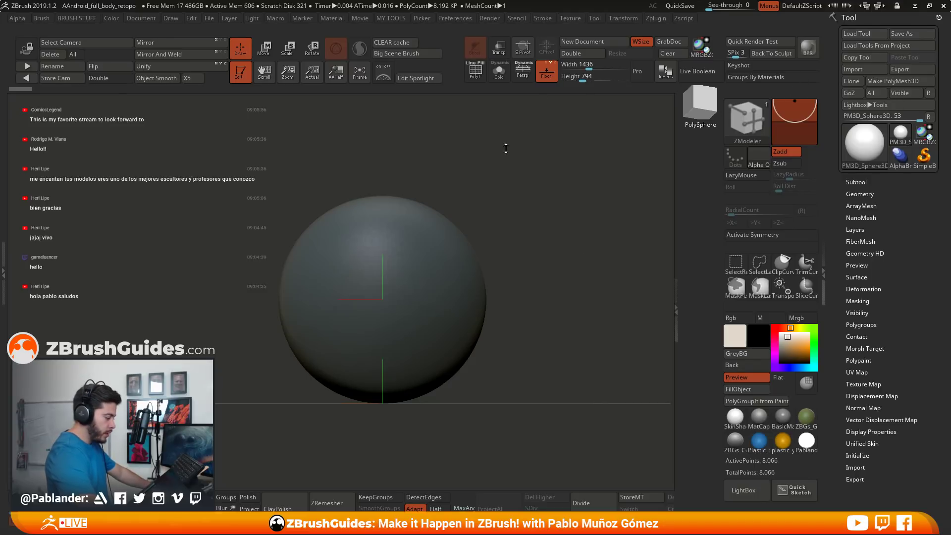
Show the weapon reference sketch with Spotlight and switch to the Move brush.
{"action": "left_click", "coordinate": [384, 75]}
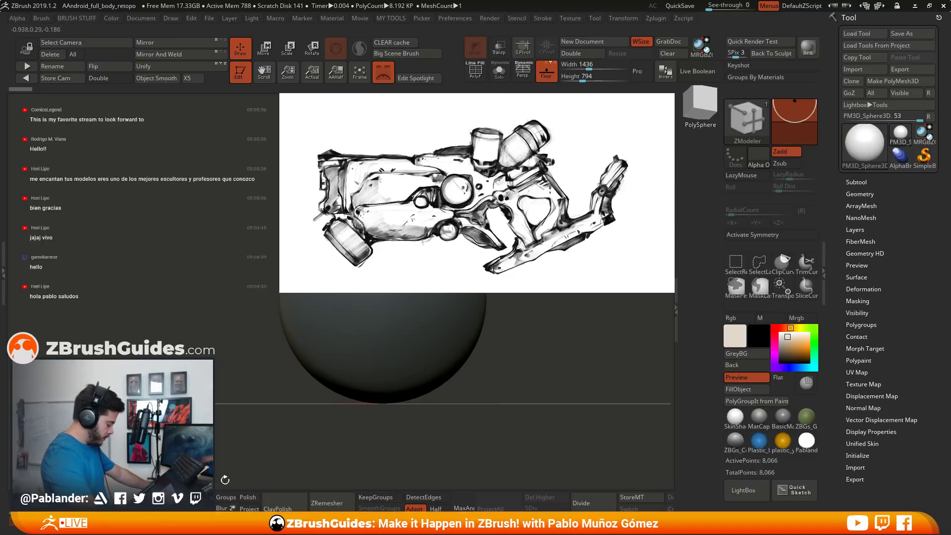
{"action": "key", "text": "b"}
{"action": "key", "text": "m"}
{"action": "key", "text": "v"}
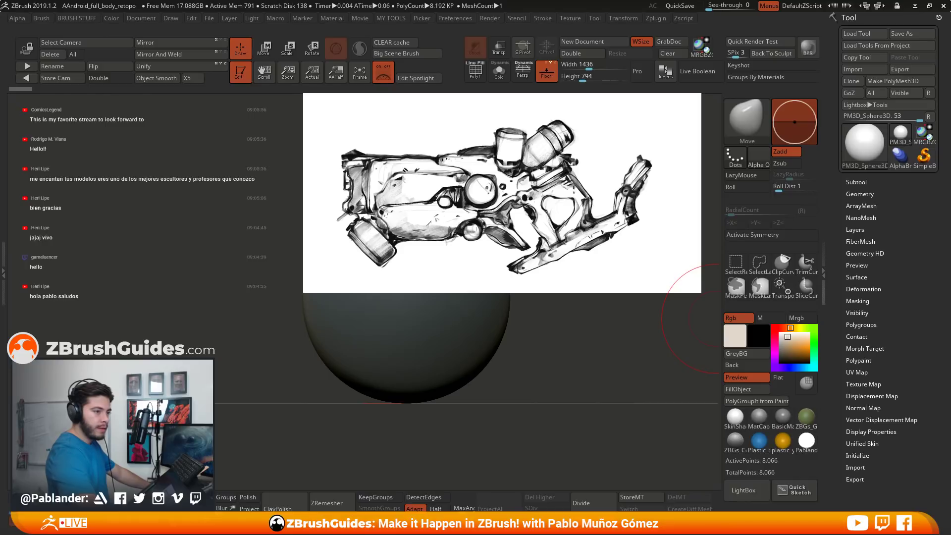
Bring up the screen annotation tools over the canvas and activate the pen.
{"action": "left_click_drag", "start_coordinate": [919, 208], "coordinate": [714, 100]}
{"action": "left_click", "coordinate": [713, 124]}
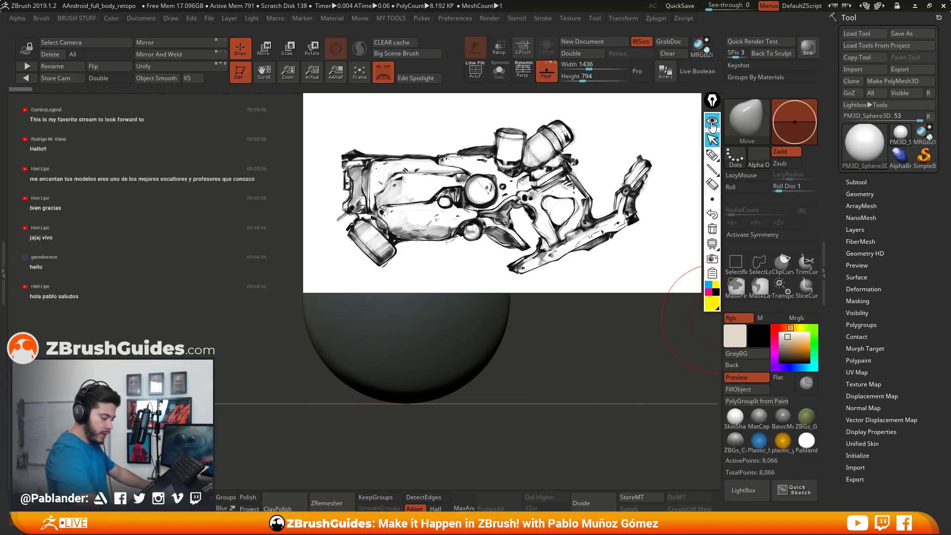
{"action": "left_click", "coordinate": [712, 124]}
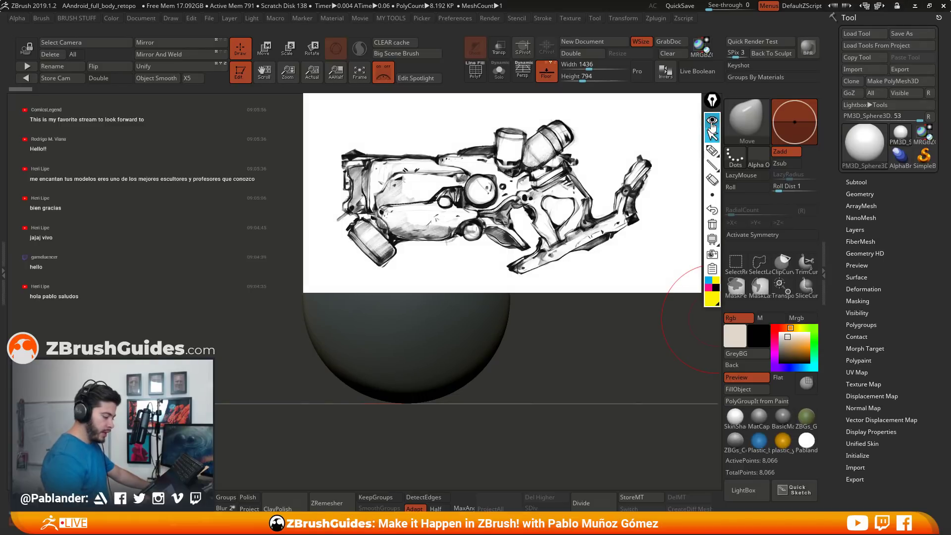
{"action": "left_click", "coordinate": [712, 149]}
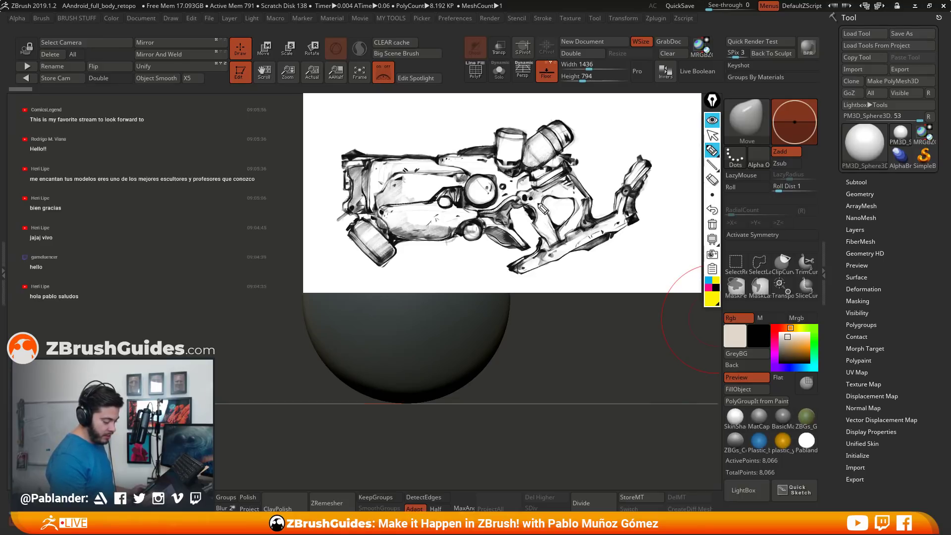
Mark the sketch's trigger area in yellow and blue with a dashed line ahead of the muzzle, then clear the ink.
{"action": "mouse_move", "coordinate": [526, 209]}
{"action": "left_mouse_down"}
{"action": "mouse_move", "coordinate": [552, 241]}
{"action": "mouse_move", "coordinate": [543, 225]}
{"action": "mouse_move", "coordinate": [554, 221]}
{"action": "mouse_move", "coordinate": [555, 242]}
{"action": "mouse_move", "coordinate": [565, 233]}
{"action": "mouse_move", "coordinate": [549, 218]}
{"action": "mouse_move", "coordinate": [567, 216]}
{"action": "left_mouse_up"}
{"action": "left_click", "coordinate": [709, 280]}
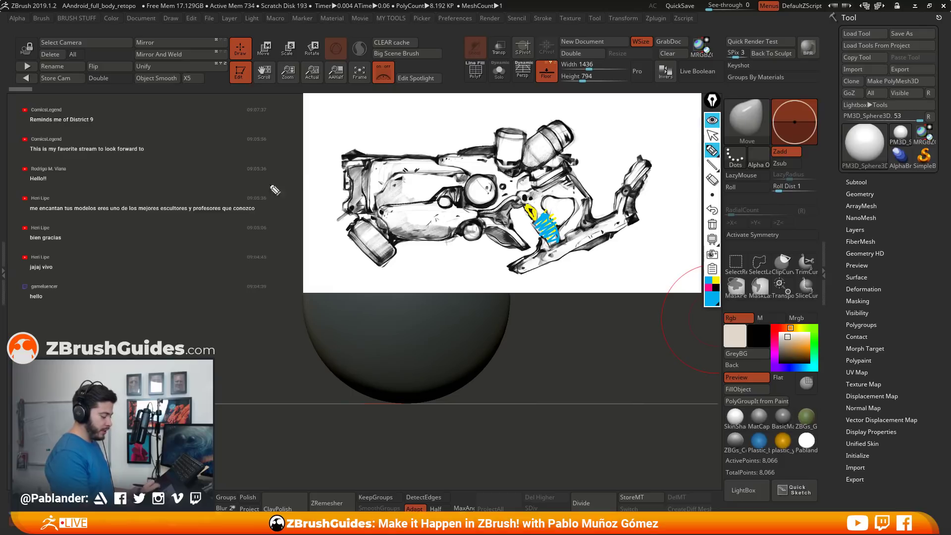
{"action": "mouse_move", "coordinate": [326, 179]}
{"action": "left_mouse_down"}
{"action": "mouse_move", "coordinate": [336, 177]}
{"action": "mouse_move", "coordinate": [125, 183]}
{"action": "left_mouse_up"}
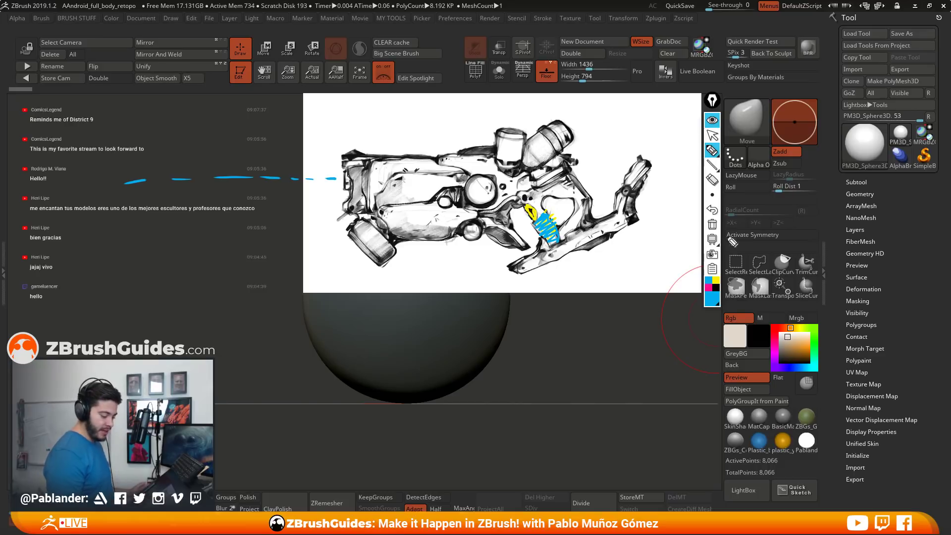
{"action": "left_click", "coordinate": [711, 223]}
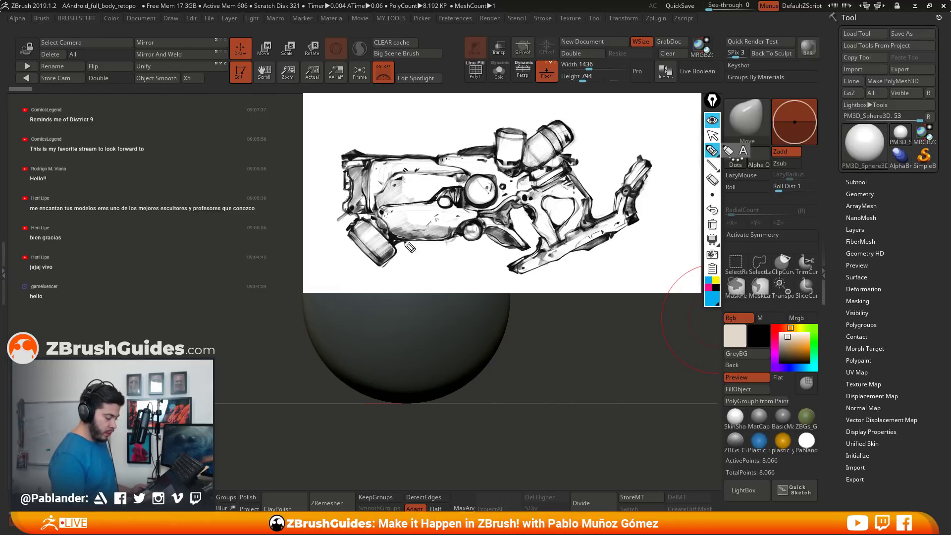
Outline the weapon's main body and rear grip frame in blue, bridging the covered edges with dashed lines.
{"action": "mouse_move", "coordinate": [442, 160]}
{"action": "left_mouse_down"}
{"action": "mouse_move", "coordinate": [375, 161]}
{"action": "mouse_move", "coordinate": [372, 215]}
{"action": "left_mouse_up"}
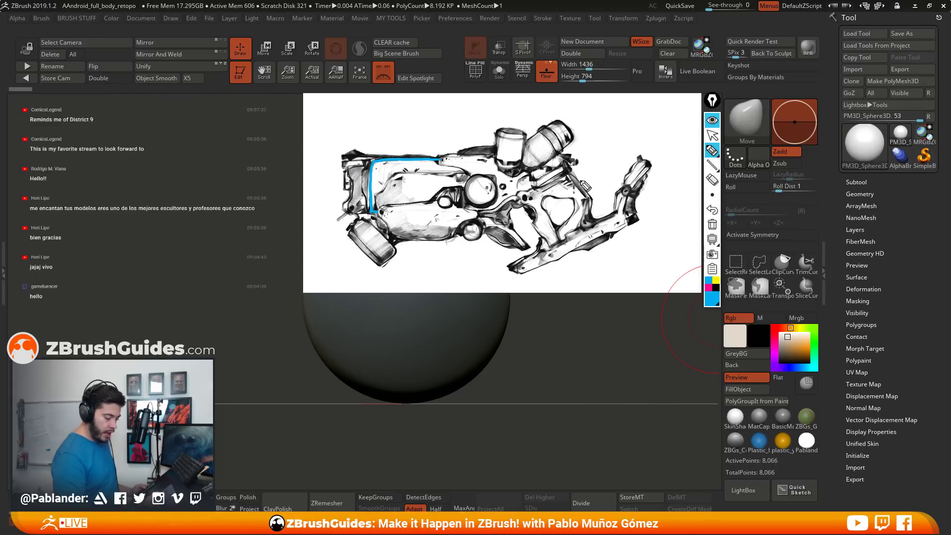
{"action": "mouse_move", "coordinate": [572, 171]}
{"action": "left_mouse_down"}
{"action": "mouse_move", "coordinate": [592, 199]}
{"action": "mouse_move", "coordinate": [594, 234]}
{"action": "mouse_move", "coordinate": [551, 248]}
{"action": "mouse_move", "coordinate": [523, 201]}
{"action": "mouse_move", "coordinate": [508, 218]}
{"action": "mouse_move", "coordinate": [483, 221]}
{"action": "left_mouse_up"}
{"action": "left_click_drag", "start_coordinate": [386, 216], "coordinate": [483, 214]}
{"action": "left_click_drag", "start_coordinate": [444, 161], "coordinate": [557, 160]}
{"action": "left_click_drag", "start_coordinate": [560, 160], "coordinate": [562, 161]}
{"action": "left_click_drag", "start_coordinate": [565, 162], "coordinate": [567, 164]}
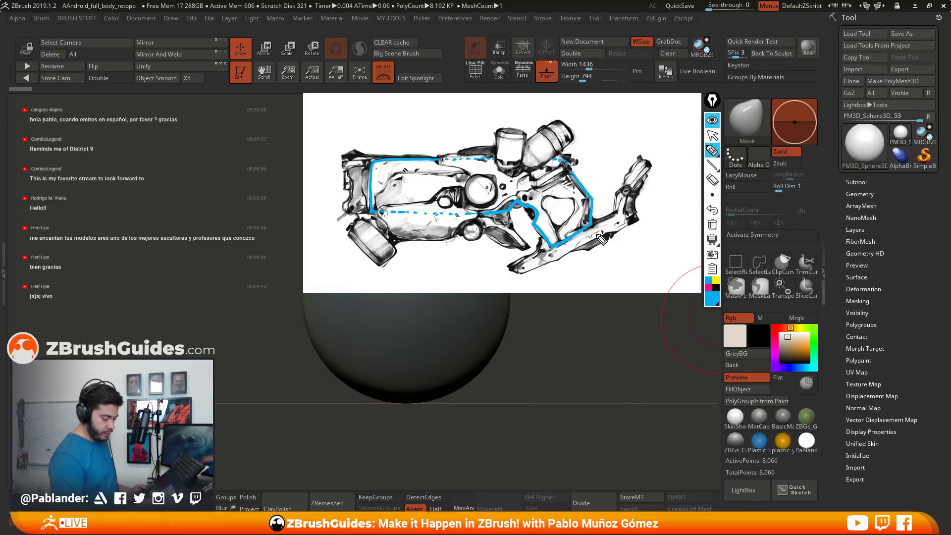
Outline the opening in the rear grip frame and hatch the surrounding main body in blue.
{"action": "mouse_move", "coordinate": [563, 203]}
{"action": "left_mouse_down"}
{"action": "mouse_move", "coordinate": [554, 229]}
{"action": "mouse_move", "coordinate": [580, 218]}
{"action": "mouse_move", "coordinate": [574, 199]}
{"action": "left_mouse_up"}
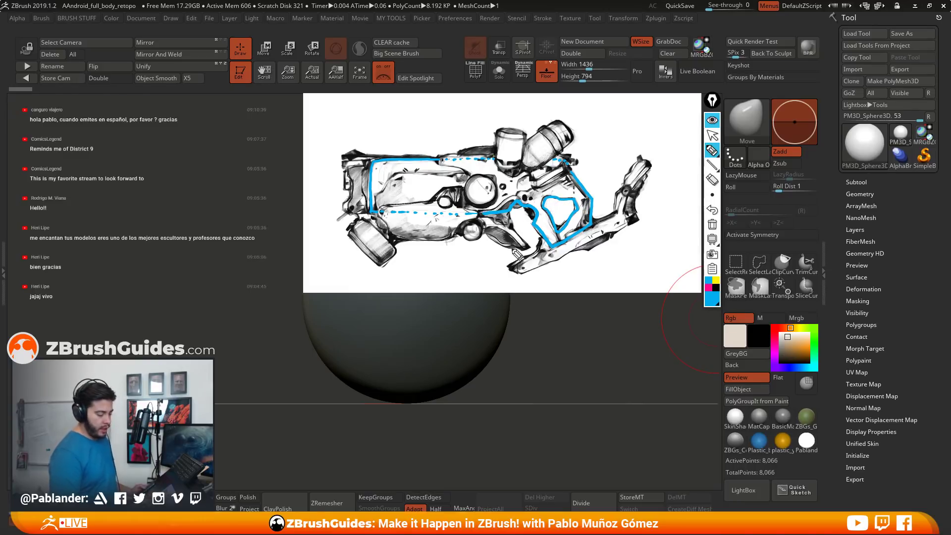
{"action": "mouse_move", "coordinate": [396, 183]}
{"action": "left_mouse_down"}
{"action": "mouse_move", "coordinate": [377, 166]}
{"action": "mouse_move", "coordinate": [386, 198]}
{"action": "mouse_move", "coordinate": [418, 168]}
{"action": "mouse_move", "coordinate": [478, 168]}
{"action": "left_mouse_up"}
{"action": "mouse_move", "coordinate": [541, 196]}
{"action": "left_mouse_down"}
{"action": "mouse_move", "coordinate": [570, 244]}
{"action": "mouse_move", "coordinate": [595, 213]}
{"action": "mouse_move", "coordinate": [583, 187]}
{"action": "mouse_move", "coordinate": [545, 193]}
{"action": "mouse_move", "coordinate": [593, 200]}
{"action": "left_mouse_up"}
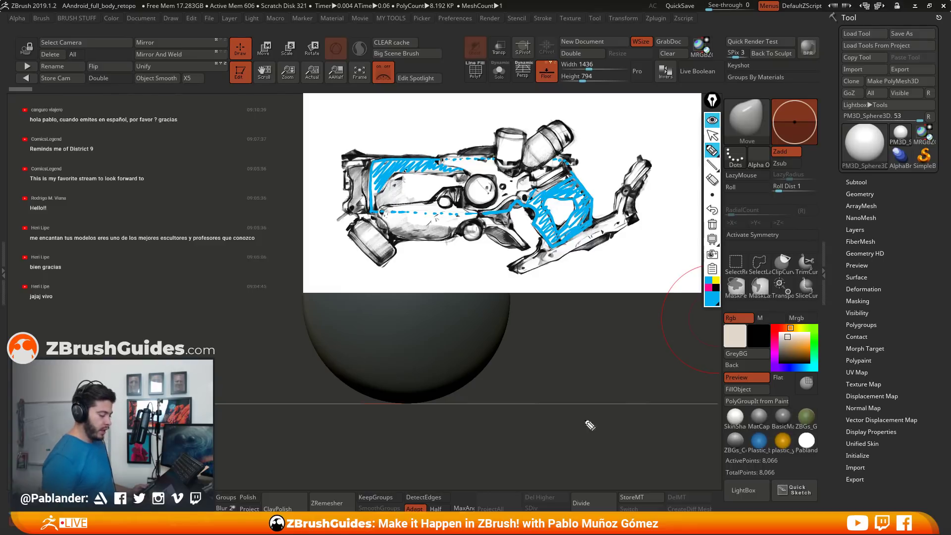
{"action": "mouse_move", "coordinate": [406, 172]}
{"action": "left_mouse_down"}
{"action": "mouse_move", "coordinate": [383, 198]}
{"action": "mouse_move", "coordinate": [441, 208]}
{"action": "mouse_move", "coordinate": [490, 183]}
{"action": "mouse_move", "coordinate": [539, 204]}
{"action": "left_mouse_up"}
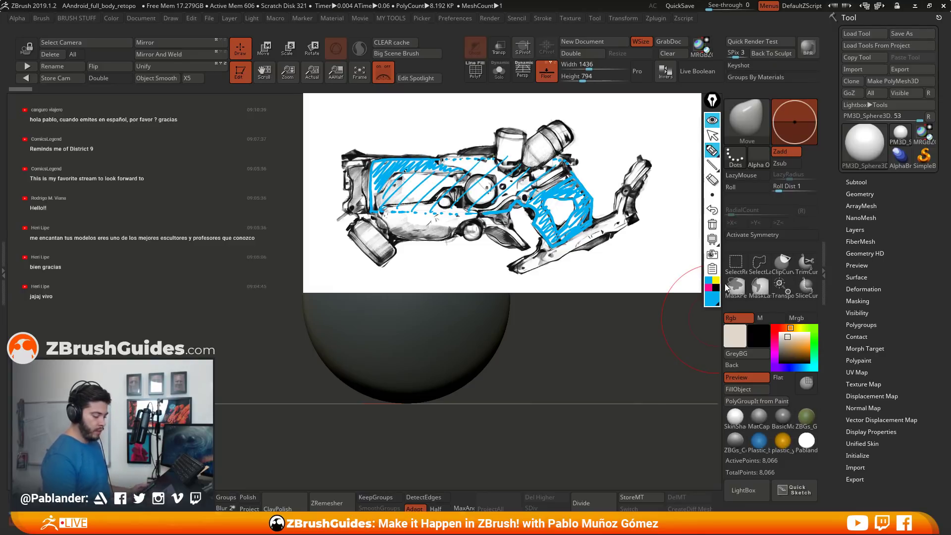
Hatch the stock and lower rear bar in pink and the lower front housing in green.
{"action": "left_click", "coordinate": [709, 287]}
{"action": "mouse_move", "coordinate": [641, 158]}
{"action": "left_mouse_down"}
{"action": "mouse_move", "coordinate": [597, 234]}
{"action": "mouse_move", "coordinate": [513, 270]}
{"action": "mouse_move", "coordinate": [638, 224]}
{"action": "mouse_move", "coordinate": [651, 180]}
{"action": "mouse_move", "coordinate": [639, 169]}
{"action": "mouse_move", "coordinate": [616, 221]}
{"action": "mouse_move", "coordinate": [526, 272]}
{"action": "mouse_move", "coordinate": [627, 220]}
{"action": "mouse_move", "coordinate": [551, 248]}
{"action": "left_mouse_up"}
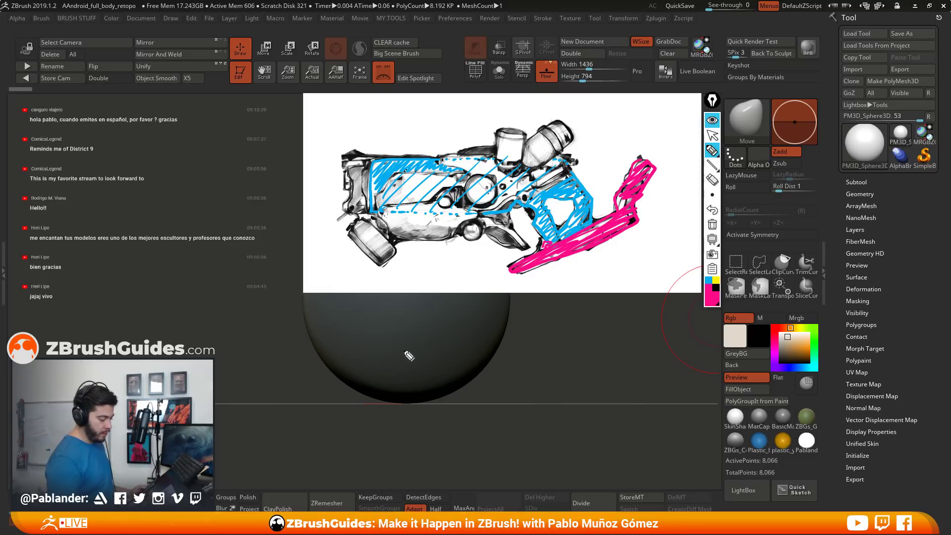
{"action": "left_click", "coordinate": [712, 299]}
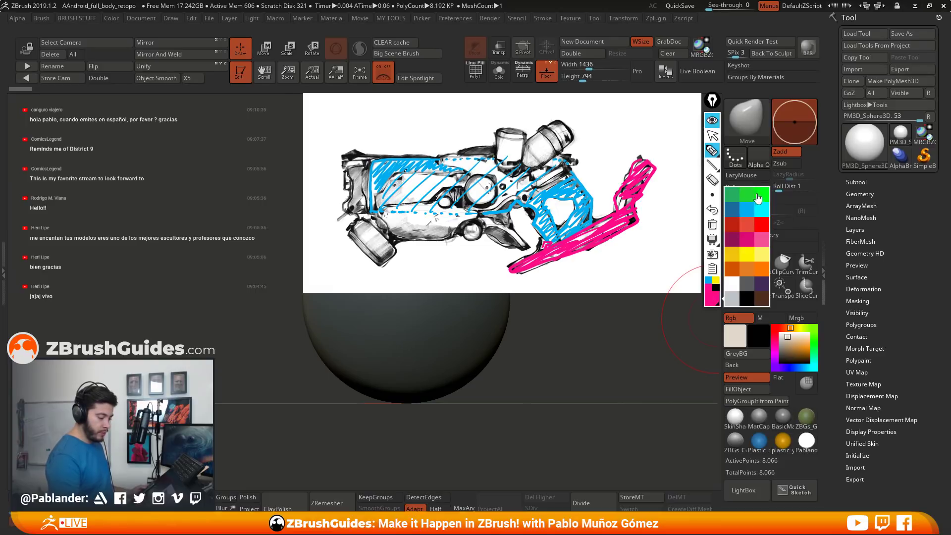
{"action": "left_click", "coordinate": [758, 197]}
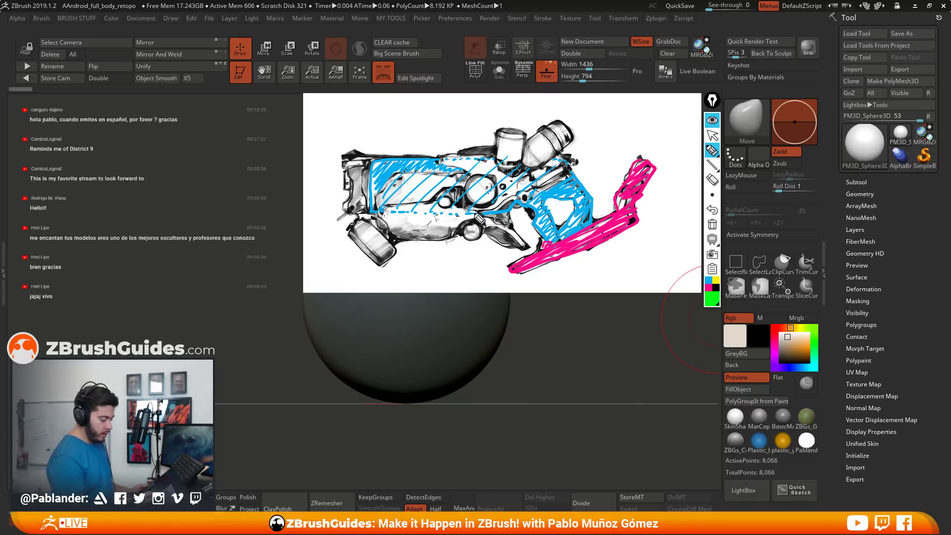
{"action": "mouse_move", "coordinate": [477, 213]}
{"action": "left_mouse_down"}
{"action": "mouse_move", "coordinate": [431, 202]}
{"action": "mouse_move", "coordinate": [390, 229]}
{"action": "mouse_move", "coordinate": [448, 242]}
{"action": "mouse_move", "coordinate": [476, 214]}
{"action": "left_mouse_up"}
{"action": "mouse_move", "coordinate": [396, 217]}
{"action": "left_mouse_down"}
{"action": "mouse_move", "coordinate": [446, 232]}
{"action": "mouse_move", "coordinate": [483, 223]}
{"action": "left_mouse_up"}
Hatch the central mechanism plate around the large round part in orange.
{"action": "left_click", "coordinate": [717, 299]}
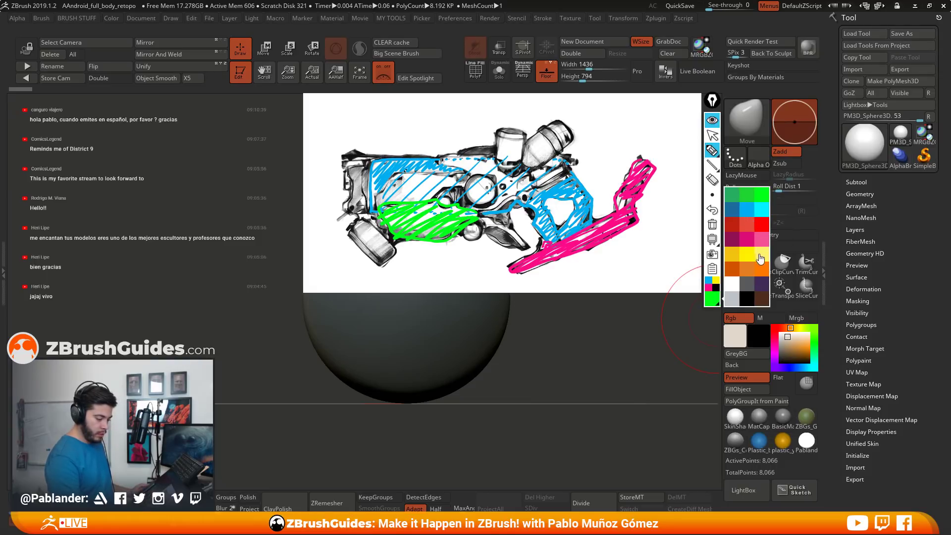
{"action": "left_click", "coordinate": [762, 271]}
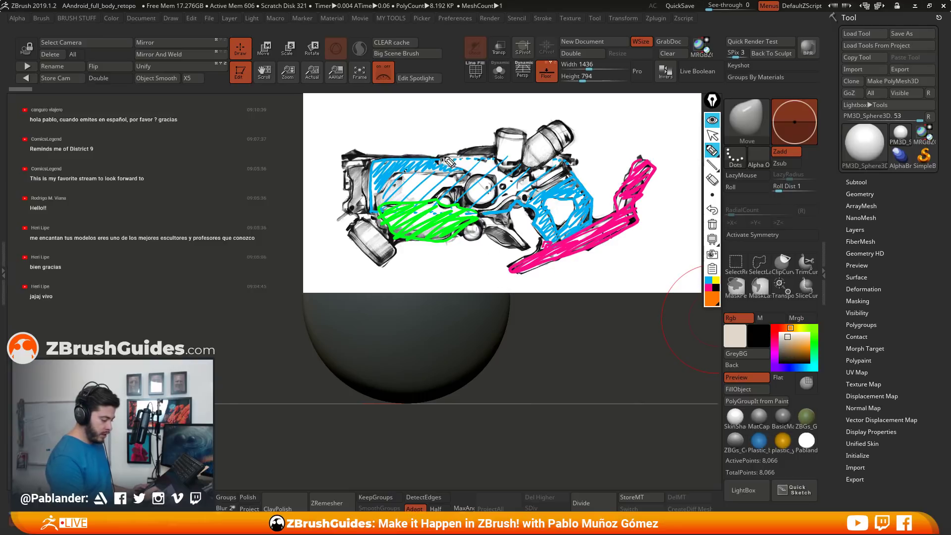
{"action": "mouse_move", "coordinate": [443, 160]}
{"action": "left_mouse_down"}
{"action": "mouse_move", "coordinate": [471, 174]}
{"action": "mouse_move", "coordinate": [501, 160]}
{"action": "mouse_move", "coordinate": [478, 178]}
{"action": "mouse_move", "coordinate": [499, 185]}
{"action": "mouse_move", "coordinate": [496, 207]}
{"action": "mouse_move", "coordinate": [474, 182]}
{"action": "mouse_move", "coordinate": [485, 212]}
{"action": "mouse_move", "coordinate": [470, 192]}
{"action": "mouse_move", "coordinate": [485, 181]}
{"action": "mouse_move", "coordinate": [507, 213]}
{"action": "mouse_move", "coordinate": [569, 166]}
{"action": "mouse_move", "coordinate": [453, 161]}
{"action": "mouse_move", "coordinate": [532, 191]}
{"action": "mouse_move", "coordinate": [552, 171]}
{"action": "mouse_move", "coordinate": [568, 173]}
{"action": "mouse_move", "coordinate": [489, 170]}
{"action": "left_mouse_up"}
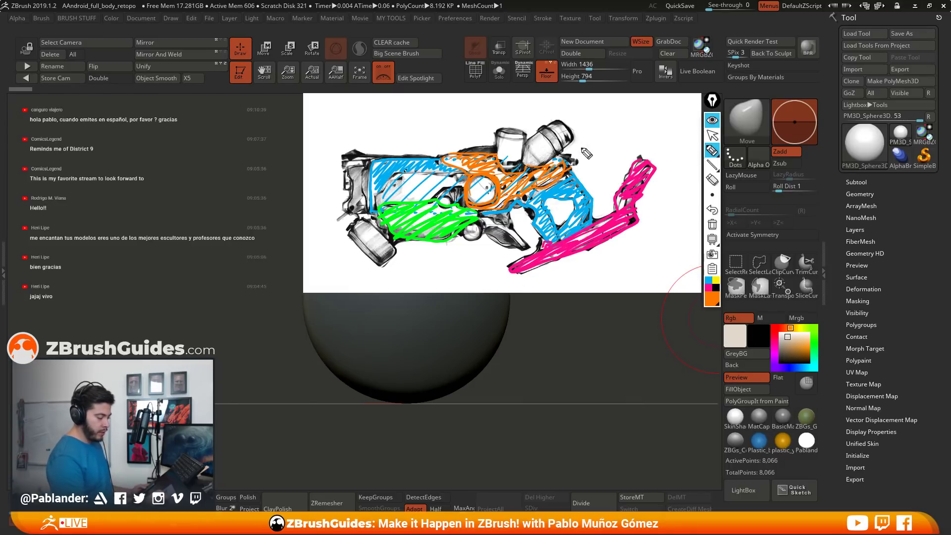
Sketch orange cylinders with arrows to the upper and lower canisters, and outline the front end block in orange.
{"action": "mouse_move", "coordinate": [605, 118]}
{"action": "left_mouse_down"}
{"action": "mouse_move", "coordinate": [628, 117]}
{"action": "mouse_move", "coordinate": [625, 136]}
{"action": "mouse_move", "coordinate": [582, 131]}
{"action": "mouse_move", "coordinate": [585, 138]}
{"action": "left_mouse_up"}
{"action": "mouse_move", "coordinate": [346, 273]}
{"action": "left_mouse_down"}
{"action": "mouse_move", "coordinate": [365, 306]}
{"action": "mouse_move", "coordinate": [351, 278]}
{"action": "mouse_move", "coordinate": [364, 268]}
{"action": "mouse_move", "coordinate": [381, 277]}
{"action": "mouse_move", "coordinate": [379, 299]}
{"action": "mouse_move", "coordinate": [384, 244]}
{"action": "left_mouse_up"}
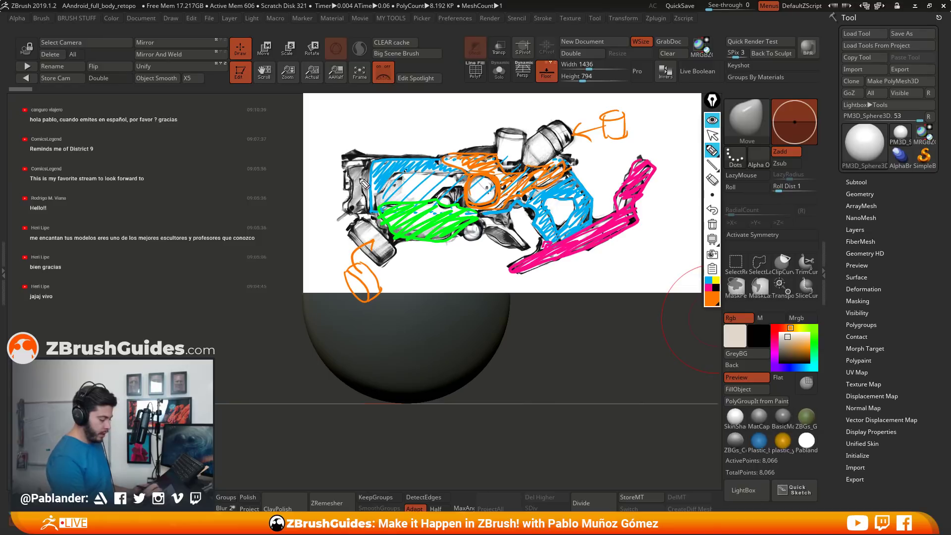
{"action": "mouse_move", "coordinate": [370, 159]}
{"action": "left_mouse_down"}
{"action": "mouse_move", "coordinate": [353, 211]}
{"action": "mouse_move", "coordinate": [370, 161]}
{"action": "left_mouse_up"}
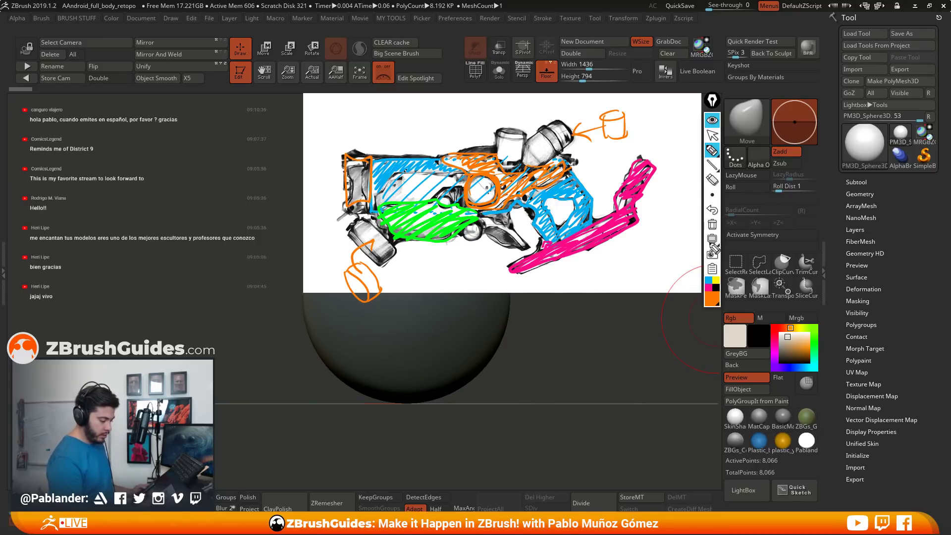
Circle the three round parts near the middle of the weapon in pink.
{"action": "left_click", "coordinate": [713, 296]}
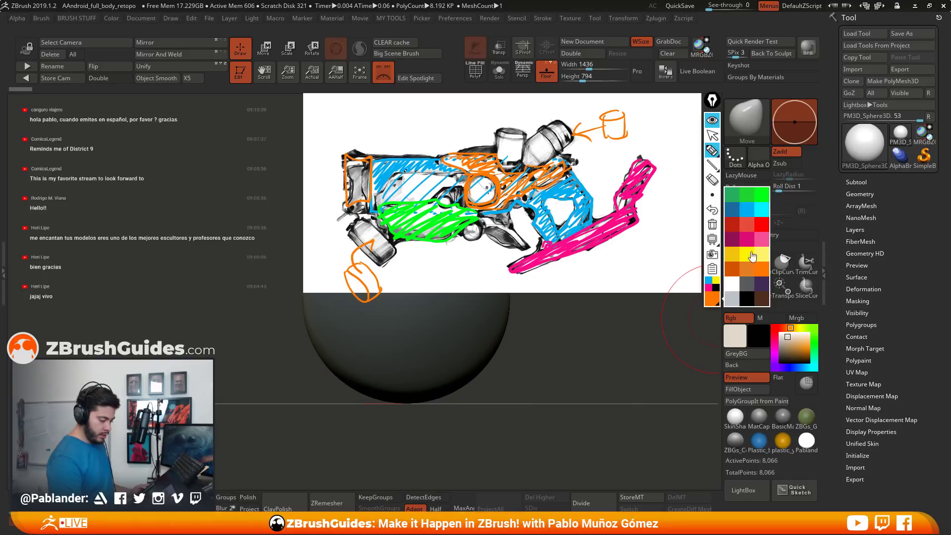
{"action": "left_click", "coordinate": [750, 242]}
{"action": "mouse_move", "coordinate": [488, 177]}
{"action": "left_mouse_down"}
{"action": "mouse_move", "coordinate": [500, 185]}
{"action": "mouse_move", "coordinate": [490, 177]}
{"action": "left_mouse_up"}
{"action": "mouse_move", "coordinate": [453, 197]}
{"action": "left_mouse_down"}
{"action": "mouse_move", "coordinate": [442, 204]}
{"action": "mouse_move", "coordinate": [455, 198]}
{"action": "left_mouse_up"}
{"action": "left_click_drag", "start_coordinate": [477, 230], "coordinate": [479, 229]}
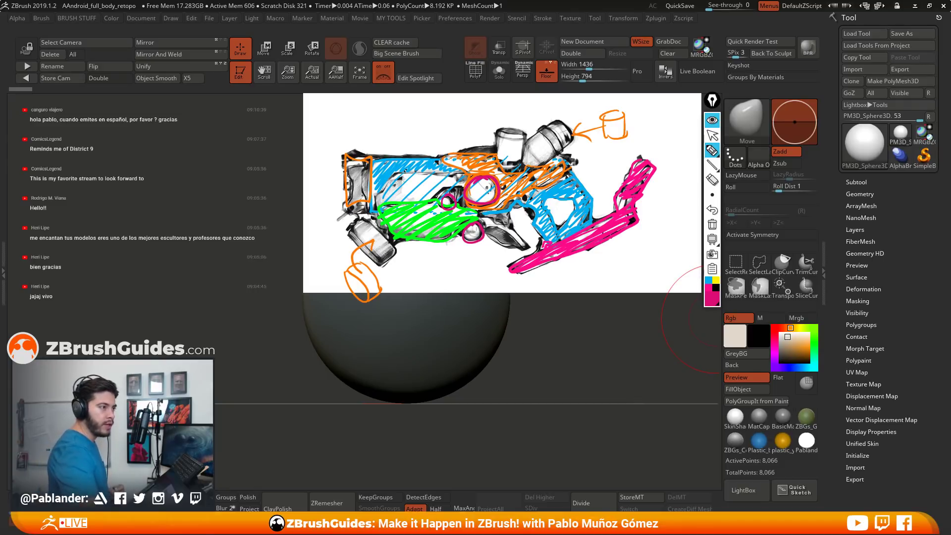
Hide the ink annotations and turn off the Spotlight reference to clear the canvas around the sphere.
{"action": "left_click", "coordinate": [712, 136]}
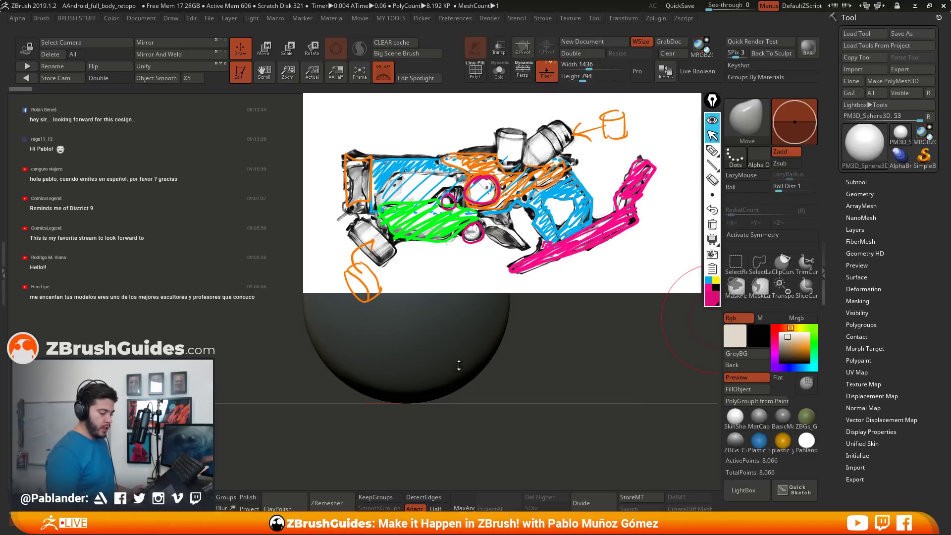
{"action": "left_click", "coordinate": [712, 122]}
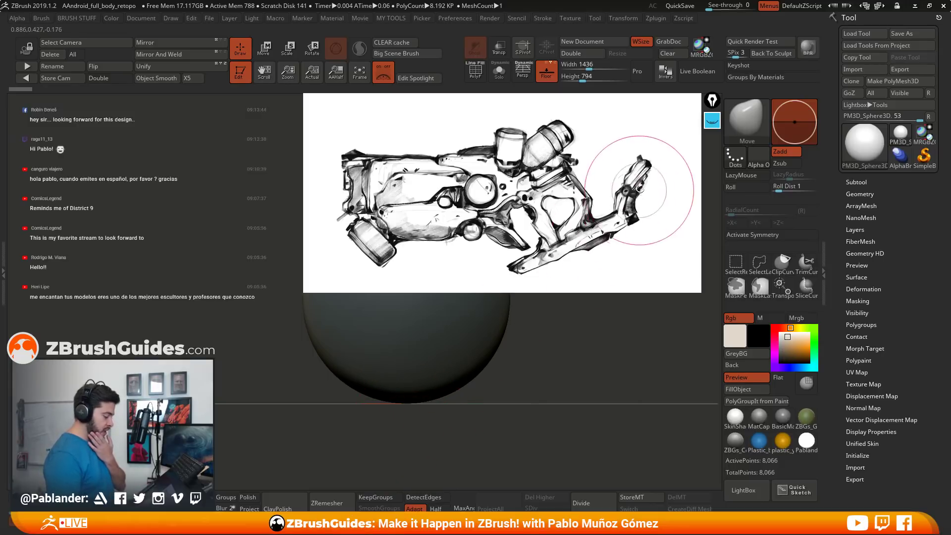
{"action": "left_click", "coordinate": [713, 120]}
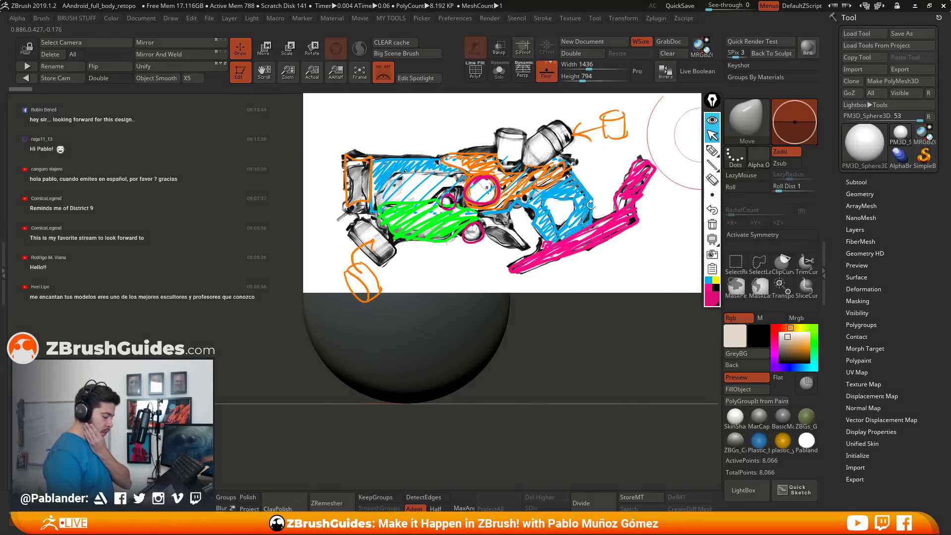
{"action": "left_click", "coordinate": [713, 120]}
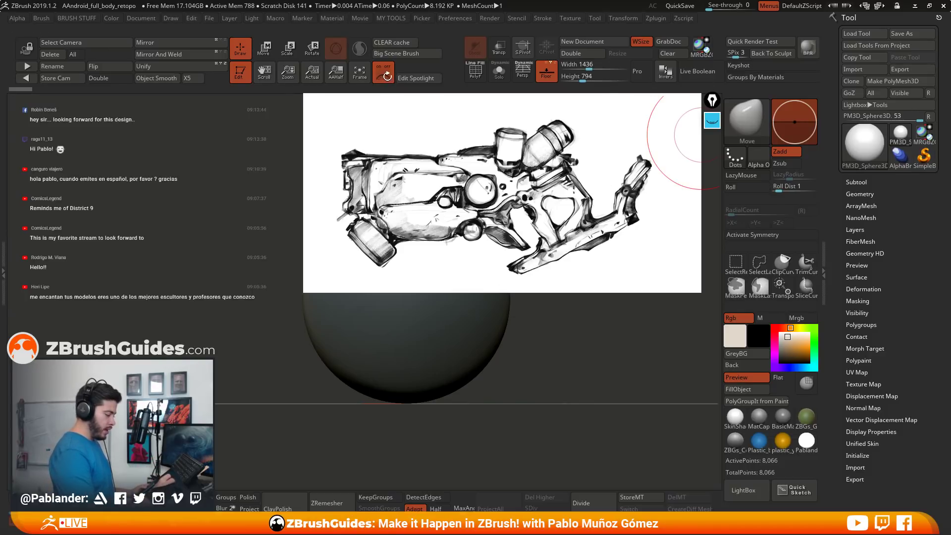
{"action": "left_click", "coordinate": [384, 73]}
{"action": "left_click_drag", "start_coordinate": [553, 249], "coordinate": [531, 266], "text": "alt"}
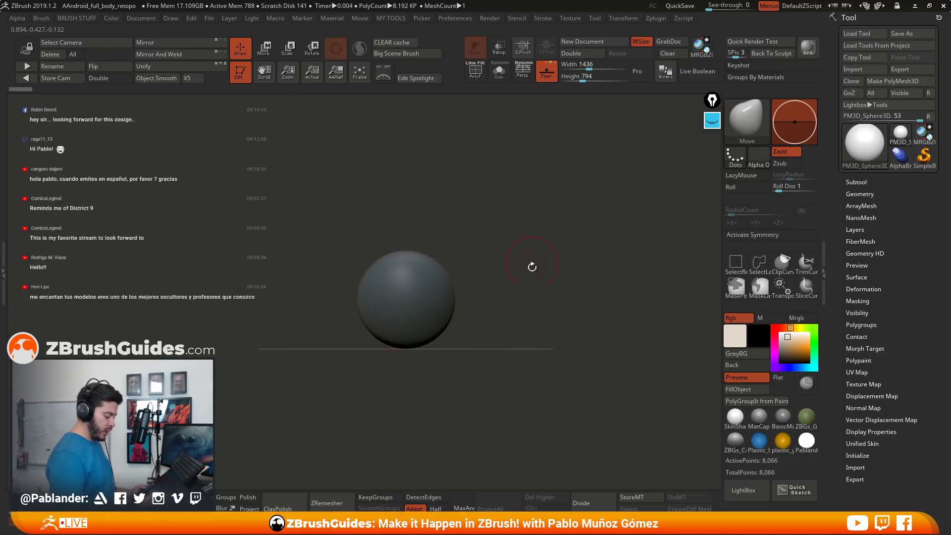
{"action": "left_click_drag", "start_coordinate": [523, 312], "coordinate": [517, 275], "text": "alt"}
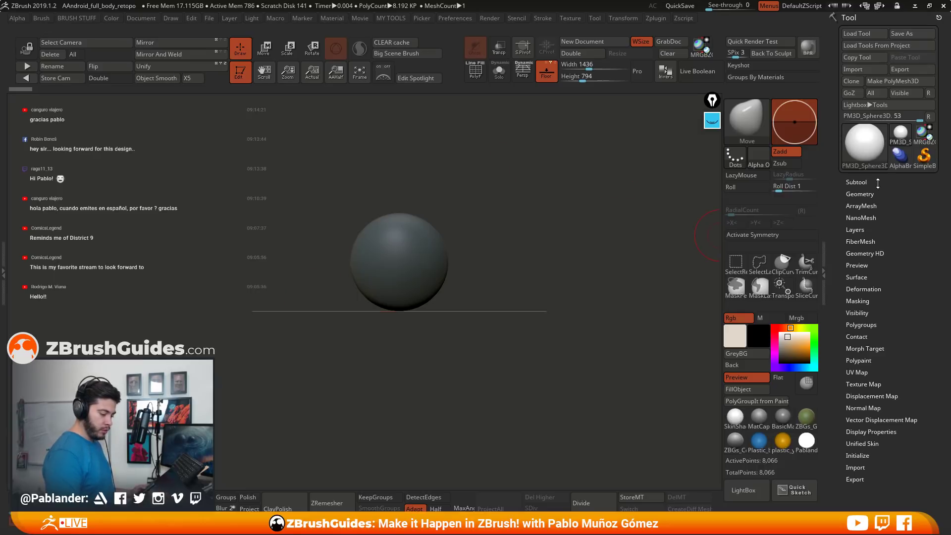
Append a Plane3D subtool and make it active with the sphere subtool hidden.
{"action": "left_click", "coordinate": [860, 183]}
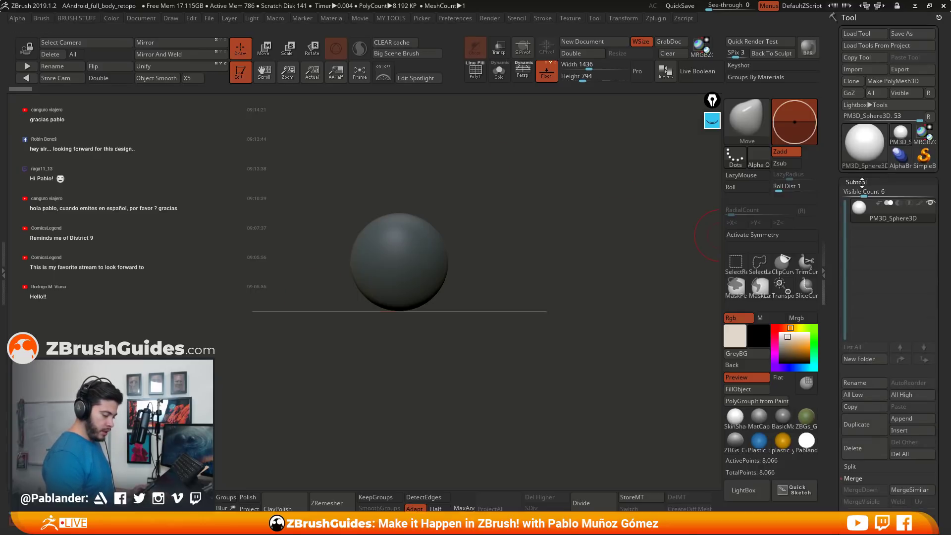
{"action": "left_click", "coordinate": [865, 182]}
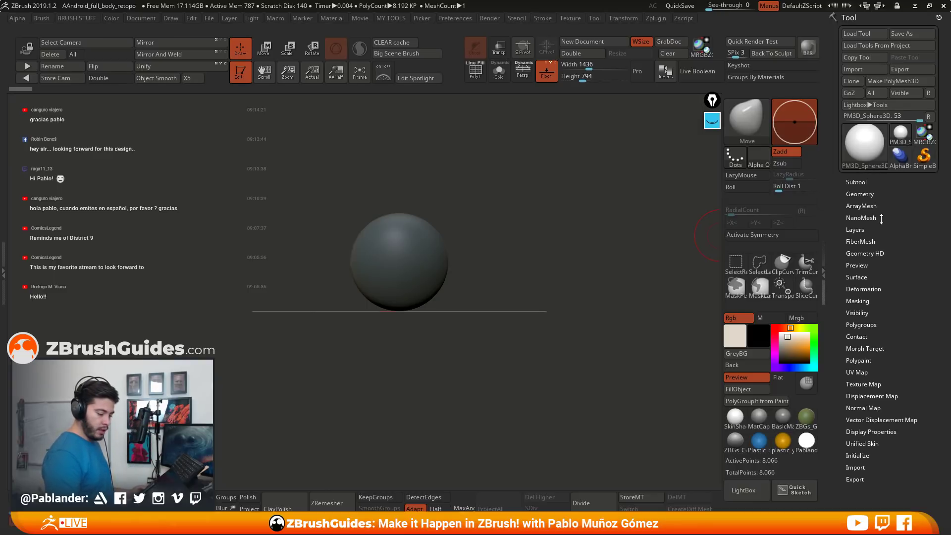
{"action": "left_click_drag", "start_coordinate": [880, 204], "coordinate": [880, 187]}
{"action": "left_click", "coordinate": [871, 169]}
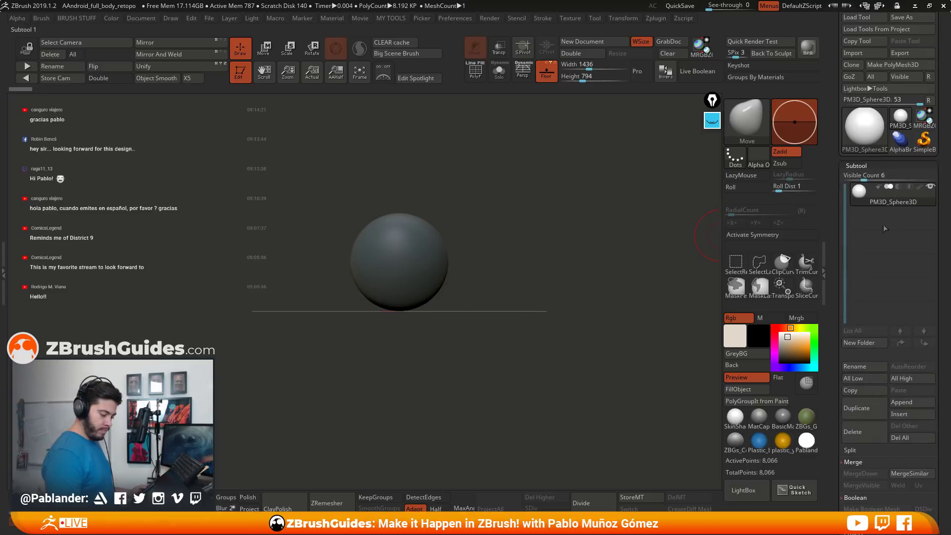
{"action": "left_click", "coordinate": [912, 402]}
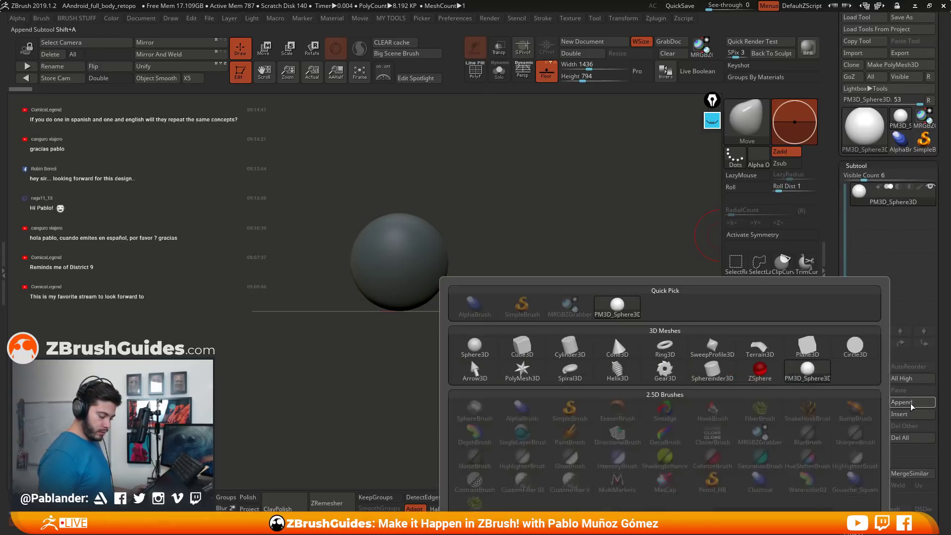
{"action": "left_click", "coordinate": [807, 347]}
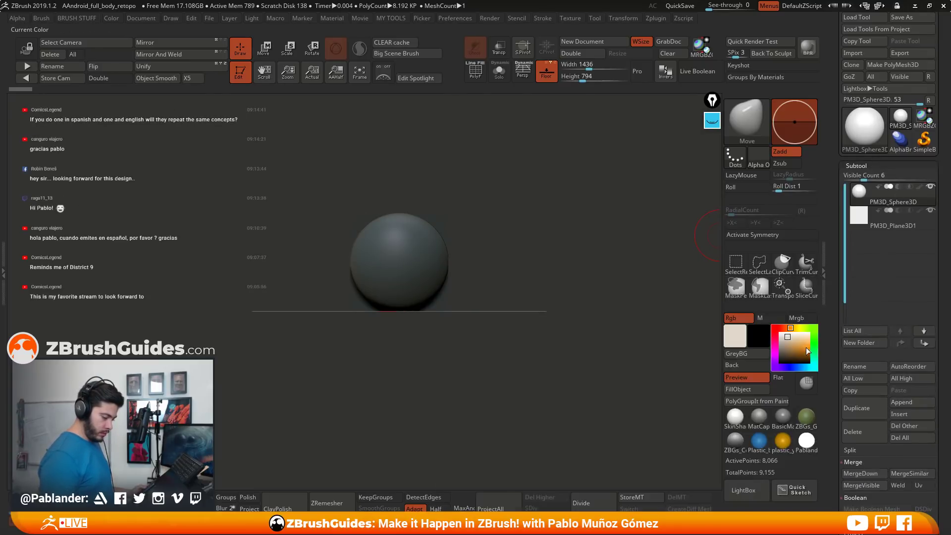
{"action": "left_click", "coordinate": [930, 188]}
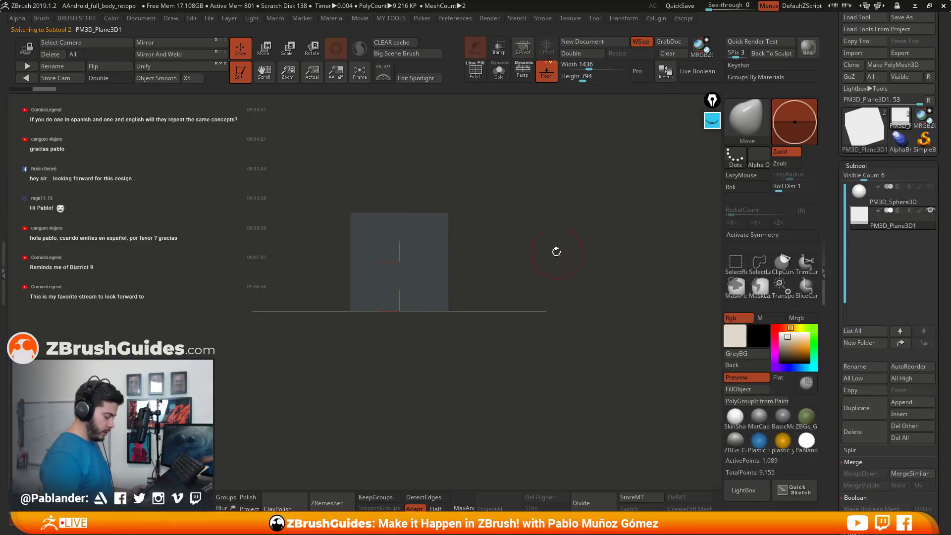
Assign the SkinShade material and a white color to the plane.
{"action": "left_click_drag", "start_coordinate": [543, 256], "coordinate": [667, 459], "text": "shift"}
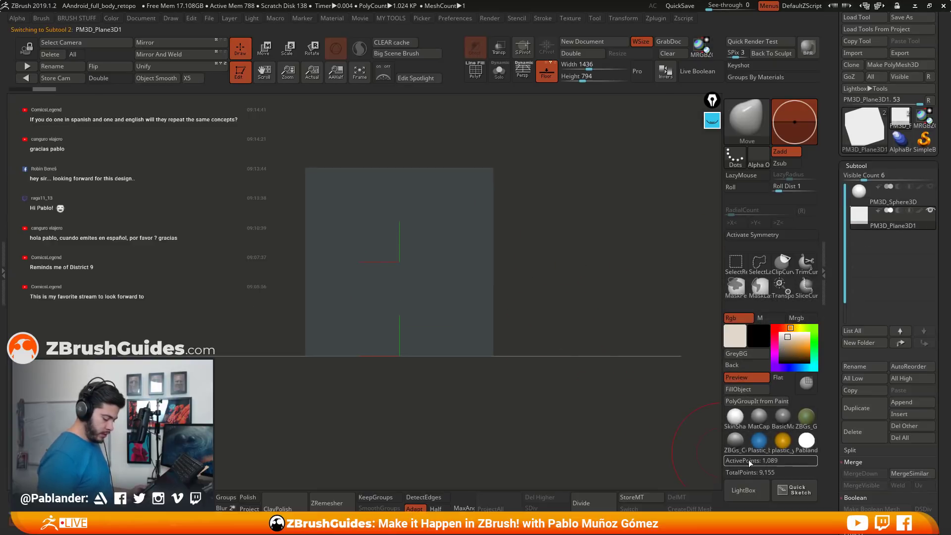
{"action": "left_click", "coordinate": [735, 420]}
{"action": "left_click_drag", "start_coordinate": [570, 295], "coordinate": [556, 317], "text": "alt"}
{"action": "left_click_drag", "start_coordinate": [783, 342], "coordinate": [773, 325]}
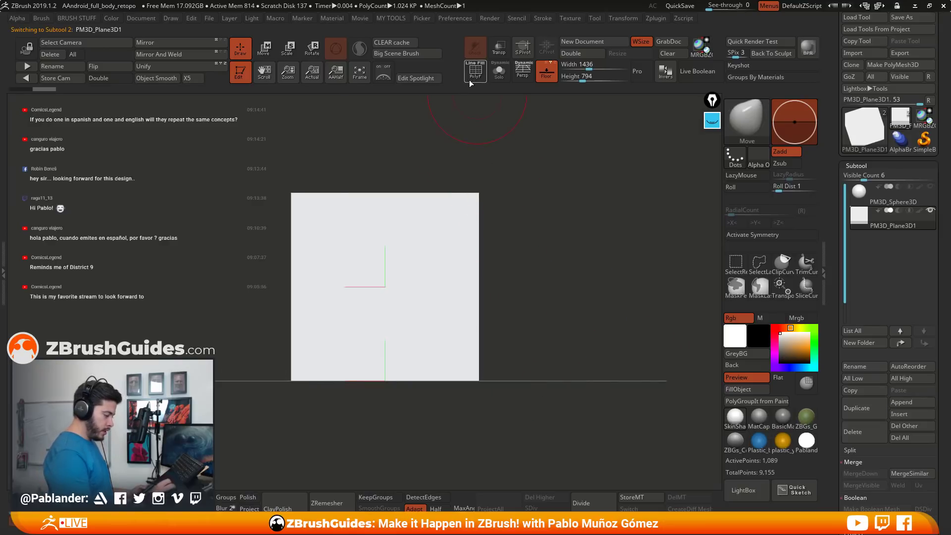
Display the polyframe and stretch the plane horizontally to about twice its width.
{"action": "key", "text": "shift+f"}
{"action": "key", "text": "w"}
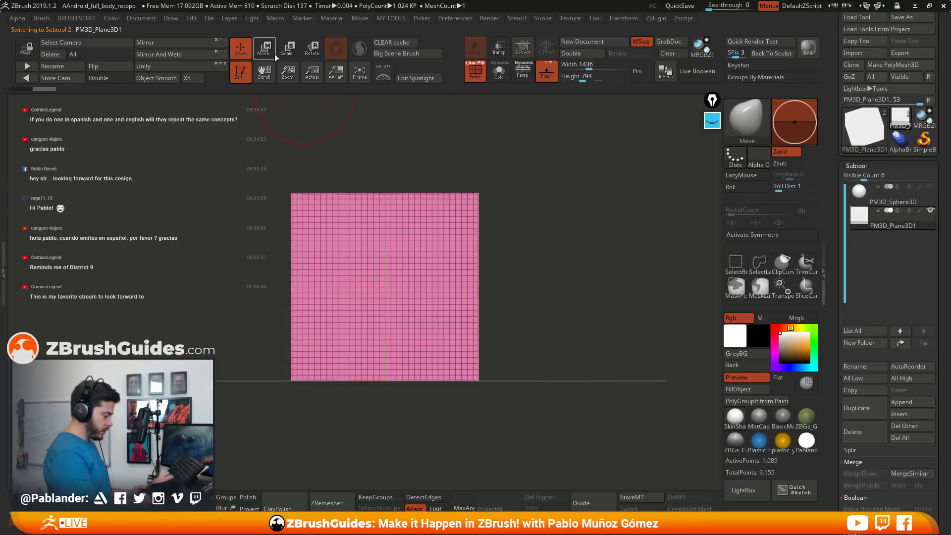
{"action": "left_click_drag", "start_coordinate": [328, 287], "coordinate": [265, 298]}
{"action": "left_click", "coordinate": [238, 46]}
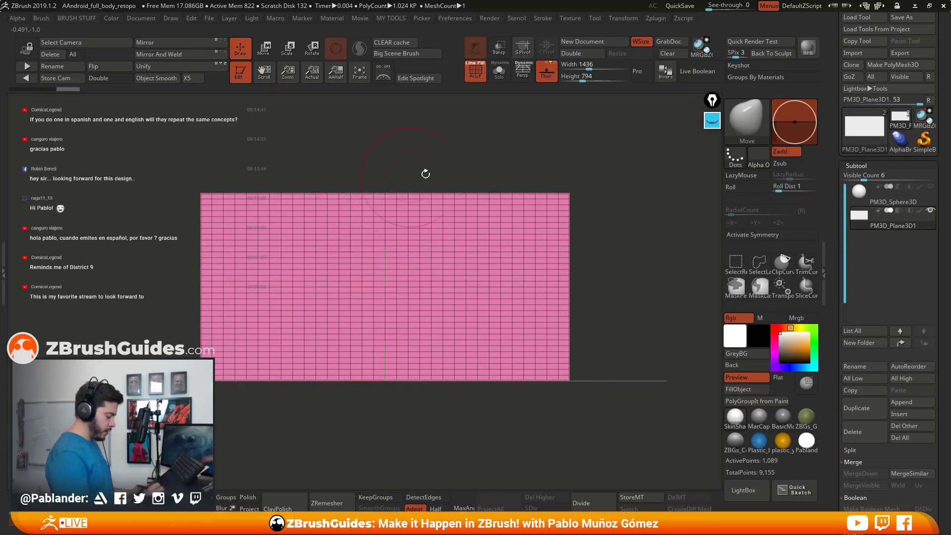
{"action": "left_click_drag", "start_coordinate": [590, 212], "coordinate": [610, 204], "text": "alt"}
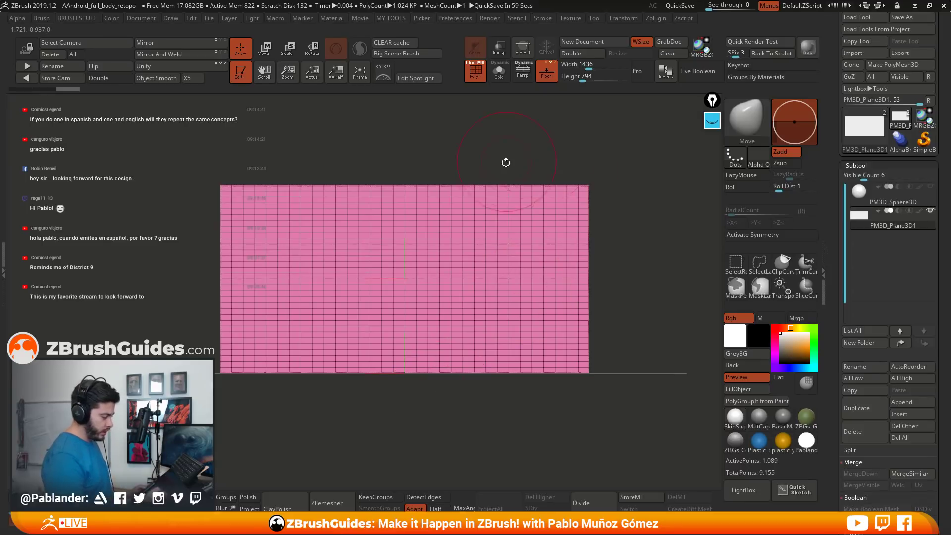
Position the Spotlight weapon sketch over the plane, lower its opacity so the mesh shows through, and turn Spotlight off.
{"action": "left_click", "coordinate": [383, 72]}
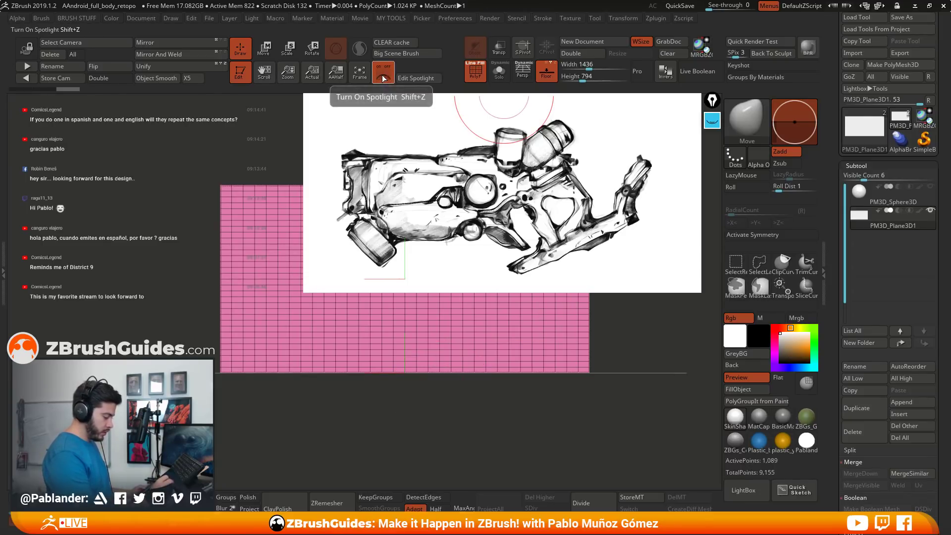
{"action": "key", "text": "shift+z"}
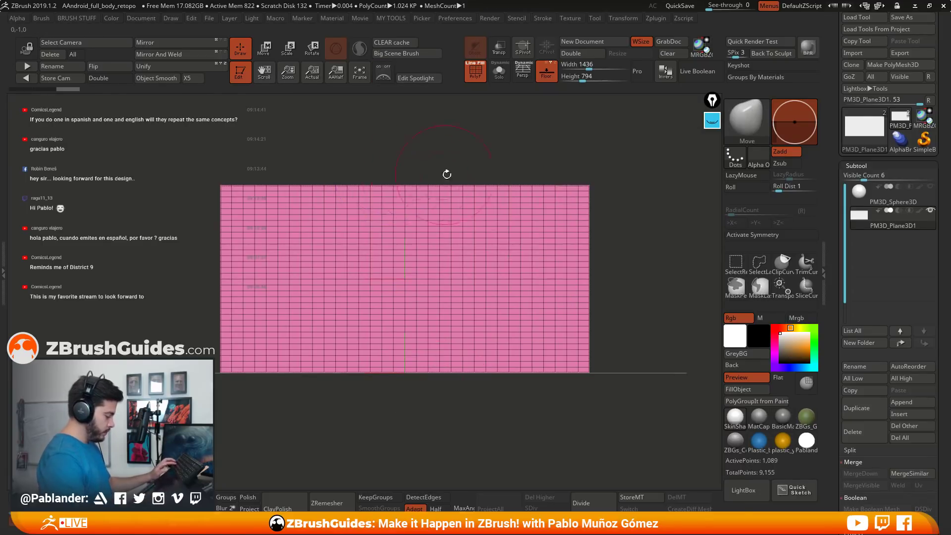
{"action": "key", "text": "shift+z"}
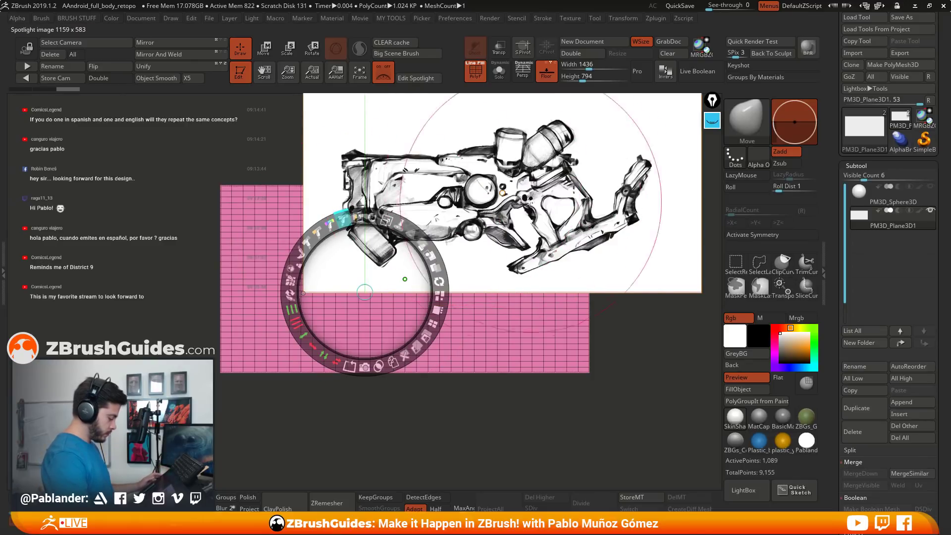
{"action": "mouse_move", "coordinate": [358, 266]}
{"action": "left_mouse_down"}
{"action": "mouse_move", "coordinate": [460, 200]}
{"action": "mouse_move", "coordinate": [296, 326]}
{"action": "mouse_move", "coordinate": [337, 333]}
{"action": "mouse_move", "coordinate": [419, 251]}
{"action": "mouse_move", "coordinate": [474, 223]}
{"action": "left_mouse_up"}
{"action": "left_click_drag", "start_coordinate": [569, 252], "coordinate": [562, 259]}
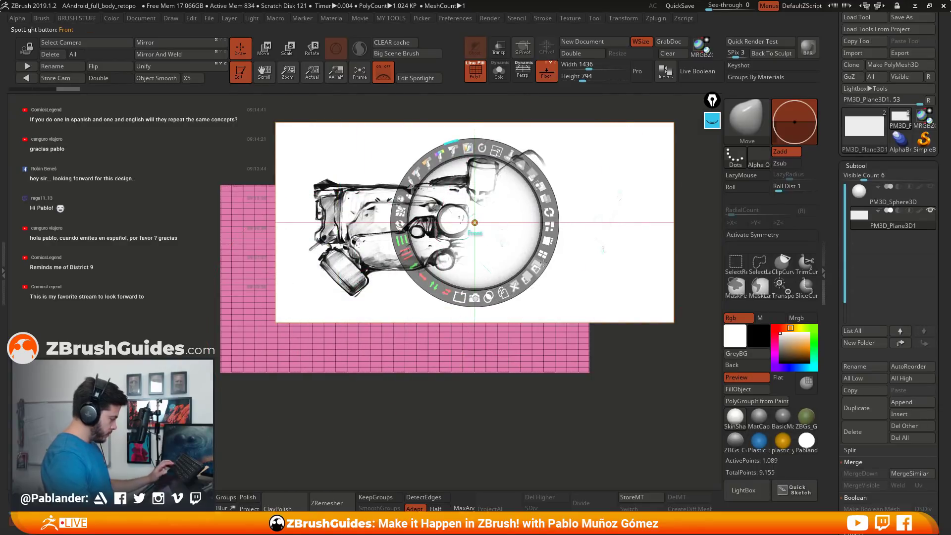
{"action": "key", "text": "ctrl+z"}
{"action": "mouse_move", "coordinate": [492, 218]}
{"action": "left_mouse_down"}
{"action": "mouse_move", "coordinate": [467, 257]}
{"action": "mouse_move", "coordinate": [416, 291]}
{"action": "mouse_move", "coordinate": [420, 274]}
{"action": "left_mouse_up"}
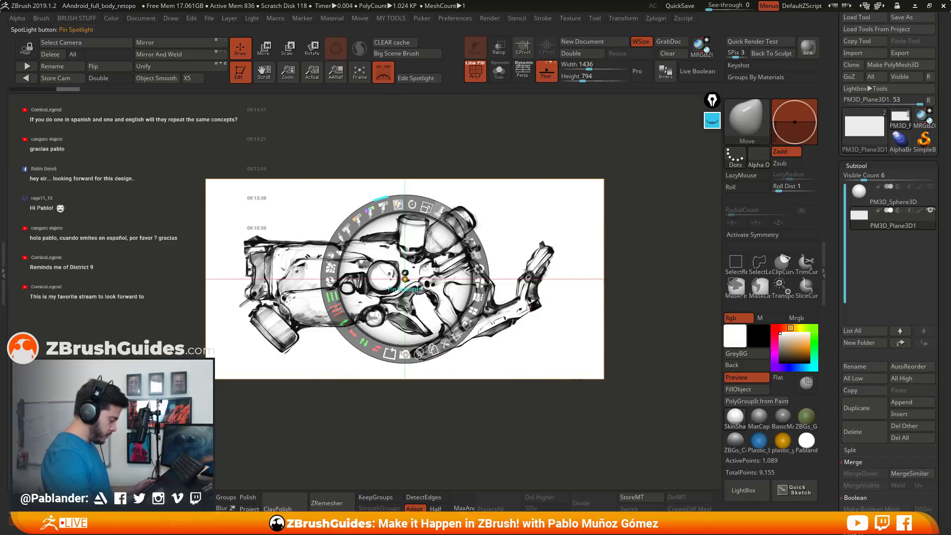
{"action": "left_click_drag", "start_coordinate": [451, 221], "coordinate": [427, 239]}
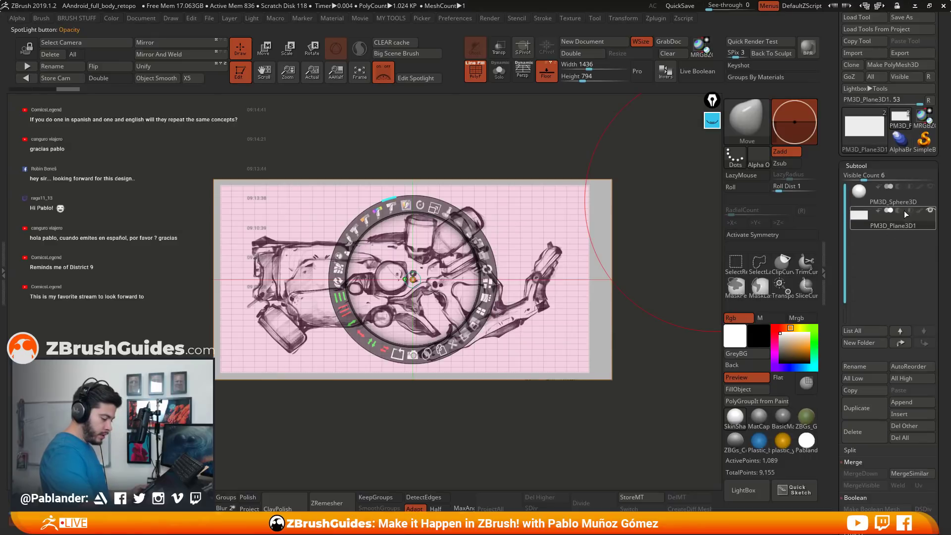
{"action": "key", "text": "shift+z"}
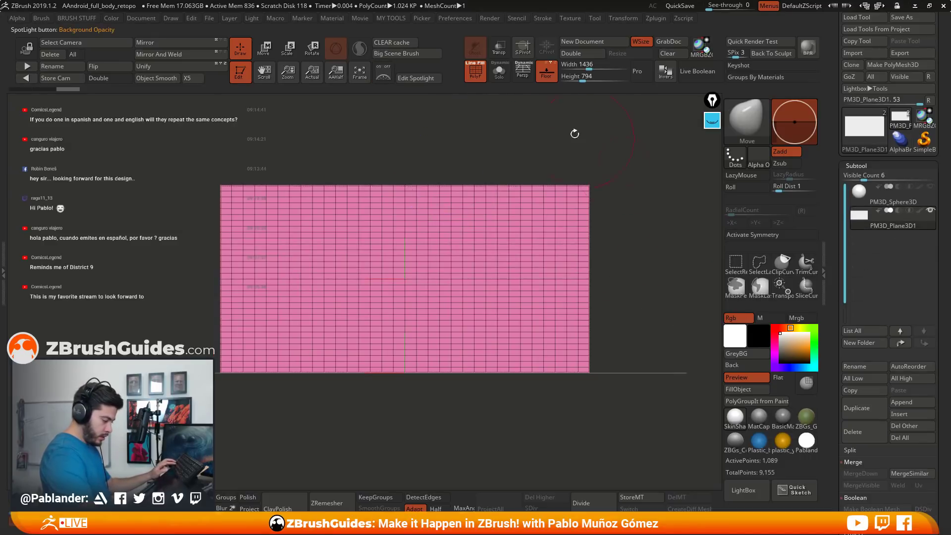
Divide the plane's geometry up to subdivision level 5 with the Smt smoothing modifier turned off.
{"action": "left_click", "coordinate": [475, 79]}
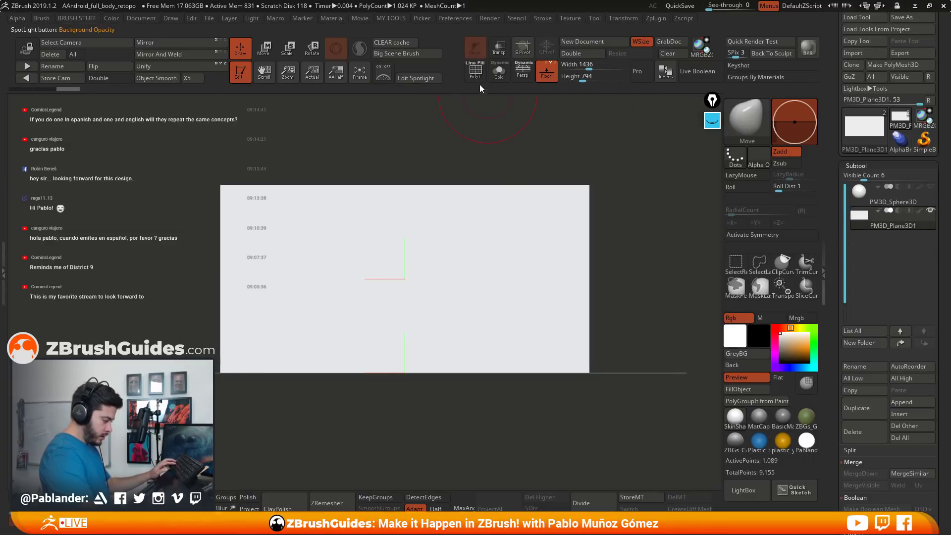
{"action": "left_click", "coordinate": [476, 71]}
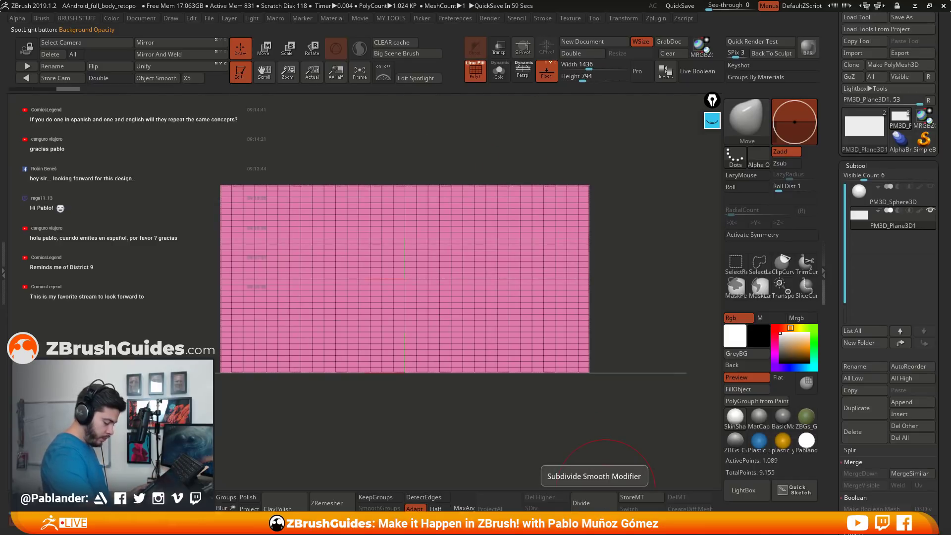
{"action": "scroll", "coordinate": [865, 353], "scroll_direction": "down", "scroll_amount": 5}
{"action": "key", "text": "shift"}
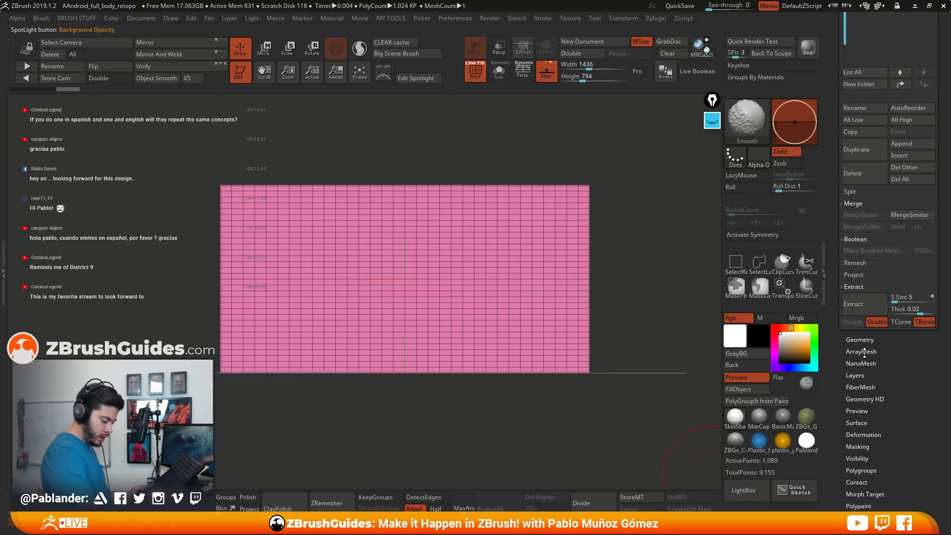
{"action": "left_click", "coordinate": [864, 340]}
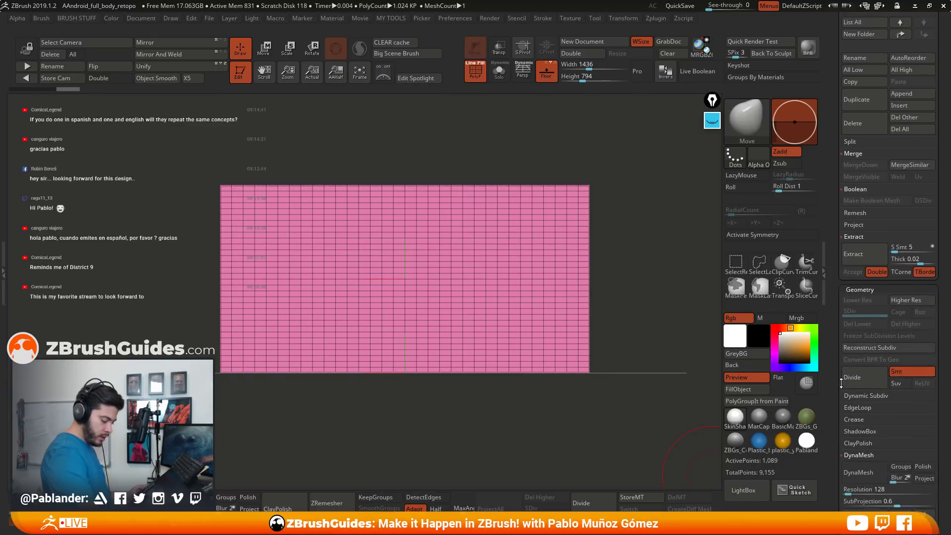
{"action": "left_click", "coordinate": [909, 371]}
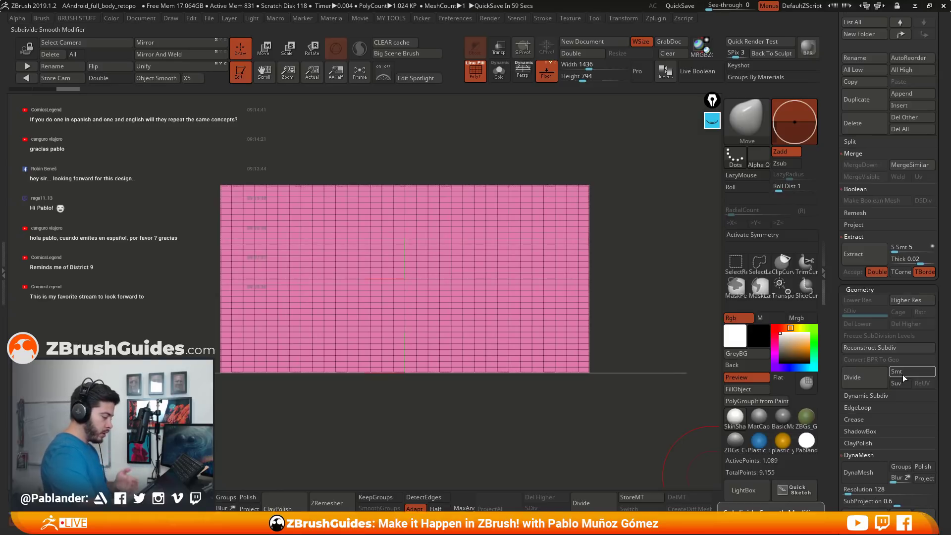
{"action": "left_click", "coordinate": [869, 377]}
{"action": "left_click", "coordinate": [869, 378]}
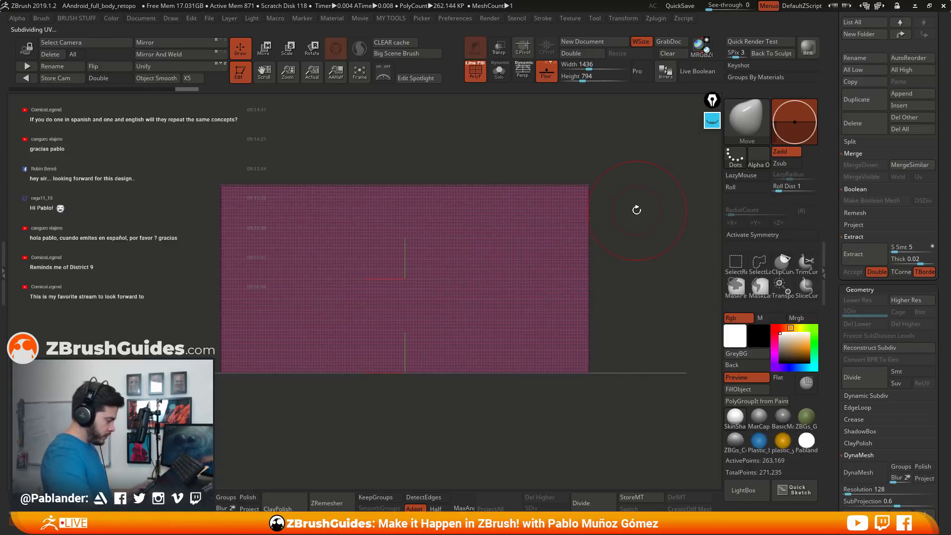
Select the Standard brush and set it to paint color only, with Rgb on and Zadd off.
{"action": "key", "text": "b"}
{"action": "key", "text": "s"}
{"action": "key", "text": "t"}
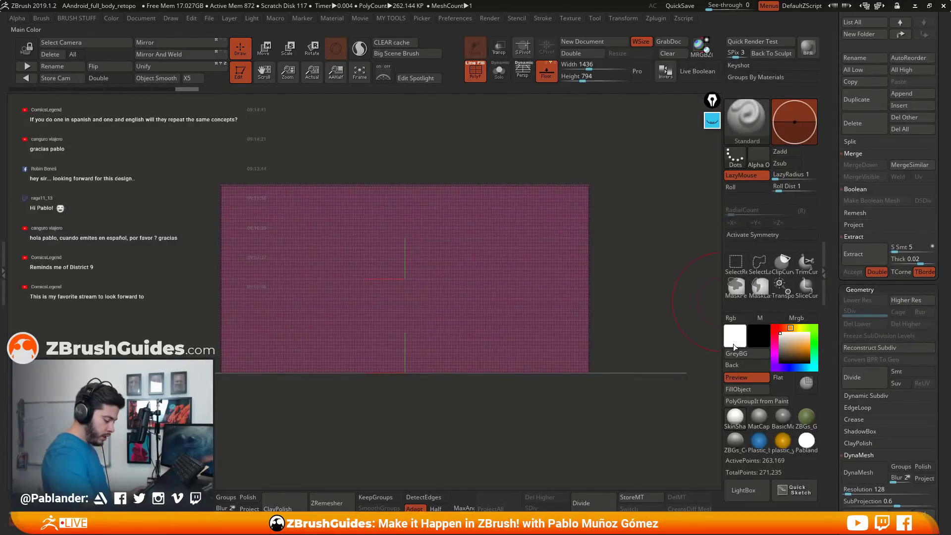
{"action": "left_click", "coordinate": [746, 317]}
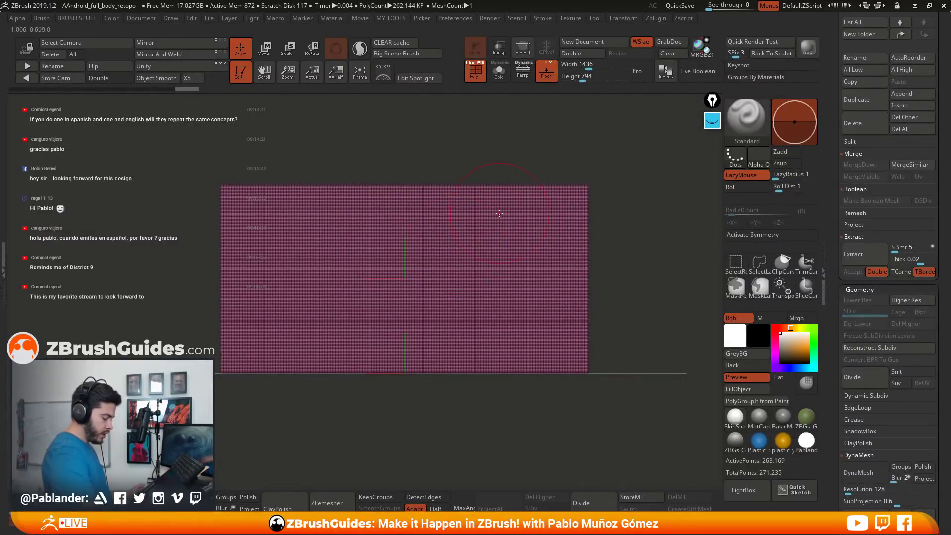
Hide the polyframe, try a gray paint stroke across the plane, and undo it, resetting the color to white.
{"action": "left_click", "coordinate": [781, 353]}
{"action": "left_click_drag", "start_coordinate": [475, 259], "coordinate": [417, 294]}
{"action": "left_click", "coordinate": [475, 72]}
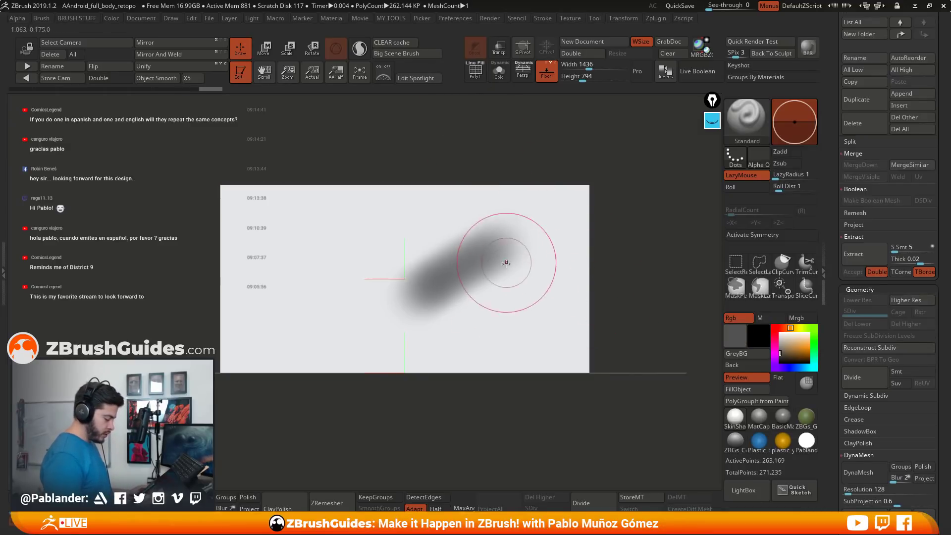
{"action": "key", "text": "ctrl+z"}
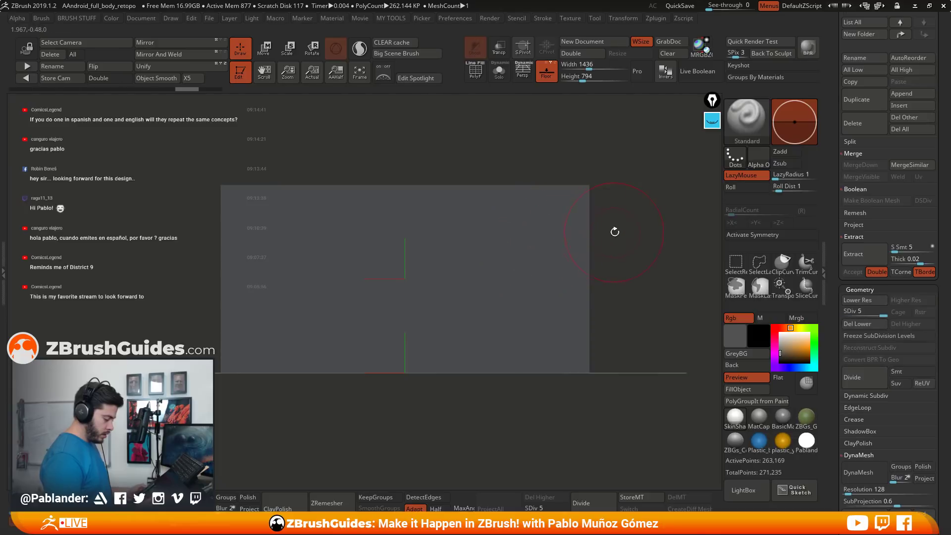
{"action": "key", "text": "ctrl+z"}
{"action": "mouse_move", "coordinate": [794, 348]}
{"action": "left_mouse_down"}
{"action": "mouse_move", "coordinate": [781, 352]}
{"action": "mouse_move", "coordinate": [780, 334]}
{"action": "left_mouse_up"}
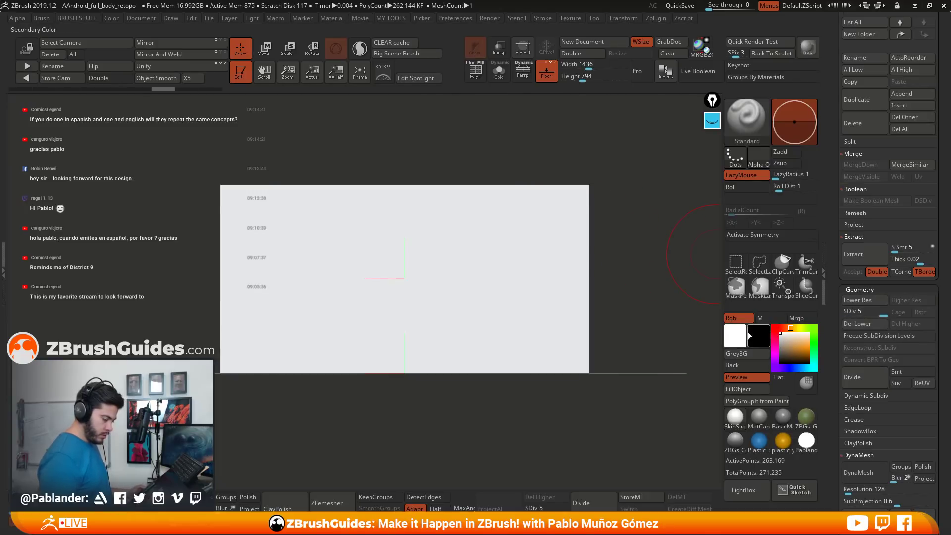
Reduce the brush's draw size, try a thin dark gray stroke on the plane, and undo it.
{"action": "left_click", "coordinate": [781, 356]}
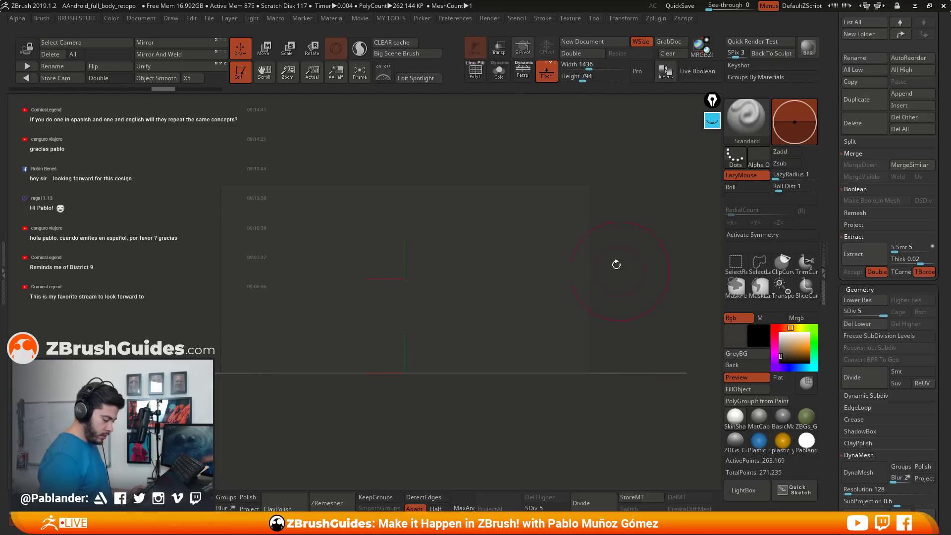
{"action": "right_click", "coordinate": [613, 219]}
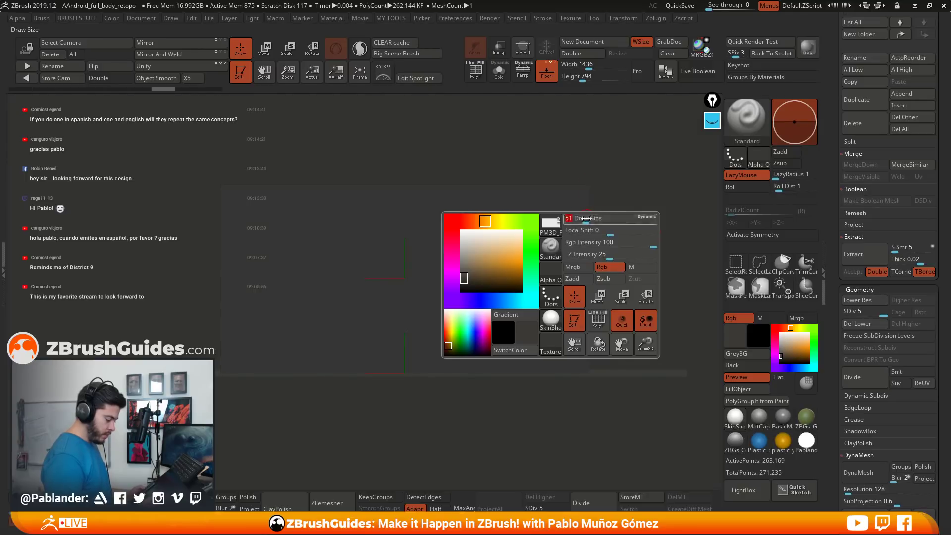
{"action": "left_click_drag", "start_coordinate": [516, 243], "coordinate": [443, 276]}
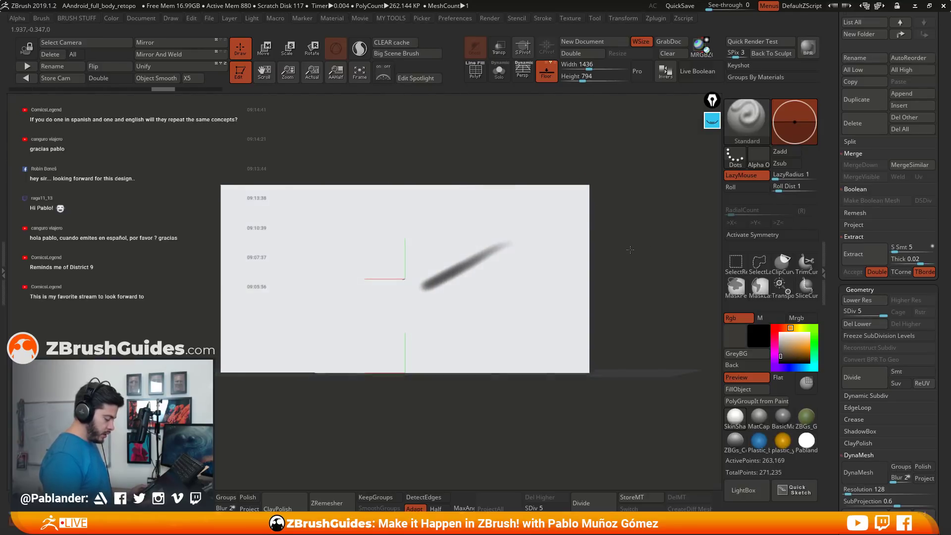
{"action": "key", "text": "ctrl+z"}
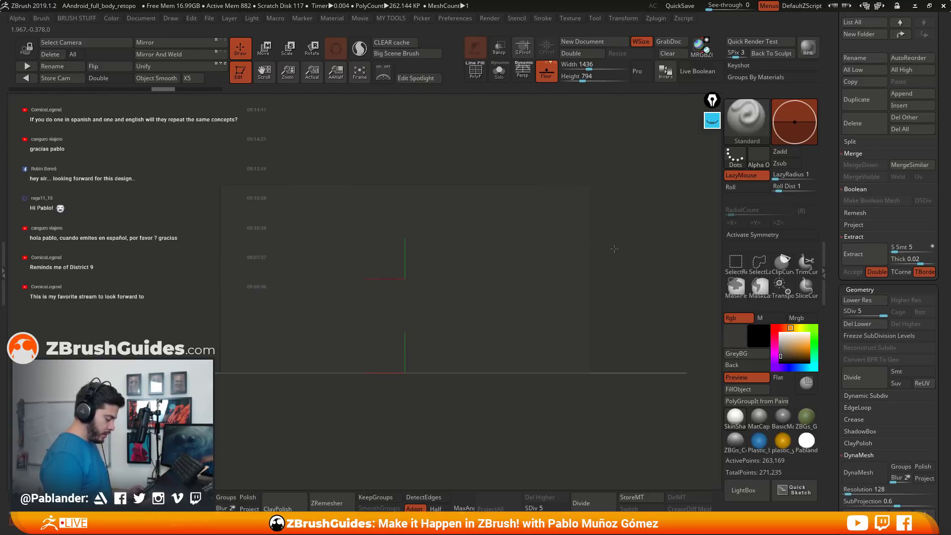
{"action": "key", "text": "ctrl+z"}
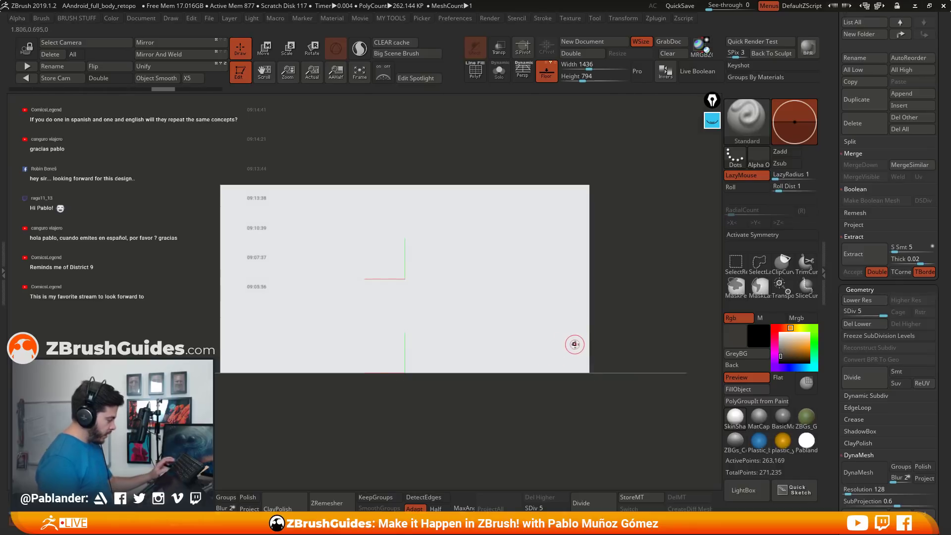
Bring back the Spotlight sketch over the plane, adjust the Spotlight Radius, and hide the dial to allow painting.
{"action": "key", "text": "shift+z"}
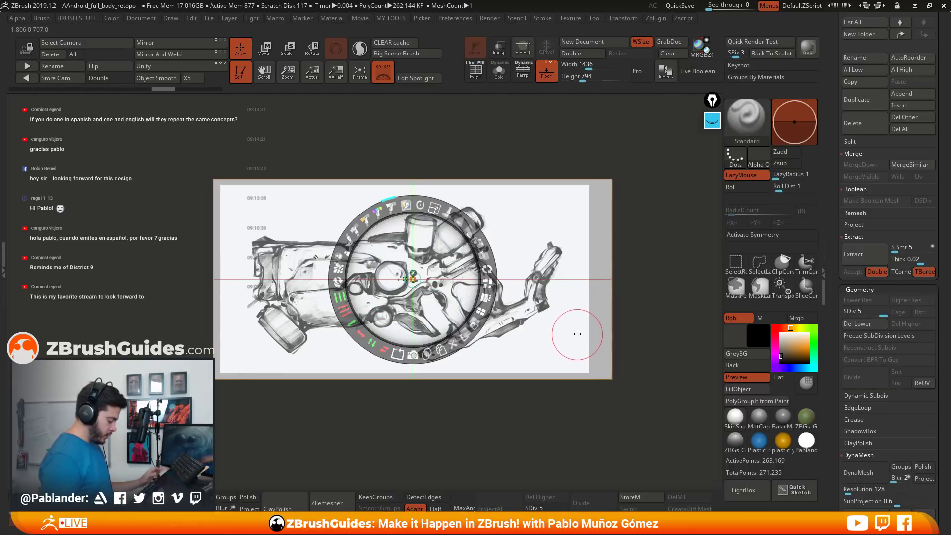
{"action": "left_click", "coordinate": [406, 205]}
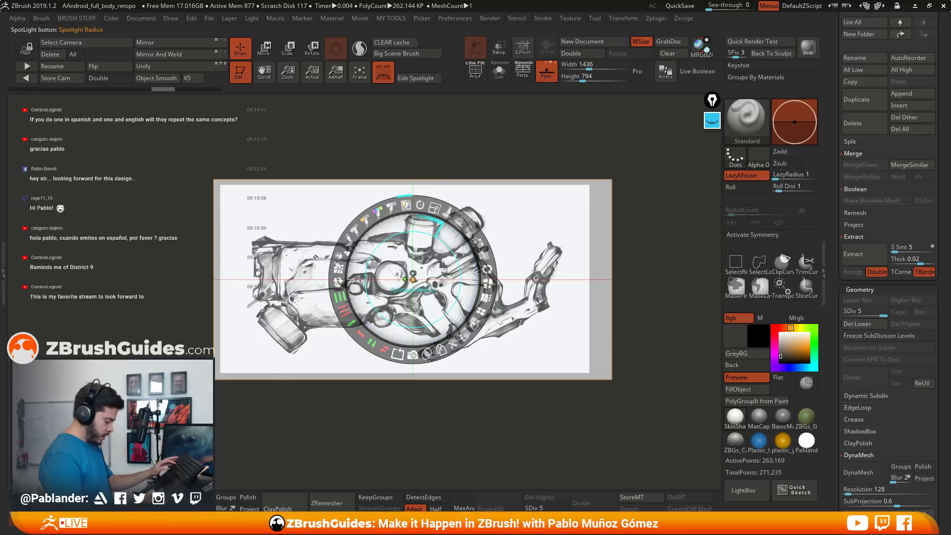
{"action": "mouse_move", "coordinate": [462, 221]}
{"action": "left_mouse_down"}
{"action": "mouse_move", "coordinate": [477, 241]}
{"action": "mouse_move", "coordinate": [448, 218]}
{"action": "left_mouse_up"}
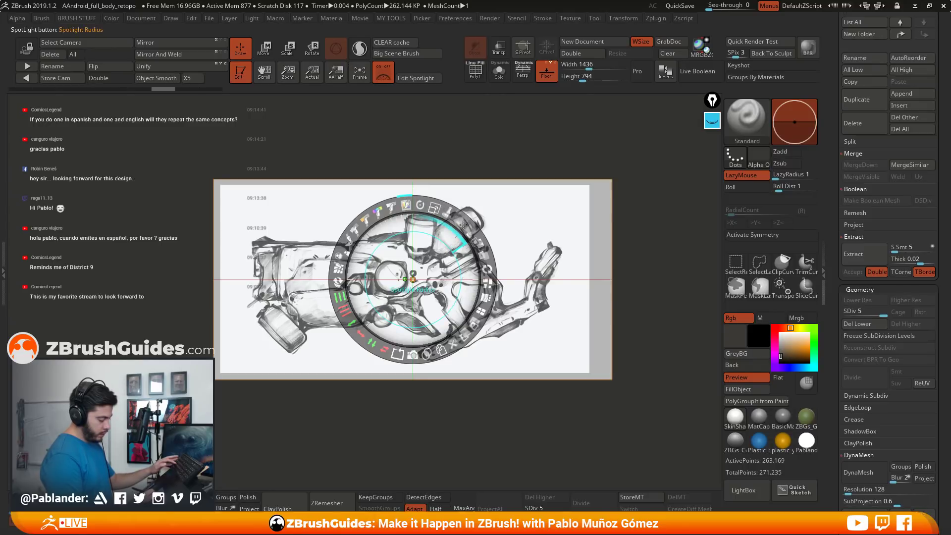
{"action": "left_click_drag", "start_coordinate": [463, 225], "coordinate": [482, 258]}
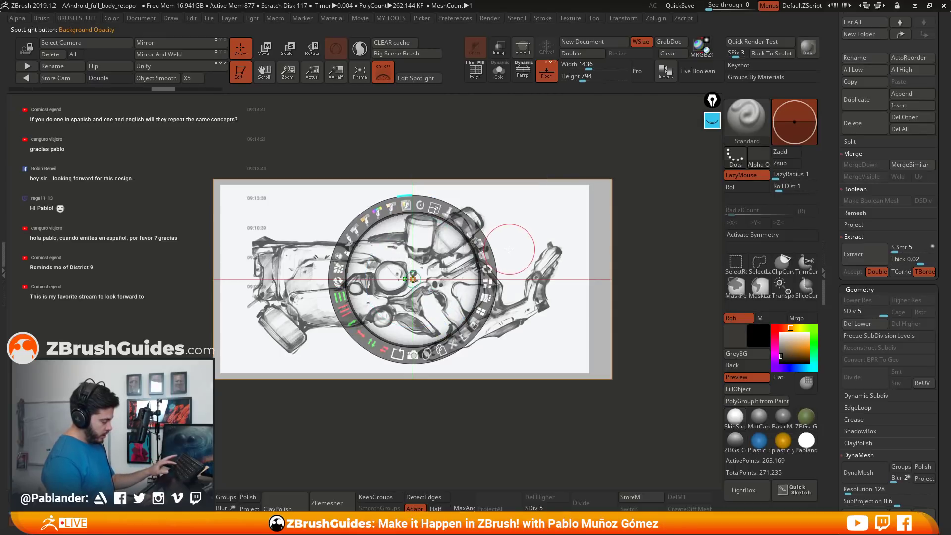
{"action": "key", "text": "z"}
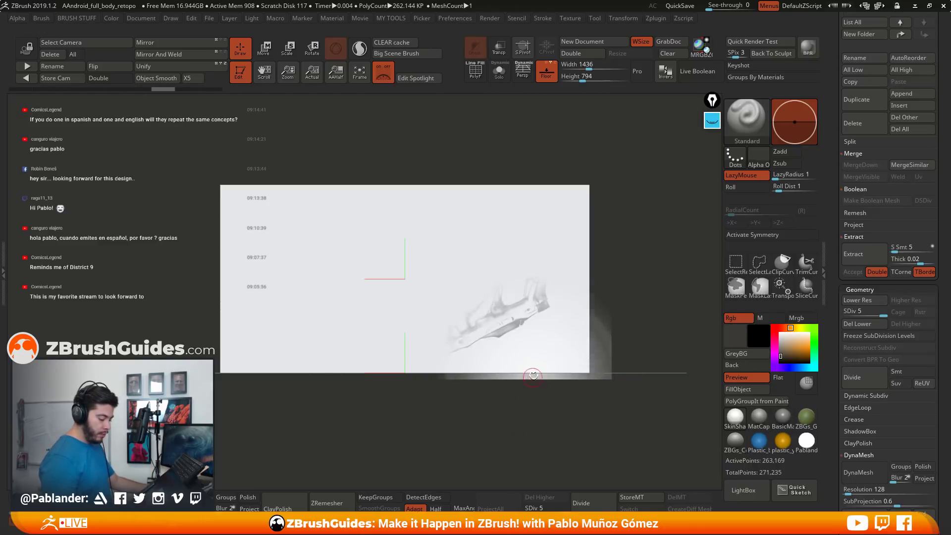
Set the color to black and paint across the whole plane to project the weapon sketch onto it.
{"action": "left_click_drag", "start_coordinate": [787, 355], "coordinate": [779, 363]}
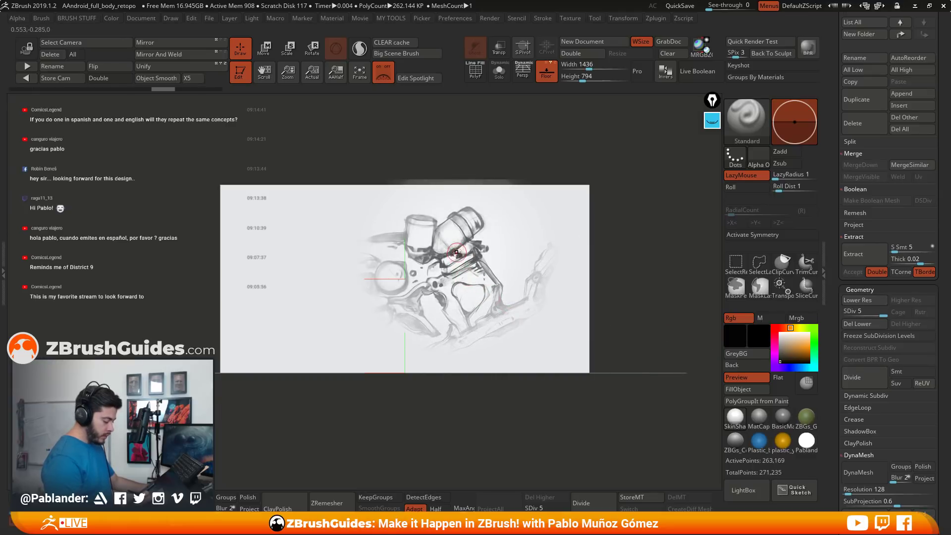
{"action": "mouse_move", "coordinate": [457, 252]}
{"action": "left_mouse_down"}
{"action": "mouse_move", "coordinate": [436, 257]}
{"action": "mouse_move", "coordinate": [462, 232]}
{"action": "mouse_move", "coordinate": [441, 218]}
{"action": "mouse_move", "coordinate": [402, 224]}
{"action": "left_mouse_up"}
{"action": "mouse_move", "coordinate": [323, 256]}
{"action": "left_mouse_down"}
{"action": "mouse_move", "coordinate": [262, 243]}
{"action": "mouse_move", "coordinate": [303, 245]}
{"action": "mouse_move", "coordinate": [286, 265]}
{"action": "mouse_move", "coordinate": [287, 295]}
{"action": "mouse_move", "coordinate": [346, 285]}
{"action": "mouse_move", "coordinate": [265, 310]}
{"action": "mouse_move", "coordinate": [323, 279]}
{"action": "mouse_move", "coordinate": [342, 285]}
{"action": "mouse_move", "coordinate": [303, 337]}
{"action": "mouse_move", "coordinate": [436, 277]}
{"action": "mouse_move", "coordinate": [428, 243]}
{"action": "mouse_move", "coordinate": [392, 263]}
{"action": "mouse_move", "coordinate": [389, 213]}
{"action": "mouse_move", "coordinate": [411, 327]}
{"action": "mouse_move", "coordinate": [415, 315]}
{"action": "mouse_move", "coordinate": [495, 282]}
{"action": "mouse_move", "coordinate": [520, 293]}
{"action": "mouse_move", "coordinate": [421, 357]}
{"action": "mouse_move", "coordinate": [508, 333]}
{"action": "mouse_move", "coordinate": [551, 250]}
{"action": "mouse_move", "coordinate": [542, 270]}
{"action": "left_mouse_up"}
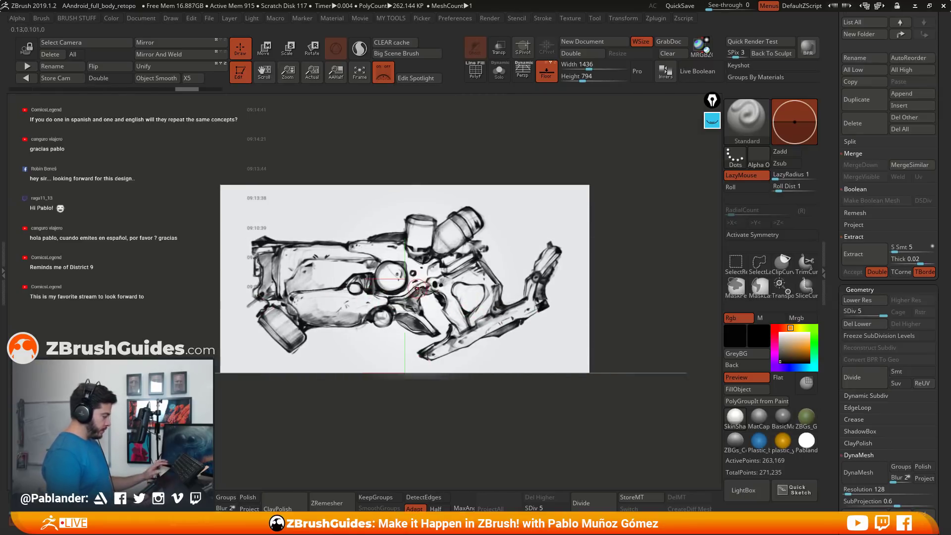
Bring the Spotlight sketch up again, adjust the Spotlight Radius, and hide the dial.
{"action": "key", "text": "shift+z"}
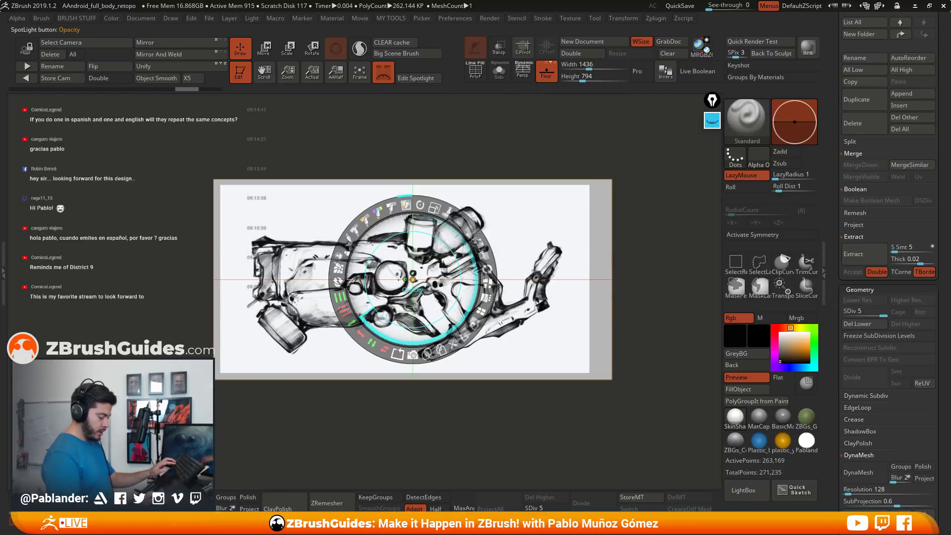
{"action": "left_click_drag", "start_coordinate": [469, 228], "coordinate": [483, 284]}
{"action": "left_click_drag", "start_coordinate": [462, 222], "coordinate": [422, 205]}
{"action": "key", "text": "z"}
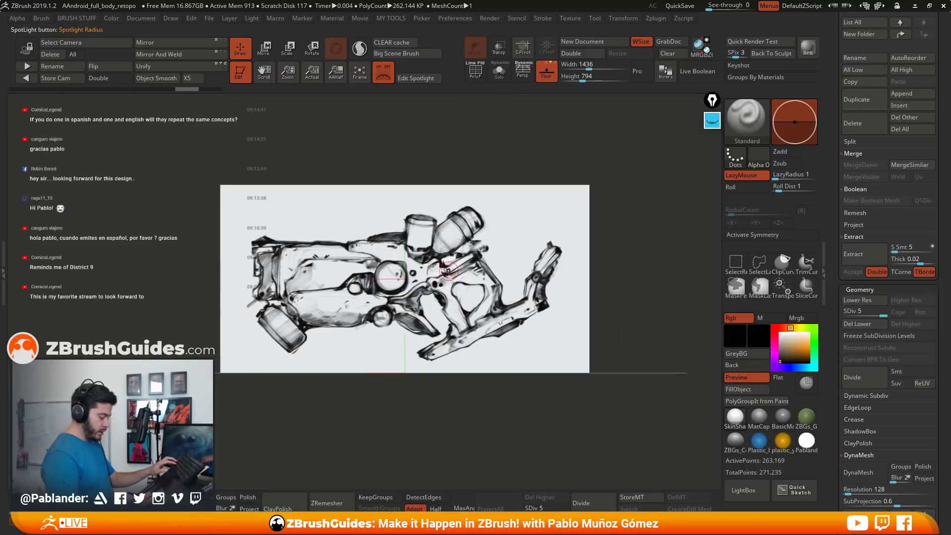
Move the Spotlight sketch toward the plane's upper-right corner and turn Spotlight off, leaving only the painted plane.
{"action": "key", "text": "z"}
{"action": "left_click_drag", "start_coordinate": [431, 310], "coordinate": [578, 220]}
{"action": "key", "text": "shift+z"}
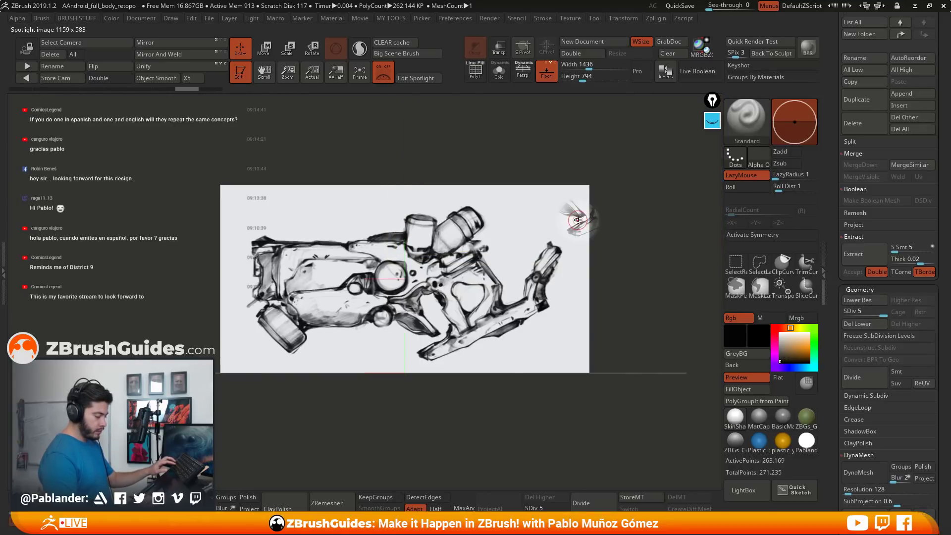
{"action": "key", "text": "z"}
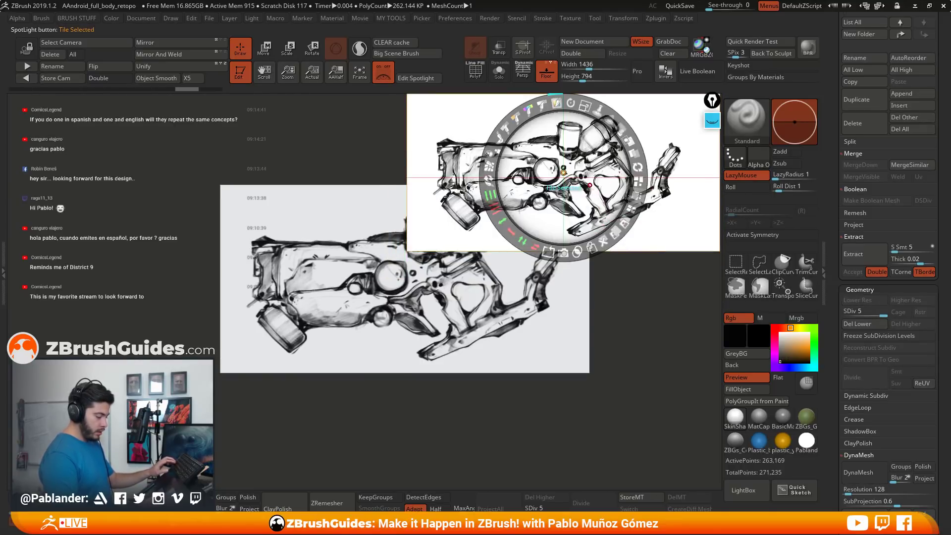
{"action": "key", "text": "shift+z"}
{"action": "left_click_drag", "start_coordinate": [637, 252], "coordinate": [649, 282]}
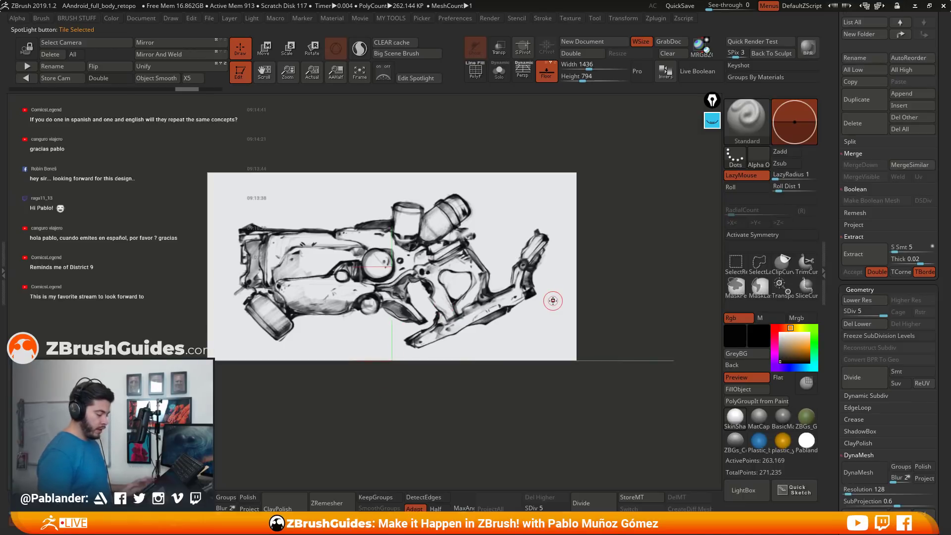
{"action": "mouse_move", "coordinate": [559, 268]}
{"action": "right_mouse_down", "text": "alt"}
{"action": "mouse_move", "coordinate": [537, 302]}
{"action": "mouse_move", "coordinate": [560, 283]}
{"action": "right_mouse_up", "text": "alt"}
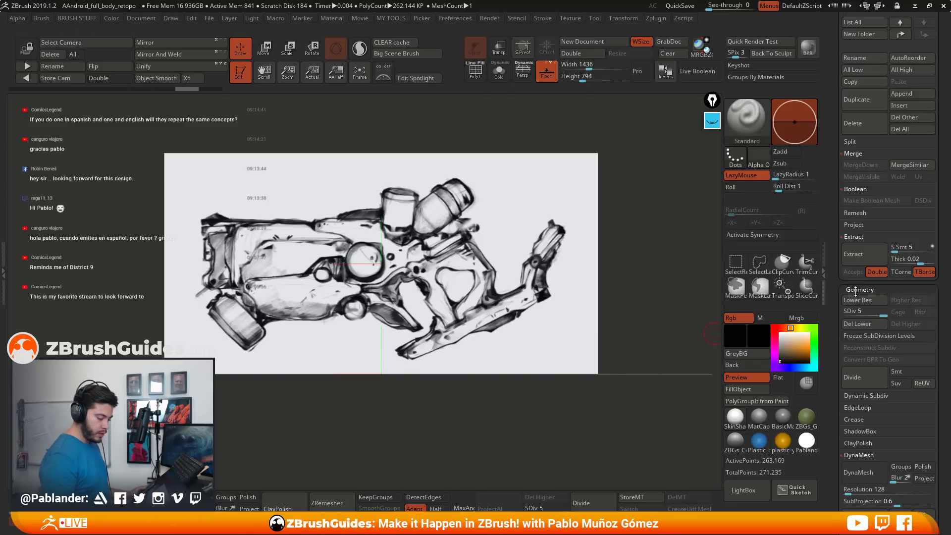
Step the plane down to its lowest subdivision level.
{"action": "key", "text": "shift+d"}
{"action": "key", "text": "shift+d"}
{"action": "key", "text": "shift+d"}
{"action": "key", "text": "shift+d"}
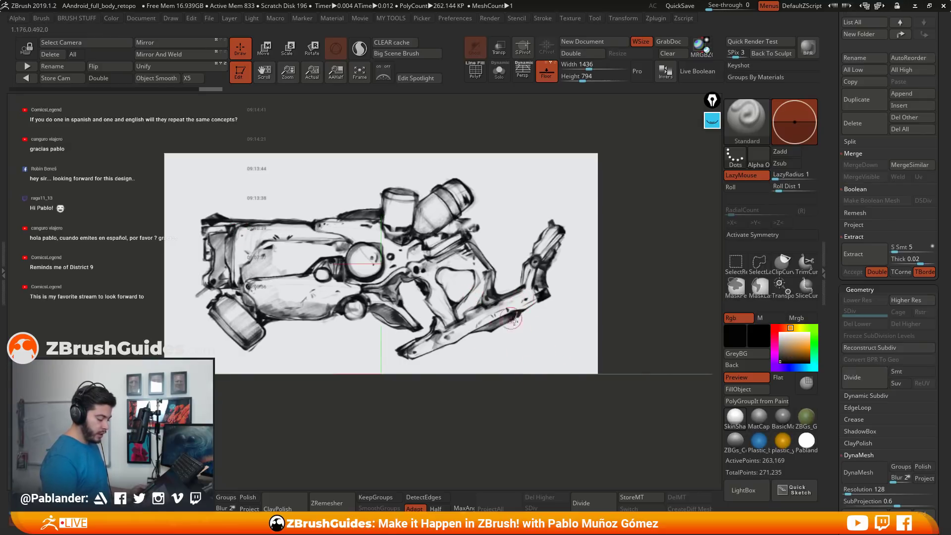
Choose the MaskLasso brush and mask the weapon's main body and rear frame on the plane.
{"action": "left_click", "coordinate": [757, 291]}
{"action": "left_click", "coordinate": [750, 309]}
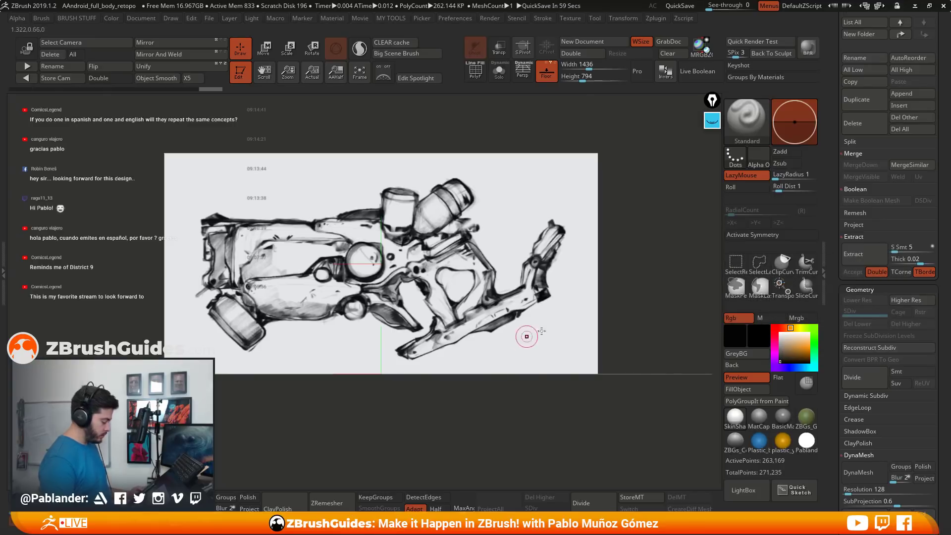
{"action": "left_click", "coordinate": [760, 290]}
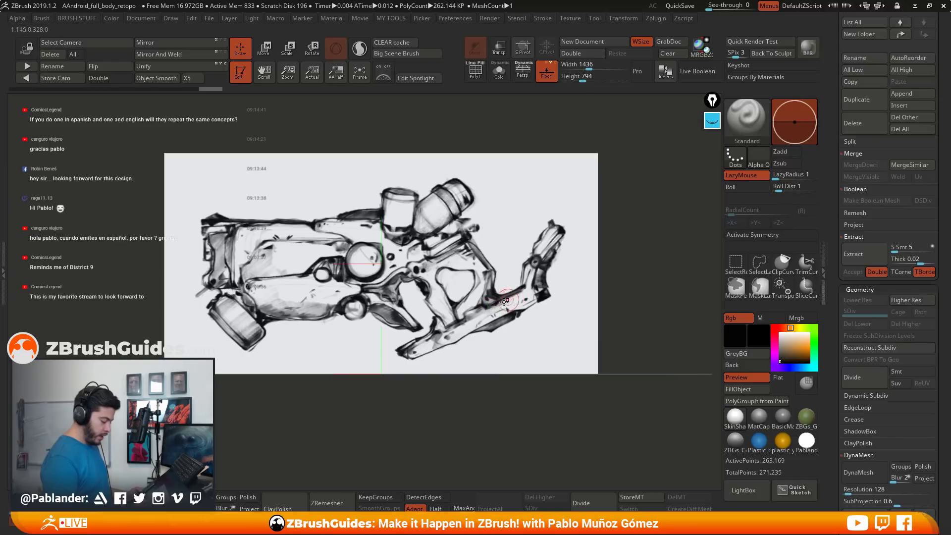
{"action": "key", "text": "ctrl"}
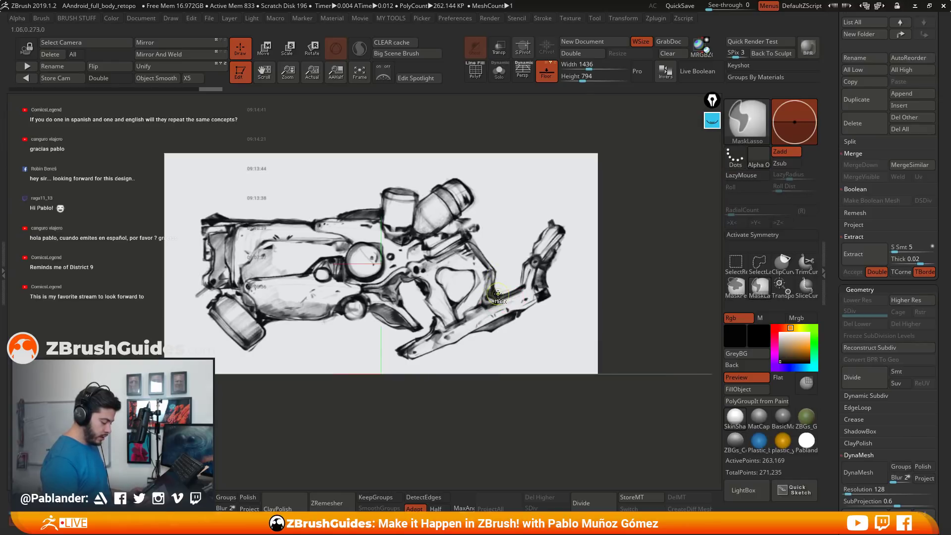
{"action": "mouse_move", "coordinate": [498, 293]}
{"action": "left_mouse_down", "text": "ctrl"}
{"action": "mouse_move", "coordinate": [493, 265]}
{"action": "mouse_move", "coordinate": [457, 232]}
{"action": "mouse_move", "coordinate": [279, 223]}
{"action": "mouse_move", "coordinate": [230, 252]}
{"action": "mouse_move", "coordinate": [242, 289]}
{"action": "mouse_move", "coordinate": [327, 290]}
{"action": "mouse_move", "coordinate": [380, 308]}
{"action": "mouse_move", "coordinate": [401, 282]}
{"action": "mouse_move", "coordinate": [416, 284]}
{"action": "mouse_move", "coordinate": [429, 291]}
{"action": "mouse_move", "coordinate": [441, 333]}
{"action": "left_mouse_up", "text": "ctrl"}
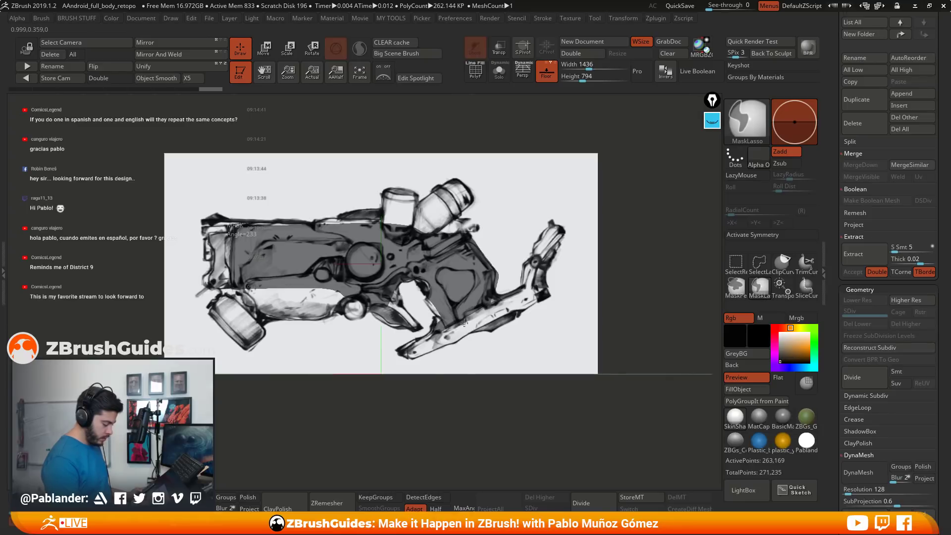
{"action": "left_click_drag", "start_coordinate": [487, 310], "coordinate": [493, 311], "text": "ctrl"}
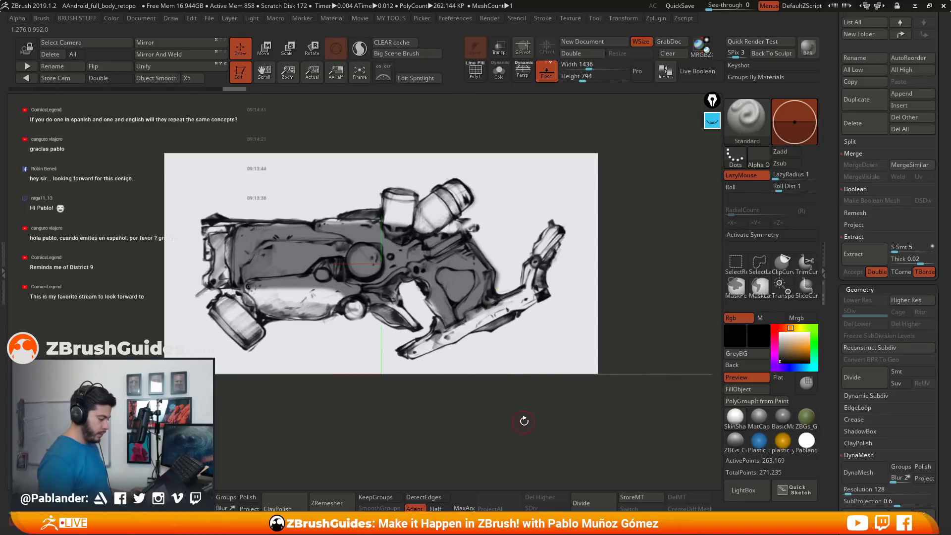
Turn off the plane's polypaint and set the current color to white to show the masked silhouette alone.
{"action": "scroll", "coordinate": [928, 149], "scroll_direction": "up", "scroll_amount": 10}
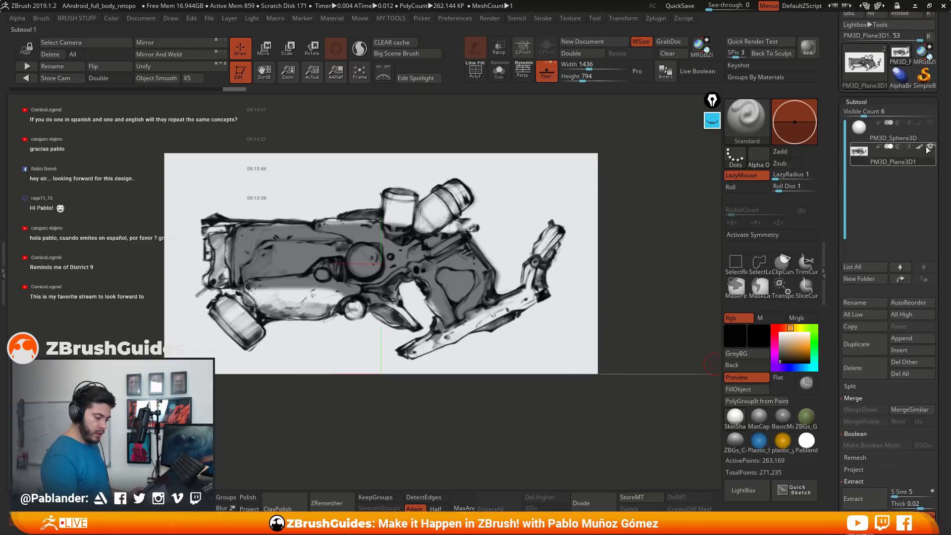
{"action": "left_click", "coordinate": [930, 147]}
{"action": "left_click", "coordinate": [781, 332]}
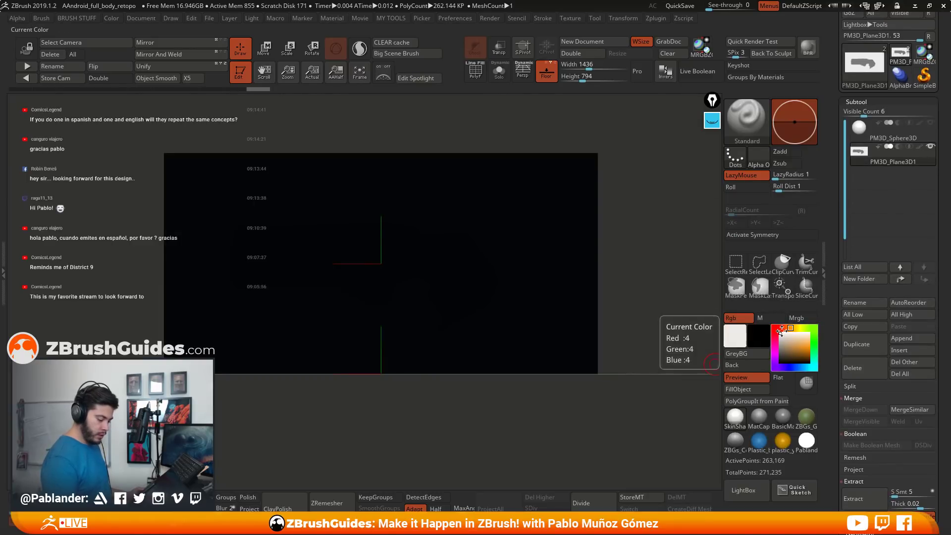
{"action": "left_click", "coordinate": [780, 333]}
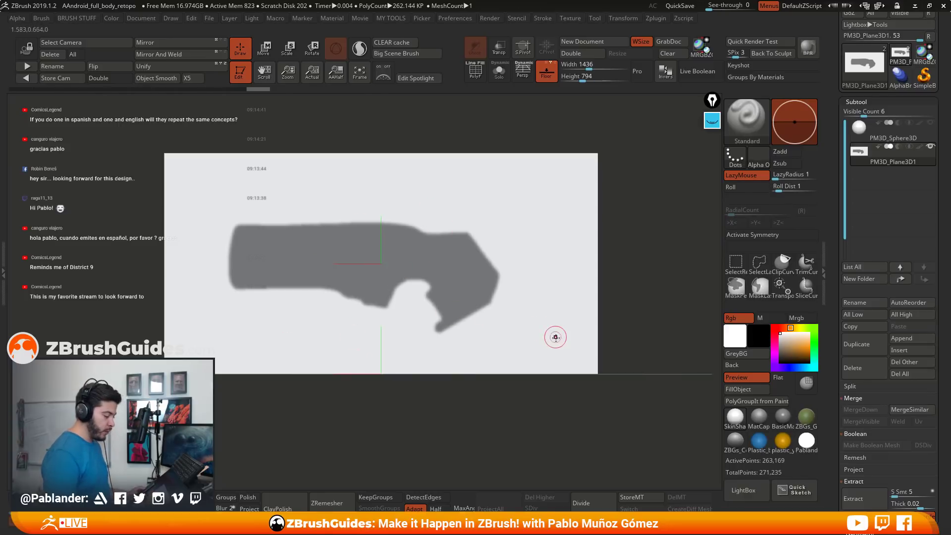
Turn the plane's polypaint back on and clear the mask.
{"action": "left_click", "coordinate": [919, 146]}
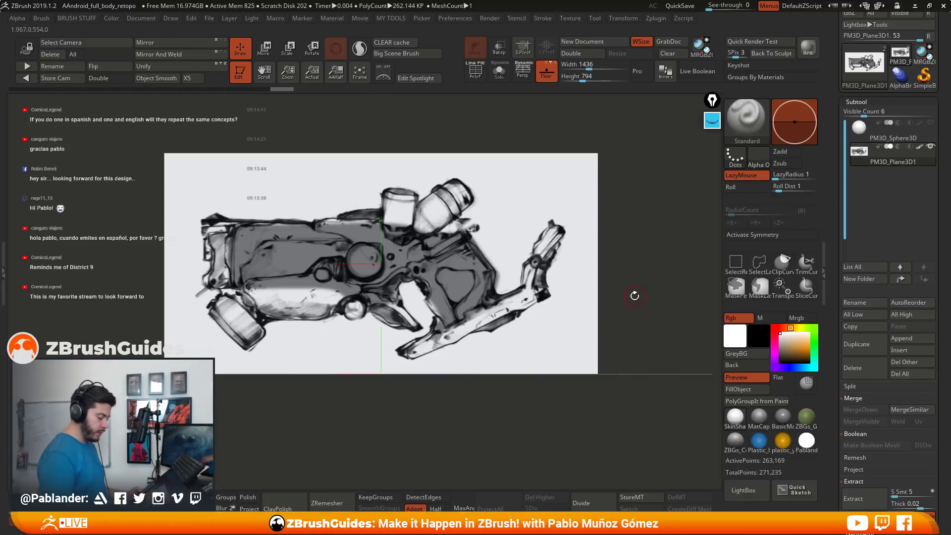
{"action": "key", "text": "ctrl"}
{"action": "left_click_drag", "start_coordinate": [638, 289], "coordinate": [649, 302], "text": "ctrl"}
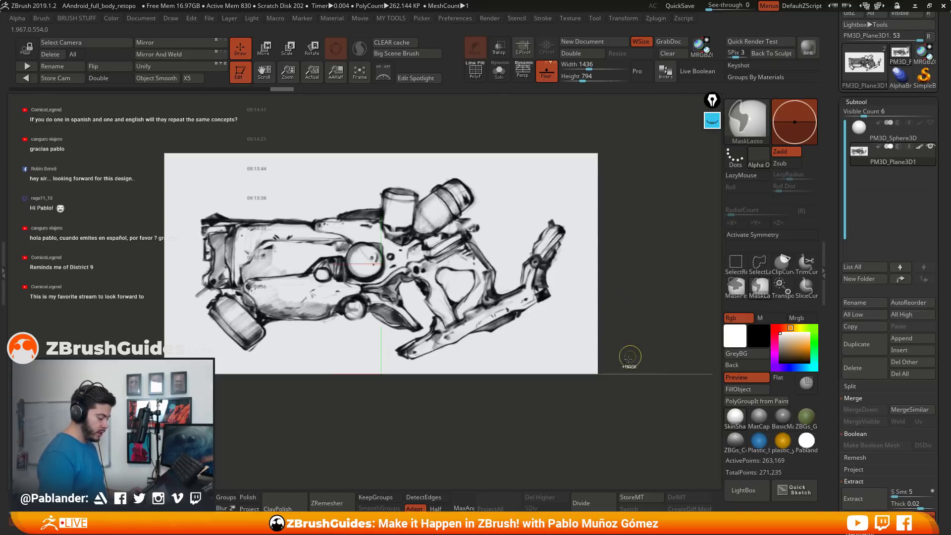
Append a ZSphere as a new subtool below the plane.
{"action": "left_click_drag", "start_coordinate": [834, 333], "coordinate": [858, 325]}
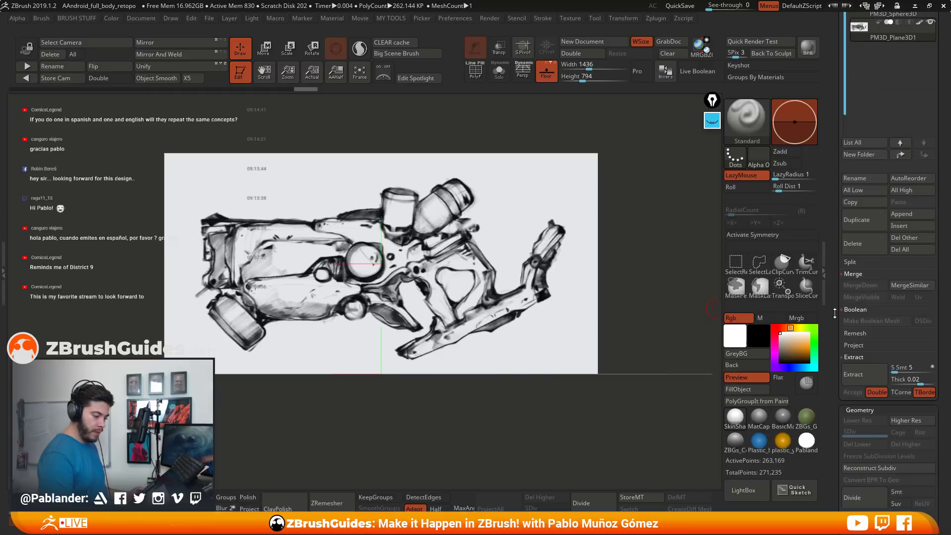
{"action": "left_click", "coordinate": [901, 213]}
{"action": "left_click", "coordinate": [756, 302]}
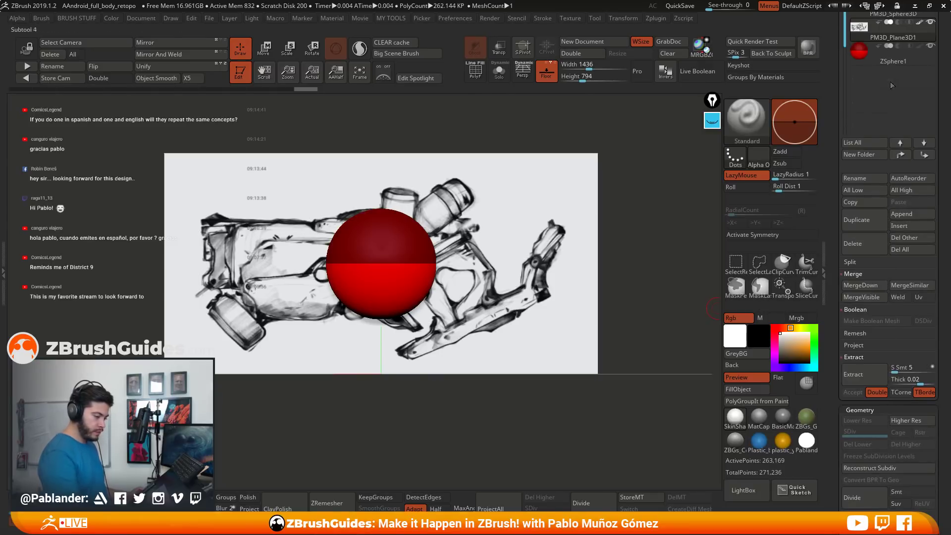
Select the ZSphere, activate X symmetry, and move it out of the way of the sketch.
{"action": "key", "text": "w"}
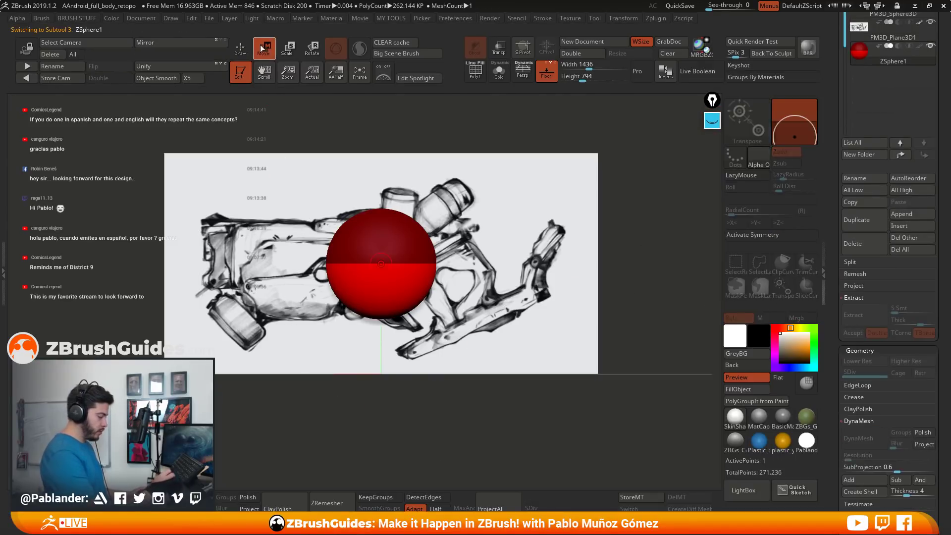
{"action": "key", "text": "x"}
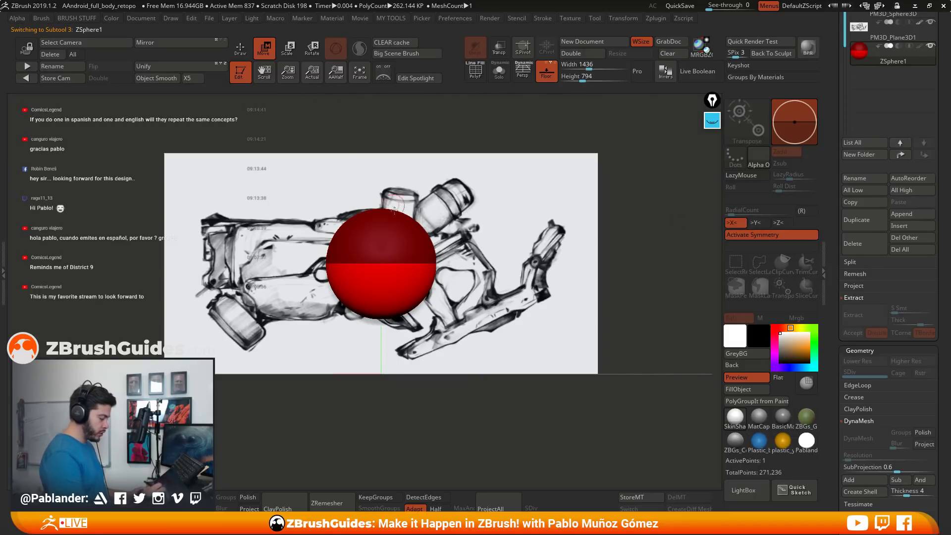
{"action": "left_click_drag", "start_coordinate": [383, 270], "coordinate": [394, 412]}
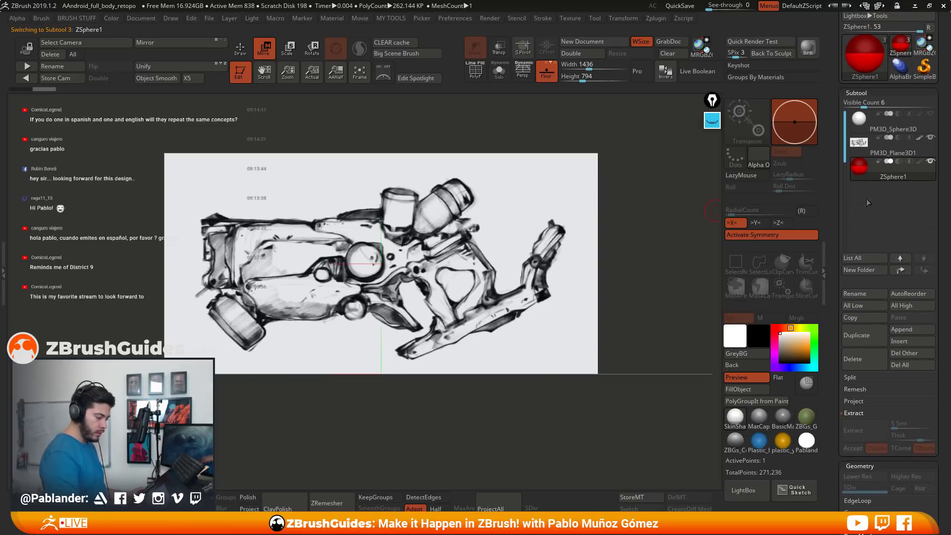
Return to Draw mode, turn off the floor grid, and frame the sketch larger.
{"action": "left_click", "coordinate": [246, 57]}
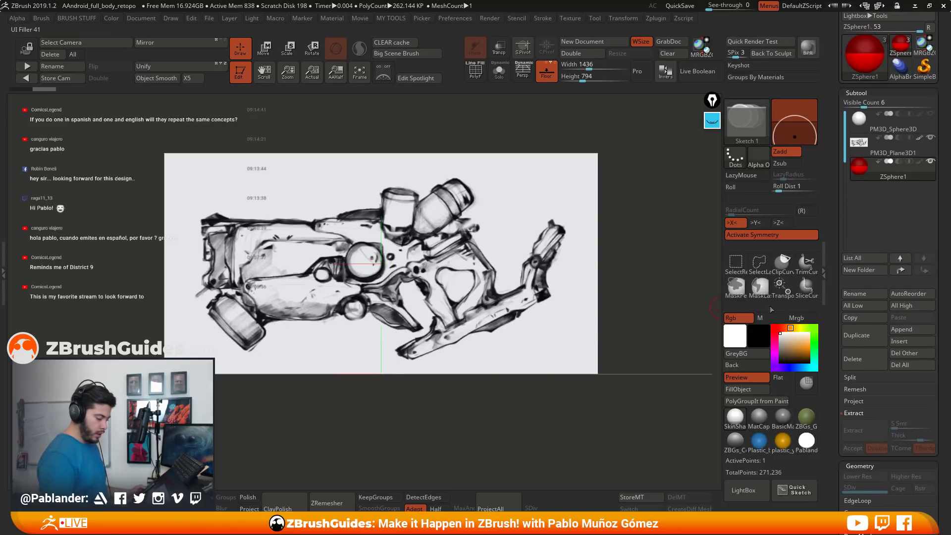
{"action": "left_click", "coordinate": [545, 75]}
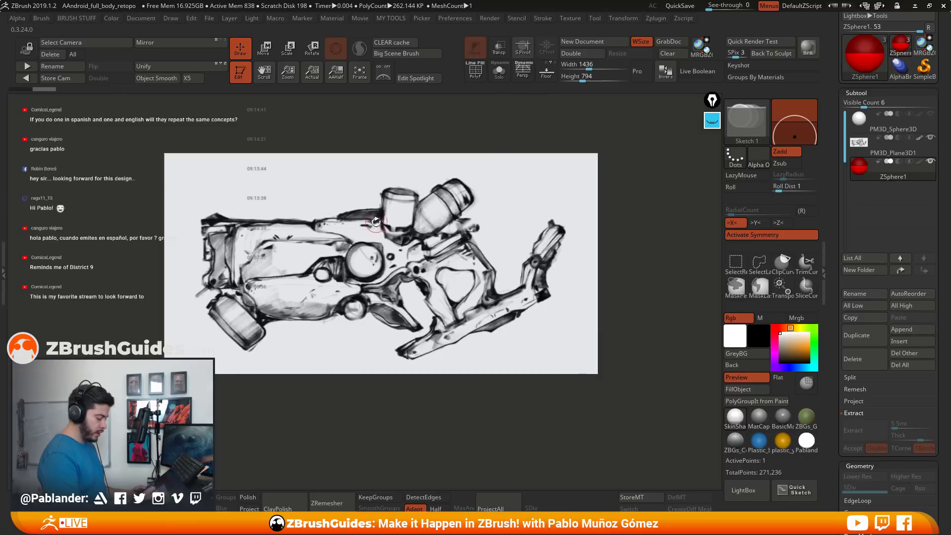
{"action": "mouse_move", "coordinate": [422, 263]}
{"action": "right_mouse_down", "text": "ctrl"}
{"action": "mouse_move", "coordinate": [440, 268]}
{"action": "mouse_move", "coordinate": [463, 248]}
{"action": "mouse_move", "coordinate": [478, 263]}
{"action": "mouse_move", "coordinate": [453, 276]}
{"action": "mouse_move", "coordinate": [476, 278]}
{"action": "right_mouse_up", "text": "ctrl"}
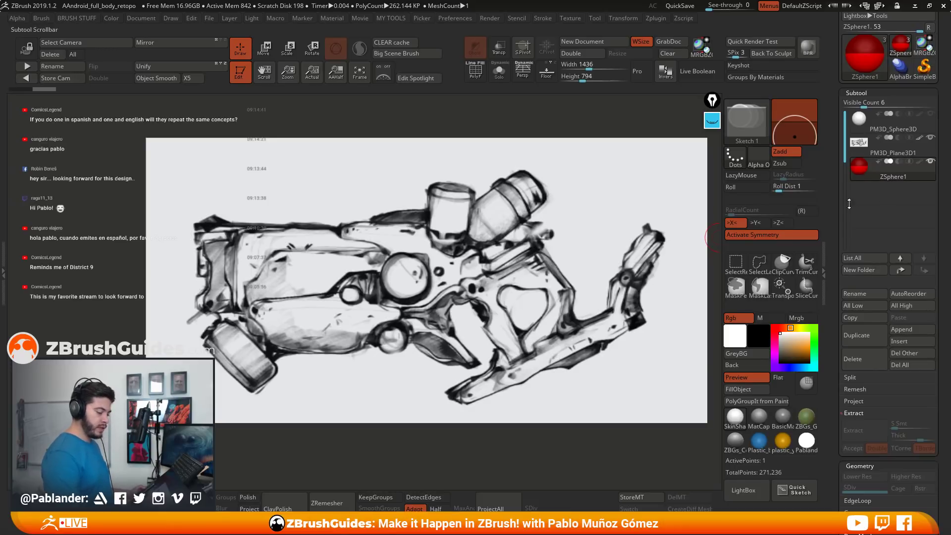
{"action": "left_click_drag", "start_coordinate": [831, 280], "coordinate": [838, 143]}
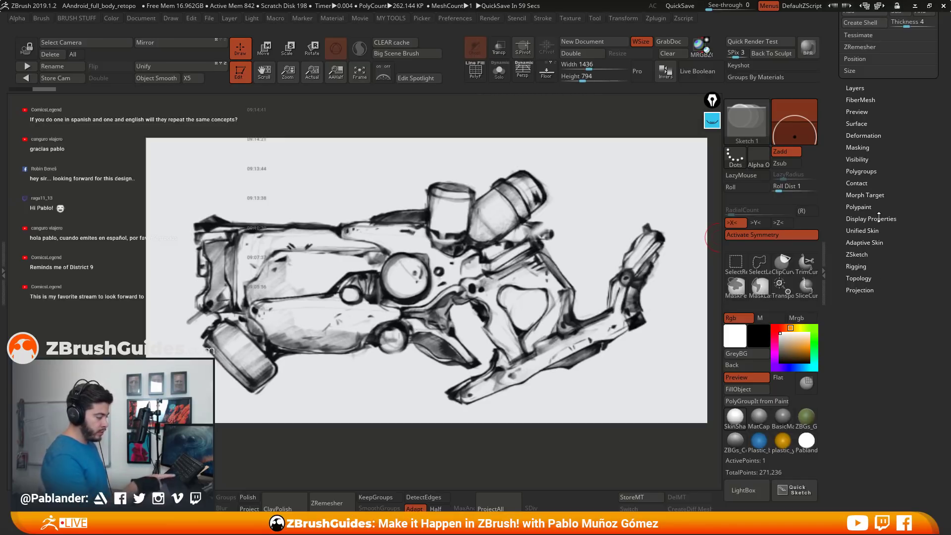
{"action": "left_click", "coordinate": [439, 207], "text": "alt"}
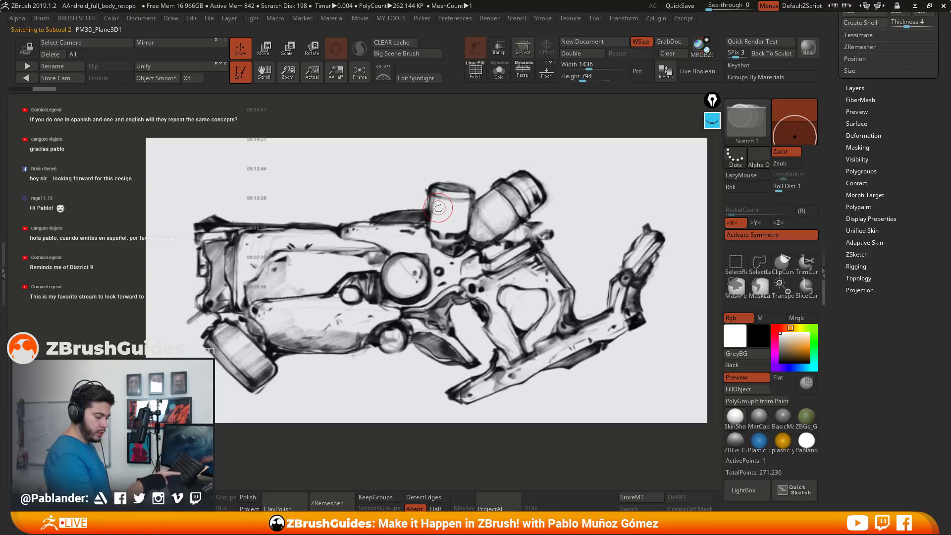
{"action": "scroll", "coordinate": [907, 332], "scroll_direction": "down", "scroll_amount": 6}
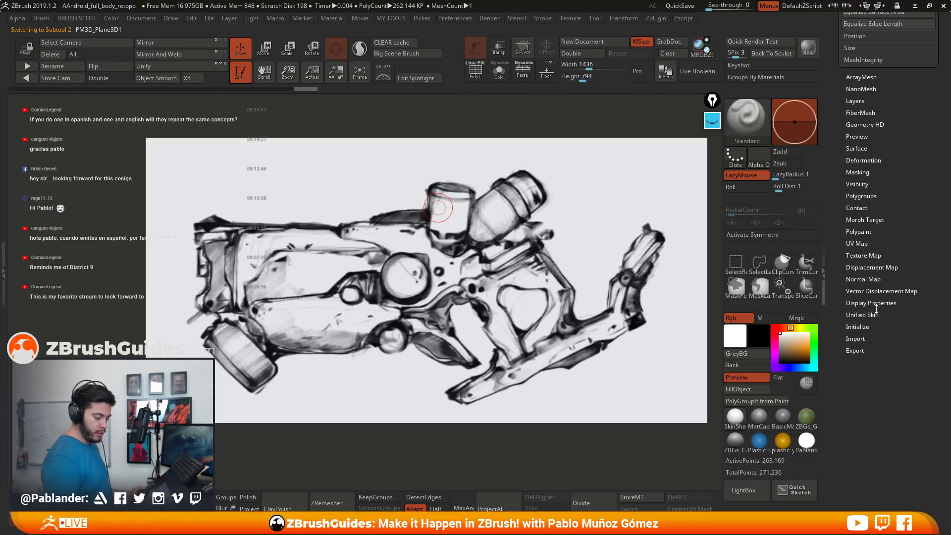
{"action": "key", "text": "Down"}
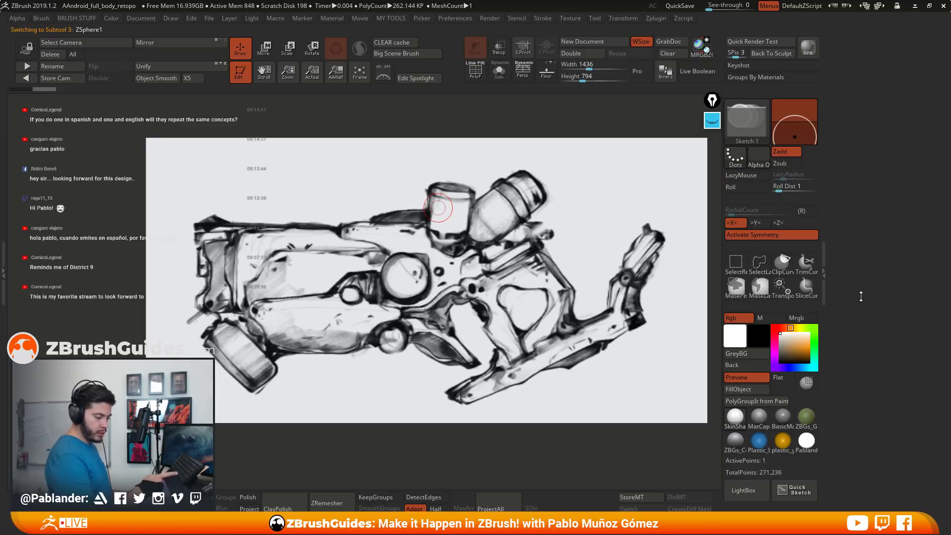
Enable Edit Topology for the ZSphere and reduce the draw size.
{"action": "left_click_drag", "start_coordinate": [897, 208], "coordinate": [918, 269]}
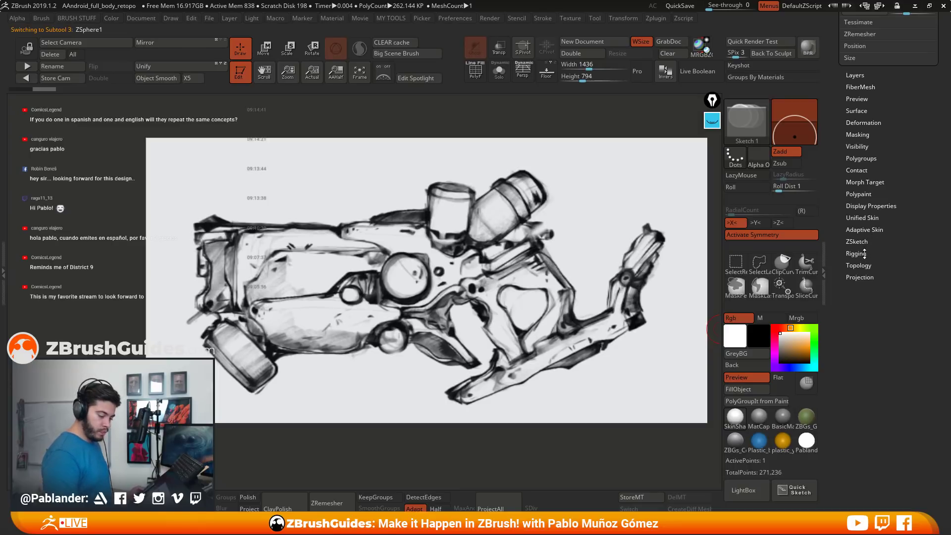
{"action": "left_click_drag", "start_coordinate": [865, 264], "coordinate": [885, 151]}
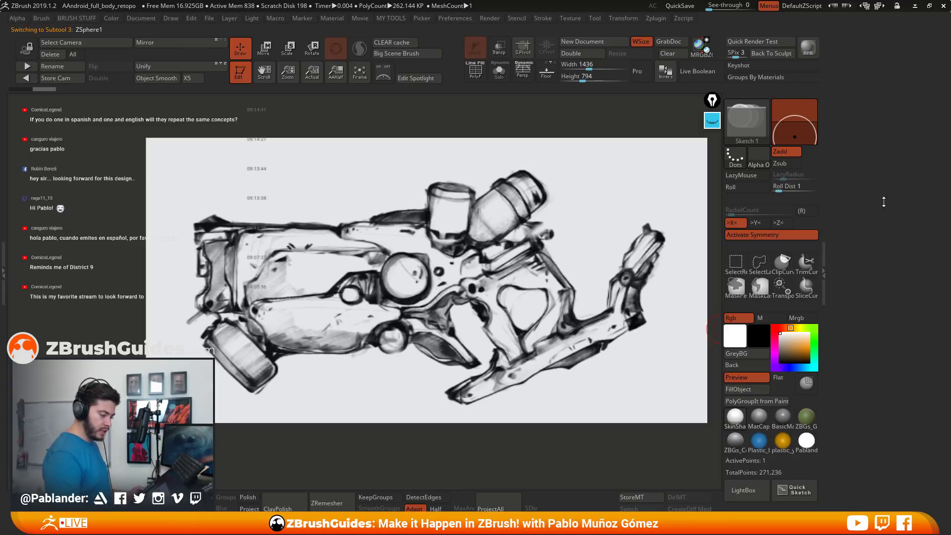
{"action": "left_click_drag", "start_coordinate": [884, 201], "coordinate": [873, 250]}
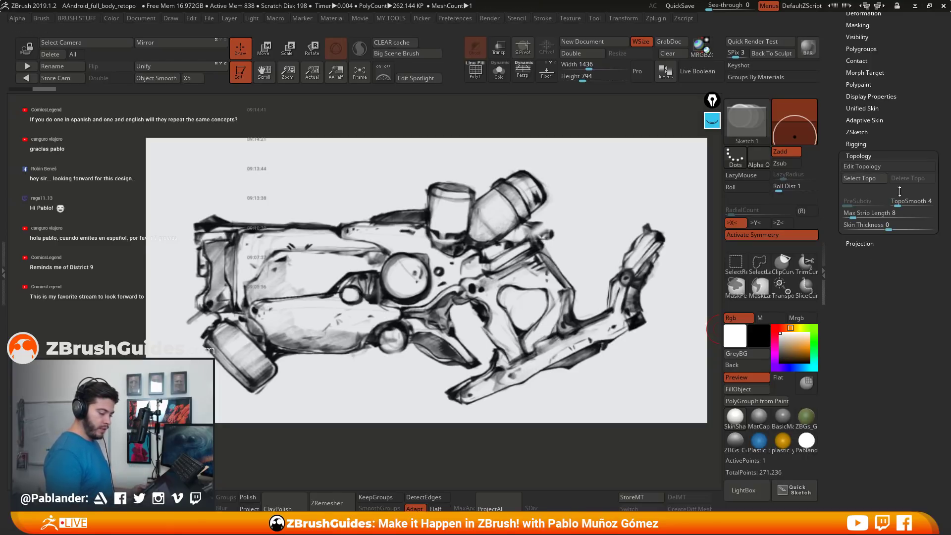
{"action": "left_click", "coordinate": [879, 165]}
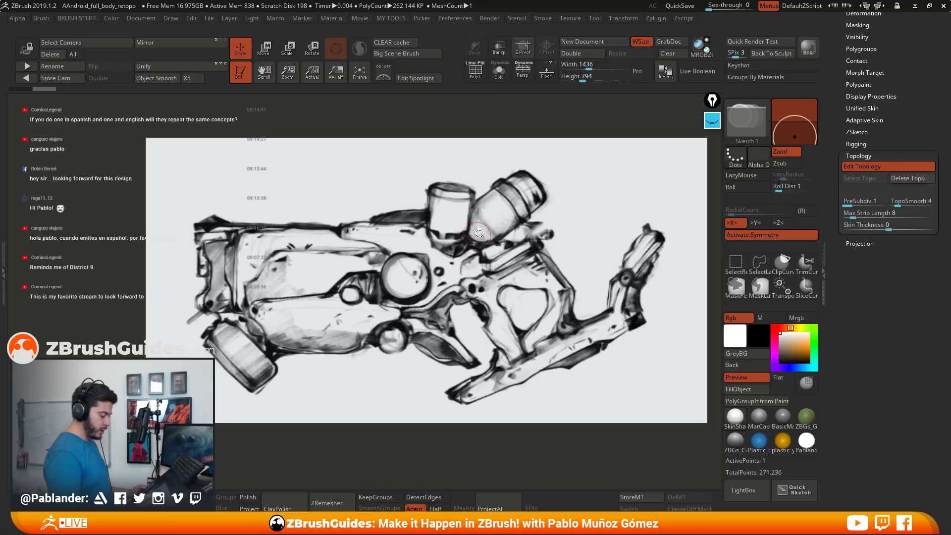
{"action": "key", "text": "space"}
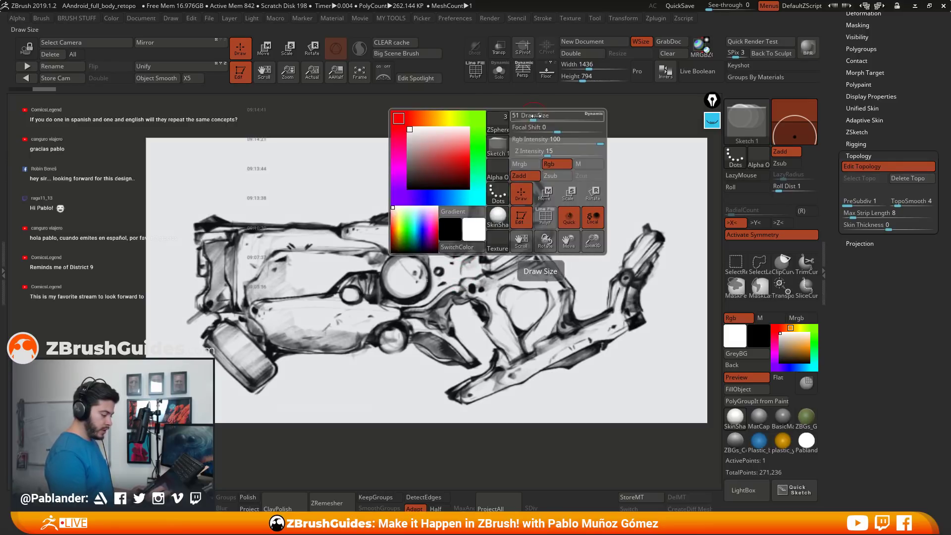
{"action": "left_click_drag", "start_coordinate": [537, 115], "coordinate": [519, 117]}
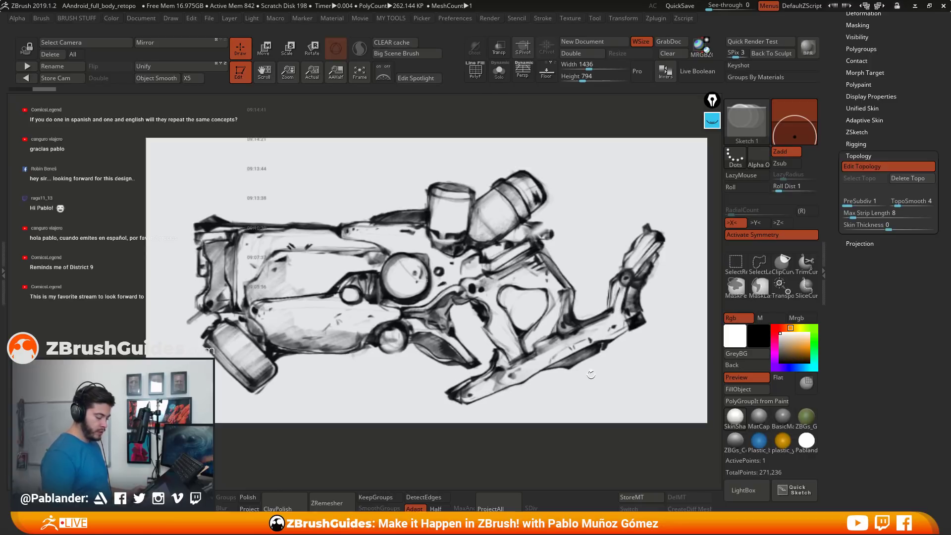
Undo the first topology point placed on the sketch's rear frame and deactivate symmetry for the ZSphere.
{"action": "left_click", "coordinate": [577, 290]}
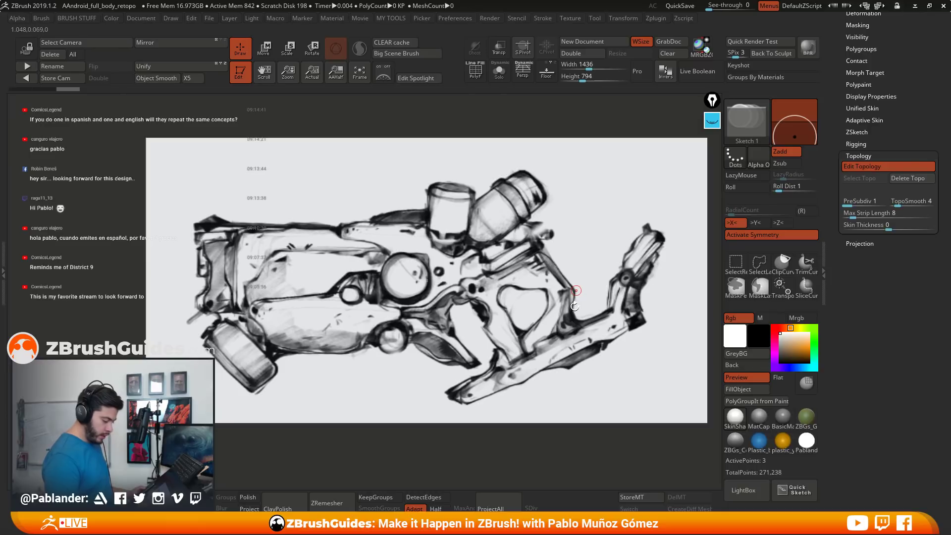
{"action": "key", "text": "ctrl+z"}
{"action": "left_click", "coordinate": [764, 235]}
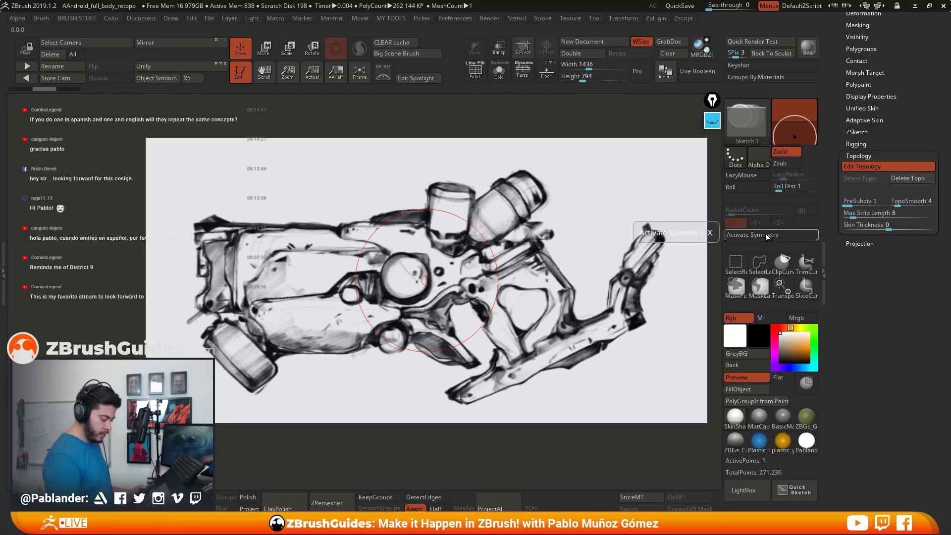
{"action": "left_click", "coordinate": [570, 290]}
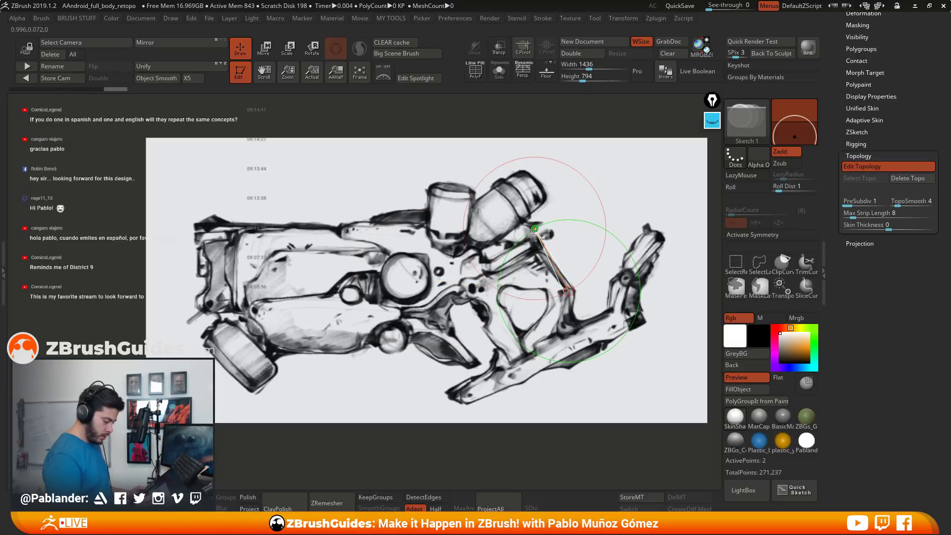
{"action": "right_click_drag", "start_coordinate": [595, 257], "coordinate": [567, 252], "text": "alt"}
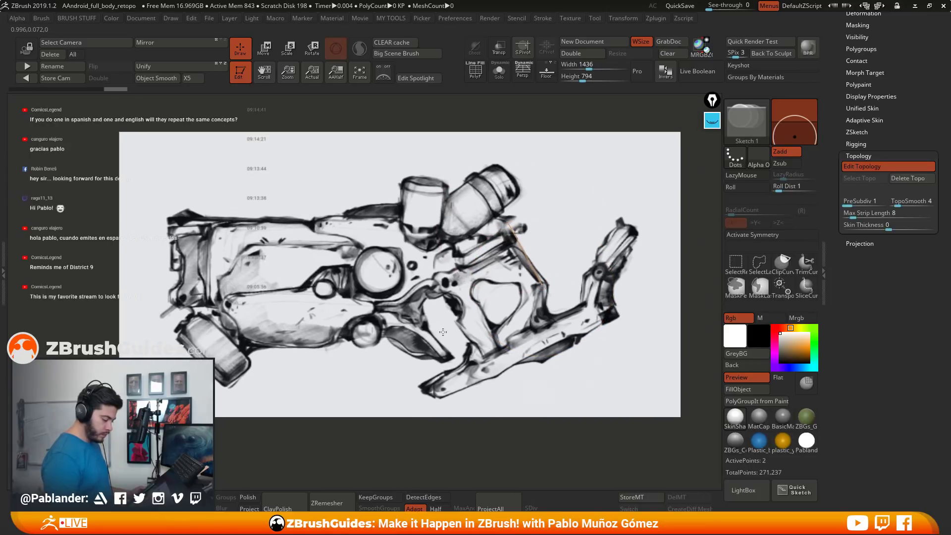
{"action": "right_click", "coordinate": [605, 203]}
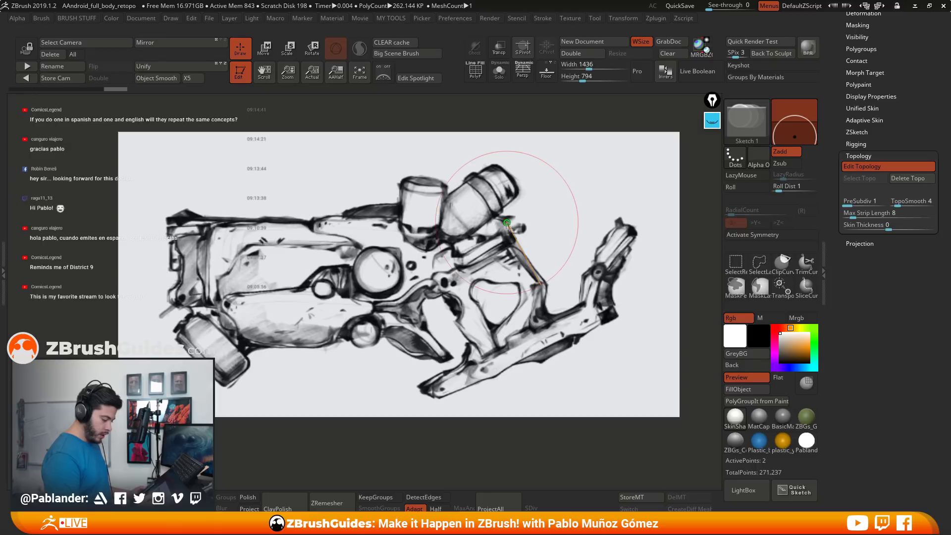
{"action": "left_click", "coordinate": [507, 223]}
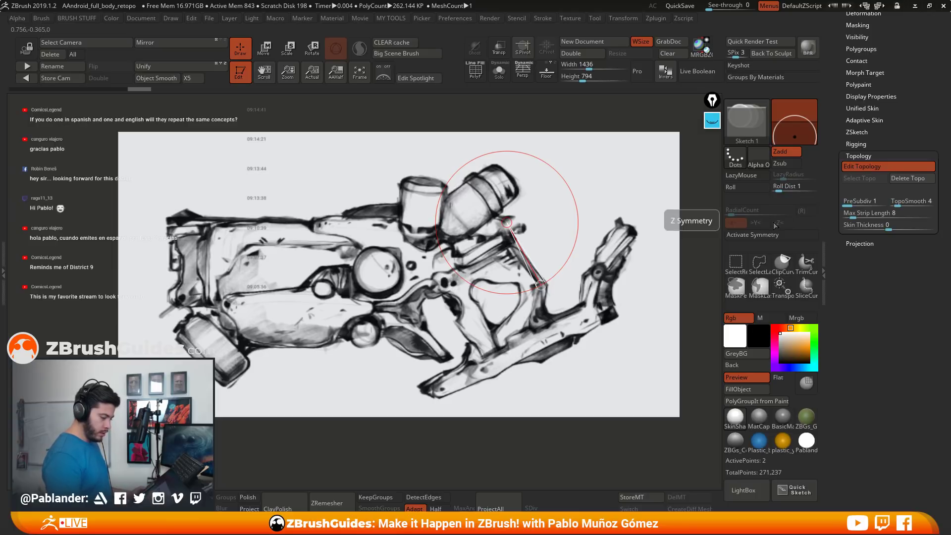
{"action": "left_click", "coordinate": [917, 179]}
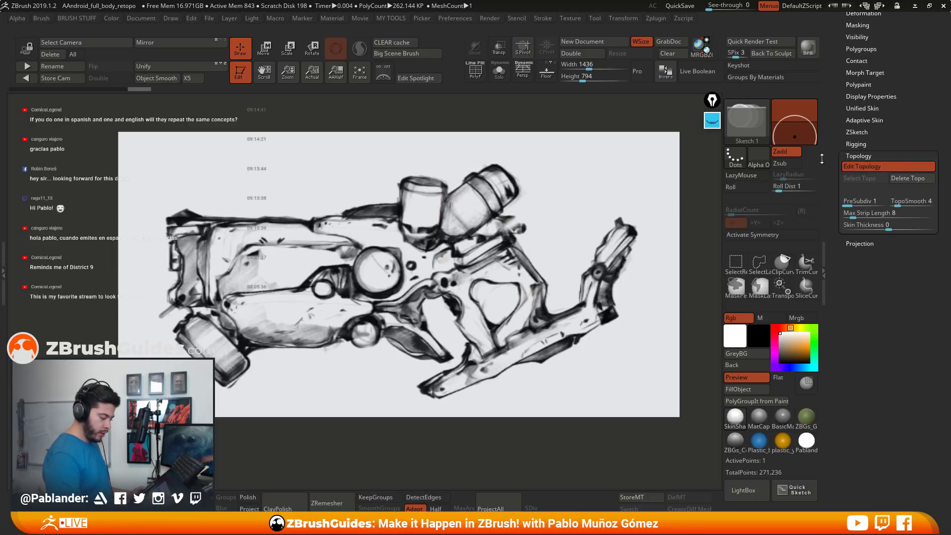
Turn on perspective and the floor grid, and inspect the sketch plane and ZSphere from an angle.
{"action": "mouse_move", "coordinate": [576, 277]}
{"action": "right_mouse_down", "text": "ctrl"}
{"action": "mouse_move", "coordinate": [556, 181]}
{"action": "mouse_move", "coordinate": [553, 222]}
{"action": "right_mouse_up", "text": "ctrl"}
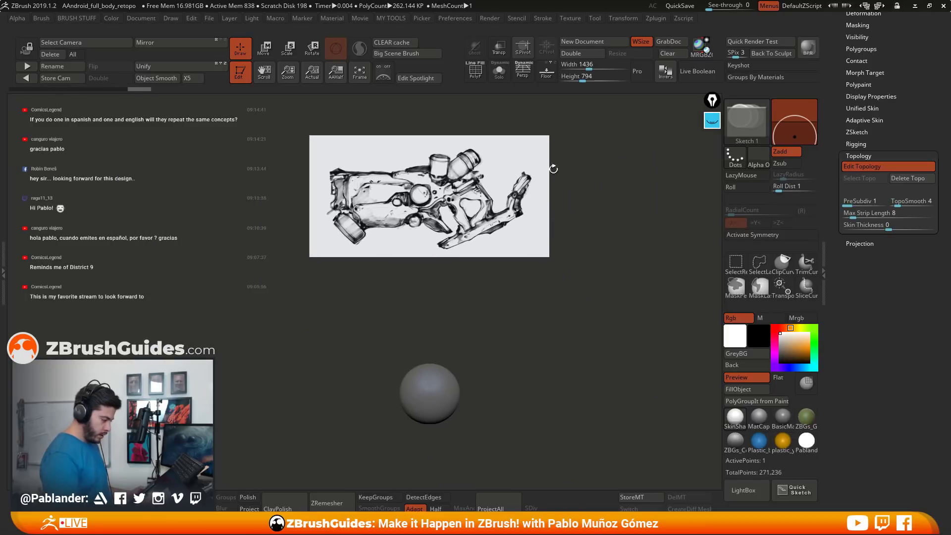
{"action": "left_click", "coordinate": [523, 74]}
{"action": "left_click_drag", "start_coordinate": [588, 196], "coordinate": [579, 216]}
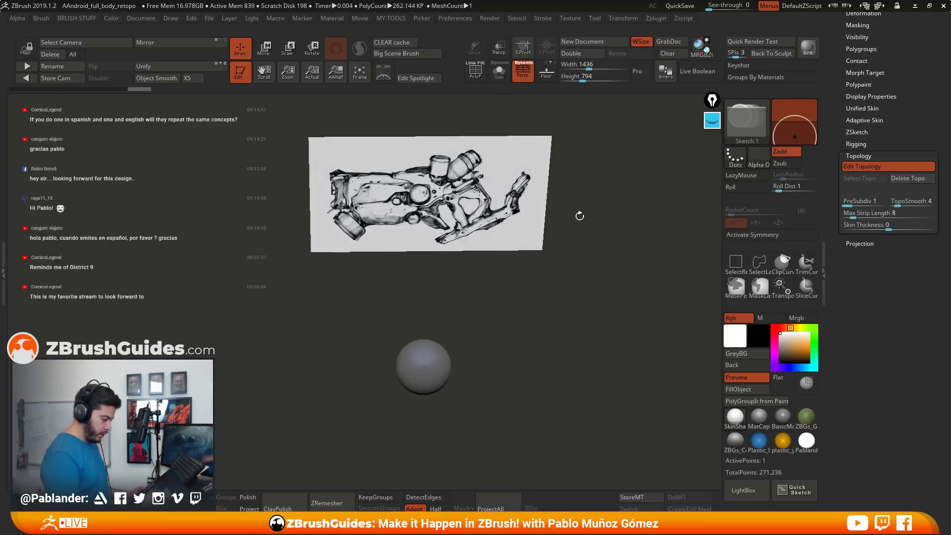
{"action": "left_click", "coordinate": [546, 71]}
{"action": "left_click_drag", "start_coordinate": [593, 282], "coordinate": [584, 268]}
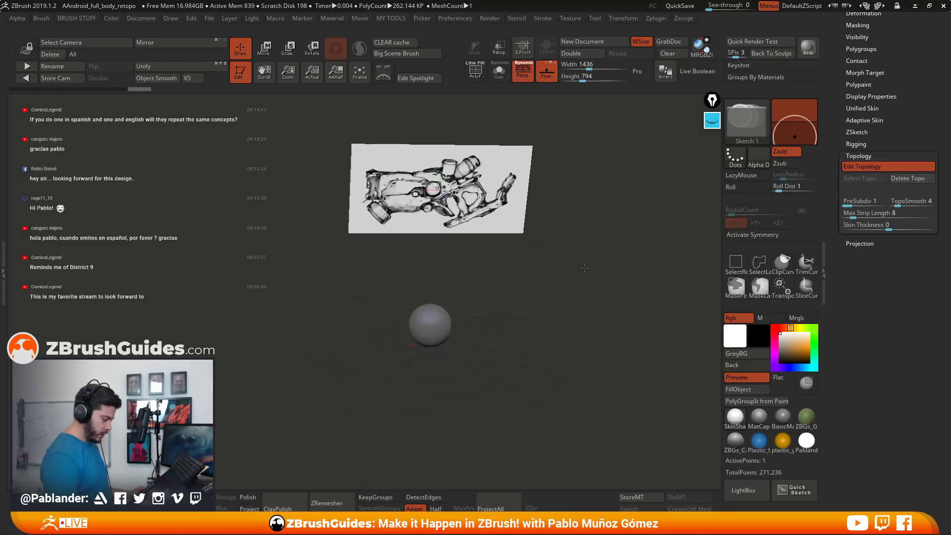
{"action": "right_click_drag", "start_coordinate": [585, 268], "coordinate": [583, 257], "text": "ctrl"}
Switch the active subtool between PM3D_Plane3D1, ZSphere1 and PM3D_Sphere3D, returning to ZSphere1.
{"action": "left_click_drag", "start_coordinate": [895, 144], "coordinate": [894, 215]}
{"action": "left_click", "coordinate": [874, 185]}
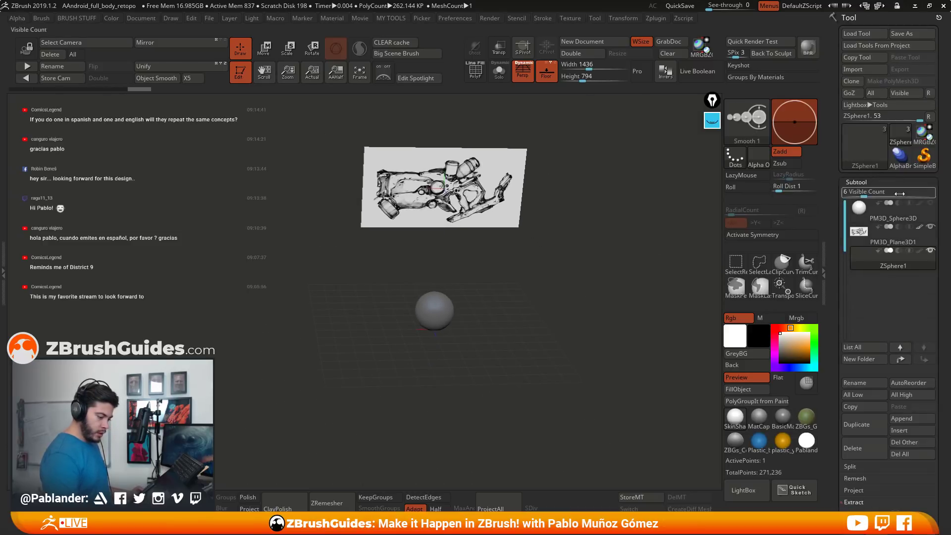
{"action": "mouse_move", "coordinate": [590, 317]}
{"action": "left_mouse_down"}
{"action": "mouse_move", "coordinate": [571, 328]}
{"action": "mouse_move", "coordinate": [569, 319]}
{"action": "left_mouse_up"}
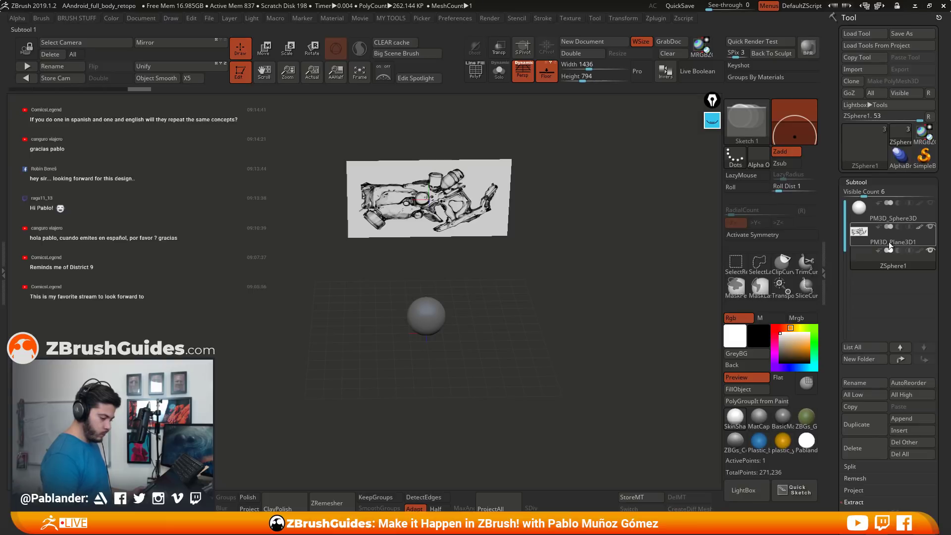
{"action": "left_click", "coordinate": [884, 239]}
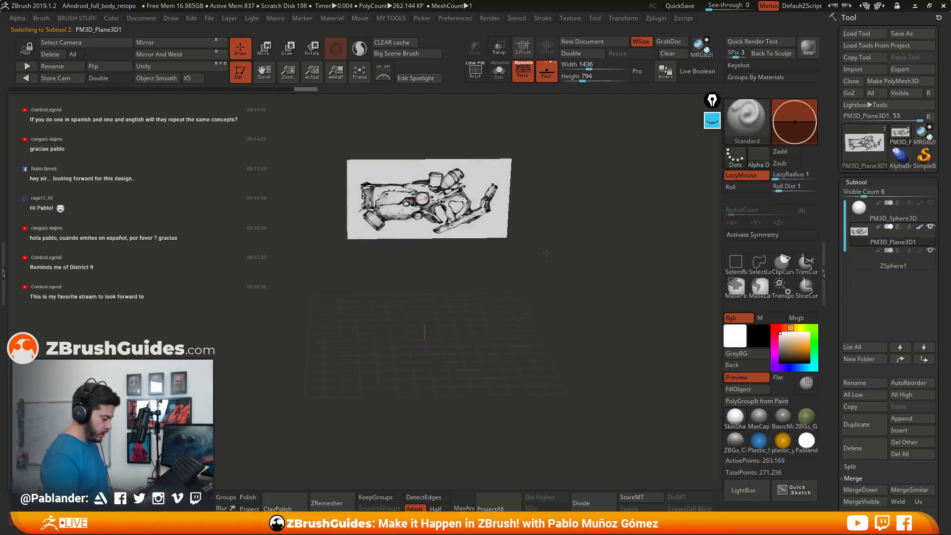
{"action": "left_click", "coordinate": [175, 68]}
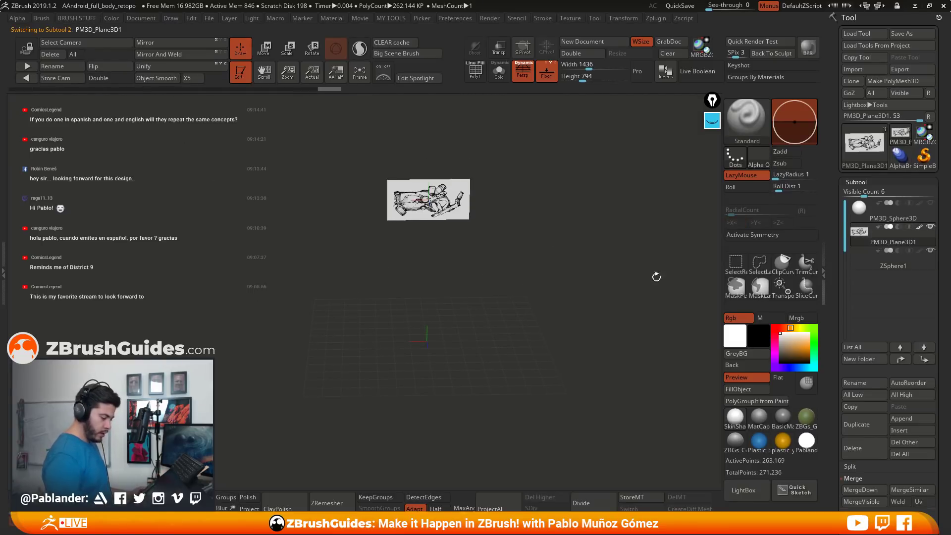
{"action": "left_click", "coordinate": [893, 267]}
{"action": "left_click", "coordinate": [176, 68]}
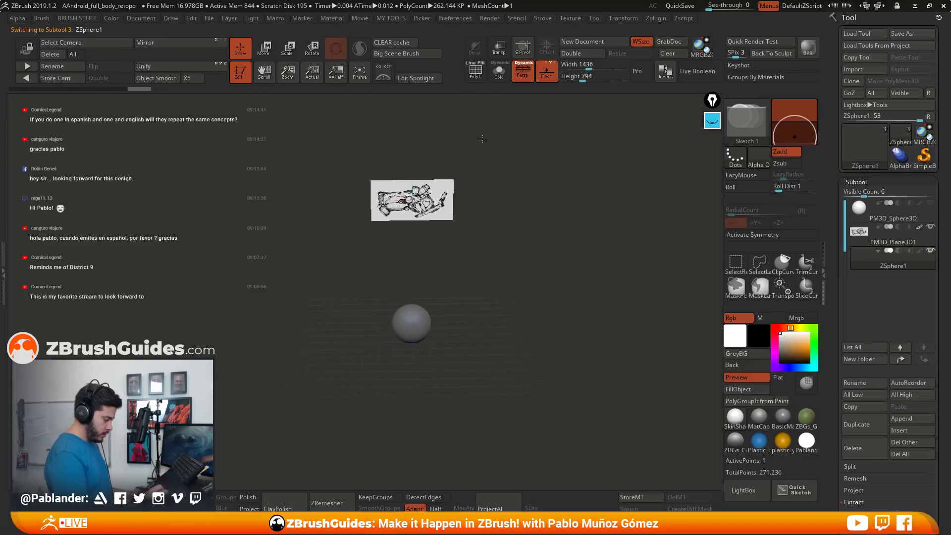
{"action": "left_click", "coordinate": [176, 68]}
{"action": "key", "text": "alt+Up"}
{"action": "key", "text": "alt+Up"}
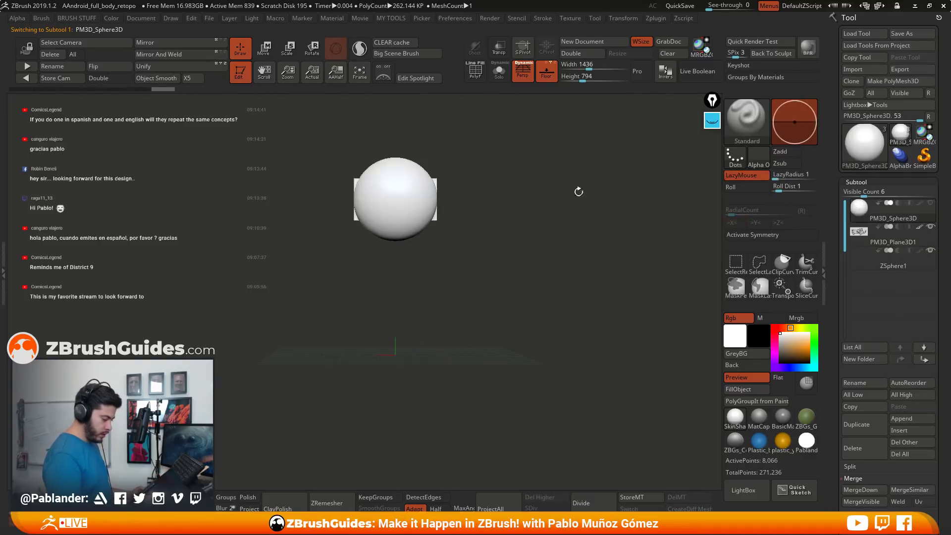
{"action": "left_click", "coordinate": [914, 264]}
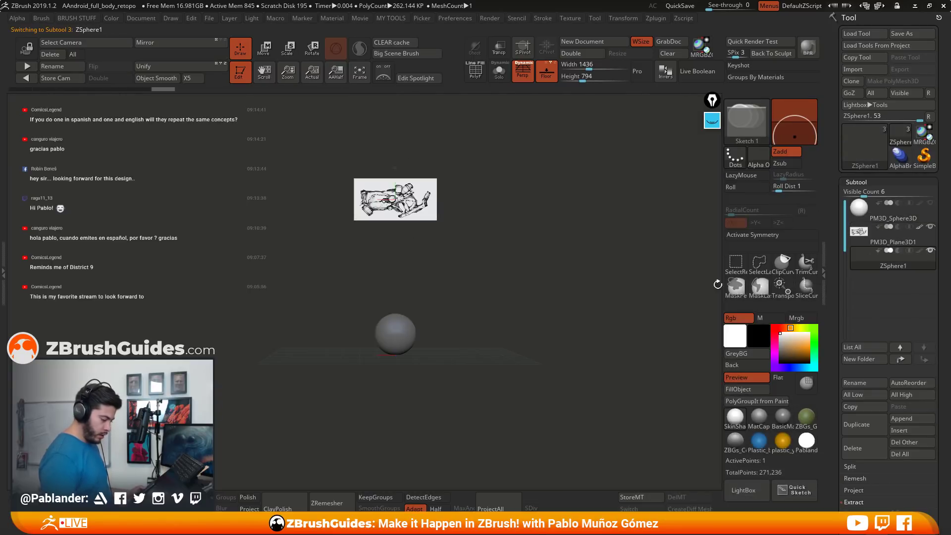
Open the ZSphere's Topology settings and toggle Edit Topology off and back on.
{"action": "right_click_drag", "start_coordinate": [427, 184], "coordinate": [500, 236], "text": "ctrl"}
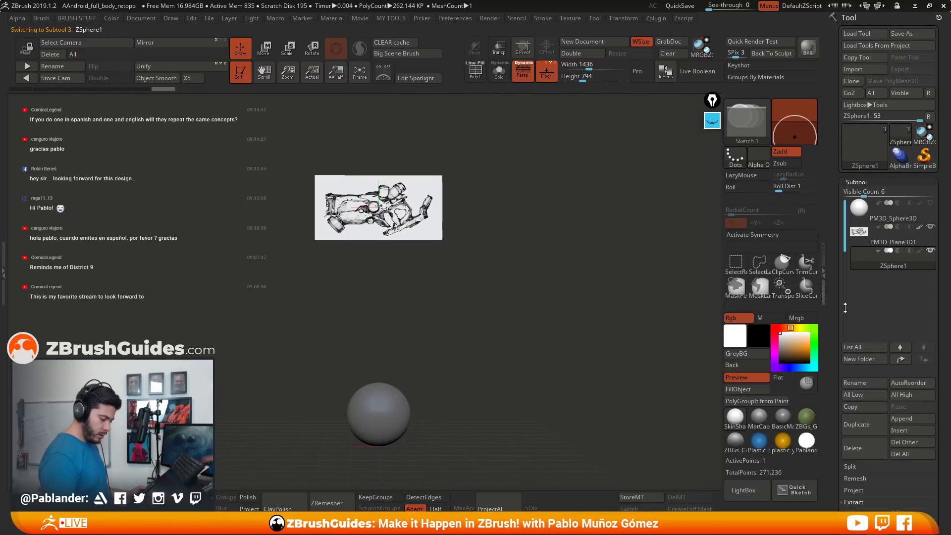
{"action": "left_click_drag", "start_coordinate": [845, 309], "coordinate": [844, 204]}
{"action": "left_click_drag", "start_coordinate": [895, 299], "coordinate": [897, 281]}
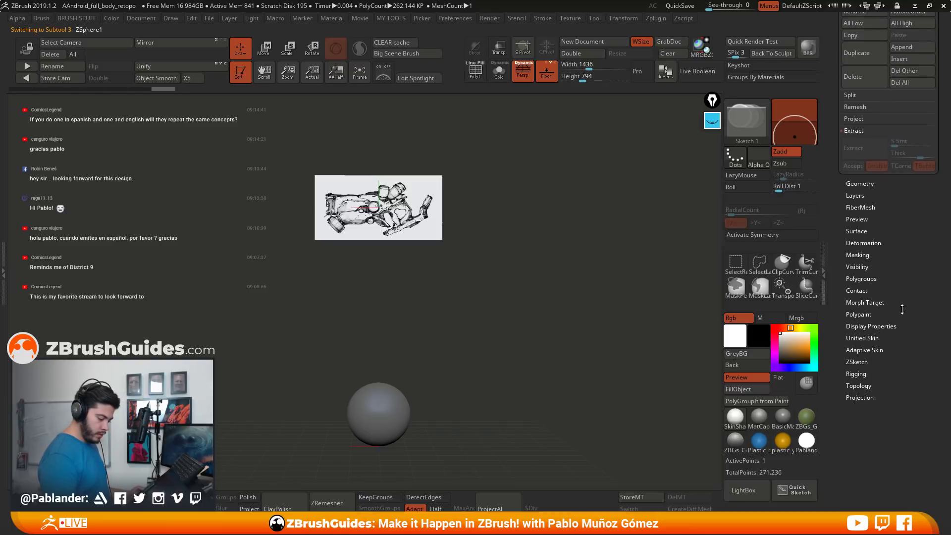
{"action": "left_click", "coordinate": [872, 386]}
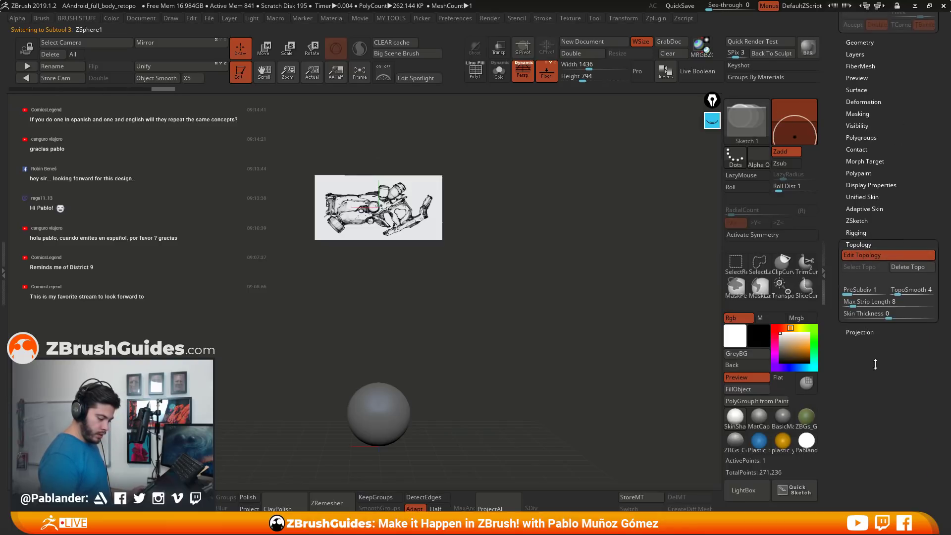
{"action": "left_click", "coordinate": [900, 258]}
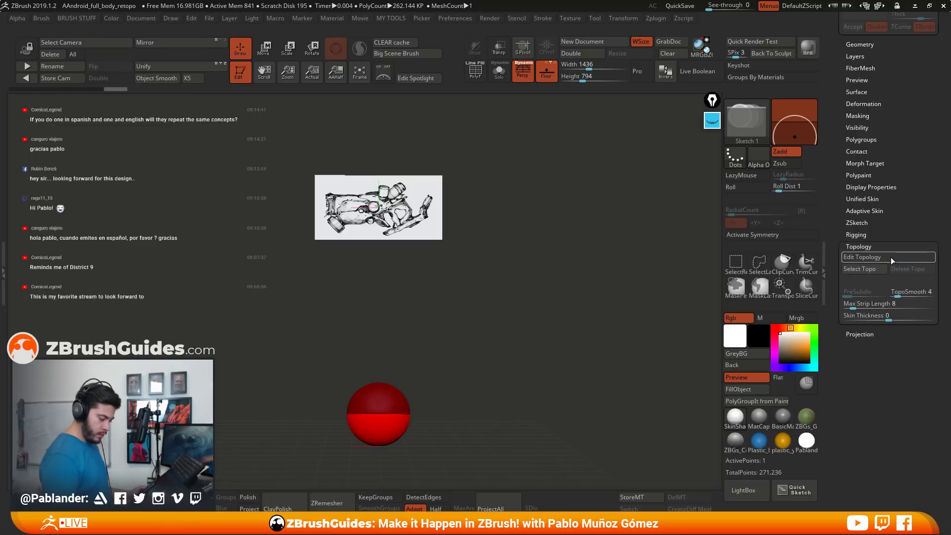
{"action": "left_click", "coordinate": [891, 257]}
Turn off perspective and place three connected topology points along the lower edge of the diagonal bar at the weapon's rear.
{"action": "key", "text": "p"}
{"action": "left_click_drag", "start_coordinate": [476, 174], "coordinate": [476, 302], "text": "alt"}
{"action": "left_click", "coordinate": [420, 282]}
{"action": "left_click", "coordinate": [400, 301]}
{"action": "left_click", "coordinate": [366, 318]}
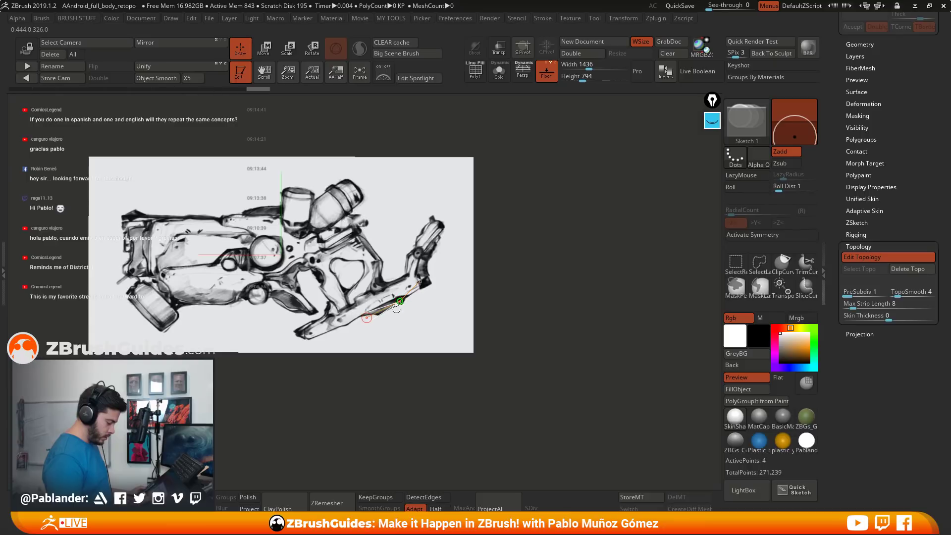
Turn off the floor grid and reselect the existing end points of the traced line along the diagonal bar.
{"action": "mouse_move", "coordinate": [530, 265]}
{"action": "left_mouse_down", "text": "alt"}
{"action": "mouse_move", "coordinate": [577, 271]}
{"action": "mouse_move", "coordinate": [520, 274]}
{"action": "mouse_move", "coordinate": [517, 265]}
{"action": "left_mouse_up", "text": "alt"}
{"action": "left_click_drag", "start_coordinate": [323, 129], "coordinate": [406, 192], "text": "alt"}
{"action": "left_click_drag", "start_coordinate": [406, 193], "coordinate": [452, 204], "text": "alt"}
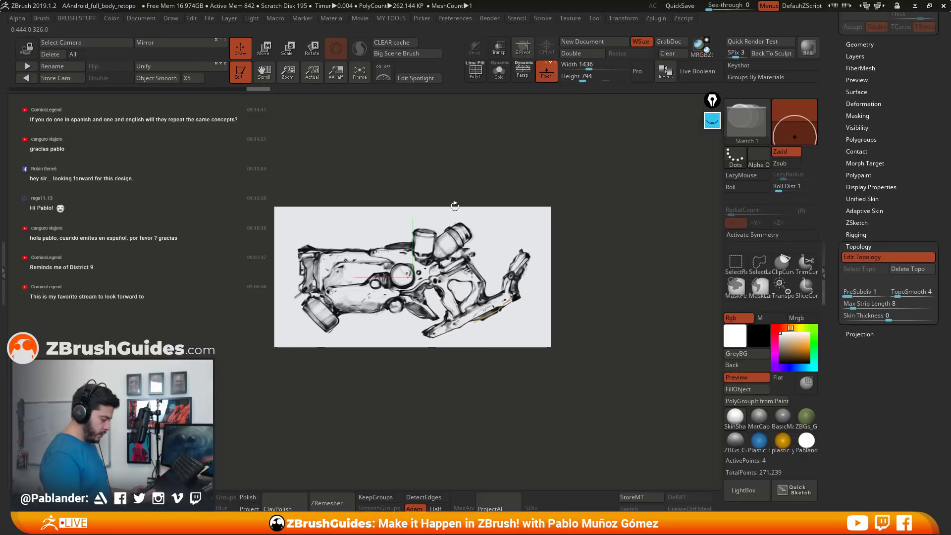
{"action": "left_click", "coordinate": [413, 170], "text": "alt"}
{"action": "mouse_move", "coordinate": [551, 235]}
{"action": "left_mouse_down", "text": "alt"}
{"action": "mouse_move", "coordinate": [578, 335]}
{"action": "mouse_move", "coordinate": [543, 241]}
{"action": "left_mouse_up", "text": "alt"}
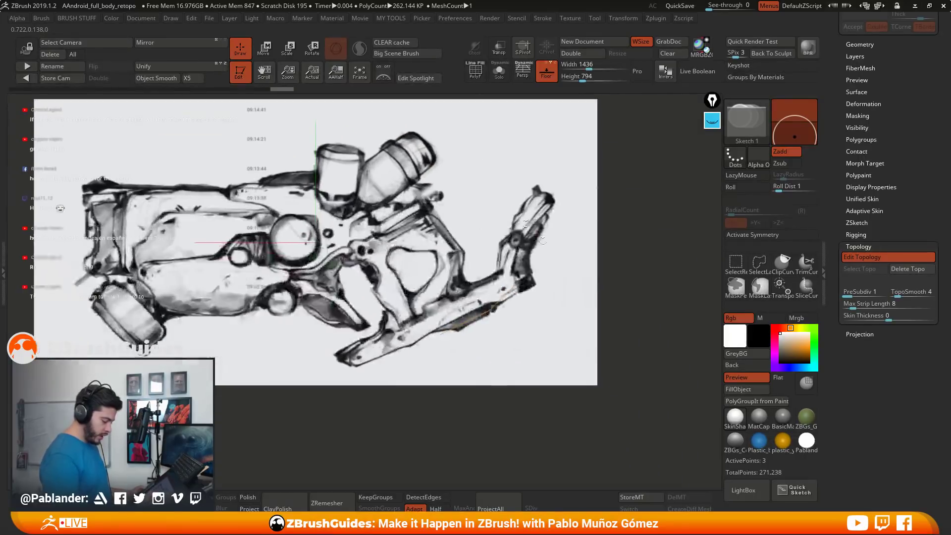
{"action": "mouse_move", "coordinate": [525, 303]}
{"action": "left_mouse_down", "text": "alt"}
{"action": "mouse_move", "coordinate": [564, 324]}
{"action": "mouse_move", "coordinate": [537, 323]}
{"action": "left_mouse_up", "text": "alt"}
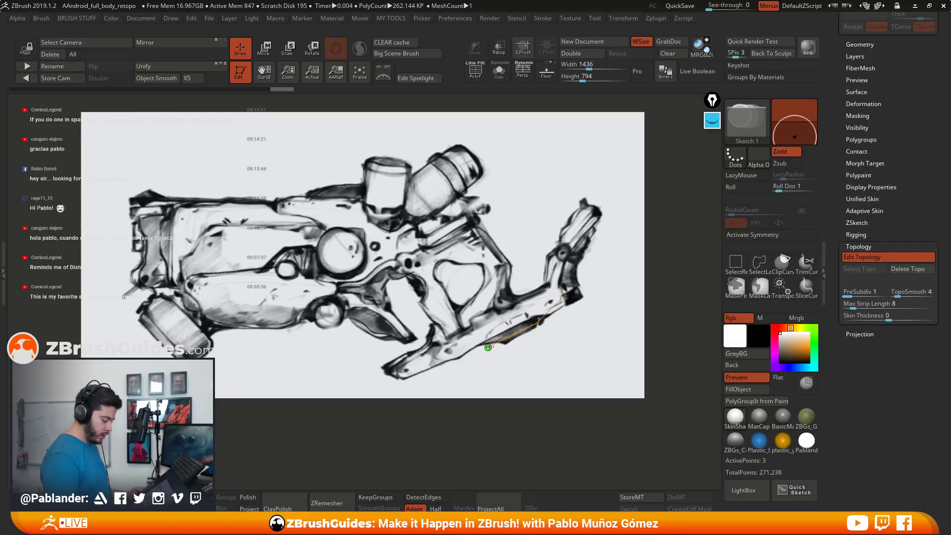
{"action": "key", "text": "ctrl"}
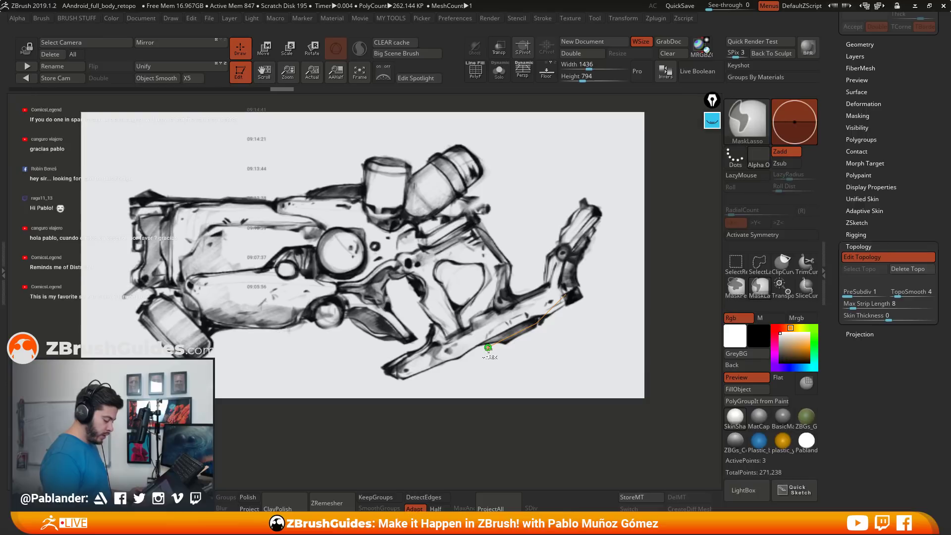
{"action": "left_click", "coordinate": [489, 349], "text": "ctrl"}
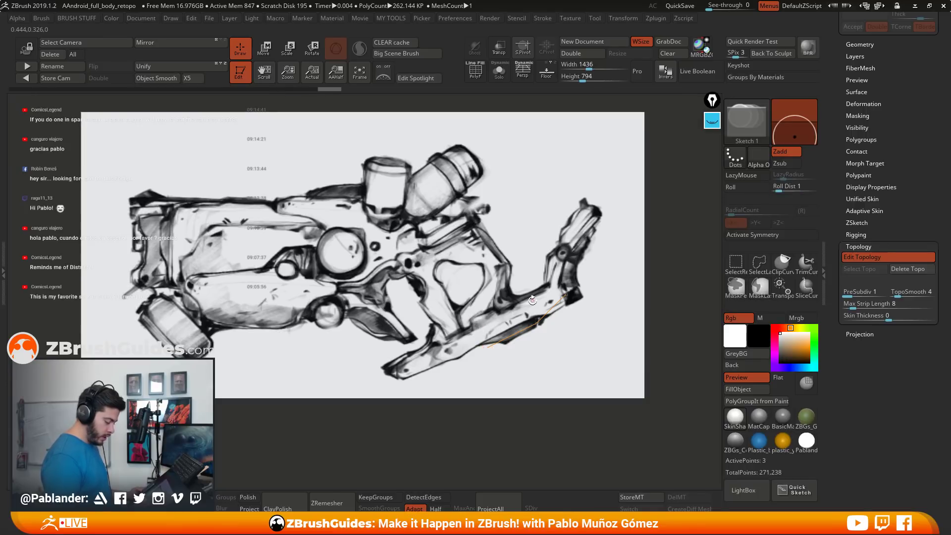
{"action": "left_click", "coordinate": [565, 297]}
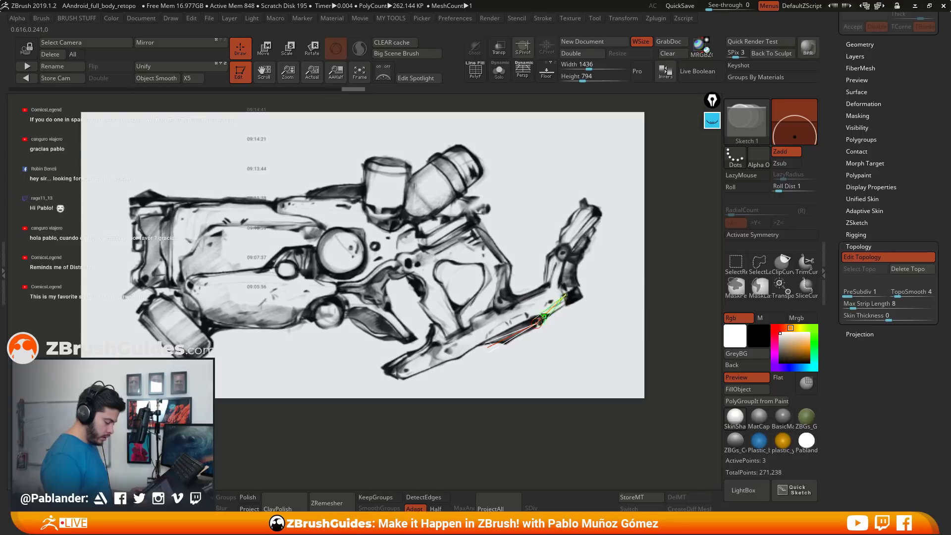
Add three points along the diagonal bar's upper edge and connect them to the lower ones to outline two adjoining quads.
{"action": "left_click", "coordinate": [488, 348], "text": "ctrl"}
{"action": "left_click", "coordinate": [480, 327]}
{"action": "left_click", "coordinate": [525, 304]}
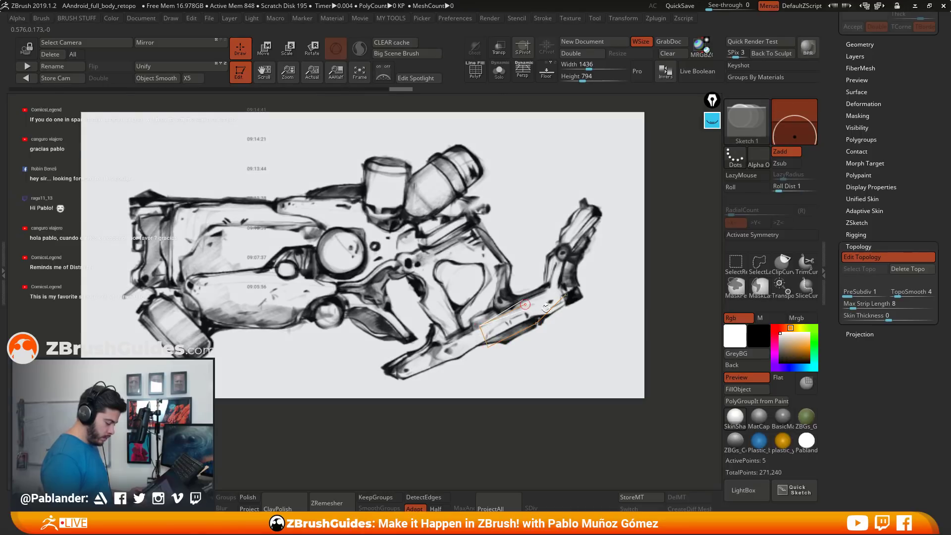
{"action": "left_click", "coordinate": [550, 281]}
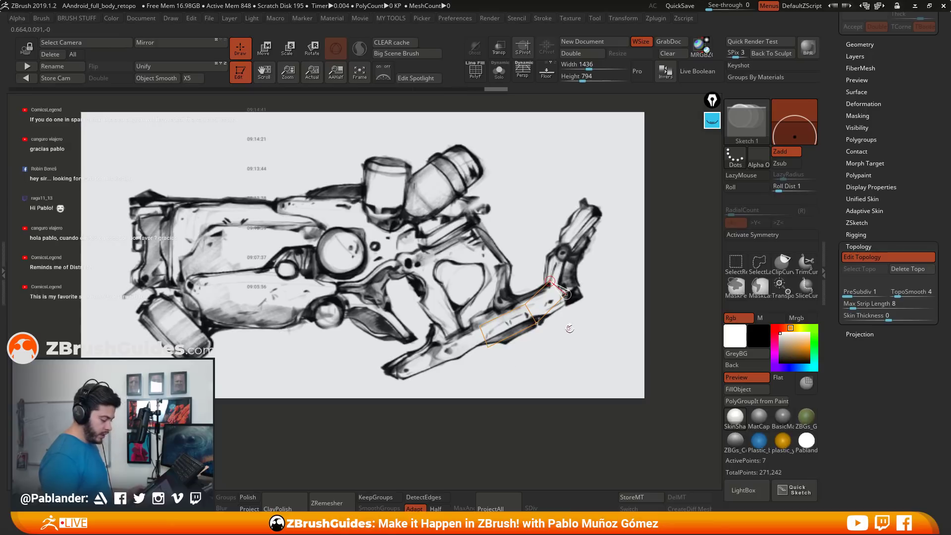
Switch to Move mode and reposition the traced points around the rounded triangular frame above the diagonal bar.
{"action": "key", "text": "w"}
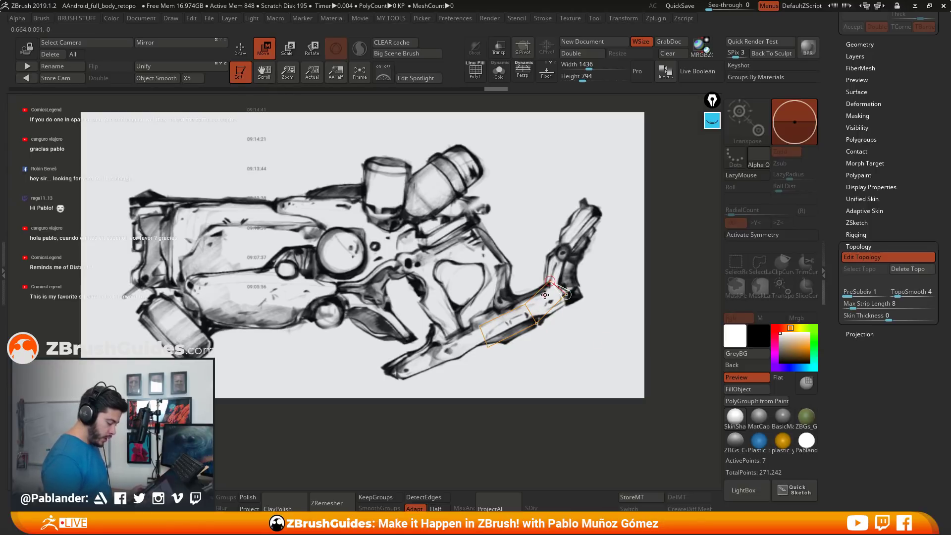
{"action": "left_click_drag", "start_coordinate": [550, 280], "coordinate": [477, 228]}
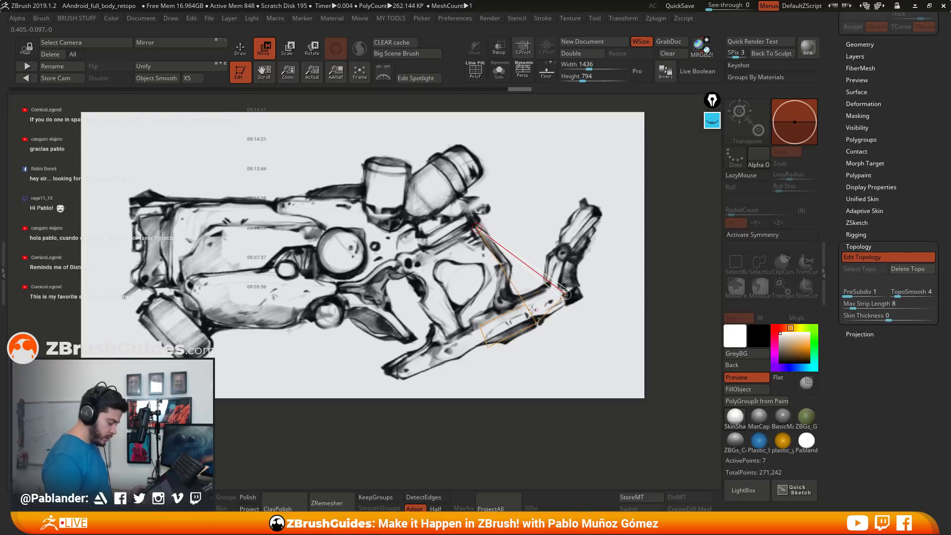
{"action": "left_click_drag", "start_coordinate": [526, 304], "coordinate": [432, 240]}
{"action": "left_click_drag", "start_coordinate": [566, 294], "coordinate": [506, 263]}
{"action": "left_click_drag", "start_coordinate": [536, 324], "coordinate": [495, 287]}
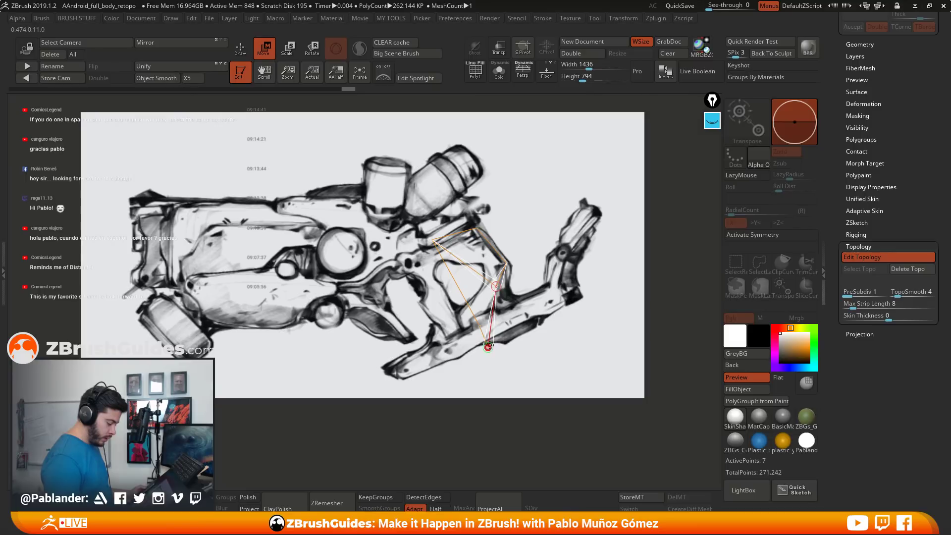
{"action": "left_click_drag", "start_coordinate": [487, 347], "coordinate": [407, 244]}
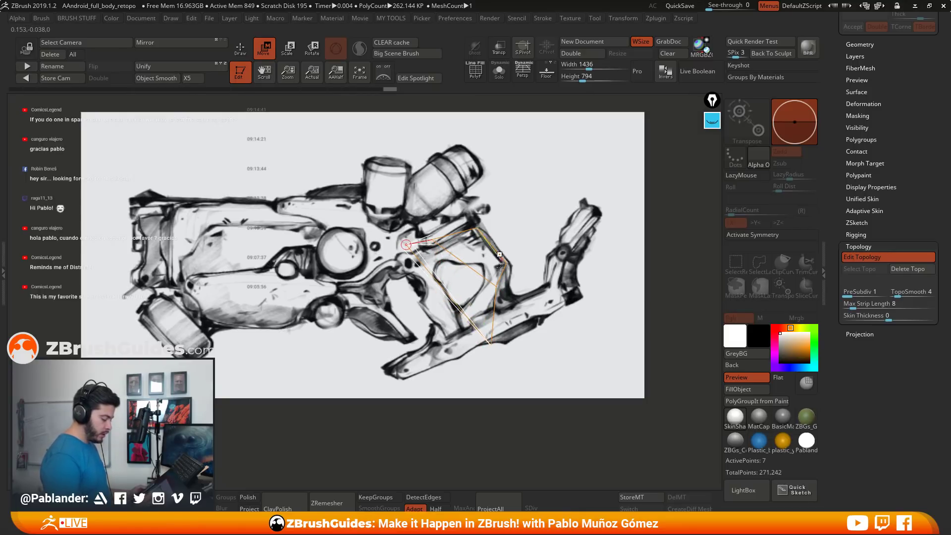
{"action": "left_click_drag", "start_coordinate": [490, 343], "coordinate": [442, 290]}
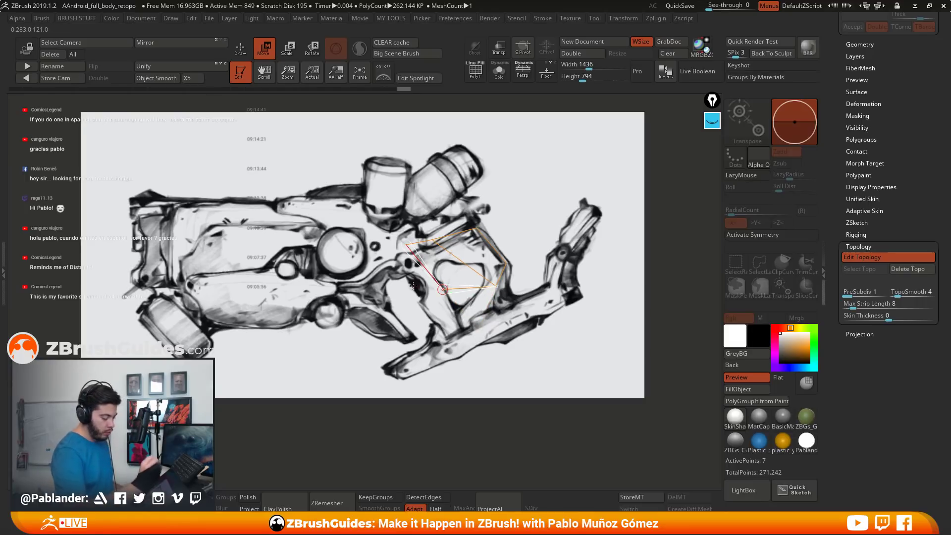
Move the traced points onto the upper and right outer edges of the triangular frame and delete the leftover point near its opening.
{"action": "left_click_drag", "start_coordinate": [508, 264], "coordinate": [498, 269]}
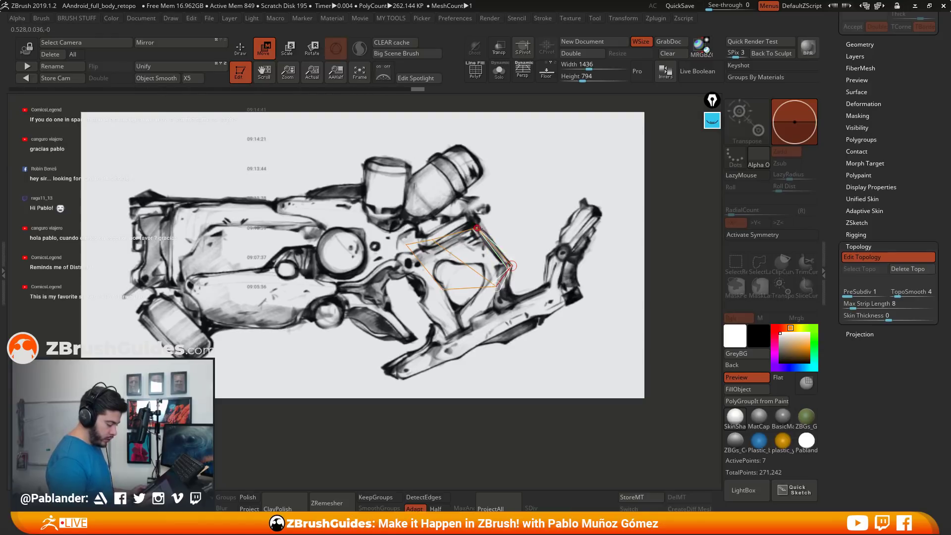
{"action": "mouse_move", "coordinate": [477, 228]}
{"action": "left_mouse_down"}
{"action": "mouse_move", "coordinate": [487, 234]}
{"action": "mouse_move", "coordinate": [442, 242]}
{"action": "mouse_move", "coordinate": [480, 242]}
{"action": "mouse_move", "coordinate": [474, 227]}
{"action": "left_mouse_up"}
{"action": "left_click_drag", "start_coordinate": [497, 286], "coordinate": [506, 269]}
{"action": "left_click_drag", "start_coordinate": [443, 290], "coordinate": [492, 282]}
{"action": "left_click_drag", "start_coordinate": [407, 244], "coordinate": [427, 243]}
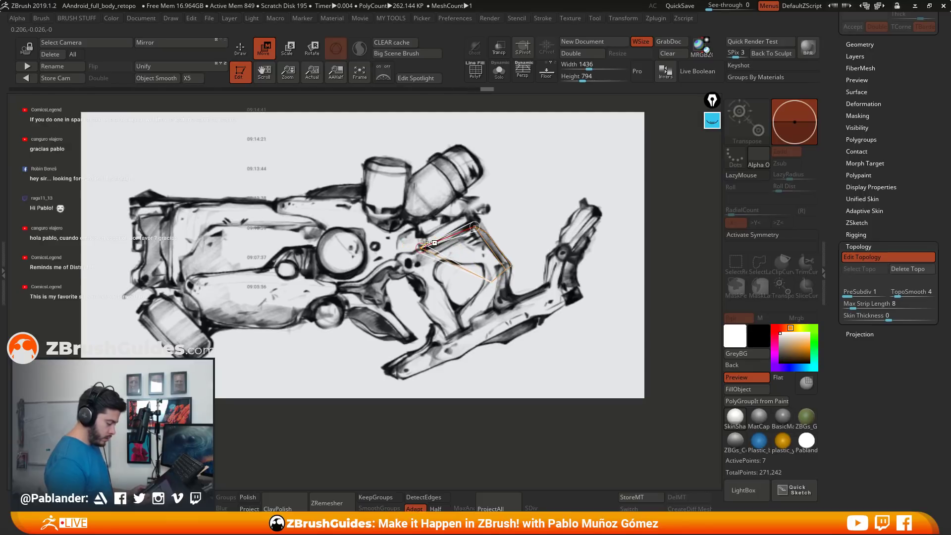
{"action": "key", "text": "q"}
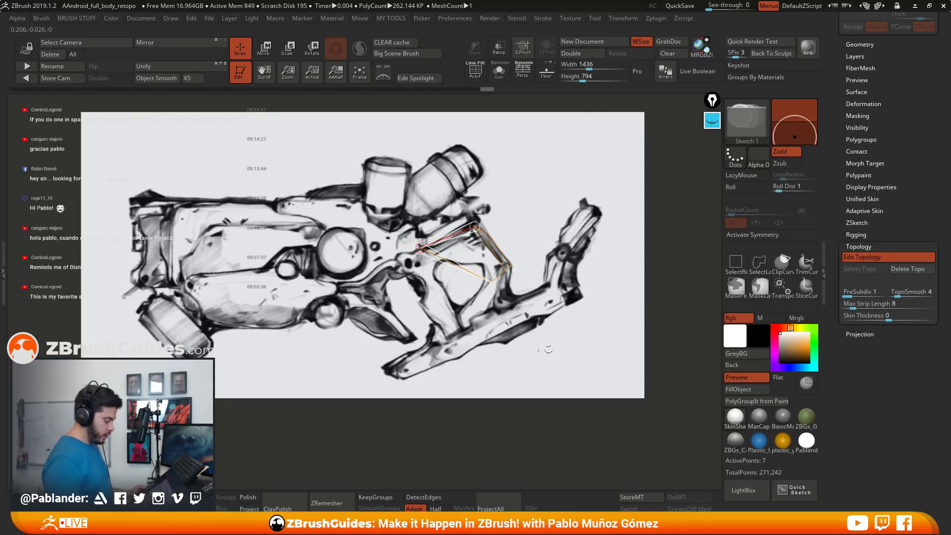
{"action": "left_click", "coordinate": [491, 282], "text": "alt"}
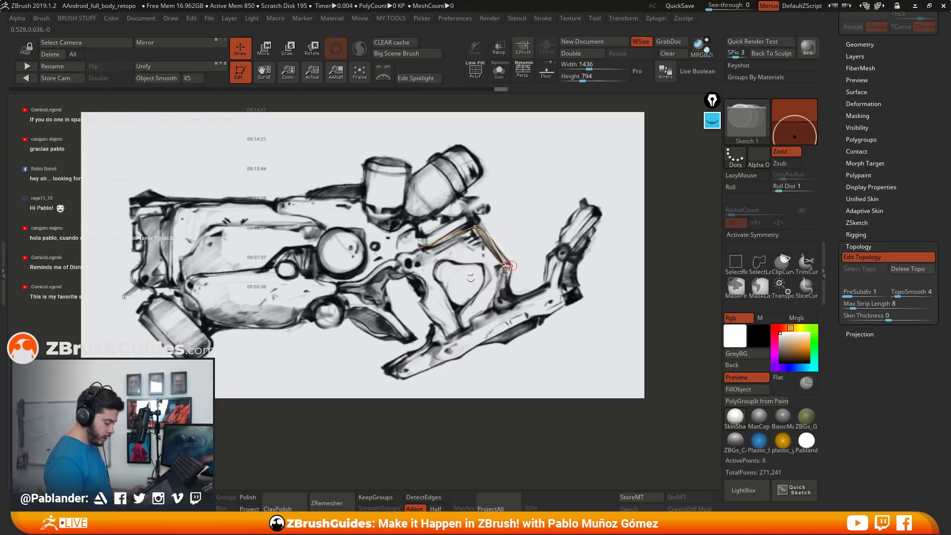
Add points along the upper edge of the frame's opening and connect them to the outer line to form two quads in the upper bar.
{"action": "left_click", "coordinate": [421, 248]}
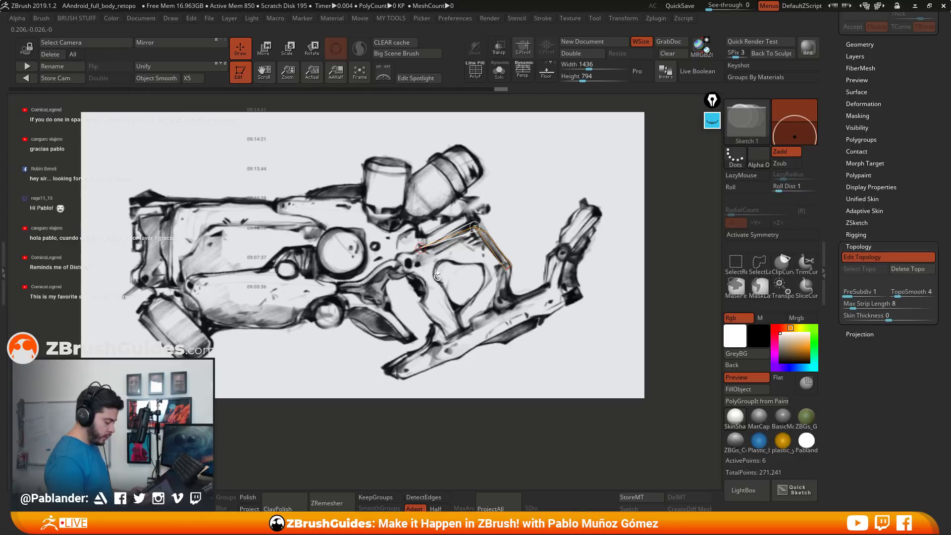
{"action": "left_click", "coordinate": [437, 262]}
{"action": "left_click", "coordinate": [448, 259]}
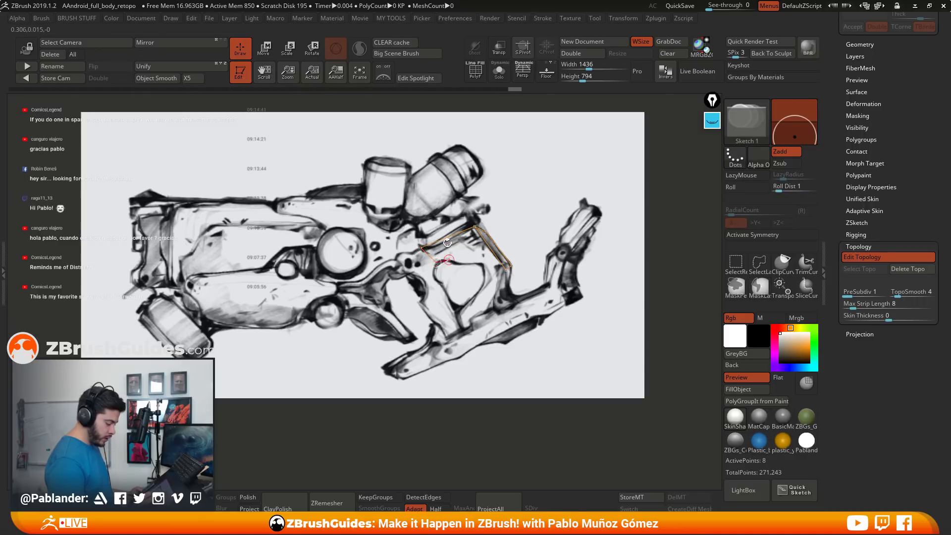
{"action": "left_click", "coordinate": [448, 237]}
{"action": "left_click", "coordinate": [449, 260], "text": "ctrl"}
{"action": "left_click", "coordinate": [461, 264]}
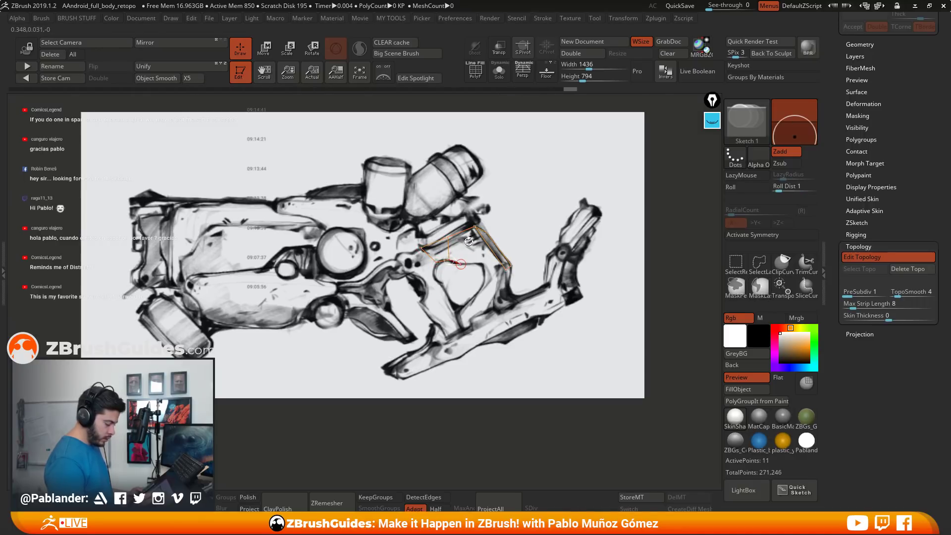
{"action": "left_click", "coordinate": [475, 226]}
Continue the topology around the frame's upper-right corner, connecting points beside the opening to the outer edge.
{"action": "left_click", "coordinate": [462, 264], "text": "ctrl"}
{"action": "left_click", "coordinate": [483, 263]}
{"action": "left_click", "coordinate": [488, 234]}
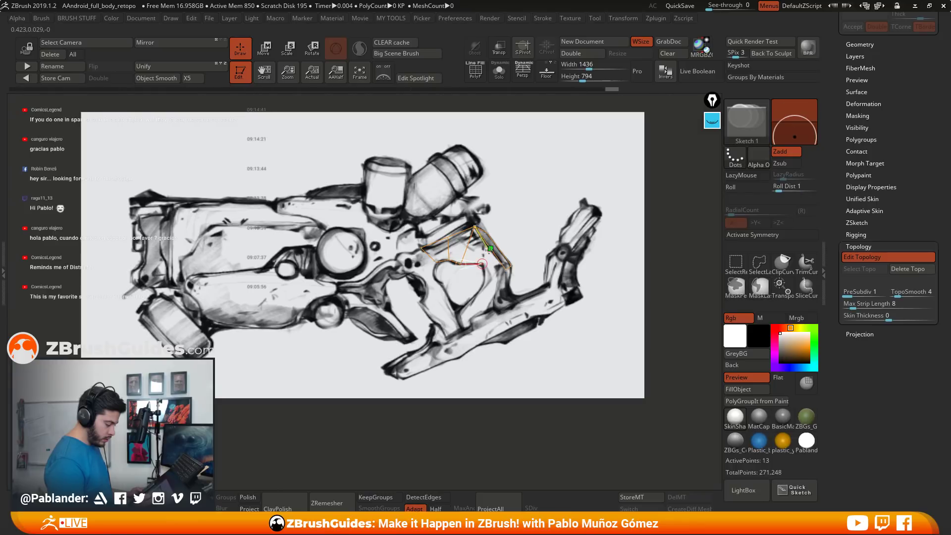
{"action": "left_click", "coordinate": [508, 268]}
{"action": "left_click", "coordinate": [498, 247]}
{"action": "left_click", "coordinate": [511, 266]}
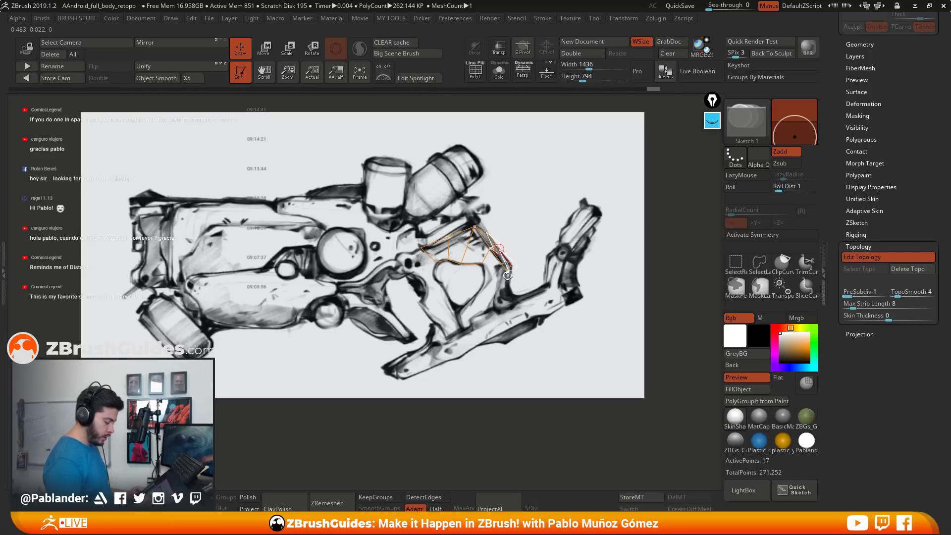
Extend the topology down the right side of the frame, connecting new points beside the opening to the outer edge.
{"action": "key", "text": "ctrl"}
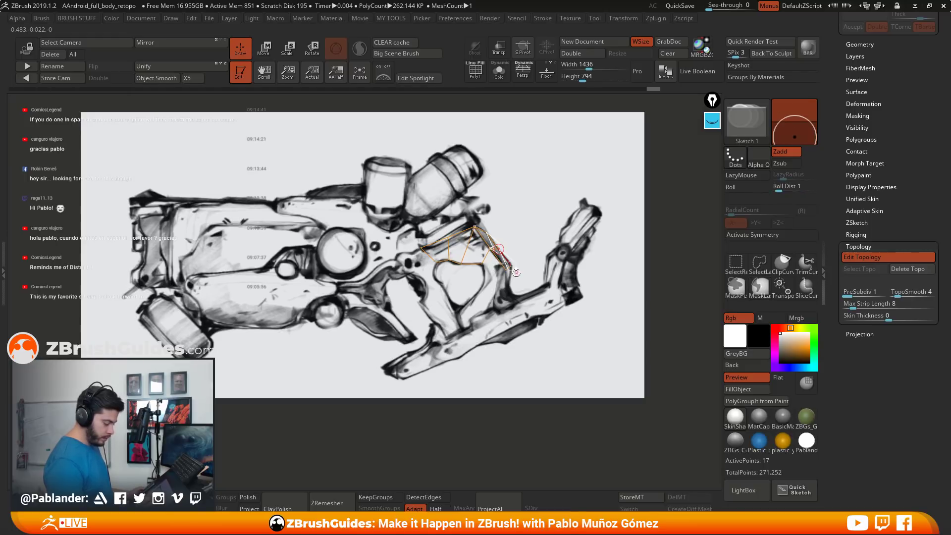
{"action": "left_click", "coordinate": [487, 281]}
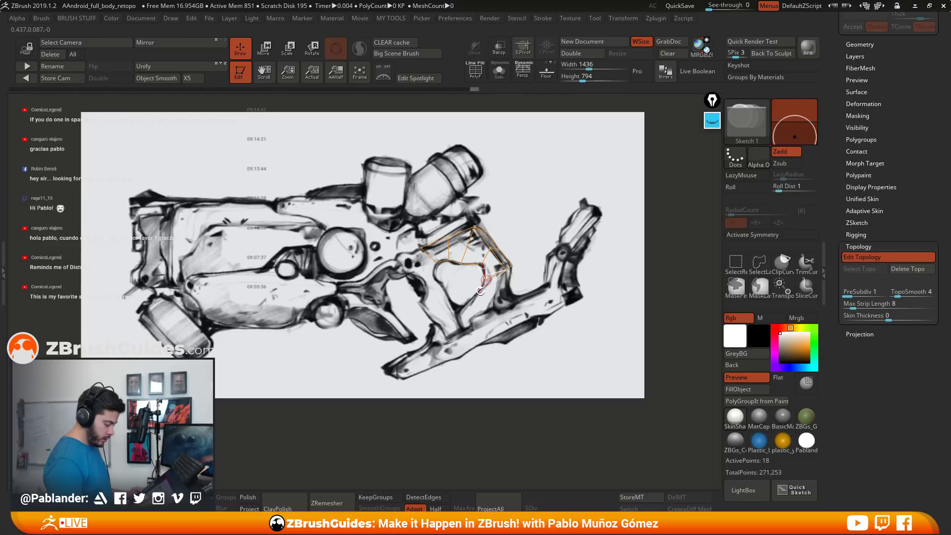
{"action": "left_click", "coordinate": [481, 290]}
{"action": "left_click", "coordinate": [506, 288]}
{"action": "left_click", "coordinate": [505, 270]}
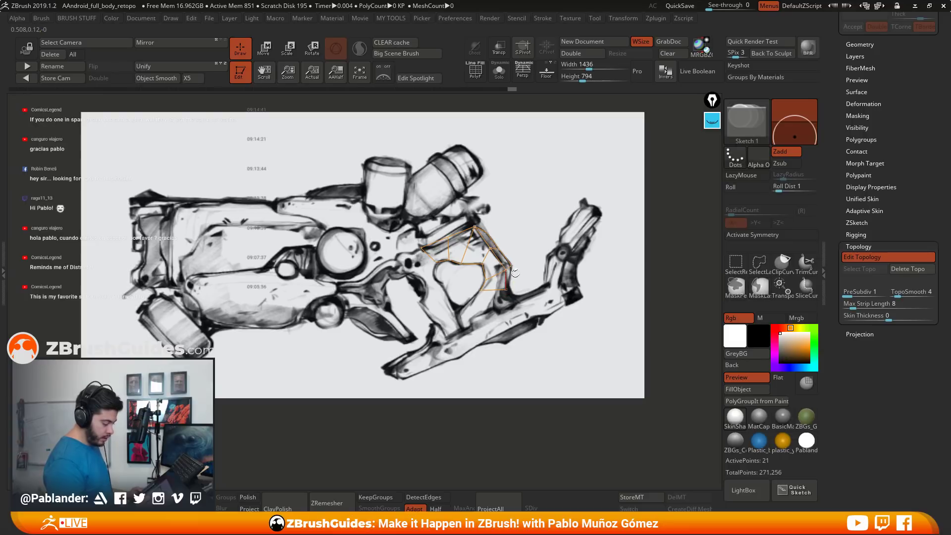
{"action": "left_click", "coordinate": [513, 282]}
{"action": "left_click", "coordinate": [512, 266]}
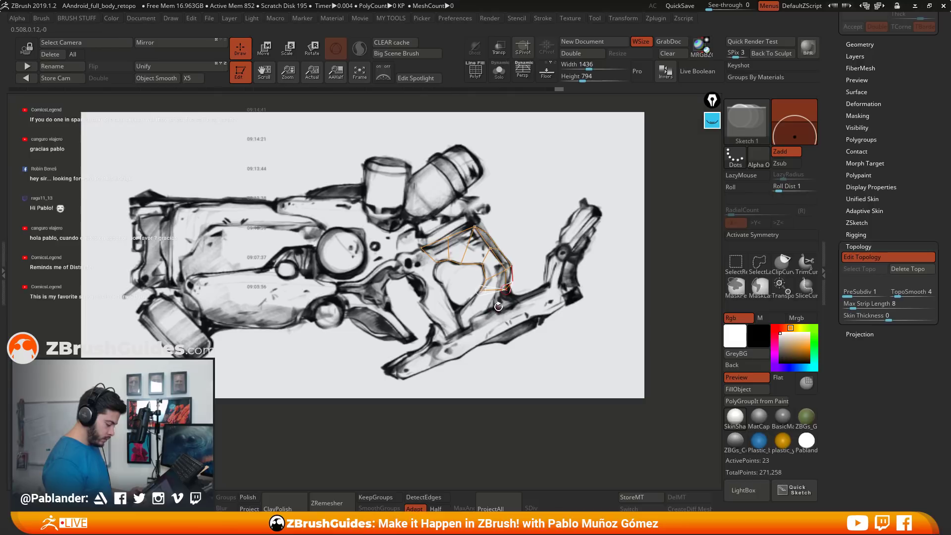
Outline the frame's lower-right corner where it meets the diagonal bar with new connected points.
{"action": "left_click", "coordinate": [516, 301]}
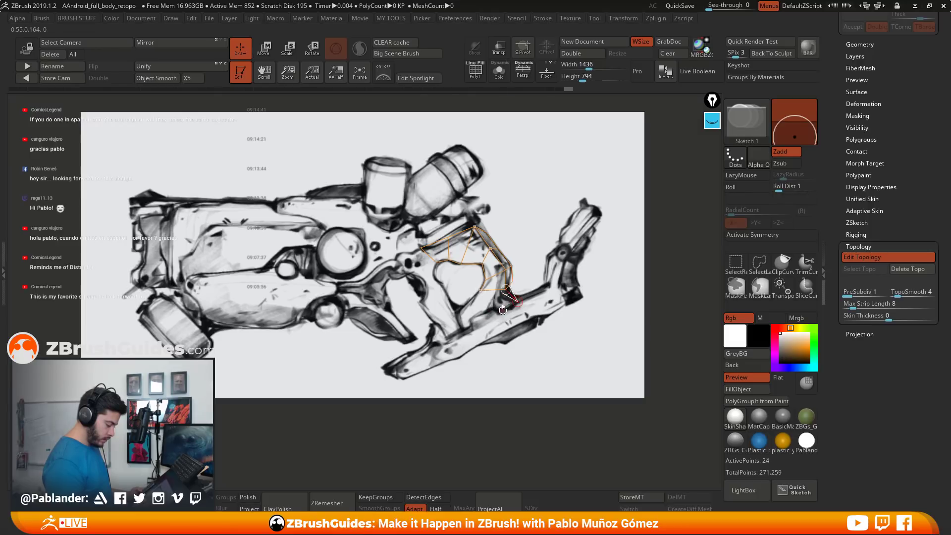
{"action": "left_click", "coordinate": [502, 311]}
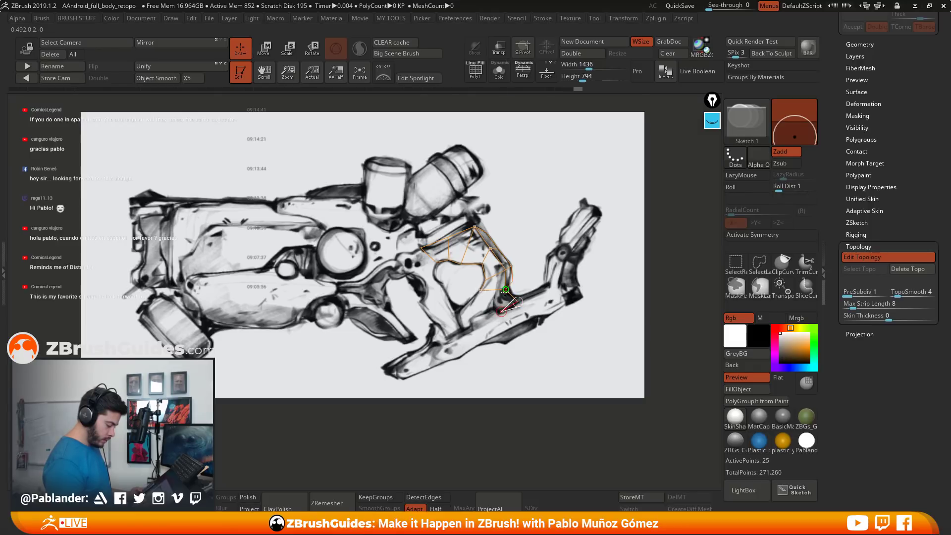
{"action": "left_click", "coordinate": [506, 290], "text": "ctrl"}
{"action": "left_click", "coordinate": [494, 308]}
{"action": "left_click", "coordinate": [502, 311]}
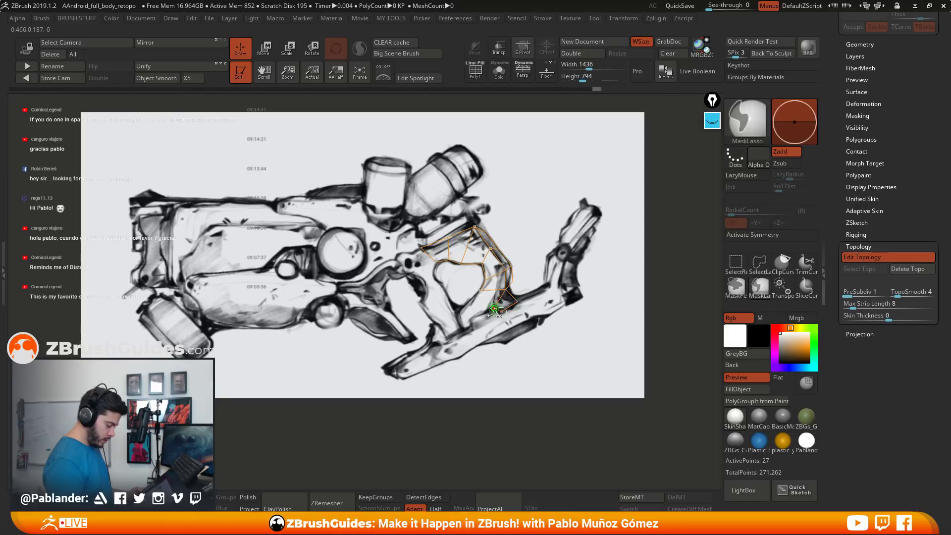
Extend the quads along the frame's lower arm, between the opening and the diagonal bar, to the opening's lower tip.
{"action": "left_click", "coordinate": [471, 319]}
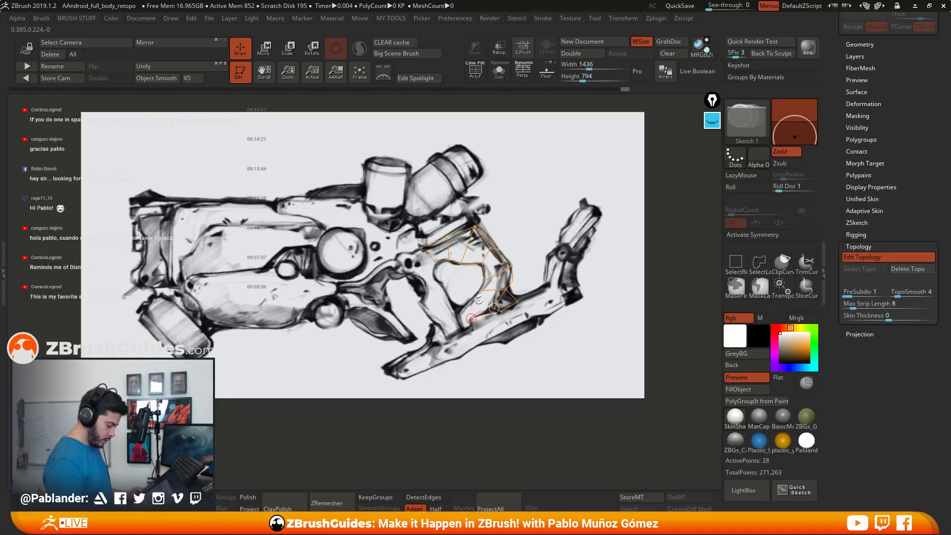
{"action": "left_click", "coordinate": [494, 308], "text": "ctrl"}
{"action": "left_click", "coordinate": [475, 299]}
{"action": "left_click", "coordinate": [481, 291]}
{"action": "left_click", "coordinate": [459, 310]}
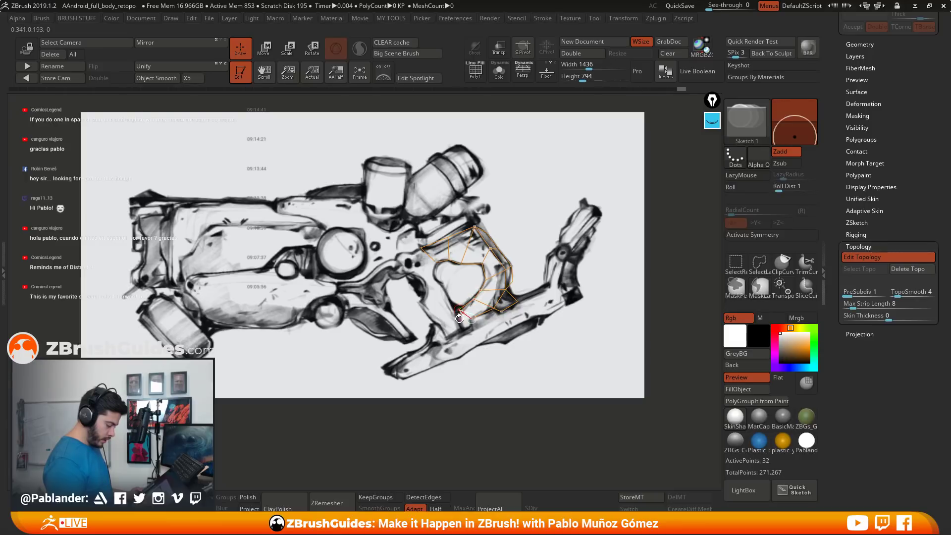
{"action": "left_click", "coordinate": [471, 319]}
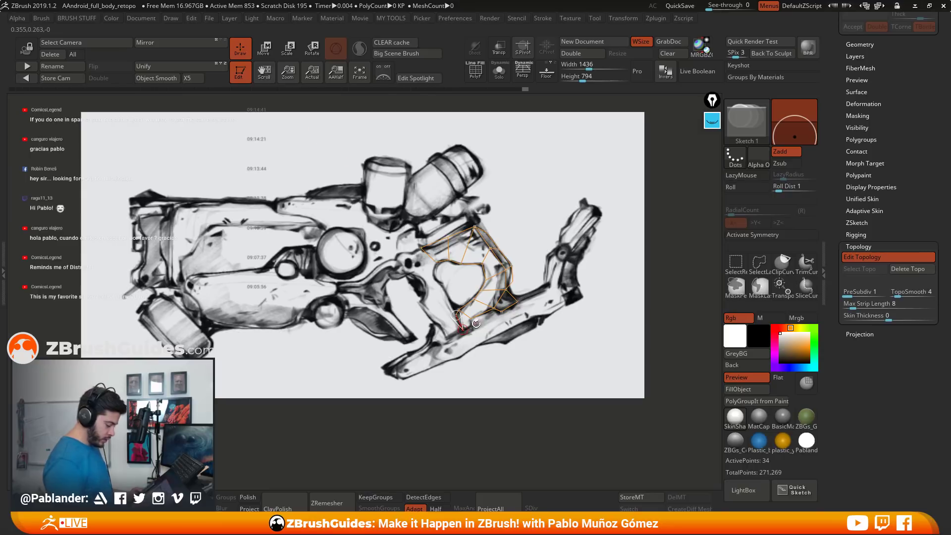
{"action": "key", "text": "ctrl"}
{"action": "left_click", "coordinate": [472, 318]}
Switch to Move mode and reposition the points at the frame's upper-left edge and lower-right corner to match the sketch.
{"action": "left_click", "coordinate": [261, 50]}
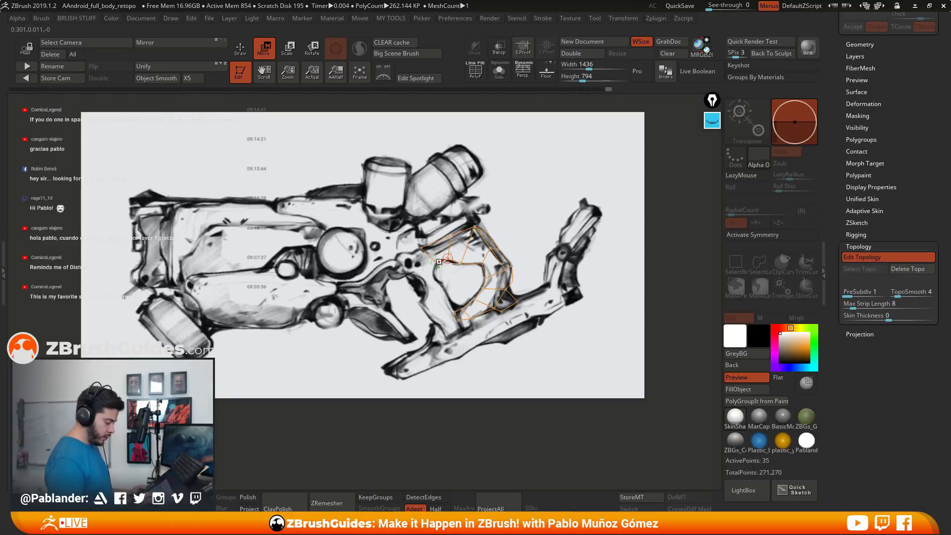
{"action": "left_click", "coordinate": [433, 247]}
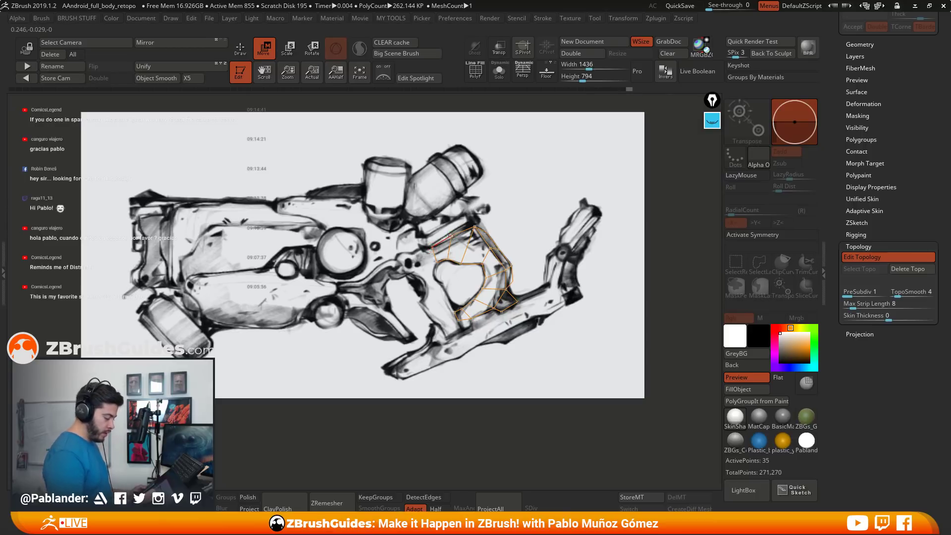
{"action": "left_click", "coordinate": [451, 237]}
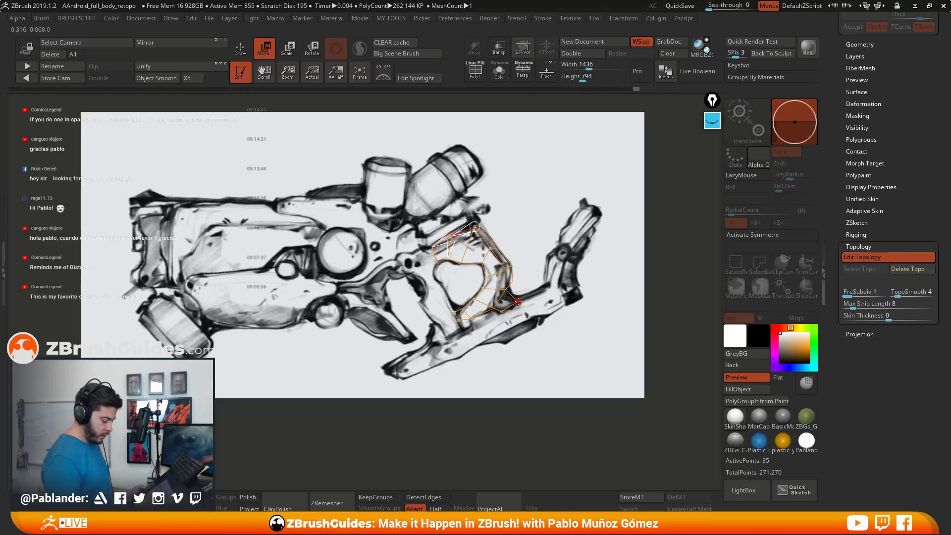
{"action": "mouse_move", "coordinate": [518, 302]}
{"action": "left_mouse_down"}
{"action": "mouse_move", "coordinate": [471, 319]}
{"action": "mouse_move", "coordinate": [493, 310]}
{"action": "left_mouse_up"}
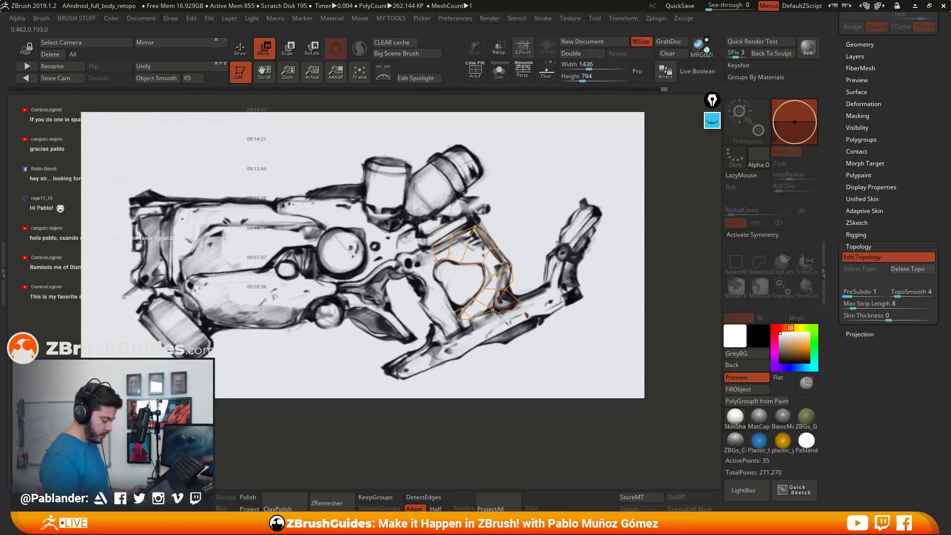
Return to Draw mode and outline the small foot below the opening, where the frame meets the diagonal bar, with connected quads.
{"action": "key", "text": "q"}
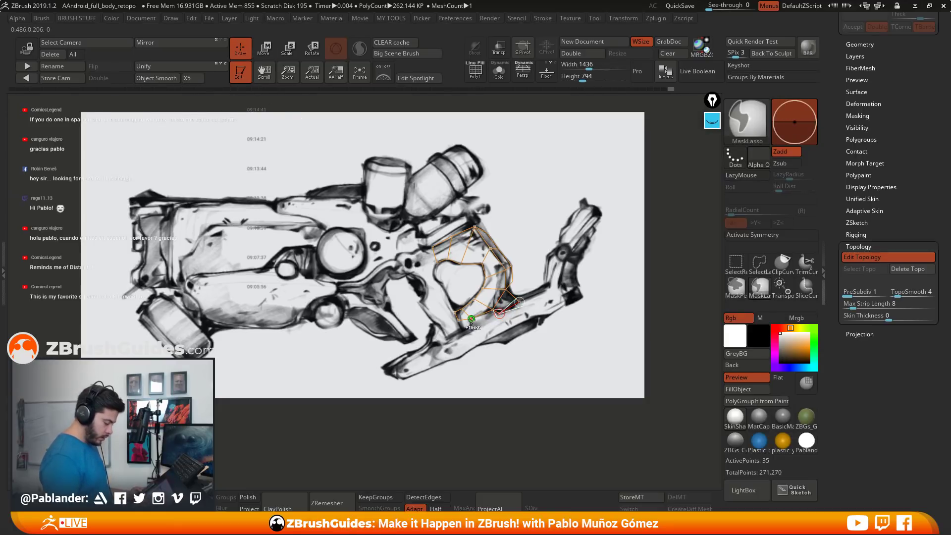
{"action": "left_click", "coordinate": [471, 319], "text": "ctrl"}
{"action": "left_click", "coordinate": [473, 329]}
{"action": "left_click", "coordinate": [465, 331]}
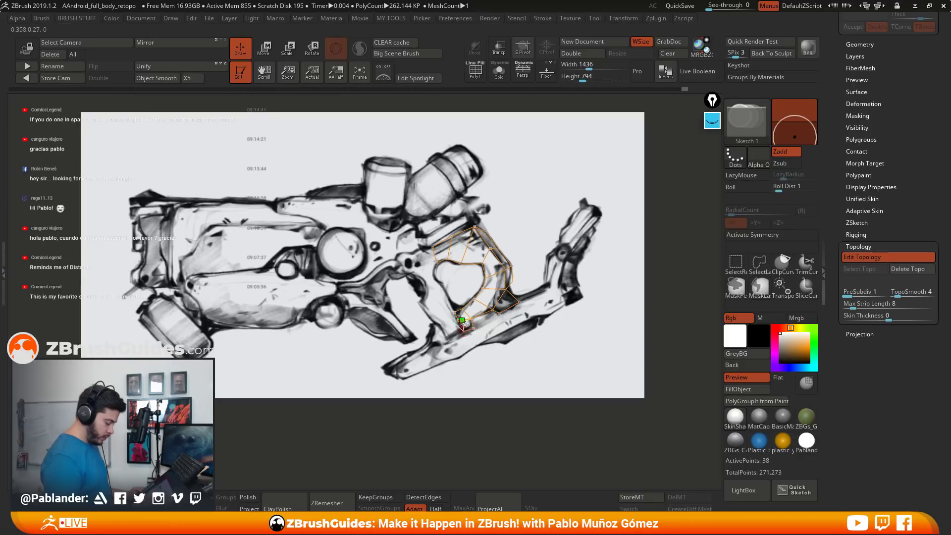
{"action": "left_click", "coordinate": [464, 331], "text": "ctrl"}
{"action": "left_click", "coordinate": [449, 340]}
{"action": "left_click", "coordinate": [442, 326]}
{"action": "left_click", "coordinate": [459, 320]}
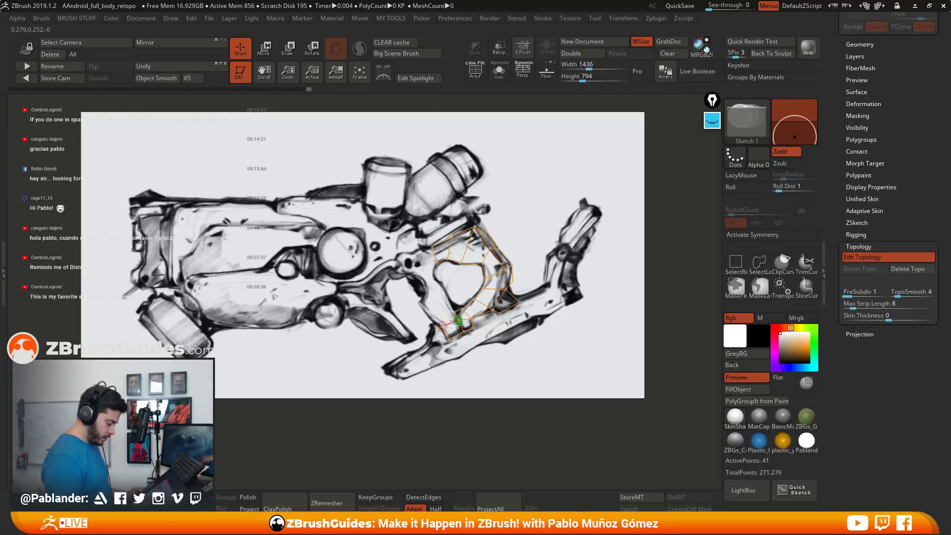
Add two quads from the foot up the frame's left arm, connecting its outer edge to the opening.
{"action": "left_click", "coordinate": [442, 326], "text": "ctrl"}
{"action": "left_click", "coordinate": [433, 321]}
{"action": "left_click", "coordinate": [455, 313]}
{"action": "left_click", "coordinate": [433, 322], "text": "ctrl"}
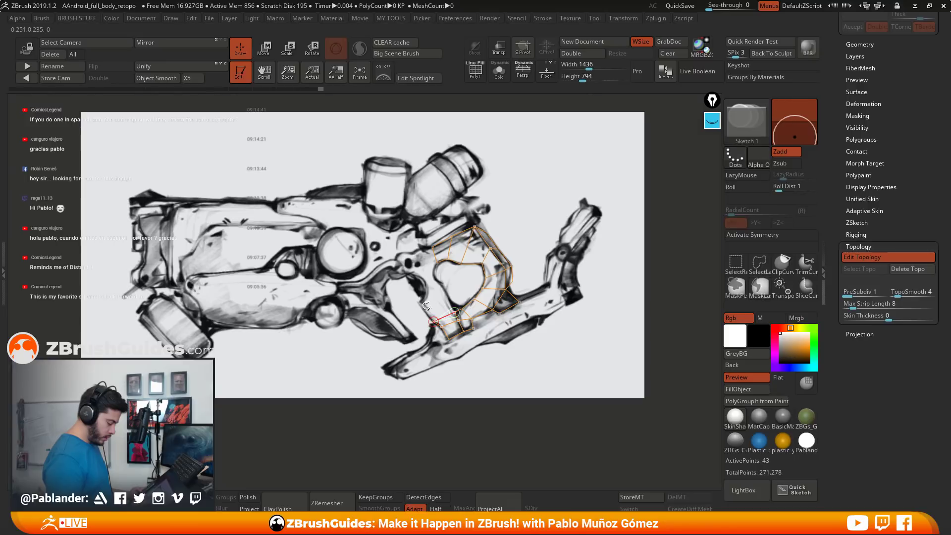
{"action": "left_click", "coordinate": [420, 303]}
{"action": "left_click", "coordinate": [446, 291]}
{"action": "left_click", "coordinate": [455, 312]}
{"action": "left_click", "coordinate": [446, 291], "text": "ctrl"}
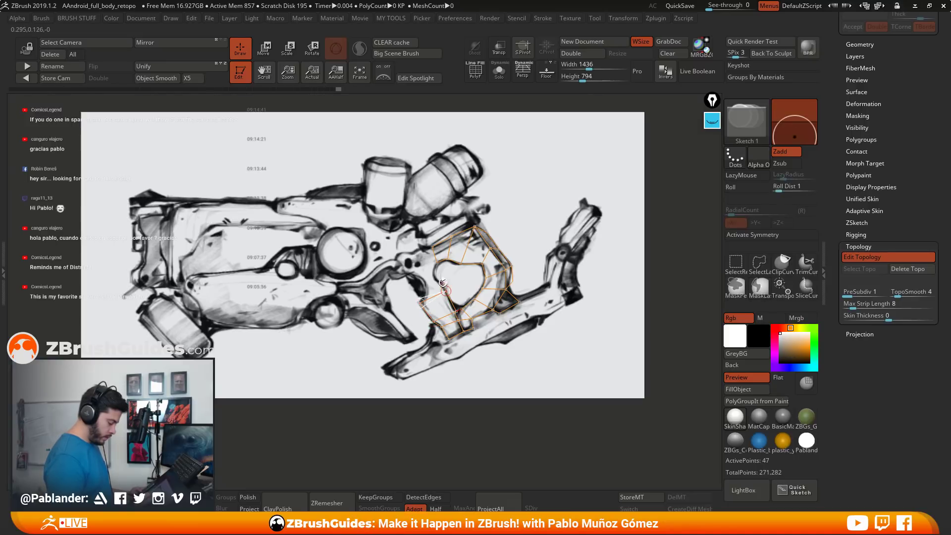
Continue the quads up the rest of the left arm and link them to the topology above the opening.
{"action": "left_click", "coordinate": [439, 283]}
{"action": "left_click", "coordinate": [428, 289]}
{"action": "left_click", "coordinate": [421, 302]}
{"action": "left_click", "coordinate": [428, 290], "text": "ctrl"}
{"action": "left_click", "coordinate": [423, 280]}
{"action": "left_click", "coordinate": [434, 275]}
{"action": "left_click", "coordinate": [442, 283]}
{"action": "left_click", "coordinate": [435, 275], "text": "ctrl"}
{"action": "left_click", "coordinate": [437, 263]}
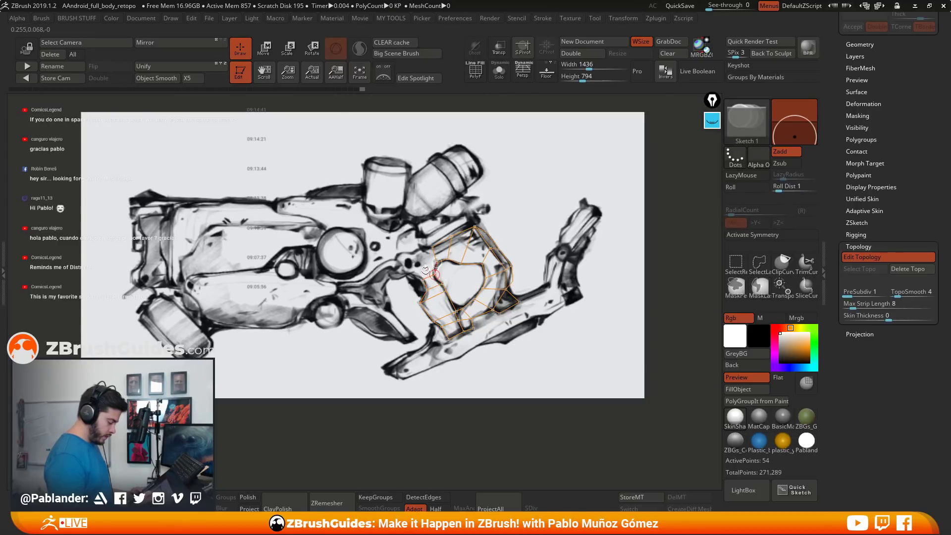
{"action": "left_click", "coordinate": [423, 279], "text": "ctrl"}
{"action": "left_click", "coordinate": [413, 274]}
{"action": "left_click", "coordinate": [437, 263]}
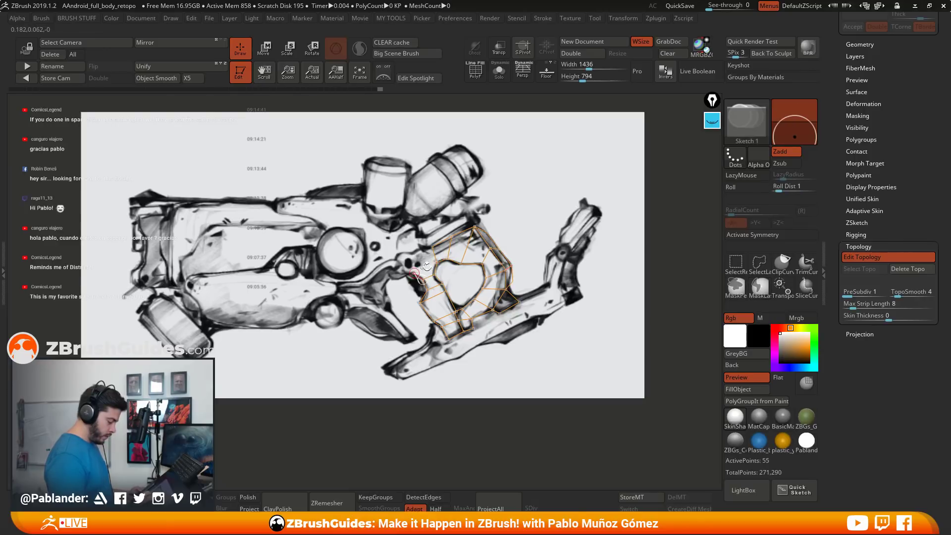
Close the frame's upper-left corner with a quad and add another around the small joint holes toward the weapon's body.
{"action": "key", "text": "ctrl"}
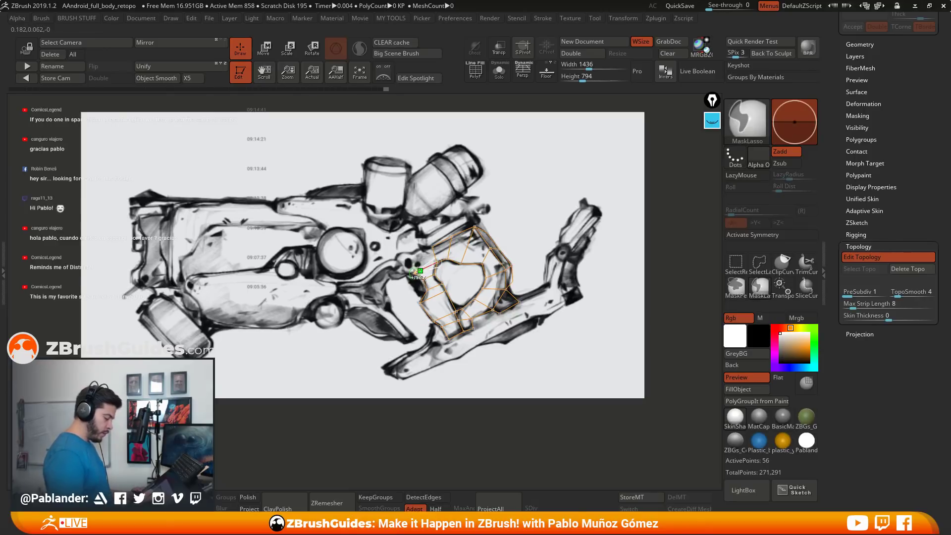
{"action": "left_click", "coordinate": [414, 273], "text": "ctrl"}
{"action": "left_click", "coordinate": [414, 254]}
{"action": "left_click", "coordinate": [432, 248]}
{"action": "left_click", "coordinate": [414, 254], "text": "ctrl"}
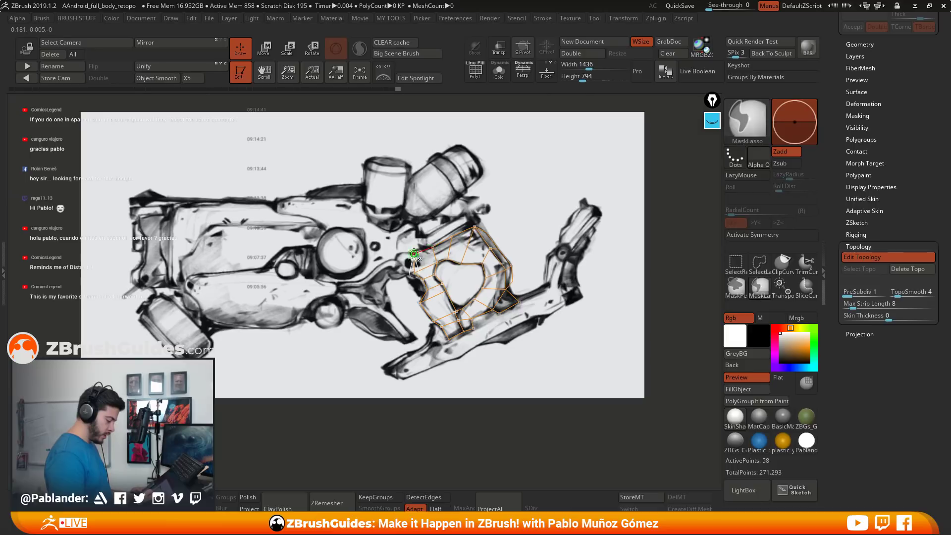
{"action": "left_click", "coordinate": [398, 257]}
{"action": "left_click", "coordinate": [396, 272]}
{"action": "left_click", "coordinate": [413, 272]}
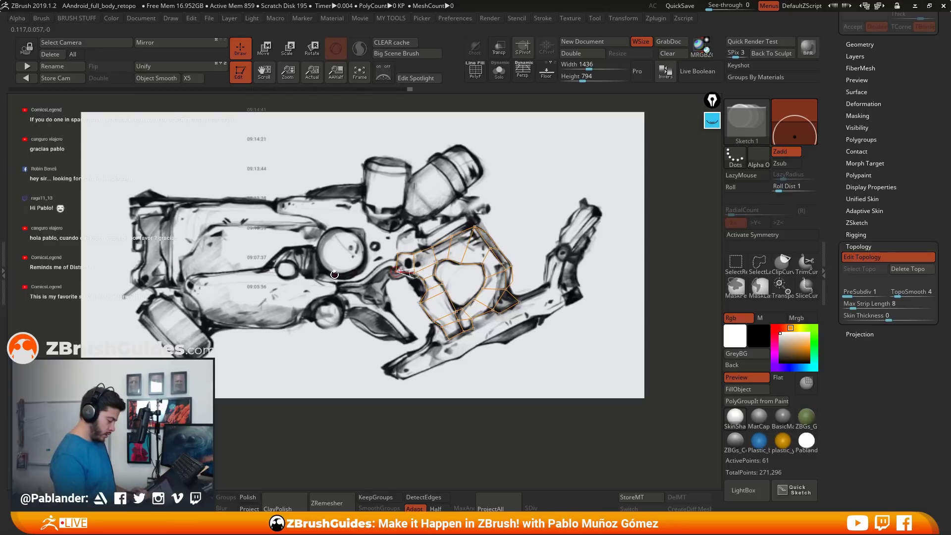
Outline the main body with topology edges along its lower side, front end and upper side, linking it to the grip frame's top corner.
{"action": "left_click", "coordinate": [367, 285]}
{"action": "left_click", "coordinate": [172, 287]}
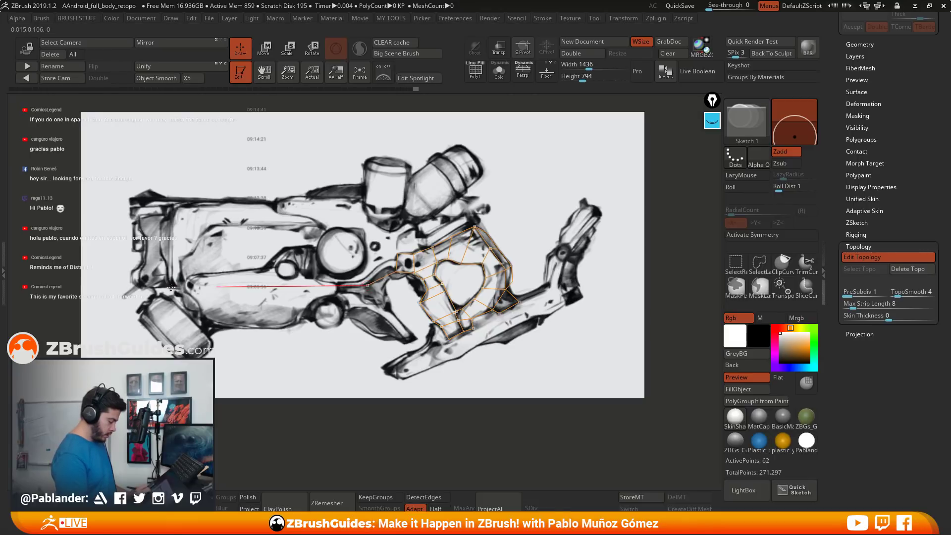
{"action": "left_click", "coordinate": [170, 205]}
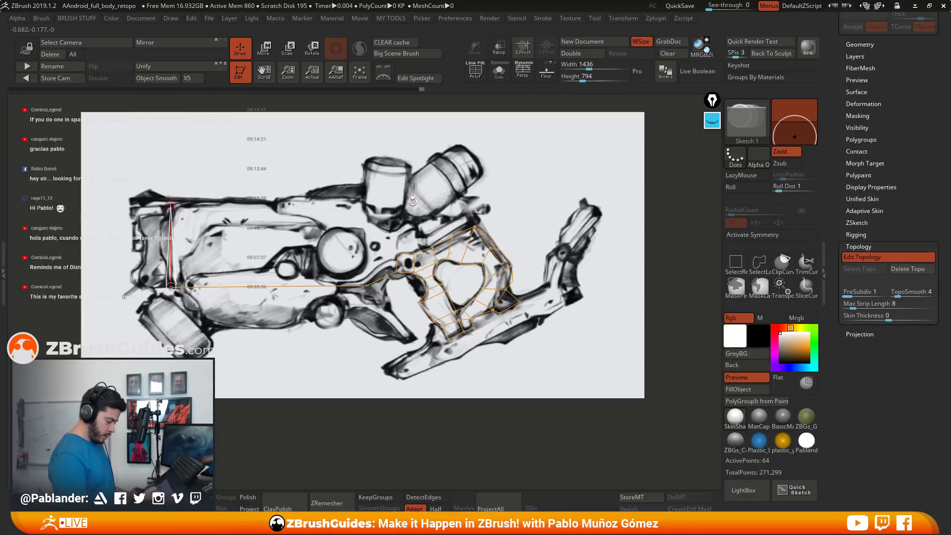
{"action": "left_click", "coordinate": [443, 203]}
{"action": "left_click", "coordinate": [475, 227]}
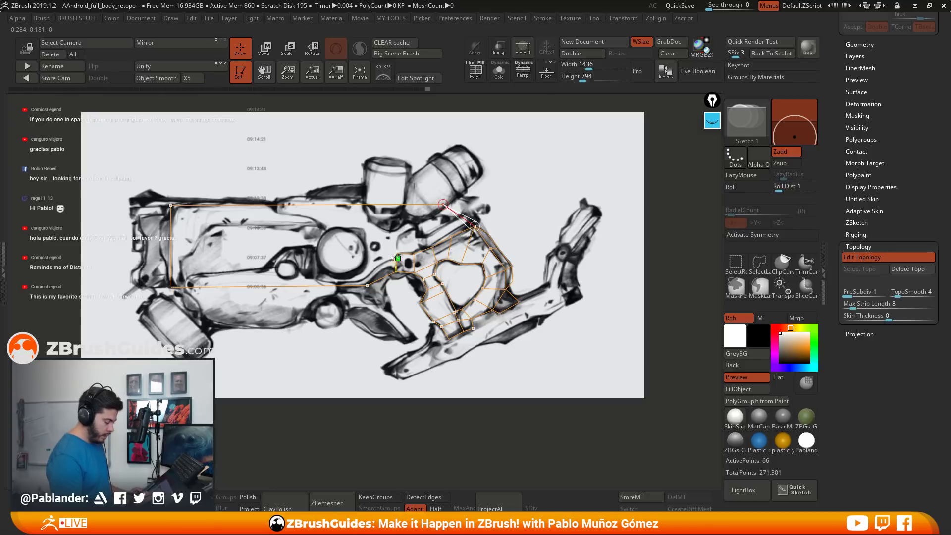
Start a mid-height line from the joint holes toward the weapon's front and close quads beneath it up to the large round disc.
{"action": "key", "text": "ctrl"}
{"action": "left_click", "coordinate": [398, 253], "text": "ctrl"}
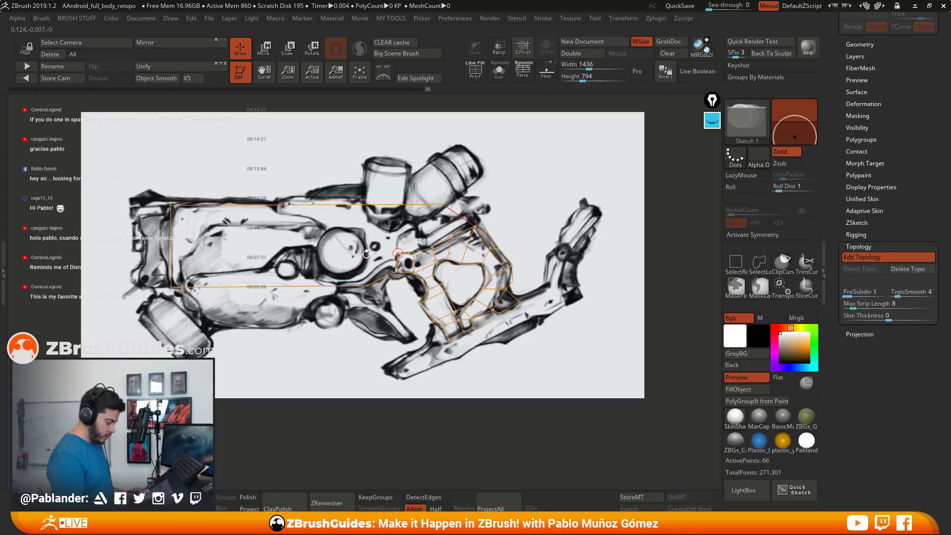
{"action": "left_click", "coordinate": [366, 254]}
{"action": "left_click", "coordinate": [320, 252]}
{"action": "left_click", "coordinate": [318, 286]}
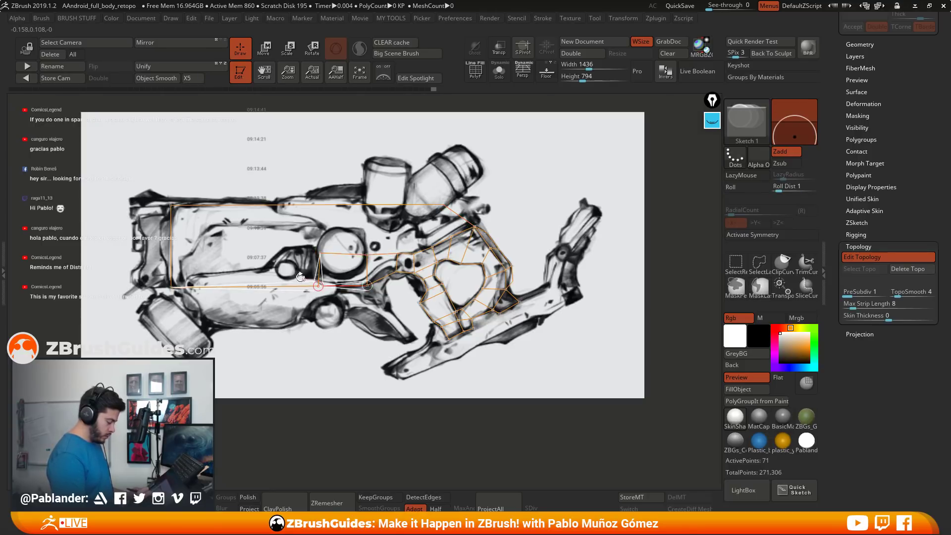
{"action": "left_click", "coordinate": [272, 254]}
{"action": "left_click", "coordinate": [281, 286]}
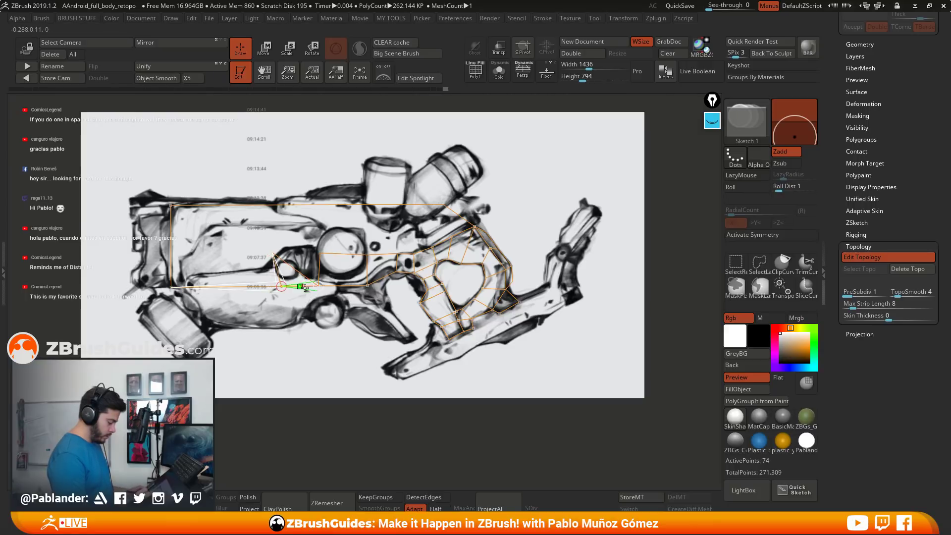
{"action": "left_click", "coordinate": [318, 286]}
{"action": "left_click", "coordinate": [320, 252]}
{"action": "key", "text": "ctrl+z"}
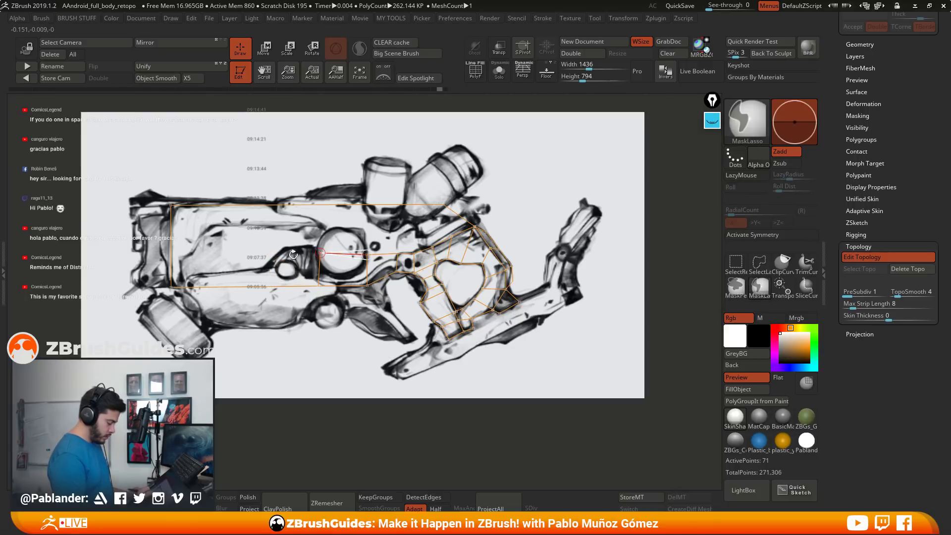
Continue the lower row of quads from the large round disc past the small circle to the body's front edge.
{"action": "left_click", "coordinate": [276, 253]}
{"action": "left_click", "coordinate": [281, 286]}
{"action": "left_click", "coordinate": [277, 253], "text": "ctrl"}
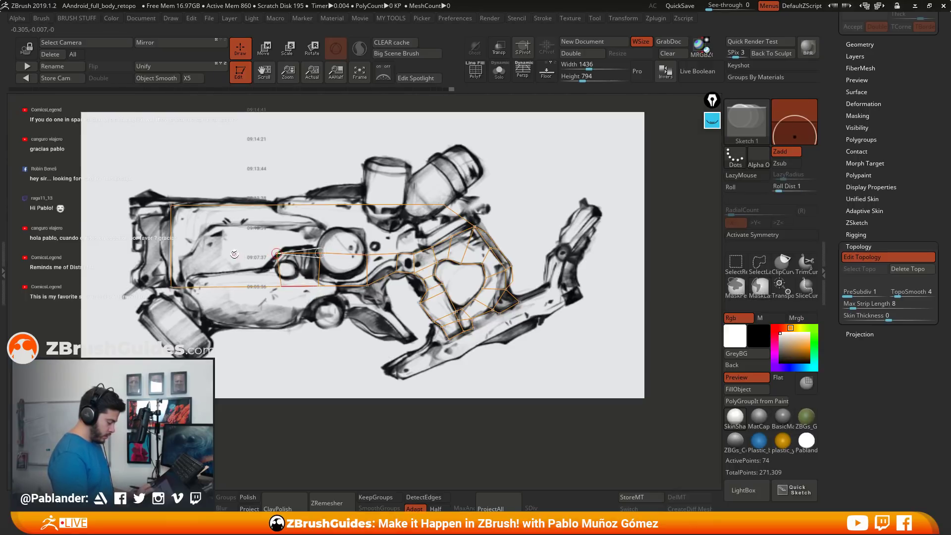
{"action": "left_click", "coordinate": [234, 254]}
{"action": "left_click", "coordinate": [227, 286]}
{"action": "left_click", "coordinate": [234, 254], "text": "ctrl"}
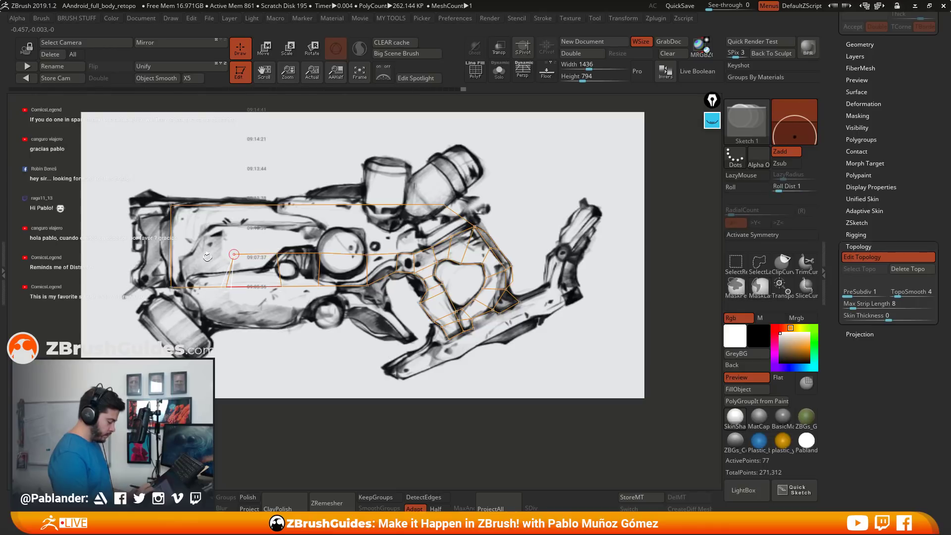
{"action": "left_click", "coordinate": [171, 246]}
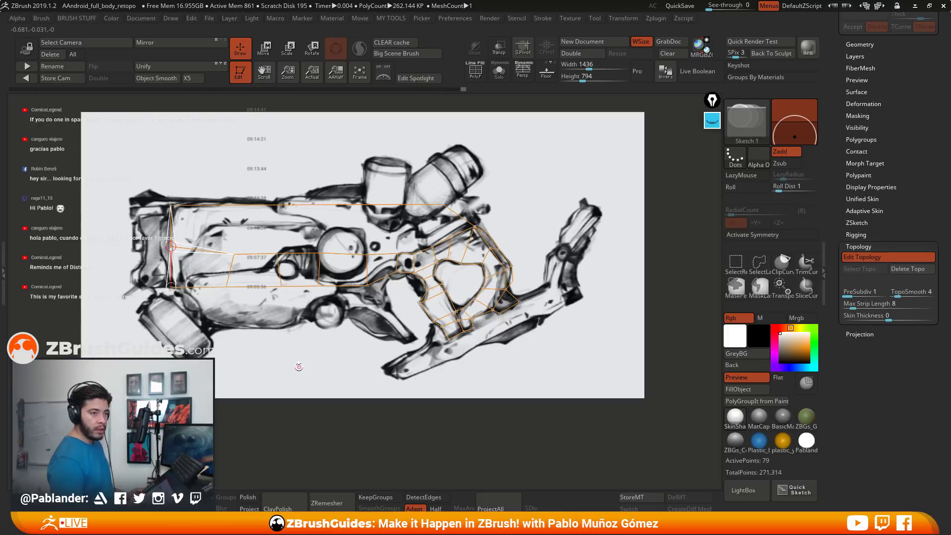
{"action": "left_click", "coordinate": [171, 246]}
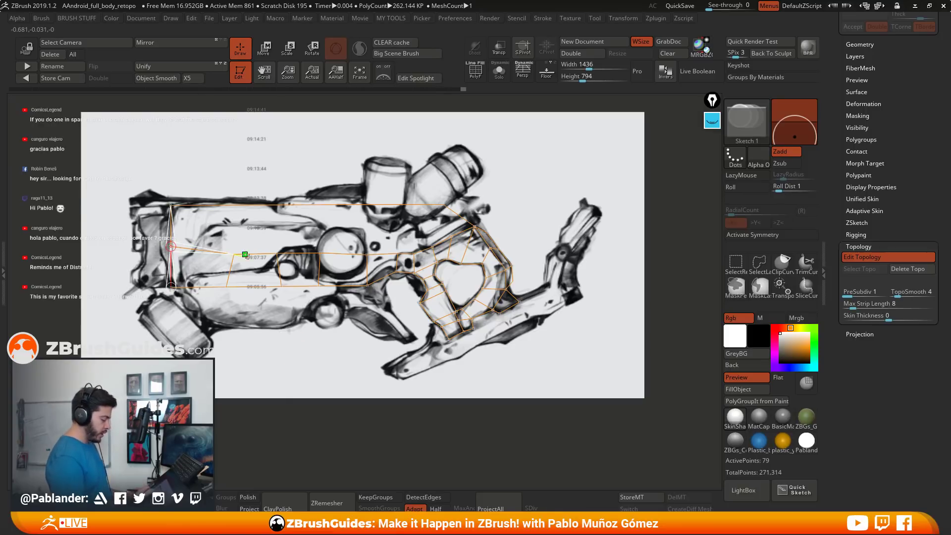
{"action": "left_click", "coordinate": [234, 254]}
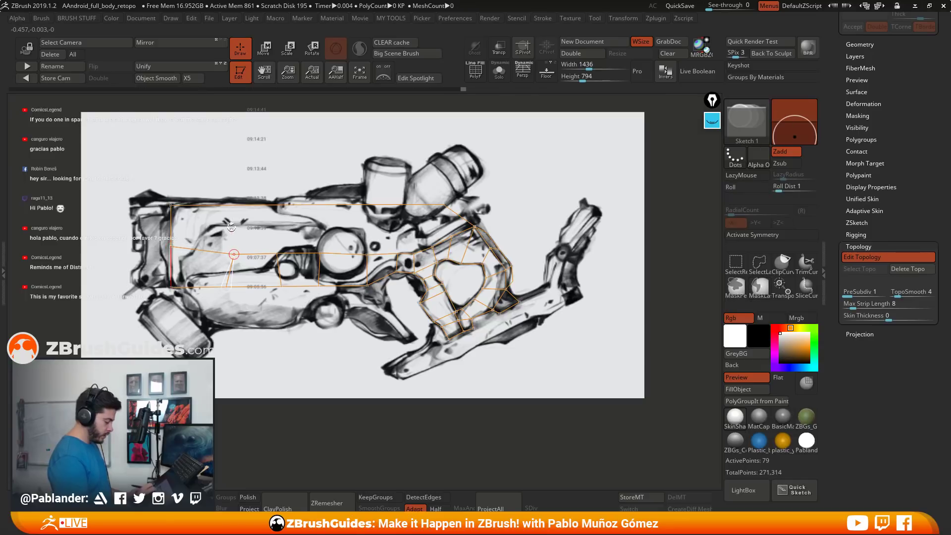
Build a second row of quads above the lower one, from the body's front edge to the far side of the large round disc.
{"action": "left_click", "coordinate": [171, 206], "text": "ctrl"}
{"action": "left_click", "coordinate": [171, 226]}
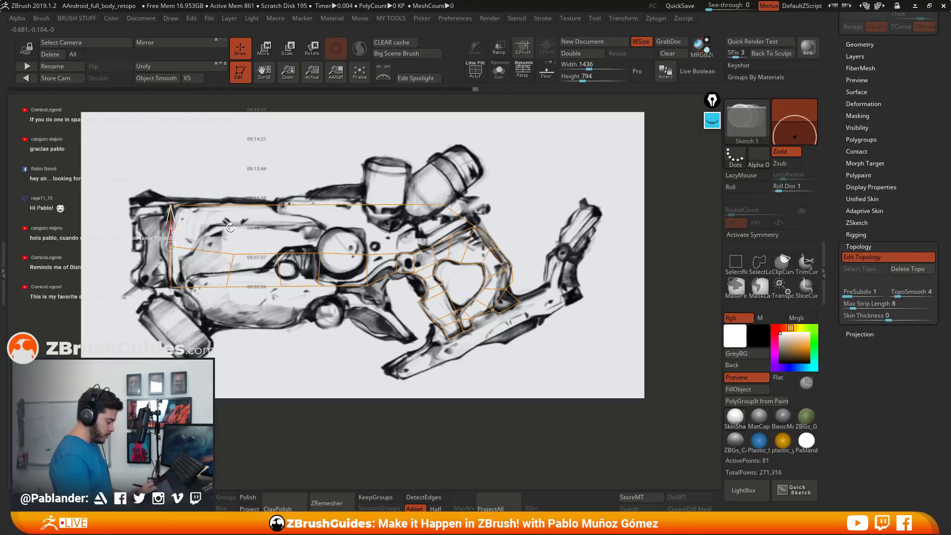
{"action": "left_click", "coordinate": [236, 229]}
{"action": "left_click", "coordinate": [277, 228]}
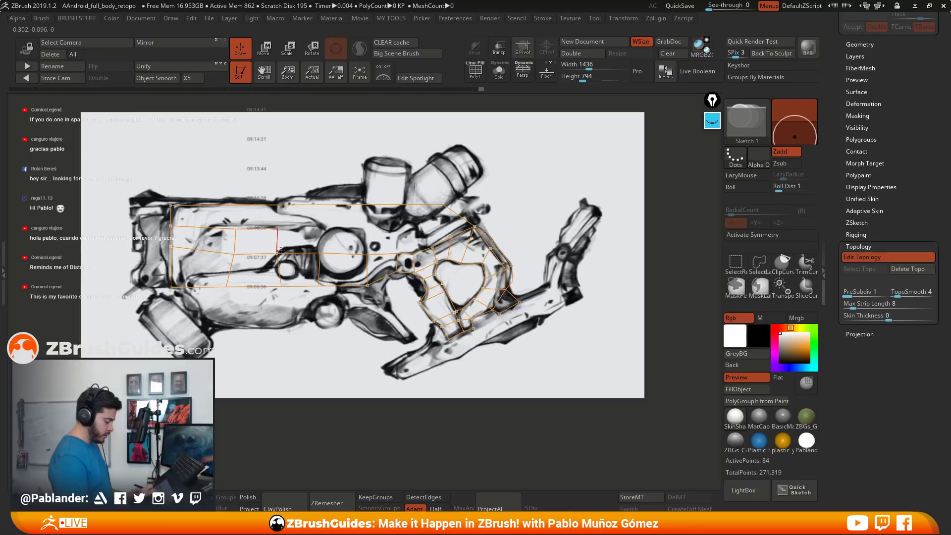
{"action": "left_click", "coordinate": [322, 229]}
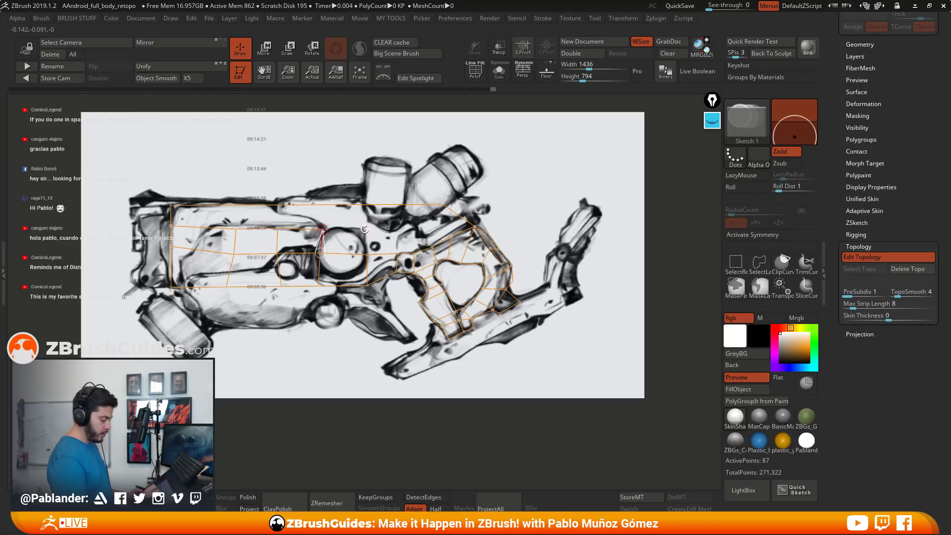
{"action": "left_click", "coordinate": [364, 227]}
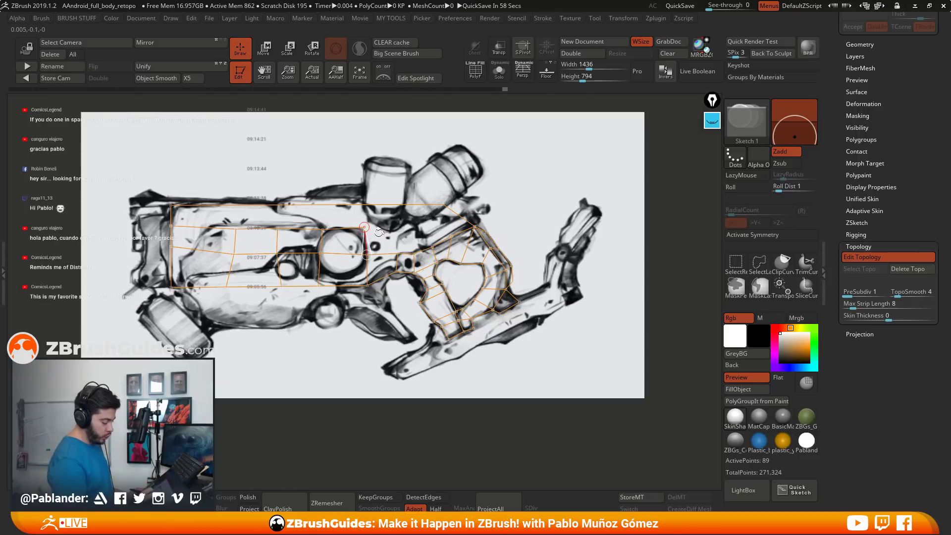
Extend the second row of quads along the grip frame's upper edge and connect its end to the body's upper outline.
{"action": "left_click", "coordinate": [397, 229]}
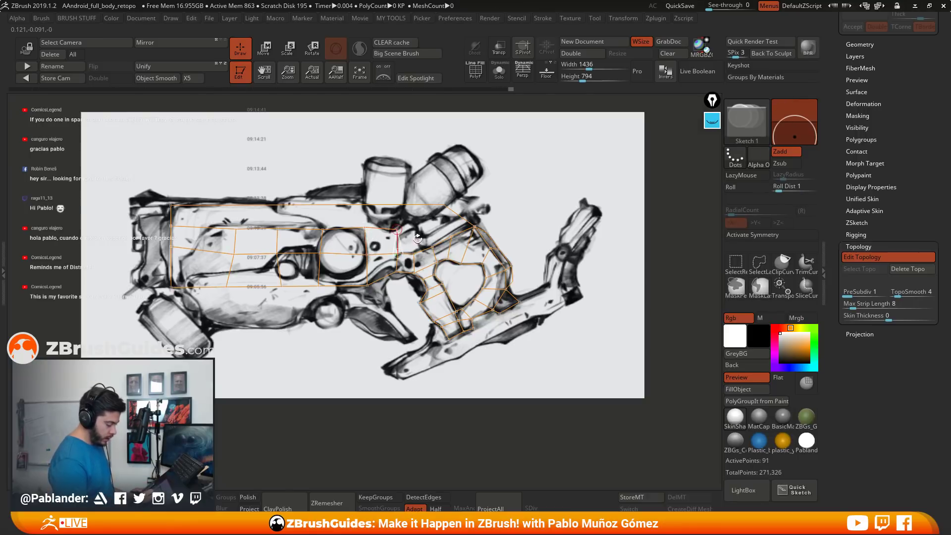
{"action": "left_click", "coordinate": [414, 226]}
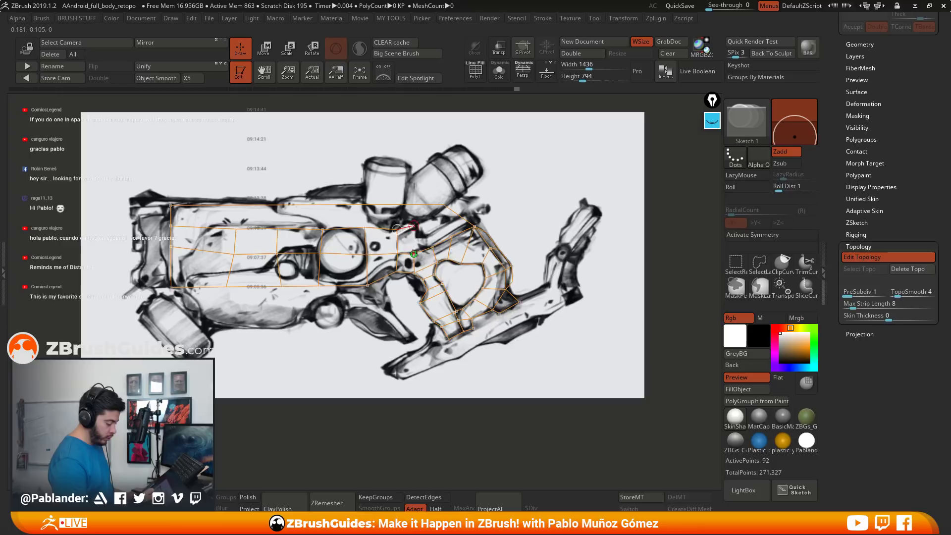
{"action": "left_click", "coordinate": [429, 224]}
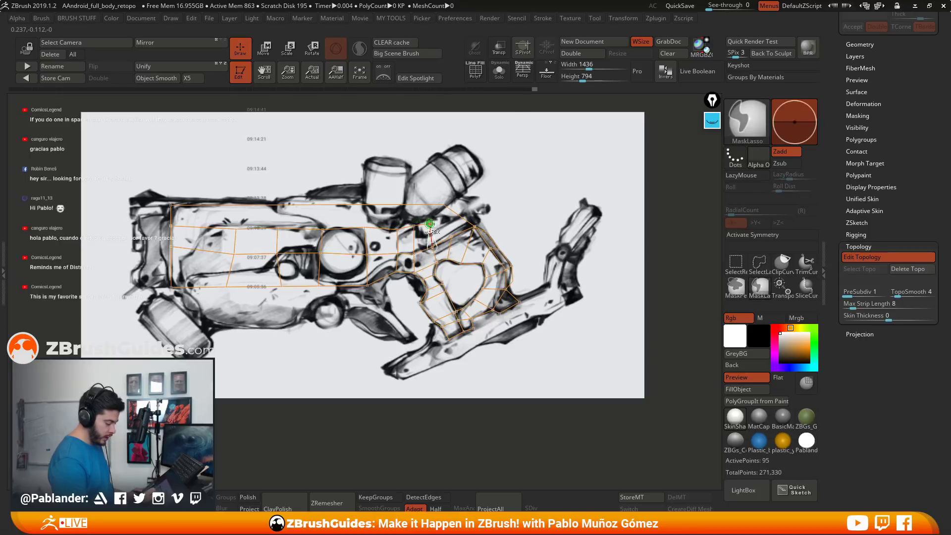
{"action": "left_click", "coordinate": [442, 219]}
{"action": "left_click", "coordinate": [451, 236]}
{"action": "left_click", "coordinate": [442, 220], "text": "ctrl"}
{"action": "left_click", "coordinate": [443, 204]}
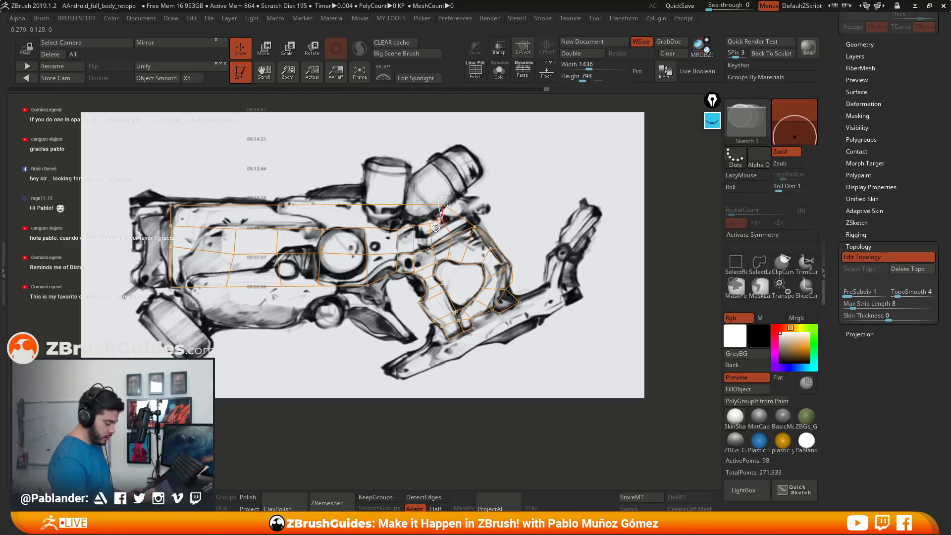
{"action": "left_click", "coordinate": [429, 224], "text": "ctrl"}
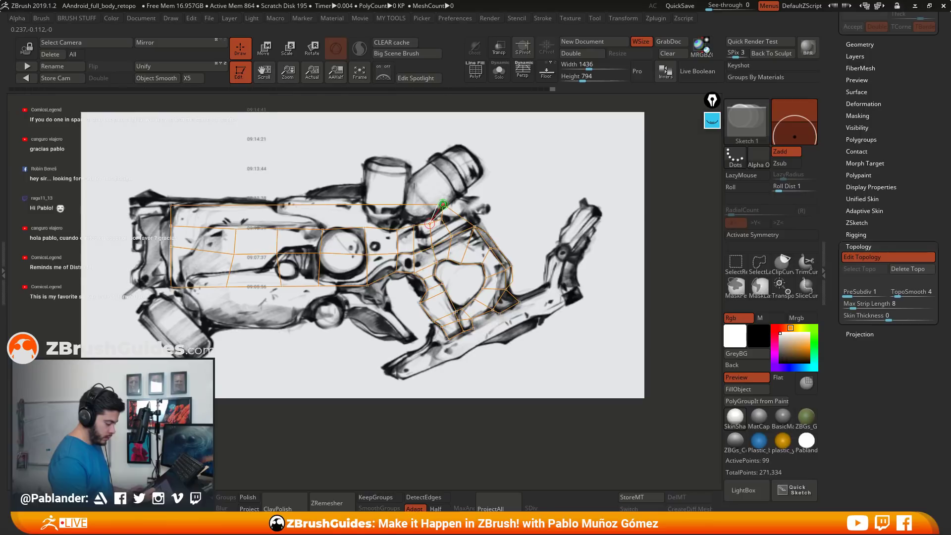
{"action": "left_click", "coordinate": [430, 224], "text": "alt"}
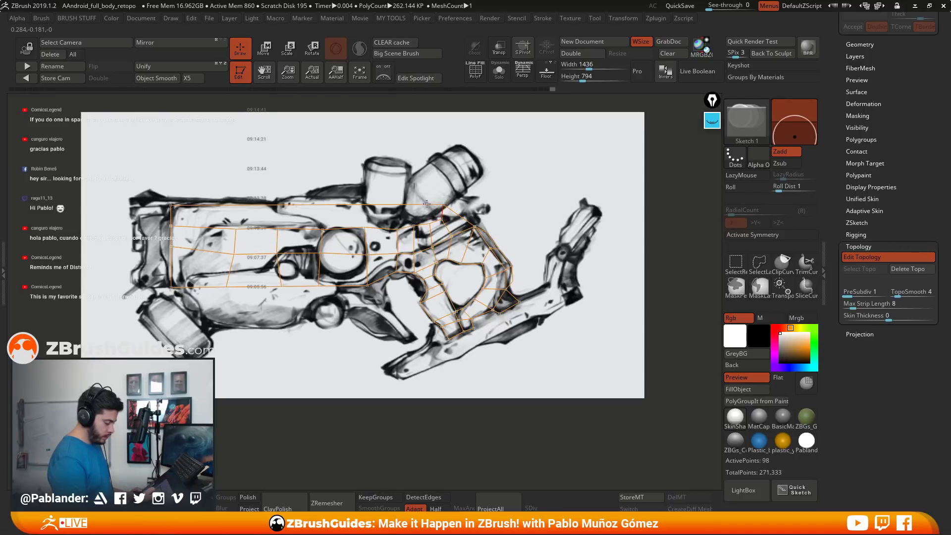
{"action": "left_click", "coordinate": [439, 205], "text": "ctrl"}
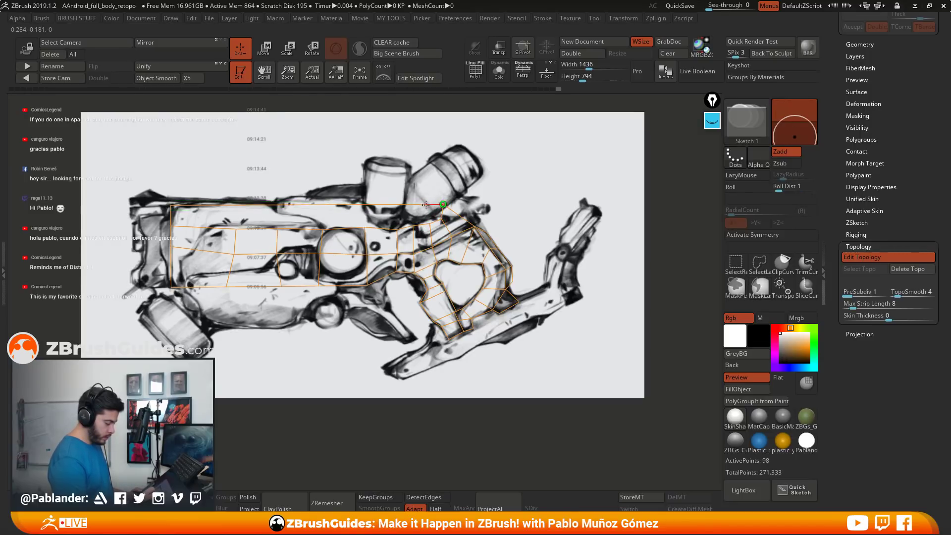
{"action": "left_click", "coordinate": [430, 204]}
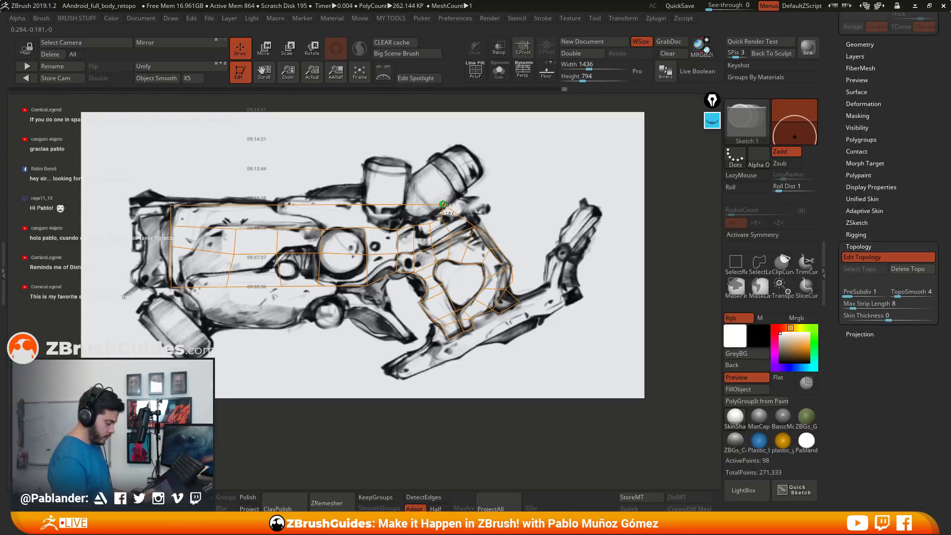
{"action": "left_click", "coordinate": [443, 204], "text": "ctrl"}
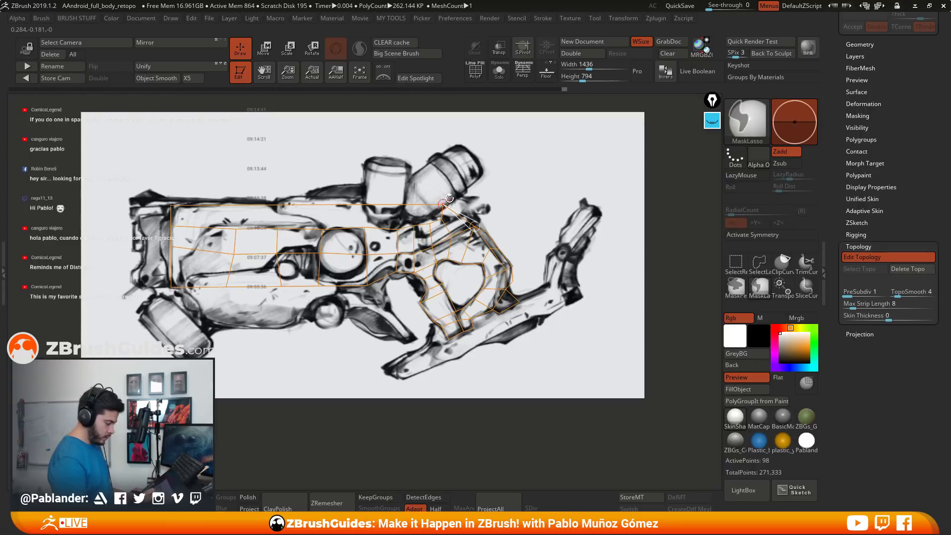
{"action": "left_click", "coordinate": [415, 224]}
{"action": "left_click", "coordinate": [443, 204], "text": "ctrl"}
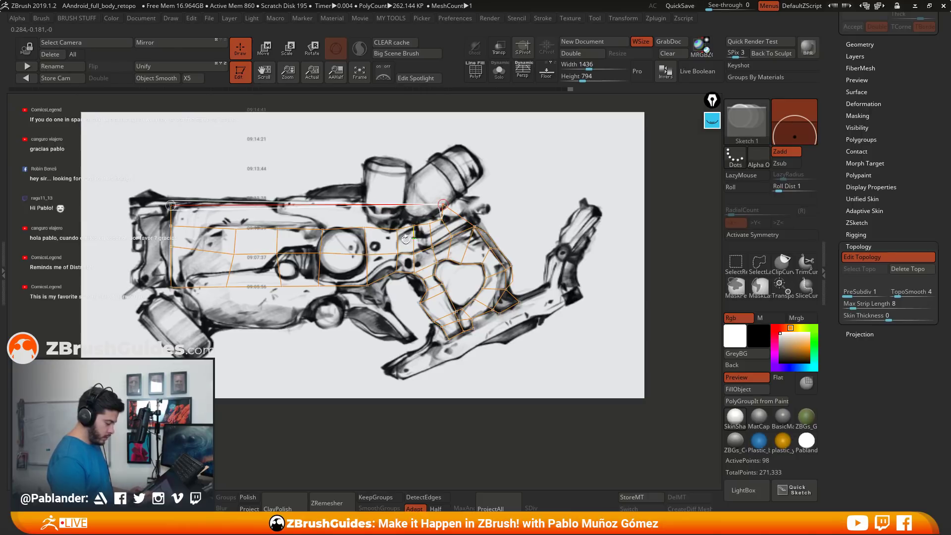
{"action": "key", "text": "ctrl+z"}
Divide the strip under the body's upper outline with cross edges from the large round disc toward the front end.
{"action": "left_click", "coordinate": [322, 205]}
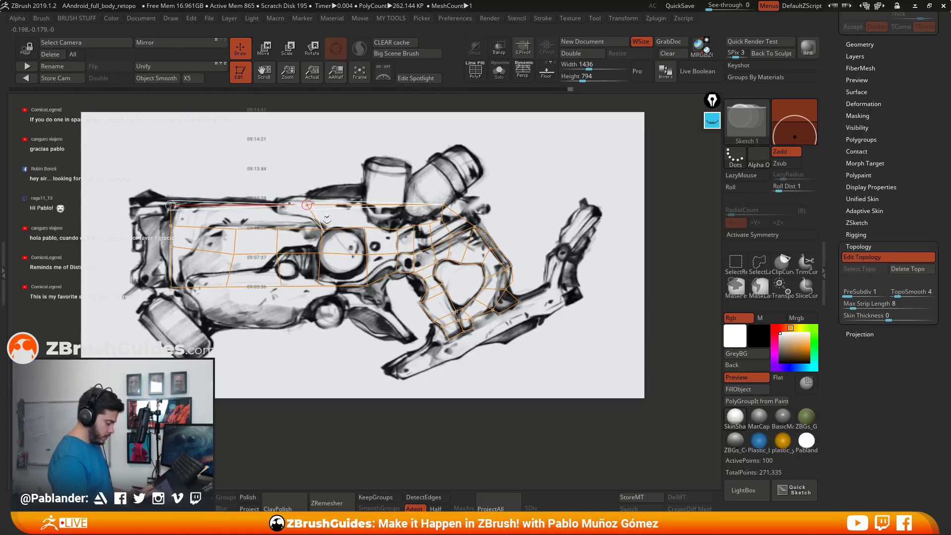
{"action": "left_click", "coordinate": [278, 228], "text": "ctrl"}
{"action": "left_click", "coordinate": [273, 205]}
{"action": "left_click", "coordinate": [235, 229], "text": "ctrl"}
{"action": "left_click", "coordinate": [222, 205]}
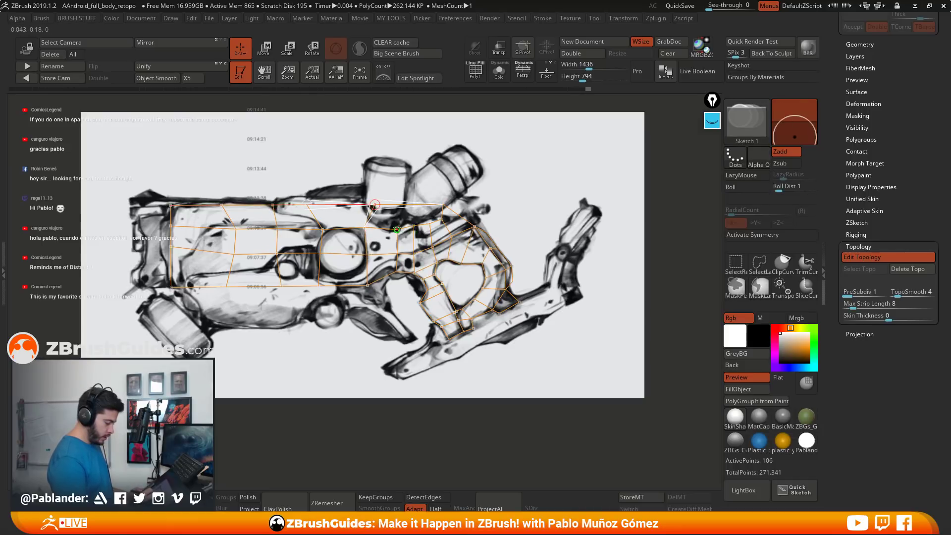
Divide the rest of the upper strip below the two cylinders with cross edges up to the grip frame.
{"action": "left_click", "coordinate": [392, 204]}
{"action": "left_click", "coordinate": [393, 205]}
{"action": "left_click", "coordinate": [415, 225], "text": "ctrl"}
{"action": "left_click", "coordinate": [418, 206]}
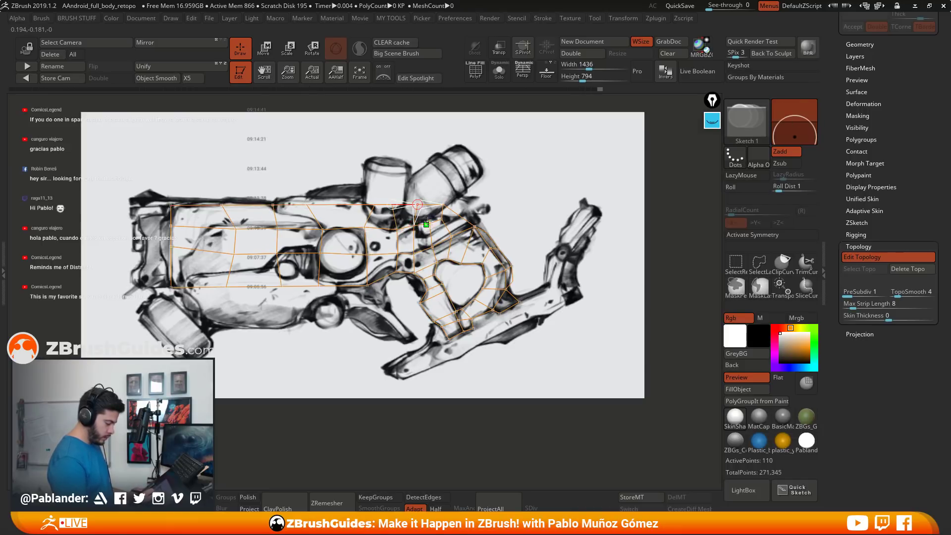
{"action": "left_click", "coordinate": [430, 224], "text": "ctrl"}
{"action": "left_click", "coordinate": [430, 205]}
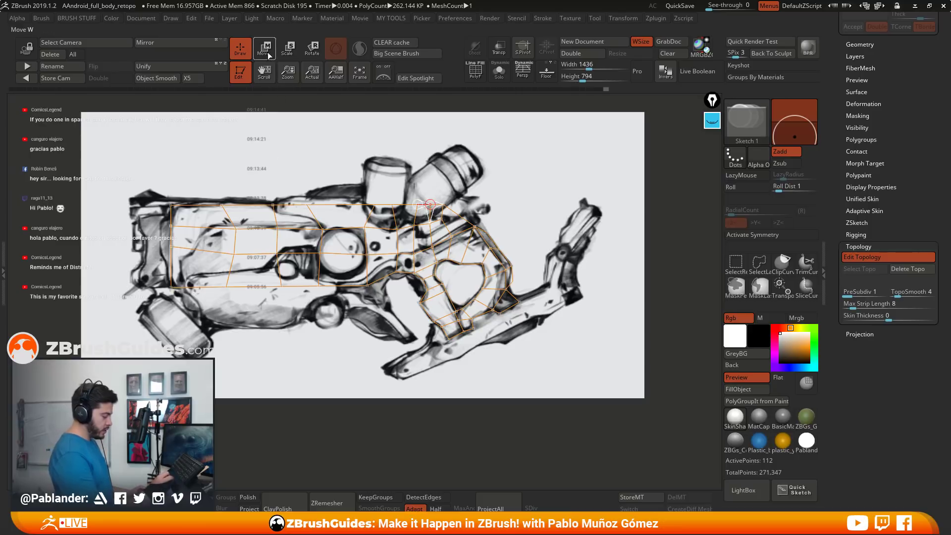
Move the second-row vertex nearest the body's front edge downward, and redraw the edge linking it to the upper outline in Draw mode.
{"action": "key", "text": "w"}
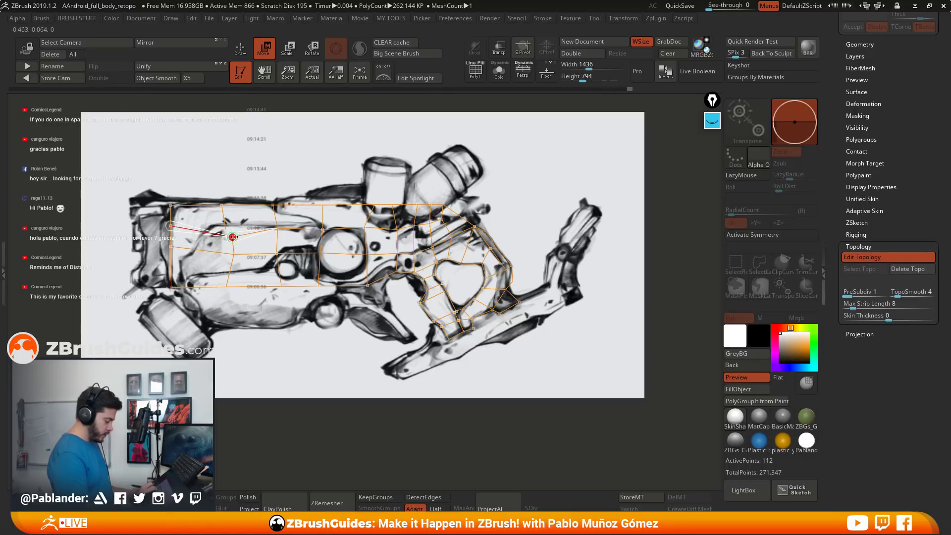
{"action": "key", "text": "q"}
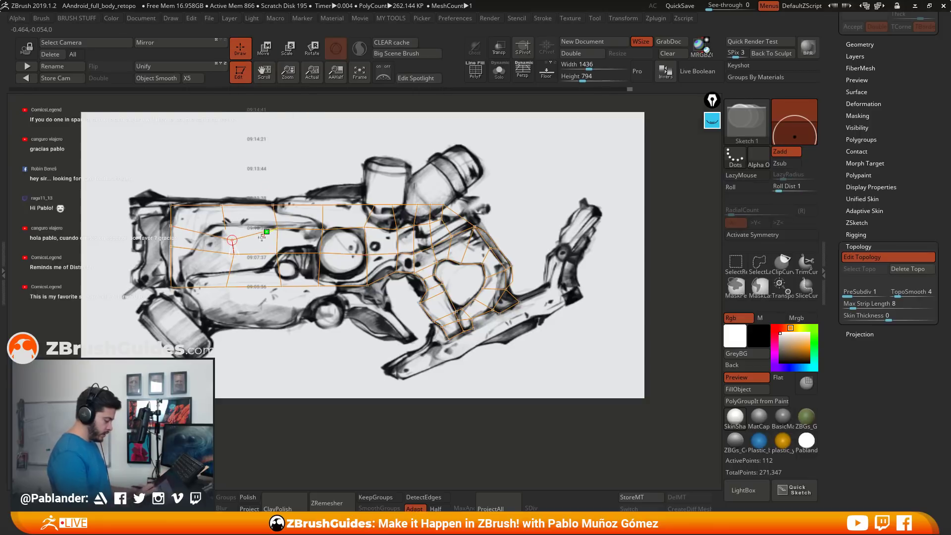
{"action": "left_click", "coordinate": [232, 241], "text": "alt"}
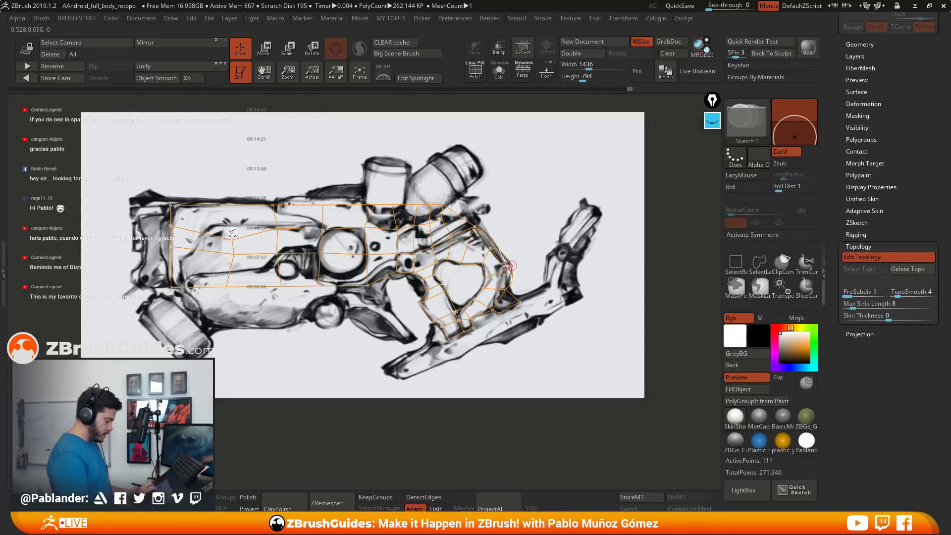
{"action": "left_click", "coordinate": [232, 240]}
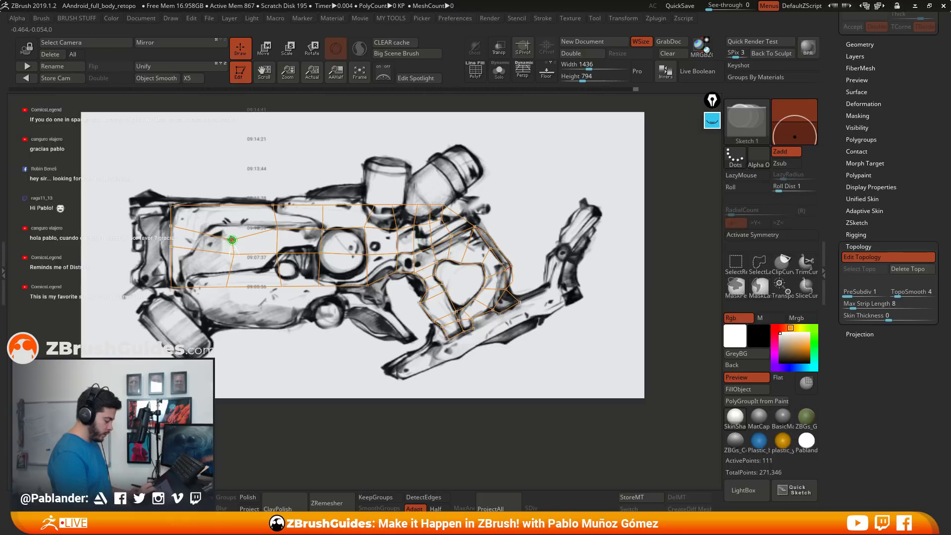
{"action": "left_click", "coordinate": [221, 205]}
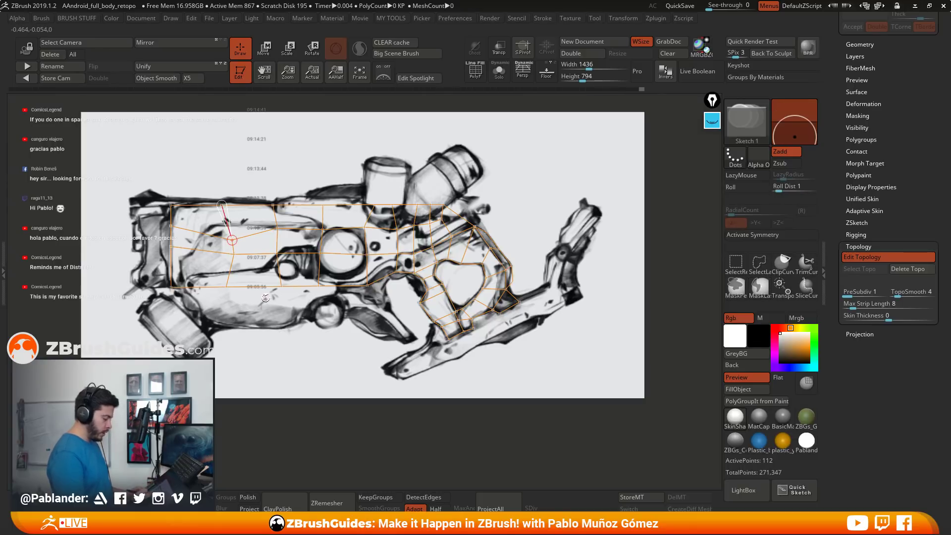
Delete the misplaced second-row vertex near the body's front edge and the upper-outline vertex above it, along with their connected edges.
{"action": "left_click", "coordinate": [265, 48]}
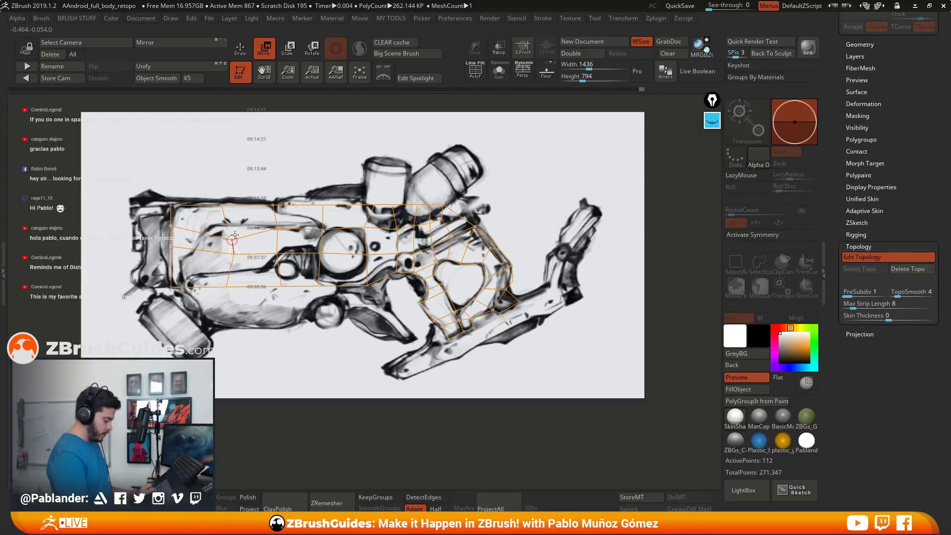
{"action": "key", "text": "q"}
{"action": "key", "text": "ctrl+z"}
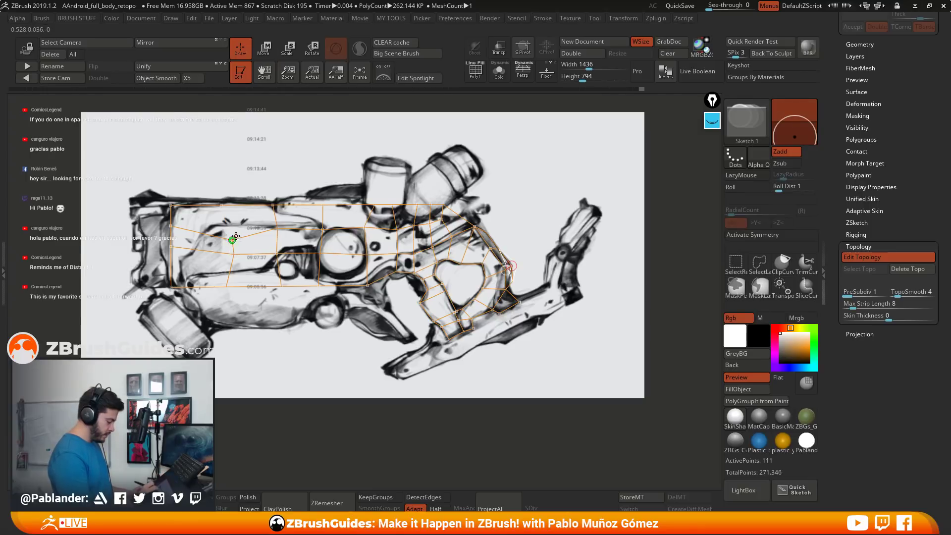
{"action": "left_click", "coordinate": [231, 240], "text": "alt"}
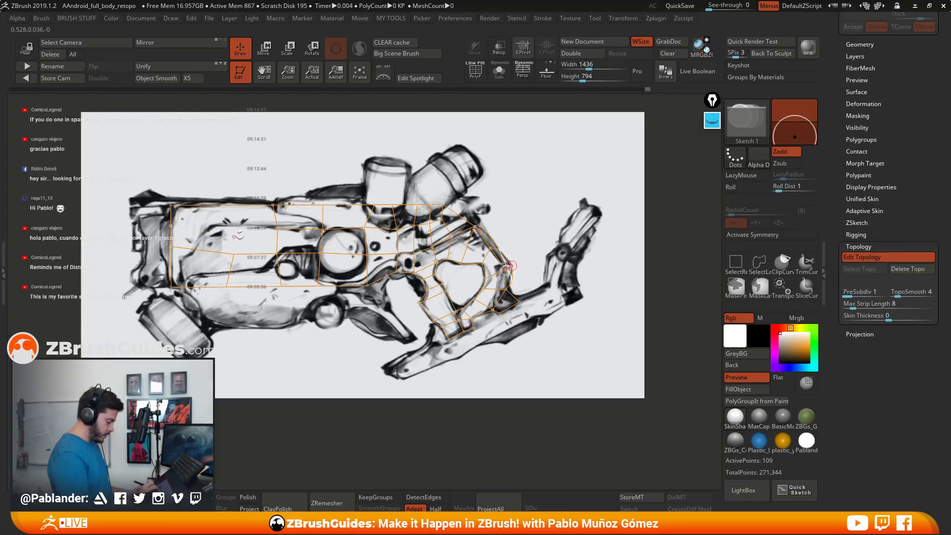
{"action": "left_click", "coordinate": [222, 204], "text": "alt"}
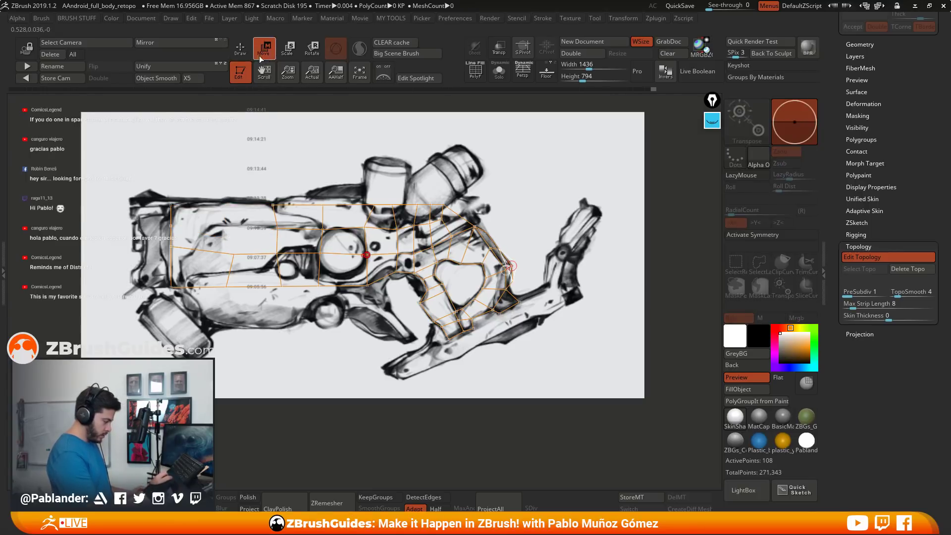
Redraw the second-row edges, upper outline and cross edge in the body's front section, connecting them to the neighbouring vertices.
{"action": "left_click", "coordinate": [171, 226], "text": "ctrl"}
{"action": "left_click", "coordinate": [229, 228]}
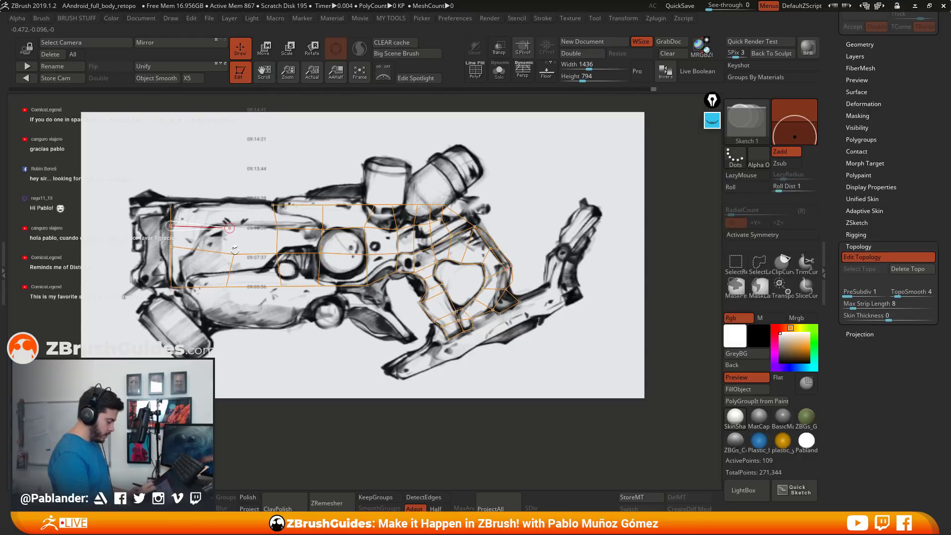
{"action": "left_click", "coordinate": [234, 253]}
{"action": "left_click", "coordinate": [277, 228], "text": "ctrl"}
{"action": "left_click", "coordinate": [230, 228]}
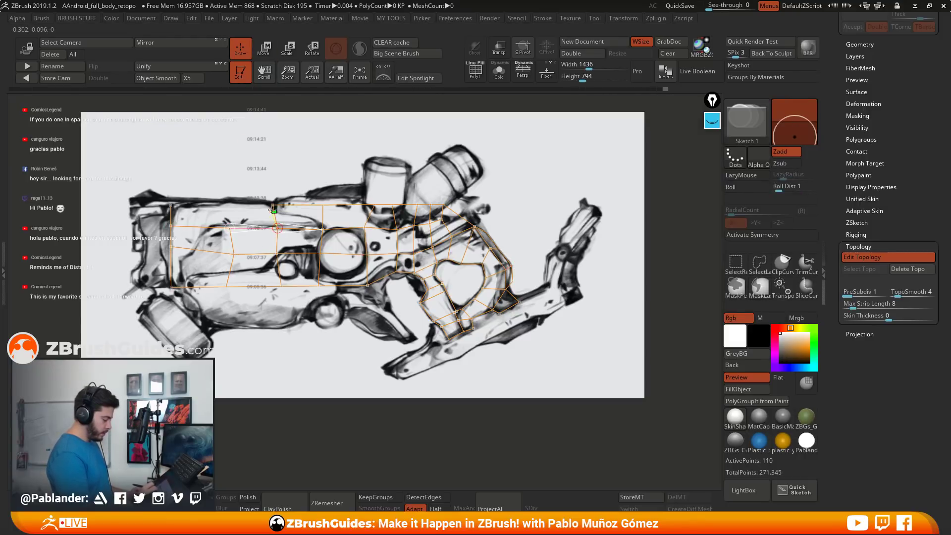
{"action": "left_click", "coordinate": [273, 205], "text": "ctrl"}
{"action": "left_click", "coordinate": [229, 206]}
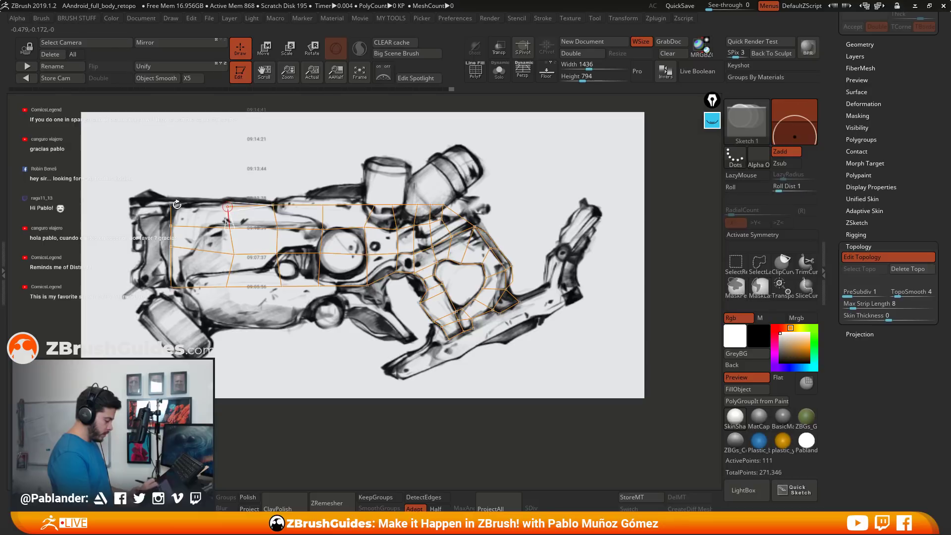
Move the main body's vertices so the grid's rows and columns between the front edge and the round disc are straight and evenly spaced.
{"action": "left_click", "coordinate": [264, 49]}
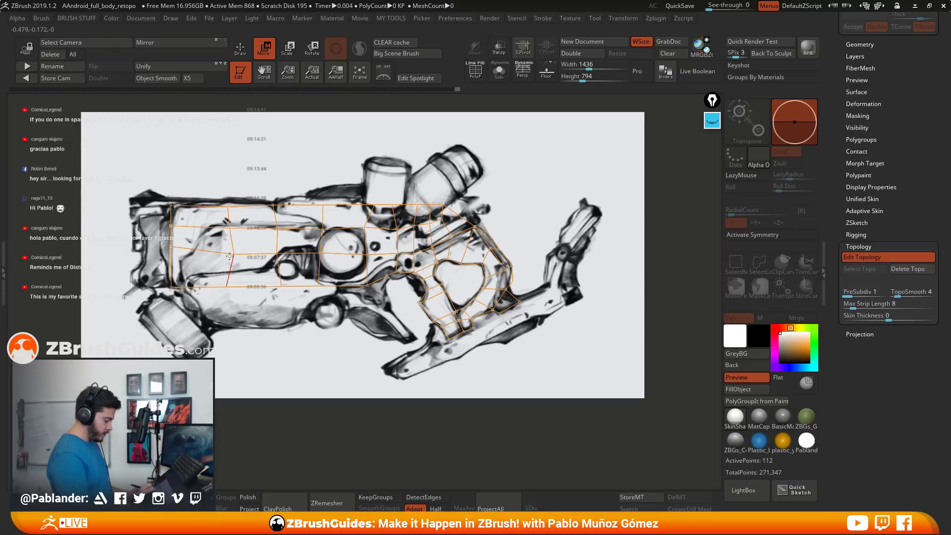
{"action": "left_click_drag", "start_coordinate": [234, 254], "coordinate": [227, 254]}
{"action": "left_click_drag", "start_coordinate": [171, 246], "coordinate": [171, 258]}
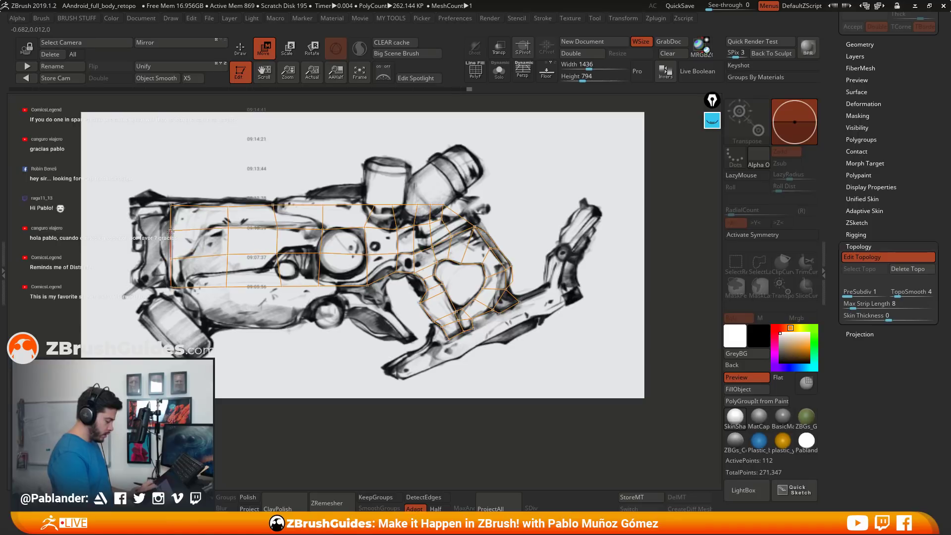
{"action": "left_click_drag", "start_coordinate": [171, 226], "coordinate": [170, 231]}
{"action": "left_click_drag", "start_coordinate": [228, 228], "coordinate": [228, 258]}
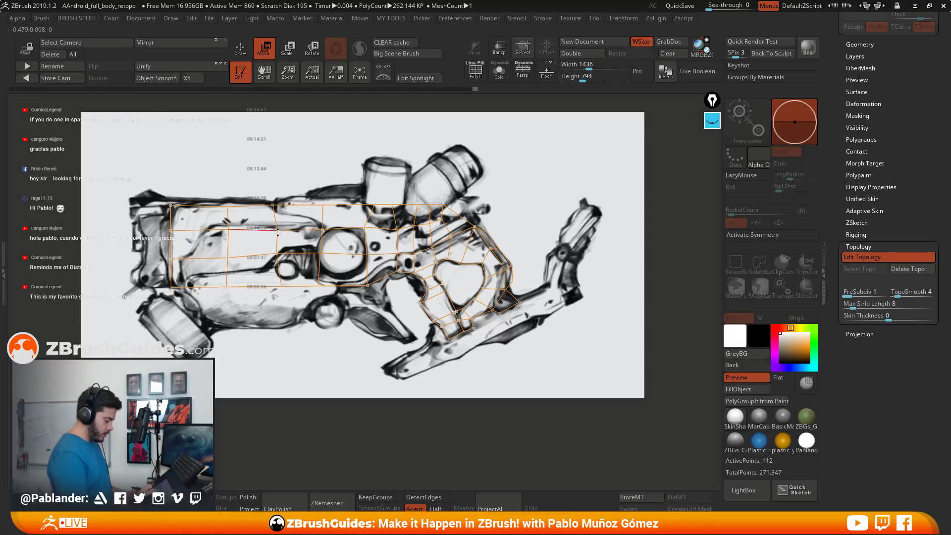
{"action": "left_click_drag", "start_coordinate": [278, 228], "coordinate": [277, 231]}
{"action": "left_click_drag", "start_coordinate": [273, 204], "coordinate": [275, 205]}
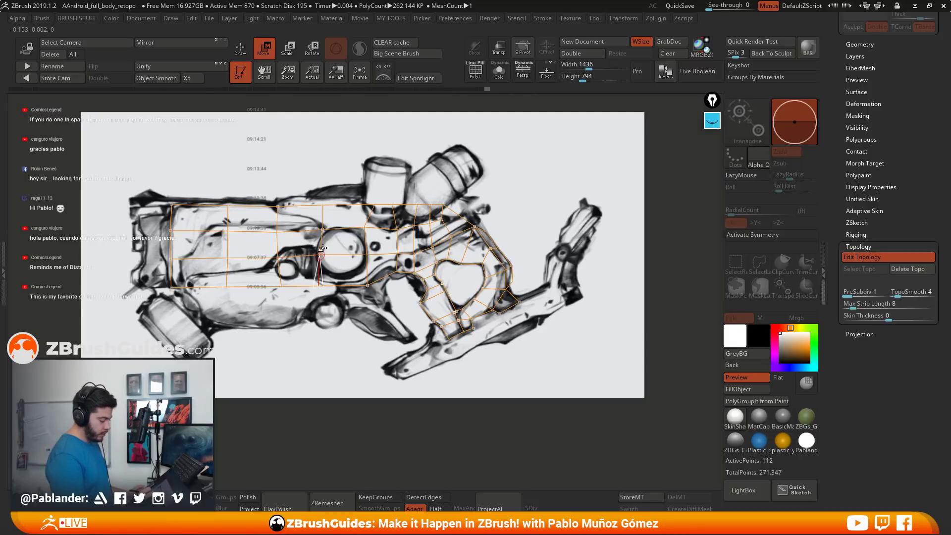
{"action": "left_click", "coordinate": [277, 230]}
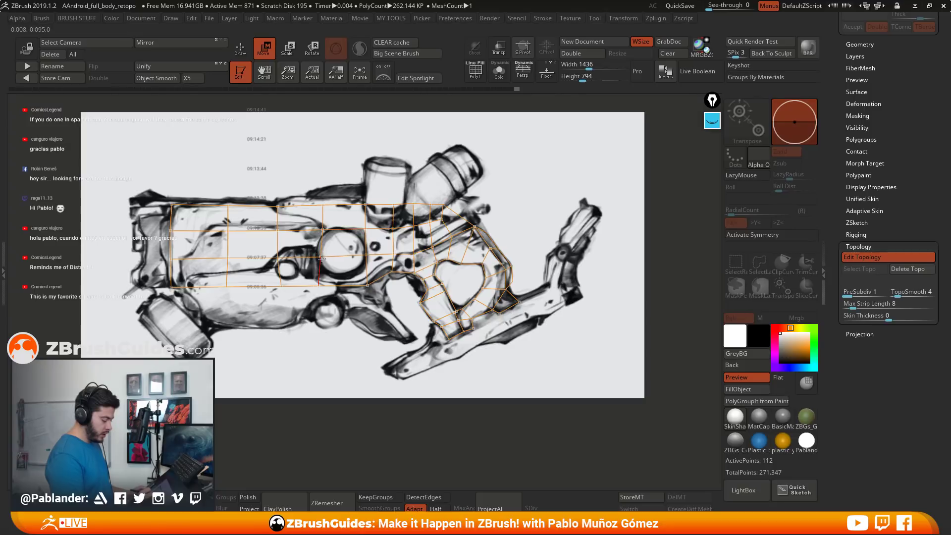
{"action": "left_click", "coordinate": [228, 287]}
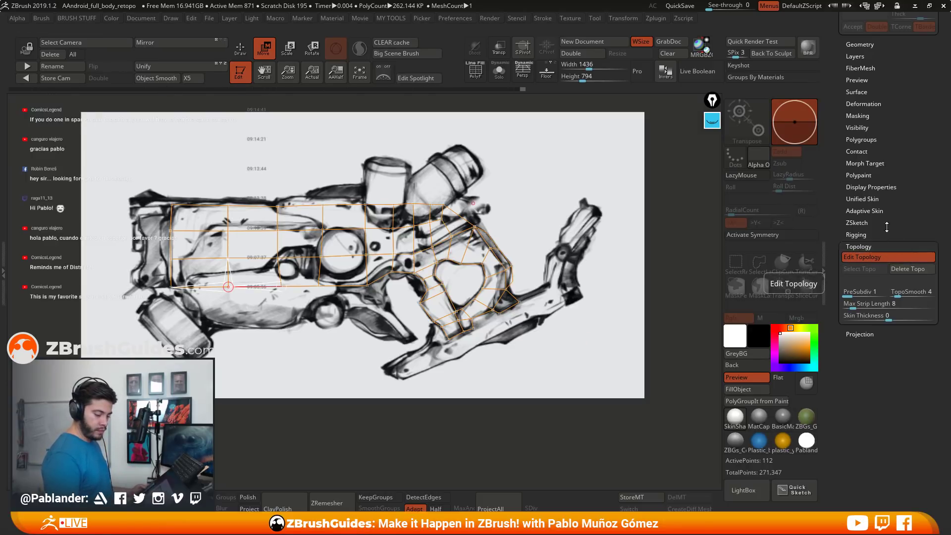
Set the Adaptive Skin DynaMesh Resolution to 0.
{"action": "left_click", "coordinate": [877, 211]}
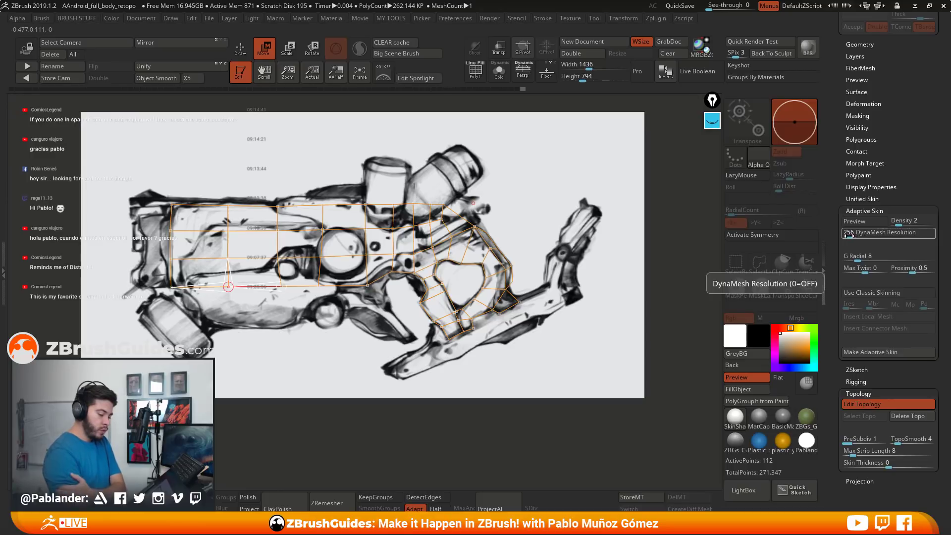
{"action": "left_click_drag", "start_coordinate": [849, 235], "coordinate": [843, 236]}
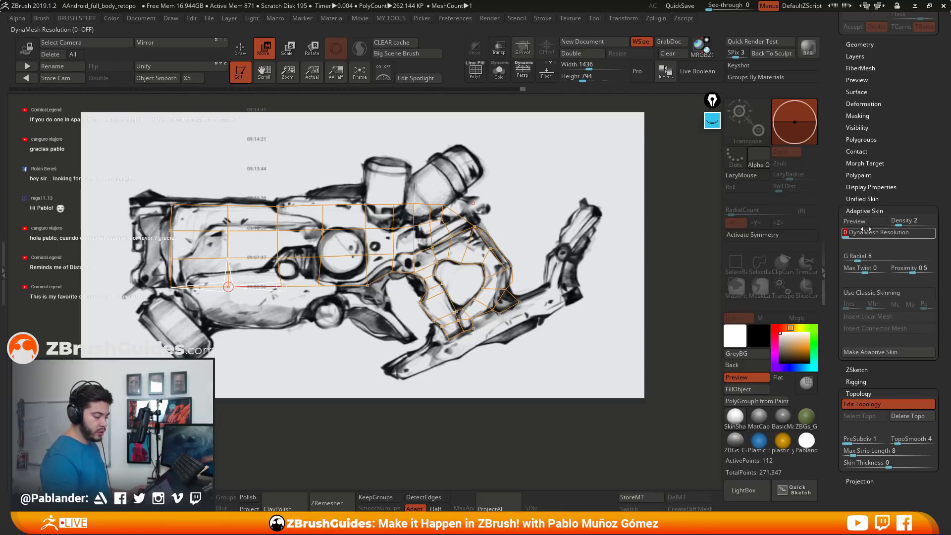
{"action": "left_click", "coordinate": [848, 232]}
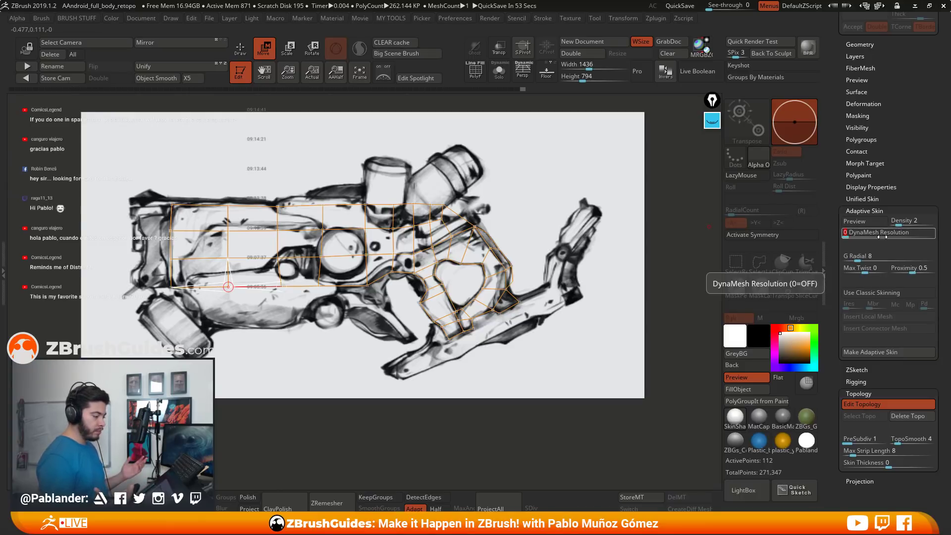
Isolate the topology from the sketch plane and preview its adaptive skin with the polyframe shown in Draw mode.
{"action": "left_click", "coordinate": [499, 73]}
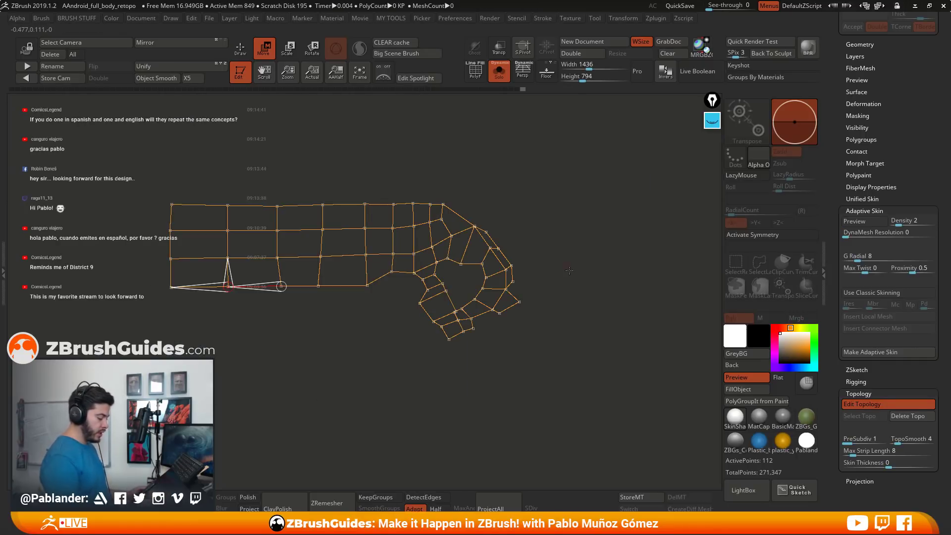
{"action": "left_click", "coordinate": [875, 221]}
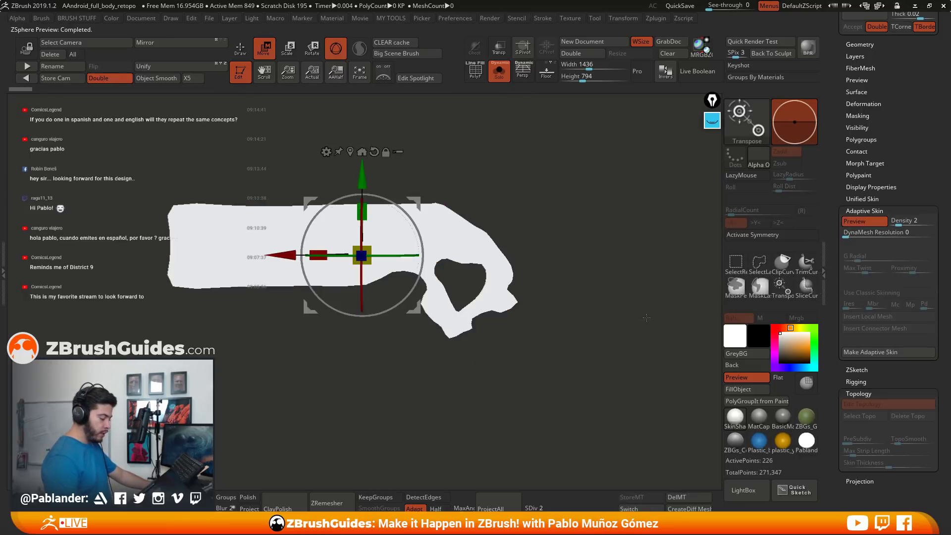
{"action": "left_click", "coordinate": [476, 71]}
{"action": "key", "text": "q"}
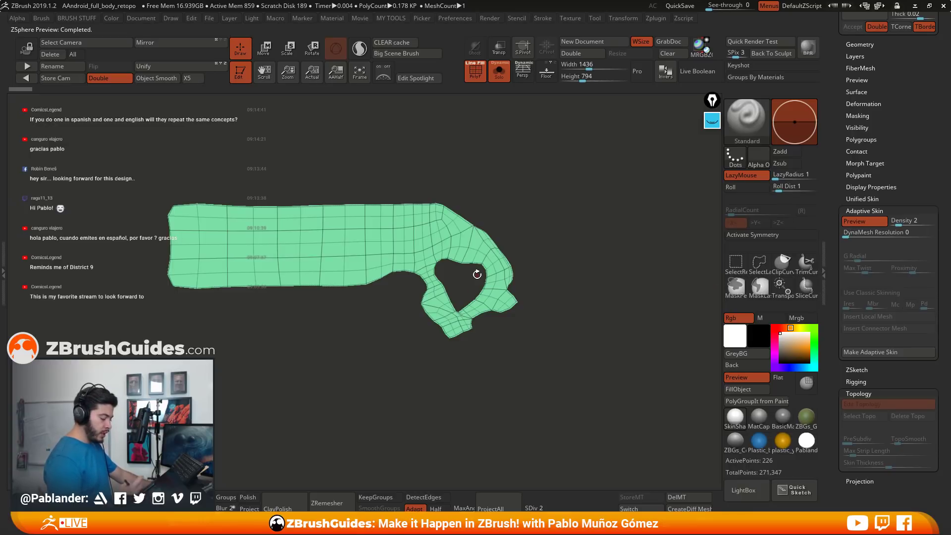
Set the Adaptive Skin Density to 1, preview the skin again, and examine the polygons at the grip frame's lower end.
{"action": "key", "text": "a"}
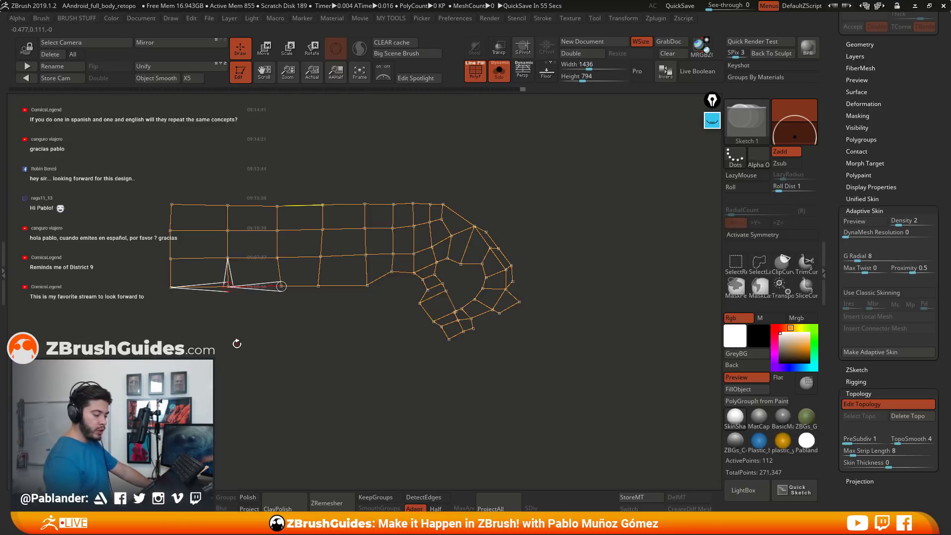
{"action": "key", "text": "a"}
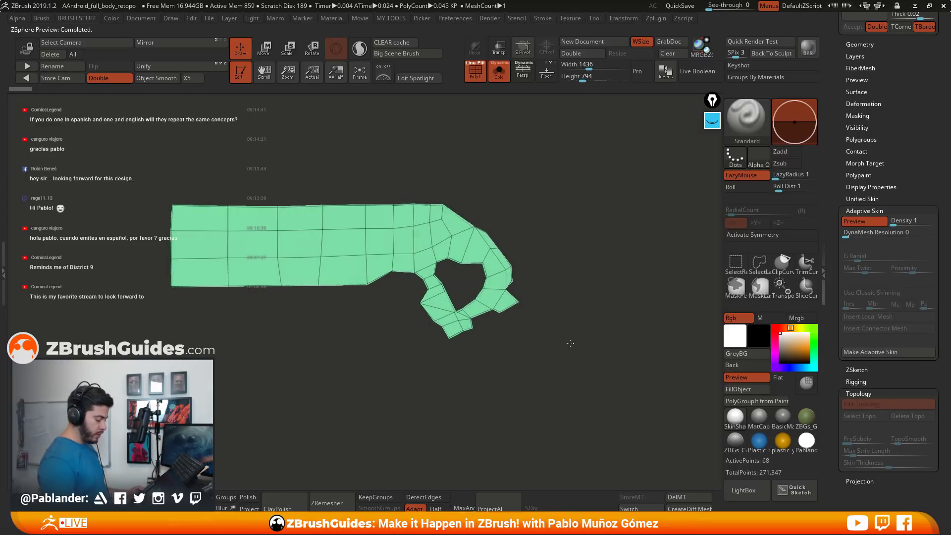
{"action": "right_click_drag", "start_coordinate": [464, 312], "coordinate": [479, 388], "text": "ctrl"}
{"action": "mouse_move", "coordinate": [456, 328]}
{"action": "right_mouse_down", "text": "alt"}
{"action": "mouse_move", "coordinate": [522, 329]}
{"action": "mouse_move", "coordinate": [535, 366]}
{"action": "mouse_move", "coordinate": [519, 318]}
{"action": "right_mouse_up", "text": "alt"}
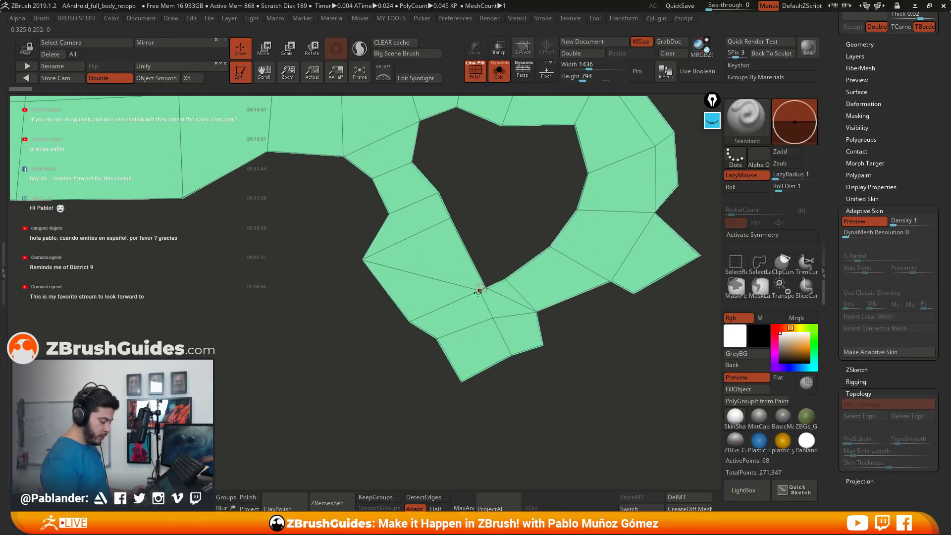
Bring back the sketch plane, delete the duplicate vertex at the grip hole's lower corner, and check the adaptive skin preview.
{"action": "left_click", "coordinate": [864, 221]}
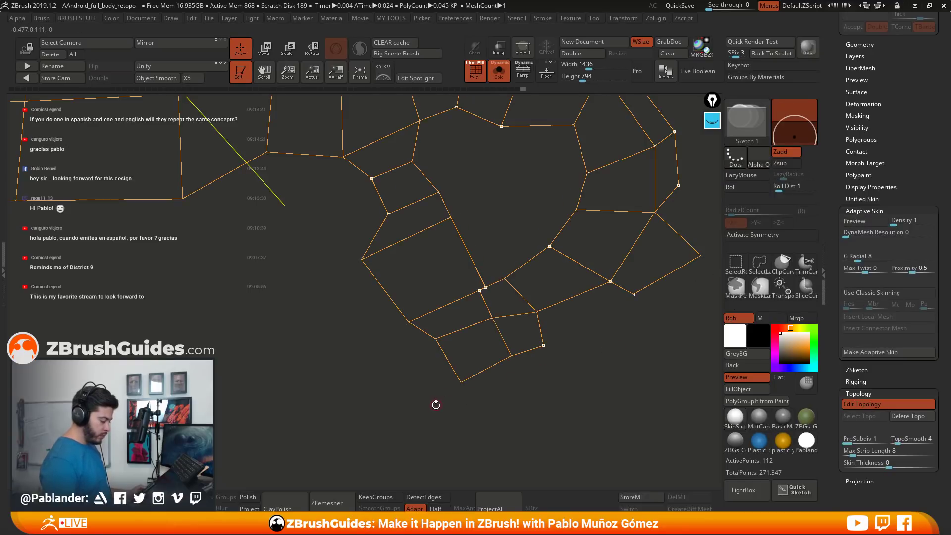
{"action": "left_click", "coordinate": [496, 74]}
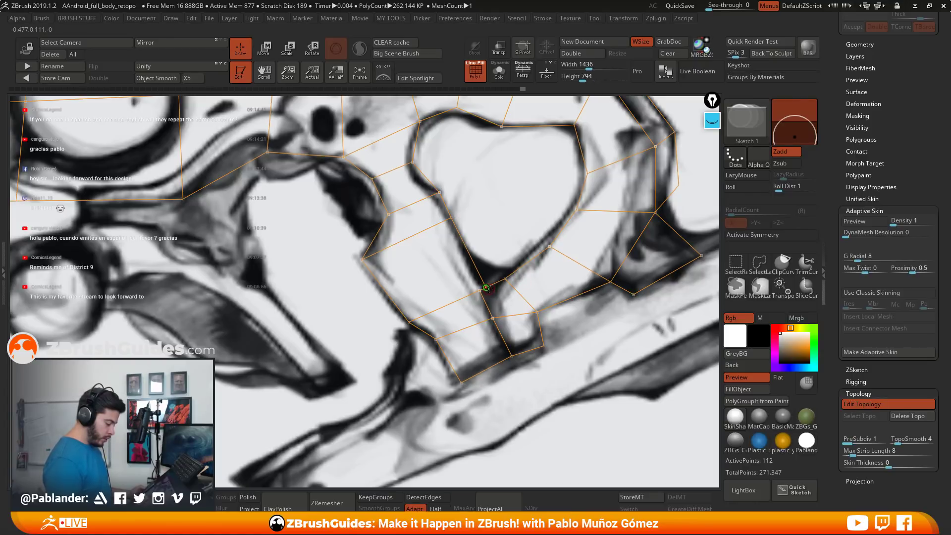
{"action": "left_click", "coordinate": [487, 287], "text": "alt"}
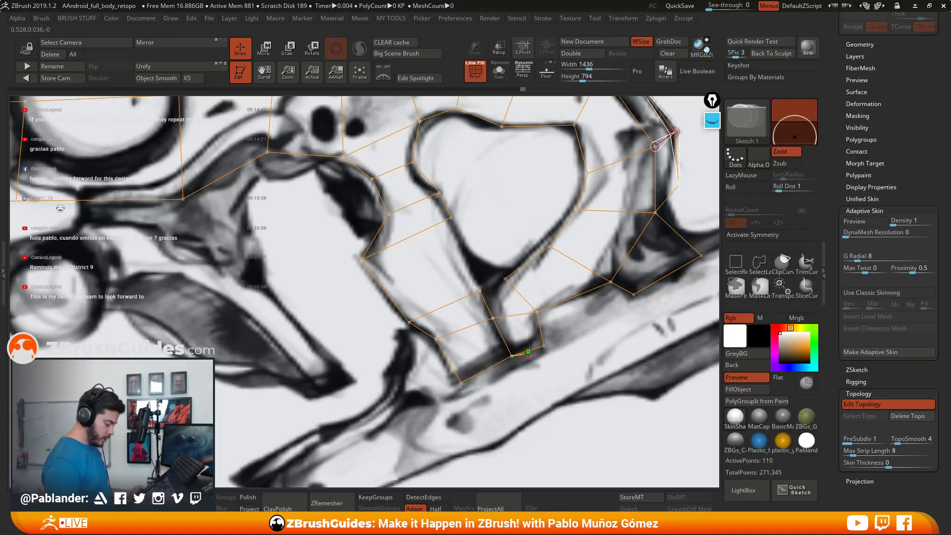
{"action": "left_click", "coordinate": [868, 221]}
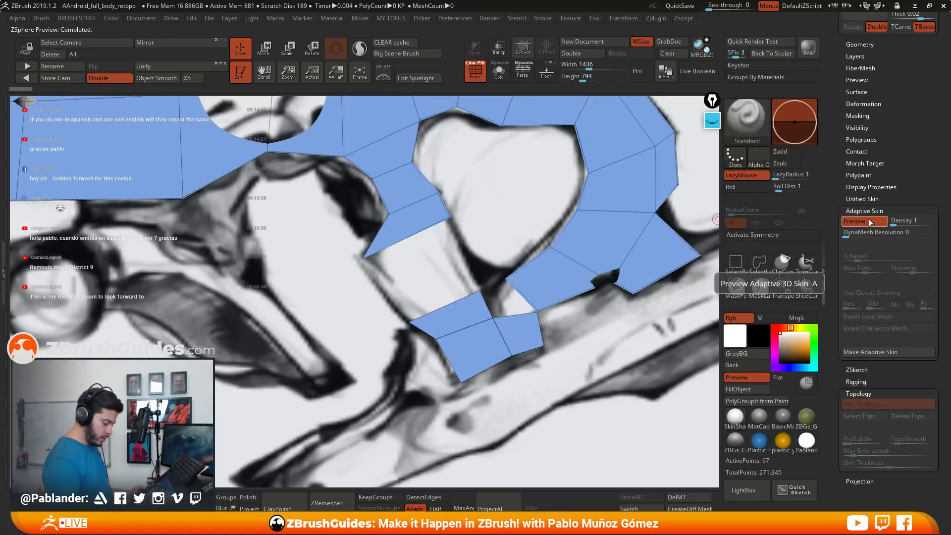
{"action": "left_click", "coordinate": [872, 221]}
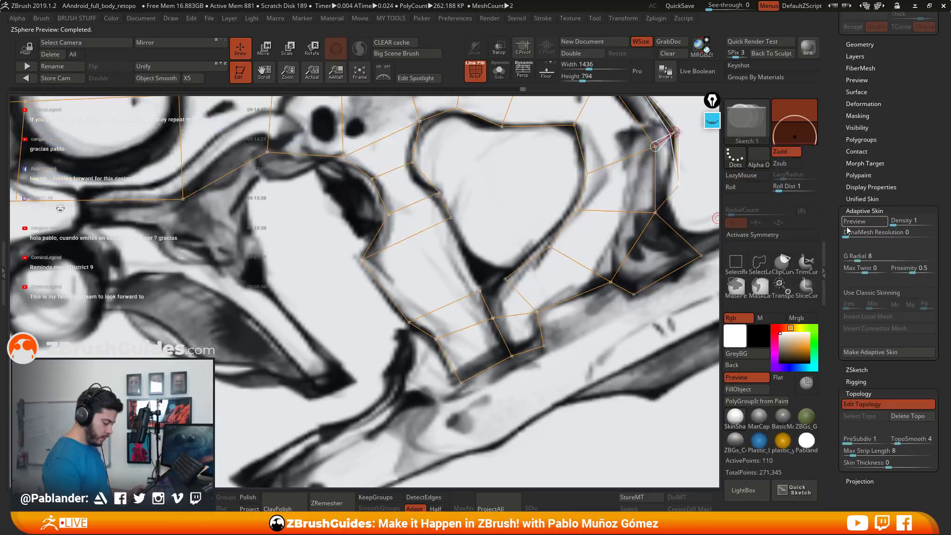
Draw edges at the grip hole's lower corner, linking the remaining vertex to the hole's opposite side and to the vertex above it.
{"action": "left_click", "coordinate": [505, 279]}
{"action": "key", "text": "ctrl"}
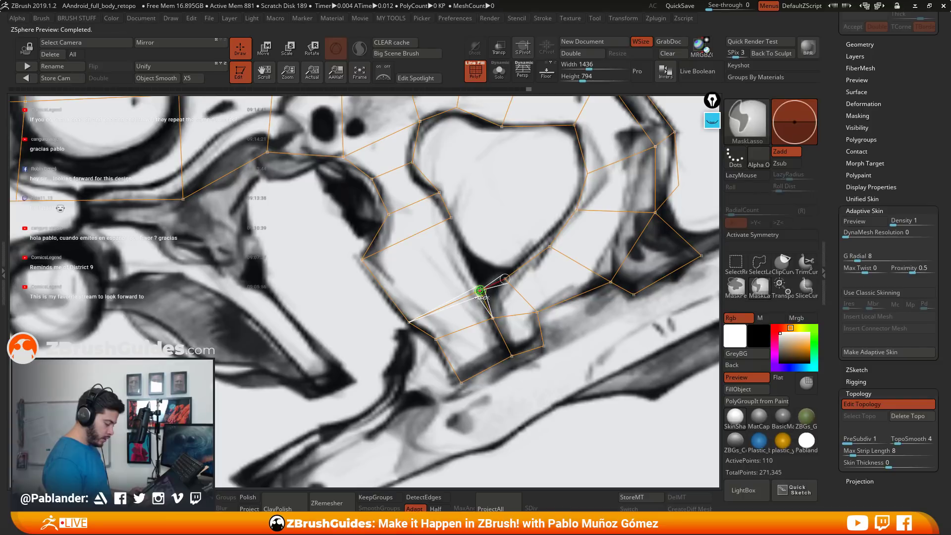
{"action": "left_click", "coordinate": [451, 218]}
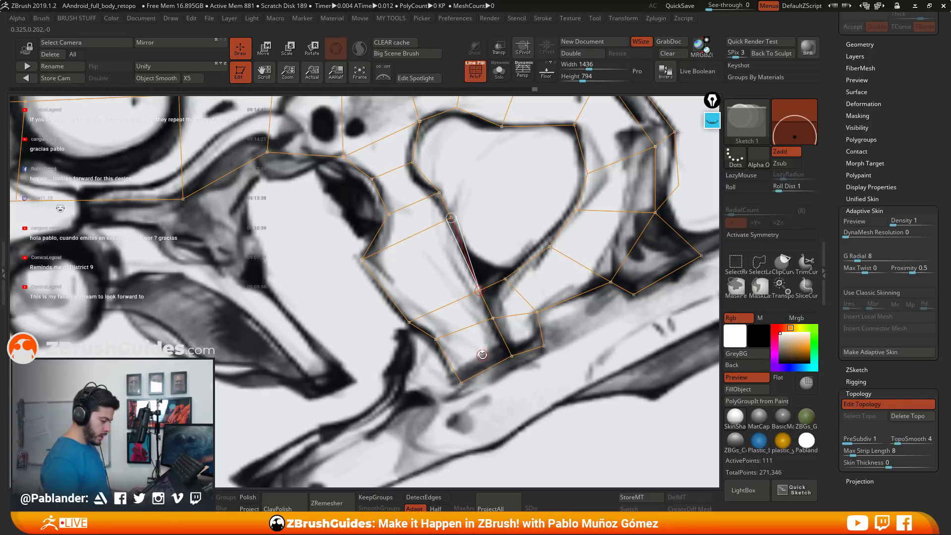
Move the vertices along the grip frame's rear outer edge to follow the sketch.
{"action": "right_click_drag", "start_coordinate": [580, 300], "coordinate": [518, 317], "text": "alt"}
{"action": "left_click_drag", "start_coordinate": [517, 317], "coordinate": [280, 54], "text": "alt"}
{"action": "key", "text": "w"}
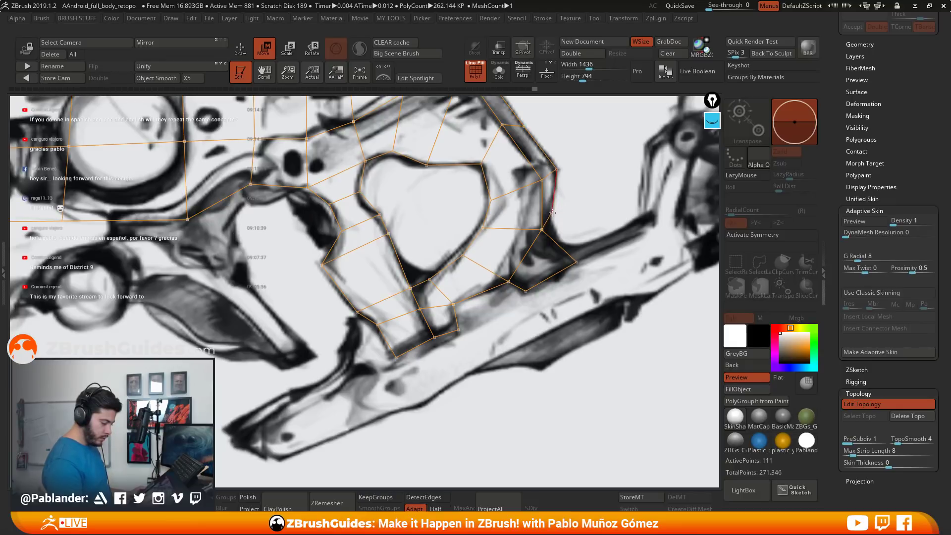
{"action": "left_click_drag", "start_coordinate": [553, 213], "coordinate": [543, 229]}
{"action": "left_click_drag", "start_coordinate": [577, 262], "coordinate": [576, 263]}
Draw an edge along the grip frame's underside, joining the front leg's lower corner to the rear leg's lower corner.
{"action": "left_click", "coordinate": [454, 305]}
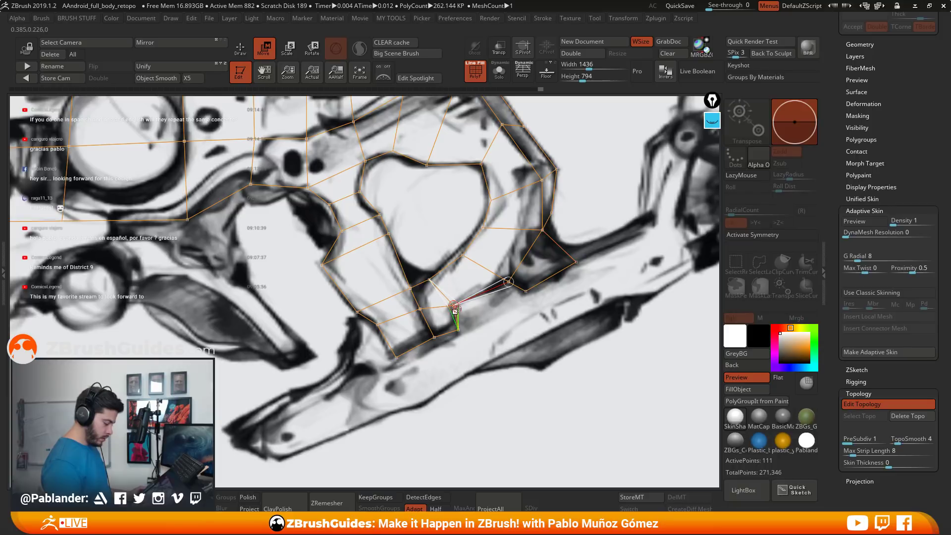
{"action": "key", "text": "q"}
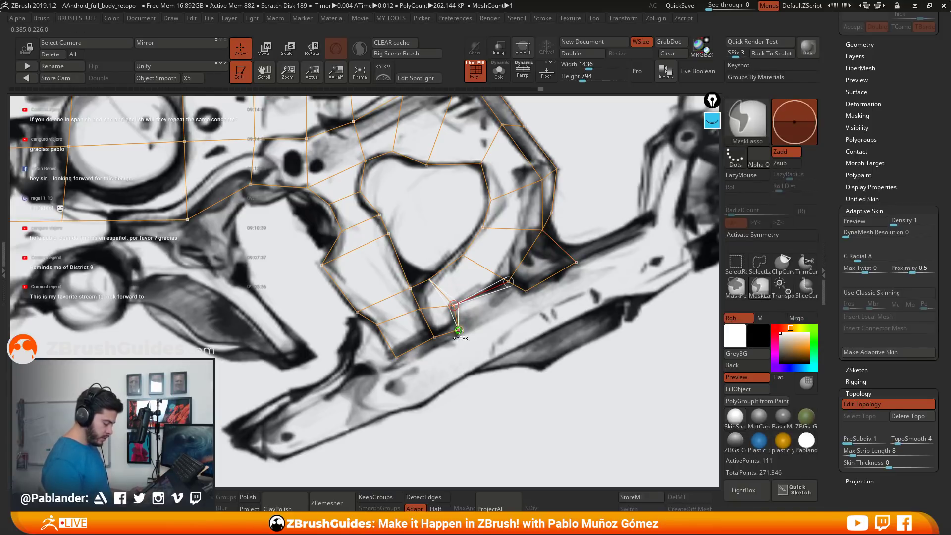
{"action": "left_click", "coordinate": [526, 292]}
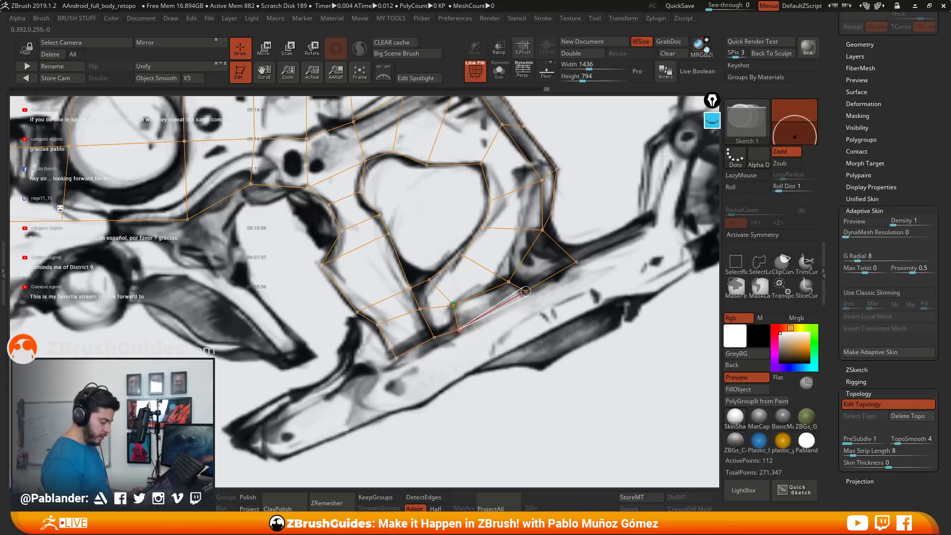
{"action": "key", "text": "w"}
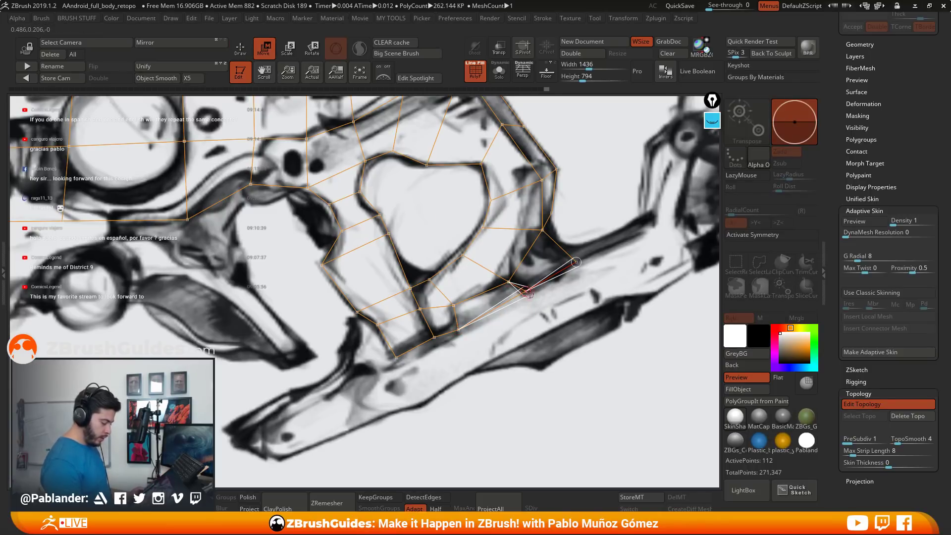
{"action": "right_click_drag", "start_coordinate": [556, 312], "coordinate": [609, 275], "text": "alt"}
{"action": "right_click_drag", "start_coordinate": [500, 331], "coordinate": [533, 311], "text": "alt"}
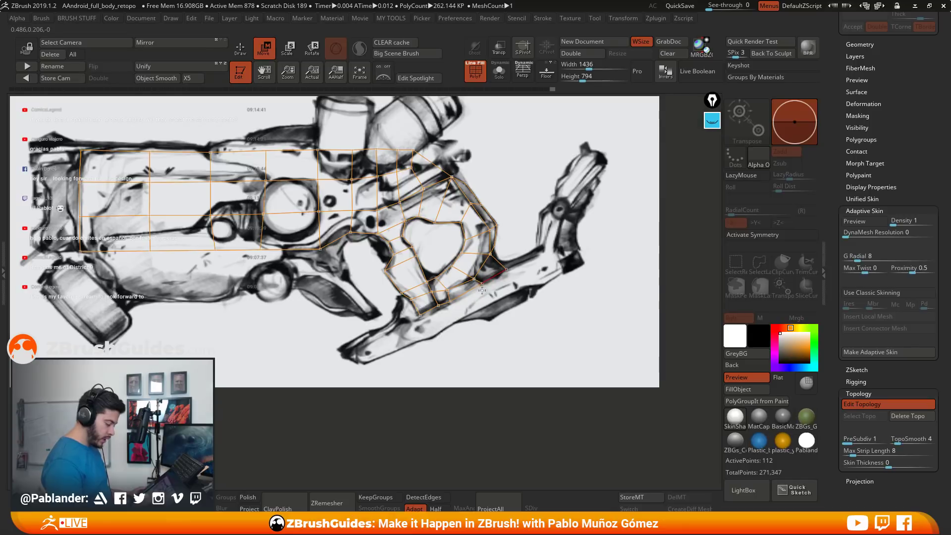
Adjust the vertices around the grip frame's lower rear corner and underside to follow the sketch.
{"action": "left_click", "coordinate": [505, 270]}
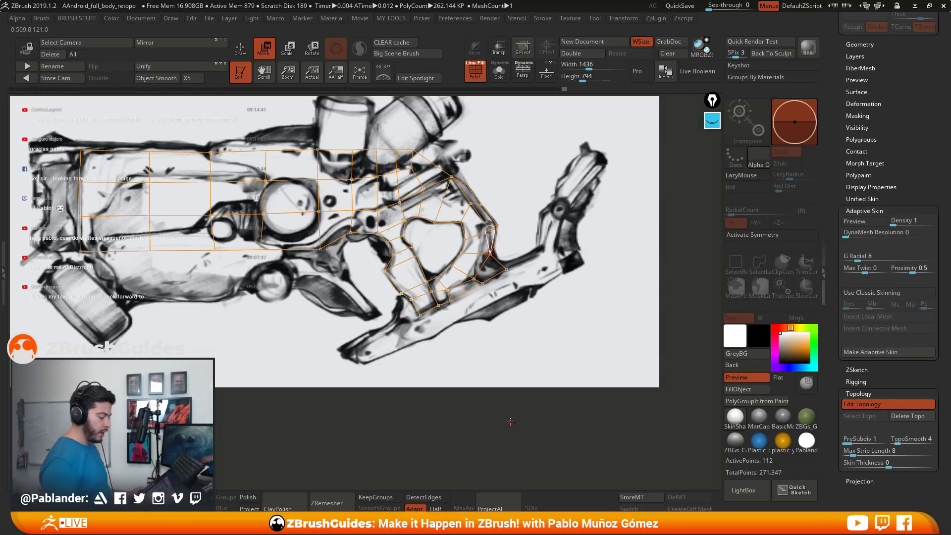
{"action": "mouse_move", "coordinate": [542, 258]}
{"action": "right_mouse_down", "text": "alt"}
{"action": "mouse_move", "coordinate": [505, 276]}
{"action": "mouse_move", "coordinate": [536, 251]}
{"action": "right_mouse_up", "text": "alt"}
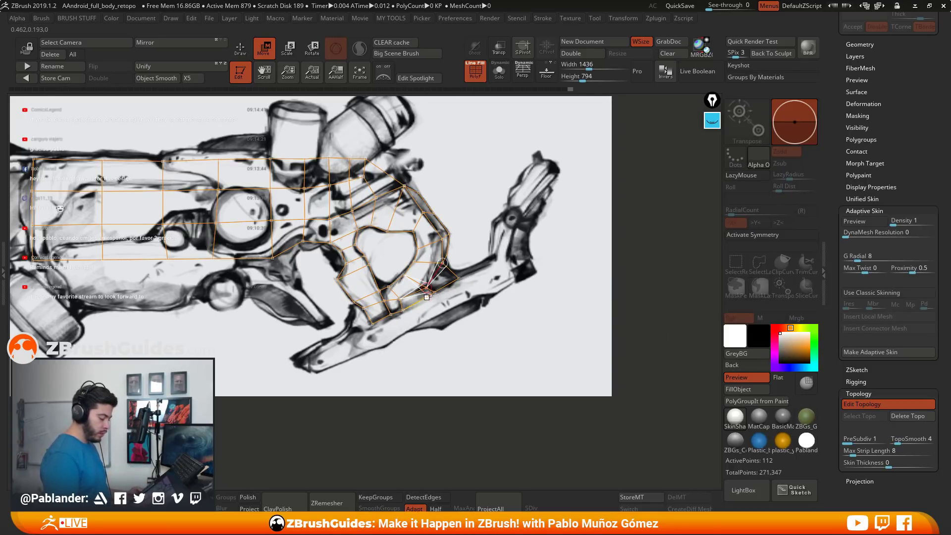
{"action": "left_click_drag", "start_coordinate": [426, 284], "coordinate": [399, 299]}
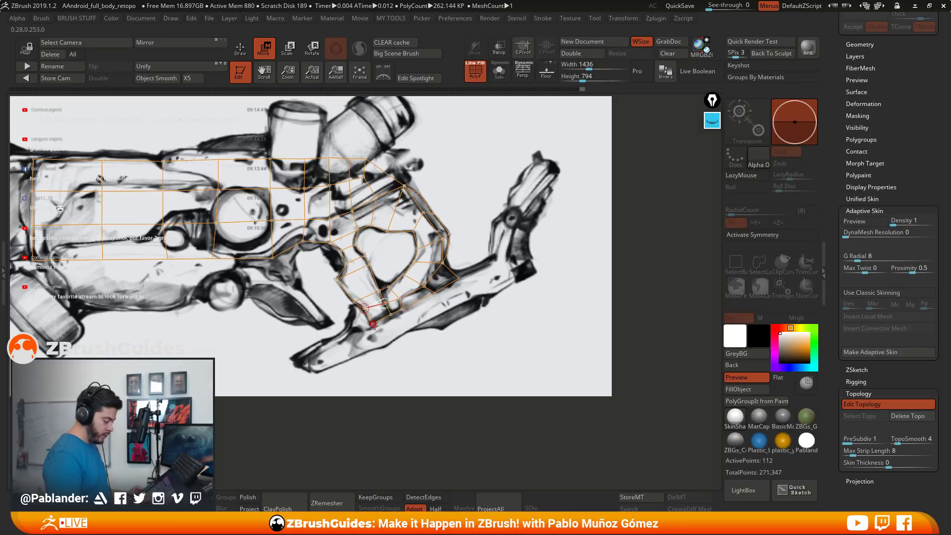
{"action": "left_click", "coordinate": [424, 286]}
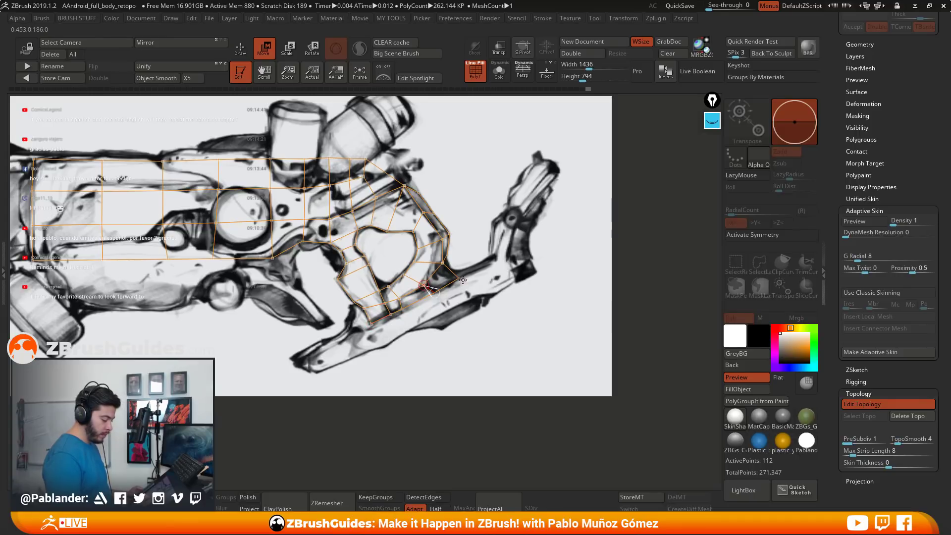
{"action": "left_click", "coordinate": [459, 280]}
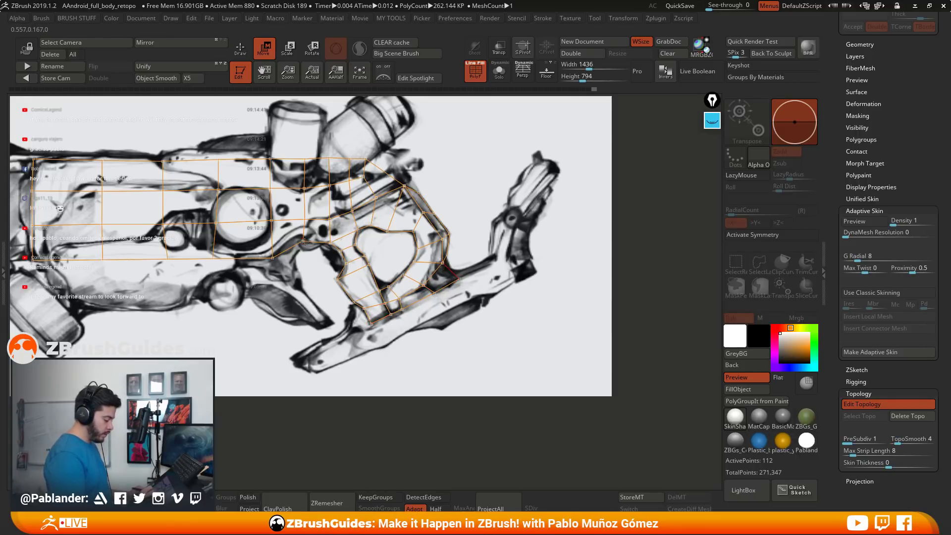
Nudge the vertices along the body's underside and its upper inner grid row to even out the edge lines.
{"action": "left_click", "coordinate": [273, 258]}
{"action": "left_click", "coordinate": [216, 259]}
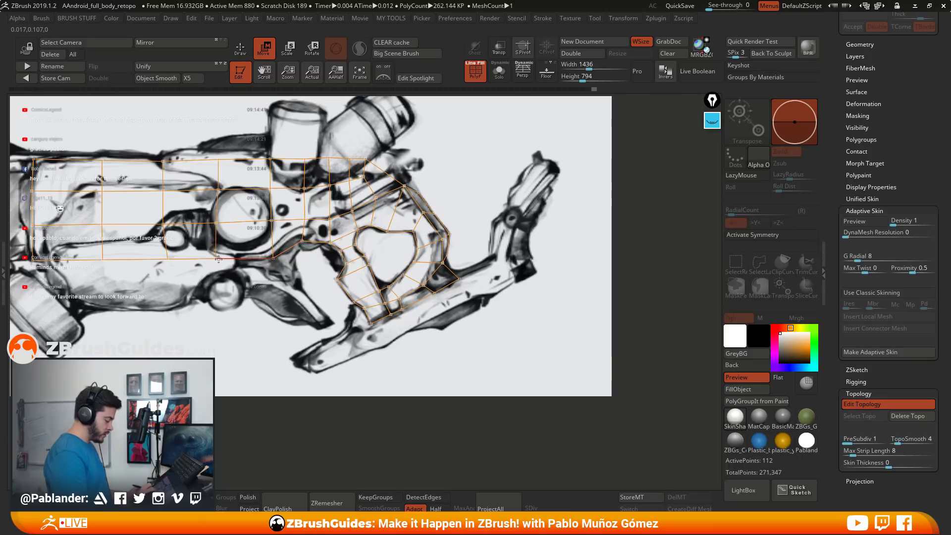
{"action": "left_click", "coordinate": [168, 258]}
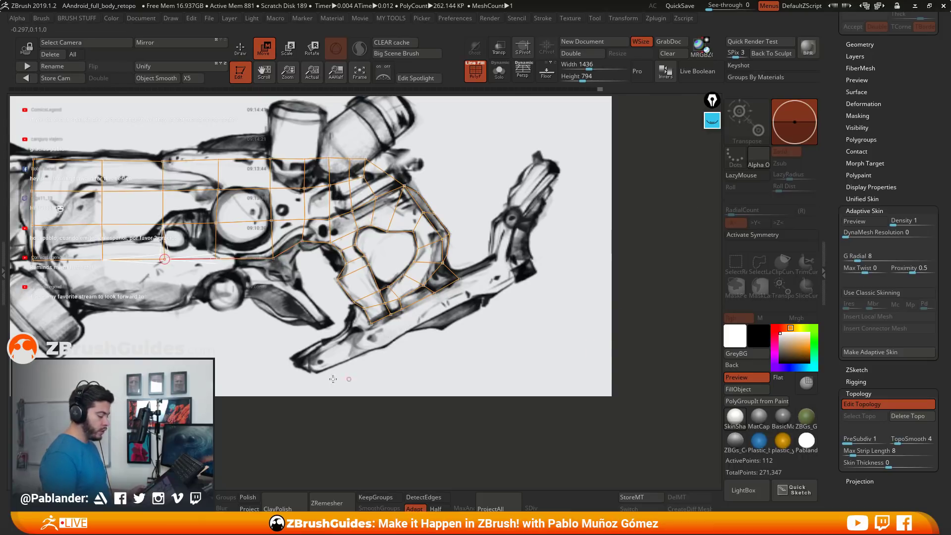
{"action": "left_click_drag", "start_coordinate": [587, 277], "coordinate": [607, 282], "text": "alt"}
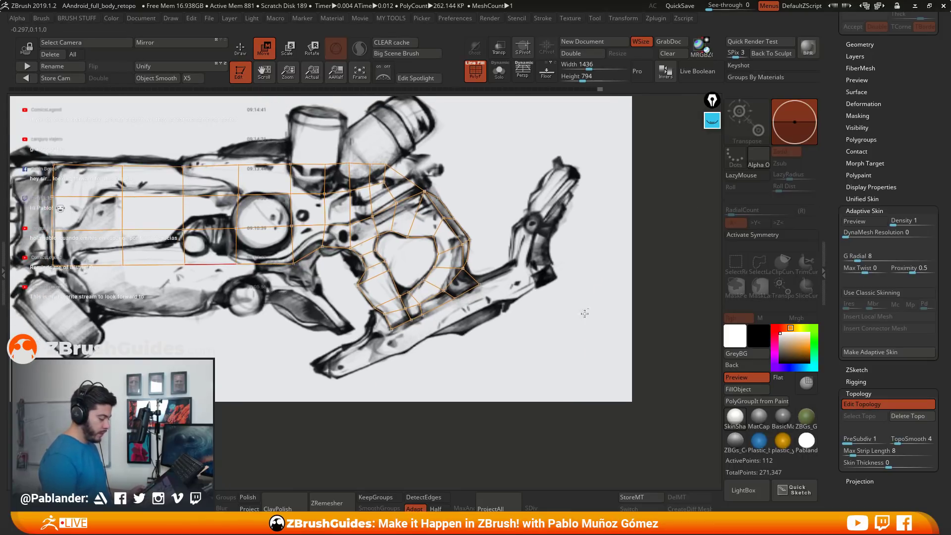
{"action": "left_click", "coordinate": [368, 189]}
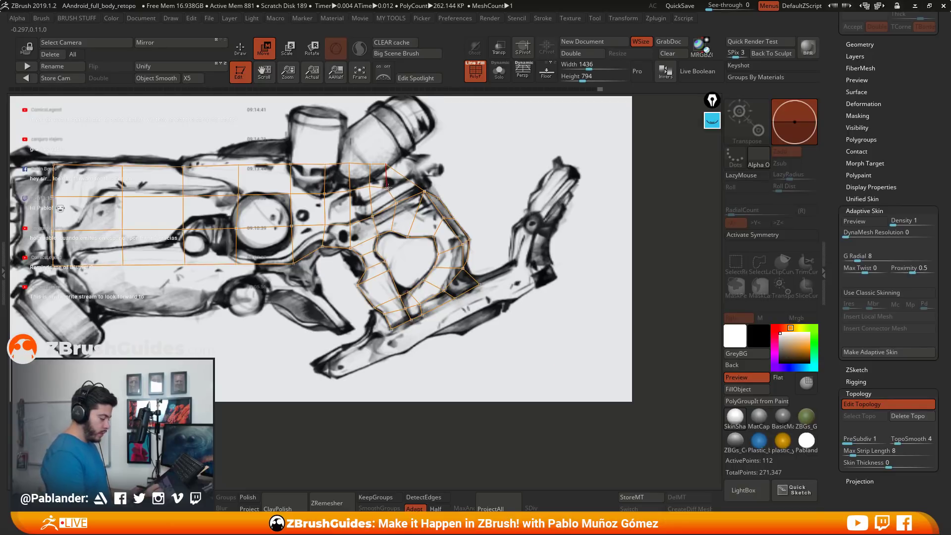
{"action": "left_click", "coordinate": [350, 190]}
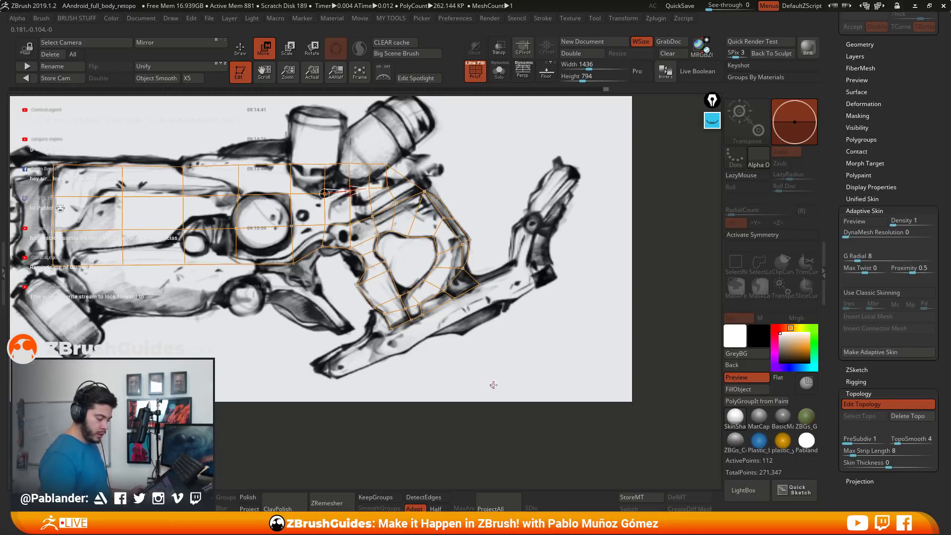
Isolate the topology from the sketch plane and preview its adaptive skin in Draw mode.
{"action": "left_click", "coordinate": [498, 72]}
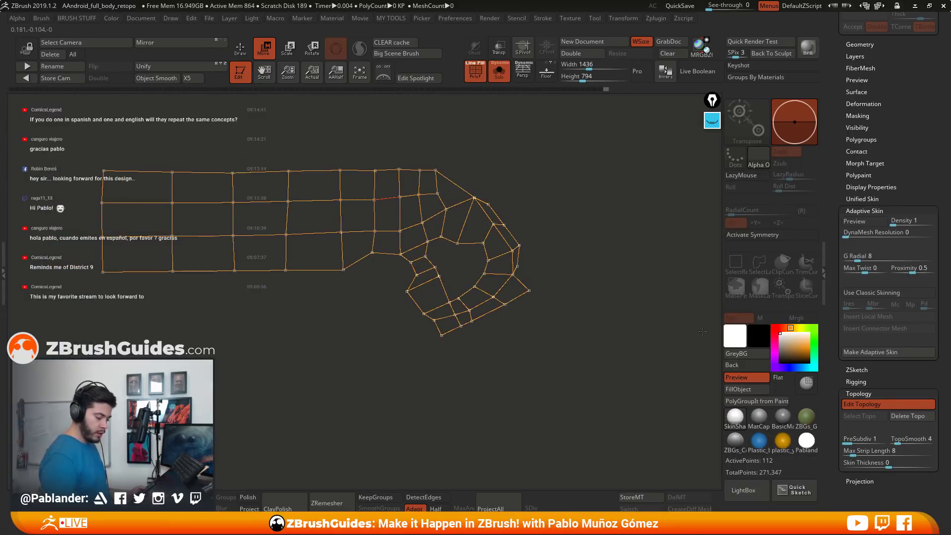
{"action": "left_click", "coordinate": [876, 224]}
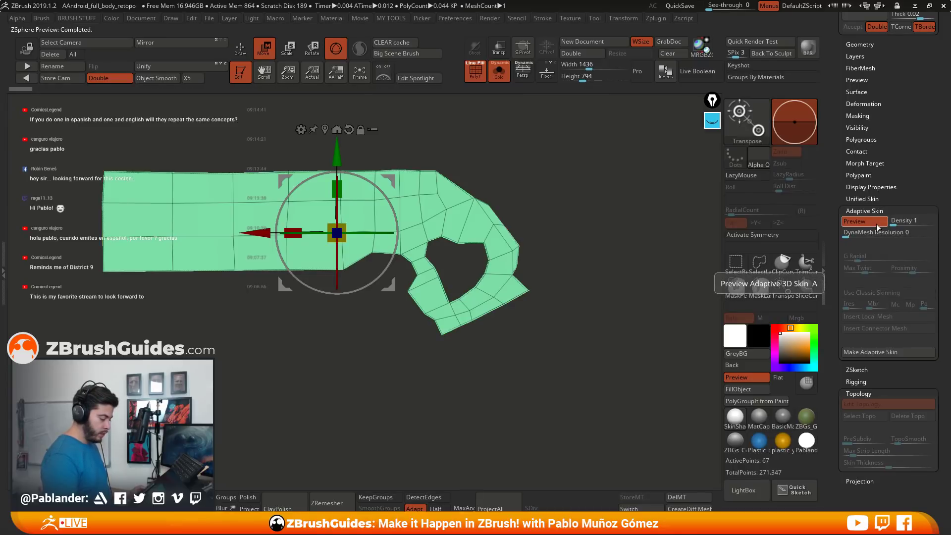
{"action": "left_click", "coordinate": [240, 48]}
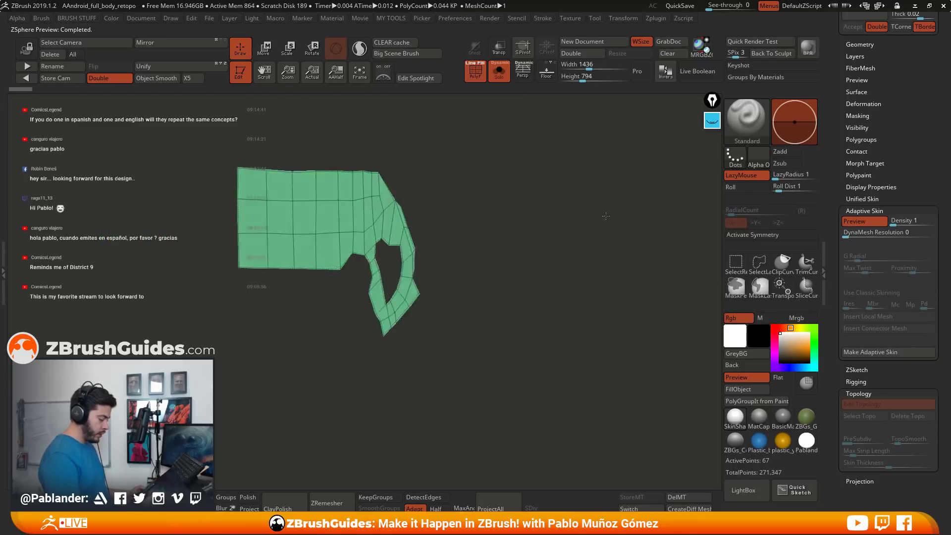
Make an adaptive skin from the topology and switch to the resulting Skin_ZSphere1 mesh.
{"action": "left_click", "coordinate": [896, 353]}
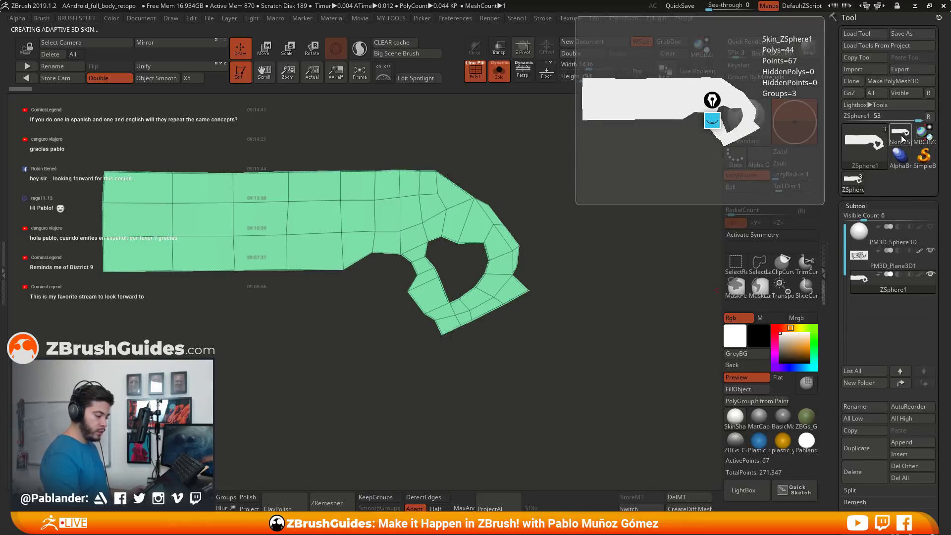
{"action": "left_click", "coordinate": [902, 139]}
{"action": "left_click_drag", "start_coordinate": [600, 270], "coordinate": [477, 170]}
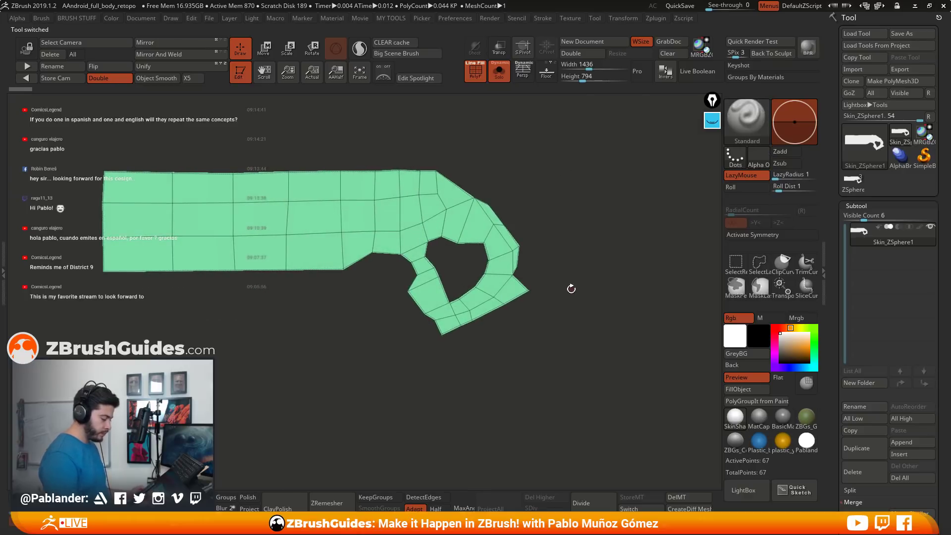
{"action": "left_click_drag", "start_coordinate": [569, 287], "coordinate": [589, 272]}
{"action": "left_click_drag", "start_coordinate": [462, 164], "coordinate": [552, 221]}
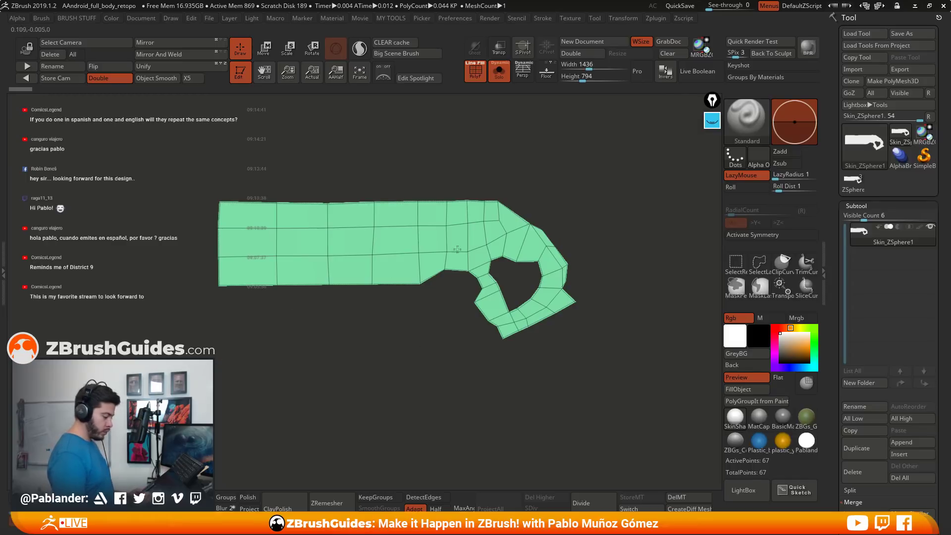
{"action": "left_click", "coordinate": [759, 295]}
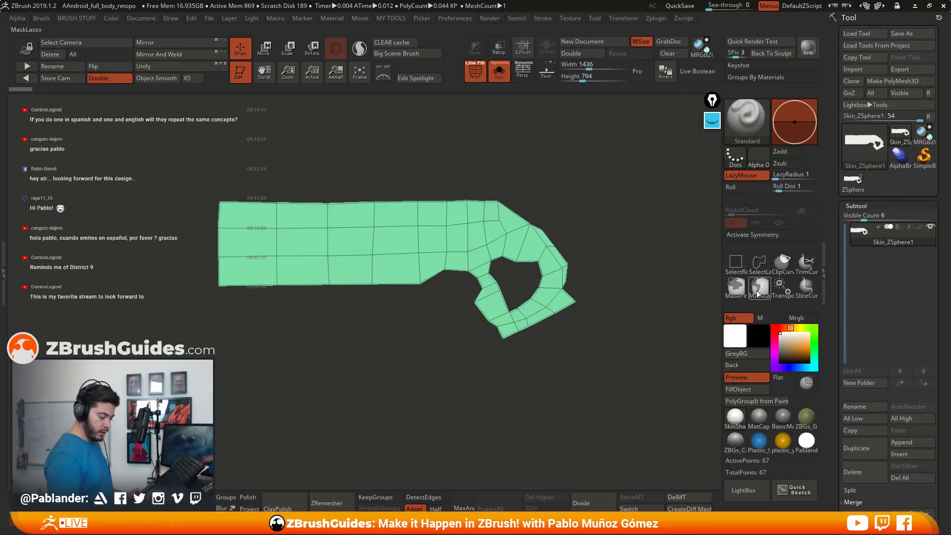
{"action": "left_click_drag", "start_coordinate": [524, 198], "coordinate": [154, 201], "text": "ctrl"}
{"action": "left_click", "coordinate": [507, 426], "text": "ctrl"}
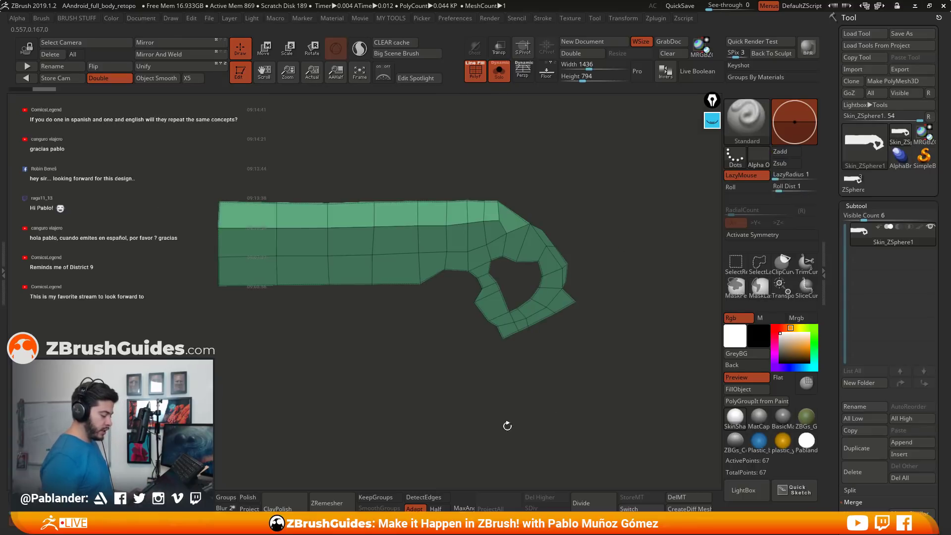
{"action": "key", "text": "w"}
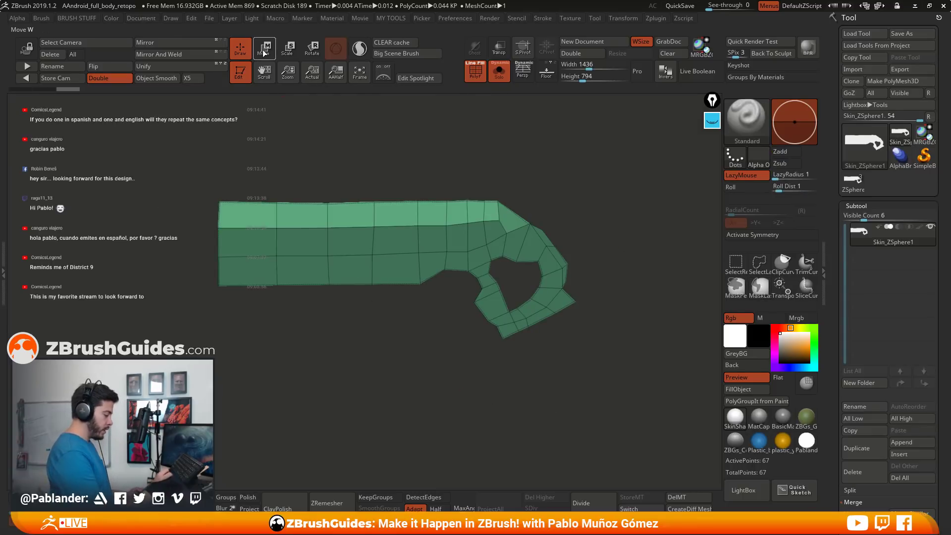
{"action": "left_click", "coordinate": [412, 147]}
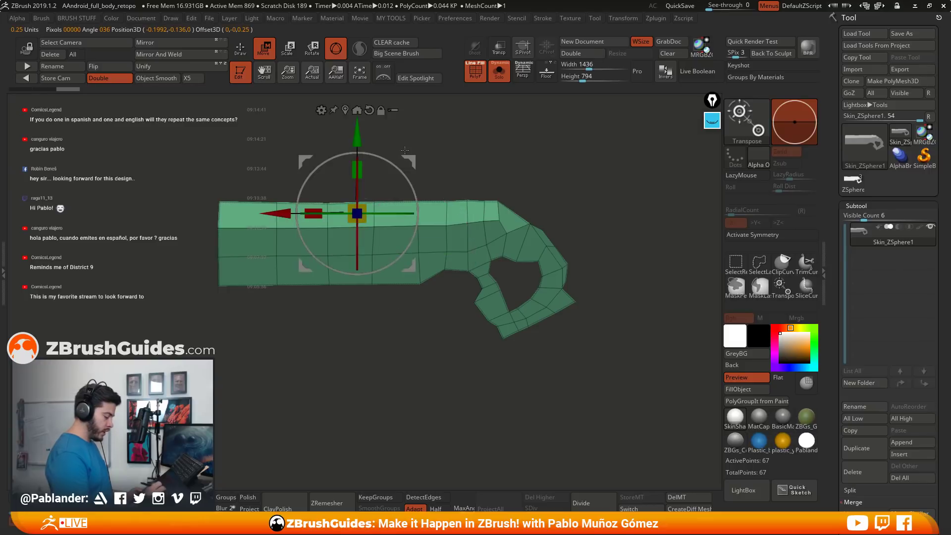
{"action": "left_click_drag", "start_coordinate": [571, 187], "coordinate": [579, 205], "text": "alt"}
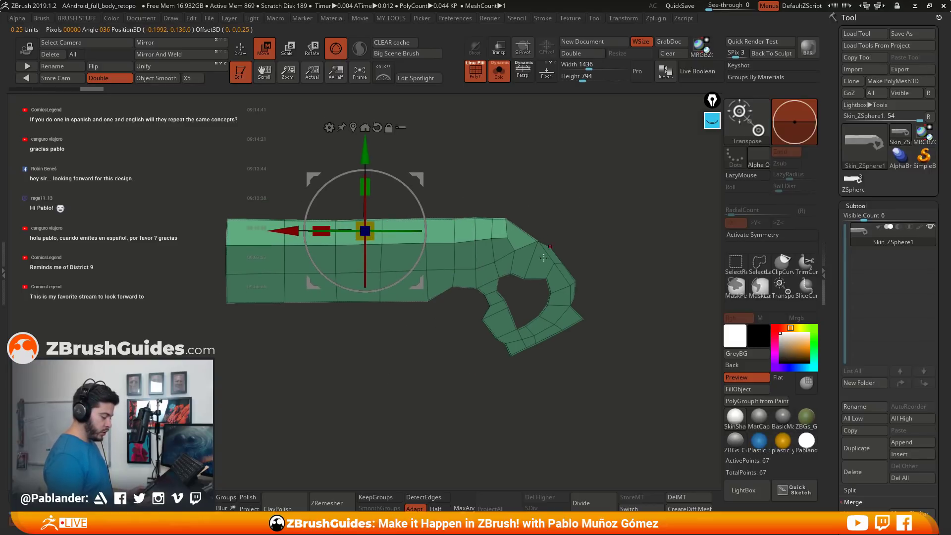
{"action": "left_click", "coordinate": [528, 201], "text": "ctrl"}
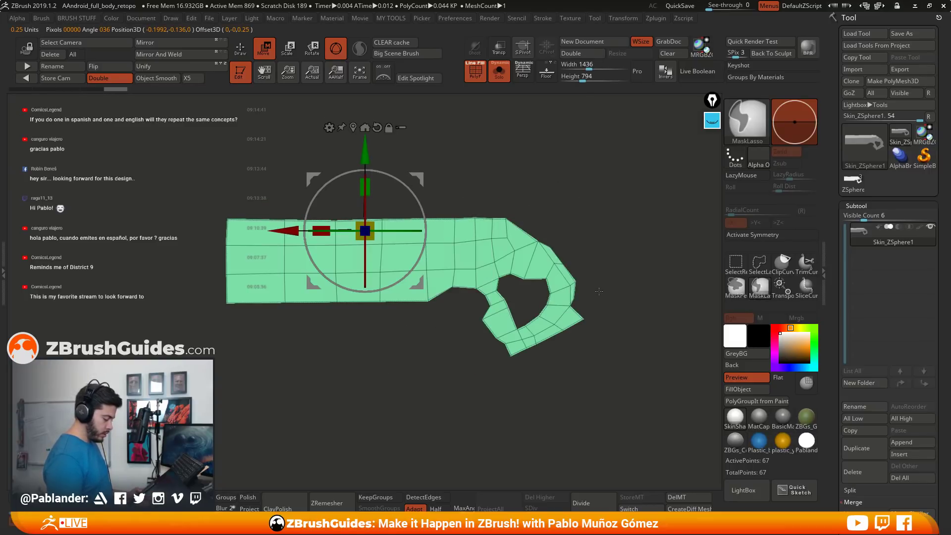
Mask everything except the body's upper edge, centre the gizmo on it, flatten the edge by scaling along Y, and clear the mask.
{"action": "mouse_move", "coordinate": [510, 210]}
{"action": "left_mouse_down", "text": "ctrl"}
{"action": "mouse_move", "coordinate": [485, 221]}
{"action": "mouse_move", "coordinate": [166, 222]}
{"action": "mouse_move", "coordinate": [506, 147]}
{"action": "left_mouse_up", "text": "ctrl"}
{"action": "left_click", "coordinate": [595, 206], "text": "ctrl"}
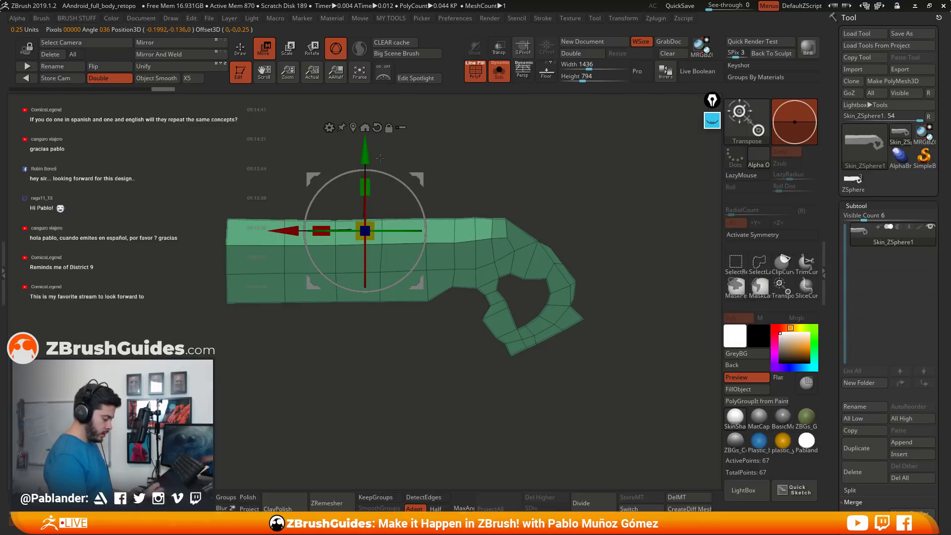
{"action": "left_click", "coordinate": [354, 127]}
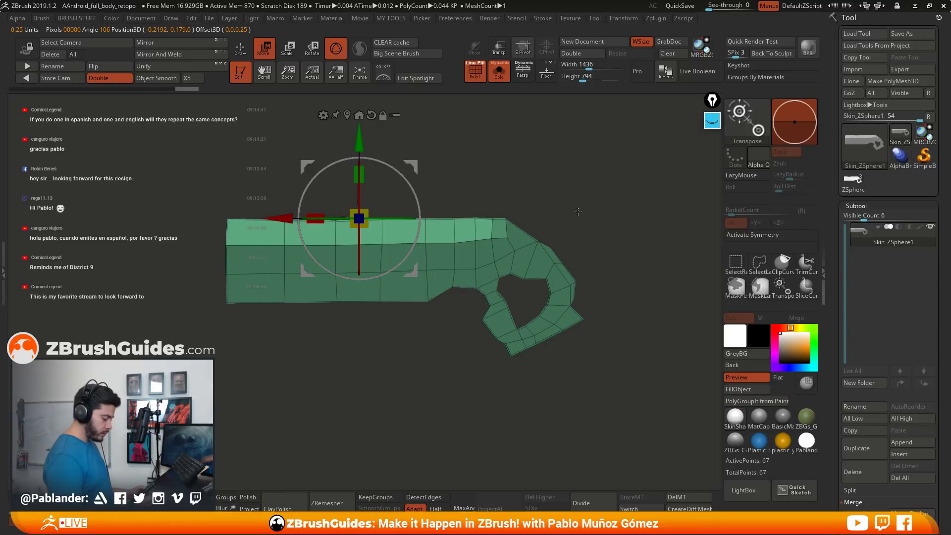
{"action": "left_click_drag", "start_coordinate": [578, 212], "coordinate": [589, 223], "text": "alt"}
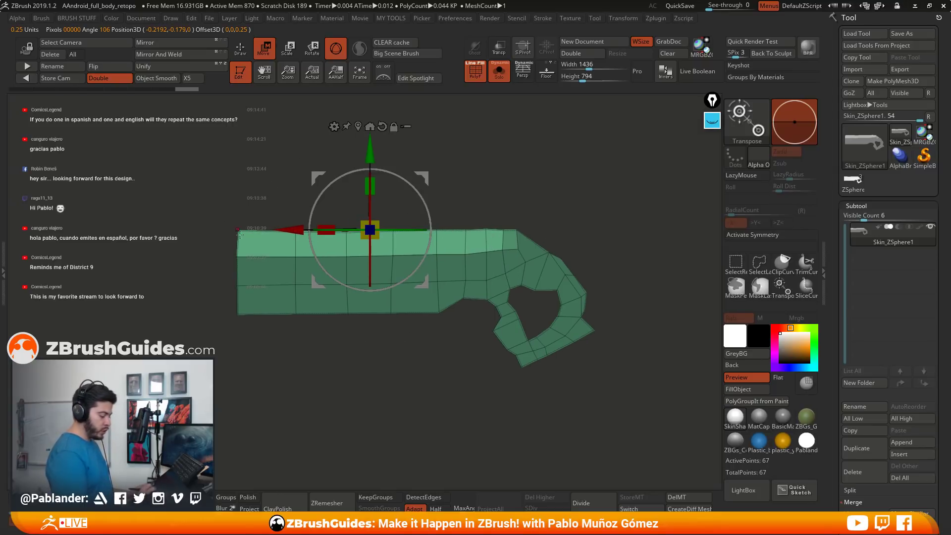
{"action": "left_click_drag", "start_coordinate": [424, 168], "coordinate": [592, 163], "text": "alt"}
{"action": "left_click_drag", "start_coordinate": [480, 245], "coordinate": [438, 249], "text": "alt"}
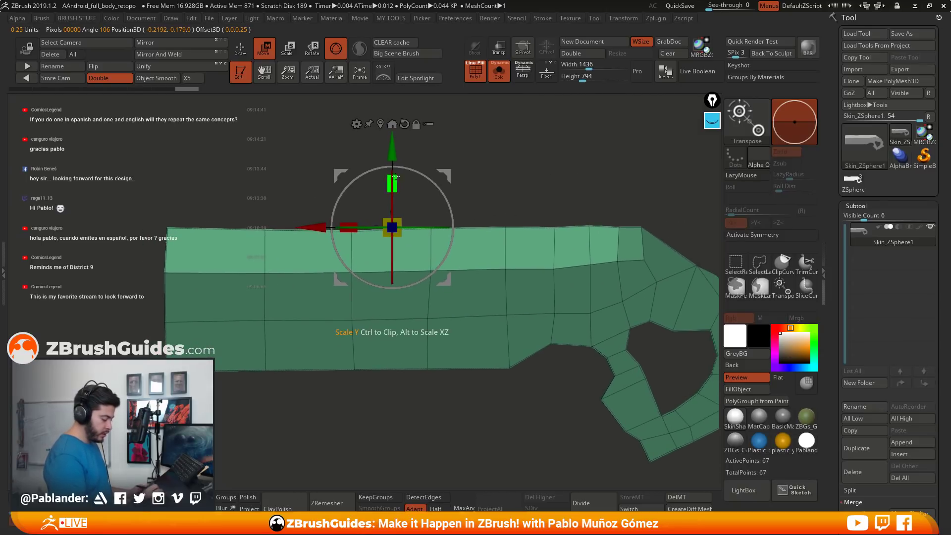
{"action": "left_click_drag", "start_coordinate": [395, 178], "coordinate": [403, 309]}
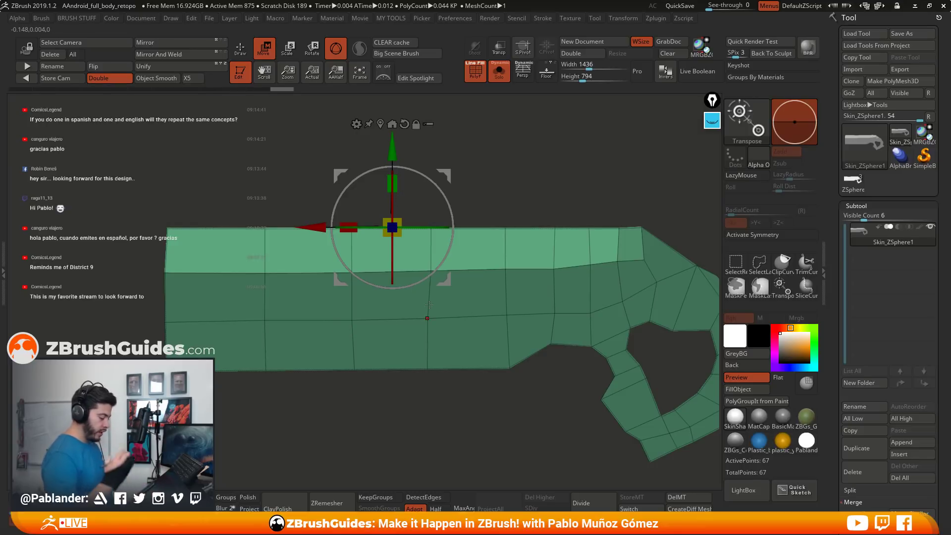
{"action": "key", "text": "q"}
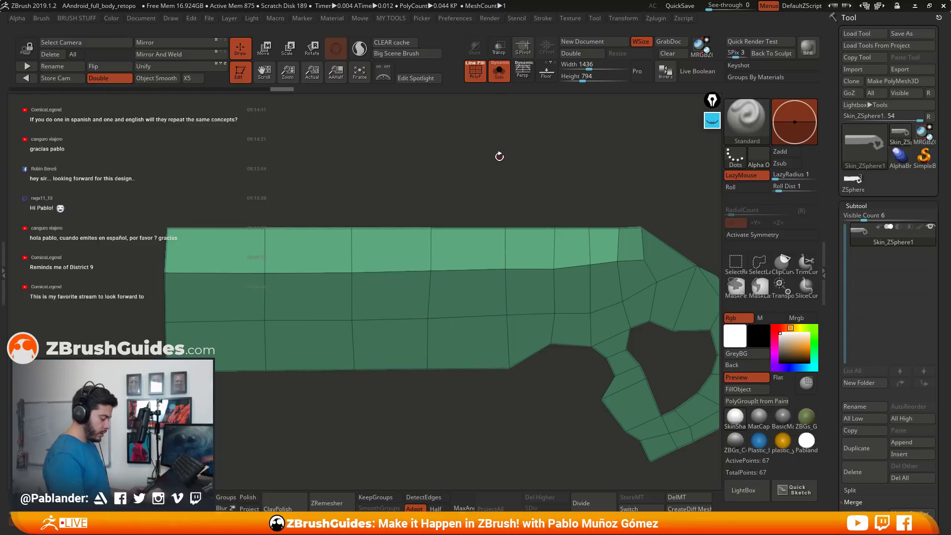
{"action": "left_click_drag", "start_coordinate": [515, 163], "coordinate": [529, 176], "text": "ctrl"}
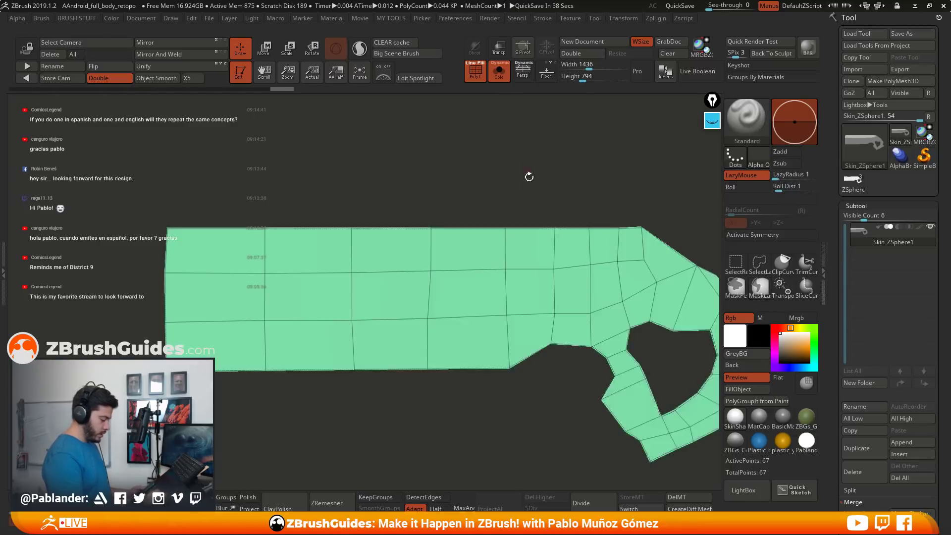
Isolate the body's front edge with an inverted lasso mask, straighten it into a vertical line, and clear the mask.
{"action": "right_click_drag", "start_coordinate": [521, 238], "coordinate": [516, 293], "text": "alt"}
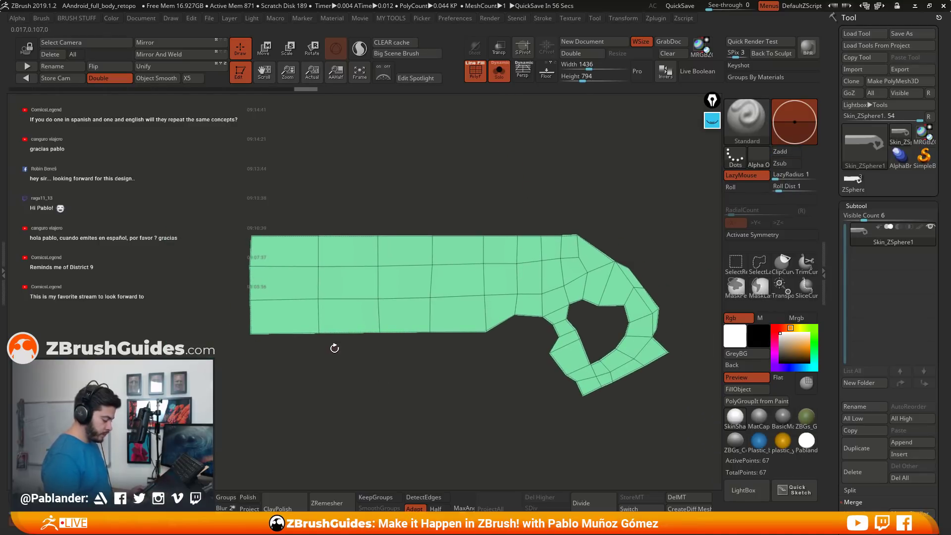
{"action": "left_click_drag", "start_coordinate": [333, 346], "coordinate": [380, 303], "text": "alt"}
{"action": "mouse_move", "coordinate": [347, 179]}
{"action": "left_mouse_down", "text": "ctrl"}
{"action": "mouse_move", "coordinate": [307, 382]}
{"action": "mouse_move", "coordinate": [347, 173]}
{"action": "left_mouse_up", "text": "ctrl"}
{"action": "left_click", "coordinate": [420, 398], "text": "ctrl"}
{"action": "left_click", "coordinate": [263, 48]}
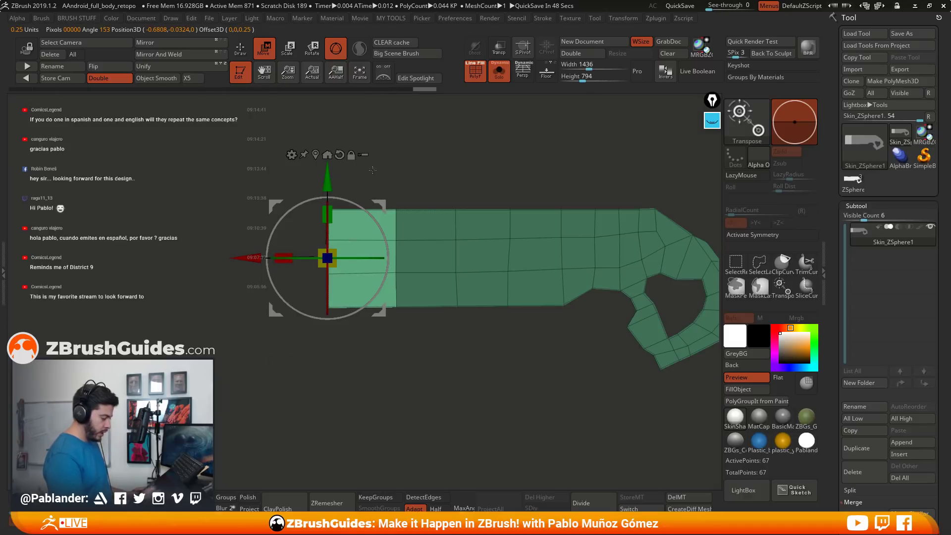
{"action": "key", "text": "q"}
{"action": "left_click_drag", "start_coordinate": [441, 357], "coordinate": [516, 342], "text": "ctrl"}
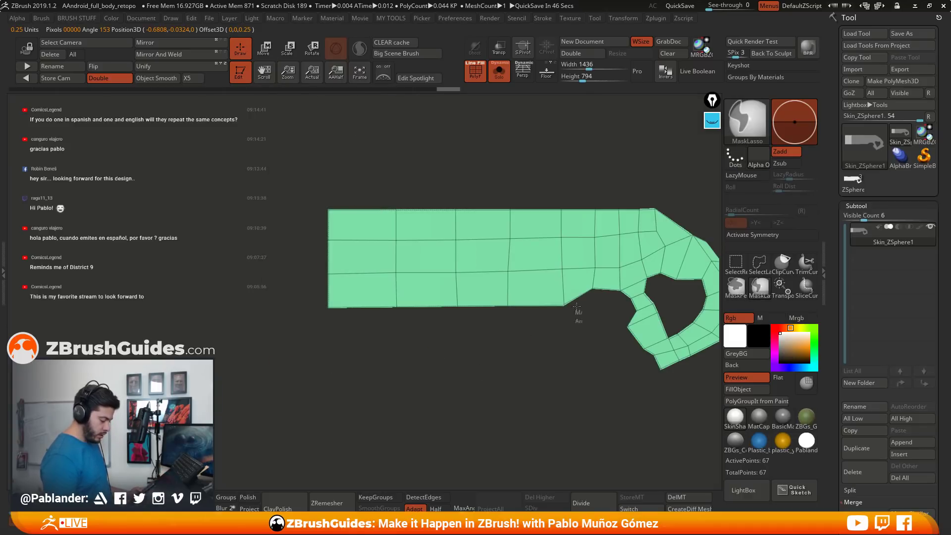
Isolate the body's lower edge with an inverted lasso mask, centre the gizmo on it, flatten the edge along Y, and clear the mask.
{"action": "mouse_move", "coordinate": [578, 316]}
{"action": "left_mouse_down", "text": "ctrl"}
{"action": "mouse_move", "coordinate": [285, 323]}
{"action": "mouse_move", "coordinate": [376, 369]}
{"action": "left_mouse_up", "text": "ctrl"}
{"action": "left_click", "coordinate": [484, 392], "text": "ctrl"}
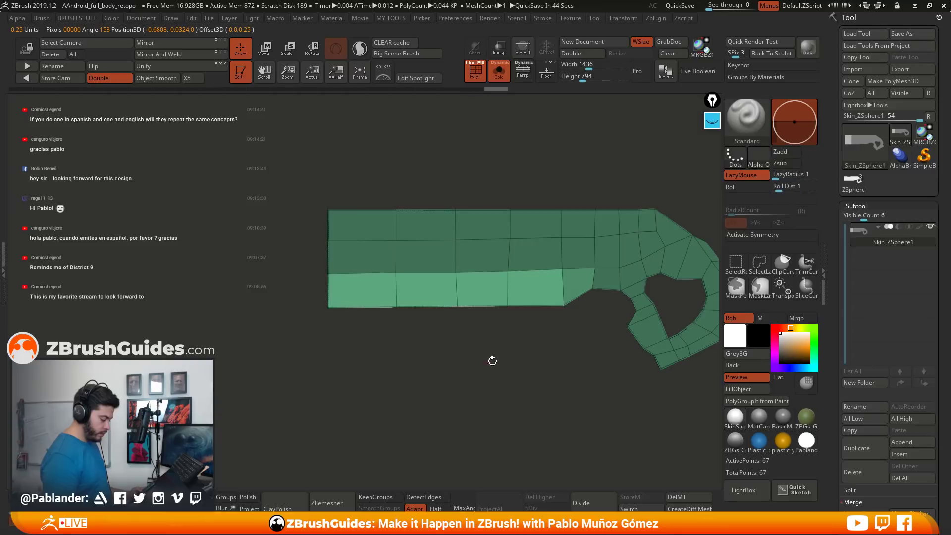
{"action": "left_click_drag", "start_coordinate": [568, 316], "coordinate": [549, 322], "text": "ctrl"}
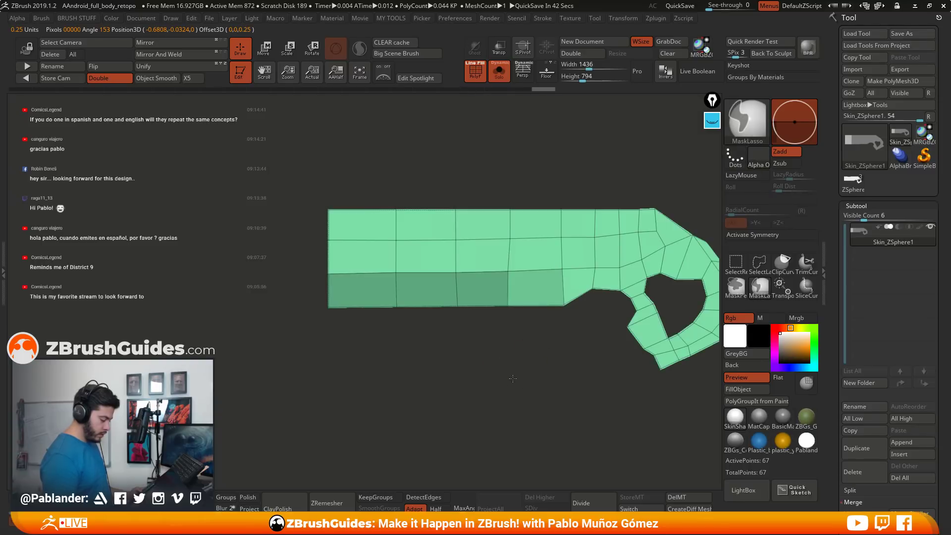
{"action": "key", "text": "w"}
{"action": "left_click", "coordinate": [316, 155]}
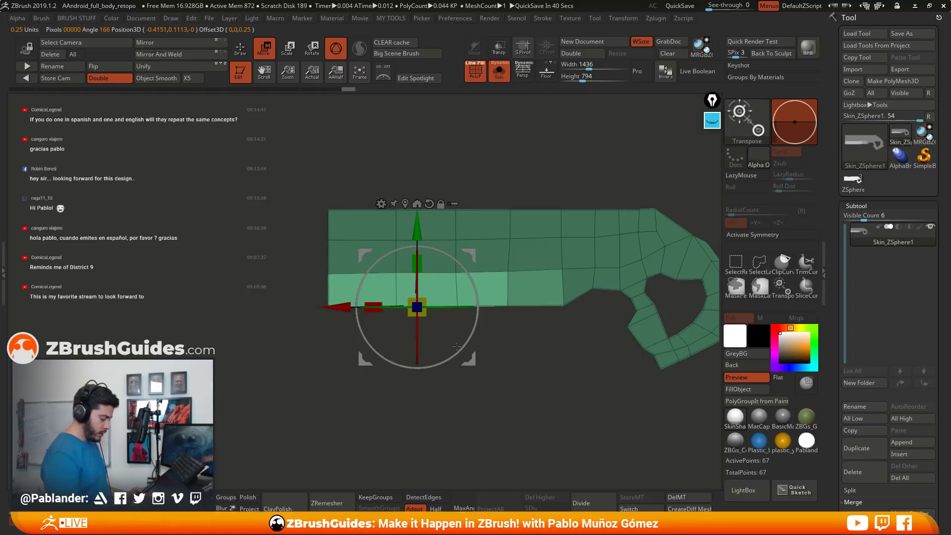
{"action": "left_click_drag", "start_coordinate": [417, 263], "coordinate": [418, 306]}
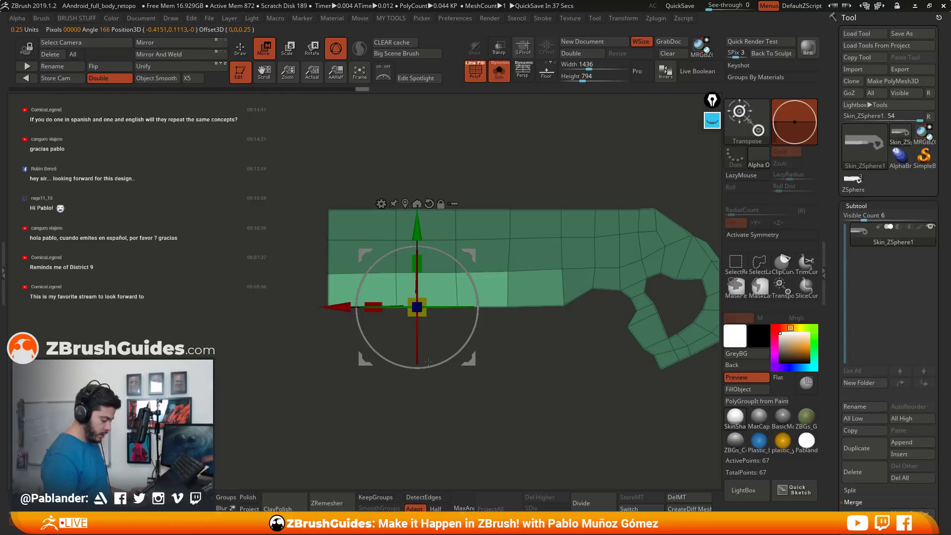
{"action": "key", "text": "q"}
{"action": "left_click_drag", "start_coordinate": [509, 376], "coordinate": [458, 347], "text": "alt"}
Mask everything except the grip's slanted bottom edge, then centre the gizmo on that edge and rotate it to match the slope.
{"action": "left_click_drag", "start_coordinate": [648, 328], "coordinate": [564, 307], "text": "alt"}
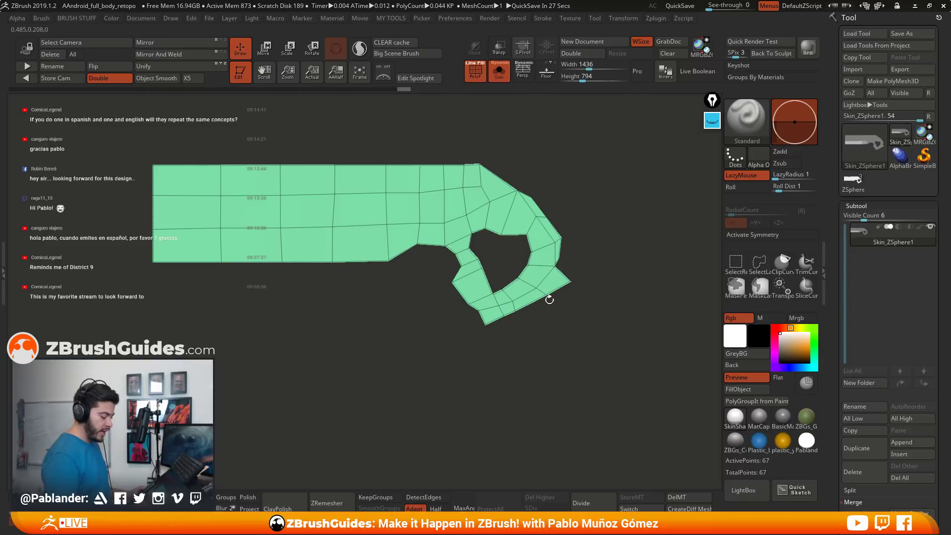
{"action": "mouse_move", "coordinate": [576, 274]}
{"action": "left_mouse_down", "text": "ctrl"}
{"action": "mouse_move", "coordinate": [495, 367]}
{"action": "mouse_move", "coordinate": [614, 306]}
{"action": "left_mouse_up", "text": "ctrl"}
{"action": "left_click", "coordinate": [597, 305], "text": "ctrl"}
{"action": "key", "text": "w"}
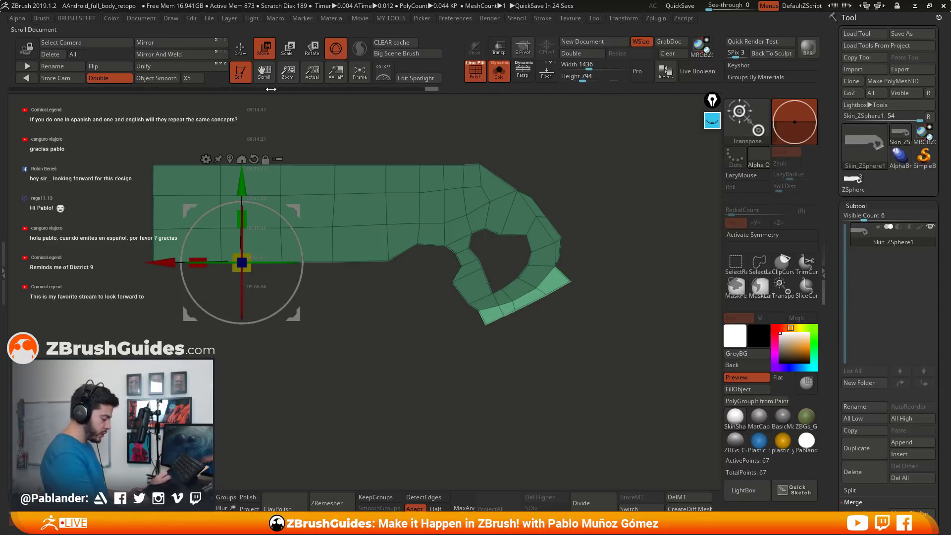
{"action": "left_click_drag", "start_coordinate": [637, 309], "coordinate": [598, 379], "text": "alt"}
{"action": "left_click_drag", "start_coordinate": [541, 285], "coordinate": [548, 316], "text": "alt"}
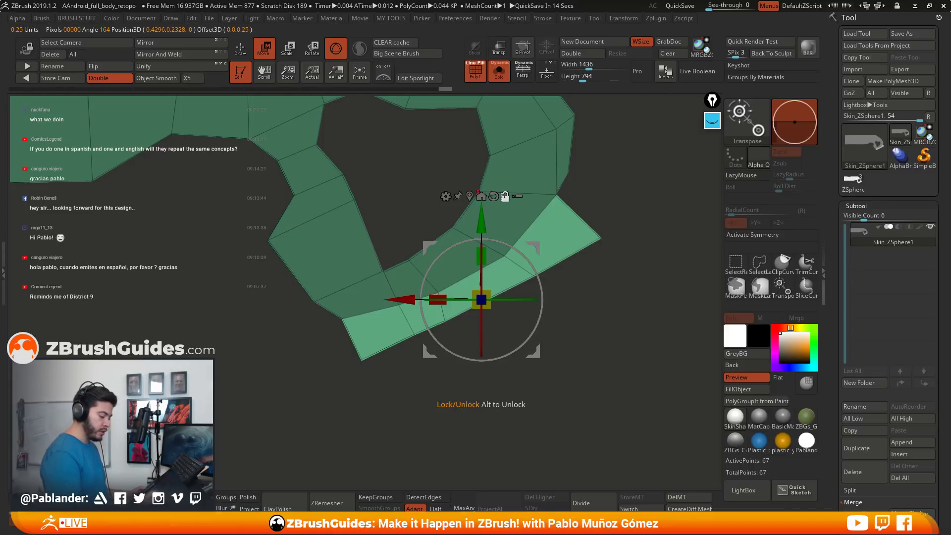
{"action": "left_click_drag", "start_coordinate": [531, 340], "coordinate": [539, 312]}
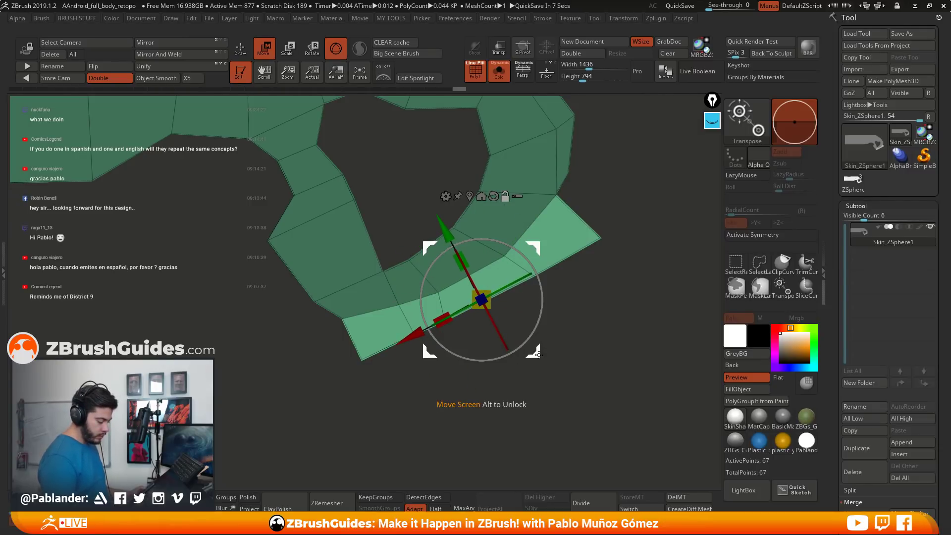
{"action": "left_click_drag", "start_coordinate": [539, 354], "coordinate": [541, 357], "text": "alt"}
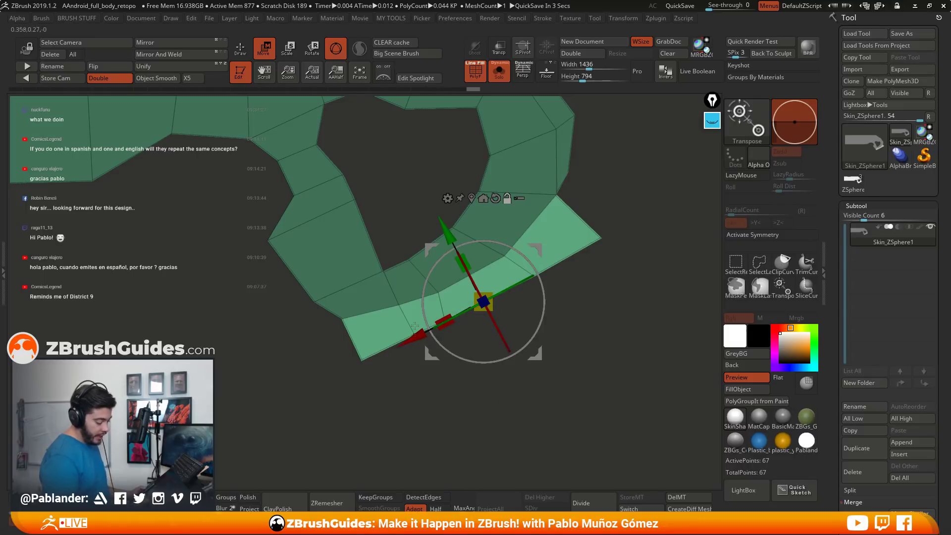
{"action": "left_click_drag", "start_coordinate": [545, 288], "coordinate": [546, 288]}
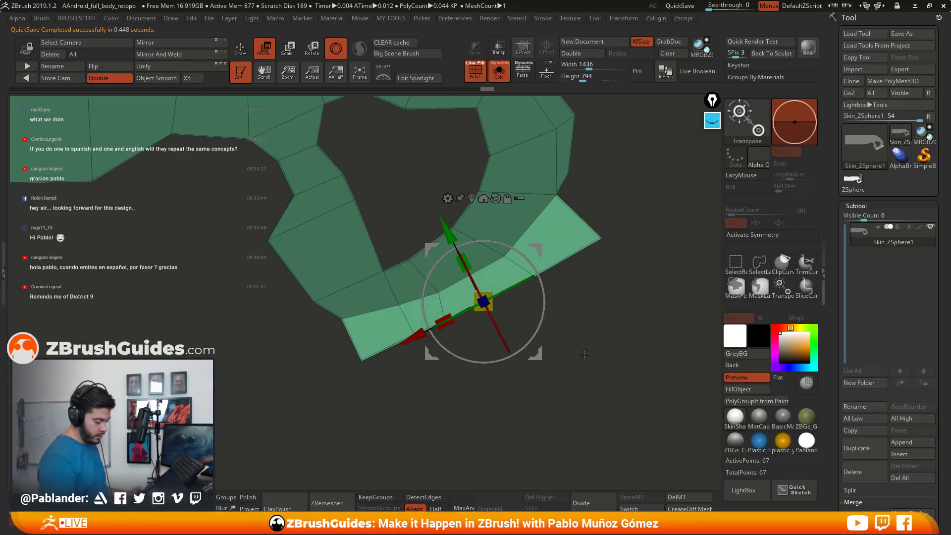
Flatten the grip's bottom edge by scaling along the gizmo's tilted Y axis, and clear the mask.
{"action": "left_click_drag", "start_coordinate": [463, 263], "coordinate": [501, 317]}
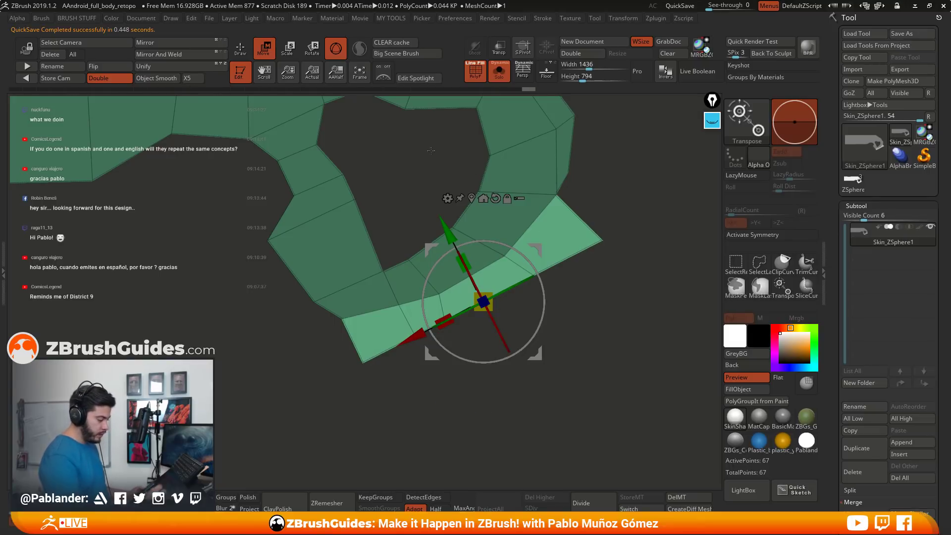
{"action": "key", "text": "q"}
{"action": "left_click_drag", "start_coordinate": [580, 378], "coordinate": [565, 231], "text": "alt"}
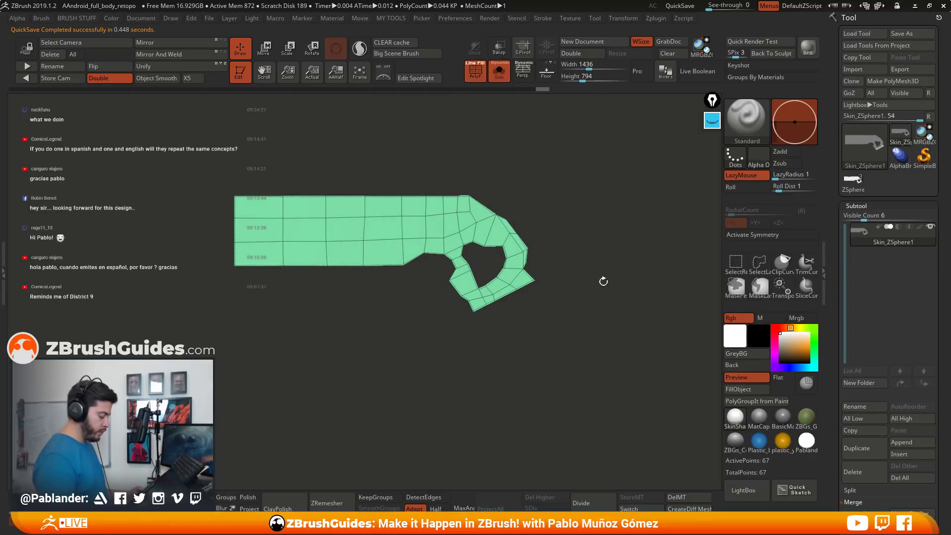
{"action": "left_click_drag", "start_coordinate": [542, 353], "coordinate": [550, 377], "text": "alt"}
{"action": "mouse_move", "coordinate": [567, 335]}
{"action": "left_mouse_down", "text": "alt"}
{"action": "mouse_move", "coordinate": [584, 333]}
{"action": "mouse_move", "coordinate": [557, 357]}
{"action": "mouse_move", "coordinate": [565, 328]}
{"action": "left_mouse_up", "text": "alt"}
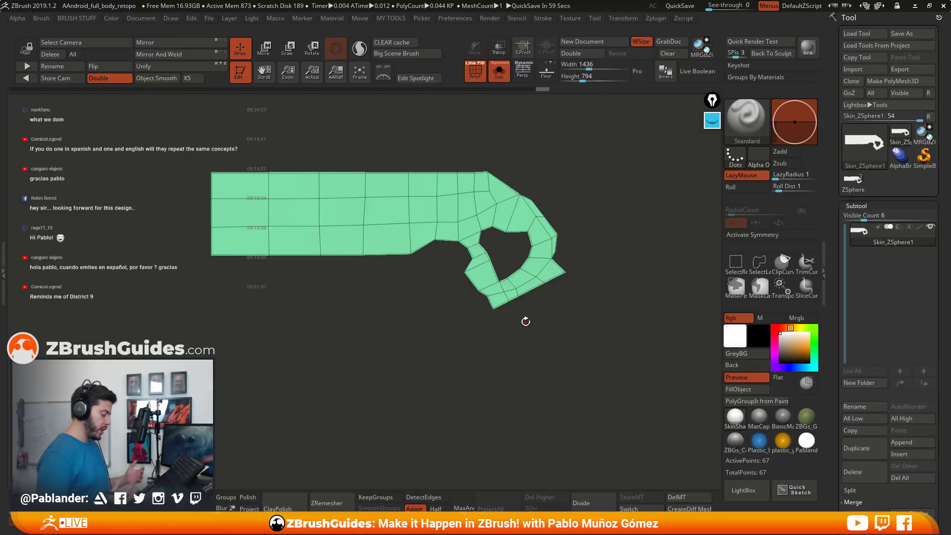
{"action": "left_click_drag", "start_coordinate": [510, 329], "coordinate": [565, 338]}
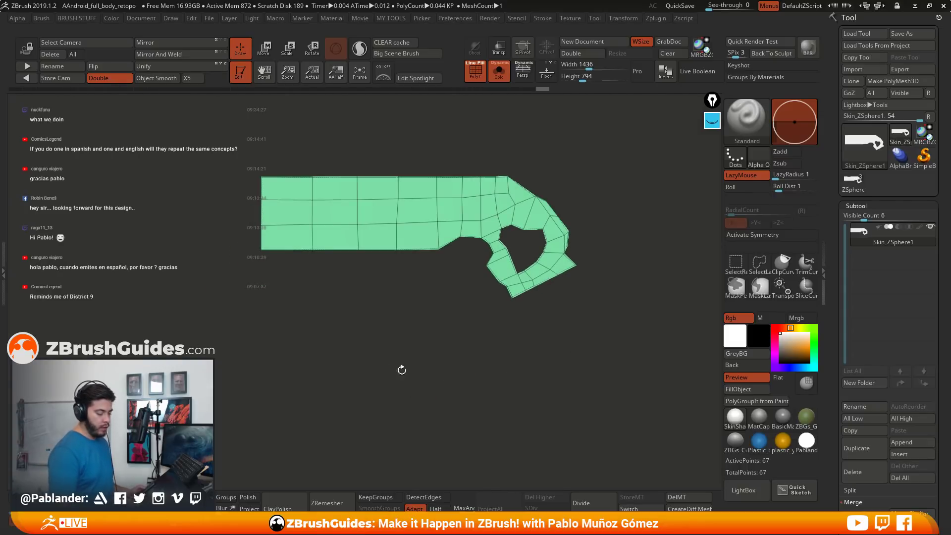
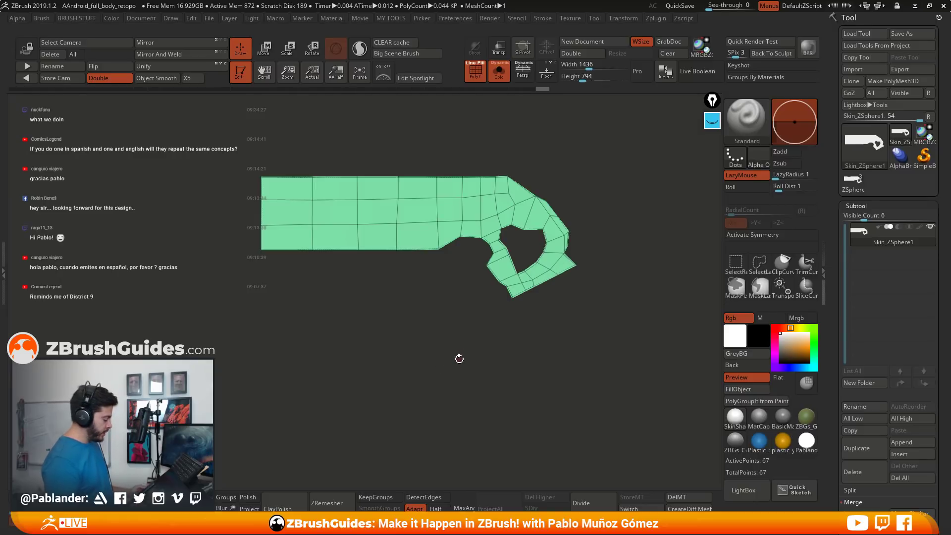
Add the cropped sketch texture to Spotlight, scale it down, reposition it over the canvas, and exit Spotlight.
{"action": "left_click_drag", "start_coordinate": [459, 354], "coordinate": [464, 362]}
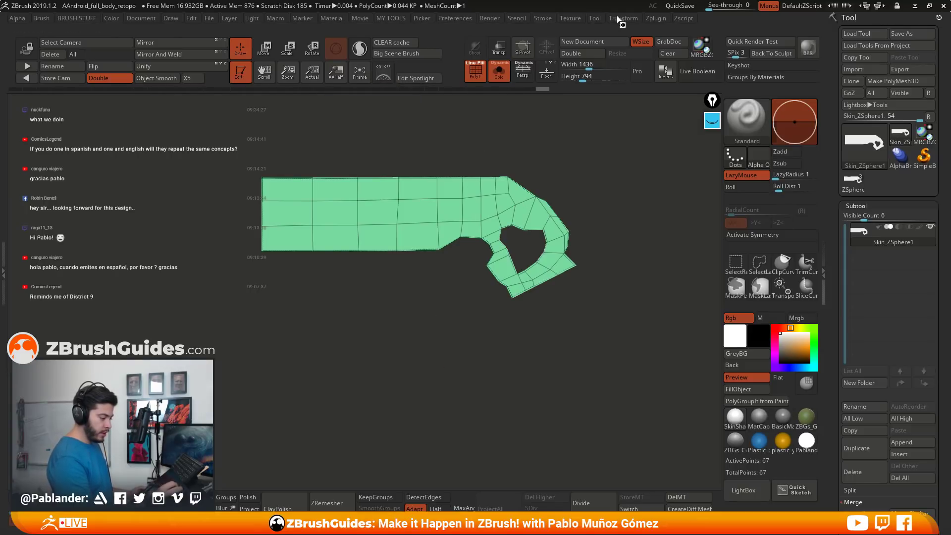
{"action": "left_click", "coordinate": [570, 18]}
{"action": "left_click", "coordinate": [612, 168]}
{"action": "left_click", "coordinate": [659, 198]}
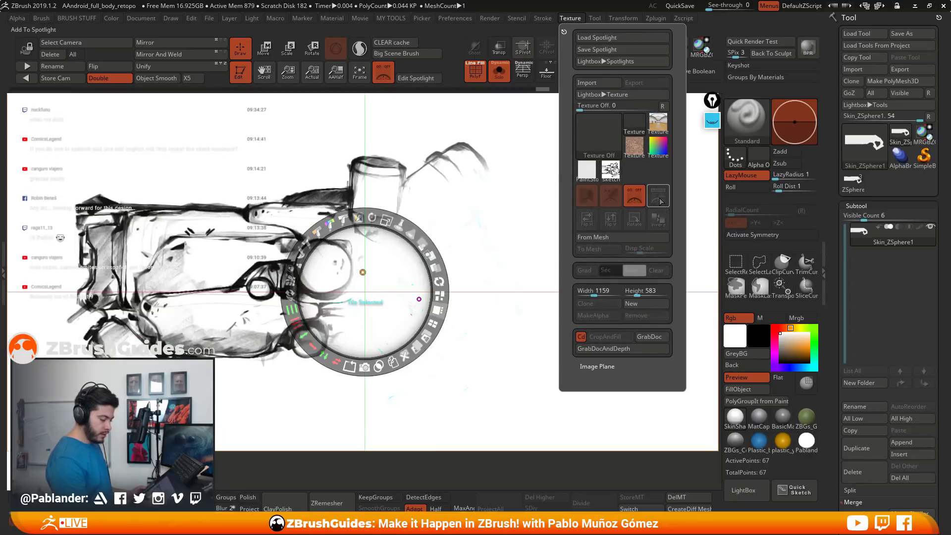
{"action": "mouse_move", "coordinate": [411, 233]}
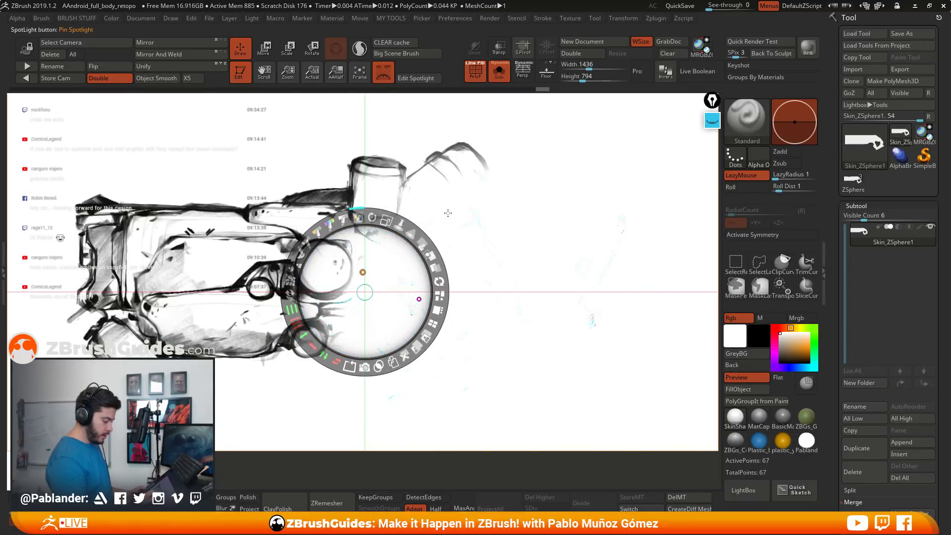
{"action": "mouse_move", "coordinate": [422, 242]}
{"action": "left_mouse_down"}
{"action": "mouse_move", "coordinate": [406, 229]}
{"action": "mouse_move", "coordinate": [425, 245]}
{"action": "left_mouse_up"}
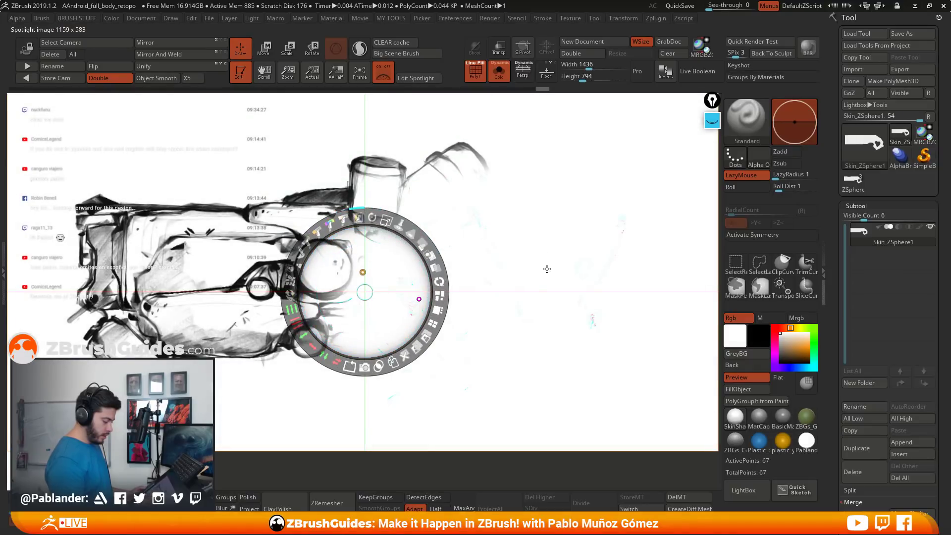
{"action": "left_click_drag", "start_coordinate": [386, 221], "coordinate": [360, 218]}
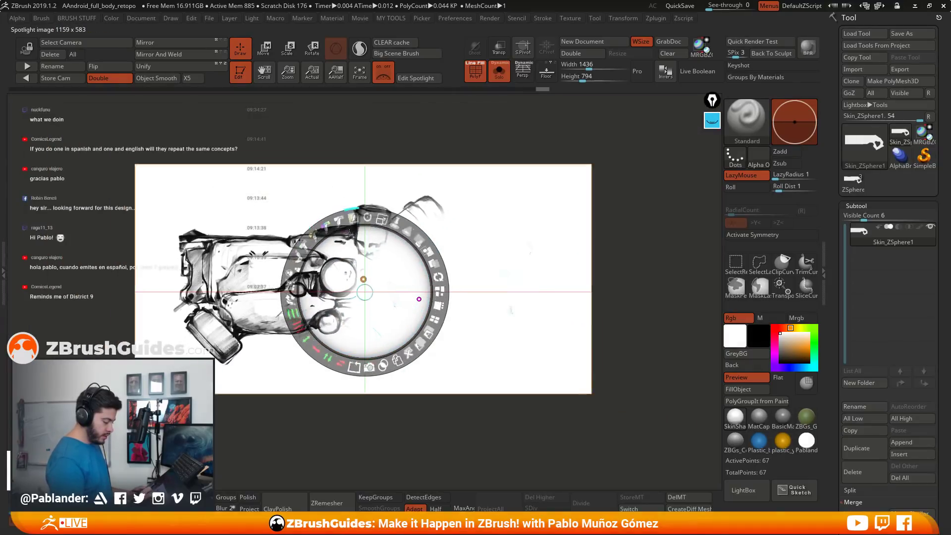
{"action": "left_click_drag", "start_coordinate": [381, 269], "coordinate": [470, 246]}
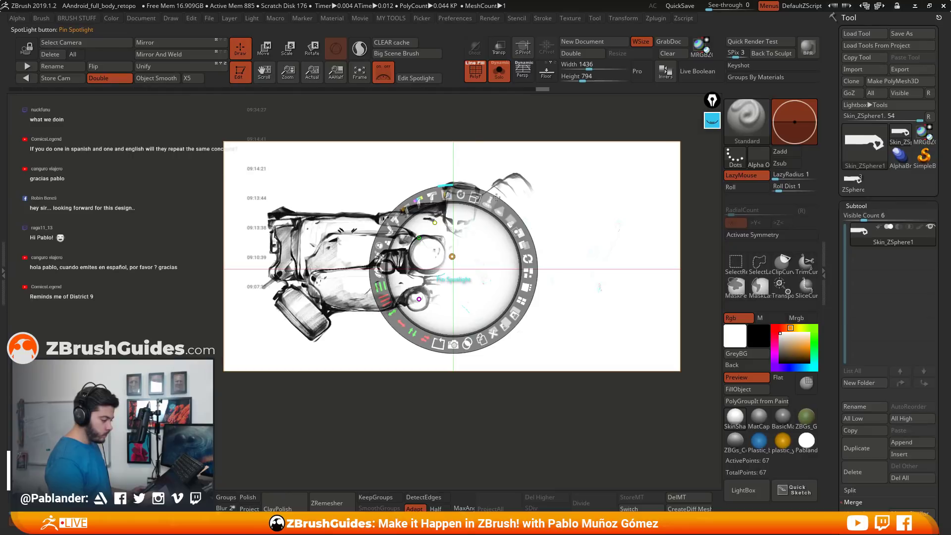
{"action": "key", "text": "shift+z"}
Add the full weapon sketch texture to Spotlight, scale and position it across the canvas for comparison, and hide it.
{"action": "left_click", "coordinate": [570, 18]}
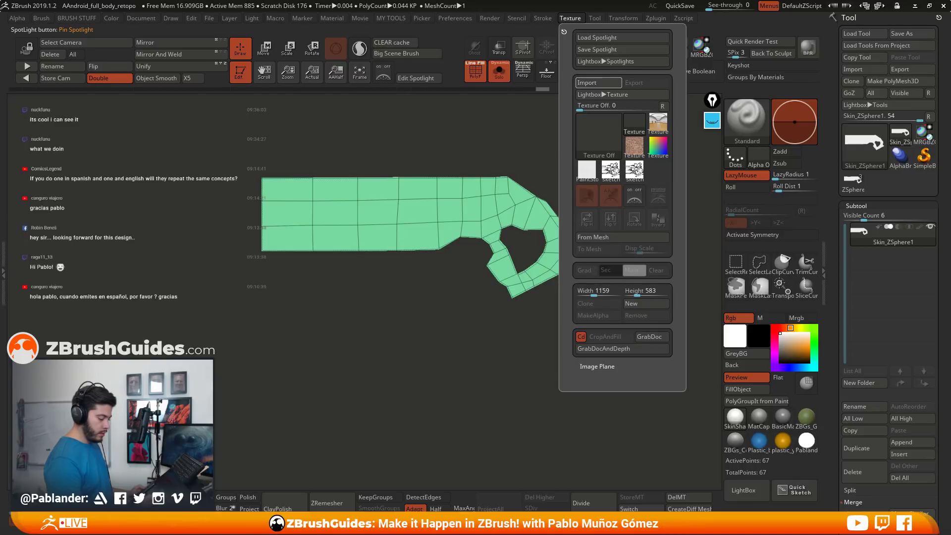
{"action": "left_click", "coordinate": [635, 173]}
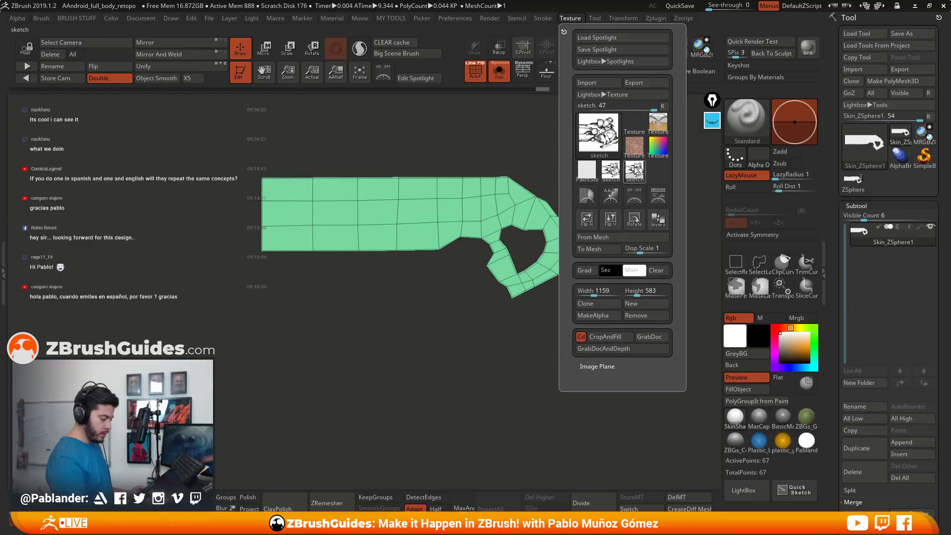
{"action": "left_click", "coordinate": [657, 198]}
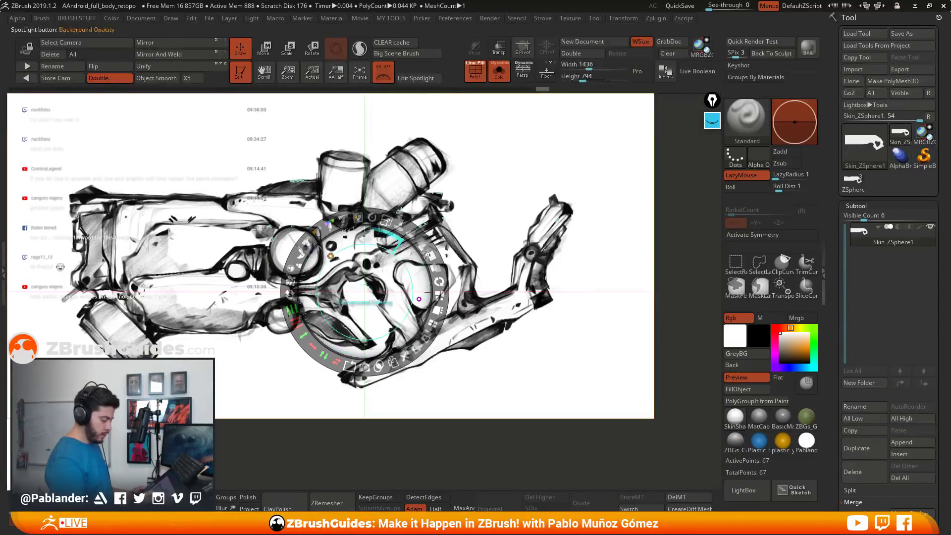
{"action": "left_click_drag", "start_coordinate": [387, 221], "coordinate": [342, 219]}
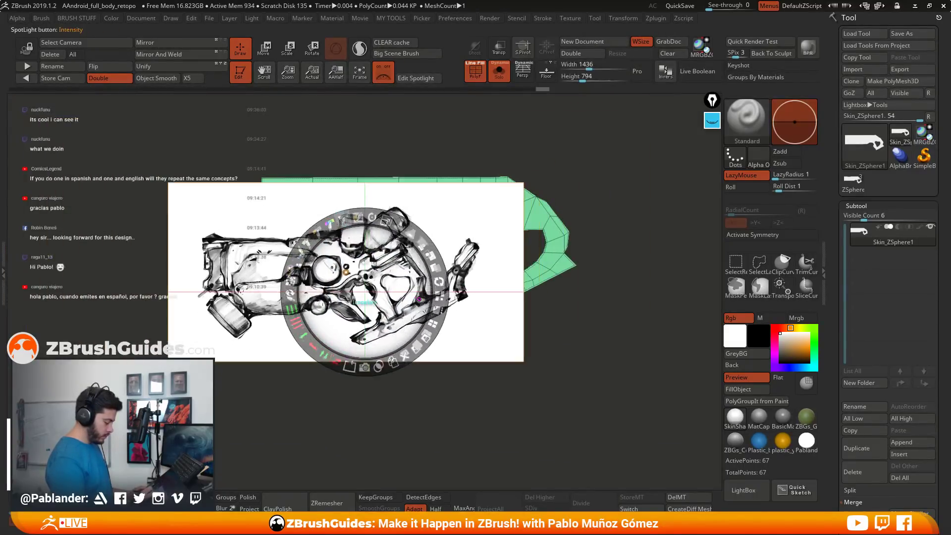
{"action": "left_click_drag", "start_coordinate": [367, 252], "coordinate": [507, 226]}
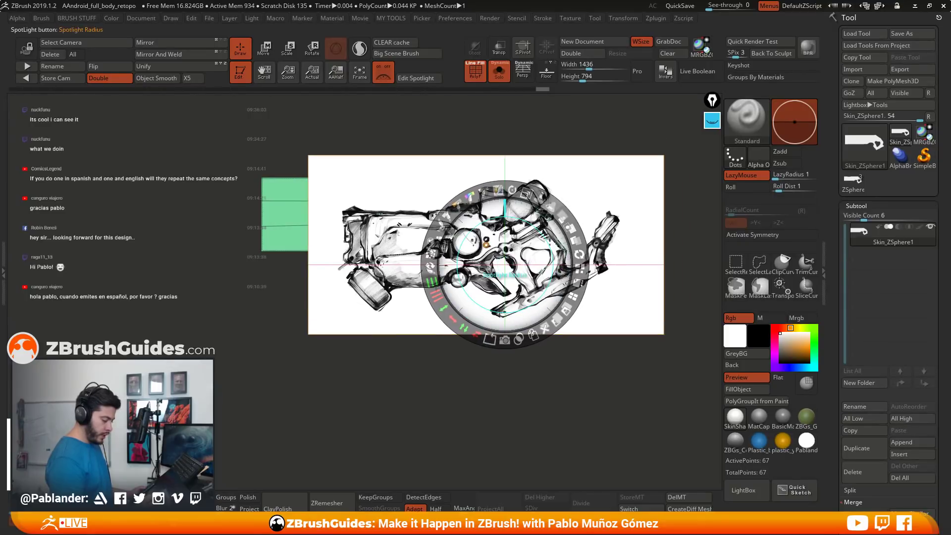
{"action": "left_click_drag", "start_coordinate": [526, 193], "coordinate": [554, 207]}
{"action": "left_click_drag", "start_coordinate": [533, 254], "coordinate": [539, 263]}
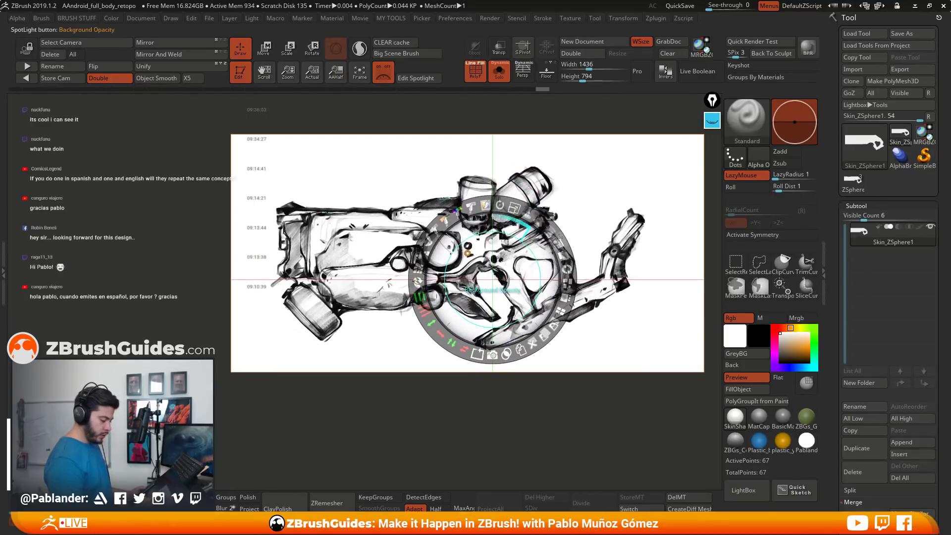
{"action": "left_click", "coordinate": [385, 77]}
{"action": "left_click", "coordinate": [385, 75]}
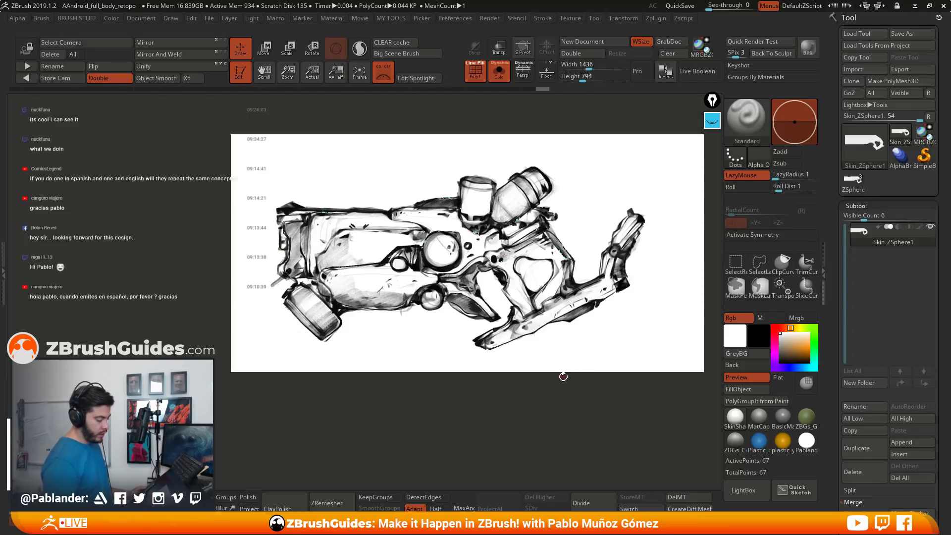
{"action": "left_click", "coordinate": [383, 73]}
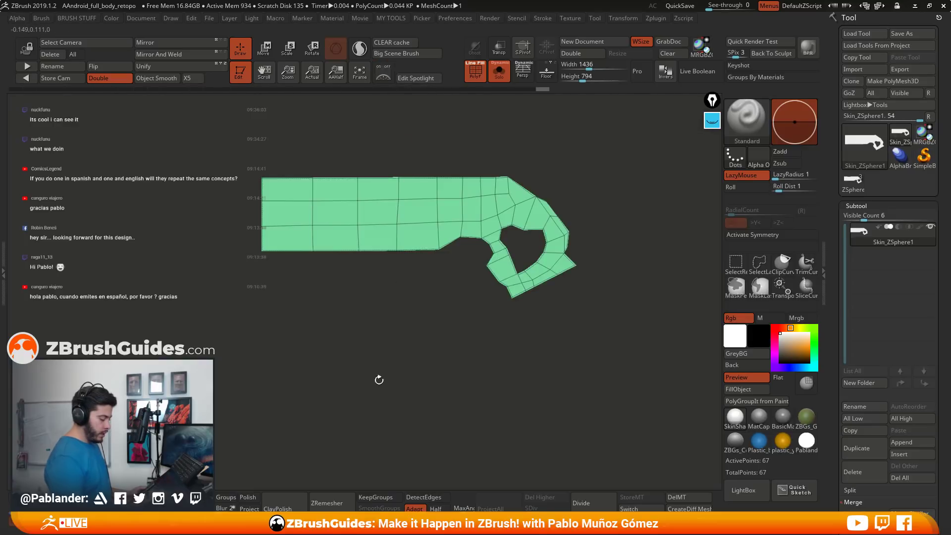
Switch to the ZModeler brush and set its polygon action to QMesh with Polygroup All as the target.
{"action": "left_click_drag", "start_coordinate": [464, 331], "coordinate": [464, 350]}
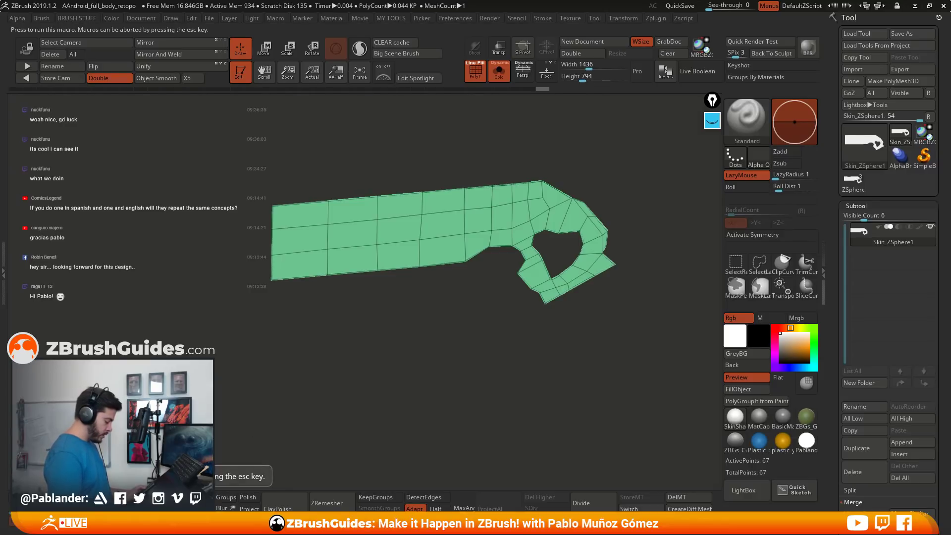
{"action": "left_click", "coordinate": [143, 502]}
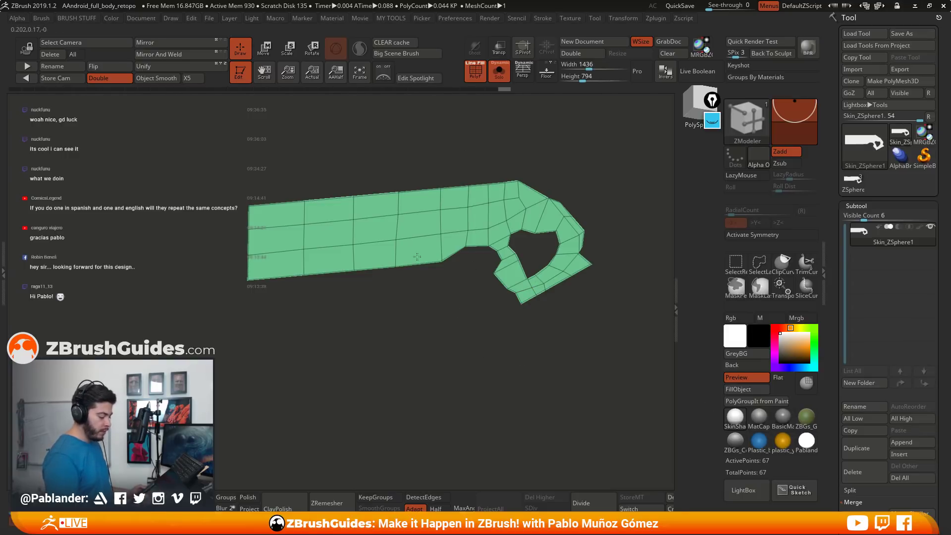
{"action": "left_click_drag", "start_coordinate": [460, 327], "coordinate": [399, 401], "text": "alt"}
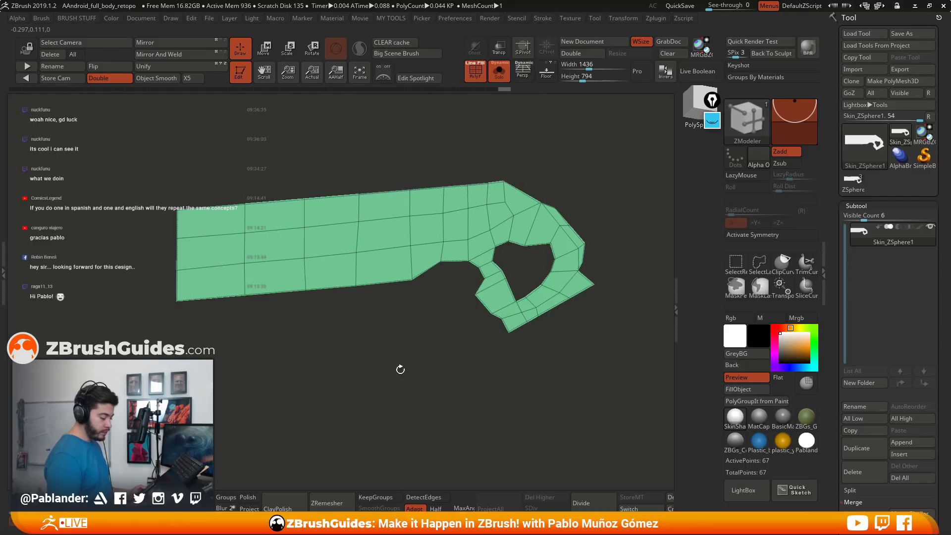
{"action": "key", "text": "space"}
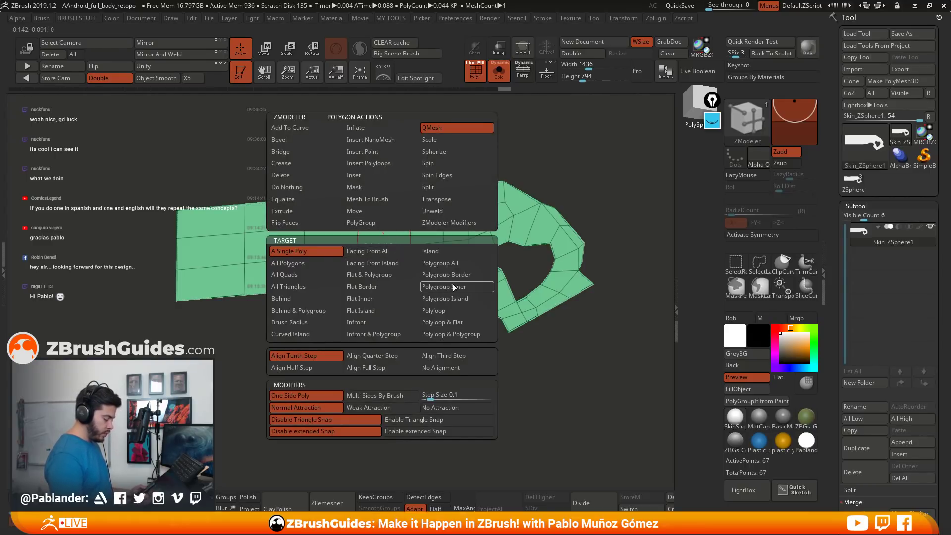
{"action": "left_click", "coordinate": [444, 265]}
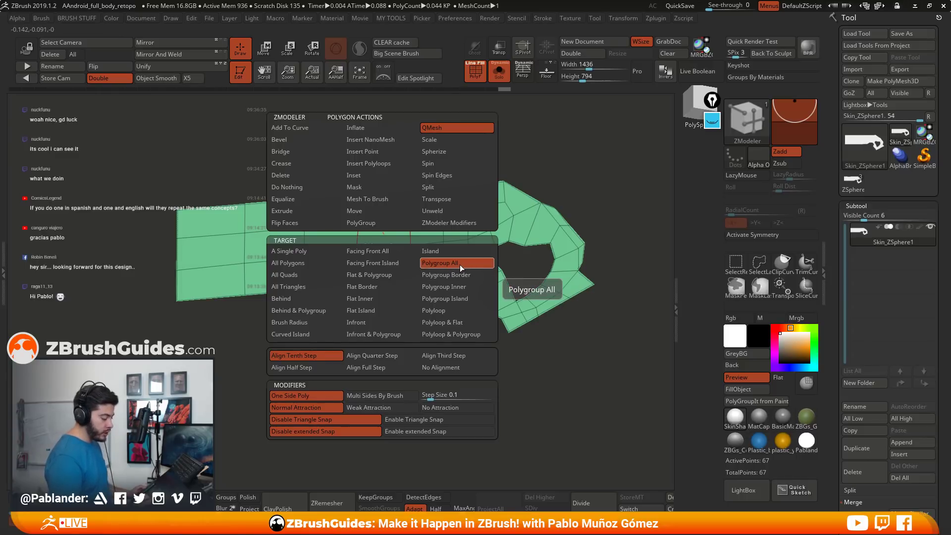
Extrude the entire flat weapon shape with QMesh to give it a thin, even thickness.
{"action": "left_click_drag", "start_coordinate": [569, 180], "coordinate": [563, 320]}
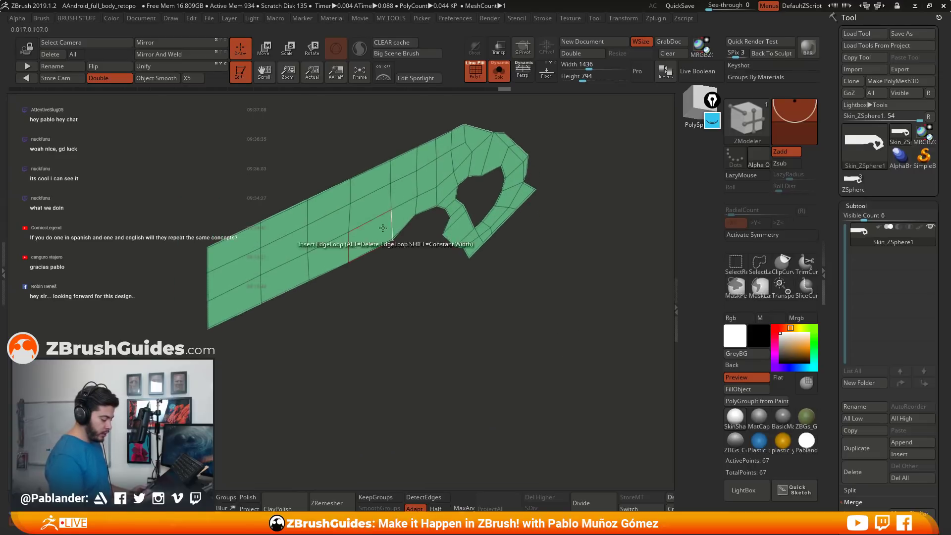
{"action": "left_click_drag", "start_coordinate": [369, 208], "coordinate": [364, 235]}
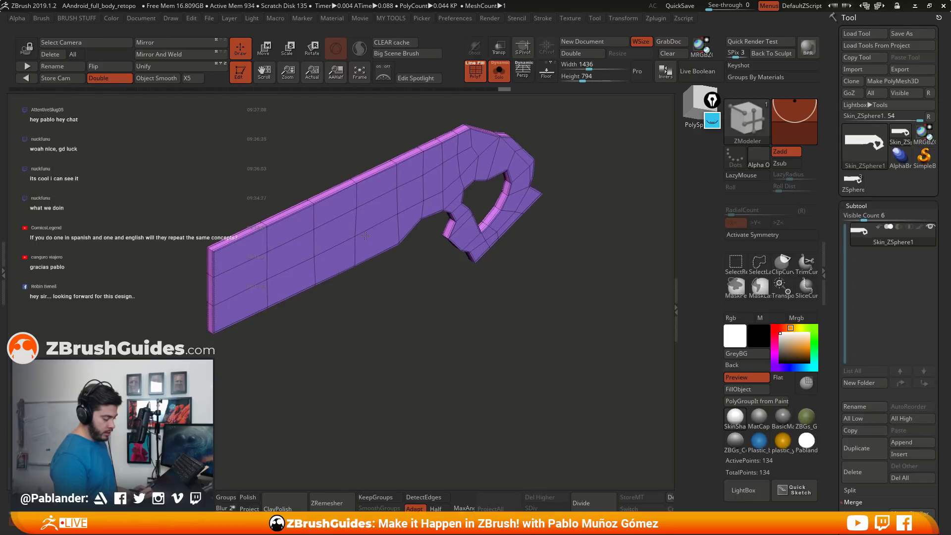
{"action": "left_click_drag", "start_coordinate": [365, 235], "coordinate": [366, 236]}
{"action": "left_click_drag", "start_coordinate": [441, 282], "coordinate": [481, 302]}
{"action": "mouse_move", "coordinate": [457, 347]}
{"action": "left_mouse_down"}
{"action": "mouse_move", "coordinate": [445, 364]}
{"action": "mouse_move", "coordinate": [448, 329]}
{"action": "mouse_move", "coordinate": [410, 350]}
{"action": "mouse_move", "coordinate": [440, 352]}
{"action": "mouse_move", "coordinate": [463, 332]}
{"action": "mouse_move", "coordinate": [457, 328]}
{"action": "mouse_move", "coordinate": [443, 345]}
{"action": "mouse_move", "coordinate": [514, 325]}
{"action": "left_mouse_up"}
{"action": "left_click_drag", "start_coordinate": [517, 316], "coordinate": [429, 356]}
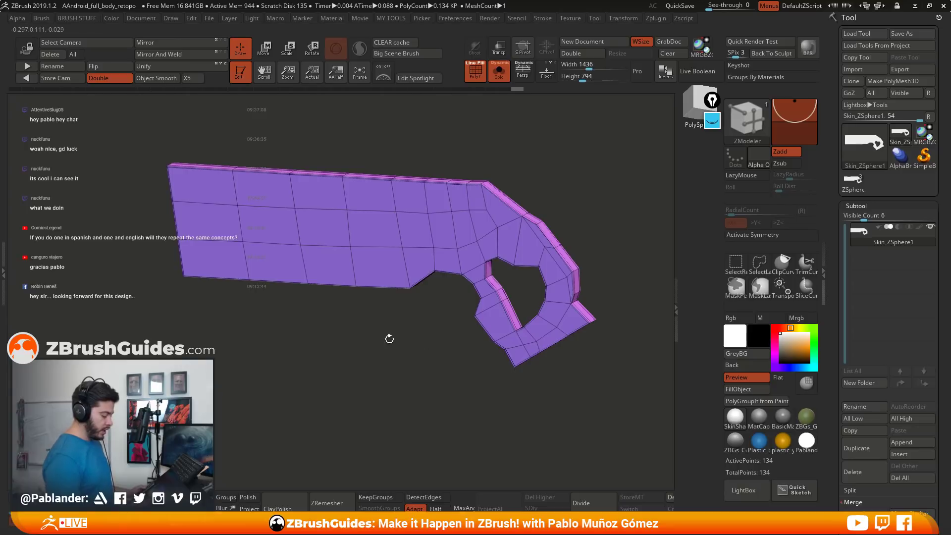
Preview the thickened weapon shape with Dynamic Subdiv, both with and without the polyframe, and turn the smoothing off.
{"action": "left_click_drag", "start_coordinate": [392, 375], "coordinate": [463, 355]}
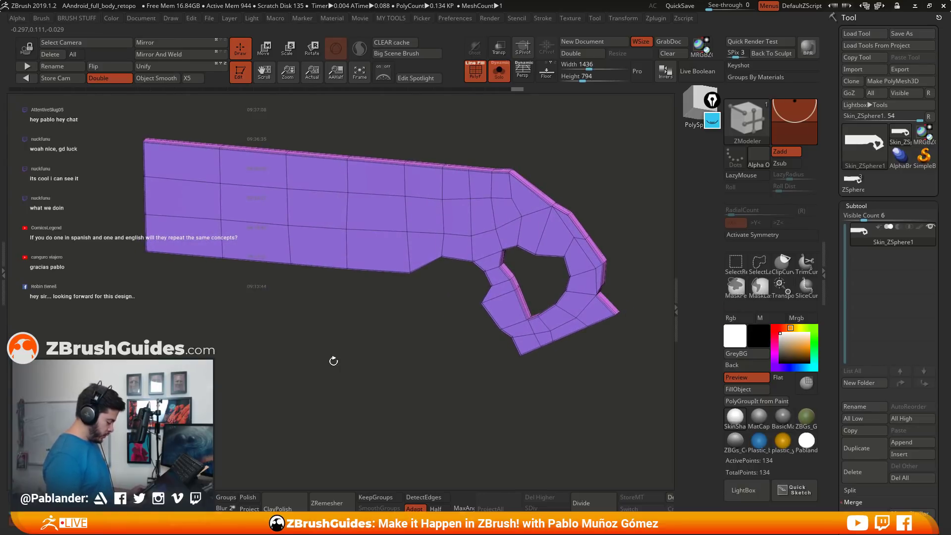
{"action": "key", "text": "d"}
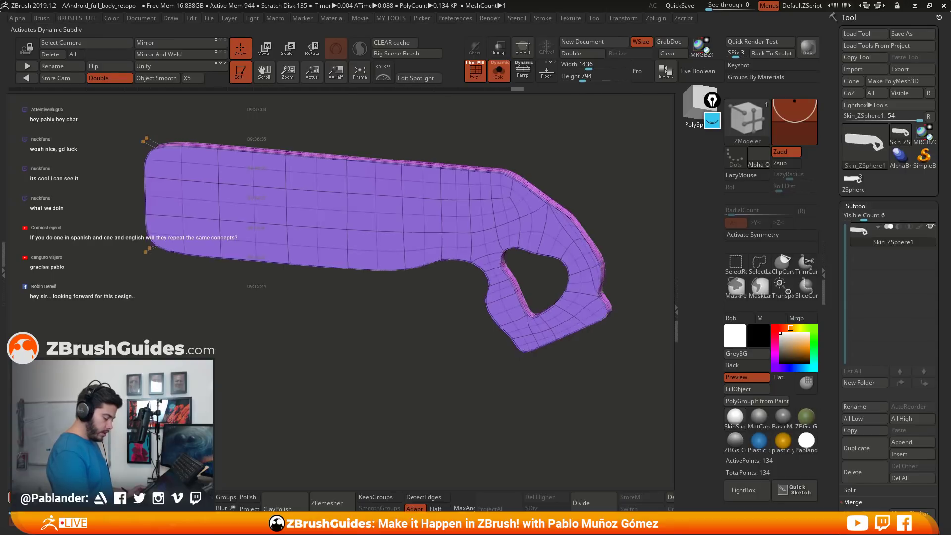
{"action": "left_click_drag", "start_coordinate": [425, 355], "coordinate": [444, 341]}
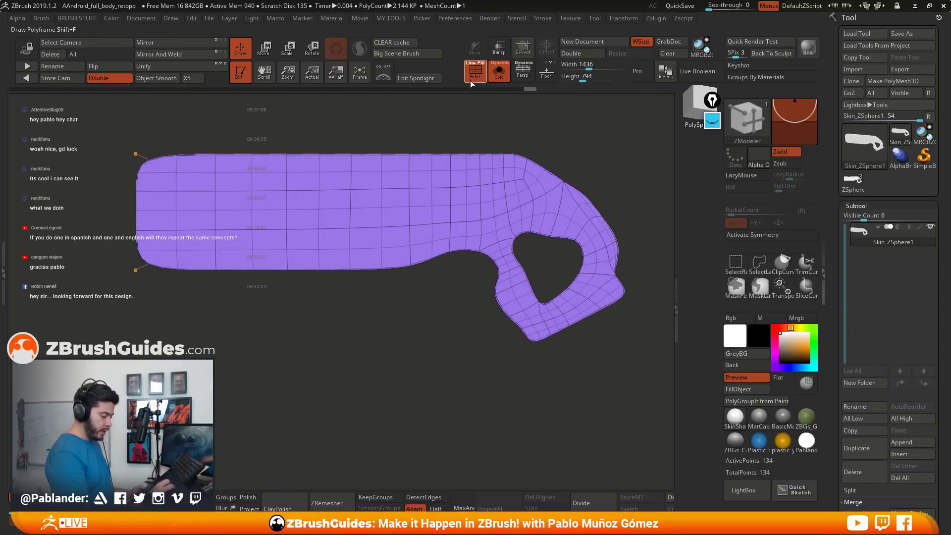
{"action": "key", "text": "shift+f"}
{"action": "left_click_drag", "start_coordinate": [404, 369], "coordinate": [475, 346]}
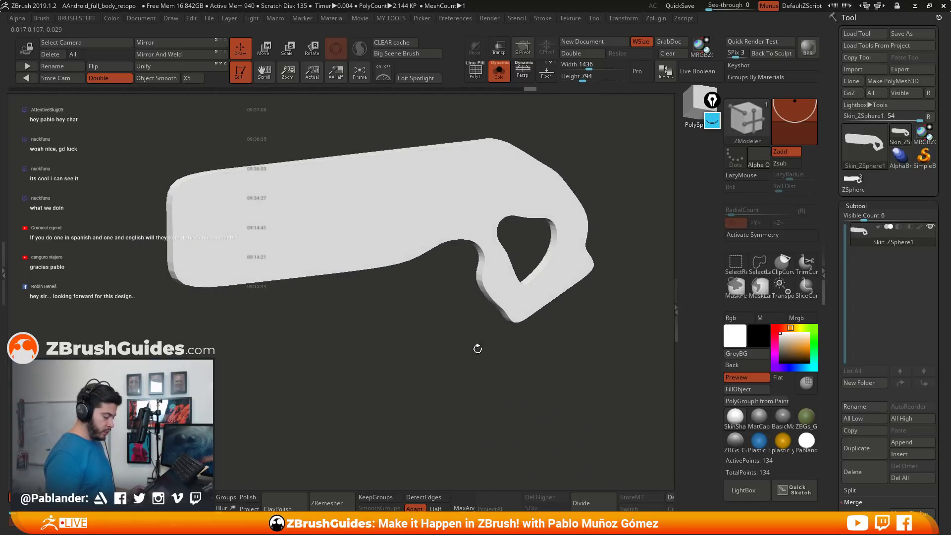
{"action": "left_click", "coordinate": [475, 78]}
{"action": "left_click_drag", "start_coordinate": [445, 377], "coordinate": [409, 365], "text": "shift"}
{"action": "key", "text": "shift+d"}
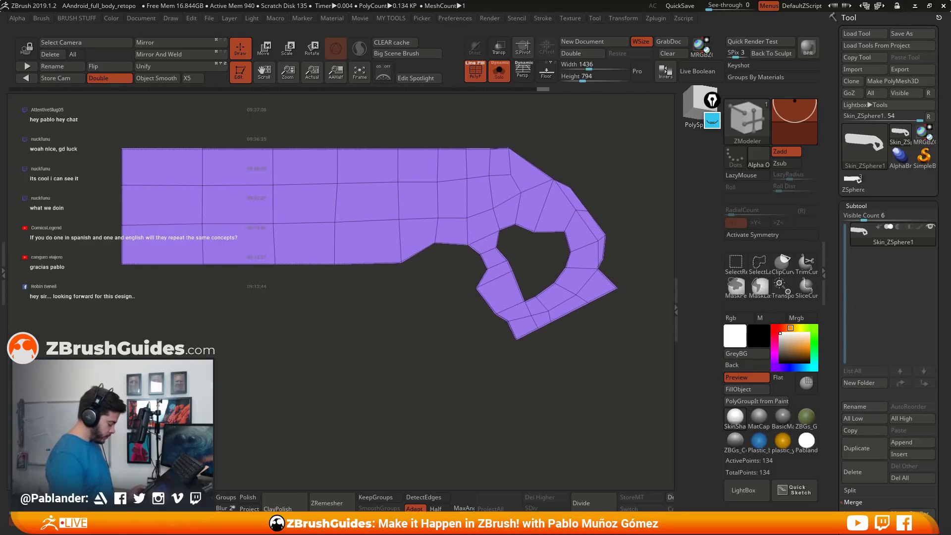
Reactivate Dynamic Subdiv to examine how the body's corners and the grip round off, and switch it off.
{"action": "key", "text": "d"}
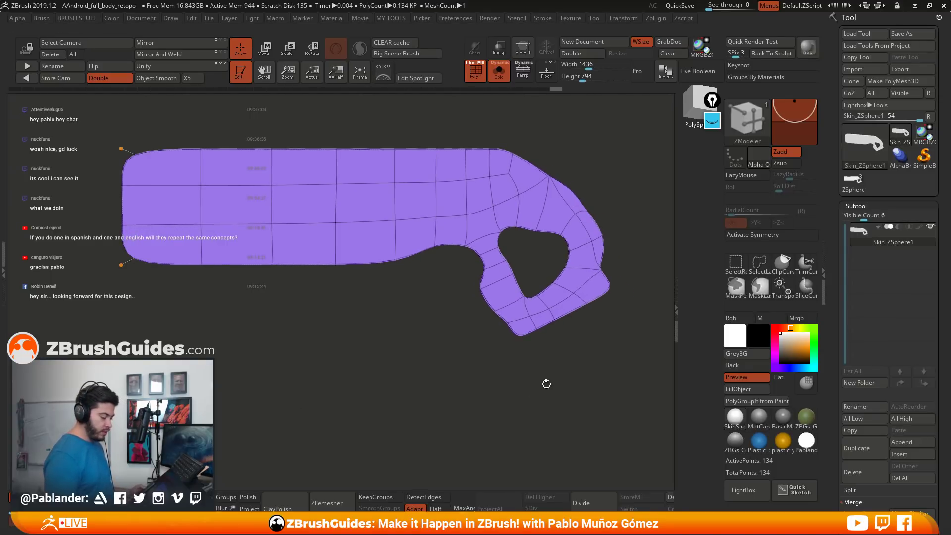
{"action": "left_click_drag", "start_coordinate": [547, 384], "coordinate": [557, 380]}
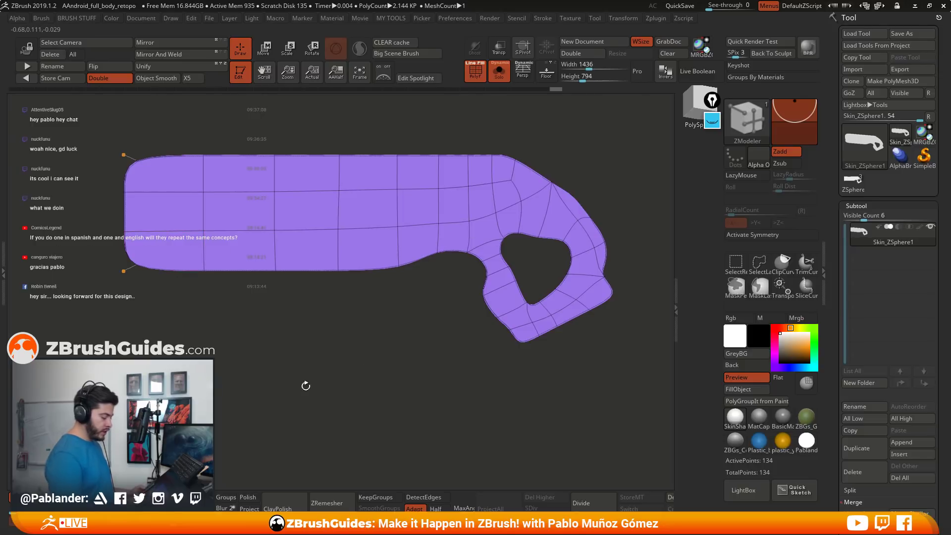
{"action": "left_click_drag", "start_coordinate": [336, 353], "coordinate": [360, 353], "text": "alt"}
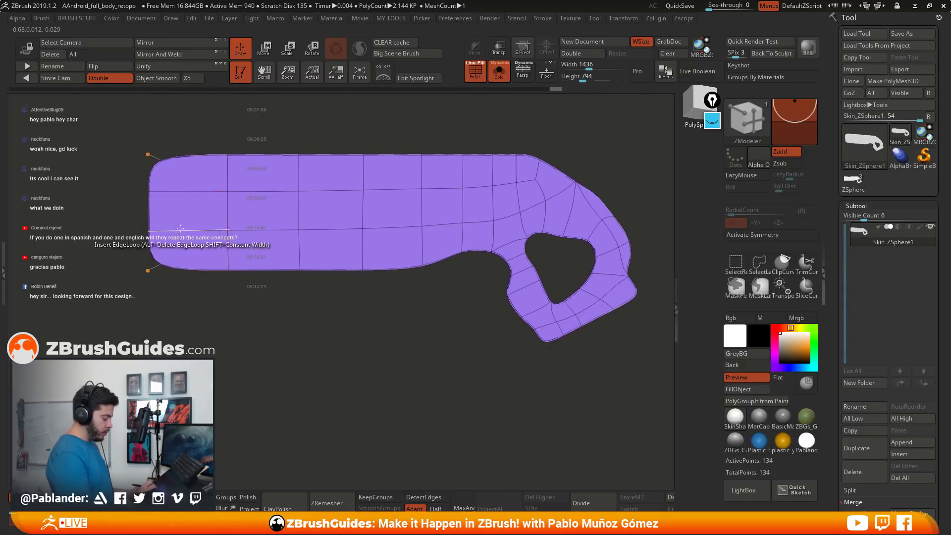
{"action": "left_click_drag", "start_coordinate": [316, 319], "coordinate": [300, 333], "text": "alt"}
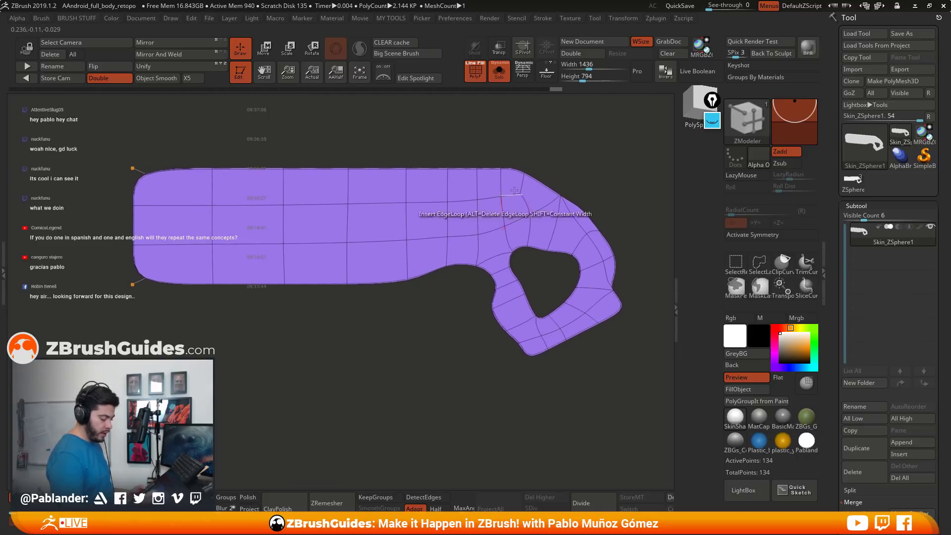
{"action": "left_click_drag", "start_coordinate": [556, 382], "coordinate": [521, 375], "text": "alt"}
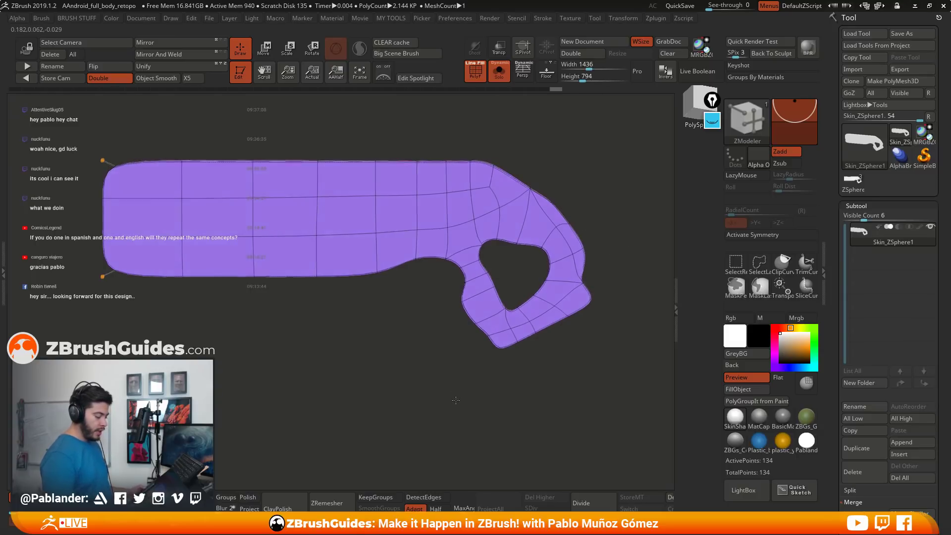
{"action": "key", "text": "shift"}
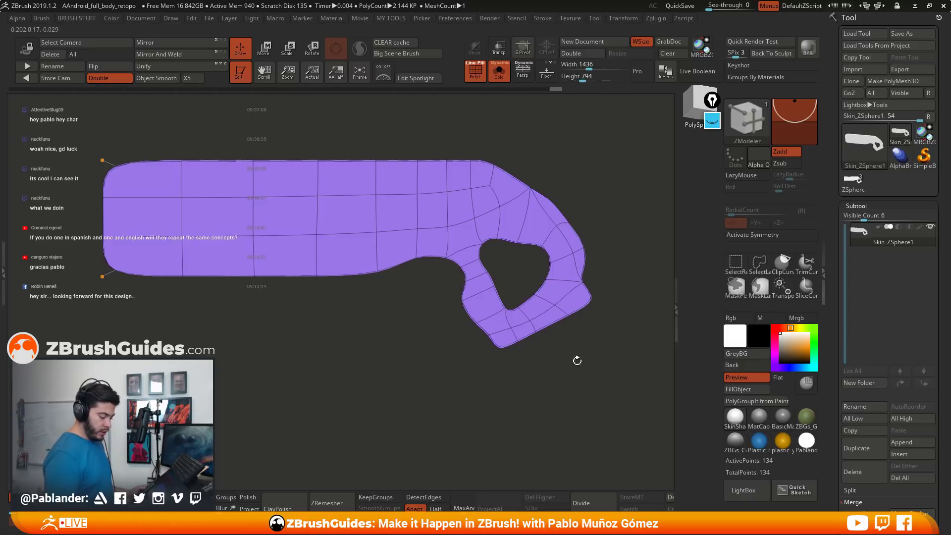
{"action": "key", "text": "shift+d"}
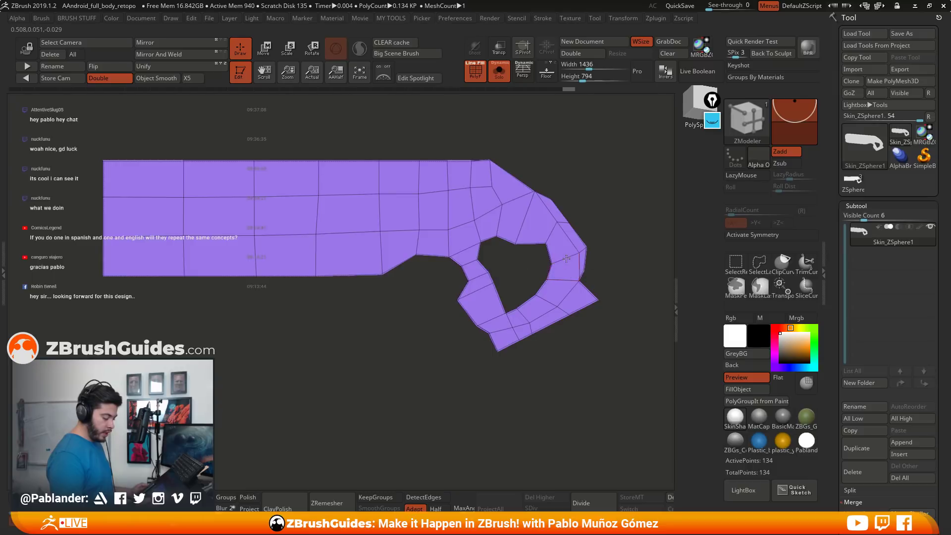
Try an edge loop along the thickened weapon's underside and around the grip, examine it, and undo it.
{"action": "key", "text": "space"}
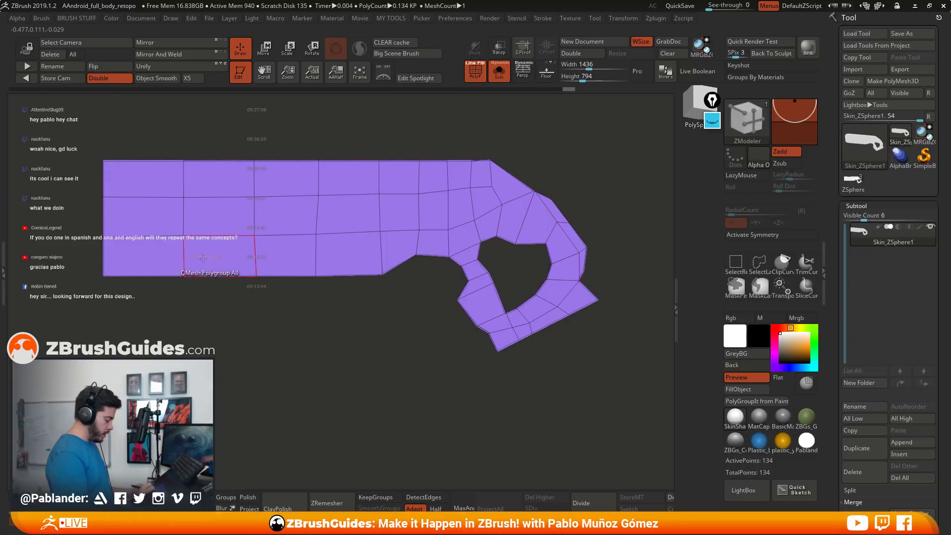
{"action": "left_click", "coordinate": [558, 280]}
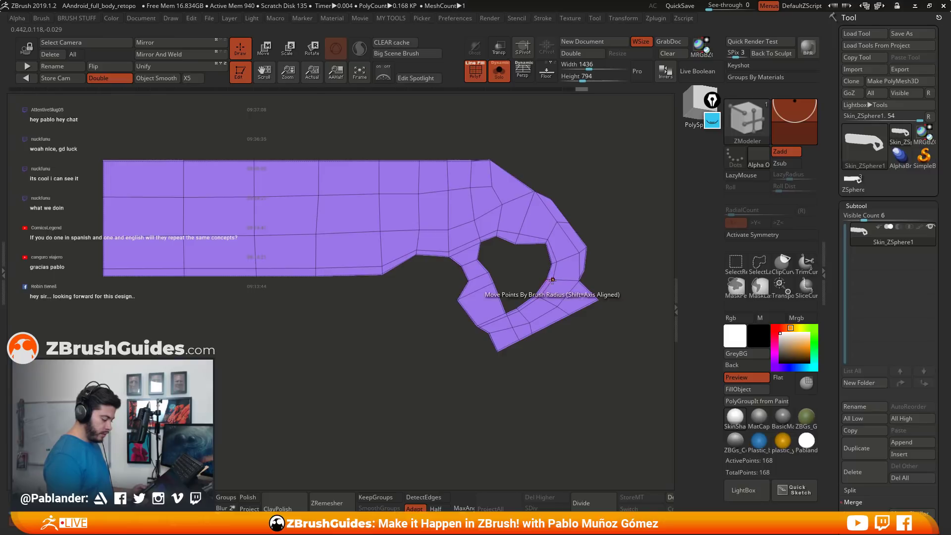
{"action": "left_click_drag", "start_coordinate": [425, 361], "coordinate": [451, 378]}
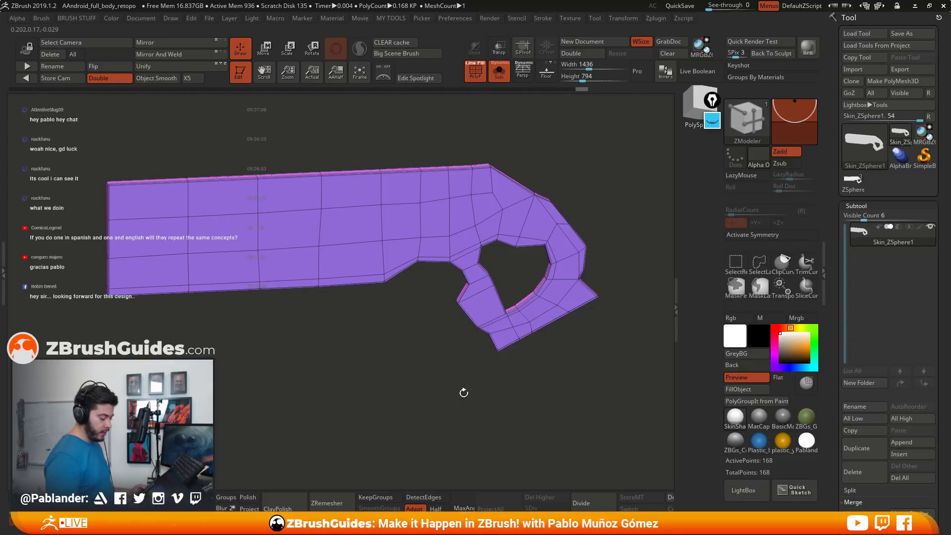
{"action": "left_click_drag", "start_coordinate": [463, 393], "coordinate": [497, 364]}
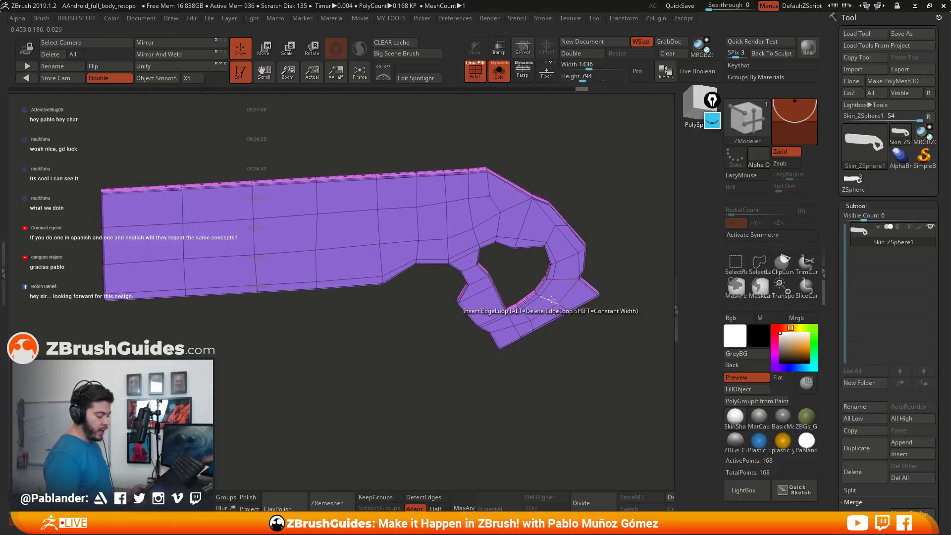
{"action": "left_click_drag", "start_coordinate": [543, 335], "coordinate": [452, 365]}
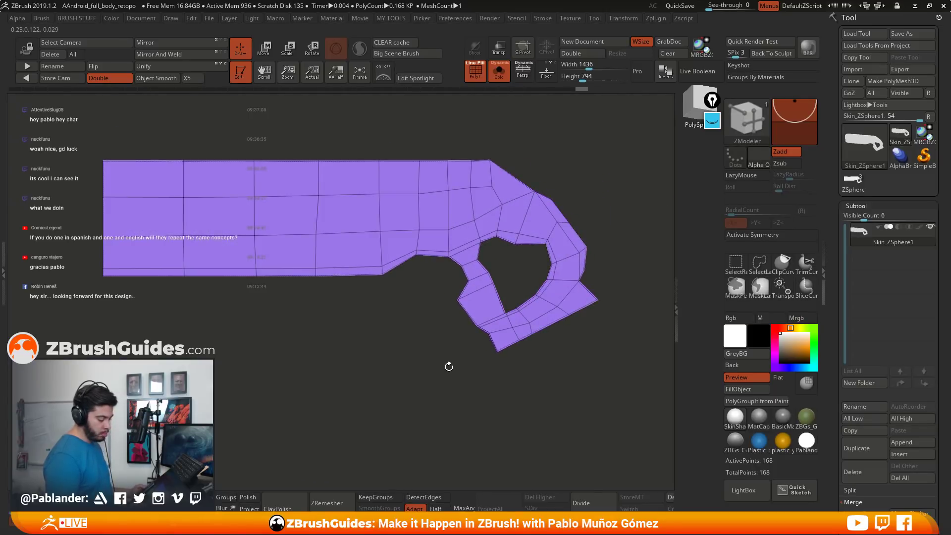
{"action": "key", "text": "ctrl+z"}
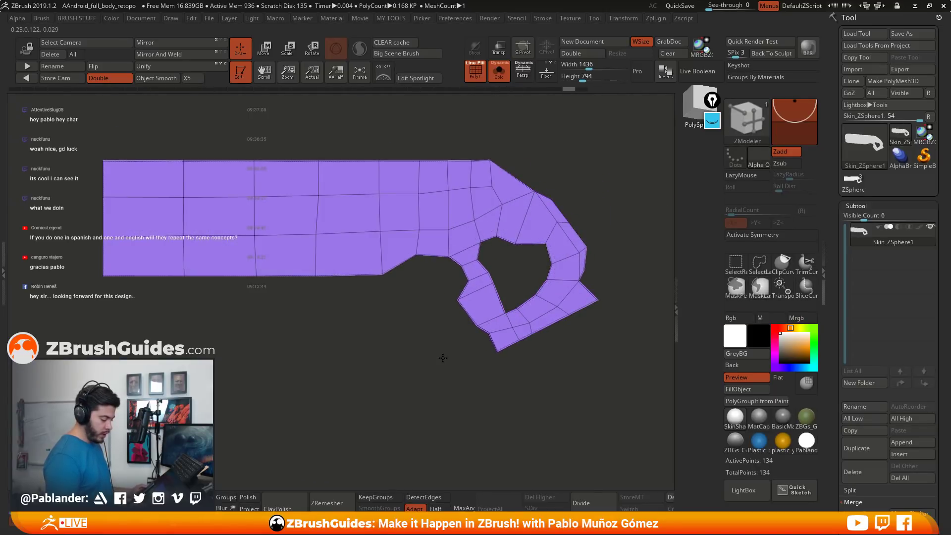
Undo the QMesh thickness to return the weapon to its flat, single-sided mesh.
{"action": "key", "text": "d"}
{"action": "key", "text": "ctrl+z"}
{"action": "key", "text": "shift+d"}
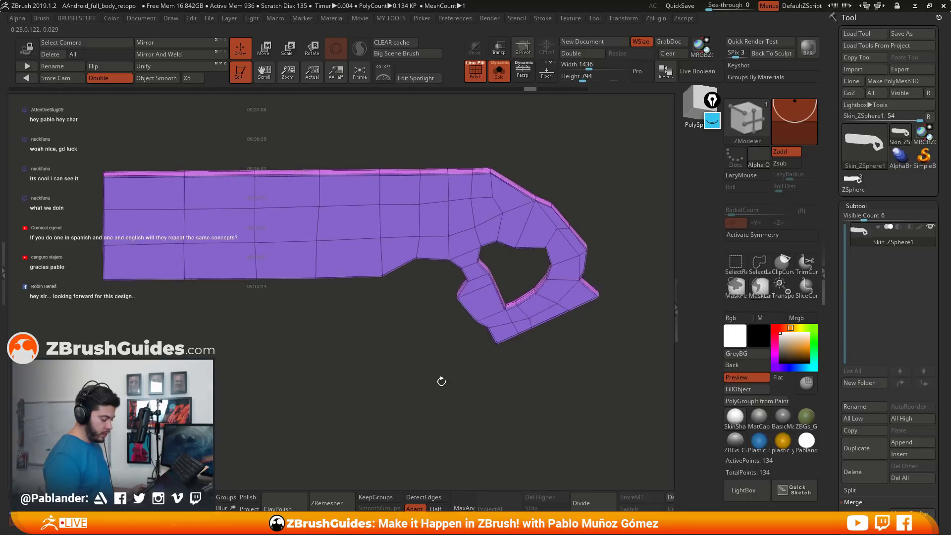
{"action": "key", "text": "ctrl+z"}
{"action": "mouse_move", "coordinate": [442, 381]}
{"action": "left_mouse_down"}
{"action": "mouse_move", "coordinate": [444, 350]}
{"action": "mouse_move", "coordinate": [446, 363]}
{"action": "left_mouse_up"}
{"action": "key", "text": "ctrl+z"}
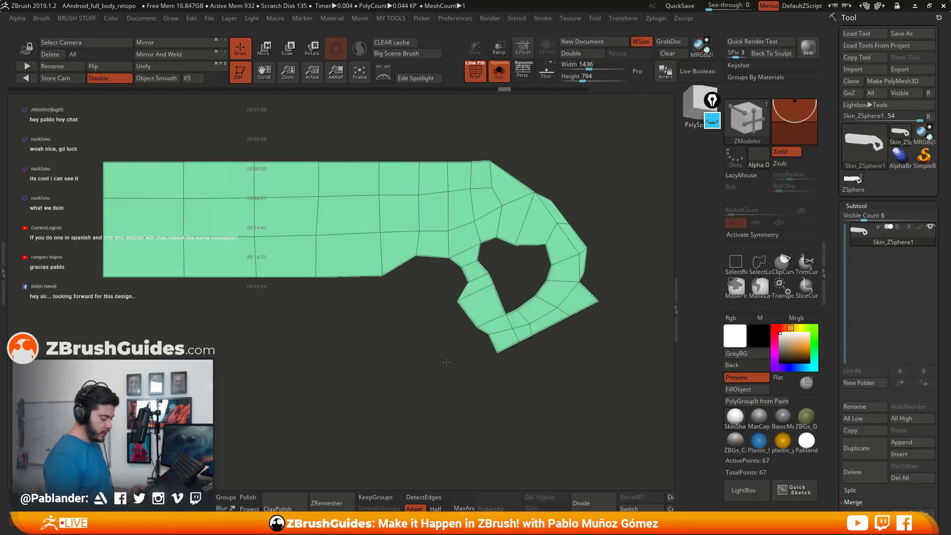
Insert one edge loop along the flat mesh's underside and rear grip curve, and two running up the grip's front bar.
{"action": "left_click", "coordinate": [551, 303]}
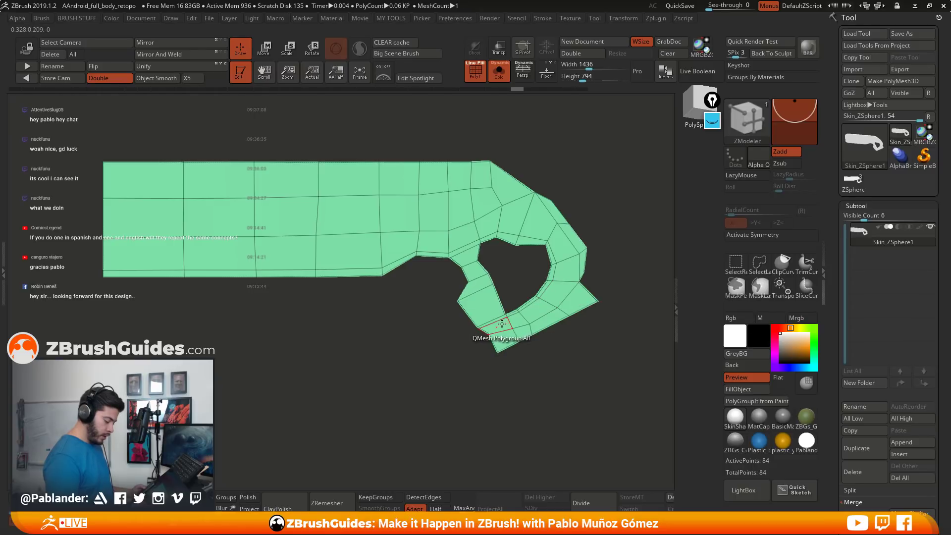
{"action": "left_click", "coordinate": [499, 322]}
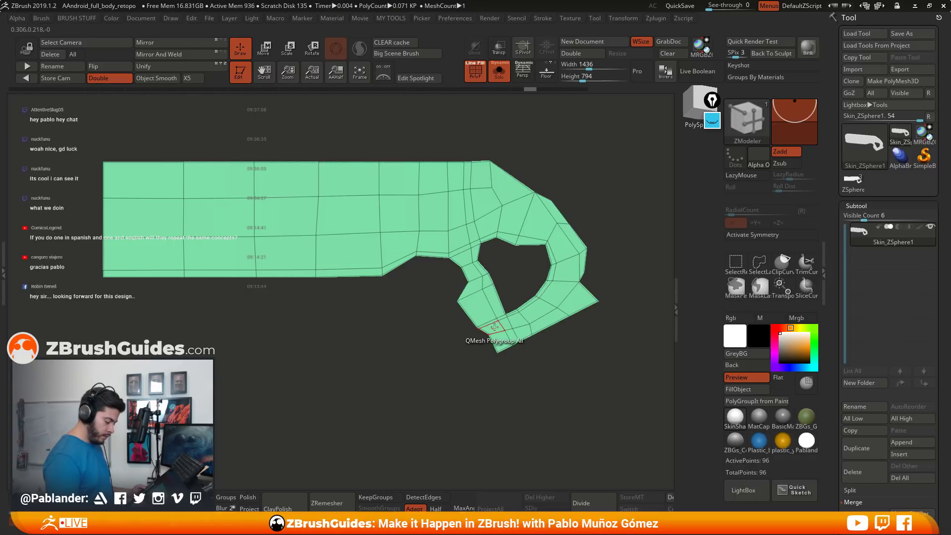
{"action": "left_click", "coordinate": [487, 326]}
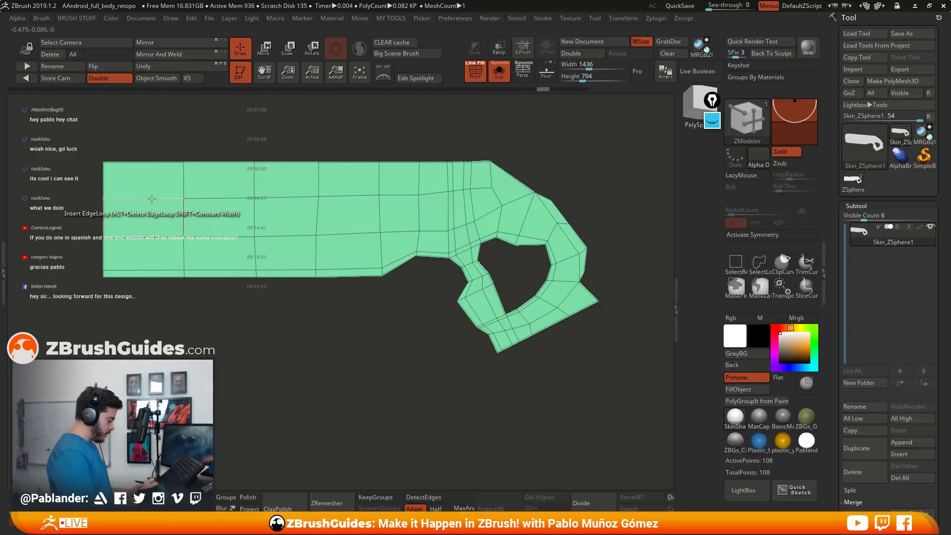
Insert supporting edge loops close to the barrel's front end and along its top edge, and preview them with Dynamic Subdiv.
{"action": "left_click", "coordinate": [117, 200]}
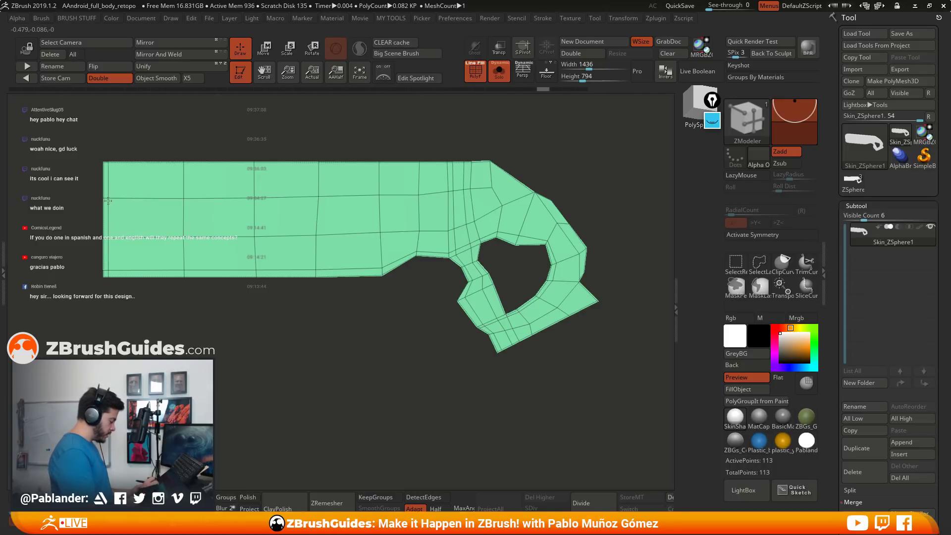
{"action": "left_click", "coordinate": [114, 199]}
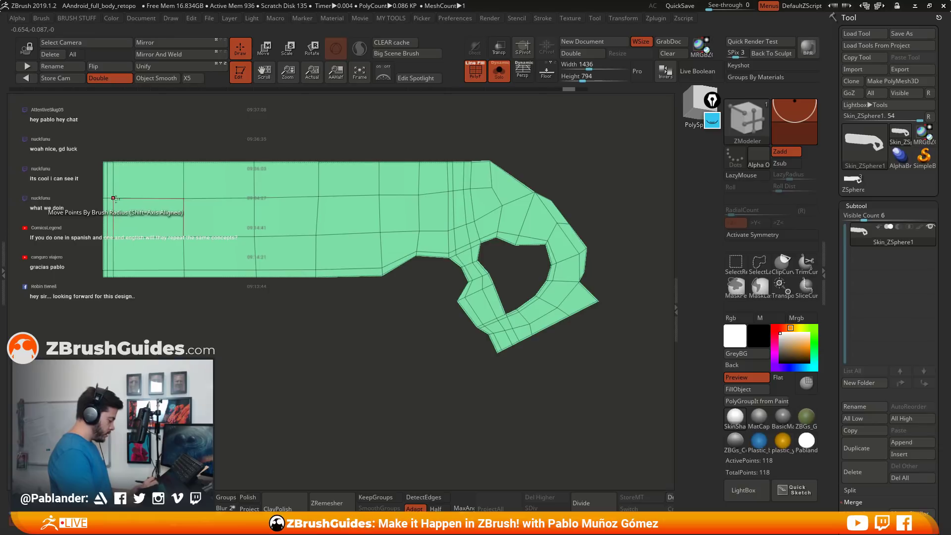
{"action": "left_click", "coordinate": [445, 177]}
{"action": "left_click_drag", "start_coordinate": [444, 177], "coordinate": [446, 168]}
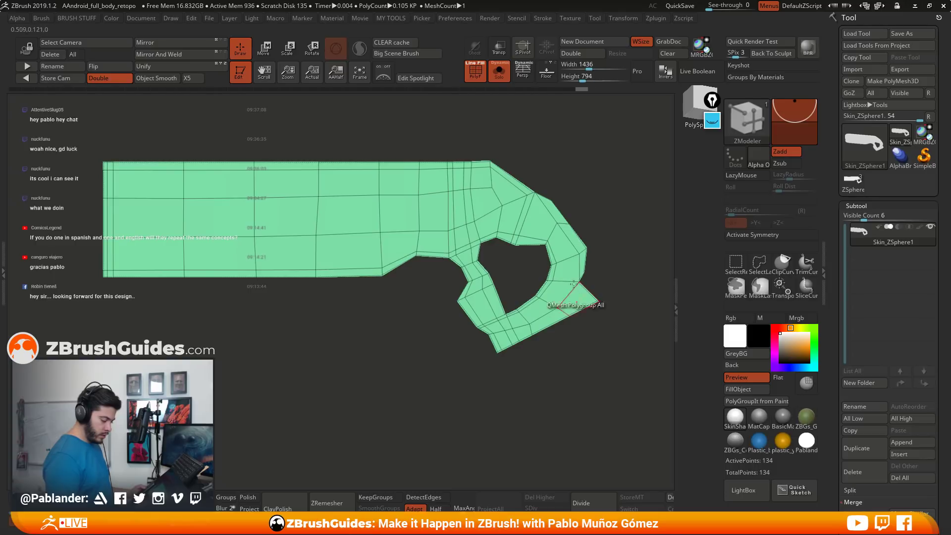
{"action": "key", "text": "d"}
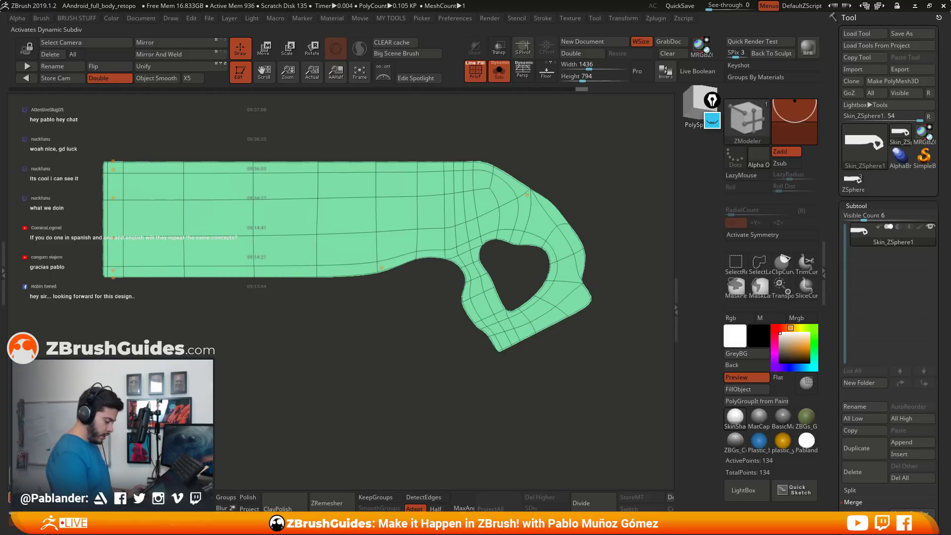
{"action": "key", "text": "shift+d"}
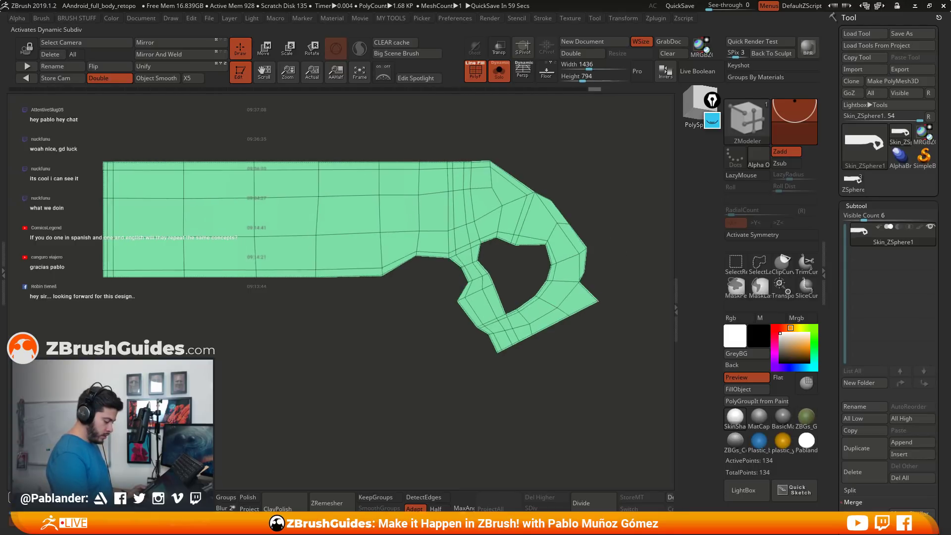
Insert vertical edge loops through the barrel near both corners of the sloped underside step, and check them with Dynamic Subdiv.
{"action": "left_click_drag", "start_coordinate": [399, 265], "coordinate": [400, 262]}
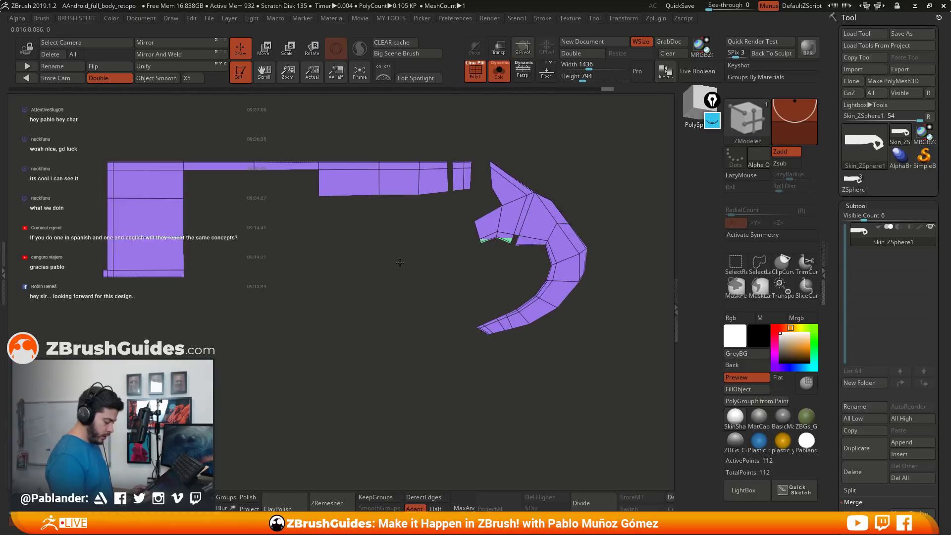
{"action": "key", "text": "ctrl+z"}
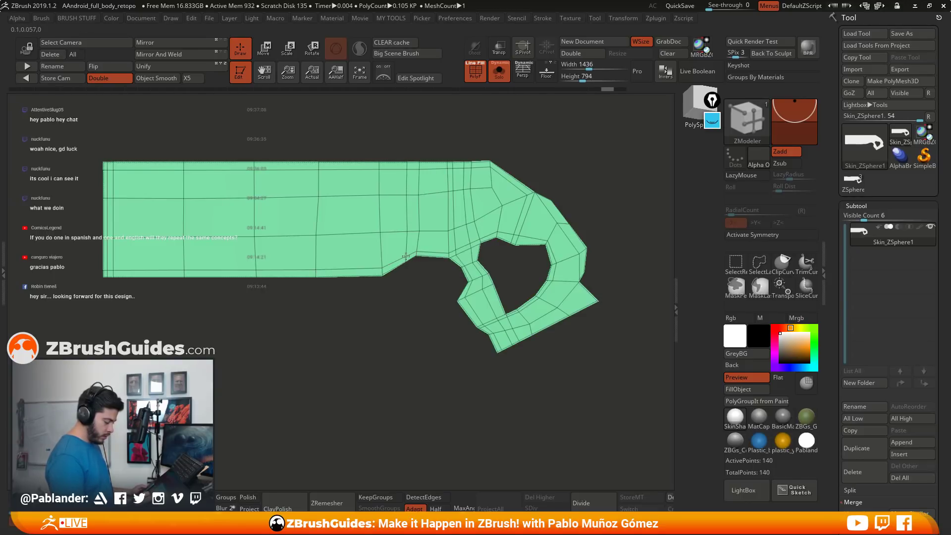
{"action": "key", "text": "d"}
{"action": "key", "text": "shift+d"}
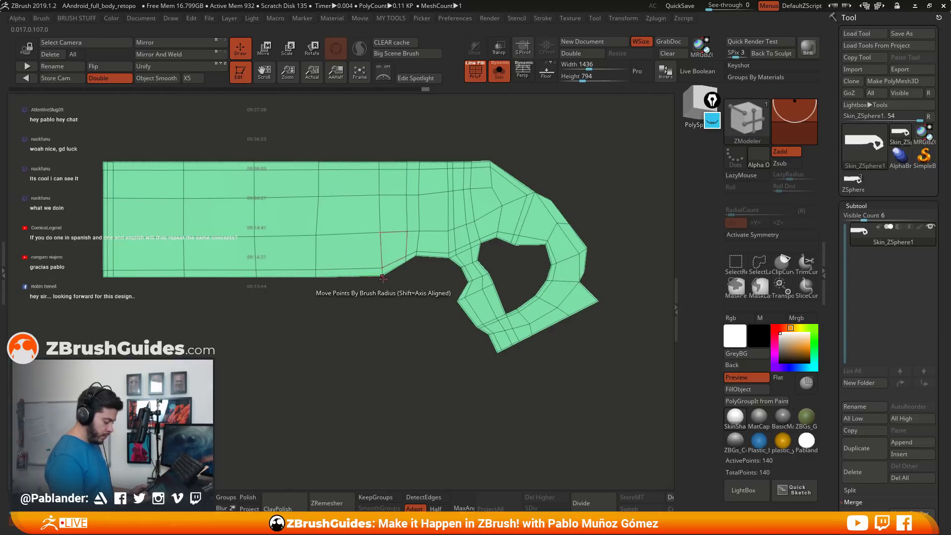
{"action": "left_click", "coordinate": [358, 270]}
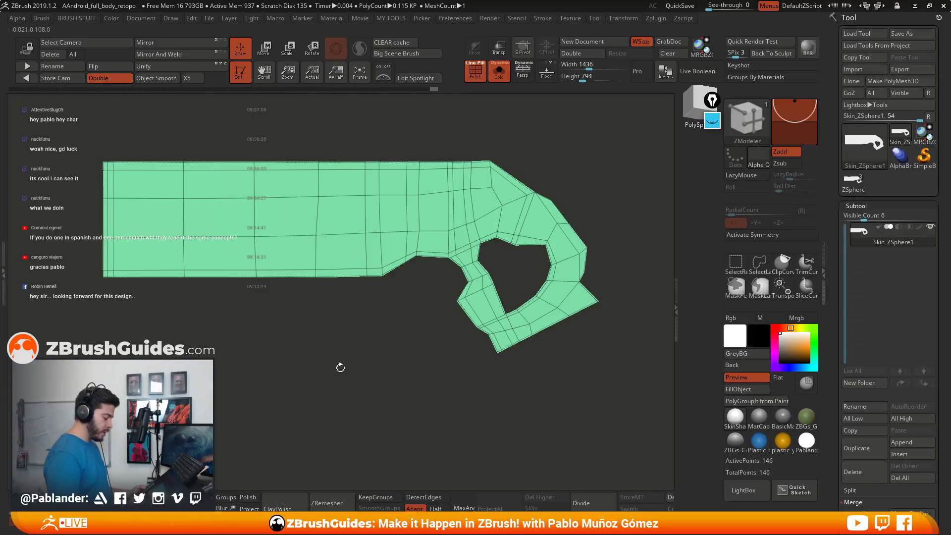
{"action": "key", "text": "d"}
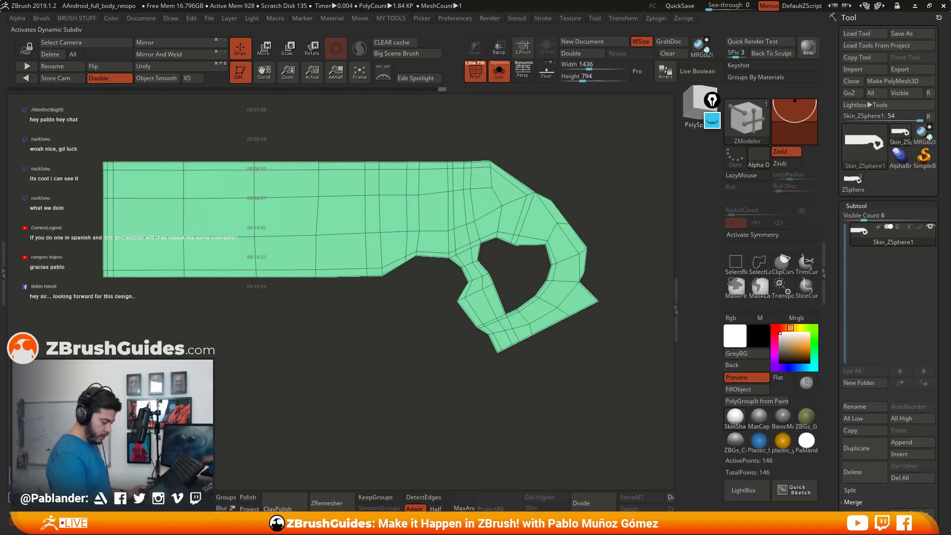
{"action": "key", "text": "shift+d"}
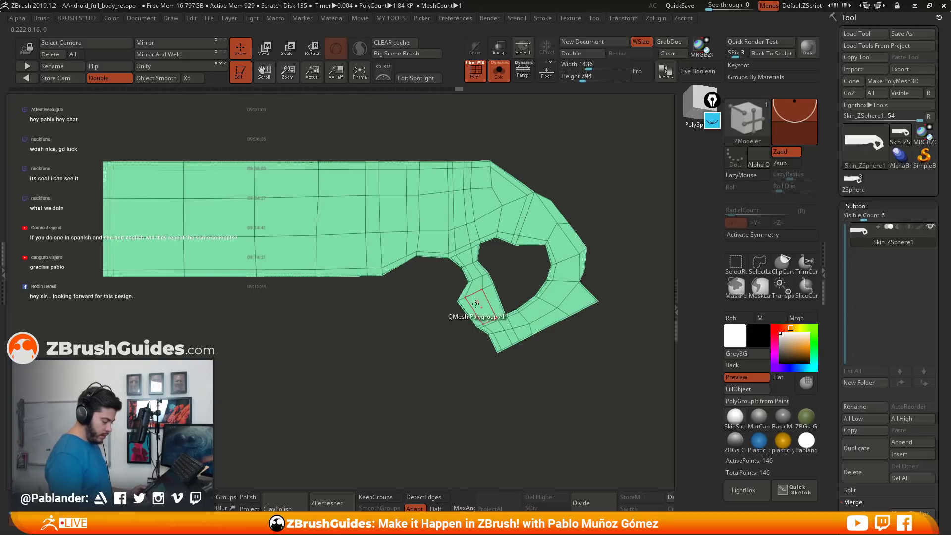
Insert an edge loop across the grip's front bar and compare the silhouette with Dynamic Subdiv on and off.
{"action": "key", "text": "d"}
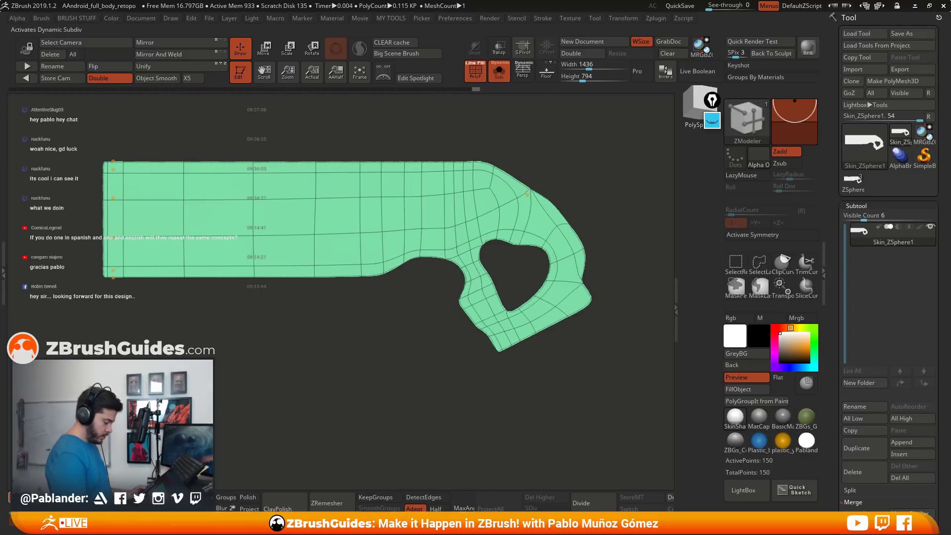
{"action": "key", "text": "shift+d"}
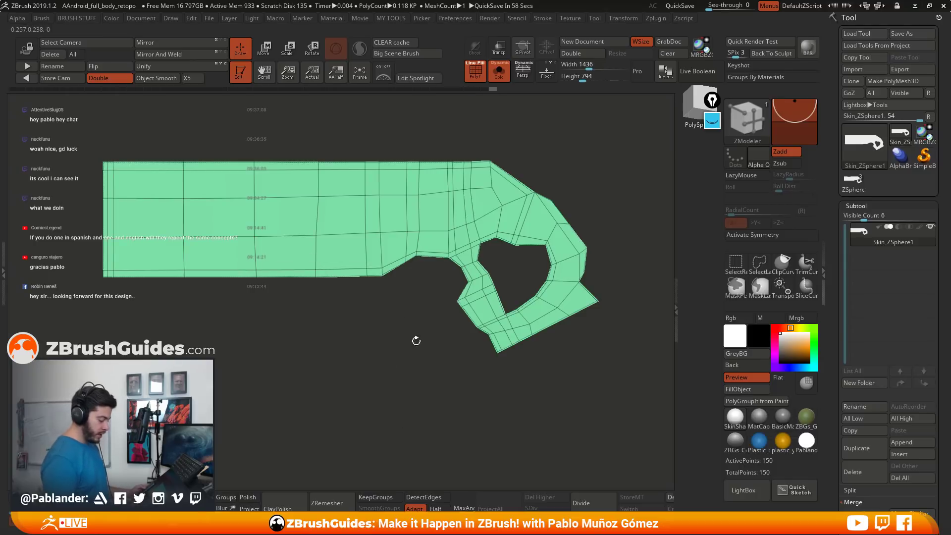
{"action": "key", "text": "d"}
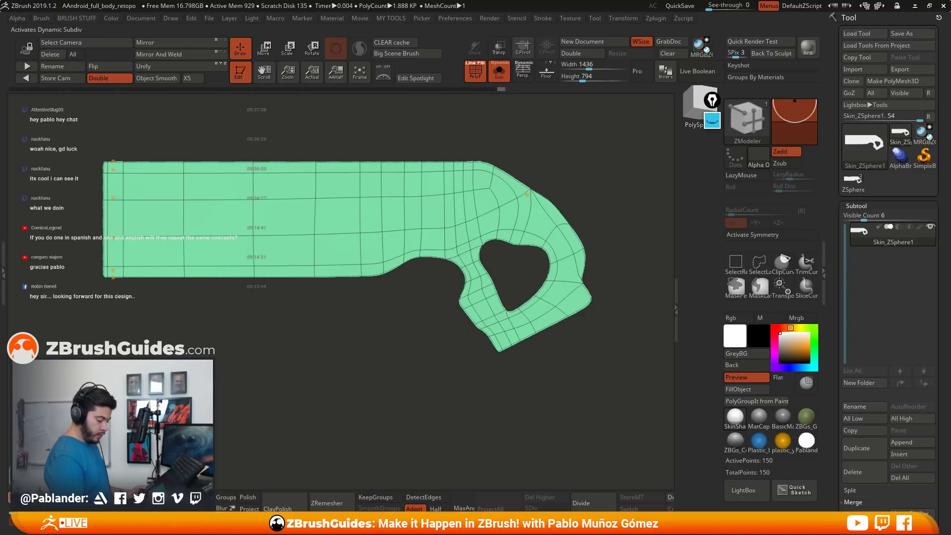
{"action": "key", "text": "shift+d"}
{"action": "key", "text": "d"}
{"action": "key", "text": "shift+d"}
{"action": "key", "text": "d"}
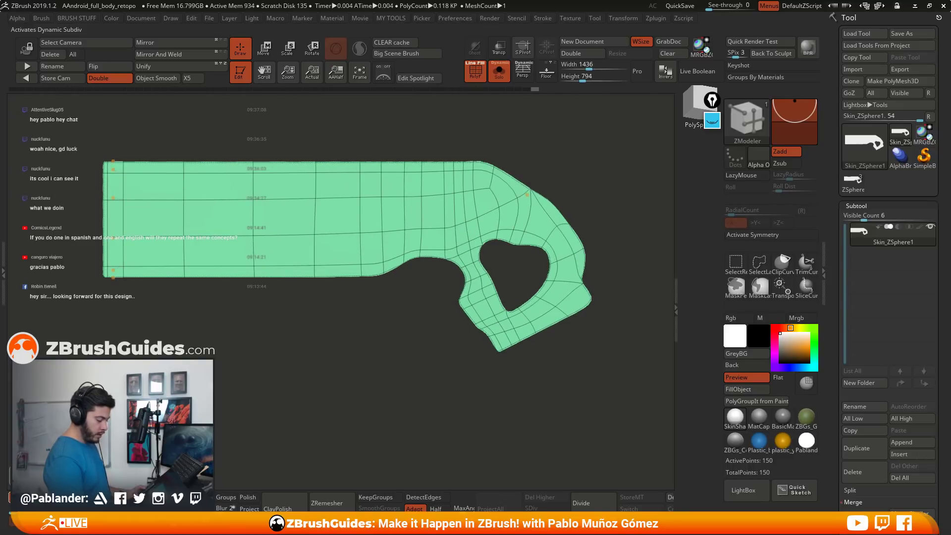
{"action": "key", "text": "shift+d"}
Extrude the whole flat weapon mesh with QMesh Polygroup All to give it thickness with the added edge loops.
{"action": "left_click_drag", "start_coordinate": [303, 347], "coordinate": [416, 283]}
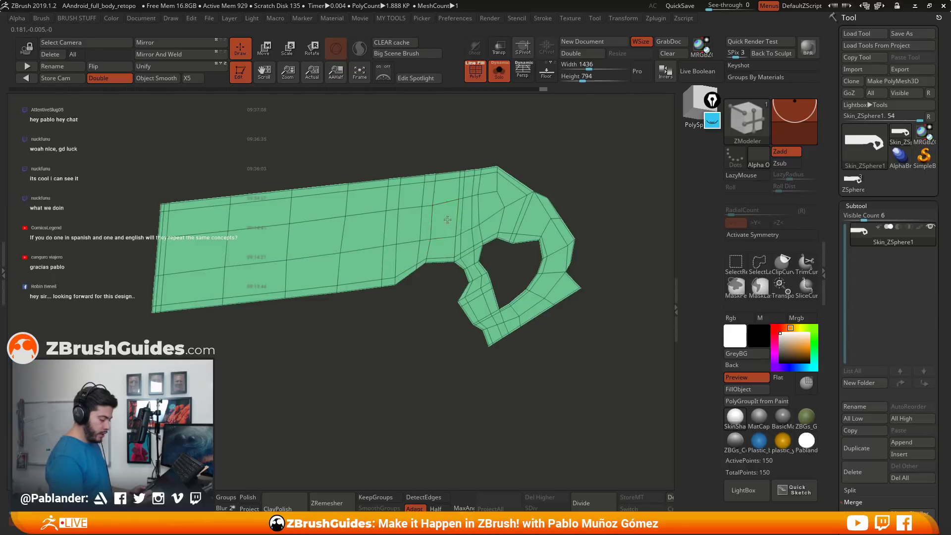
{"action": "left_click_drag", "start_coordinate": [448, 219], "coordinate": [473, 227]}
{"action": "left_click_drag", "start_coordinate": [538, 379], "coordinate": [595, 352]}
{"action": "key", "text": "ctrl+z"}
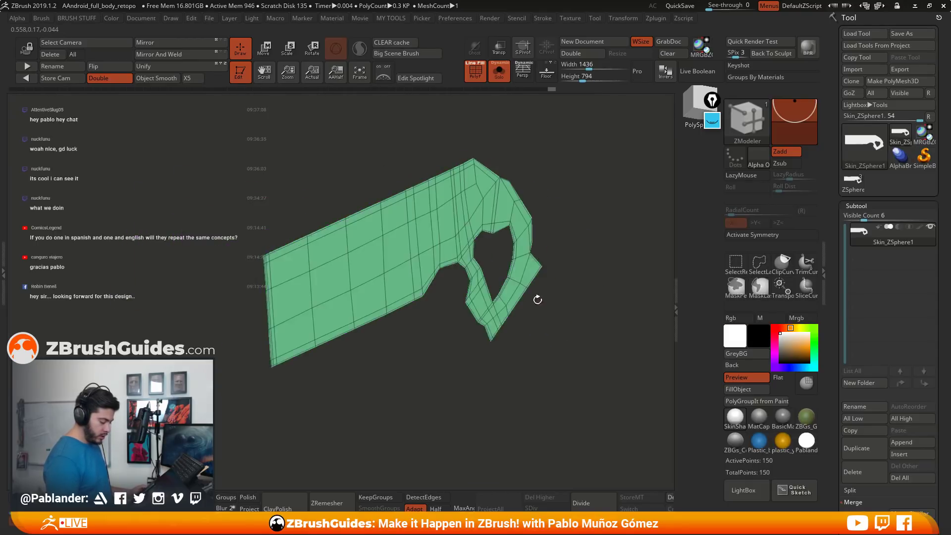
{"action": "key", "text": "ctrl+shift+z"}
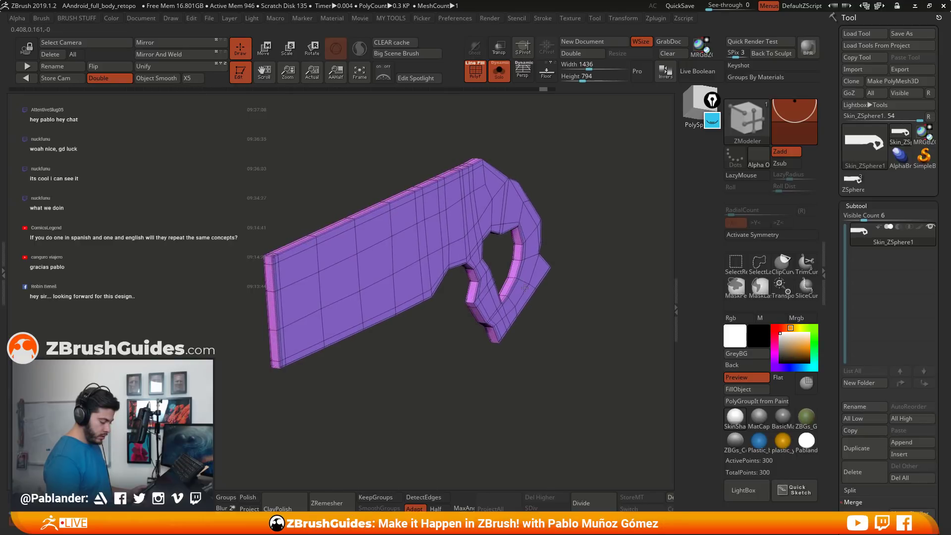
Activate X-axis symmetry for the thickened weapon, check it from several angles, and bring up the Move gizmo.
{"action": "left_click_drag", "start_coordinate": [525, 288], "coordinate": [566, 313]}
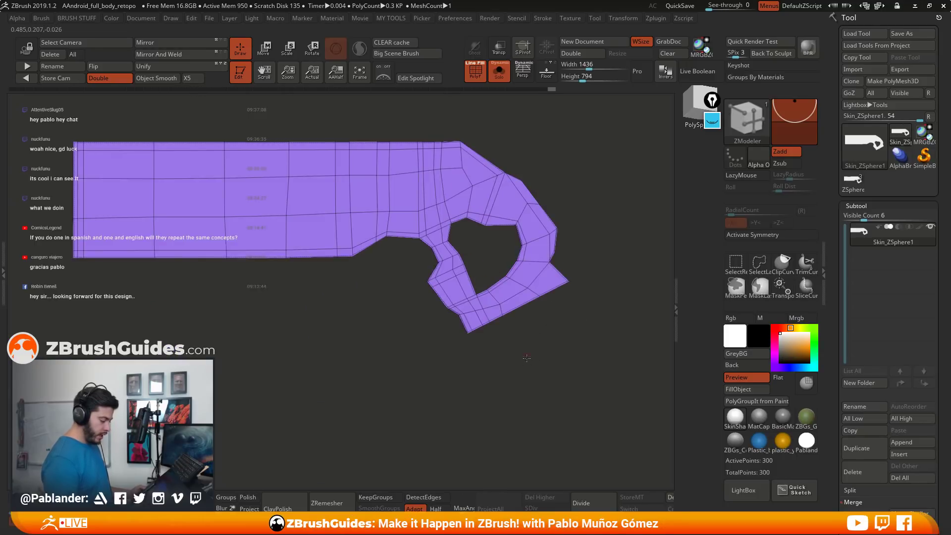
{"action": "left_click_drag", "start_coordinate": [555, 315], "coordinate": [510, 334]}
{"action": "left_click_drag", "start_coordinate": [430, 283], "coordinate": [368, 388]}
{"action": "left_click_drag", "start_coordinate": [287, 340], "coordinate": [382, 373]}
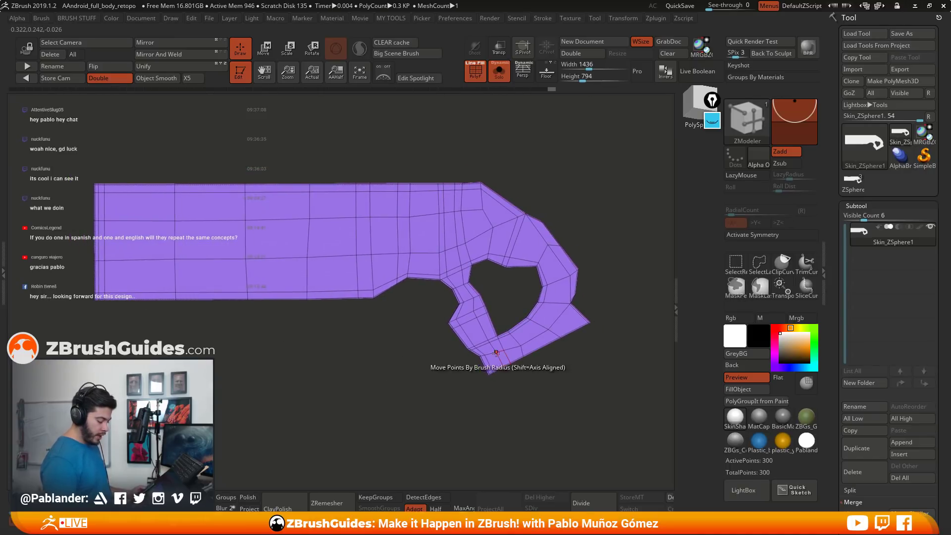
{"action": "left_click_drag", "start_coordinate": [580, 361], "coordinate": [532, 364], "text": "alt"}
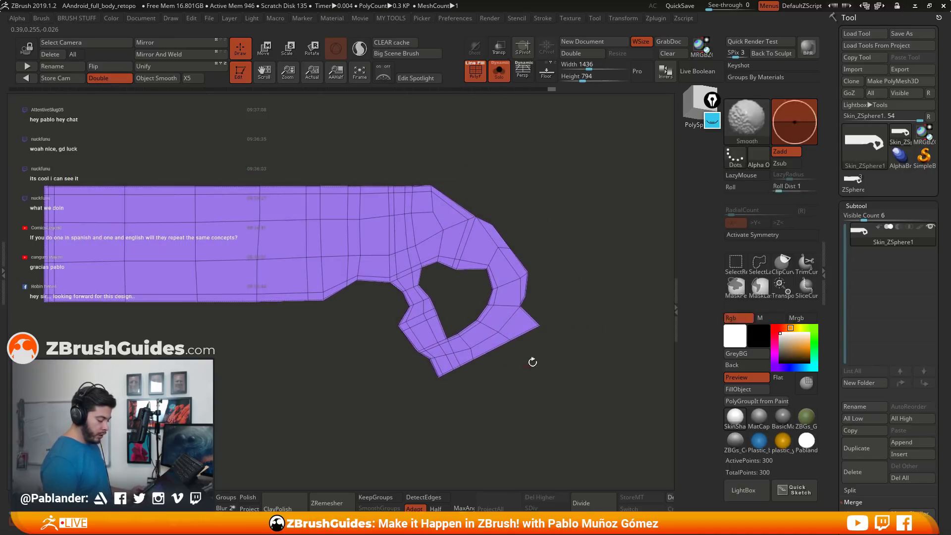
{"action": "left_click_drag", "start_coordinate": [575, 329], "coordinate": [599, 329]}
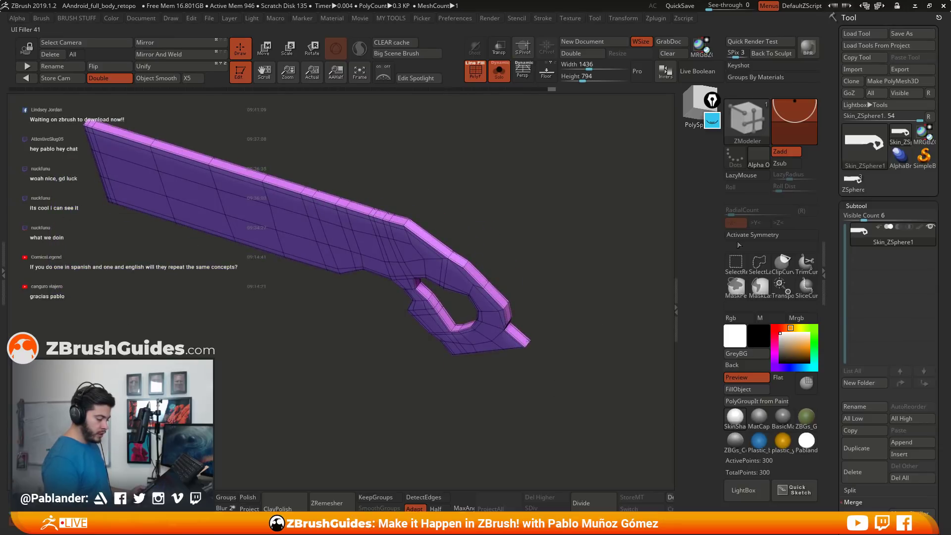
{"action": "left_click", "coordinate": [742, 235]}
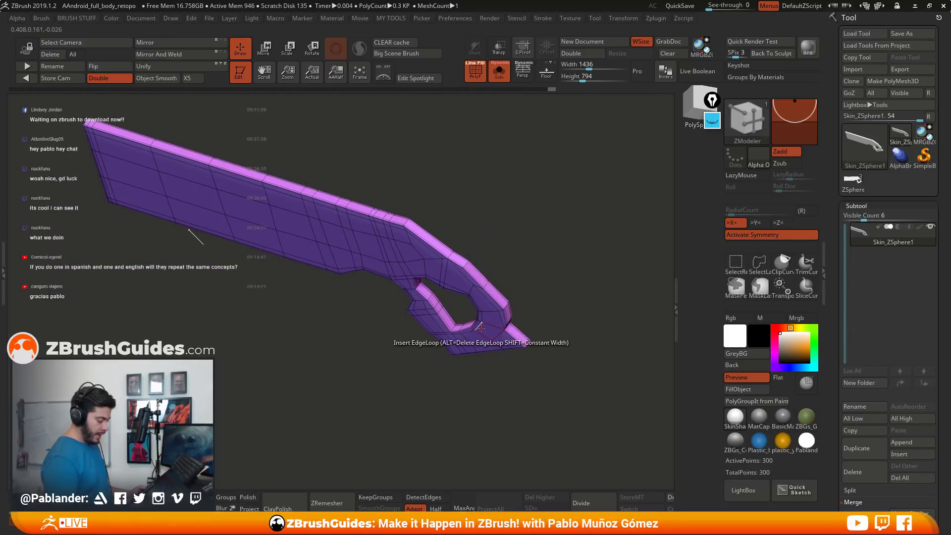
{"action": "left_click_drag", "start_coordinate": [476, 359], "coordinate": [496, 328]}
{"action": "left_click", "coordinate": [264, 49]}
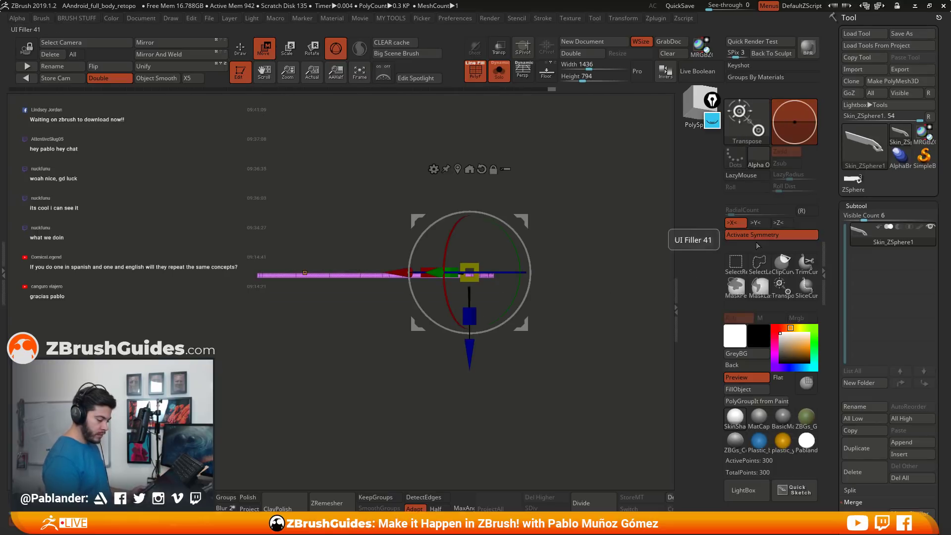
Turn off symmetry, centre the Move gizmo on the mesh, reset its orientation, and move the weapon back to the world centre.
{"action": "key", "text": "x"}
{"action": "left_click", "coordinate": [459, 169]}
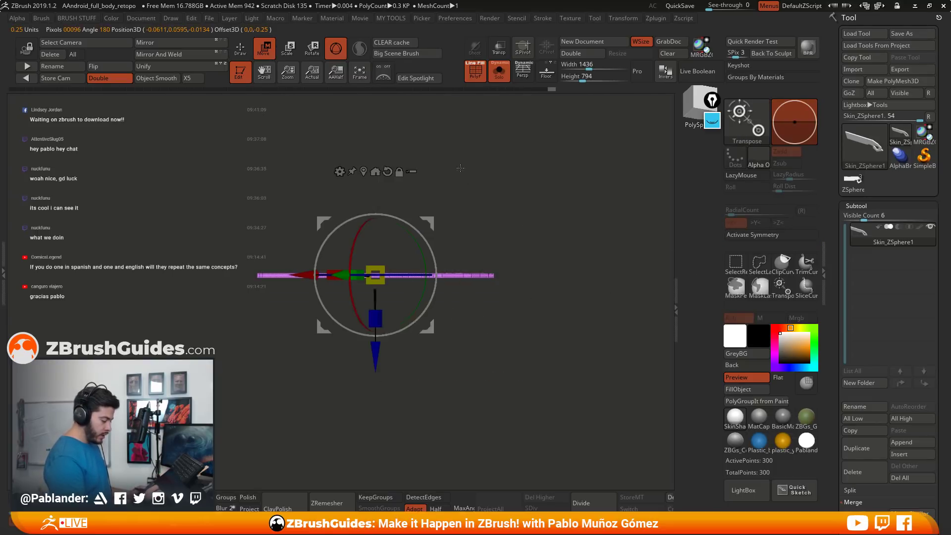
{"action": "left_click", "coordinate": [387, 171]}
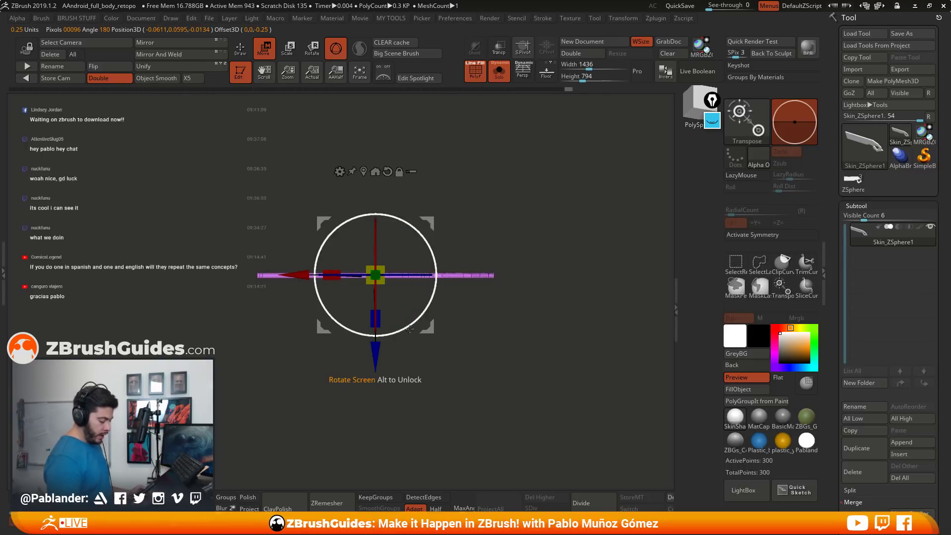
{"action": "left_click_drag", "start_coordinate": [403, 329], "coordinate": [441, 244]}
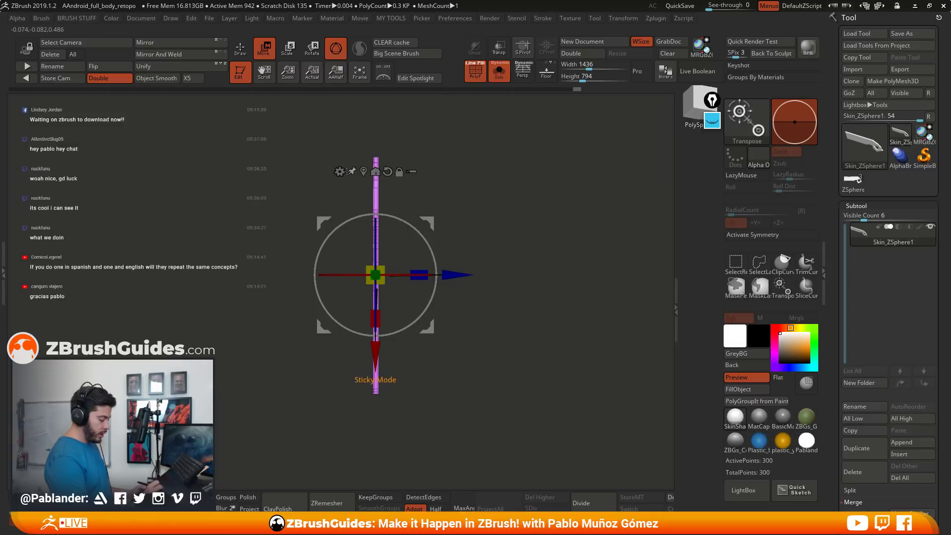
{"action": "left_click", "coordinate": [376, 171]}
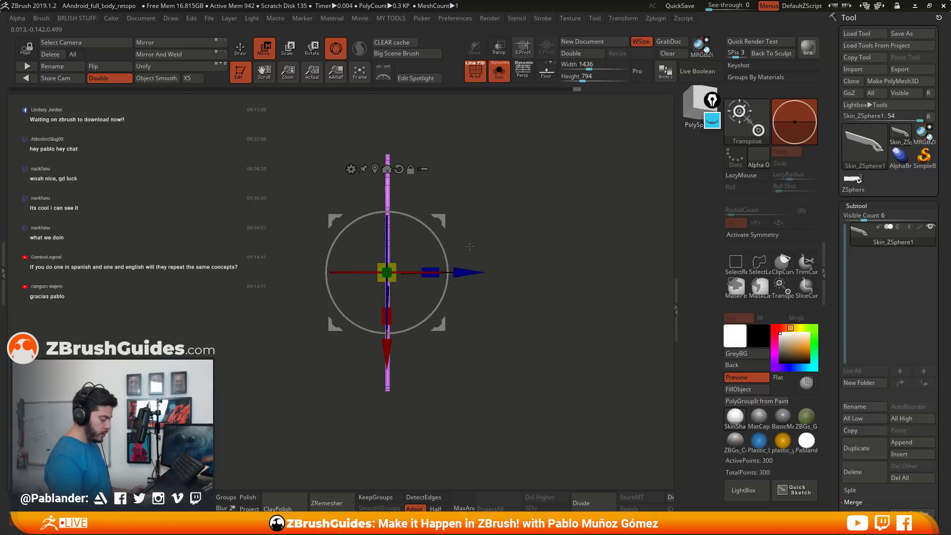
Return to Draw mode, reactivate X-axis symmetry, and check the weapon's centring against the floor grid before hiding the grid.
{"action": "left_click", "coordinate": [241, 49]}
{"action": "mouse_move", "coordinate": [486, 308]}
{"action": "left_mouse_down"}
{"action": "mouse_move", "coordinate": [534, 269]}
{"action": "mouse_move", "coordinate": [530, 260]}
{"action": "mouse_move", "coordinate": [526, 291]}
{"action": "left_mouse_up"}
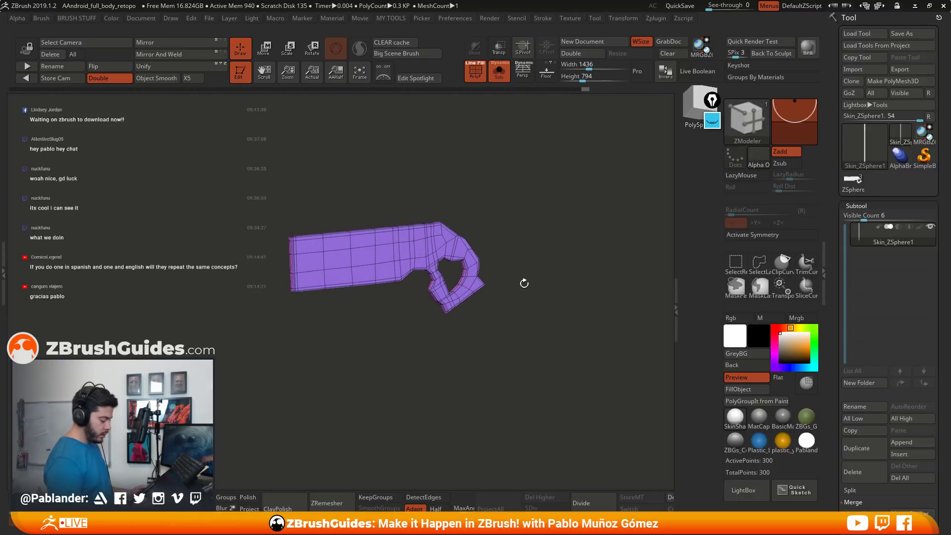
{"action": "left_click_drag", "start_coordinate": [551, 283], "coordinate": [462, 370]}
{"action": "left_click", "coordinate": [766, 236]}
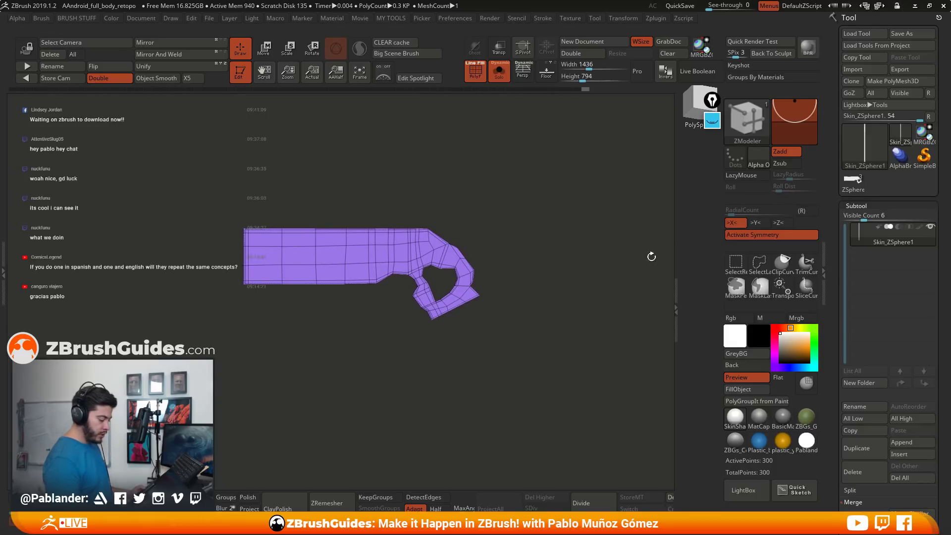
{"action": "left_click", "coordinate": [546, 75]}
{"action": "left_click_drag", "start_coordinate": [537, 237], "coordinate": [424, 290]}
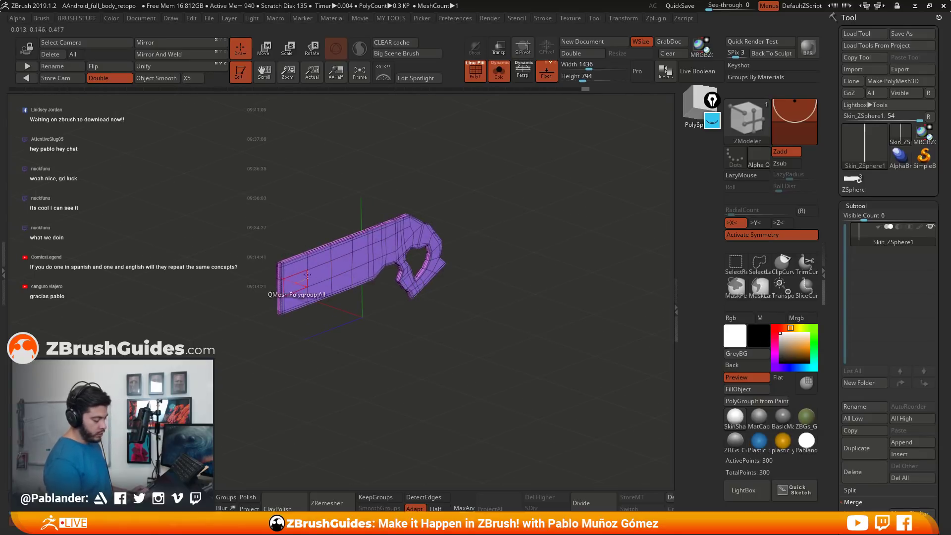
{"action": "left_click_drag", "start_coordinate": [492, 338], "coordinate": [457, 367]}
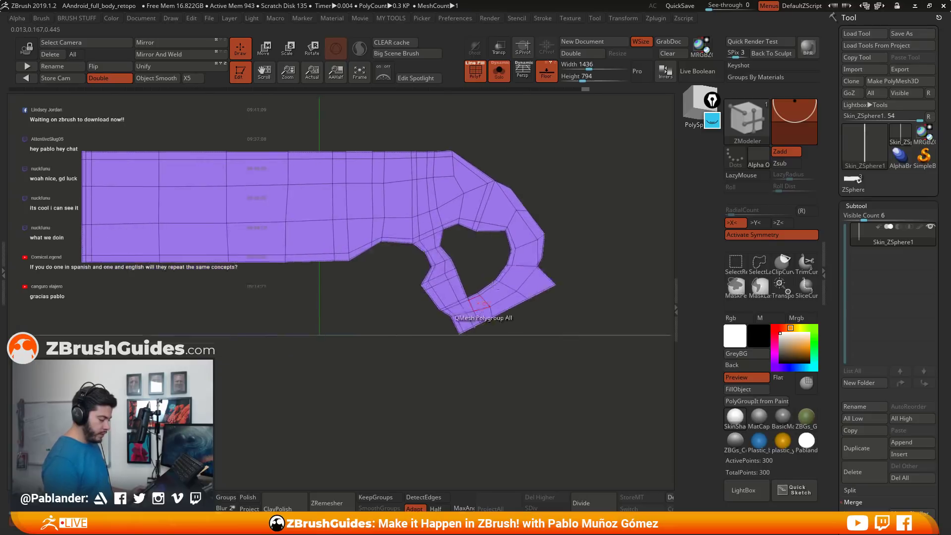
{"action": "left_click", "coordinate": [546, 72]}
Mark the polygons along the grip's lower bar, rear curve and the strip above the finger hole as a temporary polygroup.
{"action": "left_click_drag", "start_coordinate": [555, 144], "coordinate": [596, 156], "text": "alt"}
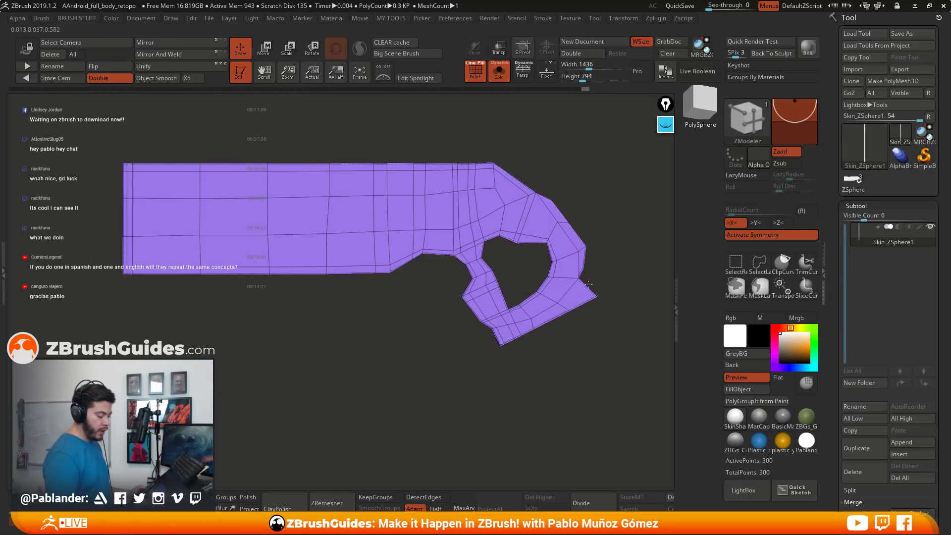
{"action": "left_click_drag", "start_coordinate": [580, 342], "coordinate": [564, 342], "text": "alt"}
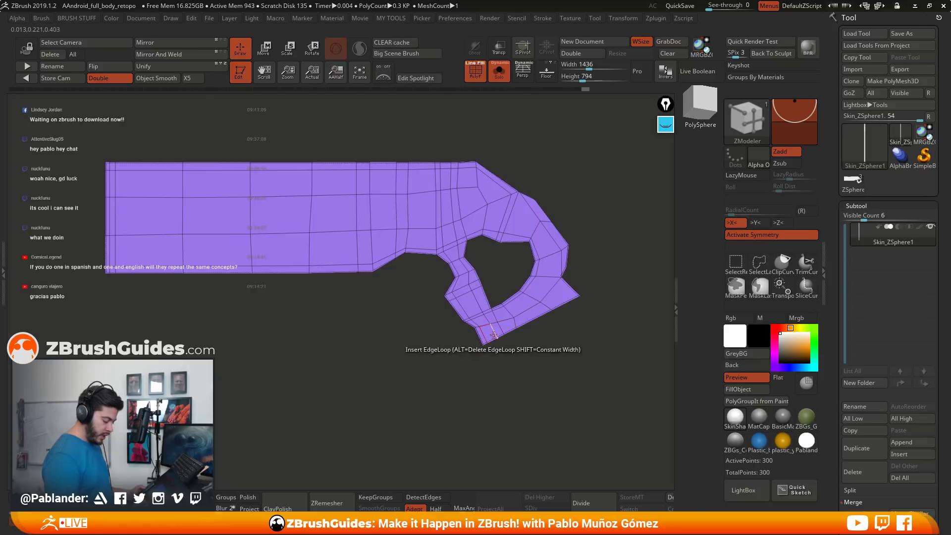
{"action": "left_click_drag", "start_coordinate": [618, 286], "coordinate": [586, 281], "text": "alt"}
{"action": "left_click_drag", "start_coordinate": [584, 337], "coordinate": [551, 338], "text": "alt"}
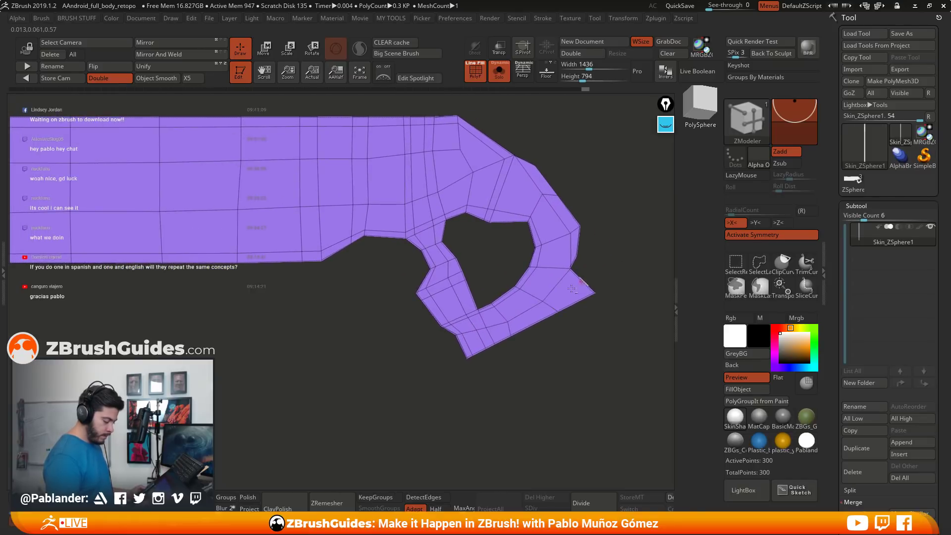
{"action": "left_click_drag", "start_coordinate": [466, 348], "coordinate": [568, 295], "text": "alt"}
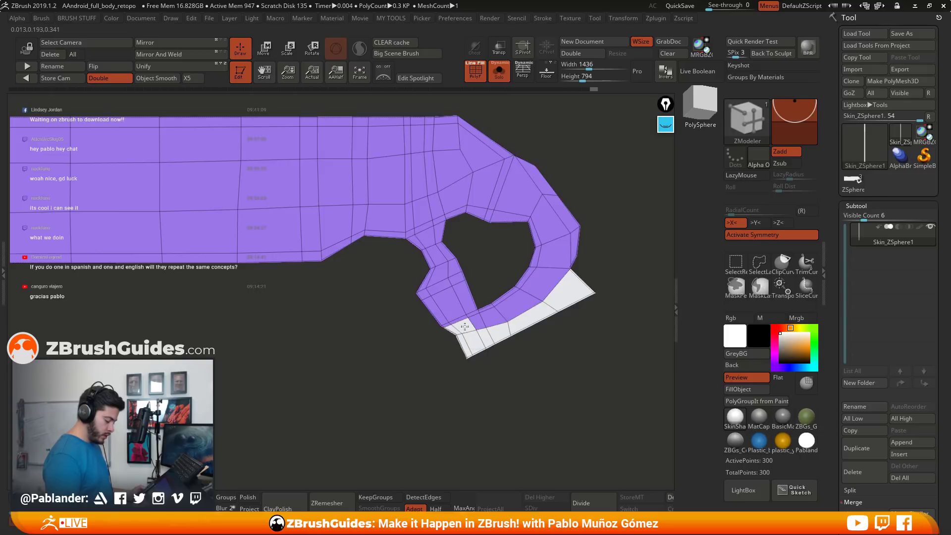
{"action": "mouse_move", "coordinate": [464, 326]}
{"action": "left_mouse_down"}
{"action": "mouse_move", "coordinate": [524, 303]}
{"action": "mouse_move", "coordinate": [557, 263]}
{"action": "mouse_move", "coordinate": [550, 215]}
{"action": "mouse_move", "coordinate": [513, 185]}
{"action": "mouse_move", "coordinate": [460, 189]}
{"action": "left_mouse_up"}
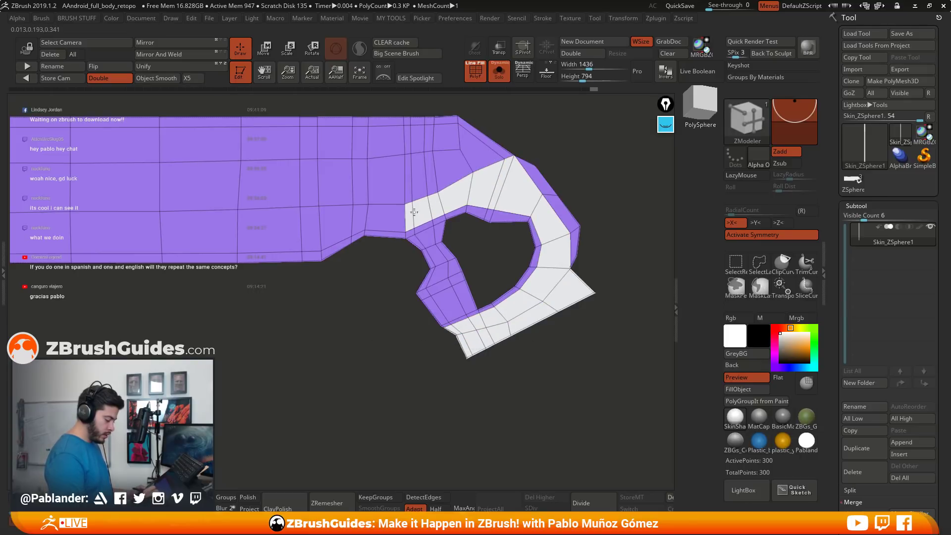
{"action": "left_click_drag", "start_coordinate": [408, 214], "coordinate": [379, 213]}
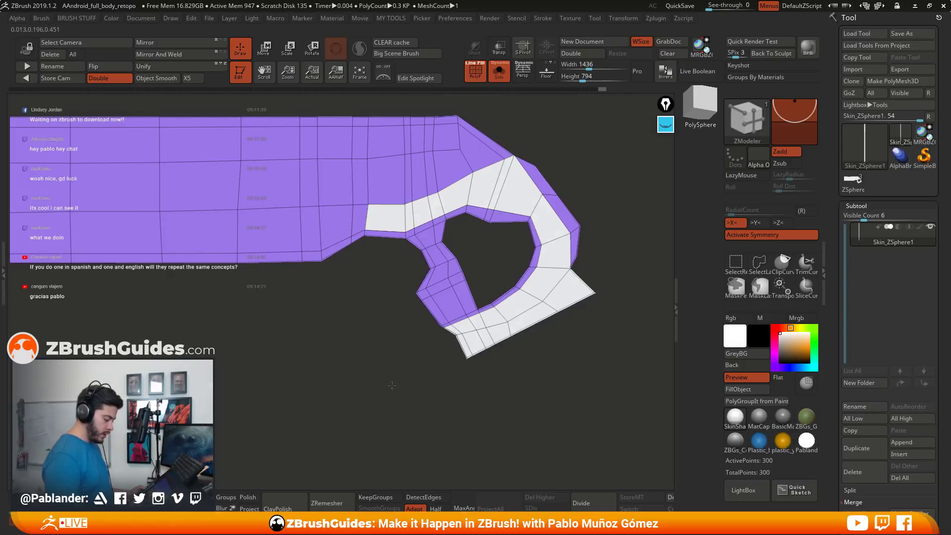
{"action": "mouse_move", "coordinate": [392, 386]}
{"action": "left_mouse_down", "text": "shift"}
{"action": "mouse_move", "coordinate": [380, 366]}
{"action": "mouse_move", "coordinate": [399, 346]}
{"action": "mouse_move", "coordinate": [395, 339]}
{"action": "left_mouse_up", "text": "shift"}
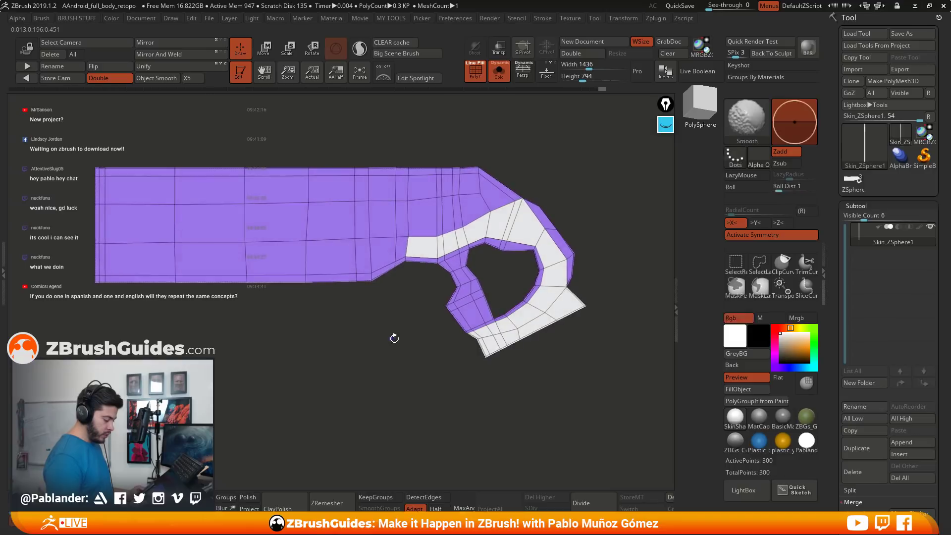
Add the remaining polygons of the weapon's rear body, up to its top edge, to the temporary polygroup.
{"action": "left_click", "coordinate": [496, 201]}
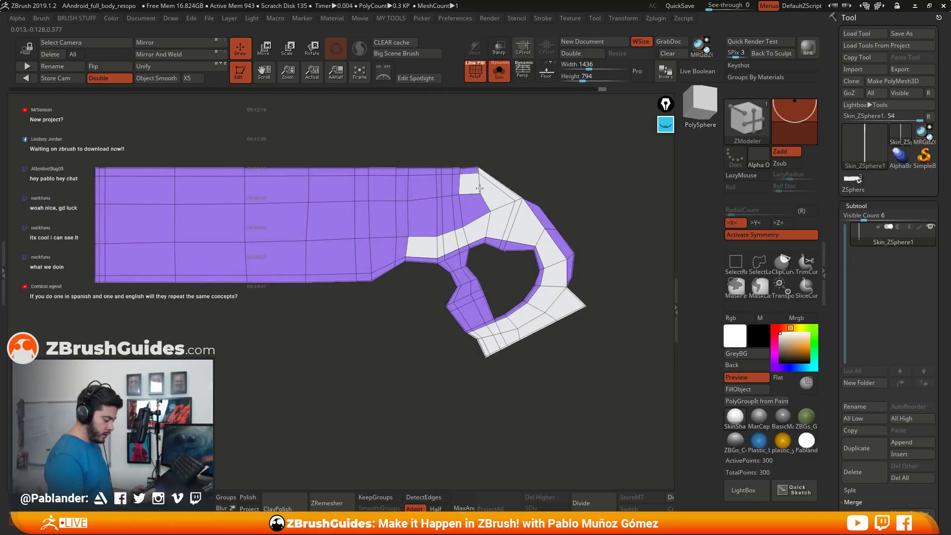
{"action": "mouse_move", "coordinate": [466, 172]}
{"action": "left_mouse_down", "text": "alt"}
{"action": "mouse_move", "coordinate": [429, 188]}
{"action": "mouse_move", "coordinate": [454, 178]}
{"action": "mouse_move", "coordinate": [474, 208]}
{"action": "left_mouse_up", "text": "alt"}
{"action": "left_click_drag", "start_coordinate": [565, 337], "coordinate": [561, 315]}
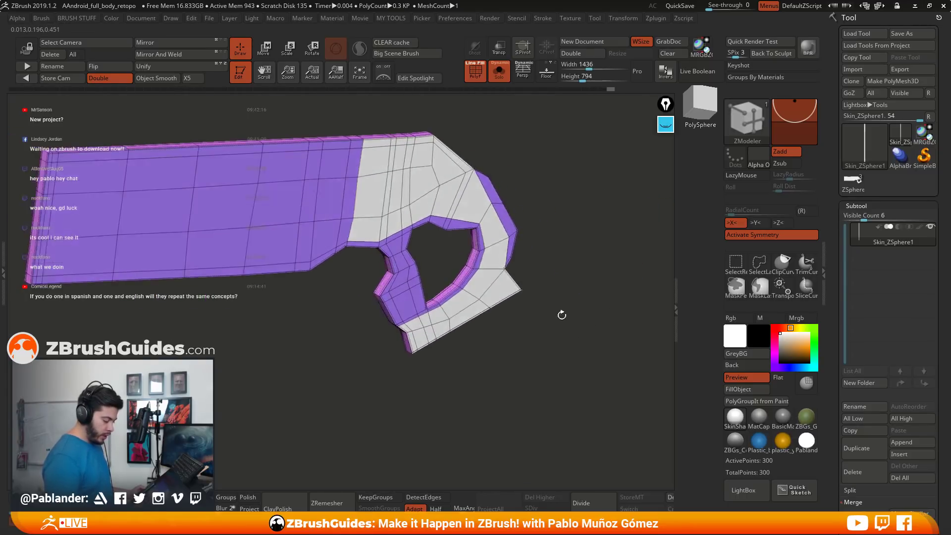
{"action": "left_click_drag", "start_coordinate": [533, 267], "coordinate": [551, 256]}
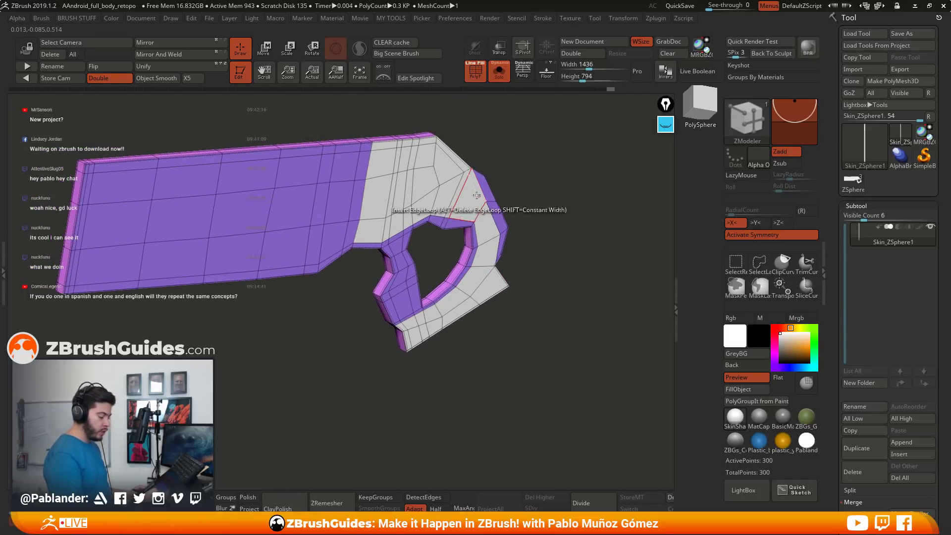
Extrude the marked rear body and grip polygons outward with QMesh targeting Polygroup All.
{"action": "key", "text": "space"}
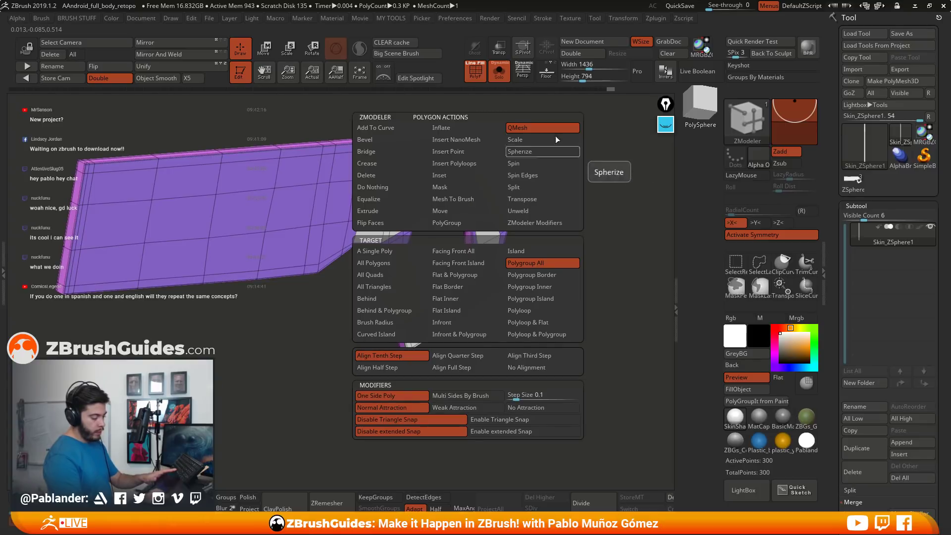
{"action": "left_click", "coordinate": [553, 265]}
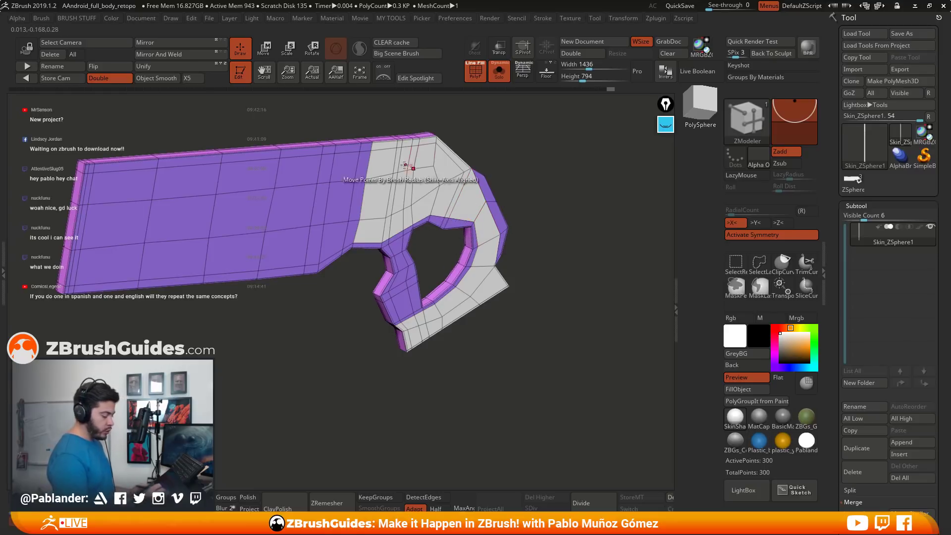
{"action": "left_click_drag", "start_coordinate": [523, 333], "coordinate": [534, 295]}
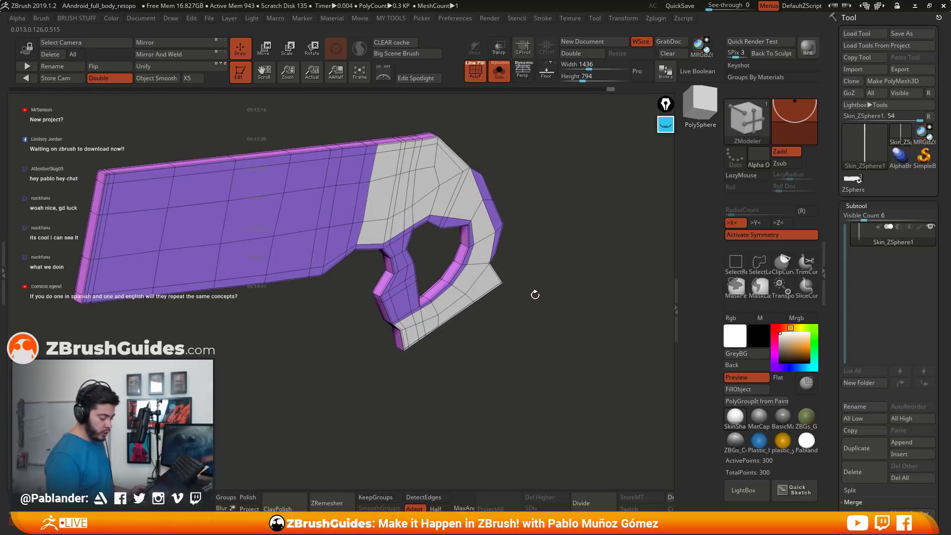
{"action": "left_click_drag", "start_coordinate": [472, 277], "coordinate": [480, 280]}
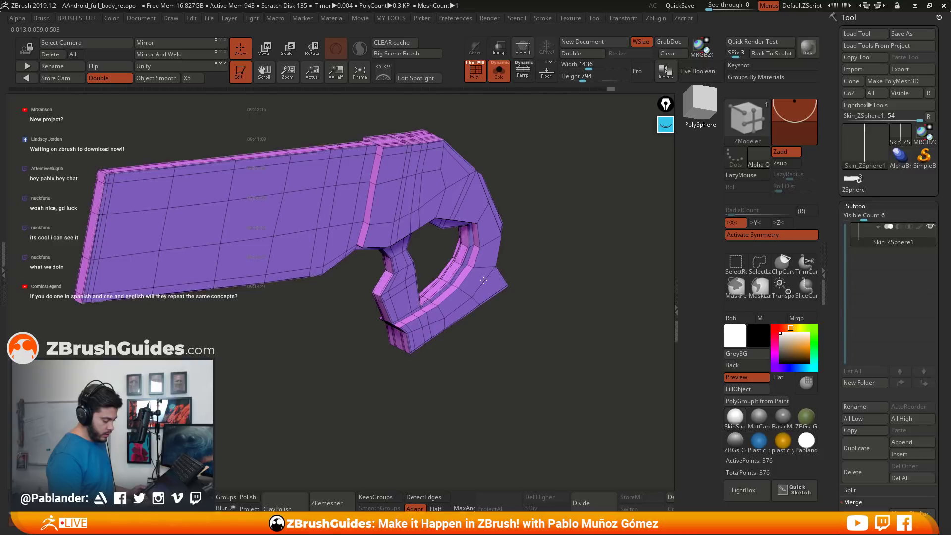
Set the QMesh target to A Single Poly and raise the narrow ledge face at the front end of the grip's lower bar.
{"action": "left_click_drag", "start_coordinate": [578, 319], "coordinate": [532, 341], "text": "shift"}
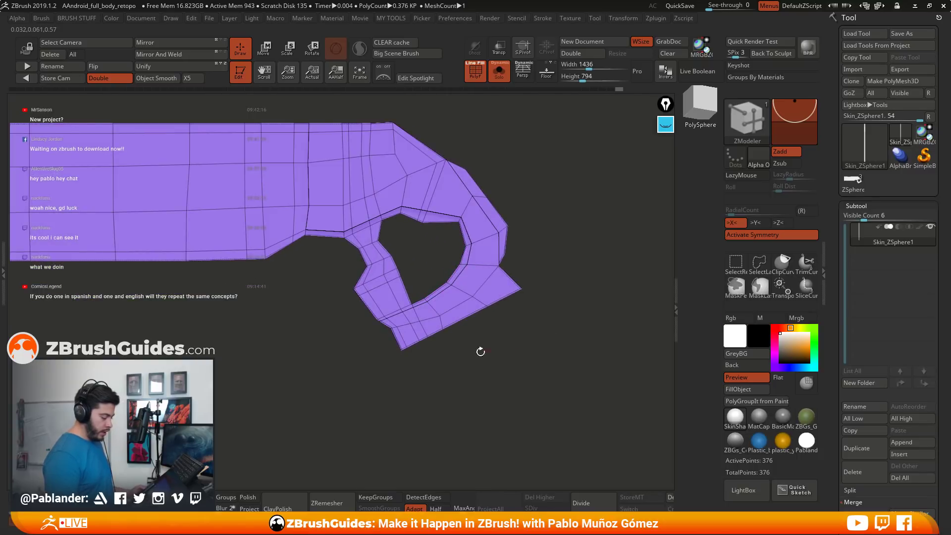
{"action": "left_click_drag", "start_coordinate": [421, 346], "coordinate": [482, 319], "text": "alt"}
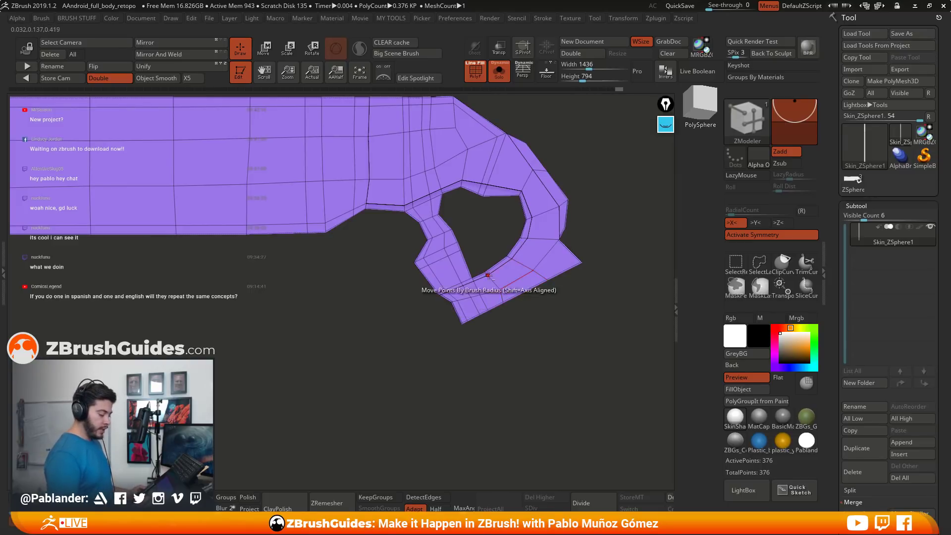
{"action": "left_click_drag", "start_coordinate": [490, 313], "coordinate": [476, 336], "text": "alt"}
{"action": "right_click_drag", "start_coordinate": [447, 238], "coordinate": [505, 252]}
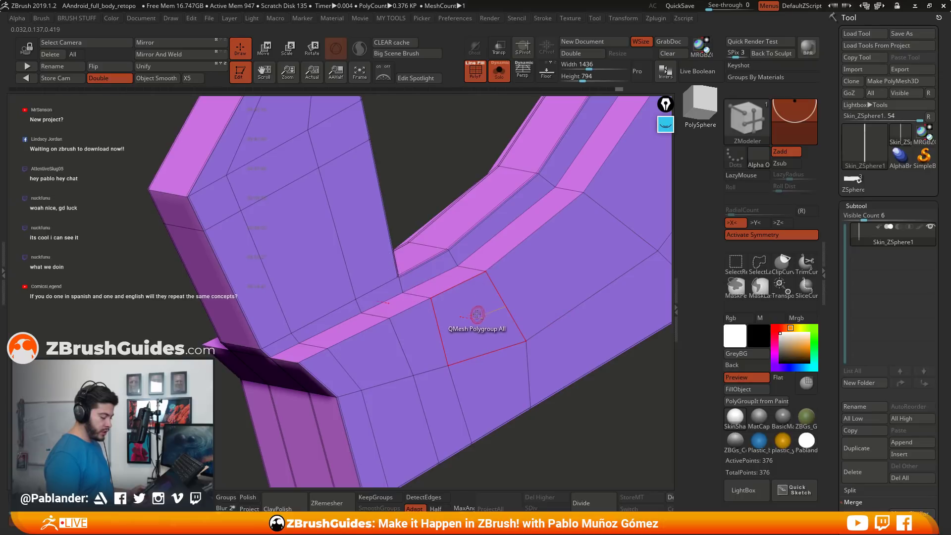
{"action": "right_click_drag", "start_coordinate": [476, 314], "coordinate": [459, 339]}
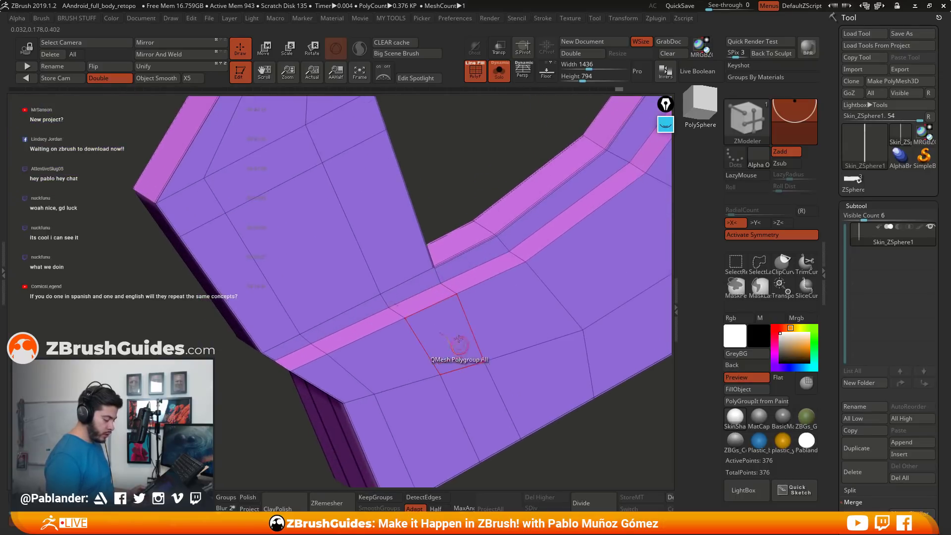
{"action": "right_click_drag", "start_coordinate": [391, 303], "coordinate": [360, 320]}
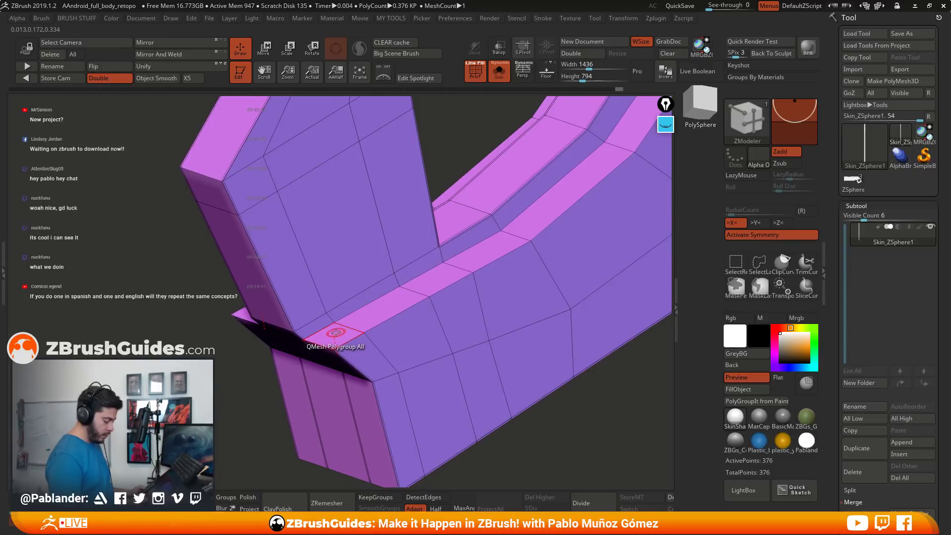
{"action": "key", "text": "space"}
{"action": "key", "text": "space"}
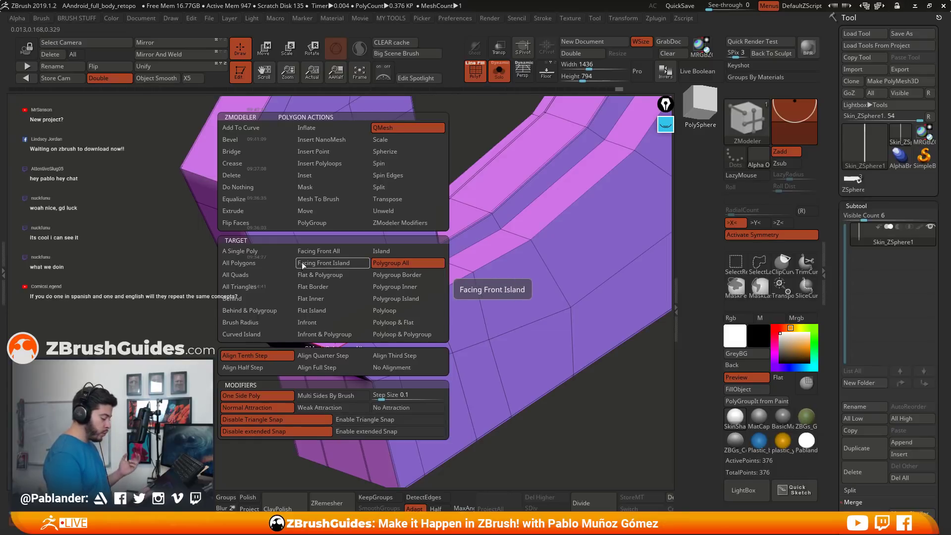
{"action": "left_click", "coordinate": [254, 256]}
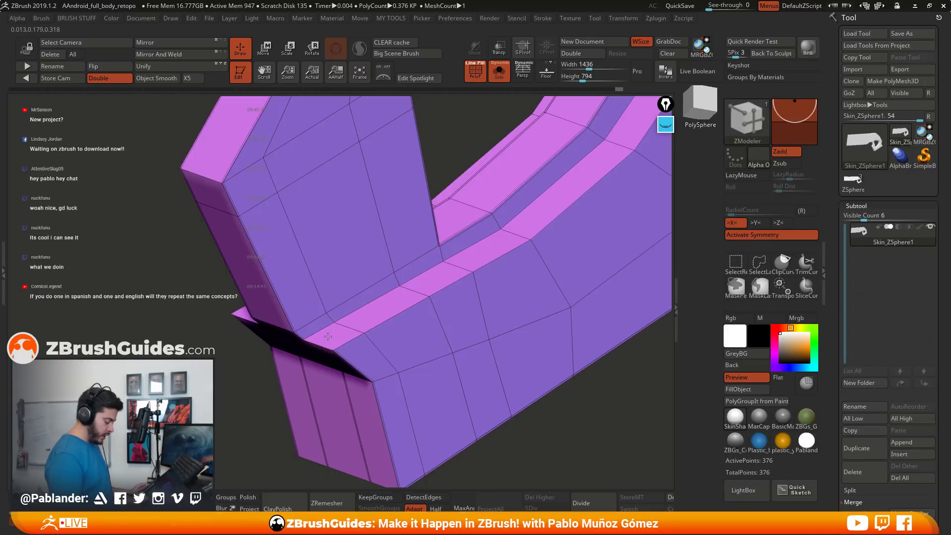
{"action": "left_click", "coordinate": [328, 337]}
{"action": "left_click_drag", "start_coordinate": [328, 335], "coordinate": [327, 332]}
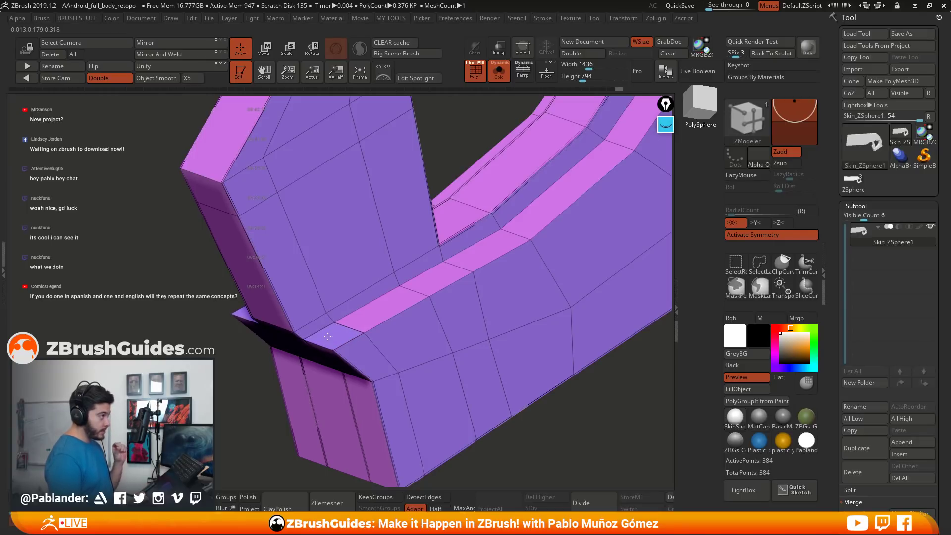
{"action": "left_click_drag", "start_coordinate": [327, 337], "coordinate": [328, 331]}
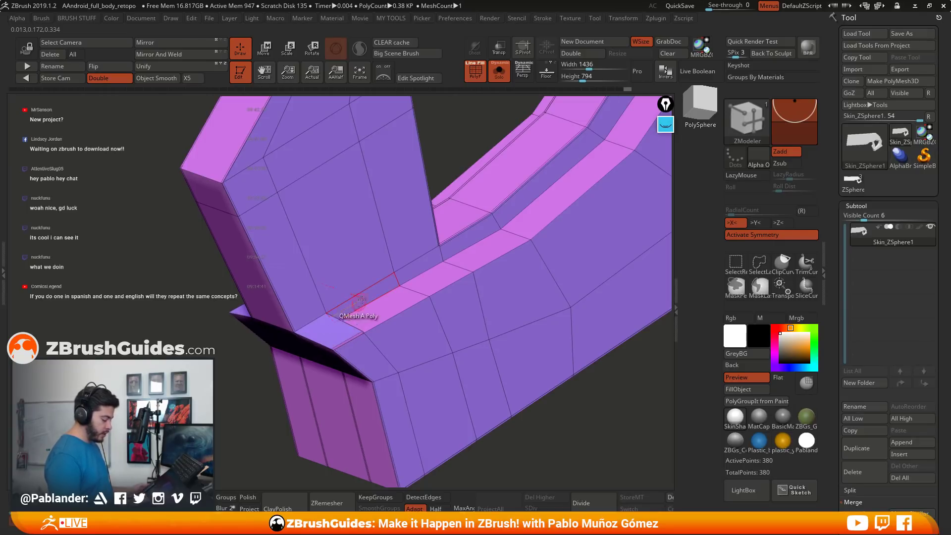
Examine the raised ledge face and its edges at the grip's lower front corner from several angles.
{"action": "right_click_drag", "start_coordinate": [342, 315], "coordinate": [378, 280]}
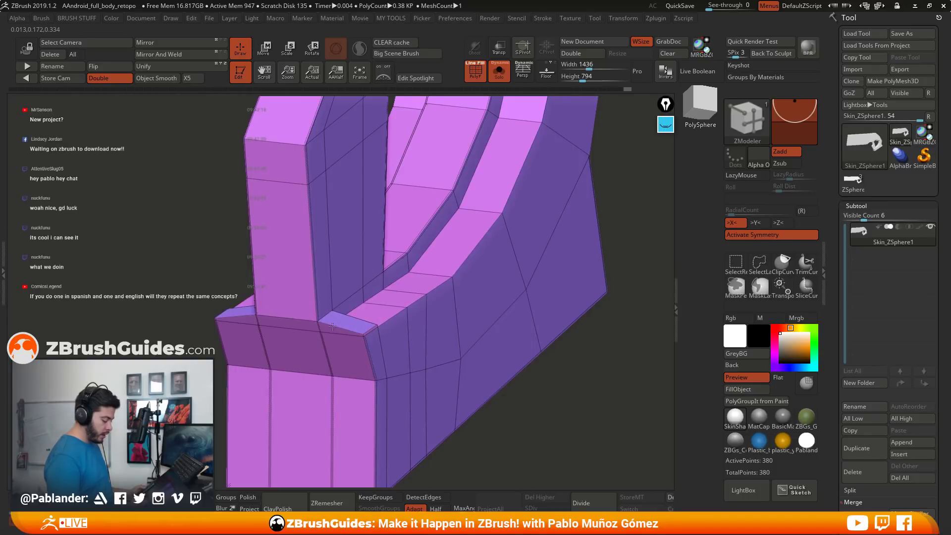
{"action": "right_click_drag", "start_coordinate": [333, 326], "coordinate": [481, 349]}
{"action": "right_click_drag", "start_coordinate": [573, 301], "coordinate": [525, 377]}
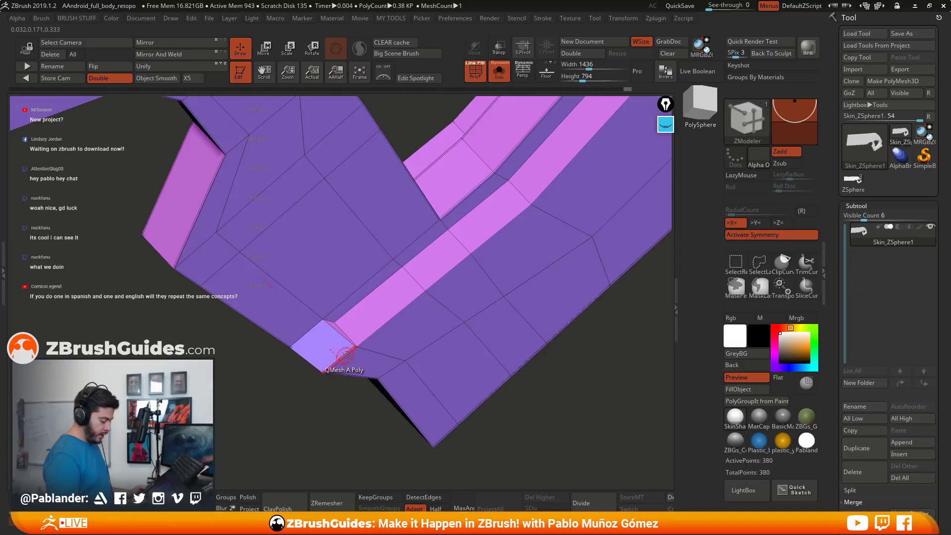
{"action": "right_click_drag", "start_coordinate": [346, 355], "coordinate": [337, 357]}
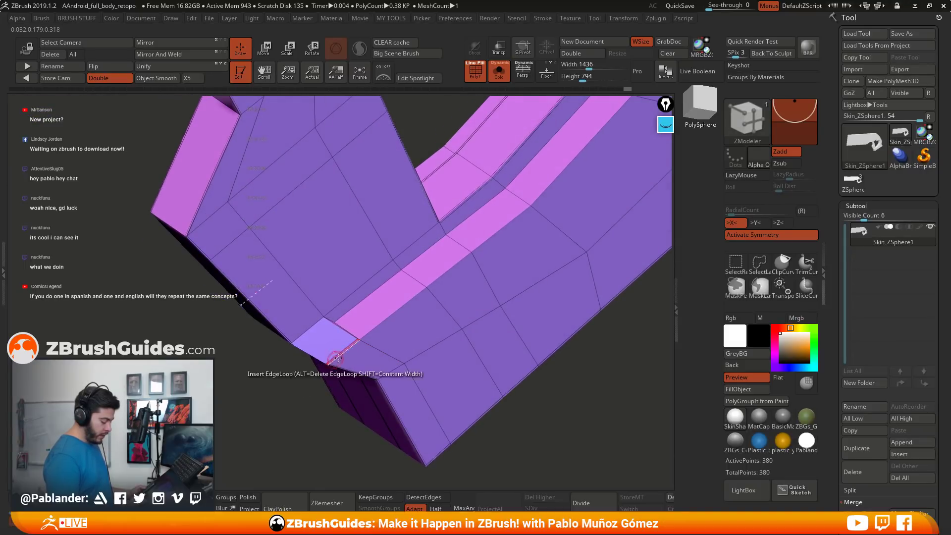
{"action": "right_click_drag", "start_coordinate": [280, 399], "coordinate": [414, 347]}
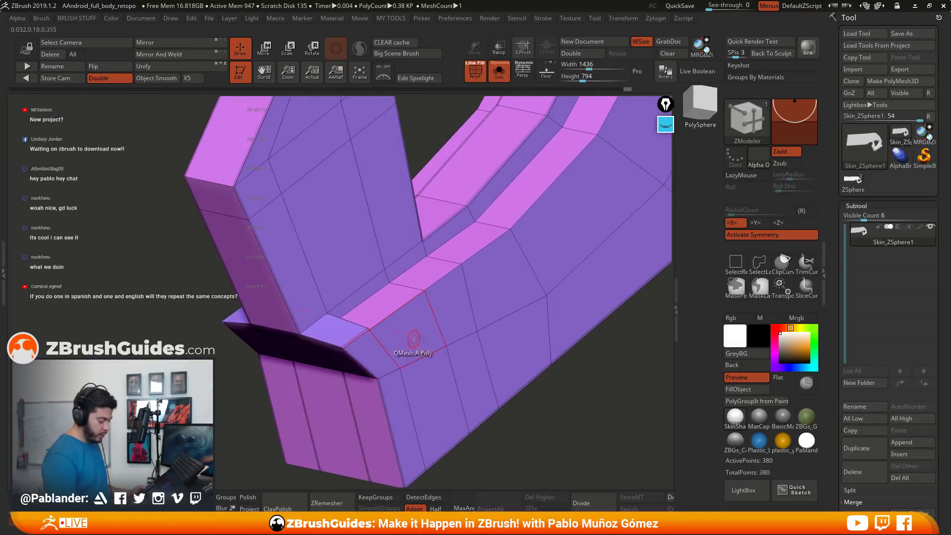
Raise the ledge faces along the inner edge of the grip's lower bar with single-poly QMesh.
{"action": "key", "text": "space"}
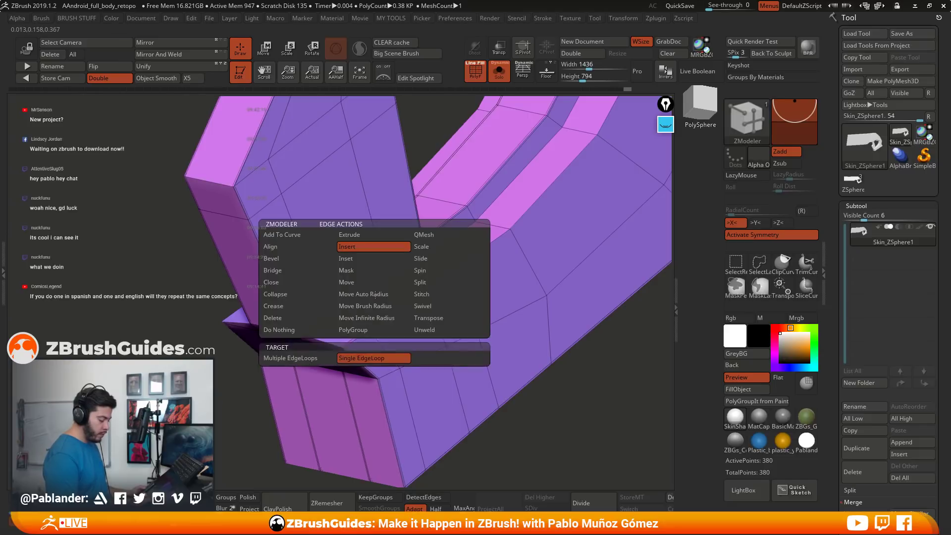
{"action": "key", "text": "space"}
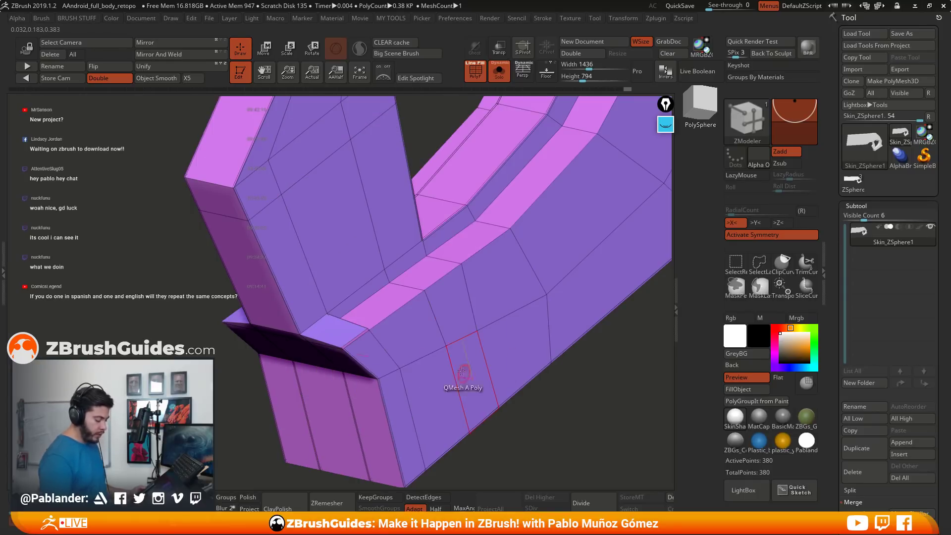
{"action": "left_click_drag", "start_coordinate": [383, 299], "coordinate": [378, 296]}
{"action": "left_click", "coordinate": [427, 269]}
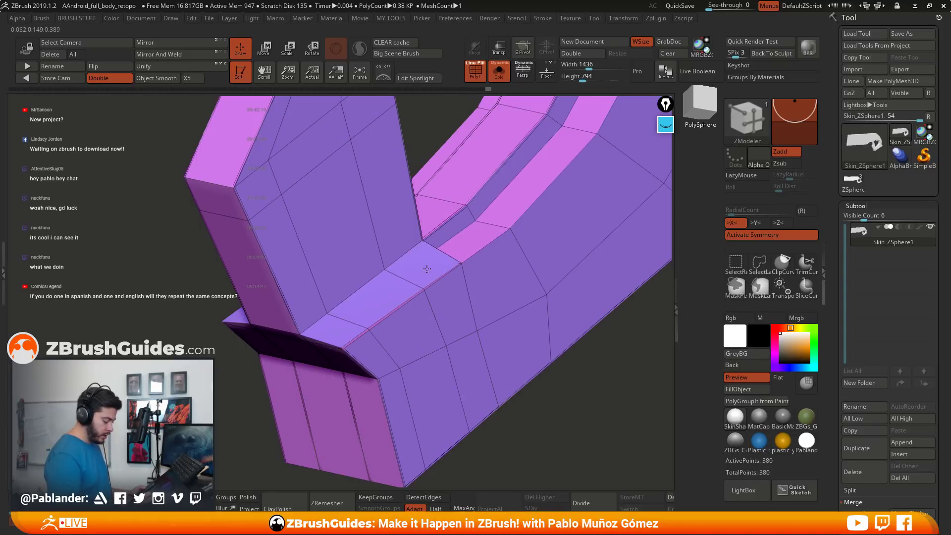
{"action": "left_click", "coordinate": [532, 183]}
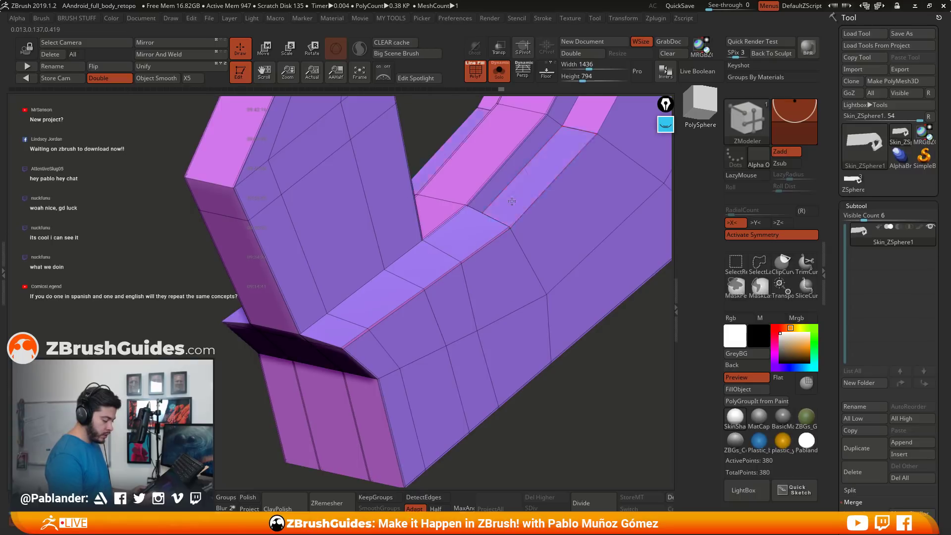
Continue raising the ledge faces with QMesh up the rear inner curve of the grip hole.
{"action": "right_click_drag", "start_coordinate": [542, 193], "coordinate": [415, 325], "text": "alt"}
{"action": "left_click", "coordinate": [476, 213]}
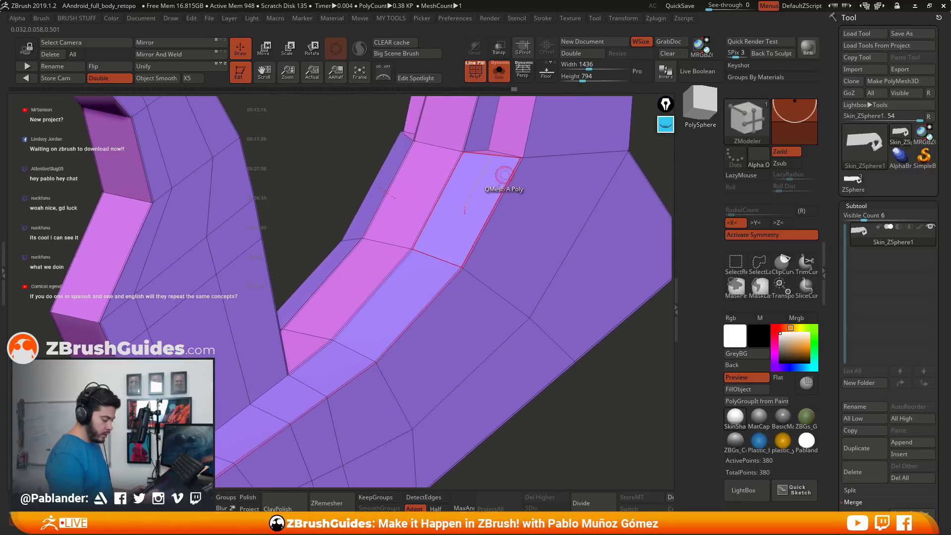
{"action": "right_click_drag", "start_coordinate": [504, 176], "coordinate": [463, 284], "text": "alt"}
{"action": "left_click", "coordinate": [474, 201]}
{"action": "right_click_drag", "start_coordinate": [475, 199], "coordinate": [454, 299], "text": "ctrl"}
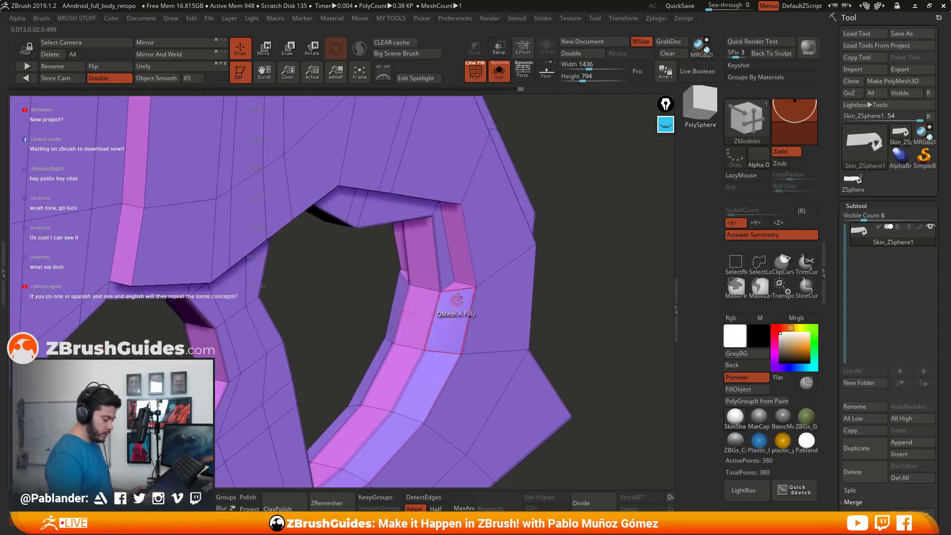
{"action": "right_click_drag", "start_coordinate": [480, 236], "coordinate": [562, 204]}
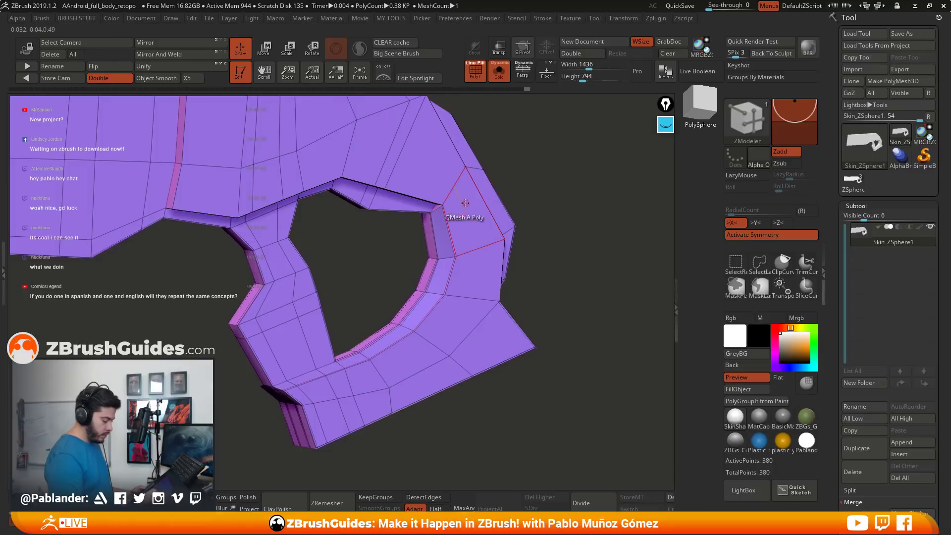
{"action": "mouse_move", "coordinate": [465, 202]}
{"action": "right_mouse_down"}
{"action": "mouse_move", "coordinate": [489, 183]}
{"action": "mouse_move", "coordinate": [552, 206]}
{"action": "mouse_move", "coordinate": [468, 211]}
{"action": "right_mouse_up"}
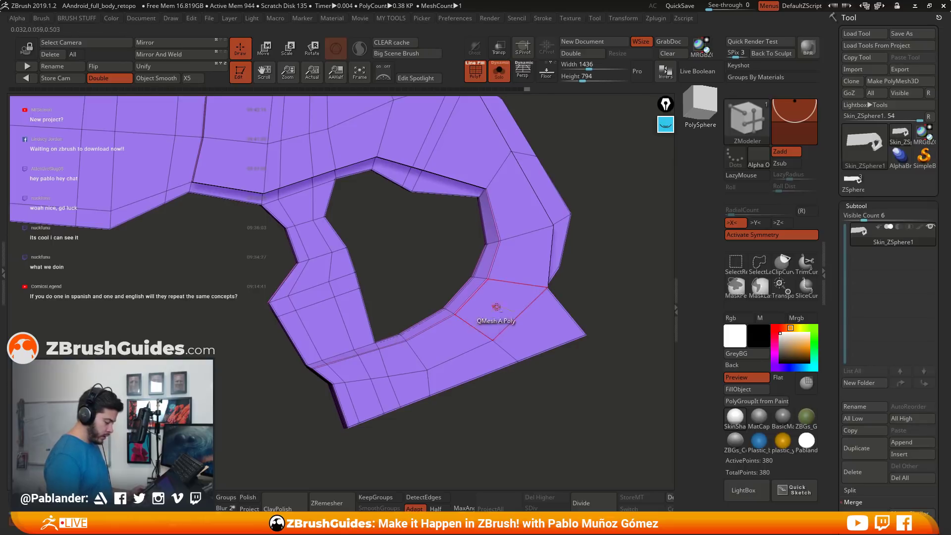
Preview the weapon with dynamic subdivision smoothing and without polyframe, comparing the MatCap Gray and SkinShade materials, and return to the unsmoothed wireframe view.
{"action": "left_click_drag", "start_coordinate": [250, 381], "coordinate": [268, 375]}
{"action": "key", "text": "d"}
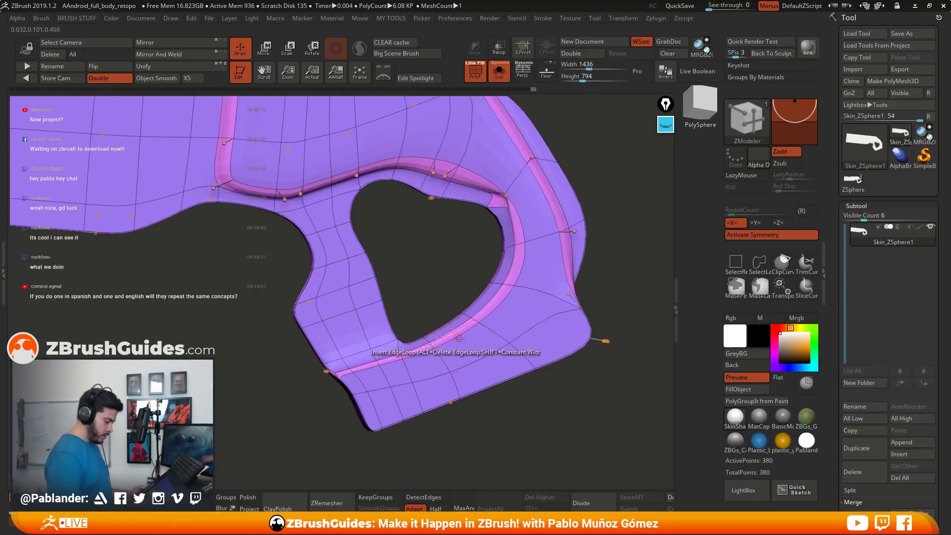
{"action": "right_click_drag", "start_coordinate": [478, 320], "coordinate": [508, 301]}
{"action": "key", "text": "shift+f"}
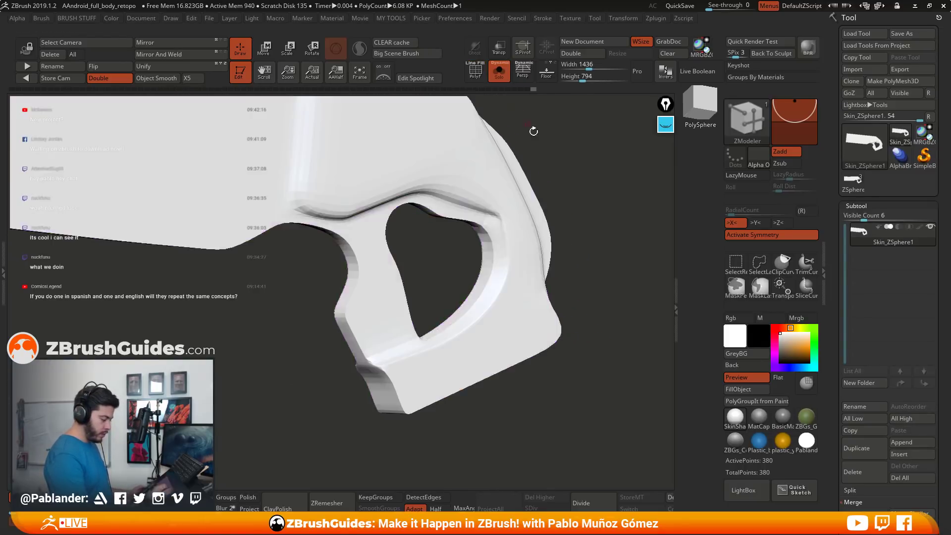
{"action": "mouse_move", "coordinate": [564, 189]}
{"action": "left_mouse_down"}
{"action": "mouse_move", "coordinate": [573, 182]}
{"action": "mouse_move", "coordinate": [558, 204]}
{"action": "left_mouse_up"}
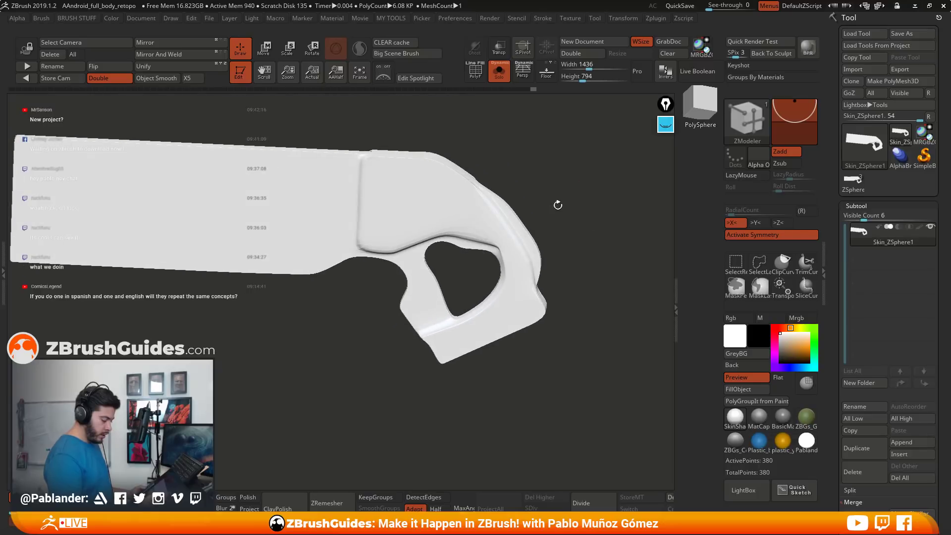
{"action": "left_click", "coordinate": [772, 421]}
{"action": "left_click", "coordinate": [741, 420]}
{"action": "left_click_drag", "start_coordinate": [533, 347], "coordinate": [519, 390]}
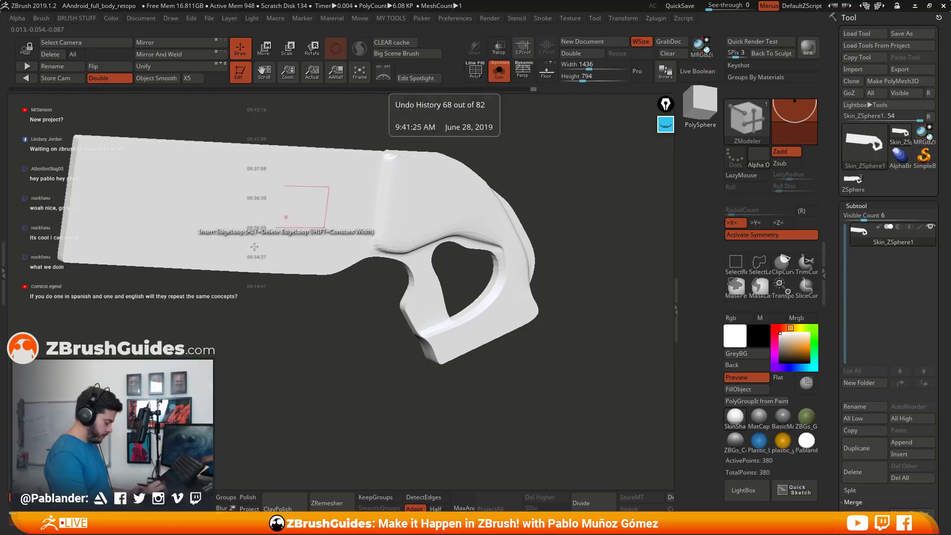
{"action": "key", "text": "shift+d"}
{"action": "left_click_drag", "start_coordinate": [516, 97], "coordinate": [530, 239], "text": "alt"}
{"action": "key", "text": "shift+f"}
Raise the remaining ledge faces along the upper edge of the grip hole with single-poly QMesh.
{"action": "right_click_drag", "start_coordinate": [510, 212], "coordinate": [519, 176]}
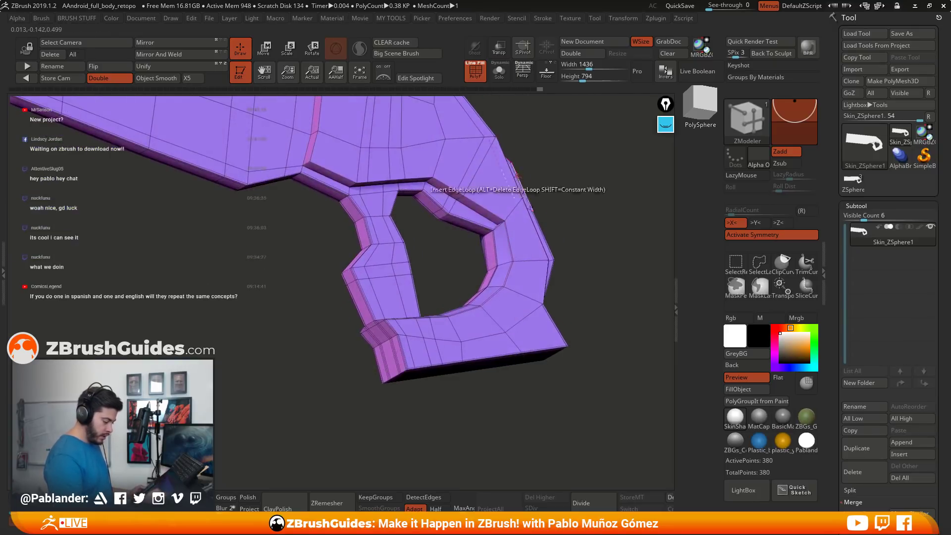
{"action": "left_click", "coordinate": [483, 212], "text": "alt"}
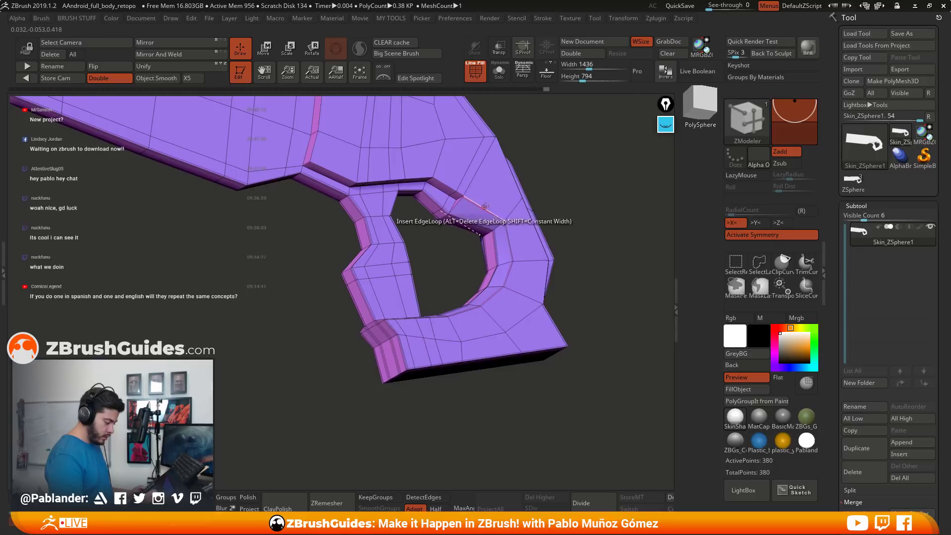
{"action": "left_click", "coordinate": [456, 197]}
{"action": "left_click", "coordinate": [441, 188], "text": "alt"}
{"action": "right_click_drag", "start_coordinate": [595, 144], "coordinate": [586, 177]}
{"action": "left_click_drag", "start_coordinate": [585, 177], "coordinate": [494, 295]}
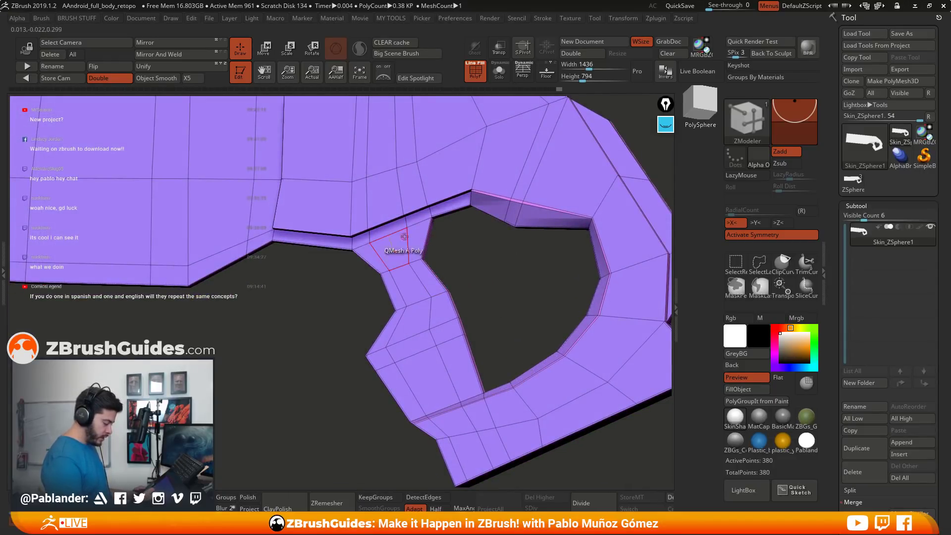
Try raising the single polygon where the grip's front strut meets the body with QMesh.
{"action": "left_click_drag", "start_coordinate": [405, 237], "coordinate": [495, 262]}
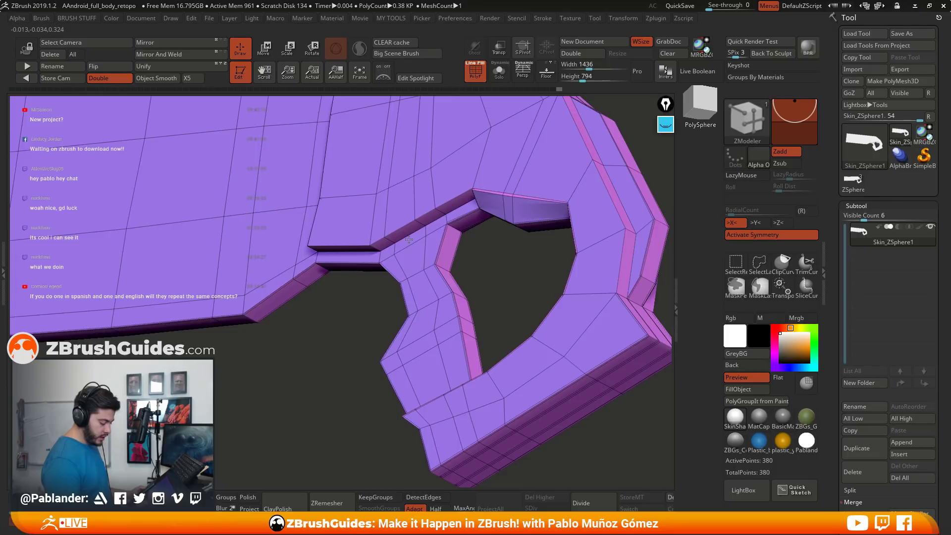
{"action": "right_click_drag", "start_coordinate": [409, 239], "coordinate": [414, 240], "text": "ctrl"}
{"action": "left_click_drag", "start_coordinate": [414, 238], "coordinate": [413, 236]}
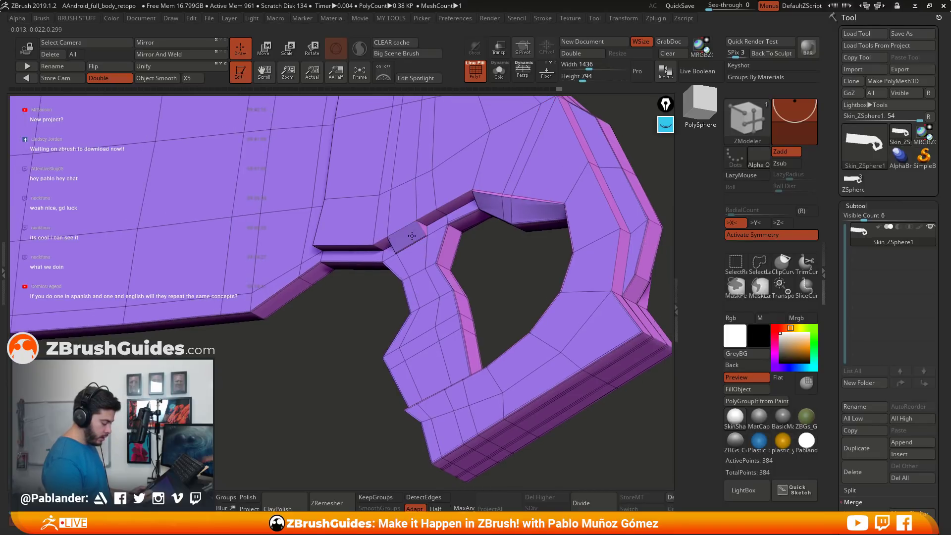
{"action": "mouse_move", "coordinate": [485, 258]}
{"action": "left_mouse_down"}
{"action": "mouse_move", "coordinate": [499, 253]}
{"action": "mouse_move", "coordinate": [502, 261]}
{"action": "left_mouse_up"}
{"action": "key", "text": "ctrl+z"}
Mark the strip of polygons down the grip's front strut as a temporary polygroup and raise it outward with QMesh.
{"action": "mouse_move", "coordinate": [419, 256]}
{"action": "left_mouse_down", "text": "alt"}
{"action": "mouse_move", "coordinate": [445, 296]}
{"action": "mouse_move", "coordinate": [469, 367]}
{"action": "left_mouse_up", "text": "alt"}
{"action": "mouse_move", "coordinate": [523, 290]}
{"action": "left_mouse_down"}
{"action": "mouse_move", "coordinate": [524, 310]}
{"action": "mouse_move", "coordinate": [549, 285]}
{"action": "left_mouse_up"}
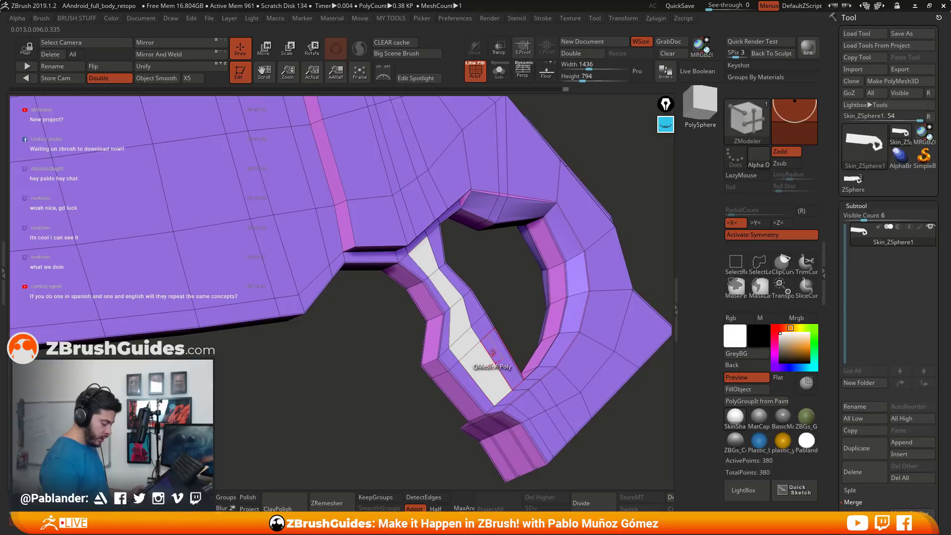
{"action": "left_click_drag", "start_coordinate": [483, 360], "coordinate": [515, 352]}
{"action": "key", "text": "ctrl+z"}
{"action": "left_click_drag", "start_coordinate": [499, 276], "coordinate": [497, 349]}
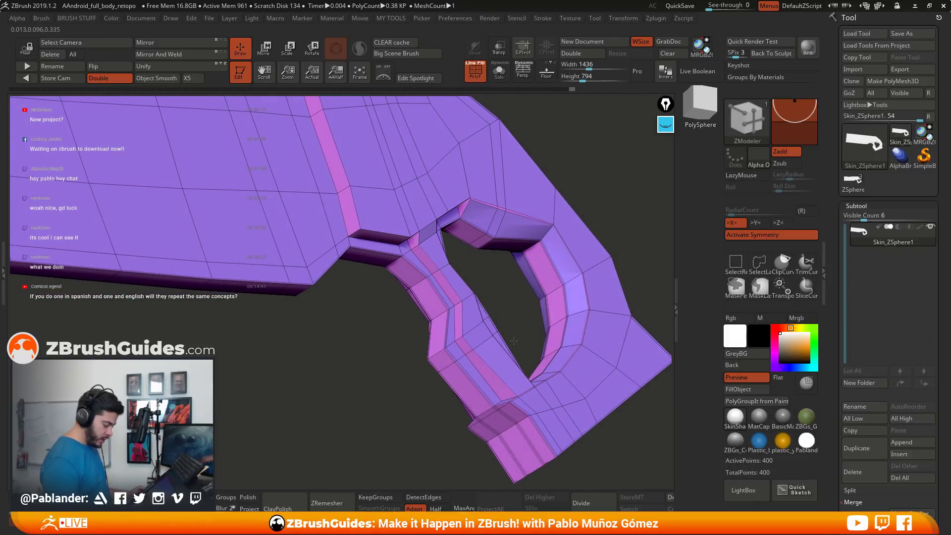
{"action": "mouse_move", "coordinate": [520, 296]}
{"action": "left_mouse_down"}
{"action": "mouse_move", "coordinate": [499, 327]}
{"action": "mouse_move", "coordinate": [541, 275]}
{"action": "left_mouse_up"}
{"action": "key", "text": "ctrl+z"}
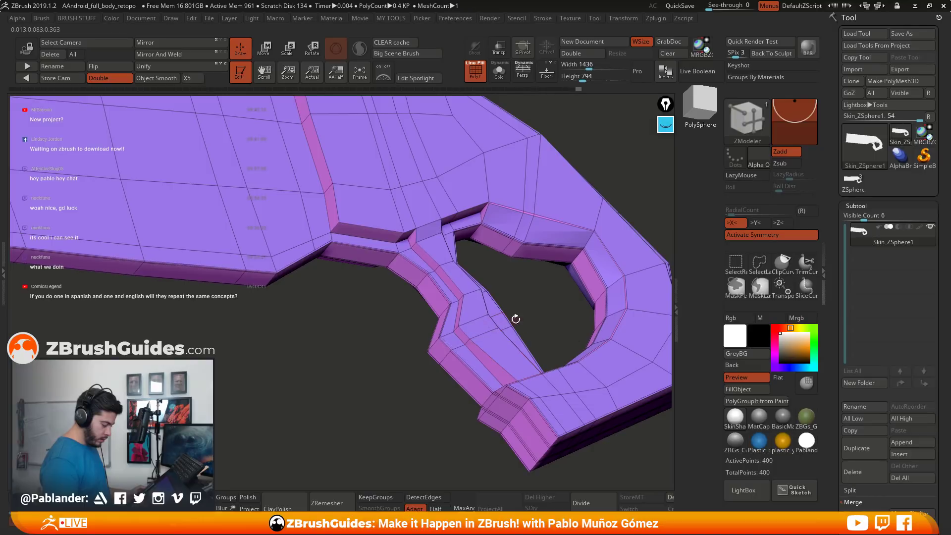
Examine the raised front strut from several angles and preview the whole weapon with dynamic subdivision smoothing.
{"action": "left_click_drag", "start_coordinate": [516, 319], "coordinate": [487, 304]}
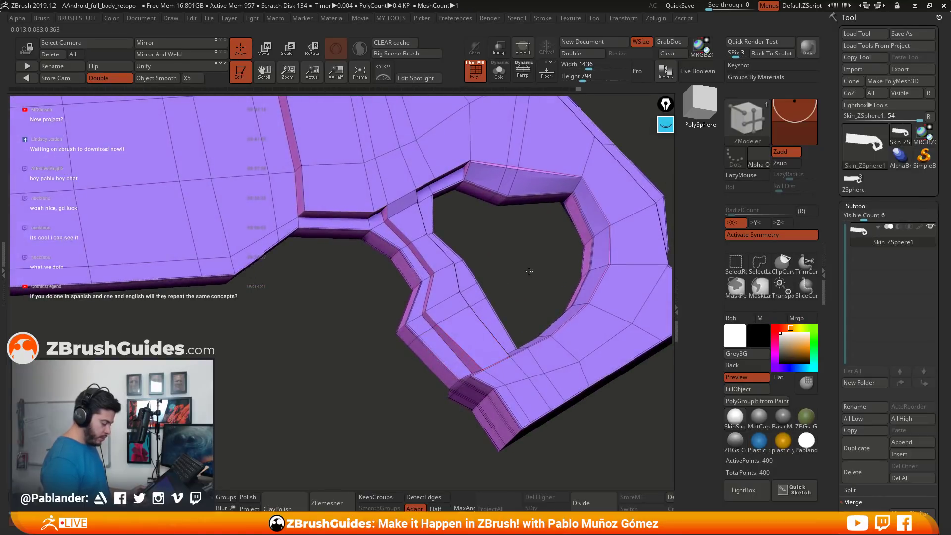
{"action": "left_click_drag", "start_coordinate": [529, 272], "coordinate": [510, 290]}
{"action": "left_click_drag", "start_coordinate": [497, 217], "coordinate": [498, 239]}
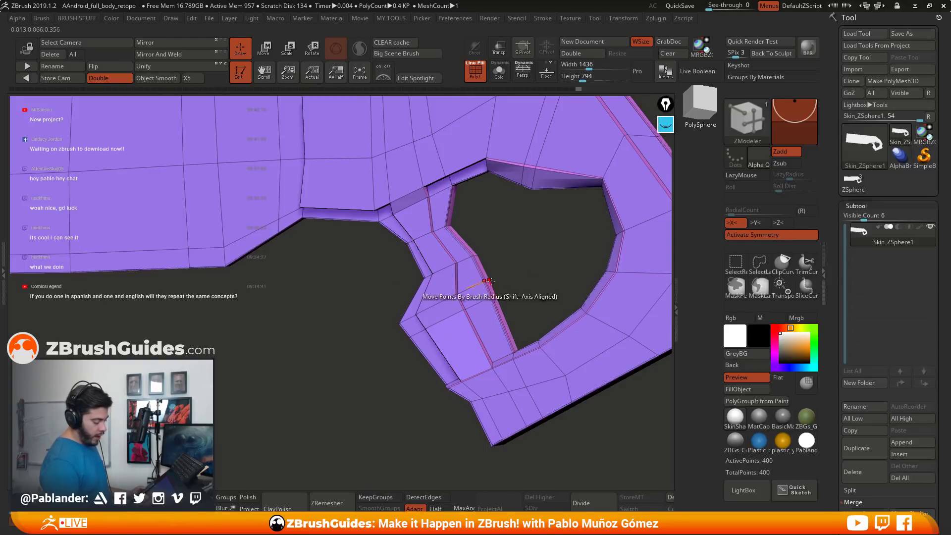
{"action": "right_click_drag", "start_coordinate": [467, 295], "coordinate": [439, 262], "text": "ctrl"}
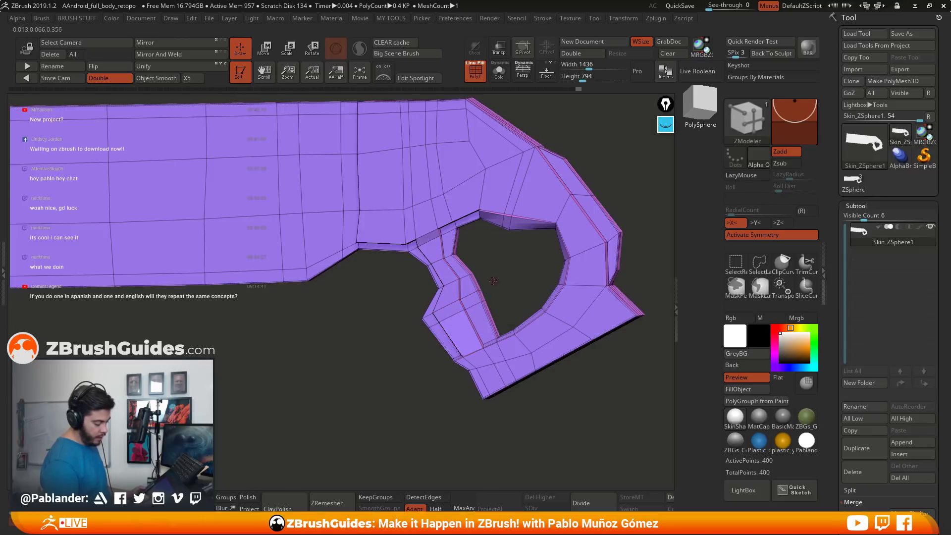
{"action": "left_click_drag", "start_coordinate": [493, 281], "coordinate": [460, 394]}
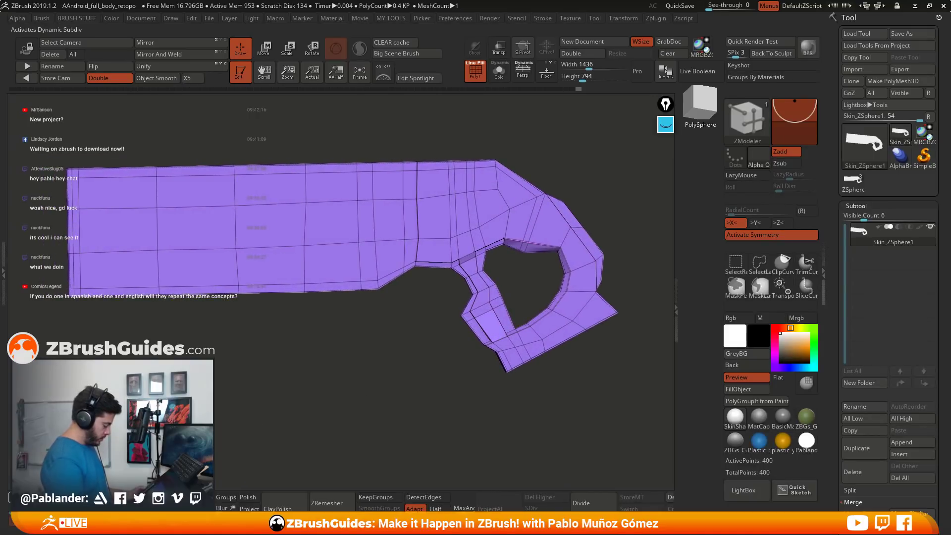
{"action": "key", "text": "d"}
{"action": "mouse_move", "coordinate": [391, 391]}
{"action": "left_mouse_down"}
{"action": "mouse_move", "coordinate": [404, 389]}
{"action": "mouse_move", "coordinate": [356, 405]}
{"action": "mouse_move", "coordinate": [376, 395]}
{"action": "left_mouse_up"}
{"action": "key", "text": "f"}
{"action": "key", "text": "shift+d"}
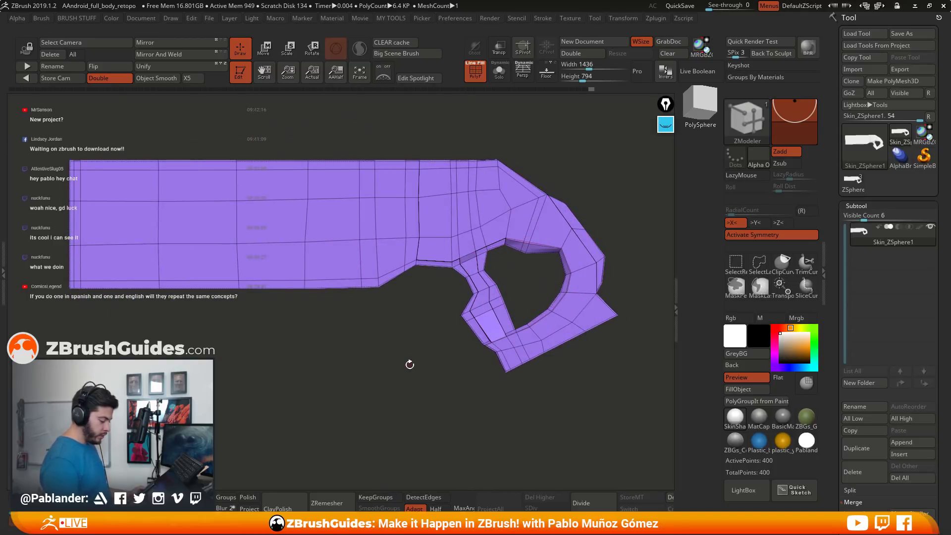
Mark the inner side polygons of the long front body as a temporary polygroup, leaving out its border rows.
{"action": "left_click_drag", "start_coordinate": [410, 364], "coordinate": [439, 359], "text": "alt"}
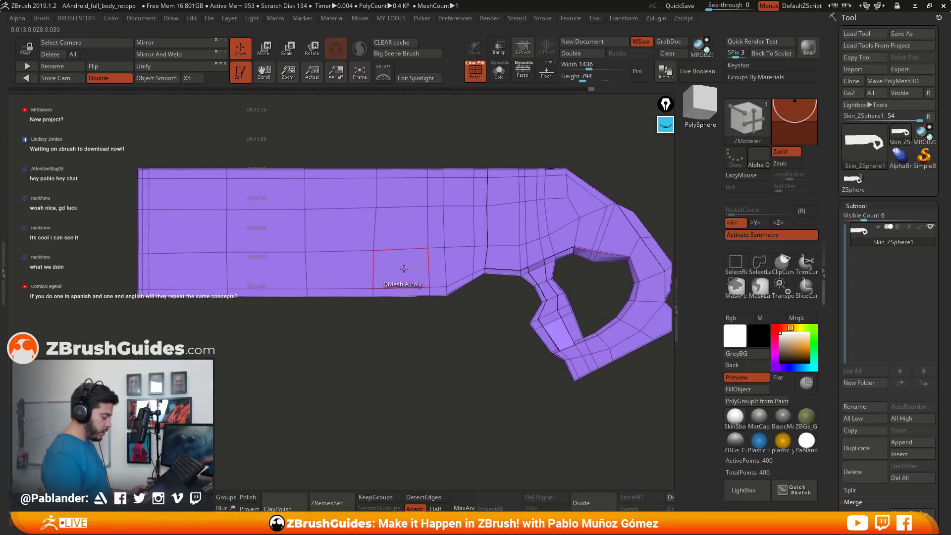
{"action": "right_click_drag", "start_coordinate": [477, 214], "coordinate": [500, 240], "text": "alt"}
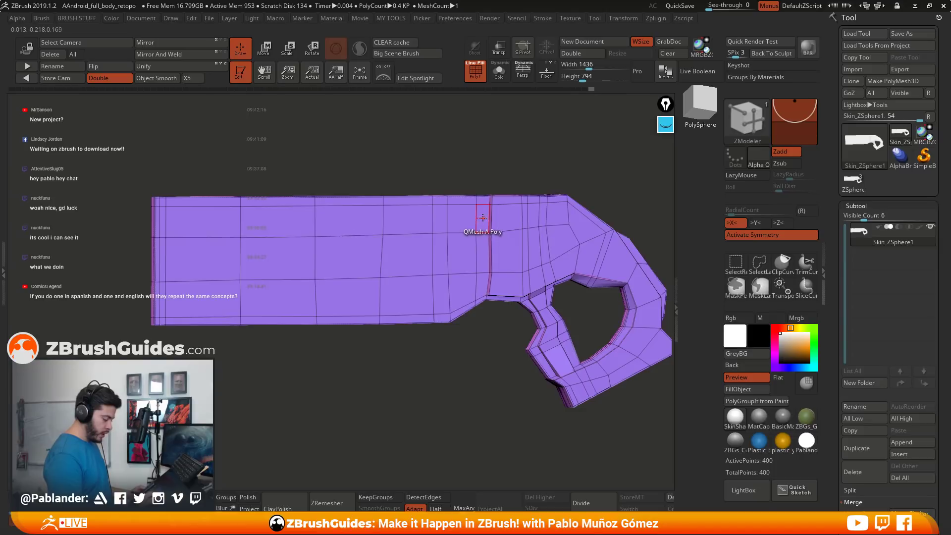
{"action": "left_click_drag", "start_coordinate": [483, 218], "coordinate": [201, 225]}
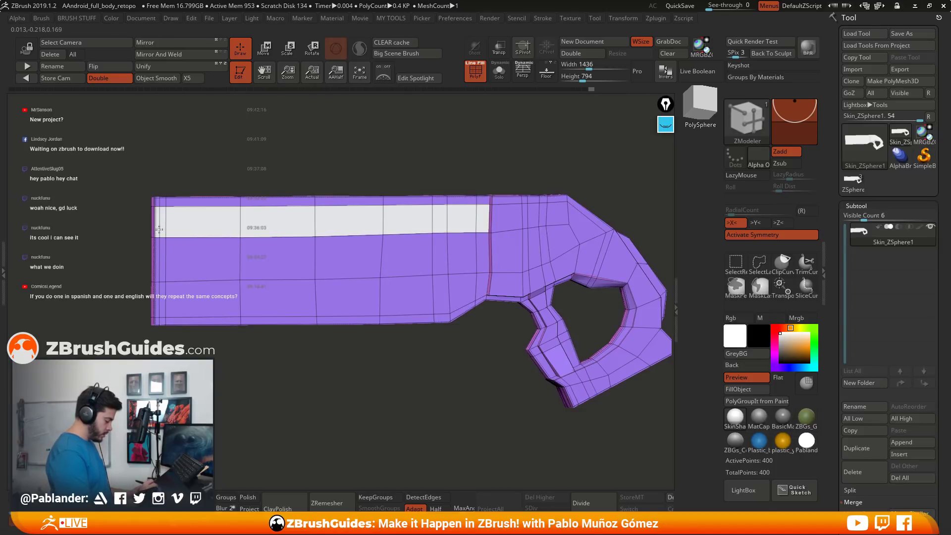
{"action": "mouse_move", "coordinate": [158, 295]}
{"action": "left_mouse_down"}
{"action": "mouse_move", "coordinate": [228, 261]}
{"action": "mouse_move", "coordinate": [453, 253]}
{"action": "mouse_move", "coordinate": [467, 277]}
{"action": "mouse_move", "coordinate": [479, 265]}
{"action": "left_mouse_up"}
{"action": "left_click_drag", "start_coordinate": [477, 352], "coordinate": [469, 381]}
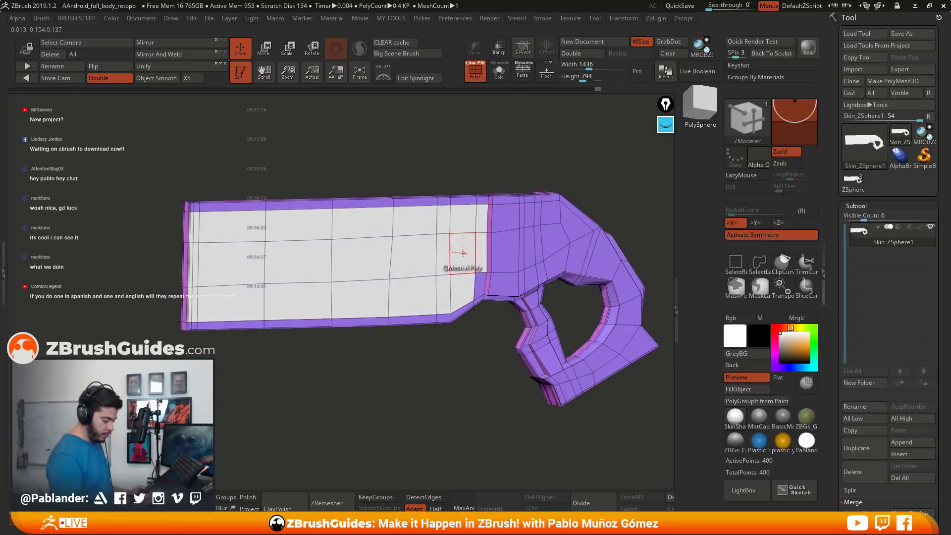
Extrude the marked side polygons of the front body outward with QMesh to form a thick raised block.
{"action": "left_click_drag", "start_coordinate": [462, 263], "coordinate": [505, 258]}
{"action": "left_click_drag", "start_coordinate": [451, 357], "coordinate": [514, 354]}
{"action": "left_click_drag", "start_coordinate": [556, 333], "coordinate": [509, 325], "text": "alt"}
{"action": "left_click_drag", "start_coordinate": [520, 261], "coordinate": [491, 359]}
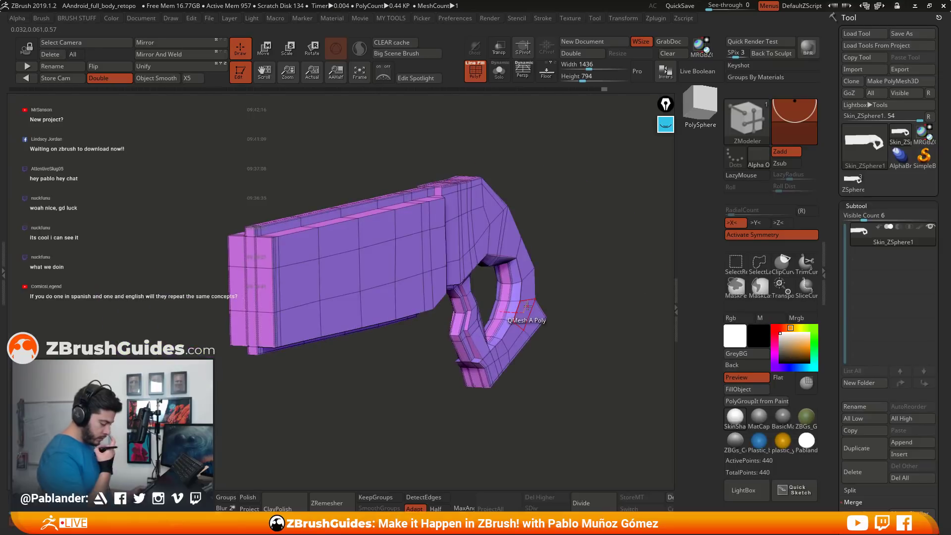
{"action": "left_click_drag", "start_coordinate": [546, 197], "coordinate": [589, 172]}
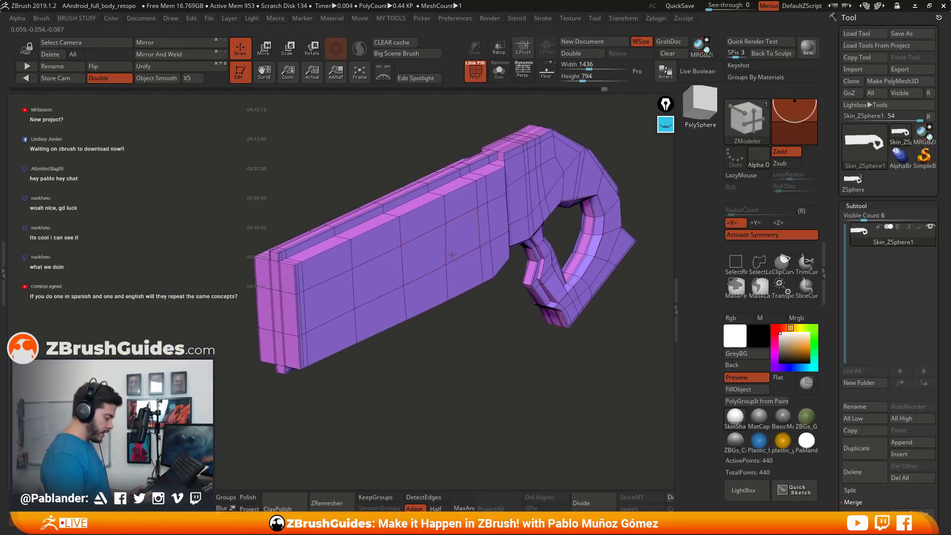
Raise individual faces on the upper side of the front body block with QMesh, at both ends and in between.
{"action": "left_click_drag", "start_coordinate": [479, 317], "coordinate": [488, 347]}
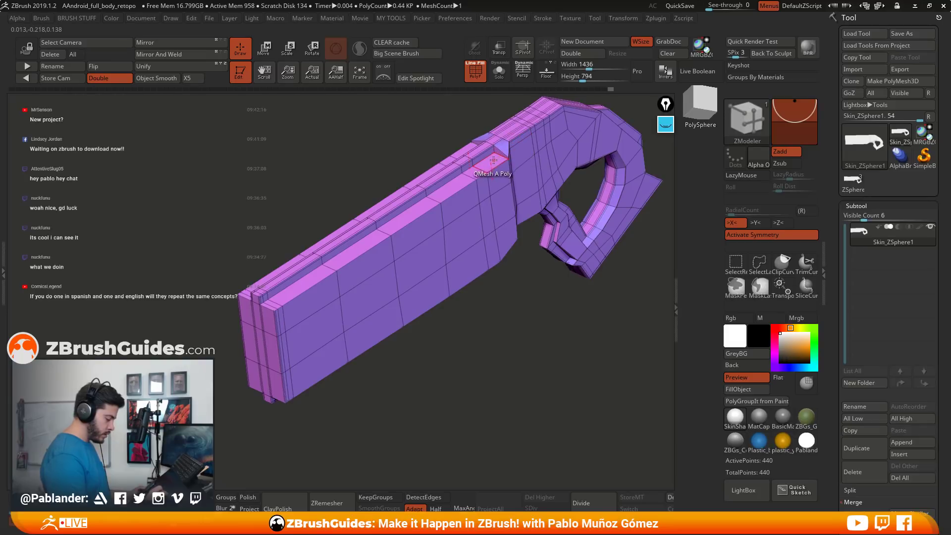
{"action": "left_click_drag", "start_coordinate": [493, 160], "coordinate": [473, 183]}
{"action": "left_click_drag", "start_coordinate": [486, 350], "coordinate": [479, 328], "text": "alt"}
{"action": "left_click_drag", "start_coordinate": [265, 281], "coordinate": [262, 292]}
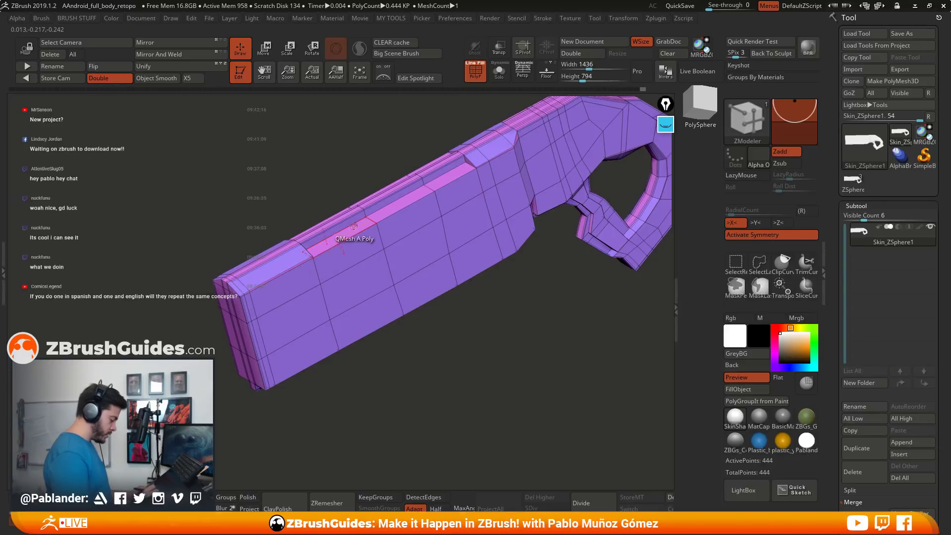
{"action": "left_click", "coordinate": [401, 201]}
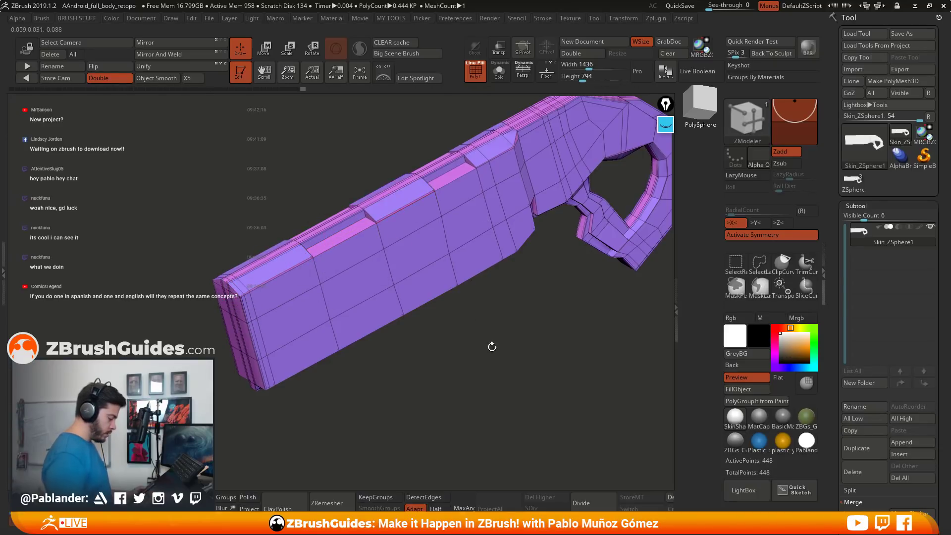
{"action": "left_click_drag", "start_coordinate": [488, 345], "coordinate": [513, 357]}
{"action": "left_click", "coordinate": [343, 245]}
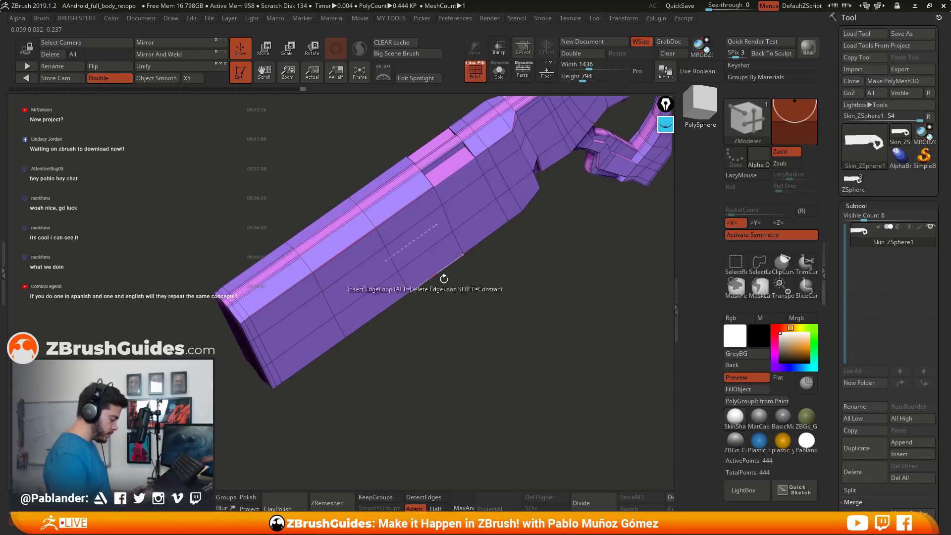
Raise the remaining upper face and the row of faces along the lower side of the front body block with QMesh.
{"action": "left_click_drag", "start_coordinate": [444, 278], "coordinate": [481, 282]}
{"action": "left_click", "coordinate": [451, 172]}
{"action": "left_click_drag", "start_coordinate": [481, 347], "coordinate": [511, 317]}
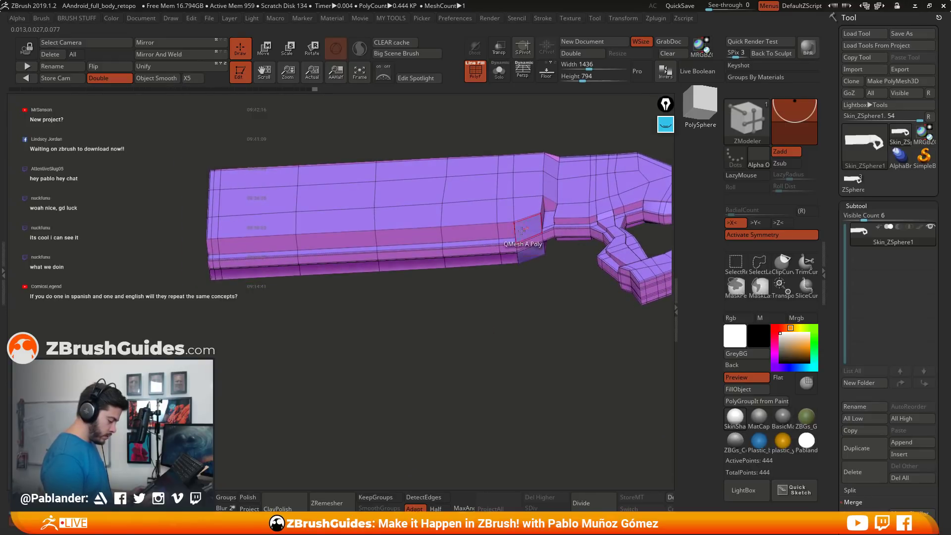
{"action": "left_click", "coordinate": [506, 232]}
{"action": "left_click", "coordinate": [473, 237]}
{"action": "left_click", "coordinate": [417, 242]}
{"action": "left_click", "coordinate": [317, 244]}
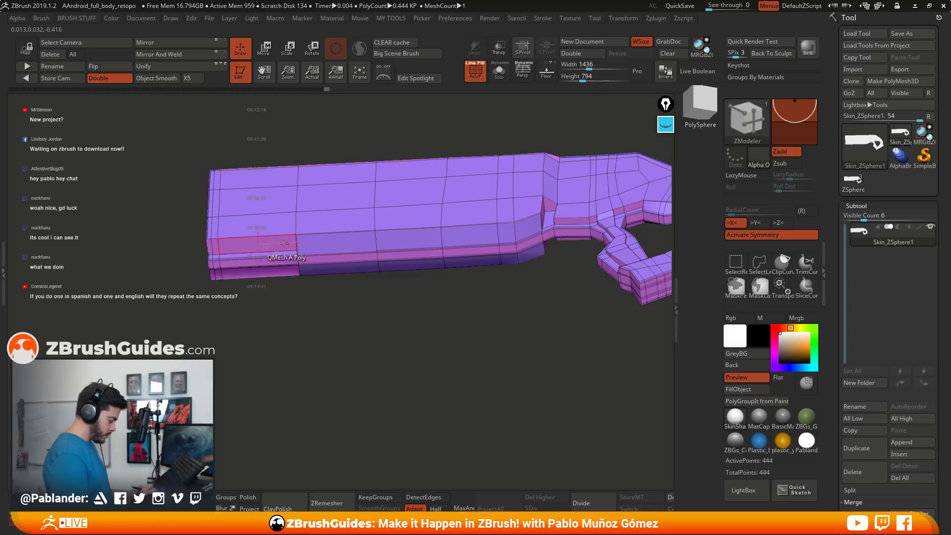
Examine the thickened front body and grip of the weapon from the side, from above and at oblique angles.
{"action": "mouse_move", "coordinate": [317, 310]}
{"action": "left_mouse_down"}
{"action": "mouse_move", "coordinate": [367, 318]}
{"action": "mouse_move", "coordinate": [367, 339]}
{"action": "mouse_move", "coordinate": [320, 323]}
{"action": "mouse_move", "coordinate": [330, 303]}
{"action": "mouse_move", "coordinate": [409, 295]}
{"action": "mouse_move", "coordinate": [473, 332]}
{"action": "mouse_move", "coordinate": [520, 340]}
{"action": "mouse_move", "coordinate": [464, 330]}
{"action": "mouse_move", "coordinate": [461, 403]}
{"action": "mouse_move", "coordinate": [471, 366]}
{"action": "left_mouse_up"}
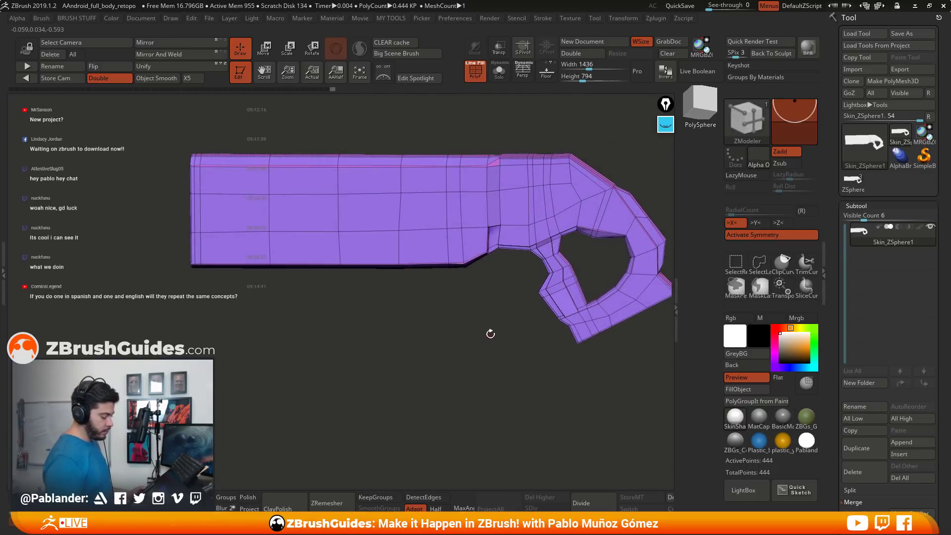
{"action": "left_click_drag", "start_coordinate": [491, 334], "coordinate": [444, 342]}
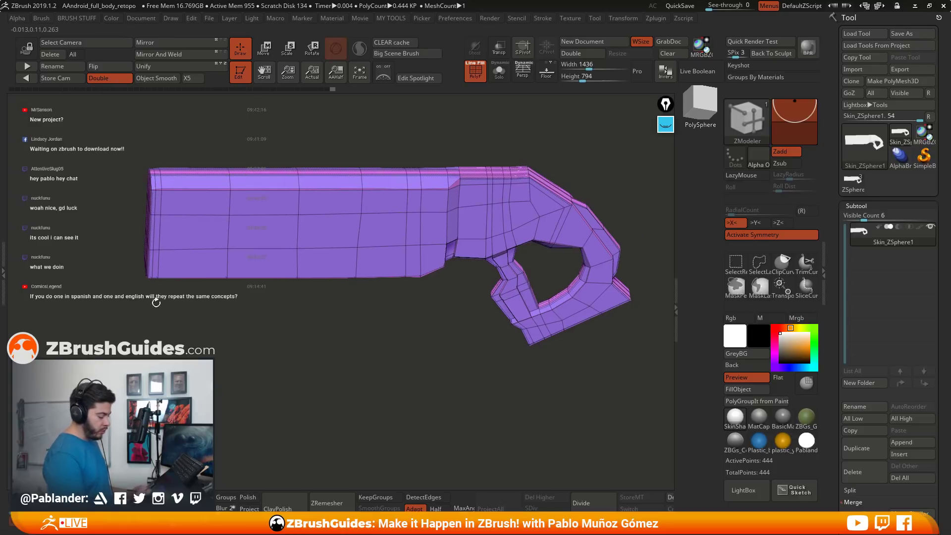
{"action": "left_click_drag", "start_coordinate": [464, 359], "coordinate": [427, 365], "text": "alt"}
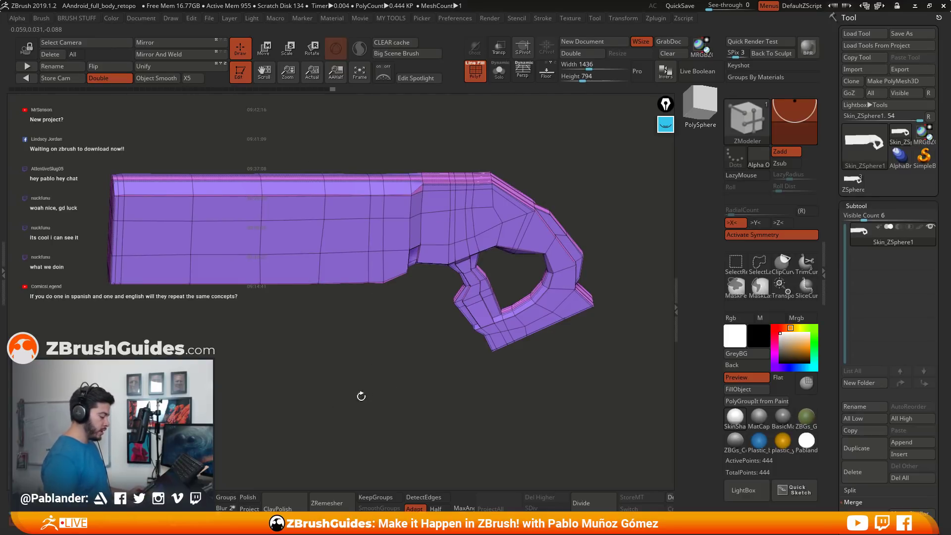
{"action": "left_click_drag", "start_coordinate": [362, 396], "coordinate": [416, 372]}
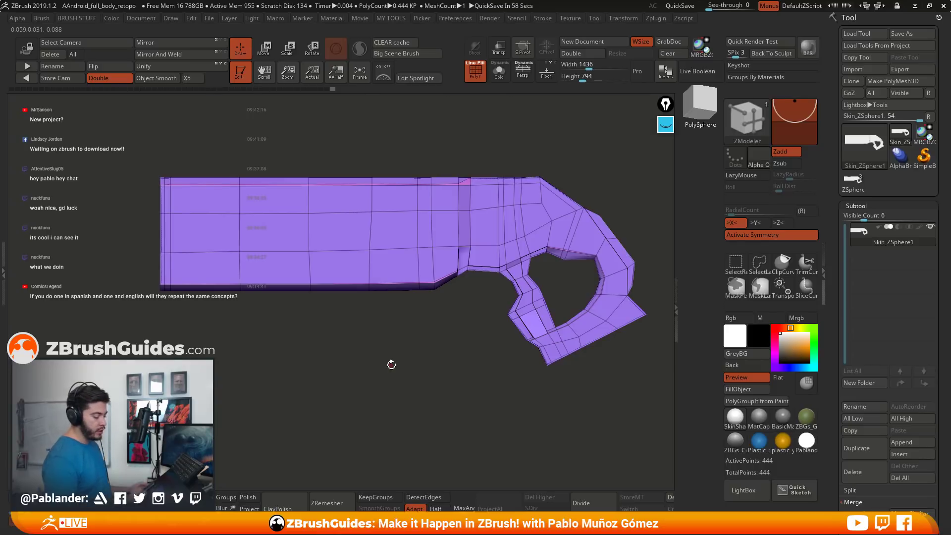
{"action": "left_click_drag", "start_coordinate": [437, 359], "coordinate": [413, 335]}
{"action": "left_click_drag", "start_coordinate": [497, 367], "coordinate": [538, 354]}
{"action": "left_click_drag", "start_coordinate": [431, 377], "coordinate": [435, 406]}
{"action": "left_click_drag", "start_coordinate": [435, 414], "coordinate": [484, 351]}
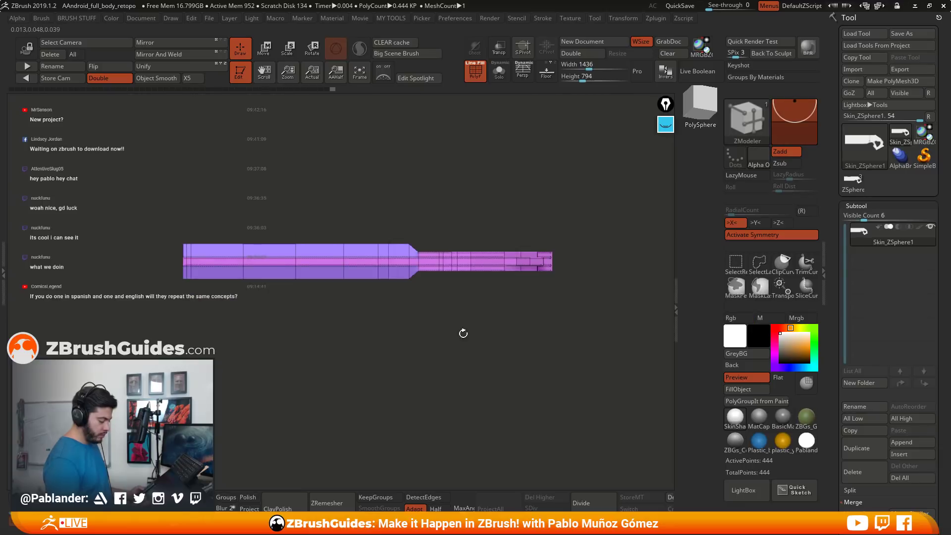
{"action": "left_click_drag", "start_coordinate": [456, 387], "coordinate": [410, 381]}
Preview the weapon with dynamic subdivision smoothing and polyframe turned off, and quick-save the project.
{"action": "key", "text": "d"}
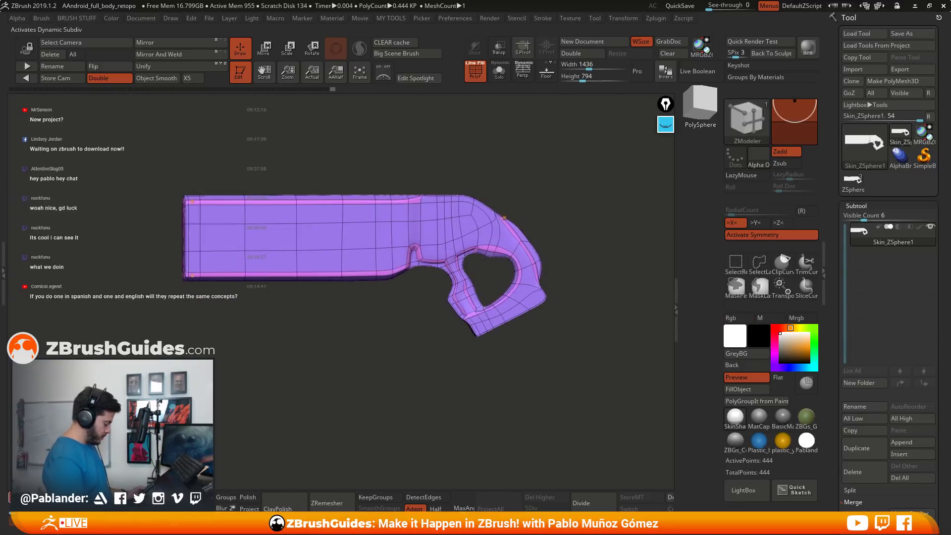
{"action": "mouse_move", "coordinate": [761, 418]}
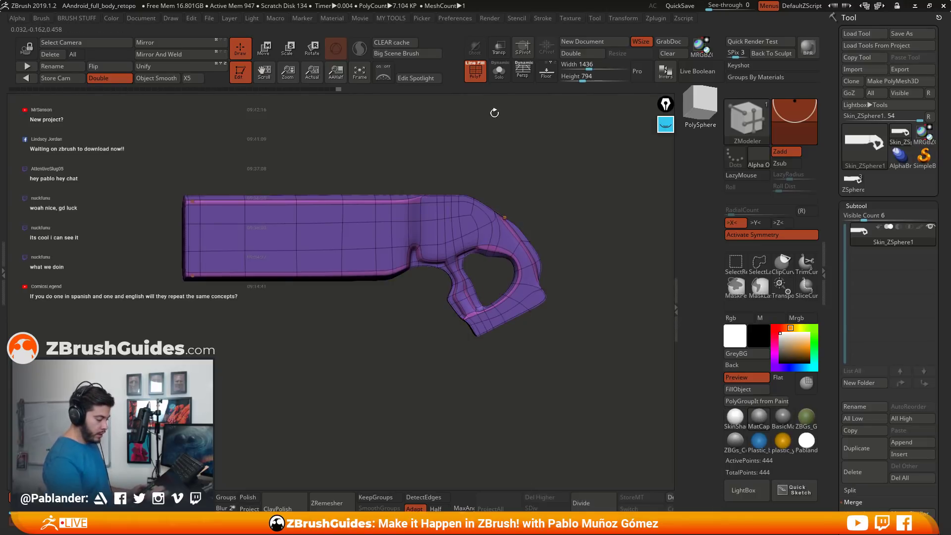
{"action": "key", "text": "shift+f"}
{"action": "mouse_move", "coordinate": [518, 393]}
{"action": "left_mouse_down"}
{"action": "mouse_move", "coordinate": [431, 380]}
{"action": "mouse_move", "coordinate": [445, 373]}
{"action": "mouse_move", "coordinate": [417, 388]}
{"action": "mouse_move", "coordinate": [452, 369]}
{"action": "left_mouse_up"}
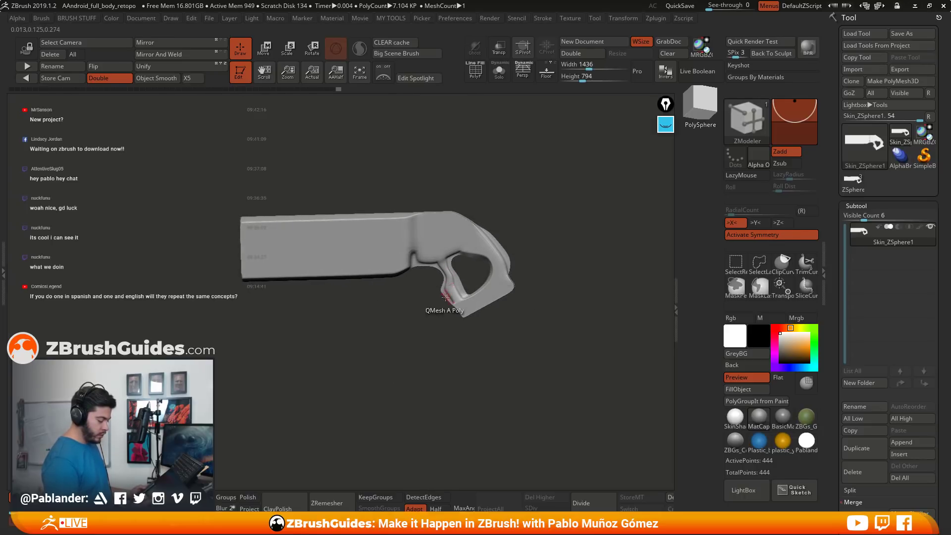
{"action": "left_click_drag", "start_coordinate": [445, 310], "coordinate": [476, 362], "text": "alt"}
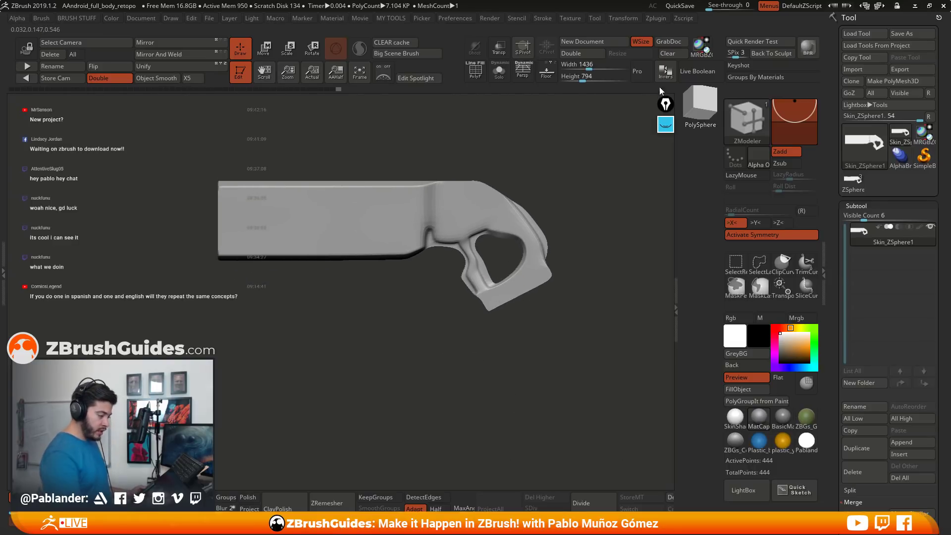
{"action": "left_click", "coordinate": [680, 8]}
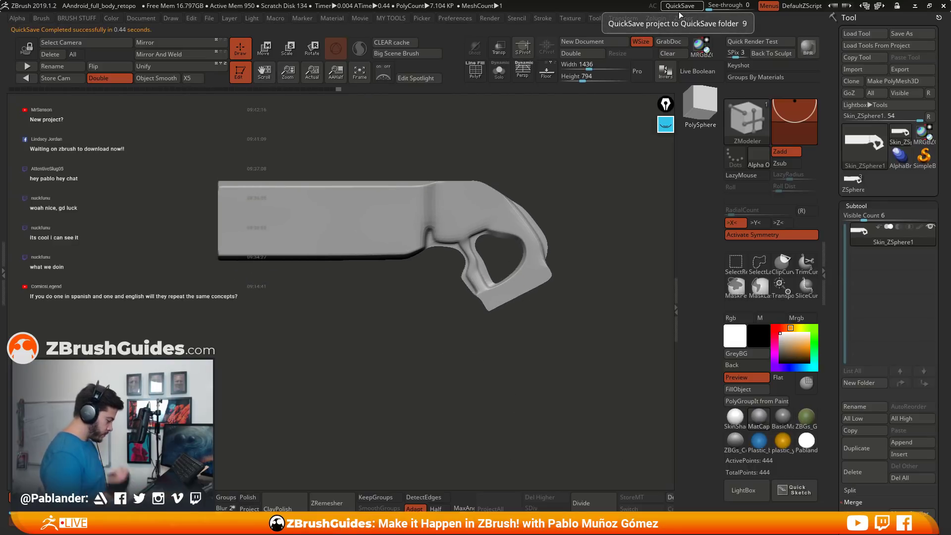
{"action": "key", "text": "shift+d"}
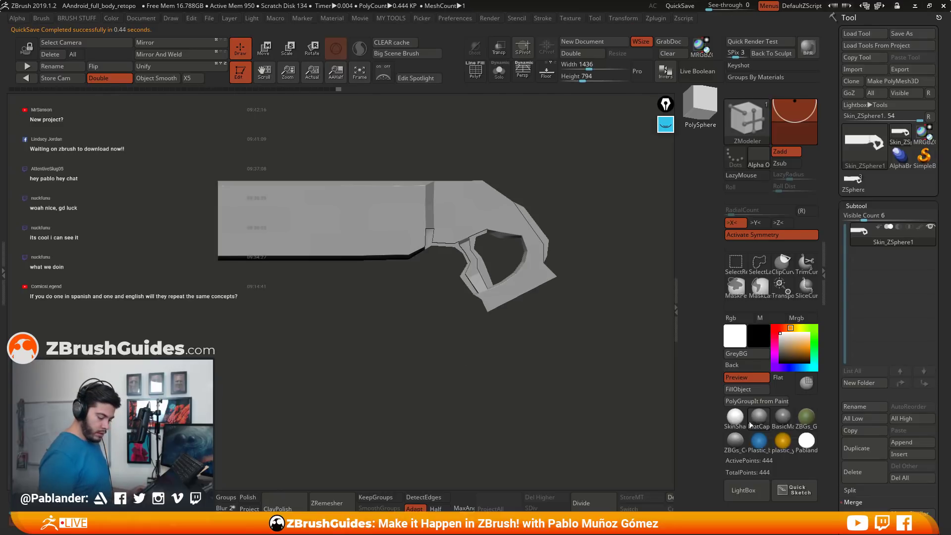
Copy the weapon mesh subtool and switch to the ZSphere tool that contains the concept sketch plane.
{"action": "left_click_drag", "start_coordinate": [834, 406], "coordinate": [834, 370]}
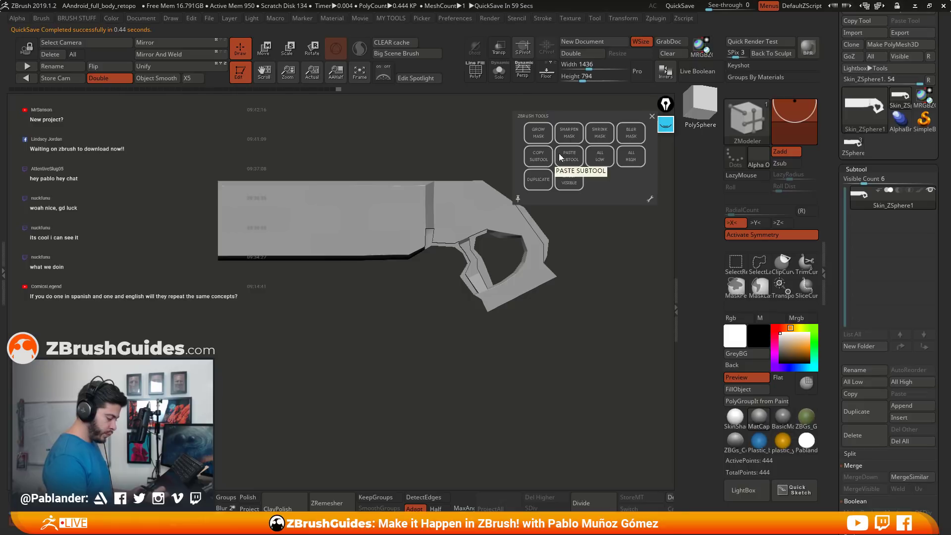
{"action": "left_click", "coordinate": [547, 165]}
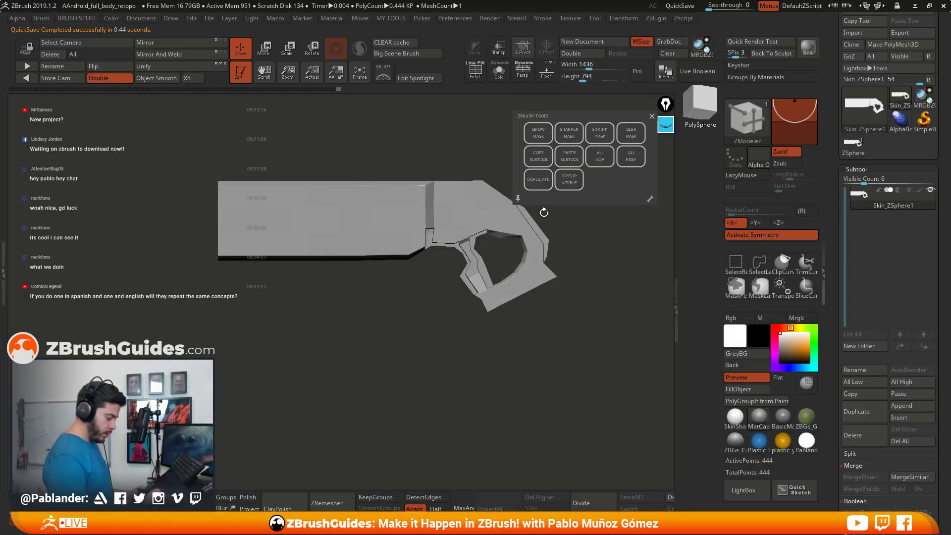
{"action": "left_click", "coordinate": [651, 117]}
{"action": "left_click", "coordinate": [855, 143]}
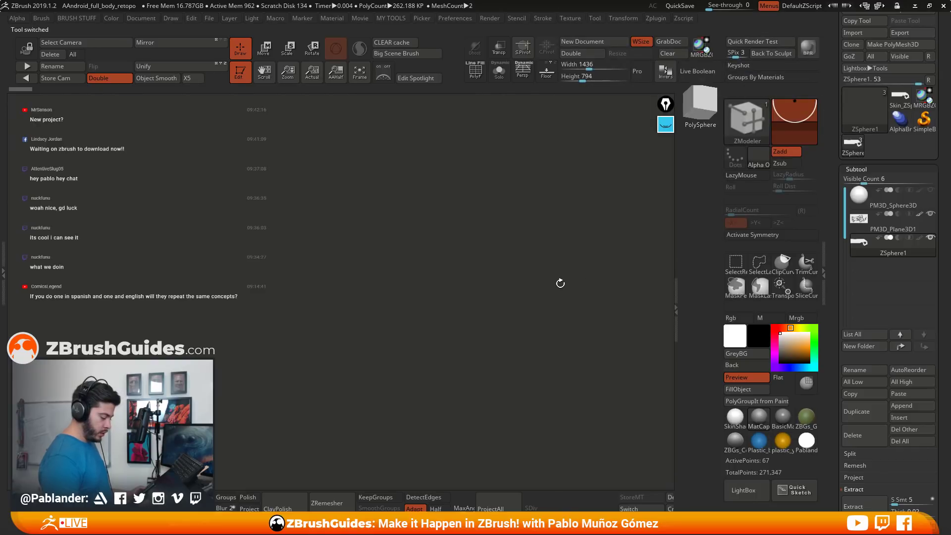
Hide the ZSphere1 subtool and paste the copied weapon mesh below the PM3D_Plane3D1 sketch plane.
{"action": "right_click_drag", "start_coordinate": [579, 293], "coordinate": [614, 292], "text": "shift"}
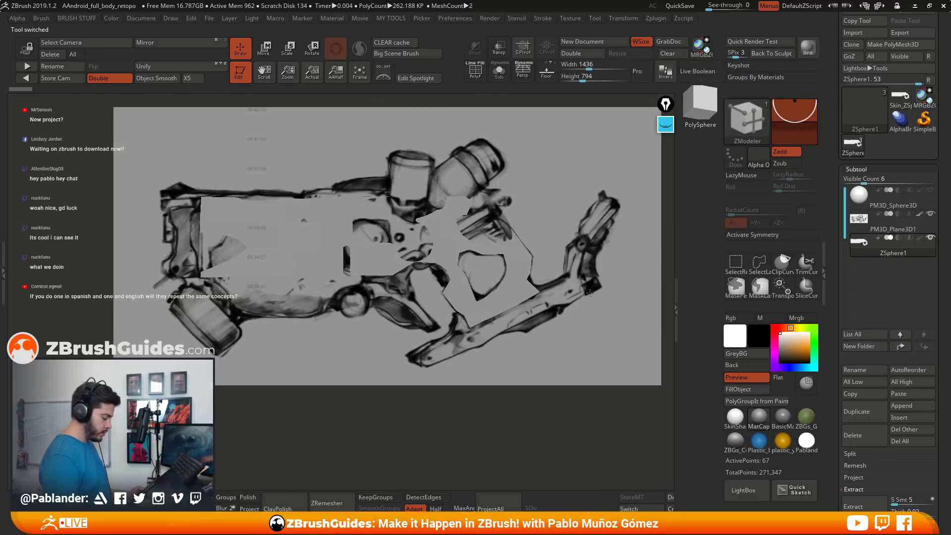
{"action": "right_click_drag", "start_coordinate": [562, 308], "coordinate": [562, 330]}
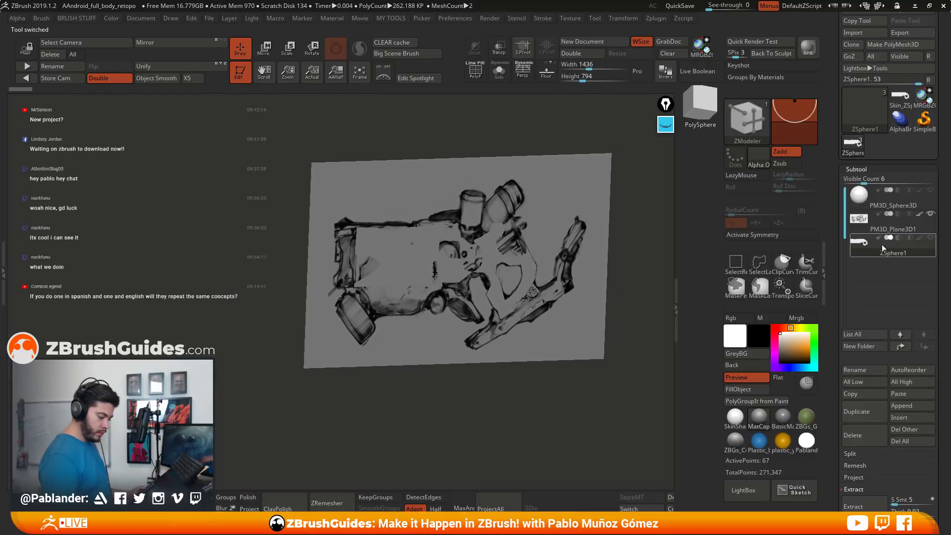
{"action": "left_click_drag", "start_coordinate": [621, 289], "coordinate": [545, 281]}
{"action": "left_click", "coordinate": [889, 223]}
{"action": "left_click_drag", "start_coordinate": [654, 273], "coordinate": [624, 277]}
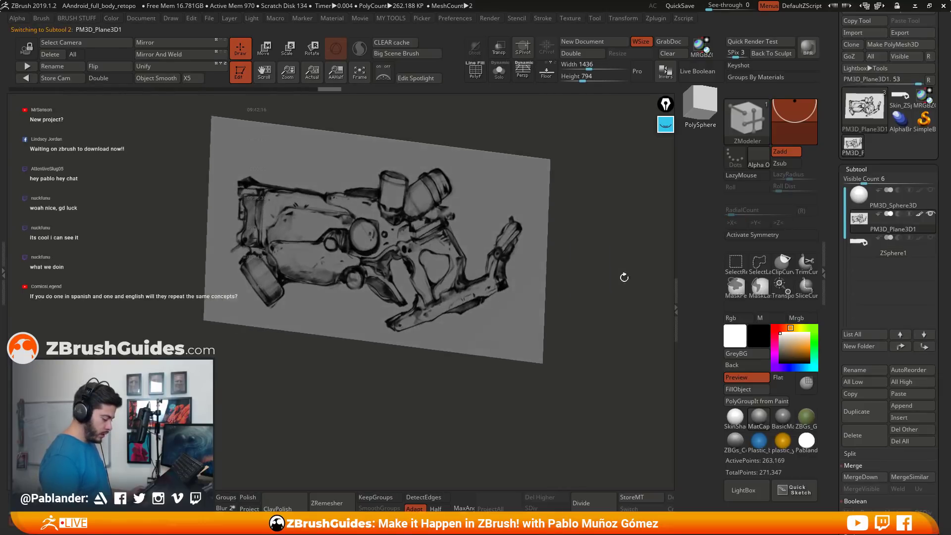
{"action": "right_click", "coordinate": [570, 227]}
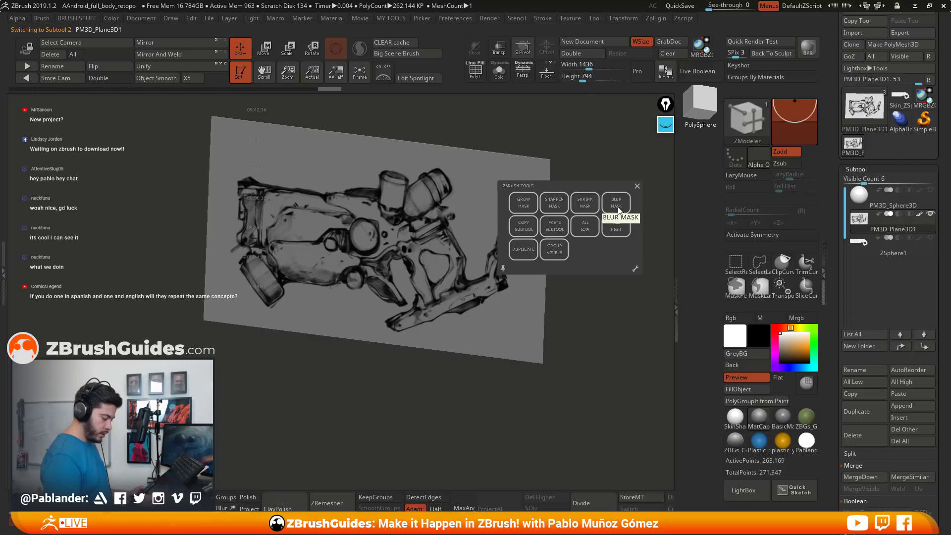
{"action": "left_click", "coordinate": [553, 250]}
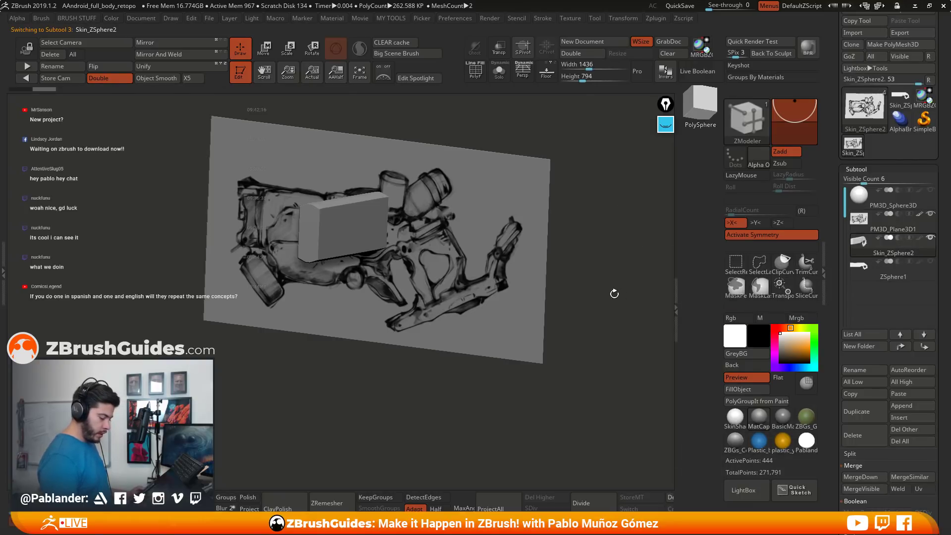
Rotate the PM3D_Plane3D1 sketch plane 90 degrees so it runs parallel to the pasted weapon mesh.
{"action": "mouse_move", "coordinate": [615, 294]}
{"action": "left_mouse_down"}
{"action": "mouse_move", "coordinate": [618, 329]}
{"action": "mouse_move", "coordinate": [601, 282]}
{"action": "left_mouse_up"}
{"action": "left_click_drag", "start_coordinate": [601, 282], "coordinate": [552, 314]}
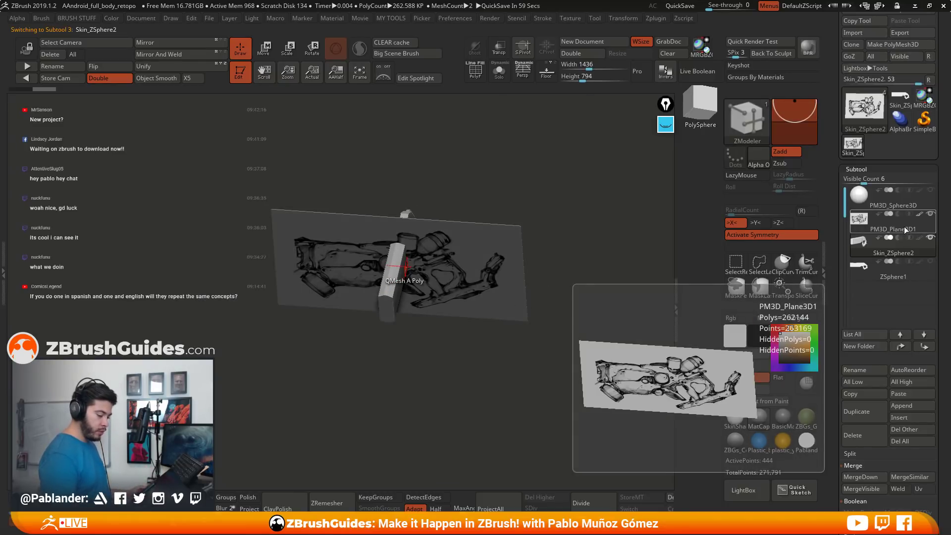
{"action": "left_click", "coordinate": [889, 232]}
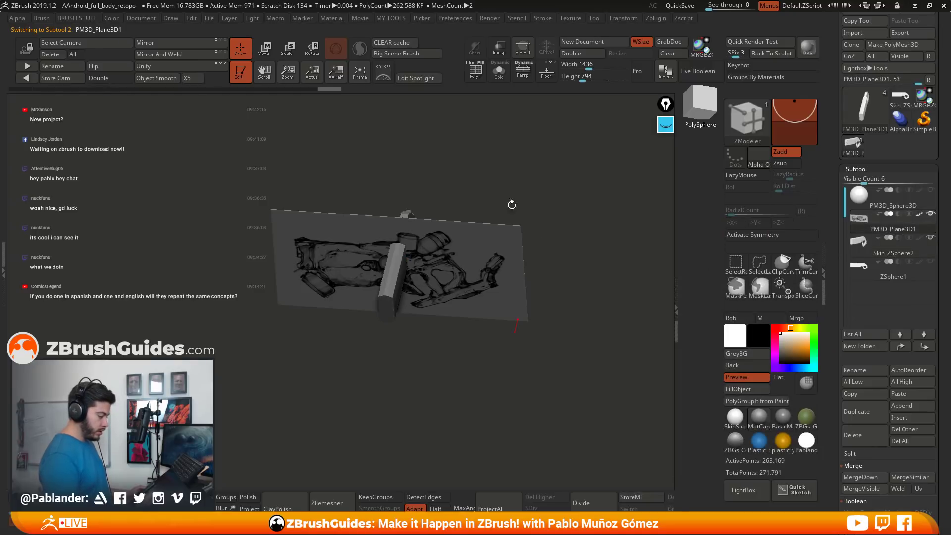
{"action": "left_click", "coordinate": [265, 49]}
{"action": "mouse_move", "coordinate": [417, 300]}
{"action": "left_mouse_down"}
{"action": "mouse_move", "coordinate": [450, 292]}
{"action": "mouse_move", "coordinate": [541, 231]}
{"action": "left_mouse_up"}
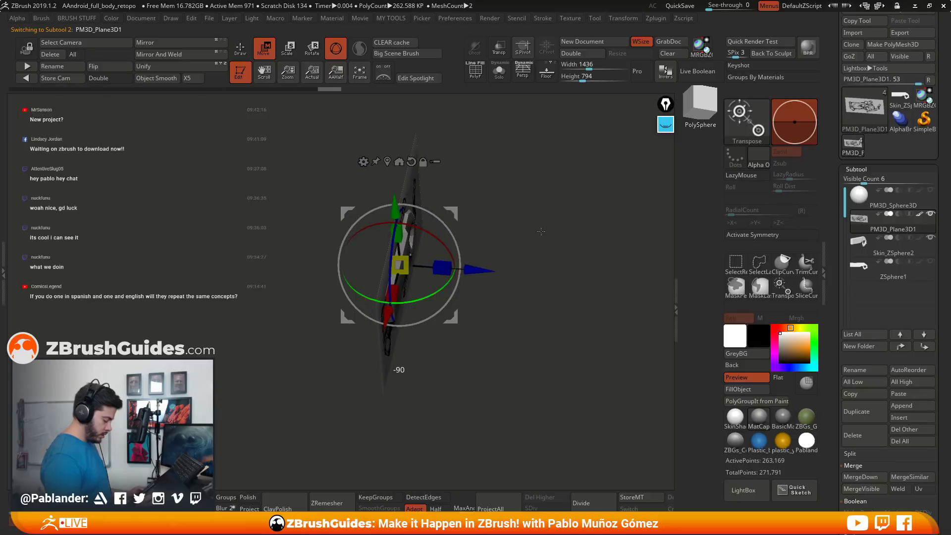
{"action": "key", "text": "q"}
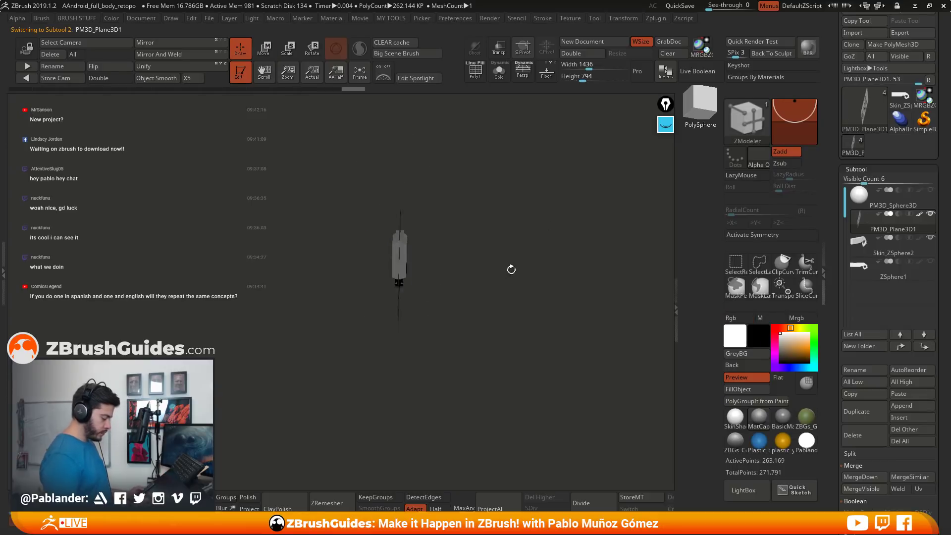
{"action": "left_click_drag", "start_coordinate": [509, 267], "coordinate": [524, 287], "text": "shift"}
{"action": "mouse_move", "coordinate": [460, 360]}
{"action": "left_mouse_down", "text": "alt"}
{"action": "mouse_move", "coordinate": [467, 382]}
{"action": "mouse_move", "coordinate": [470, 331]}
{"action": "mouse_move", "coordinate": [454, 347]}
{"action": "left_mouse_up", "text": "alt"}
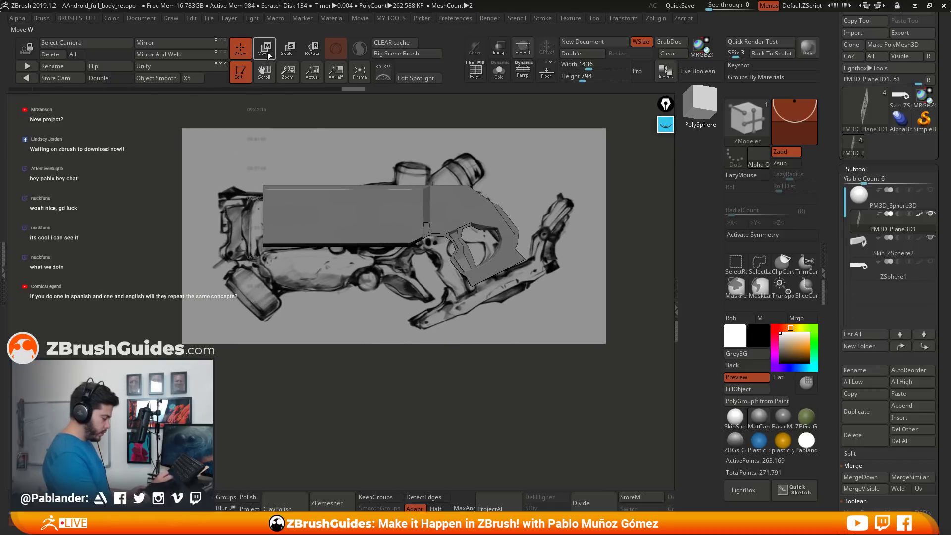
Move the sketch plane so the drawn weapon body and grip line up with the mesh in side view.
{"action": "key", "text": "w"}
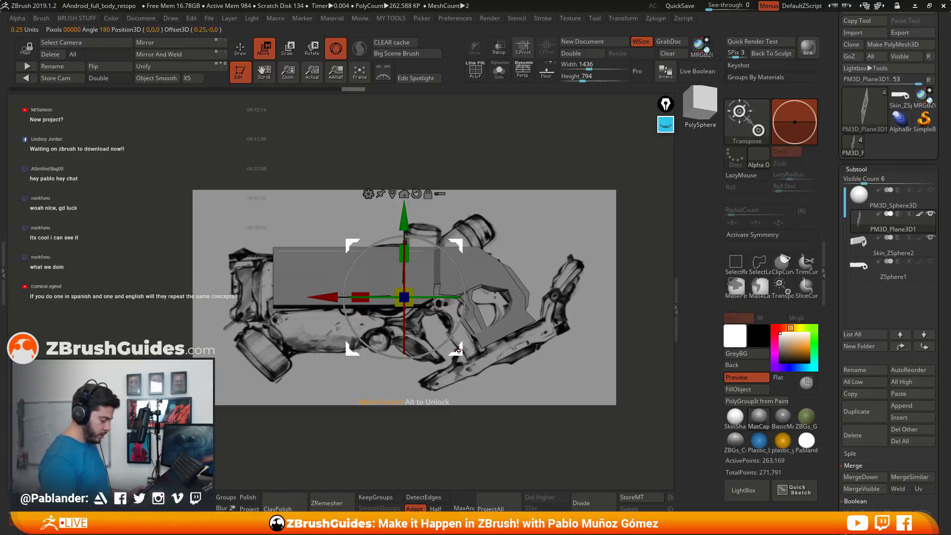
{"action": "mouse_move", "coordinate": [458, 350]}
{"action": "left_mouse_down"}
{"action": "mouse_move", "coordinate": [465, 333]}
{"action": "mouse_move", "coordinate": [472, 341]}
{"action": "left_mouse_up"}
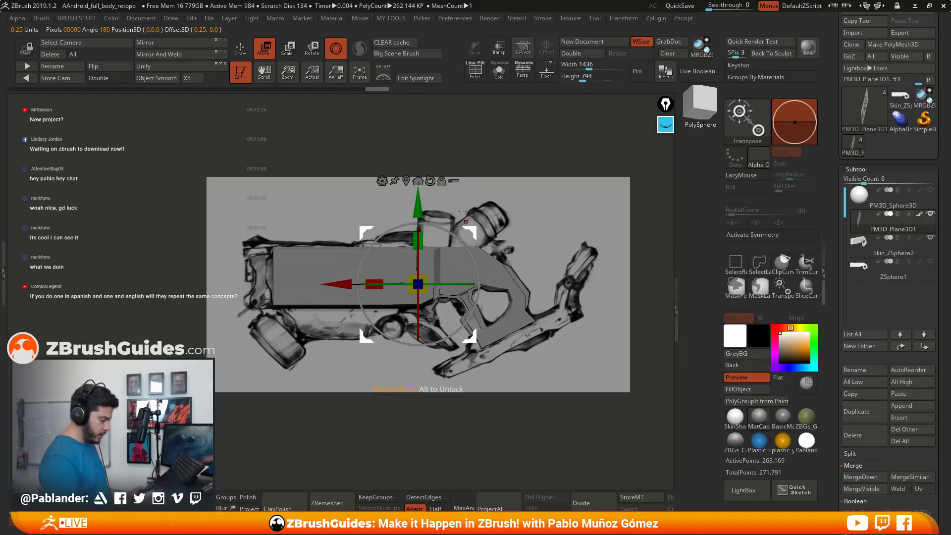
{"action": "key", "text": "q"}
Compare the weapon mesh with the sketch using transparency with and without ghost, and restore the opaque display.
{"action": "left_click", "coordinate": [499, 47]}
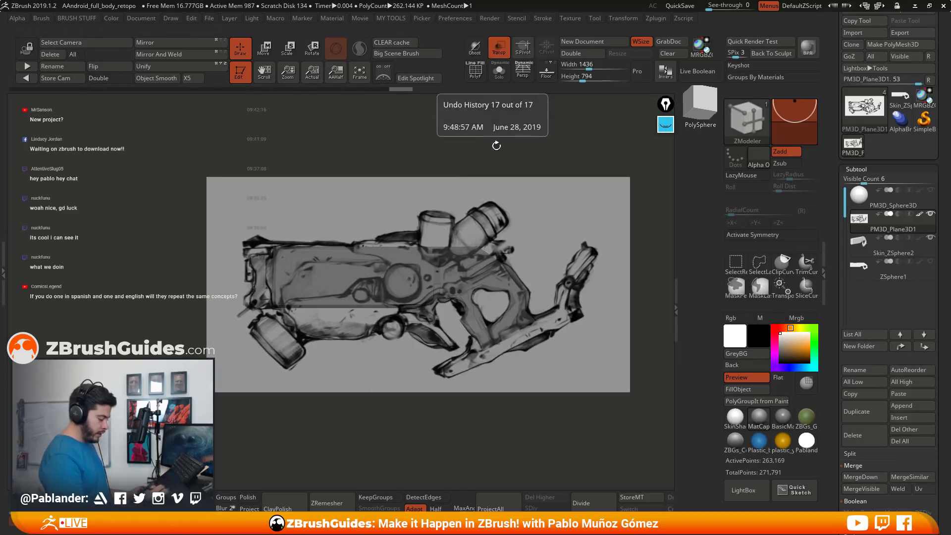
{"action": "left_click", "coordinate": [475, 47]}
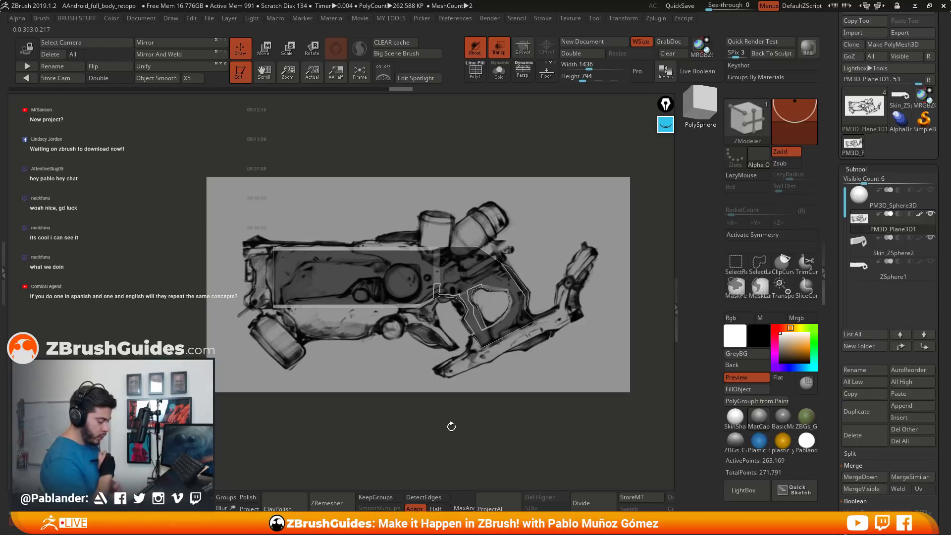
{"action": "left_click", "coordinate": [499, 48]}
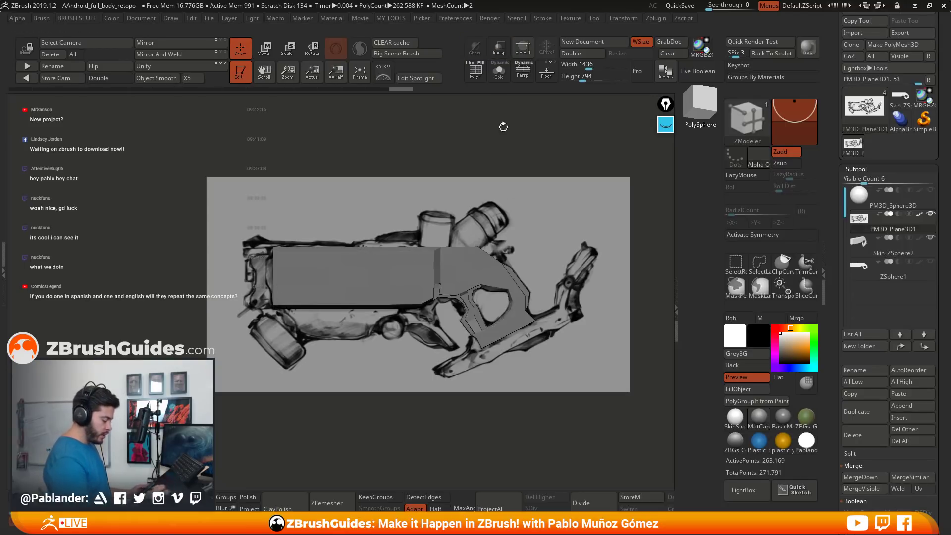
{"action": "right_click_drag", "start_coordinate": [522, 377], "coordinate": [503, 363], "text": "alt"}
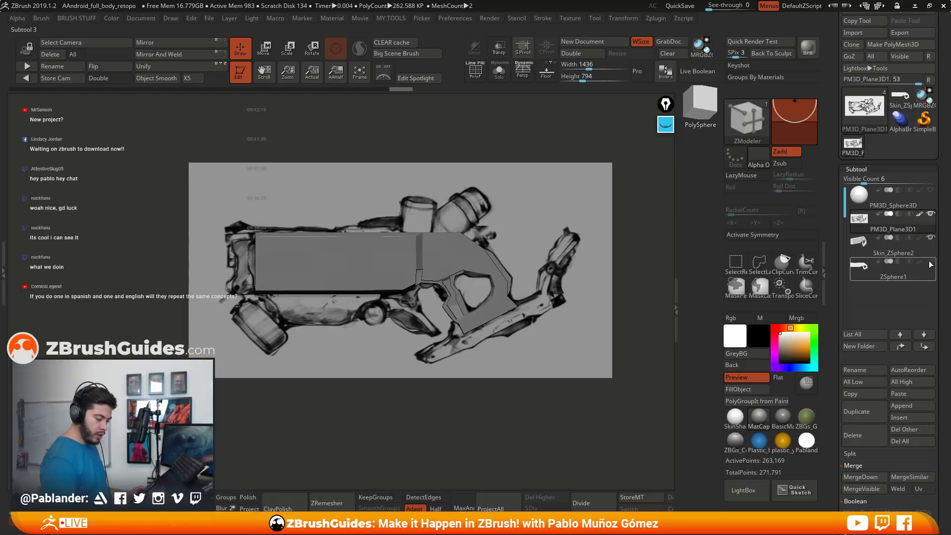
Select the ZSphere1 subtool and isolate it in Solo mode.
{"action": "mouse_move", "coordinate": [932, 265]}
{"action": "scroll", "coordinate": [901, 259], "scroll_direction": "down", "scroll_amount": 1}
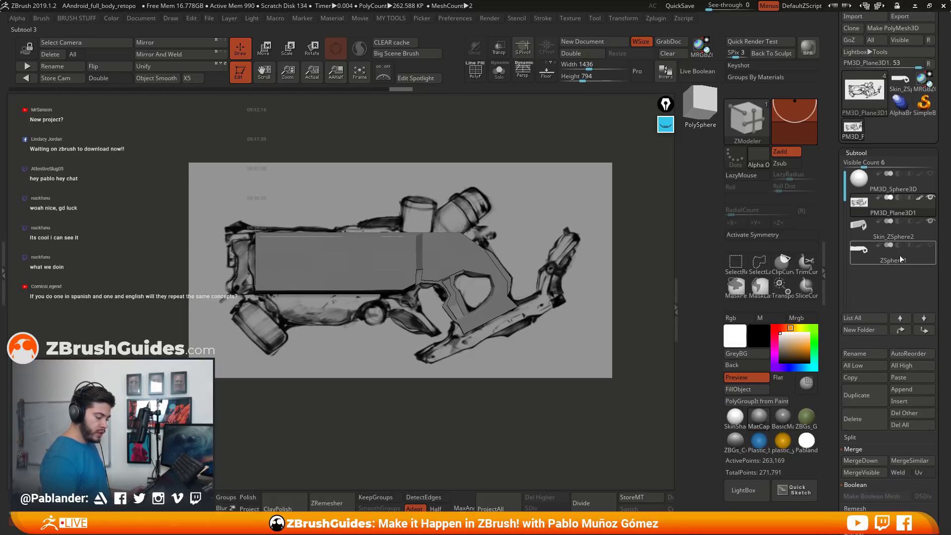
{"action": "left_click", "coordinate": [908, 259]}
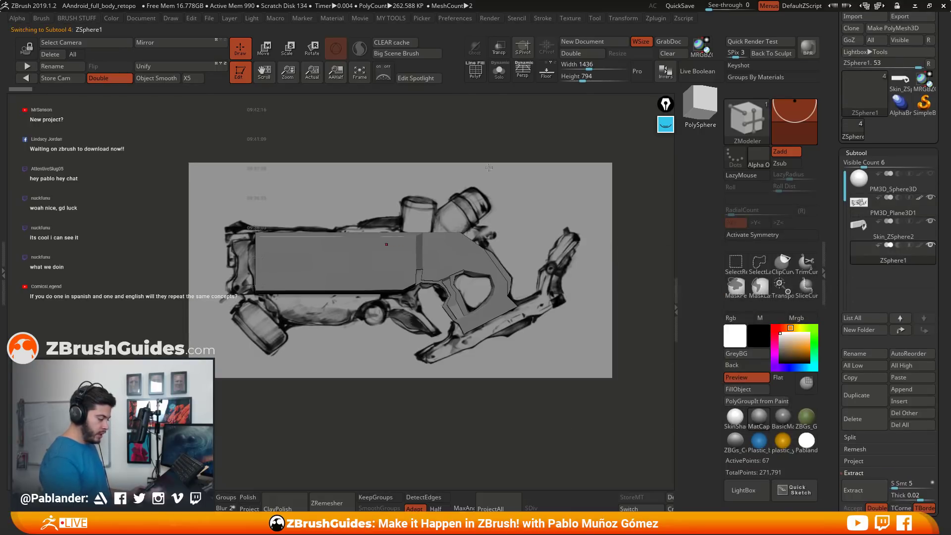
{"action": "left_click", "coordinate": [498, 73]}
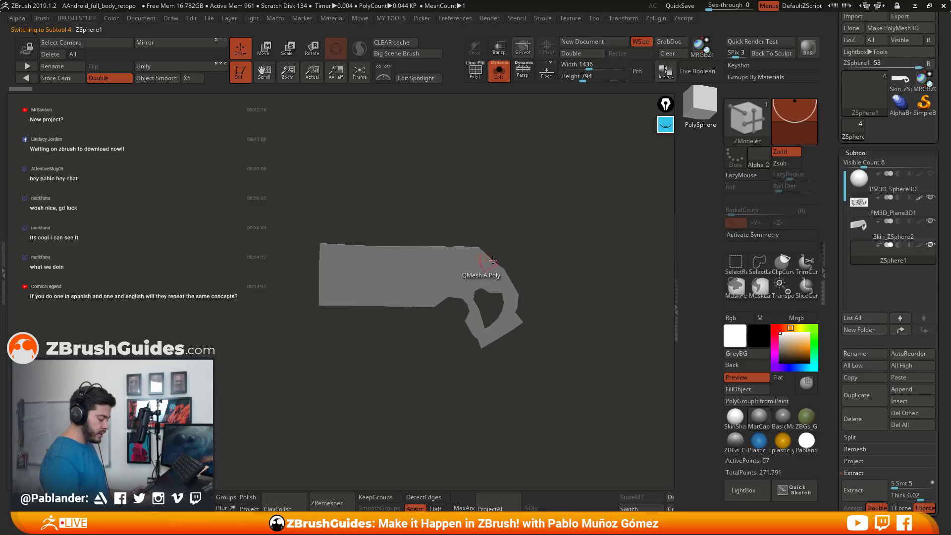
Turn off the adaptive skin preview on ZSphere1 and delete its existing topology.
{"action": "scroll", "coordinate": [880, 239], "scroll_direction": "down", "scroll_amount": 10}
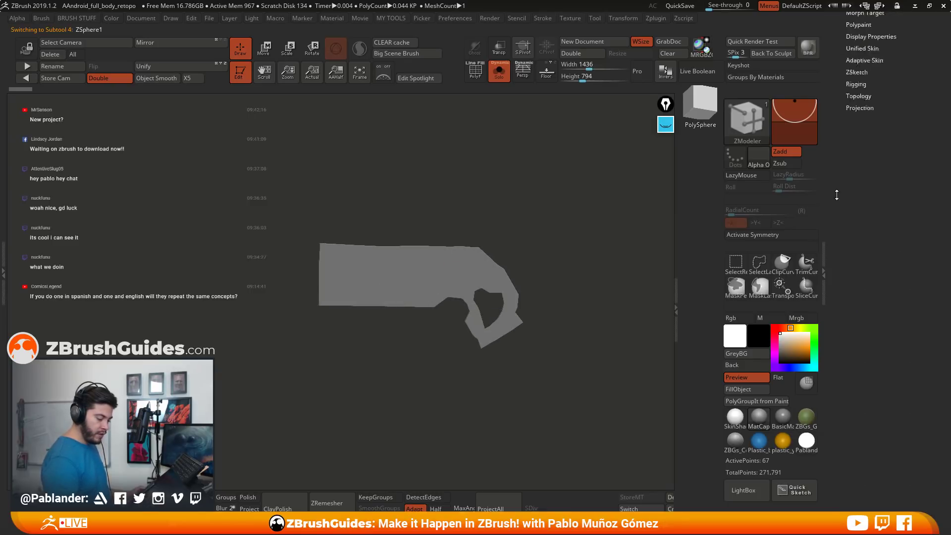
{"action": "left_click", "coordinate": [868, 261]}
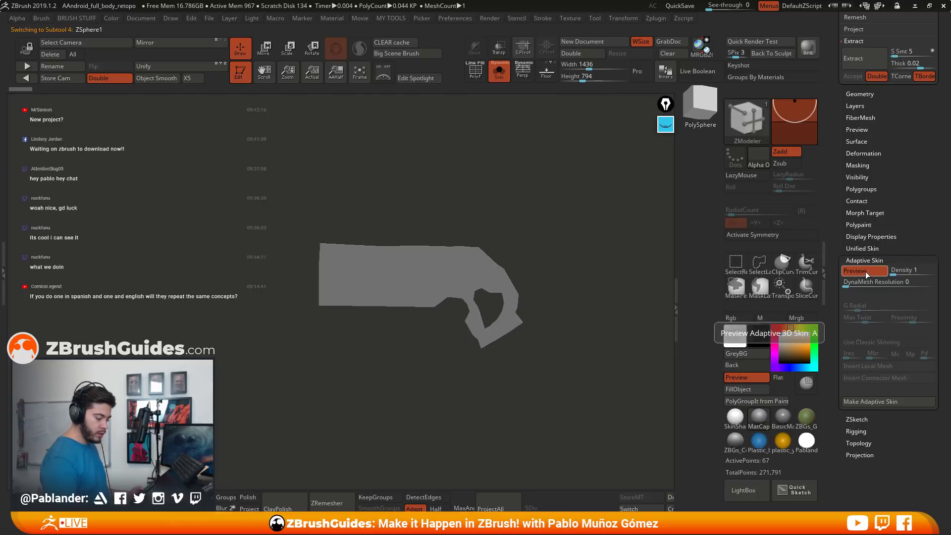
{"action": "left_click", "coordinate": [867, 271]}
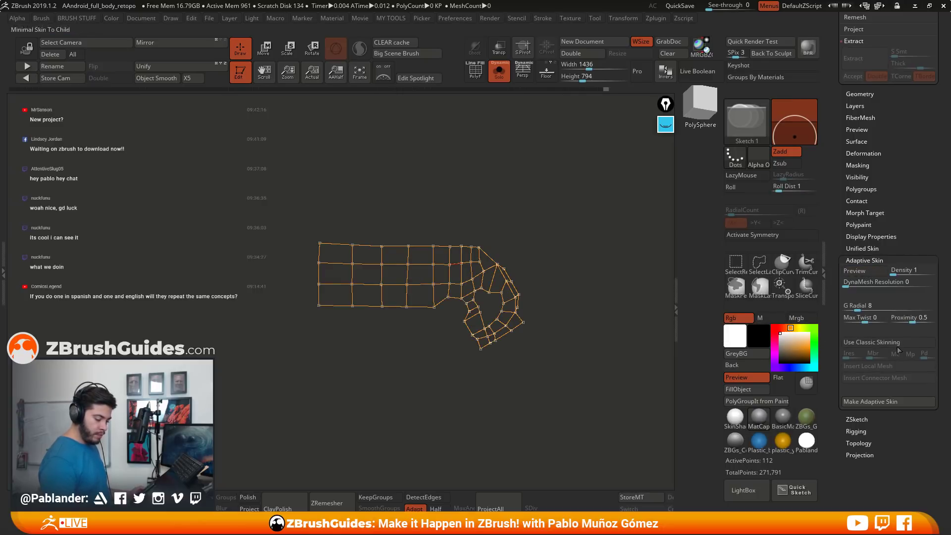
{"action": "left_click", "coordinate": [899, 443]}
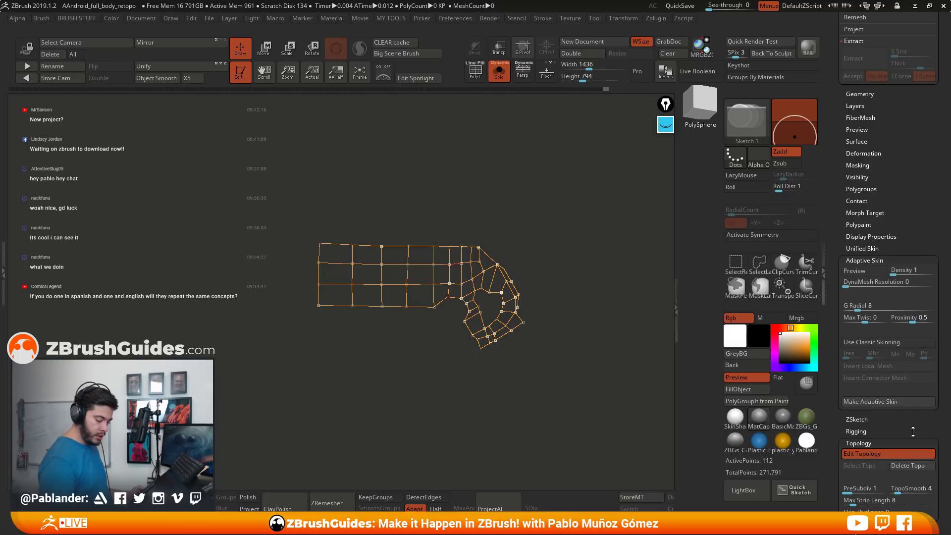
{"action": "left_click_drag", "start_coordinate": [913, 432], "coordinate": [913, 330]}
{"action": "left_click", "coordinate": [908, 364]}
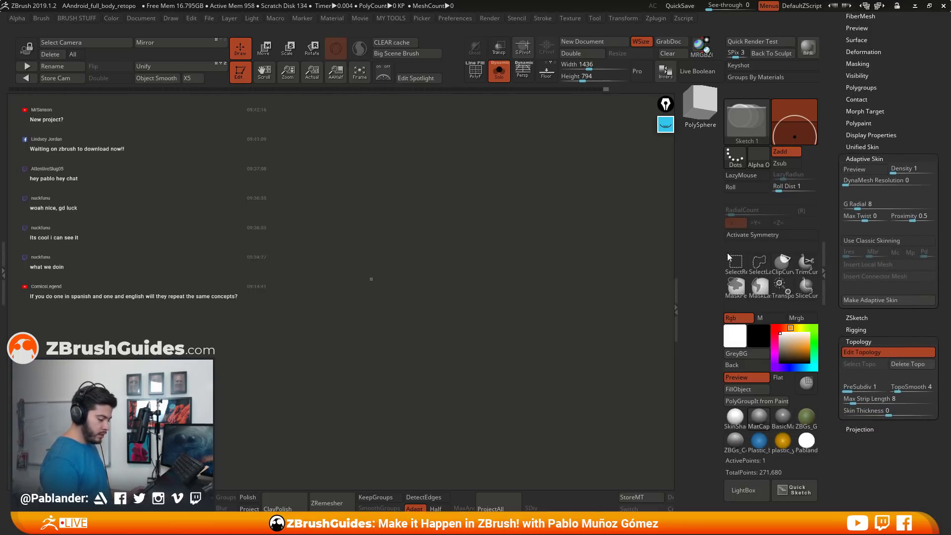
Leave Solo mode and hide the Skin_ZSphere2 subtool so the rear stock of the sketch is clear for tracing.
{"action": "left_click_drag", "start_coordinate": [890, 168], "coordinate": [886, 234]}
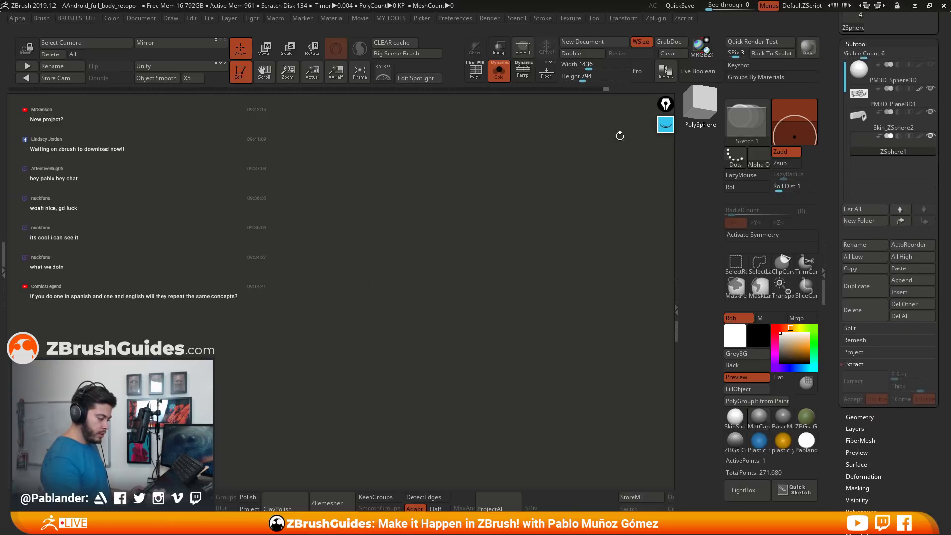
{"action": "left_click", "coordinate": [499, 73]}
{"action": "mouse_move", "coordinate": [586, 261]}
{"action": "left_mouse_down", "text": "shift"}
{"action": "mouse_move", "coordinate": [527, 276]}
{"action": "mouse_move", "coordinate": [547, 318]}
{"action": "left_mouse_up", "text": "shift"}
{"action": "left_click", "coordinate": [930, 114]}
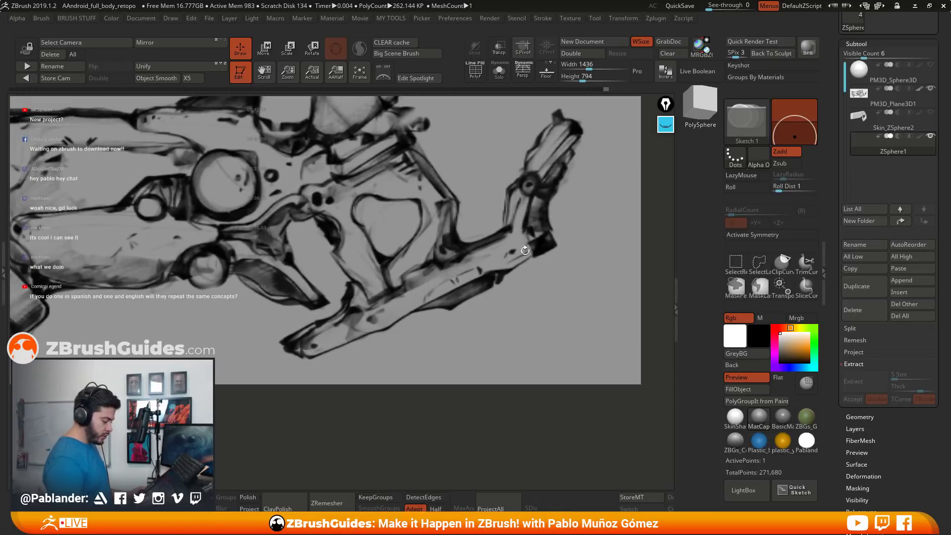
{"action": "left_click_drag", "start_coordinate": [566, 175], "coordinate": [570, 214], "text": "alt"}
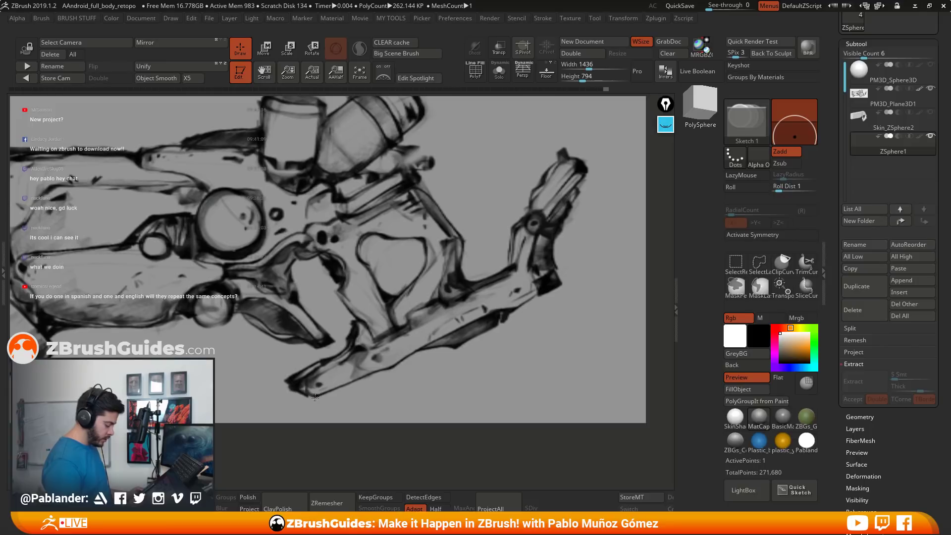
Trace topology points along the lower edge of the sketched stock bar and build the first faces at its front tip.
{"action": "left_click", "coordinate": [390, 369]}
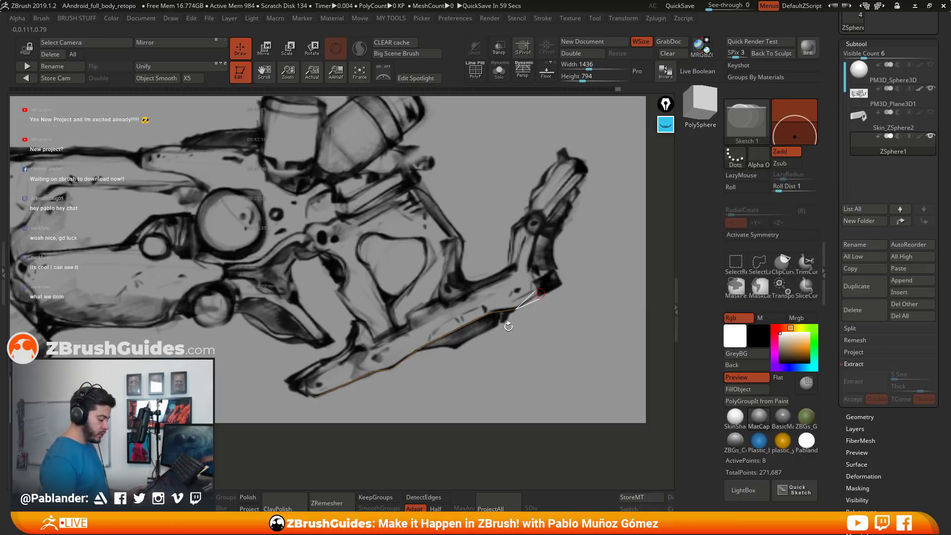
{"action": "left_click", "coordinate": [307, 393]}
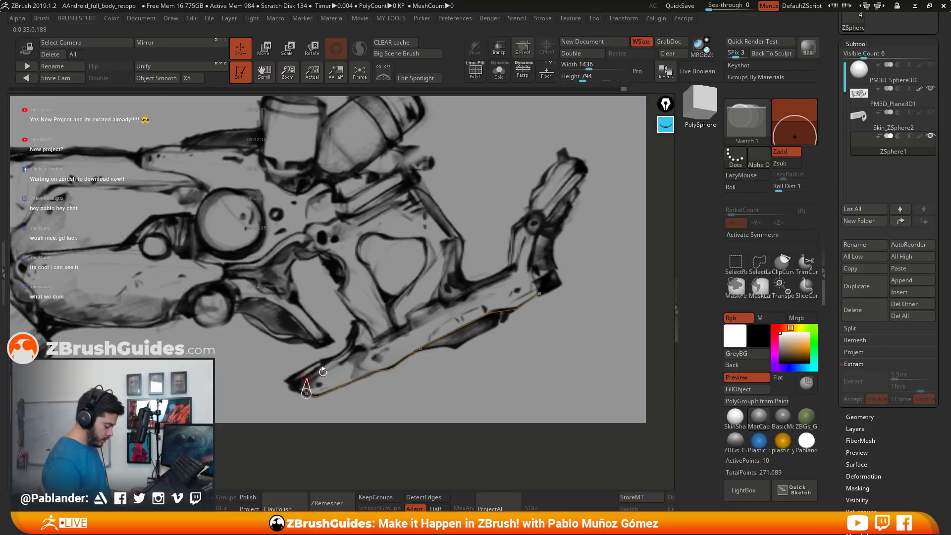
{"action": "left_click", "coordinate": [329, 380], "text": "ctrl"}
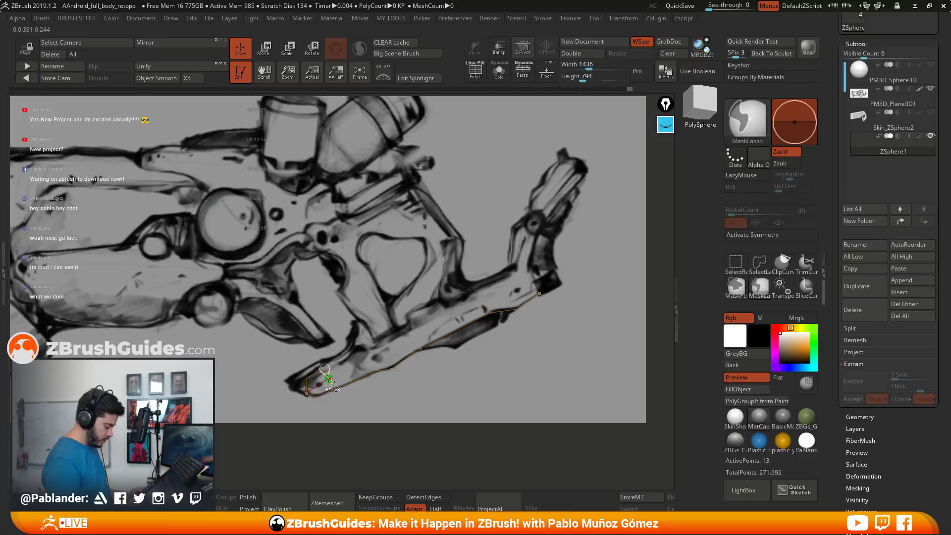
{"action": "left_click", "coordinate": [331, 392]}
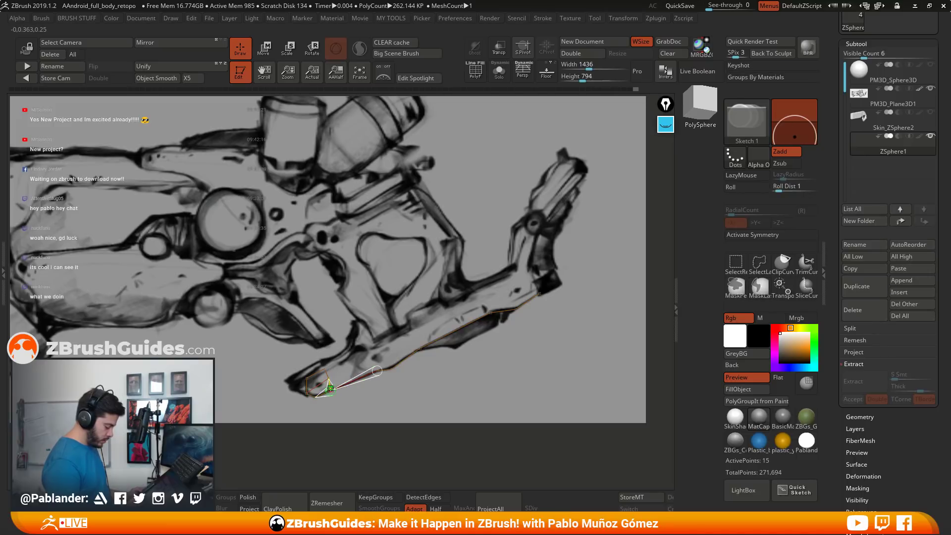
{"action": "left_click", "coordinate": [375, 361]}
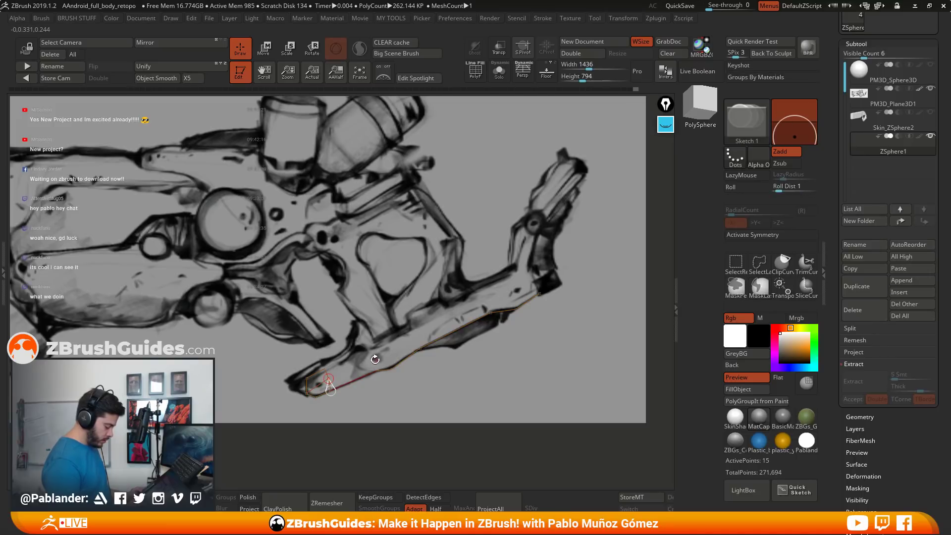
Extend the lower row of topology faces along the stock bar to its rear end.
{"action": "left_click", "coordinate": [420, 348]}
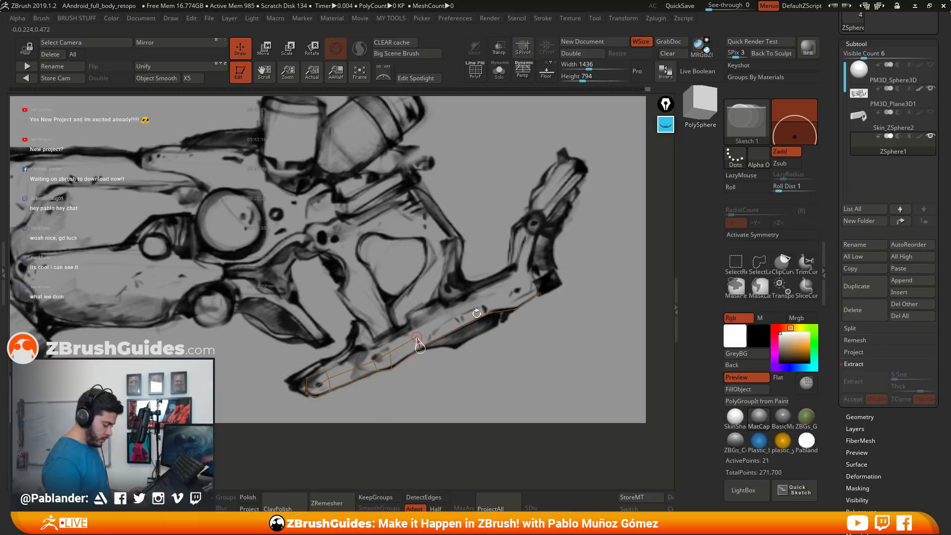
{"action": "left_click", "coordinate": [485, 301]}
{"action": "left_click", "coordinate": [490, 313]}
{"action": "left_click", "coordinate": [513, 293]}
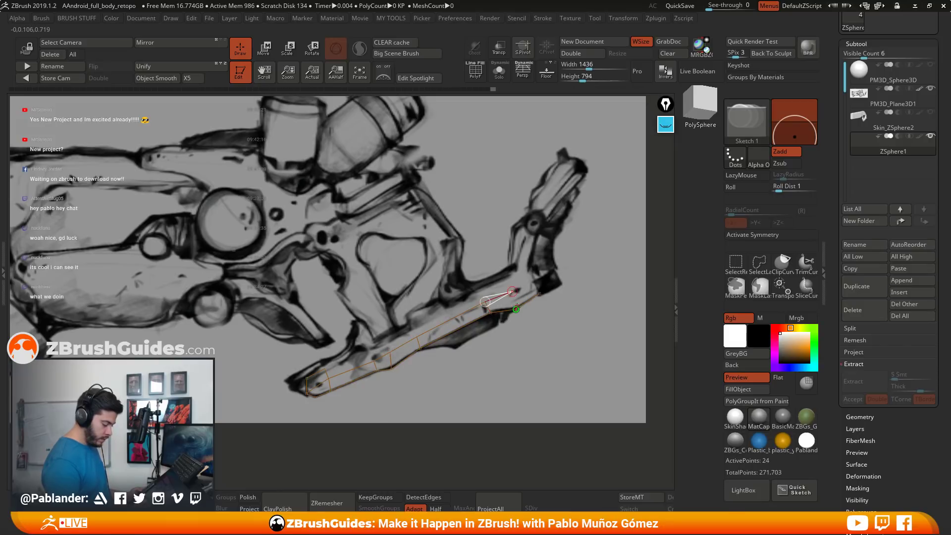
{"action": "left_click", "coordinate": [516, 309]}
{"action": "left_click", "coordinate": [513, 292]}
{"action": "left_click", "coordinate": [534, 273]}
{"action": "left_click", "coordinate": [539, 294]}
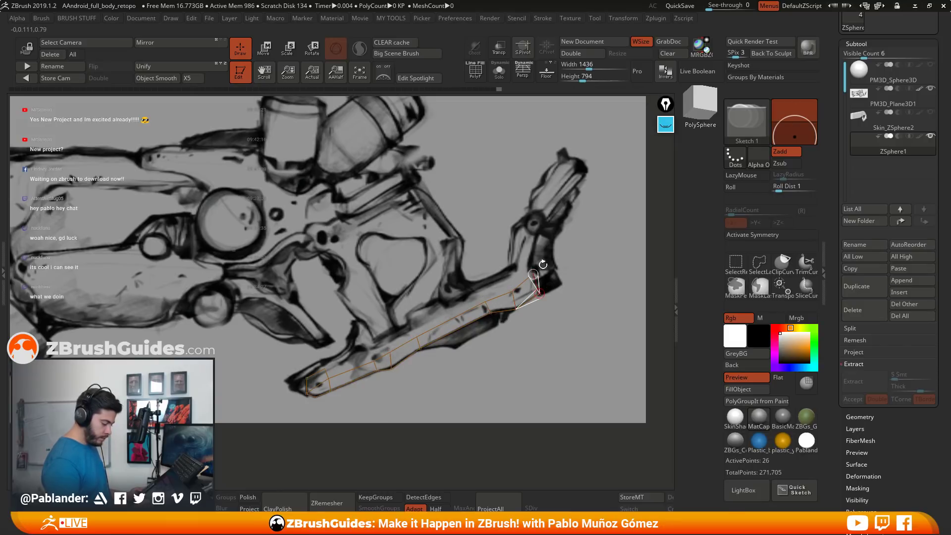
Build a second row of topology faces along the bar's upper edge, from the rear end back to the front tip.
{"action": "left_click", "coordinate": [533, 274], "text": "ctrl"}
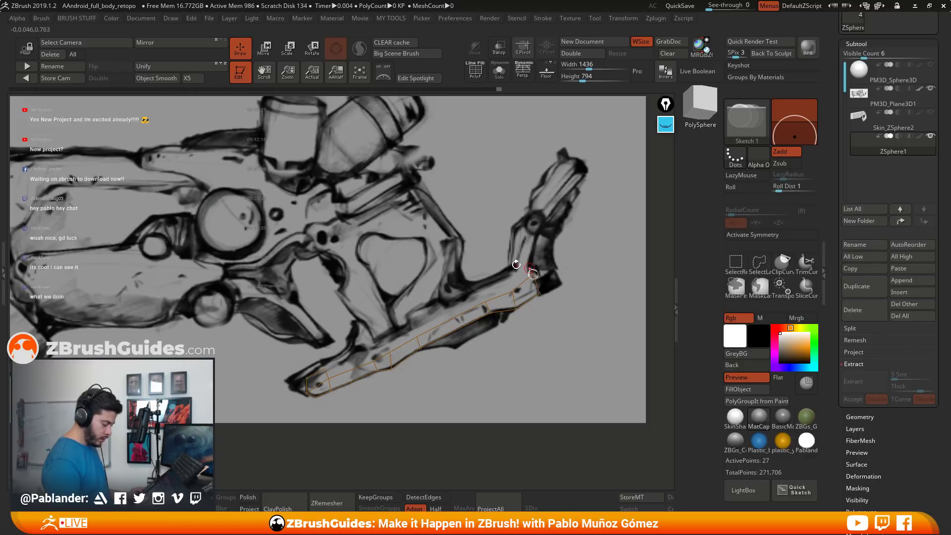
{"action": "left_click", "coordinate": [516, 272]}
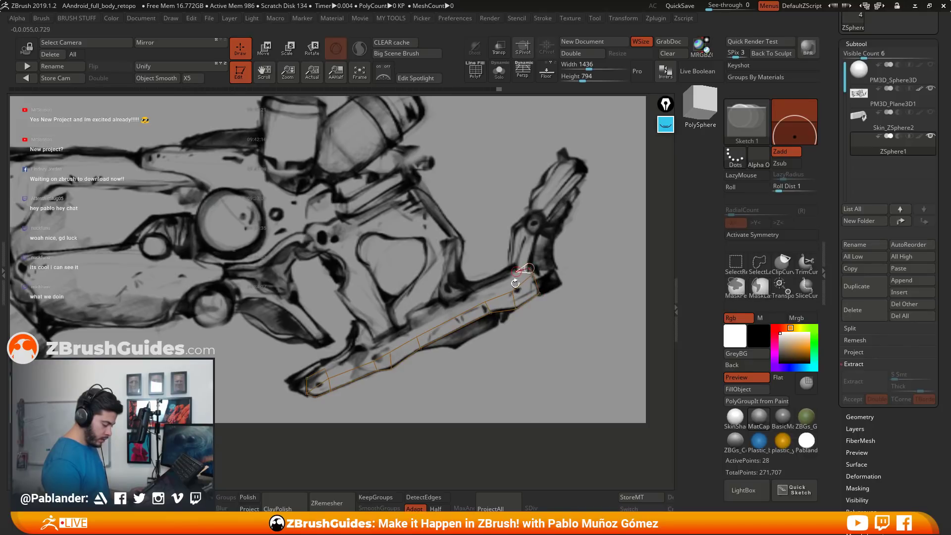
{"action": "left_click", "coordinate": [514, 292]}
{"action": "left_click", "coordinate": [479, 286]}
{"action": "left_click", "coordinate": [485, 301]}
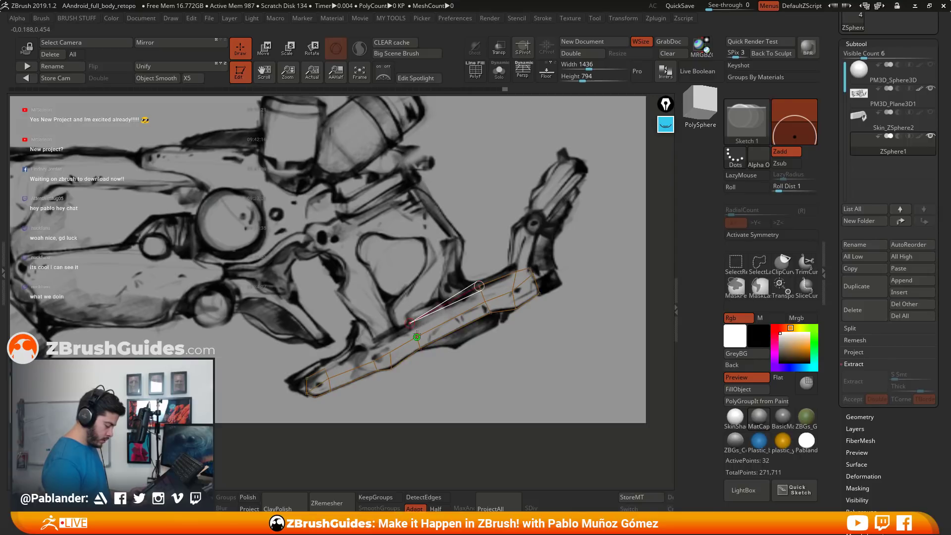
{"action": "left_click", "coordinate": [410, 323]}
{"action": "left_click", "coordinate": [385, 335]}
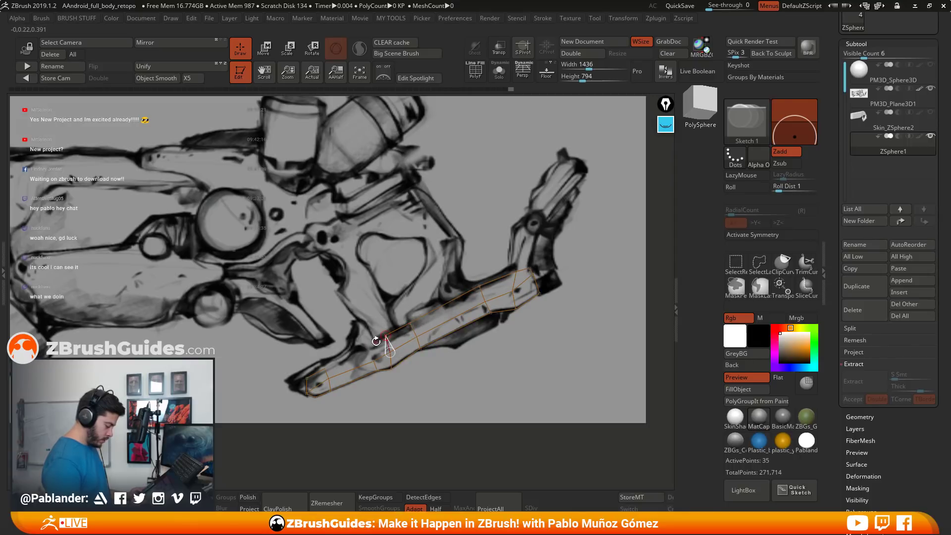
{"action": "left_click", "coordinate": [375, 341]}
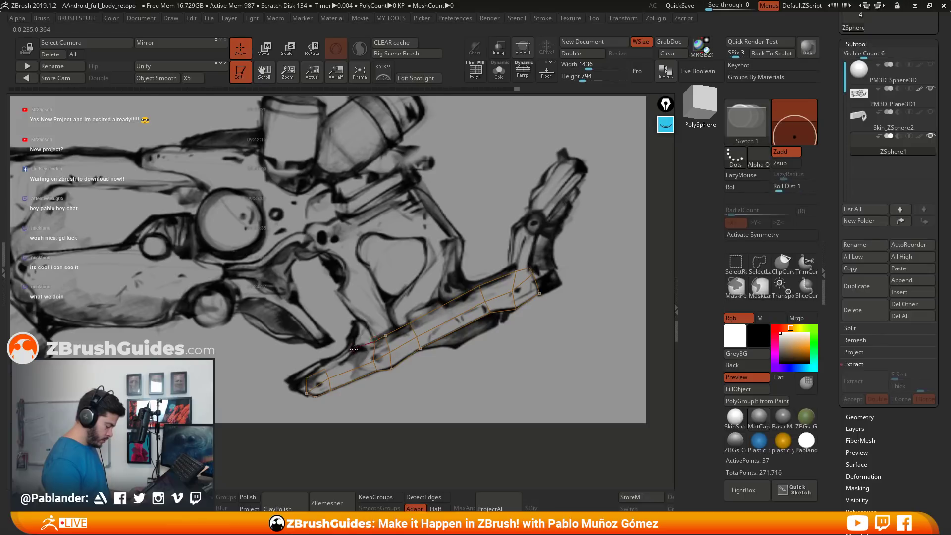
{"action": "left_click", "coordinate": [353, 349]}
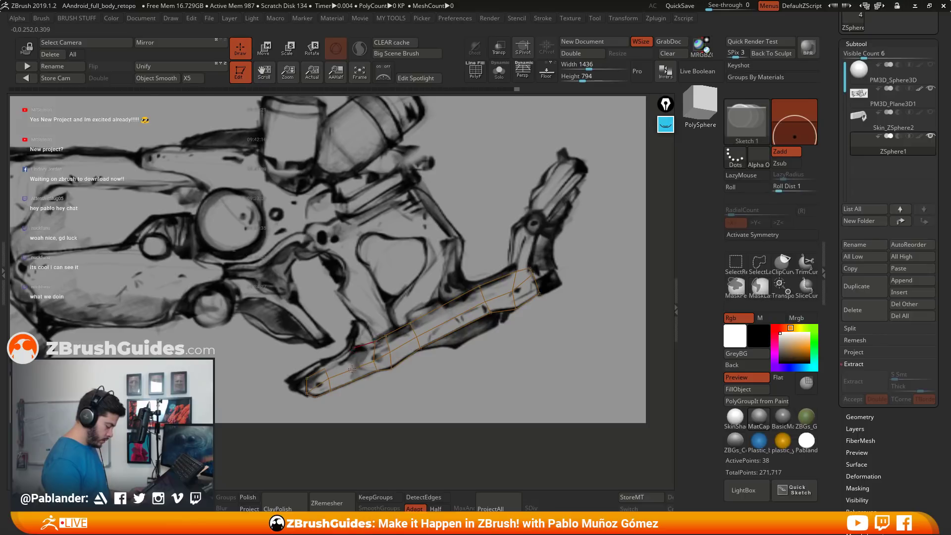
{"action": "left_click", "coordinate": [324, 369]}
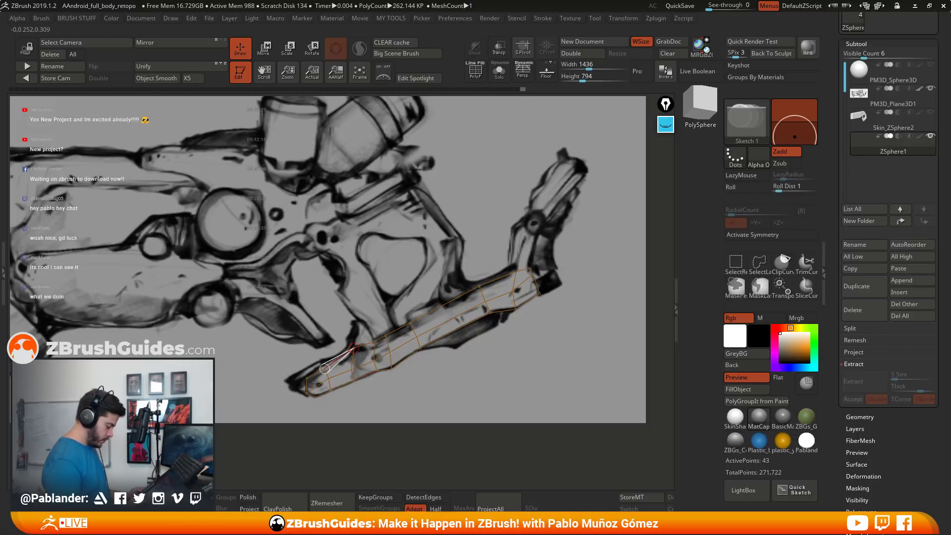
Add topology faces for the small upright tab on the upper edge near the bar's front.
{"action": "left_click", "coordinate": [352, 340]}
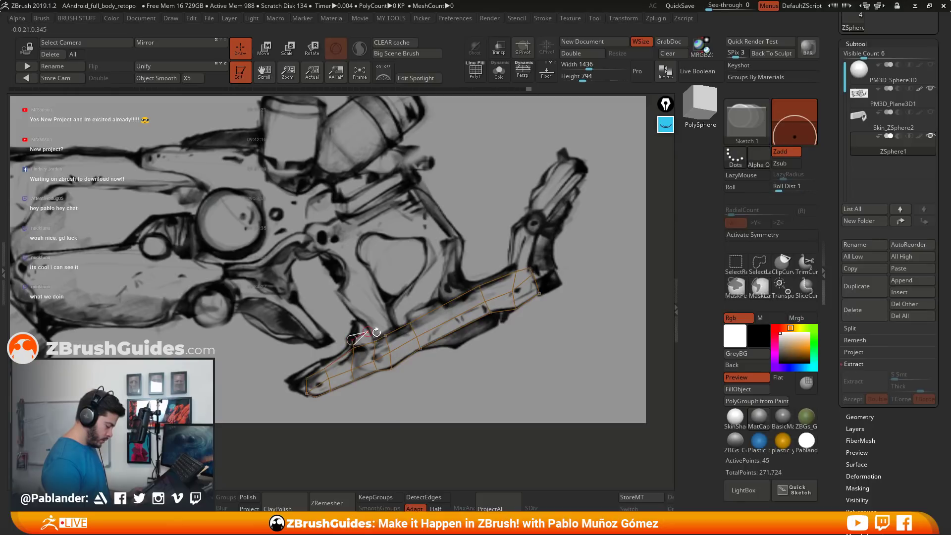
{"action": "left_click", "coordinate": [364, 326]}
{"action": "left_click", "coordinate": [354, 323]}
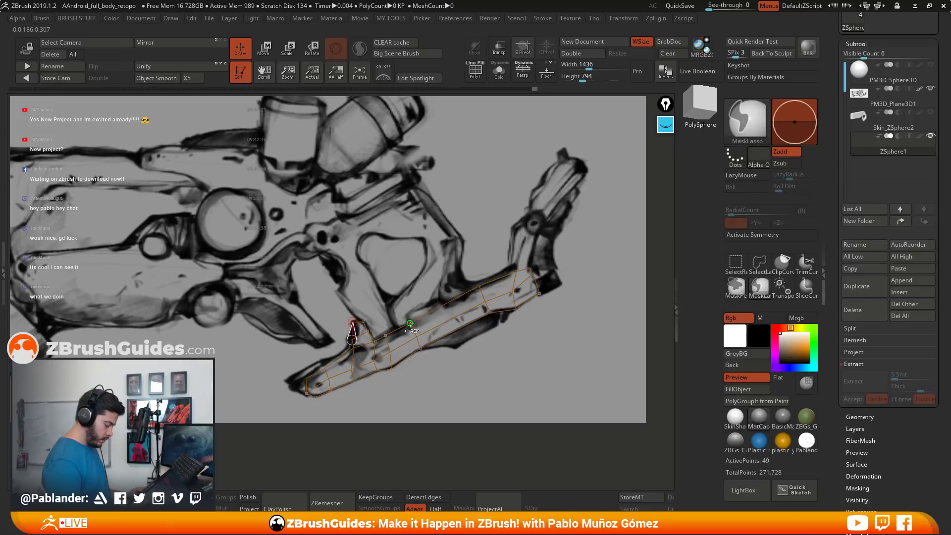
Add the raised section on the middle of the bar's upper edge and run a cross edge from it to the lower edge.
{"action": "left_click", "coordinate": [409, 323]}
{"action": "left_click", "coordinate": [409, 314]}
{"action": "left_click", "coordinate": [436, 301]}
{"action": "left_click", "coordinate": [444, 305]}
{"action": "left_click", "coordinate": [451, 320]}
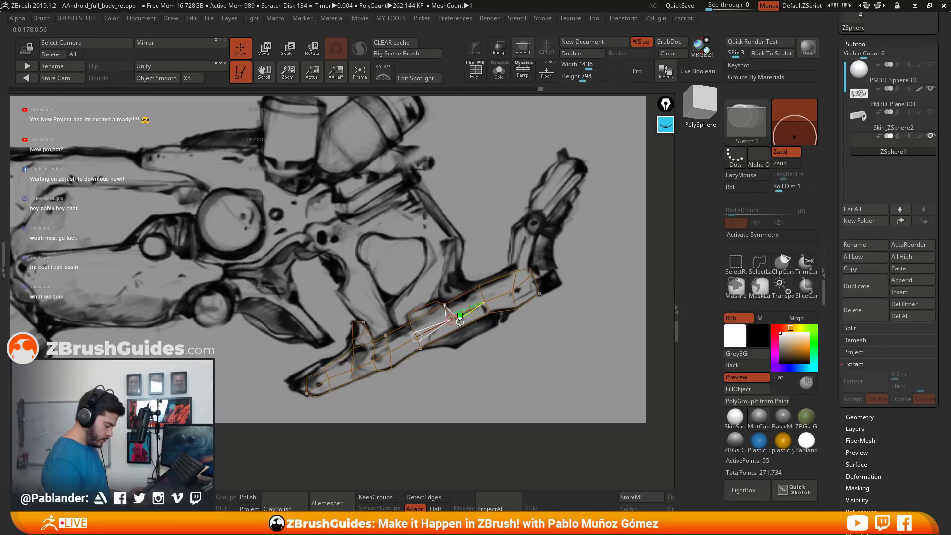
{"action": "left_click", "coordinate": [455, 329]}
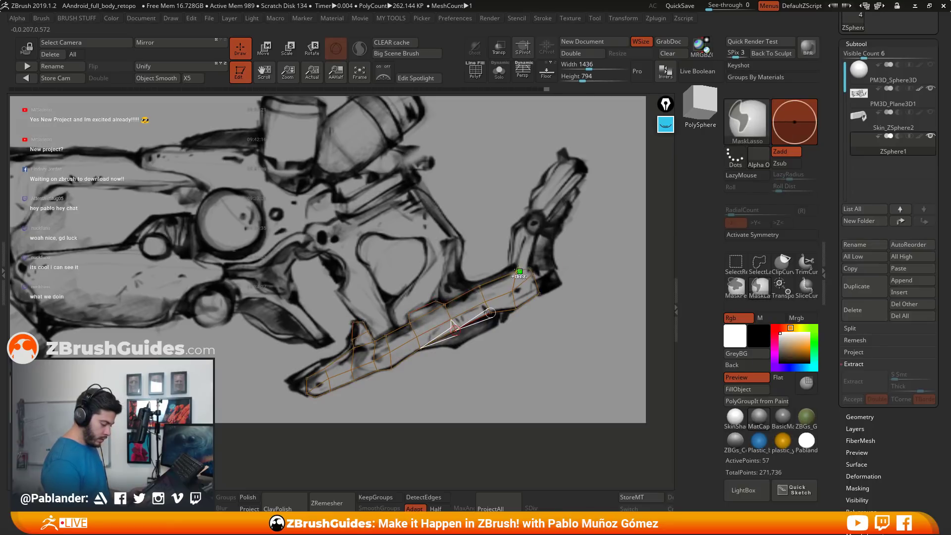
Build topology faces up the thin strut at the bar's rear and continue its edge down to the lower outline.
{"action": "left_click", "coordinate": [526, 237]}
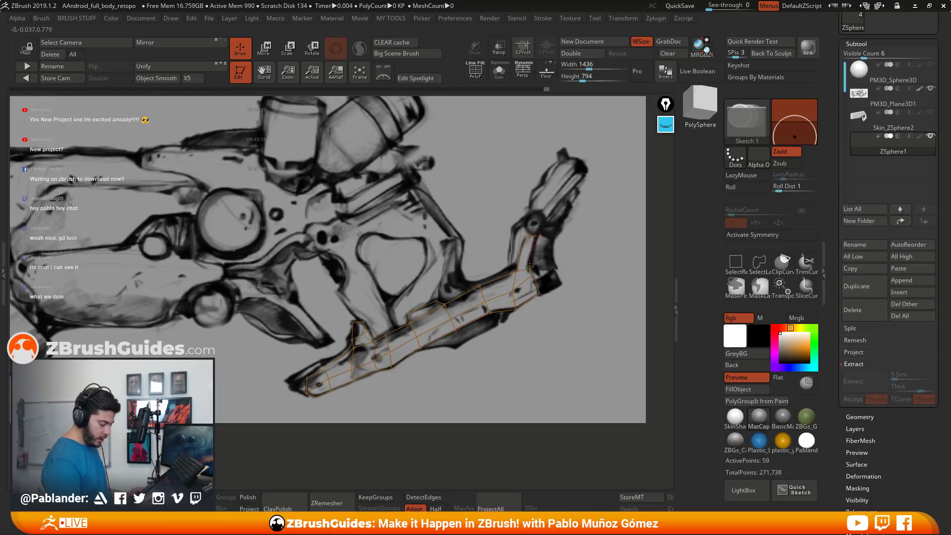
{"action": "left_click", "coordinate": [529, 267]}
{"action": "left_click", "coordinate": [526, 238], "text": "ctrl"}
{"action": "left_click", "coordinate": [515, 229]}
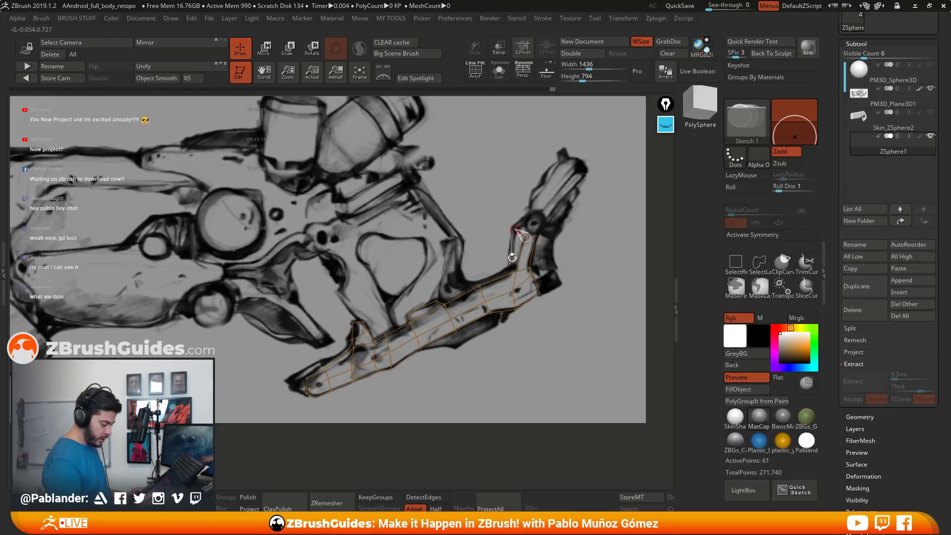
{"action": "left_click", "coordinate": [510, 264]}
{"action": "left_click", "coordinate": [508, 276]}
{"action": "left_click", "coordinate": [506, 294]}
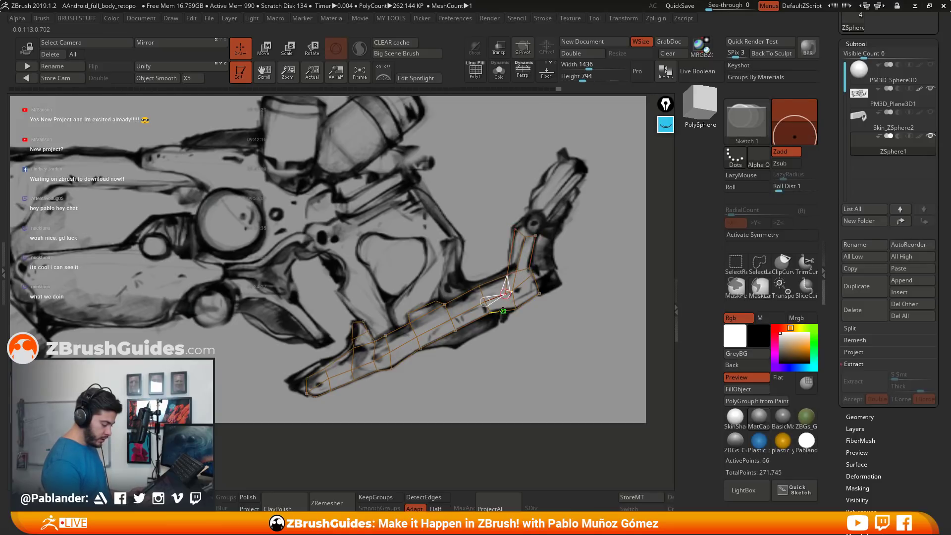
{"action": "left_click", "coordinate": [503, 312]}
Close the top of the rear strut and build small topology faces around the round joint at its upper end.
{"action": "left_click_drag", "start_coordinate": [554, 289], "coordinate": [520, 336], "text": "alt"}
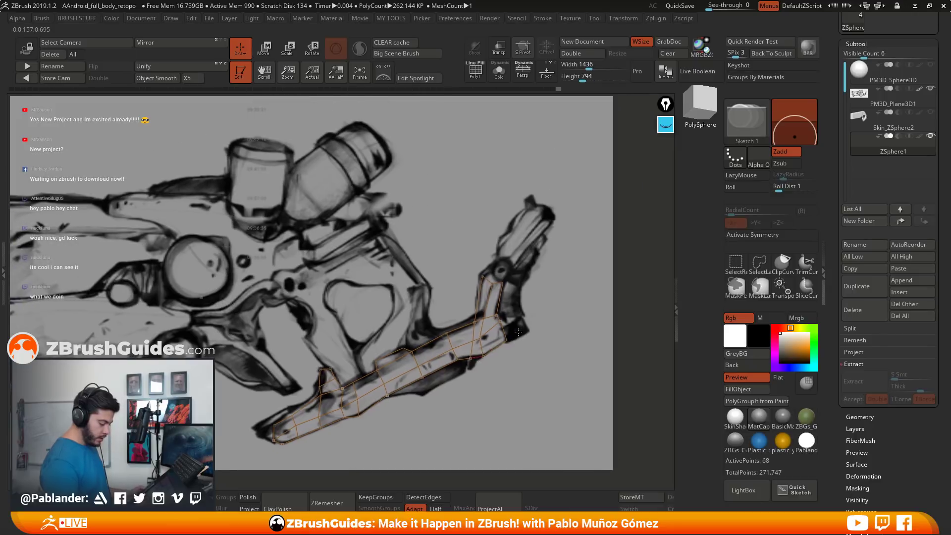
{"action": "left_click", "coordinate": [492, 283]}
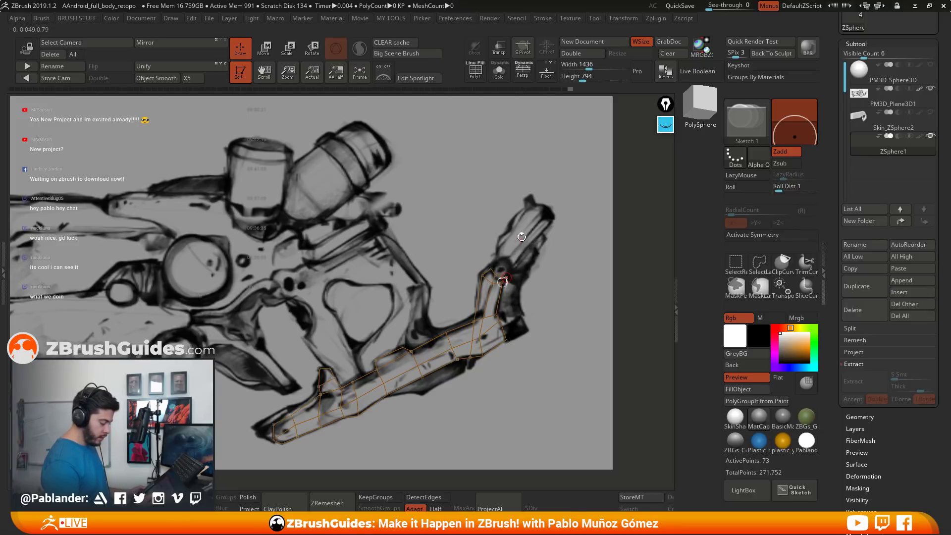
{"action": "left_click_drag", "start_coordinate": [521, 237], "coordinate": [520, 254]}
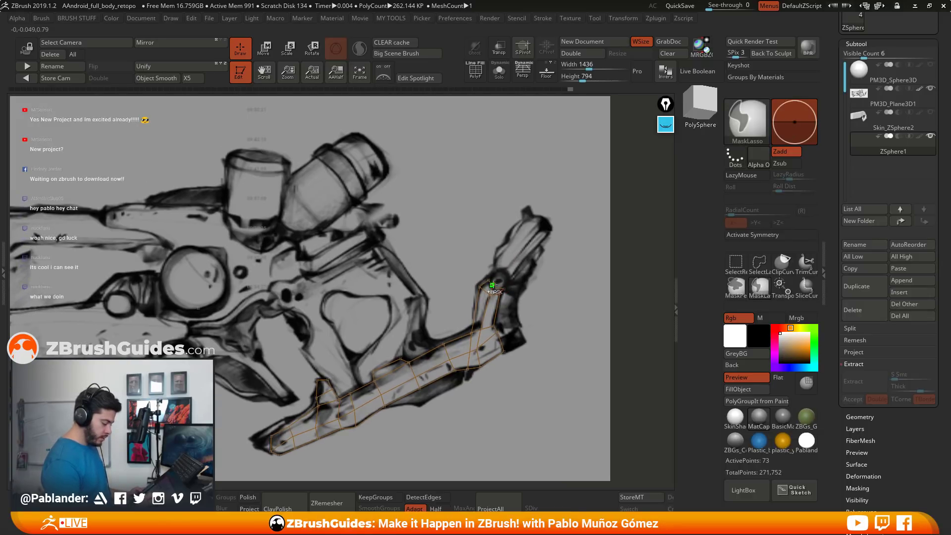
{"action": "left_click", "coordinate": [489, 281], "text": "ctrl"}
{"action": "left_click", "coordinate": [495, 269]}
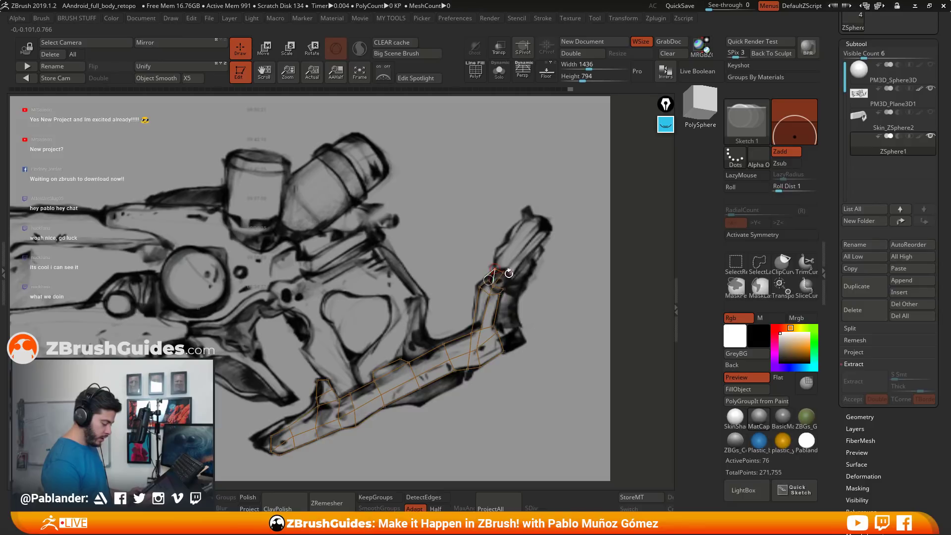
{"action": "left_click", "coordinate": [492, 287], "text": "ctrl"}
{"action": "left_click", "coordinate": [503, 273]}
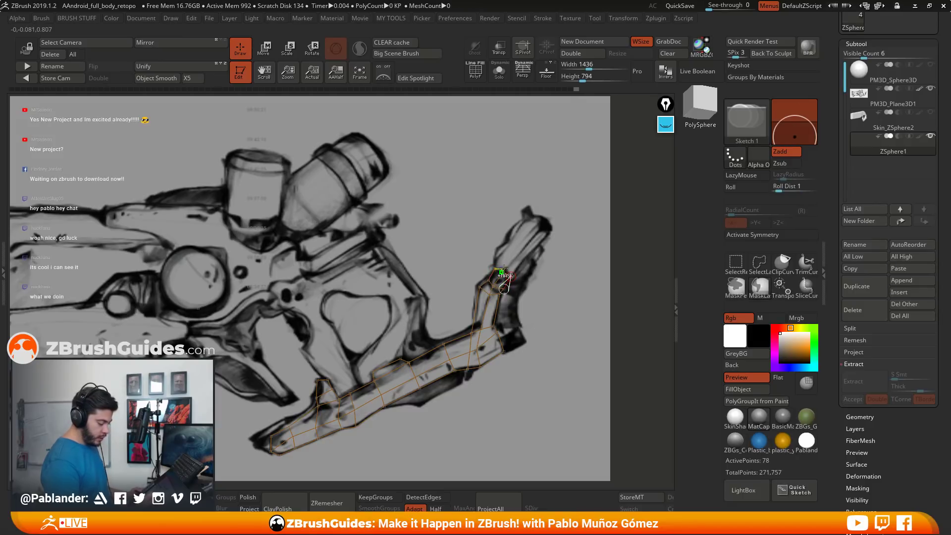
Build two long parallel strips of topology faces from the round joint up to the end of the rear arm.
{"action": "left_click", "coordinate": [543, 227]}
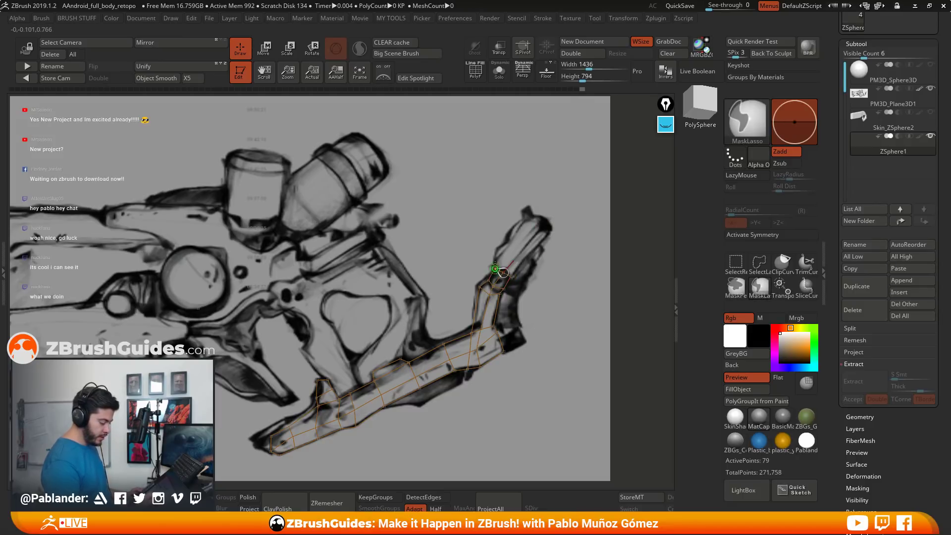
{"action": "left_click", "coordinate": [533, 216]}
{"action": "left_click", "coordinate": [543, 227]}
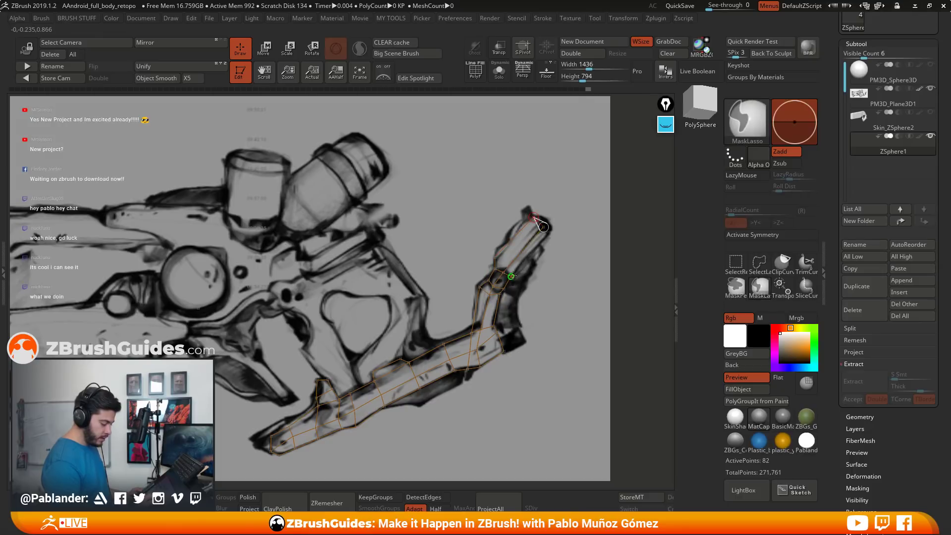
{"action": "left_click", "coordinate": [512, 277], "text": "ctrl"}
{"action": "left_click", "coordinate": [552, 231]}
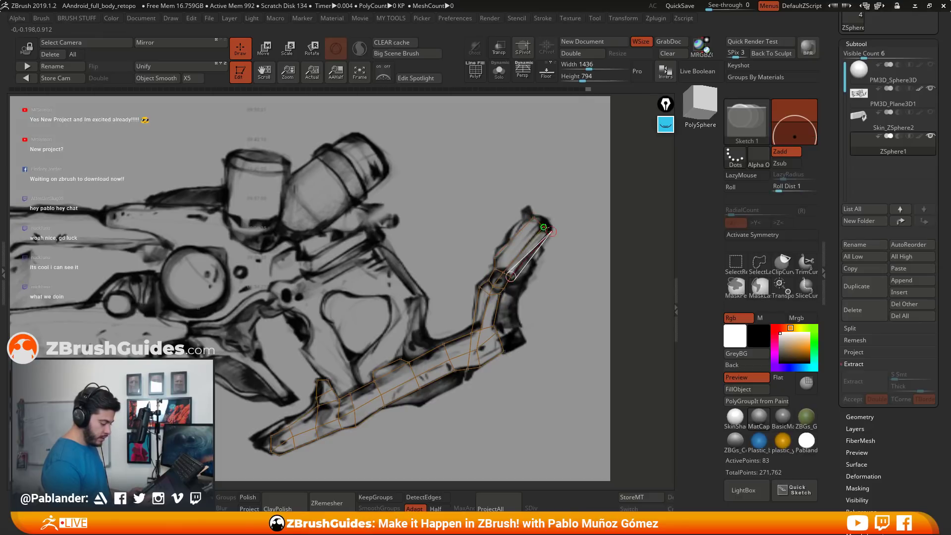
Add faces along the rear arm's front edge up to its small end tab, with a cross edge through the long strips.
{"action": "left_click", "coordinate": [531, 207]}
{"action": "left_click", "coordinate": [524, 225]}
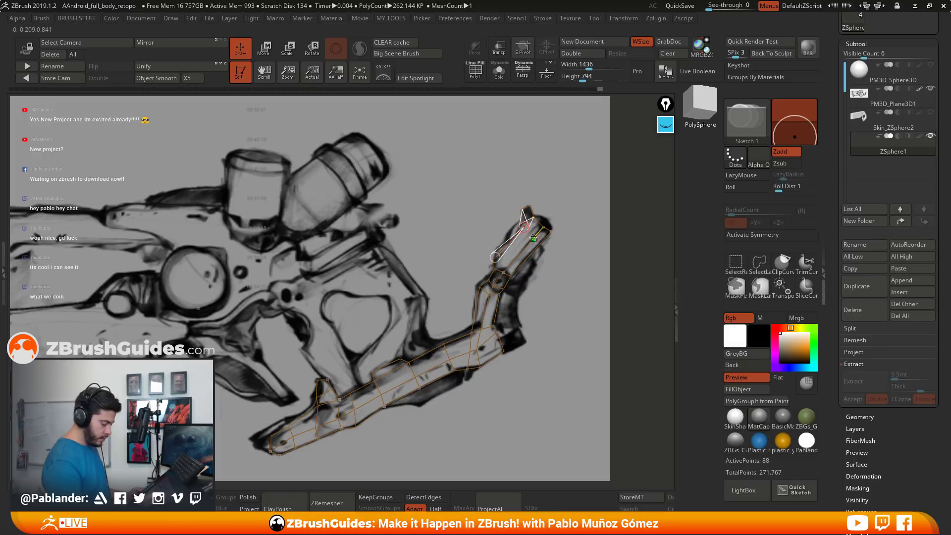
{"action": "left_click", "coordinate": [534, 235]}
{"action": "left_click", "coordinate": [541, 243]}
{"action": "left_click", "coordinate": [496, 256], "text": "ctrl"}
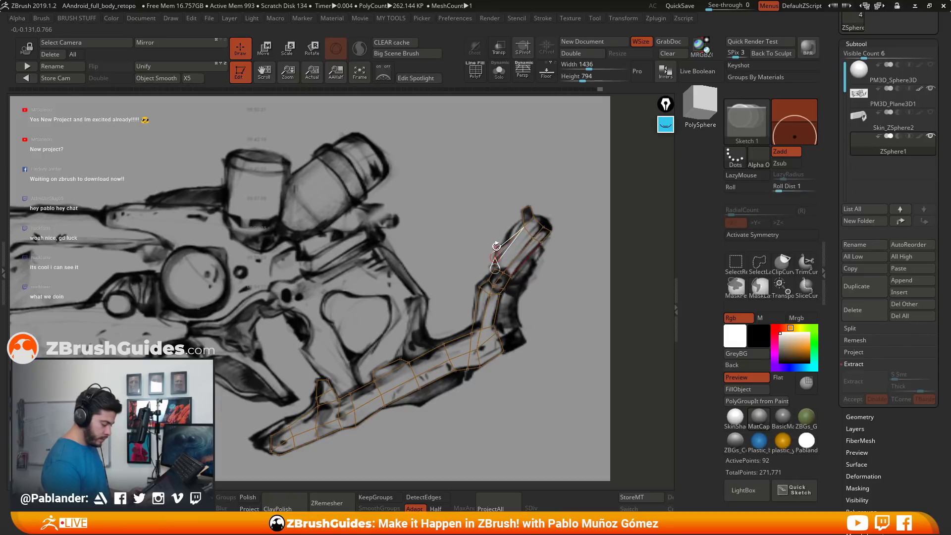
{"action": "left_click", "coordinate": [496, 247]}
{"action": "left_click", "coordinate": [515, 226]}
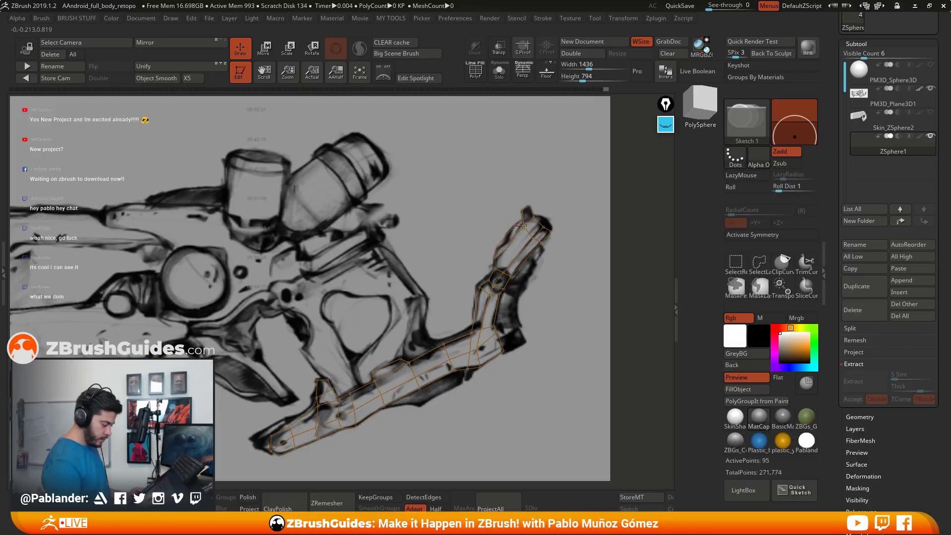
{"action": "left_click", "coordinate": [522, 214]}
{"action": "left_click", "coordinate": [527, 209]}
Add faces from the front tab down along the bar's upper edge, with a cross edge running to the lower outline.
{"action": "left_click_drag", "start_coordinate": [526, 295], "coordinate": [557, 251], "text": "alt"}
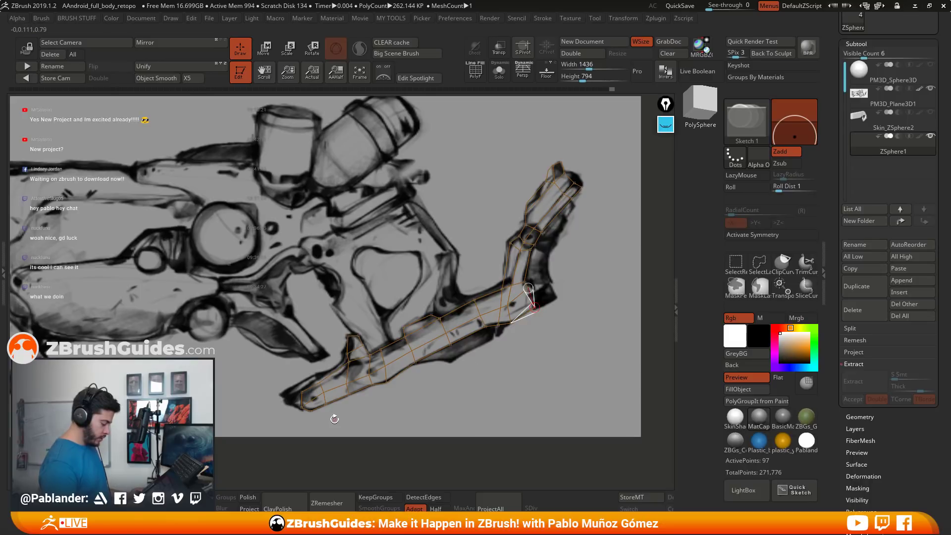
{"action": "left_click", "coordinate": [348, 355], "text": "ctrl"}
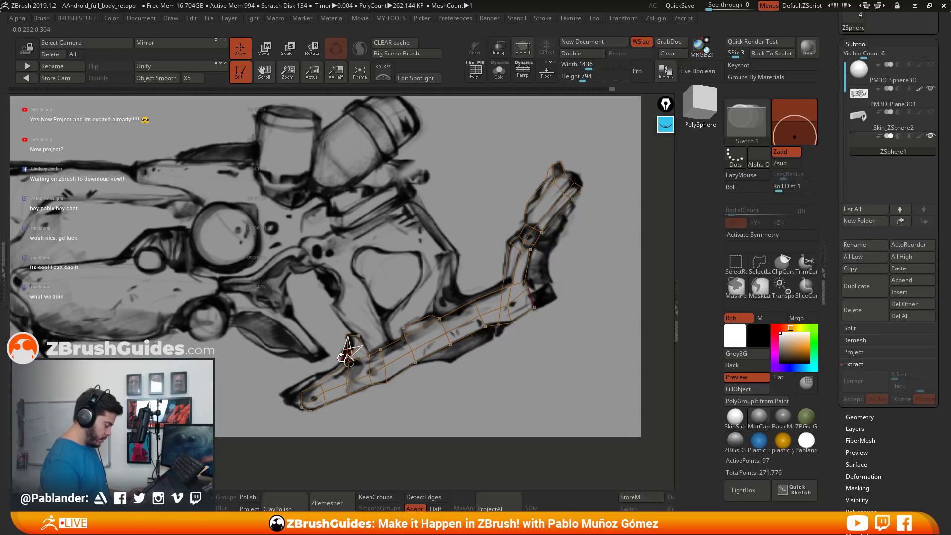
{"action": "left_click", "coordinate": [339, 367]}
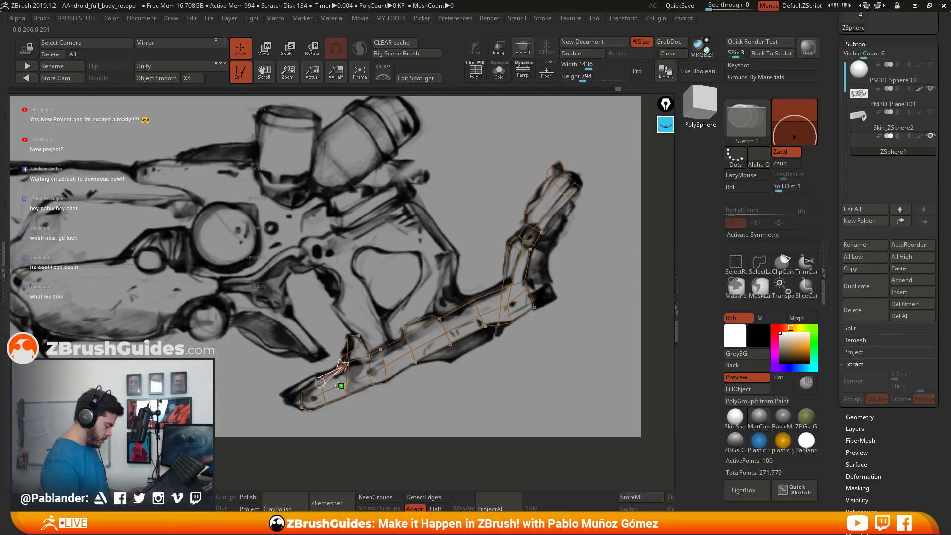
{"action": "left_click", "coordinate": [341, 386]}
{"action": "left_click", "coordinate": [344, 396]}
{"action": "left_click", "coordinate": [340, 361], "text": "ctrl"}
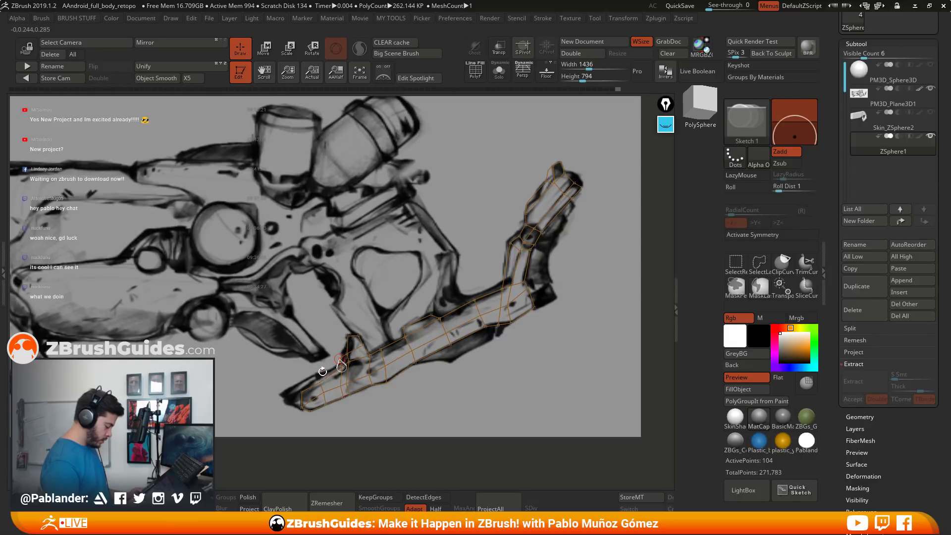
{"action": "left_click", "coordinate": [318, 374]}
{"action": "left_click", "coordinate": [320, 383]}
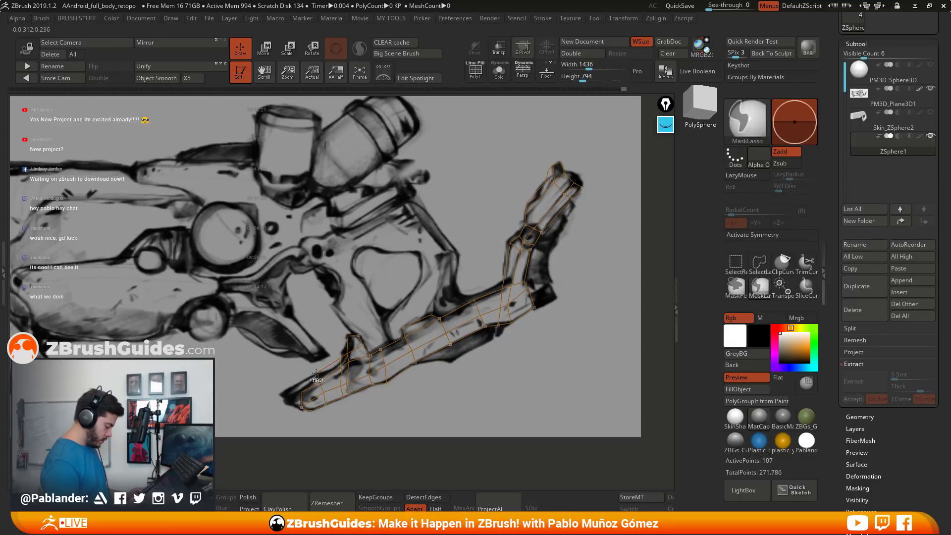
Build topology faces around the bar's pointed front tip and connect them to the lower outline.
{"action": "left_click", "coordinate": [317, 374], "text": "ctrl"}
{"action": "left_click", "coordinate": [281, 394]}
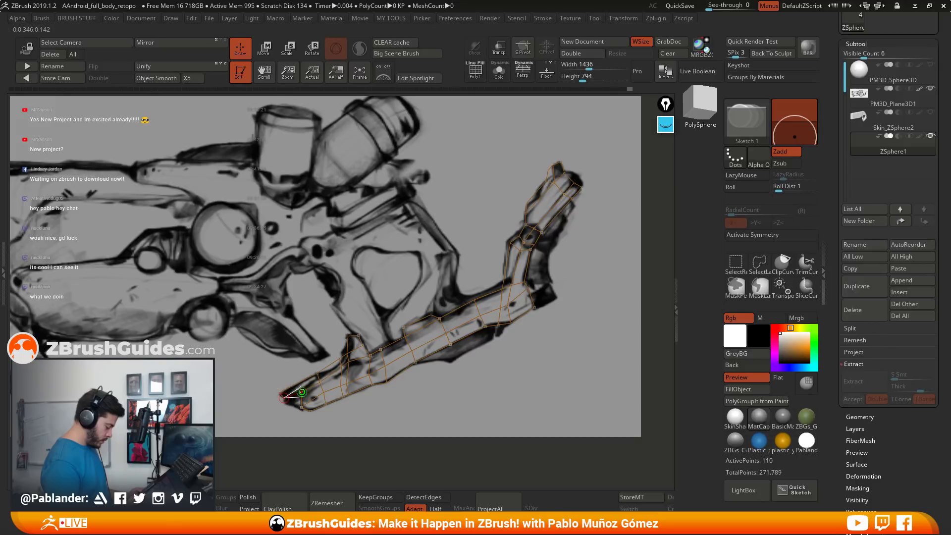
{"action": "left_click", "coordinate": [302, 392]}
{"action": "left_click", "coordinate": [317, 374], "text": "ctrl"}
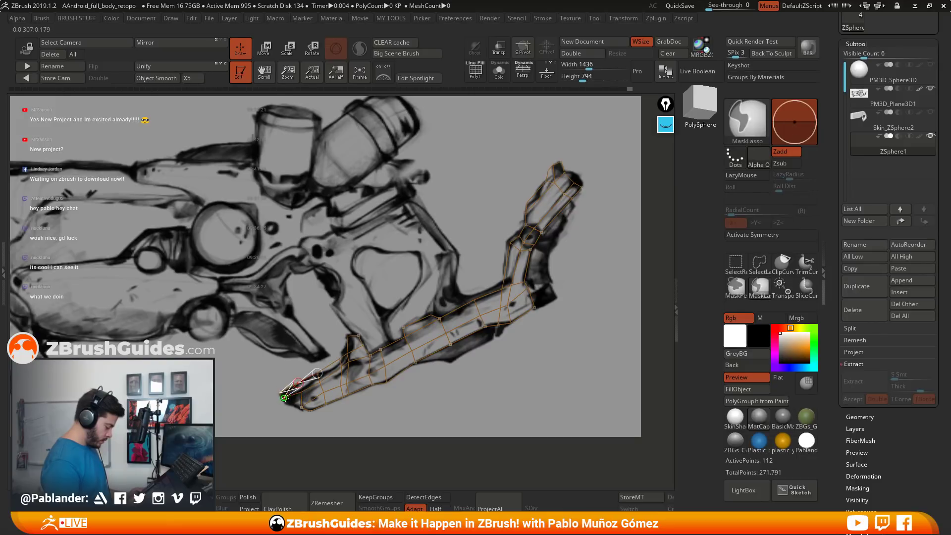
{"action": "left_click", "coordinate": [284, 397], "text": "ctrl"}
{"action": "left_click", "coordinate": [289, 403]}
{"action": "left_click", "coordinate": [301, 408]}
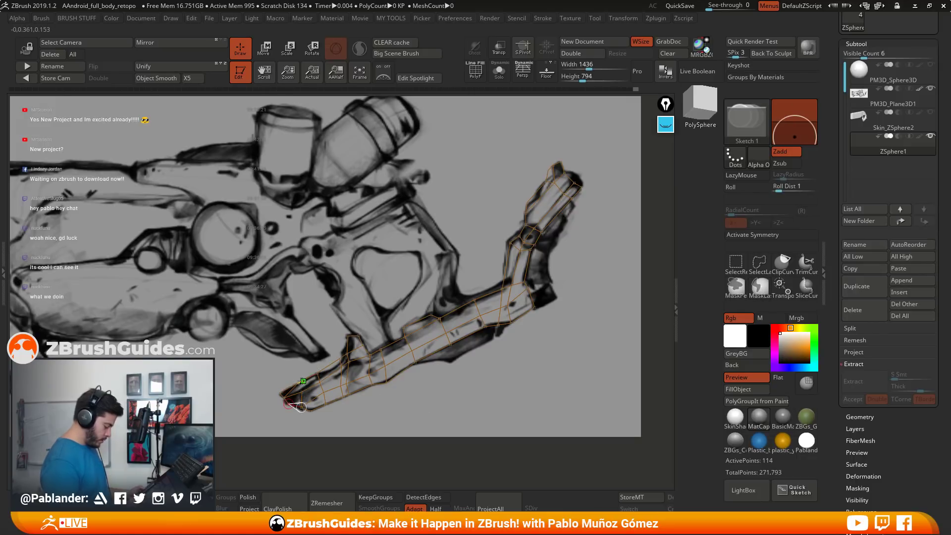
{"action": "left_click", "coordinate": [303, 382], "text": "alt"}
Rebuild the faces along the front tip's upper edge so they follow the sketch outline to the point.
{"action": "left_click_drag", "start_coordinate": [378, 435], "coordinate": [407, 356], "text": "alt"}
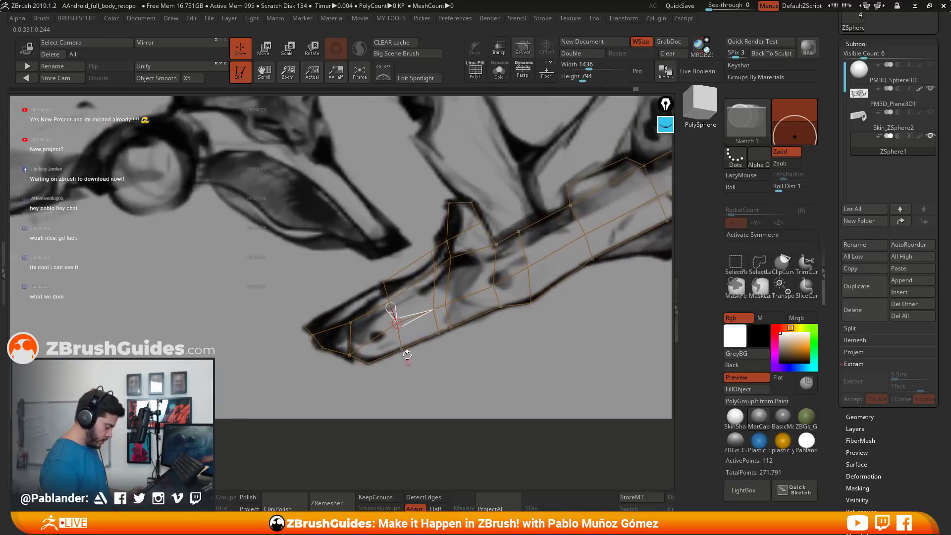
{"action": "left_click", "coordinate": [383, 282], "text": "ctrl"}
{"action": "left_click", "coordinate": [347, 301]}
{"action": "left_click", "coordinate": [351, 322]}
{"action": "left_click", "coordinate": [304, 325]}
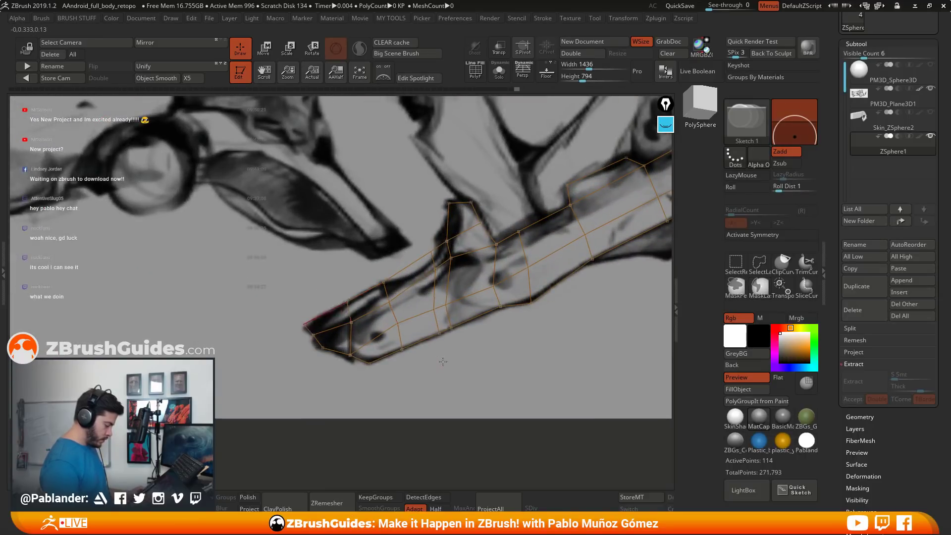
{"action": "mouse_move", "coordinate": [443, 362]}
{"action": "right_mouse_down", "text": "alt"}
{"action": "mouse_move", "coordinate": [461, 284]}
{"action": "mouse_move", "coordinate": [482, 344]}
{"action": "mouse_move", "coordinate": [473, 322]}
{"action": "right_mouse_up", "text": "alt"}
{"action": "right_click_drag", "start_coordinate": [418, 335], "coordinate": [490, 301], "text": "alt"}
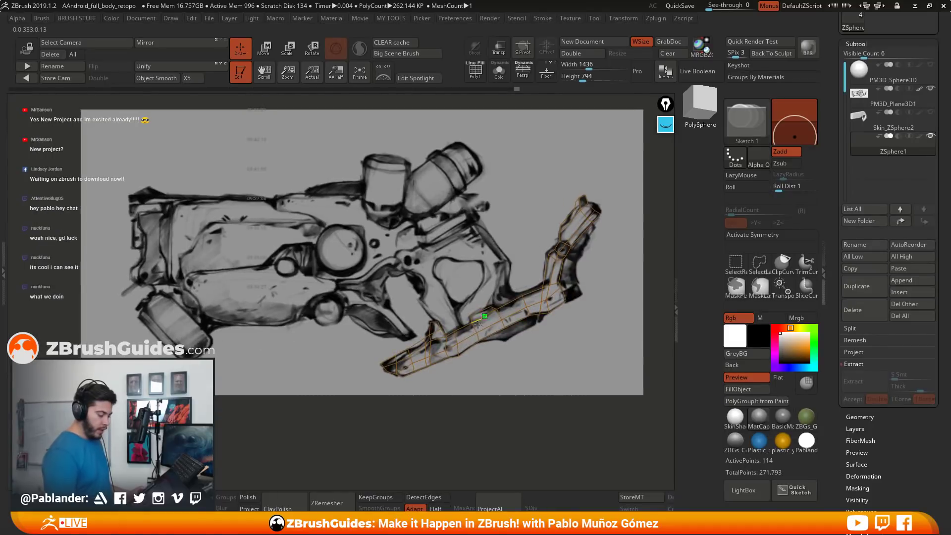
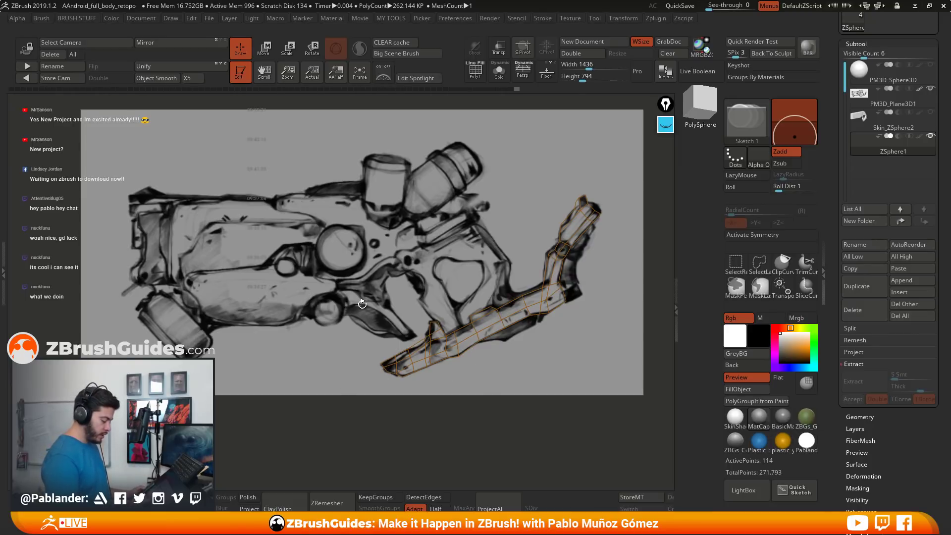
Draw a narrow four-sided topology strip along the sketched strut above the bar's front tip and remove its link to the bar.
{"action": "left_click_drag", "start_coordinate": [362, 303], "coordinate": [401, 406], "text": "alt"}
{"action": "left_click_drag", "start_coordinate": [381, 277], "coordinate": [382, 339], "text": "alt"}
{"action": "left_click_drag", "start_coordinate": [479, 313], "coordinate": [498, 315], "text": "alt"}
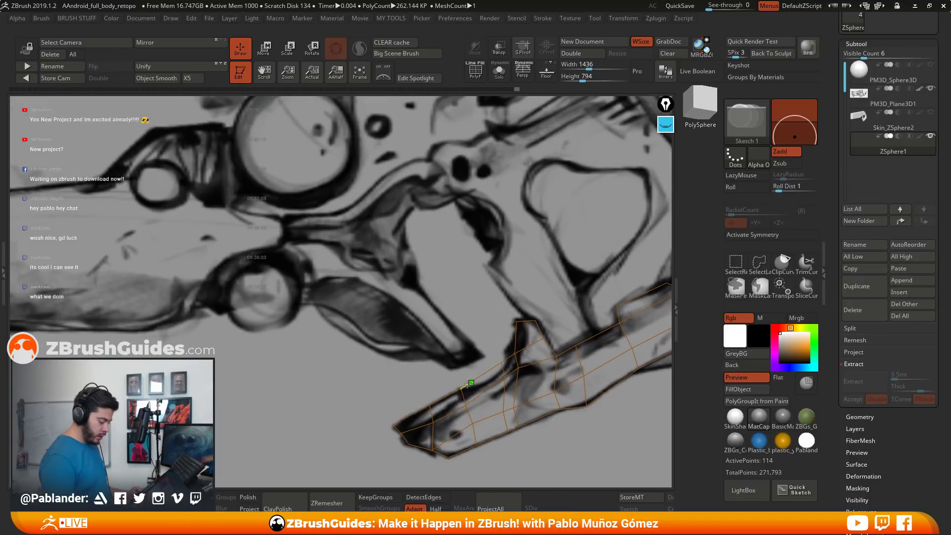
{"action": "left_click", "coordinate": [460, 389], "text": "ctrl"}
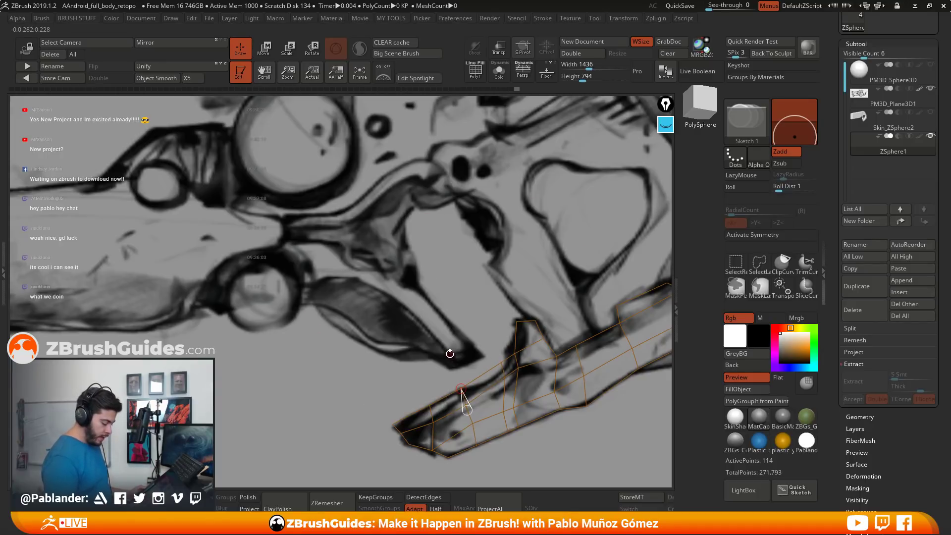
{"action": "left_click", "coordinate": [466, 344]}
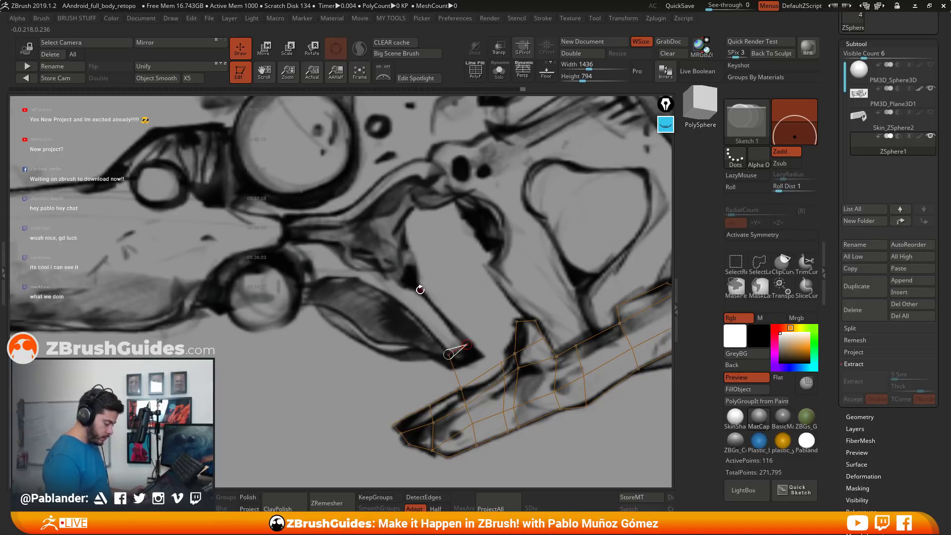
{"action": "left_click", "coordinate": [420, 291]}
{"action": "left_click", "coordinate": [406, 305]}
{"action": "left_click", "coordinate": [448, 355]}
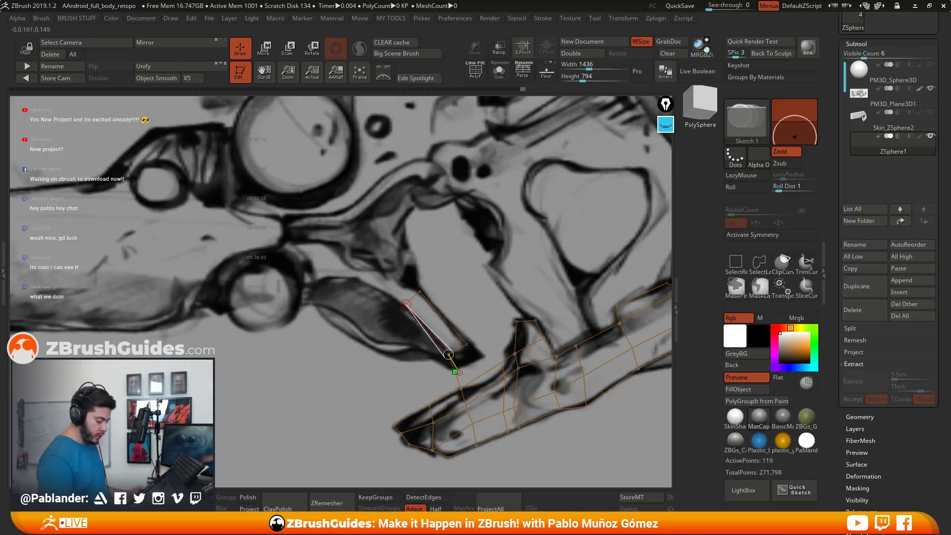
{"action": "left_click", "coordinate": [455, 372]}
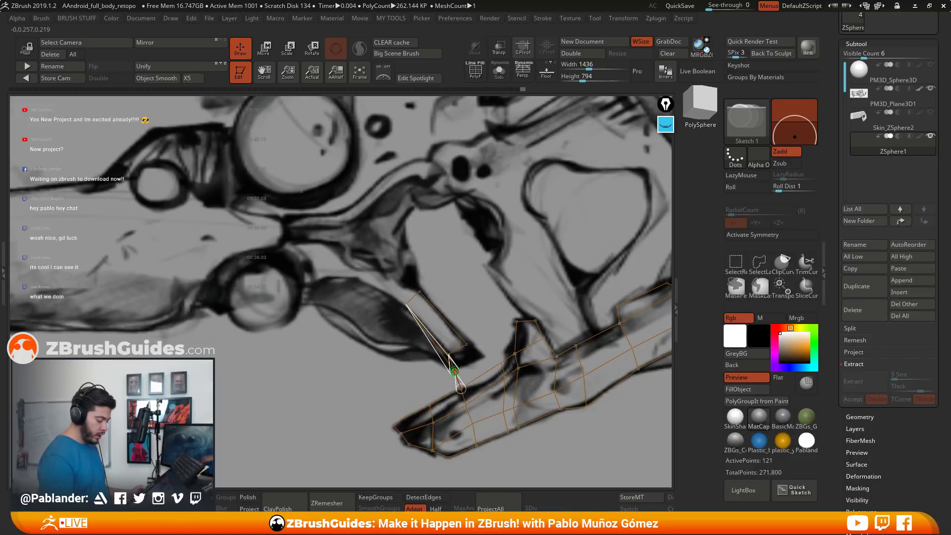
{"action": "left_click", "coordinate": [455, 371], "text": "alt"}
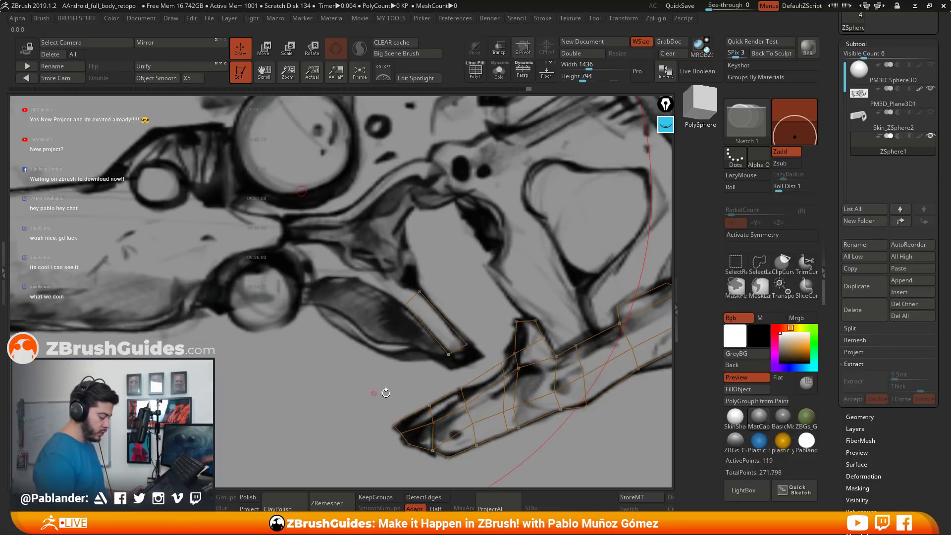
Isolate the topology part, check its adaptive skin preview, and show the sketch plane again.
{"action": "left_click", "coordinate": [499, 70]}
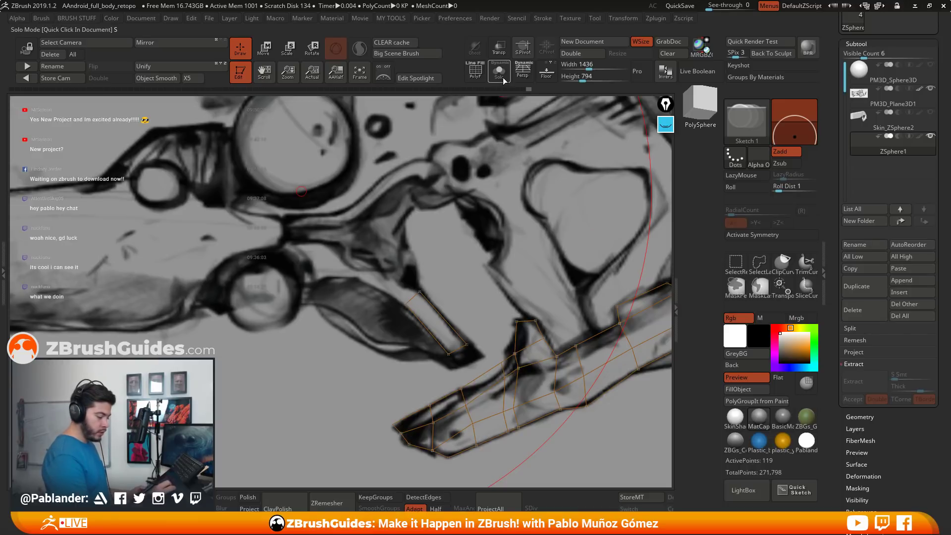
{"action": "scroll", "coordinate": [878, 347], "scroll_direction": "down", "scroll_amount": 7}
{"action": "scroll", "coordinate": [879, 347], "scroll_direction": "down", "scroll_amount": 2}
{"action": "left_click", "coordinate": [864, 203]}
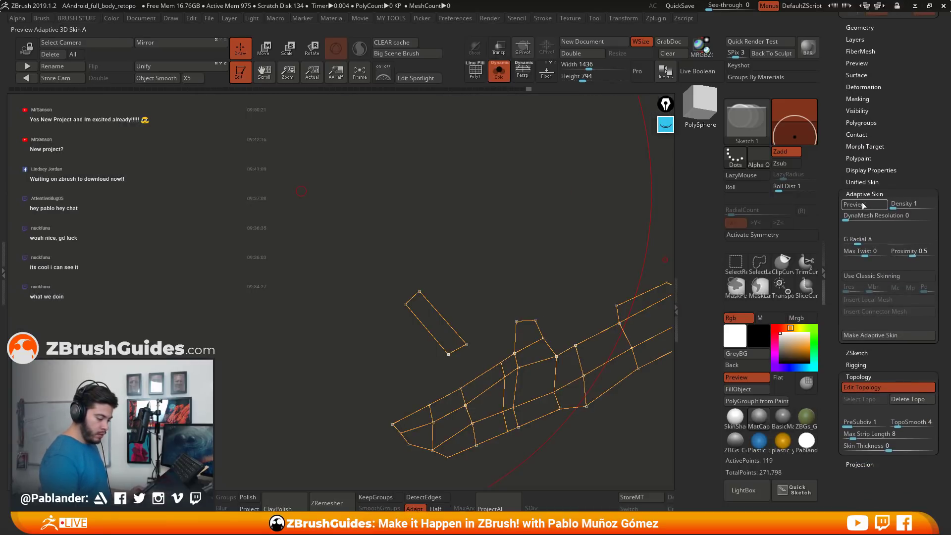
{"action": "key", "text": "a"}
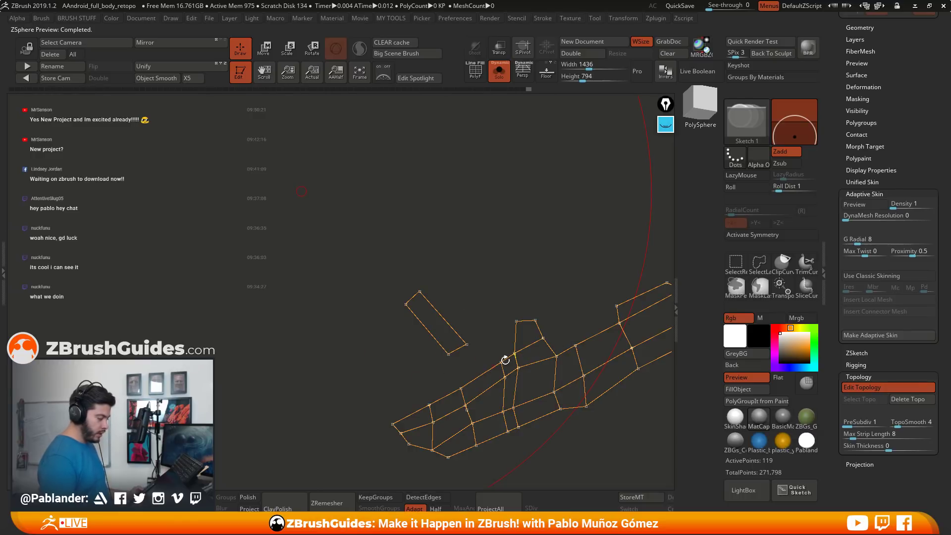
{"action": "left_click", "coordinate": [498, 71]}
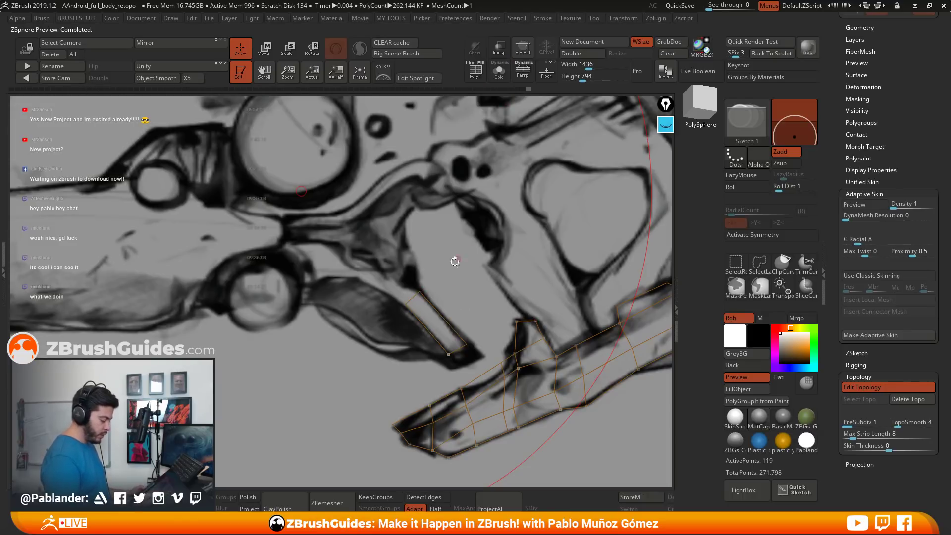
Extend the strut strip with faces curving along the bracket's light band up to the small lower circle.
{"action": "left_click_drag", "start_coordinate": [455, 261], "coordinate": [490, 279], "text": "alt"}
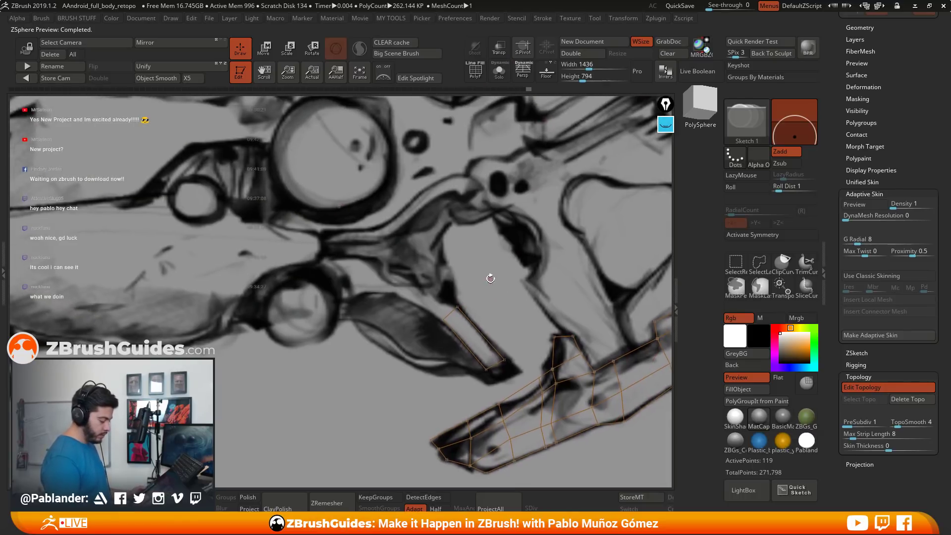
{"action": "left_click", "coordinate": [439, 300]}
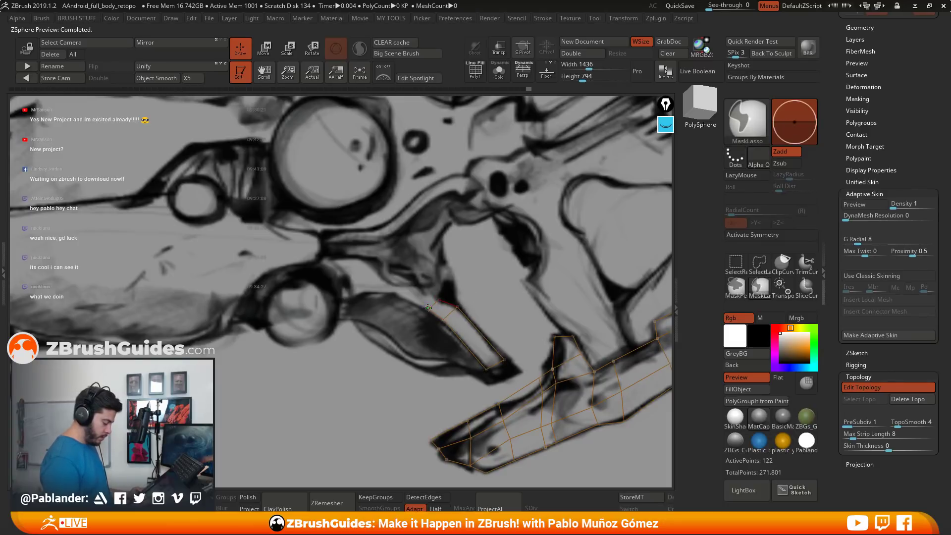
{"action": "left_click", "coordinate": [396, 275]}
{"action": "left_click", "coordinate": [439, 300]}
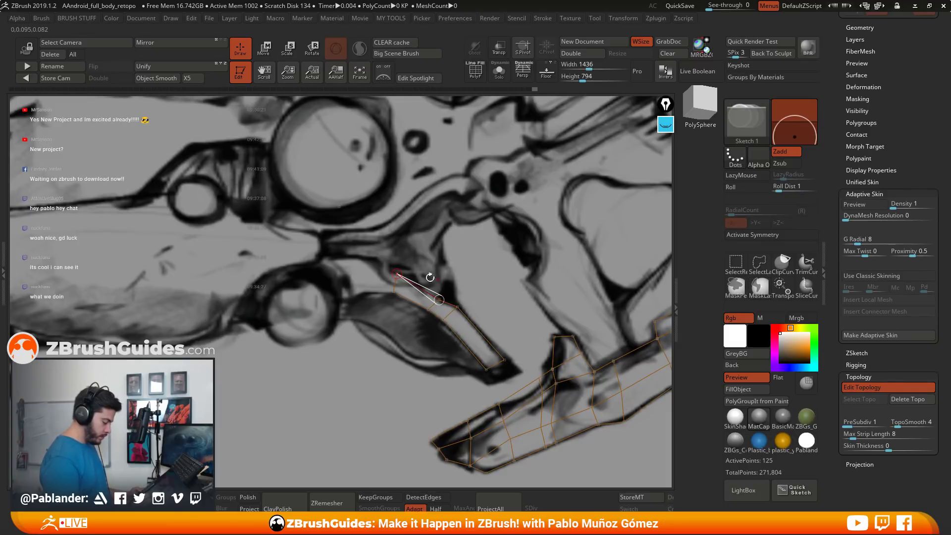
{"action": "left_click", "coordinate": [358, 259]}
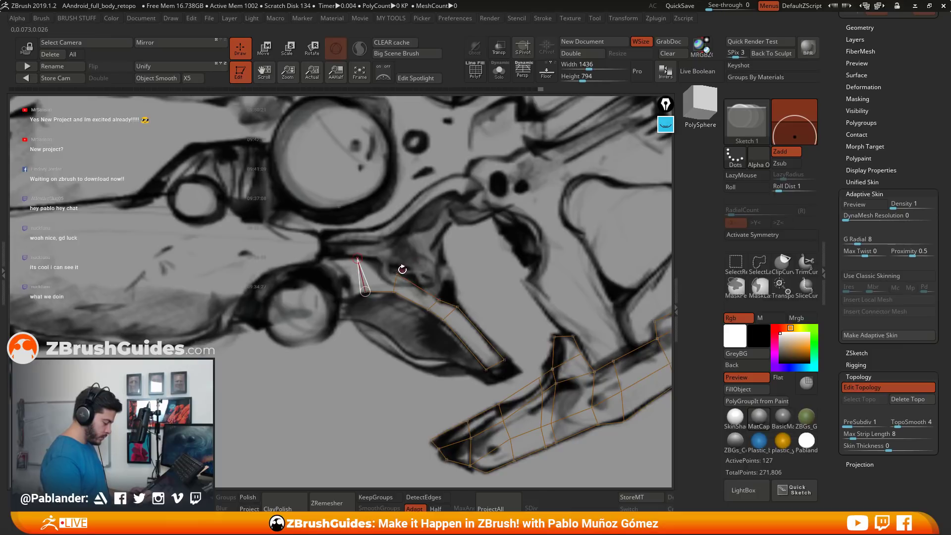
{"action": "left_click", "coordinate": [365, 291]}
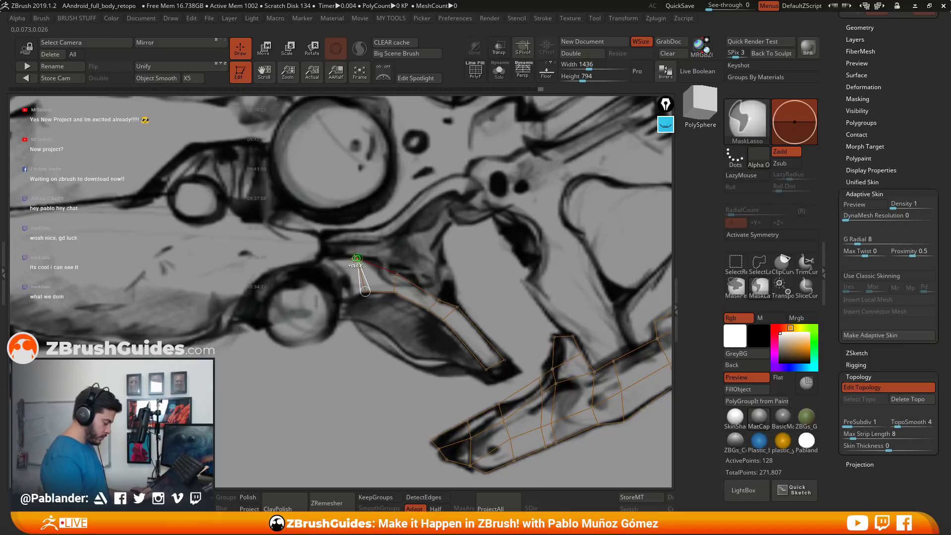
{"action": "left_click", "coordinate": [322, 260]}
{"action": "left_click", "coordinate": [336, 300]}
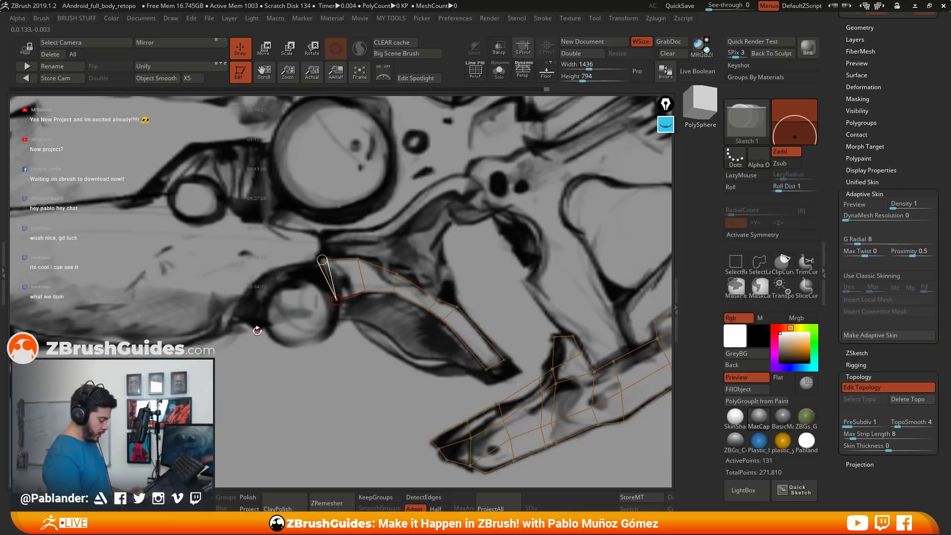
Continue the curved band with faces over the small lower circle and down to its far outer end.
{"action": "left_click", "coordinate": [294, 308]}
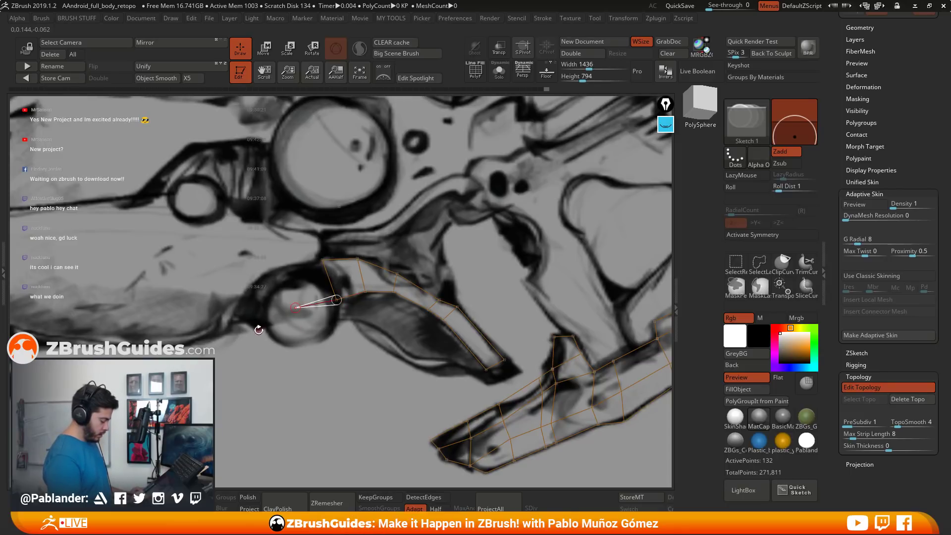
{"action": "left_click", "coordinate": [256, 328]}
{"action": "left_click", "coordinate": [245, 322]}
{"action": "left_click", "coordinate": [272, 286]}
{"action": "left_click", "coordinate": [296, 308]}
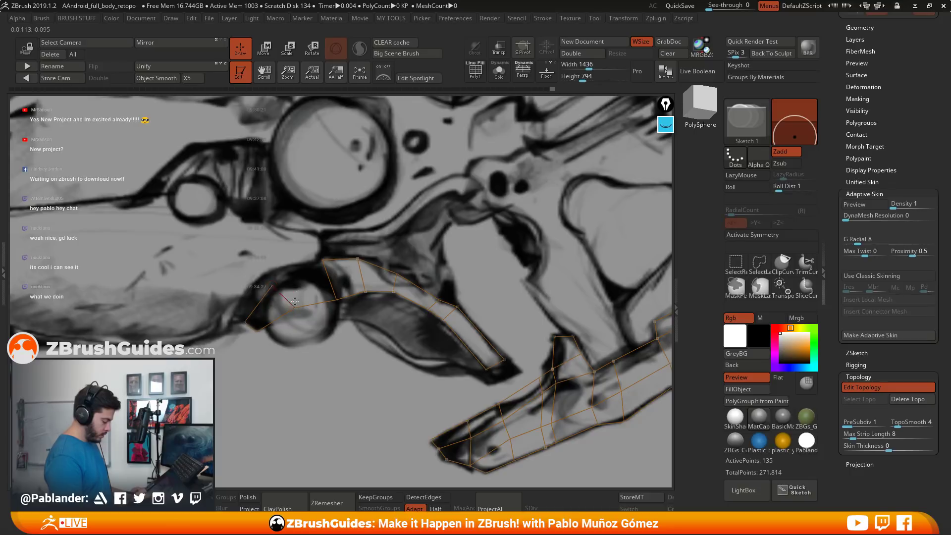
{"action": "left_click", "coordinate": [322, 260], "text": "ctrl"}
{"action": "left_click", "coordinate": [272, 286]}
{"action": "left_click", "coordinate": [245, 321], "text": "ctrl"}
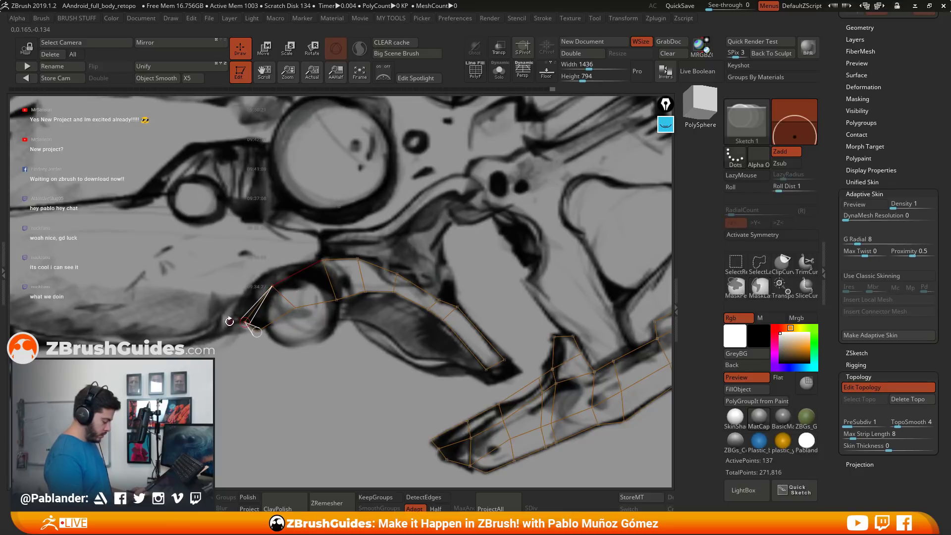
Add an outer row of faces around the small circle's dark rim, ending at the bracket's upper corner.
{"action": "left_click", "coordinate": [228, 322]}
{"action": "left_click", "coordinate": [257, 270]}
{"action": "left_click", "coordinate": [272, 286]}
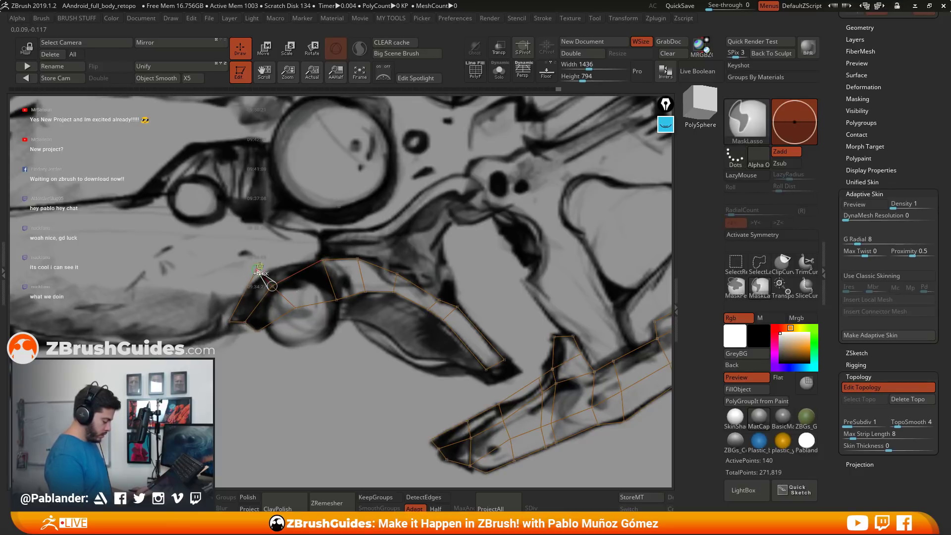
{"action": "left_click", "coordinate": [315, 240]}
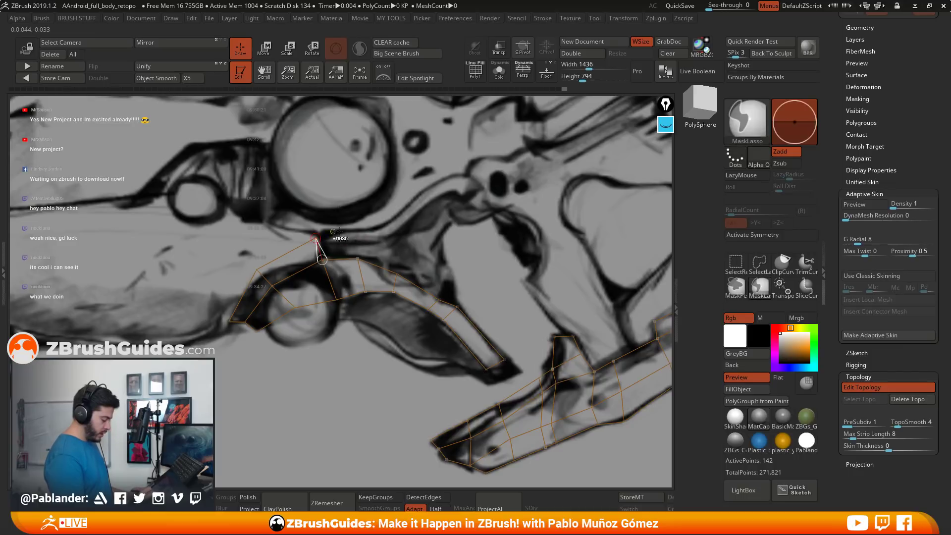
Continue the outer row of faces along the bracket's dark upper edge down to the top of the narrow strut.
{"action": "left_click", "coordinate": [358, 234]}
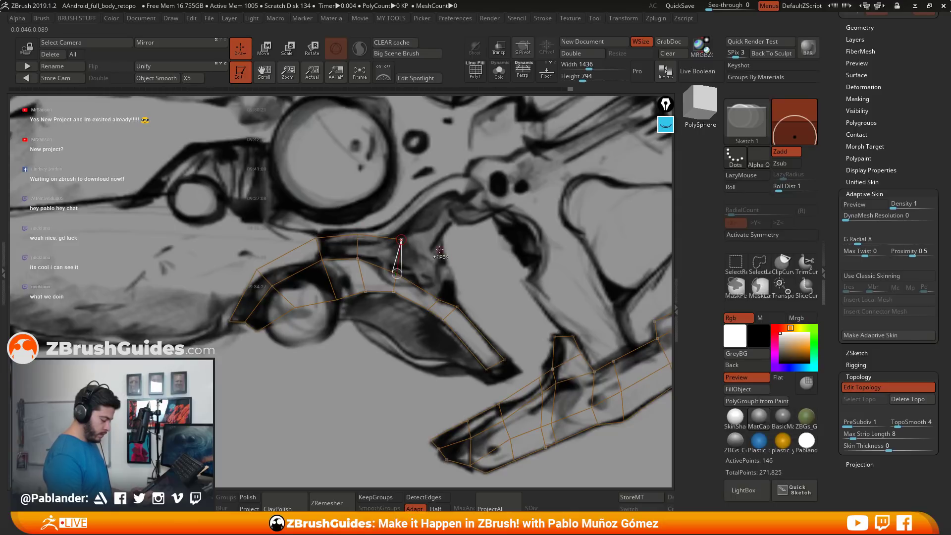
{"action": "left_click", "coordinate": [402, 239]}
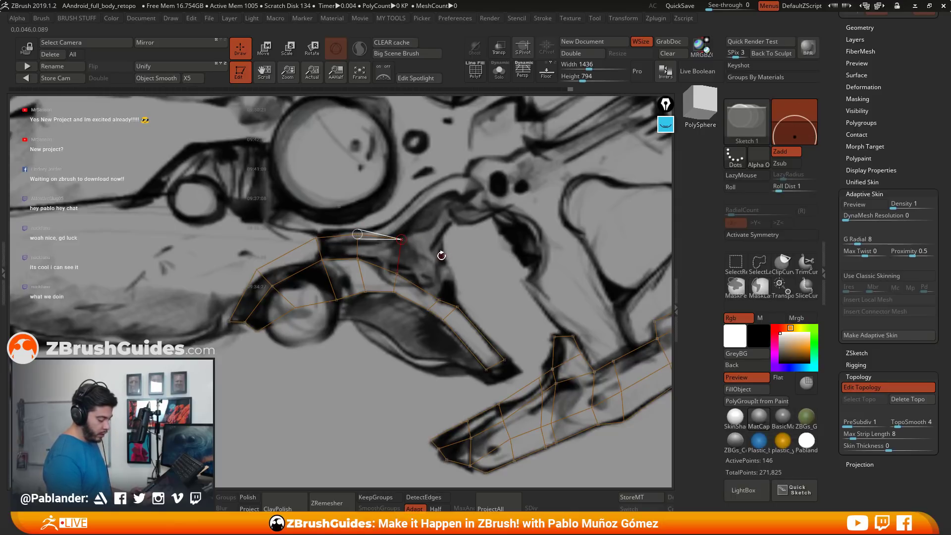
{"action": "left_click", "coordinate": [442, 256]}
{"action": "left_click", "coordinate": [439, 299]}
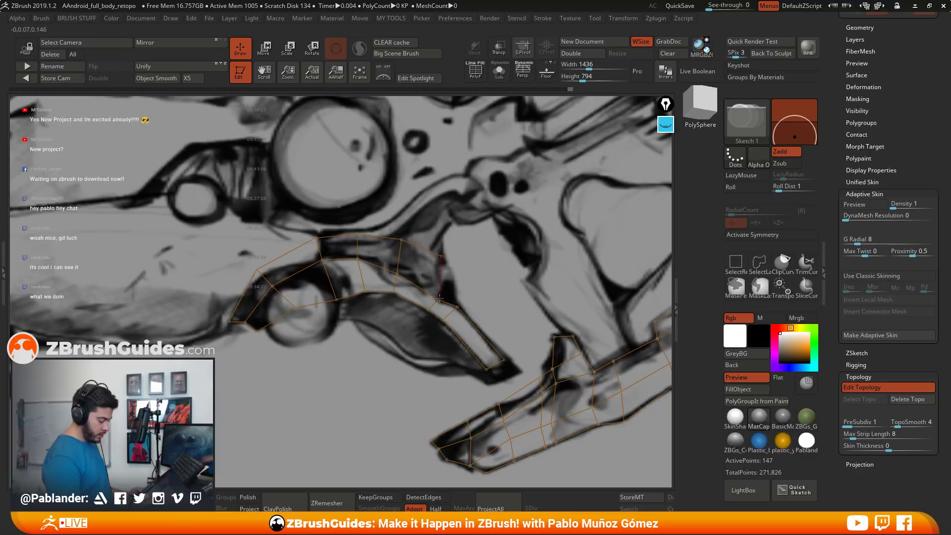
{"action": "left_click", "coordinate": [455, 270]}
{"action": "left_click", "coordinate": [457, 307]}
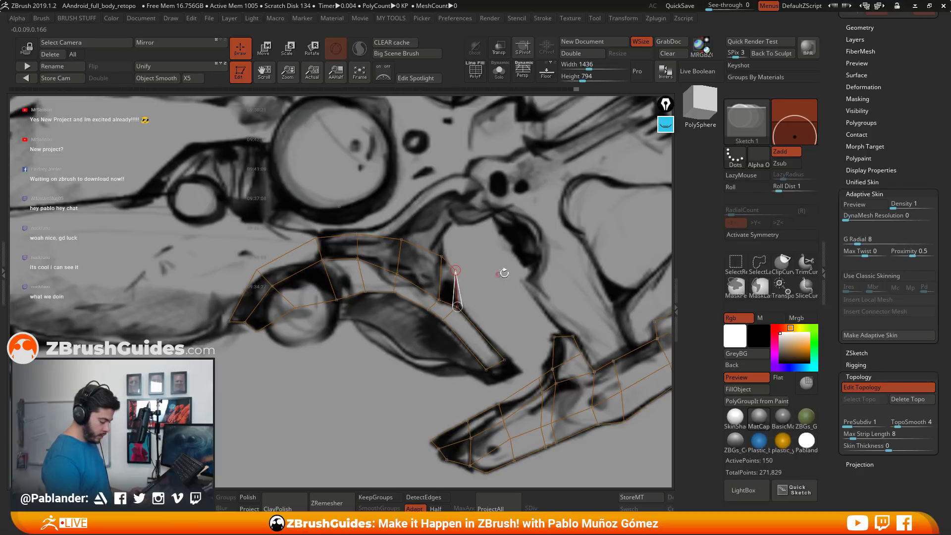
Extend the narrow strut with an end face reaching its sketched dark tip.
{"action": "left_click", "coordinate": [486, 370], "text": "ctrl"}
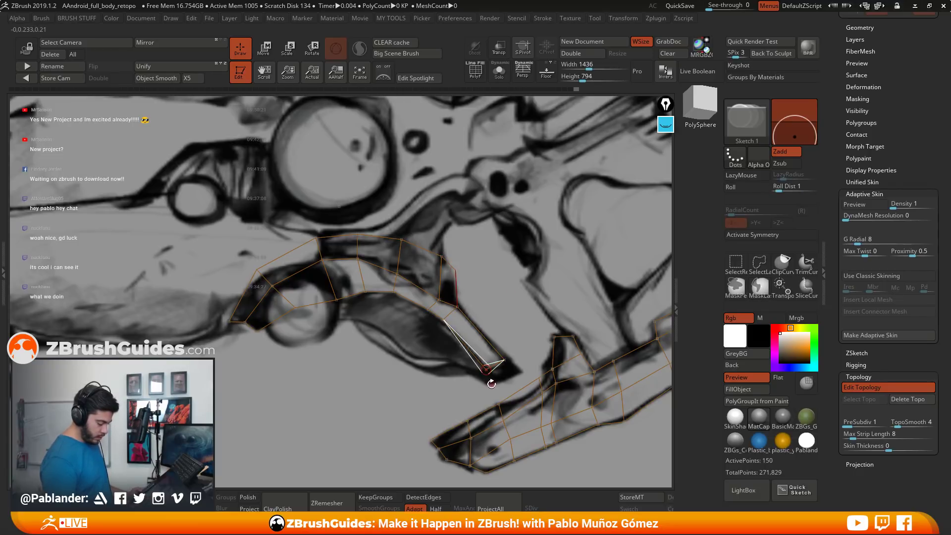
{"action": "left_click", "coordinate": [486, 369]}
{"action": "left_click", "coordinate": [522, 371]}
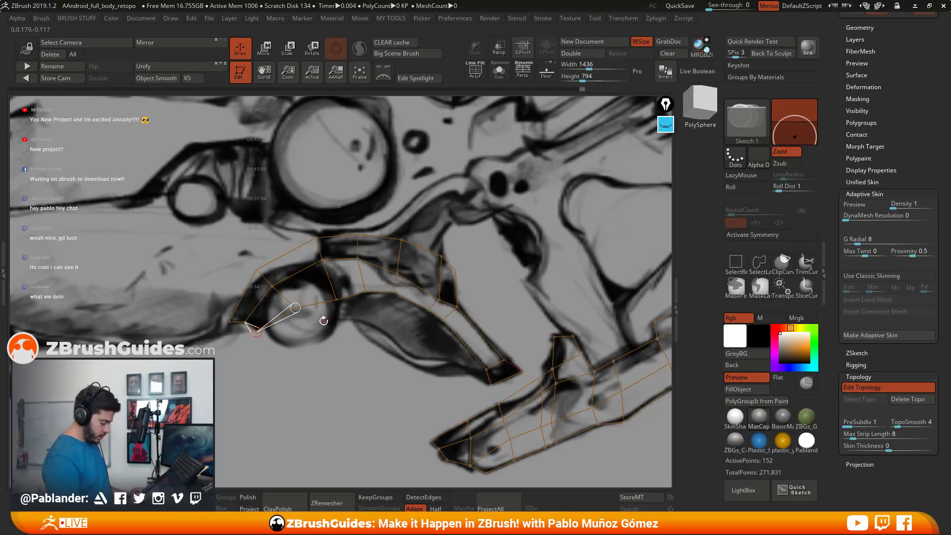
Add faces across the lower half of the small circle and connect them to the start of the curved band.
{"action": "left_click", "coordinate": [257, 331]}
{"action": "left_click", "coordinate": [329, 321]}
{"action": "left_click", "coordinate": [337, 301]}
{"action": "left_click", "coordinate": [329, 321], "text": "ctrl"}
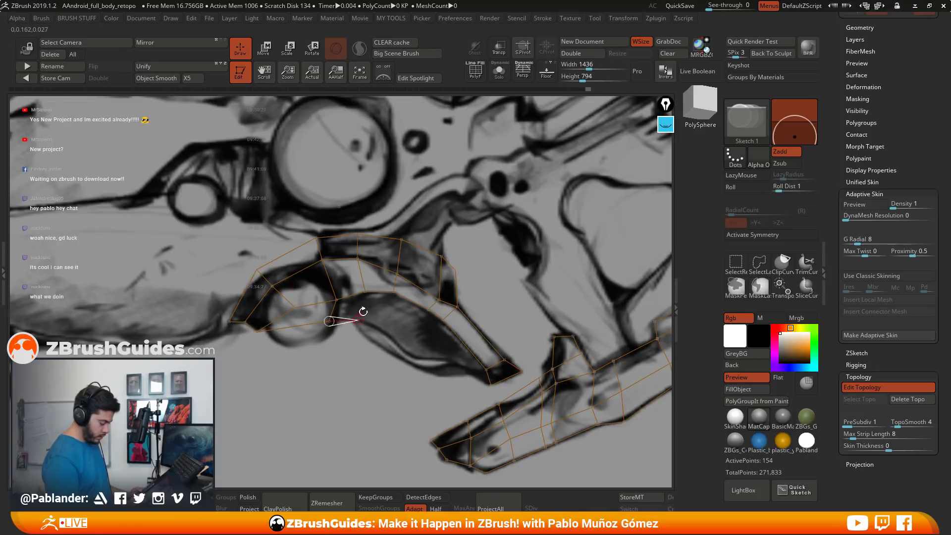
{"action": "left_click", "coordinate": [359, 319]}
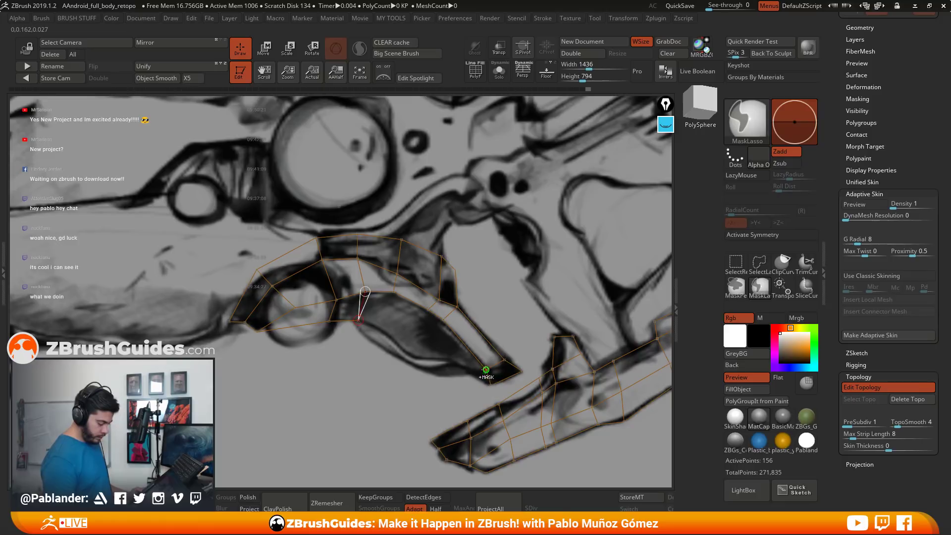
Add a small face on the lower side of the strut's dark tip and link it to the strut's edge.
{"action": "left_click", "coordinate": [491, 383], "text": "ctrl"}
{"action": "left_click", "coordinate": [470, 377]}
{"action": "left_click", "coordinate": [466, 369]}
{"action": "left_click", "coordinate": [490, 367]}
{"action": "left_click", "coordinate": [467, 368], "text": "ctrl"}
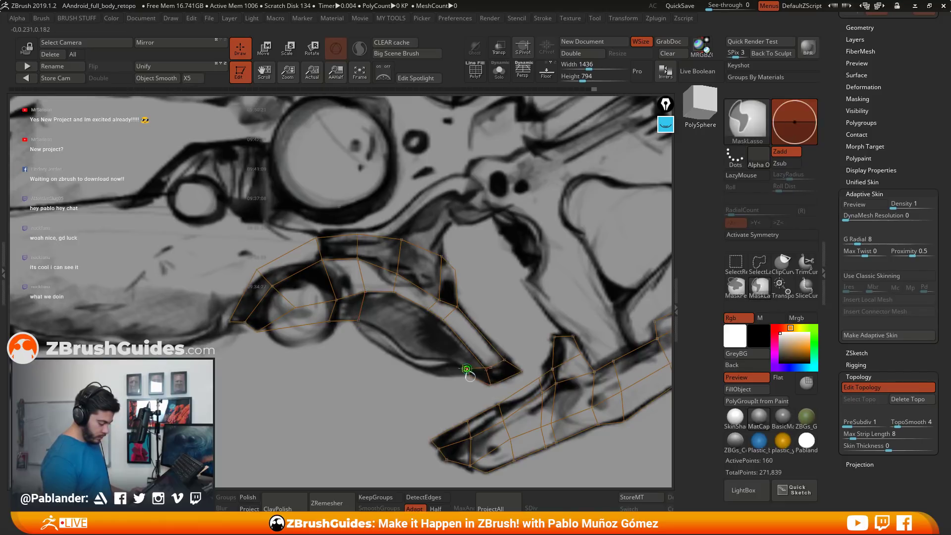
Add a row of faces through the dark lower panel, following the curved band from the strut's tip back to the circle.
{"action": "left_click", "coordinate": [436, 342]}
{"action": "left_click", "coordinate": [443, 320]}
{"action": "left_click", "coordinate": [417, 335]}
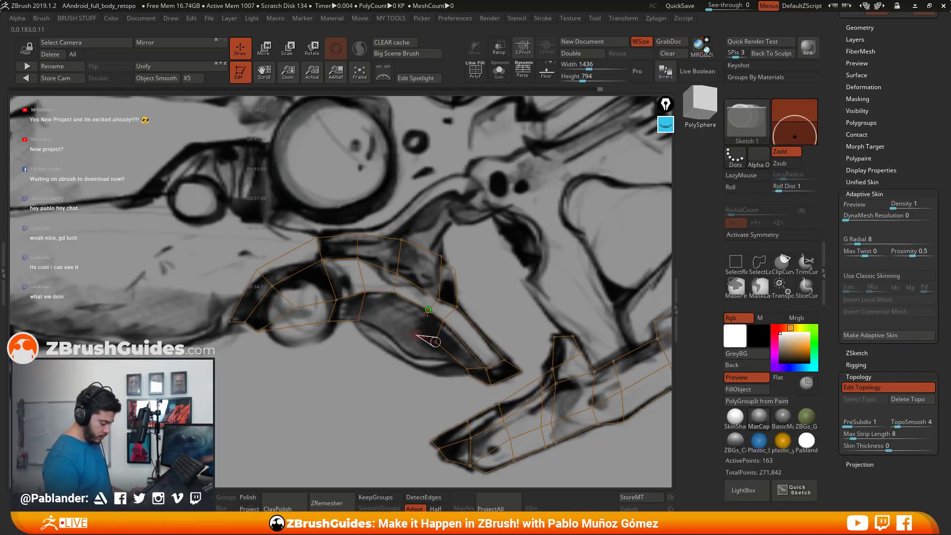
{"action": "left_click", "coordinate": [428, 310]}
{"action": "left_click", "coordinate": [389, 326]}
{"action": "left_click", "coordinate": [394, 292]}
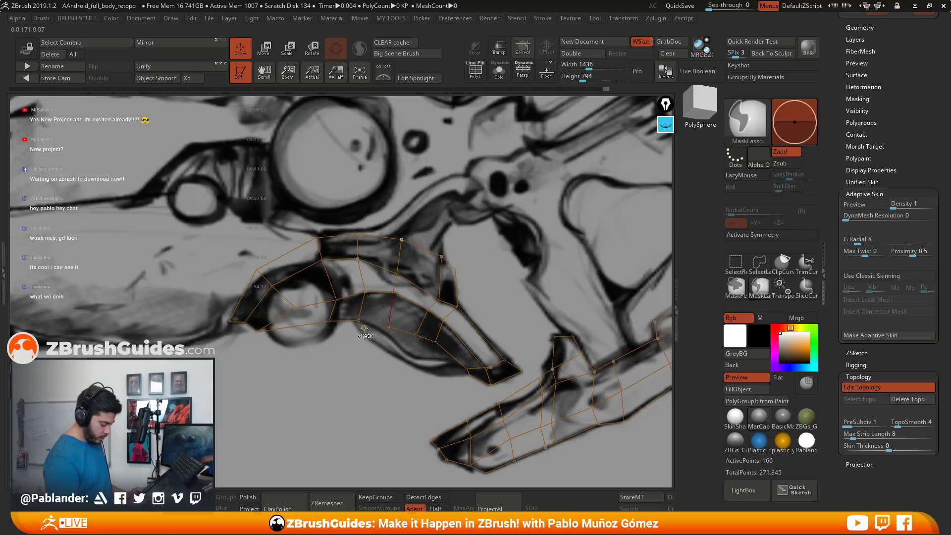
{"action": "left_click", "coordinate": [361, 323]}
Start a thin strip of faces under the dark lower panel, running back from the strut's dark tip.
{"action": "left_click", "coordinate": [468, 372], "text": "ctrl"}
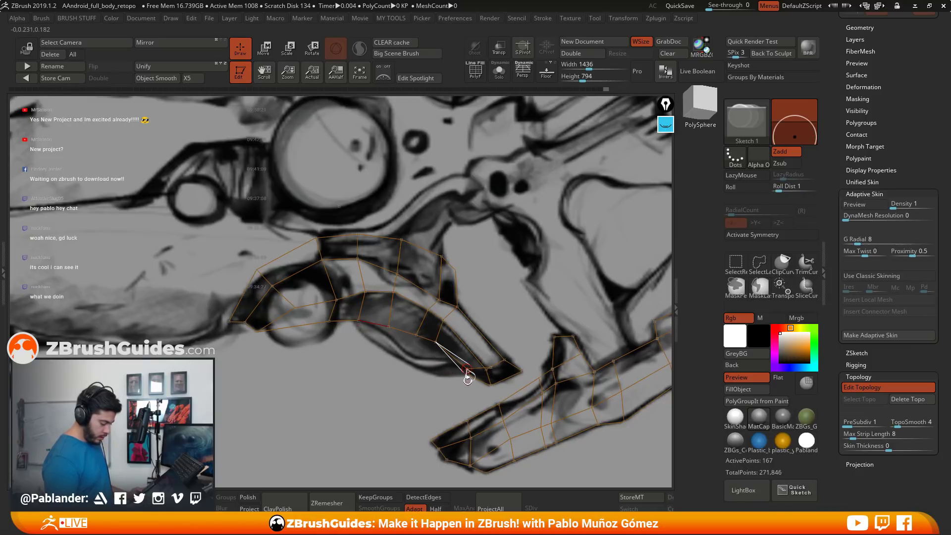
{"action": "left_click", "coordinate": [469, 375], "text": "ctrl"}
{"action": "left_click", "coordinate": [435, 370]}
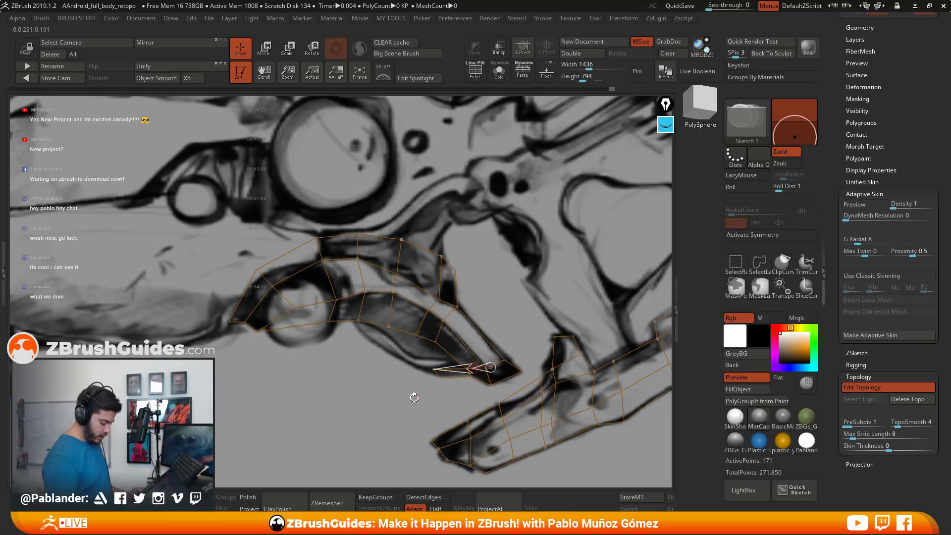
{"action": "key", "text": "ctrl"}
{"action": "left_click", "coordinate": [421, 353]}
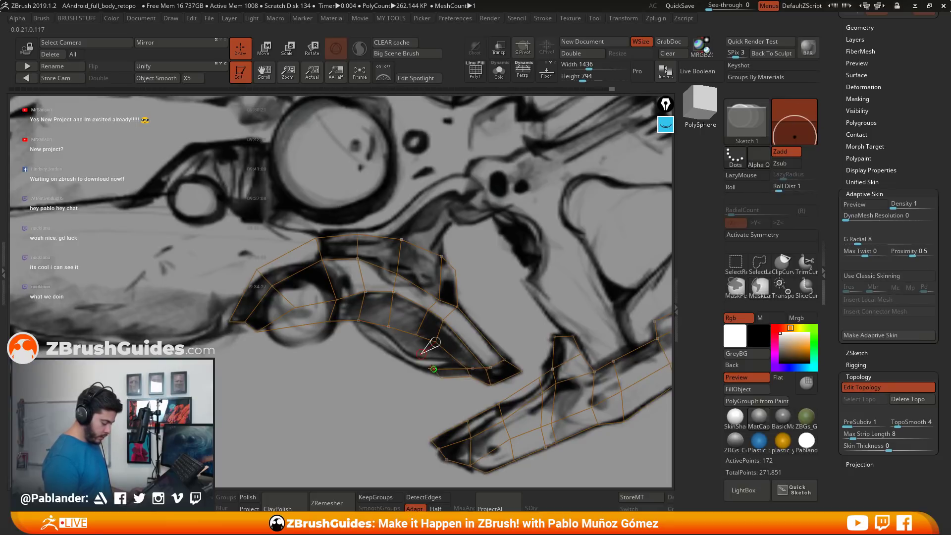
{"action": "left_click", "coordinate": [433, 369]}
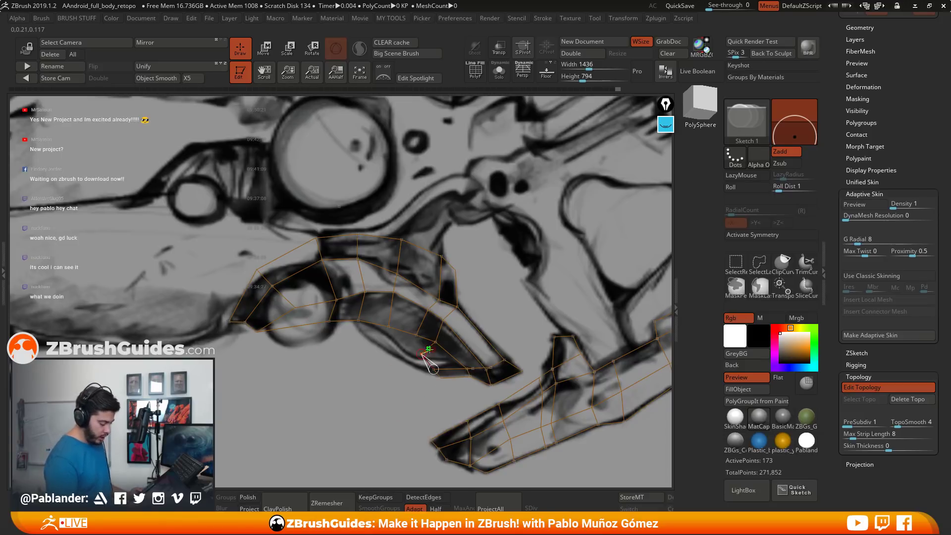
{"action": "key", "text": "ctrl"}
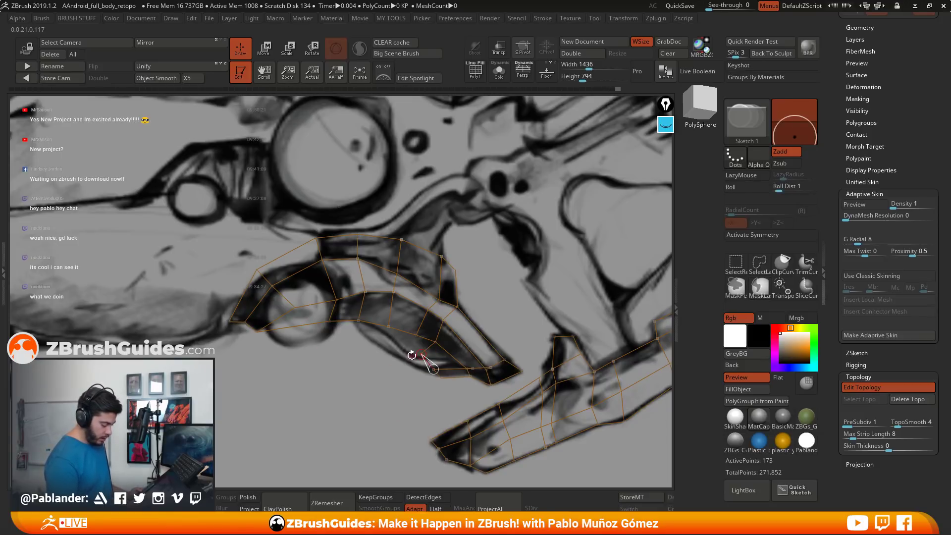
Continue the strip of faces along the dark panel's lower edge to its end near the small circle.
{"action": "left_click", "coordinate": [409, 352]}
{"action": "left_click", "coordinate": [416, 335]}
{"action": "key", "text": "ctrl"}
{"action": "left_click", "coordinate": [386, 337]}
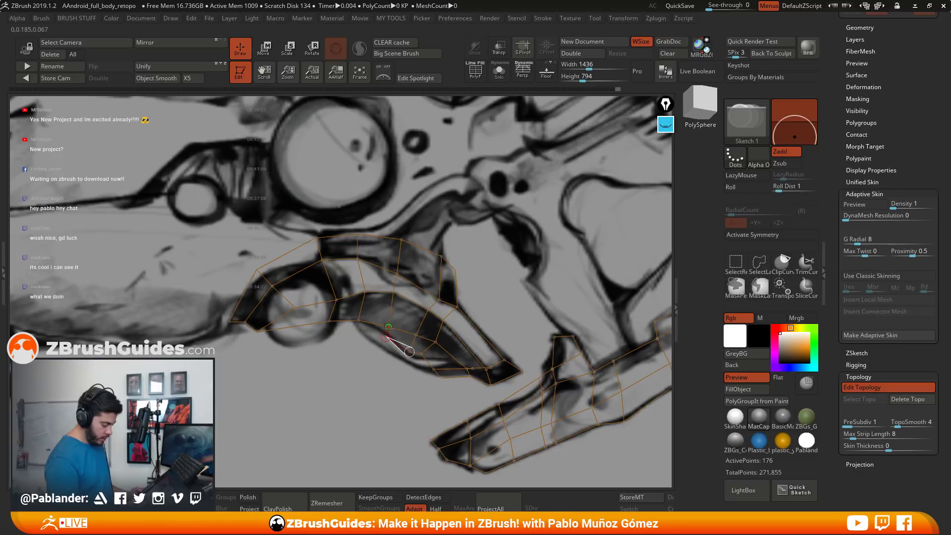
{"action": "left_click", "coordinate": [389, 326]}
{"action": "left_click", "coordinate": [358, 320], "text": "ctrl"}
{"action": "left_click", "coordinate": [363, 331]}
{"action": "left_click", "coordinate": [386, 337]}
{"action": "left_click", "coordinate": [363, 331], "text": "ctrl"}
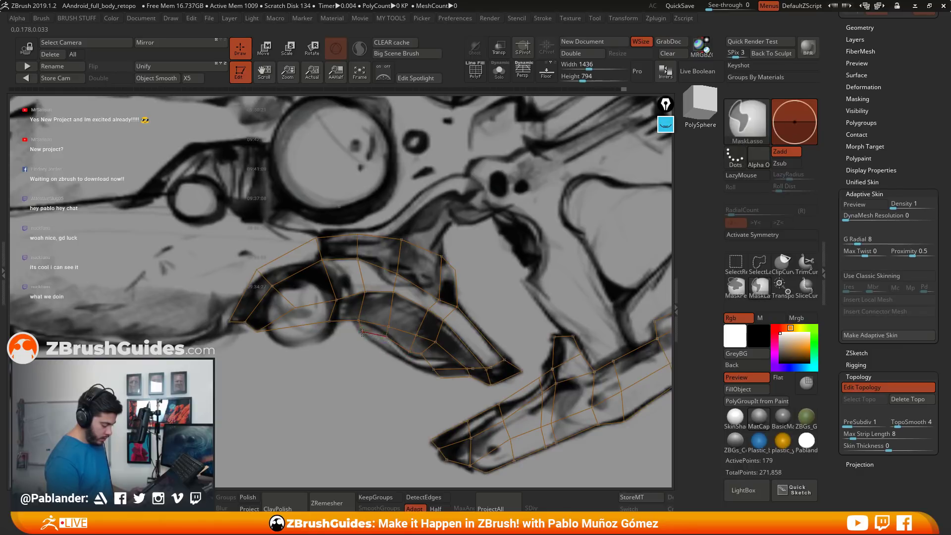
Add an outer edge beneath the dark panel's lower strip and link it to the strip's points near the strut's tip.
{"action": "left_click", "coordinate": [394, 357]}
{"action": "left_click", "coordinate": [410, 352]}
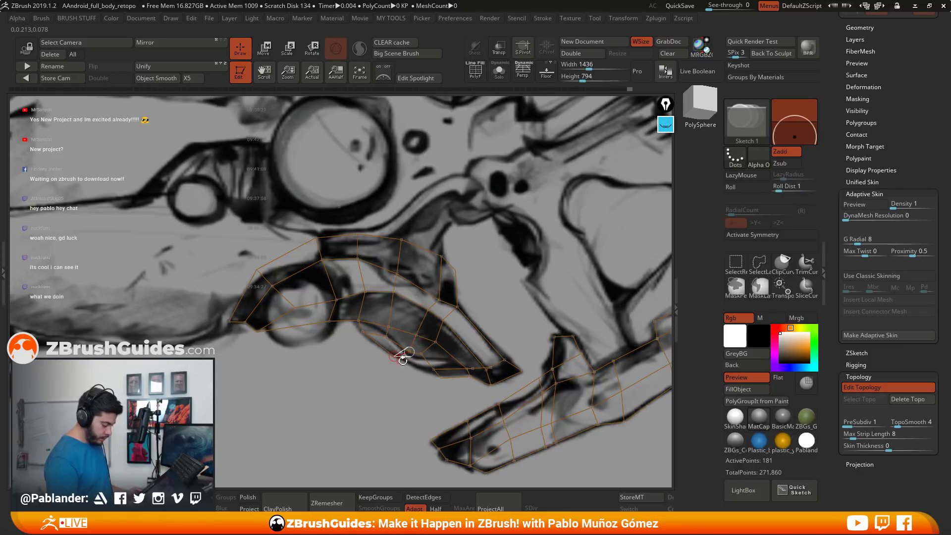
{"action": "left_click", "coordinate": [434, 370], "text": "ctrl"}
{"action": "left_click", "coordinate": [396, 356]}
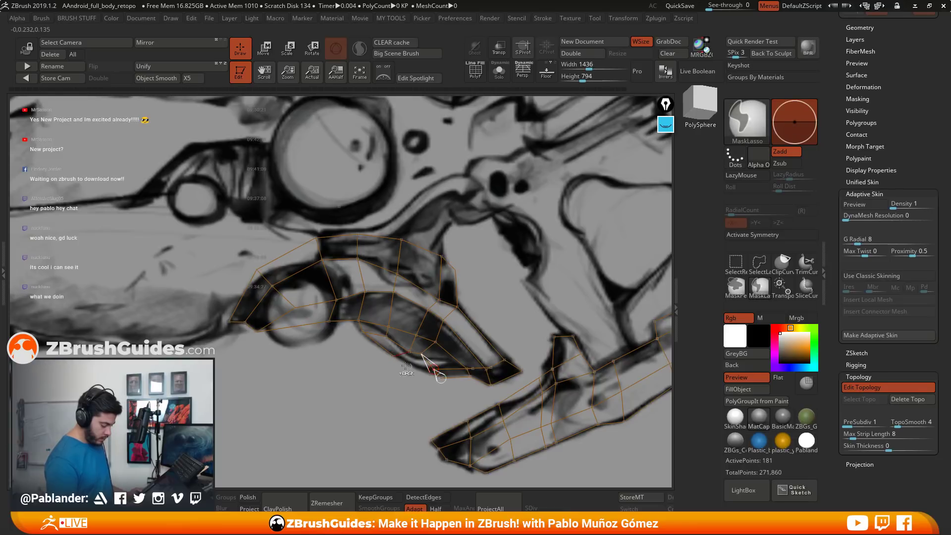
{"action": "left_click", "coordinate": [434, 369]}
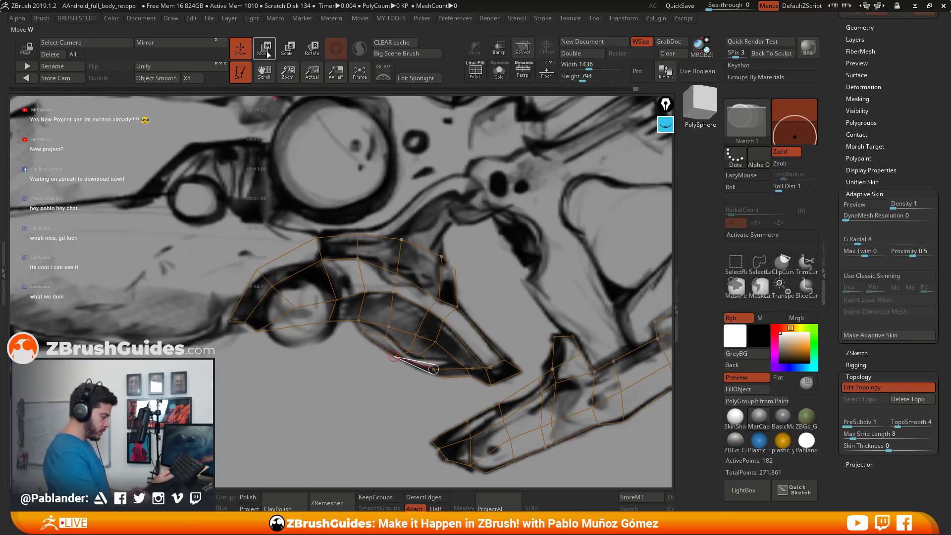
Move the points at the curved band's end and the panel's lower edge onto the sketch lines, pulling one outer point away from the panel.
{"action": "key", "text": "w"}
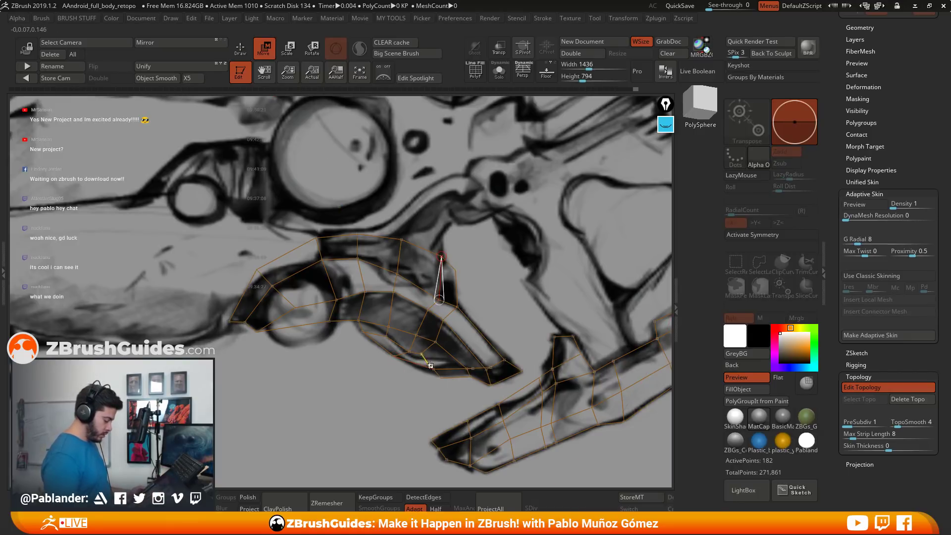
{"action": "mouse_move", "coordinate": [406, 299]}
{"action": "right_mouse_down", "text": "ctrl"}
{"action": "mouse_move", "coordinate": [407, 277]}
{"action": "mouse_move", "coordinate": [414, 303]}
{"action": "mouse_move", "coordinate": [403, 279]}
{"action": "right_mouse_up", "text": "ctrl"}
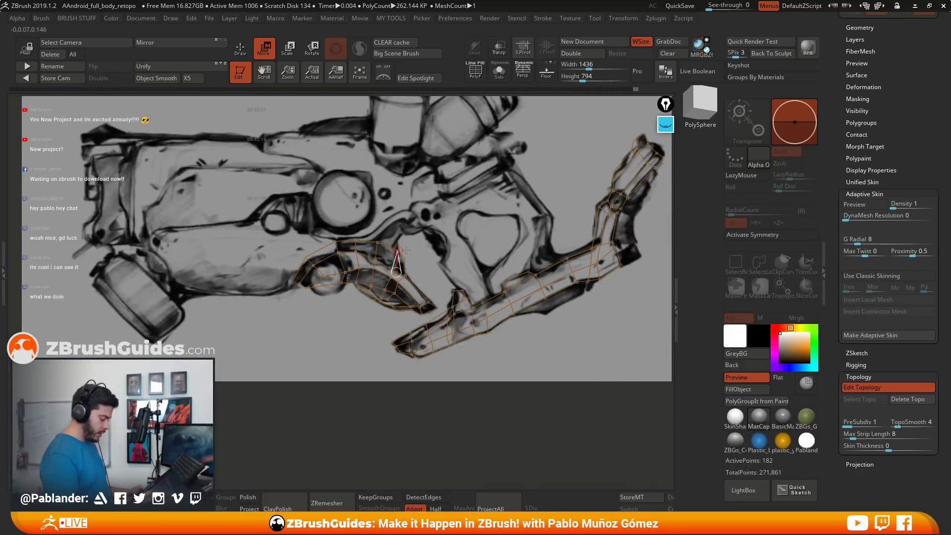
{"action": "right_click_drag", "start_coordinate": [424, 287], "coordinate": [428, 333], "text": "ctrl"}
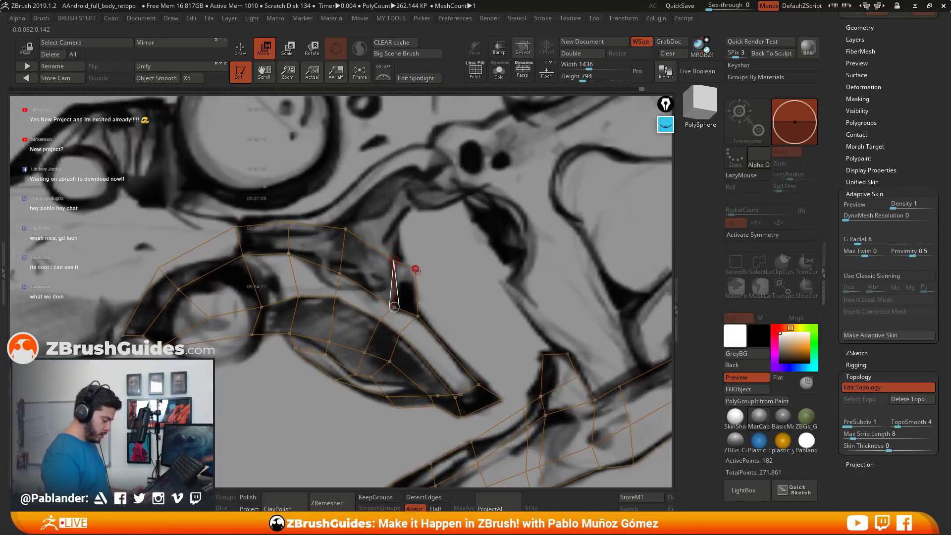
{"action": "left_click_drag", "start_coordinate": [415, 269], "coordinate": [414, 271]}
{"action": "left_click_drag", "start_coordinate": [394, 307], "coordinate": [321, 345]}
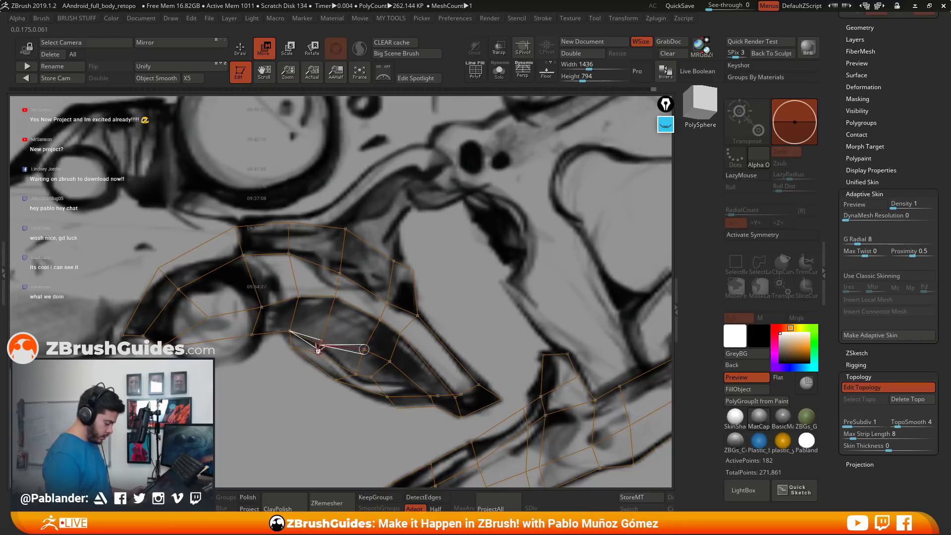
{"action": "left_click_drag", "start_coordinate": [335, 380], "coordinate": [302, 409]}
{"action": "left_click_drag", "start_coordinate": [289, 331], "coordinate": [284, 333]}
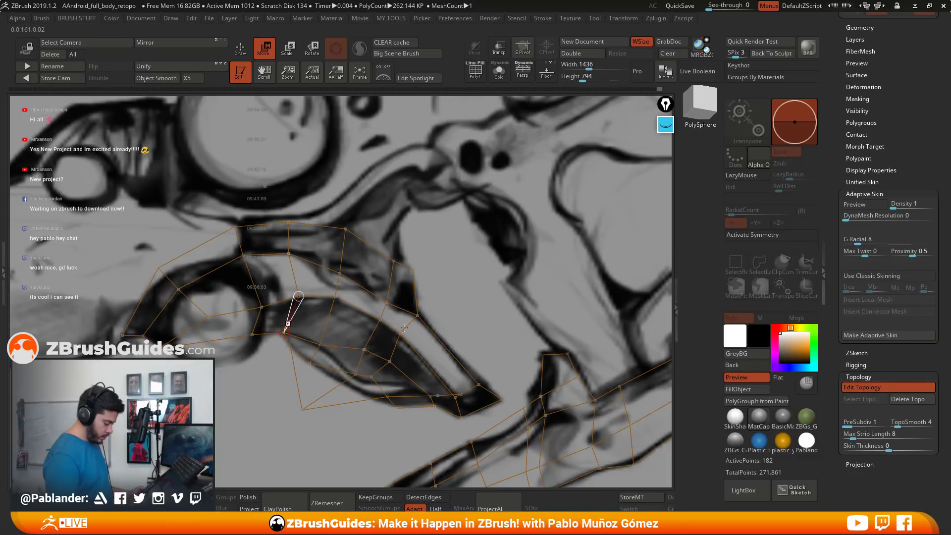
Pull another outer point away below the panel and fit the panel's inner points and strut-side edge to the sketch.
{"action": "left_click_drag", "start_coordinate": [357, 375], "coordinate": [383, 439]}
{"action": "key", "text": "ctrl+z"}
{"action": "left_click_drag", "start_coordinate": [388, 399], "coordinate": [373, 426]}
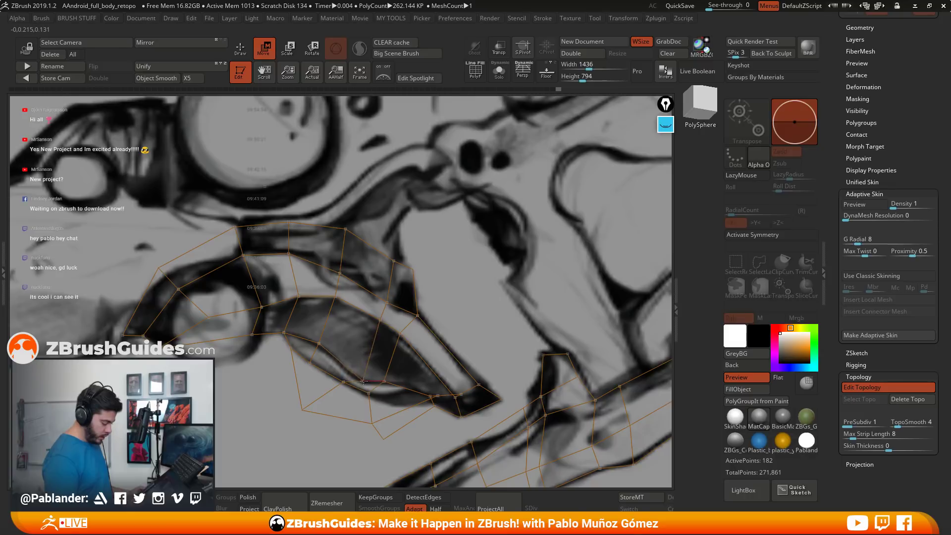
{"action": "left_click_drag", "start_coordinate": [363, 381], "coordinate": [365, 404]}
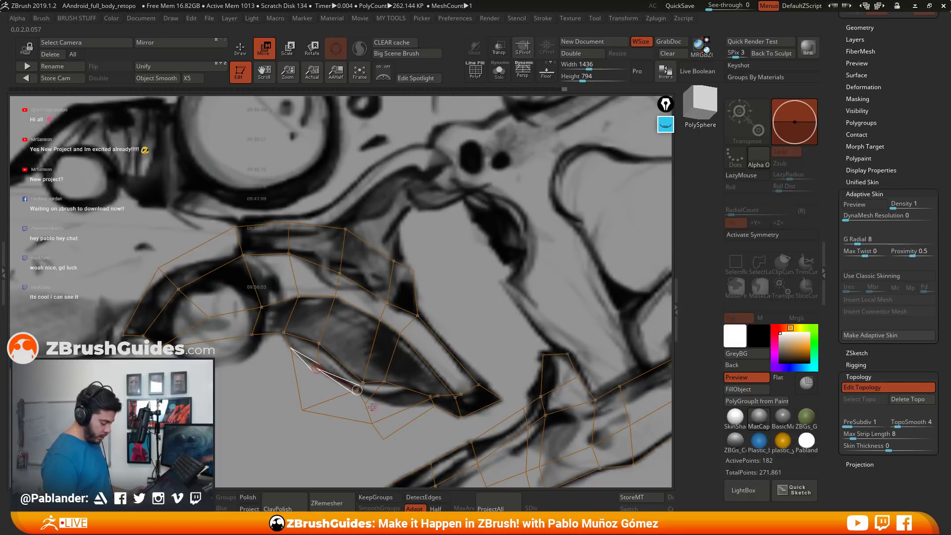
{"action": "left_click", "coordinate": [372, 408]}
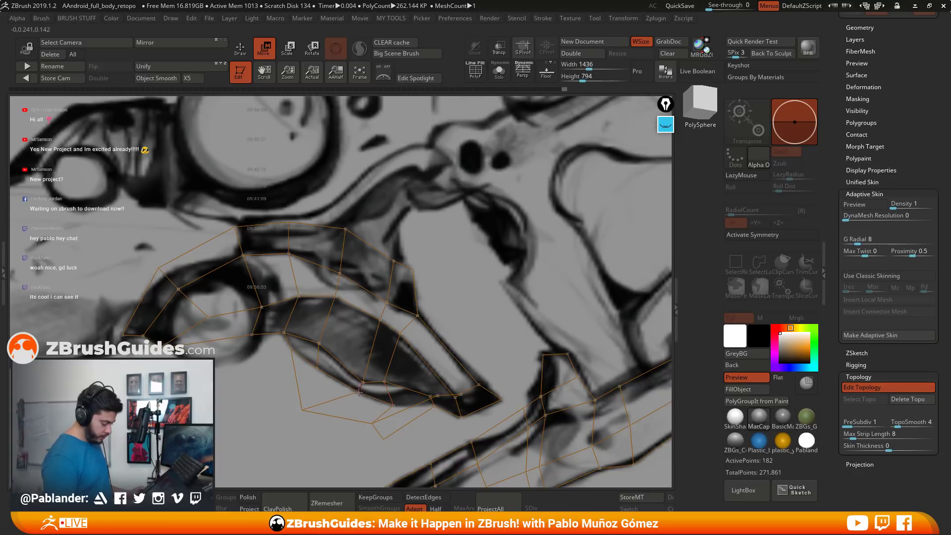
{"action": "left_click_drag", "start_coordinate": [385, 381], "coordinate": [408, 383]}
{"action": "left_click_drag", "start_coordinate": [400, 333], "coordinate": [404, 337]}
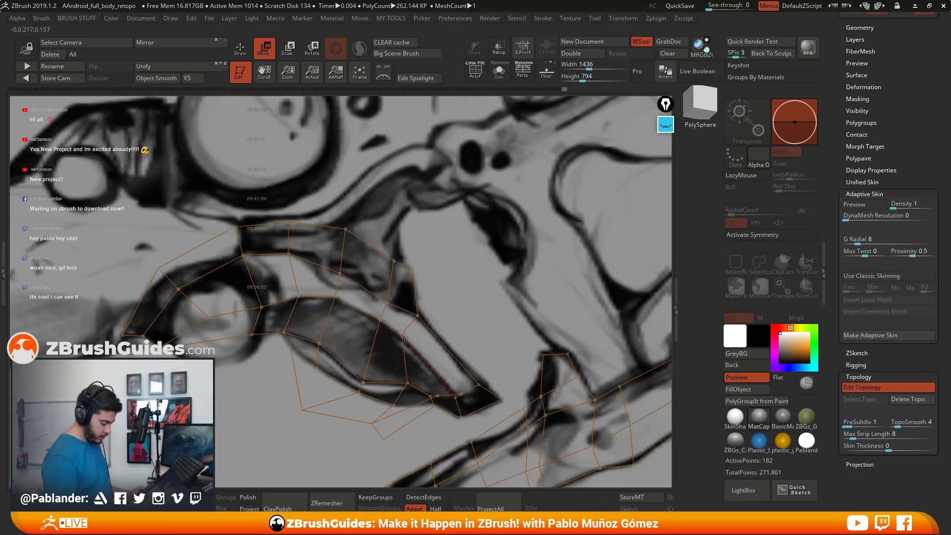
{"action": "left_click", "coordinate": [404, 337]}
{"action": "left_click_drag", "start_coordinate": [438, 397], "coordinate": [435, 400]}
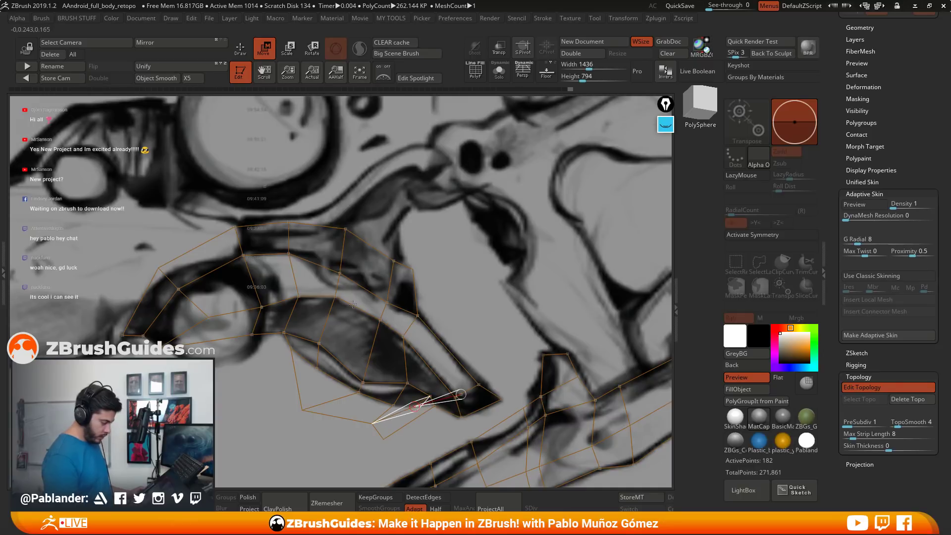
Delete the two outer points pulled away beneath the dark panel, along with their faces.
{"action": "key", "text": "q"}
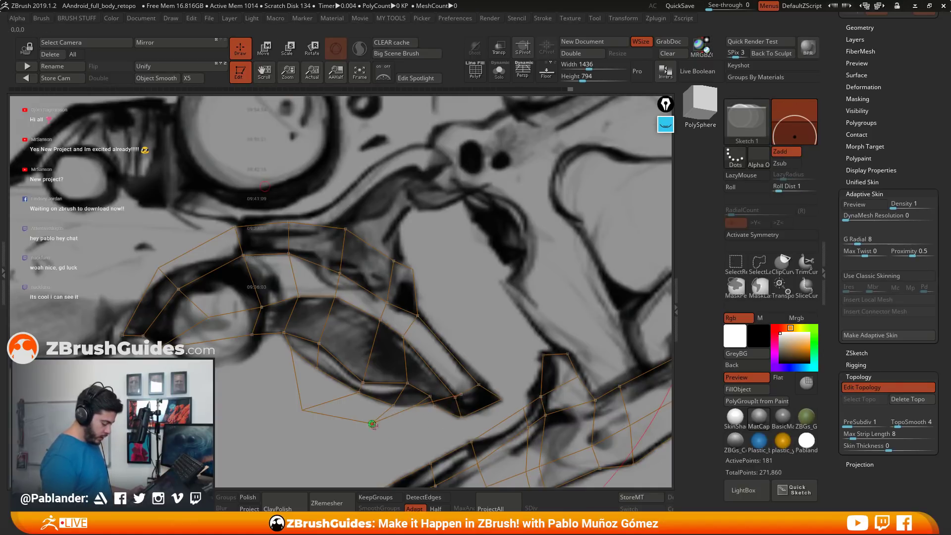
{"action": "left_click", "coordinate": [372, 423], "text": "alt"}
{"action": "left_click", "coordinate": [302, 410], "text": "alt"}
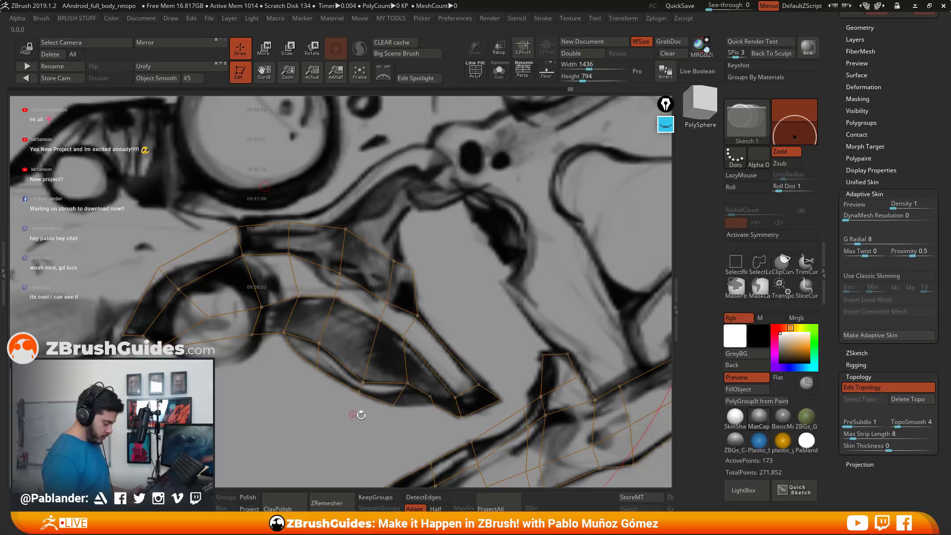
Rework the connection between the panel's lower edge and the strut's dark tip, and add an outer edge beneath the panel there.
{"action": "left_click", "coordinate": [431, 396], "text": "ctrl"}
{"action": "left_click", "coordinate": [456, 397]}
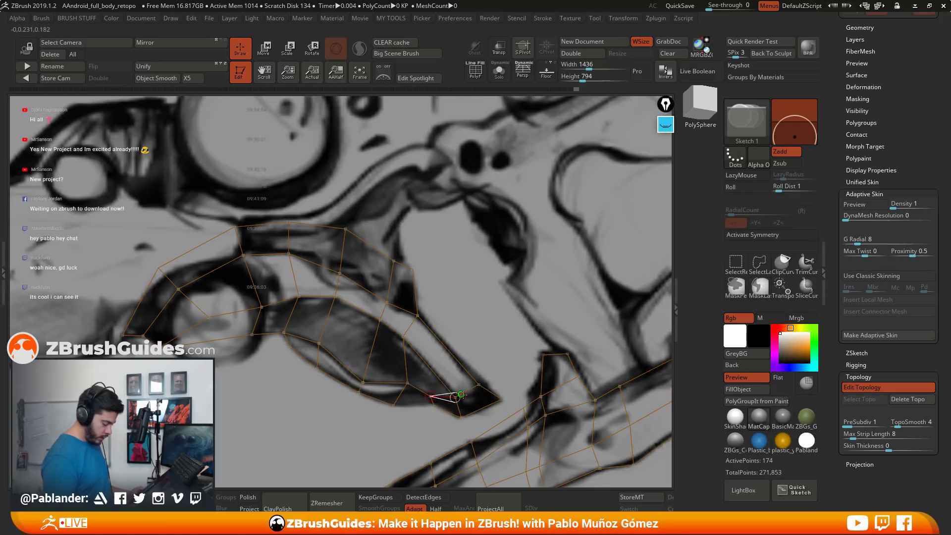
{"action": "left_click", "coordinate": [478, 385], "text": "ctrl"}
{"action": "left_click", "coordinate": [456, 397]}
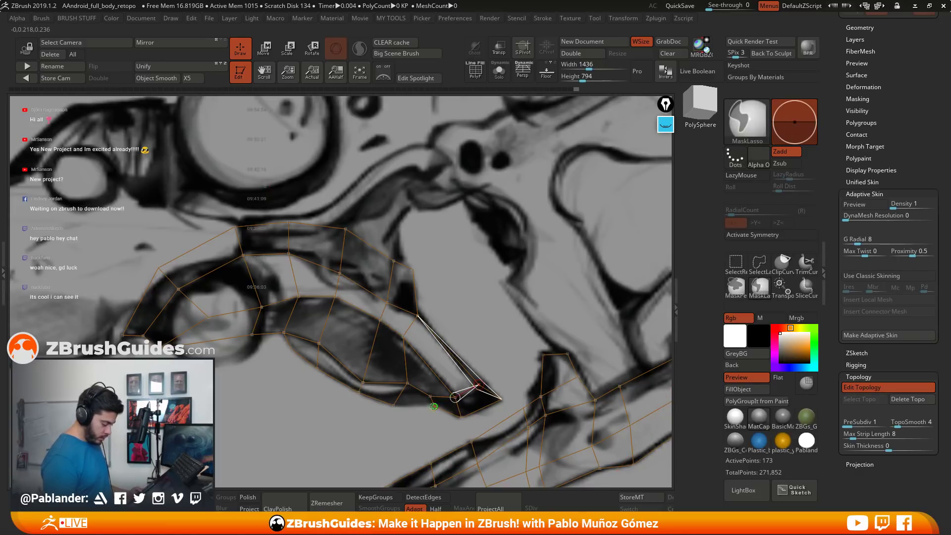
{"action": "left_click", "coordinate": [435, 407], "text": "ctrl"}
{"action": "left_click", "coordinate": [394, 406]}
{"action": "left_click", "coordinate": [394, 406]}
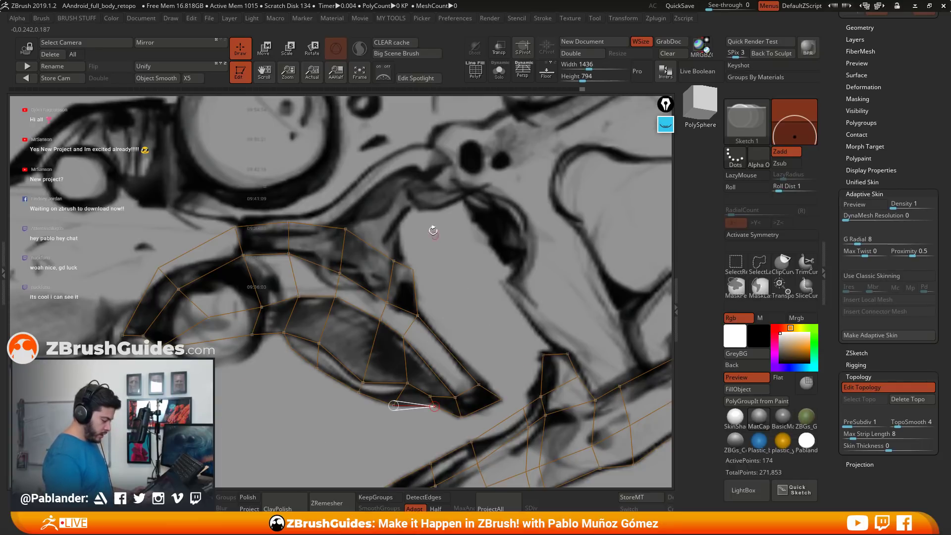
Add a thin strip of topology along the underside of the long lower bar, following its sketched lower contour.
{"action": "mouse_move", "coordinate": [484, 299]}
{"action": "right_mouse_down", "text": "ctrl"}
{"action": "mouse_move", "coordinate": [482, 278]}
{"action": "mouse_move", "coordinate": [487, 337]}
{"action": "mouse_move", "coordinate": [467, 247]}
{"action": "right_mouse_up", "text": "ctrl"}
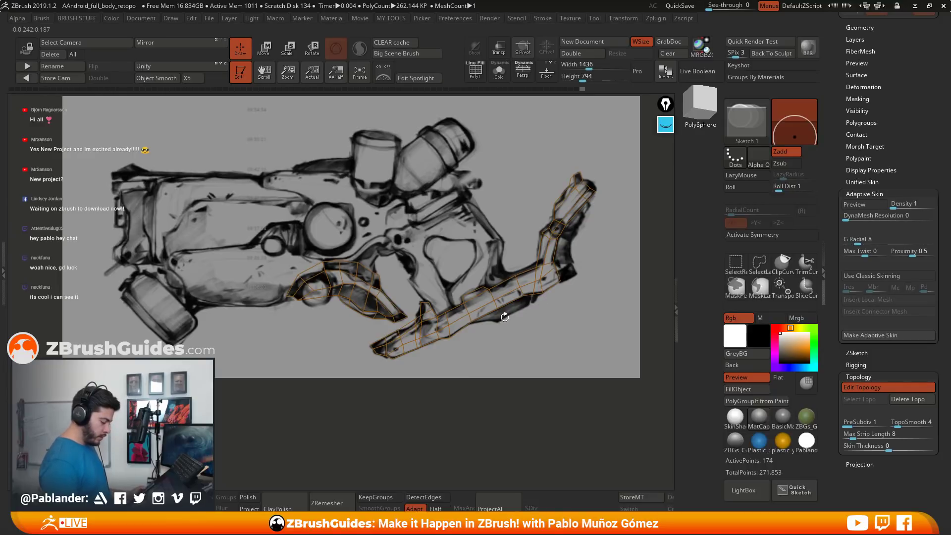
{"action": "key", "text": "plus"}
{"action": "key", "text": "plus"}
{"action": "key", "text": "plus"}
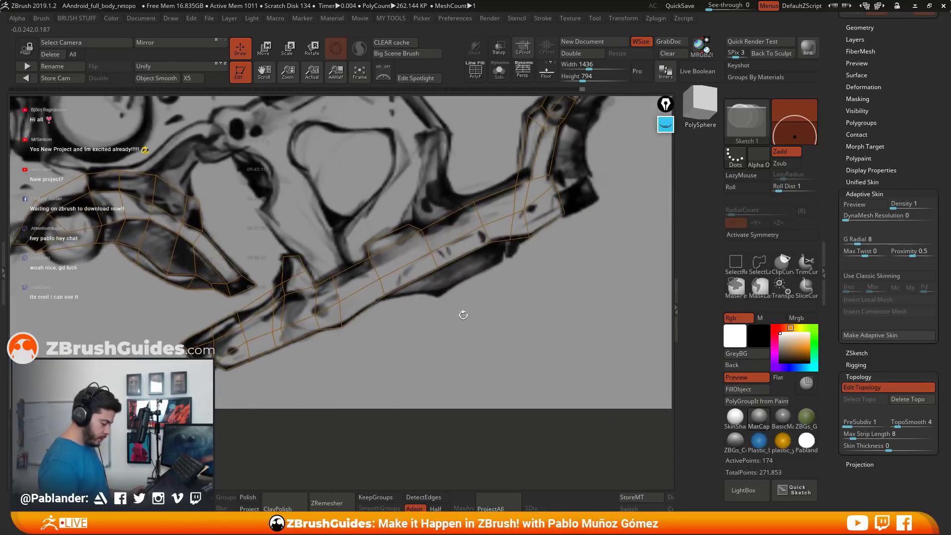
{"action": "key", "text": "plus"}
{"action": "key", "text": "plus"}
{"action": "key", "text": "plus"}
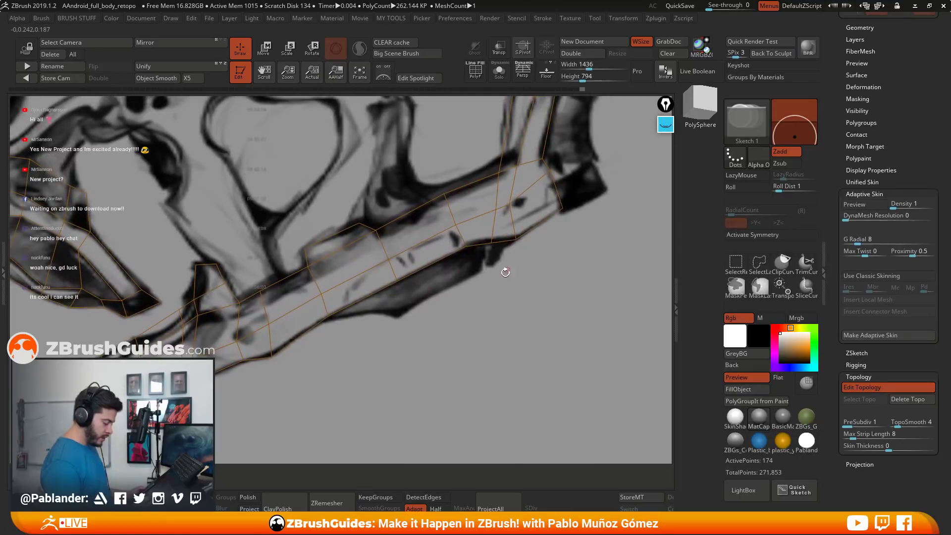
{"action": "key", "text": "ctrl"}
{"action": "left_click", "coordinate": [516, 242], "text": "ctrl"}
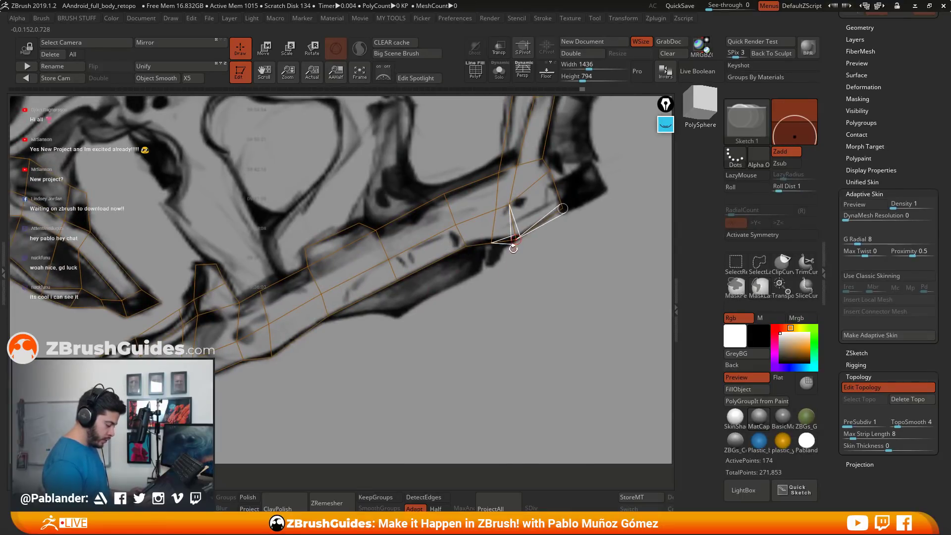
{"action": "left_click", "coordinate": [514, 248]}
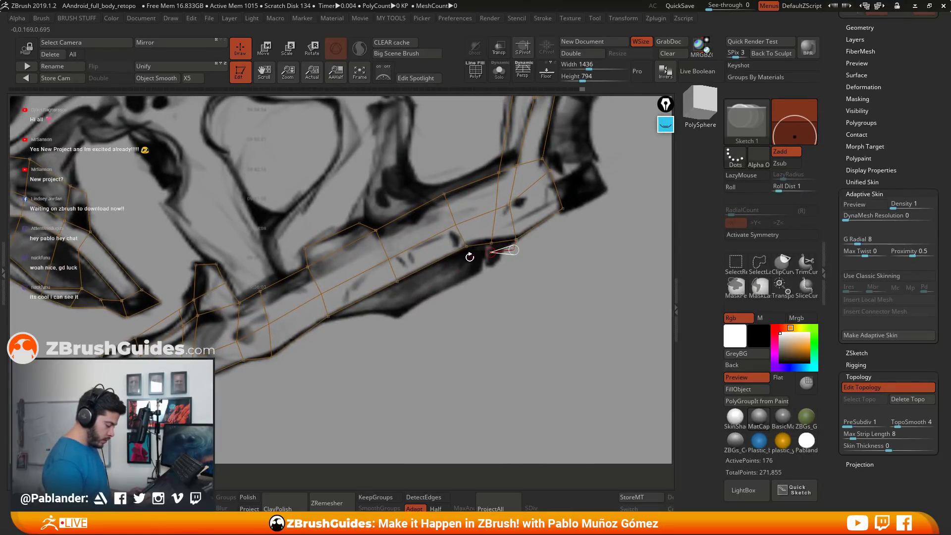
{"action": "left_click", "coordinate": [490, 252]}
{"action": "left_click", "coordinate": [469, 258]}
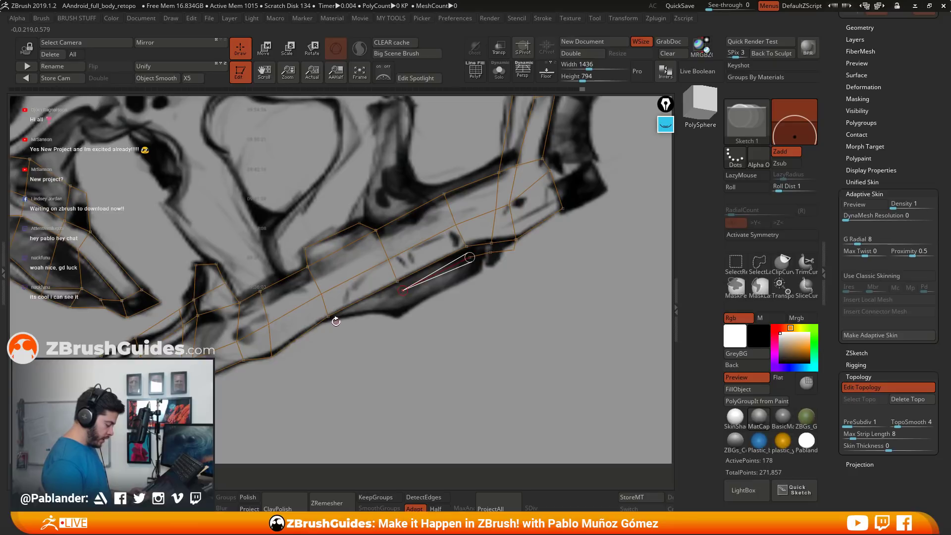
{"action": "left_click", "coordinate": [403, 290]}
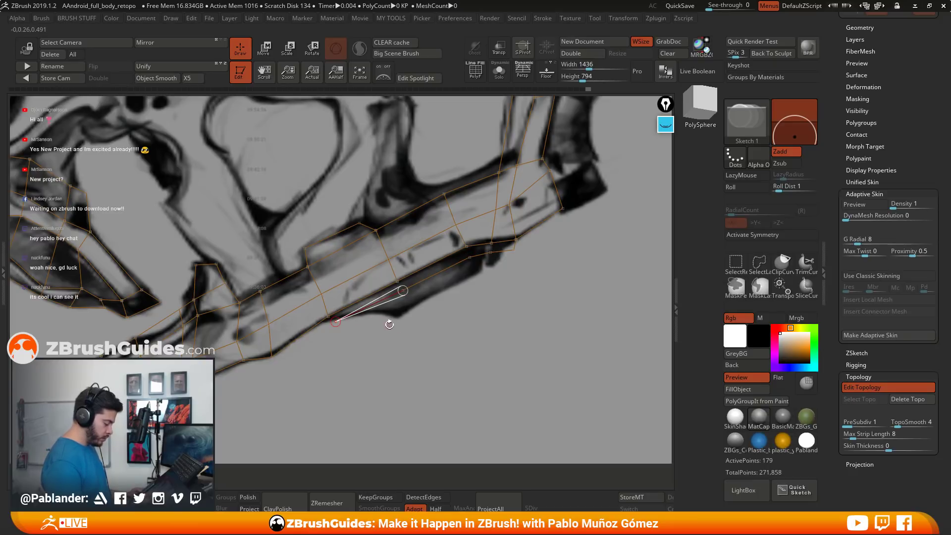
Continue the topology strip along the dark panel beneath the long lower bar, adding points and cross edges to its strut-side end.
{"action": "left_click", "coordinate": [376, 317]}
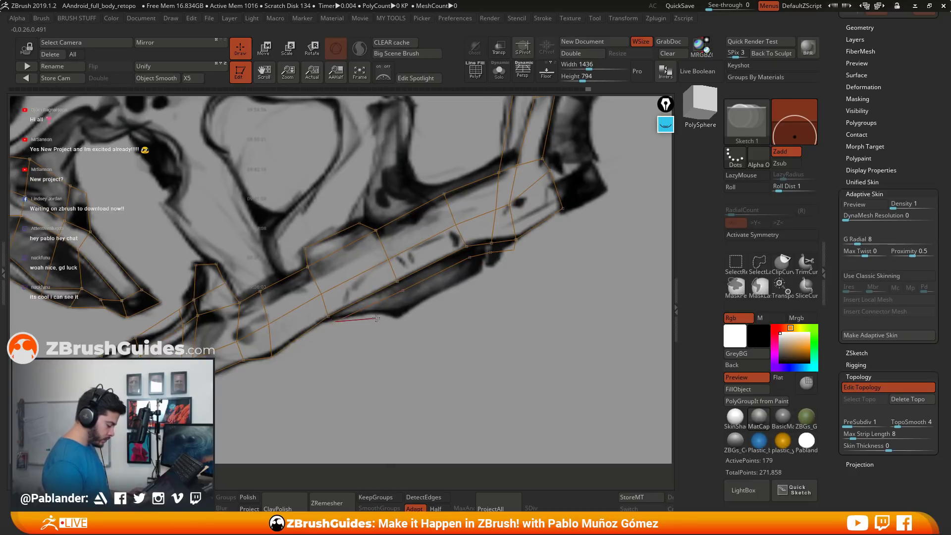
{"action": "left_click", "coordinate": [408, 302]}
{"action": "left_click", "coordinate": [403, 291]}
{"action": "left_click", "coordinate": [471, 271]}
{"action": "left_click", "coordinate": [470, 258]}
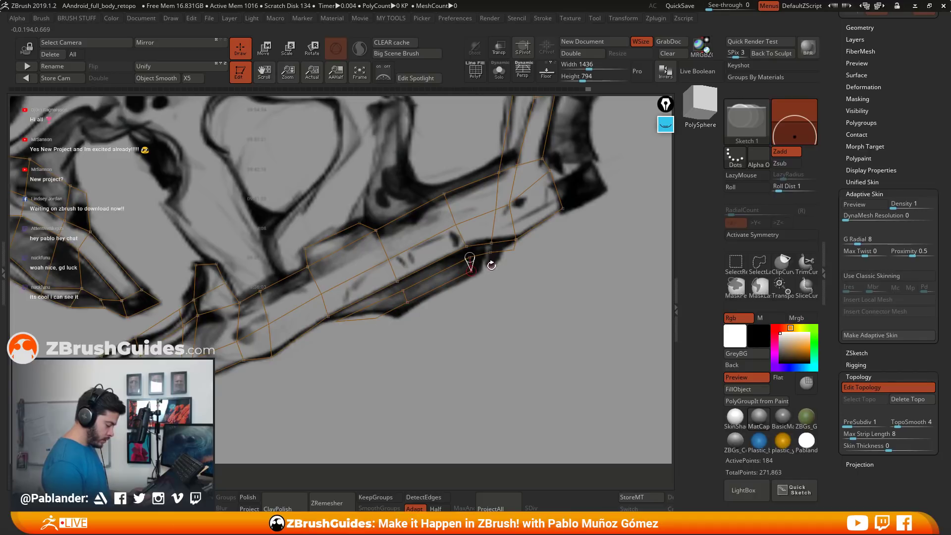
{"action": "left_click", "coordinate": [487, 264]}
{"action": "left_click", "coordinate": [490, 253]}
{"action": "left_click", "coordinate": [508, 263]}
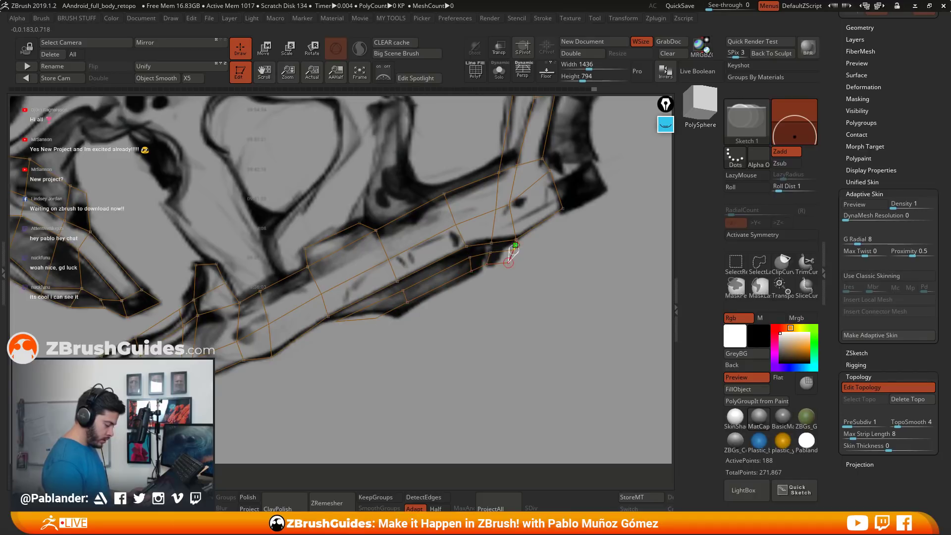
{"action": "left_click", "coordinate": [516, 241]}
Add an outer row of topology beneath the strip, following the dark panel's lower contour and joining it to the existing points.
{"action": "key", "text": "ctrl"}
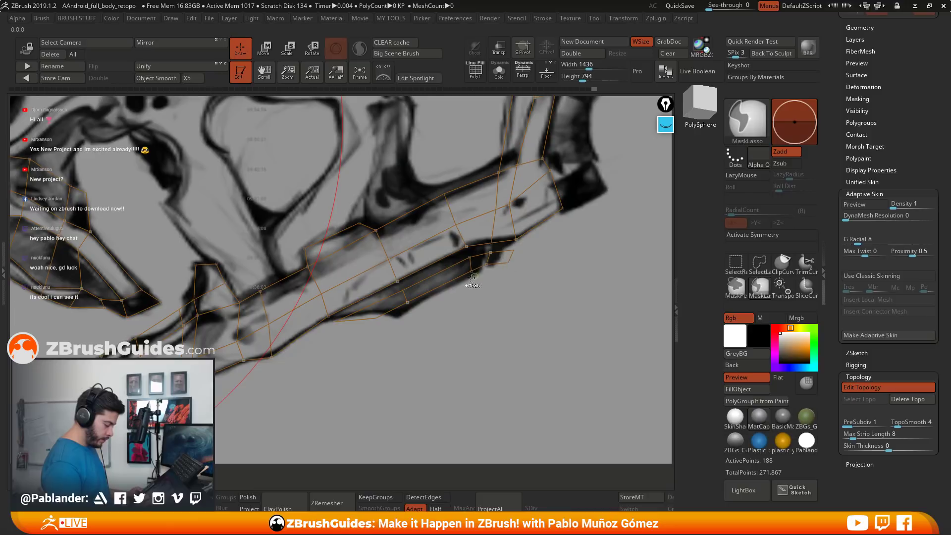
{"action": "left_click", "coordinate": [509, 263], "text": "ctrl"}
{"action": "left_click", "coordinate": [498, 270]}
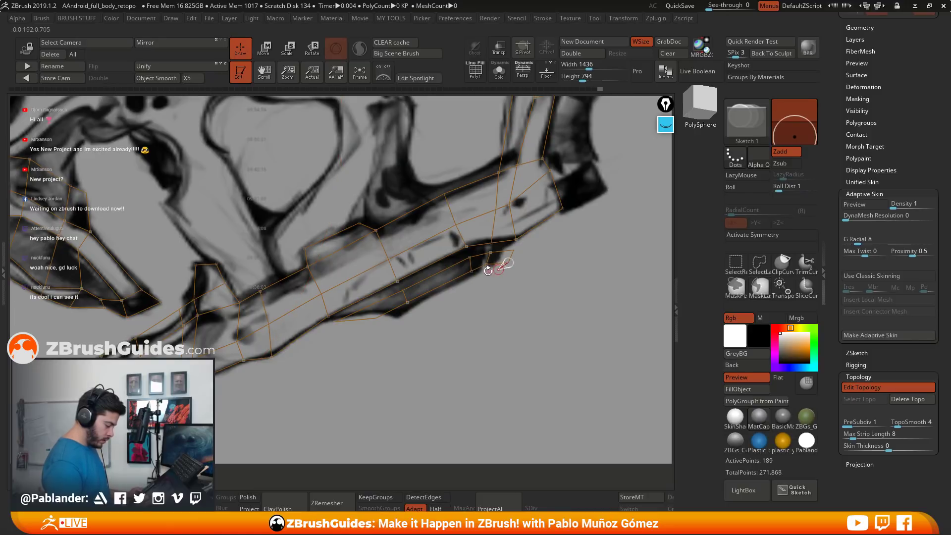
{"action": "left_click", "coordinate": [486, 270]}
{"action": "left_click", "coordinate": [412, 310]}
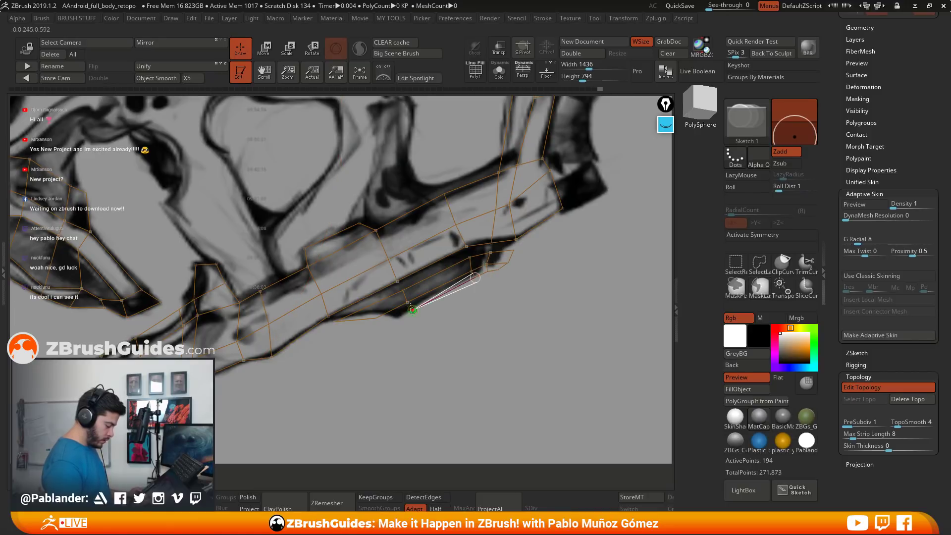
{"action": "left_click", "coordinate": [408, 303]}
{"action": "left_click", "coordinate": [399, 321]}
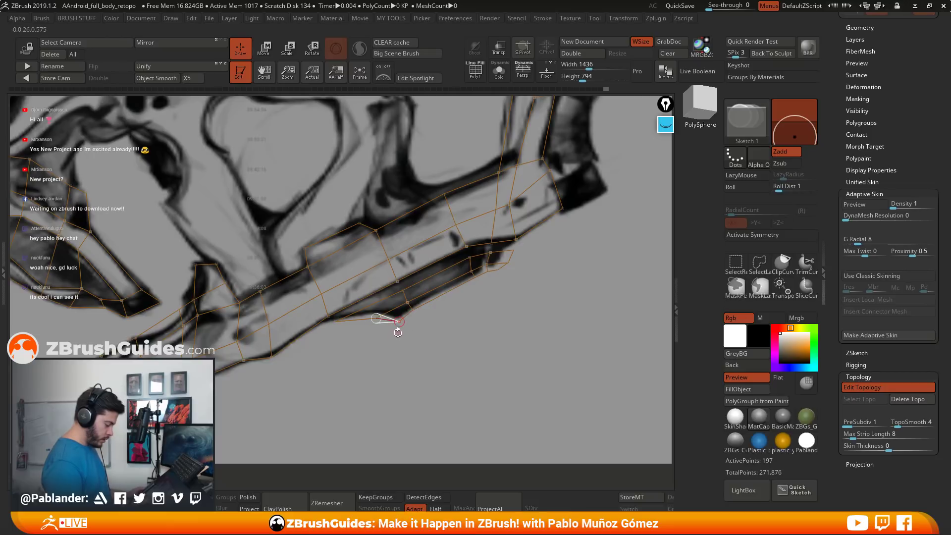
Preview the traced topology's adaptive skin at density 1, inspect the mesh in isolation, and return to topology editing.
{"action": "left_click_drag", "start_coordinate": [489, 360], "coordinate": [478, 299], "text": "alt"}
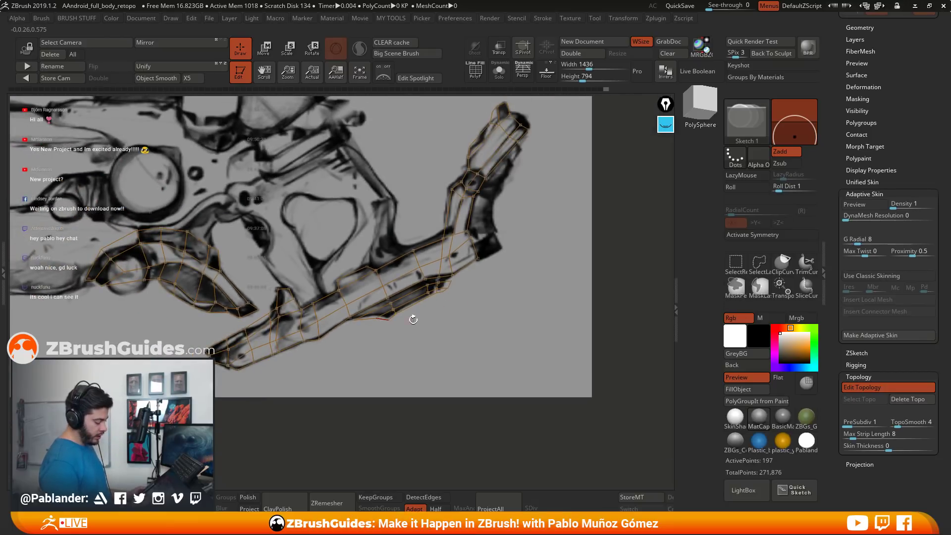
{"action": "mouse_move", "coordinate": [416, 331]}
{"action": "left_mouse_down", "text": "alt"}
{"action": "mouse_move", "coordinate": [400, 333]}
{"action": "mouse_move", "coordinate": [495, 331]}
{"action": "left_mouse_up", "text": "alt"}
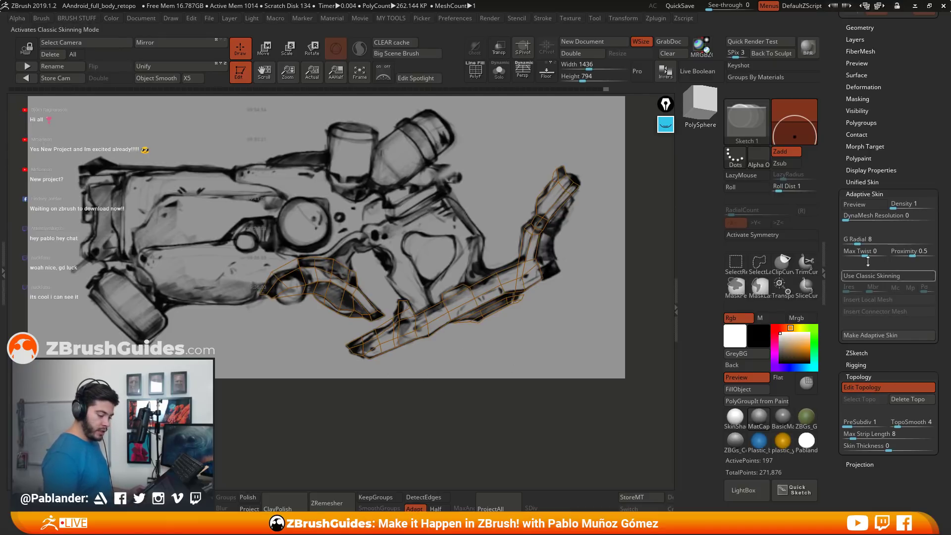
{"action": "left_click", "coordinate": [890, 203]}
{"action": "type", "text": "1"}
{"action": "key", "text": "Return"}
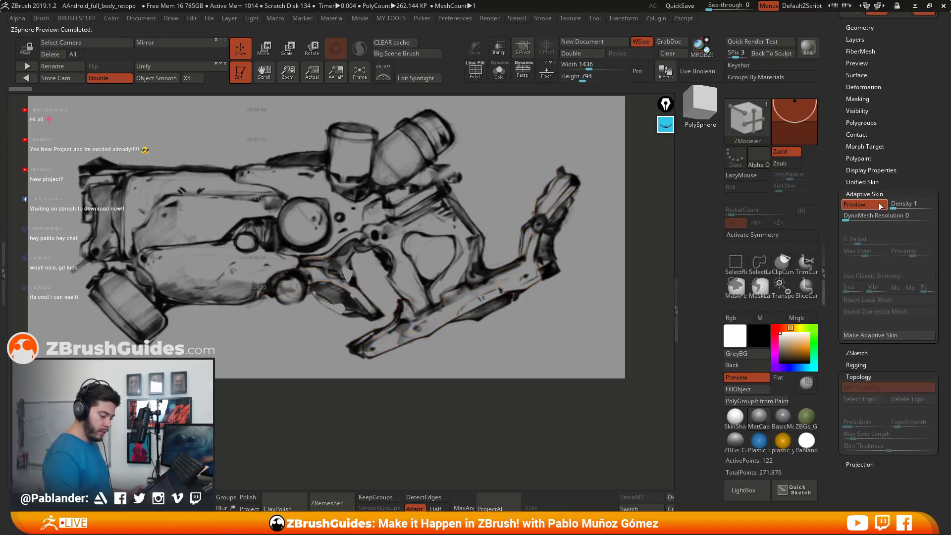
{"action": "left_click", "coordinate": [854, 204]}
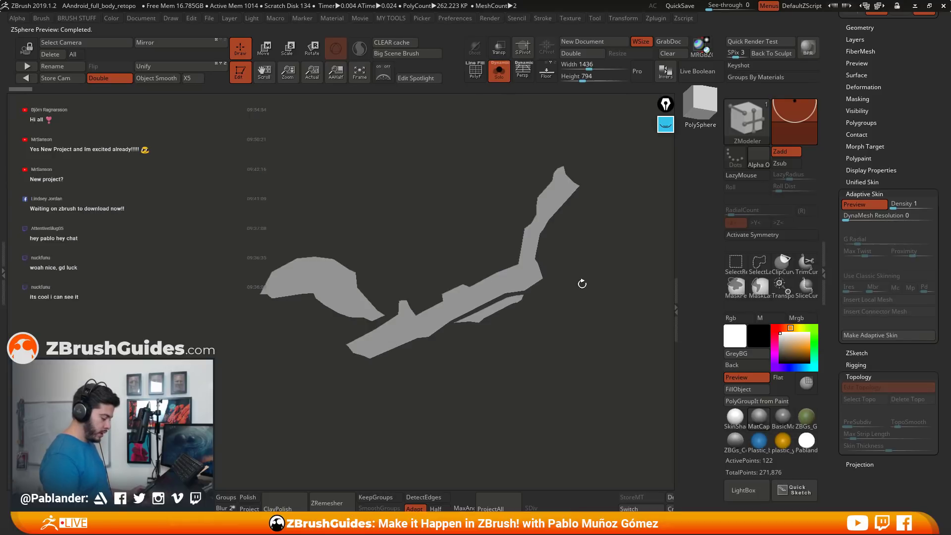
{"action": "key", "text": "shift+f"}
{"action": "mouse_move", "coordinate": [546, 365]}
{"action": "left_mouse_down"}
{"action": "mouse_move", "coordinate": [603, 361]}
{"action": "mouse_move", "coordinate": [546, 365]}
{"action": "left_mouse_up"}
{"action": "key", "text": "shift+f"}
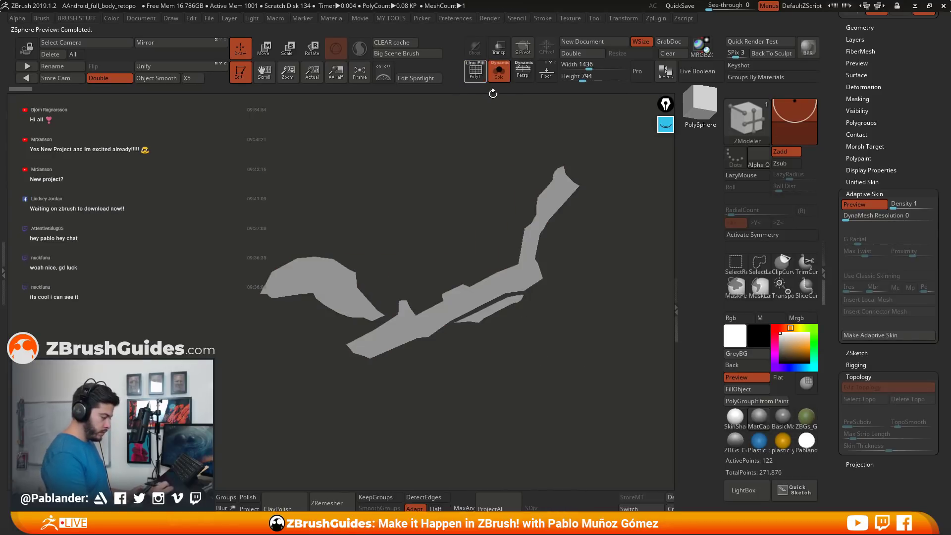
{"action": "left_click_drag", "start_coordinate": [494, 204], "coordinate": [525, 233]}
{"action": "left_click", "coordinate": [877, 206]}
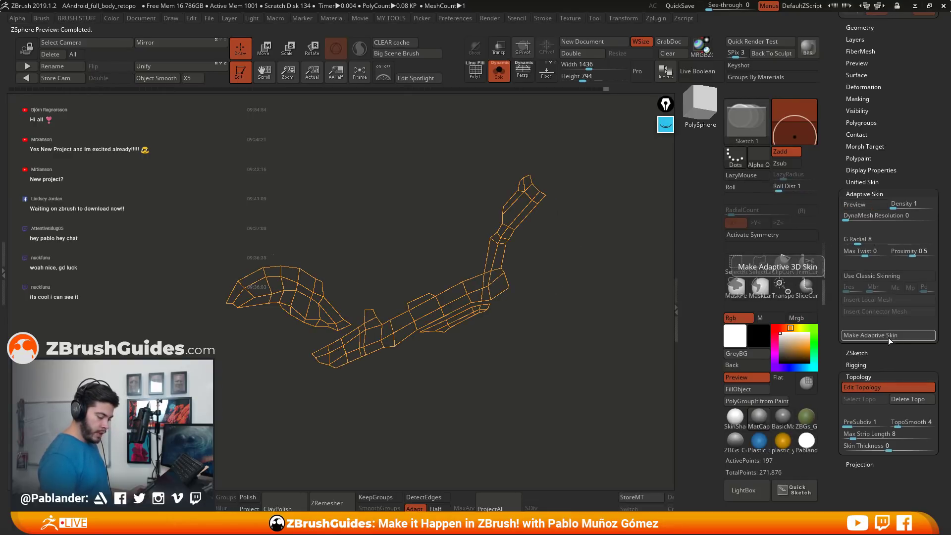
Make PM3D_Plane3D1 the active subtool and open the adaptive skin generated from the traced topology as a separate tool.
{"action": "left_click", "coordinate": [500, 75]}
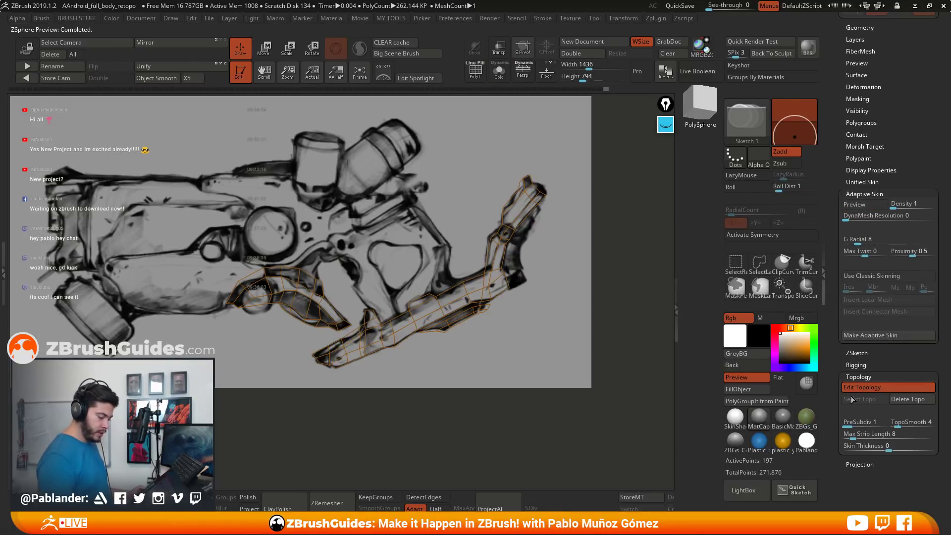
{"action": "left_click_drag", "start_coordinate": [887, 180], "coordinate": [881, 266]}
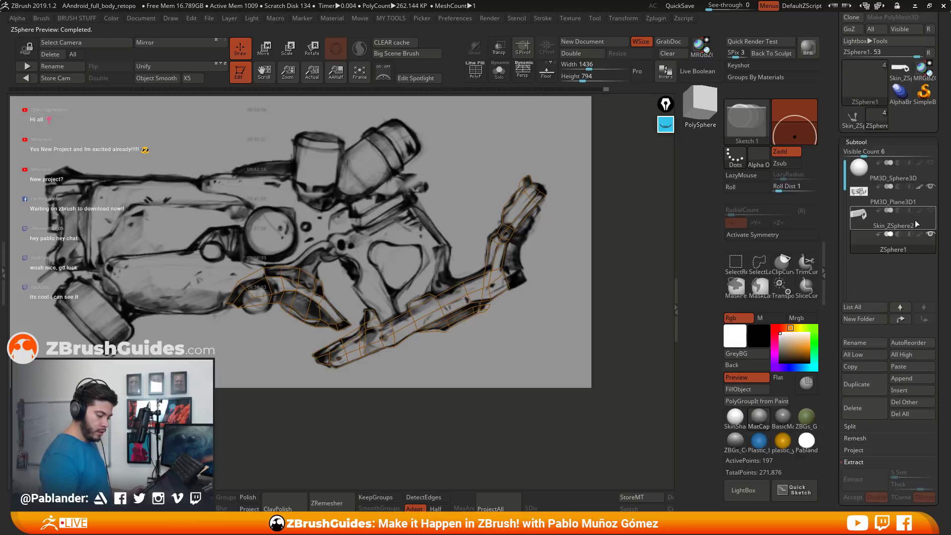
{"action": "left_click", "coordinate": [923, 199]}
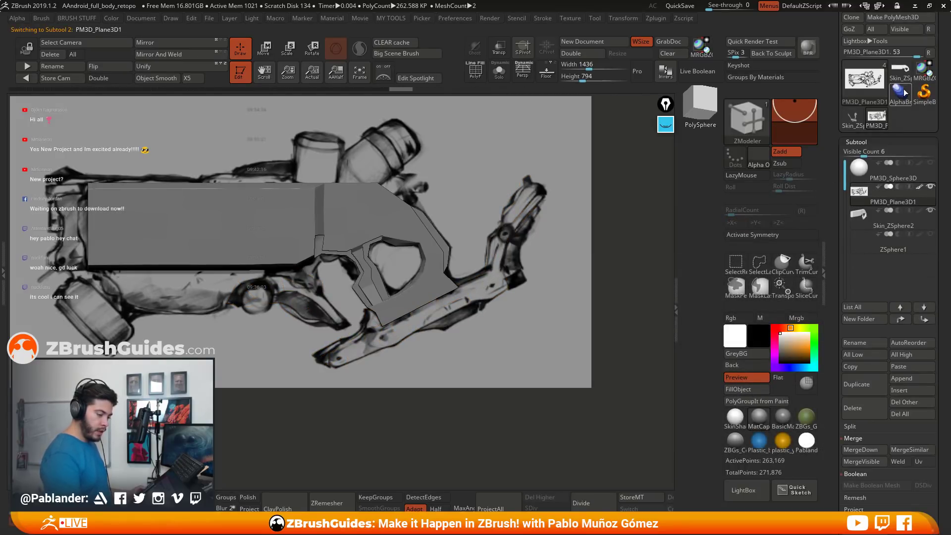
{"action": "left_click", "coordinate": [860, 127]}
{"action": "mouse_move", "coordinate": [566, 295]}
{"action": "left_mouse_down"}
{"action": "mouse_move", "coordinate": [590, 292]}
{"action": "mouse_move", "coordinate": [574, 303]}
{"action": "left_mouse_up"}
{"action": "key", "text": "shift"}
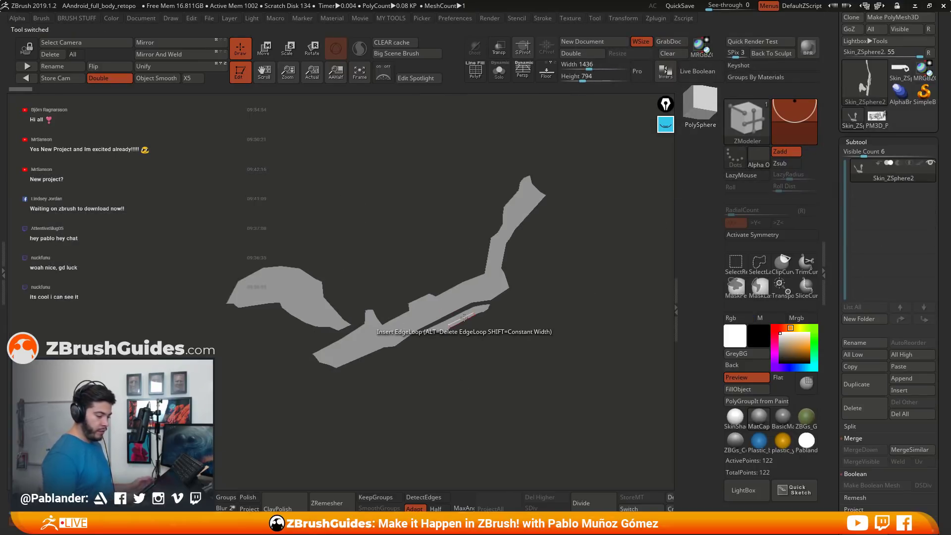
Copy the adaptive skin mesh, paste it into the weapon's subtools below PM3D_Plane3D1, and make the pasted subtool active.
{"action": "right_click", "coordinate": [581, 163]}
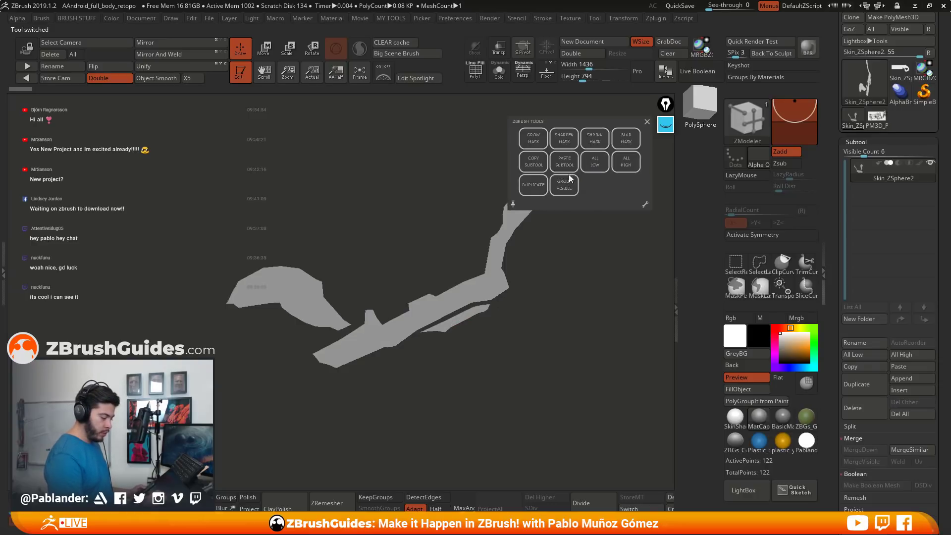
{"action": "left_click", "coordinate": [875, 118]}
{"action": "right_click", "coordinate": [507, 202]}
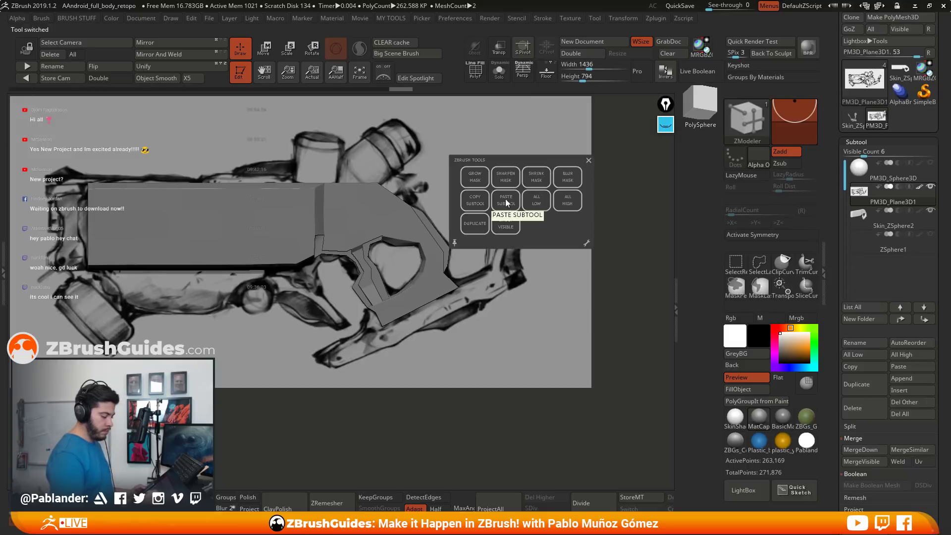
{"action": "left_click", "coordinate": [507, 202]}
{"action": "left_click", "coordinate": [889, 227]}
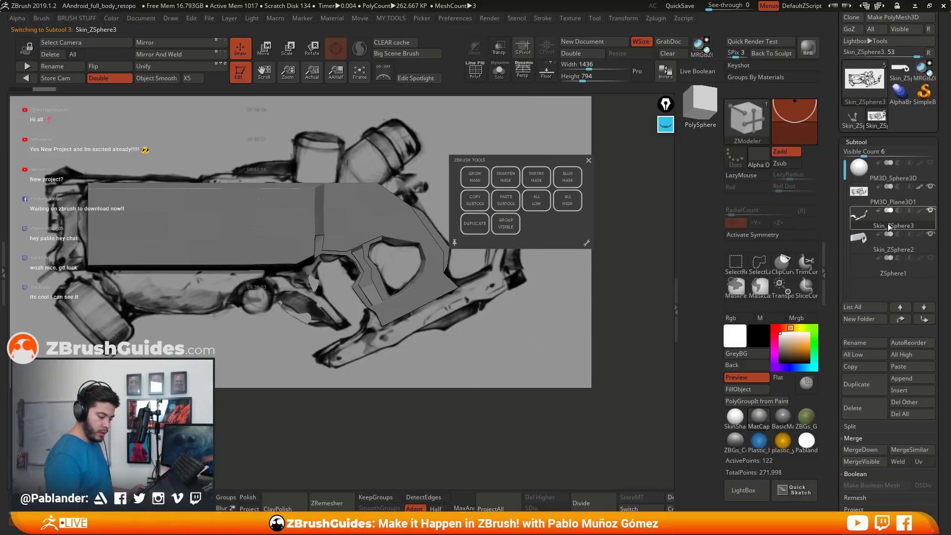
{"action": "left_click", "coordinate": [589, 160]}
Isolate the pasted Skin_ZSphere3 subtool and display its polyframe.
{"action": "left_click_drag", "start_coordinate": [626, 270], "coordinate": [603, 232], "text": "alt"}
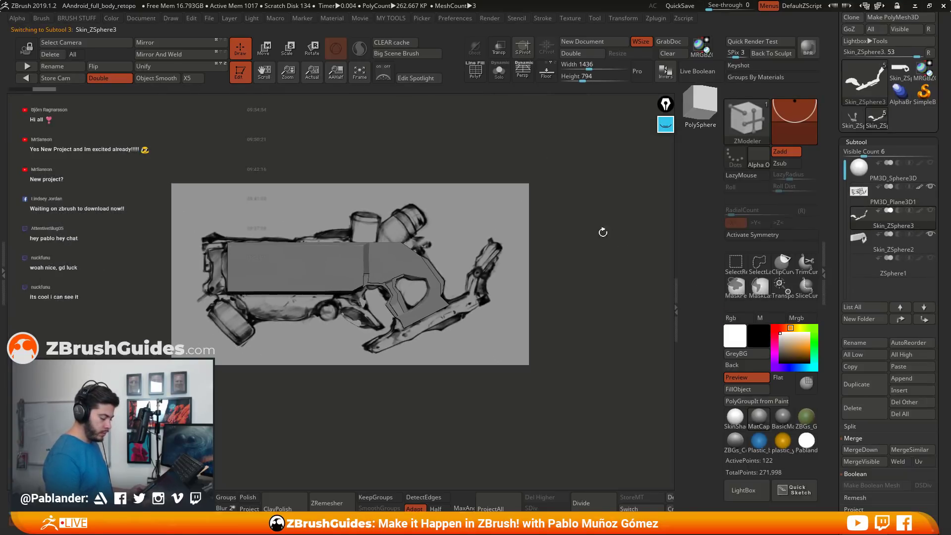
{"action": "left_click_drag", "start_coordinate": [587, 265], "coordinate": [607, 287]}
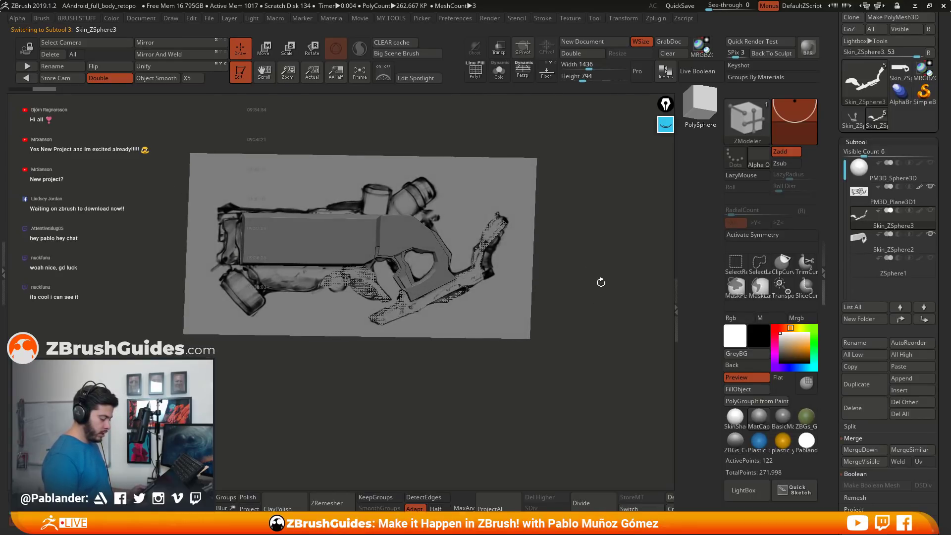
{"action": "left_click_drag", "start_coordinate": [600, 290], "coordinate": [503, 249]}
{"action": "left_click", "coordinate": [499, 74]}
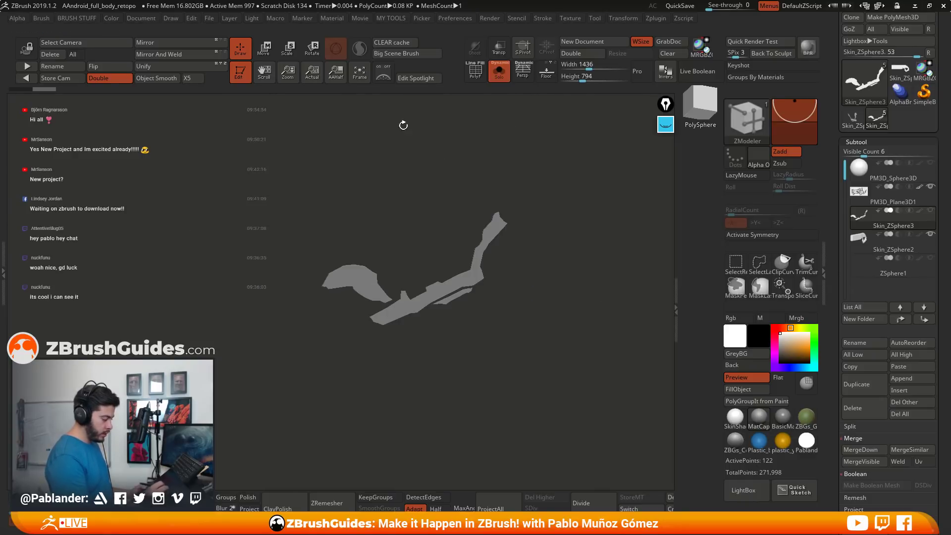
{"action": "left_click", "coordinate": [479, 83]}
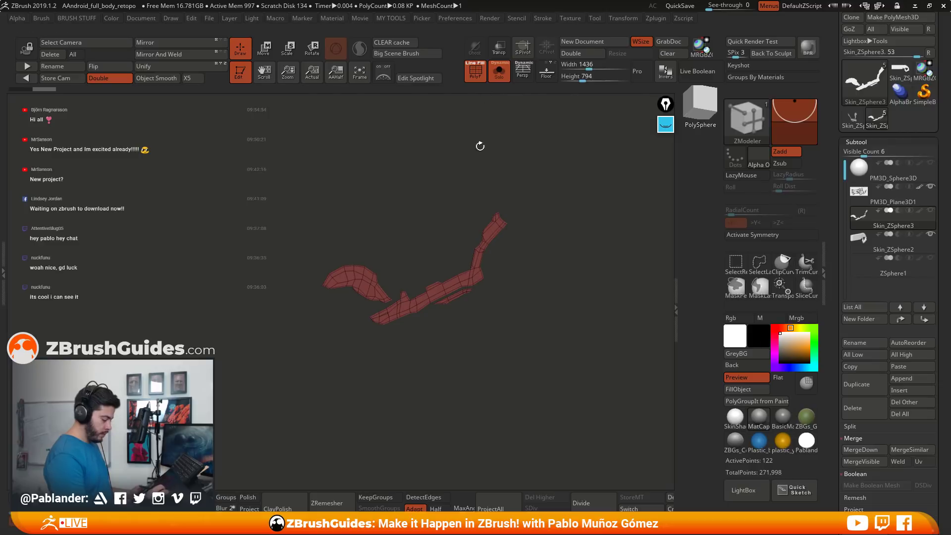
{"action": "left_click_drag", "start_coordinate": [499, 270], "coordinate": [514, 361]}
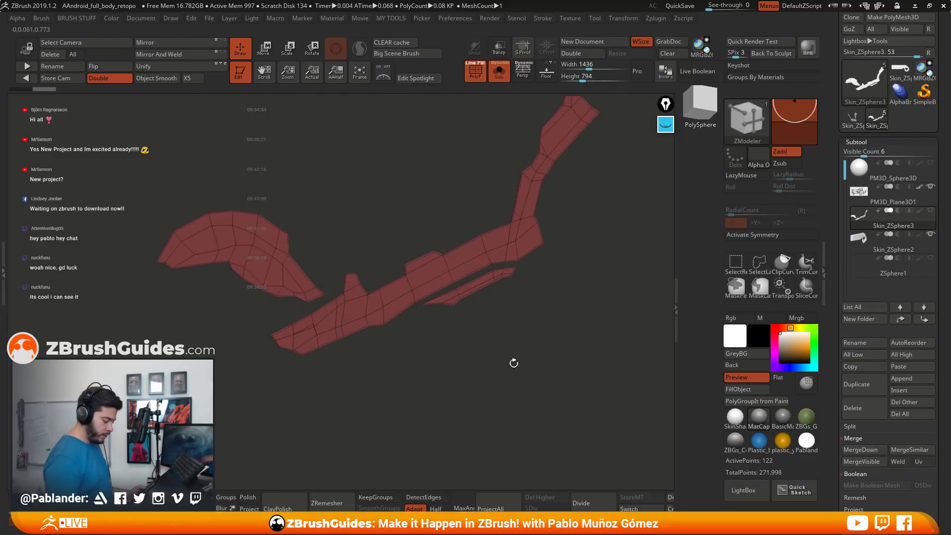
Try to thicken the bracket, stock and panel surfaces by extruding their polygons with ZModeler's QMesh action.
{"action": "key", "text": "space"}
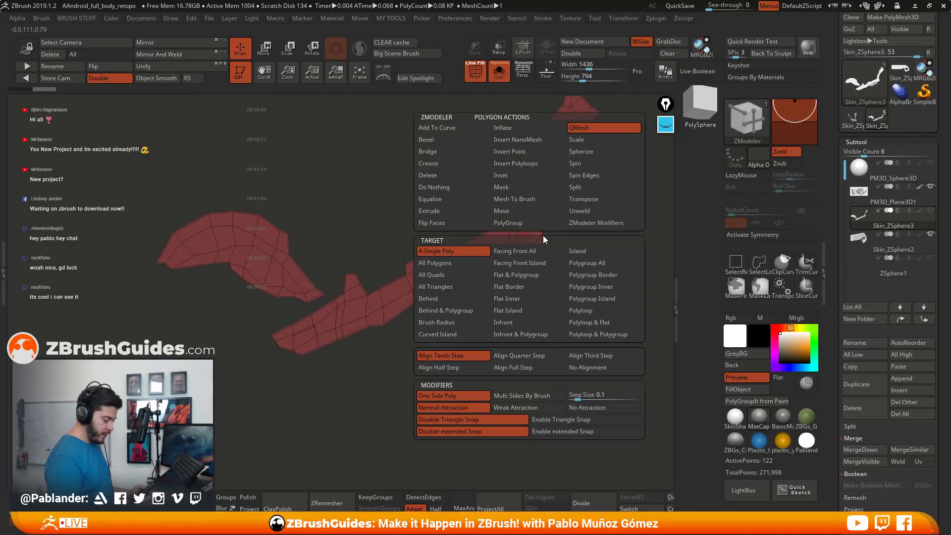
{"action": "left_click", "coordinate": [609, 276]}
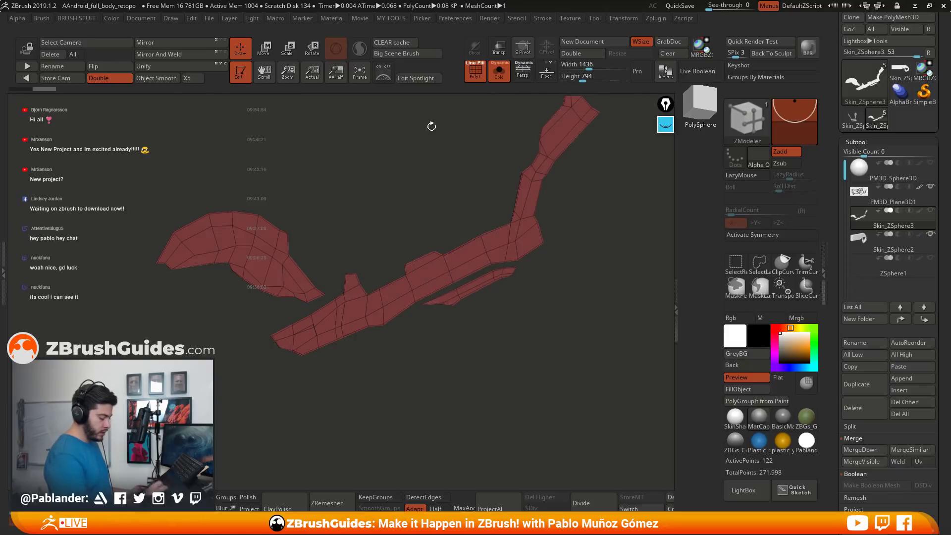
{"action": "left_click_drag", "start_coordinate": [580, 270], "coordinate": [595, 285]}
{"action": "left_click_drag", "start_coordinate": [537, 238], "coordinate": [564, 270]}
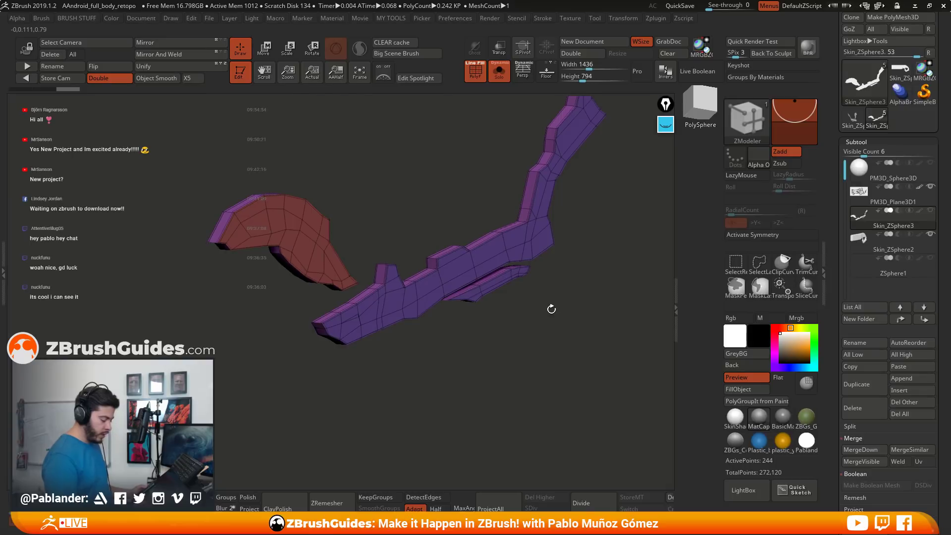
{"action": "left_click_drag", "start_coordinate": [551, 309], "coordinate": [520, 334]}
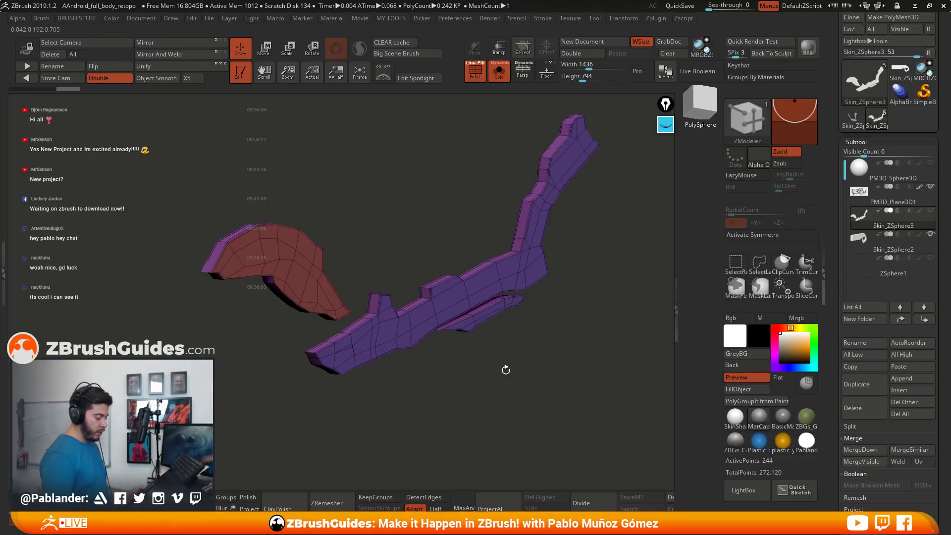
{"action": "left_click_drag", "start_coordinate": [506, 370], "coordinate": [465, 363]}
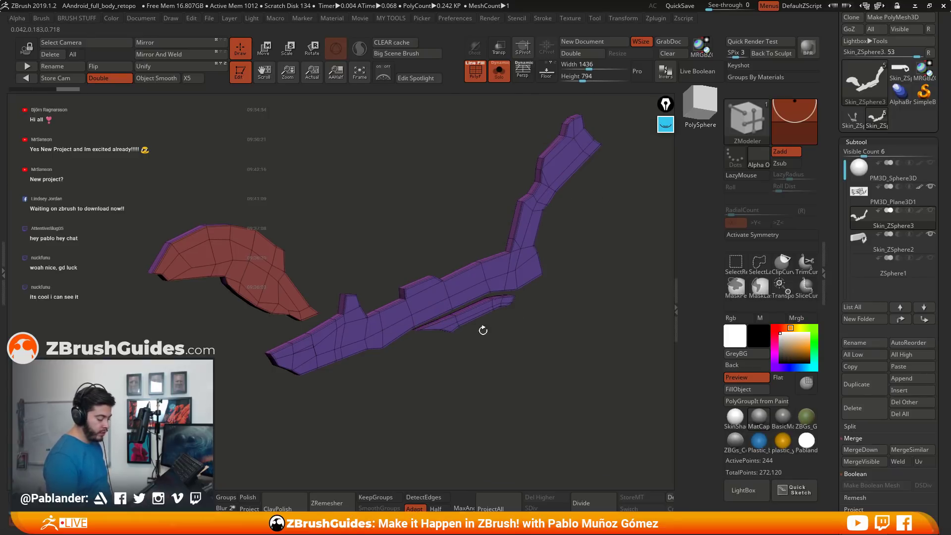
{"action": "left_click_drag", "start_coordinate": [372, 199], "coordinate": [484, 311]}
{"action": "mouse_move", "coordinate": [474, 317]}
{"action": "left_mouse_down"}
{"action": "mouse_move", "coordinate": [510, 290]}
{"action": "mouse_move", "coordinate": [542, 291]}
{"action": "mouse_move", "coordinate": [484, 268]}
{"action": "mouse_move", "coordinate": [506, 297]}
{"action": "left_mouse_up"}
Undo the QMesh extrusion and turn off double-sided display for the skin mesh.
{"action": "key", "text": "ctrl+z"}
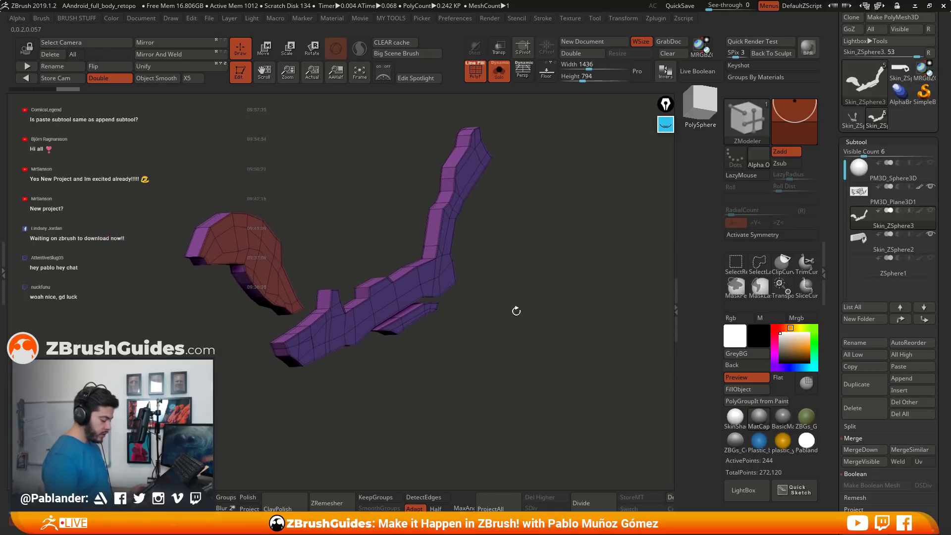
{"action": "key", "text": "ctrl+z"}
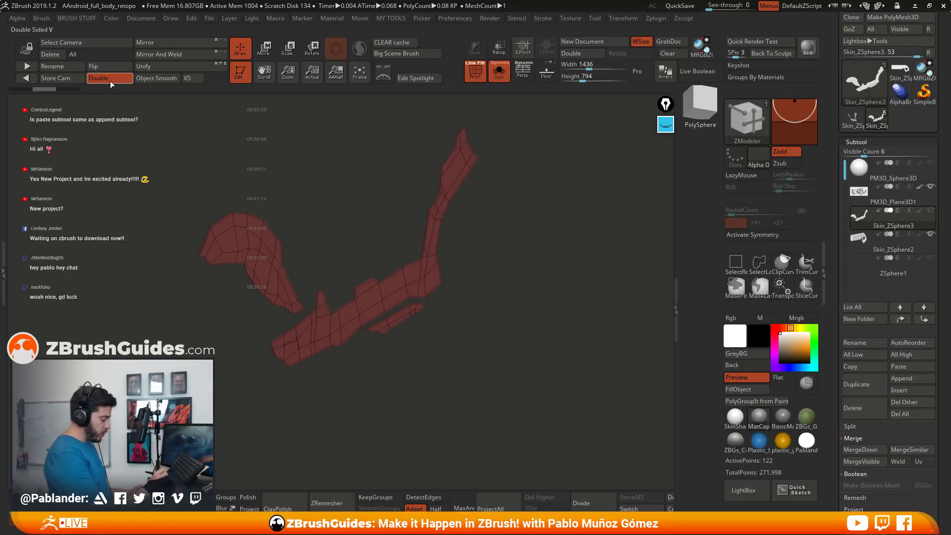
{"action": "left_click", "coordinate": [110, 78]}
{"action": "left_click_drag", "start_coordinate": [495, 323], "coordinate": [529, 284]}
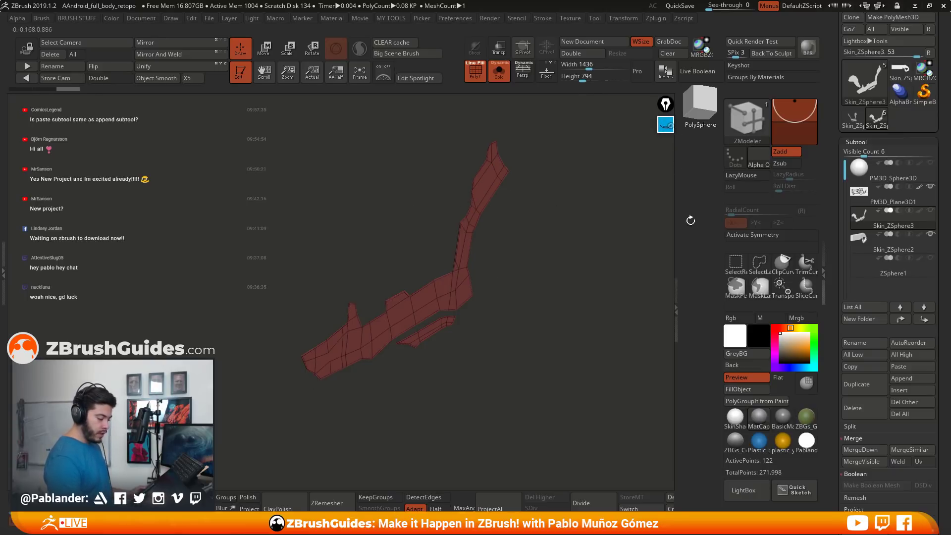
Annotate the view with the yellow pen: an arrow away from the bracket's face and a loop around the hidden curved piece's area.
{"action": "left_click", "coordinate": [666, 124]}
{"action": "left_click", "coordinate": [667, 229]}
{"action": "left_click", "coordinate": [668, 156]}
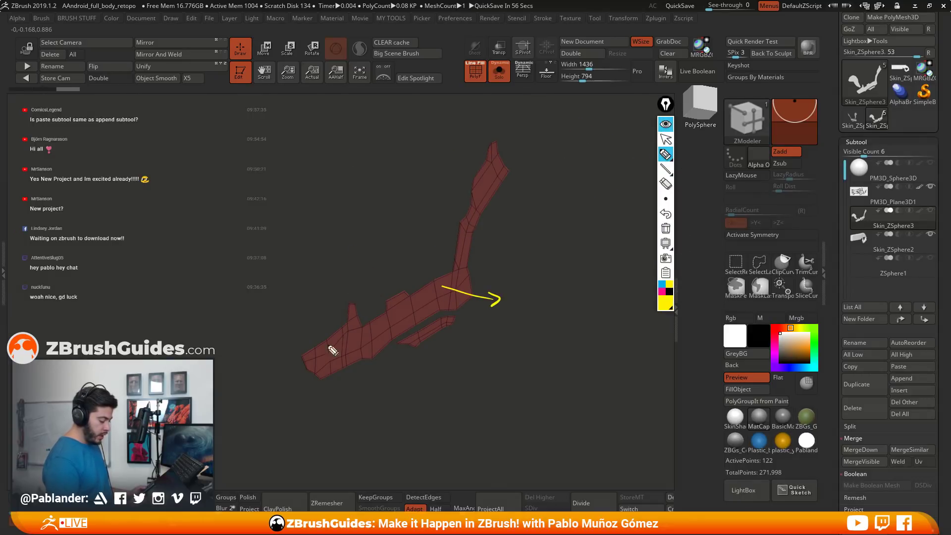
{"action": "left_click_drag", "start_coordinate": [329, 307], "coordinate": [321, 241]}
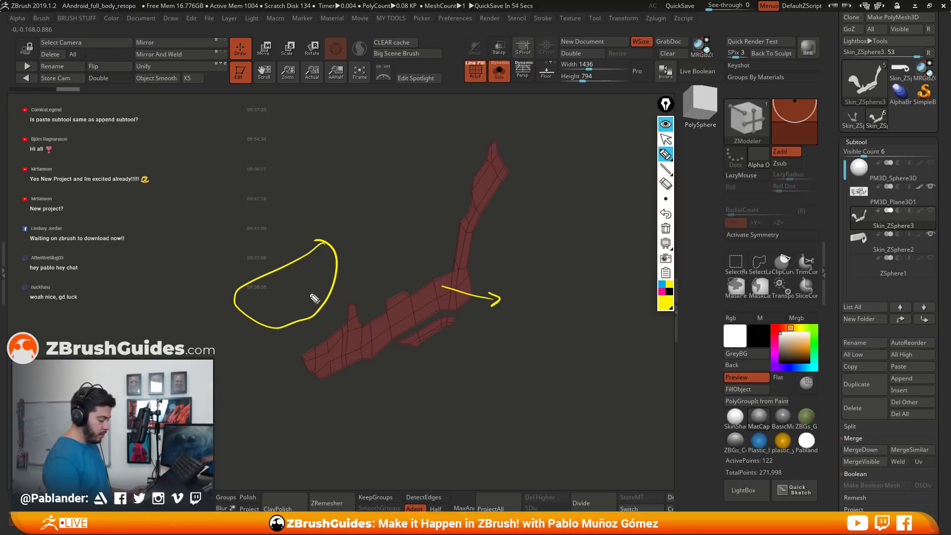
Circle and cross out the Double option with the yellow pen, then hide the annotations.
{"action": "mouse_move", "coordinate": [129, 73]}
{"action": "left_mouse_down"}
{"action": "mouse_move", "coordinate": [140, 64]}
{"action": "mouse_move", "coordinate": [116, 113]}
{"action": "left_mouse_up"}
{"action": "left_click_drag", "start_coordinate": [124, 94], "coordinate": [159, 125]}
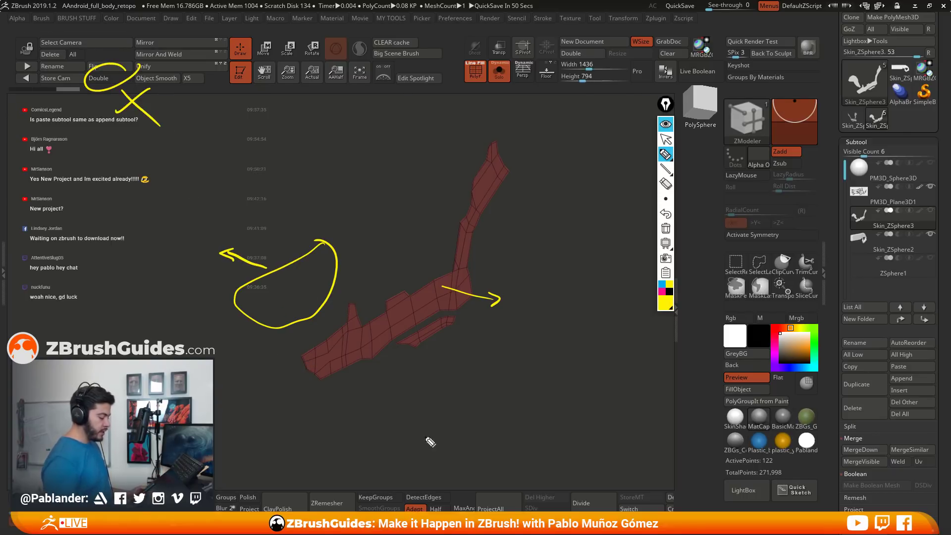
{"action": "left_click", "coordinate": [665, 123]}
Turn on double-sided display for the skin mesh.
{"action": "left_click_drag", "start_coordinate": [507, 349], "coordinate": [505, 349]}
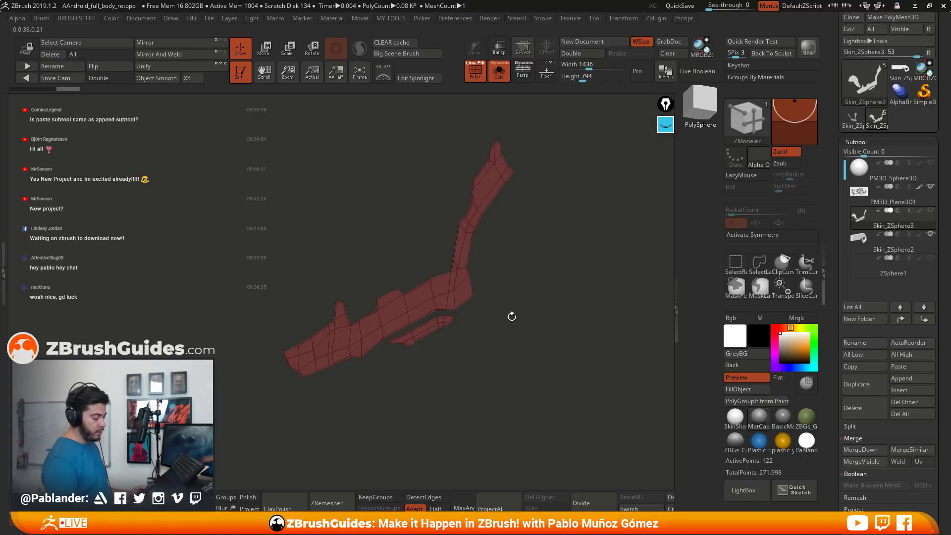
{"action": "left_click_drag", "start_coordinate": [433, 360], "coordinate": [476, 367]}
{"action": "left_click", "coordinate": [109, 78]}
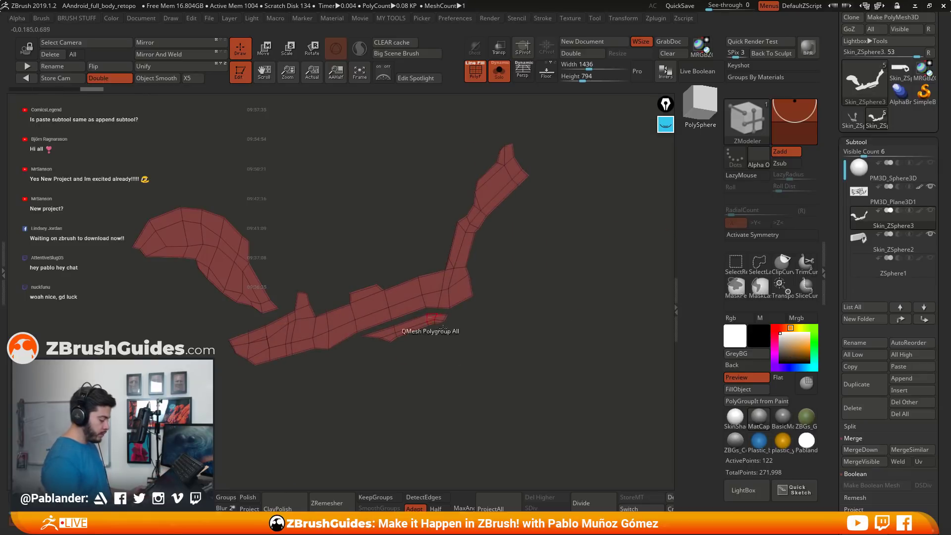
Isolate the curved piece with SelectLasso and separate the rest of the mesh into its own subtool with Split Hidden.
{"action": "left_click", "coordinate": [759, 262]}
{"action": "left_click", "coordinate": [731, 285]}
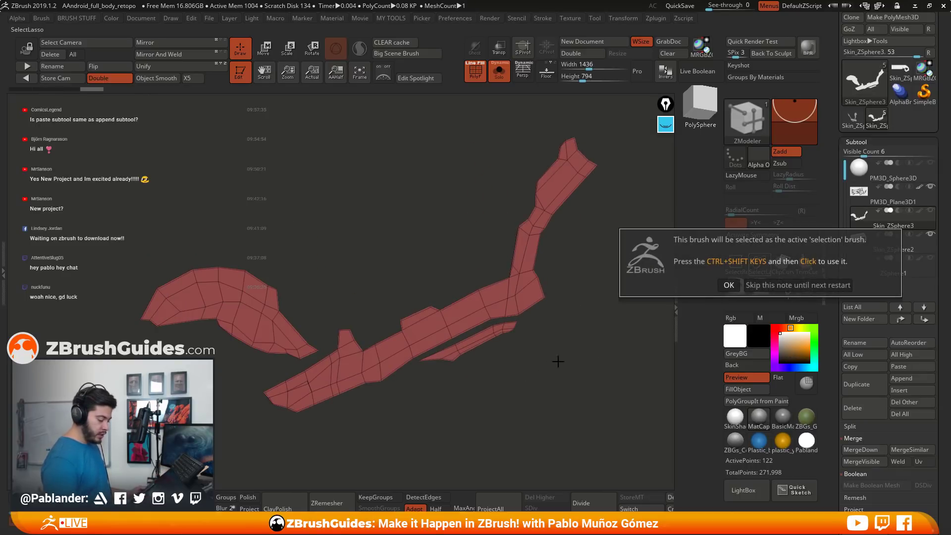
{"action": "mouse_move", "coordinate": [365, 253]}
{"action": "left_mouse_down"}
{"action": "mouse_move", "coordinate": [382, 216]}
{"action": "mouse_move", "coordinate": [371, 243]}
{"action": "left_mouse_up"}
{"action": "mouse_move", "coordinate": [325, 317]}
{"action": "left_mouse_down", "text": "ctrl"}
{"action": "mouse_move", "coordinate": [323, 345]}
{"action": "mouse_move", "coordinate": [297, 367]}
{"action": "mouse_move", "coordinate": [189, 158]}
{"action": "mouse_move", "coordinate": [374, 177]}
{"action": "left_mouse_up", "text": "ctrl"}
{"action": "key", "text": "1"}
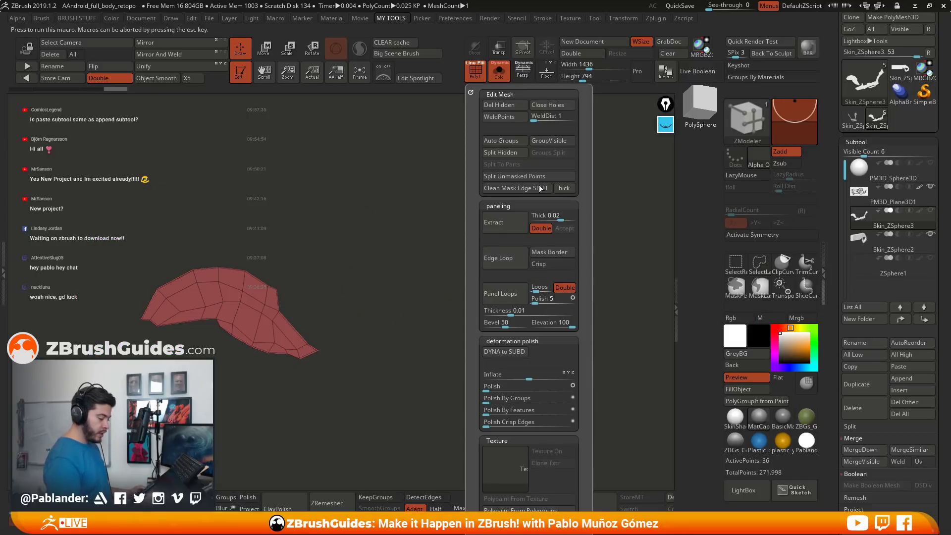
{"action": "left_click", "coordinate": [508, 153]}
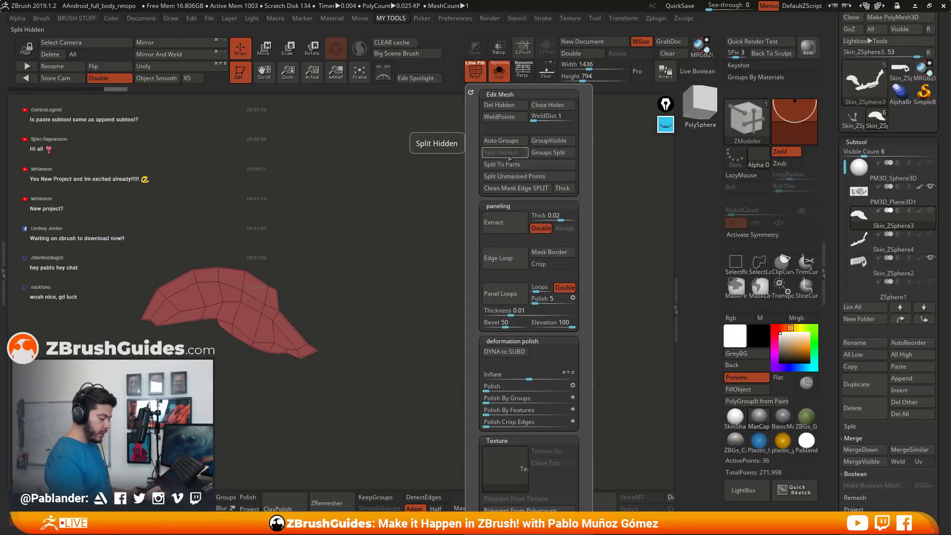
Show the subtool Split options and check the two separated subtools, ending on Skin_ZSphere3.
{"action": "left_click_drag", "start_coordinate": [834, 449], "coordinate": [883, 370]}
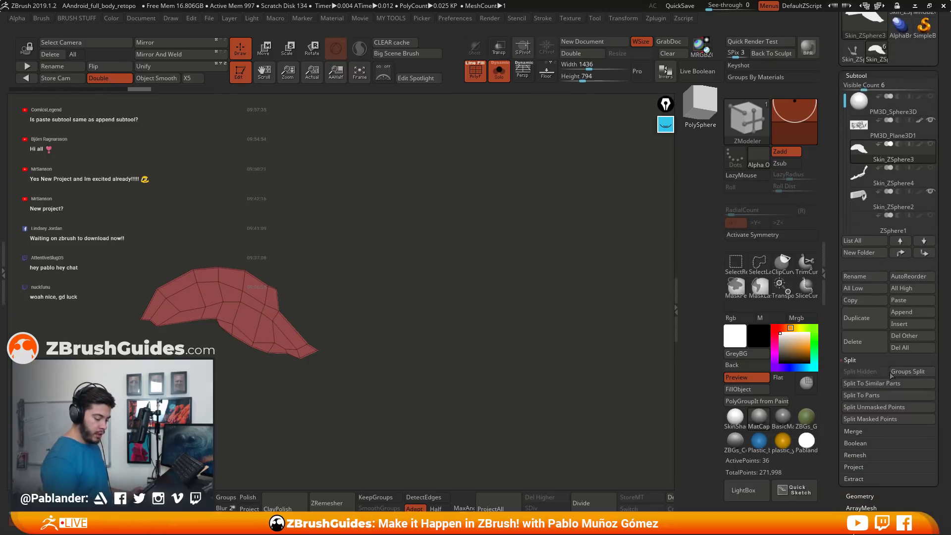
{"action": "left_click", "coordinate": [850, 359]}
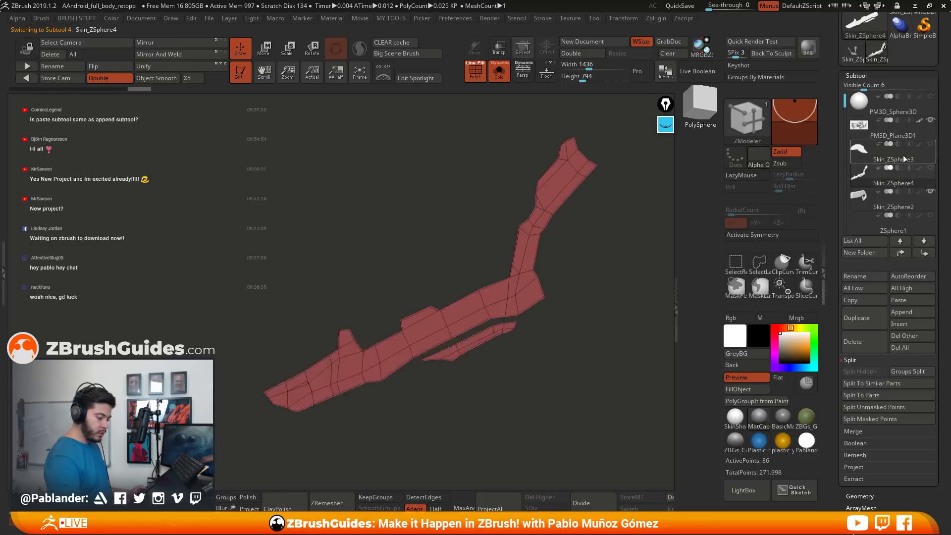
{"action": "mouse_move", "coordinate": [899, 178]}
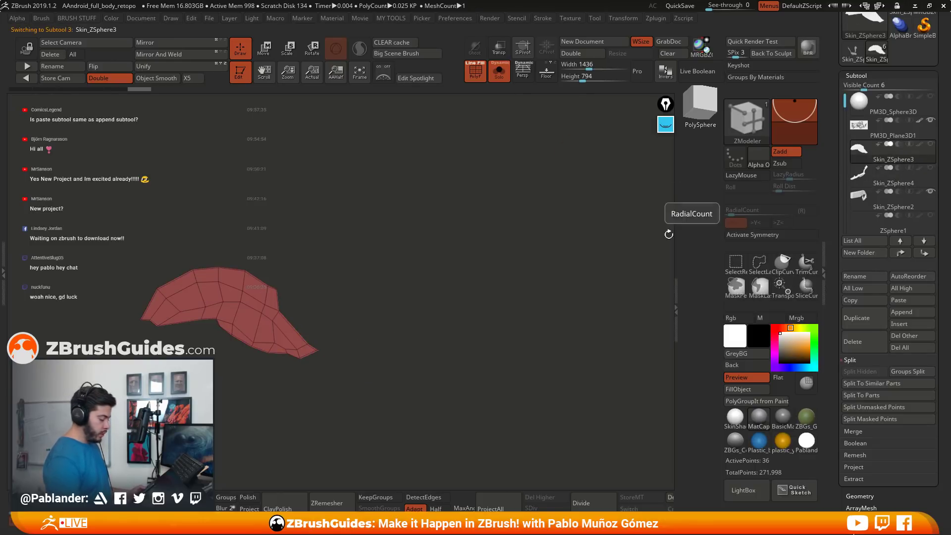
Turn off Solo and thicken the curved piece with ZModeler's QMesh action.
{"action": "left_click_drag", "start_coordinate": [329, 185], "coordinate": [401, 215]}
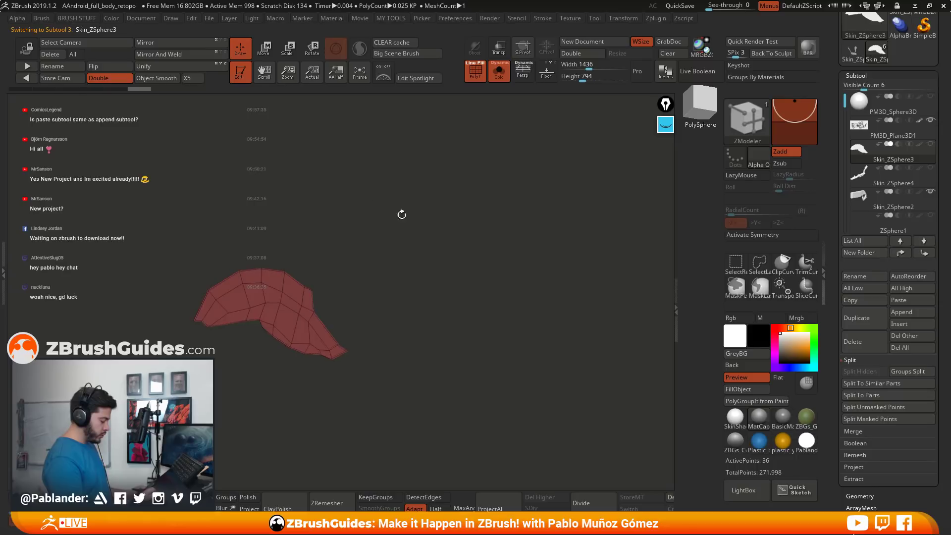
{"action": "left_click_drag", "start_coordinate": [399, 340], "coordinate": [432, 332]}
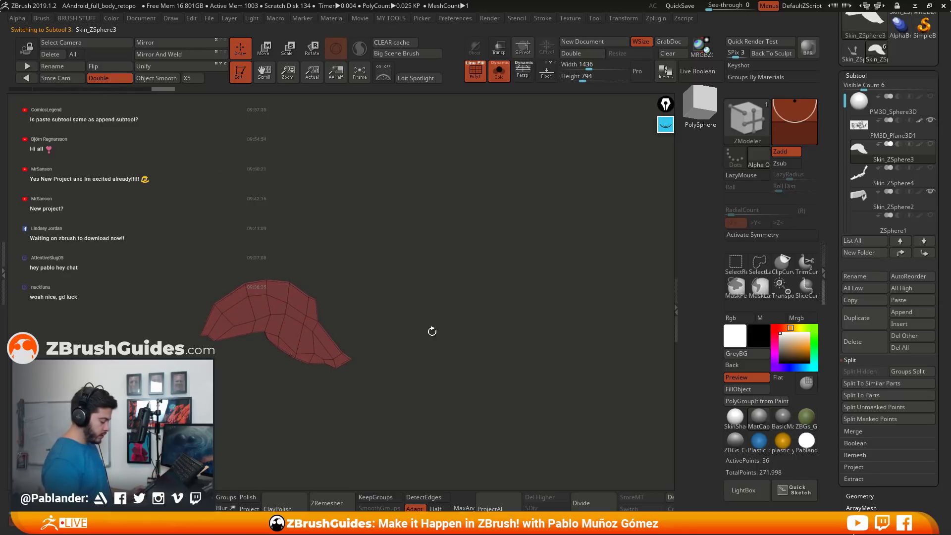
{"action": "left_click_drag", "start_coordinate": [331, 313], "coordinate": [455, 274]}
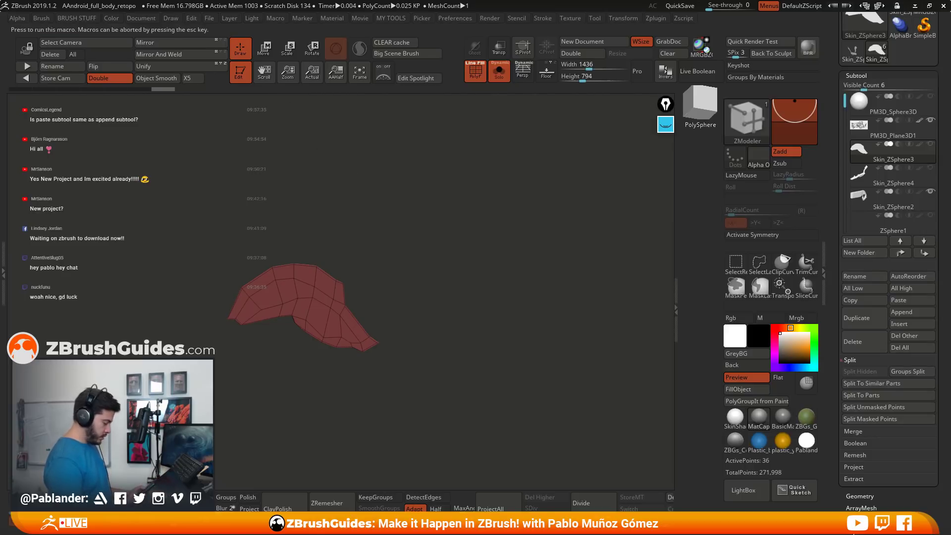
{"action": "left_click_drag", "start_coordinate": [472, 233], "coordinate": [487, 286]}
{"action": "left_click", "coordinate": [499, 74]}
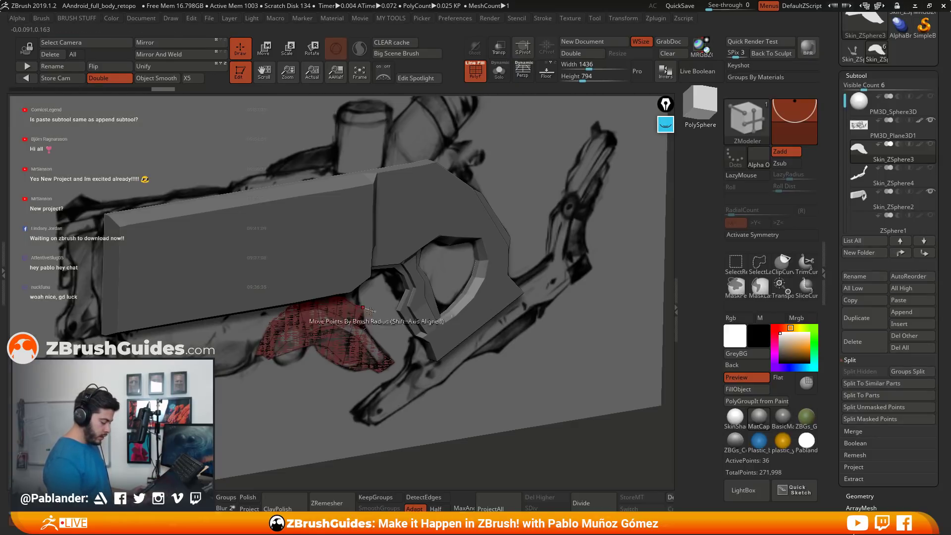
{"action": "left_click_drag", "start_coordinate": [351, 312], "coordinate": [393, 278], "text": "alt"}
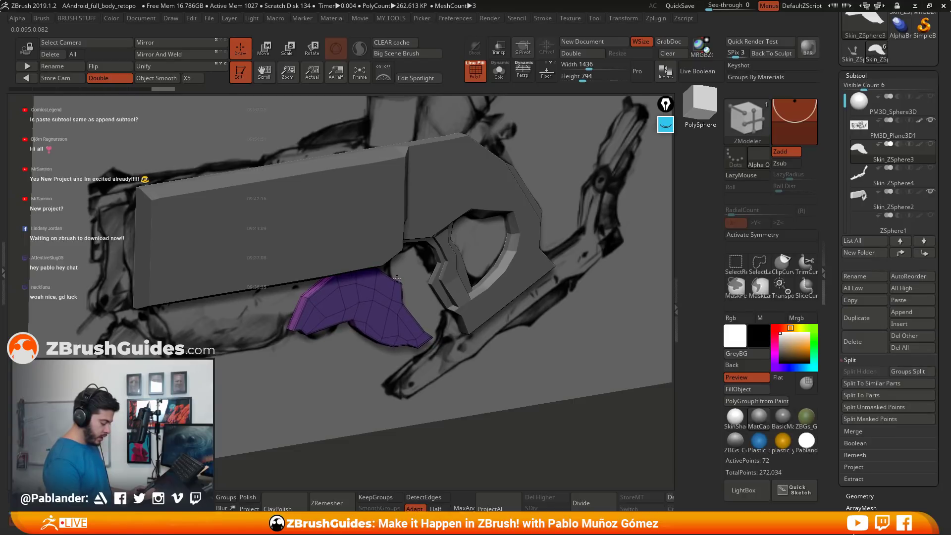
Place the gizmo at the curved piece's unmasked mesh center and send the mesh to the world axis.
{"action": "right_click_drag", "start_coordinate": [397, 279], "coordinate": [519, 310]}
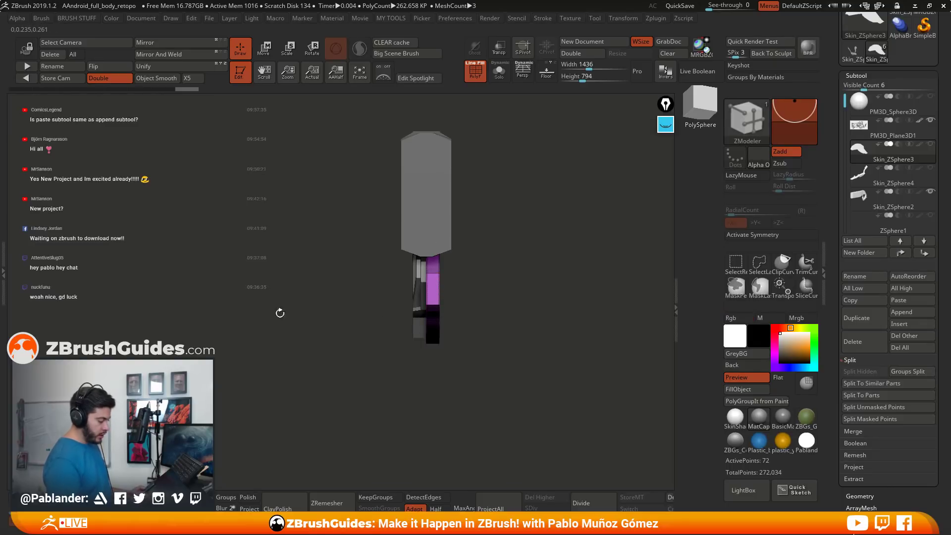
{"action": "left_click", "coordinate": [266, 48]}
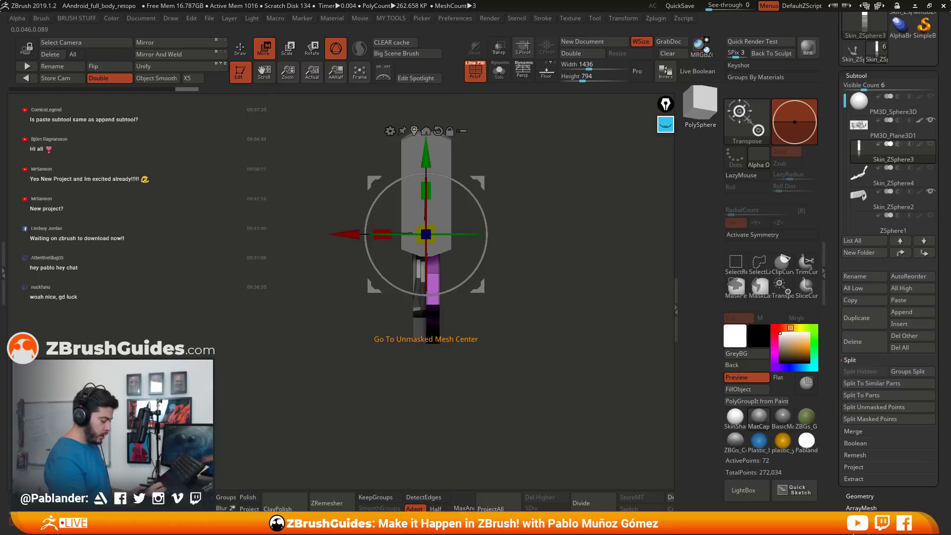
{"action": "left_click", "coordinate": [415, 131]}
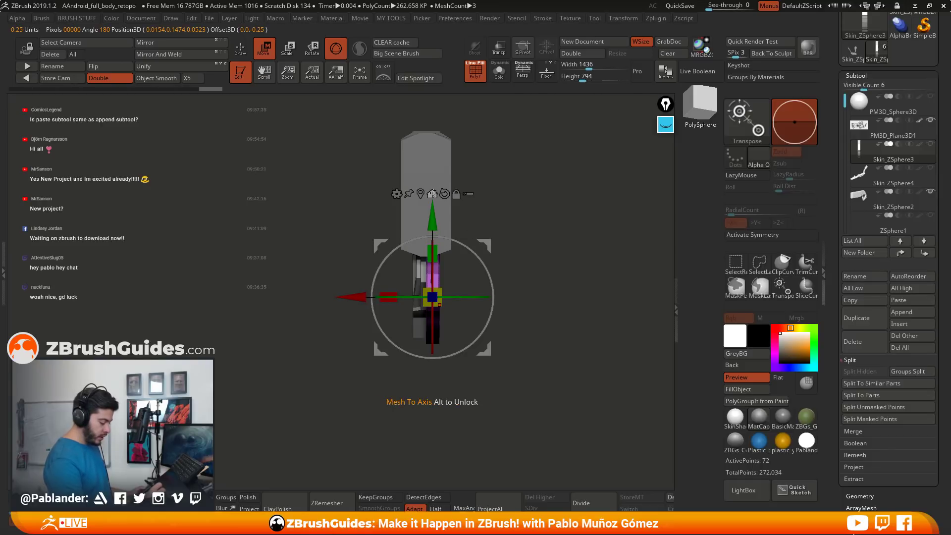
{"action": "left_click", "coordinate": [433, 194]}
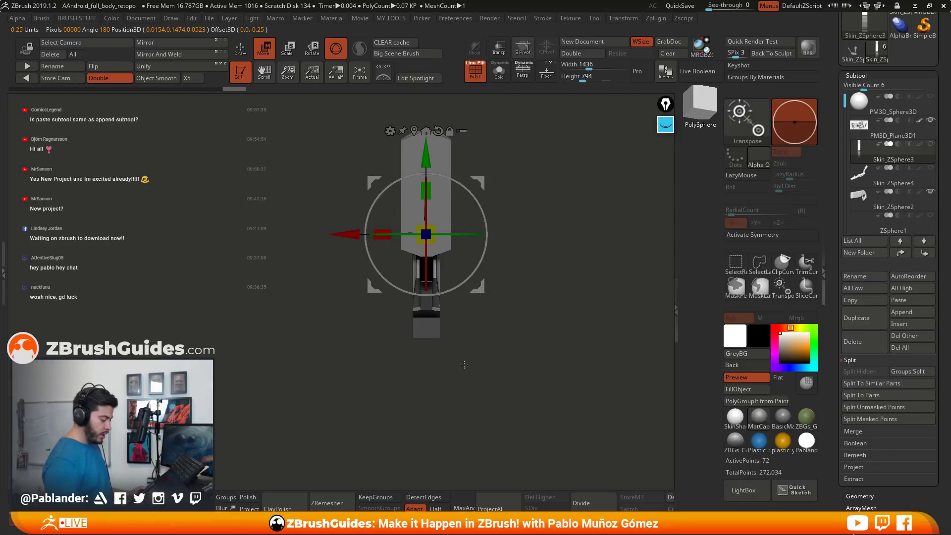
{"action": "right_click_drag", "start_coordinate": [519, 357], "coordinate": [509, 329], "text": "ctrl"}
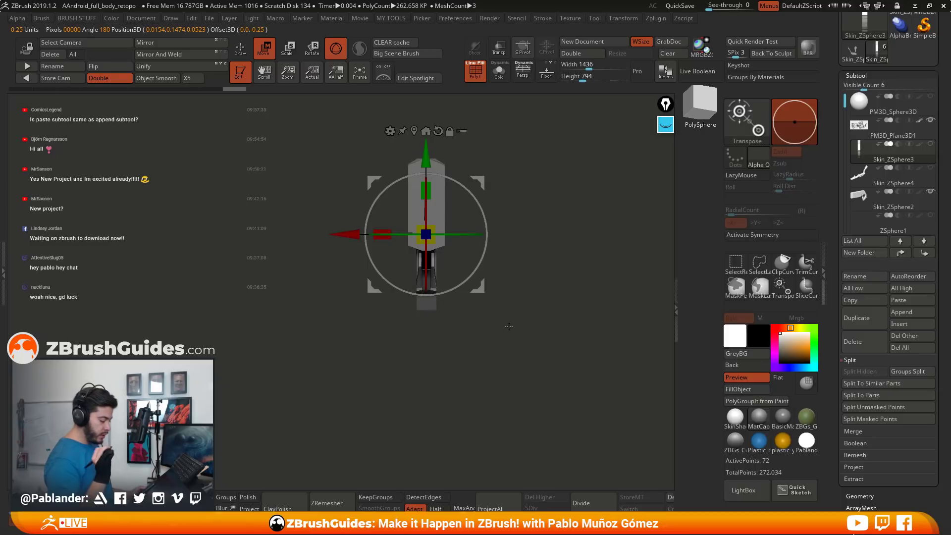
Move the centered curved piece back down onto its outline in the side-view sketch.
{"action": "right_click_drag", "start_coordinate": [556, 303], "coordinate": [485, 317], "text": "alt"}
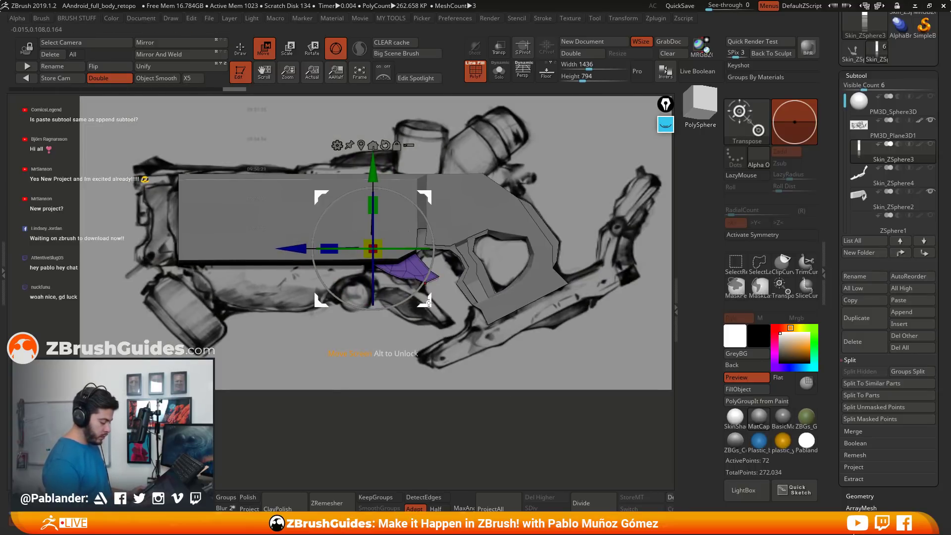
{"action": "left_click_drag", "start_coordinate": [428, 302], "coordinate": [444, 349]}
{"action": "left_click_drag", "start_coordinate": [505, 349], "coordinate": [538, 317], "text": "alt"}
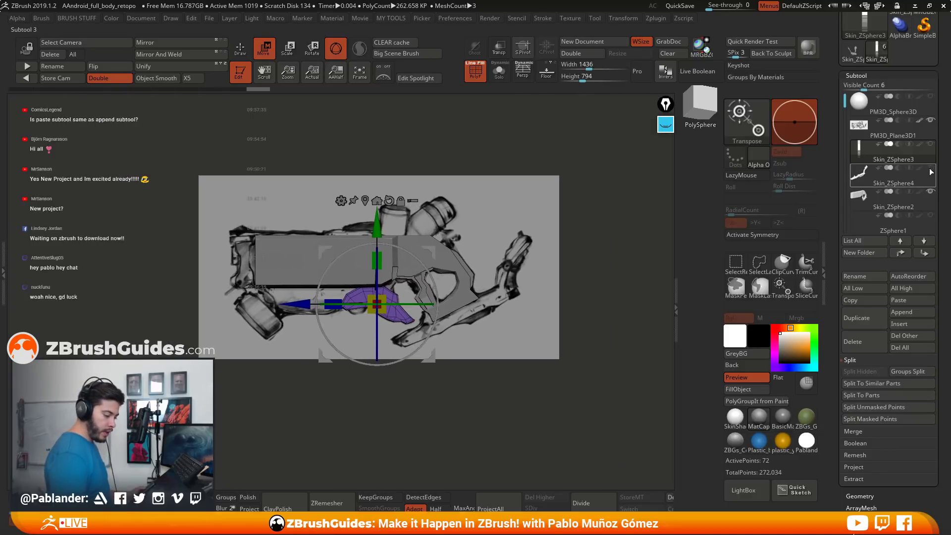
Select the Skin_ZSphere4 subtool, show it alone with Solo and return to Draw mode.
{"action": "left_click", "coordinate": [917, 180]}
{"action": "left_click", "coordinate": [246, 52]}
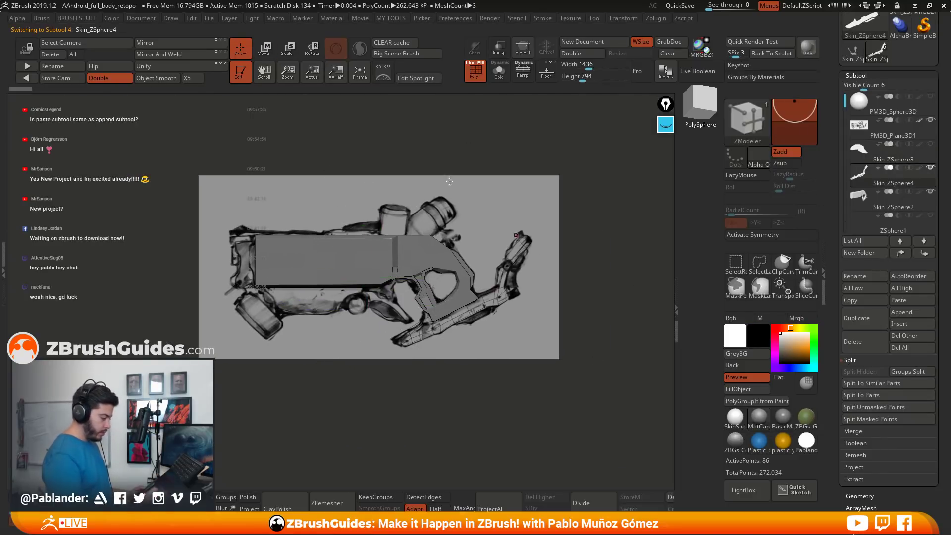
{"action": "left_click", "coordinate": [500, 76]}
Try to thicken the stock, bracket and underside panel together with QMesh, then undo the extrusion.
{"action": "left_click_drag", "start_coordinate": [522, 269], "coordinate": [558, 317], "text": "alt"}
{"action": "left_click_drag", "start_coordinate": [649, 353], "coordinate": [523, 295], "text": "alt"}
{"action": "left_click_drag", "start_coordinate": [515, 233], "coordinate": [538, 306], "text": "alt"}
{"action": "left_click_drag", "start_coordinate": [474, 250], "coordinate": [466, 261]}
{"action": "left_click_drag", "start_coordinate": [536, 235], "coordinate": [510, 239]}
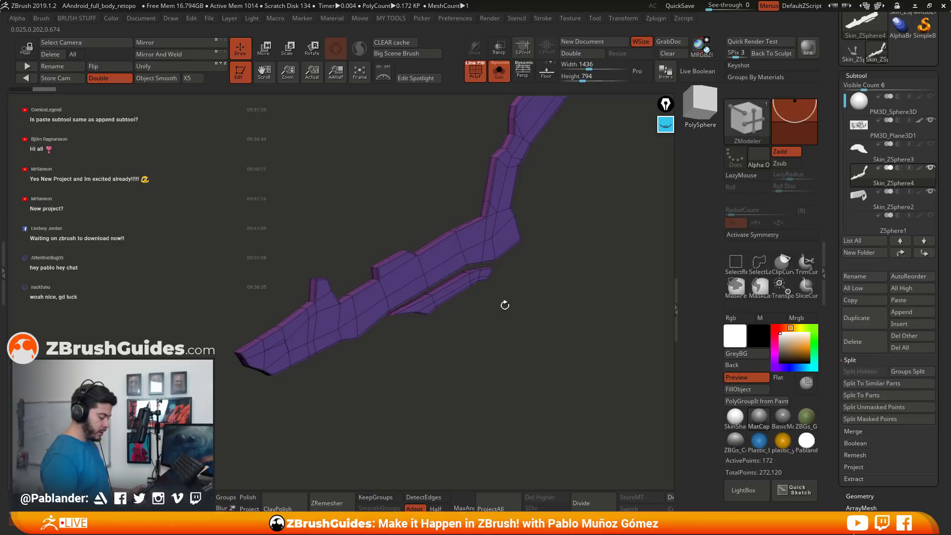
{"action": "key", "text": "ctrl+z"}
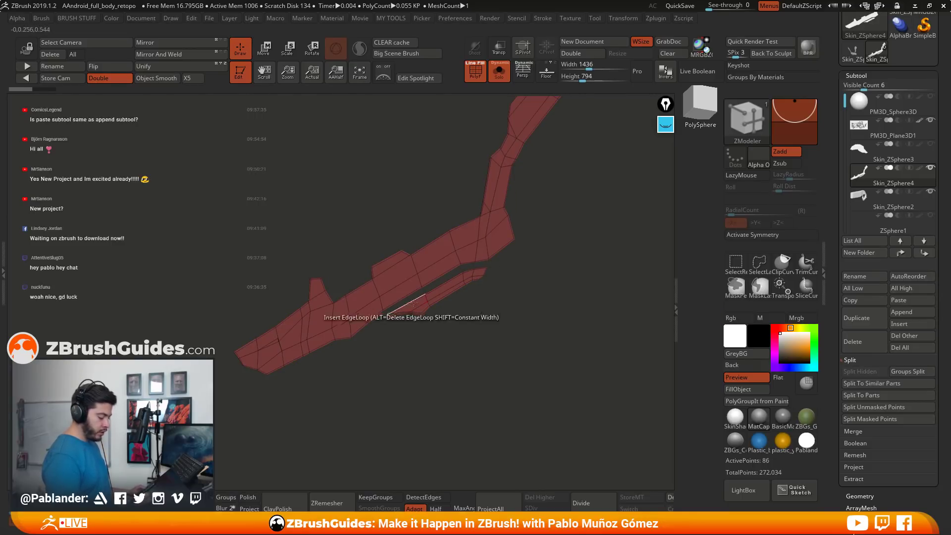
Give the stock-and-bracket piece and the underside panel separate polygroups with Auto Groups, and show the Polygroups settings.
{"action": "left_click_drag", "start_coordinate": [397, 312], "coordinate": [460, 340]}
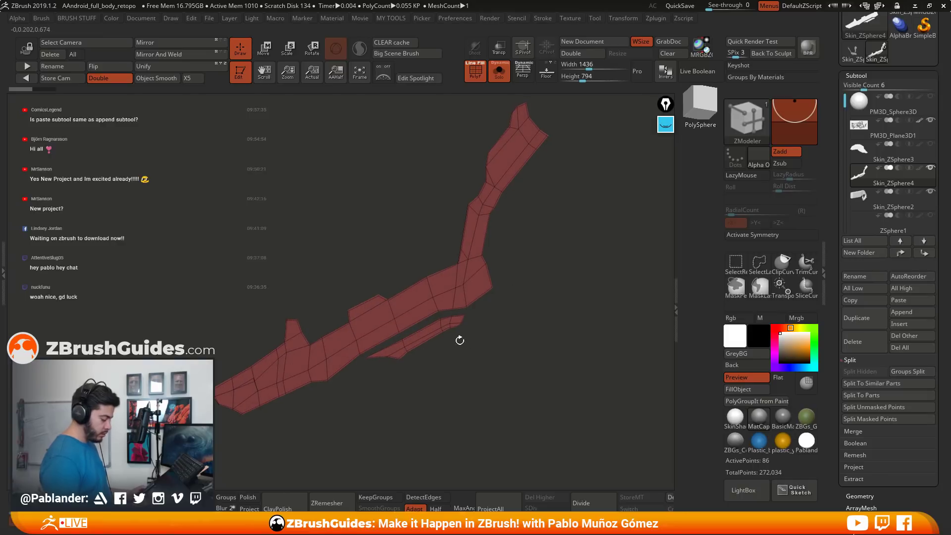
{"action": "key", "text": "space"}
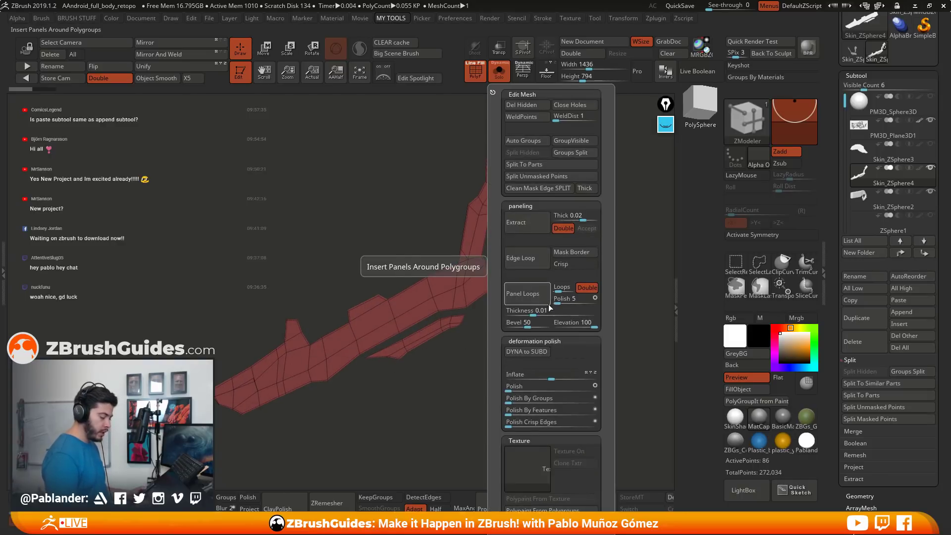
{"action": "left_click", "coordinate": [526, 140]}
{"action": "scroll", "coordinate": [837, 245], "scroll_direction": "down", "scroll_amount": 10}
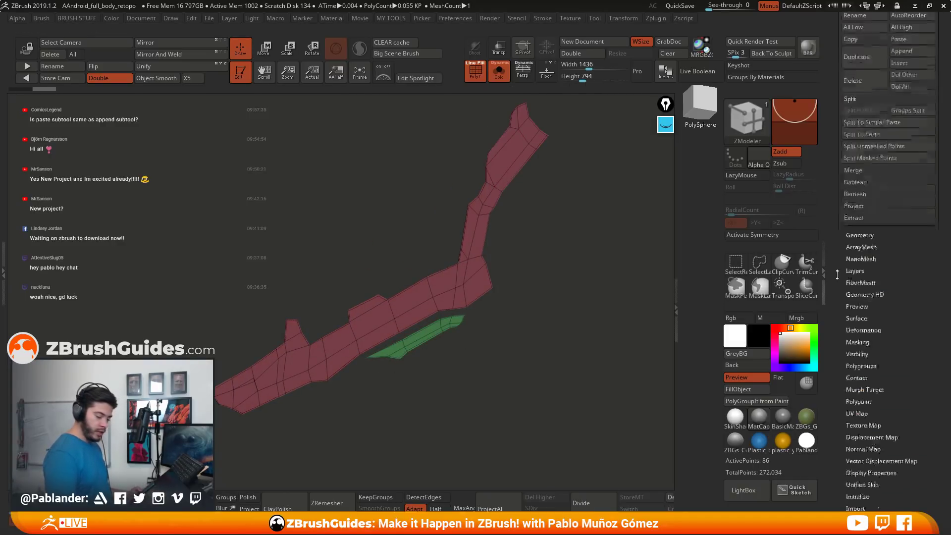
{"action": "scroll", "coordinate": [842, 238], "scroll_direction": "down", "scroll_amount": 1}
{"action": "left_click", "coordinate": [872, 129]}
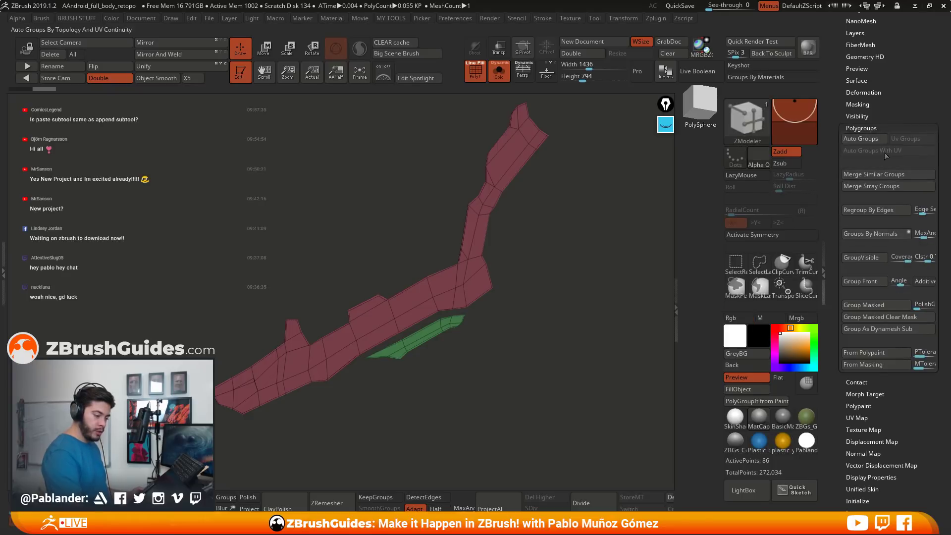
Thicken the stock-and-bracket polygroup with ZModeler's QMesh action targeting Polygroup All.
{"action": "left_click_drag", "start_coordinate": [505, 372], "coordinate": [500, 368]}
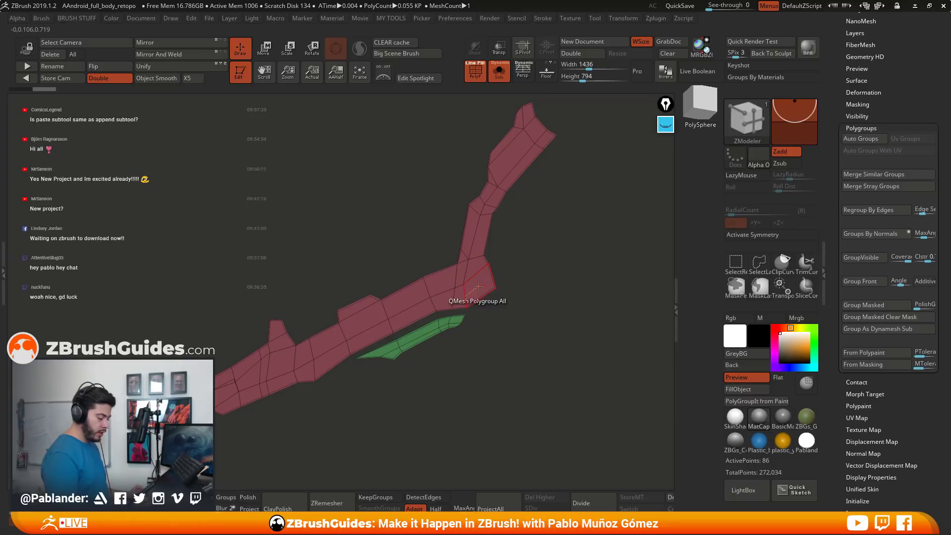
{"action": "key", "text": "space"}
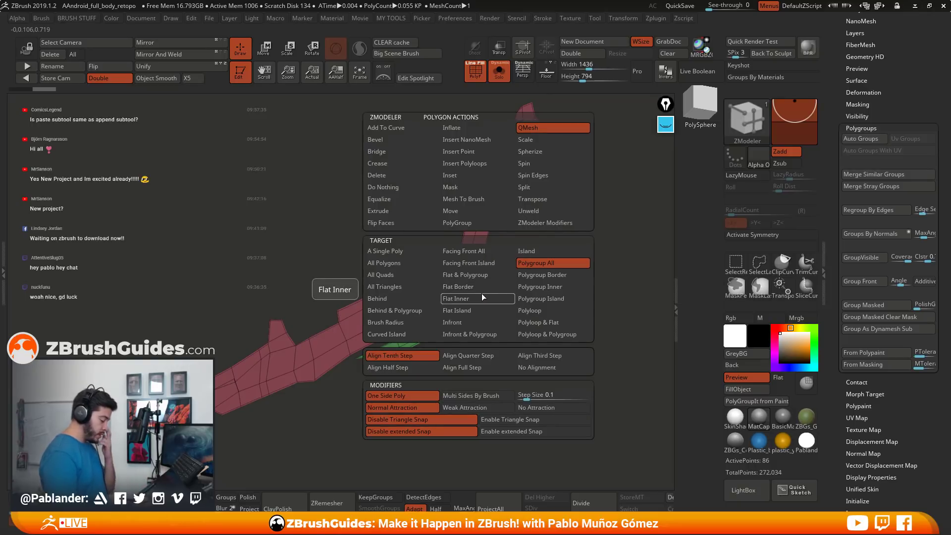
{"action": "left_click", "coordinate": [560, 258]}
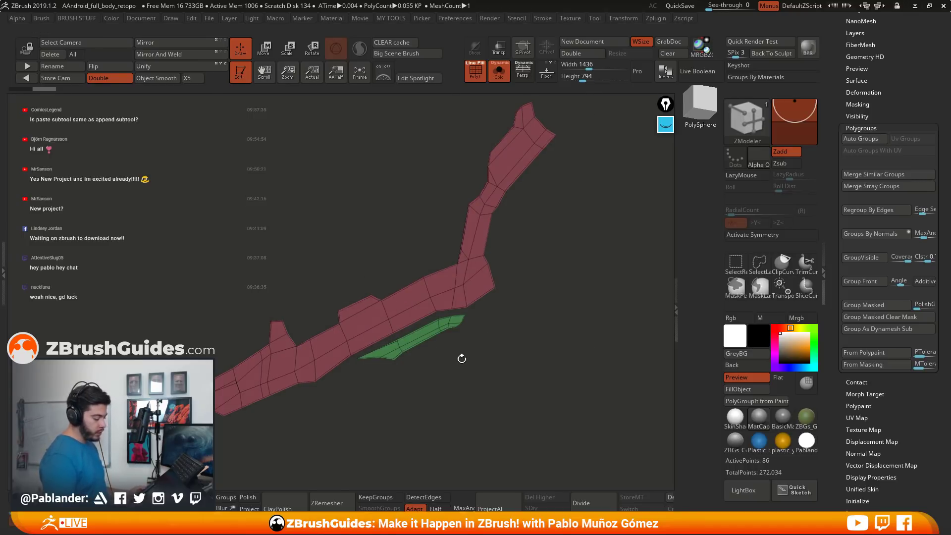
{"action": "left_click_drag", "start_coordinate": [526, 301], "coordinate": [531, 327]}
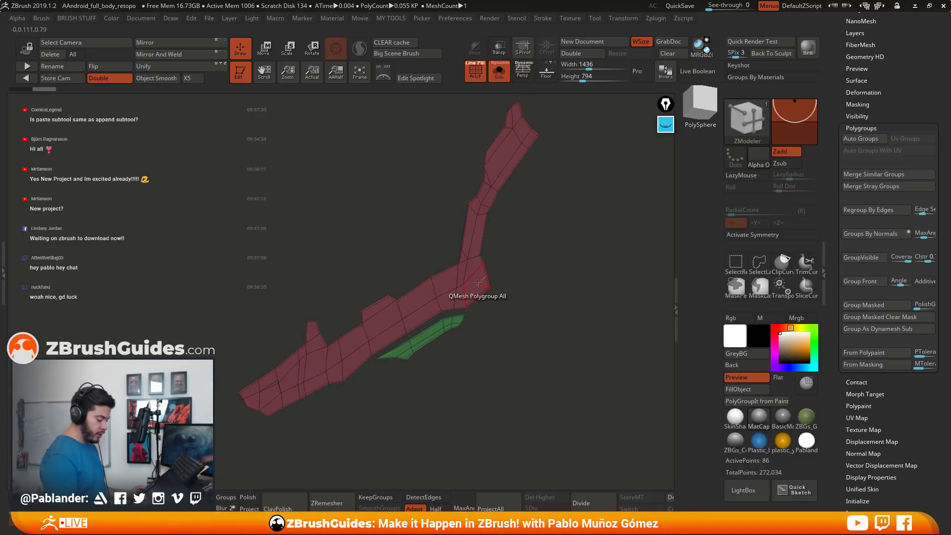
{"action": "left_click_drag", "start_coordinate": [478, 285], "coordinate": [500, 284]}
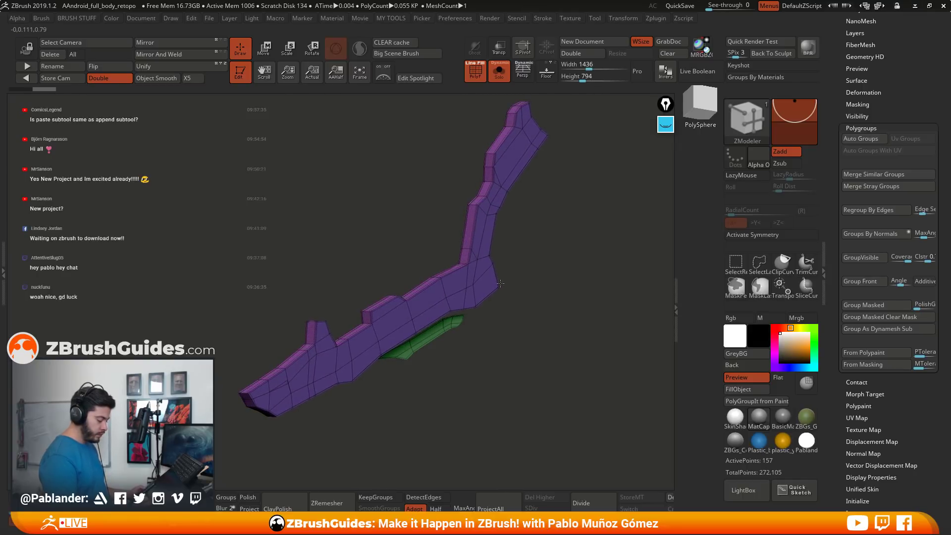
Thicken the underside panel with QMesh and assign its face a different polygroup.
{"action": "left_click_drag", "start_coordinate": [503, 332], "coordinate": [462, 310]}
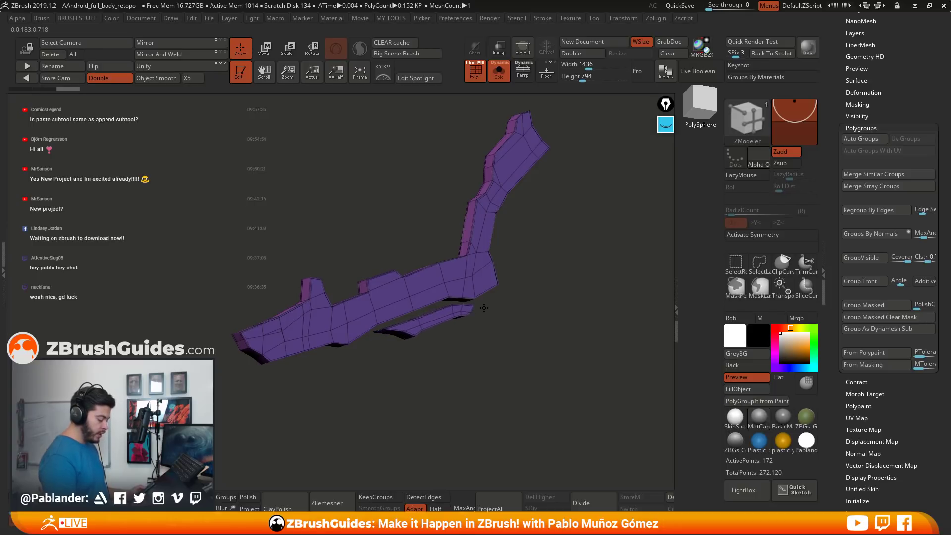
{"action": "left_click_drag", "start_coordinate": [461, 313], "coordinate": [491, 306]}
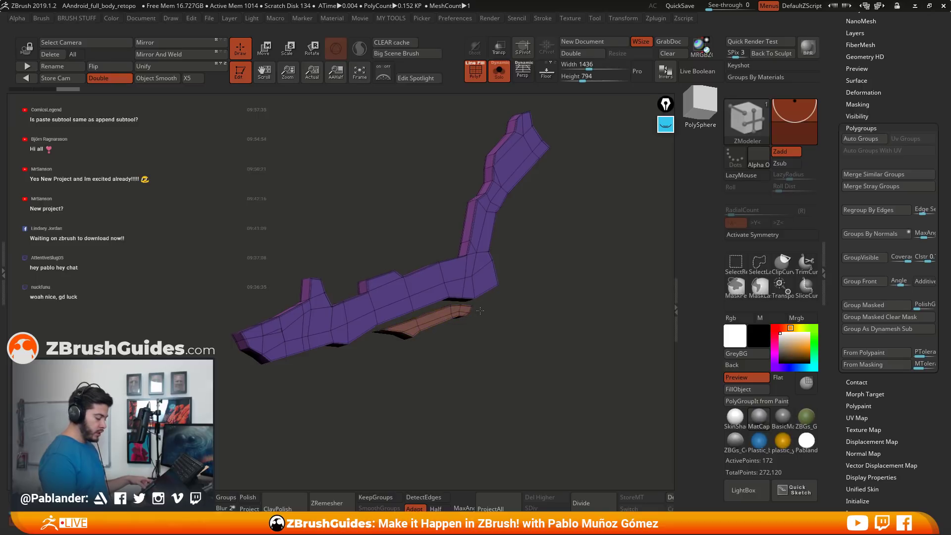
Reassign the underside panel's polygroup, isolate the panel, and split the hidden stock-and-bracket geometry into its own subtool with Split Hidden.
{"action": "left_click", "coordinate": [480, 311]}
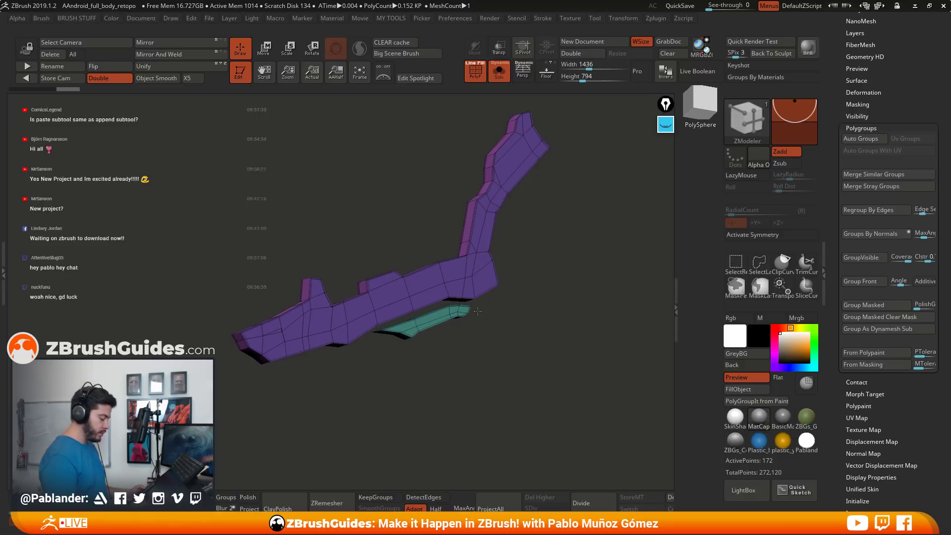
{"action": "mouse_move", "coordinate": [485, 326]}
{"action": "left_mouse_down"}
{"action": "mouse_move", "coordinate": [508, 326]}
{"action": "mouse_move", "coordinate": [517, 298]}
{"action": "mouse_move", "coordinate": [512, 325]}
{"action": "mouse_move", "coordinate": [528, 247]}
{"action": "mouse_move", "coordinate": [501, 274]}
{"action": "mouse_move", "coordinate": [507, 291]}
{"action": "mouse_move", "coordinate": [528, 265]}
{"action": "mouse_move", "coordinate": [499, 354]}
{"action": "mouse_move", "coordinate": [516, 319]}
{"action": "mouse_move", "coordinate": [482, 266]}
{"action": "mouse_move", "coordinate": [476, 328]}
{"action": "mouse_move", "coordinate": [425, 298]}
{"action": "mouse_move", "coordinate": [314, 303]}
{"action": "mouse_move", "coordinate": [307, 312]}
{"action": "left_mouse_up"}
{"action": "key", "text": "ctrl+z"}
{"action": "left_click", "coordinate": [765, 266]}
{"action": "key", "text": "1"}
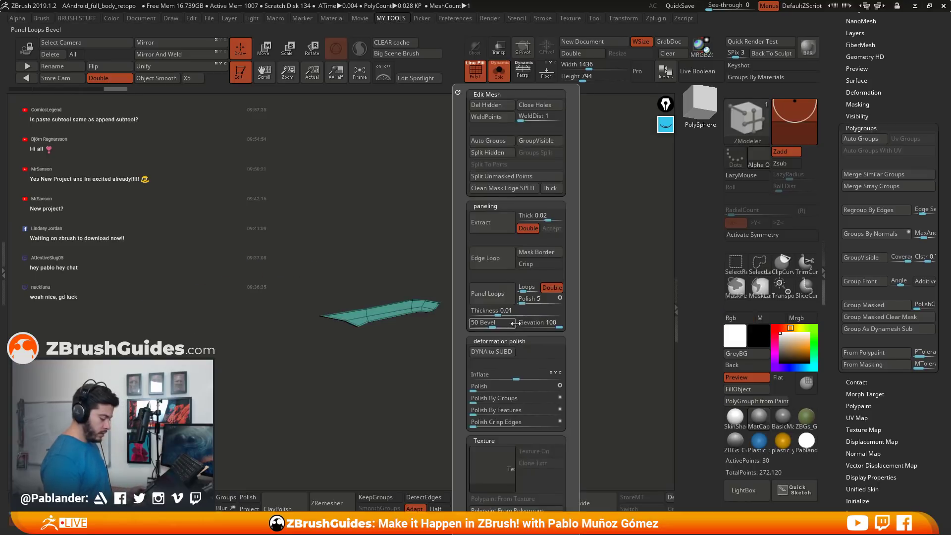
{"action": "left_click", "coordinate": [494, 155]}
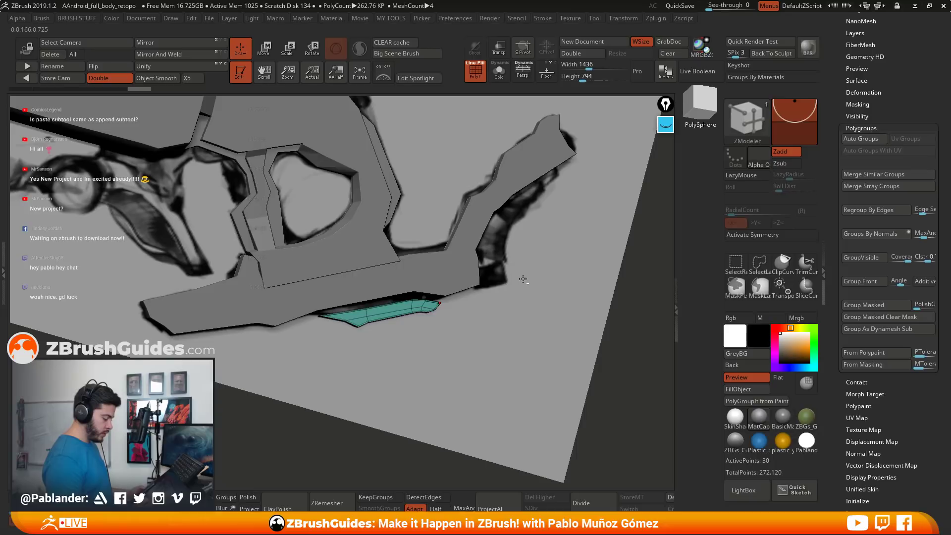
{"action": "left_click_drag", "start_coordinate": [523, 279], "coordinate": [507, 395]}
{"action": "left_click_drag", "start_coordinate": [506, 385], "coordinate": [493, 410]}
{"action": "left_click_drag", "start_coordinate": [884, 98], "coordinate": [875, 214]}
{"action": "left_click", "coordinate": [931, 95]}
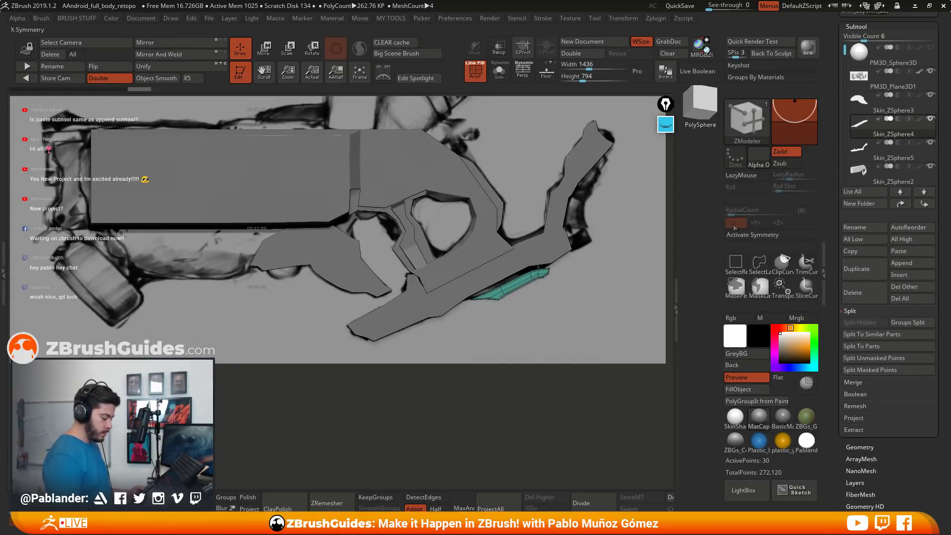
Select the Move brush for the underside panel and reduce its draw size.
{"action": "left_click_drag", "start_coordinate": [451, 412], "coordinate": [476, 402]}
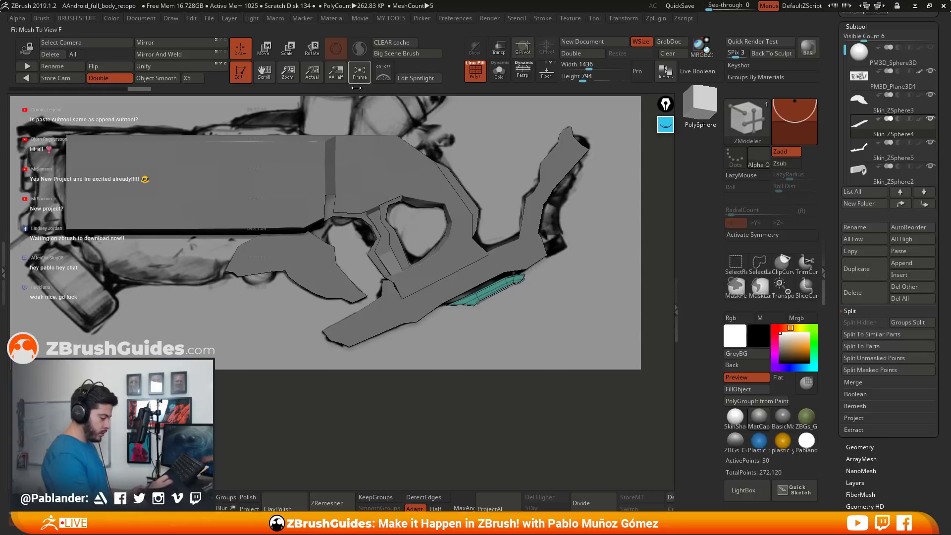
{"action": "key", "text": "shift+f"}
{"action": "key", "text": "b"}
{"action": "key", "text": "m"}
{"action": "key", "text": "v"}
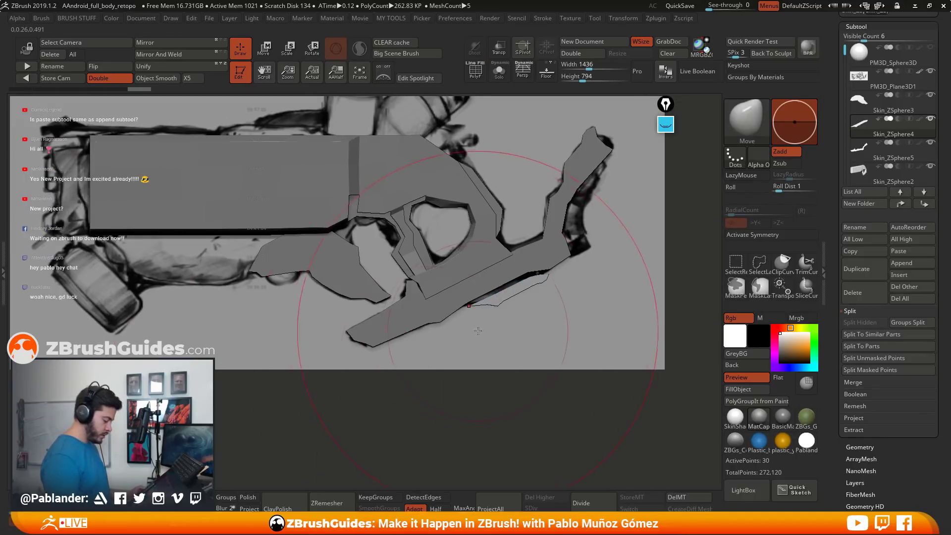
{"action": "key", "text": "space"}
{"action": "left_click_drag", "start_coordinate": [488, 303], "coordinate": [464, 304]}
{"action": "mouse_move", "coordinate": [503, 353]}
{"action": "left_mouse_down", "text": "alt"}
{"action": "mouse_move", "coordinate": [489, 338]}
{"action": "mouse_move", "coordinate": [492, 302]}
{"action": "left_mouse_up", "text": "alt"}
{"action": "key", "text": "shift+f"}
Shift the stock-and-bracket piece slightly along X, then use Mirror And Weld to thicken it symmetrically.
{"action": "left_click", "coordinate": [509, 244], "text": "alt"}
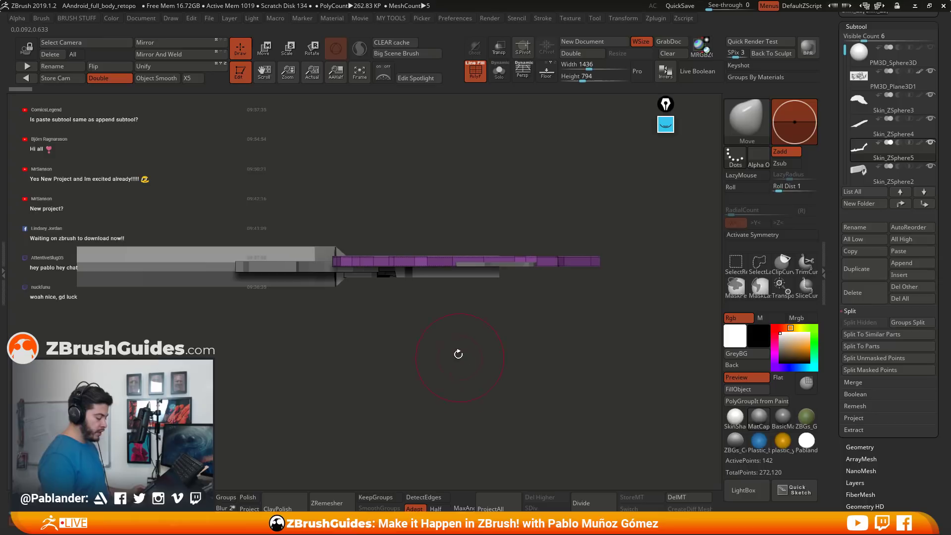
{"action": "left_click", "coordinate": [287, 266], "text": "alt"}
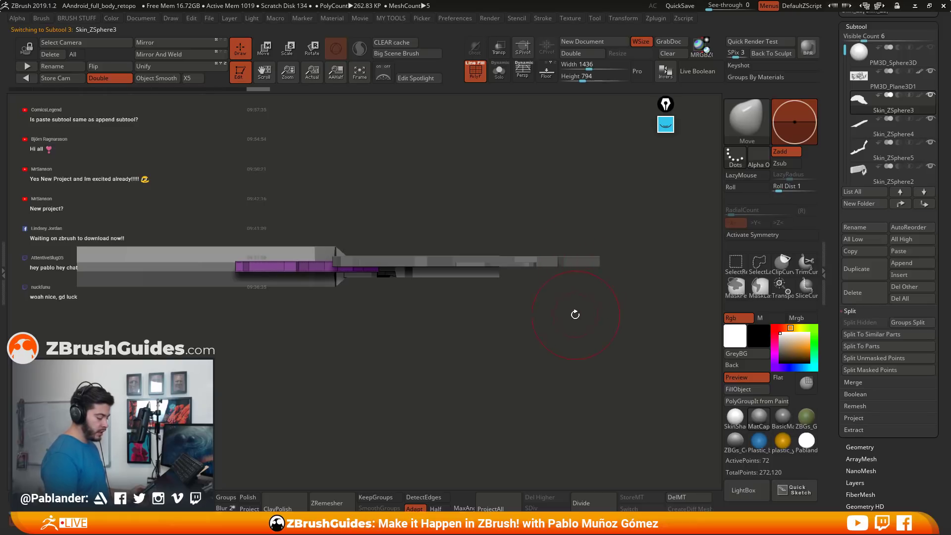
{"action": "left_click_drag", "start_coordinate": [575, 315], "coordinate": [502, 347]}
{"action": "left_click", "coordinate": [407, 208], "text": "alt"}
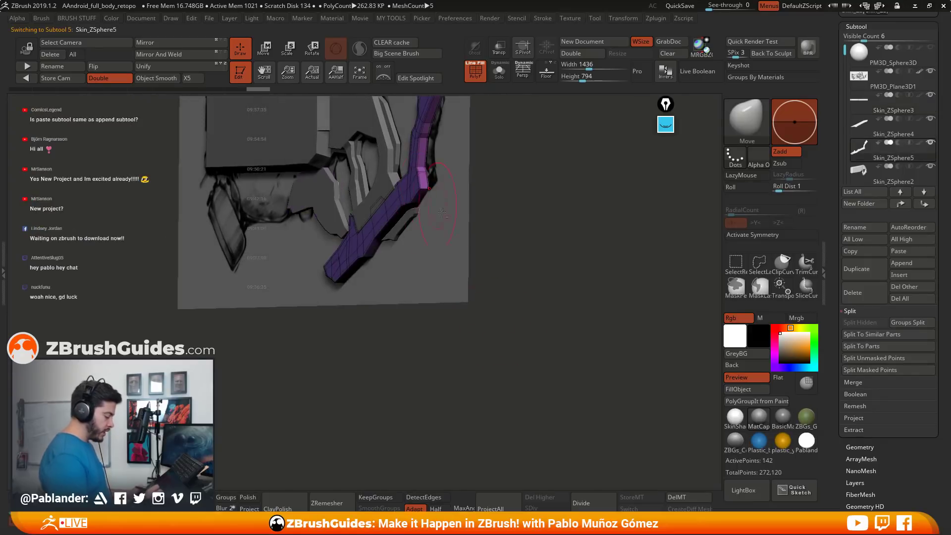
{"action": "left_click_drag", "start_coordinate": [512, 230], "coordinate": [548, 310], "text": "alt"}
{"action": "key", "text": "w"}
{"action": "left_click_drag", "start_coordinate": [612, 293], "coordinate": [542, 280]}
{"action": "left_click_drag", "start_coordinate": [436, 232], "coordinate": [444, 233]}
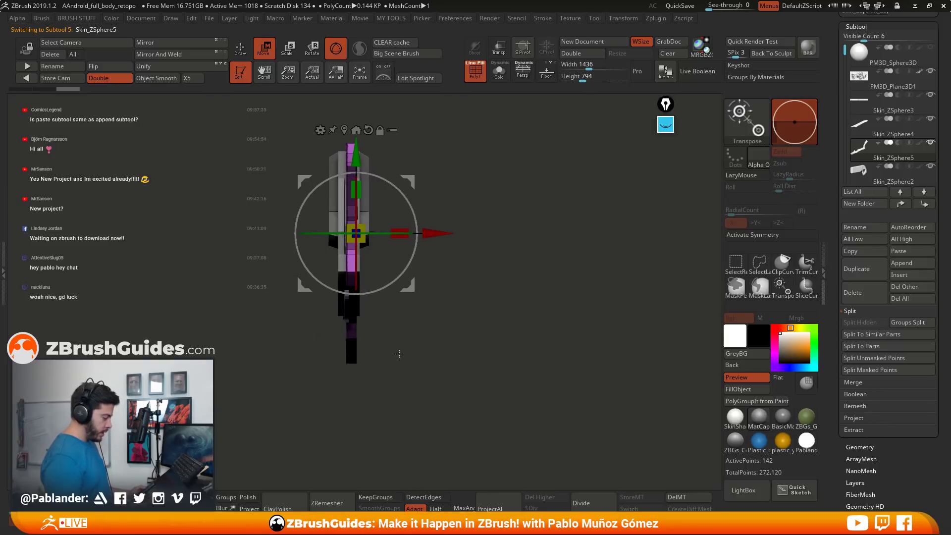
{"action": "left_click", "coordinate": [172, 56]}
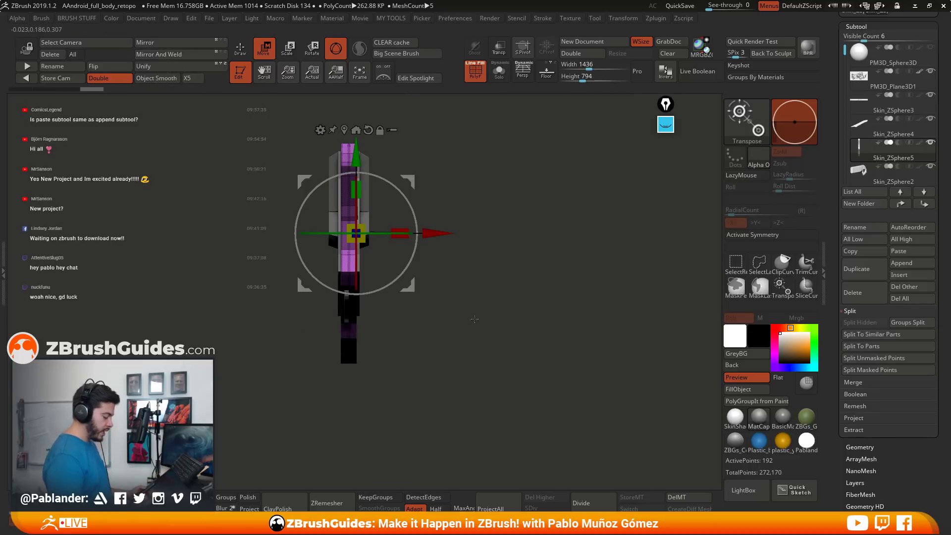
{"action": "left_click_drag", "start_coordinate": [475, 319], "coordinate": [603, 300]}
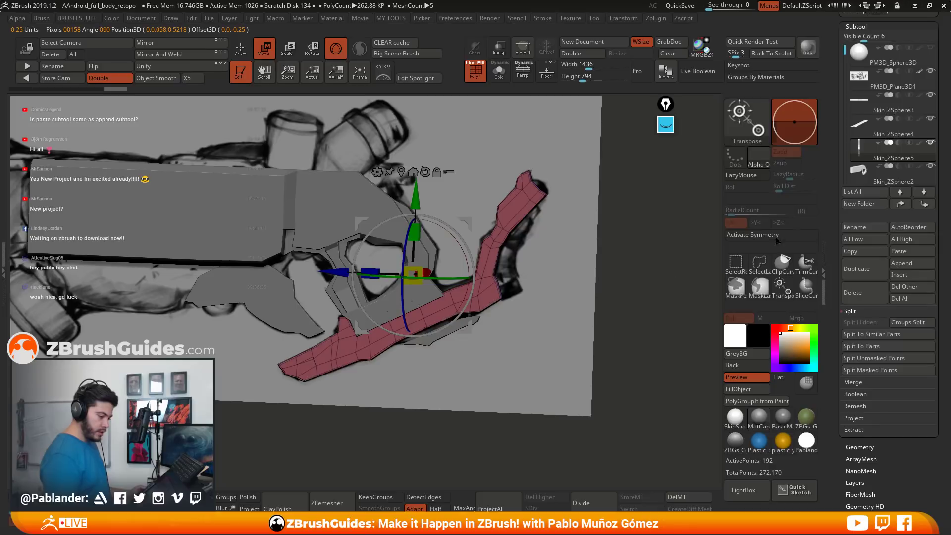
Examine the weapon sketch on the reference plane in isolation with polyframe off, then show all pieces again.
{"action": "left_click", "coordinate": [887, 79]}
{"action": "left_click", "coordinate": [499, 72]}
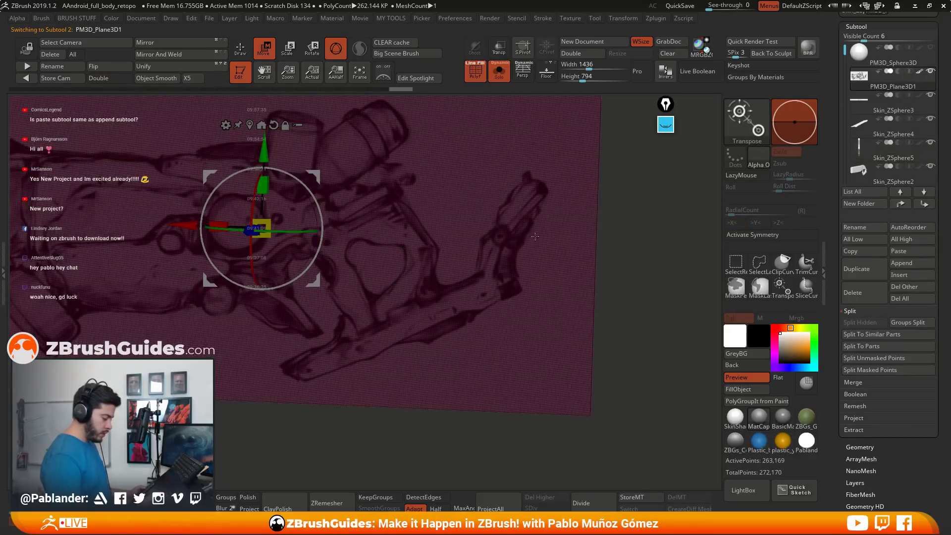
{"action": "key", "text": "shift+f"}
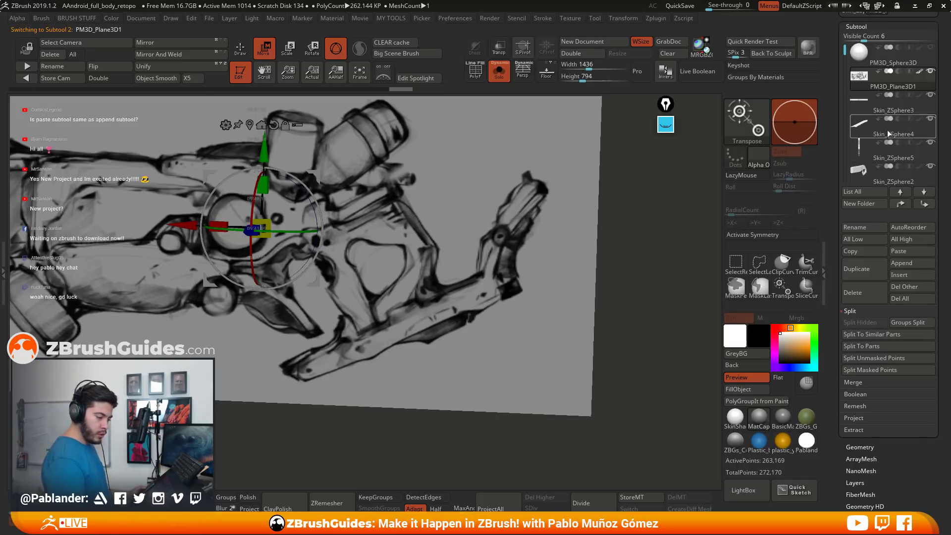
{"action": "left_click", "coordinate": [500, 72]}
Widen the stock-and-bracket piece by scaling it along X, and return to Draw mode.
{"action": "left_click", "coordinate": [891, 144]}
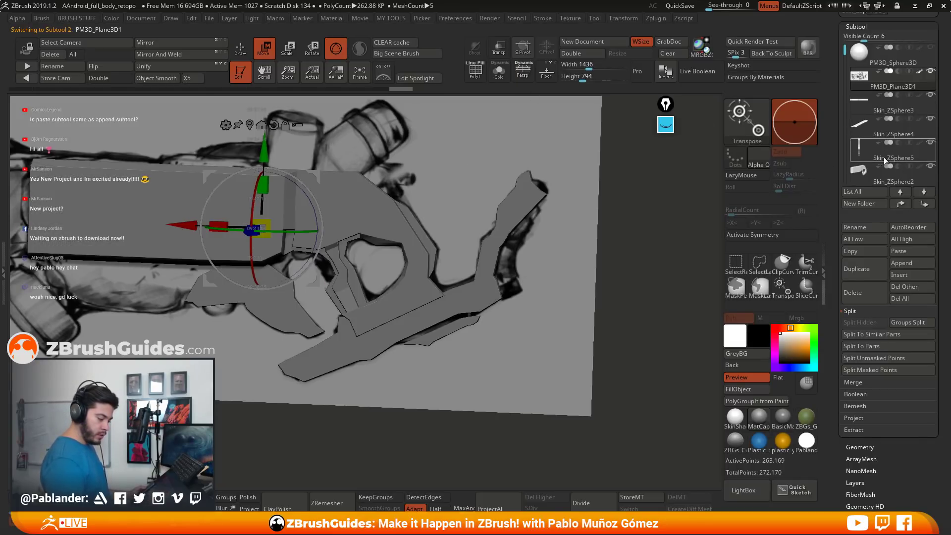
{"action": "left_click_drag", "start_coordinate": [569, 317], "coordinate": [600, 356]}
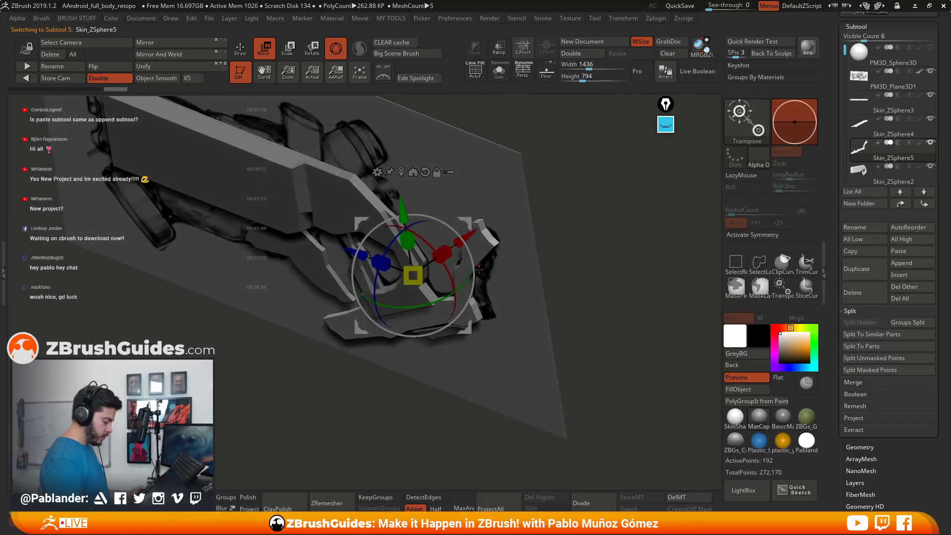
{"action": "left_click_drag", "start_coordinate": [442, 255], "coordinate": [522, 208]}
{"action": "mouse_move", "coordinate": [561, 264]}
{"action": "left_mouse_down", "text": "shift"}
{"action": "mouse_move", "coordinate": [605, 275]}
{"action": "mouse_move", "coordinate": [511, 292]}
{"action": "mouse_move", "coordinate": [524, 285]}
{"action": "mouse_move", "coordinate": [550, 298]}
{"action": "left_mouse_up", "text": "shift"}
{"action": "left_click", "coordinate": [246, 51]}
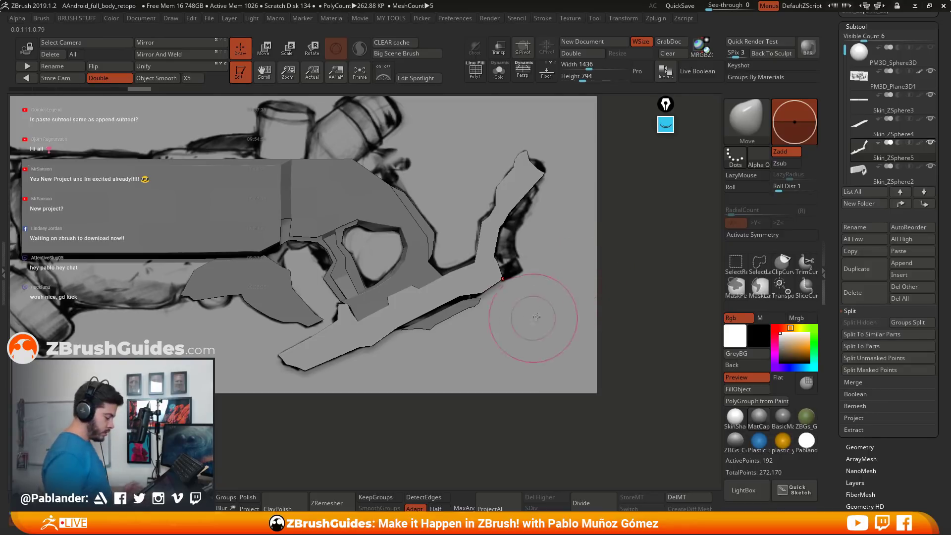
{"action": "left_click_drag", "start_coordinate": [553, 266], "coordinate": [558, 280], "text": "alt"}
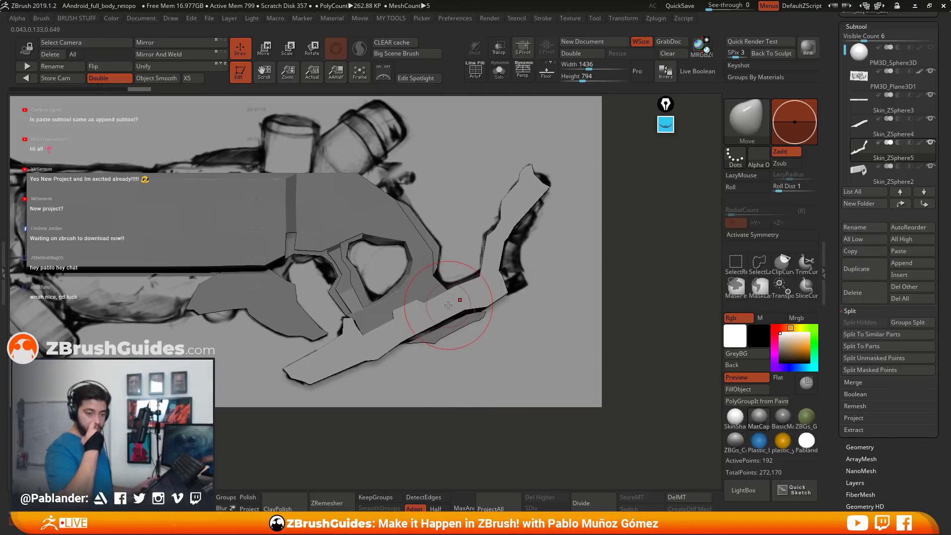
{"action": "mouse_move", "coordinate": [471, 308]}
{"action": "right_mouse_down", "text": "alt"}
{"action": "mouse_move", "coordinate": [506, 293]}
{"action": "mouse_move", "coordinate": [515, 322]}
{"action": "mouse_move", "coordinate": [538, 325]}
{"action": "right_mouse_up", "text": "alt"}
{"action": "right_click_drag", "start_coordinate": [563, 155], "coordinate": [666, 280]}
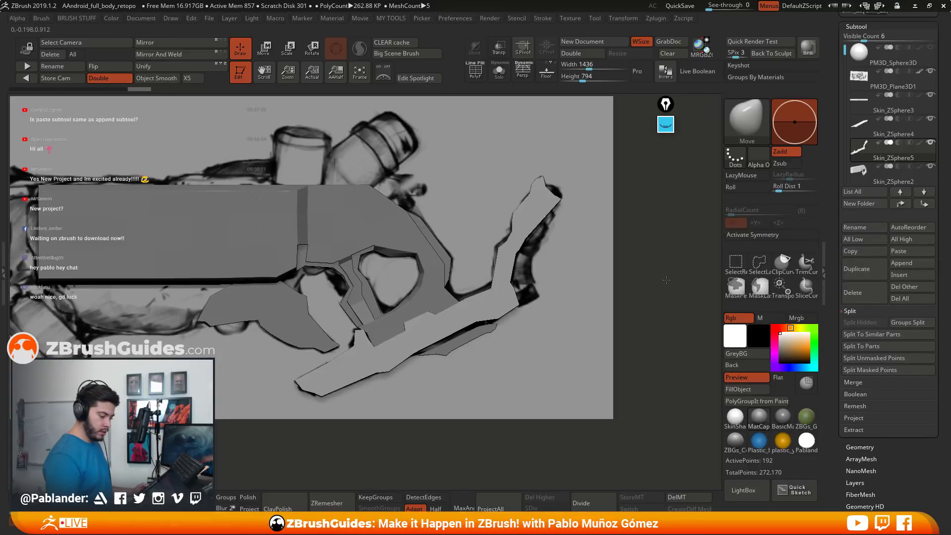
{"action": "right_click_drag", "start_coordinate": [666, 280], "coordinate": [672, 264]}
Extend the visible subtool count to 9, offset the underside panel along X, and mirror and weld it into a symmetrical piece.
{"action": "left_click_drag", "start_coordinate": [870, 39], "coordinate": [875, 38]}
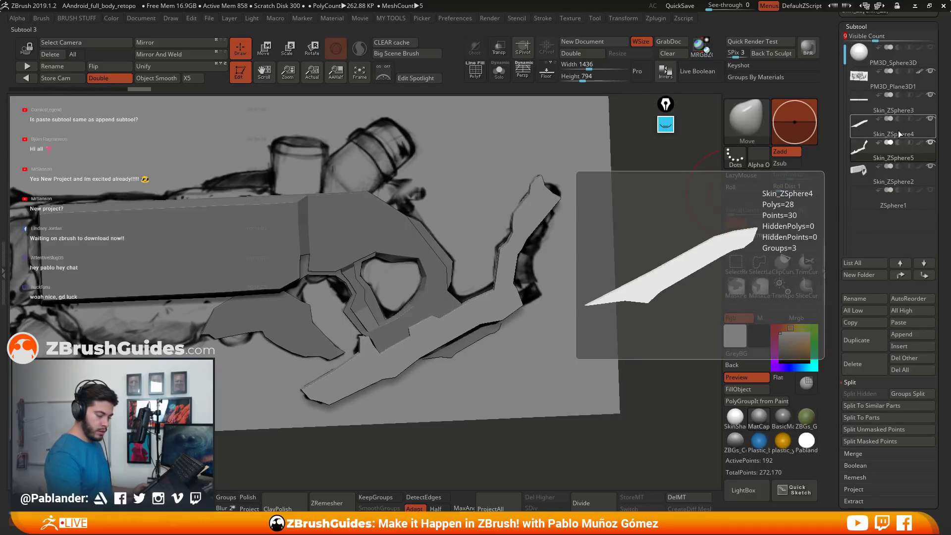
{"action": "left_click", "coordinate": [899, 134]}
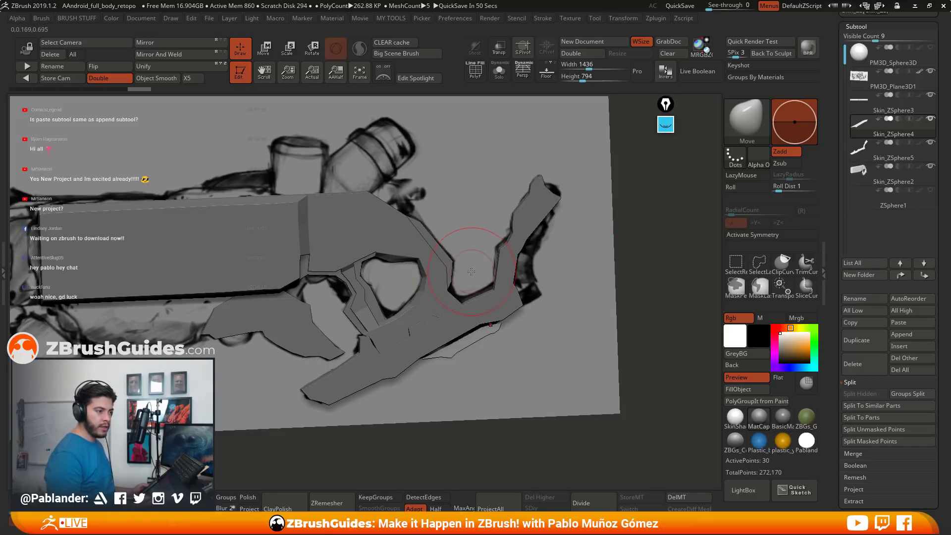
{"action": "right_click_drag", "start_coordinate": [503, 270], "coordinate": [468, 232], "text": "alt"}
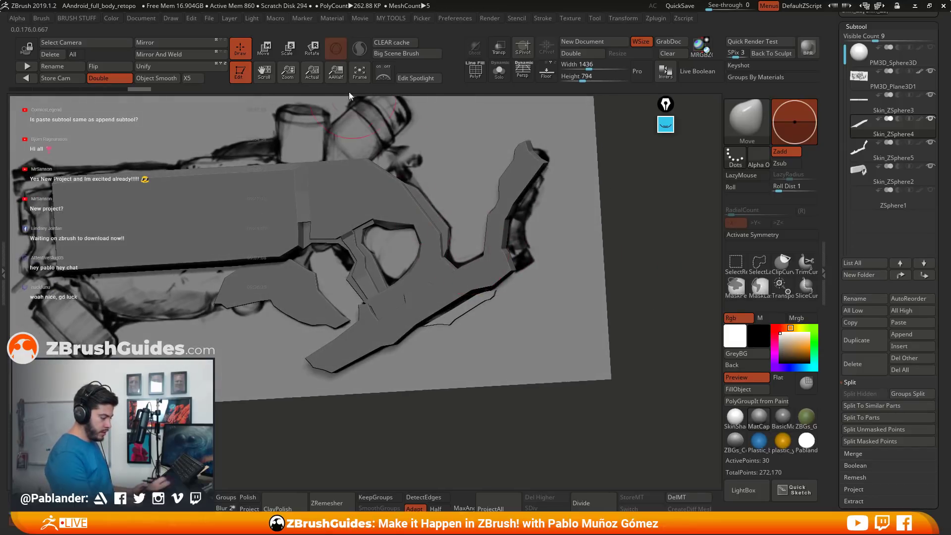
{"action": "key", "text": "w"}
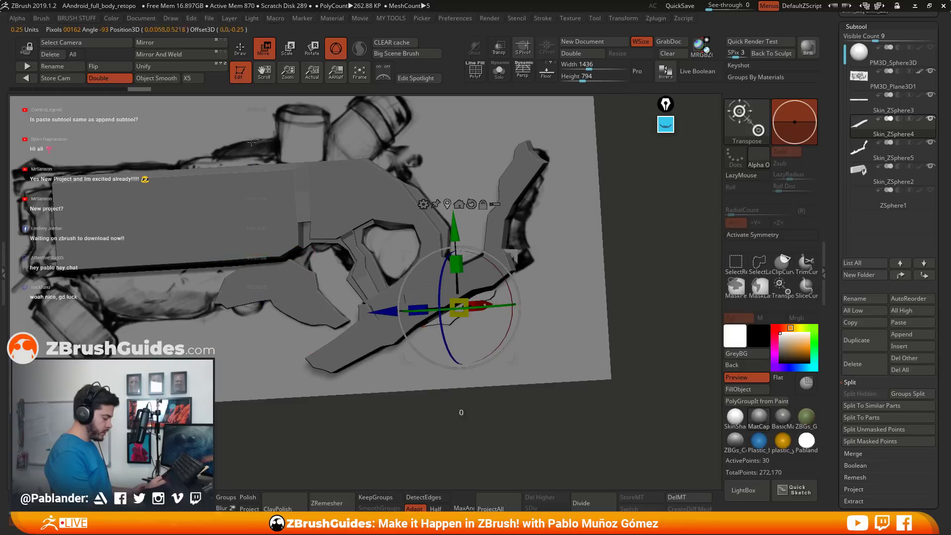
{"action": "right_click_drag", "start_coordinate": [251, 142], "coordinate": [585, 291]}
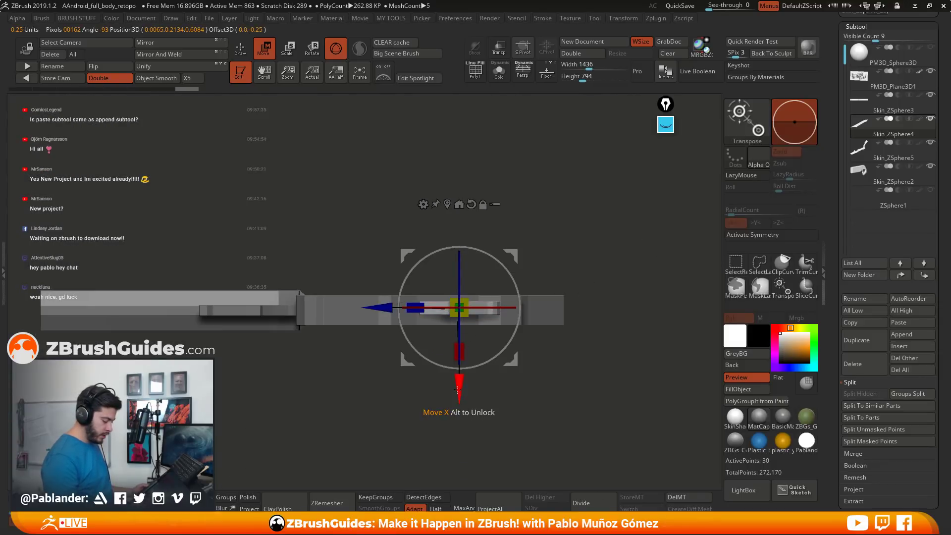
{"action": "left_click_drag", "start_coordinate": [459, 389], "coordinate": [459, 394]}
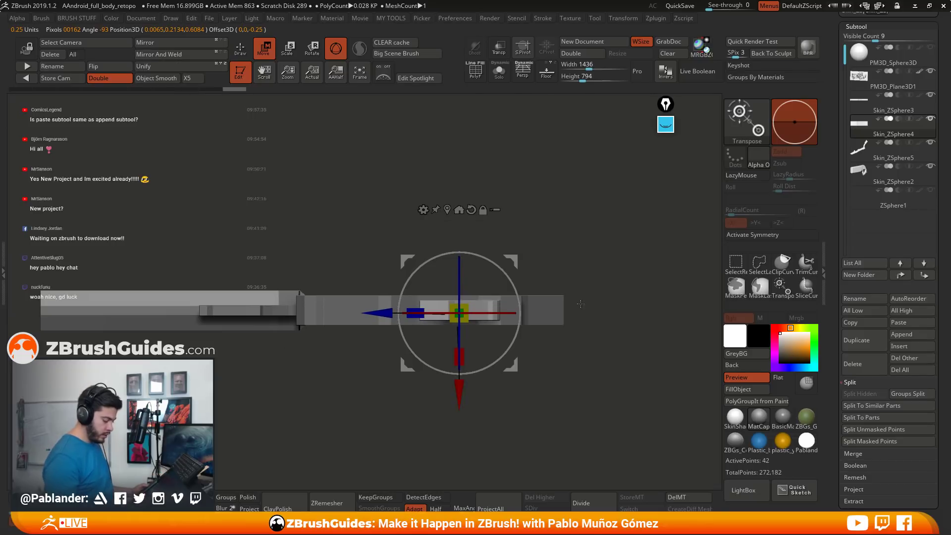
{"action": "left_click_drag", "start_coordinate": [581, 303], "coordinate": [570, 228]}
Scale and reposition the underside panel to line up with the sketch below the stock.
{"action": "left_click_drag", "start_coordinate": [548, 320], "coordinate": [556, 391], "text": "alt"}
{"action": "left_click_drag", "start_coordinate": [492, 355], "coordinate": [489, 348]}
{"action": "left_click_drag", "start_coordinate": [438, 293], "coordinate": [443, 288]}
{"action": "left_click_drag", "start_coordinate": [387, 296], "coordinate": [398, 296]}
{"action": "left_click_drag", "start_coordinate": [486, 352], "coordinate": [486, 348]}
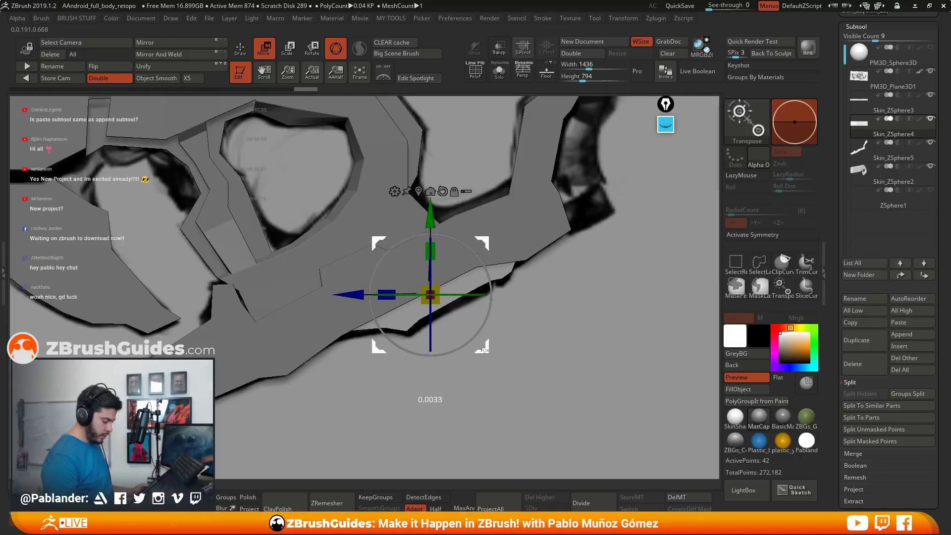
Adjust the Move brush's draw size and pull the underside panel's lower corner and pointed end to the sketched outline.
{"action": "key", "text": "q"}
{"action": "key", "text": "space"}
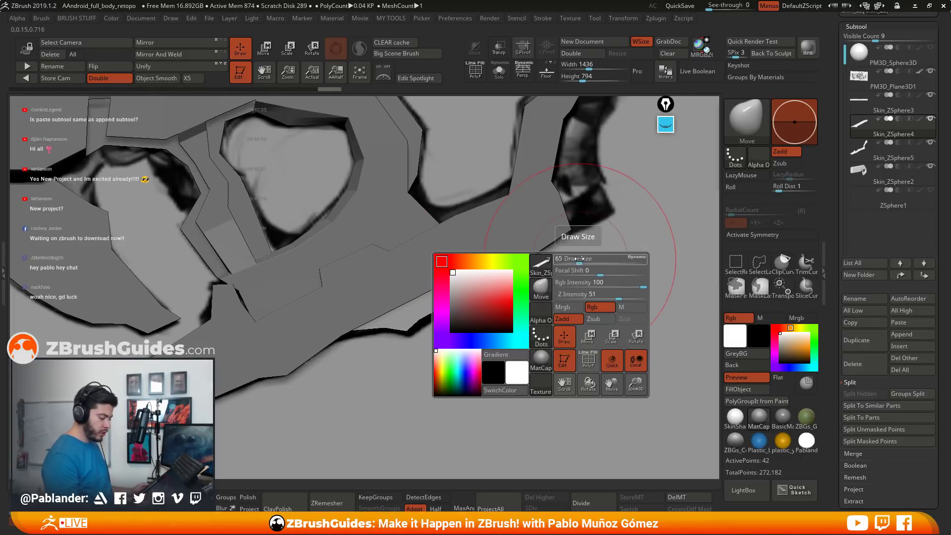
{"action": "left_click_drag", "start_coordinate": [587, 260], "coordinate": [563, 260]}
{"action": "key", "text": "space"}
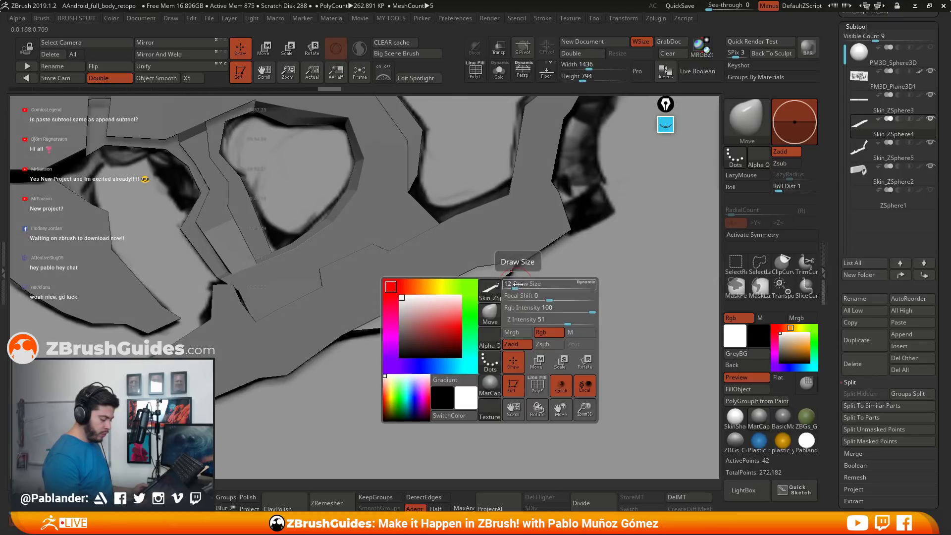
{"action": "mouse_move", "coordinate": [517, 285]}
{"action": "left_mouse_down"}
{"action": "mouse_move", "coordinate": [526, 276]}
{"action": "mouse_move", "coordinate": [492, 286]}
{"action": "left_mouse_up"}
{"action": "key", "text": "space"}
{"action": "left_click_drag", "start_coordinate": [408, 331], "coordinate": [410, 338]}
{"action": "left_click_drag", "start_coordinate": [349, 332], "coordinate": [346, 337]}
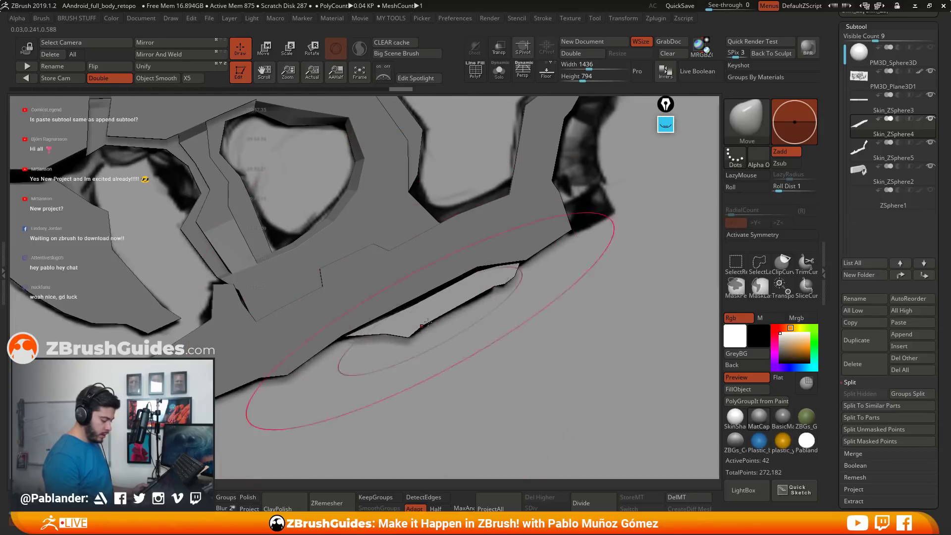
{"action": "mouse_move", "coordinate": [409, 337]}
{"action": "left_mouse_down"}
{"action": "mouse_move", "coordinate": [401, 340]}
{"action": "mouse_move", "coordinate": [423, 335]}
{"action": "mouse_move", "coordinate": [407, 339]}
{"action": "left_mouse_up"}
{"action": "key", "text": "space"}
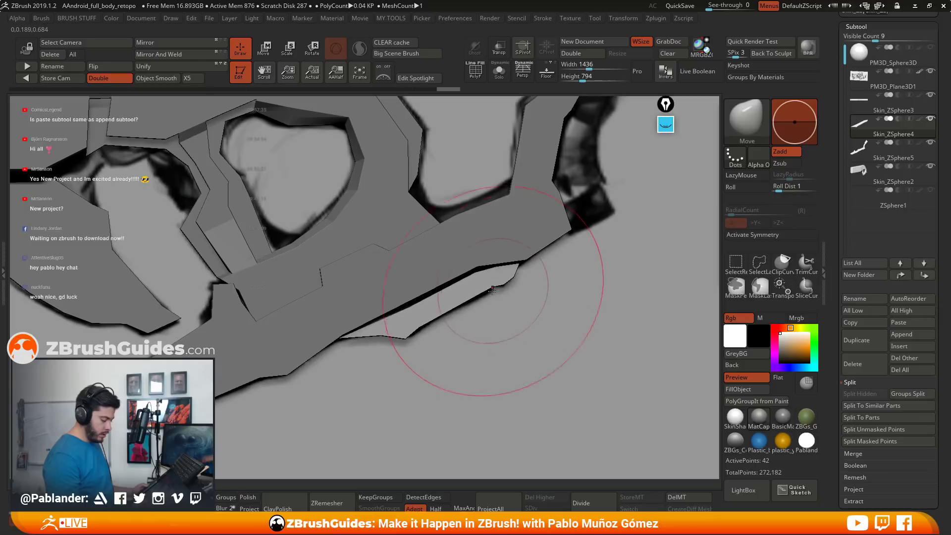
Isolate the underside panel, turn on its polyframe, and switch to the ZModeler brush.
{"action": "key", "text": "alt+s"}
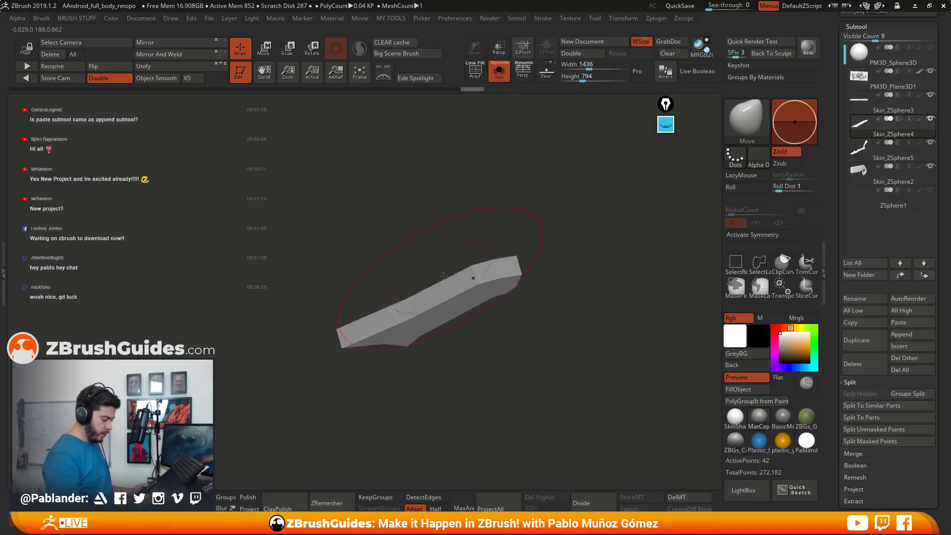
{"action": "key", "text": "w"}
{"action": "left_click_drag", "start_coordinate": [574, 248], "coordinate": [548, 277]}
{"action": "left_click", "coordinate": [479, 80]}
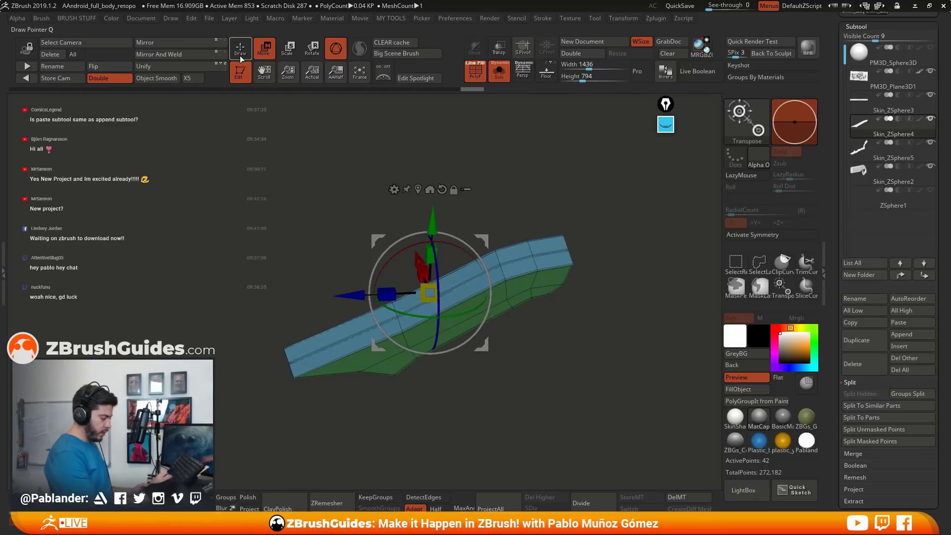
{"action": "key", "text": "q"}
{"action": "left_click", "coordinate": [129, 492]}
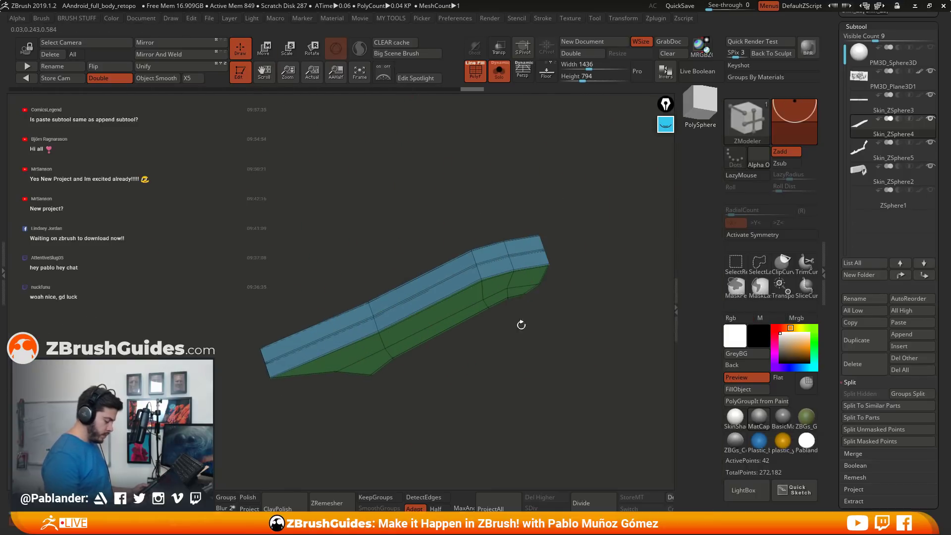
Extrude the underside panel's blue polygroup with ZModeler's QMesh action, targeting Polygroup All.
{"action": "left_click_drag", "start_coordinate": [520, 325], "coordinate": [544, 296]}
{"action": "left_click_drag", "start_coordinate": [549, 357], "coordinate": [551, 382]}
{"action": "left_click", "coordinate": [534, 257]}
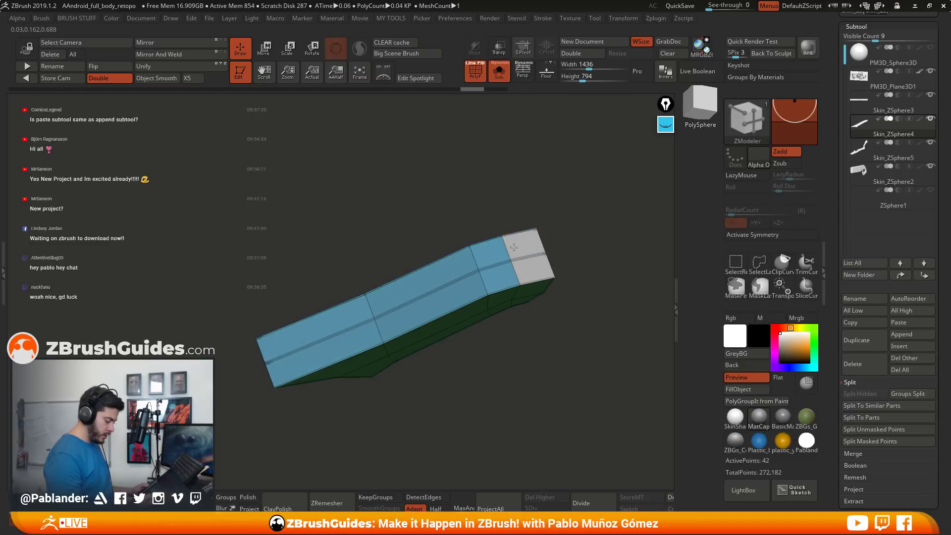
{"action": "key", "text": "space"}
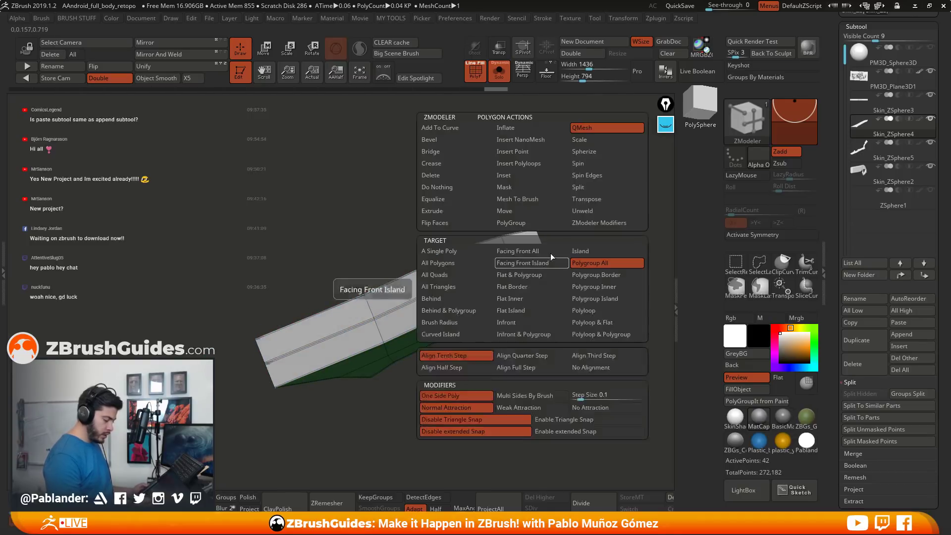
{"action": "left_click_drag", "start_coordinate": [545, 267], "coordinate": [565, 308]}
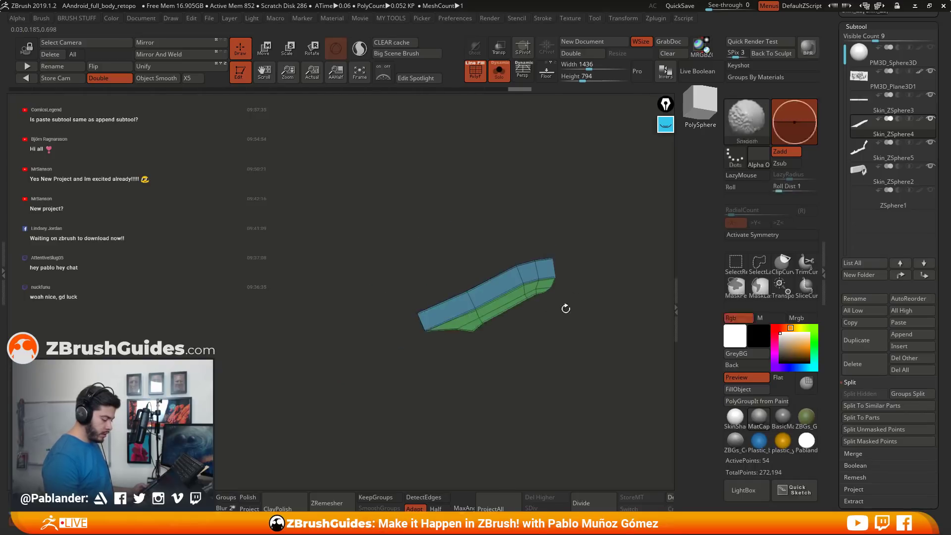
{"action": "left_click_drag", "start_coordinate": [566, 249], "coordinate": [490, 240], "text": "alt"}
Exit solo mode, hide the sketch plane and examine how the thickened underside panel fits the other weapon pieces.
{"action": "left_click", "coordinate": [498, 73]}
{"action": "left_click_drag", "start_coordinate": [524, 181], "coordinate": [417, 292], "text": "alt"}
{"action": "left_click_drag", "start_coordinate": [474, 344], "coordinate": [435, 388], "text": "alt"}
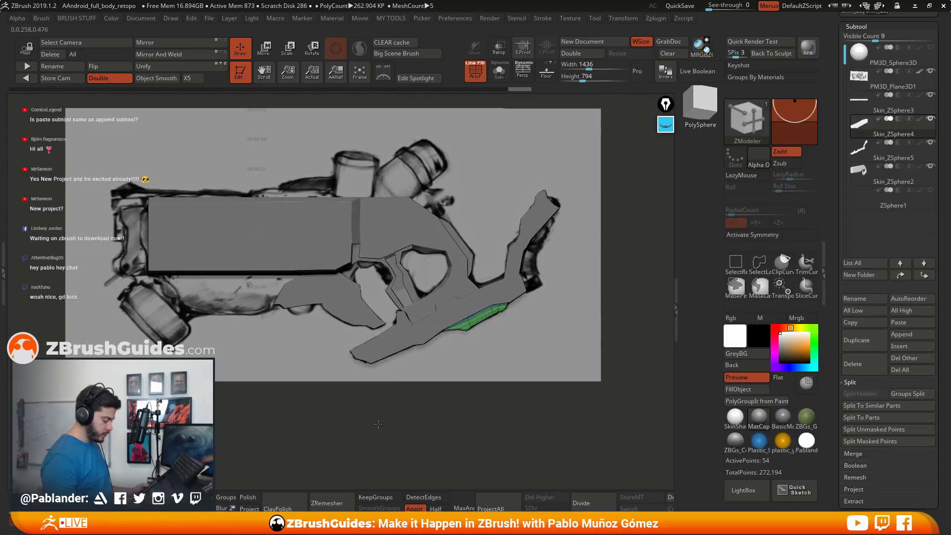
{"action": "mouse_move", "coordinate": [380, 421]}
{"action": "left_mouse_down"}
{"action": "mouse_move", "coordinate": [347, 424]}
{"action": "mouse_move", "coordinate": [376, 424]}
{"action": "left_mouse_up"}
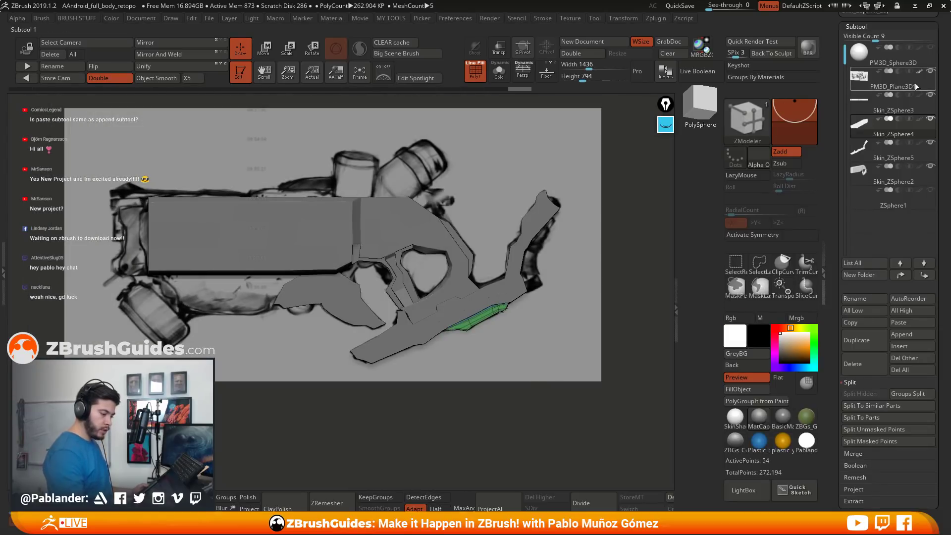
{"action": "left_click", "coordinate": [930, 71]}
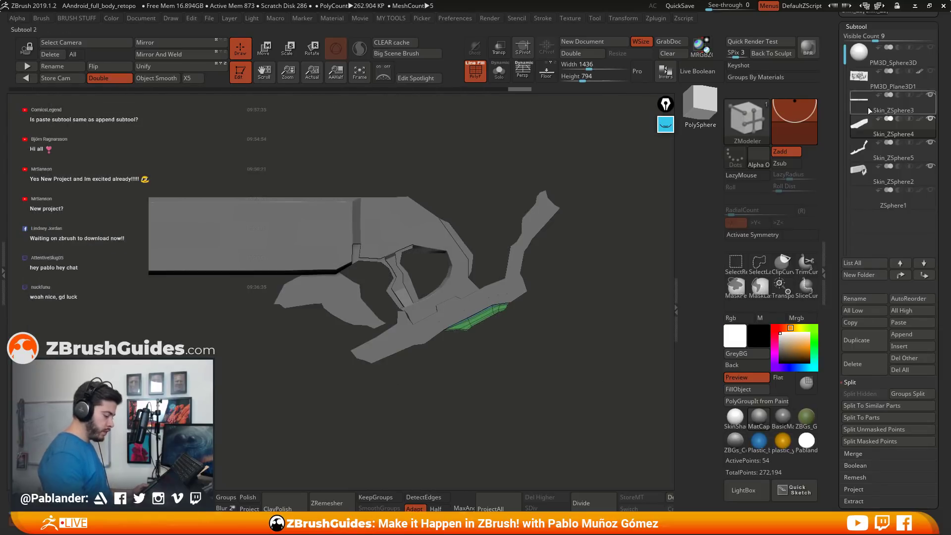
{"action": "left_click", "coordinate": [475, 75]}
{"action": "left_click_drag", "start_coordinate": [578, 276], "coordinate": [490, 365]}
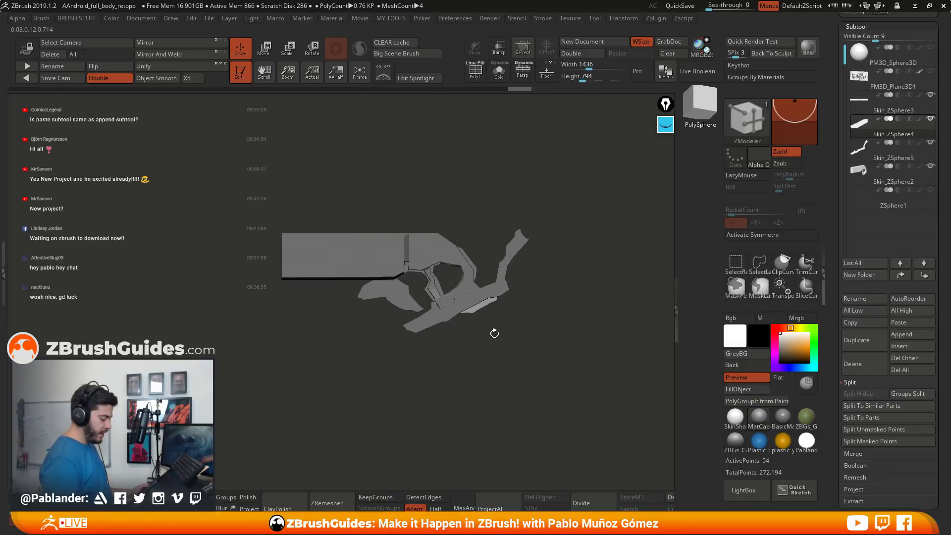
{"action": "left_click_drag", "start_coordinate": [559, 341], "coordinate": [526, 352]}
{"action": "left_click_drag", "start_coordinate": [540, 295], "coordinate": [483, 357]}
{"action": "left_click_drag", "start_coordinate": [498, 327], "coordinate": [515, 240], "text": "alt"}
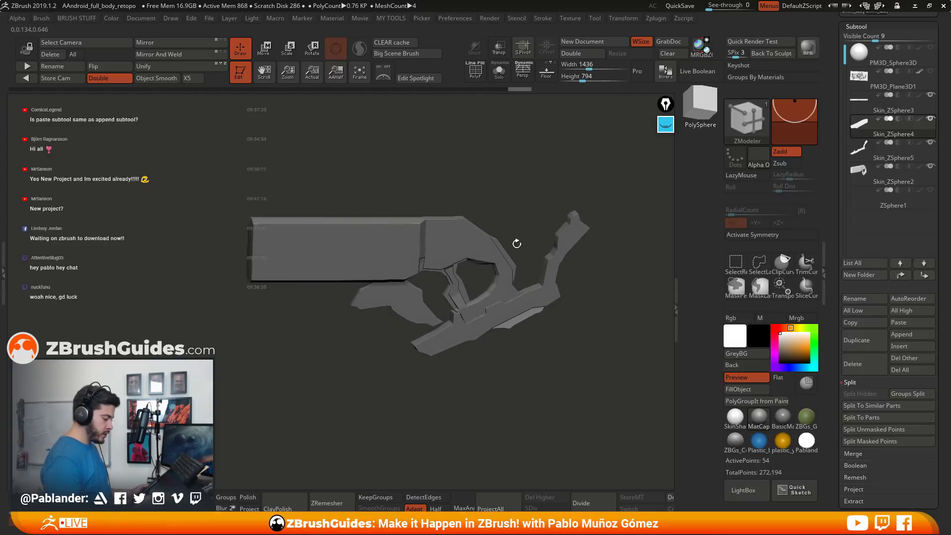
{"action": "left_click", "coordinate": [476, 73]}
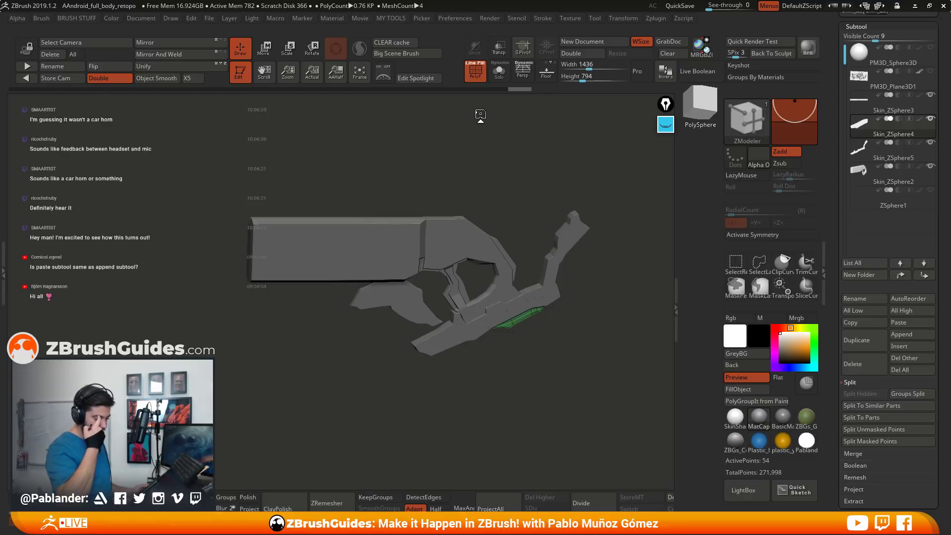
{"action": "left_click_drag", "start_coordinate": [481, 115], "coordinate": [560, 333], "text": "alt"}
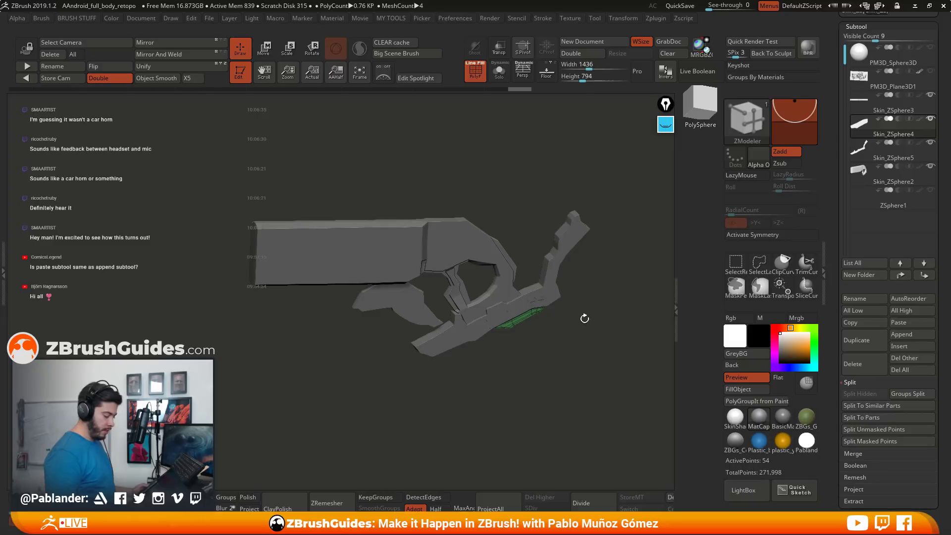
{"action": "mouse_move", "coordinate": [585, 318]}
{"action": "left_mouse_down"}
{"action": "mouse_move", "coordinate": [548, 318]}
{"action": "mouse_move", "coordinate": [465, 363]}
{"action": "mouse_move", "coordinate": [483, 343]}
{"action": "left_mouse_up"}
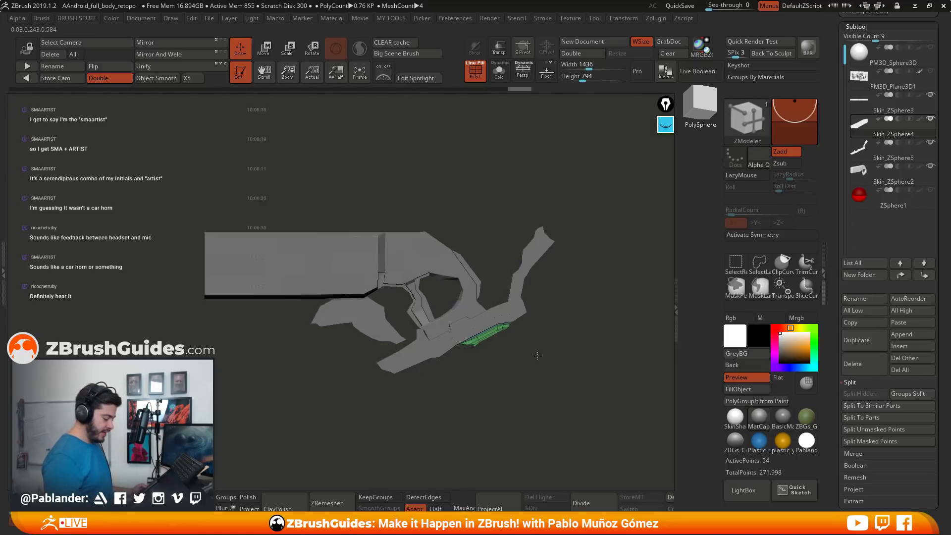
{"action": "left_click_drag", "start_coordinate": [488, 391], "coordinate": [537, 352], "text": "alt"}
Show and select the sketch plane, turn off its polyframe, and enable ghosted transparency for the other pieces.
{"action": "left_click", "coordinate": [930, 71]}
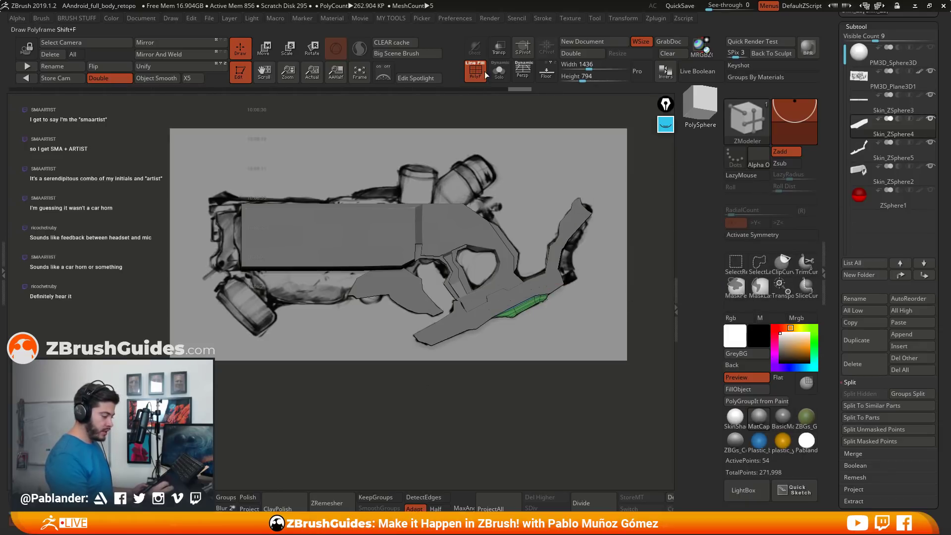
{"action": "left_click", "coordinate": [500, 48]}
{"action": "left_click", "coordinate": [499, 53]}
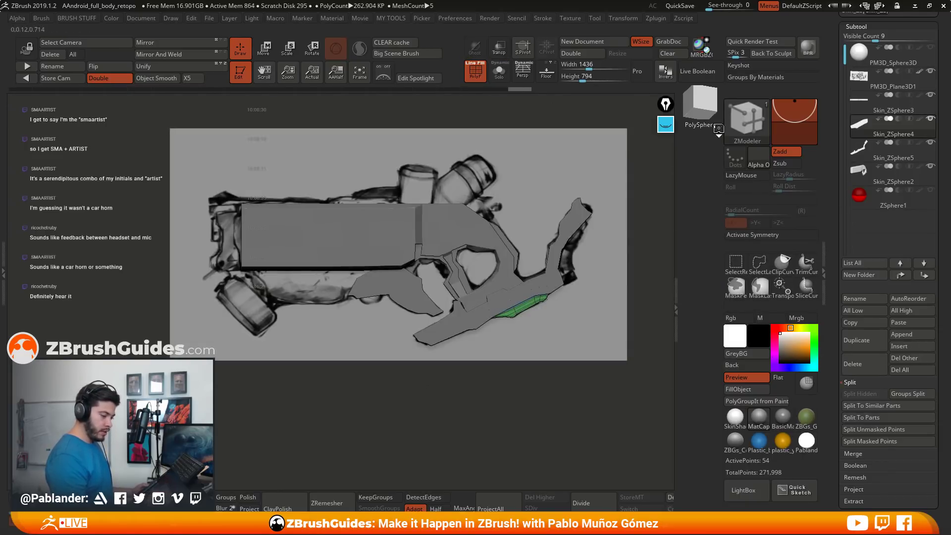
{"action": "left_click", "coordinate": [884, 81]}
{"action": "left_click", "coordinate": [500, 50]}
{"action": "left_click", "coordinate": [476, 71]}
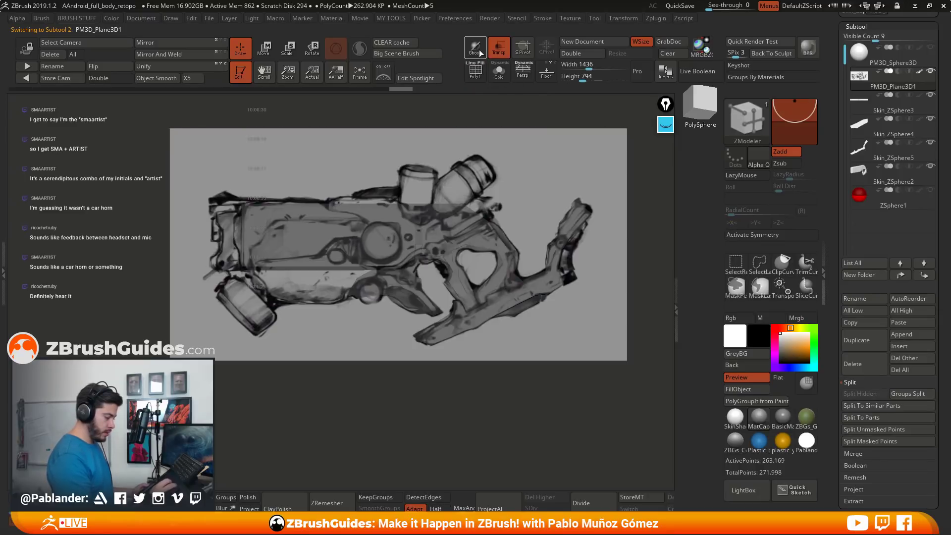
{"action": "left_click", "coordinate": [476, 51]}
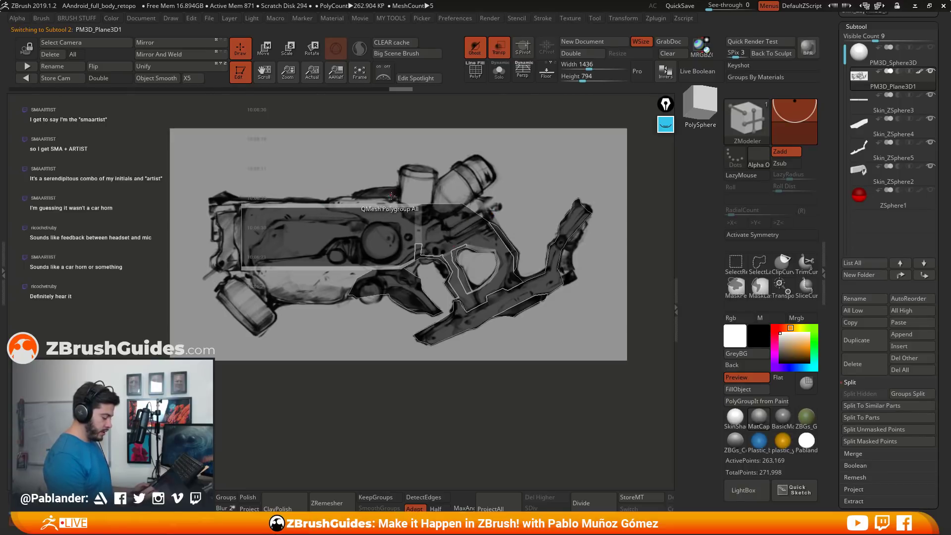
Clear the old screen annotations and outline the three main body sections over the sketch in pink.
{"action": "left_click", "coordinate": [669, 128]}
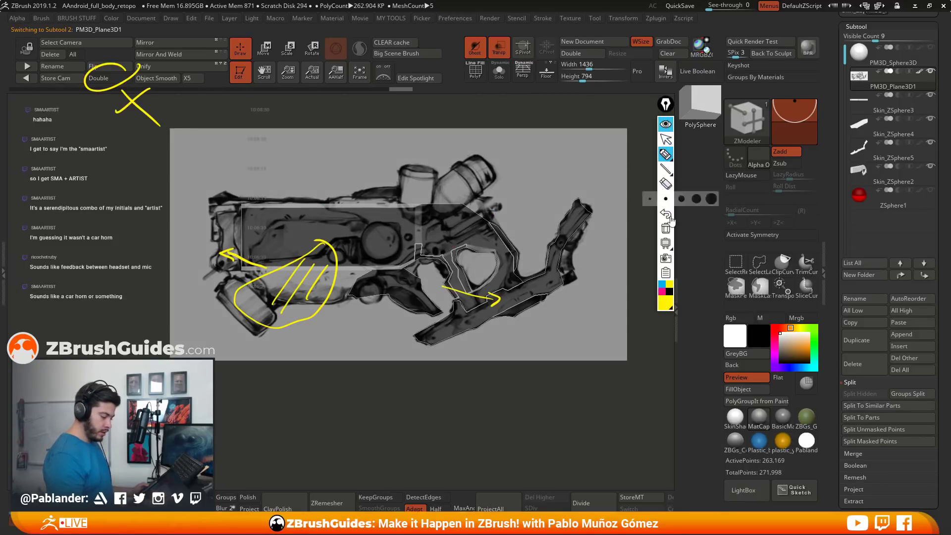
{"action": "left_click", "coordinate": [667, 229]}
{"action": "left_click", "coordinate": [662, 291]}
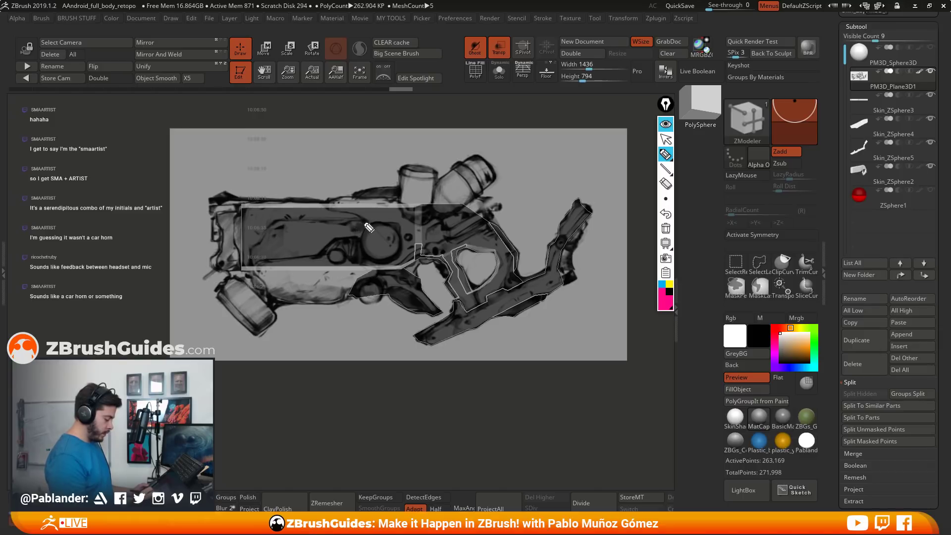
{"action": "mouse_move", "coordinate": [368, 225]}
{"action": "left_mouse_down"}
{"action": "mouse_move", "coordinate": [319, 221]}
{"action": "mouse_move", "coordinate": [272, 235]}
{"action": "mouse_move", "coordinate": [250, 263]}
{"action": "mouse_move", "coordinate": [233, 211]}
{"action": "mouse_move", "coordinate": [325, 203]}
{"action": "mouse_move", "coordinate": [366, 227]}
{"action": "left_mouse_up"}
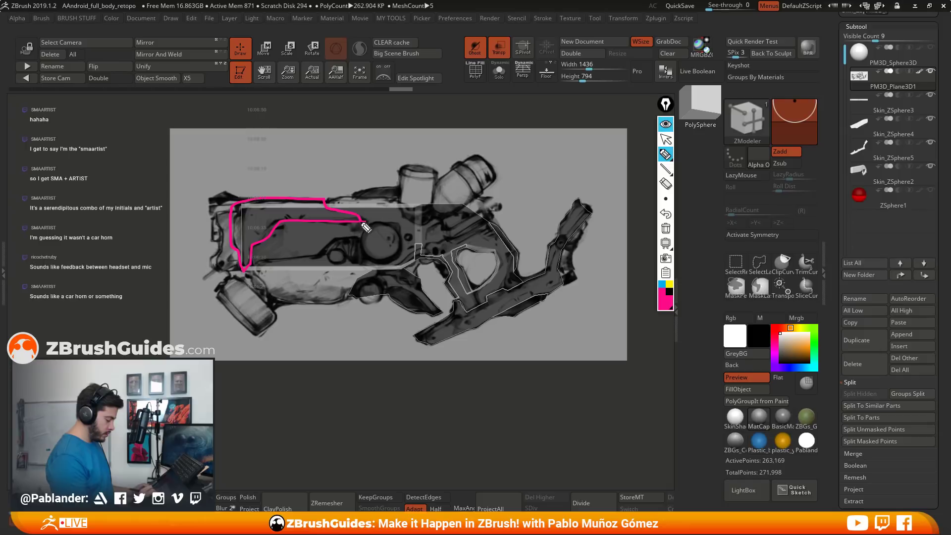
{"action": "mouse_move", "coordinate": [338, 195]}
{"action": "left_mouse_down"}
{"action": "mouse_move", "coordinate": [332, 206]}
{"action": "mouse_move", "coordinate": [409, 261]}
{"action": "mouse_move", "coordinate": [487, 227]}
{"action": "mouse_move", "coordinate": [481, 216]}
{"action": "mouse_move", "coordinate": [439, 217]}
{"action": "mouse_move", "coordinate": [403, 200]}
{"action": "mouse_move", "coordinate": [341, 207]}
{"action": "left_mouse_up"}
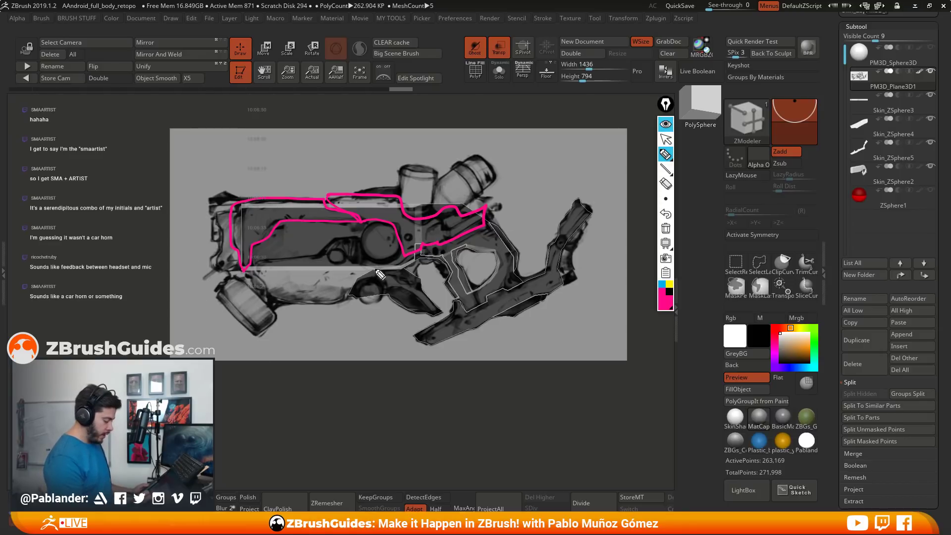
{"action": "mouse_move", "coordinate": [379, 274]}
{"action": "left_mouse_down"}
{"action": "mouse_move", "coordinate": [312, 264]}
{"action": "mouse_move", "coordinate": [290, 317]}
{"action": "mouse_move", "coordinate": [389, 267]}
{"action": "left_mouse_up"}
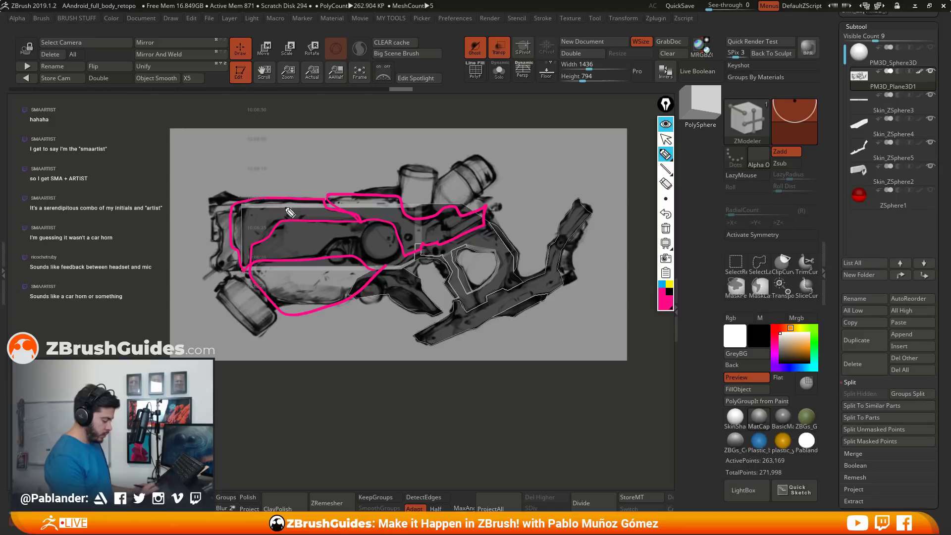
Number the outlined body sections 1, 2 and 3.
{"action": "left_click_drag", "start_coordinate": [277, 205], "coordinate": [285, 164]}
{"action": "left_click_drag", "start_coordinate": [406, 145], "coordinate": [426, 157]}
{"action": "left_click_drag", "start_coordinate": [329, 298], "coordinate": [339, 325]}
{"action": "mouse_move", "coordinate": [337, 336]}
{"action": "left_mouse_down"}
{"action": "mouse_move", "coordinate": [349, 333]}
{"action": "mouse_move", "coordinate": [338, 362]}
{"action": "left_mouse_up"}
Circle the sketch's cylindrical parts, round details and front end piece in blue.
{"action": "left_click", "coordinate": [662, 284]}
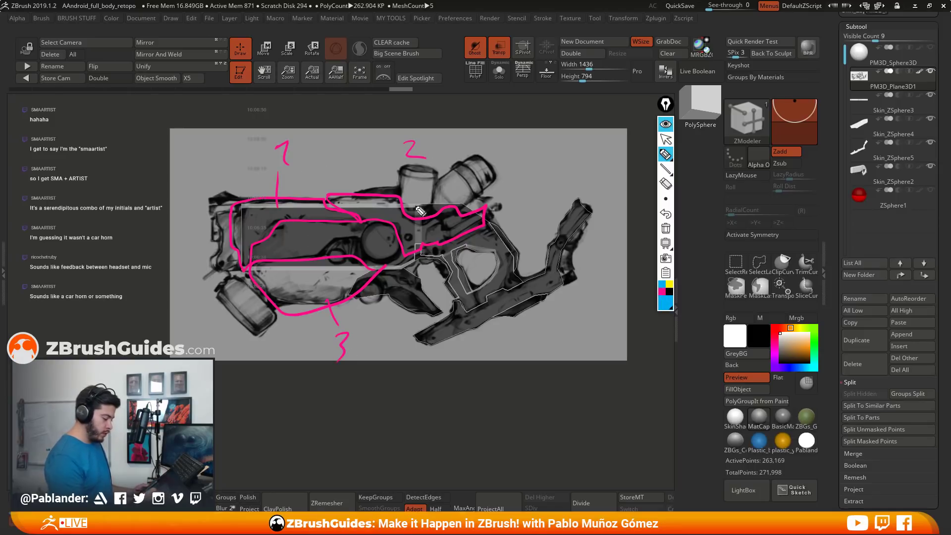
{"action": "left_click_drag", "start_coordinate": [414, 169], "coordinate": [412, 164]}
{"action": "left_click_drag", "start_coordinate": [488, 151], "coordinate": [491, 161]}
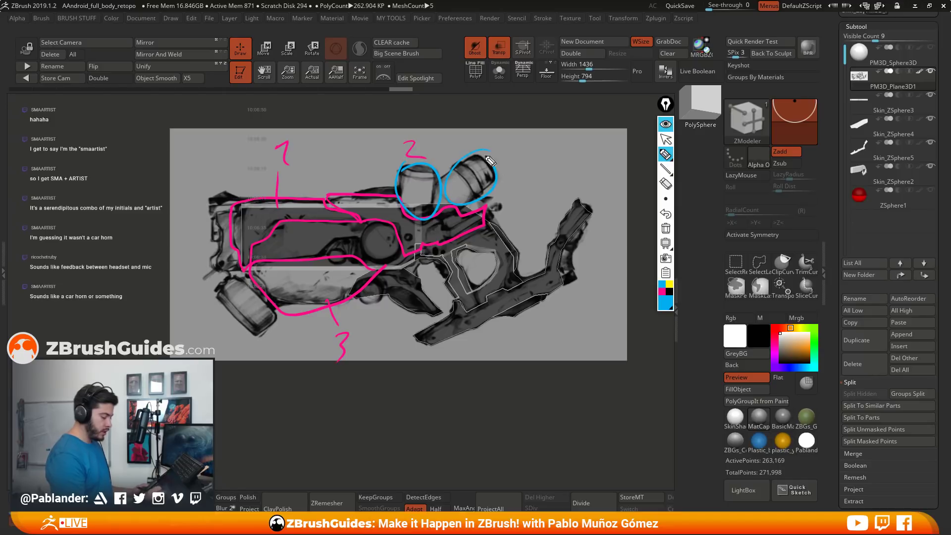
{"action": "left_click_drag", "start_coordinate": [257, 277], "coordinate": [260, 276]}
{"action": "mouse_move", "coordinate": [384, 223]}
{"action": "left_mouse_down"}
{"action": "mouse_move", "coordinate": [394, 226]}
{"action": "mouse_move", "coordinate": [331, 267]}
{"action": "mouse_move", "coordinate": [360, 309]}
{"action": "mouse_move", "coordinate": [384, 290]}
{"action": "left_mouse_up"}
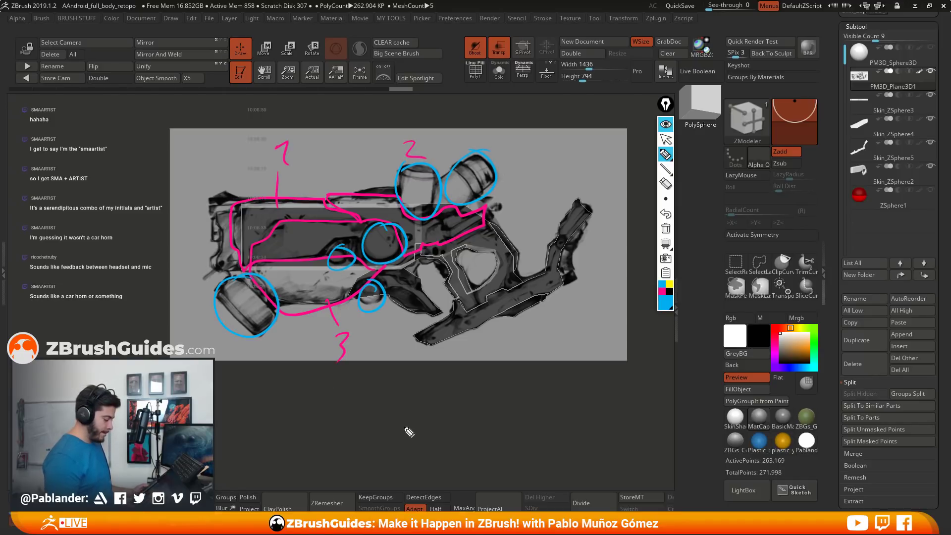
{"action": "mouse_move", "coordinate": [223, 195]}
{"action": "left_mouse_down"}
{"action": "mouse_move", "coordinate": [213, 263]}
{"action": "mouse_move", "coordinate": [220, 197]}
{"action": "left_mouse_up"}
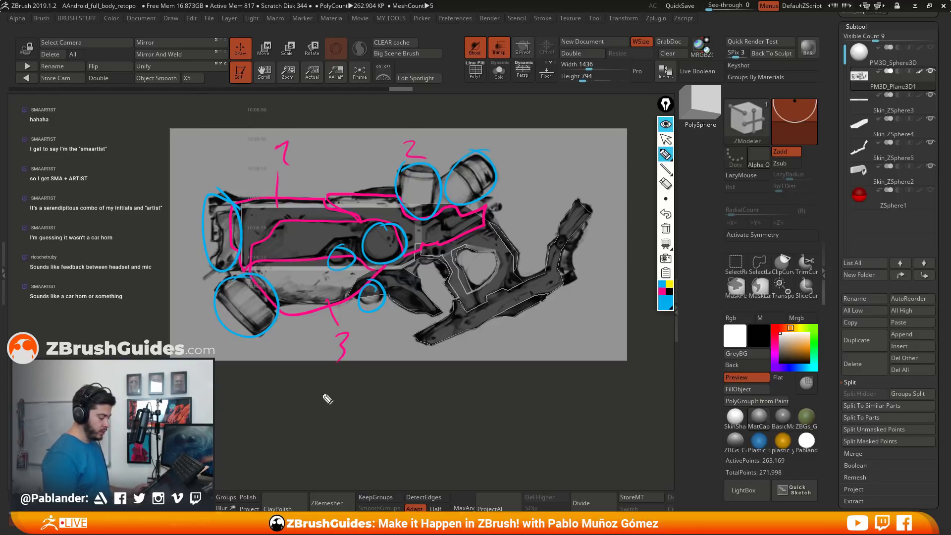
Hide the annotations, turn off transparency and isolate the sketch plane.
{"action": "left_click", "coordinate": [665, 124]}
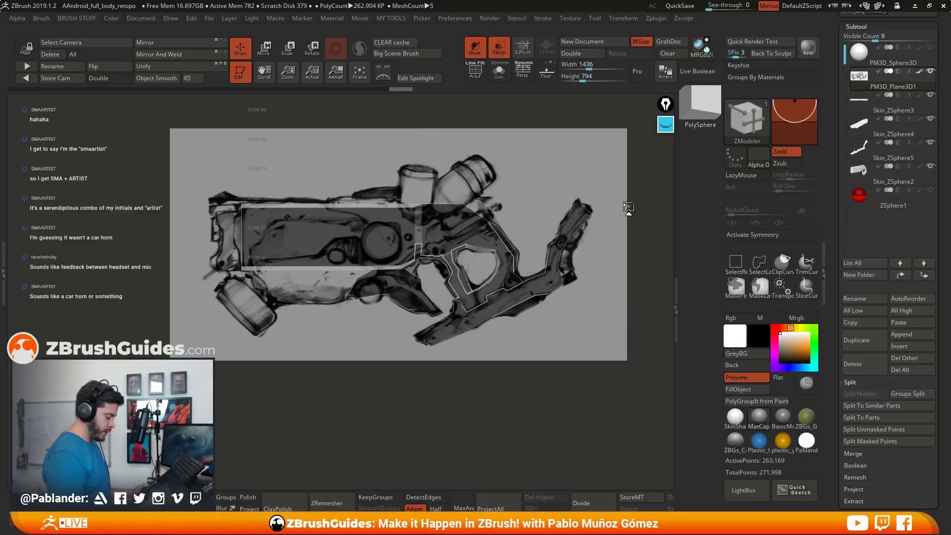
{"action": "left_click", "coordinate": [493, 54]}
{"action": "left_click", "coordinate": [499, 72]}
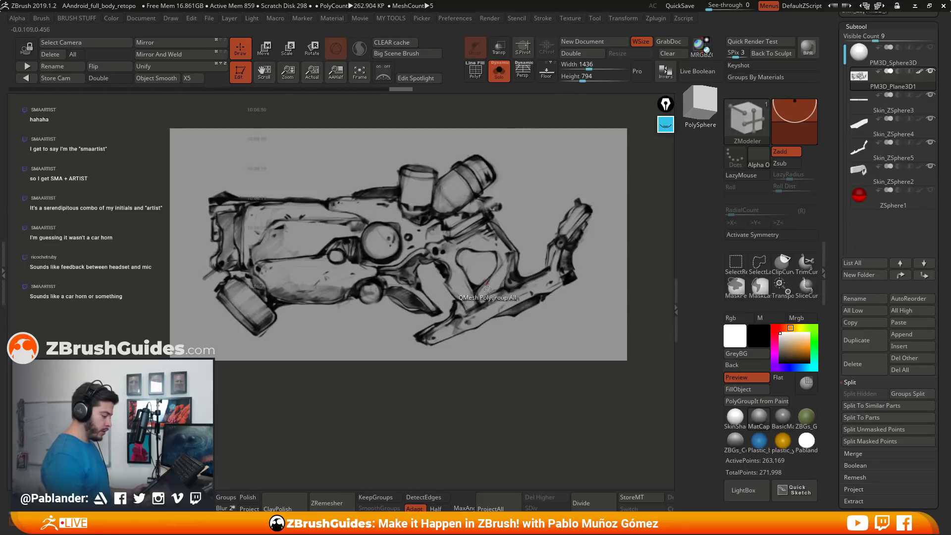
{"action": "left_click_drag", "start_coordinate": [657, 240], "coordinate": [671, 265], "text": "alt"}
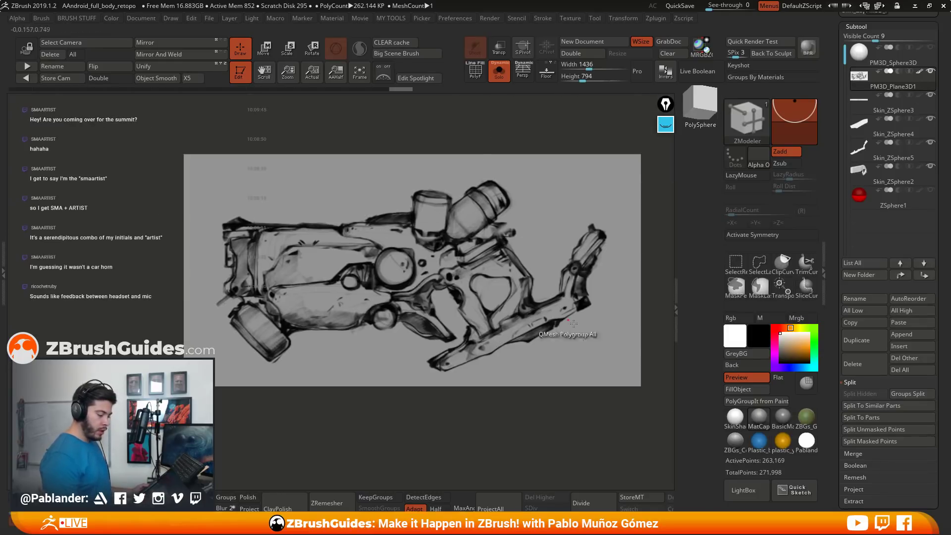
Insert a Cube3D subtool, activate the Move gizmo, and exit solo mode to show the cube with the sketch.
{"action": "left_click", "coordinate": [910, 345]}
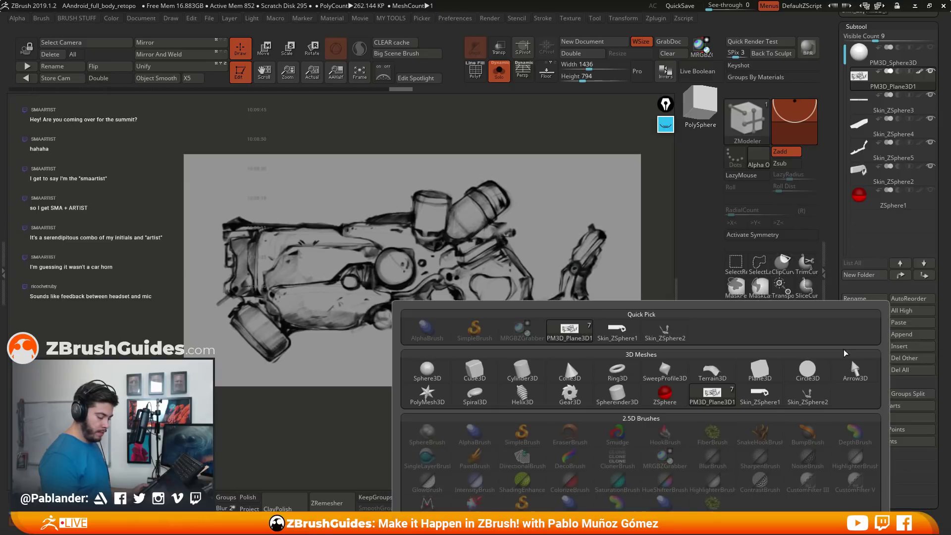
{"action": "left_click", "coordinate": [475, 371]}
{"action": "left_click", "coordinate": [258, 51]}
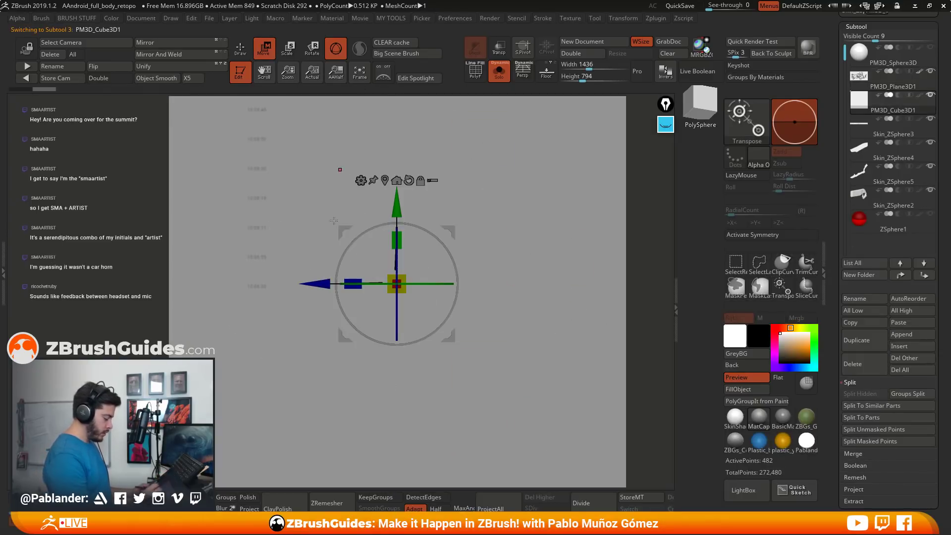
{"action": "right_click_drag", "start_coordinate": [283, 373], "coordinate": [296, 334], "text": "alt"}
{"action": "left_click_drag", "start_coordinate": [457, 308], "coordinate": [397, 385]}
{"action": "left_click", "coordinate": [499, 70]}
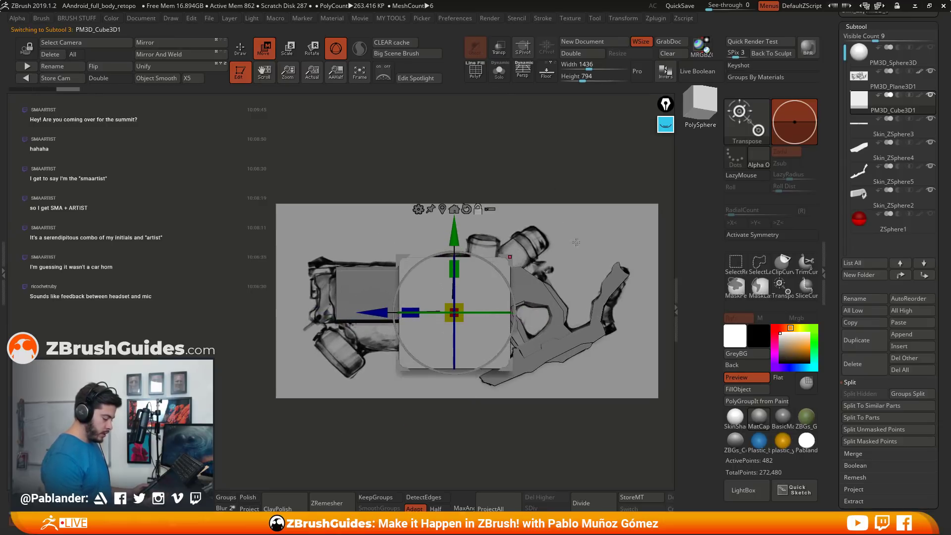
{"action": "left_click_drag", "start_coordinate": [593, 234], "coordinate": [554, 272]}
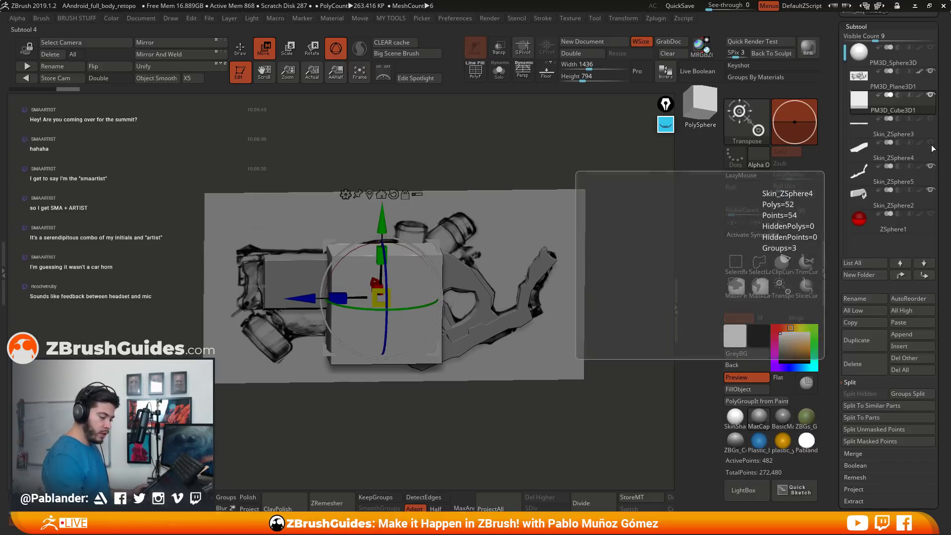
Hide the remaining weapon pieces, turn on polyframe, and reduce the cube to a low-poly box with separate face polygroups.
{"action": "left_click", "coordinate": [931, 167]}
{"action": "left_click", "coordinate": [931, 191]}
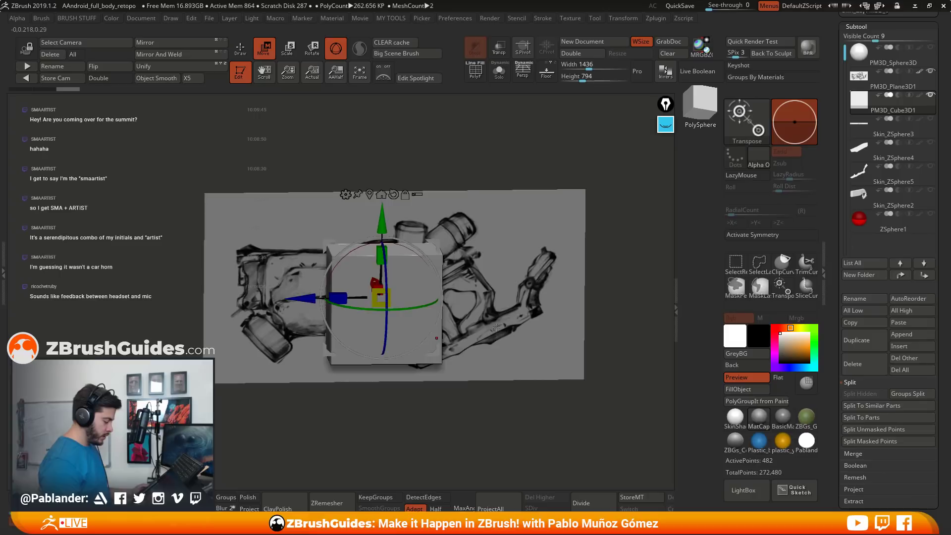
{"action": "key", "text": "shift+f"}
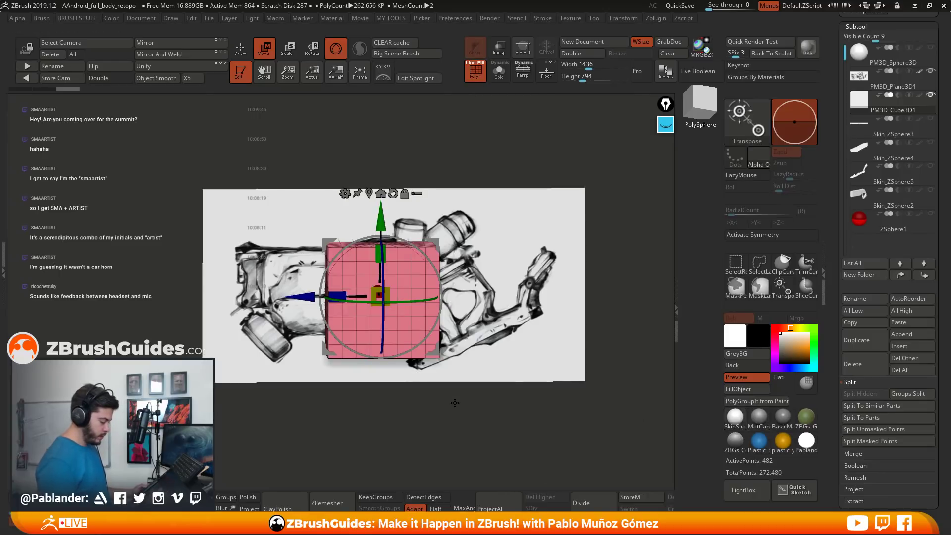
{"action": "left_click_drag", "start_coordinate": [455, 403], "coordinate": [398, 378]}
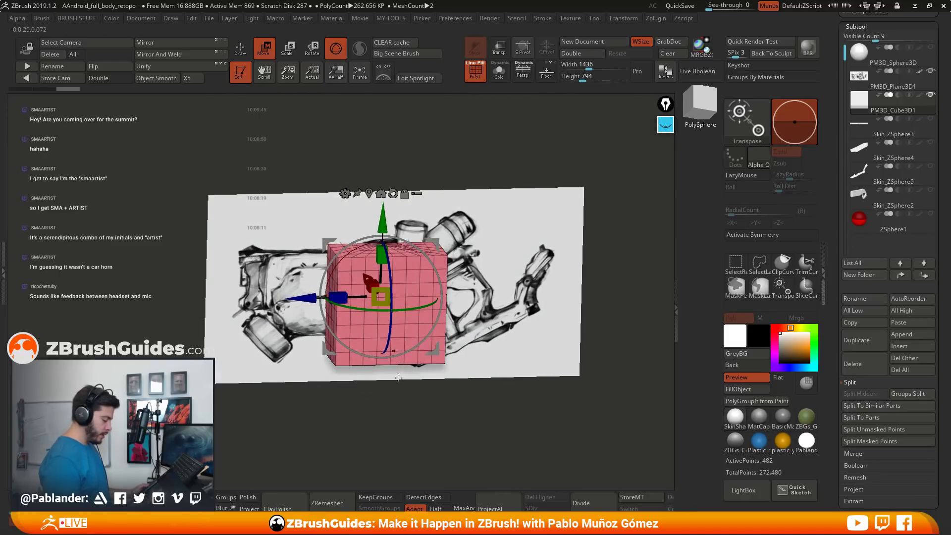
{"action": "key", "text": "shift+d"}
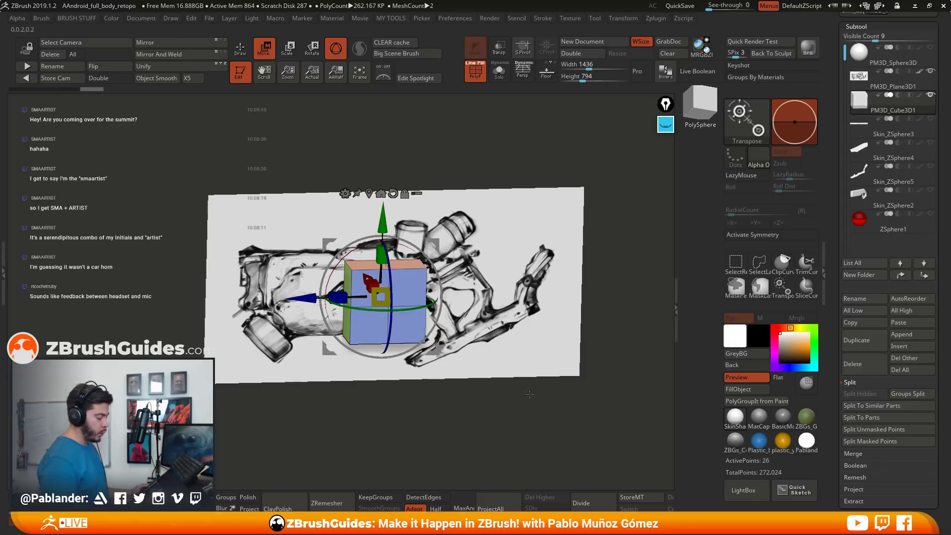
Open the Initialize options for the cube and face the reference sketch squarely from the side.
{"action": "left_click_drag", "start_coordinate": [494, 415], "coordinate": [477, 415]}
{"action": "left_click_drag", "start_coordinate": [832, 372], "coordinate": [870, 217]}
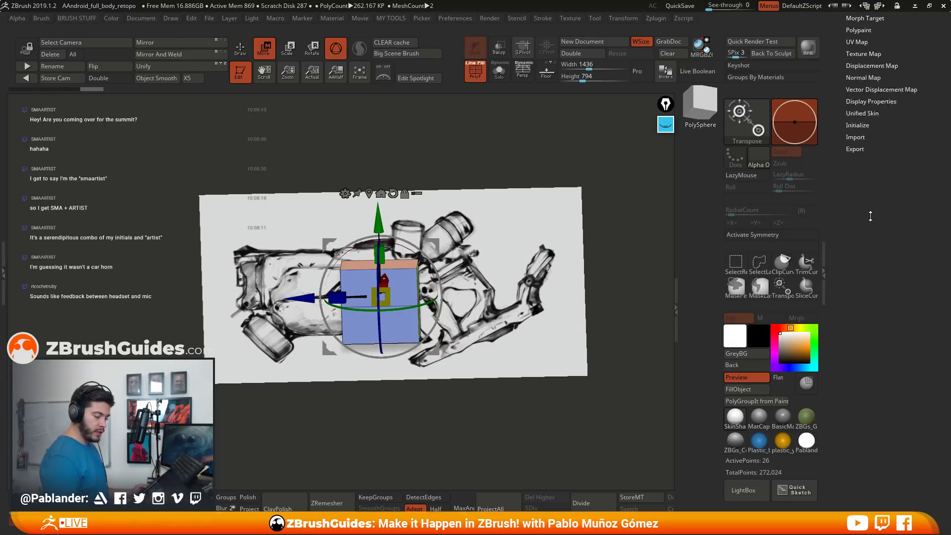
{"action": "left_click", "coordinate": [878, 113]}
{"action": "left_click", "coordinate": [880, 114]}
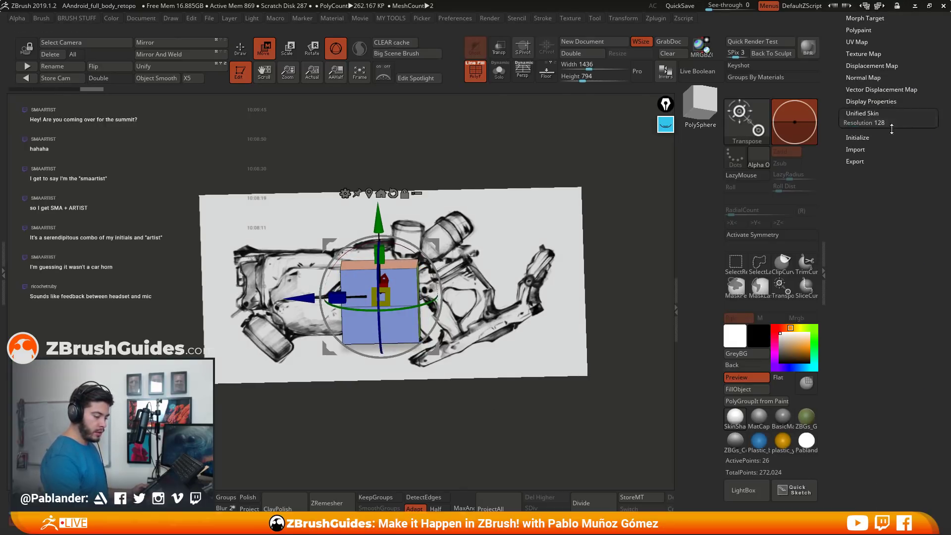
{"action": "left_click", "coordinate": [892, 125]}
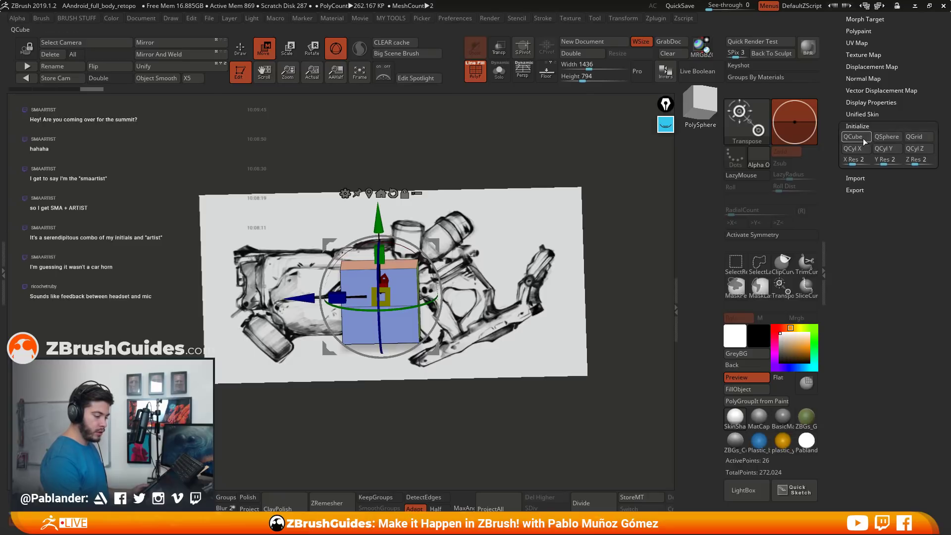
{"action": "left_click", "coordinate": [858, 126]}
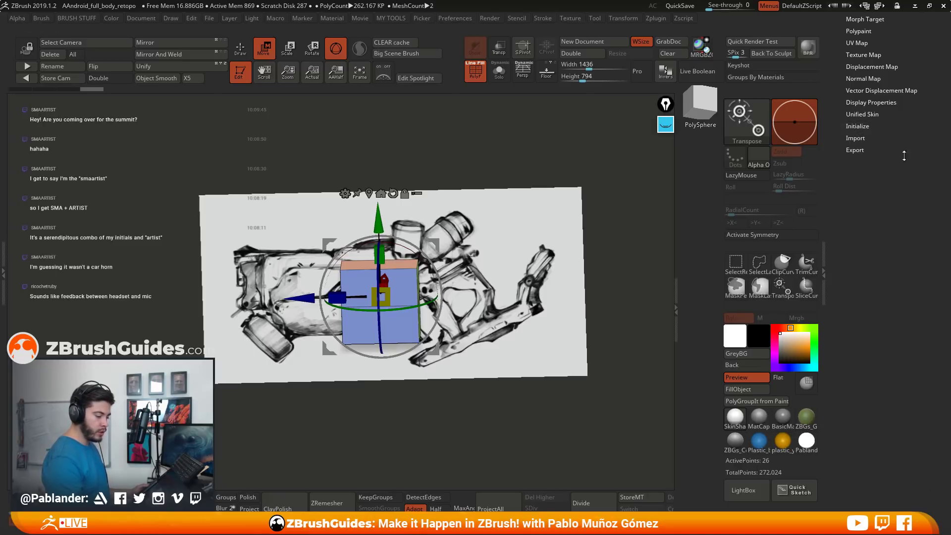
{"action": "mouse_move", "coordinate": [474, 341]}
{"action": "left_mouse_down"}
{"action": "mouse_move", "coordinate": [492, 344]}
{"action": "mouse_move", "coordinate": [488, 328]}
{"action": "left_mouse_up"}
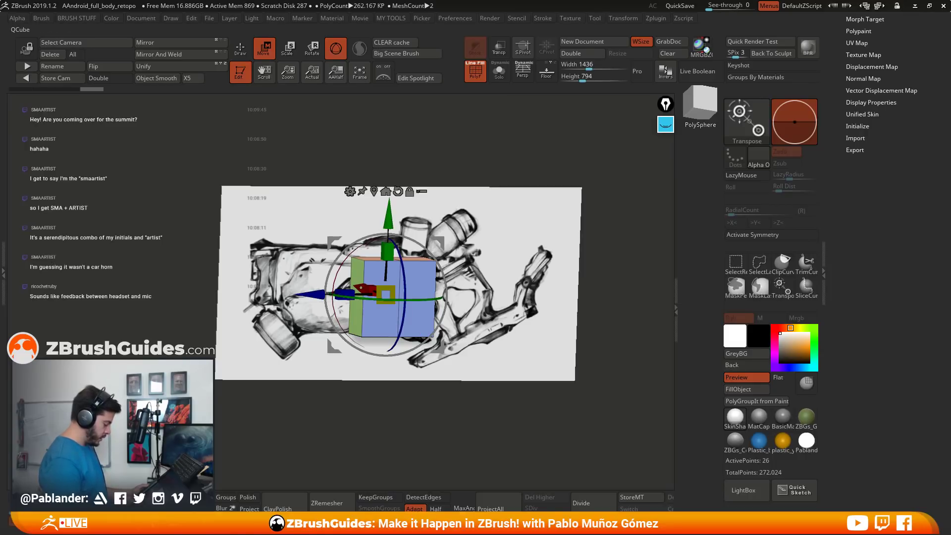
{"action": "key", "text": "2"}
{"action": "left_click_drag", "start_coordinate": [292, 431], "coordinate": [542, 386]}
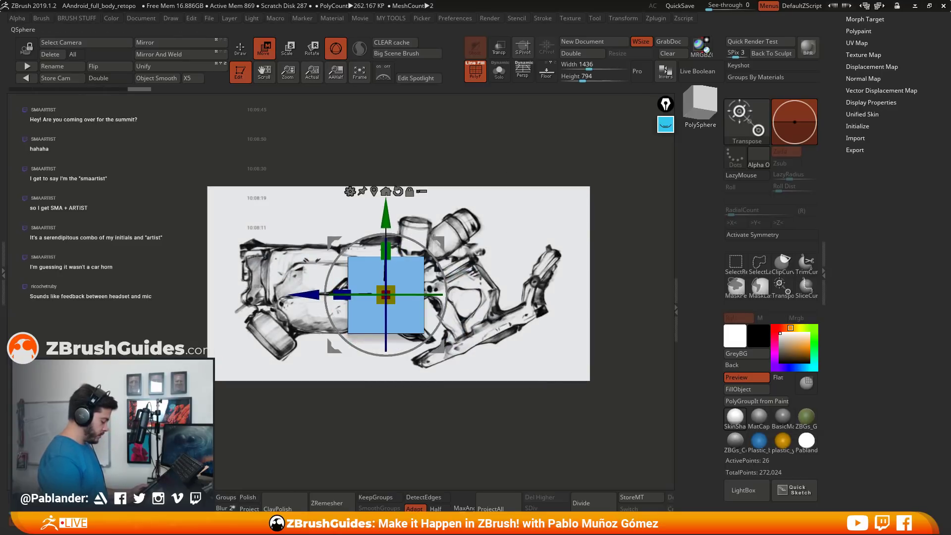
{"action": "left_click", "coordinate": [862, 126]}
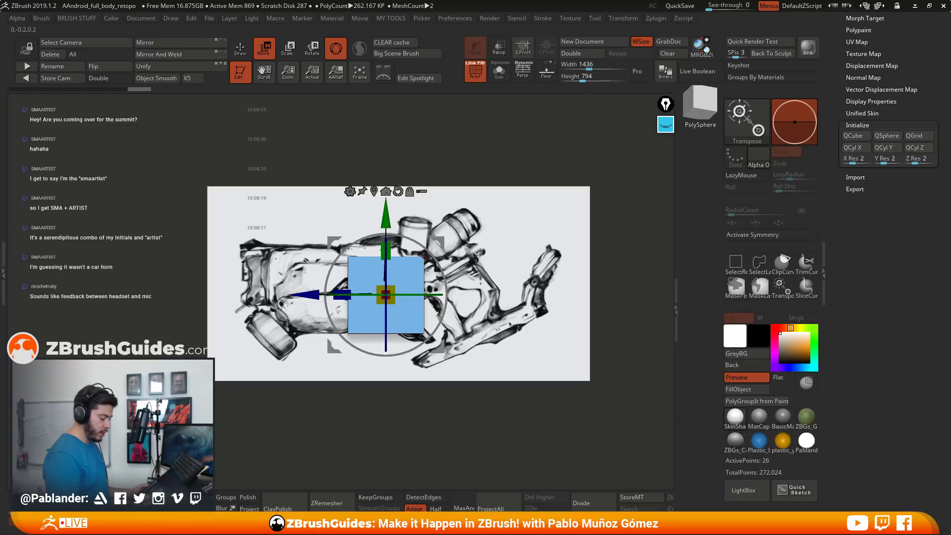
Shrink the cube to a small block and place it on the upper edge of the weapon body in the sketch.
{"action": "left_click_drag", "start_coordinate": [513, 327], "coordinate": [466, 354]}
{"action": "left_click_drag", "start_coordinate": [357, 295], "coordinate": [329, 332]}
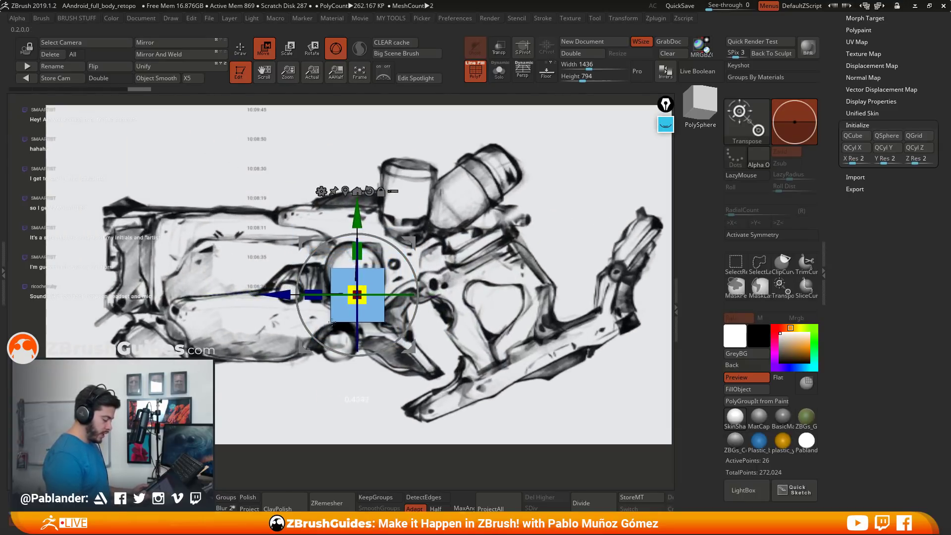
{"action": "left_click_drag", "start_coordinate": [413, 243], "coordinate": [386, 171]}
{"action": "left_click_drag", "start_coordinate": [337, 217], "coordinate": [296, 208]}
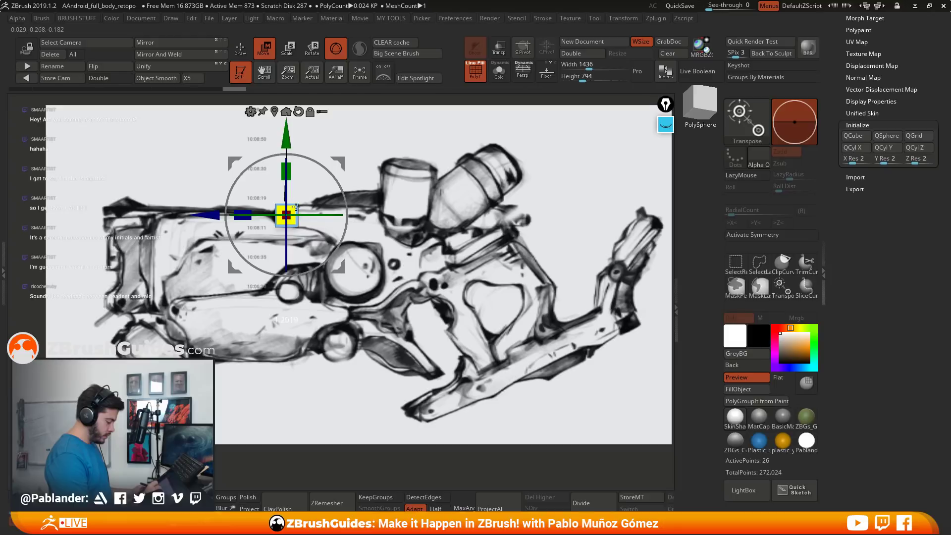
{"action": "left_click_drag", "start_coordinate": [339, 165], "coordinate": [339, 166]}
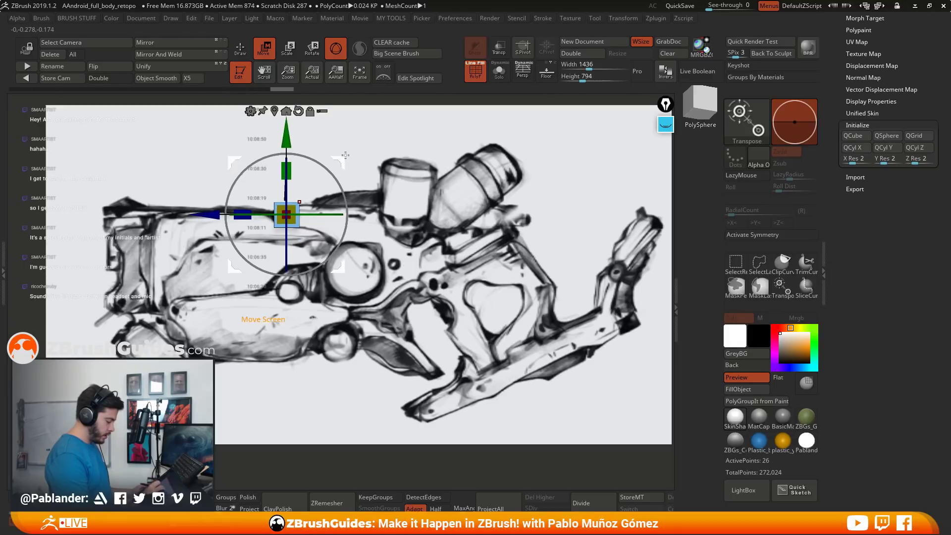
{"action": "right_click_drag", "start_coordinate": [332, 171], "coordinate": [377, 197], "text": "alt"}
Mask the left half of the small block, leaving the half toward the upright cylinder free.
{"action": "left_click", "coordinate": [241, 47]}
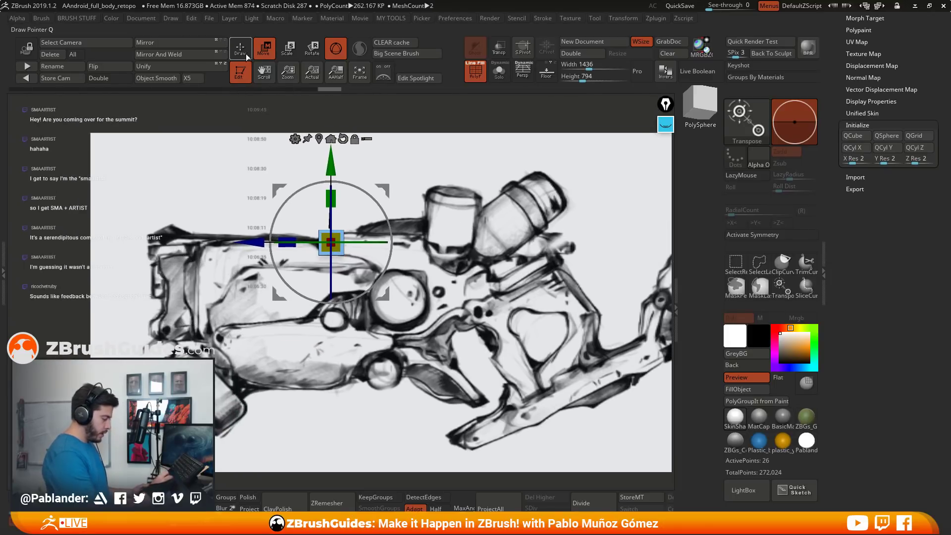
{"action": "key", "text": "ctrl"}
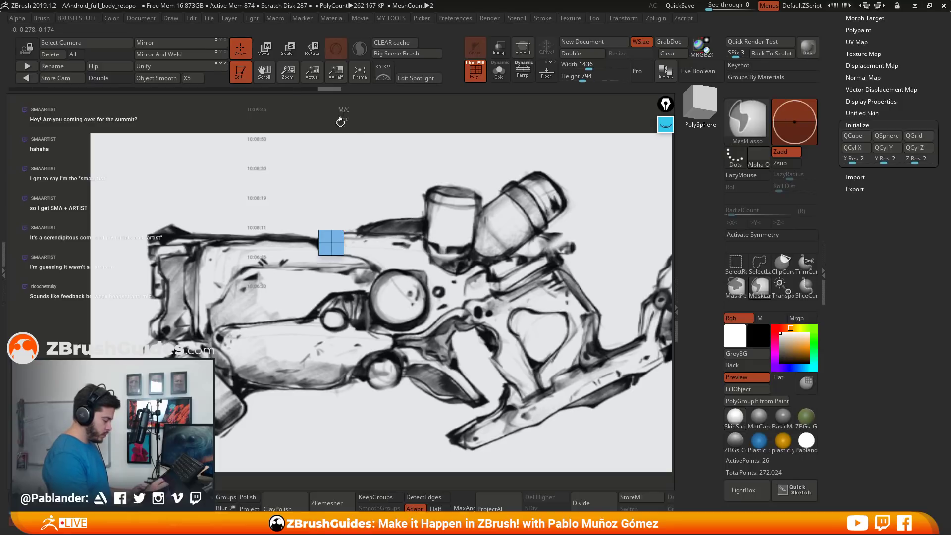
{"action": "mouse_move", "coordinate": [339, 234]}
{"action": "left_mouse_down", "text": "ctrl"}
{"action": "mouse_move", "coordinate": [376, 295]}
{"action": "mouse_move", "coordinate": [413, 163]}
{"action": "left_mouse_up", "text": "ctrl"}
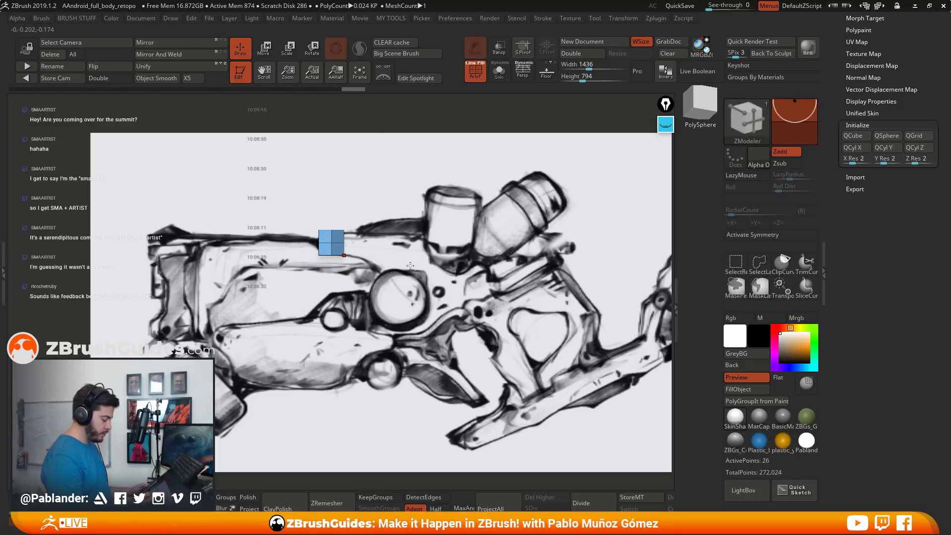
{"action": "left_click_drag", "start_coordinate": [411, 266], "coordinate": [484, 269], "text": "alt"}
{"action": "left_click", "coordinate": [483, 270], "text": "ctrl"}
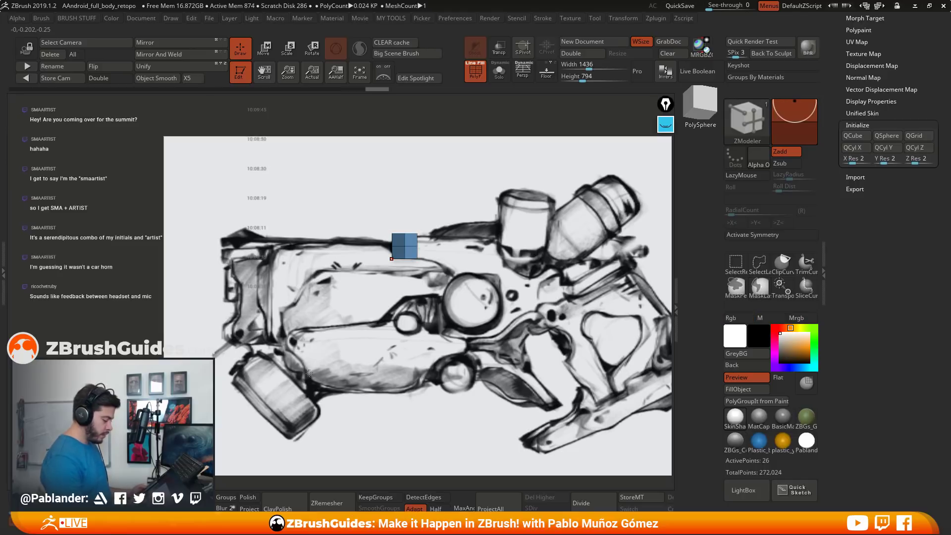
Extrude the block's unmasked end along the body to the base of the upright cylinder and clear the mask.
{"action": "left_click", "coordinate": [266, 50]}
{"action": "left_click", "coordinate": [393, 143]}
{"action": "left_click_drag", "start_coordinate": [516, 310], "coordinate": [437, 299], "text": "alt"}
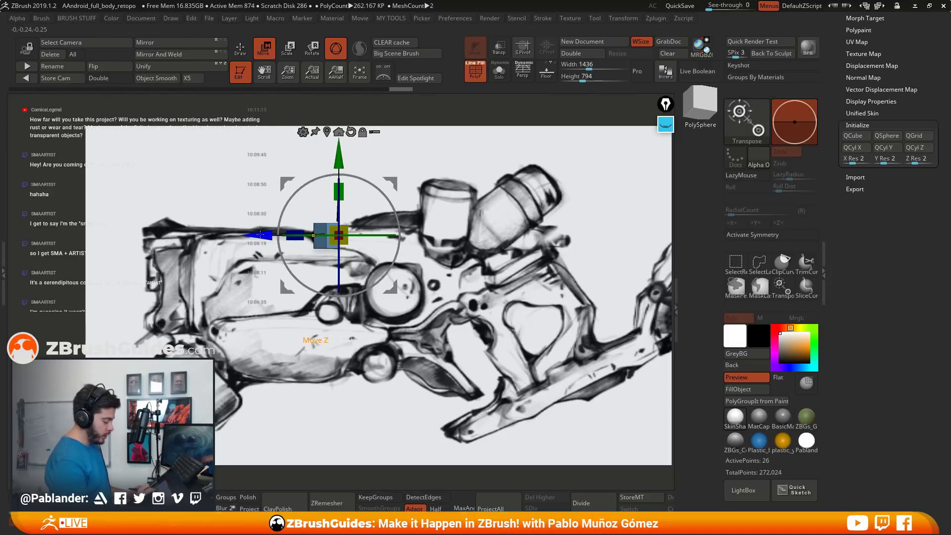
{"action": "left_click_drag", "start_coordinate": [260, 235], "coordinate": [338, 253]}
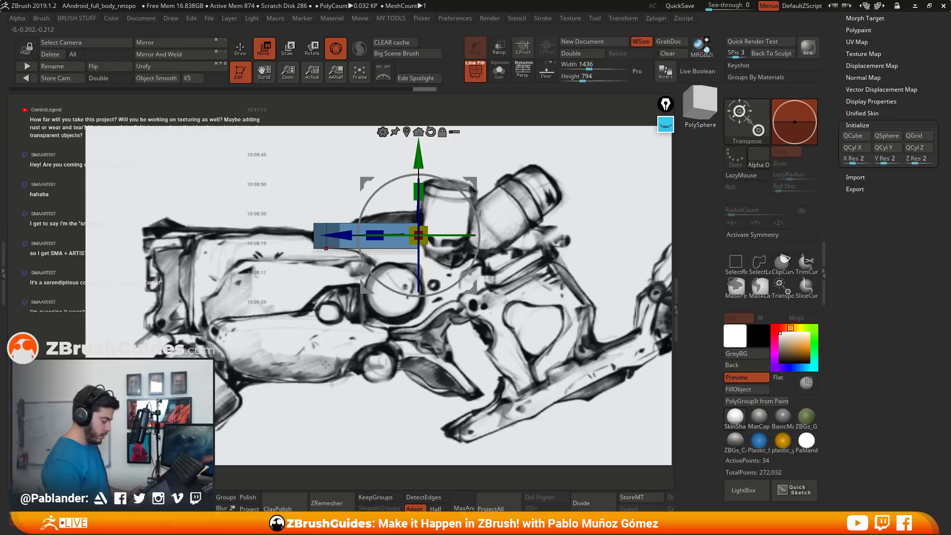
{"action": "right_click_drag", "start_coordinate": [501, 134], "coordinate": [481, 158], "text": "alt"}
Turn on X symmetry and extrude the underside of the block's long section downward with ZModeler to form a lower row.
{"action": "key", "text": "q"}
{"action": "left_click_drag", "start_coordinate": [573, 294], "coordinate": [435, 304], "text": "ctrl"}
{"action": "right_click_drag", "start_coordinate": [453, 336], "coordinate": [457, 318], "text": "alt"}
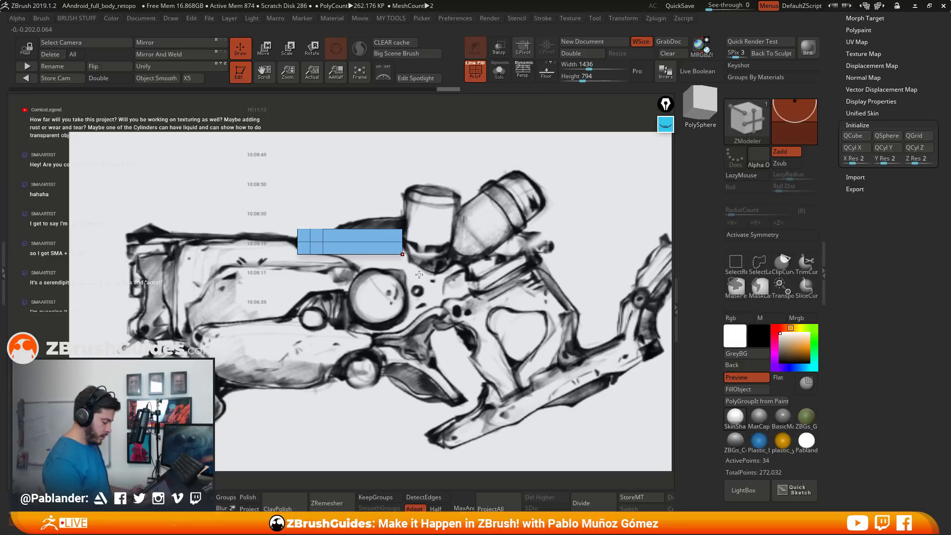
{"action": "key", "text": "ctrl"}
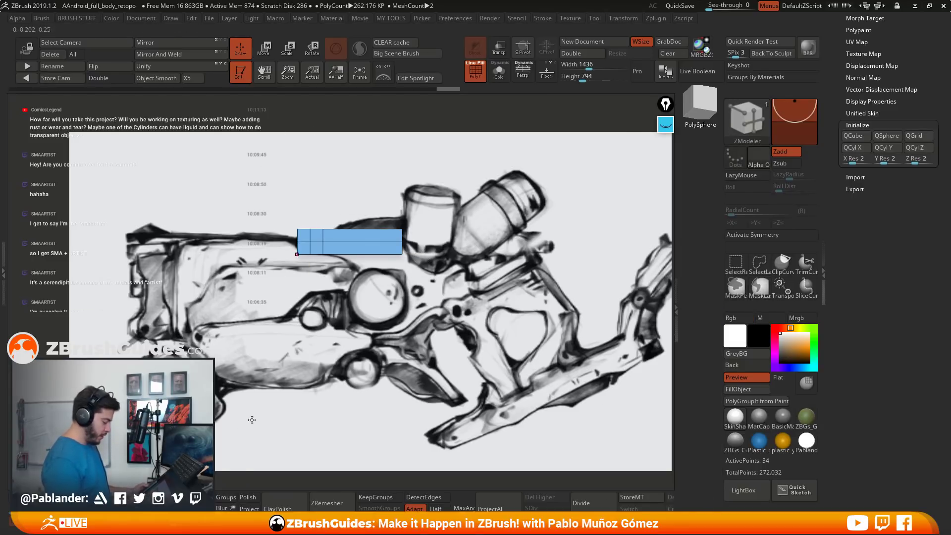
{"action": "left_click_drag", "start_coordinate": [413, 280], "coordinate": [420, 240]}
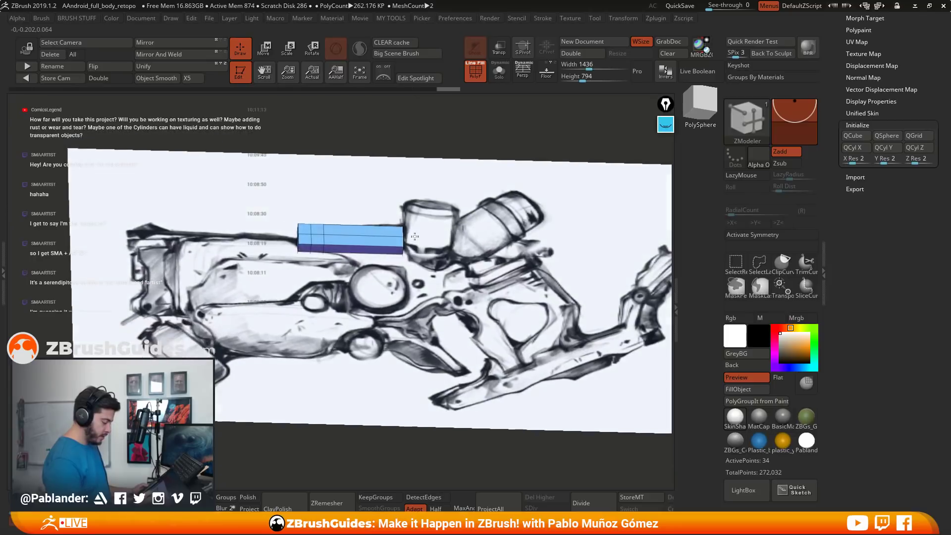
{"action": "left_click", "coordinate": [760, 237]}
{"action": "left_click_drag", "start_coordinate": [436, 298], "coordinate": [438, 200]}
{"action": "left_click_drag", "start_coordinate": [356, 277], "coordinate": [401, 267]}
{"action": "left_click_drag", "start_coordinate": [436, 227], "coordinate": [417, 284]}
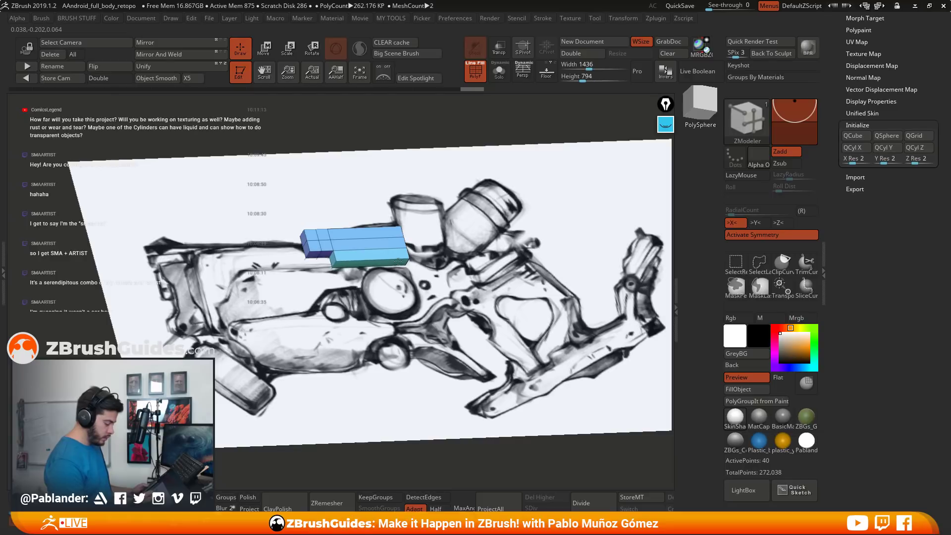
Undo the trial edits and extrude the lower row's end past the upright cylinder in two stepped sections.
{"action": "left_click_drag", "start_coordinate": [398, 271], "coordinate": [449, 290]}
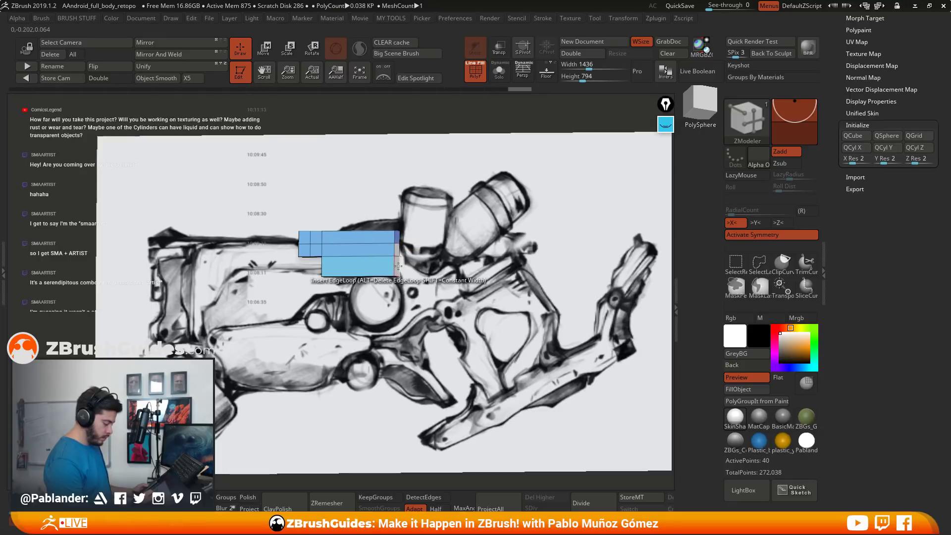
{"action": "key", "text": "ctrl+z"}
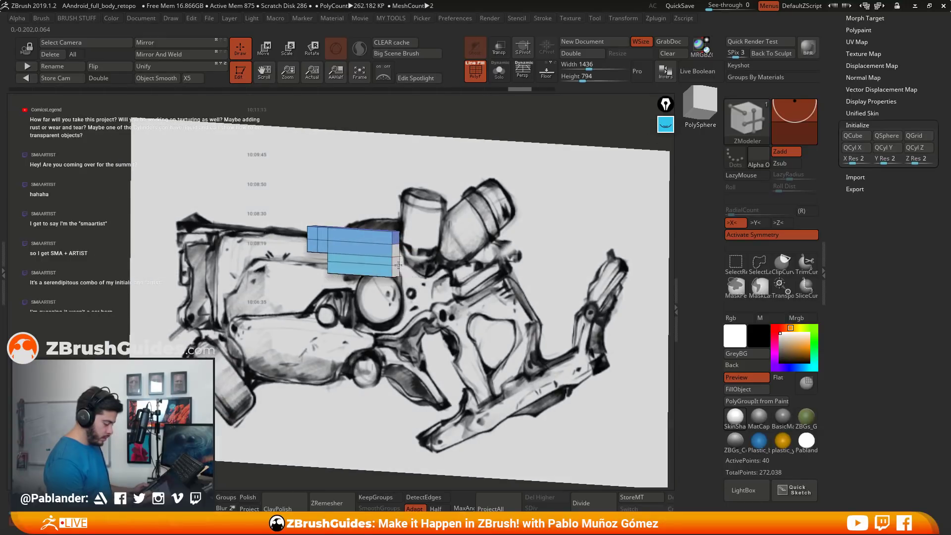
{"action": "key", "text": "ctrl+z"}
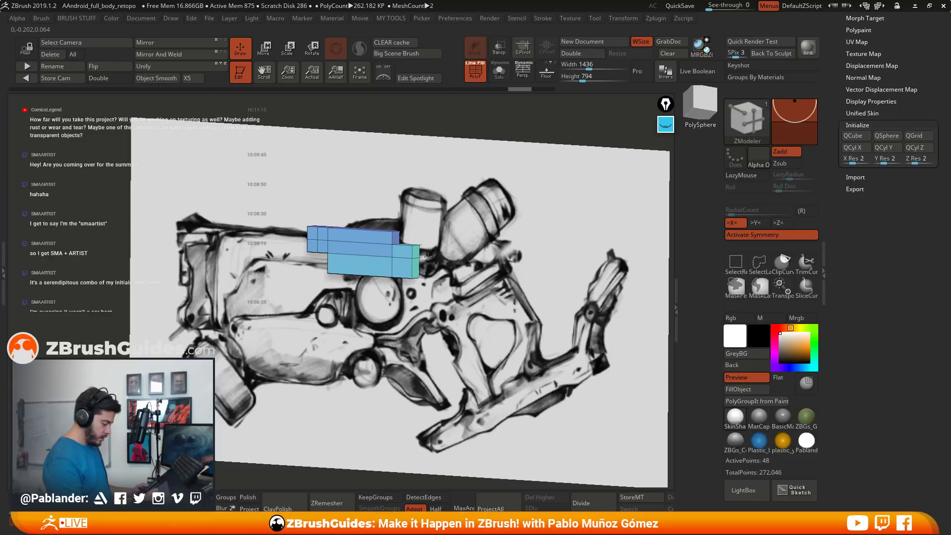
{"action": "right_click_drag", "start_coordinate": [427, 257], "coordinate": [448, 292]}
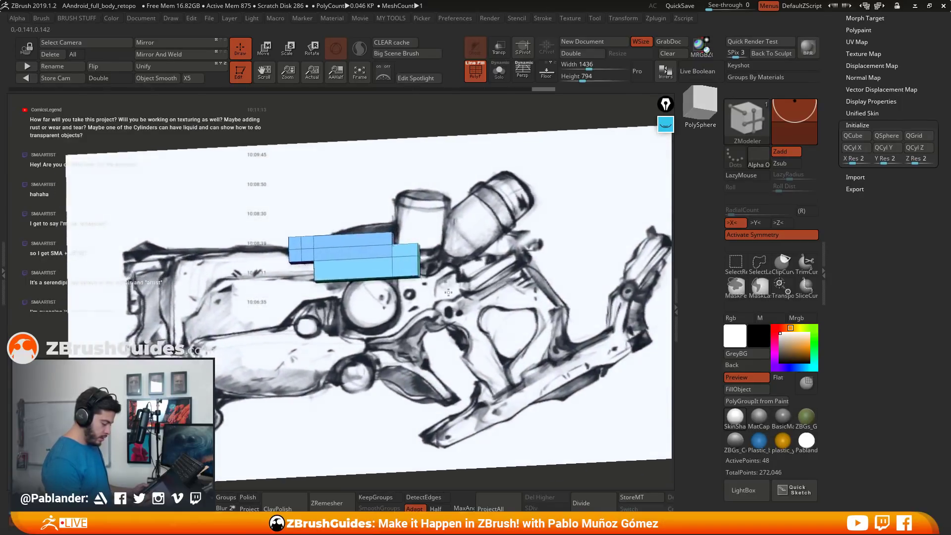
{"action": "key", "text": "ctrl+z"}
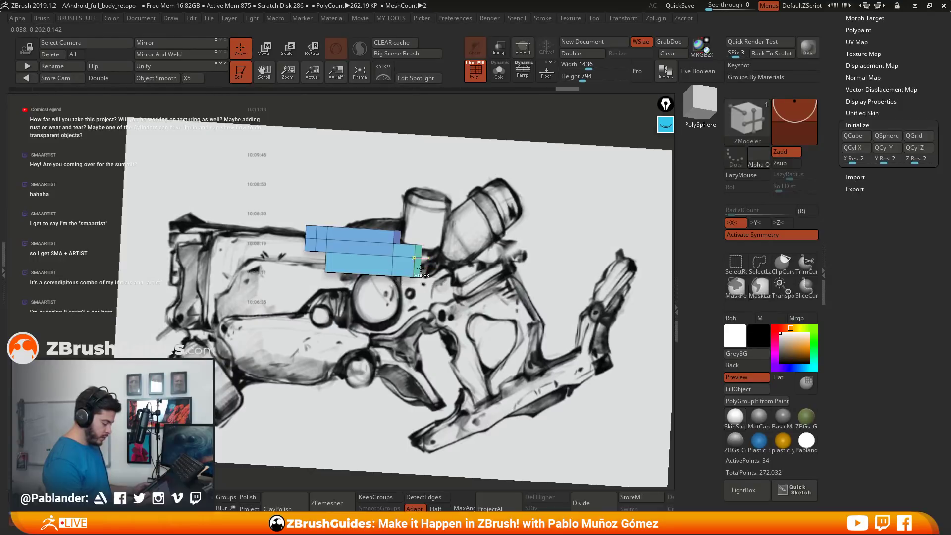
{"action": "left_click_drag", "start_coordinate": [420, 268], "coordinate": [419, 268]}
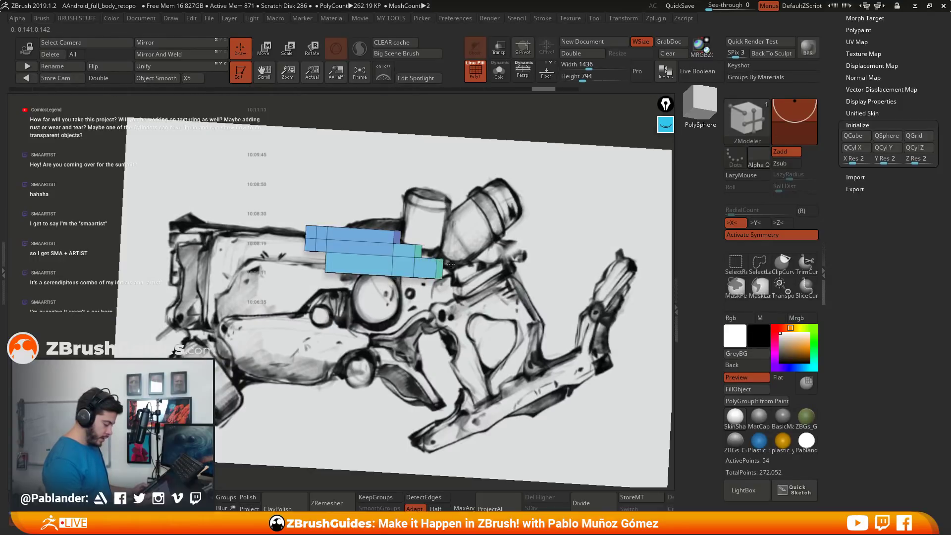
Extrude the underside of the two end sections downward, taking the one beside the large round detail lowest.
{"action": "right_click_drag", "start_coordinate": [460, 266], "coordinate": [475, 253]}
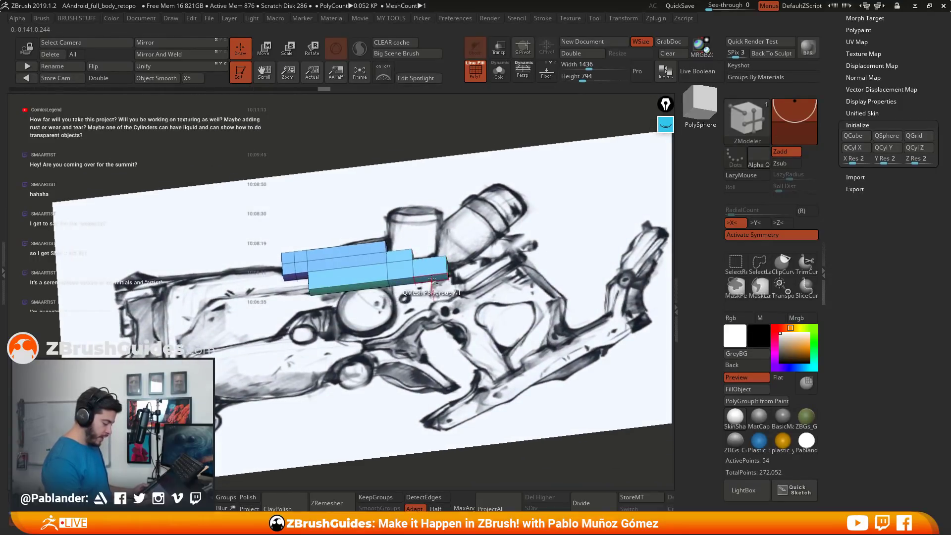
{"action": "mouse_move", "coordinate": [401, 283]}
{"action": "left_mouse_down"}
{"action": "mouse_move", "coordinate": [426, 290]}
{"action": "mouse_move", "coordinate": [442, 324]}
{"action": "mouse_move", "coordinate": [416, 300]}
{"action": "mouse_move", "coordinate": [443, 316]}
{"action": "mouse_move", "coordinate": [403, 315]}
{"action": "mouse_move", "coordinate": [405, 330]}
{"action": "left_mouse_up"}
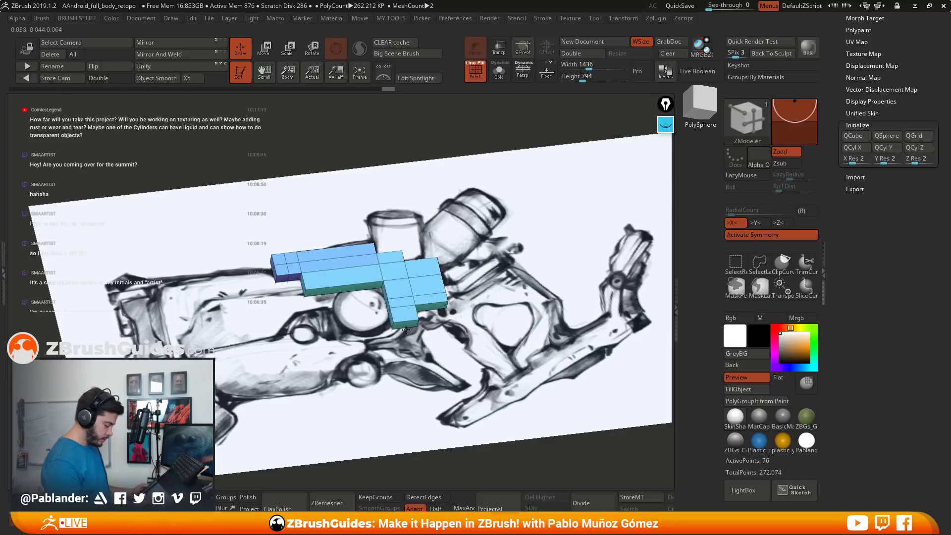
{"action": "left_click_drag", "start_coordinate": [490, 270], "coordinate": [495, 329], "text": "shift"}
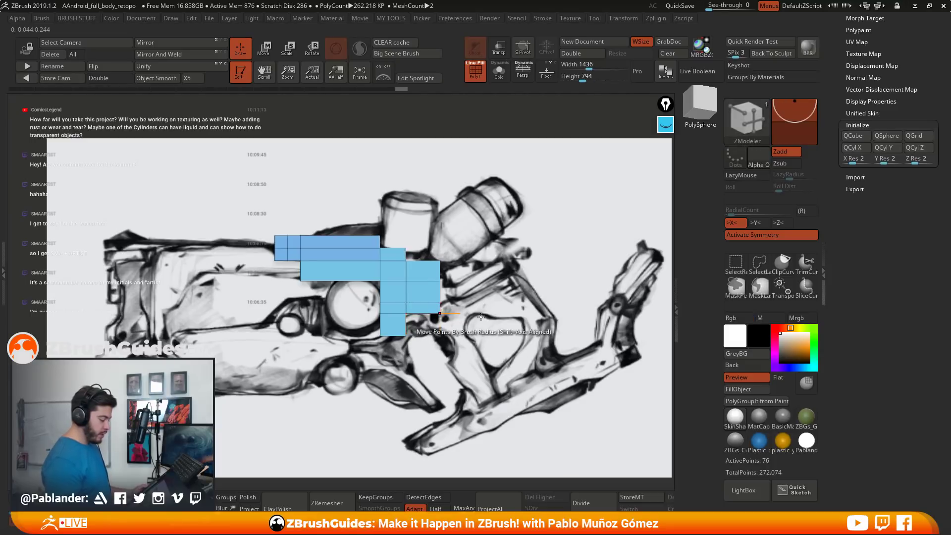
{"action": "key", "text": "w"}
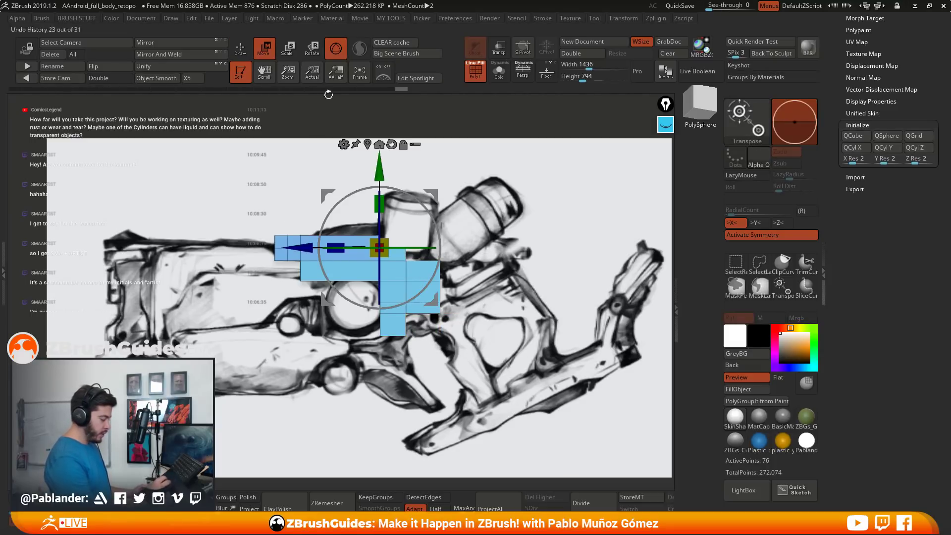
{"action": "left_click_drag", "start_coordinate": [435, 199], "coordinate": [236, 176], "text": "alt"}
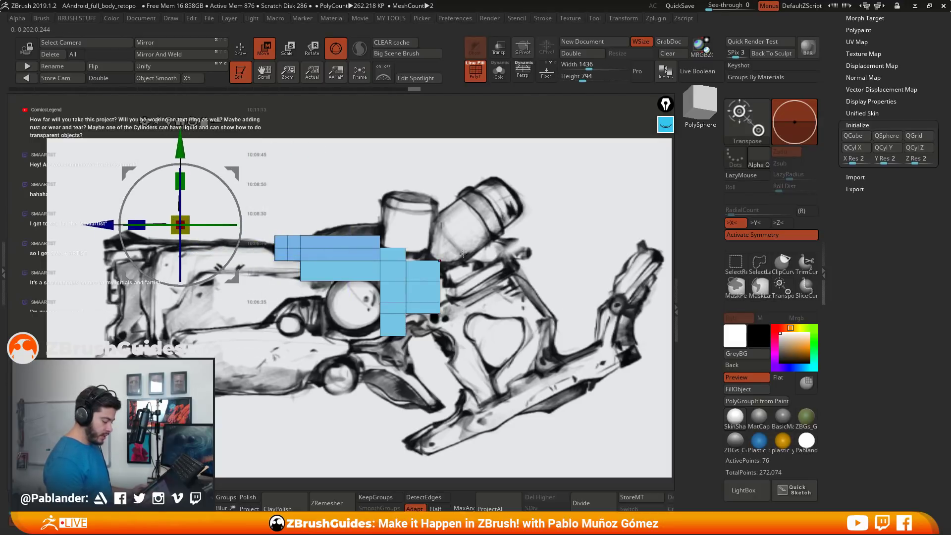
{"action": "left_click_drag", "start_coordinate": [440, 241], "coordinate": [463, 273], "text": "ctrl"}
{"action": "left_click", "coordinate": [243, 57]}
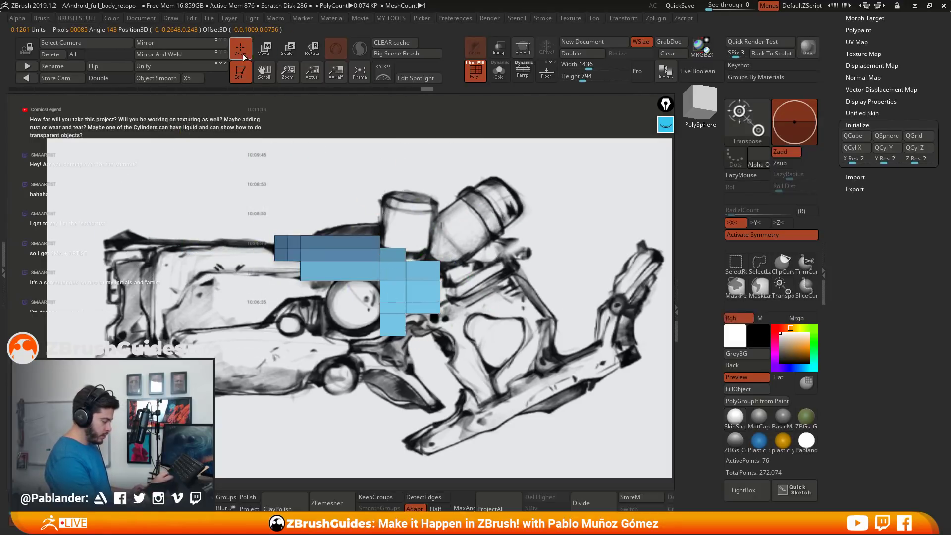
{"action": "key", "text": "ctrl"}
{"action": "left_click_drag", "start_coordinate": [449, 126], "coordinate": [463, 144], "text": "ctrl"}
Try to mask everything except the end section's upper outer corner and move that corner with the gizmo.
{"action": "left_click_drag", "start_coordinate": [440, 236], "coordinate": [453, 240], "text": "ctrl"}
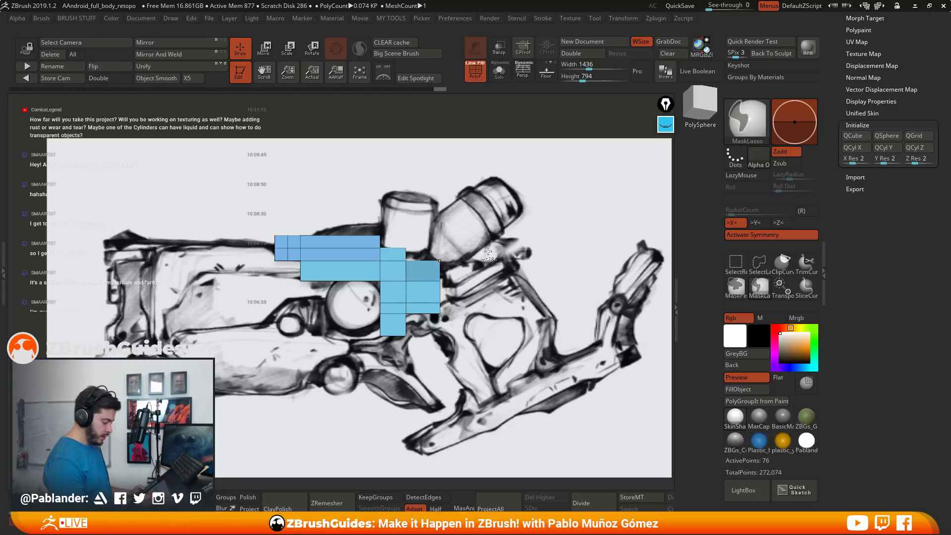
{"action": "left_click", "coordinate": [489, 130], "text": "ctrl"}
{"action": "key", "text": "w"}
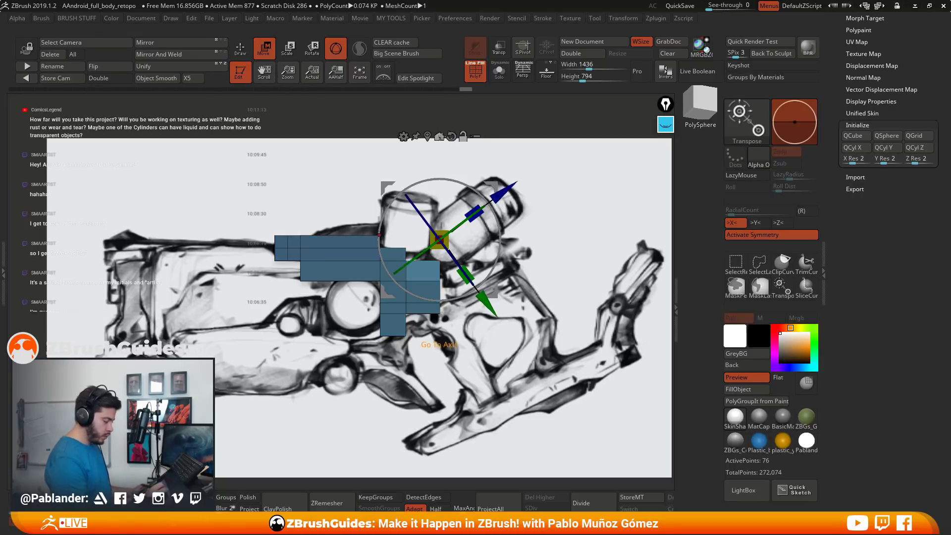
{"action": "left_click", "coordinate": [439, 136]}
{"action": "left_click", "coordinate": [369, 182]}
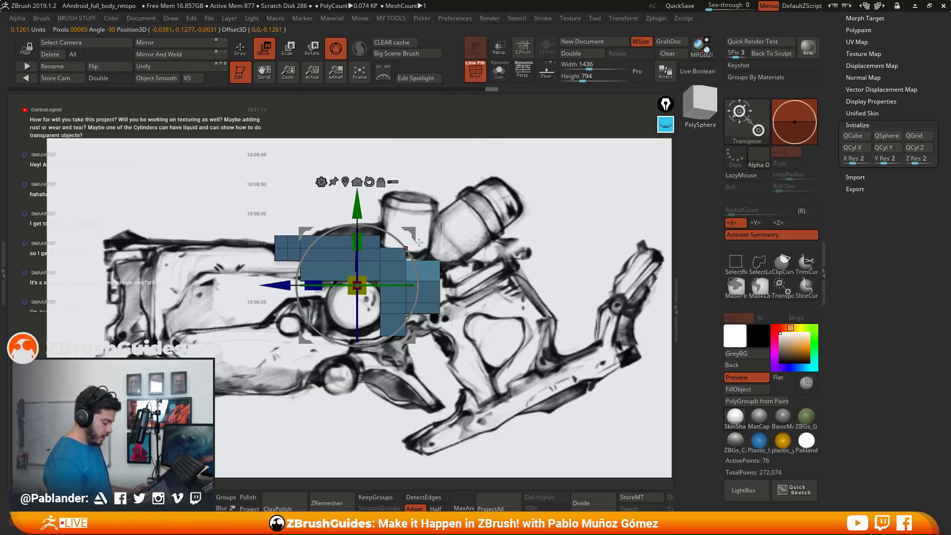
{"action": "right_click_drag", "start_coordinate": [467, 175], "coordinate": [447, 185], "text": "alt"}
{"action": "left_click_drag", "start_coordinate": [391, 244], "coordinate": [570, 229], "text": "alt"}
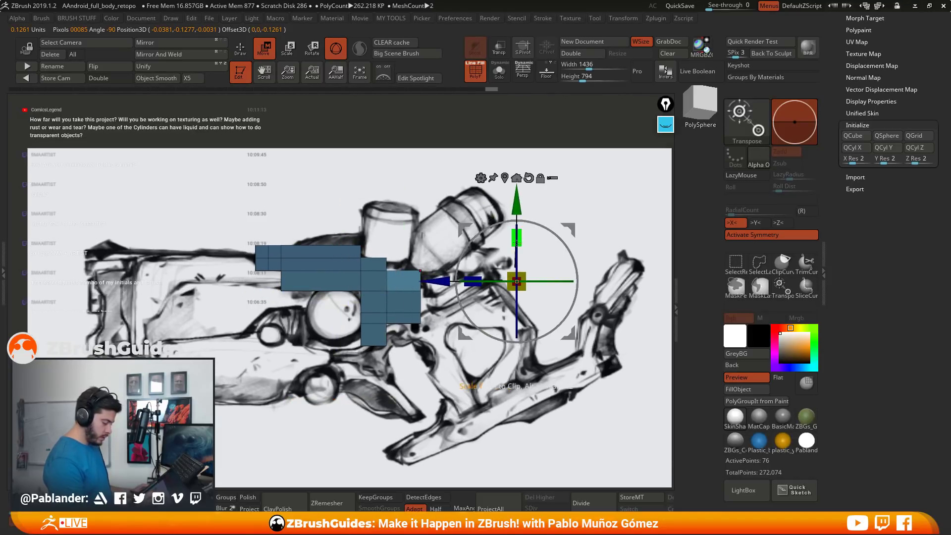
{"action": "left_click", "coordinate": [506, 178]}
Isolate the end section's upper outer corner with an inverted mask and move it inward to bevel the profile.
{"action": "key", "text": "q"}
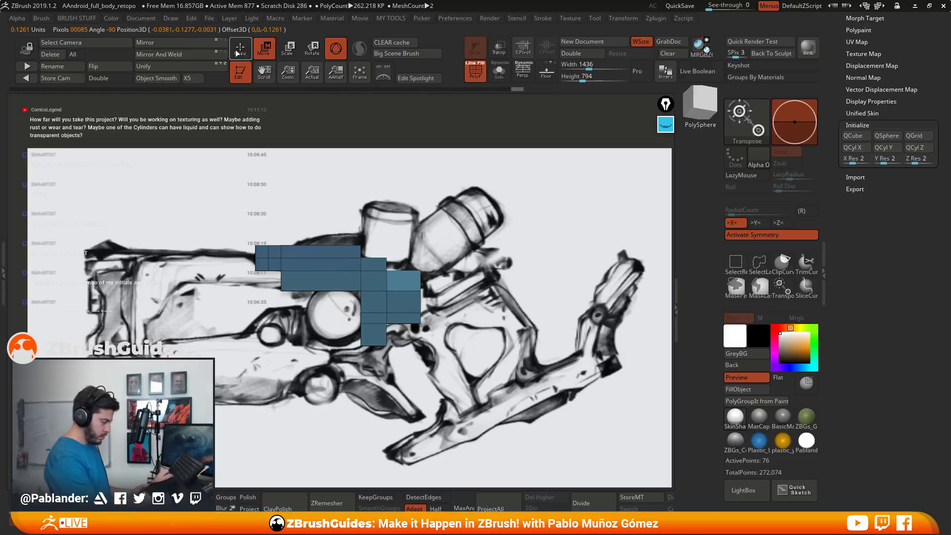
{"action": "left_click_drag", "start_coordinate": [459, 166], "coordinate": [449, 173], "text": "ctrl"}
{"action": "mouse_move", "coordinate": [434, 118]}
{"action": "left_mouse_down", "text": "ctrl"}
{"action": "mouse_move", "coordinate": [407, 223]}
{"action": "mouse_move", "coordinate": [466, 259]}
{"action": "left_mouse_up", "text": "ctrl"}
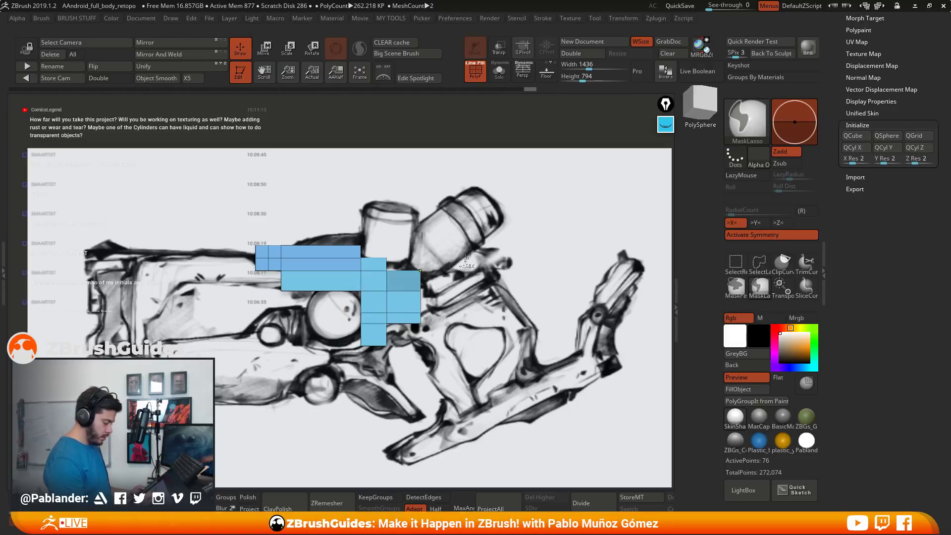
{"action": "left_click", "coordinate": [455, 132], "text": "ctrl"}
{"action": "left_click", "coordinate": [273, 57]}
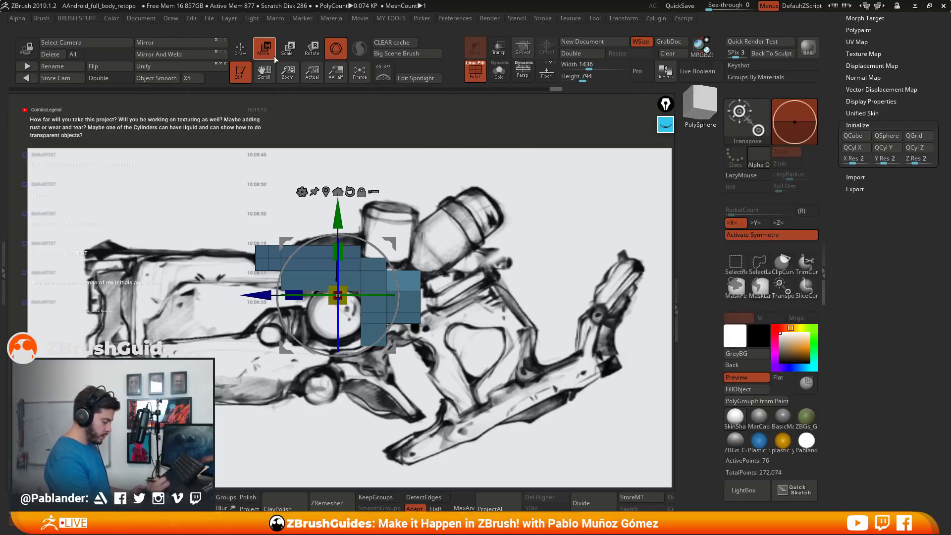
{"action": "mouse_move", "coordinate": [459, 240]}
{"action": "left_mouse_down"}
{"action": "mouse_move", "coordinate": [453, 366]}
{"action": "mouse_move", "coordinate": [455, 378]}
{"action": "mouse_move", "coordinate": [469, 381]}
{"action": "mouse_move", "coordinate": [451, 239]}
{"action": "left_mouse_up"}
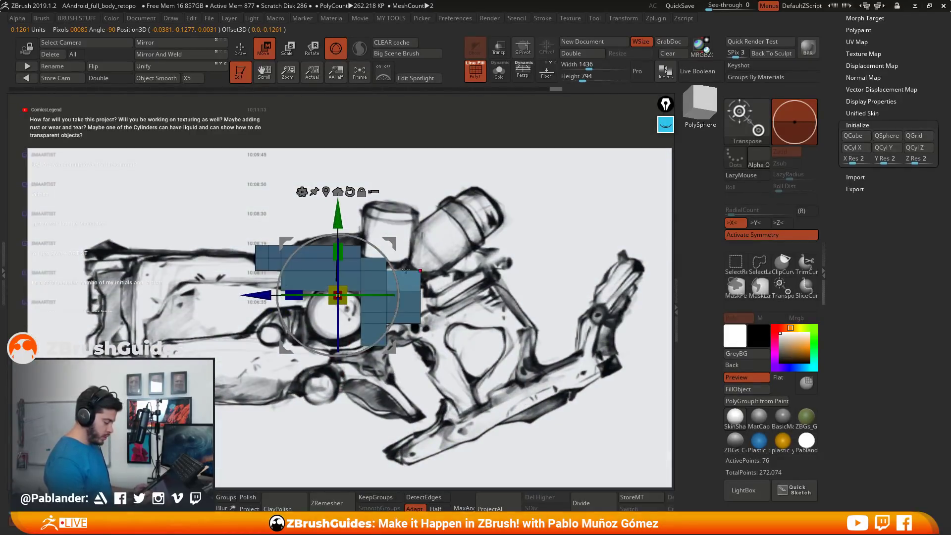
{"action": "left_click_drag", "start_coordinate": [391, 243], "coordinate": [474, 213], "text": "alt"}
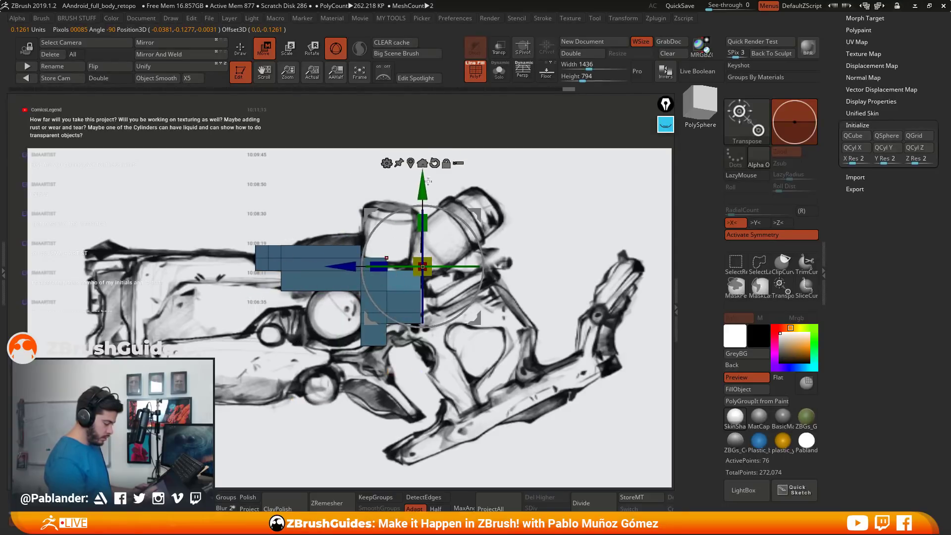
{"action": "left_click", "coordinate": [410, 163]}
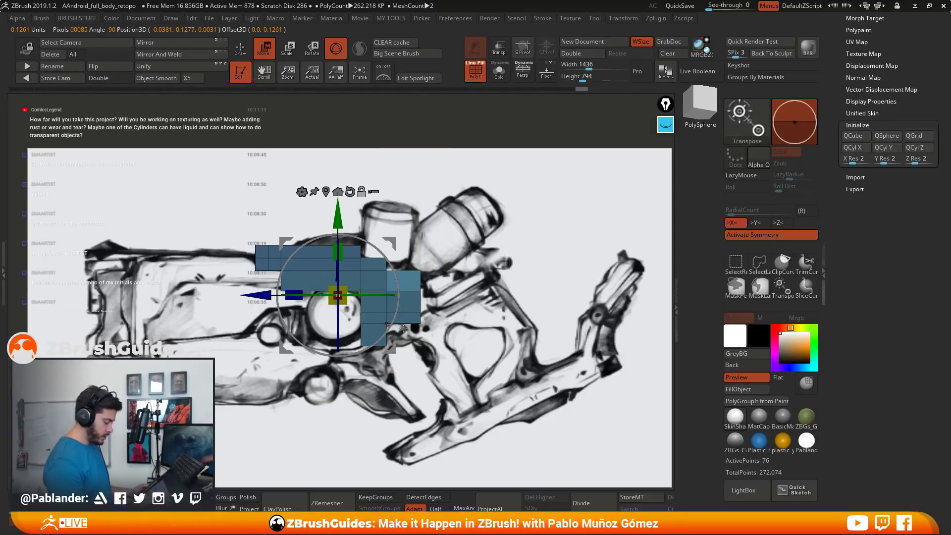
{"action": "mouse_move", "coordinate": [403, 328]}
{"action": "left_mouse_down", "text": "alt"}
{"action": "mouse_move", "coordinate": [425, 314]}
{"action": "mouse_move", "coordinate": [418, 318]}
{"action": "left_mouse_up", "text": "alt"}
{"action": "left_click_drag", "start_coordinate": [471, 208], "coordinate": [430, 248], "text": "alt"}
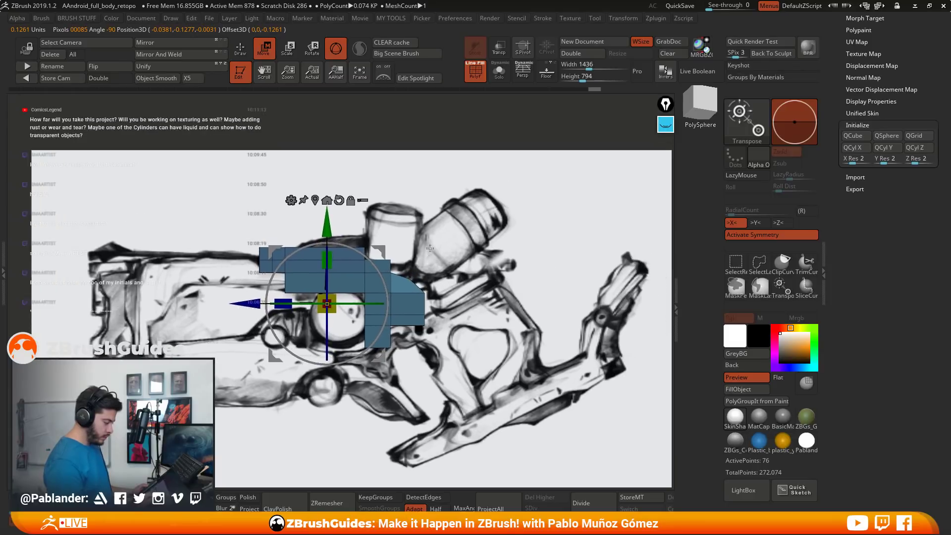
Solo the block and use ZModeler's Delete EdgeLoop Complete to remove the lengthwise loop along its centre.
{"action": "key", "text": "q"}
{"action": "key", "text": "b"}
{"action": "key", "text": "z"}
{"action": "key", "text": "m"}
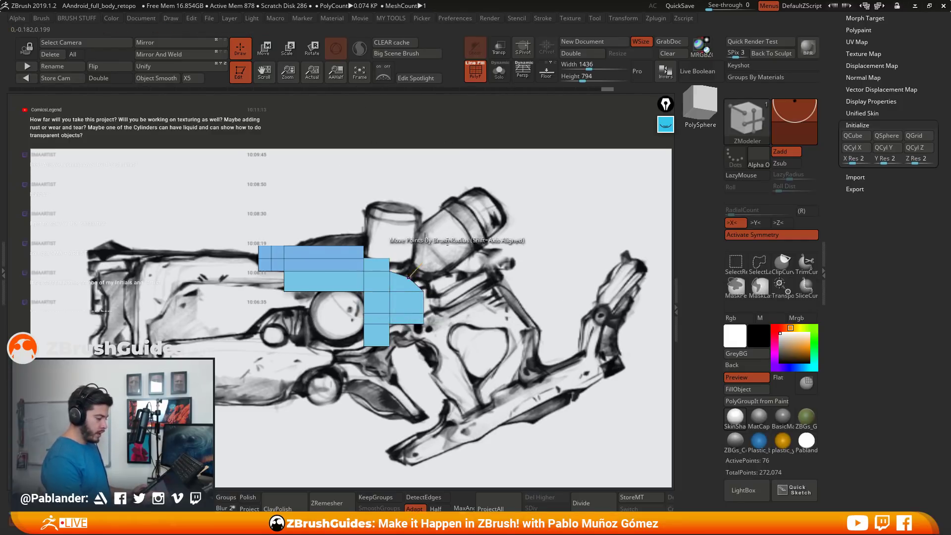
{"action": "left_click", "coordinate": [499, 71]}
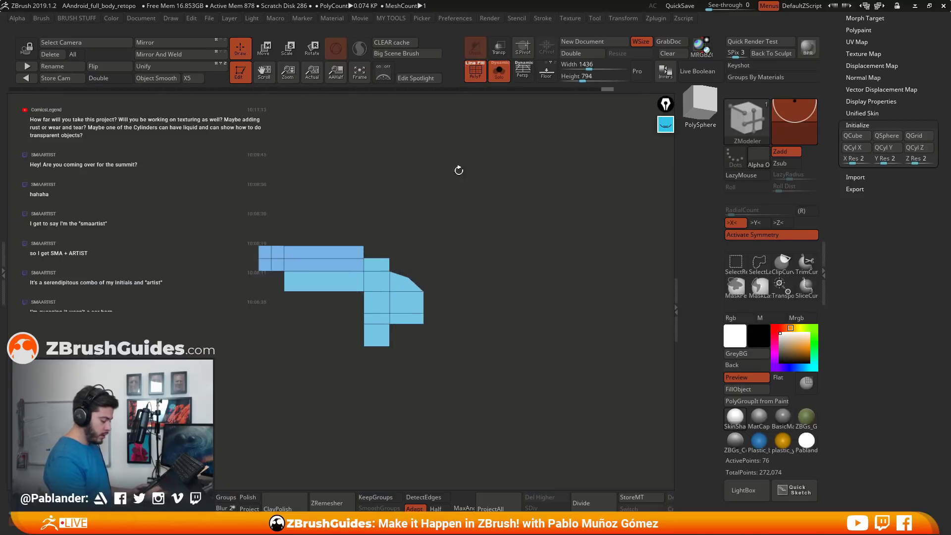
{"action": "left_click_drag", "start_coordinate": [459, 171], "coordinate": [461, 273]}
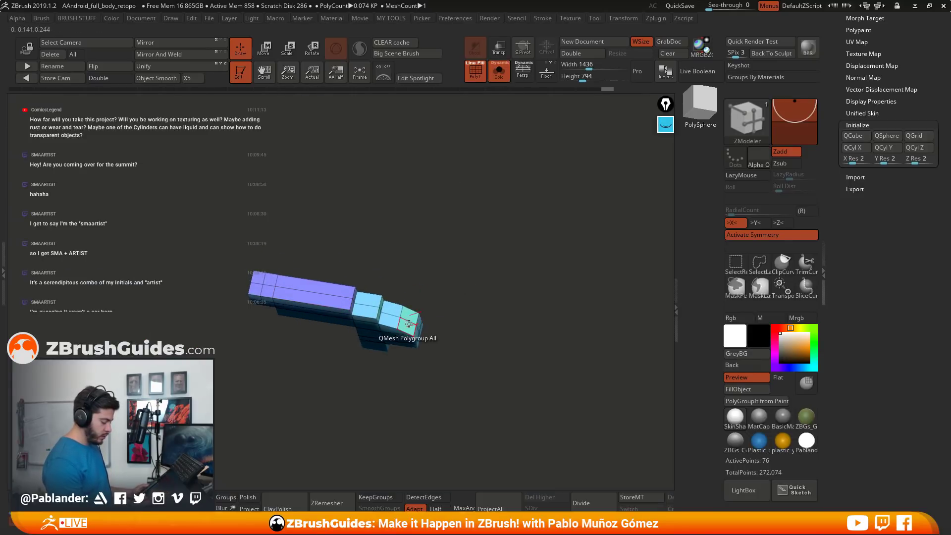
{"action": "key", "text": "space"}
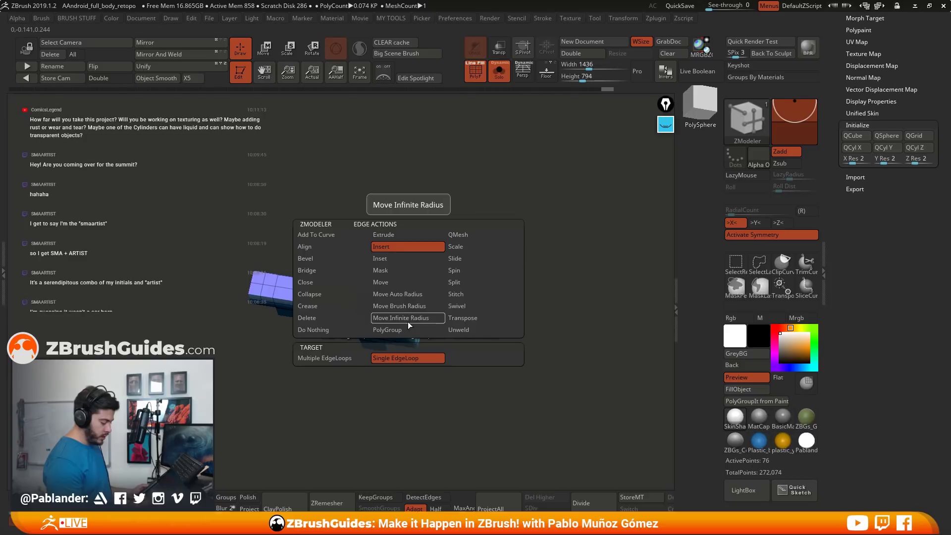
{"action": "left_click", "coordinate": [322, 318]}
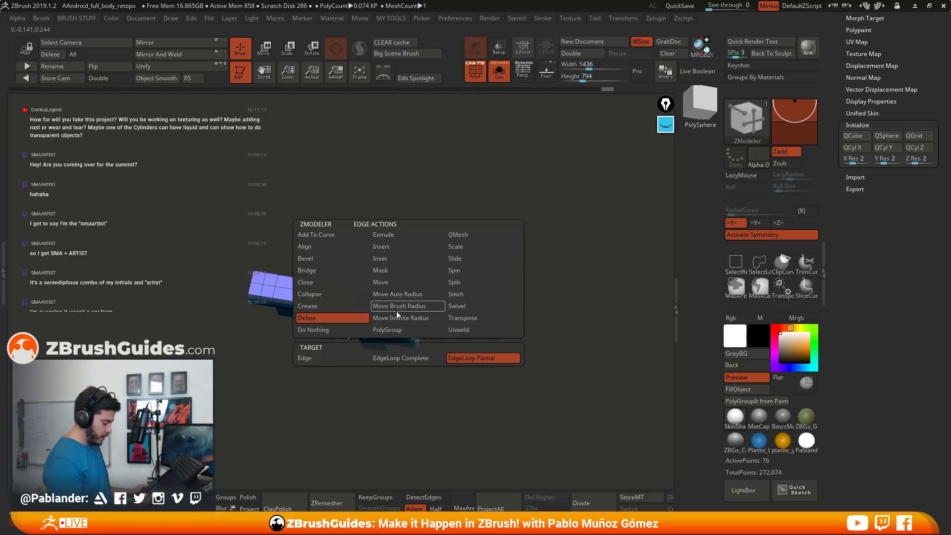
{"action": "left_click", "coordinate": [411, 358]}
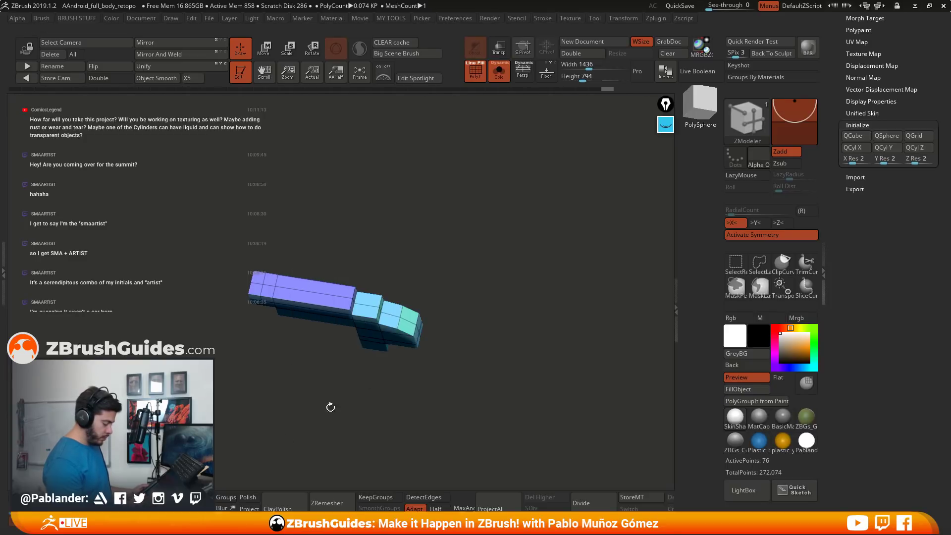
{"action": "left_click", "coordinate": [409, 321]}
{"action": "left_click_drag", "start_coordinate": [469, 382], "coordinate": [467, 290]}
Bring back the sketch and use the Move brush to slant the lower row's free end and round off the upper row's tip.
{"action": "key", "text": "b"}
{"action": "key", "text": "m"}
{"action": "key", "text": "v"}
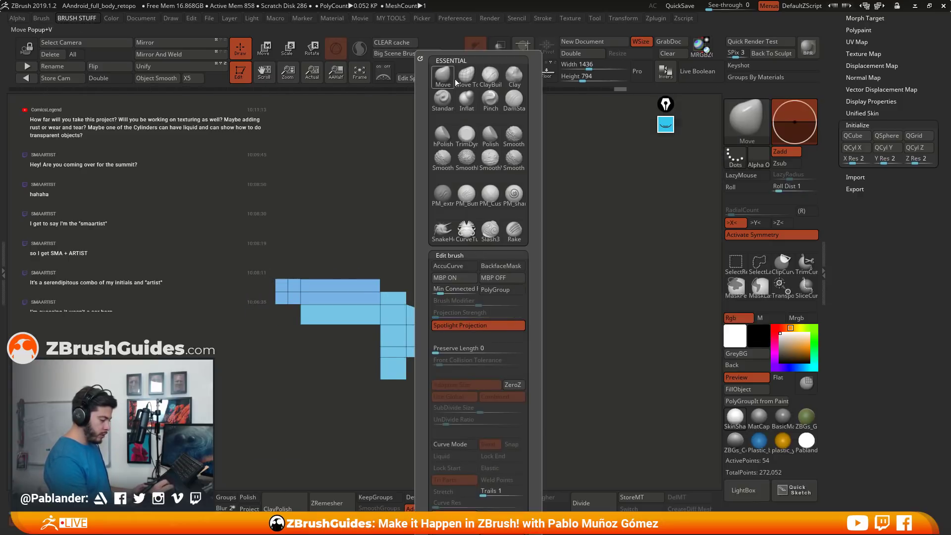
{"action": "left_click_drag", "start_coordinate": [491, 252], "coordinate": [486, 292]}
{"action": "left_click", "coordinate": [499, 71]}
{"action": "left_click_drag", "start_coordinate": [456, 223], "coordinate": [478, 138], "text": "alt"}
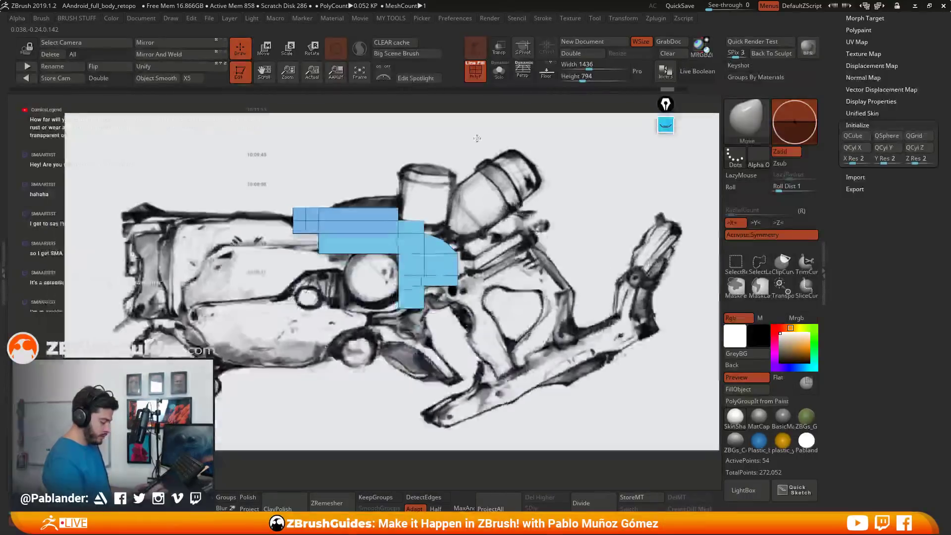
{"action": "key", "text": "space"}
{"action": "left_click_drag", "start_coordinate": [458, 241], "coordinate": [515, 269]}
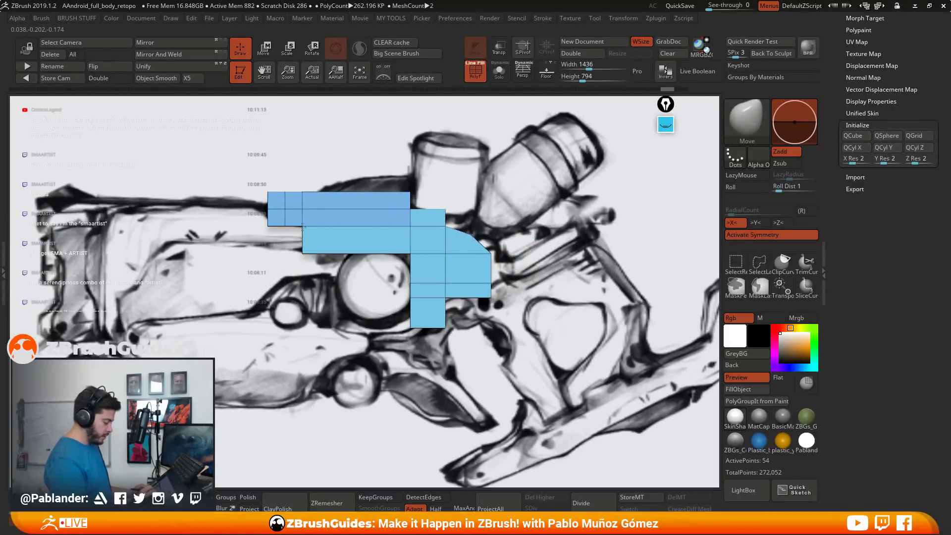
{"action": "mouse_move", "coordinate": [303, 227]}
{"action": "left_mouse_down"}
{"action": "mouse_move", "coordinate": [304, 254]}
{"action": "mouse_move", "coordinate": [326, 259]}
{"action": "left_mouse_up"}
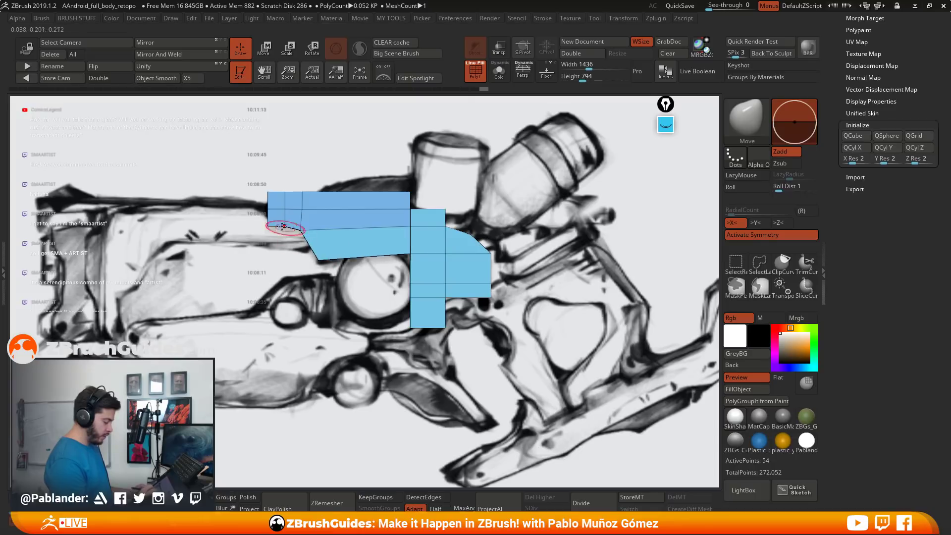
{"action": "left_click_drag", "start_coordinate": [271, 194], "coordinate": [285, 199]}
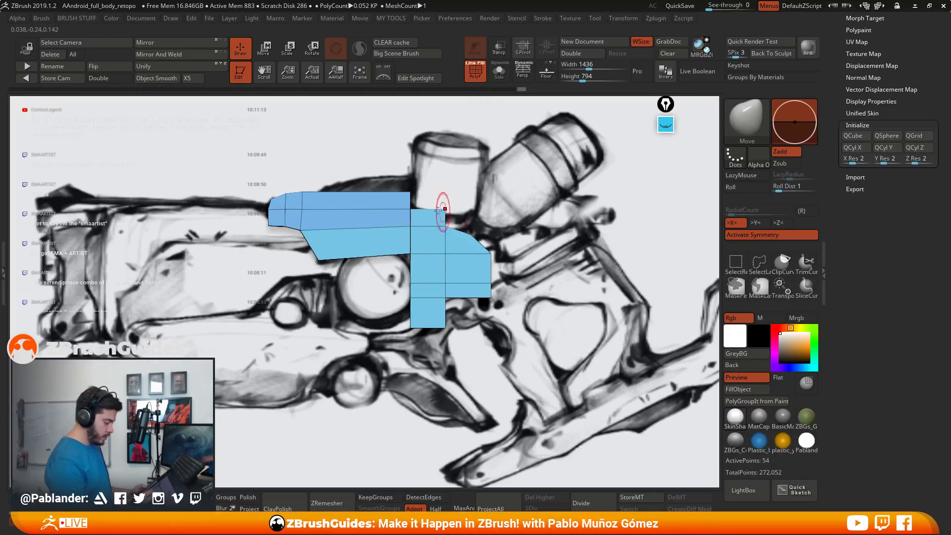
Slope the top edge below the upright cylinder and pull the end section's outer edge into a point following the sketch.
{"action": "left_click_drag", "start_coordinate": [409, 208], "coordinate": [439, 191]}
{"action": "left_click_drag", "start_coordinate": [412, 229], "coordinate": [415, 230]}
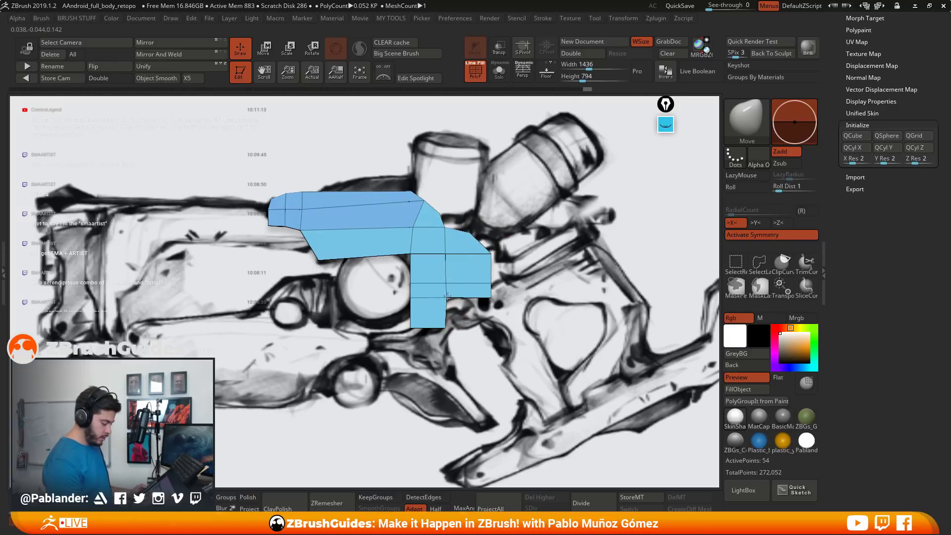
{"action": "left_click_drag", "start_coordinate": [446, 298], "coordinate": [462, 317]}
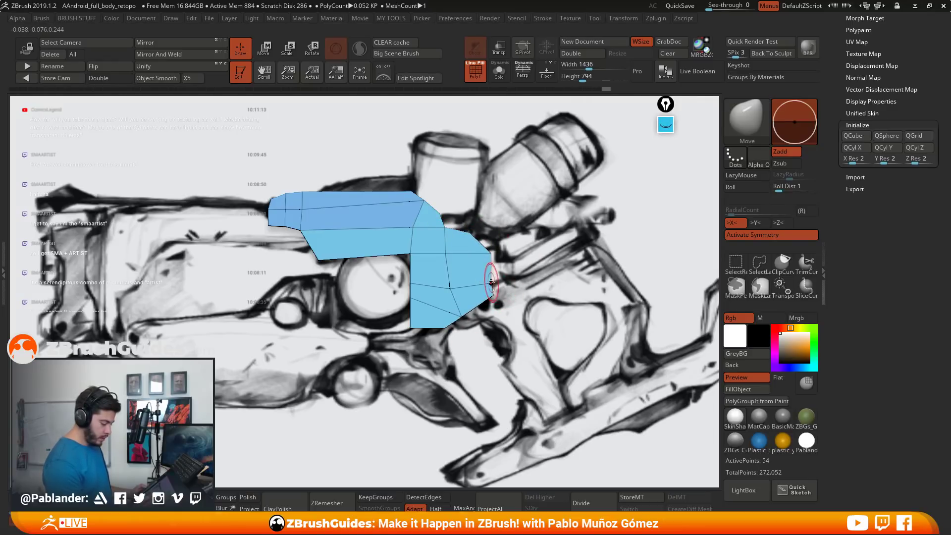
{"action": "mouse_move", "coordinate": [491, 283]}
{"action": "left_mouse_down"}
{"action": "mouse_move", "coordinate": [502, 265]}
{"action": "mouse_move", "coordinate": [493, 272]}
{"action": "left_mouse_up"}
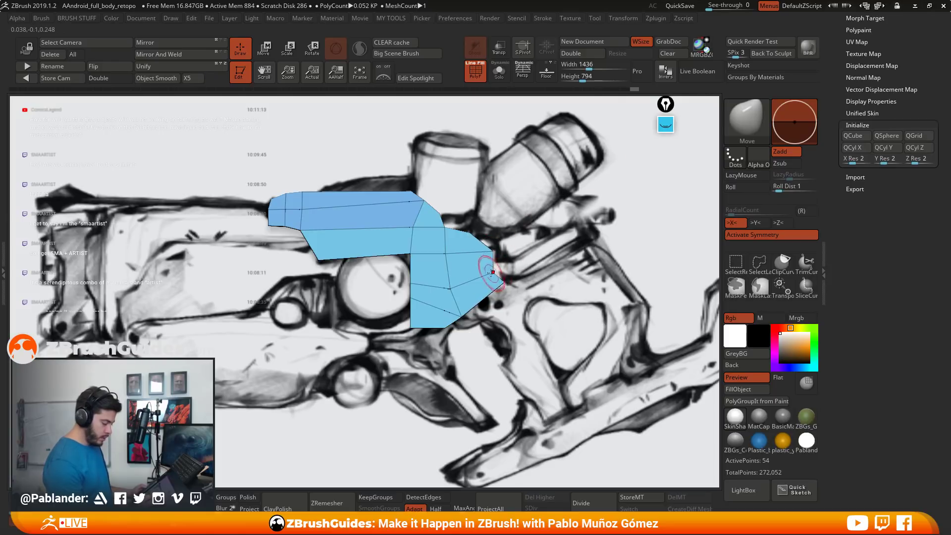
{"action": "left_click_drag", "start_coordinate": [499, 271], "coordinate": [499, 271]}
{"action": "left_click_drag", "start_coordinate": [496, 252], "coordinate": [497, 251]}
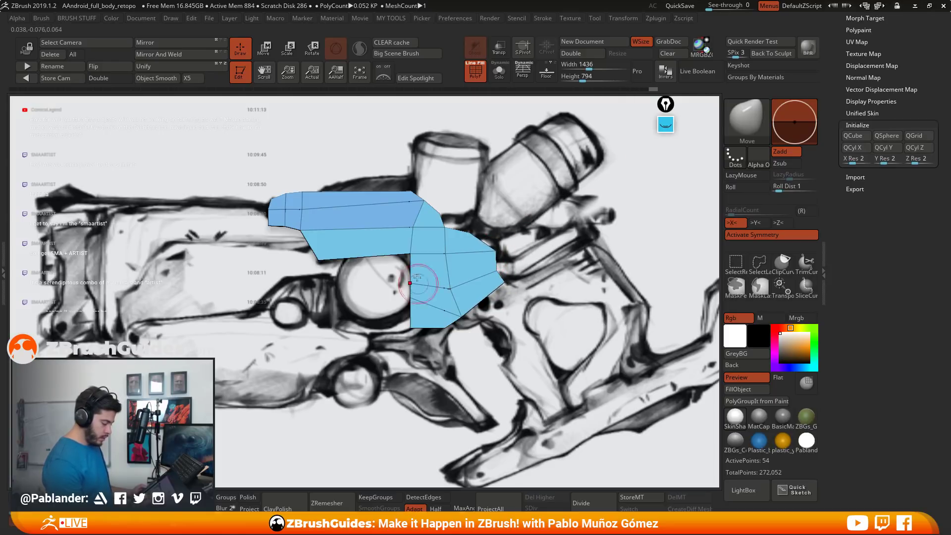
Fit the inner edge around the large round detail, angle the lower end diagonally, and adjust the top corner beside the upright cylinder.
{"action": "left_click_drag", "start_coordinate": [400, 264], "coordinate": [387, 275]}
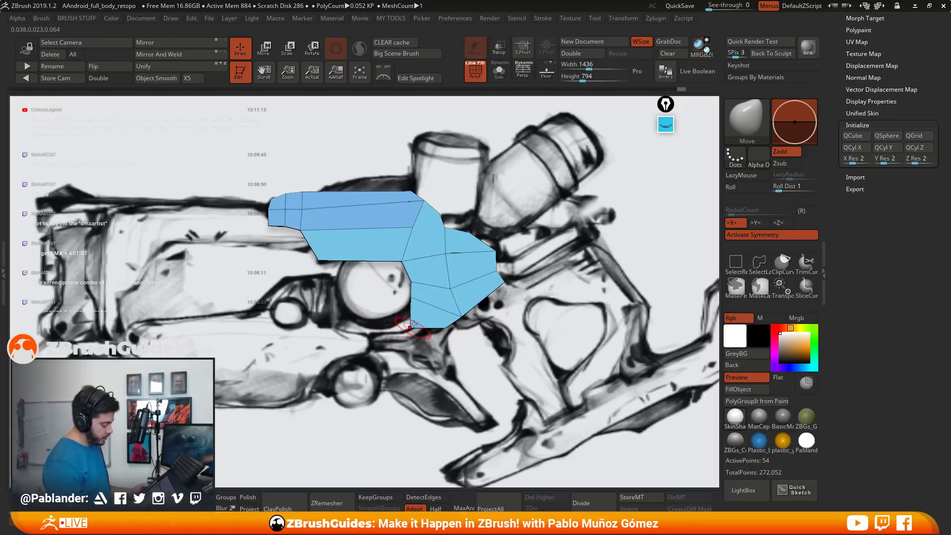
{"action": "left_click_drag", "start_coordinate": [397, 328], "coordinate": [404, 302]}
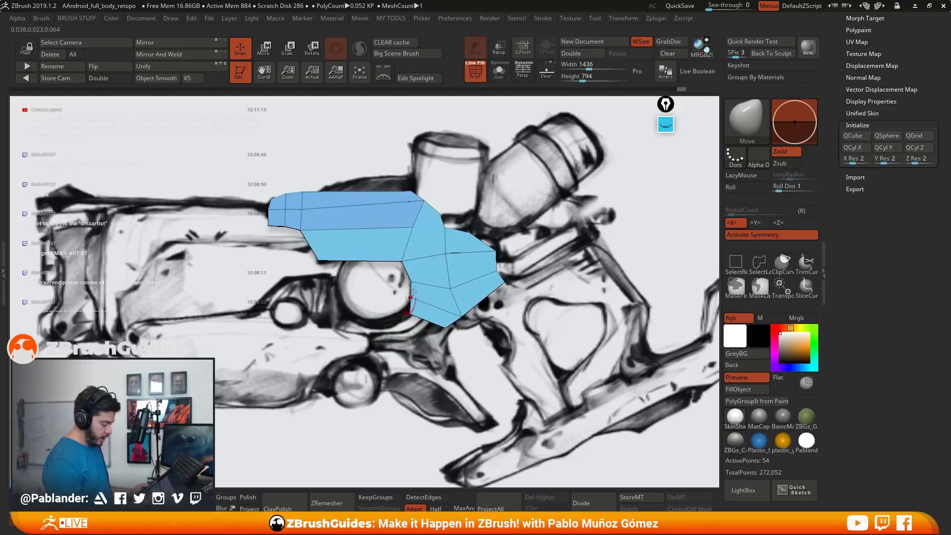
{"action": "mouse_move", "coordinate": [444, 327]}
{"action": "left_mouse_down"}
{"action": "mouse_move", "coordinate": [425, 332]}
{"action": "mouse_move", "coordinate": [446, 317]}
{"action": "left_mouse_up"}
{"action": "left_click_drag", "start_coordinate": [456, 291], "coordinate": [456, 263]}
{"action": "left_click_drag", "start_coordinate": [411, 298], "coordinate": [418, 281]}
{"action": "left_click_drag", "start_coordinate": [407, 315], "coordinate": [406, 316]}
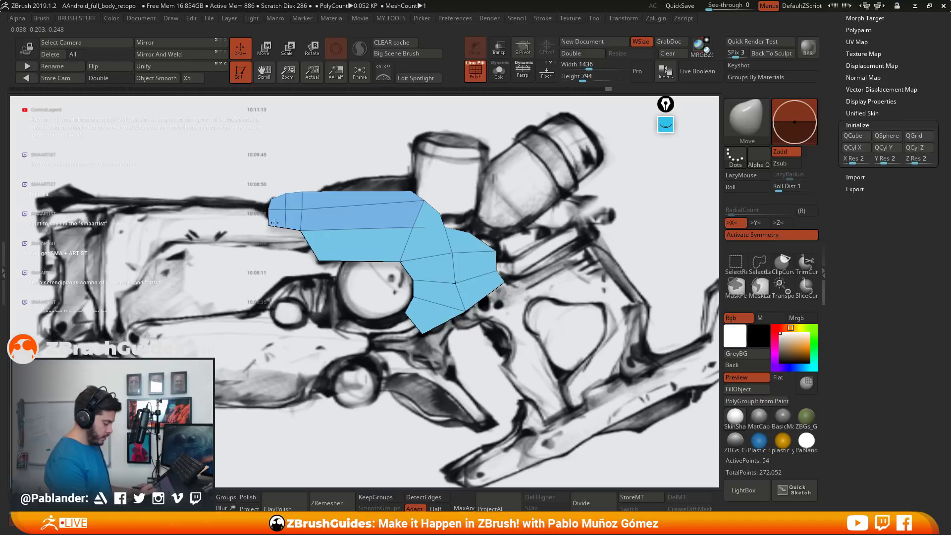
{"action": "left_click_drag", "start_coordinate": [411, 192], "coordinate": [422, 203]}
{"action": "key", "text": "w"}
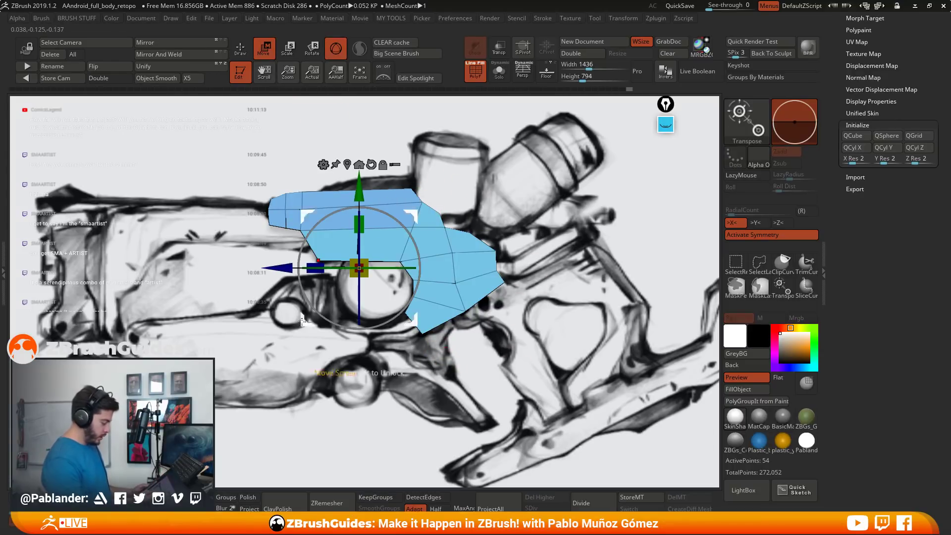
{"action": "key", "text": "q"}
Extrude the lower end face diagonally beneath the large round detail in two sections with ZModeler.
{"action": "left_click_drag", "start_coordinate": [377, 301], "coordinate": [421, 277]}
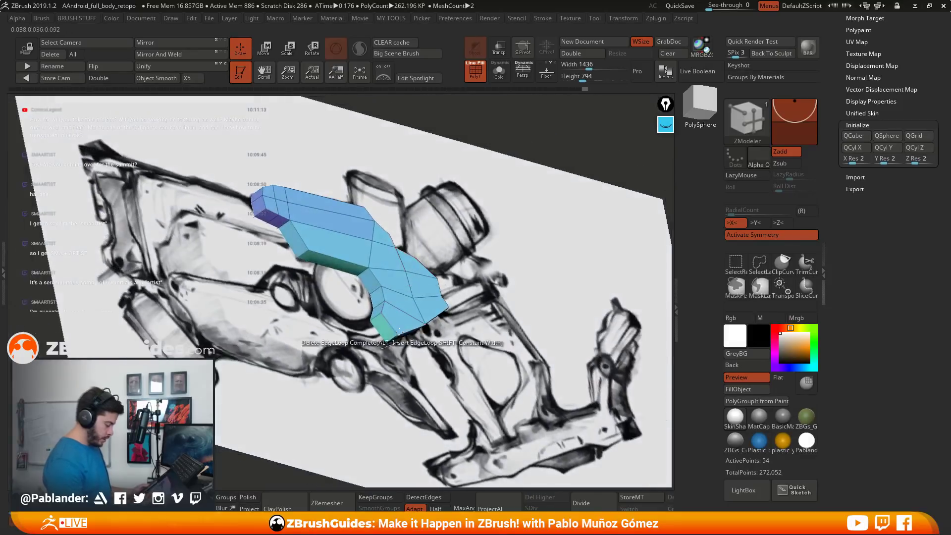
{"action": "right_click_drag", "start_coordinate": [385, 331], "coordinate": [365, 339]}
{"action": "left_click_drag", "start_coordinate": [387, 334], "coordinate": [360, 353]}
{"action": "key", "text": "ctrl+z"}
{"action": "left_click", "coordinate": [378, 337], "text": "alt"}
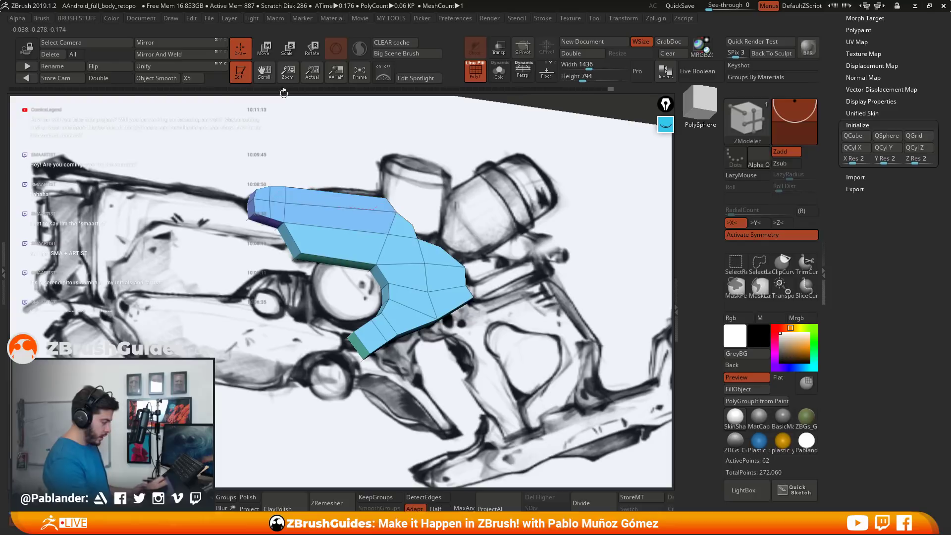
Use the Move brush to bend the lower arm beneath the large round detail, curving its end back horizontally along the sketch.
{"action": "key", "text": "w"}
{"action": "key", "text": "q"}
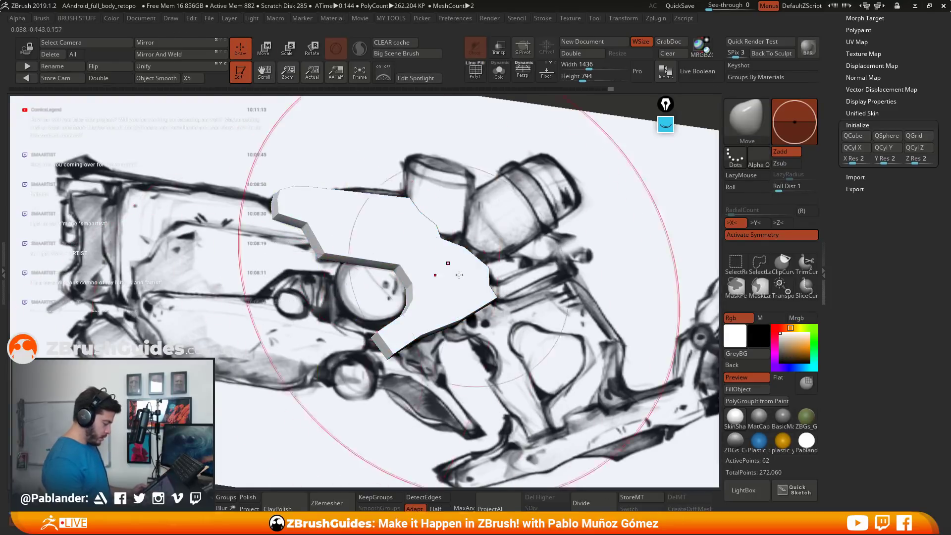
{"action": "key", "text": "shift+f"}
{"action": "key", "text": "space"}
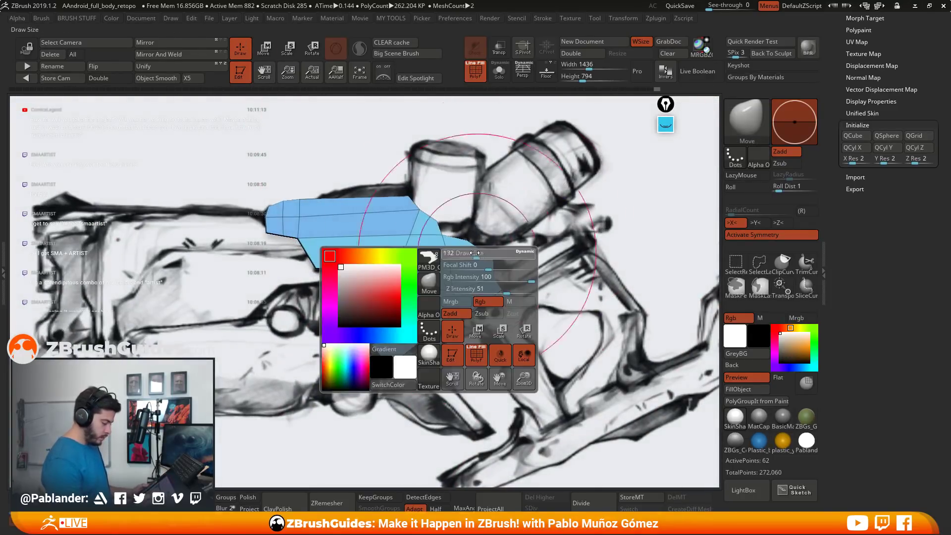
{"action": "right_click_drag", "start_coordinate": [407, 355], "coordinate": [410, 318], "text": "alt"}
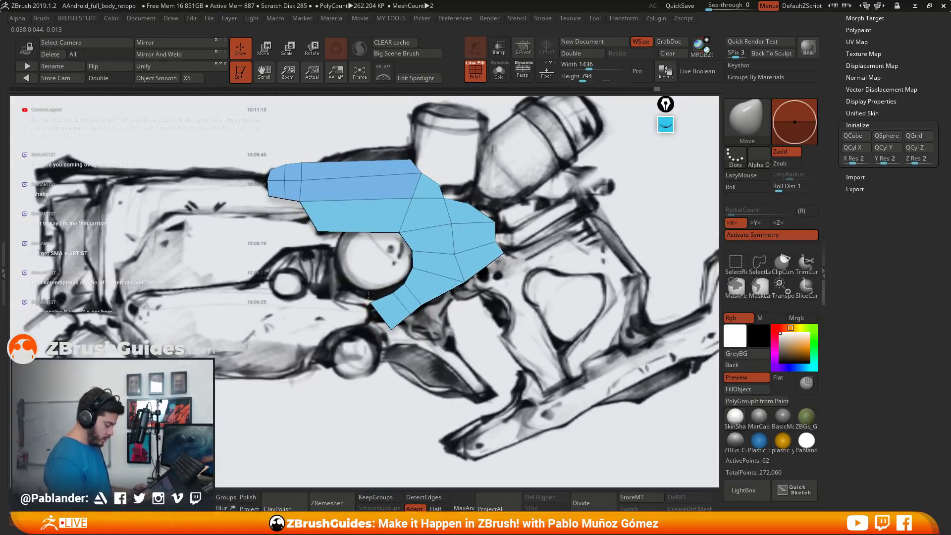
{"action": "left_click_drag", "start_coordinate": [392, 328], "coordinate": [392, 327]}
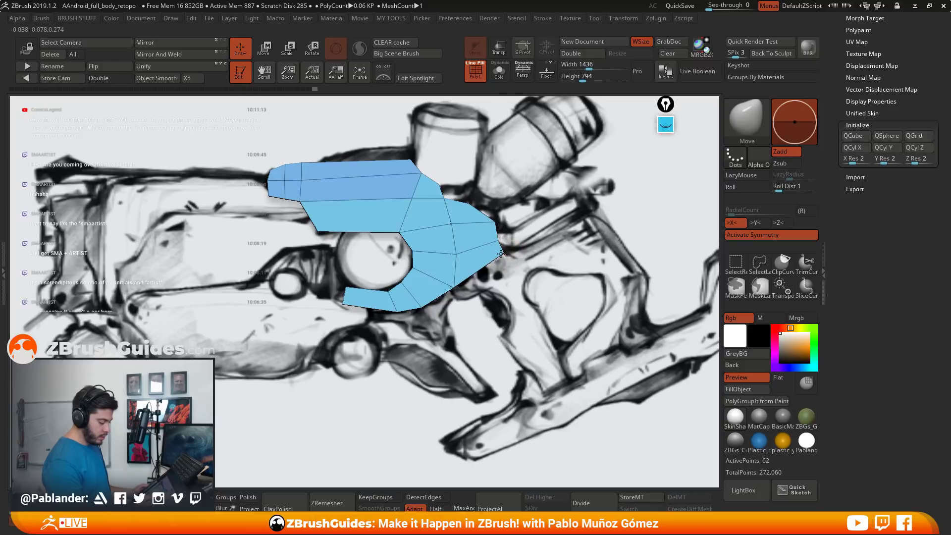
{"action": "right_click_drag", "start_coordinate": [520, 242], "coordinate": [495, 267], "text": "alt"}
Inspect the main body in isolation with Solo and PolyFrame, and bring the reference sketch back.
{"action": "left_click", "coordinate": [475, 78]}
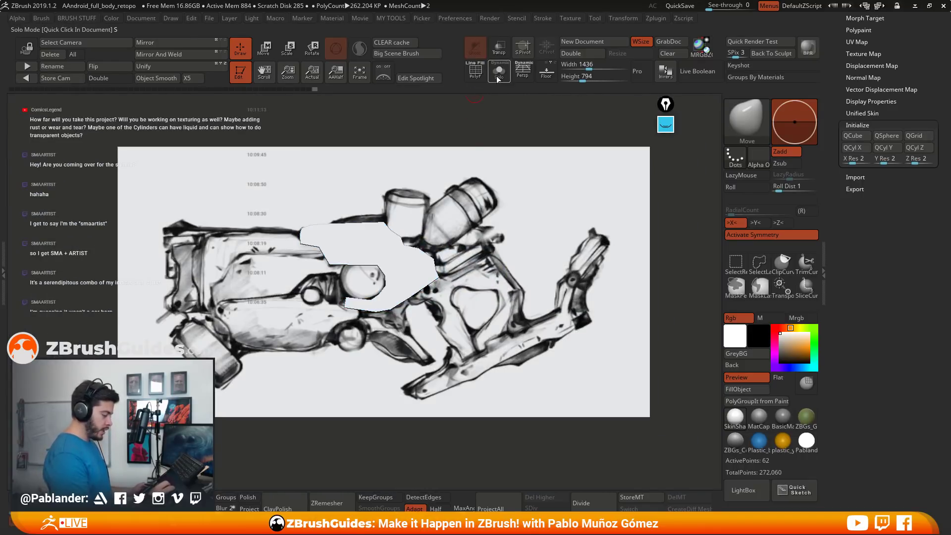
{"action": "left_click", "coordinate": [497, 75]}
{"action": "left_click", "coordinate": [476, 73]}
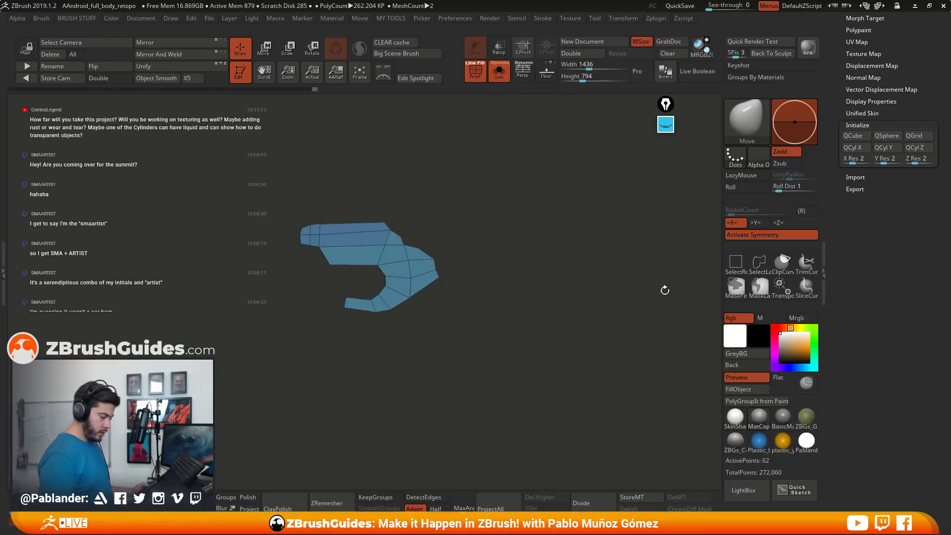
{"action": "left_click", "coordinate": [476, 73]}
{"action": "left_click", "coordinate": [498, 74]}
{"action": "left_click", "coordinate": [476, 73]}
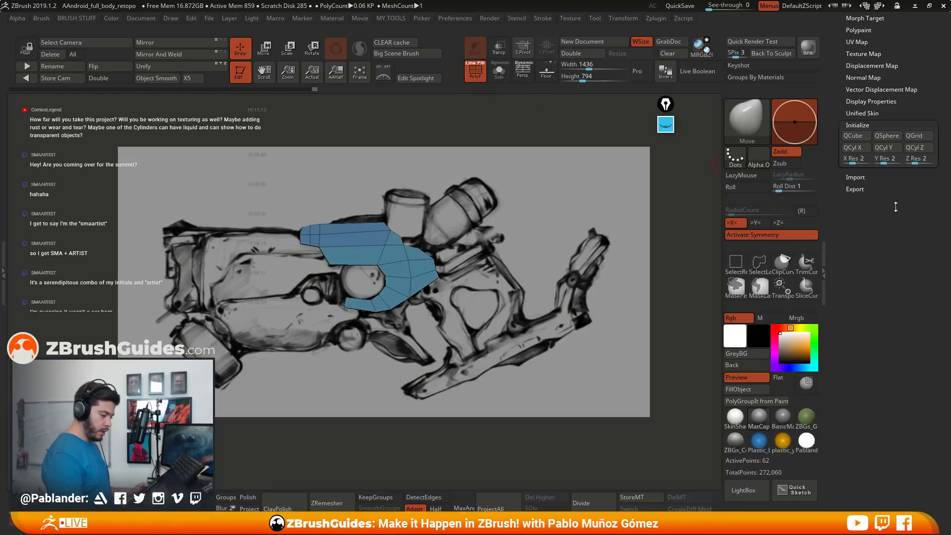
Show the hidden subtools Skin_ZSphere3, Skin_ZSphere4, Skin_ZSphere5 and Skin_ZSphere2 together with the main body.
{"action": "left_click_drag", "start_coordinate": [895, 207], "coordinate": [890, 346]}
{"action": "left_click_drag", "start_coordinate": [886, 224], "coordinate": [888, 317]}
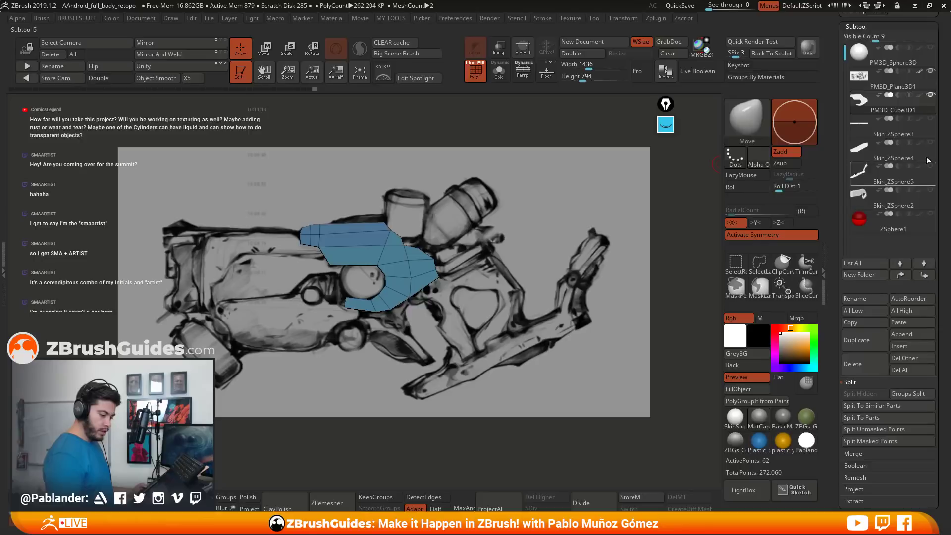
{"action": "left_click", "coordinate": [930, 118]}
{"action": "left_click", "coordinate": [930, 142]}
{"action": "left_click", "coordinate": [930, 166]}
{"action": "left_click", "coordinate": [931, 190]}
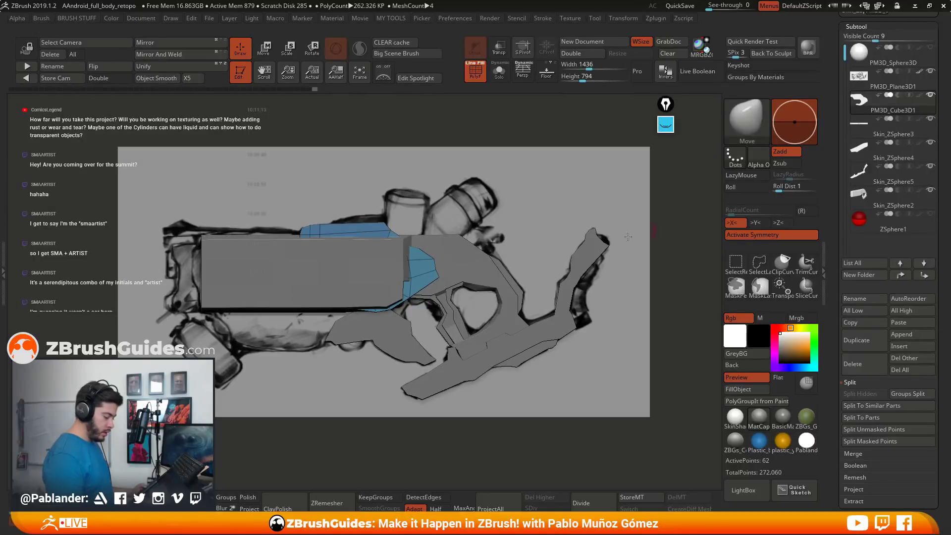
Widen the main body along X with the gizmo so its sides extend beyond the long rectangular block.
{"action": "mouse_move", "coordinate": [438, 250]}
{"action": "right_mouse_down"}
{"action": "mouse_move", "coordinate": [468, 273]}
{"action": "mouse_move", "coordinate": [460, 267]}
{"action": "right_mouse_up"}
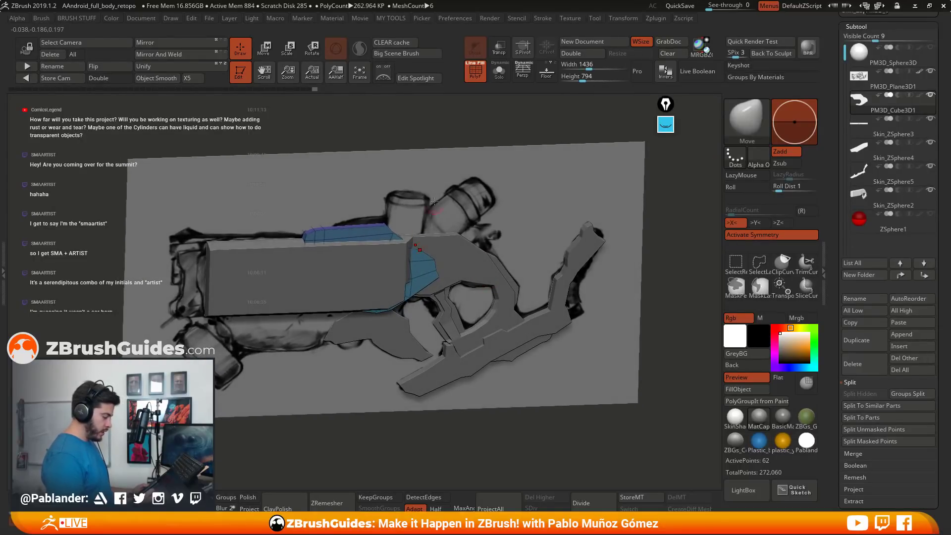
{"action": "left_click", "coordinate": [269, 52]}
{"action": "right_click_drag", "start_coordinate": [379, 183], "coordinate": [399, 272]}
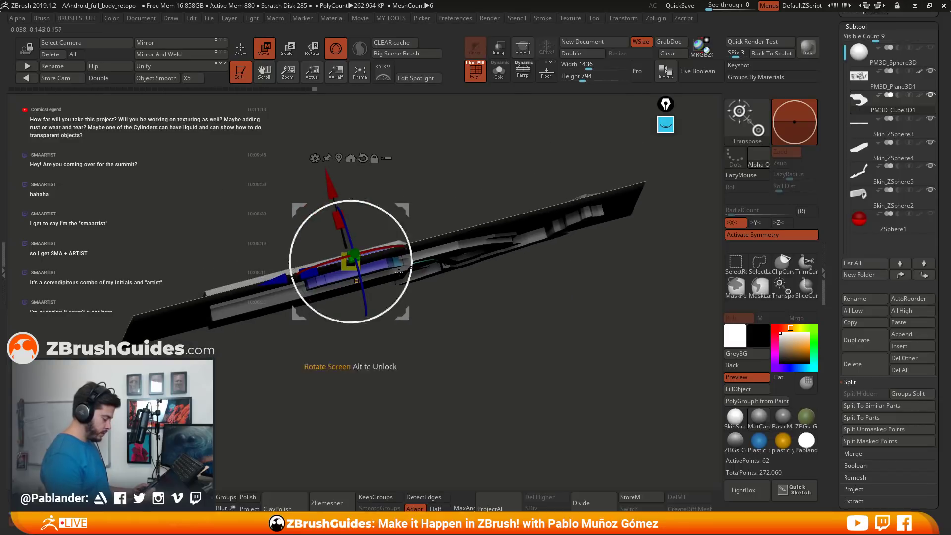
{"action": "left_click_drag", "start_coordinate": [399, 272], "coordinate": [414, 216]}
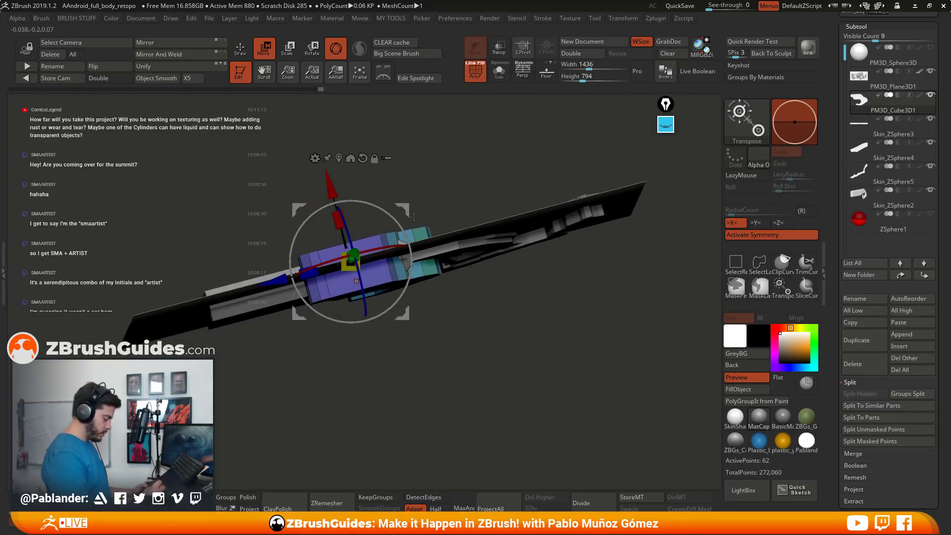
{"action": "mouse_move", "coordinate": [415, 219]}
{"action": "right_mouse_down", "text": "shift"}
{"action": "mouse_move", "coordinate": [485, 302]}
{"action": "mouse_move", "coordinate": [399, 317]}
{"action": "right_mouse_up", "text": "shift"}
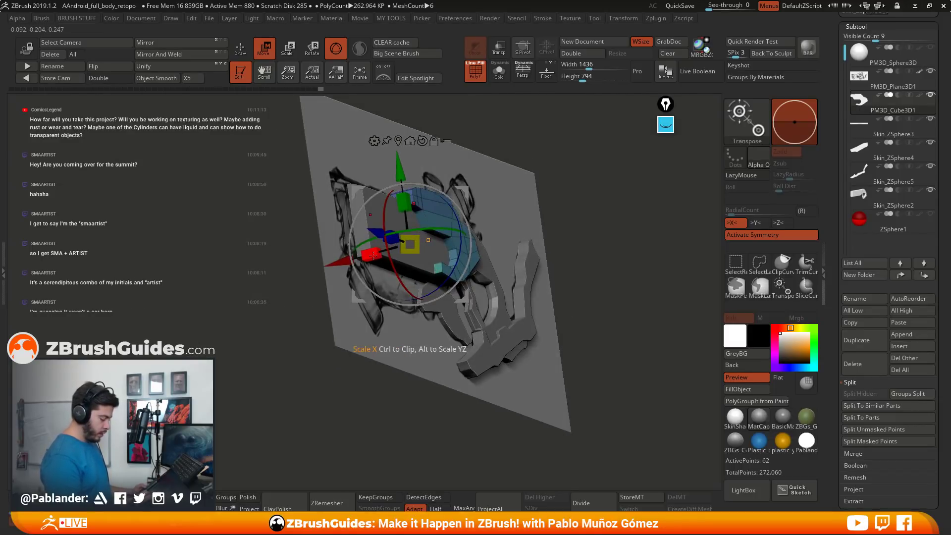
{"action": "mouse_move", "coordinate": [371, 256]}
{"action": "left_mouse_down"}
{"action": "mouse_move", "coordinate": [380, 255]}
{"action": "mouse_move", "coordinate": [327, 278]}
{"action": "left_mouse_up"}
{"action": "right_click_drag", "start_coordinate": [331, 283], "coordinate": [416, 297]}
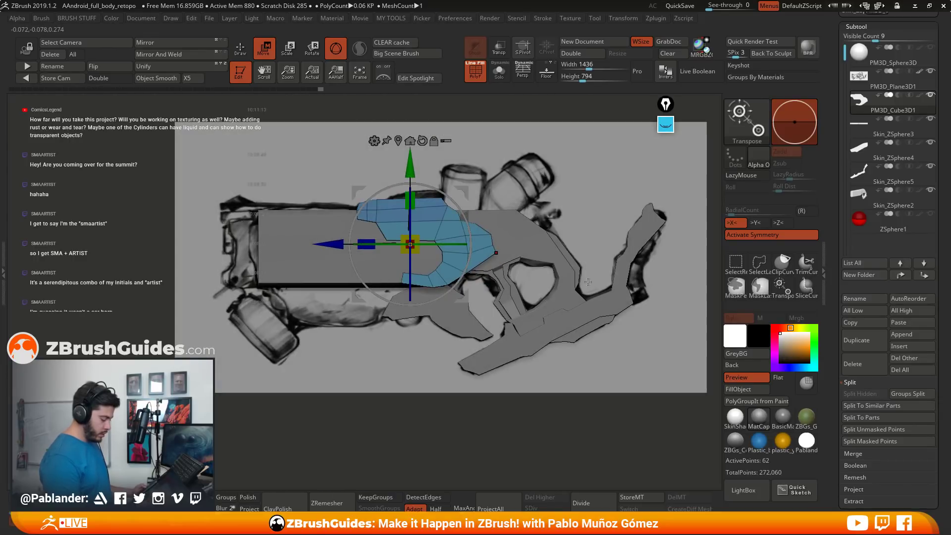
{"action": "key", "text": "q"}
Examine how the widened main body sits against the rectangular block and grip parts from angled and side views.
{"action": "right_click_drag", "start_coordinate": [470, 325], "coordinate": [429, 299], "text": "alt"}
{"action": "right_click_drag", "start_coordinate": [443, 404], "coordinate": [473, 417]}
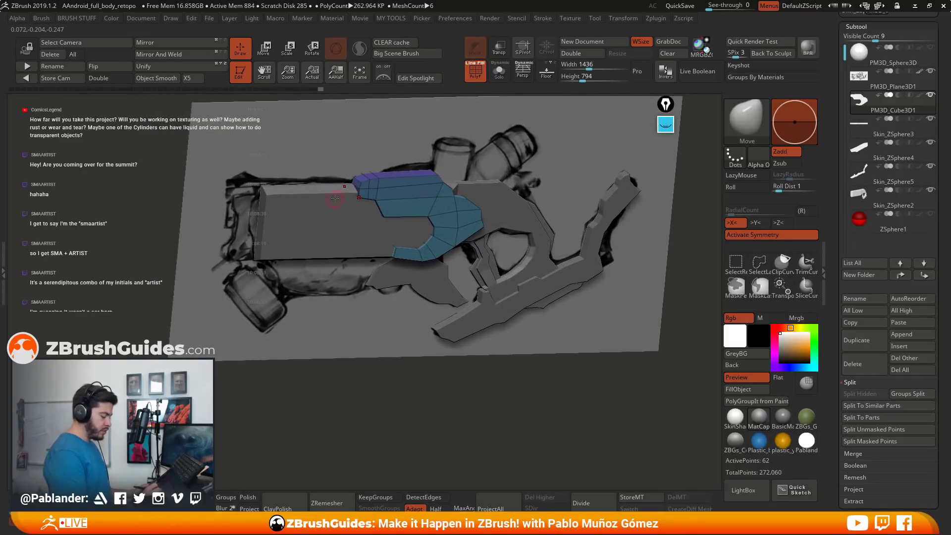
{"action": "right_click_drag", "start_coordinate": [492, 373], "coordinate": [501, 367]}
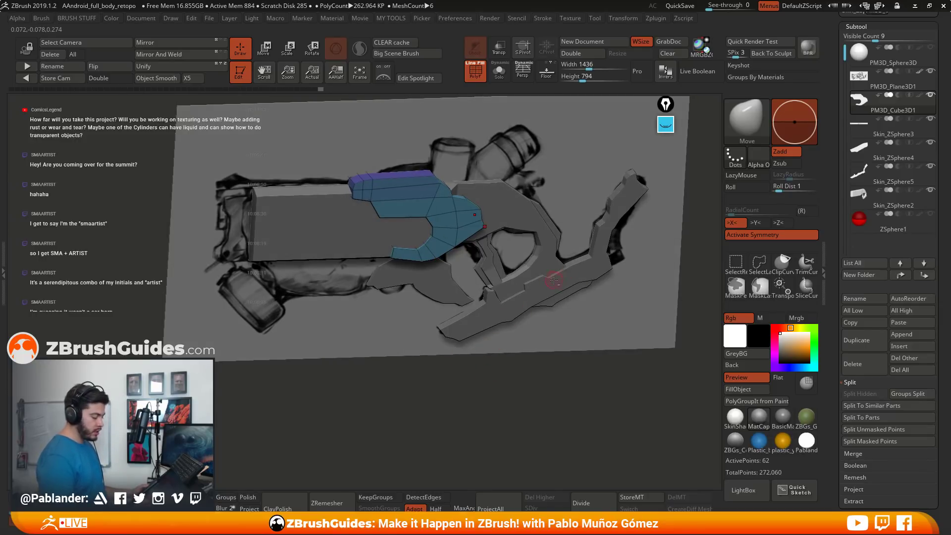
{"action": "right_click_drag", "start_coordinate": [554, 281], "coordinate": [498, 312], "text": "shift"}
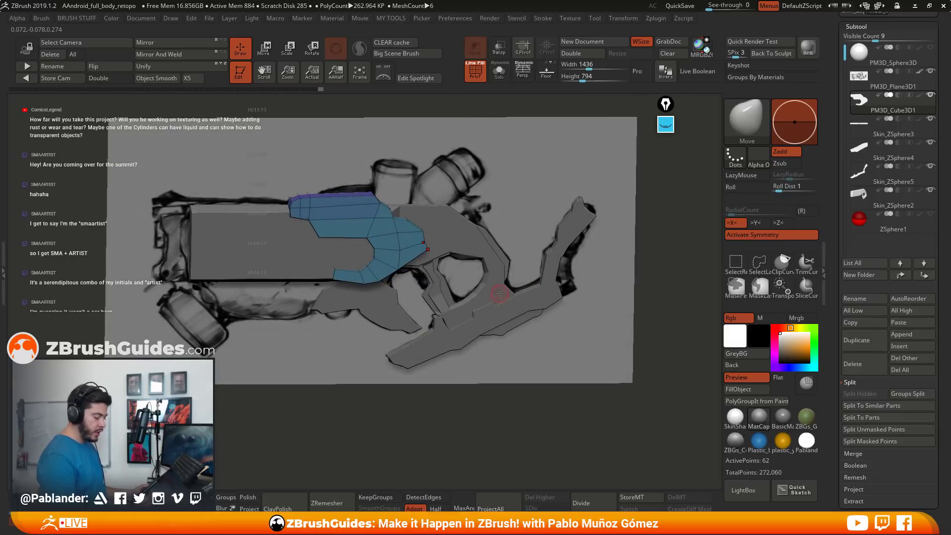
{"action": "right_click_drag", "start_coordinate": [472, 420], "coordinate": [440, 398]}
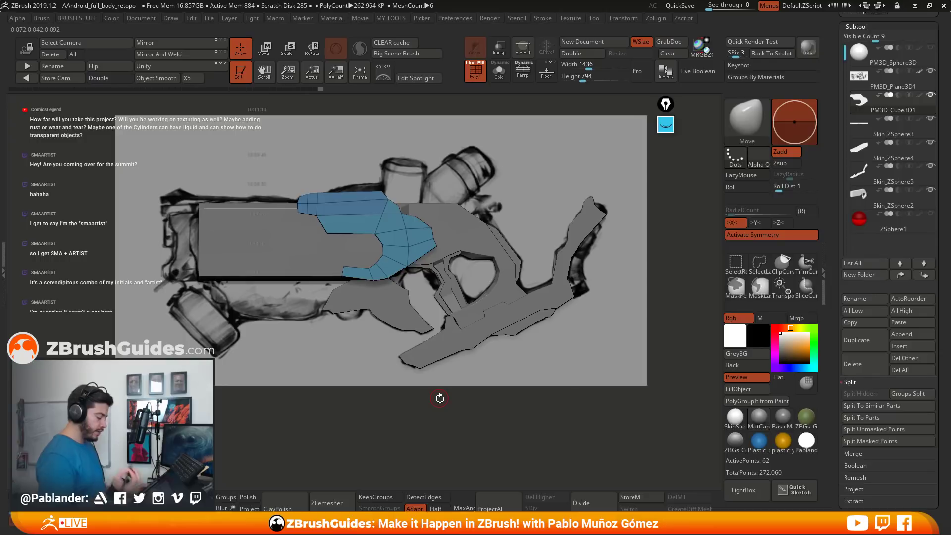
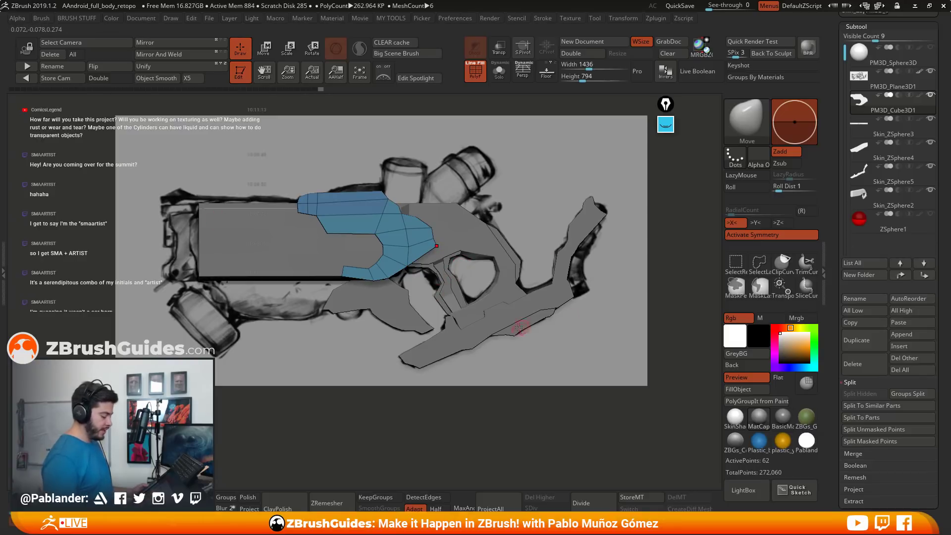
Select the reference plane PM3D_Plane1 and compare the modelled parts with the sketch using transparency, with and without Ghost.
{"action": "right_click_drag", "start_coordinate": [474, 294], "coordinate": [440, 284]}
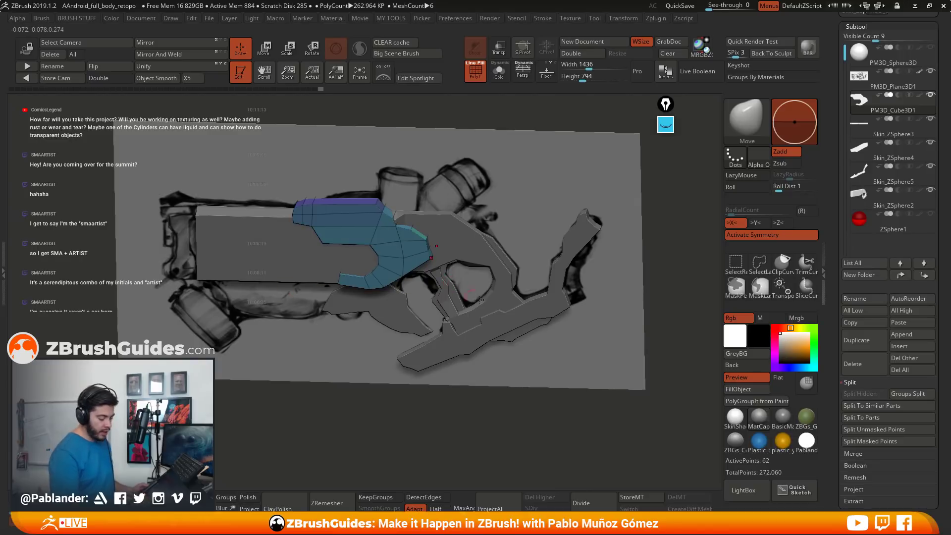
{"action": "right_click_drag", "start_coordinate": [456, 361], "coordinate": [444, 341]}
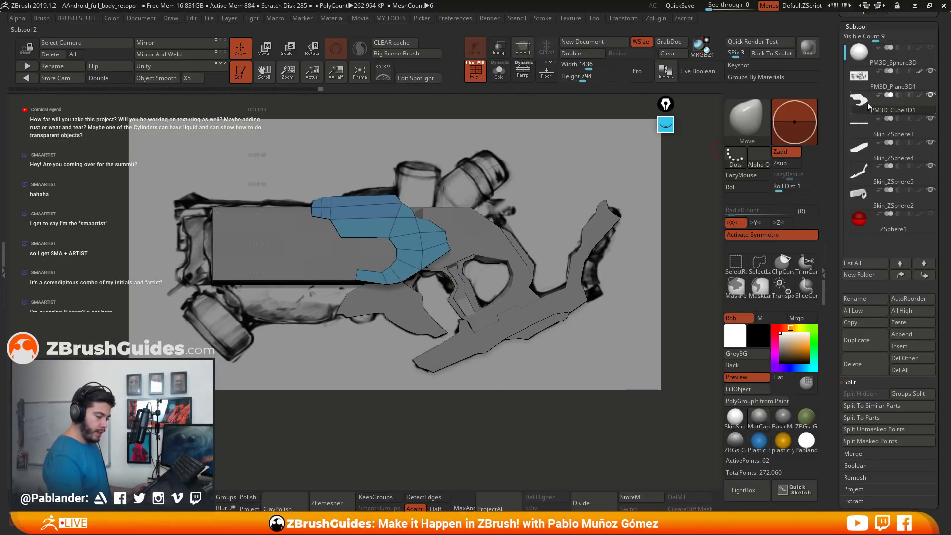
{"action": "left_click", "coordinate": [887, 83]}
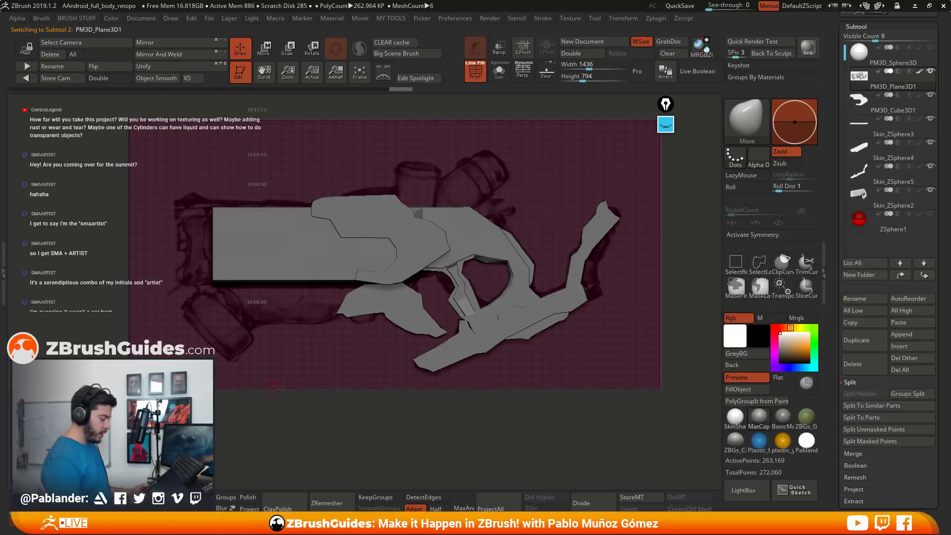
{"action": "left_click", "coordinate": [498, 49]}
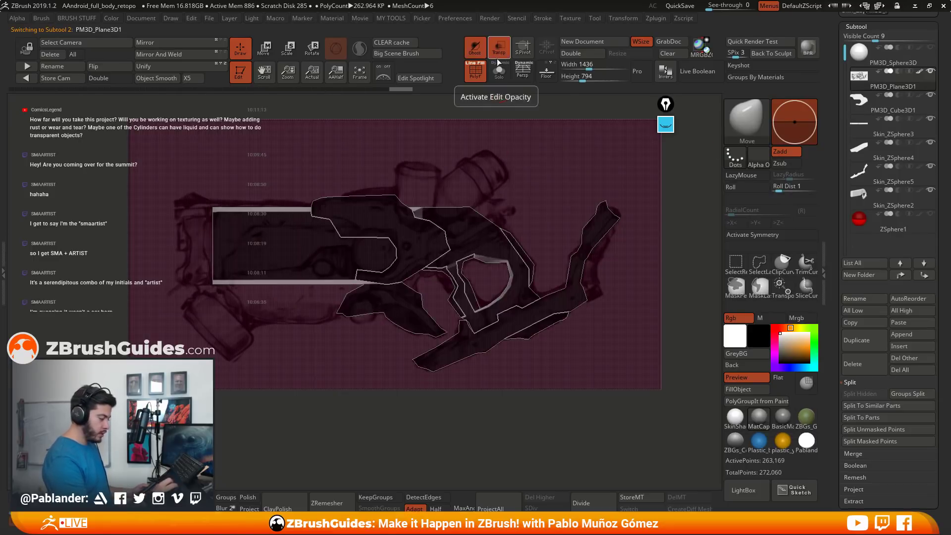
{"action": "left_click", "coordinate": [478, 49]}
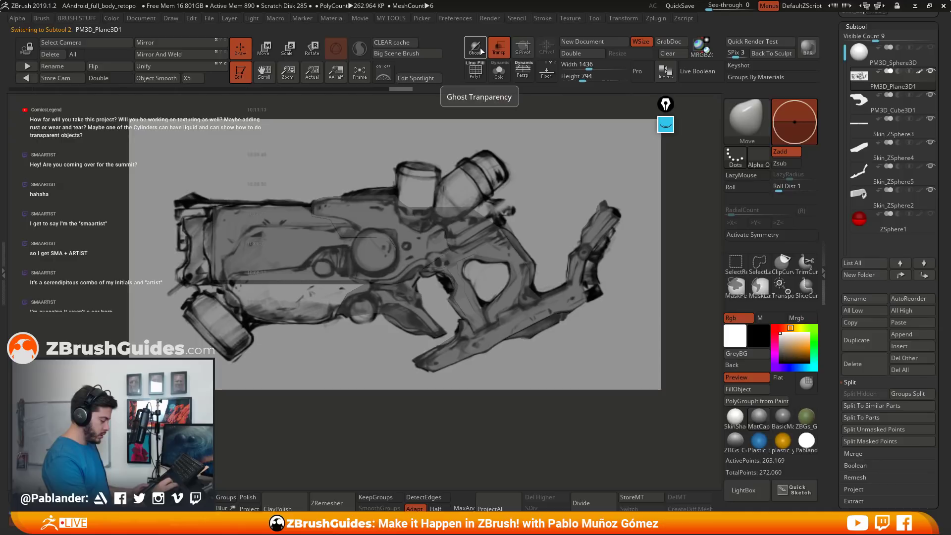
{"action": "left_click", "coordinate": [480, 47]}
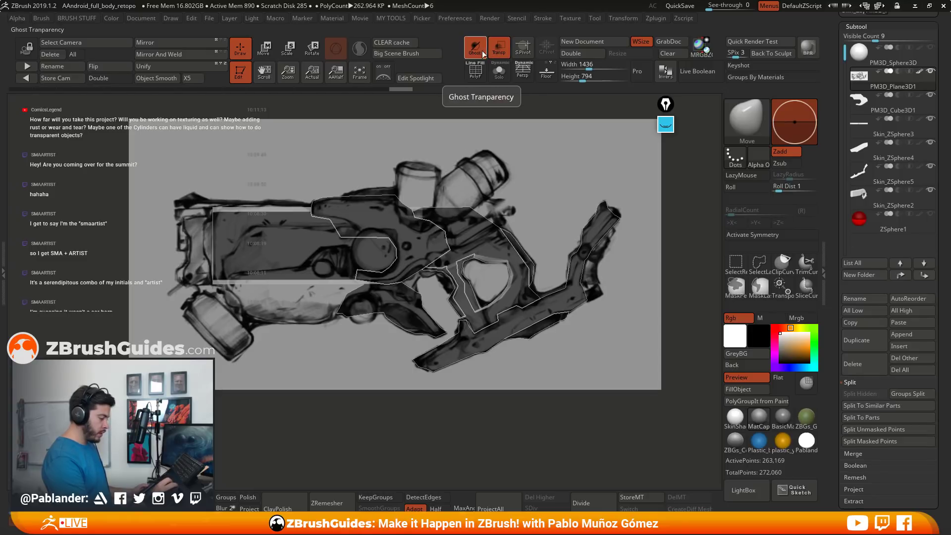
{"action": "left_click", "coordinate": [480, 49]}
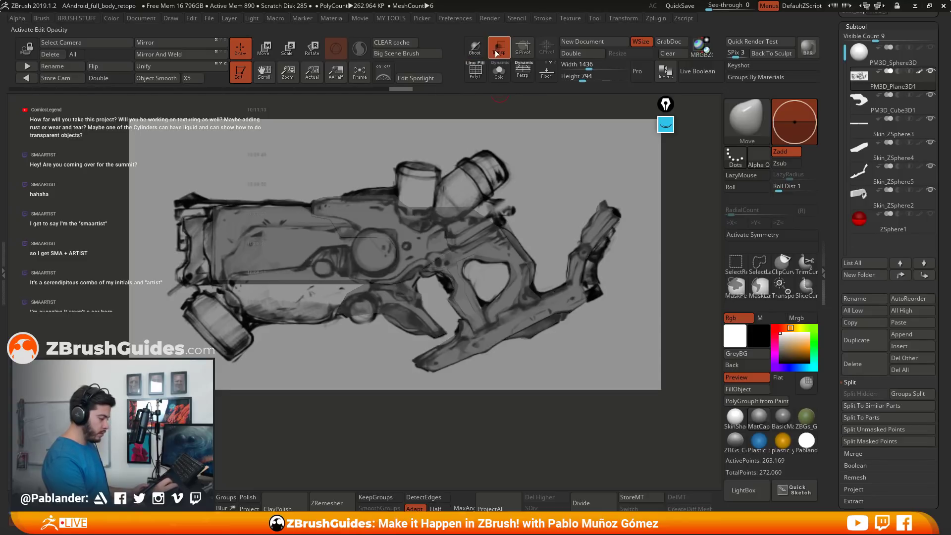
{"action": "left_click", "coordinate": [496, 52]}
Duplicate the gun's main body subtool Skin_ZSphere2 and check the copy alone in Solo mode.
{"action": "left_click", "coordinate": [311, 312], "text": "alt"}
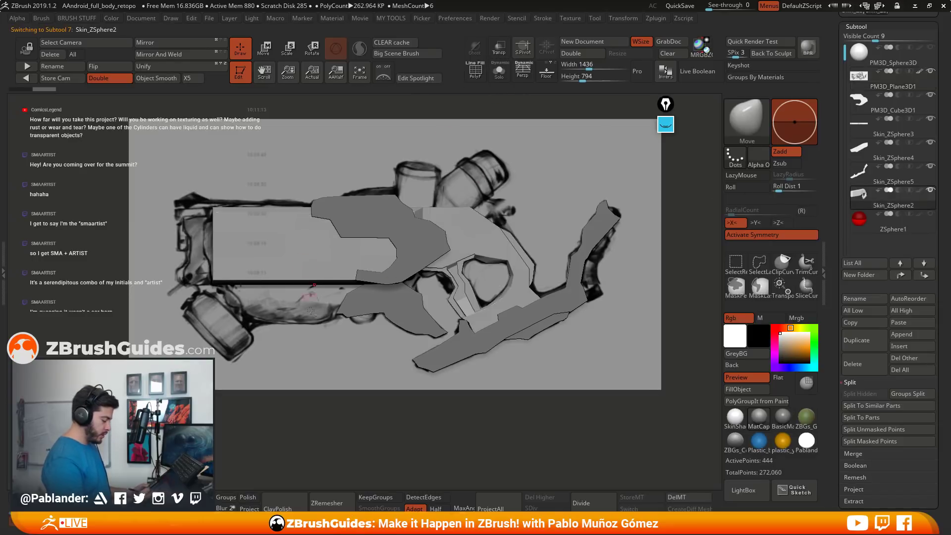
{"action": "left_click", "coordinate": [864, 340]}
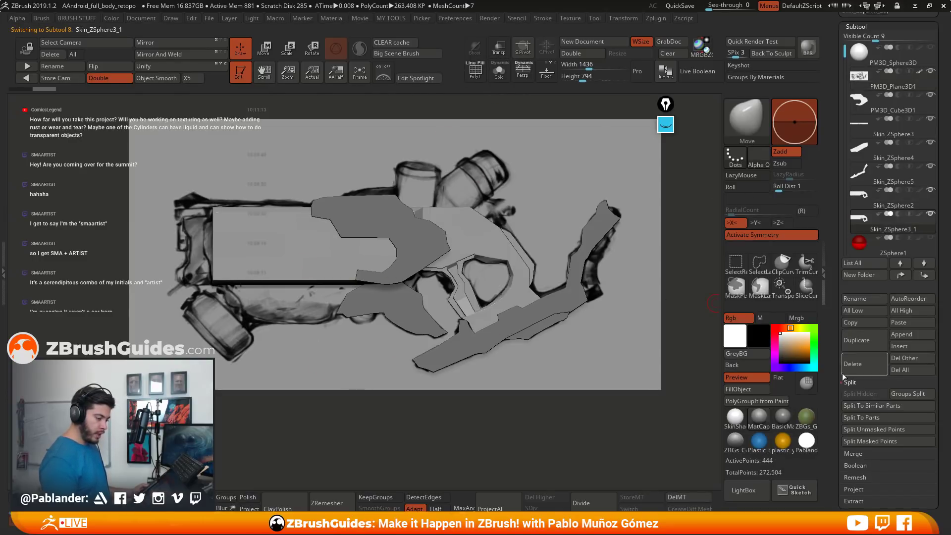
{"action": "left_click", "coordinate": [499, 71]}
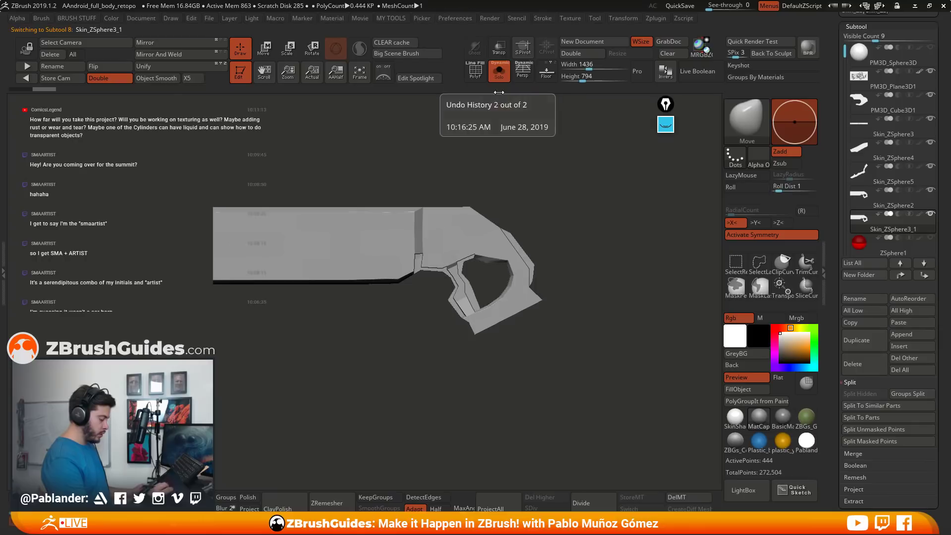
{"action": "left_click", "coordinate": [495, 74]}
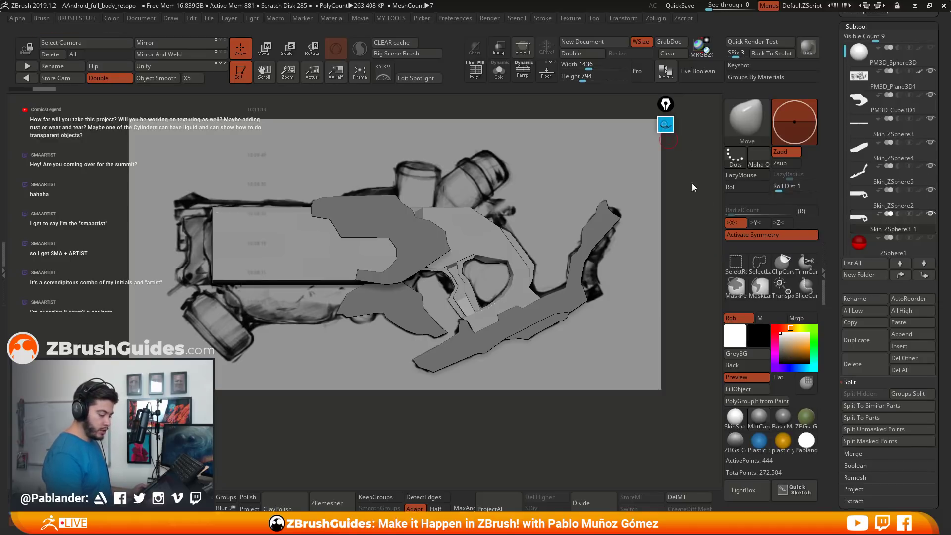
Annotate the duplicate's and reference plane's subtool entries and a vertical line through the gun in yellow, finally hiding the annotations.
{"action": "left_click", "coordinate": [666, 124]}
{"action": "left_click", "coordinate": [666, 228]}
{"action": "left_click", "coordinate": [670, 284]}
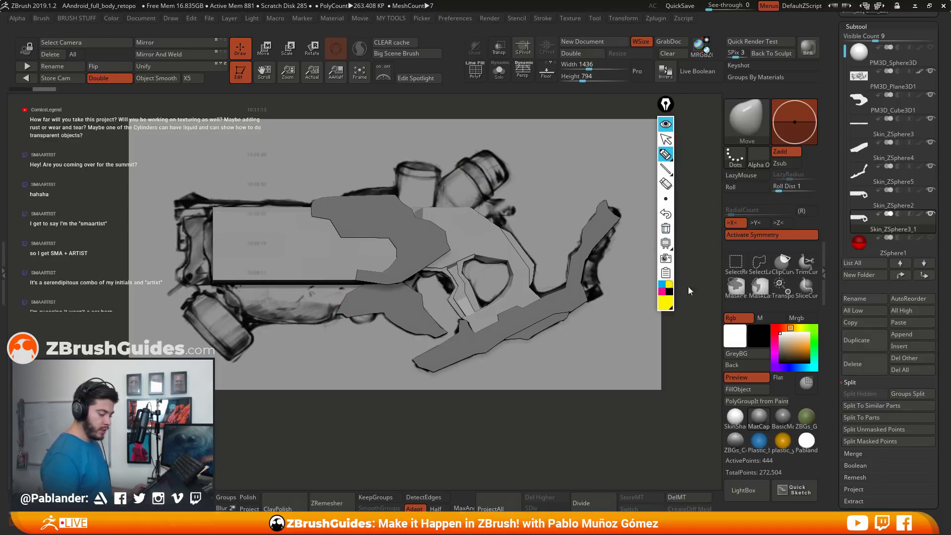
{"action": "mouse_move", "coordinate": [857, 210]}
{"action": "left_mouse_down"}
{"action": "mouse_move", "coordinate": [944, 209]}
{"action": "mouse_move", "coordinate": [894, 233]}
{"action": "mouse_move", "coordinate": [841, 212]}
{"action": "left_mouse_up"}
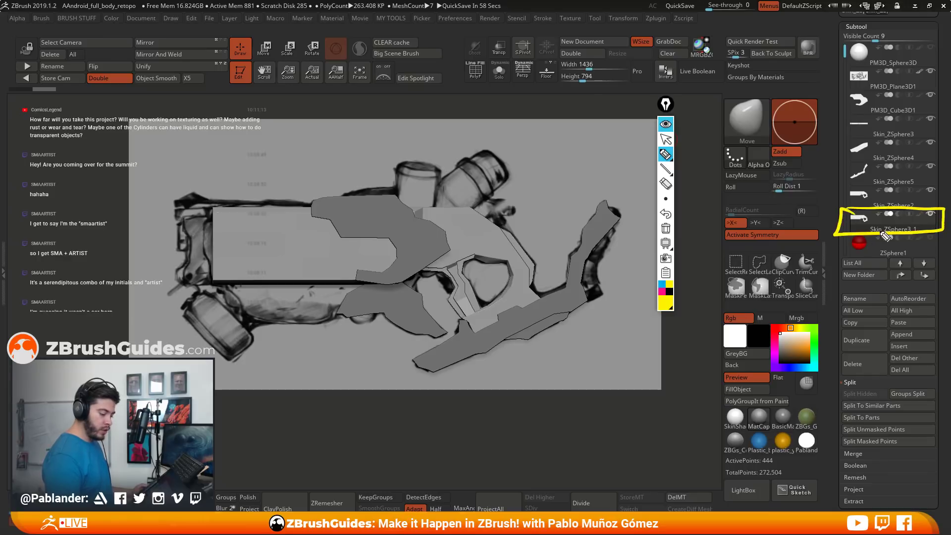
{"action": "mouse_move", "coordinate": [839, 91]}
{"action": "left_mouse_down"}
{"action": "mouse_move", "coordinate": [943, 86]}
{"action": "mouse_move", "coordinate": [825, 78]}
{"action": "mouse_move", "coordinate": [832, 101]}
{"action": "left_mouse_up"}
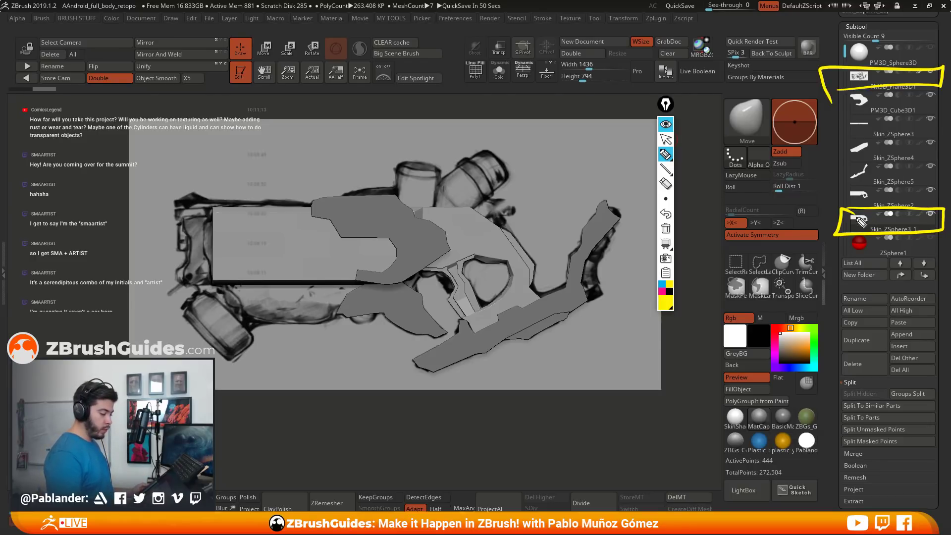
{"action": "left_click_drag", "start_coordinate": [411, 89], "coordinate": [401, 489]}
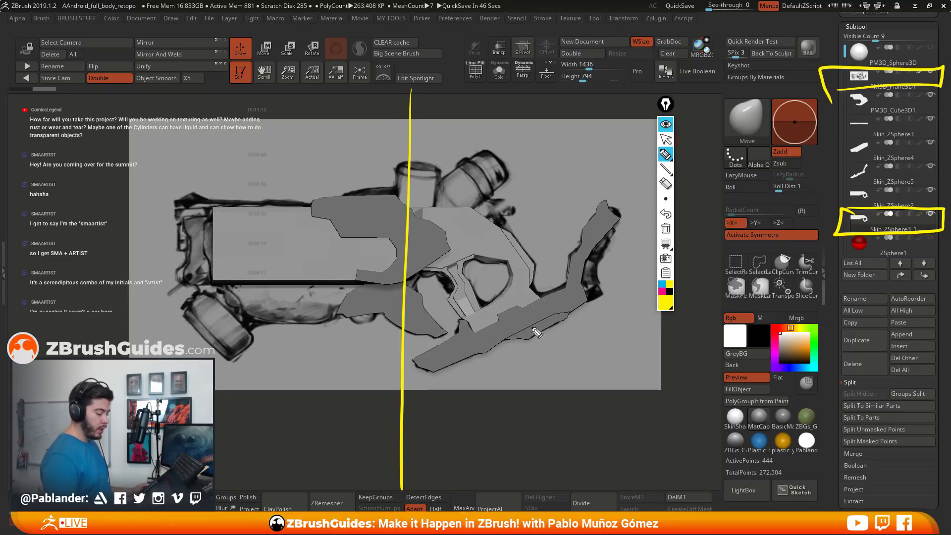
{"action": "left_click", "coordinate": [666, 215]}
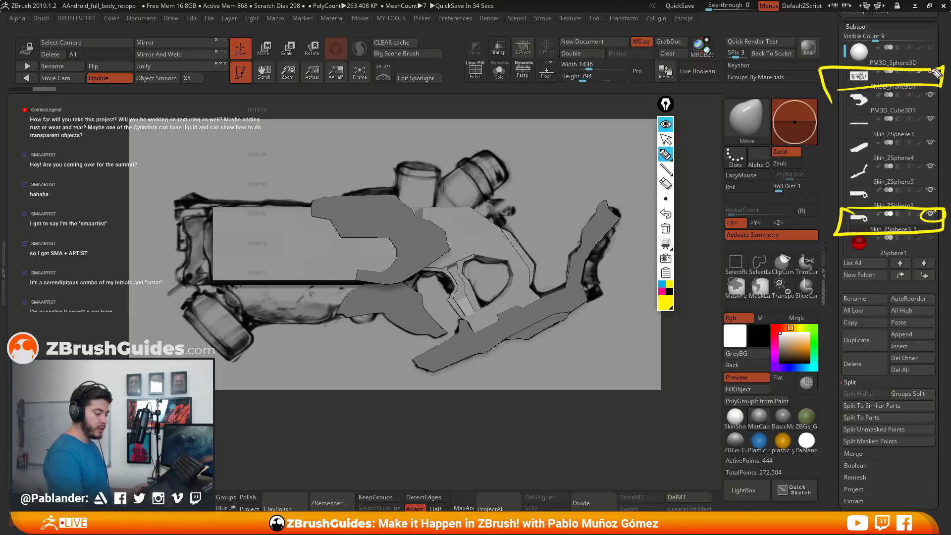
{"action": "left_click", "coordinate": [665, 126]}
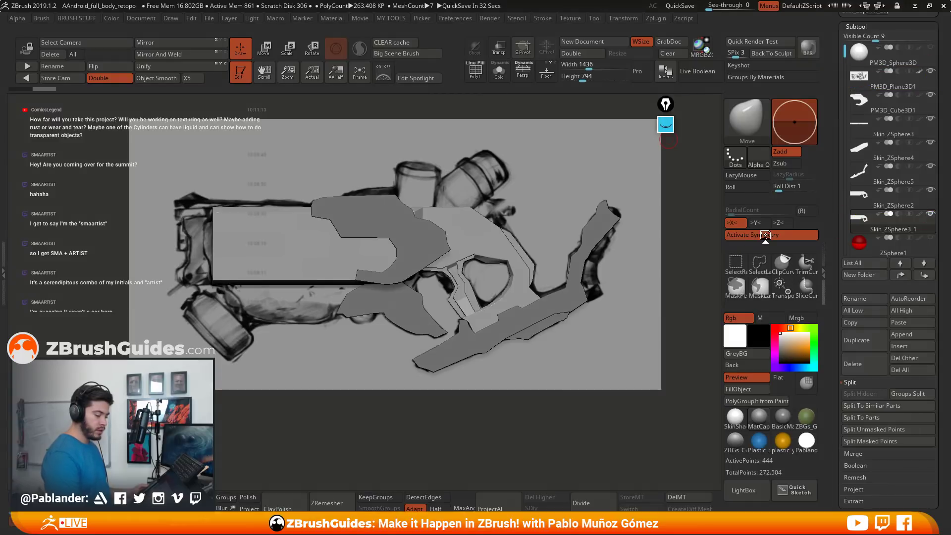
Show only the duplicated body Skin_ZSphere3_1 and the reference plane PM3D_Plane1, hiding all other subtools.
{"action": "left_click_drag", "start_coordinate": [686, 276], "coordinate": [665, 298]}
{"action": "left_click_drag", "start_coordinate": [665, 298], "coordinate": [669, 295], "text": "shift"}
{"action": "mouse_move", "coordinate": [932, 215]}
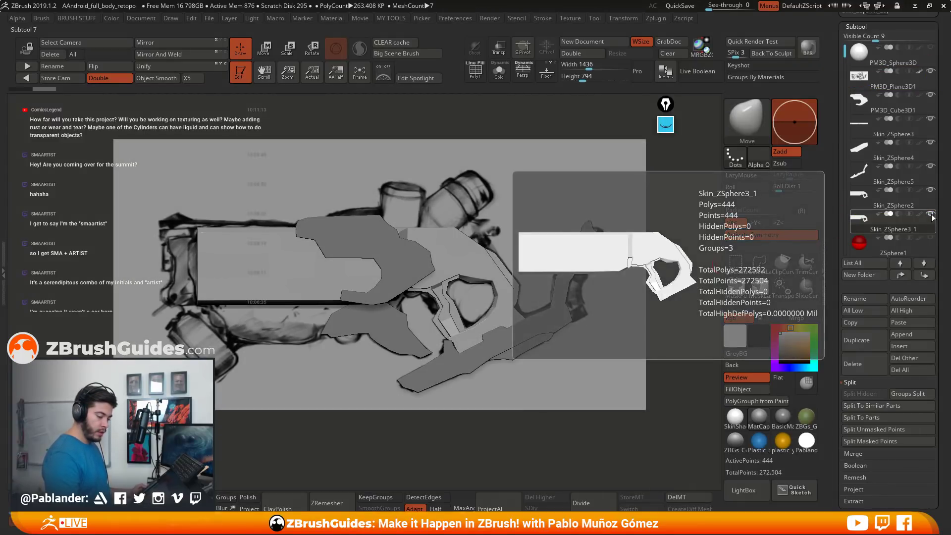
{"action": "left_click", "coordinate": [932, 216], "text": "shift"}
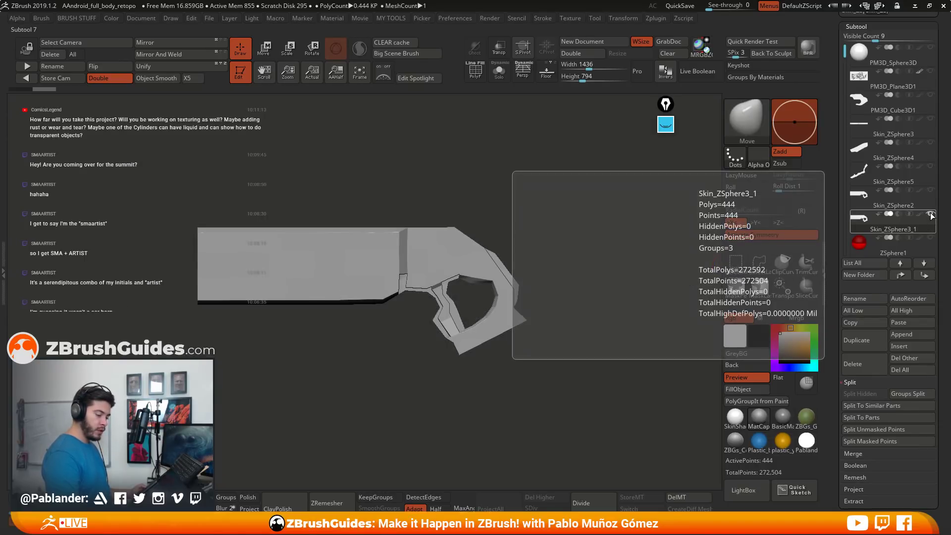
{"action": "left_click", "coordinate": [932, 75]}
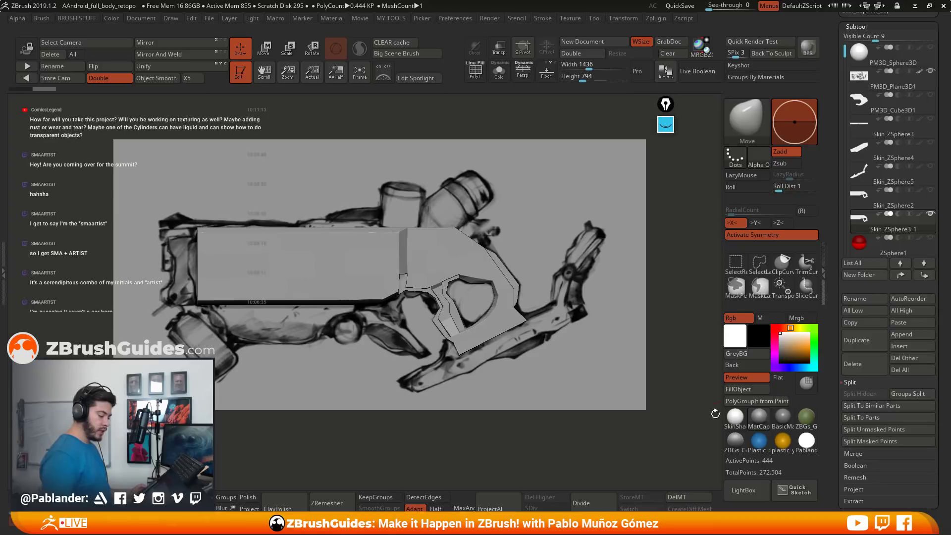
Turn on PolyFrame and slice the duplicated body with a slanted SliceCurve cut across the middle of its barrel section.
{"action": "key", "text": "f"}
{"action": "right_click_drag", "start_coordinate": [506, 324], "coordinate": [608, 326]}
{"action": "right_click_drag", "start_coordinate": [416, 350], "coordinate": [431, 335], "text": "alt"}
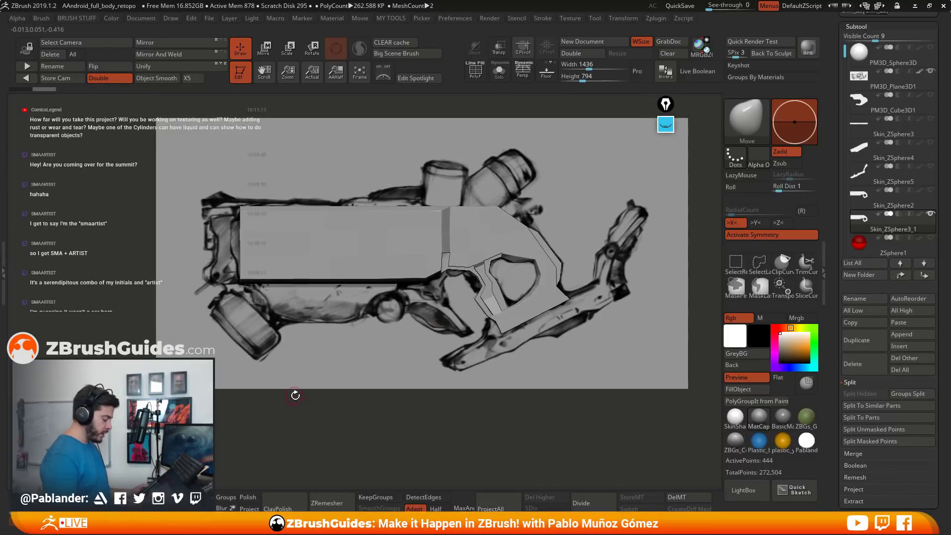
{"action": "key", "text": "shift+f"}
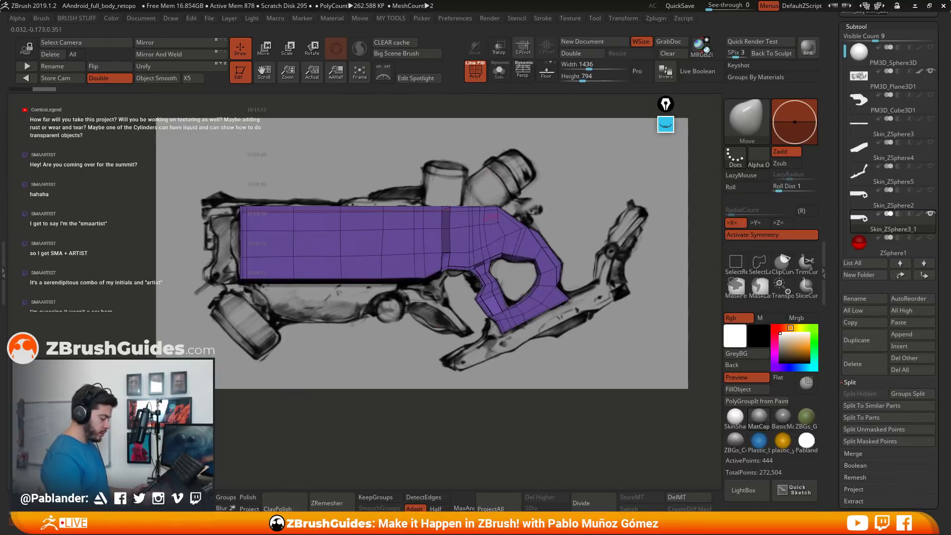
{"action": "right_click_drag", "start_coordinate": [460, 376], "coordinate": [472, 402]}
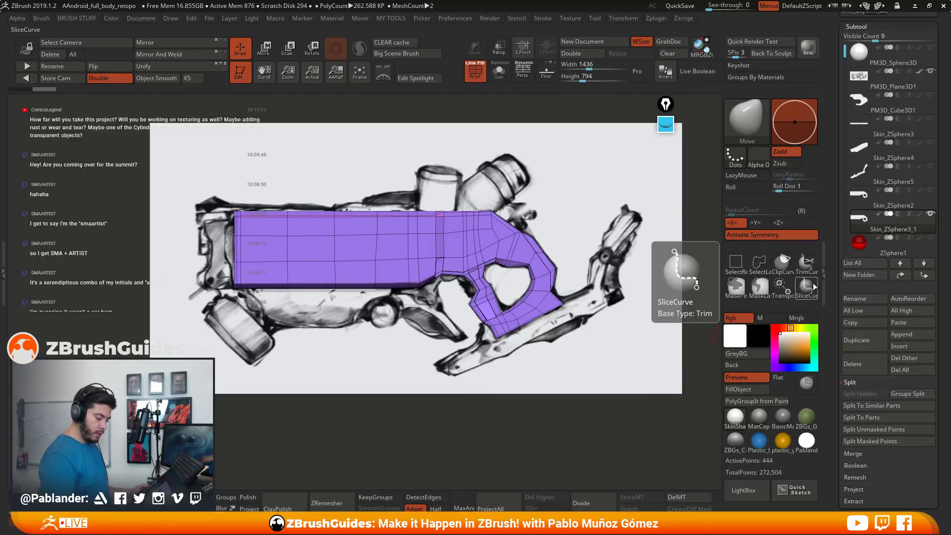
{"action": "right_click_drag", "start_coordinate": [437, 344], "coordinate": [402, 366], "text": "alt"}
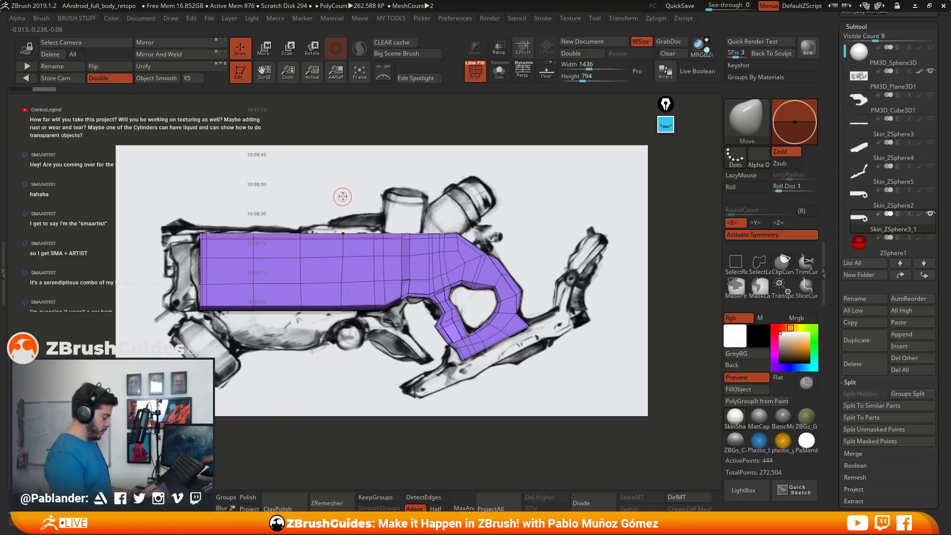
{"action": "key", "text": "ctrl+shift"}
{"action": "left_click_drag", "start_coordinate": [358, 122], "coordinate": [254, 395], "text": "ctrl+shift"}
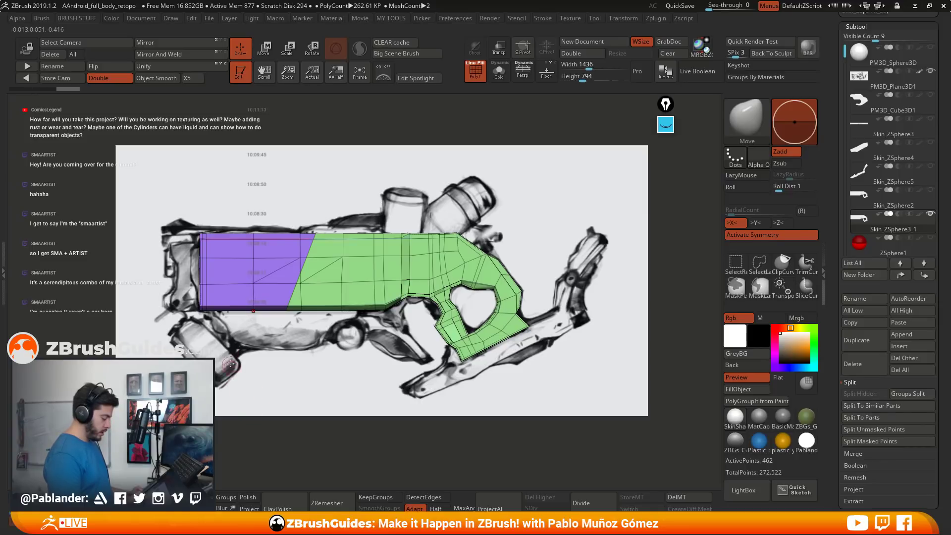
With transparency on temporarily, slice the barrel's front with slanted and near-vertical cuts and the upper body with a horizontal cut.
{"action": "left_click", "coordinate": [498, 49]}
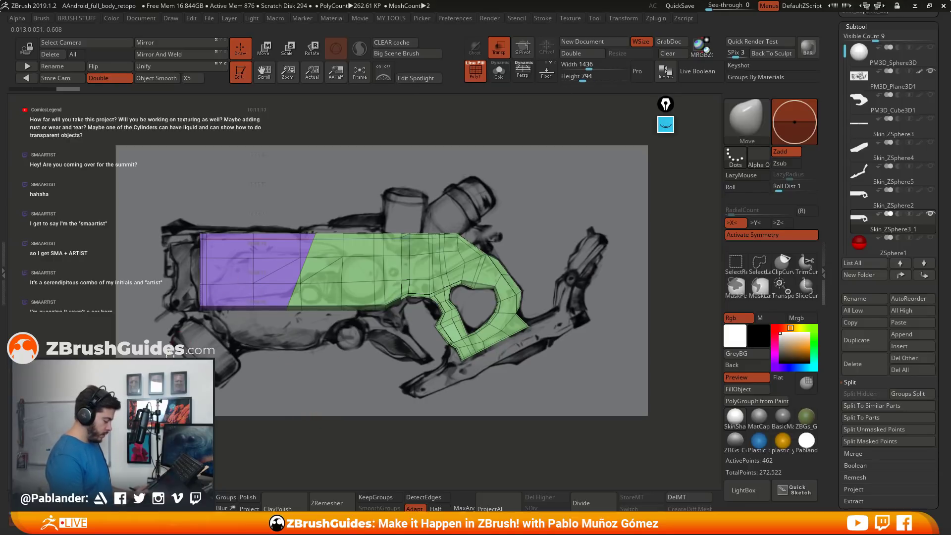
{"action": "left_click_drag", "start_coordinate": [174, 348], "coordinate": [308, 156], "text": "ctrl+shift"}
{"action": "left_click_drag", "start_coordinate": [212, 357], "coordinate": [218, 195], "text": "ctrl+shift"}
{"action": "left_click_drag", "start_coordinate": [213, 358], "coordinate": [221, 177], "text": "ctrl+shift"}
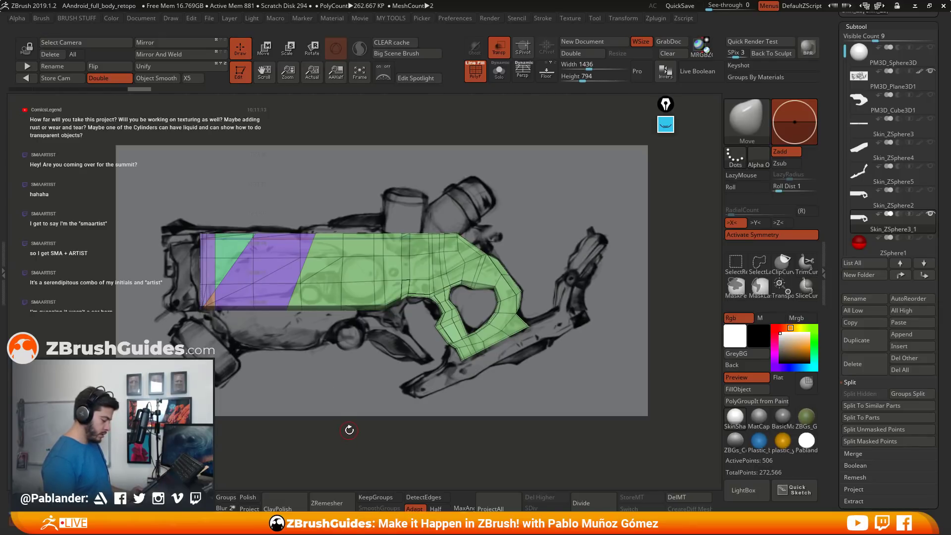
{"action": "mouse_move", "coordinate": [110, 264]}
{"action": "left_mouse_down", "text": "ctrl+shift"}
{"action": "mouse_move", "coordinate": [529, 258]}
{"action": "mouse_move", "coordinate": [518, 272]}
{"action": "mouse_move", "coordinate": [511, 268]}
{"action": "mouse_move", "coordinate": [530, 257]}
{"action": "left_mouse_up", "text": "ctrl+shift"}
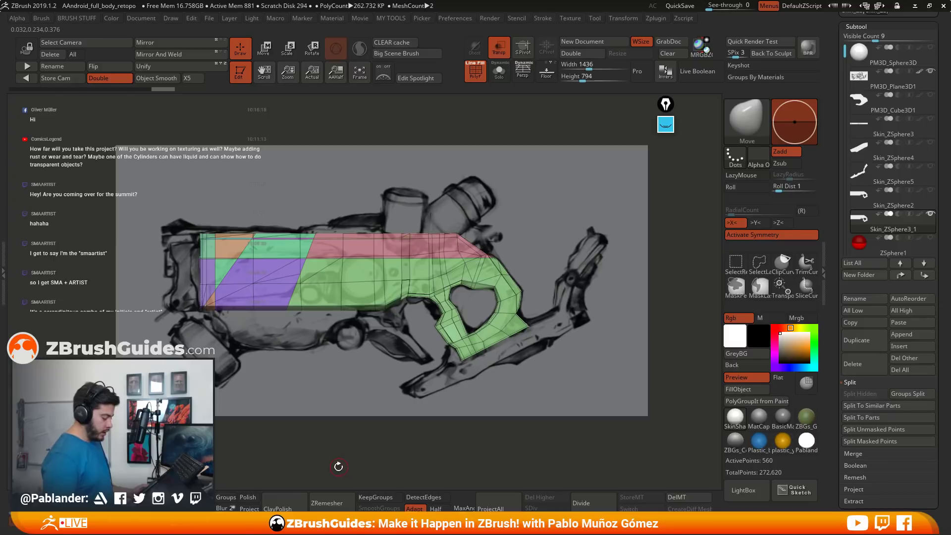
{"action": "left_click", "coordinate": [497, 49]}
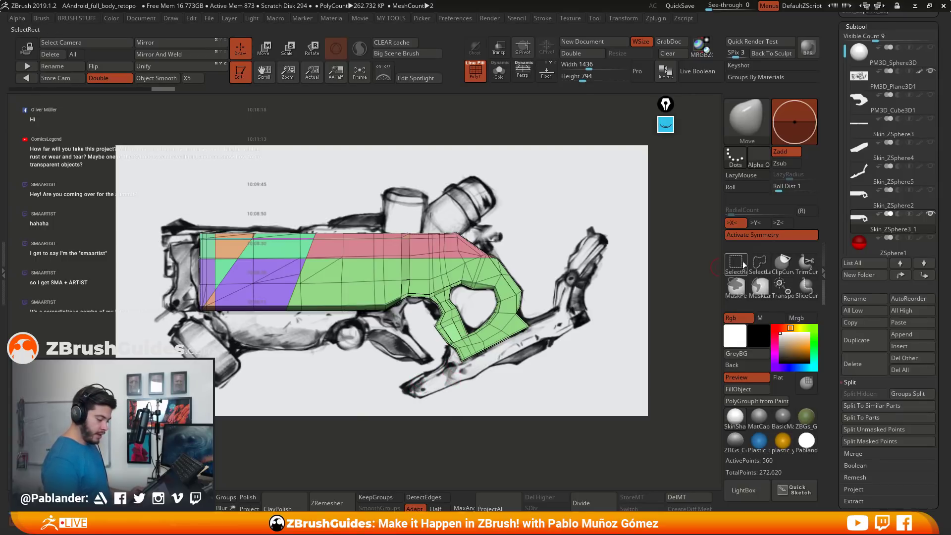
Hide the body's large green, lower purple and upper red polygroups.
{"action": "left_click", "coordinate": [455, 315], "text": "ctrl+shift"}
{"action": "left_click", "coordinate": [456, 350], "text": "ctrl+shift"}
{"action": "left_click", "coordinate": [279, 297], "text": "ctrl+shift"}
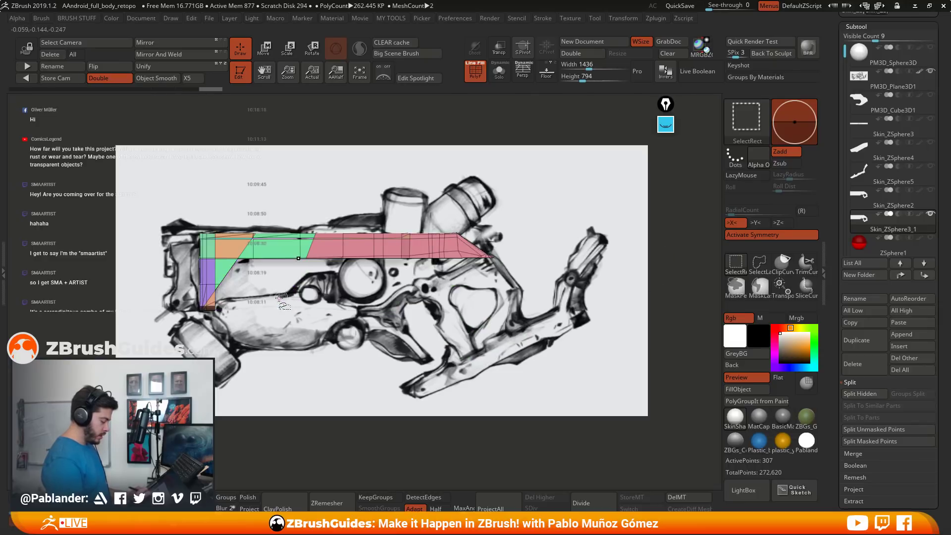
{"action": "left_click", "coordinate": [391, 245], "text": "ctrl+alt+shift"}
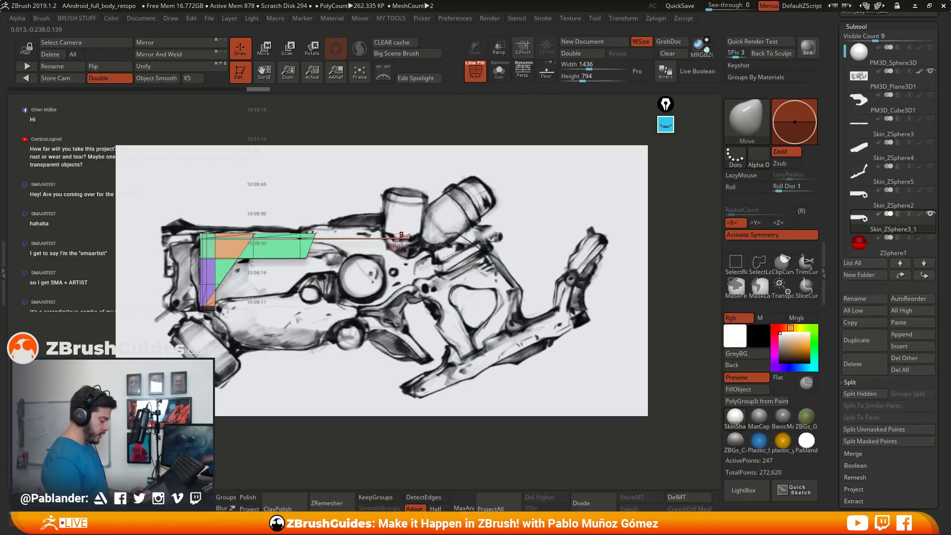
{"action": "left_click", "coordinate": [411, 237], "text": "ctrl+alt+shift"}
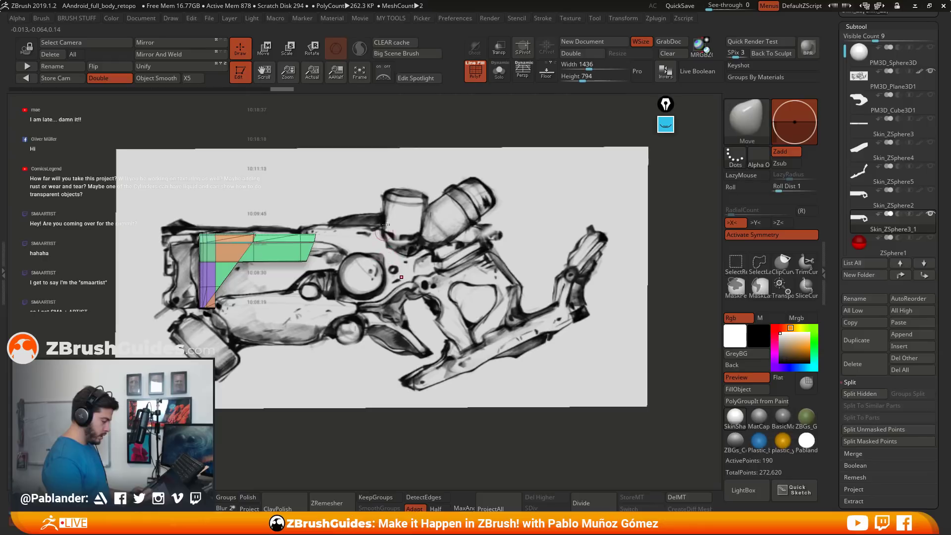
Isolate the duplicated body in Solo mode and unhide all of its polygroups.
{"action": "left_click", "coordinate": [499, 72]}
{"action": "left_click_drag", "start_coordinate": [392, 357], "coordinate": [401, 363]}
{"action": "left_click", "coordinate": [389, 394], "text": "ctrl+shift"}
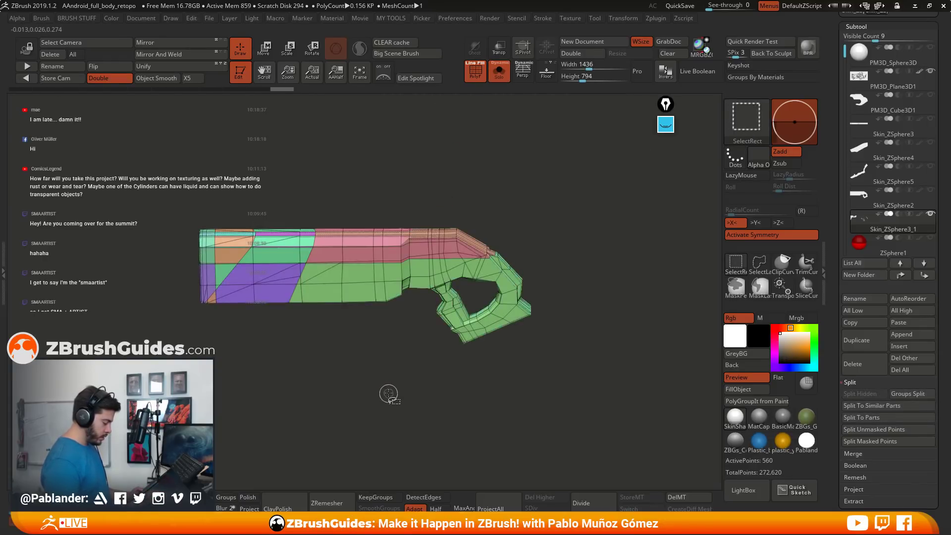
{"action": "left_click_drag", "start_coordinate": [386, 391], "coordinate": [384, 389]}
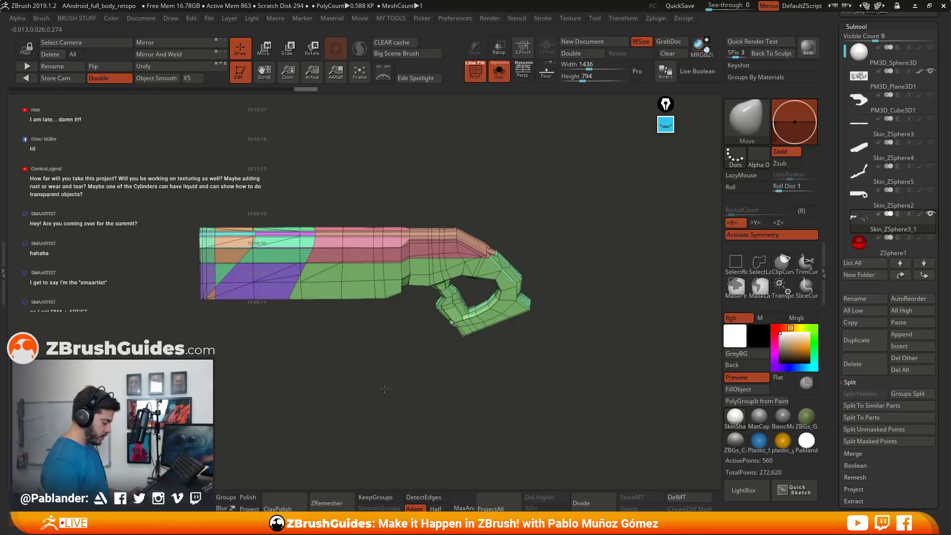
Isolate the barrel's front section ahead of the slanted cut by hiding the red, green and other rear polygroups.
{"action": "left_click", "coordinate": [365, 243], "text": "ctrl+shift"}
{"action": "left_click", "coordinate": [365, 240], "text": "ctrl+shift"}
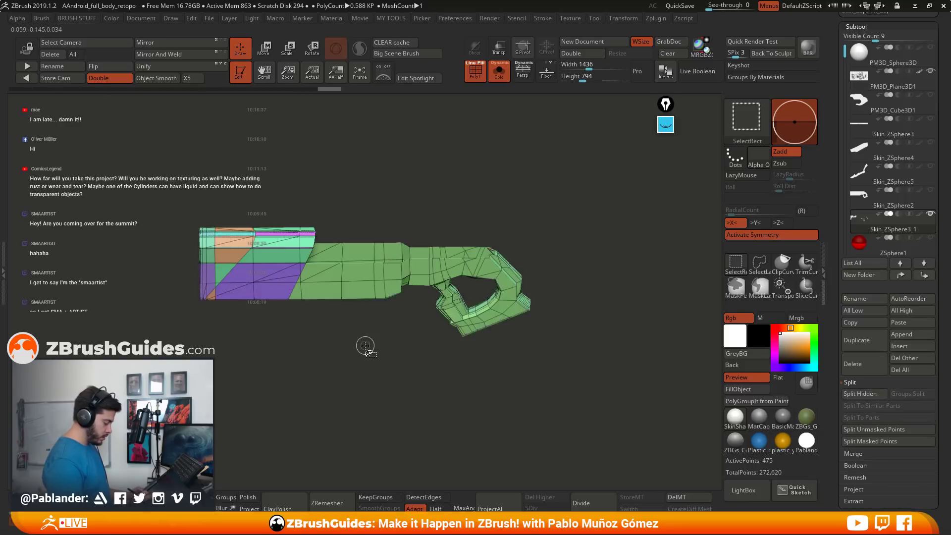
{"action": "left_click", "coordinate": [360, 292], "text": "ctrl+alt+shift"}
{"action": "left_click", "coordinate": [288, 299], "text": "ctrl+alt+shift"}
{"action": "left_click_drag", "start_coordinate": [381, 178], "coordinate": [541, 378], "text": "ctrl+shift"}
{"action": "left_click", "coordinate": [446, 361], "text": "ctrl+shift"}
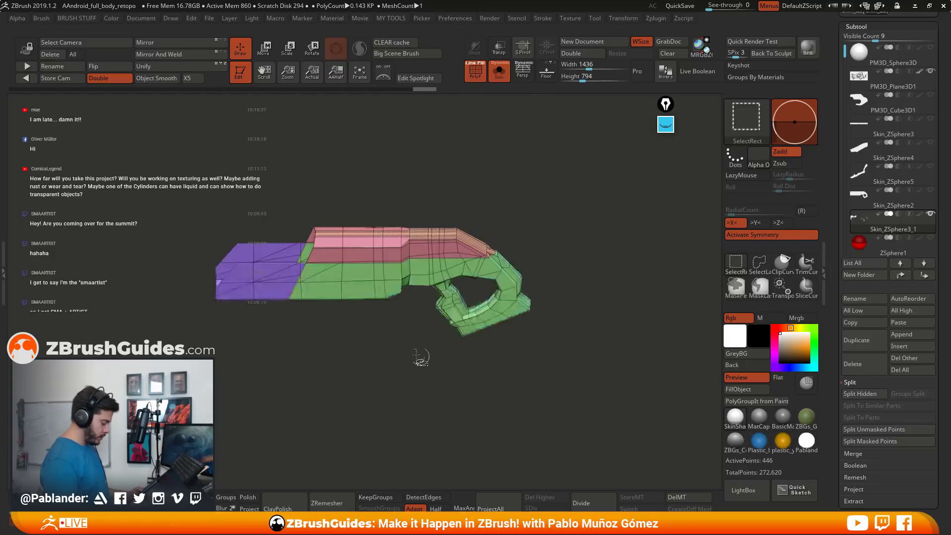
{"action": "left_click", "coordinate": [247, 298], "text": "ctrl+alt+shift"}
{"action": "left_click", "coordinate": [379, 397], "text": "ctrl+shift"}
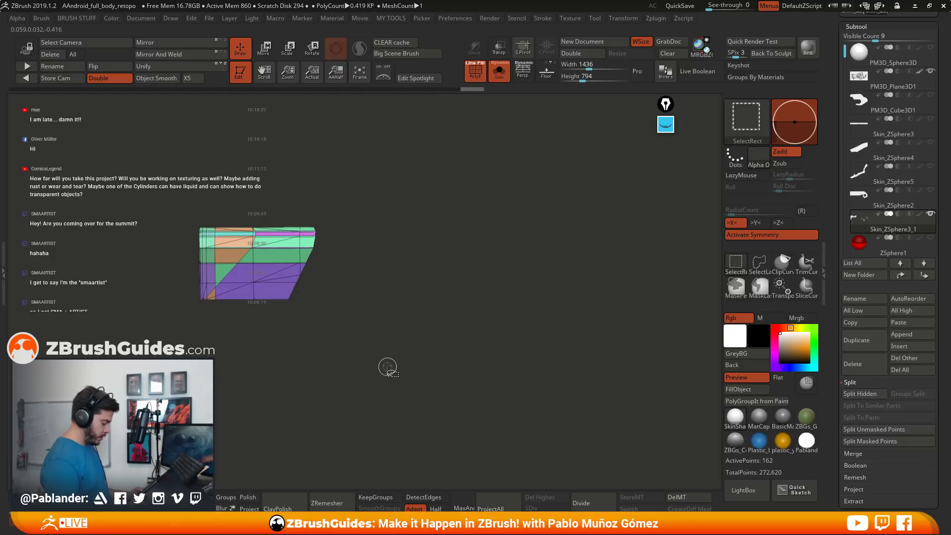
{"action": "left_click", "coordinate": [284, 298], "text": "ctrl+alt+shift"}
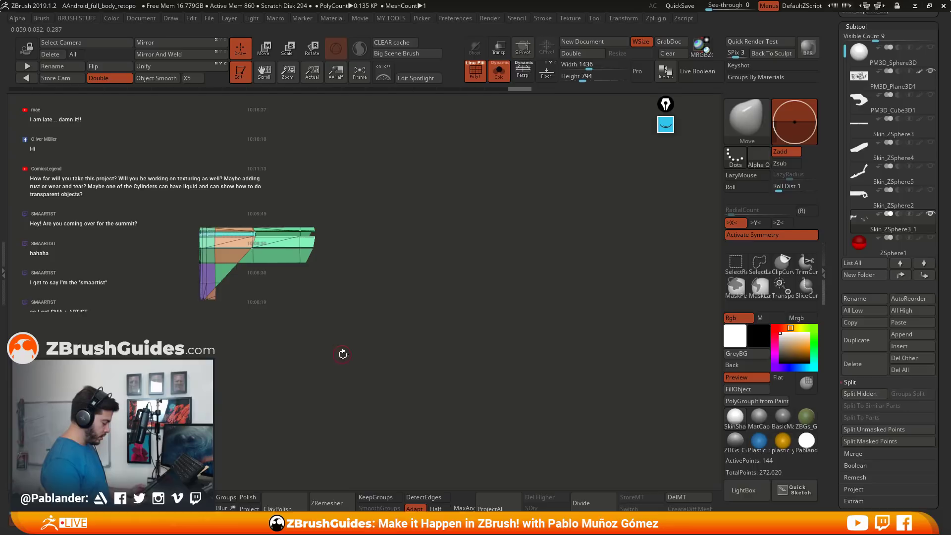
{"action": "key", "text": "ctrl+z"}
Assign a single polygroup to the thin strip along the front section's upper edge and unhide the whole body.
{"action": "mouse_move", "coordinate": [402, 296]}
{"action": "left_mouse_down"}
{"action": "mouse_move", "coordinate": [397, 279]}
{"action": "mouse_move", "coordinate": [466, 296]}
{"action": "mouse_move", "coordinate": [427, 272]}
{"action": "mouse_move", "coordinate": [423, 299]}
{"action": "left_mouse_up"}
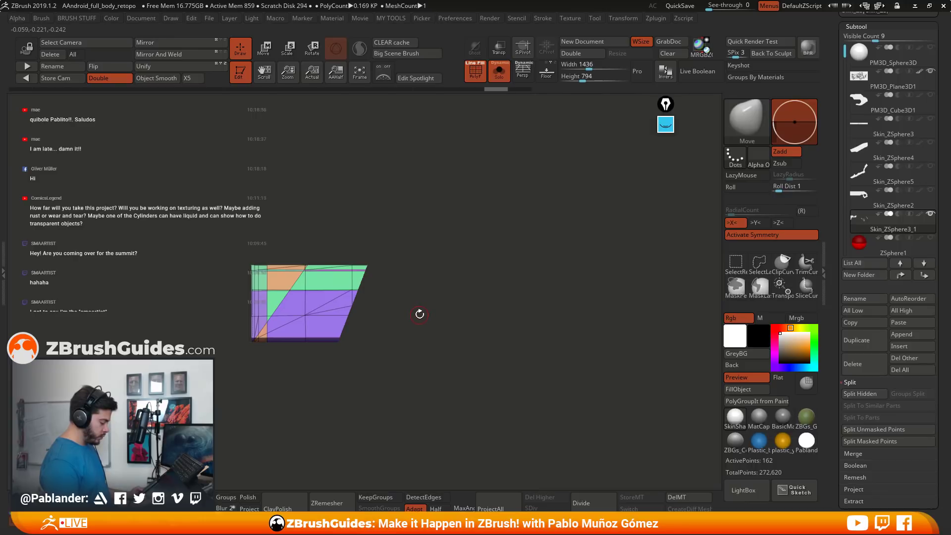
{"action": "left_click_drag", "start_coordinate": [220, 217], "coordinate": [405, 294], "text": "ctrl+shift"}
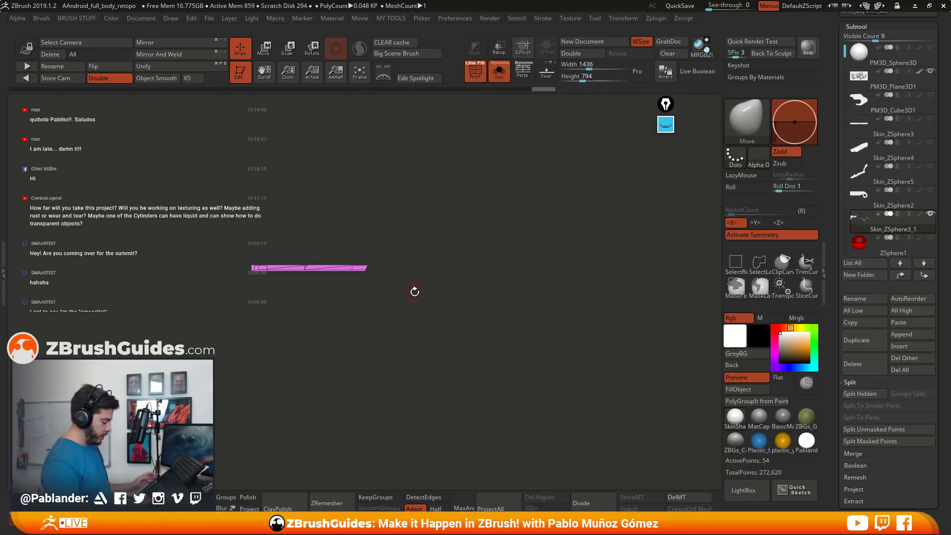
{"action": "left_click", "coordinate": [416, 296], "text": "ctrl+shift"}
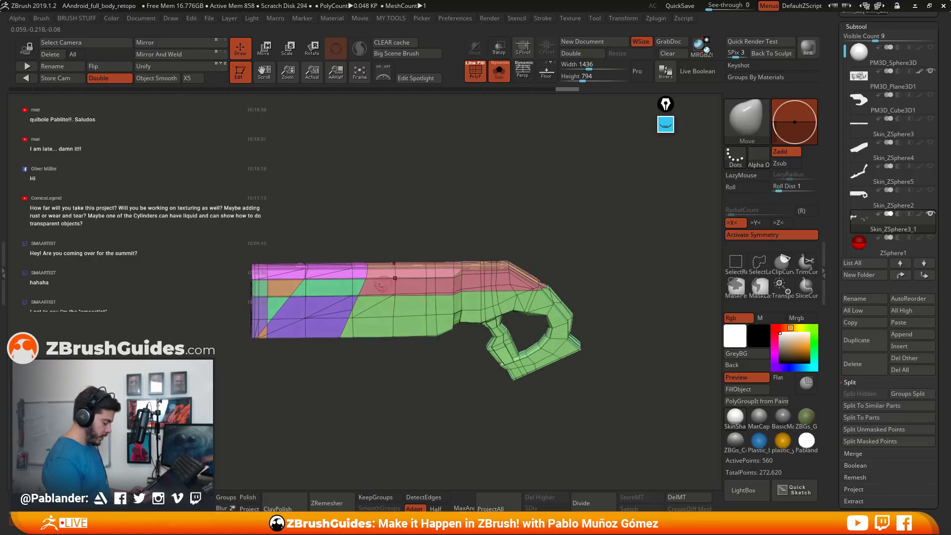
Isolate the L-shaped front piece, keeping the magenta top strip, green side band, orange corner groups and purple front column visible.
{"action": "left_click", "coordinate": [342, 269], "text": "ctrl+shift"}
{"action": "left_click", "coordinate": [303, 390], "text": "ctrl+shift"}
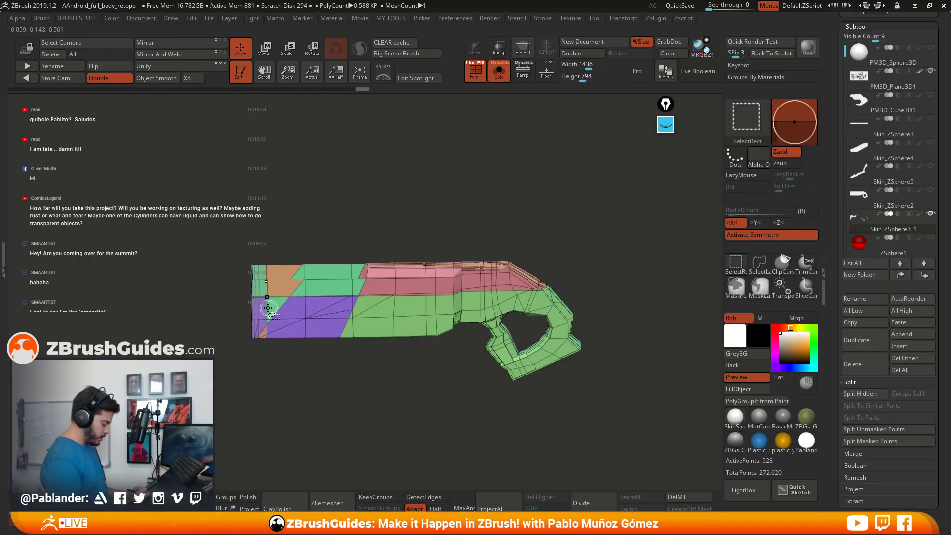
{"action": "left_click", "coordinate": [258, 285], "text": "ctrl+alt+shift"}
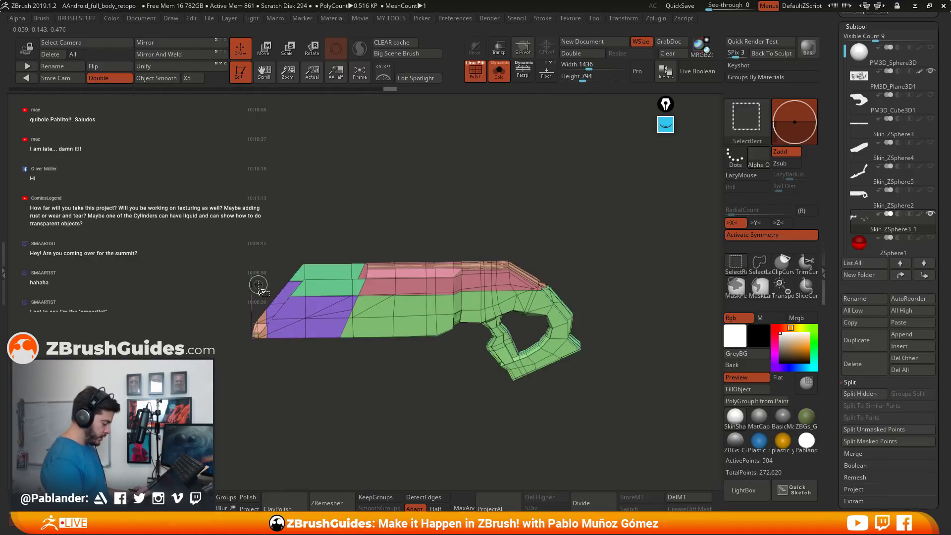
{"action": "left_click", "coordinate": [258, 331], "text": "ctrl+shift"}
{"action": "left_click_drag", "start_coordinate": [323, 360], "coordinate": [325, 376]}
{"action": "left_click", "coordinate": [349, 406], "text": "ctrl+shift"}
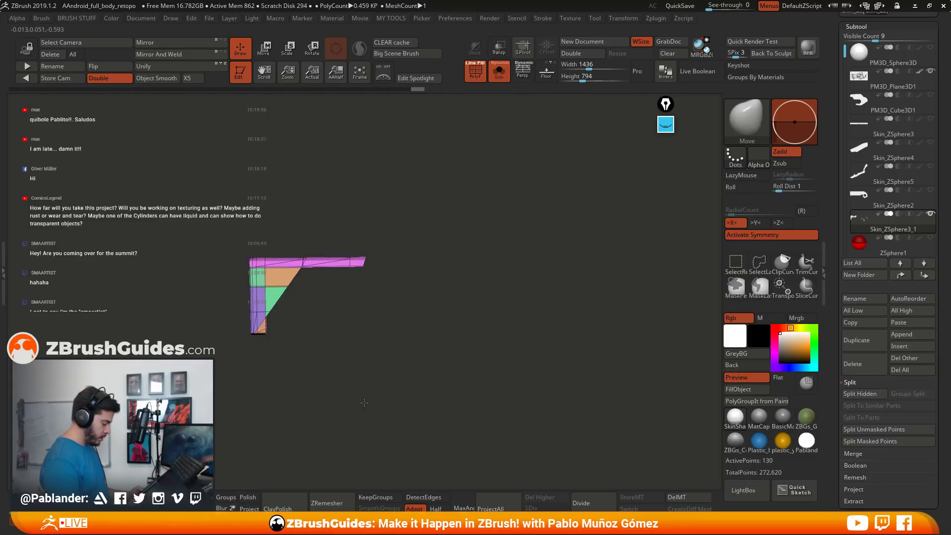
{"action": "left_click_drag", "start_coordinate": [364, 403], "coordinate": [408, 367]}
{"action": "left_click", "coordinate": [357, 354], "text": "ctrl+shift"}
{"action": "left_click", "coordinate": [331, 275], "text": "ctrl+shift"}
{"action": "left_click", "coordinate": [371, 413], "text": "ctrl+shift"}
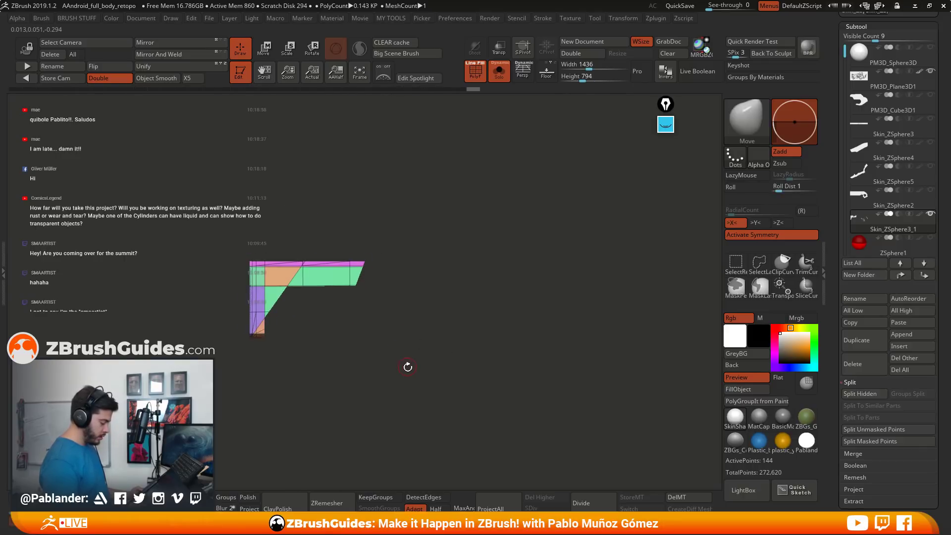
Delete the hidden geometry so only the L-shaped front piece remains, and show the Geometry Modify Topology options.
{"action": "key", "text": "2"}
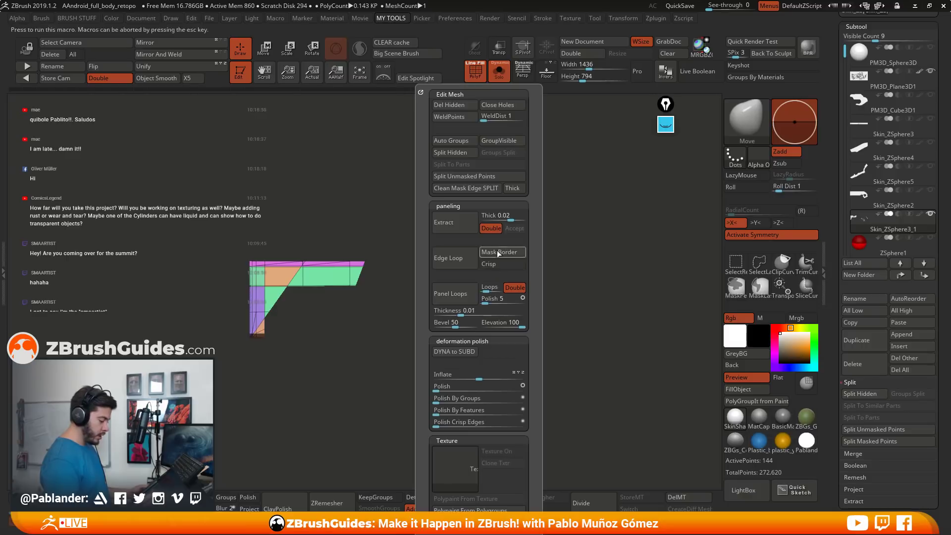
{"action": "left_click", "coordinate": [459, 106]}
{"action": "left_click_drag", "start_coordinate": [841, 411], "coordinate": [845, 231]}
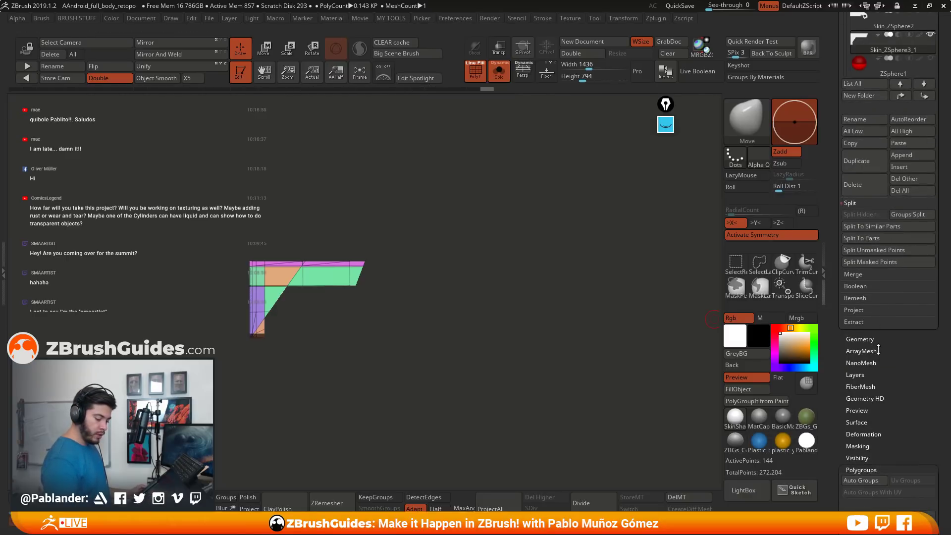
{"action": "left_click", "coordinate": [877, 338], "text": "shift"}
{"action": "scroll", "coordinate": [871, 397], "scroll_direction": "down", "scroll_amount": 8}
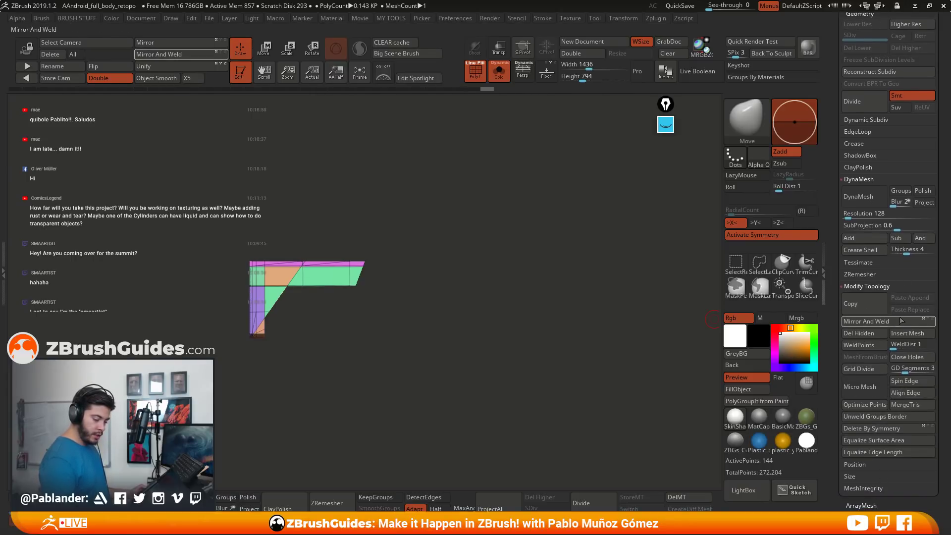
{"action": "key", "text": "ctrl+x"}
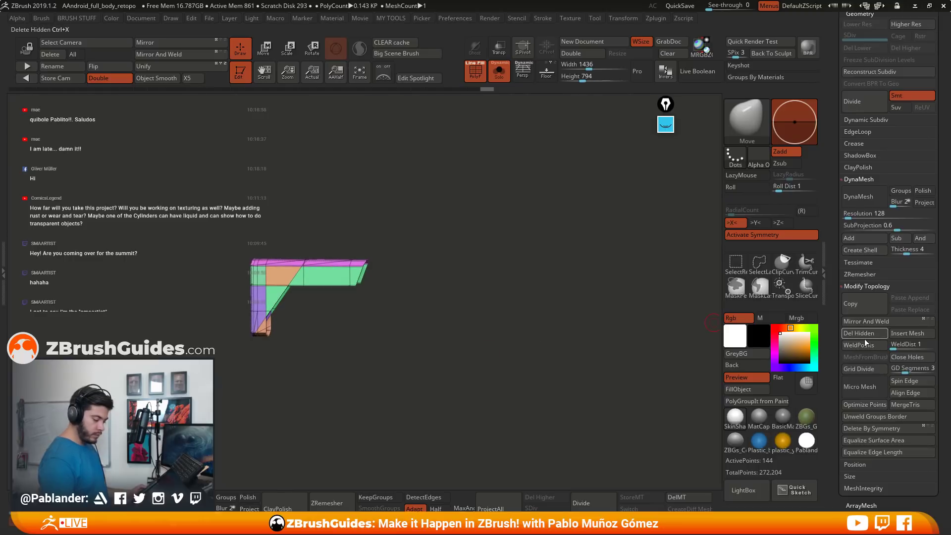
Switch to the ZModeler brush and turn off X symmetry for the L-shaped piece.
{"action": "left_click_drag", "start_coordinate": [492, 324], "coordinate": [463, 315]}
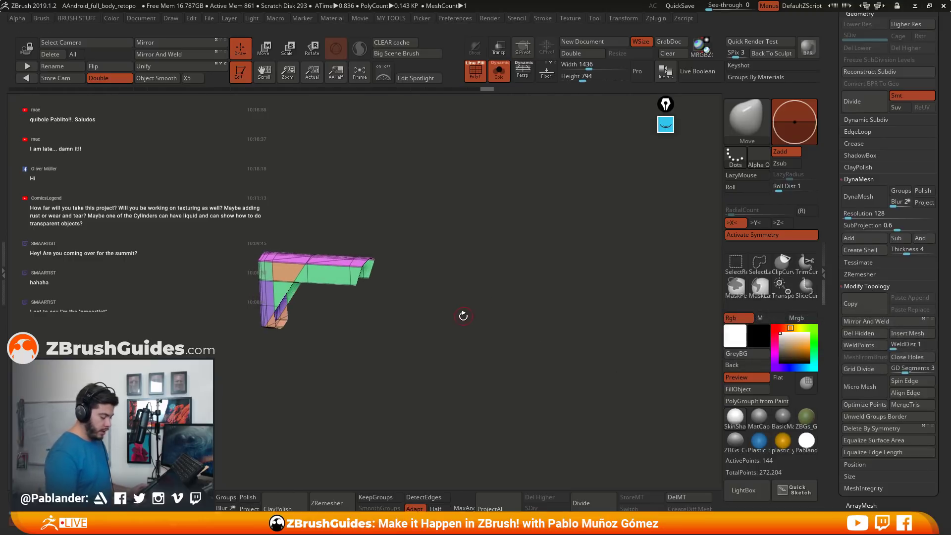
{"action": "mouse_move", "coordinate": [461, 281]}
{"action": "left_mouse_down", "text": "alt"}
{"action": "mouse_move", "coordinate": [486, 267]}
{"action": "mouse_move", "coordinate": [461, 270]}
{"action": "left_mouse_up", "text": "alt"}
{"action": "left_click_drag", "start_coordinate": [389, 272], "coordinate": [529, 281]}
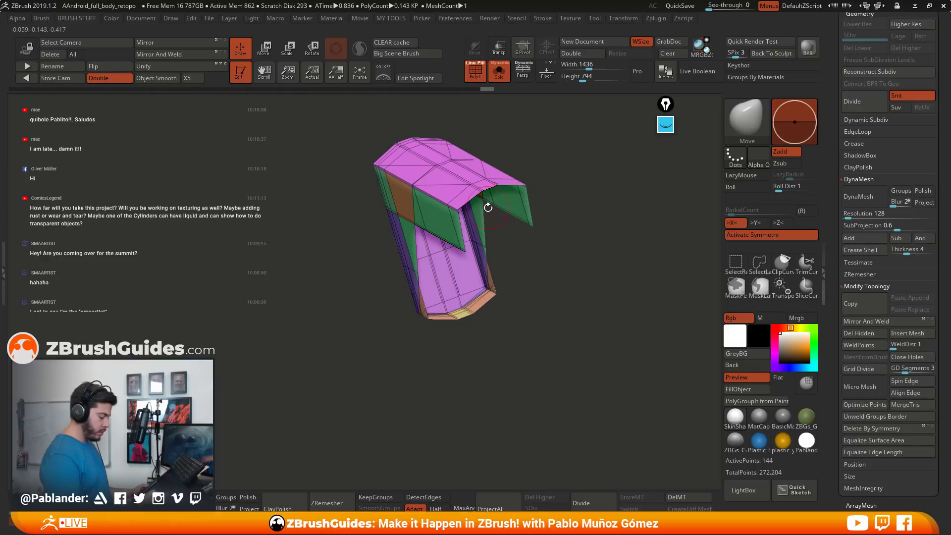
{"action": "left_click_drag", "start_coordinate": [488, 208], "coordinate": [512, 265]}
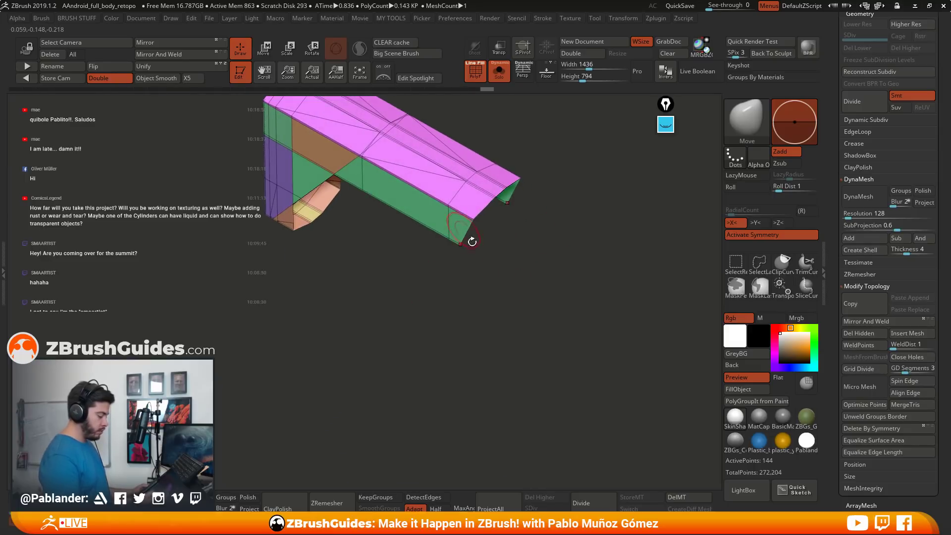
{"action": "left_click_drag", "start_coordinate": [473, 241], "coordinate": [490, 287]}
{"action": "left_click_drag", "start_coordinate": [511, 354], "coordinate": [443, 307]}
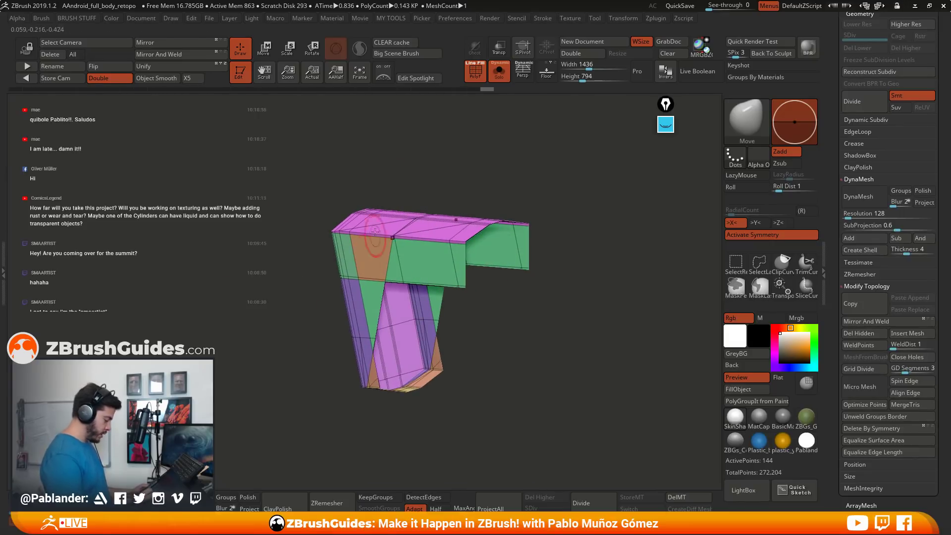
{"action": "key", "text": "b"}
{"action": "key", "text": "z"}
{"action": "key", "text": "m"}
{"action": "left_click_drag", "start_coordinate": [517, 294], "coordinate": [477, 343], "text": "alt"}
{"action": "left_click_drag", "start_coordinate": [525, 246], "coordinate": [541, 215], "text": "alt"}
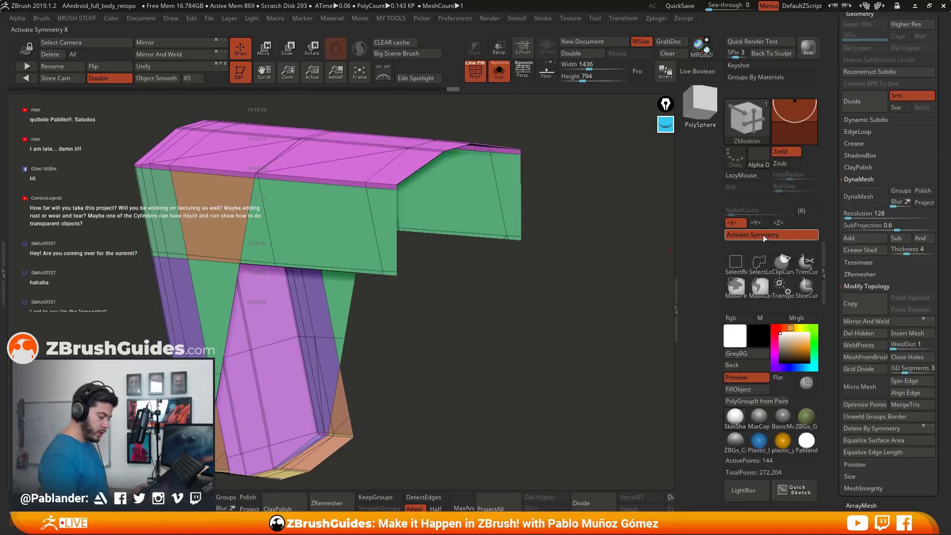
{"action": "key", "text": "x"}
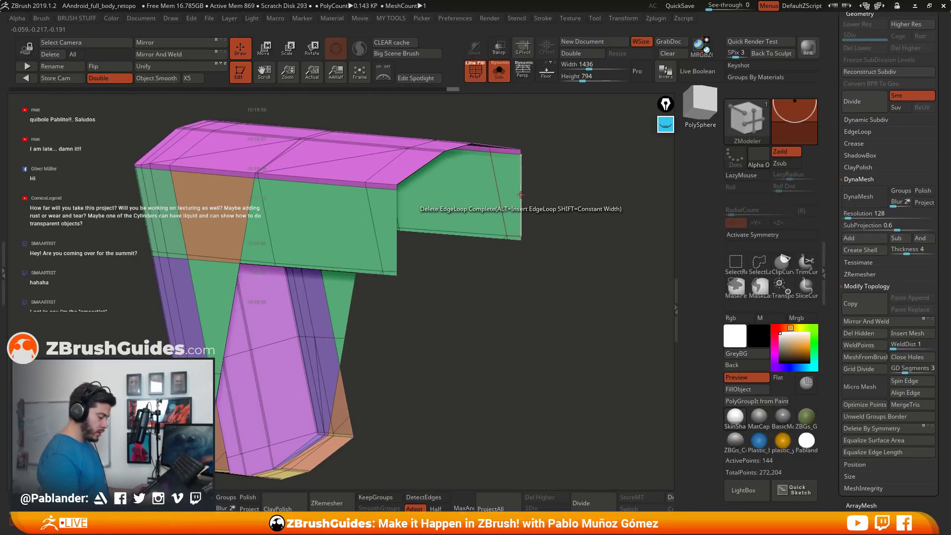
Set the ZModeler edge action to Bridge and bridge the opposite vertical side edges and short upper edges across the arm's open end.
{"action": "key", "text": "space"}
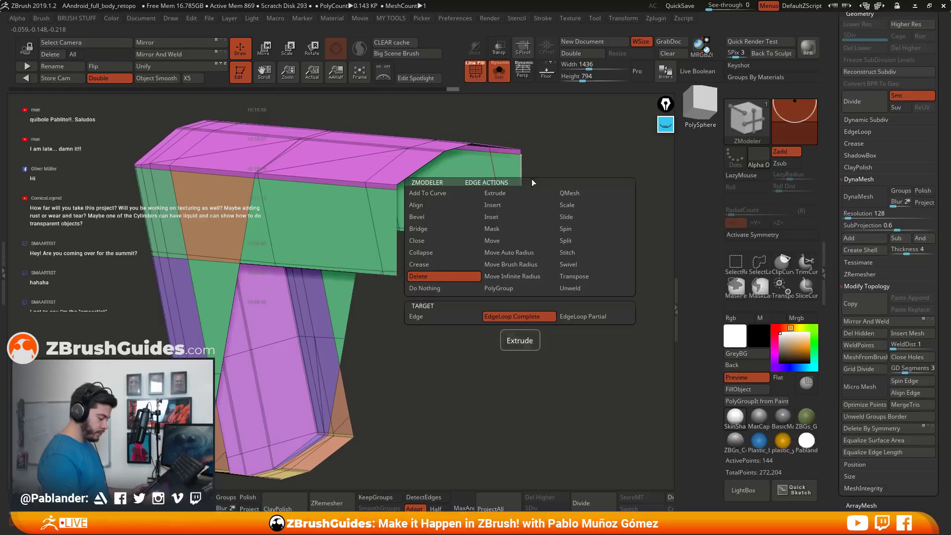
{"action": "left_click", "coordinate": [429, 229]}
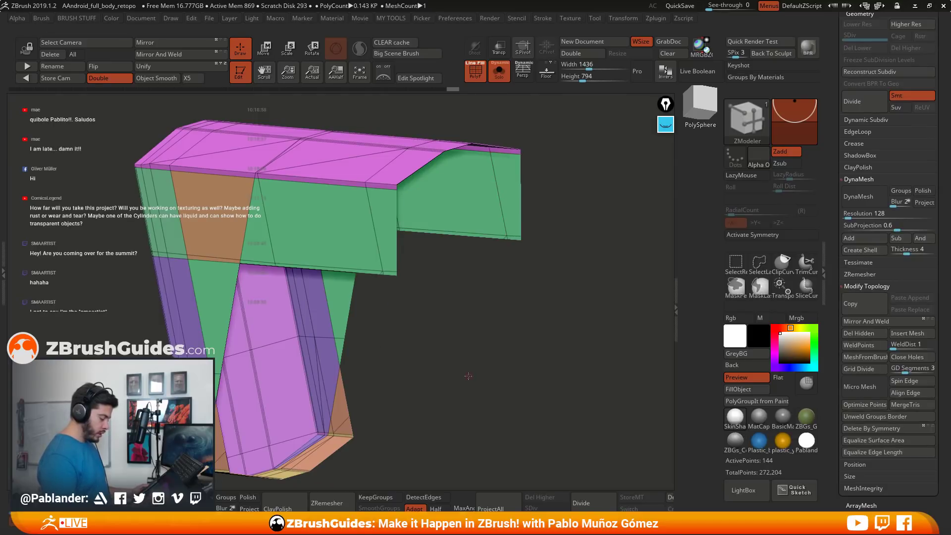
{"action": "left_click_drag", "start_coordinate": [452, 366], "coordinate": [540, 255]}
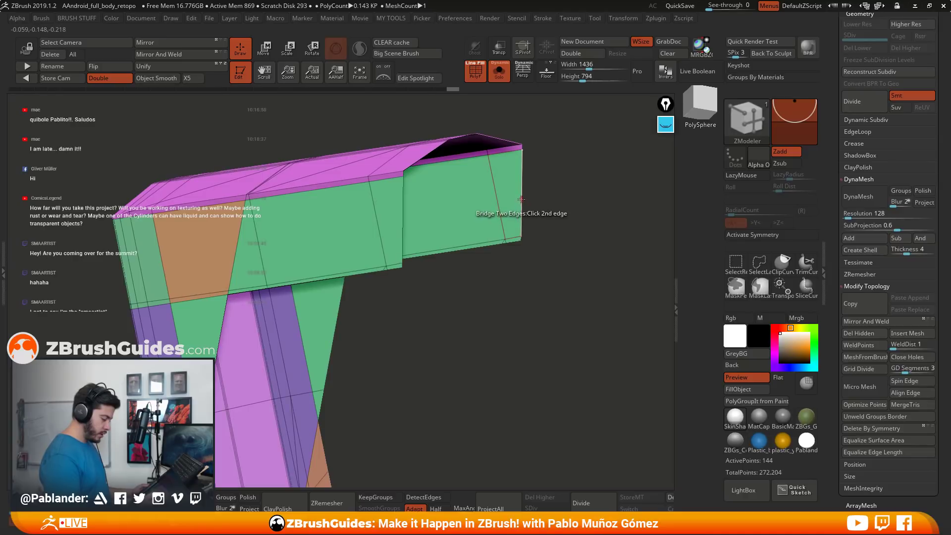
{"action": "left_click", "coordinate": [403, 218]}
{"action": "left_click_drag", "start_coordinate": [438, 271], "coordinate": [466, 293]}
{"action": "mouse_move", "coordinate": [346, 229]}
{"action": "left_mouse_down"}
{"action": "mouse_move", "coordinate": [327, 214]}
{"action": "mouse_move", "coordinate": [341, 239]}
{"action": "left_mouse_up"}
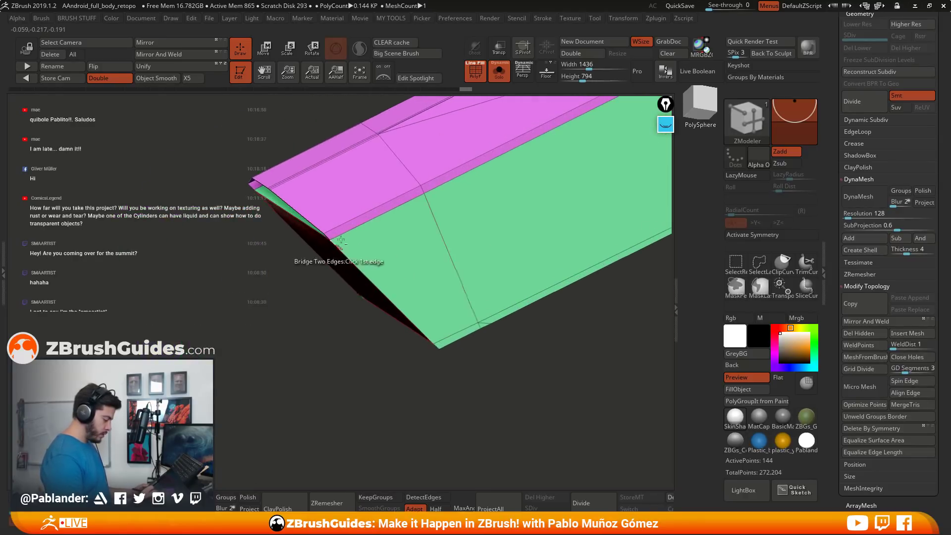
{"action": "right_click_drag", "start_coordinate": [340, 240], "coordinate": [442, 274]}
{"action": "left_click", "coordinate": [221, 286]}
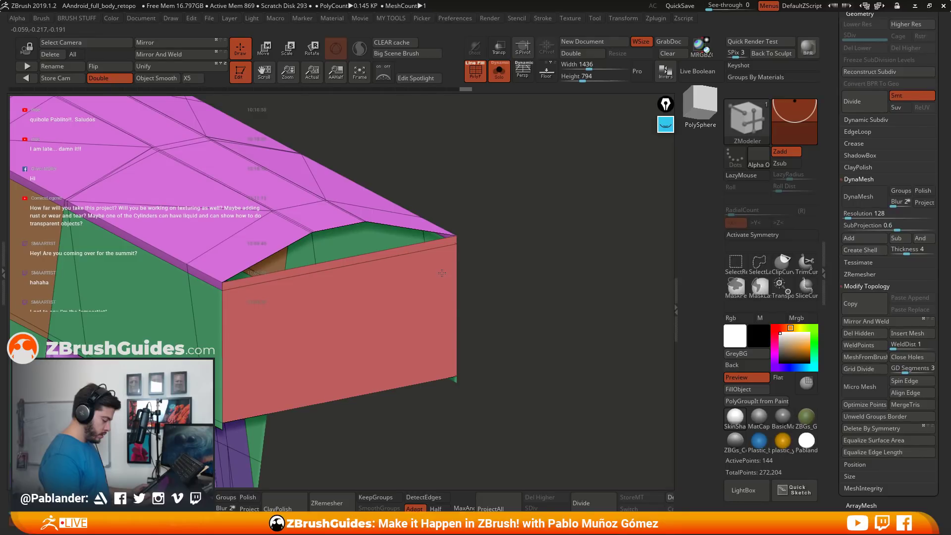
Bridge the short lower edges of the two side walls on the underside of the arm's capped end.
{"action": "left_click_drag", "start_coordinate": [575, 314], "coordinate": [389, 293]}
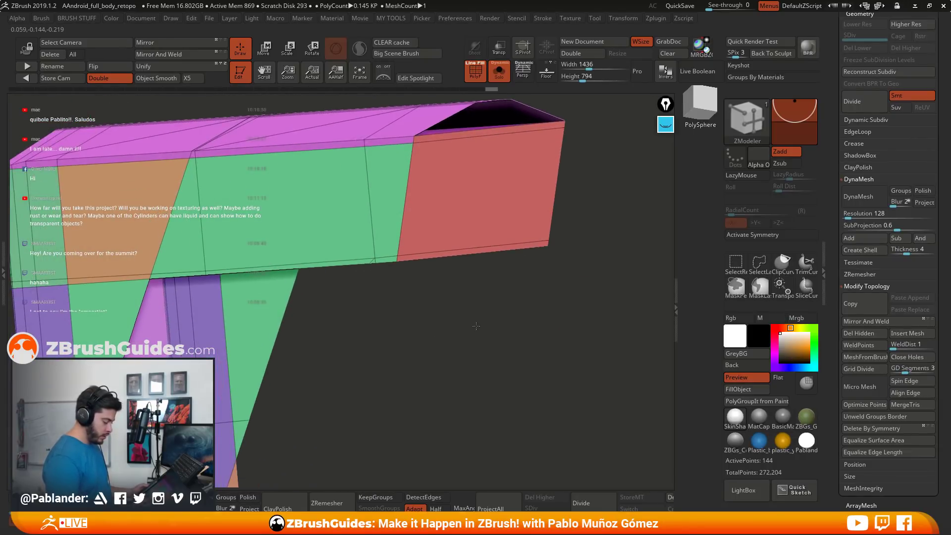
{"action": "left_click_drag", "start_coordinate": [433, 374], "coordinate": [484, 251]}
{"action": "left_click", "coordinate": [423, 187]}
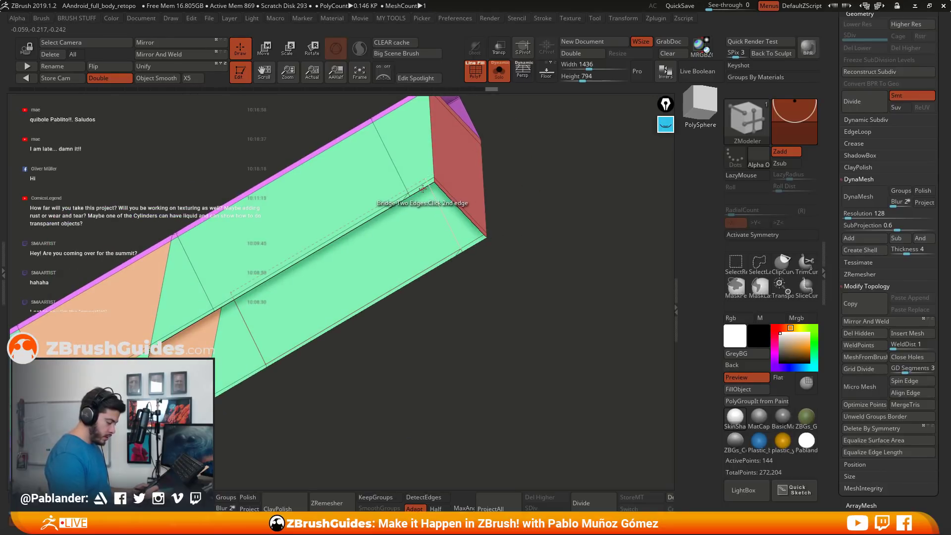
{"action": "left_click", "coordinate": [406, 198]}
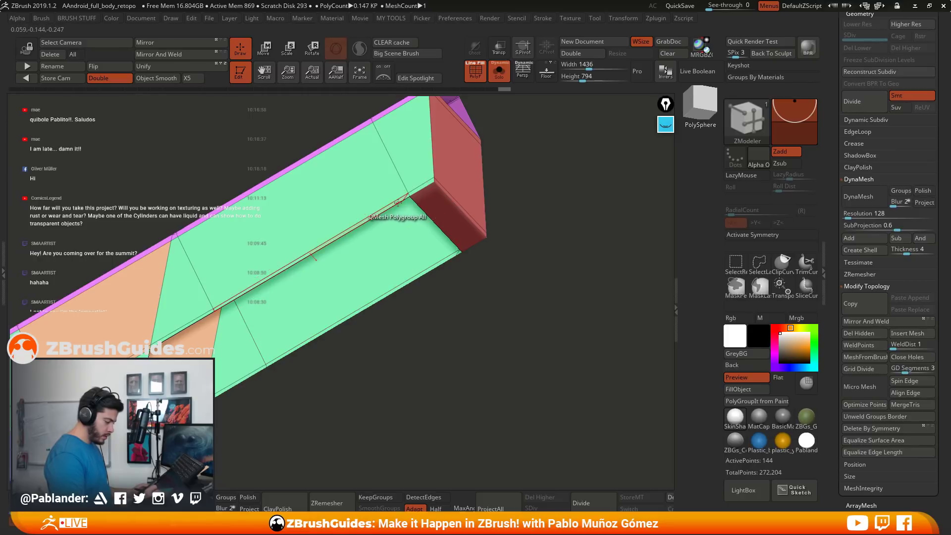
Try QMesh Polygroup All on the green polygroup along the arm's underside edges, undoing the resulting geometry.
{"action": "right_click_drag", "start_coordinate": [398, 204], "coordinate": [474, 254], "text": "alt"}
{"action": "left_click", "coordinate": [482, 324]}
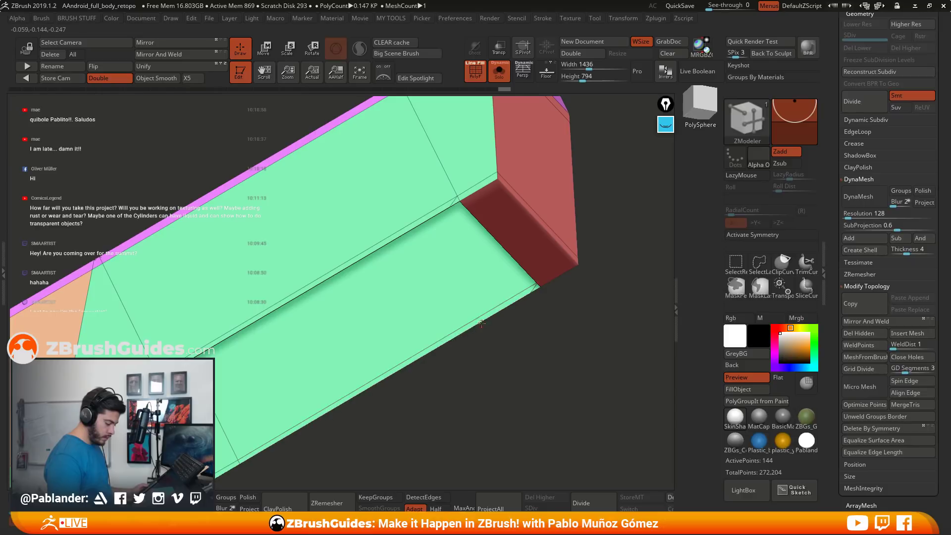
{"action": "left_click", "coordinate": [412, 228]}
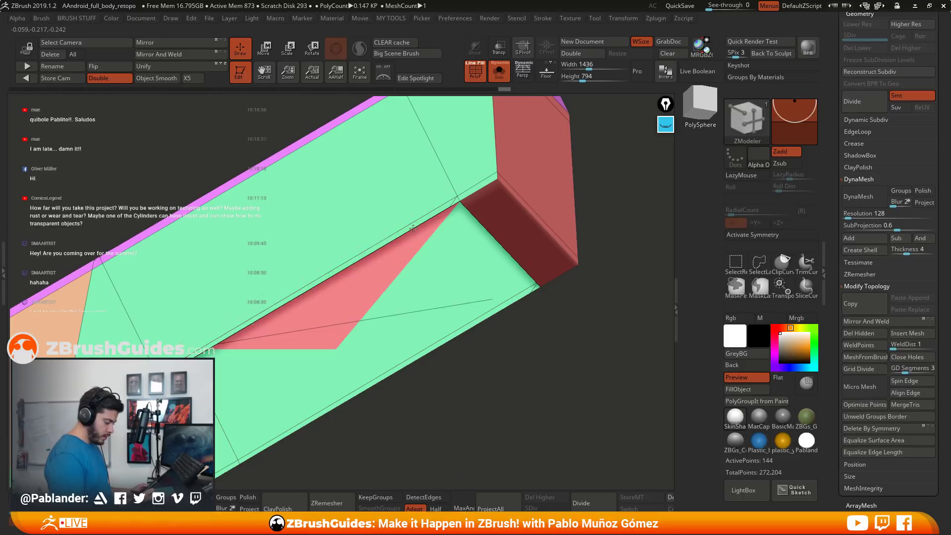
{"action": "left_click_drag", "start_coordinate": [503, 356], "coordinate": [531, 306]}
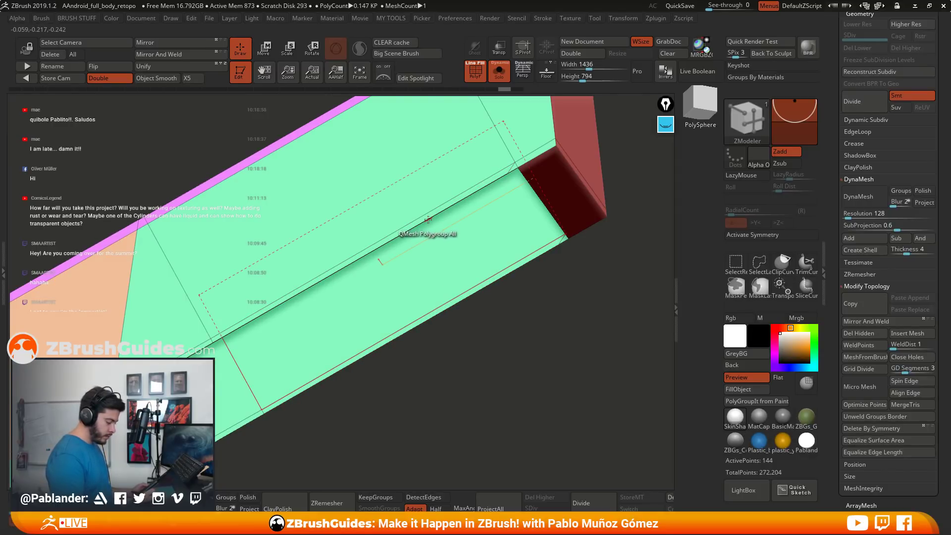
{"action": "left_click_drag", "start_coordinate": [425, 219], "coordinate": [531, 241]}
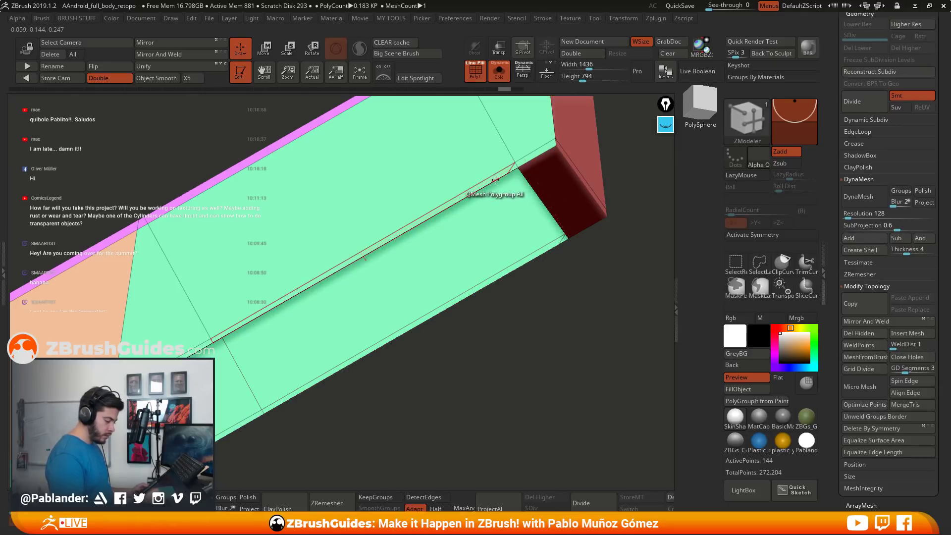
{"action": "left_click_drag", "start_coordinate": [496, 181], "coordinate": [495, 180]}
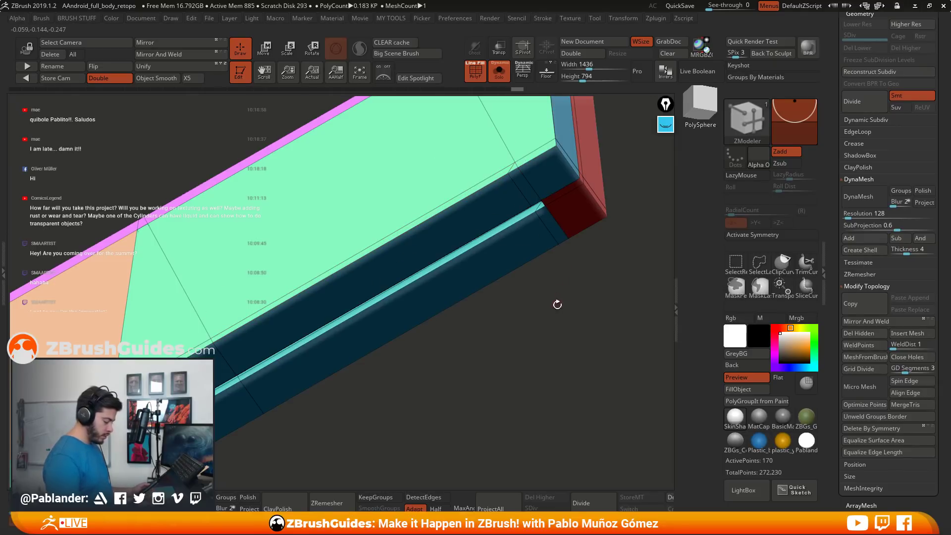
{"action": "key", "text": "ctrl+z"}
{"action": "left_click_drag", "start_coordinate": [555, 323], "coordinate": [475, 261], "text": "alt"}
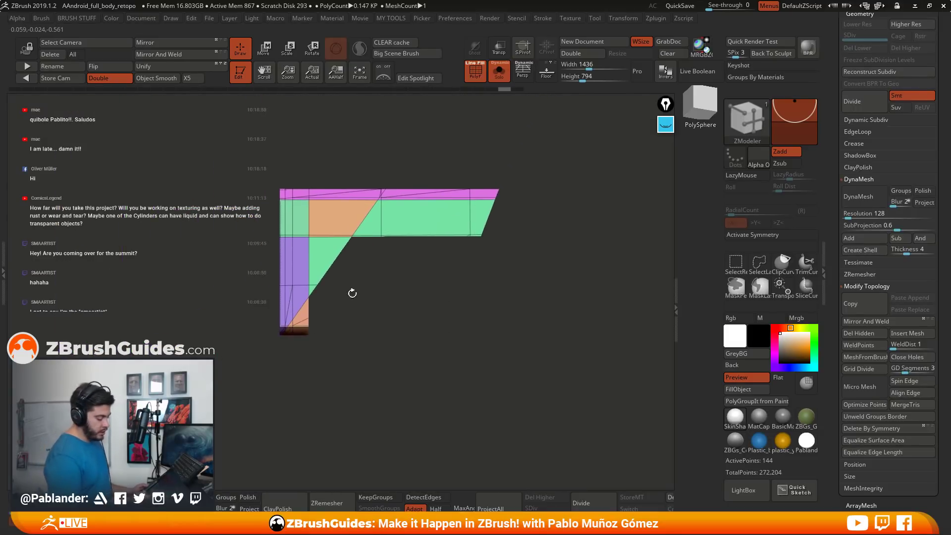
{"action": "left_click_drag", "start_coordinate": [524, 320], "coordinate": [503, 325]}
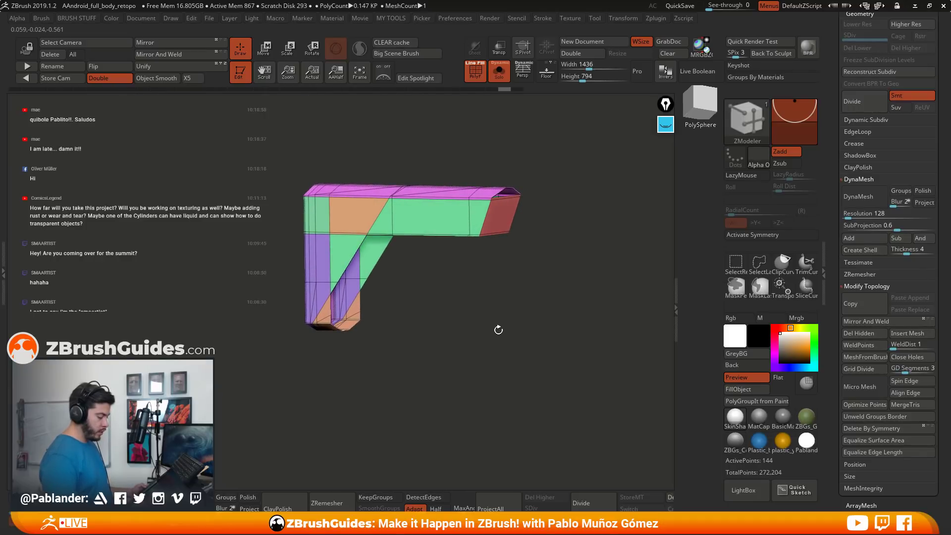
{"action": "key", "text": "w"}
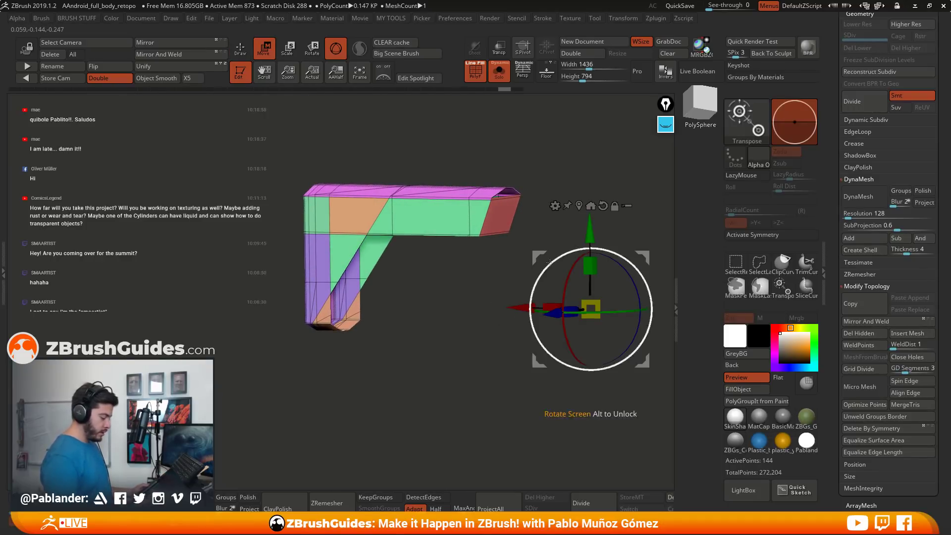
{"action": "left_click_drag", "start_coordinate": [551, 259], "coordinate": [495, 287]}
{"action": "mouse_move", "coordinate": [339, 272]}
{"action": "left_mouse_down"}
{"action": "mouse_move", "coordinate": [420, 266]}
{"action": "mouse_move", "coordinate": [495, 288]}
{"action": "left_mouse_up"}
{"action": "key", "text": "q"}
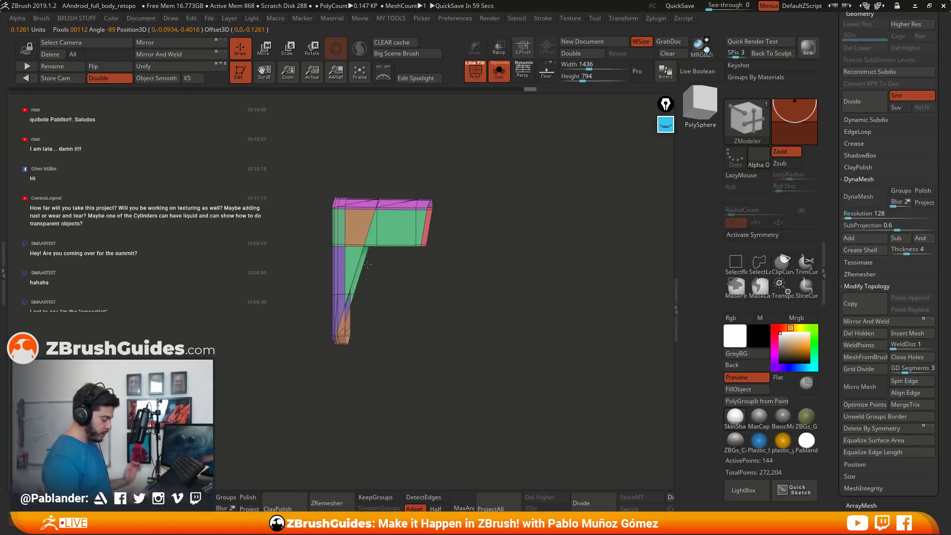
{"action": "left_click_drag", "start_coordinate": [424, 310], "coordinate": [431, 381]}
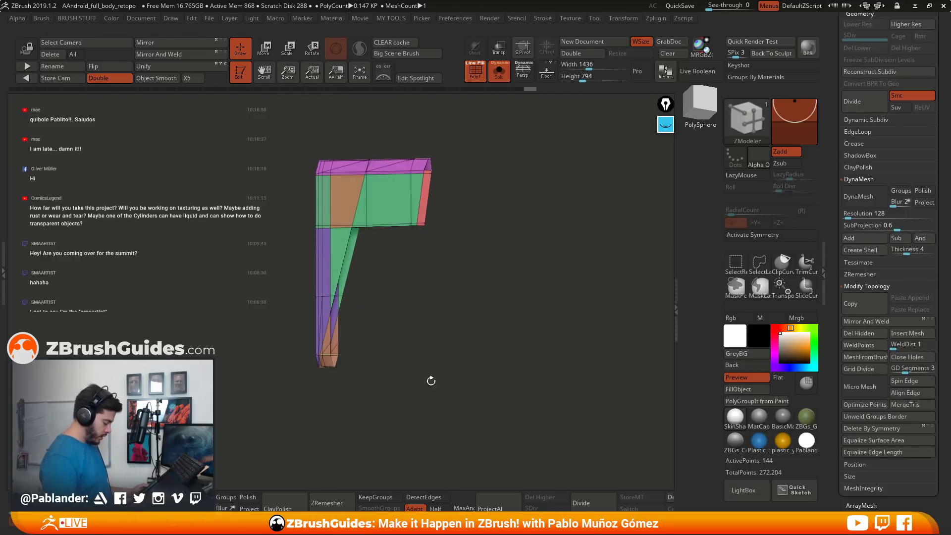
Try DynaMesh on the L-shaped piece at resolutions 128 and 456, undoing each remesh.
{"action": "left_click", "coordinate": [192, 502]}
{"action": "left_click_drag", "start_coordinate": [503, 340], "coordinate": [447, 359]}
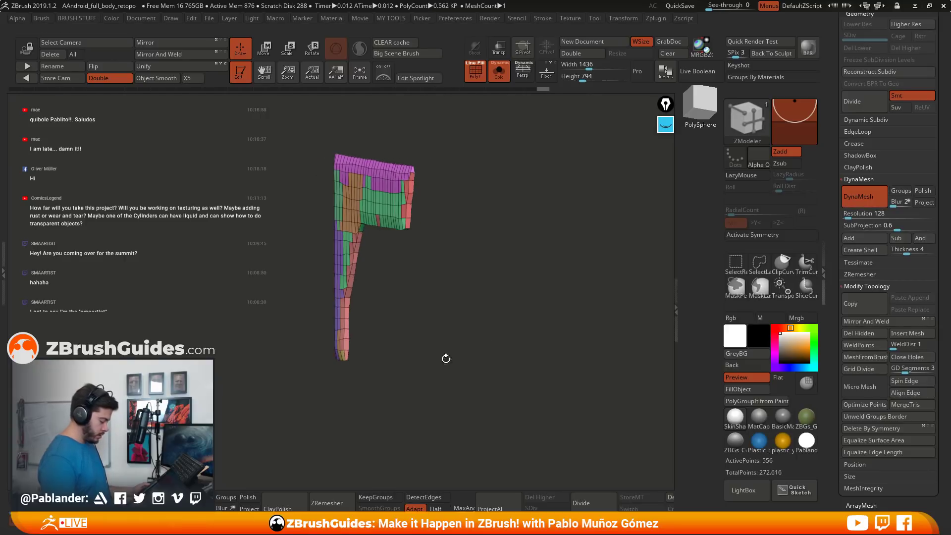
{"action": "key", "text": "ctrl+z"}
{"action": "left_click_drag", "start_coordinate": [848, 216], "coordinate": [855, 217]}
{"action": "key", "text": "Return"}
{"action": "key", "text": "alt+d"}
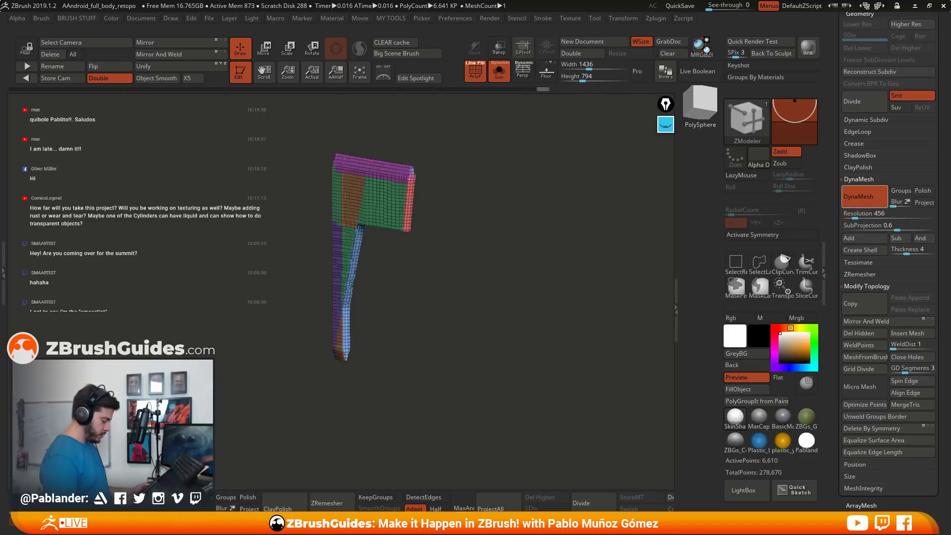
{"action": "key", "text": "ctrl+z"}
Set the DynaMesh resolution to 808 and remesh the L-shaped piece to close its open sides.
{"action": "left_click", "coordinate": [865, 215]}
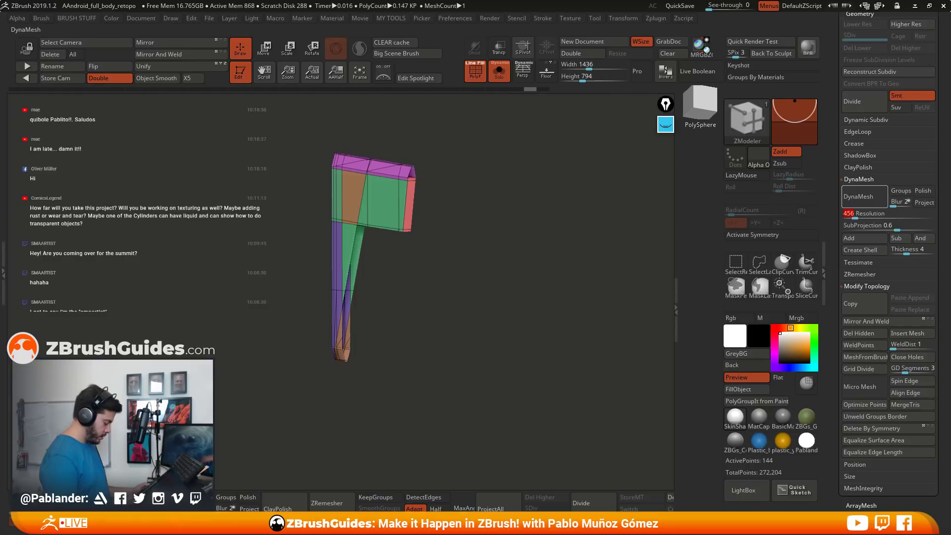
{"action": "left_click", "coordinate": [864, 197]}
{"action": "key", "text": "ctrl+z"}
{"action": "left_click", "coordinate": [867, 213]}
{"action": "type", "text": "128"}
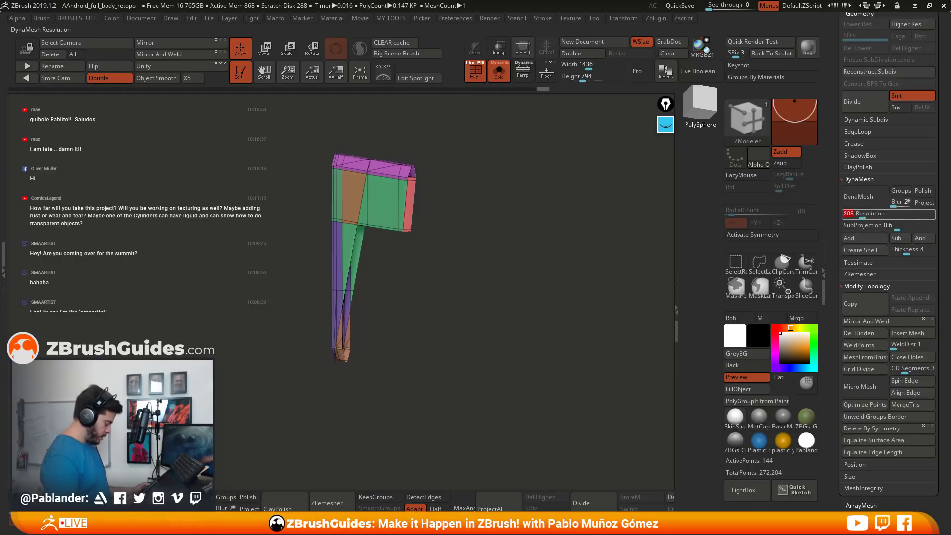
{"action": "key", "text": "Return"}
{"action": "key", "text": "alt+d"}
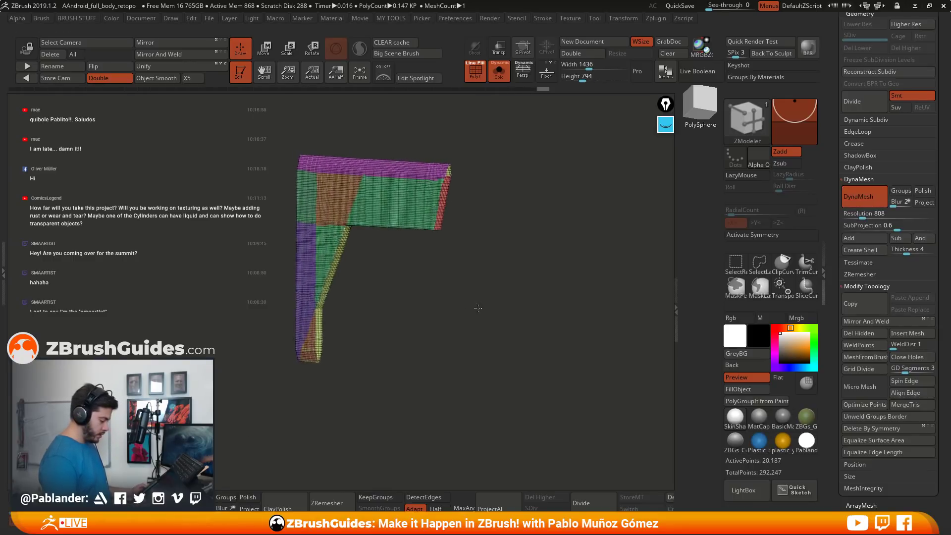
Update the DynaMesh of the L-shaped piece at resolution 808 and merge it into a single polygroup.
{"action": "left_click_drag", "start_coordinate": [478, 308], "coordinate": [457, 310], "text": "shift"}
{"action": "left_click", "coordinate": [264, 48]}
{"action": "mouse_move", "coordinate": [331, 262]}
{"action": "left_mouse_down"}
{"action": "mouse_move", "coordinate": [190, 288]}
{"action": "mouse_move", "coordinate": [218, 297]}
{"action": "left_mouse_up"}
{"action": "left_click", "coordinate": [240, 56]}
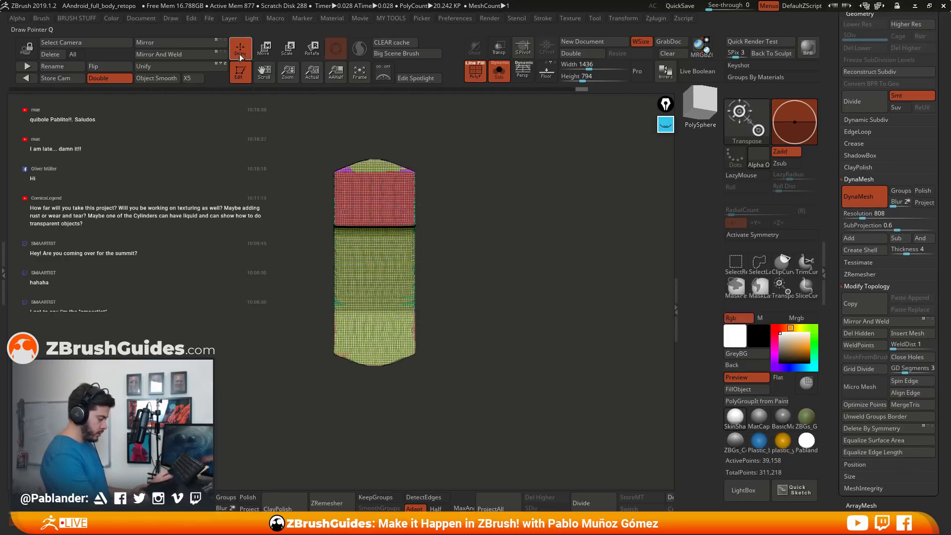
{"action": "mouse_move", "coordinate": [456, 292]}
{"action": "left_mouse_down", "text": "alt"}
{"action": "mouse_move", "coordinate": [452, 255]}
{"action": "mouse_move", "coordinate": [518, 242]}
{"action": "mouse_move", "coordinate": [491, 276]}
{"action": "left_mouse_up", "text": "alt"}
{"action": "key", "text": "ctrl+w"}
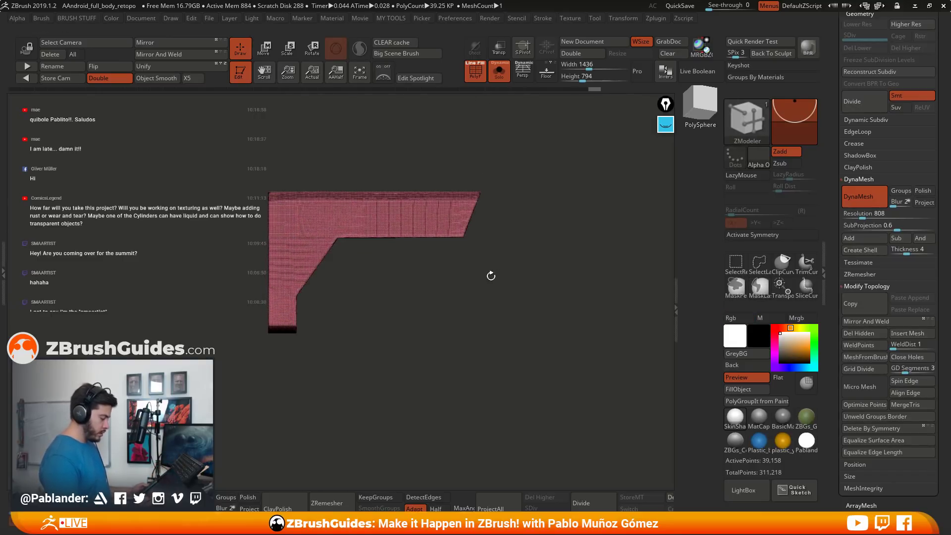
Hide the polyframe, exit Solo mode and show Skin_ZSphere2, Skin_ZSphere5, Skin_ZSphere4, Skin_ZSphere3 and PM3D_Cube3D1.
{"action": "left_click", "coordinate": [476, 72]}
{"action": "left_click", "coordinate": [498, 74]}
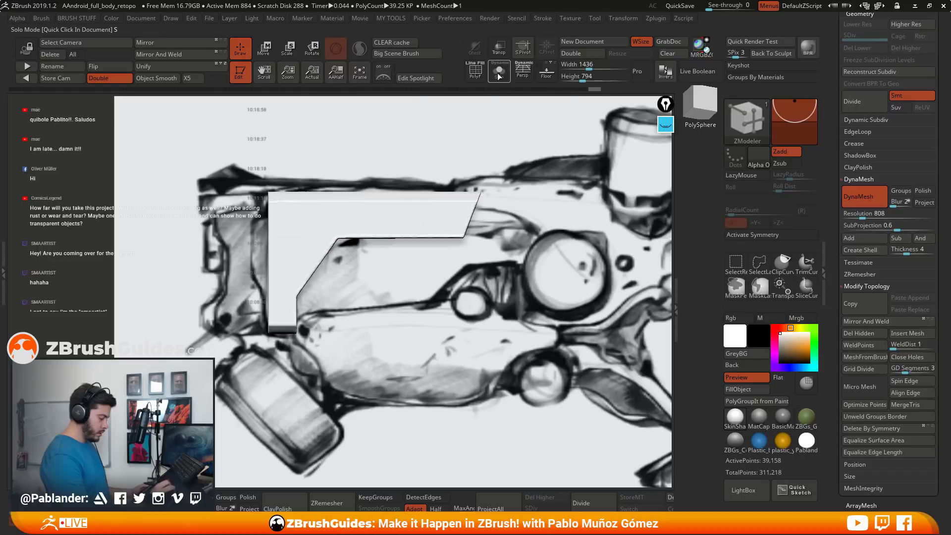
{"action": "left_click_drag", "start_coordinate": [829, 116], "coordinate": [840, 278]}
{"action": "left_click", "coordinate": [931, 234]}
{"action": "left_click", "coordinate": [930, 210]}
{"action": "left_click", "coordinate": [931, 186]}
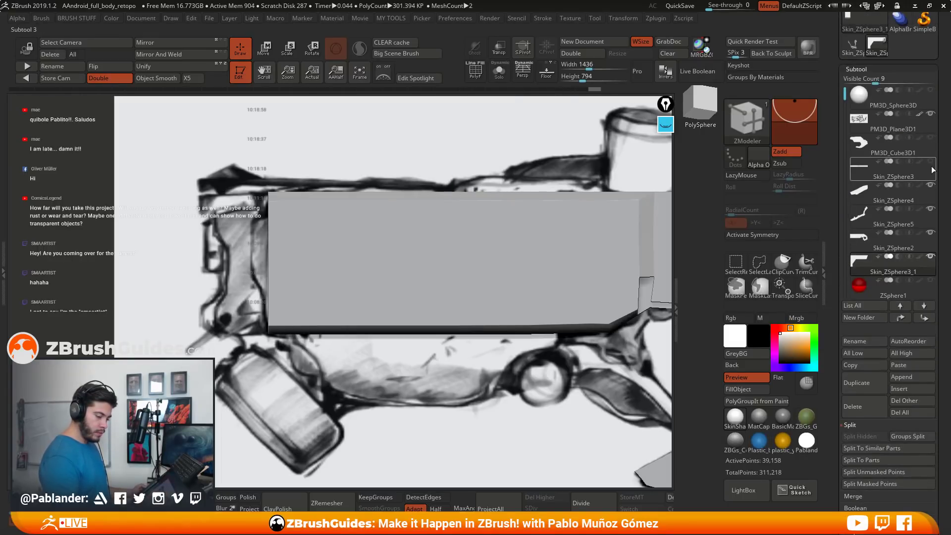
{"action": "left_click", "coordinate": [931, 162]}
{"action": "left_click", "coordinate": [931, 138]}
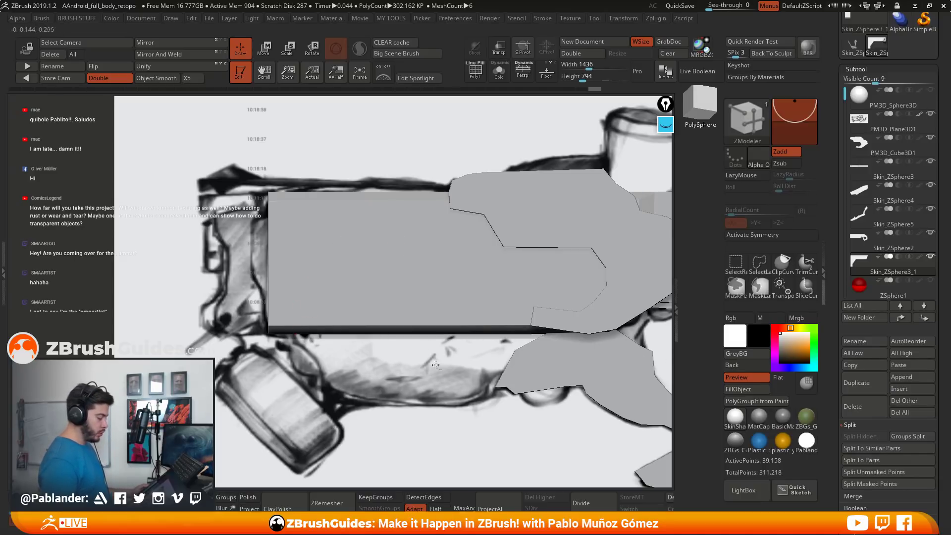
Switch to the Move brush and reduce its draw size.
{"action": "mouse_move", "coordinate": [462, 358]}
{"action": "left_mouse_down", "text": "alt"}
{"action": "mouse_move", "coordinate": [457, 352]}
{"action": "mouse_move", "coordinate": [485, 330]}
{"action": "left_mouse_up", "text": "alt"}
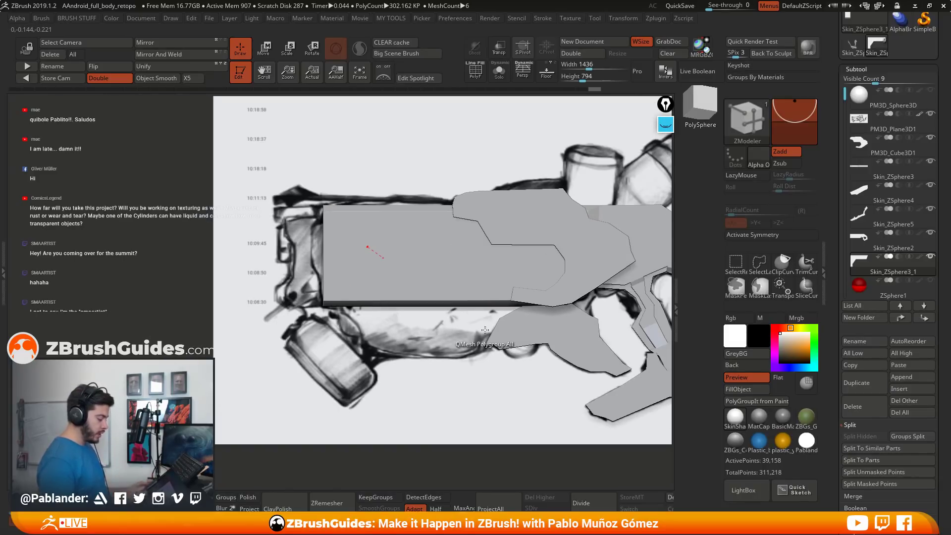
{"action": "key", "text": "b"}
{"action": "key", "text": "m"}
{"action": "key", "text": "v"}
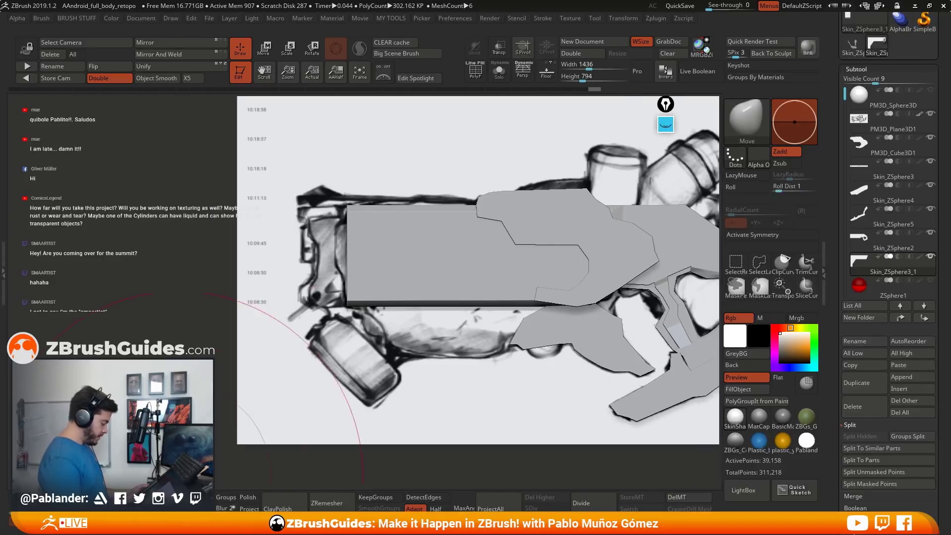
{"action": "key", "text": "space"}
{"action": "left_click_drag", "start_coordinate": [409, 212], "coordinate": [394, 213]}
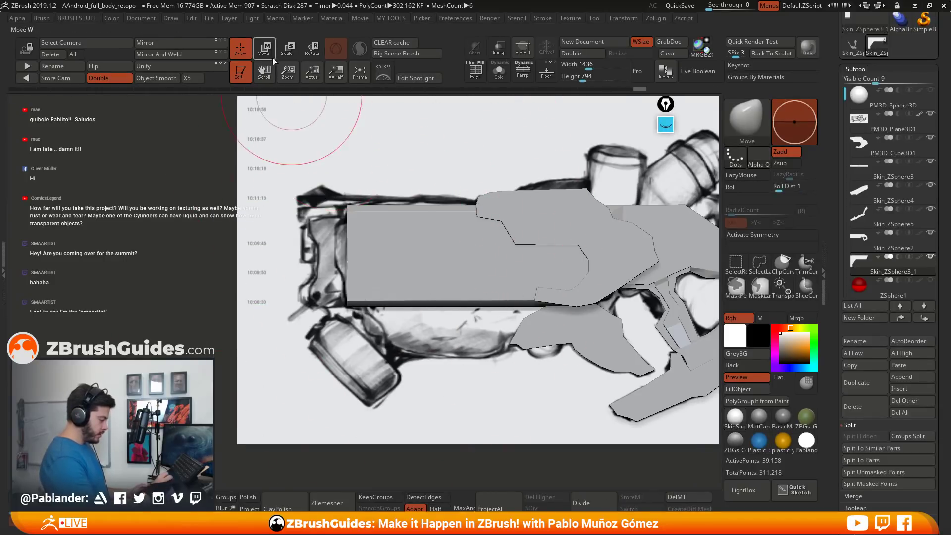
Scale the L-shaped piece uniformly by about 1.09, and widen it across the gun's thickness by about 1.08.
{"action": "left_click", "coordinate": [272, 58]}
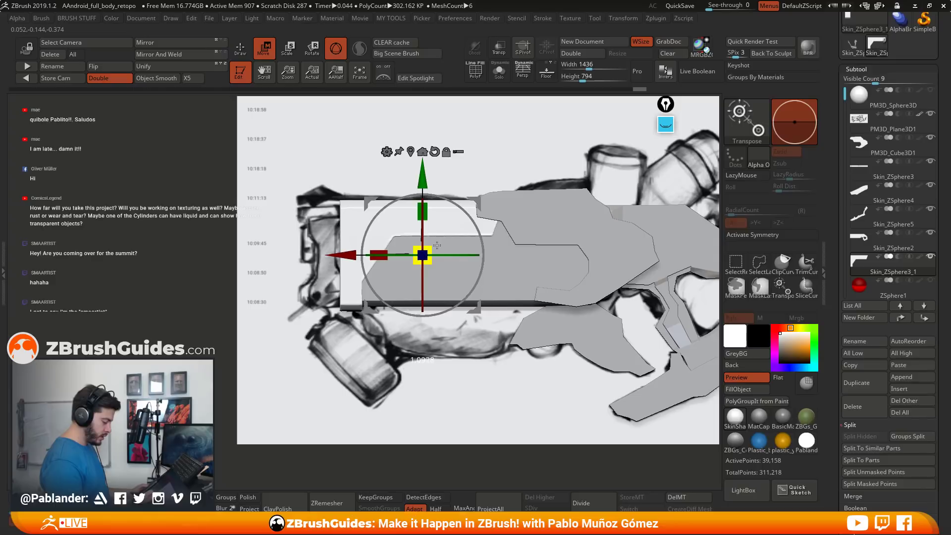
{"action": "left_click_drag", "start_coordinate": [437, 245], "coordinate": [435, 245]}
{"action": "left_click_drag", "start_coordinate": [495, 365], "coordinate": [525, 337], "text": "alt"}
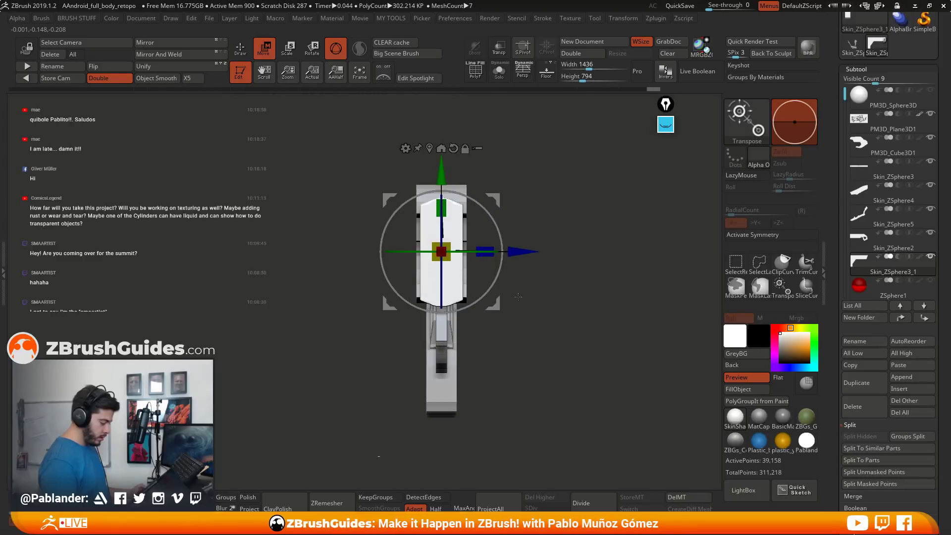
{"action": "left_click_drag", "start_coordinate": [487, 246], "coordinate": [489, 246]}
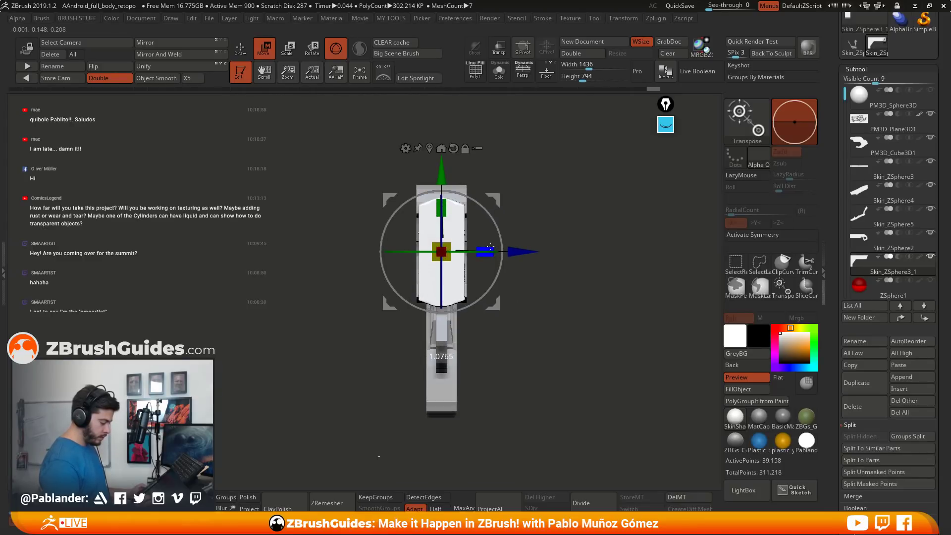
{"action": "mouse_move", "coordinate": [576, 262]}
{"action": "left_mouse_down"}
{"action": "mouse_move", "coordinate": [547, 260]}
{"action": "mouse_move", "coordinate": [576, 254]}
{"action": "left_mouse_up"}
{"action": "left_click_drag", "start_coordinate": [572, 336], "coordinate": [497, 363]}
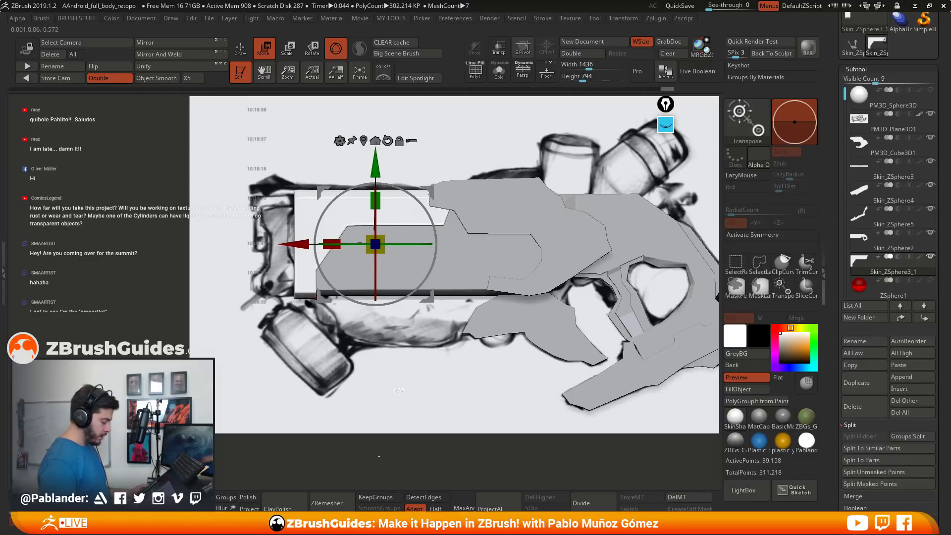
{"action": "key", "text": "q"}
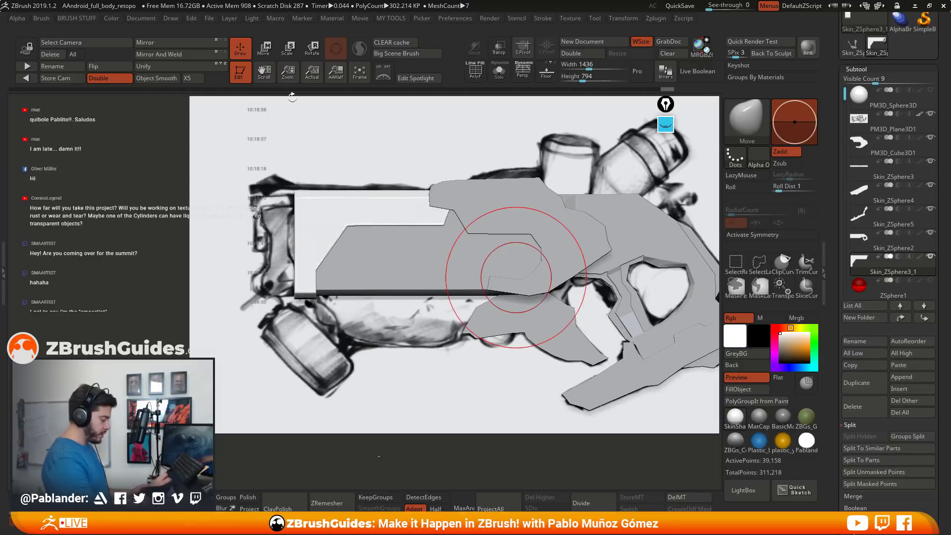
Isolate the L-shaped piece with its polyframe shown and remesh it with DynaMesh at a higher resolution.
{"action": "left_click", "coordinate": [499, 72]}
{"action": "key", "text": "f"}
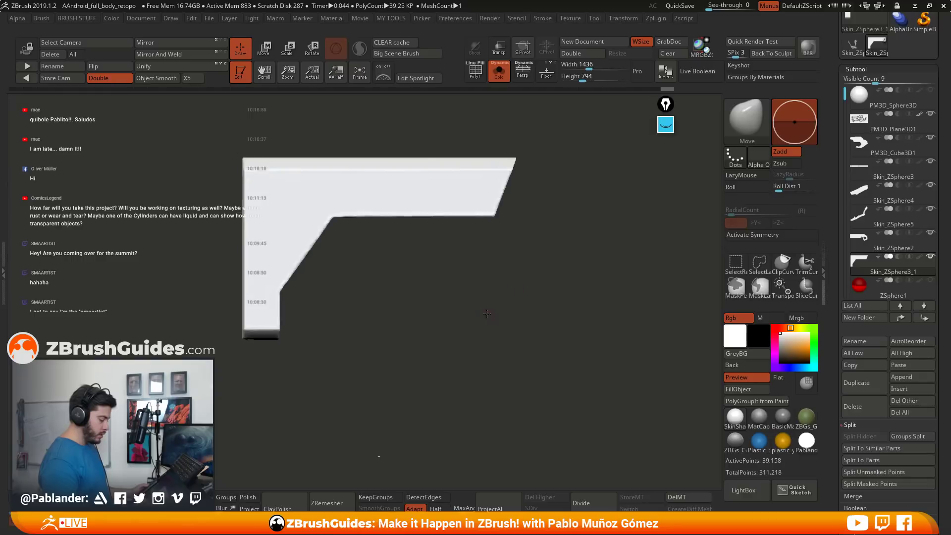
{"action": "left_click_drag", "start_coordinate": [487, 314], "coordinate": [489, 318]}
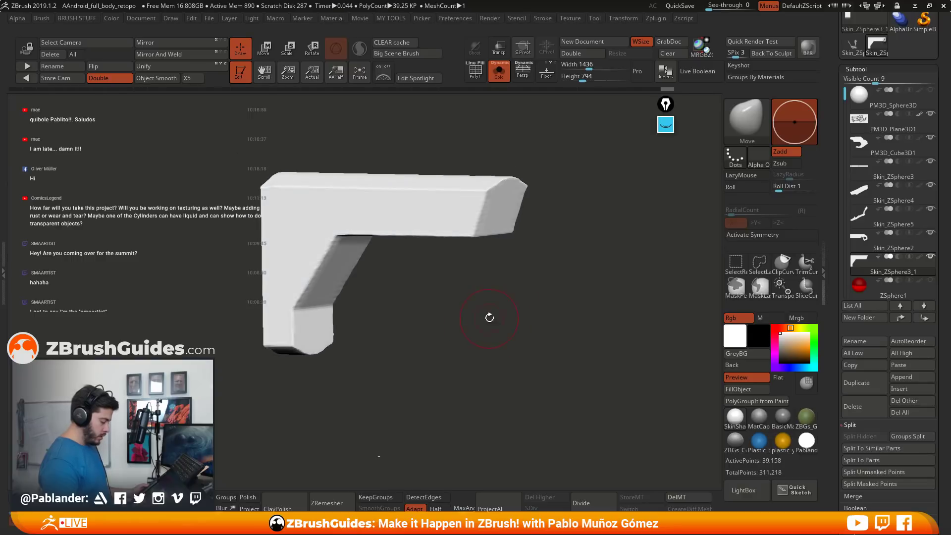
{"action": "left_click", "coordinate": [474, 78]}
{"action": "left_click_drag", "start_coordinate": [420, 259], "coordinate": [441, 345], "text": "alt"}
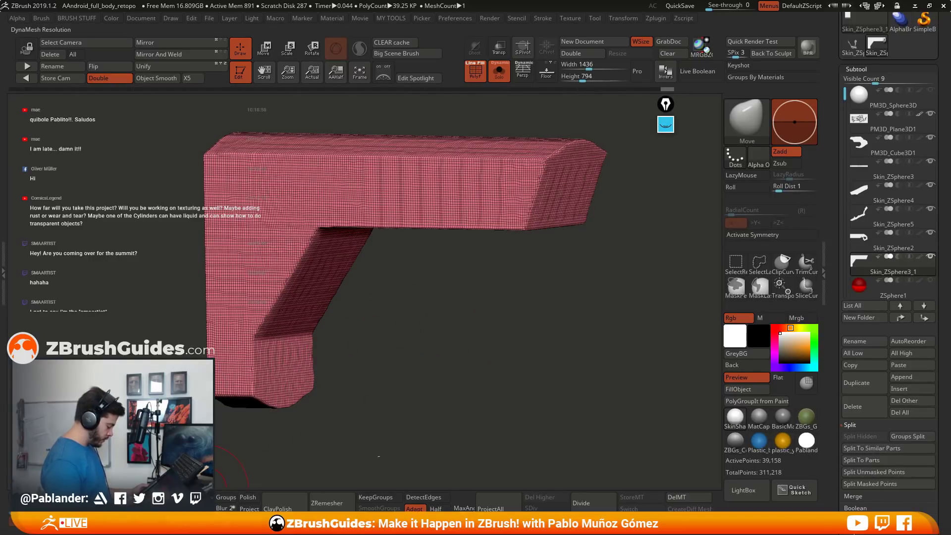
{"action": "key", "text": "ctrl+d"}
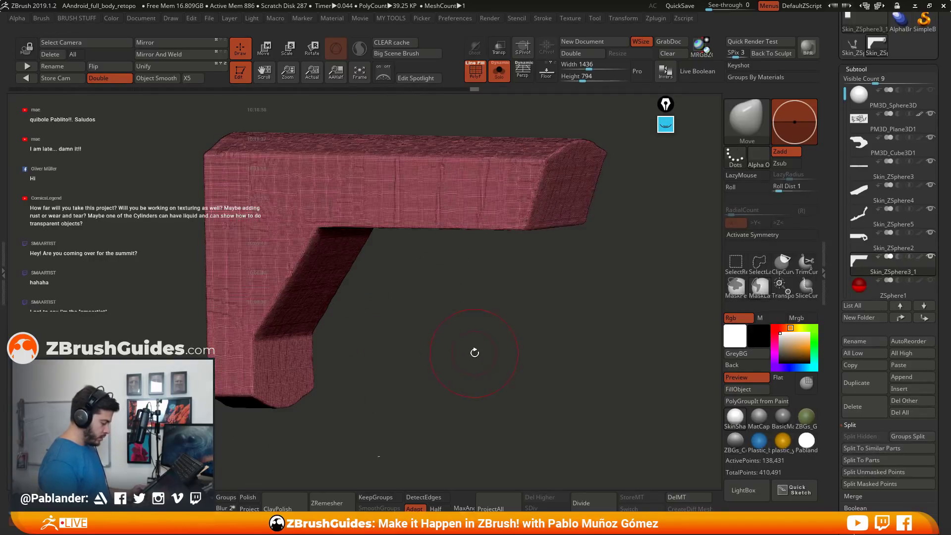
{"action": "left_click_drag", "start_coordinate": [468, 315], "coordinate": [487, 330]}
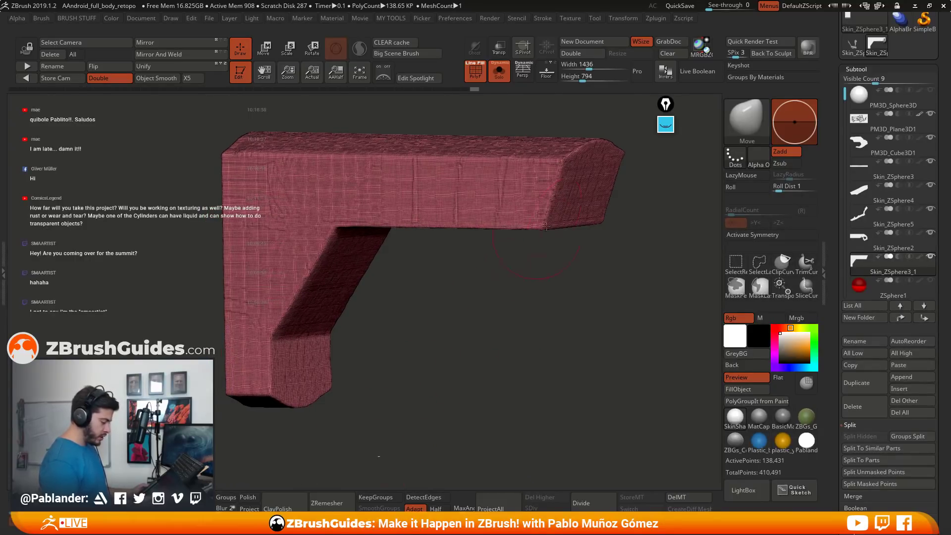
Hide the polyframe and smooth the L-shaped piece's faces and edges with ClayPolish.
{"action": "key", "text": "shift+f"}
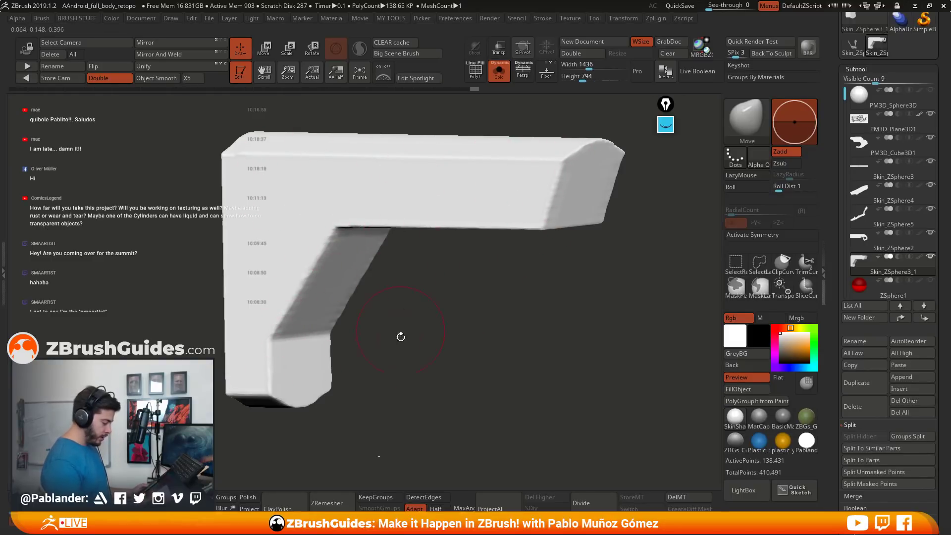
{"action": "left_click", "coordinate": [285, 508]}
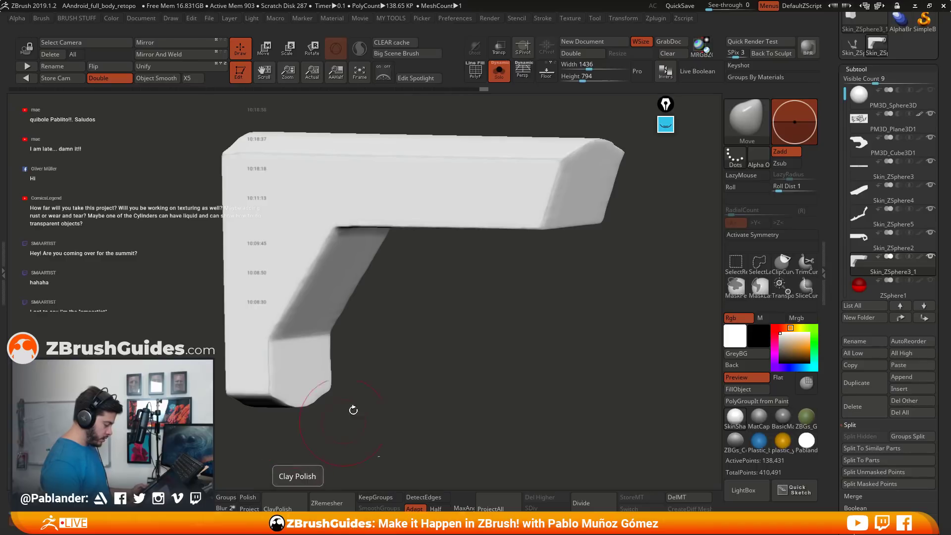
{"action": "key", "text": "ctrl"}
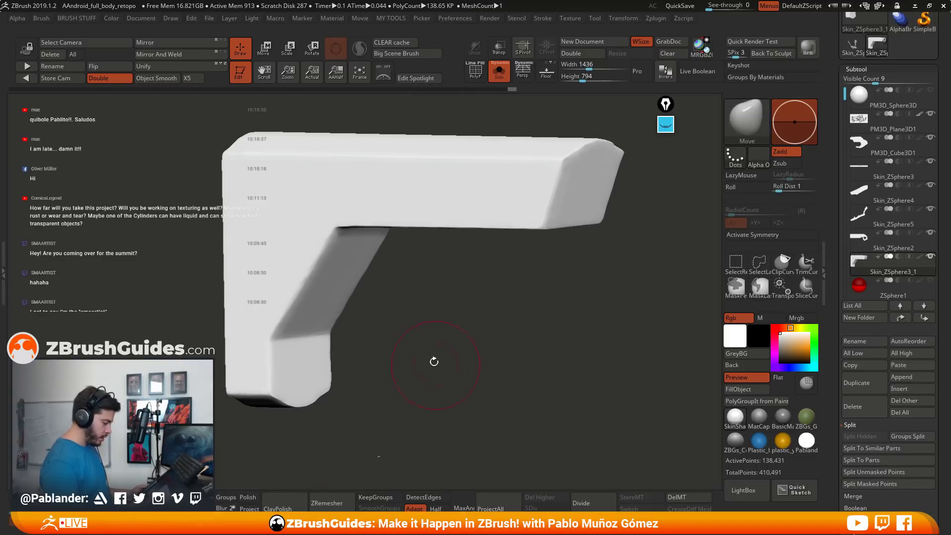
{"action": "left_click_drag", "start_coordinate": [434, 361], "coordinate": [480, 323]}
Examine the polished L-shaped piece's edges and corners from an angle and in side view.
{"action": "key", "text": "1"}
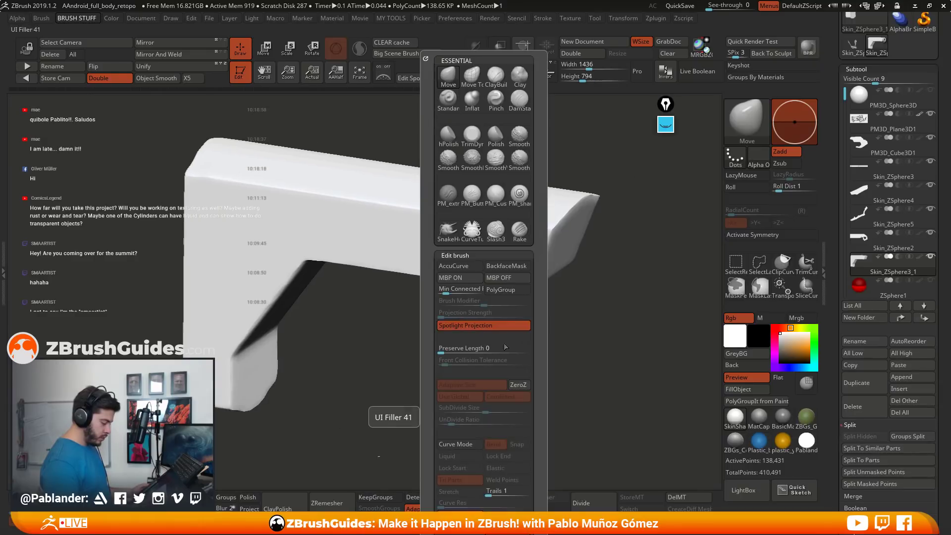
{"action": "key", "text": "2"}
{"action": "mouse_move", "coordinate": [517, 391]}
{"action": "left_mouse_down"}
{"action": "mouse_move", "coordinate": [482, 388]}
{"action": "mouse_move", "coordinate": [500, 365]}
{"action": "mouse_move", "coordinate": [560, 361]}
{"action": "mouse_move", "coordinate": [525, 367]}
{"action": "mouse_move", "coordinate": [486, 351]}
{"action": "mouse_move", "coordinate": [506, 332]}
{"action": "left_mouse_up"}
{"action": "key", "text": "2"}
{"action": "left_click", "coordinate": [483, 387]}
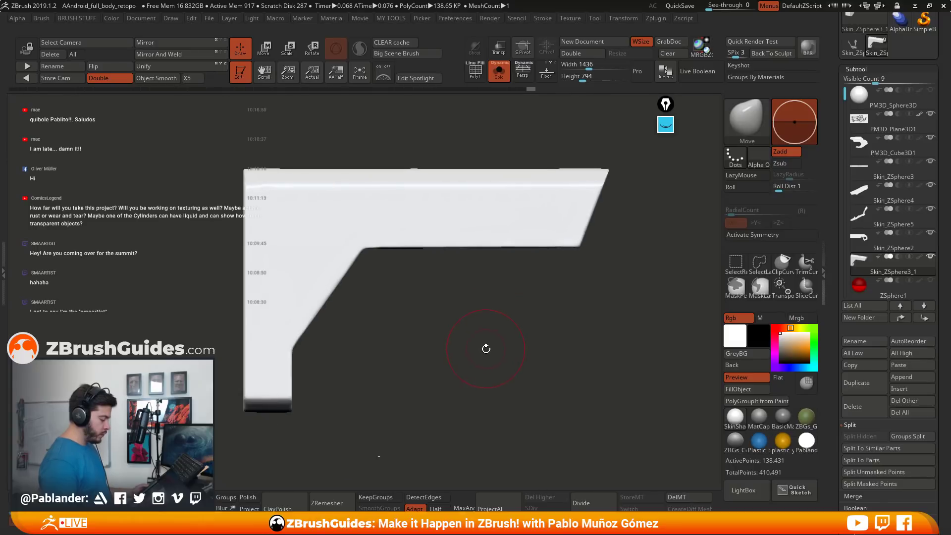
{"action": "left_click_drag", "start_coordinate": [484, 366], "coordinate": [510, 365]}
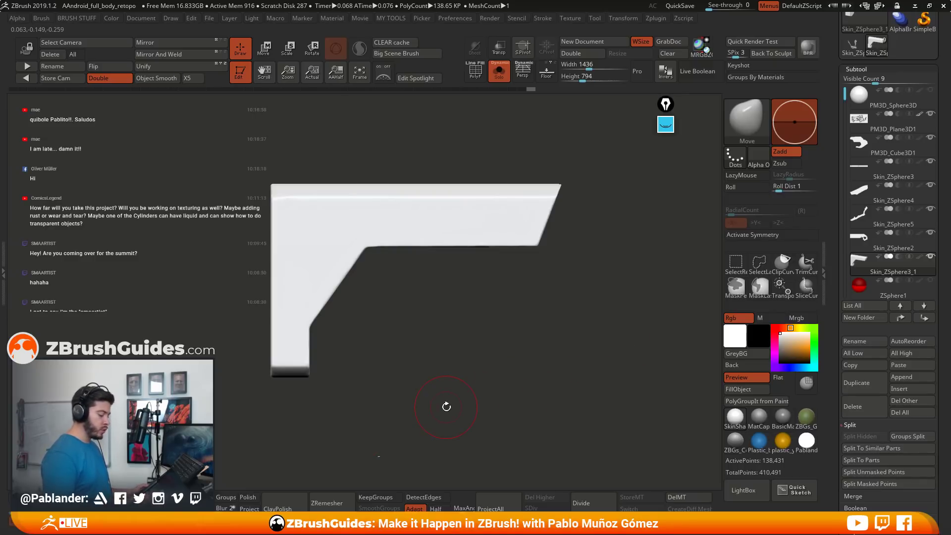
{"action": "left_click_drag", "start_coordinate": [534, 333], "coordinate": [527, 330], "text": "alt"}
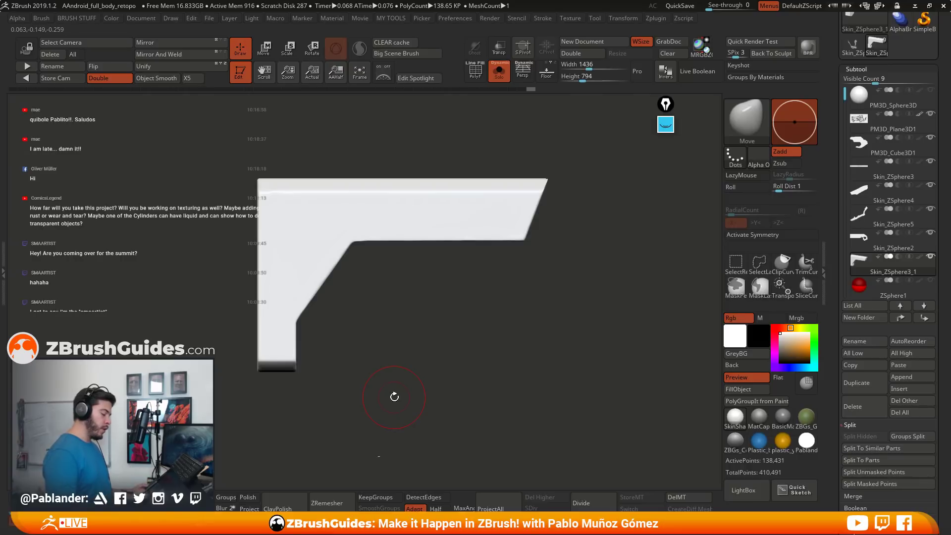
{"action": "left_click_drag", "start_coordinate": [391, 308], "coordinate": [386, 276]}
{"action": "left_click_drag", "start_coordinate": [469, 318], "coordinate": [487, 330], "text": "alt"}
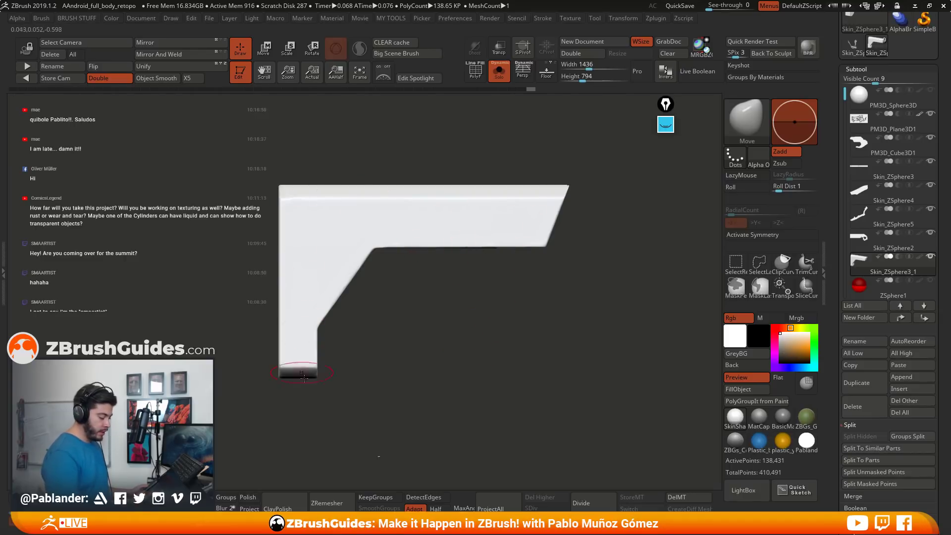
Show the polyframe on the isolated L-shaped piece and inspect its mesh in side and angled views.
{"action": "left_click_drag", "start_coordinate": [343, 322], "coordinate": [458, 321]}
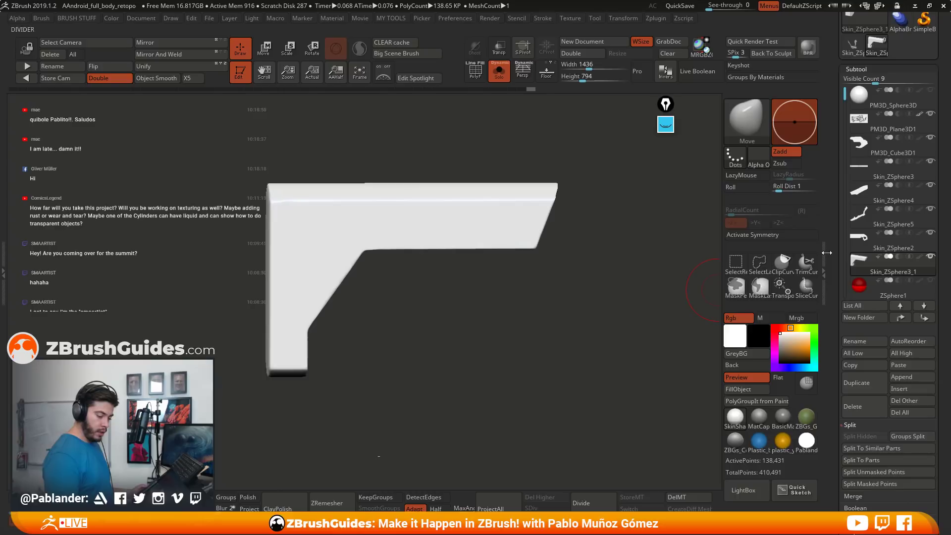
{"action": "scroll", "coordinate": [845, 168], "scroll_direction": "down", "scroll_amount": 15}
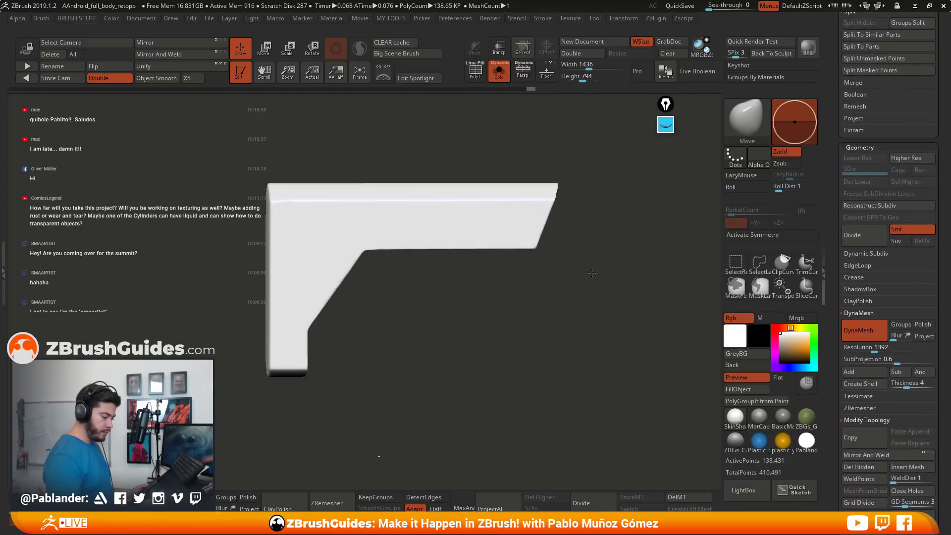
{"action": "left_click_drag", "start_coordinate": [592, 273], "coordinate": [581, 282], "text": "alt"}
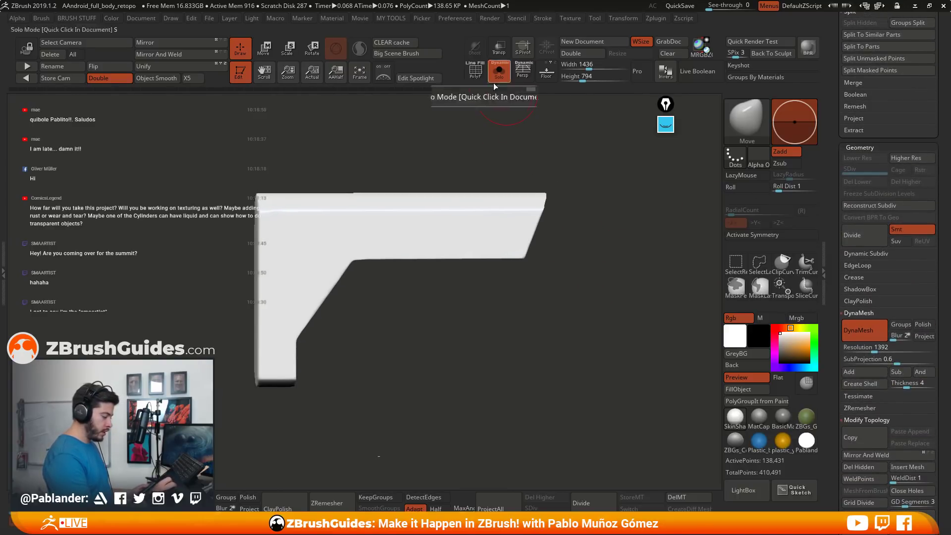
{"action": "left_click", "coordinate": [475, 70]}
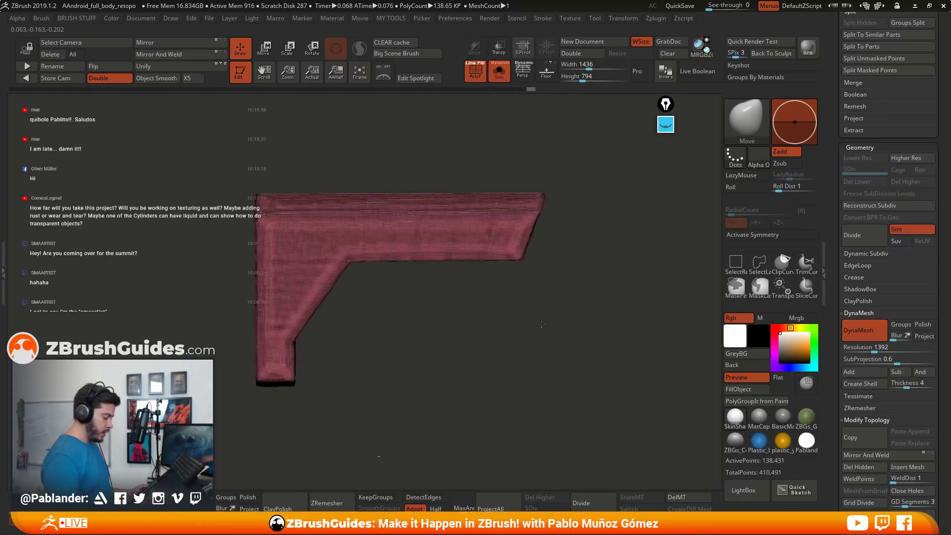
{"action": "left_click_drag", "start_coordinate": [542, 324], "coordinate": [556, 308]}
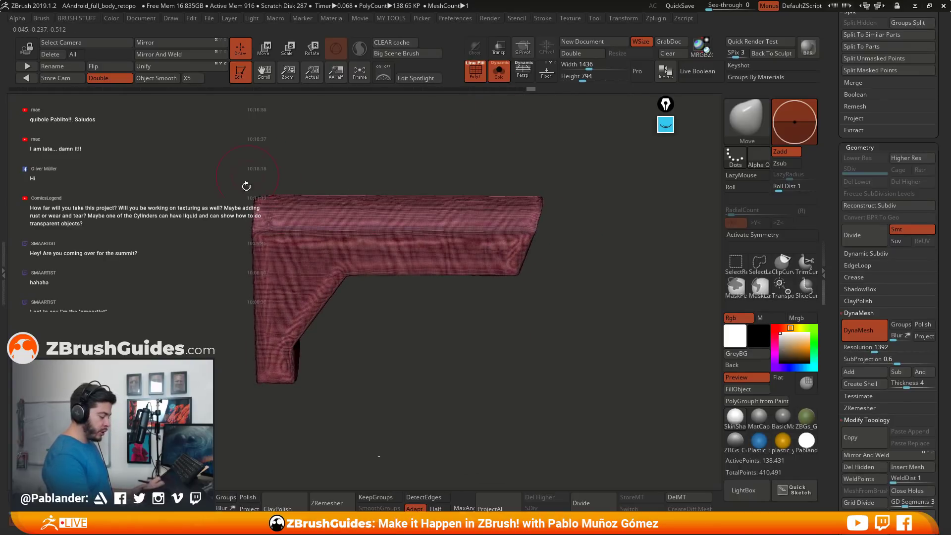
{"action": "left_click_drag", "start_coordinate": [410, 364], "coordinate": [421, 352]}
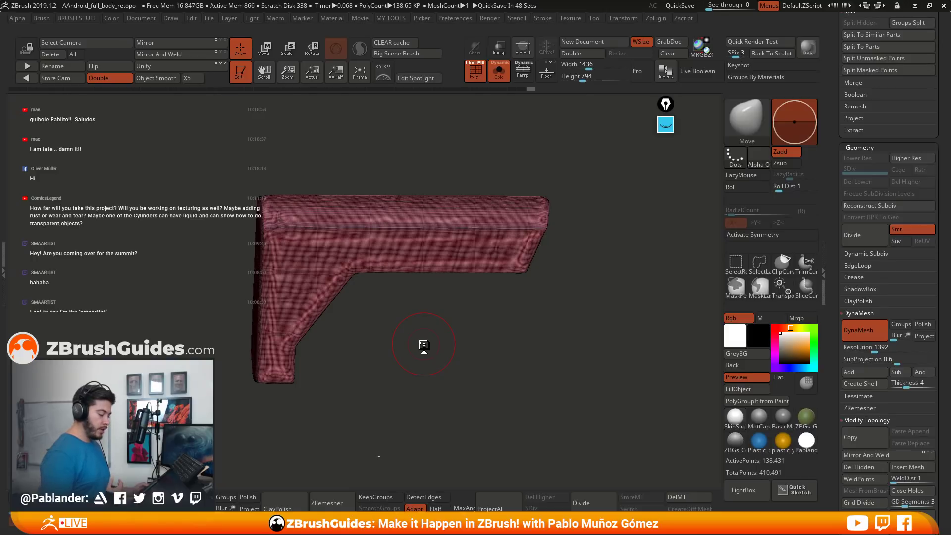
Remesh the L-shaped piece with ZRemesher using the Half polygon count option.
{"action": "left_click_drag", "start_coordinate": [835, 289], "coordinate": [835, 206]}
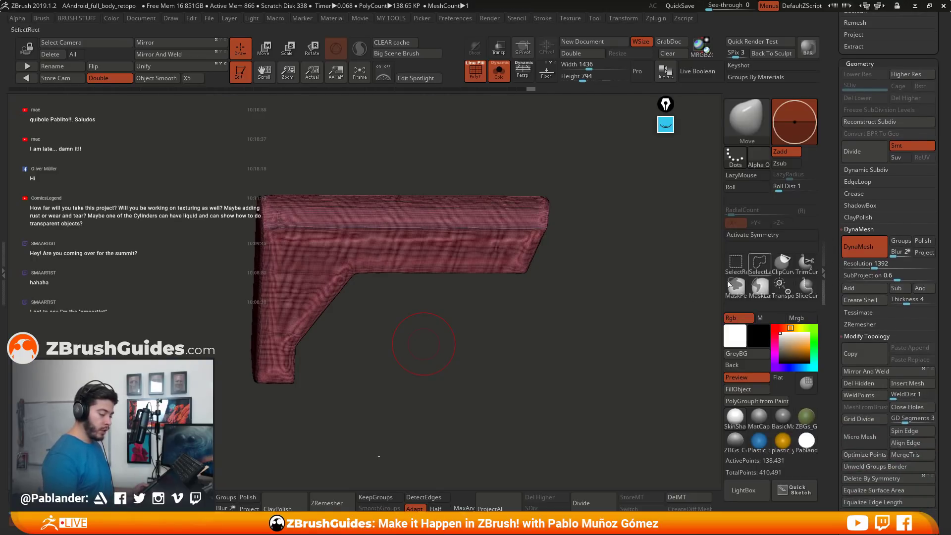
{"action": "left_click_drag", "start_coordinate": [604, 303], "coordinate": [521, 372]}
{"action": "scroll", "coordinate": [876, 123], "scroll_direction": "down", "scroll_amount": 4}
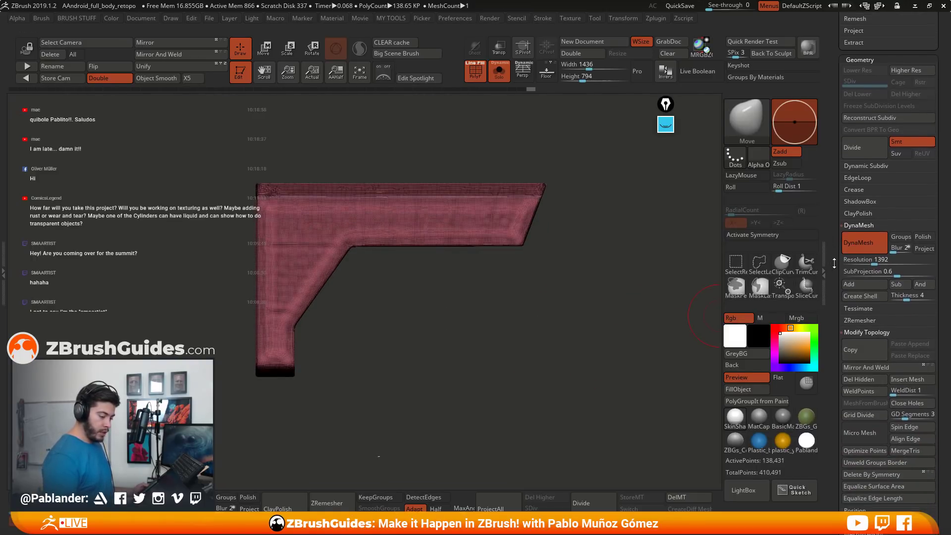
{"action": "left_click", "coordinate": [848, 235]}
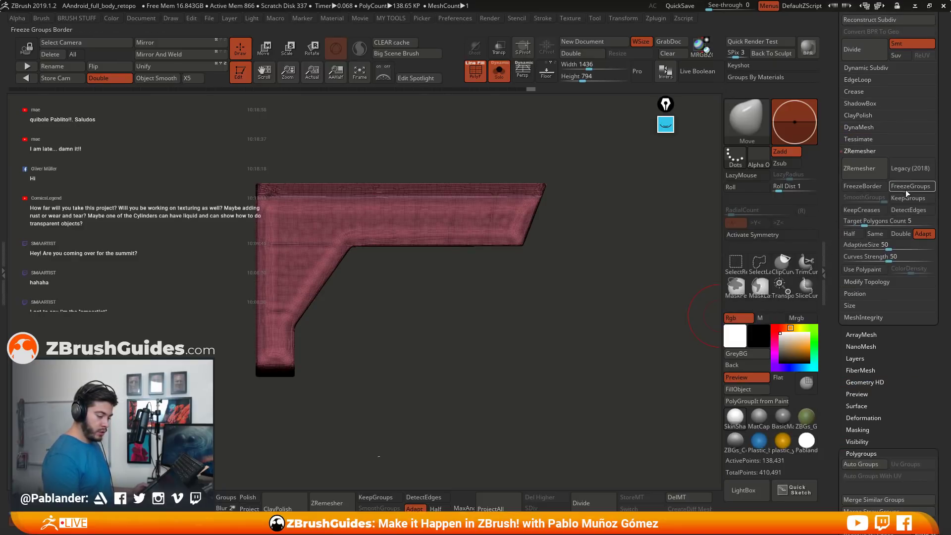
{"action": "left_click", "coordinate": [849, 234]}
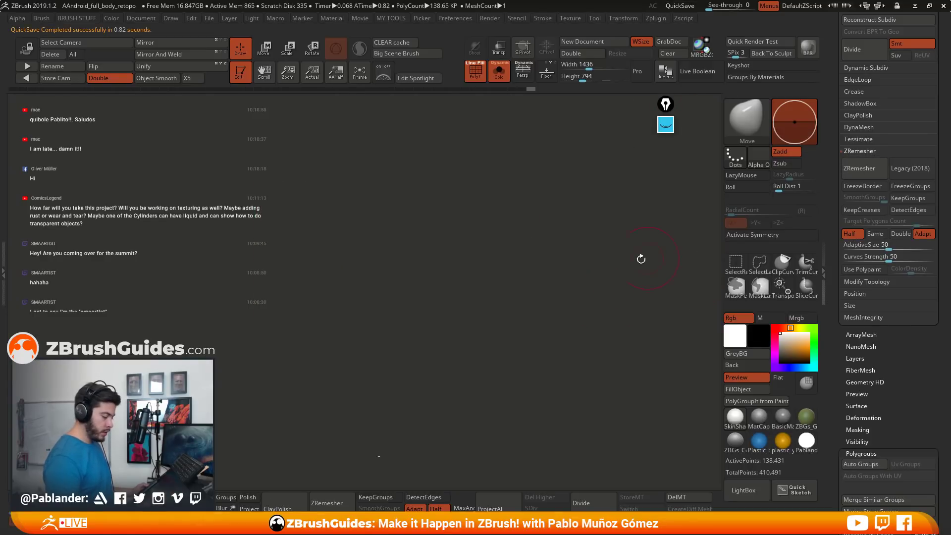
{"action": "left_click_drag", "start_coordinate": [641, 259], "coordinate": [577, 290]}
{"action": "left_click", "coordinate": [868, 177]}
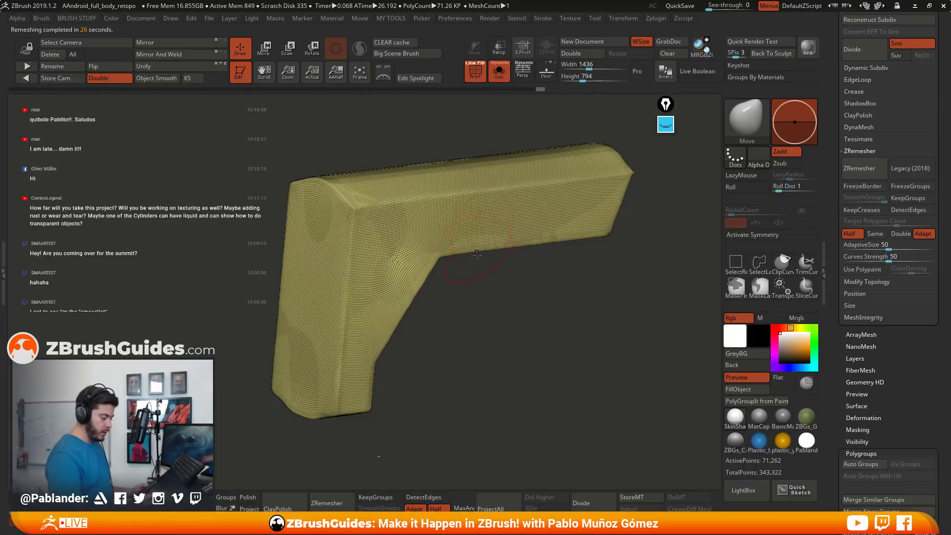
Inspect the remeshed edge flow on the L-shaped piece and undo the ZRemesher operation.
{"action": "right_click_drag", "start_coordinate": [477, 255], "coordinate": [499, 321], "text": "ctrl"}
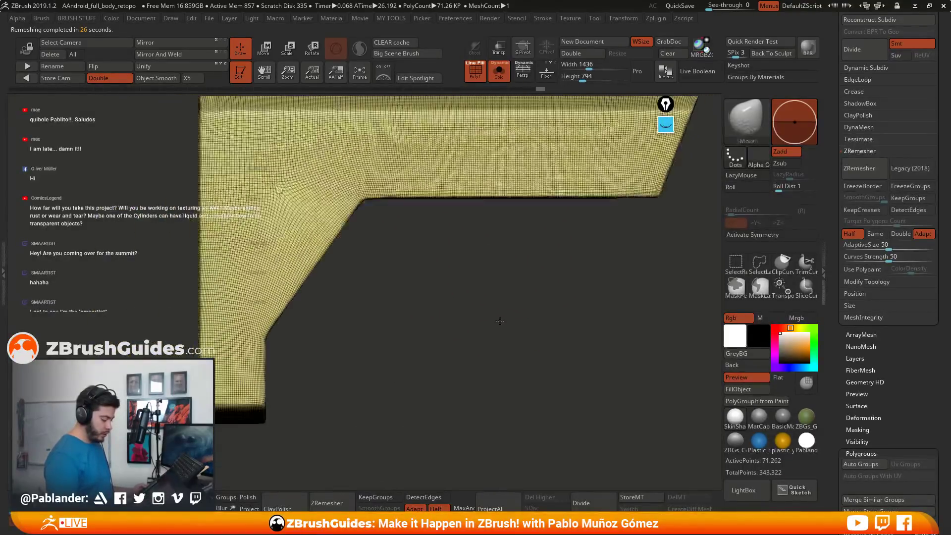
{"action": "key", "text": "f"}
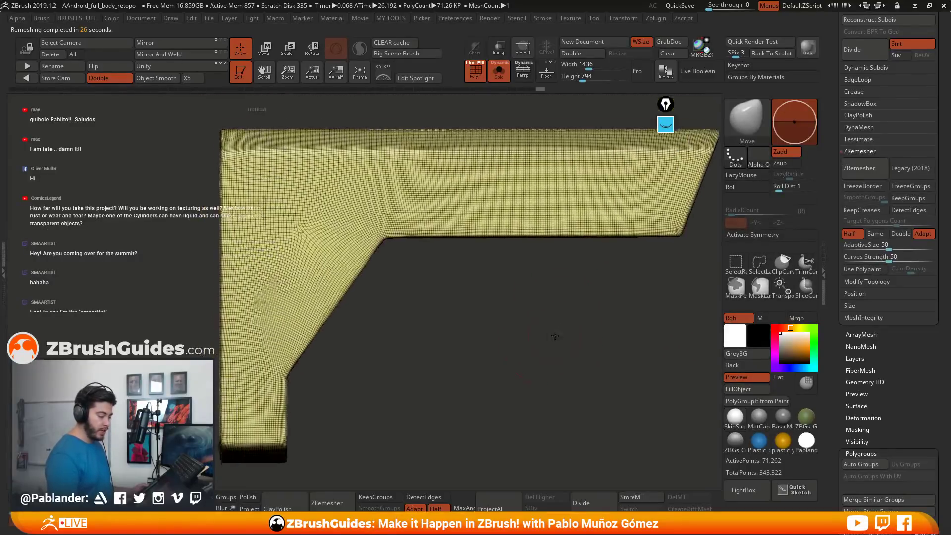
{"action": "left_click_drag", "start_coordinate": [555, 336], "coordinate": [658, 310]}
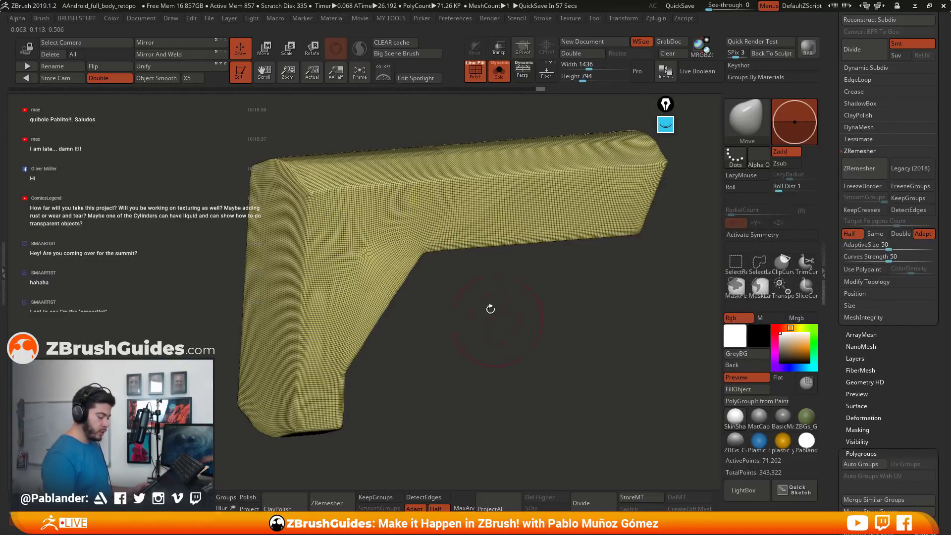
{"action": "key", "text": "ctrl+z"}
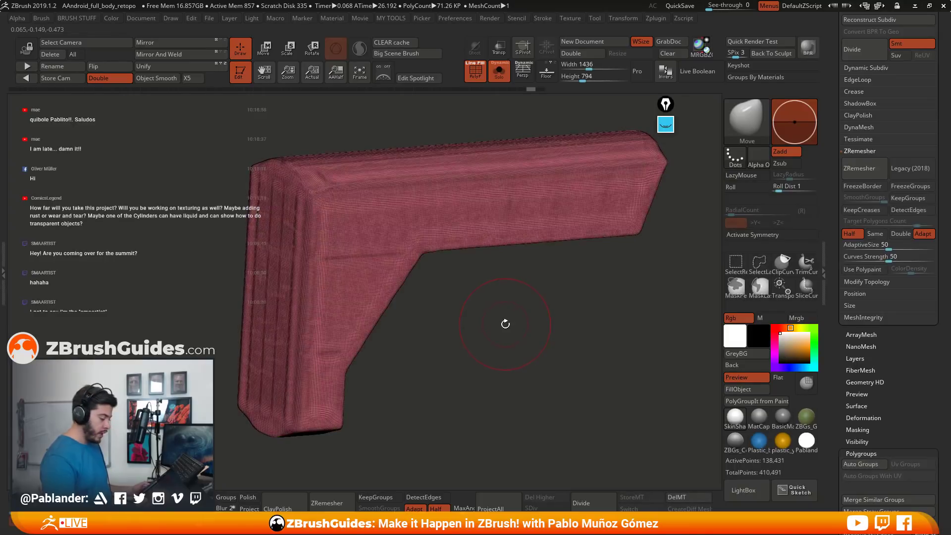
Try to divide the L-shaped piece into polygroups with Groups By Normals at the current angle tolerance.
{"action": "left_click_drag", "start_coordinate": [503, 323], "coordinate": [489, 329]}
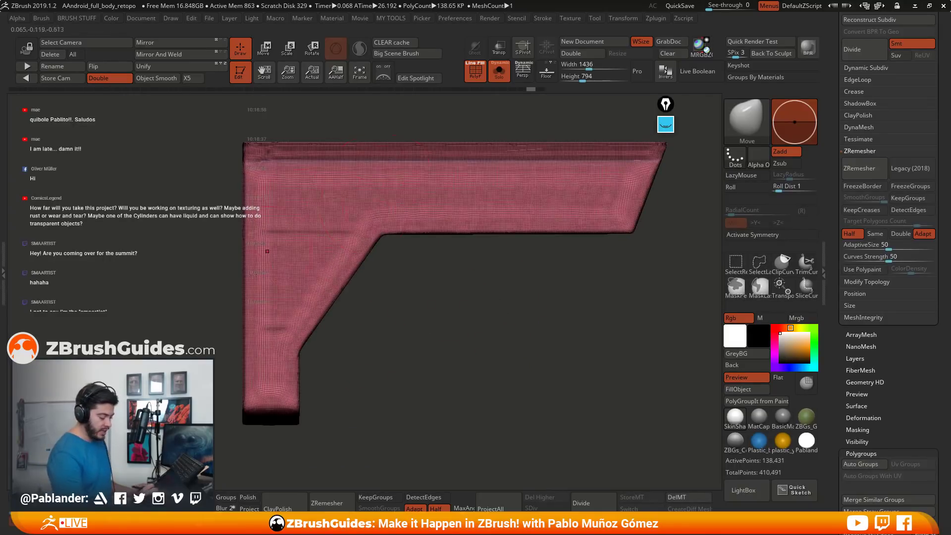
{"action": "left_click_drag", "start_coordinate": [513, 331], "coordinate": [565, 301]}
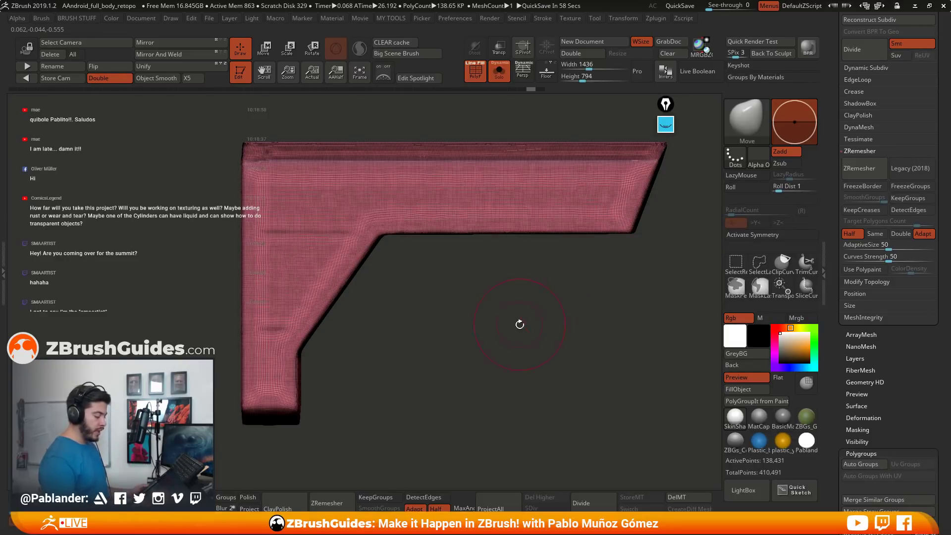
{"action": "left_click_drag", "start_coordinate": [521, 325], "coordinate": [483, 346]}
{"action": "left_click_drag", "start_coordinate": [899, 368], "coordinate": [900, 341]}
{"action": "scroll", "coordinate": [901, 341], "scroll_direction": "down", "scroll_amount": 10}
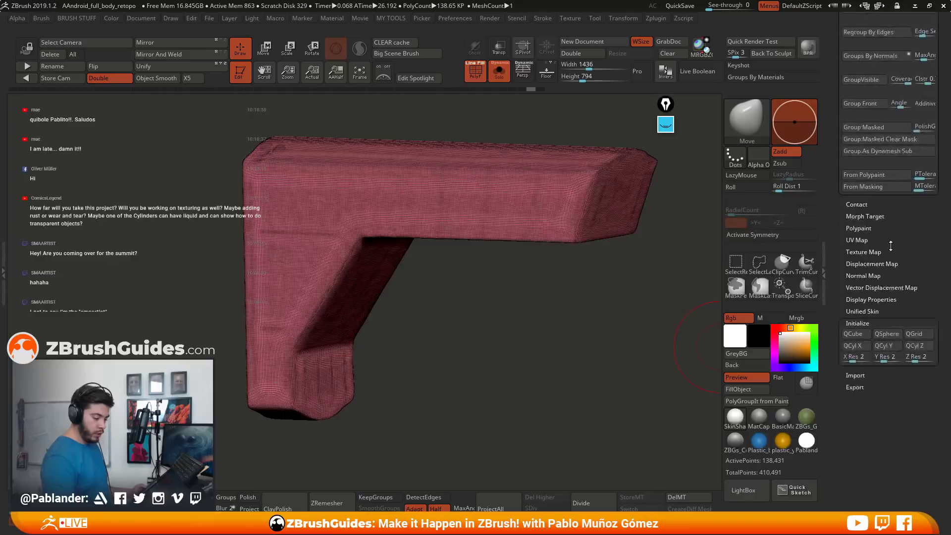
{"action": "scroll", "coordinate": [890, 163], "scroll_direction": "up", "scroll_amount": 8}
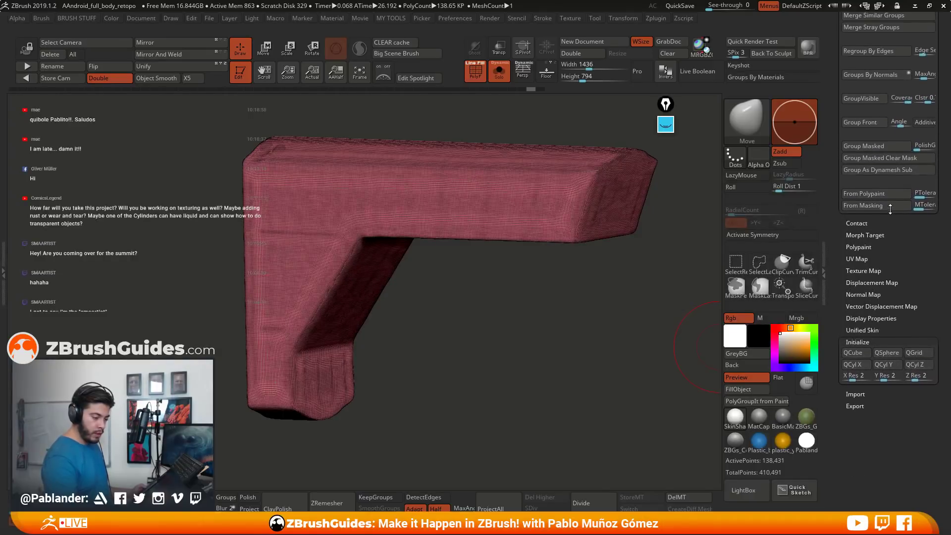
{"action": "scroll", "coordinate": [883, 243], "scroll_direction": "up", "scroll_amount": 2}
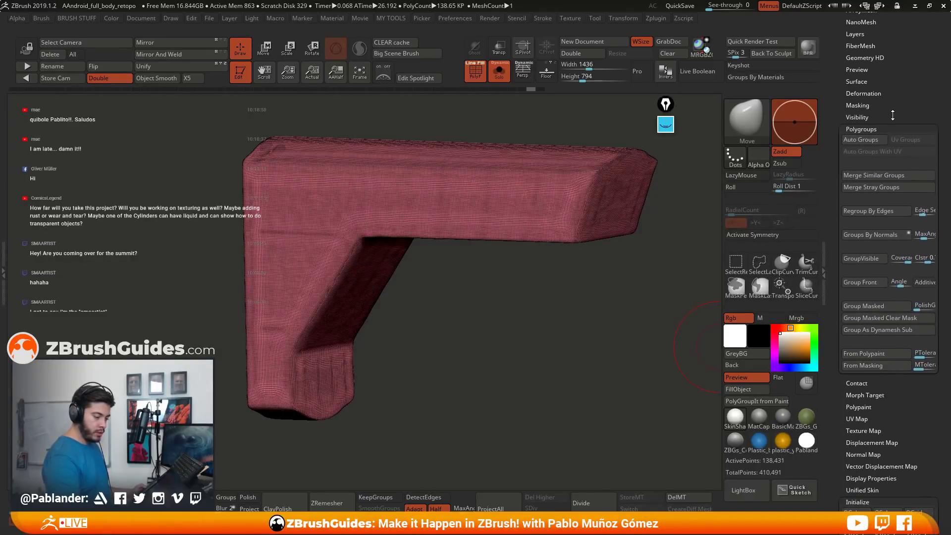
{"action": "left_click_drag", "start_coordinate": [621, 281], "coordinate": [623, 284]}
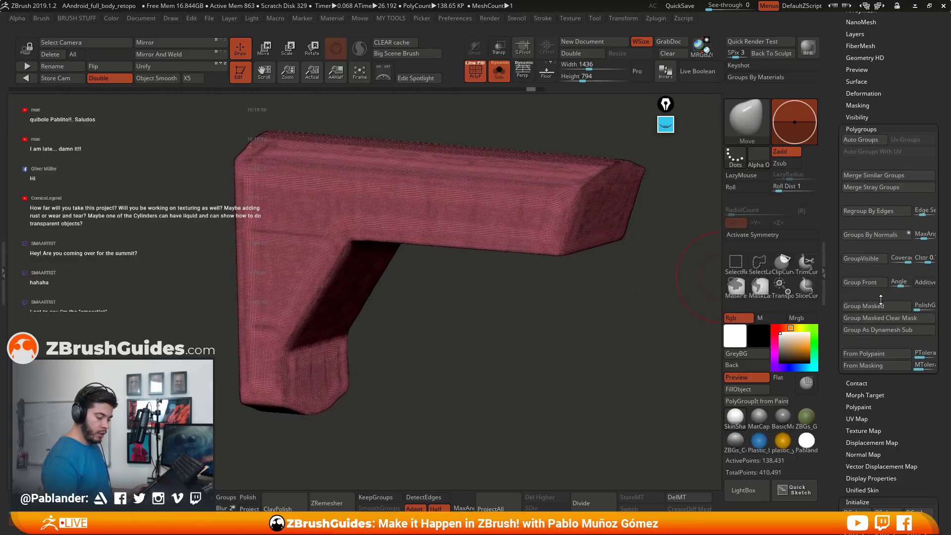
{"action": "left_click", "coordinate": [884, 236]}
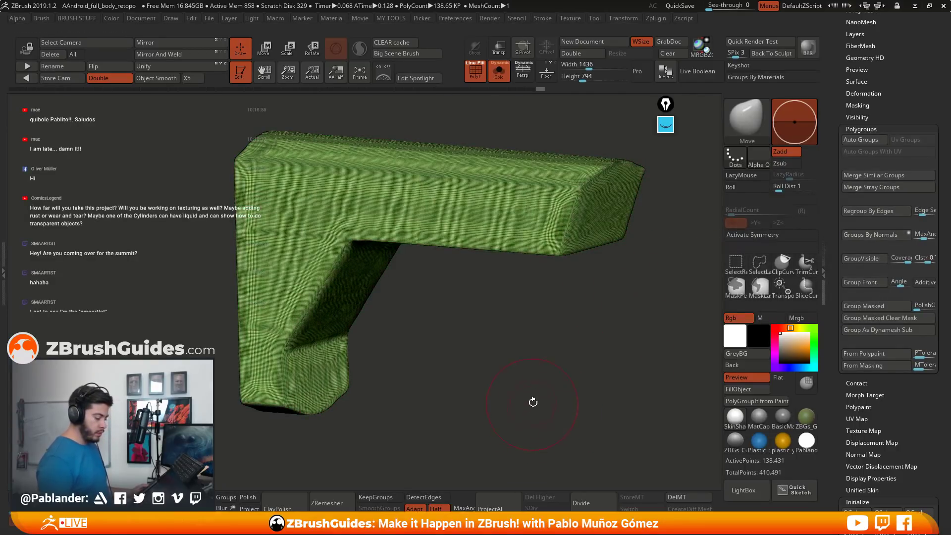
Lower the maximum angle tolerance and regroup the L-shaped piece's polygons by their normals.
{"action": "left_click_drag", "start_coordinate": [578, 356], "coordinate": [705, 317]}
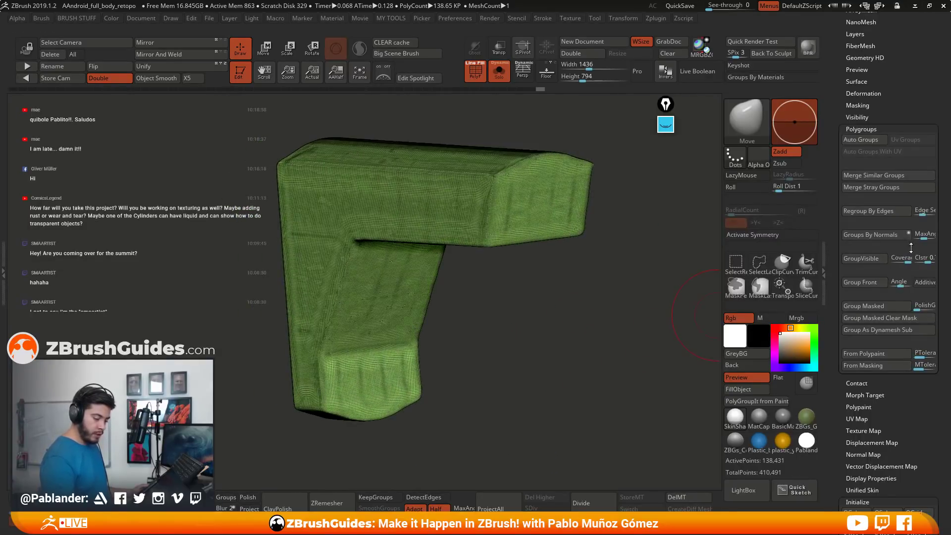
{"action": "left_click", "coordinate": [923, 236]}
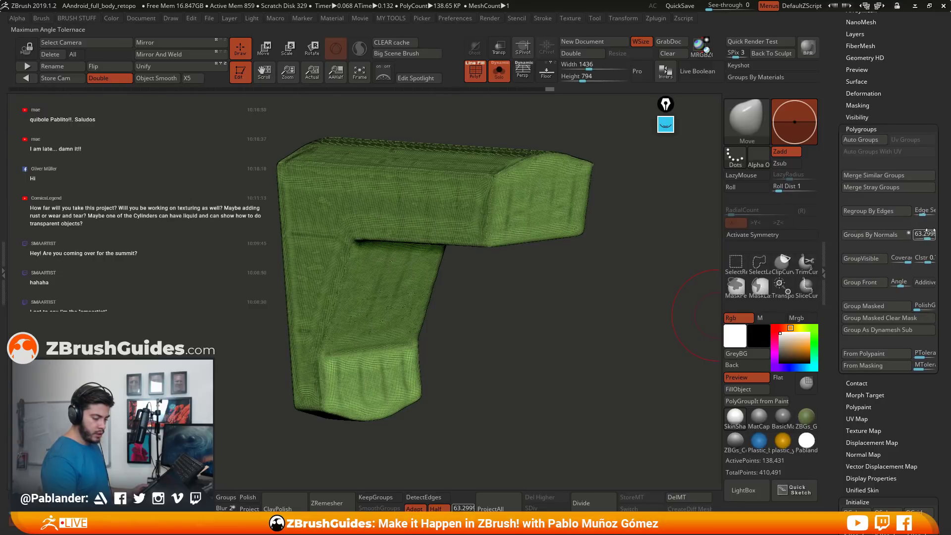
{"action": "left_click_drag", "start_coordinate": [928, 236], "coordinate": [920, 238]}
{"action": "key", "text": "Return"}
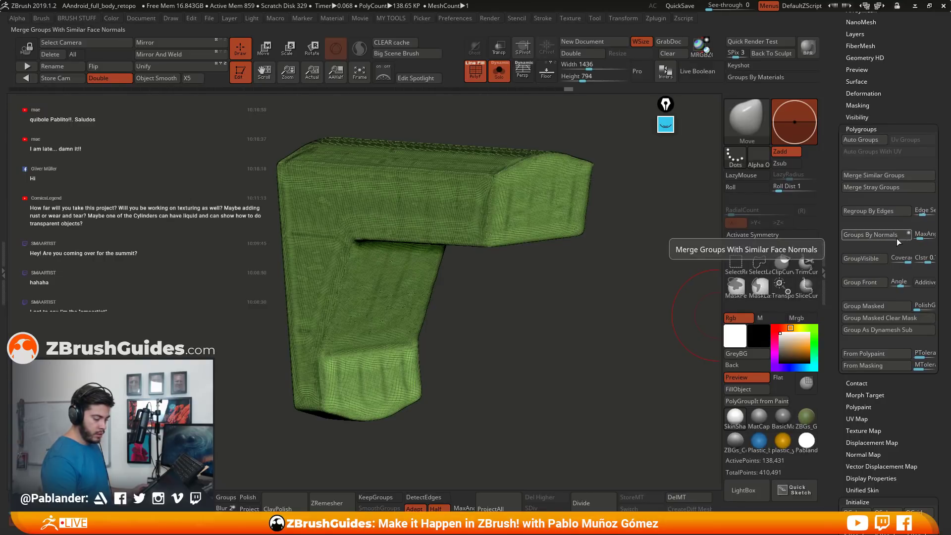
{"action": "left_click", "coordinate": [882, 236]}
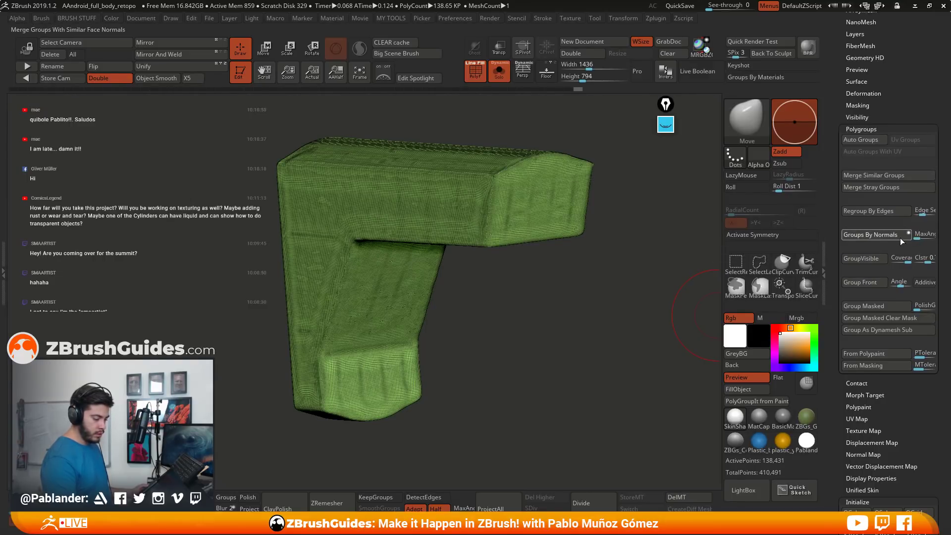
{"action": "left_click", "coordinate": [894, 235]}
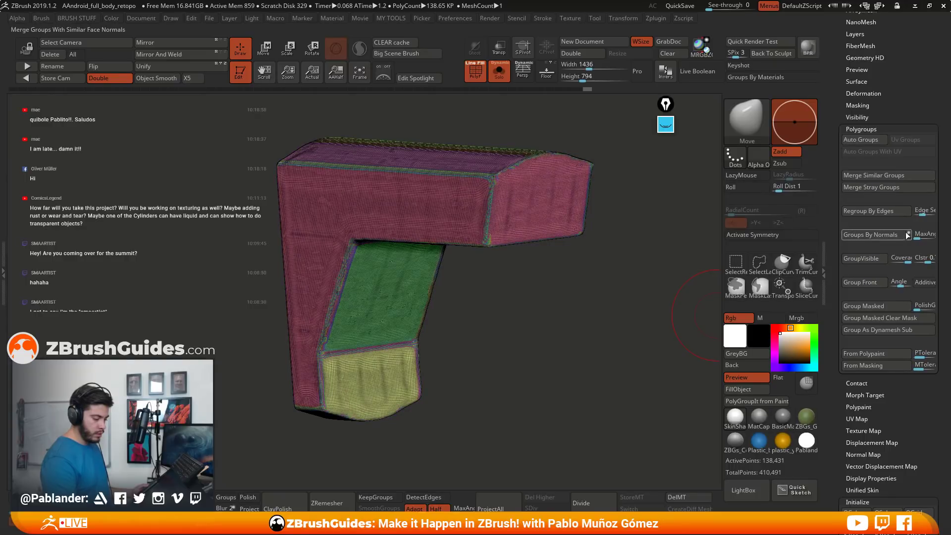
Set the maximum angle tolerance to 10 and then 9.9, applying Groups By Normals with each value.
{"action": "left_click", "coordinate": [918, 237]}
{"action": "type", "text": "10"}
{"action": "key", "text": "Return"}
{"action": "left_click", "coordinate": [894, 238]}
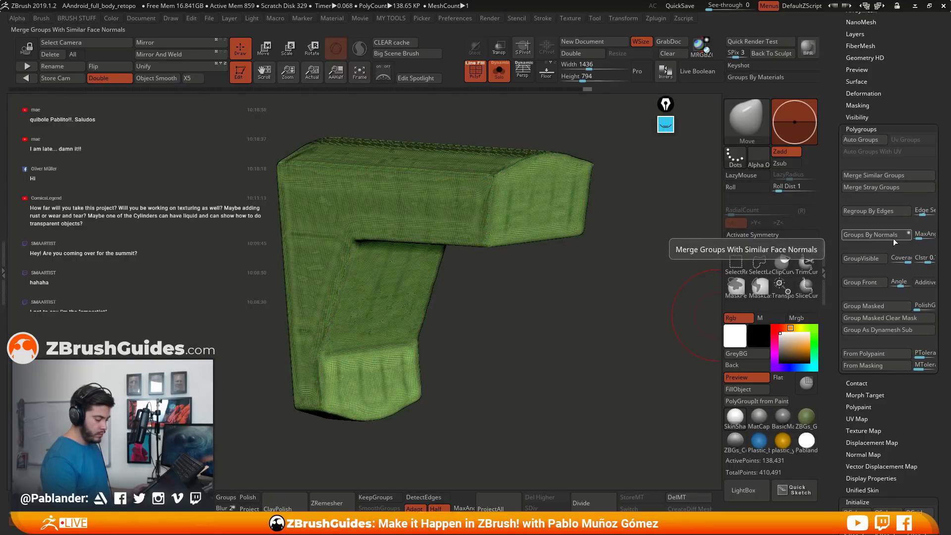
{"action": "left_click", "coordinate": [918, 238]}
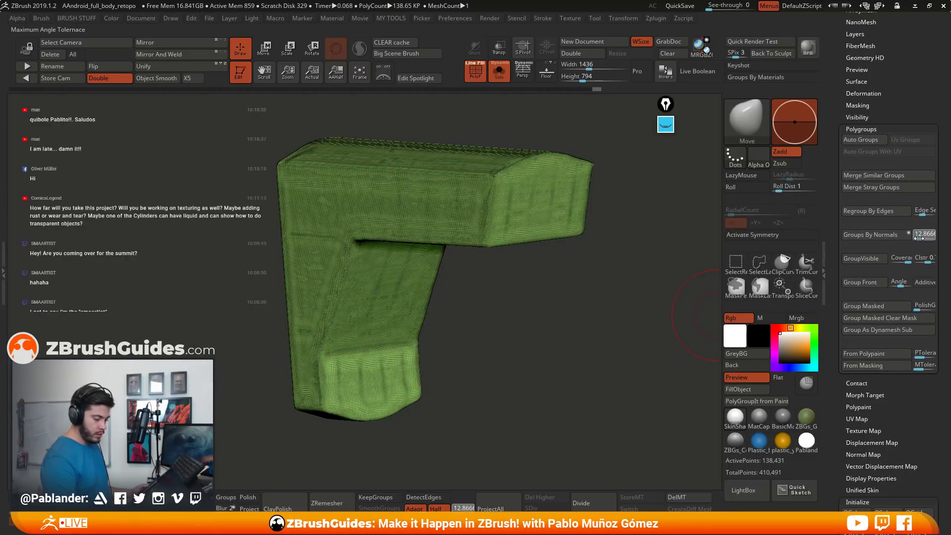
{"action": "key", "text": "Return"}
{"action": "left_click", "coordinate": [893, 238]}
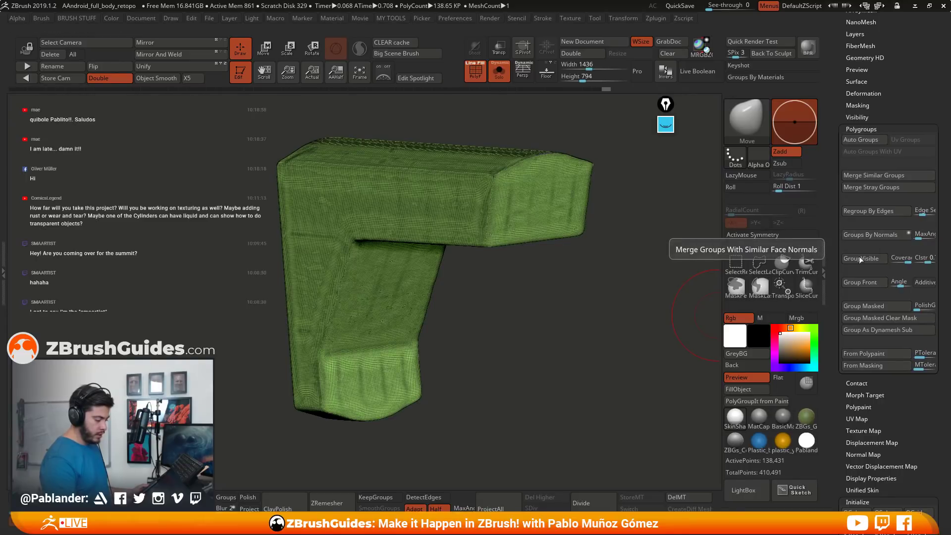
Reapply Groups By Normals to the L-shaped piece and inspect the polygroup borders around its horizontal arm's end.
{"action": "right_click_drag", "start_coordinate": [572, 193], "coordinate": [544, 258], "text": "alt"}
{"action": "left_click_drag", "start_coordinate": [544, 258], "coordinate": [516, 238]}
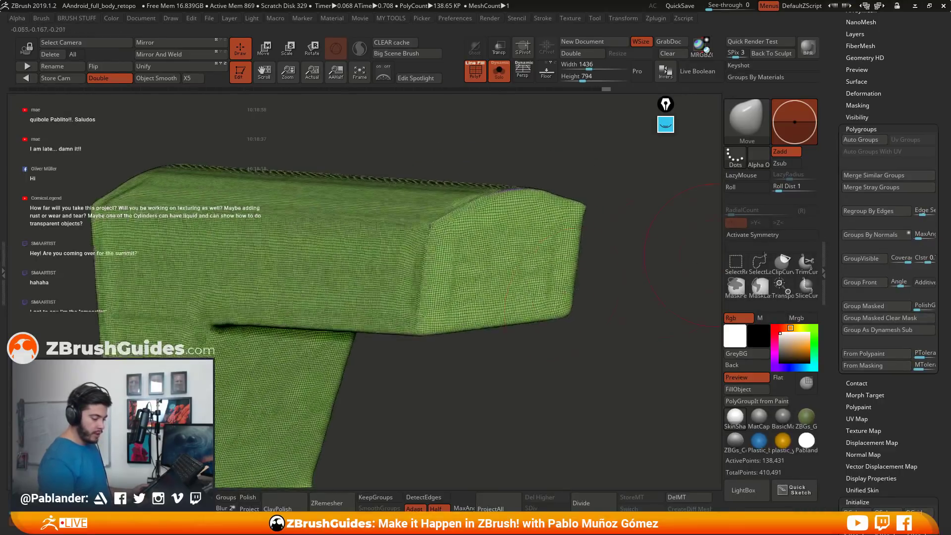
{"action": "left_click", "coordinate": [900, 237]}
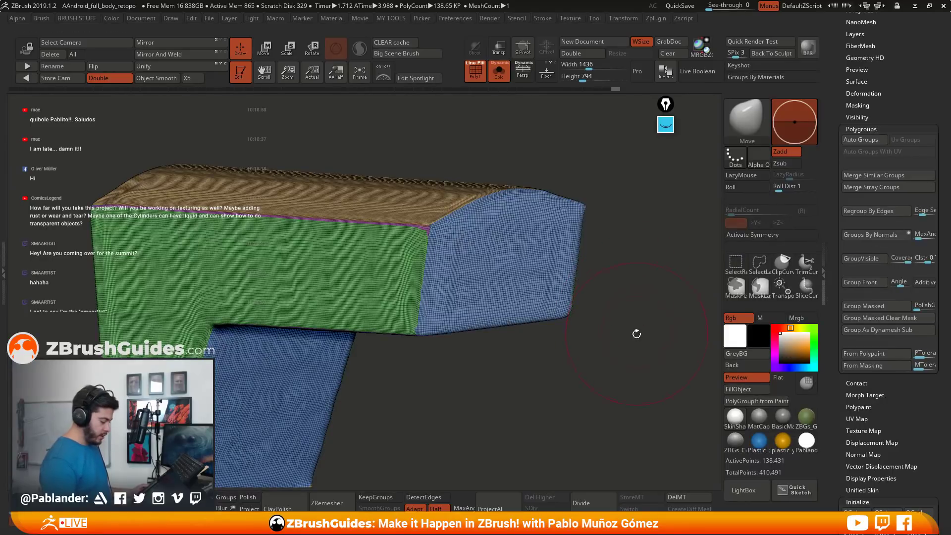
{"action": "mouse_move", "coordinate": [636, 333]}
{"action": "left_mouse_down"}
{"action": "mouse_move", "coordinate": [575, 347]}
{"action": "mouse_move", "coordinate": [644, 332]}
{"action": "left_mouse_up"}
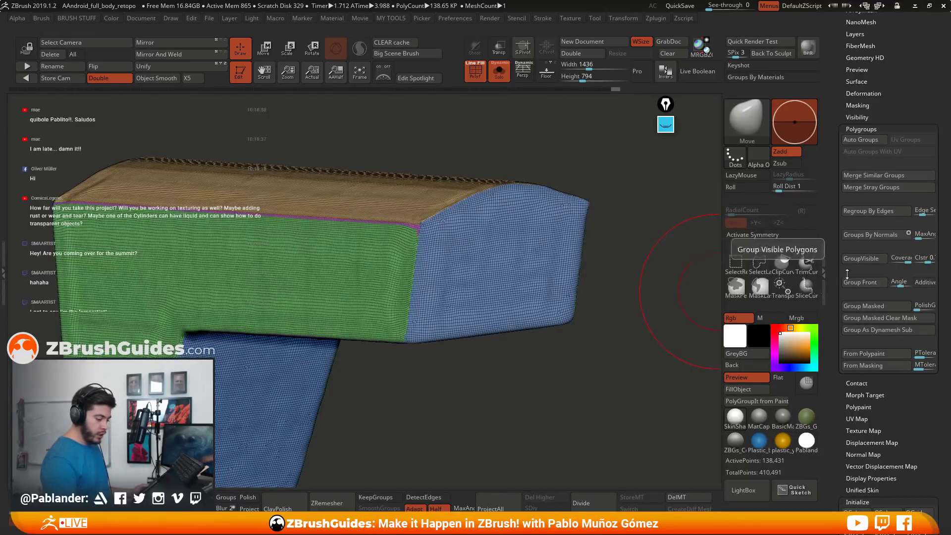
{"action": "mouse_move", "coordinate": [579, 356]}
{"action": "left_mouse_down"}
{"action": "mouse_move", "coordinate": [603, 339]}
{"action": "mouse_move", "coordinate": [588, 343]}
{"action": "left_mouse_up"}
{"action": "key", "text": "space"}
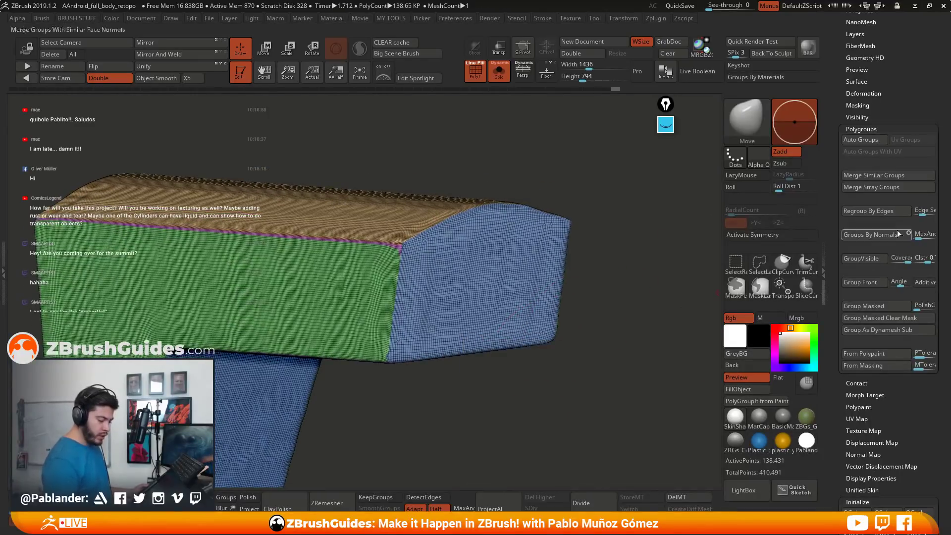
{"action": "key", "text": "space"}
{"action": "left_click_drag", "start_coordinate": [638, 294], "coordinate": [676, 303]}
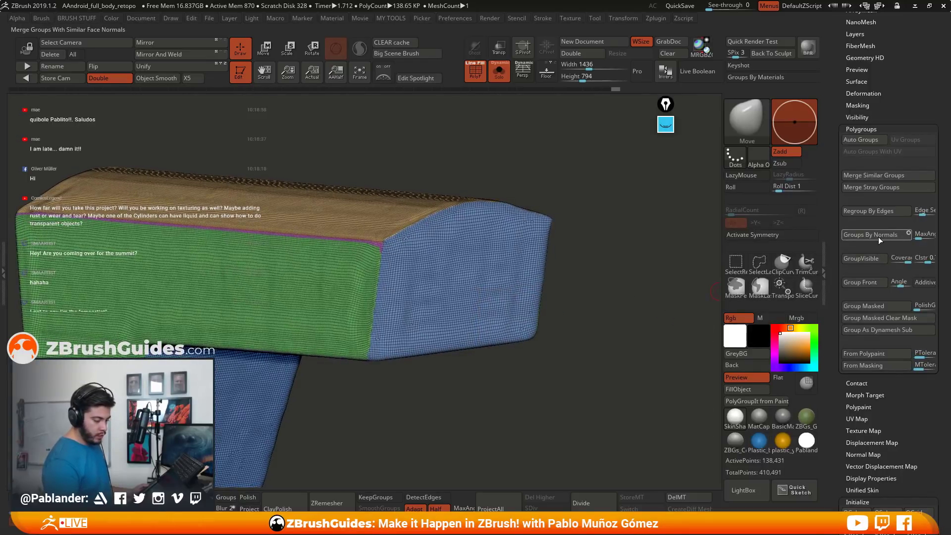
Set the maximum angle tolerance to 18.8 and reapply Groups By Normals to the L-shaped piece.
{"action": "left_click", "coordinate": [920, 235]}
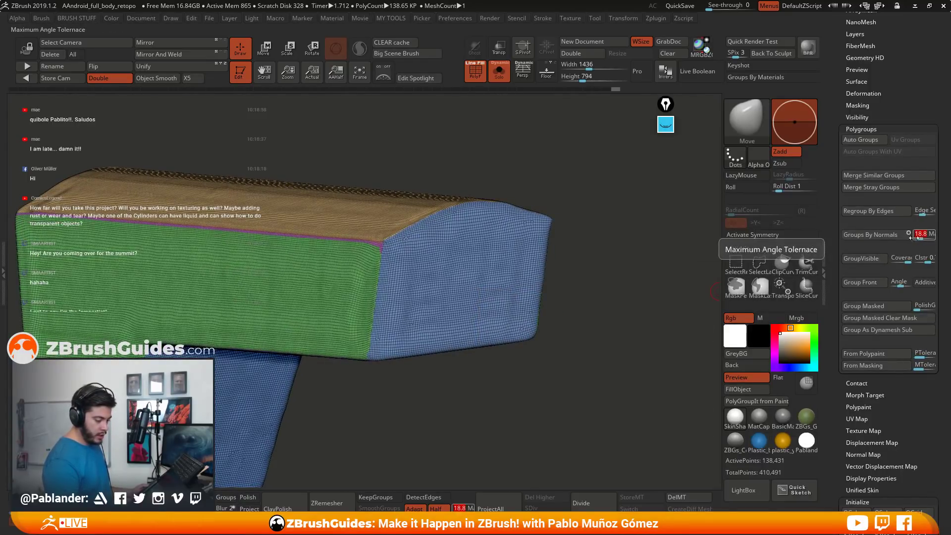
{"action": "left_click", "coordinate": [882, 236]}
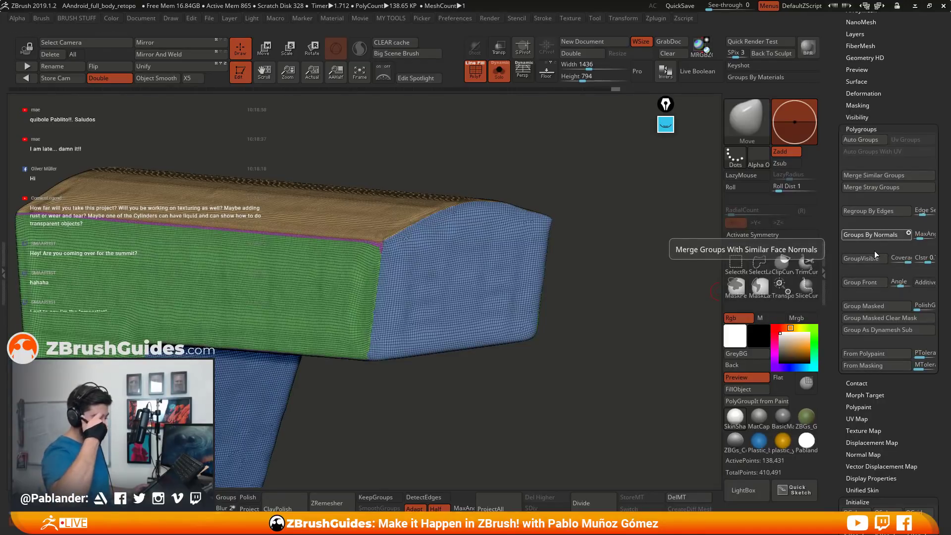
{"action": "left_click_drag", "start_coordinate": [568, 345], "coordinate": [572, 343]}
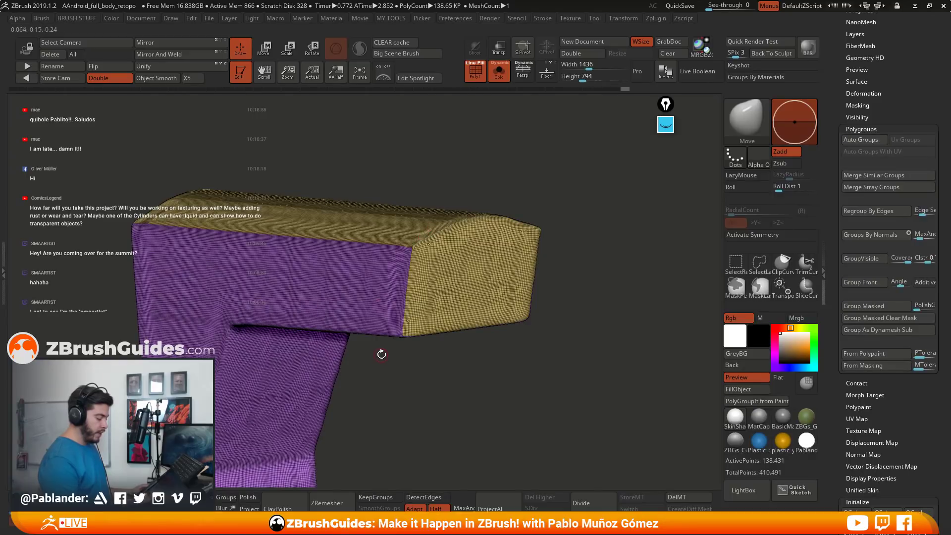
Show the screen annotations and outline the edges meeting at the upper corner of the horizontal arm's end with the yellow pen.
{"action": "left_click", "coordinate": [666, 124]}
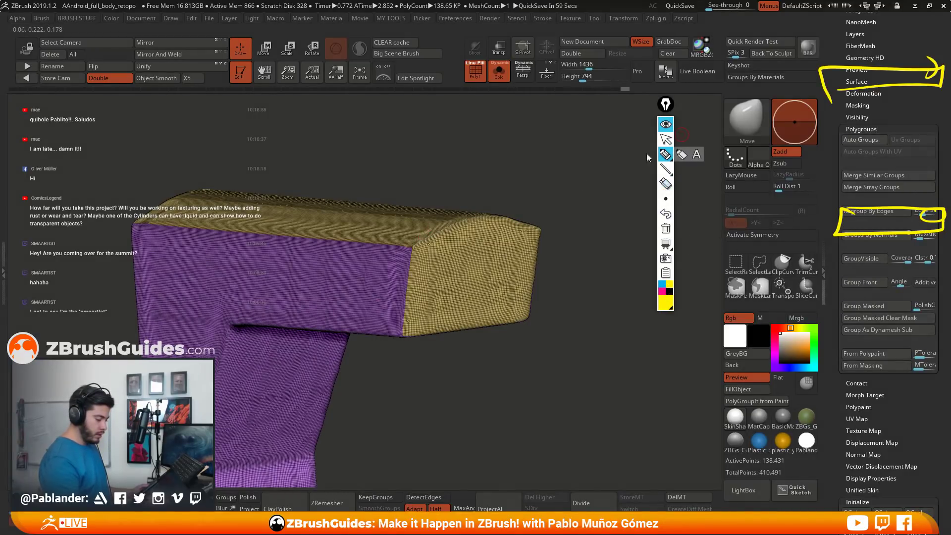
{"action": "mouse_move", "coordinate": [474, 215]}
{"action": "left_mouse_down"}
{"action": "mouse_move", "coordinate": [418, 244]}
{"action": "mouse_move", "coordinate": [405, 346]}
{"action": "left_mouse_up"}
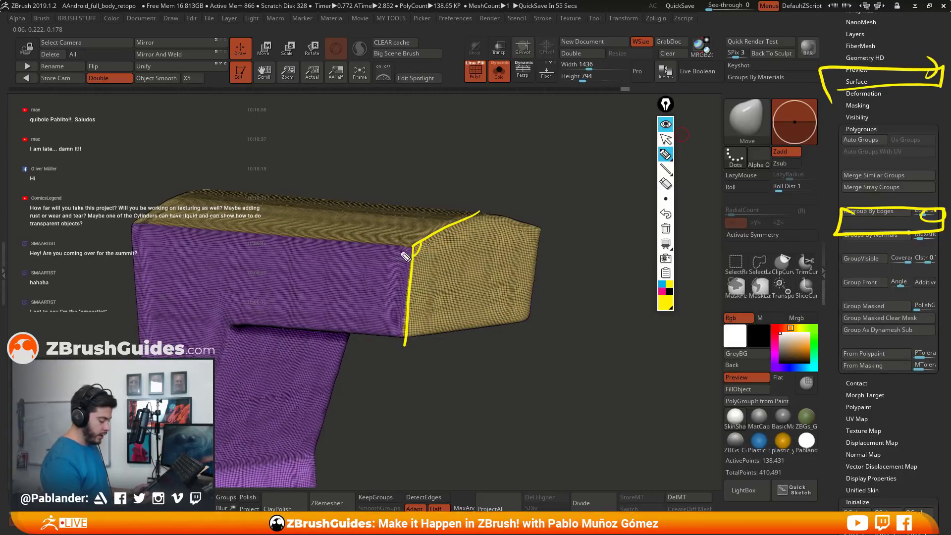
{"action": "left_click_drag", "start_coordinate": [413, 246], "coordinate": [403, 245]}
{"action": "left_click_drag", "start_coordinate": [399, 245], "coordinate": [394, 244]}
{"action": "left_click_drag", "start_coordinate": [385, 245], "coordinate": [313, 241]}
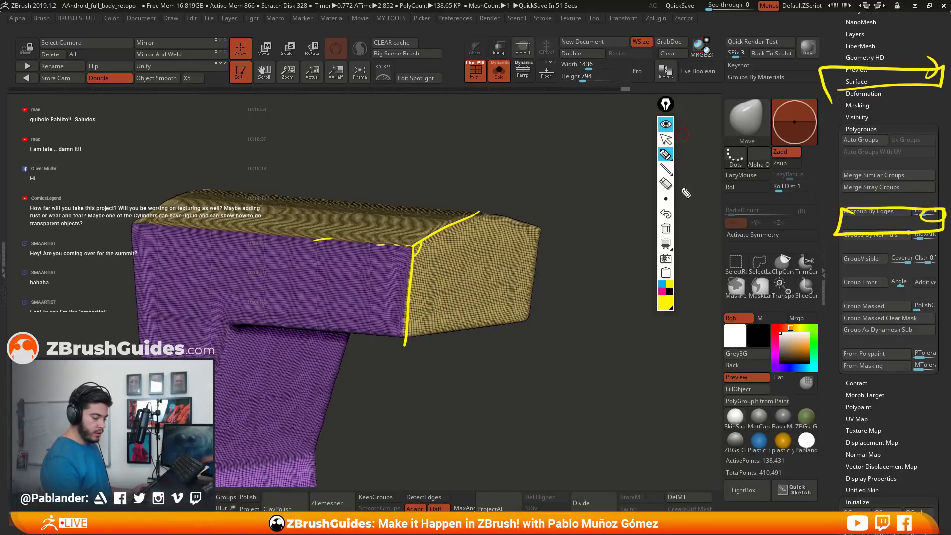
Erase the old marks over the Surface and Regroup By Edges entries and circle Groups By Normals with its angle tolerance.
{"action": "left_click", "coordinate": [665, 184]}
{"action": "left_click", "coordinate": [940, 211]}
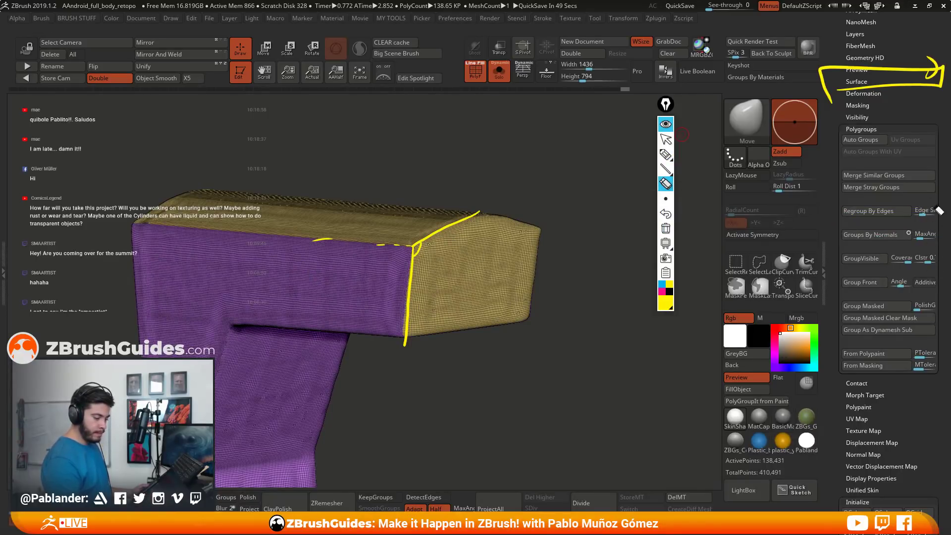
{"action": "left_click", "coordinate": [938, 77]}
{"action": "left_click", "coordinate": [666, 154]}
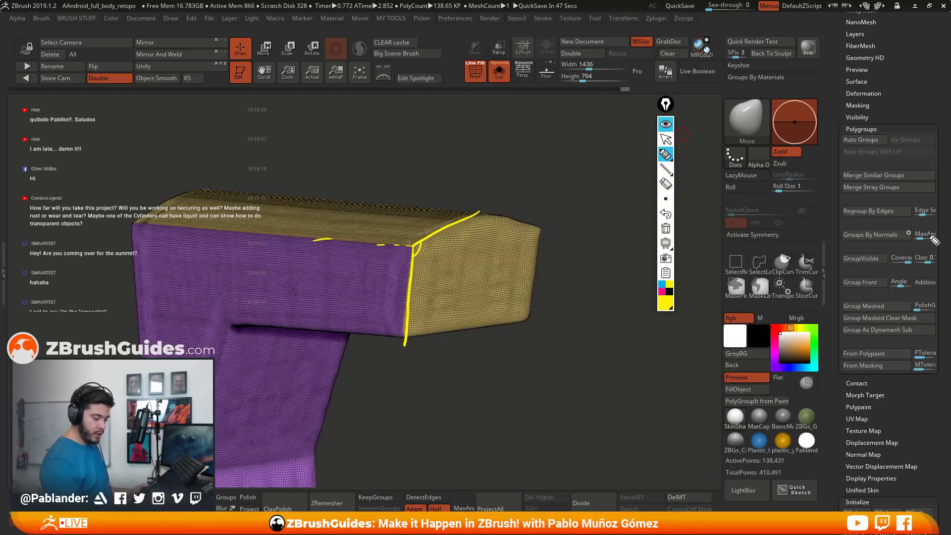
{"action": "mouse_move", "coordinate": [935, 240]}
{"action": "left_mouse_down"}
{"action": "mouse_move", "coordinate": [838, 233]}
{"action": "mouse_move", "coordinate": [949, 237]}
{"action": "left_mouse_up"}
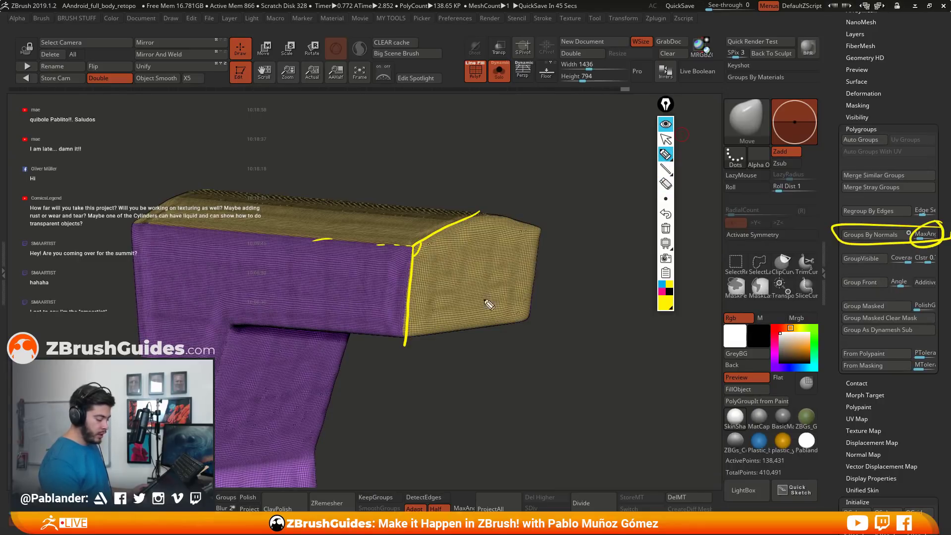
Circle the arm's end corner and trace the adjoining side and top face edges, finishing by clearing all annotations.
{"action": "mouse_move", "coordinate": [425, 245]}
{"action": "left_mouse_down"}
{"action": "mouse_move", "coordinate": [406, 265]}
{"action": "mouse_move", "coordinate": [419, 251]}
{"action": "left_mouse_up"}
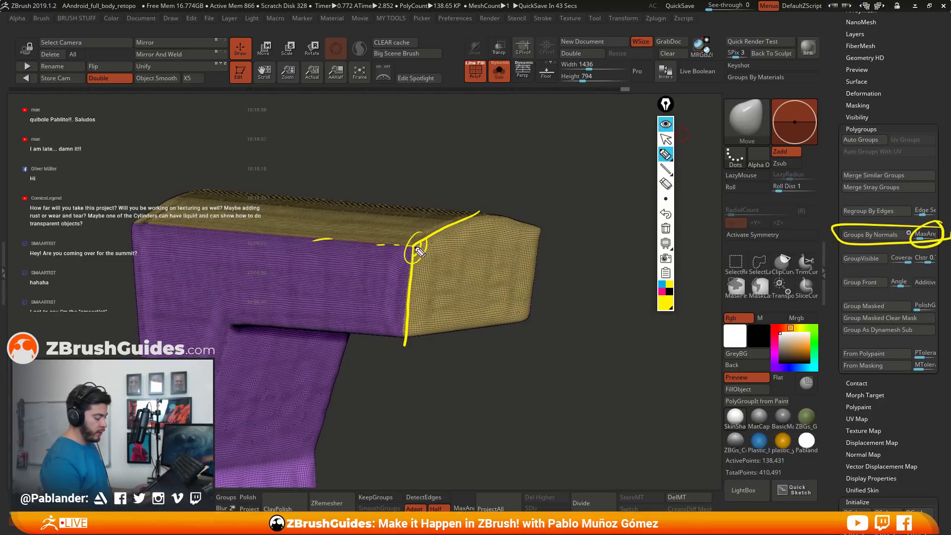
{"action": "left_click_drag", "start_coordinate": [915, 239], "coordinate": [934, 231]}
{"action": "mouse_move", "coordinate": [425, 213]}
{"action": "left_mouse_down"}
{"action": "mouse_move", "coordinate": [384, 244]}
{"action": "mouse_move", "coordinate": [331, 320]}
{"action": "left_mouse_up"}
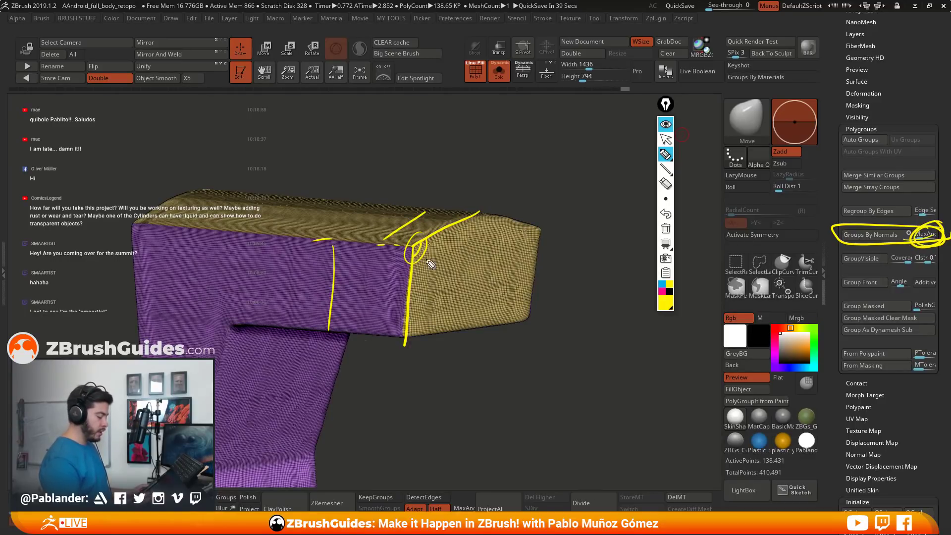
{"action": "mouse_move", "coordinate": [409, 244]}
{"action": "left_mouse_down"}
{"action": "mouse_move", "coordinate": [110, 301]}
{"action": "mouse_move", "coordinate": [107, 357]}
{"action": "left_mouse_up"}
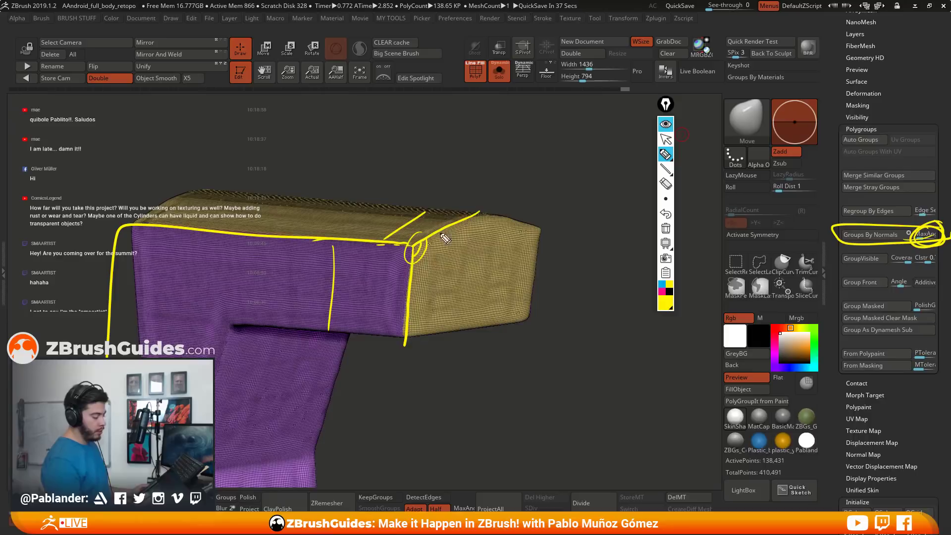
{"action": "mouse_move", "coordinate": [482, 212]}
{"action": "left_mouse_down"}
{"action": "mouse_move", "coordinate": [259, 229]}
{"action": "mouse_move", "coordinate": [248, 150]}
{"action": "left_mouse_up"}
{"action": "left_click", "coordinate": [666, 229]}
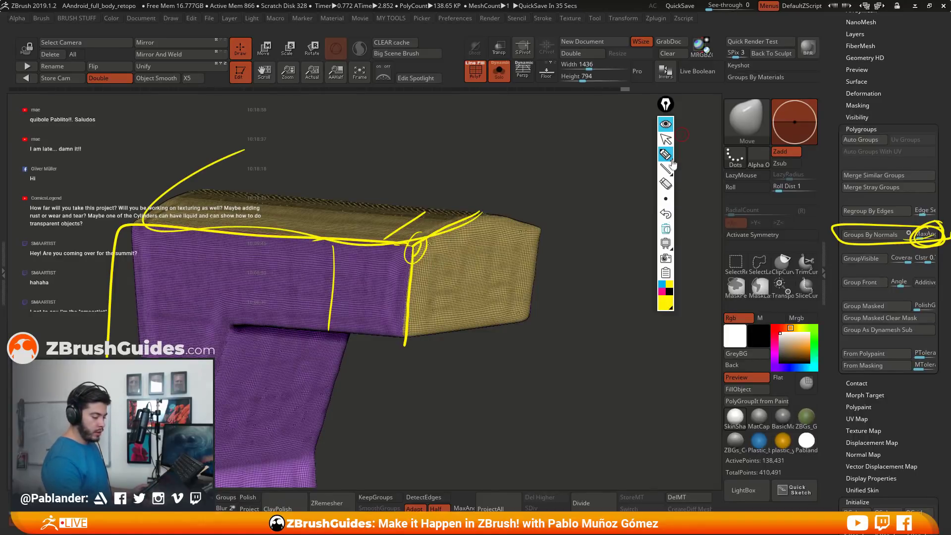
{"action": "left_click", "coordinate": [665, 125]}
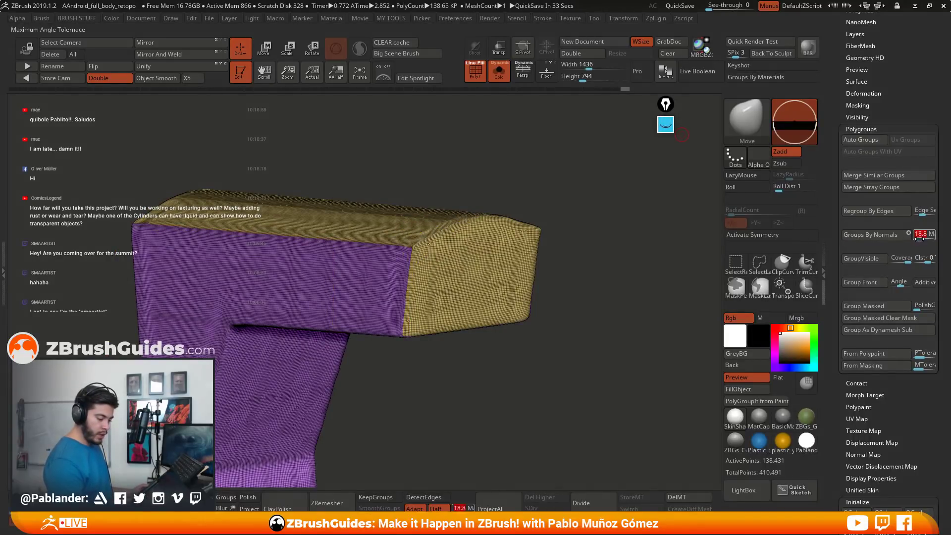
Lower the maximum angle tolerance slightly and regroup the L-shaped piece by its normals.
{"action": "left_click", "coordinate": [895, 239]}
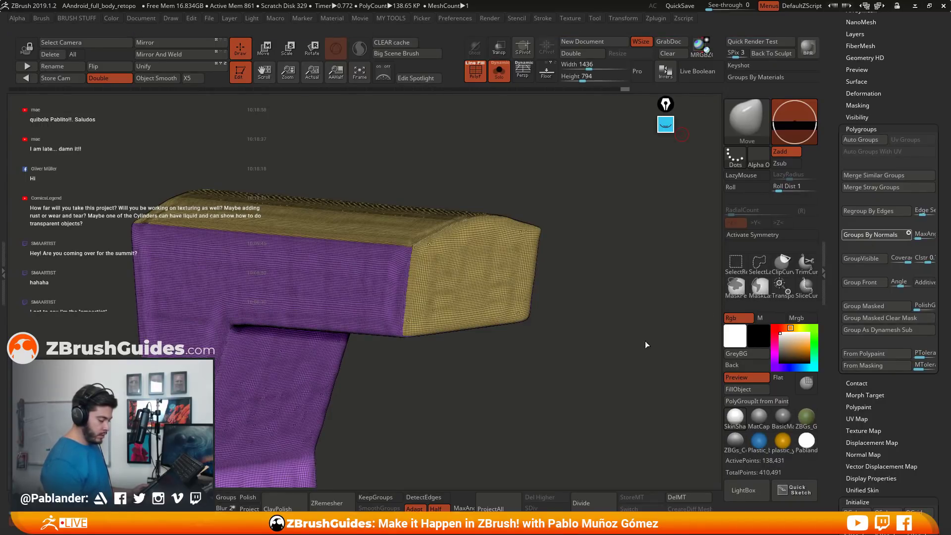
{"action": "left_click_drag", "start_coordinate": [625, 349], "coordinate": [465, 370]}
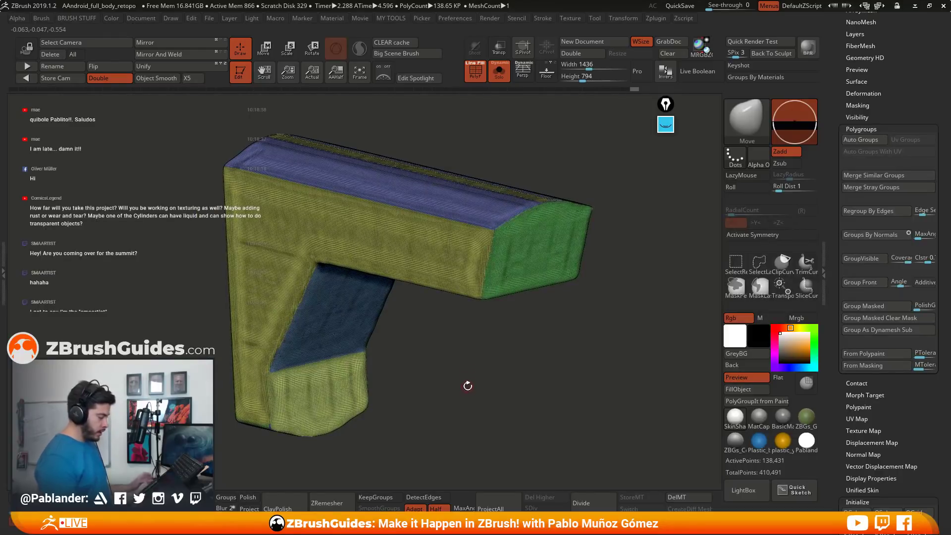
Merge the whole L-shaped piece back into a single polygroup and inspect its faces from several sides.
{"action": "key", "text": "shift+f"}
{"action": "left_click_drag", "start_coordinate": [494, 352], "coordinate": [535, 338]}
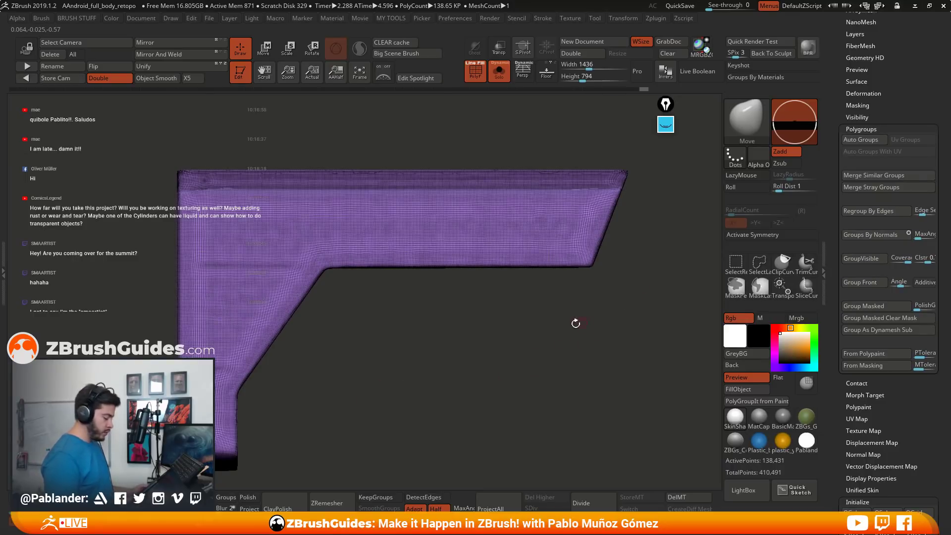
{"action": "left_click_drag", "start_coordinate": [575, 323], "coordinate": [531, 357]}
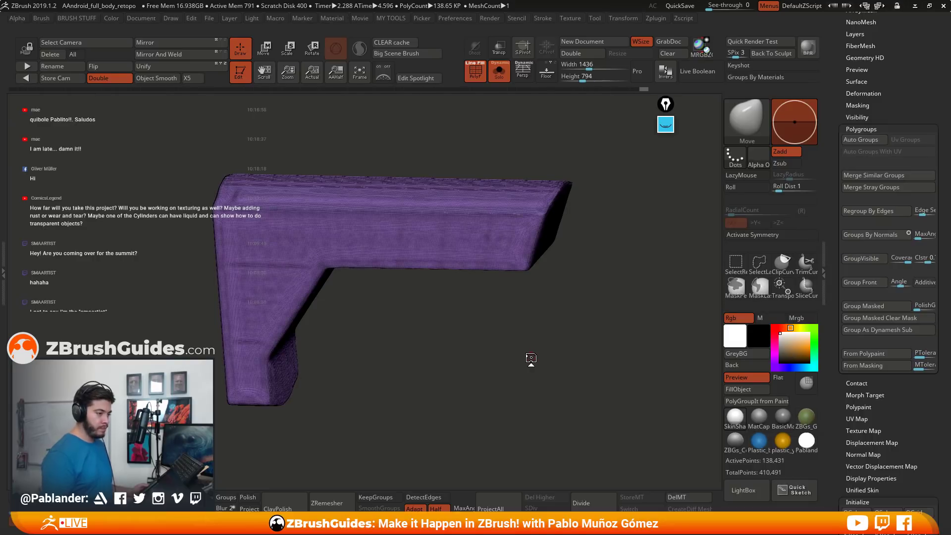
{"action": "left_click_drag", "start_coordinate": [530, 359], "coordinate": [421, 345]}
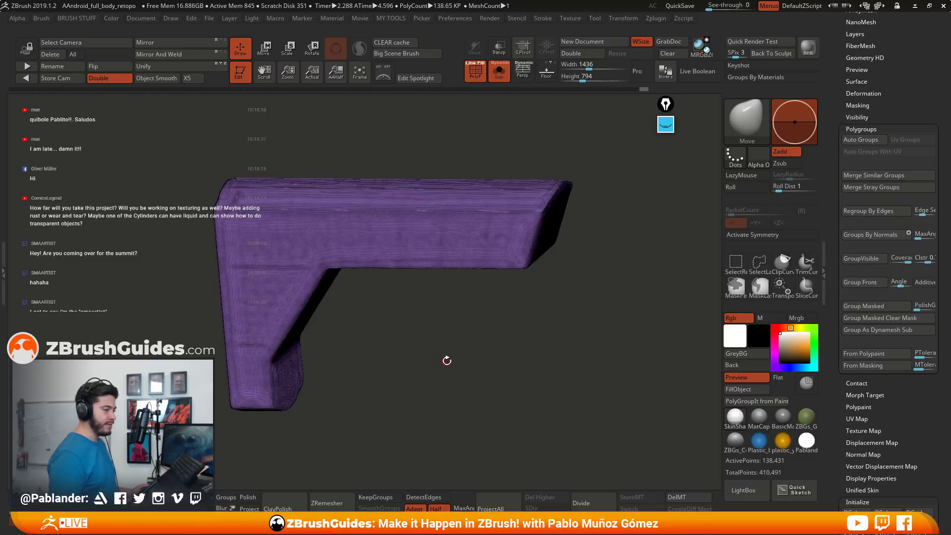
{"action": "left_click_drag", "start_coordinate": [508, 326], "coordinate": [480, 343]}
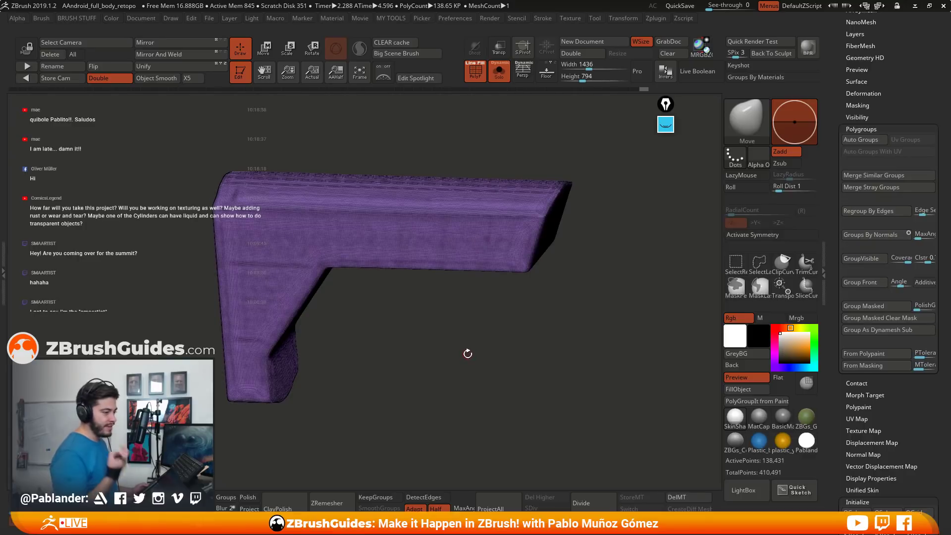
{"action": "mouse_move", "coordinate": [493, 353]}
{"action": "left_mouse_down"}
{"action": "mouse_move", "coordinate": [508, 345]}
{"action": "mouse_move", "coordinate": [472, 353]}
{"action": "mouse_move", "coordinate": [482, 342]}
{"action": "left_mouse_up"}
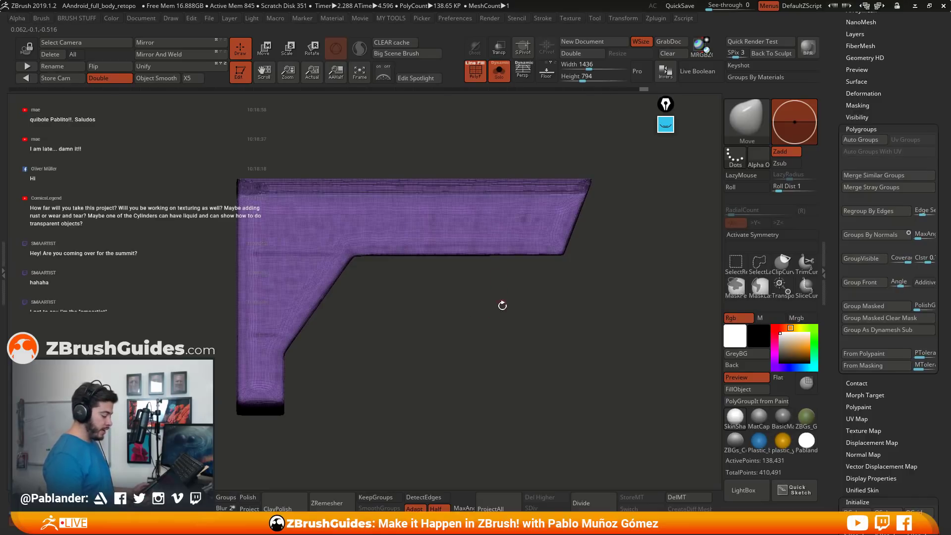
Choose the TransposeSmartMask brush and switch from the Gizmo 3D to the transpose line.
{"action": "mouse_move", "coordinate": [501, 304]}
{"action": "left_mouse_down"}
{"action": "mouse_move", "coordinate": [466, 330]}
{"action": "mouse_move", "coordinate": [488, 329]}
{"action": "left_mouse_up"}
{"action": "key", "text": "space"}
{"action": "left_click", "coordinate": [741, 117]}
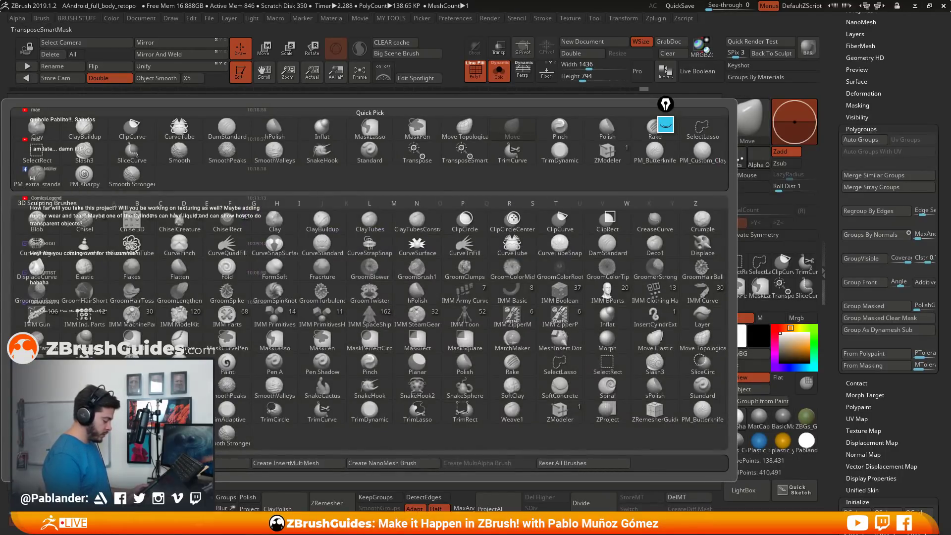
{"action": "left_click", "coordinate": [462, 149]}
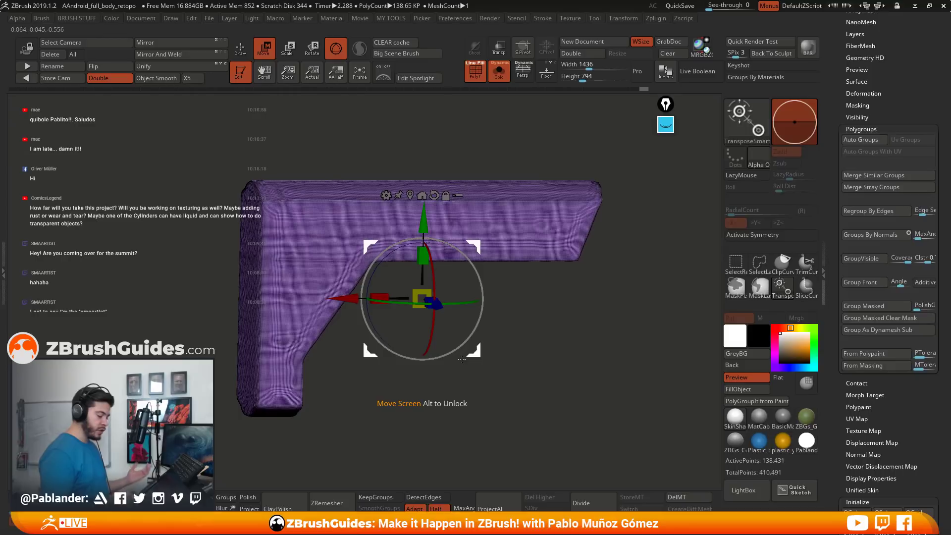
{"action": "left_click", "coordinate": [337, 57]}
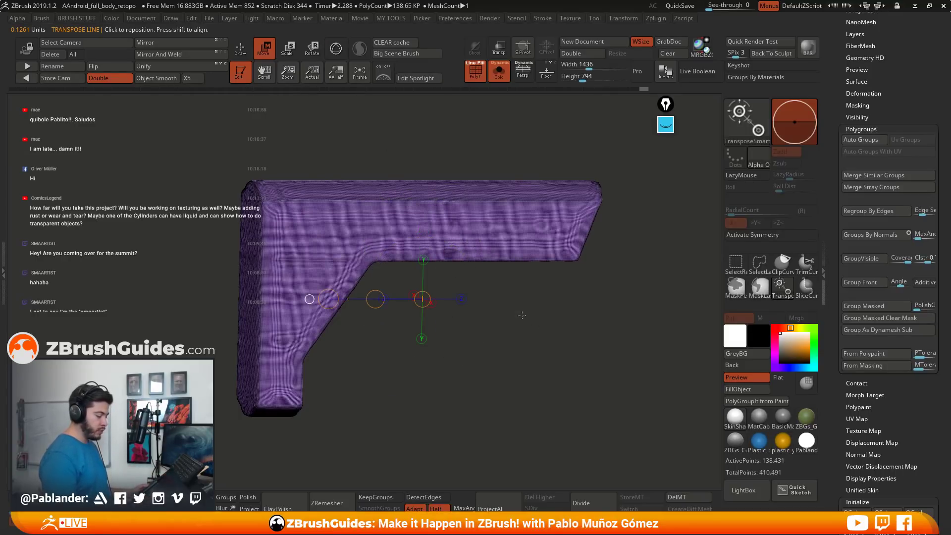
Draw trial transpose lines in different directions from the side face of the L-shaped piece.
{"action": "left_click_drag", "start_coordinate": [441, 232], "coordinate": [533, 235]}
{"action": "left_click_drag", "start_coordinate": [364, 215], "coordinate": [328, 302]}
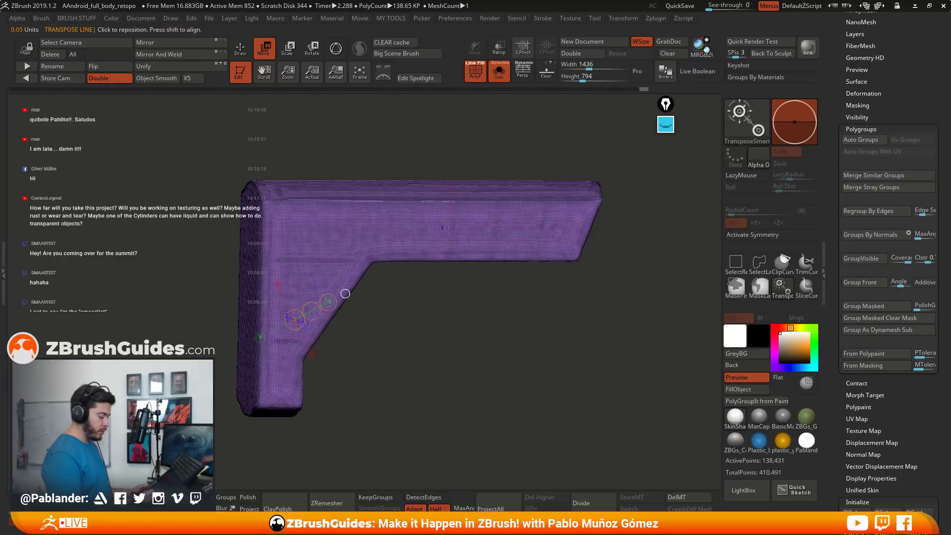
{"action": "left_click_drag", "start_coordinate": [447, 230], "coordinate": [526, 214]}
{"action": "left_click_drag", "start_coordinate": [347, 239], "coordinate": [350, 311]}
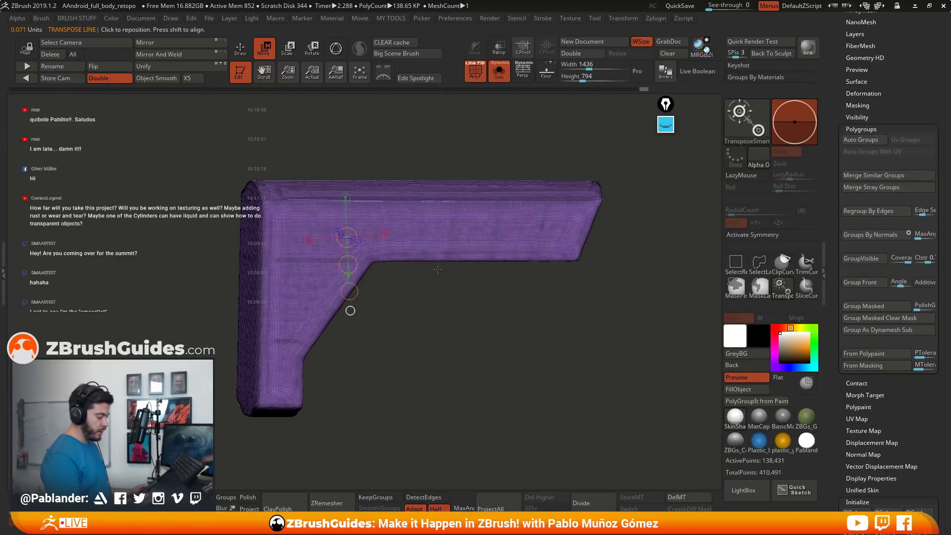
{"action": "left_click_drag", "start_coordinate": [460, 289], "coordinate": [426, 226]}
{"action": "left_click", "coordinate": [426, 226]}
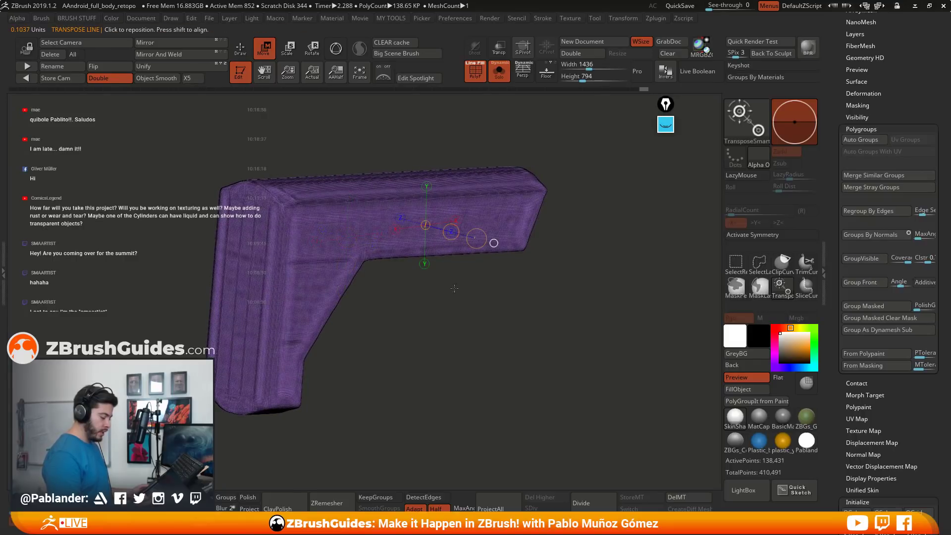
{"action": "left_click_drag", "start_coordinate": [463, 254], "coordinate": [459, 290]}
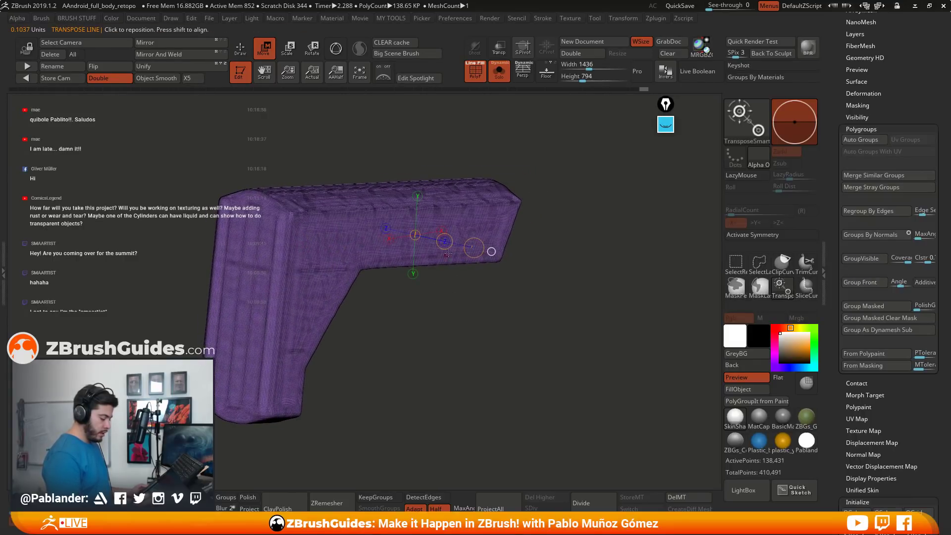
{"action": "left_click_drag", "start_coordinate": [402, 246], "coordinate": [522, 287]}
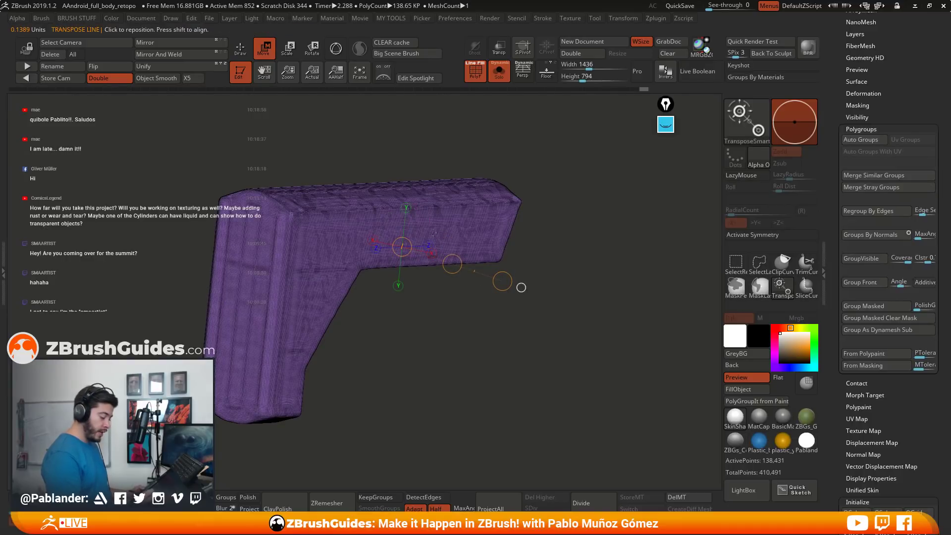
{"action": "left_click_drag", "start_coordinate": [533, 244], "coordinate": [577, 263]}
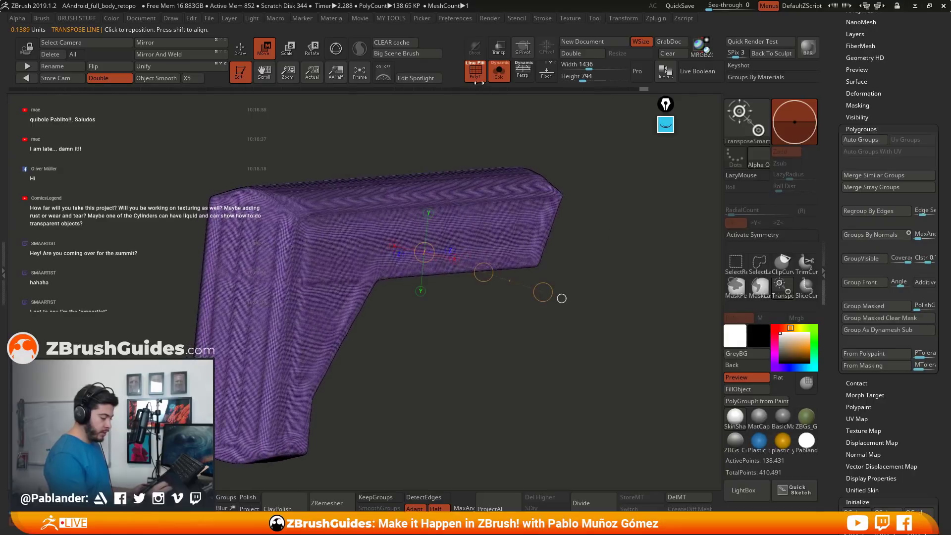
Turn off the polyframe display and mask the horizontal arm's flat side face with TransposeSmartMask.
{"action": "left_click", "coordinate": [475, 72]}
{"action": "left_click_drag", "start_coordinate": [474, 149], "coordinate": [540, 150], "text": "alt"}
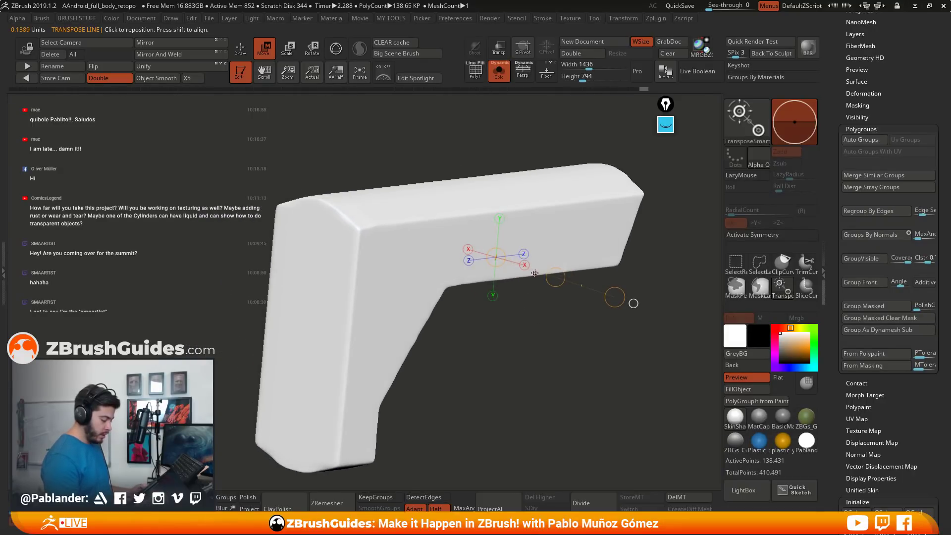
{"action": "left_click_drag", "start_coordinate": [522, 237], "coordinate": [681, 283], "text": "ctrl"}
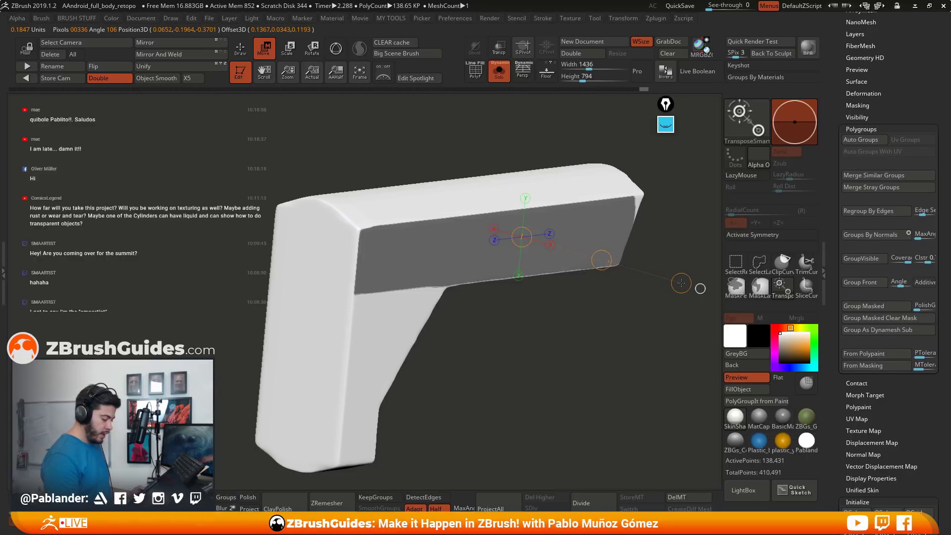
Extend the TransposeSmartMask mask over the side face's slanted middle section and the inner corner below the horizontal arm.
{"action": "left_click_drag", "start_coordinate": [558, 309], "coordinate": [535, 282], "text": "alt"}
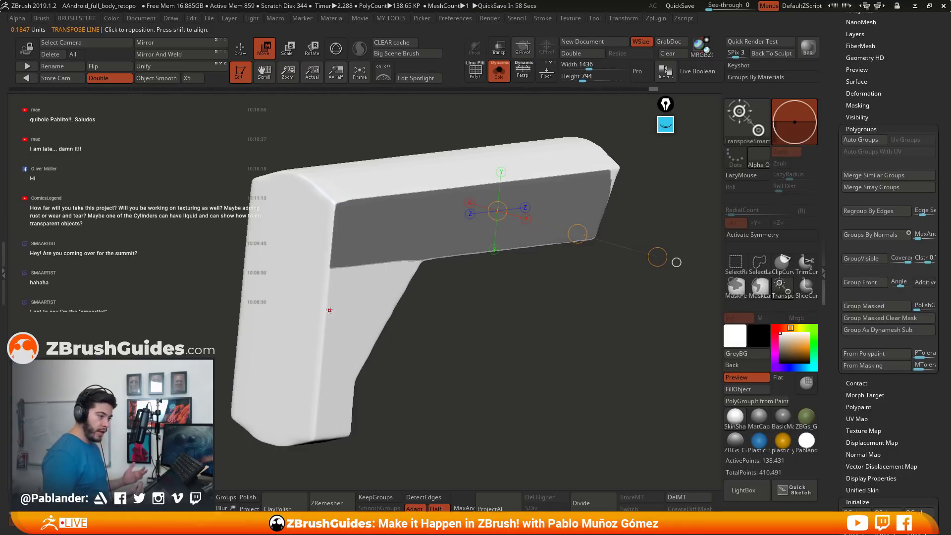
{"action": "left_click_drag", "start_coordinate": [478, 323], "coordinate": [490, 315], "text": "alt"}
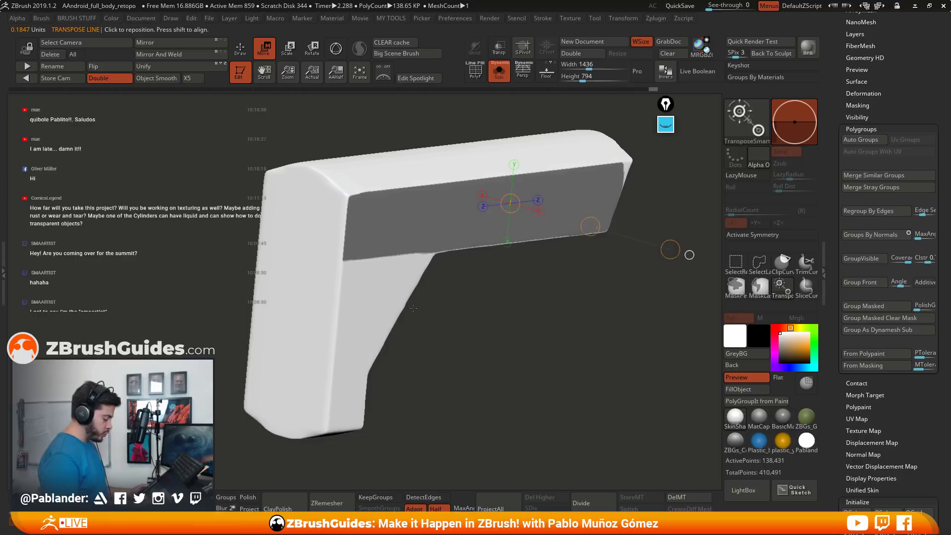
{"action": "left_click_drag", "start_coordinate": [381, 289], "coordinate": [504, 347], "text": "ctrl"}
{"action": "left_click_drag", "start_coordinate": [423, 261], "coordinate": [592, 333], "text": "ctrl"}
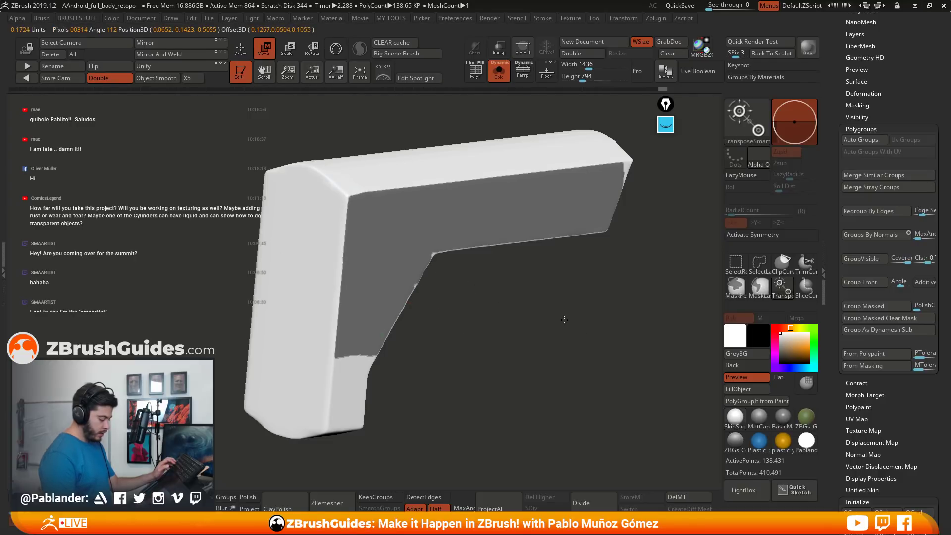
{"action": "left_click_drag", "start_coordinate": [432, 253], "coordinate": [441, 257], "text": "ctrl"}
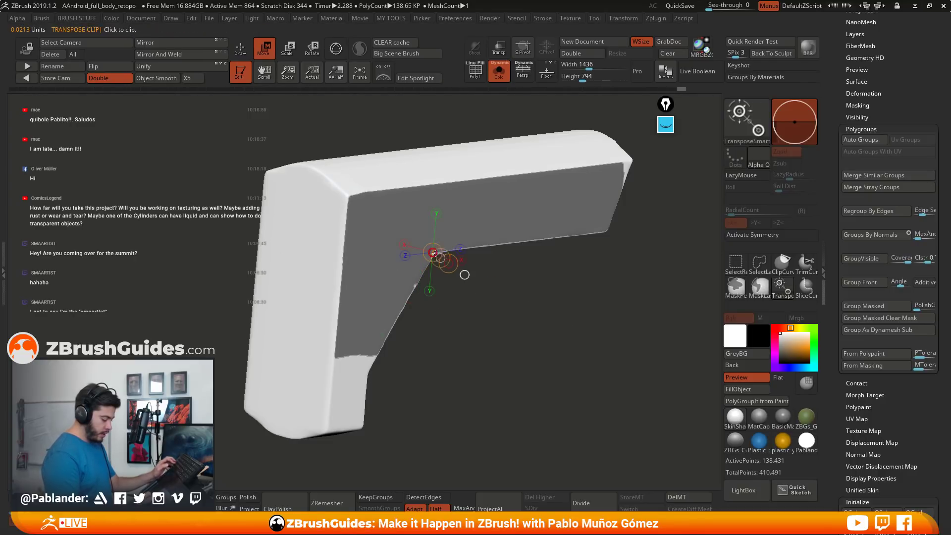
{"action": "left_click_drag", "start_coordinate": [531, 210], "coordinate": [556, 222], "text": "ctrl"}
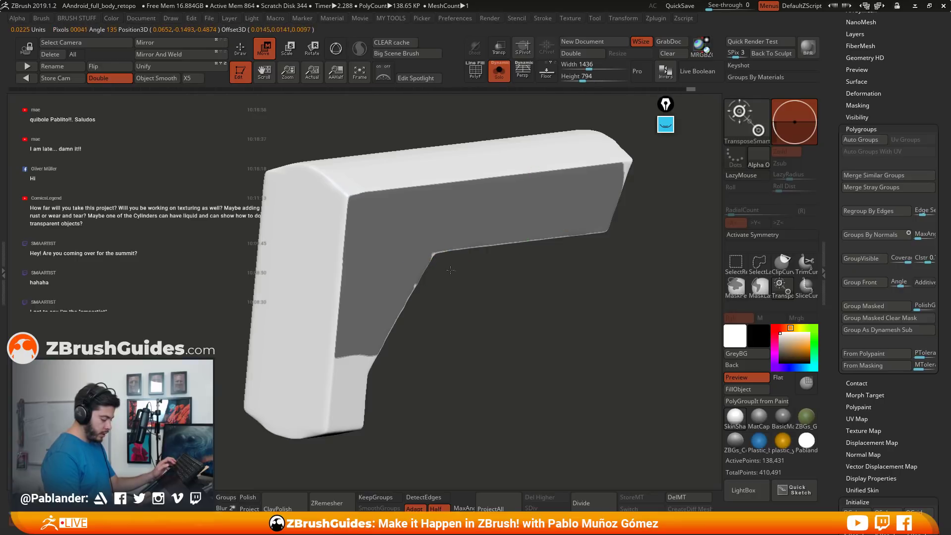
Mask the lower leg of the side face and the bend above it with TransposeSmartMask.
{"action": "left_click_drag", "start_coordinate": [450, 270], "coordinate": [489, 292], "text": "ctrl"}
{"action": "left_click_drag", "start_coordinate": [359, 373], "coordinate": [521, 371], "text": "ctrl"}
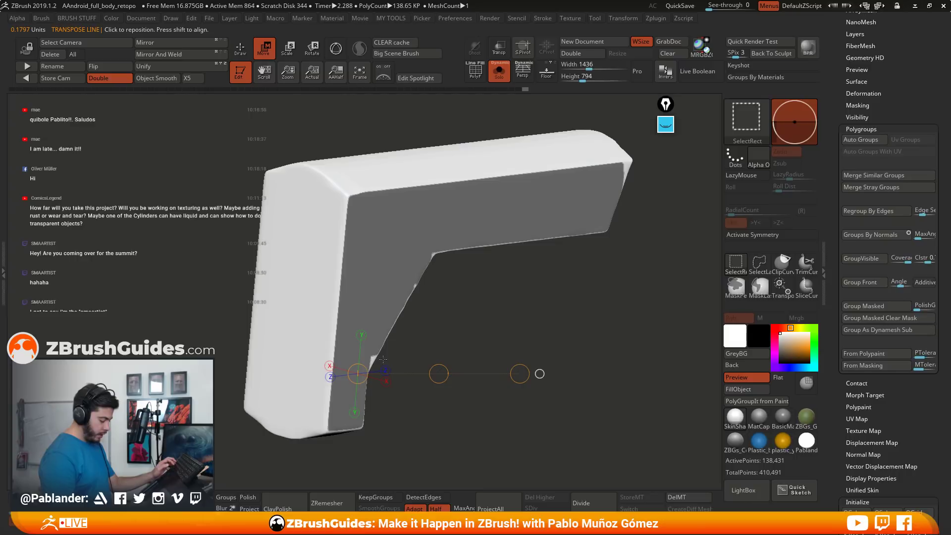
{"action": "left_click_drag", "start_coordinate": [377, 358], "coordinate": [423, 342], "text": "ctrl"}
{"action": "mouse_move", "coordinate": [507, 333]}
{"action": "left_mouse_down", "text": "ctrl"}
{"action": "mouse_move", "coordinate": [556, 326]}
{"action": "mouse_move", "coordinate": [527, 331]}
{"action": "left_mouse_up", "text": "ctrl"}
{"action": "left_click_drag", "start_coordinate": [564, 293], "coordinate": [533, 292]}
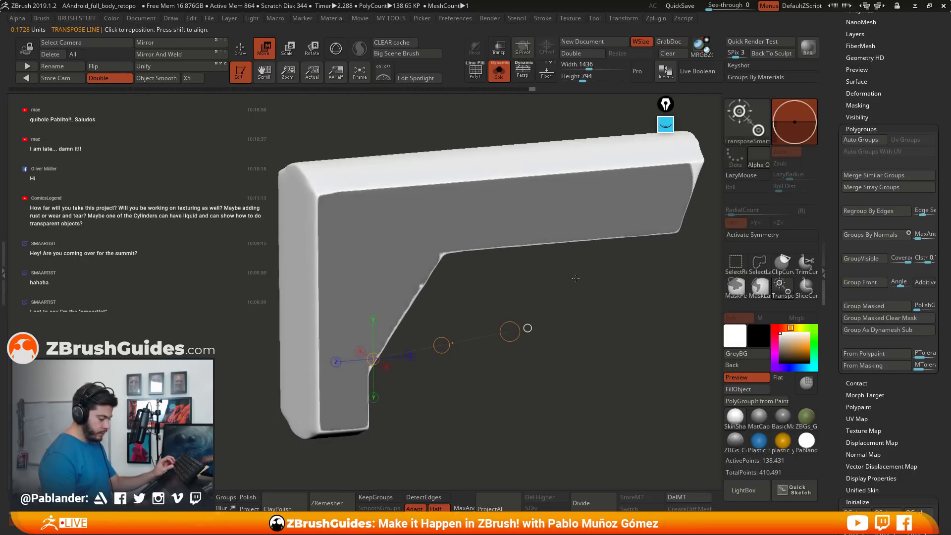
Fill the mask gaps at the horizontal arm's slanted end and upper corner with short TransposeSmartMask strokes.
{"action": "left_click_drag", "start_coordinate": [614, 273], "coordinate": [494, 300], "text": "alt"}
{"action": "left_click_drag", "start_coordinate": [578, 197], "coordinate": [590, 268]}
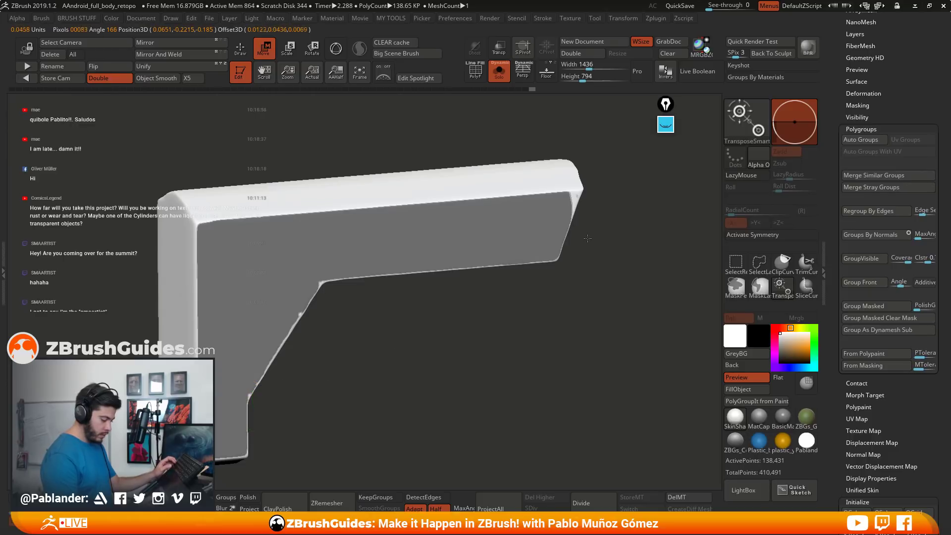
{"action": "left_click_drag", "start_coordinate": [519, 239], "coordinate": [520, 292], "text": "ctrl"}
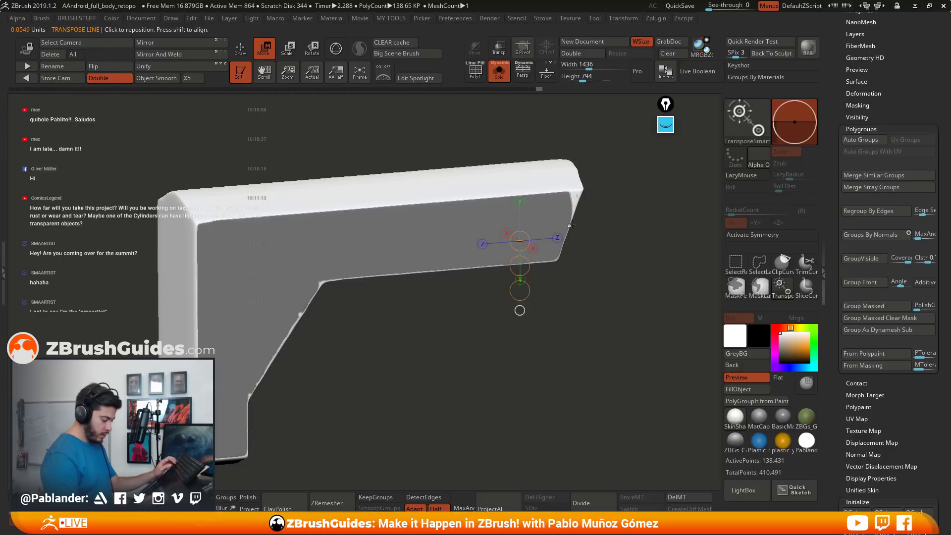
{"action": "left_click_drag", "start_coordinate": [577, 200], "coordinate": [683, 327], "text": "ctrl"}
{"action": "left_click_drag", "start_coordinate": [515, 243], "coordinate": [491, 294], "text": "ctrl"}
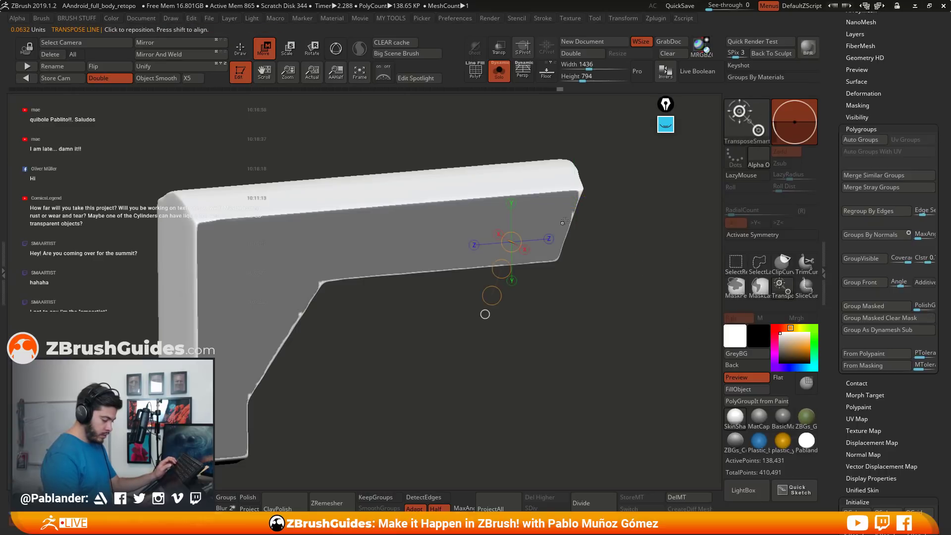
{"action": "left_click_drag", "start_coordinate": [581, 192], "coordinate": [607, 264], "text": "ctrl"}
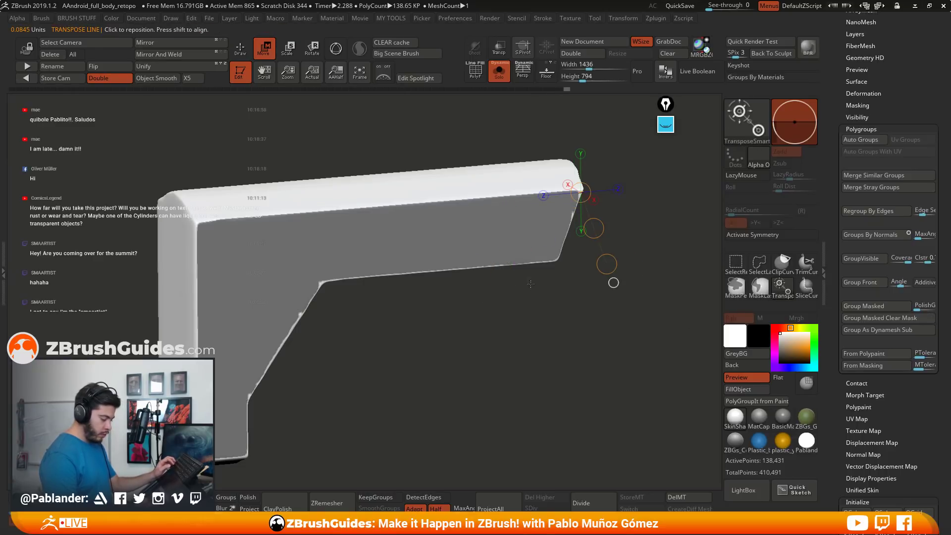
{"action": "left_click_drag", "start_coordinate": [526, 241], "coordinate": [526, 317], "text": "ctrl"}
{"action": "left_click_drag", "start_coordinate": [582, 193], "coordinate": [608, 201], "text": "ctrl"}
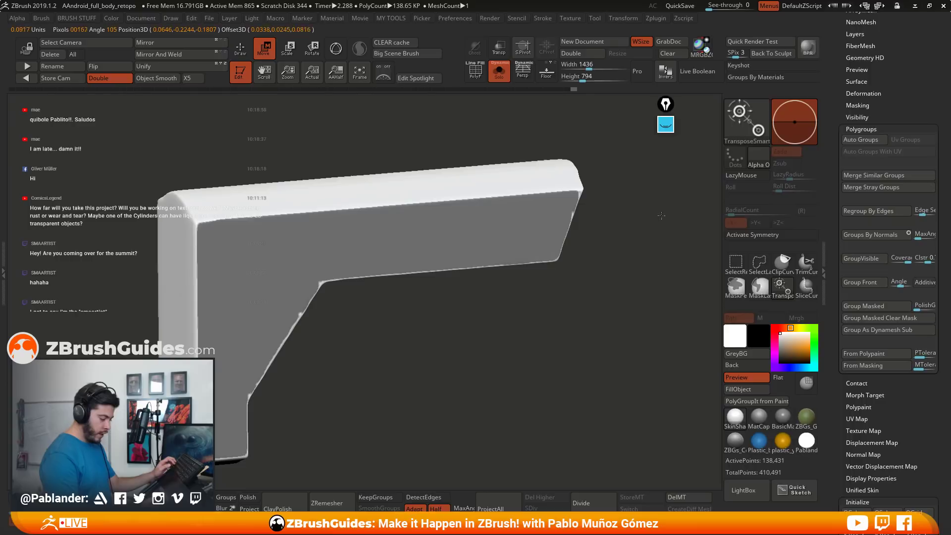
{"action": "left_click_drag", "start_coordinate": [661, 215], "coordinate": [671, 218], "text": "ctrl"}
{"action": "left_click_drag", "start_coordinate": [630, 270], "coordinate": [591, 274]}
{"action": "left_click_drag", "start_coordinate": [602, 274], "coordinate": [597, 275]}
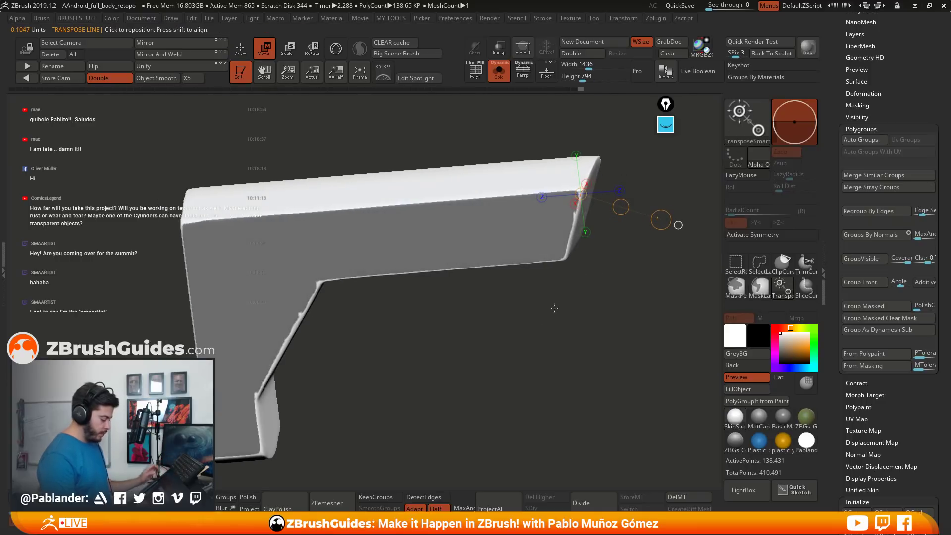
Switch to Draw mode in a straight side view and temporarily invert the mask to check its edges.
{"action": "left_click_drag", "start_coordinate": [515, 347], "coordinate": [520, 338], "text": "shift"}
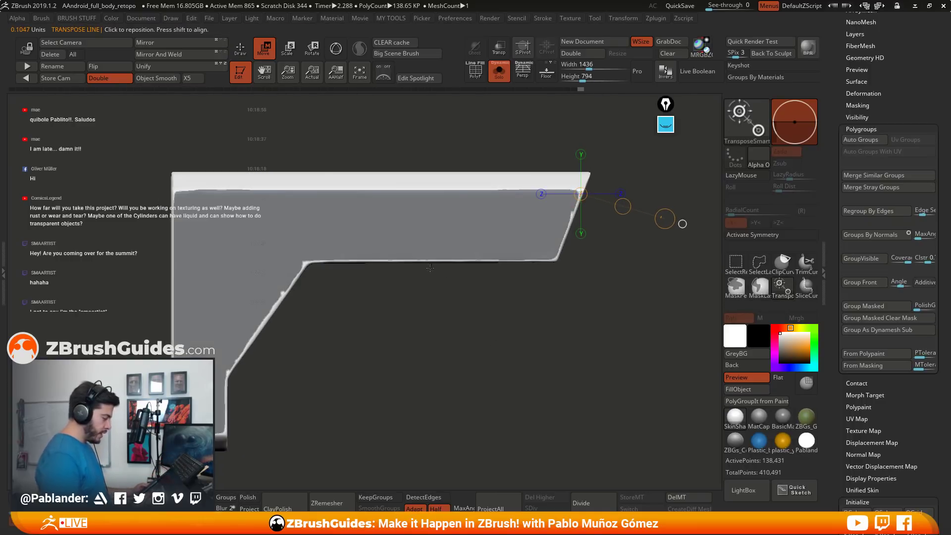
{"action": "left_click_drag", "start_coordinate": [421, 355], "coordinate": [441, 327], "text": "alt"}
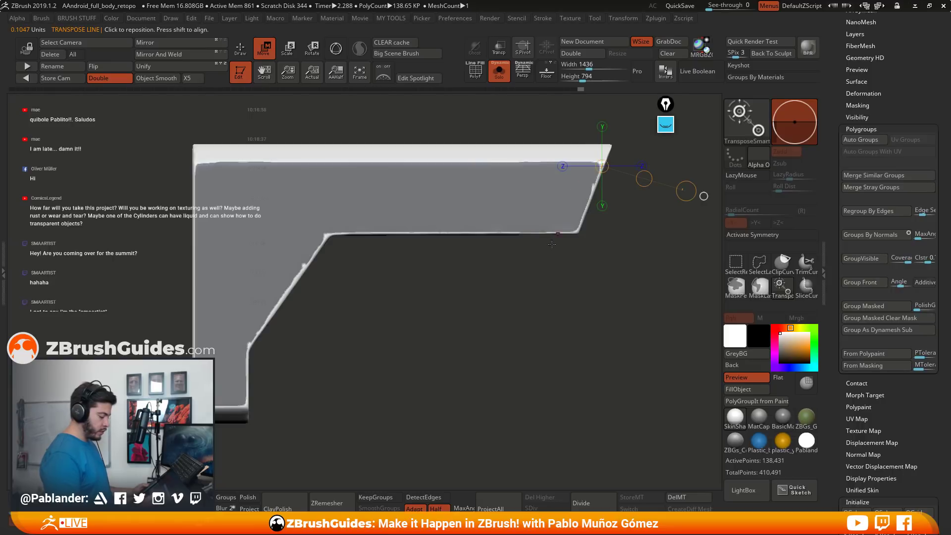
{"action": "left_click", "coordinate": [471, 323], "text": "ctrl"}
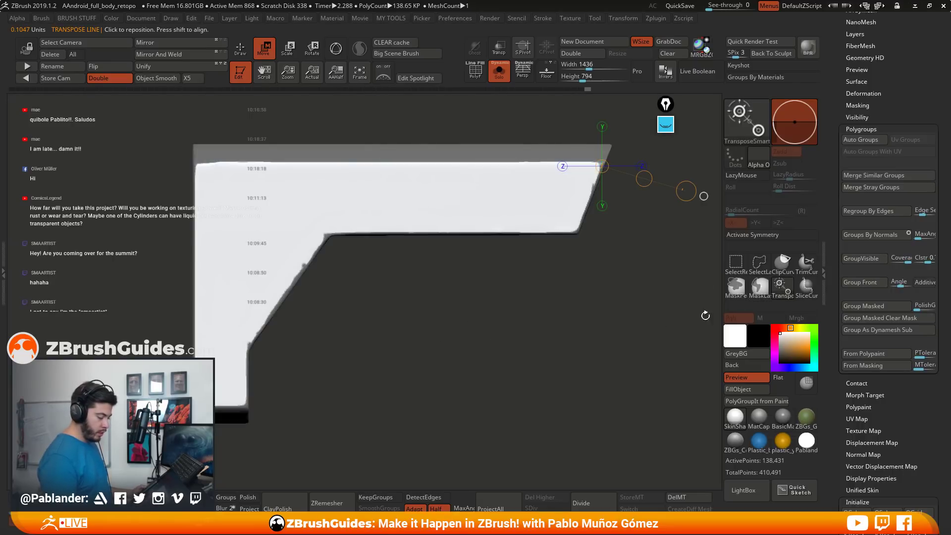
{"action": "key", "text": "q"}
{"action": "left_click_drag", "start_coordinate": [603, 228], "coordinate": [539, 236], "text": "alt"}
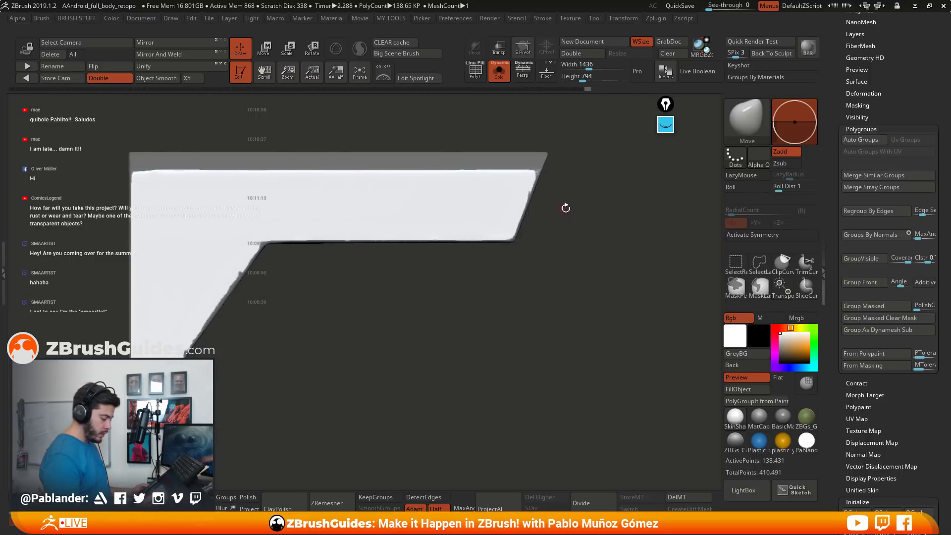
{"action": "left_click_drag", "start_coordinate": [580, 205], "coordinate": [555, 375], "text": "alt"}
{"action": "left_click_drag", "start_coordinate": [575, 295], "coordinate": [588, 272], "text": "alt"}
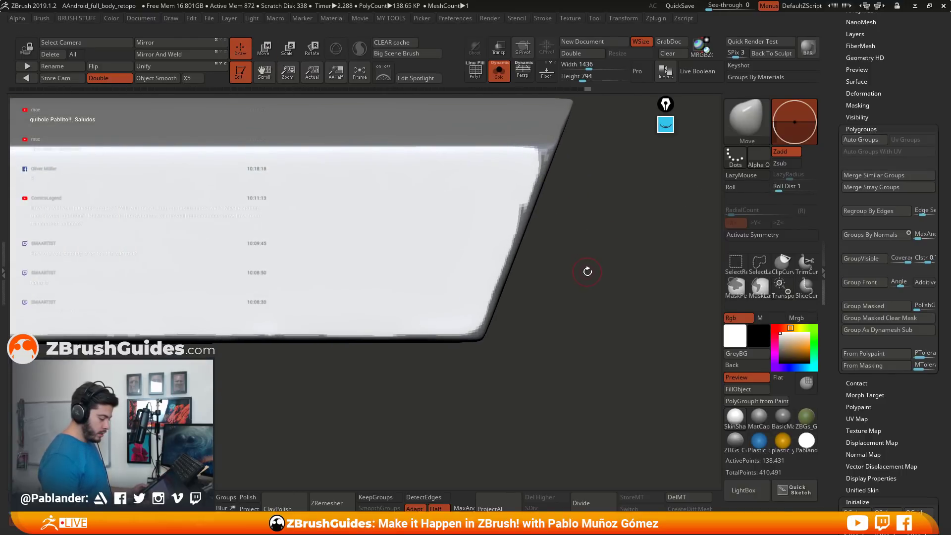
{"action": "left_click", "coordinate": [589, 250], "text": "ctrl"}
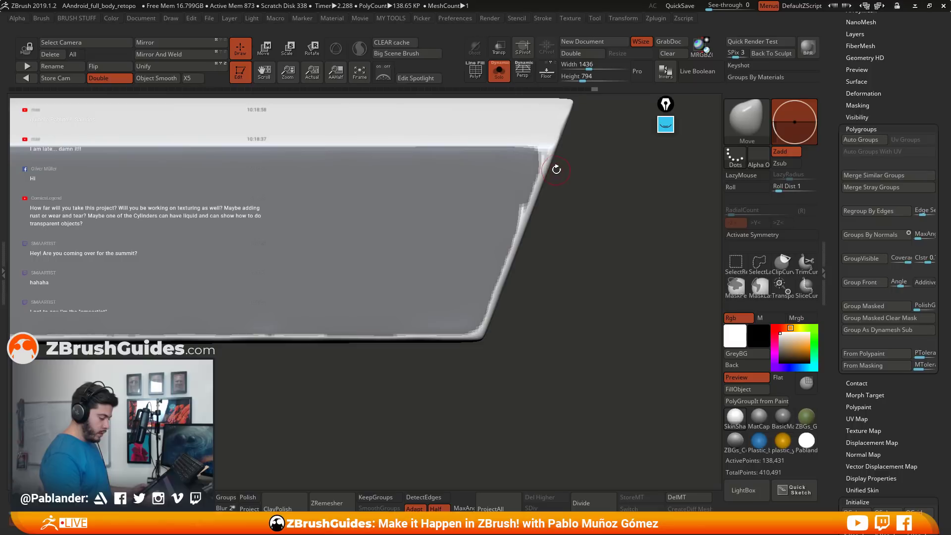
Fill in the missing mask along the side face's outline, from the slanted arm end down to the lower leg.
{"action": "left_click_drag", "start_coordinate": [593, 192], "coordinate": [595, 200], "text": "alt"}
{"action": "key", "text": "ctrl"}
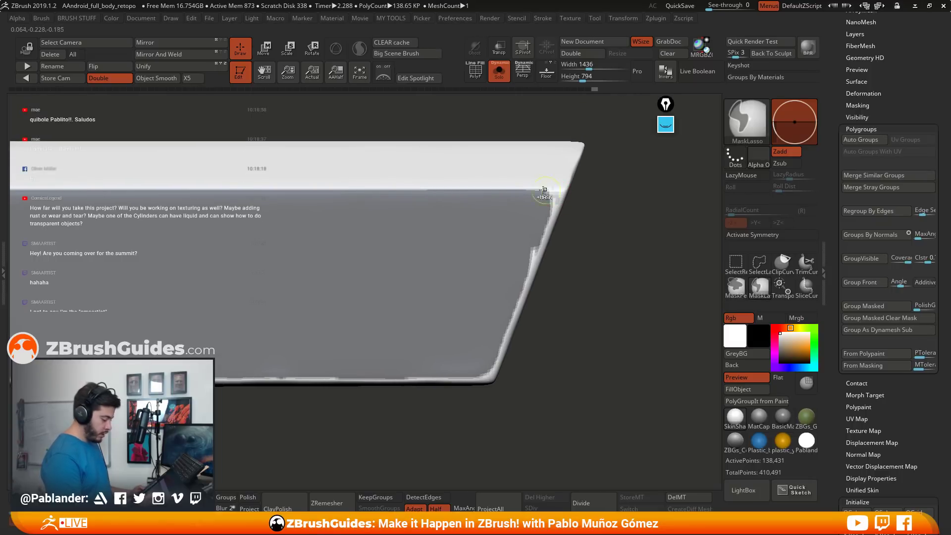
{"action": "mouse_move", "coordinate": [563, 193]}
{"action": "left_mouse_down", "text": "ctrl"}
{"action": "mouse_move", "coordinate": [488, 379]}
{"action": "mouse_move", "coordinate": [416, 275]}
{"action": "left_mouse_up", "text": "ctrl"}
{"action": "left_click_drag", "start_coordinate": [531, 356], "coordinate": [471, 276], "text": "alt"}
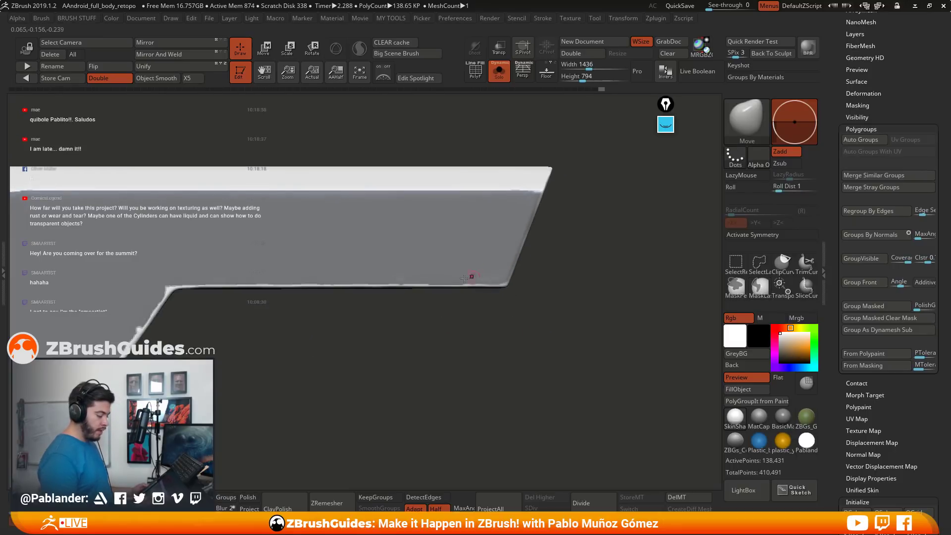
{"action": "left_click_drag", "start_coordinate": [330, 325], "coordinate": [544, 257], "text": "alt"}
{"action": "left_click_drag", "start_coordinate": [424, 279], "coordinate": [414, 270]}
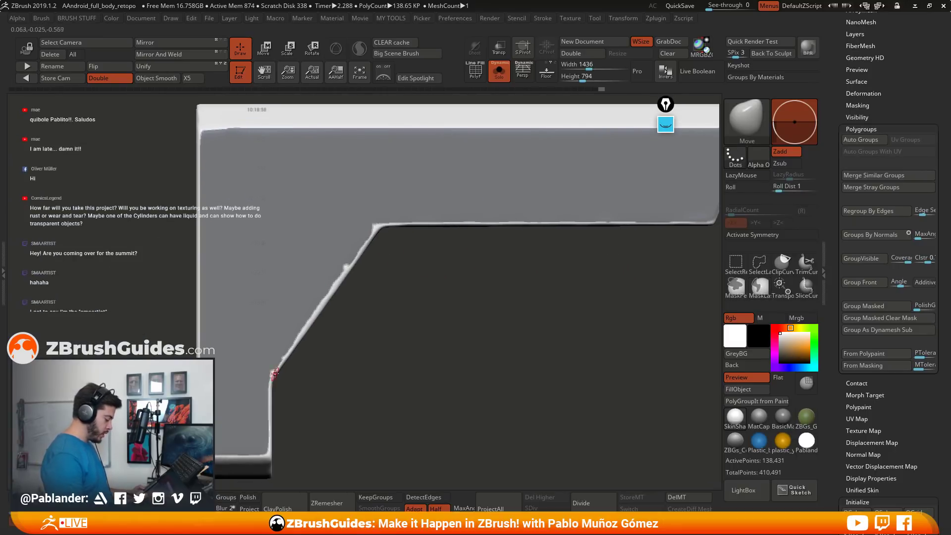
{"action": "mouse_move", "coordinate": [274, 373]}
{"action": "left_mouse_down", "text": "ctrl"}
{"action": "mouse_move", "coordinate": [389, 213]}
{"action": "mouse_move", "coordinate": [372, 396]}
{"action": "mouse_move", "coordinate": [478, 273]}
{"action": "left_mouse_up", "text": "ctrl"}
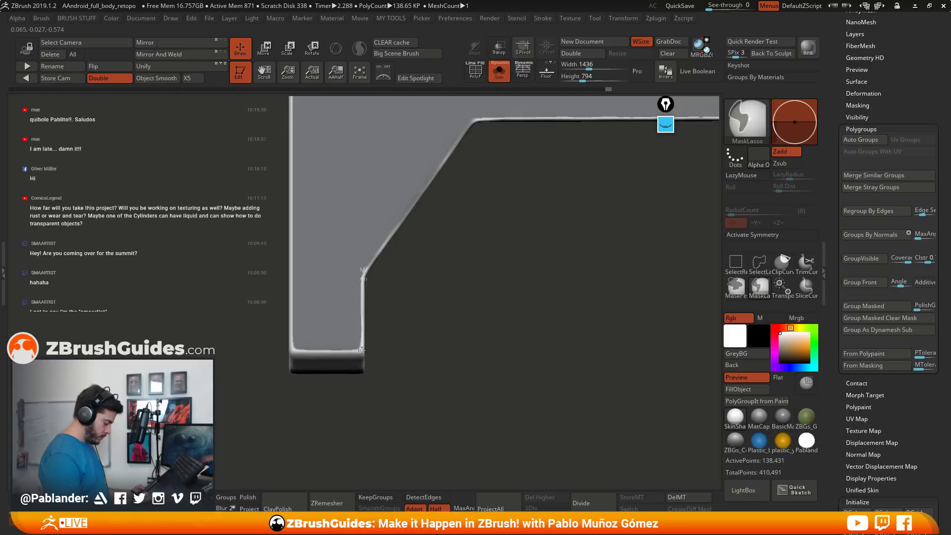
{"action": "mouse_move", "coordinate": [362, 350]}
{"action": "left_mouse_down", "text": "ctrl"}
{"action": "mouse_move", "coordinate": [296, 349]}
{"action": "mouse_move", "coordinate": [300, 248]}
{"action": "left_mouse_up", "text": "ctrl"}
Mask the full width between the two side faces from the end view, then invert the mask onto the side faces.
{"action": "mouse_move", "coordinate": [475, 246]}
{"action": "left_mouse_down"}
{"action": "mouse_move", "coordinate": [500, 257]}
{"action": "mouse_move", "coordinate": [461, 276]}
{"action": "mouse_move", "coordinate": [545, 277]}
{"action": "mouse_move", "coordinate": [545, 292]}
{"action": "mouse_move", "coordinate": [520, 303]}
{"action": "left_mouse_up"}
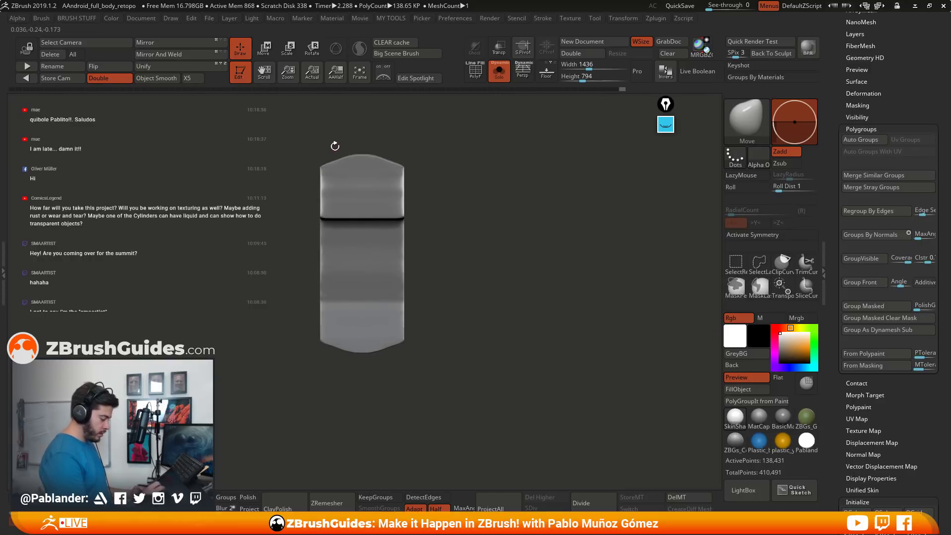
{"action": "mouse_move", "coordinate": [320, 124]}
{"action": "left_mouse_down", "text": "ctrl"}
{"action": "mouse_move", "coordinate": [331, 208]}
{"action": "mouse_move", "coordinate": [404, 375]}
{"action": "left_mouse_up", "text": "ctrl"}
{"action": "mouse_move", "coordinate": [440, 327]}
{"action": "left_mouse_down"}
{"action": "mouse_move", "coordinate": [525, 288]}
{"action": "mouse_move", "coordinate": [483, 347]}
{"action": "mouse_move", "coordinate": [522, 294]}
{"action": "left_mouse_up"}
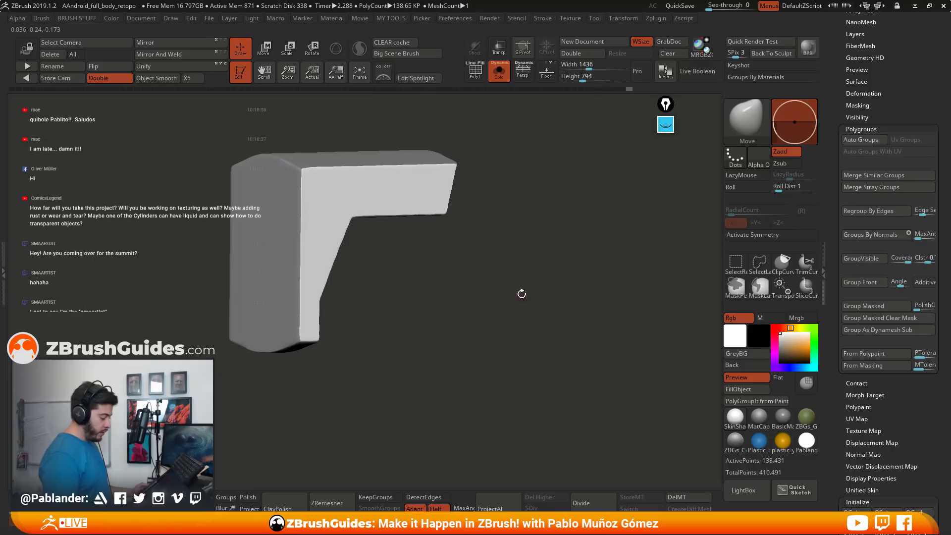
{"action": "left_click", "coordinate": [481, 281], "text": "ctrl"}
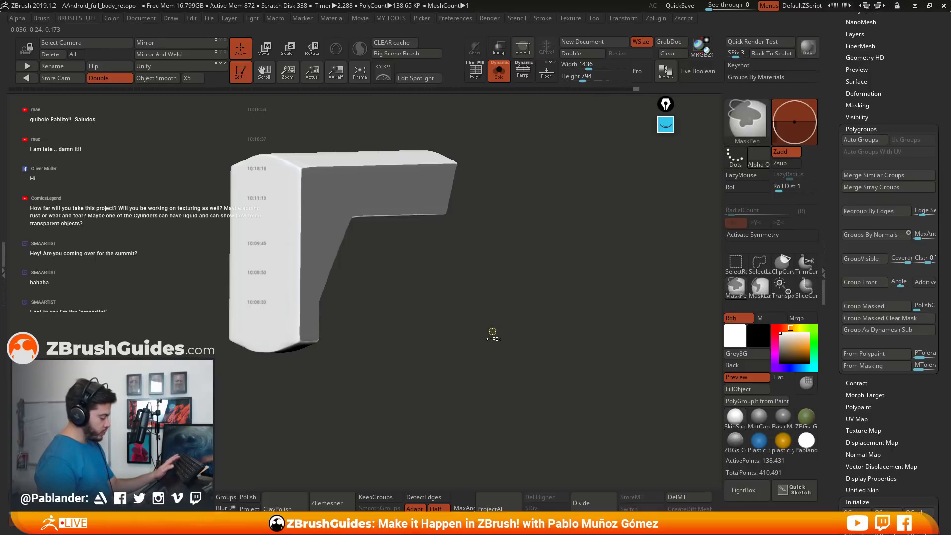
Isolate the masked side-face areas with the polyframe display on and assign them a new polygroup.
{"action": "left_click_drag", "start_coordinate": [493, 332], "coordinate": [492, 328], "text": "ctrl"}
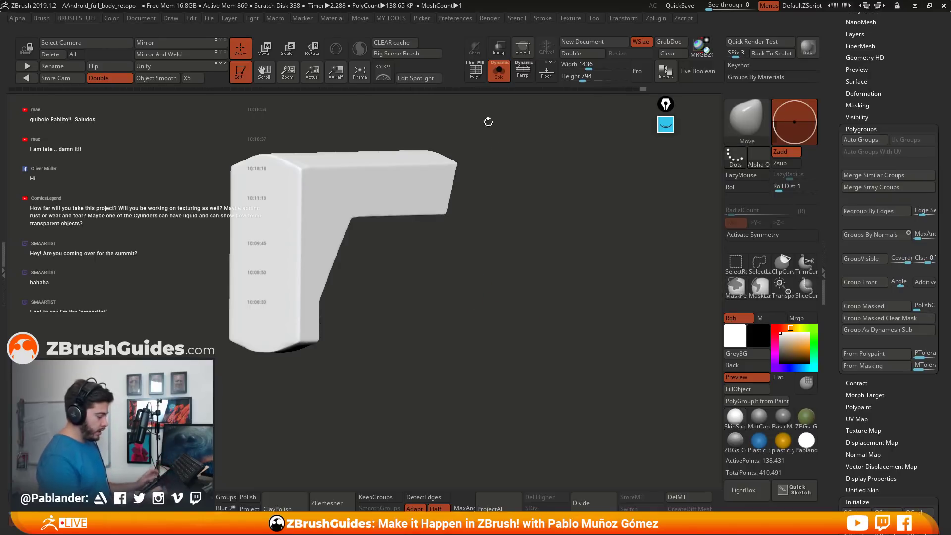
{"action": "key", "text": "shift+f"}
{"action": "left_click_drag", "start_coordinate": [486, 240], "coordinate": [508, 307]}
{"action": "left_click", "coordinate": [456, 225], "text": "ctrl+shift"}
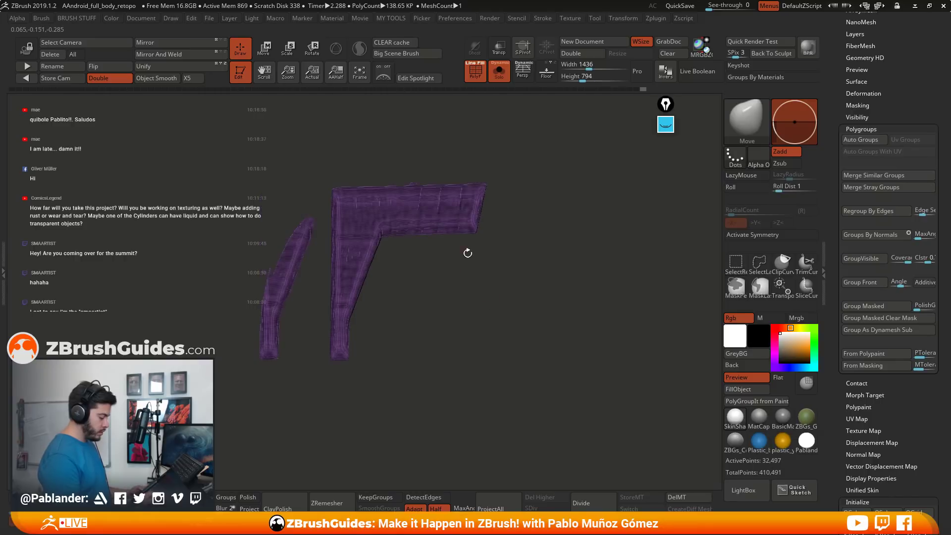
{"action": "key", "text": "ctrl+w"}
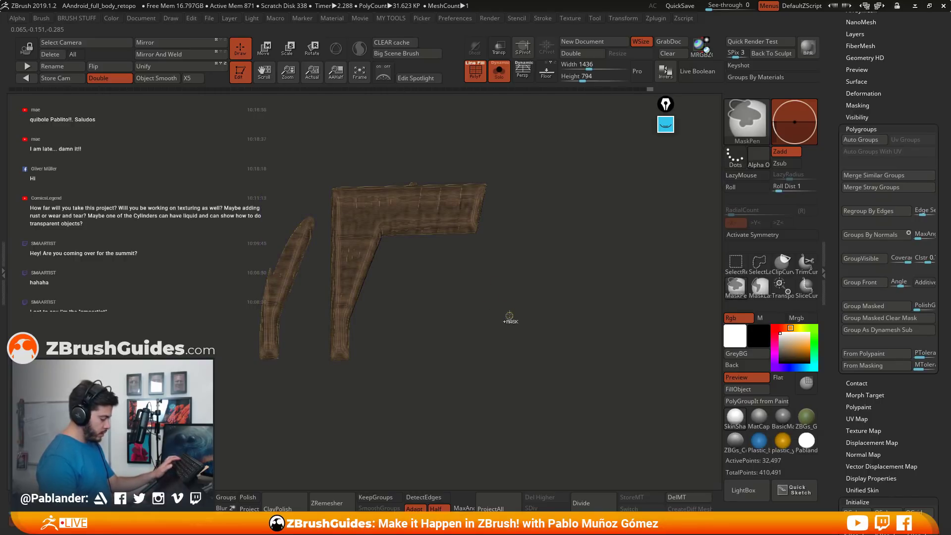
Turn off the polyframe display and inspect the isolated faces from the opposite side.
{"action": "key", "text": "shift+f"}
{"action": "left_click_drag", "start_coordinate": [490, 297], "coordinate": [574, 296]}
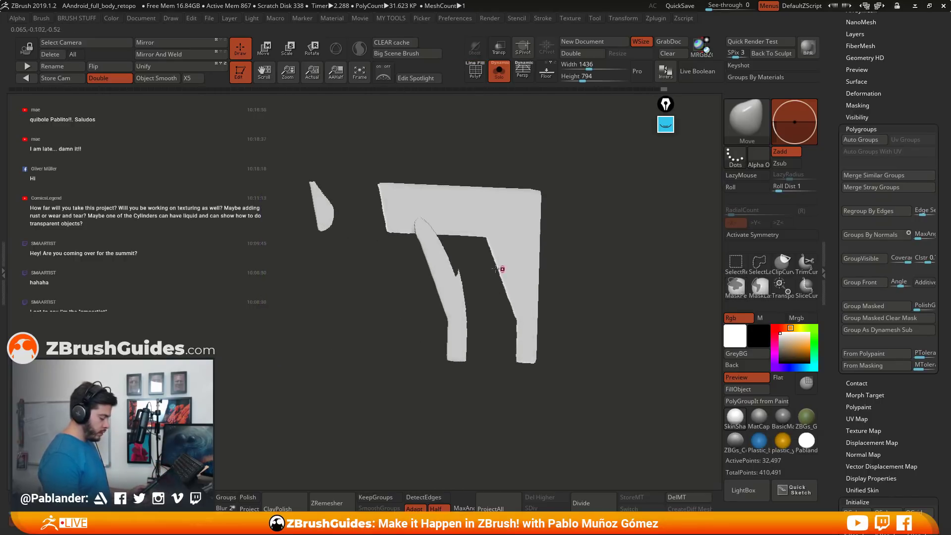
{"action": "left_click_drag", "start_coordinate": [610, 236], "coordinate": [526, 259], "text": "shift"}
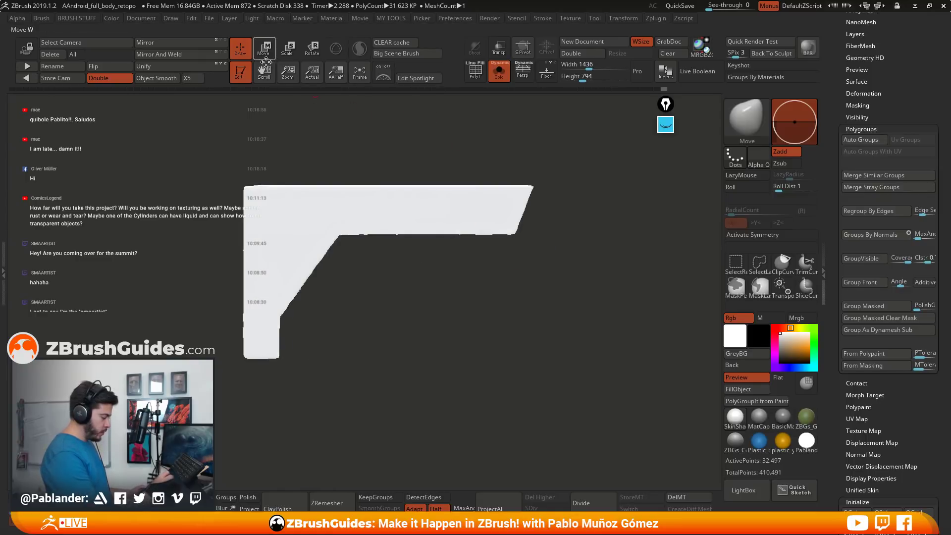
Unhide the whole L-shaped piece with the polyframe display on and try Mirror And Weld.
{"action": "key", "text": "d"}
{"action": "left_click_drag", "start_coordinate": [453, 346], "coordinate": [299, 192]}
{"action": "key", "text": "shift+f"}
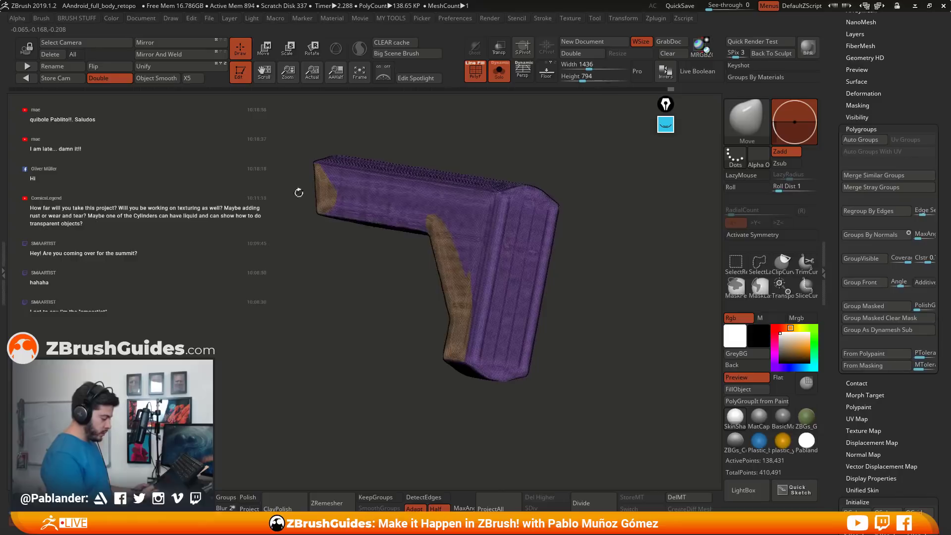
{"action": "left_click_drag", "start_coordinate": [332, 309], "coordinate": [228, 298]}
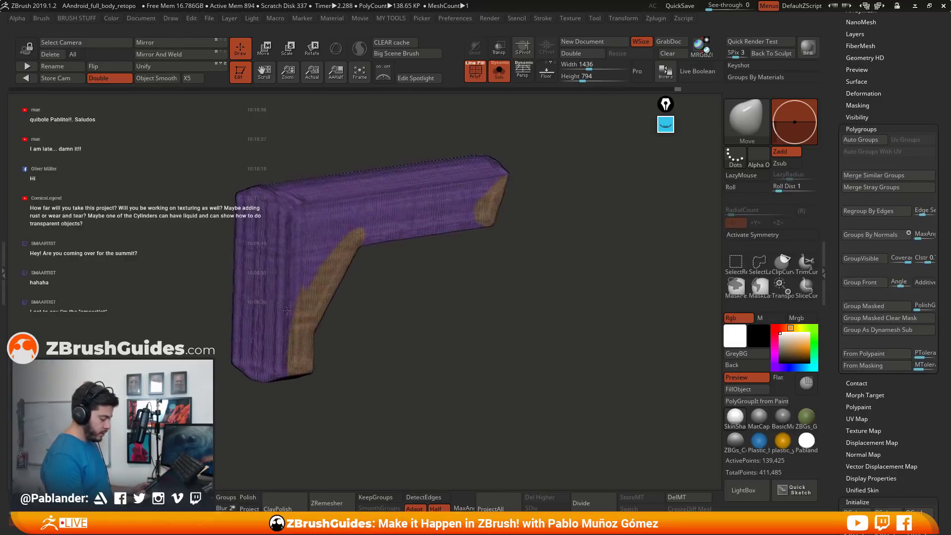
Undo the last Mirror And Weld, then apply Mirror followed by Mirror And Weld to copy the complete side-face polygroup across.
{"action": "key", "text": "ctrl+z"}
{"action": "left_click", "coordinate": [169, 47]}
{"action": "left_click", "coordinate": [171, 55]}
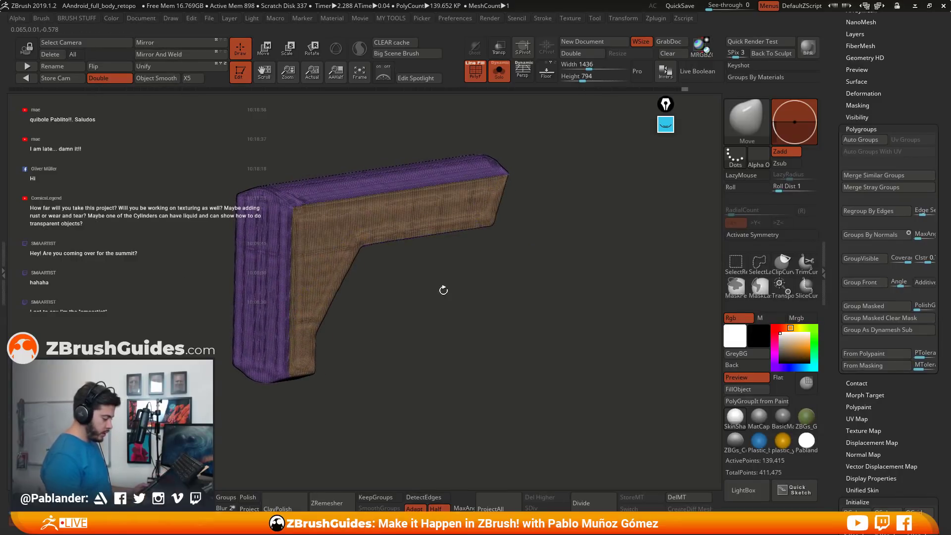
{"action": "left_click_drag", "start_coordinate": [442, 289], "coordinate": [479, 370]}
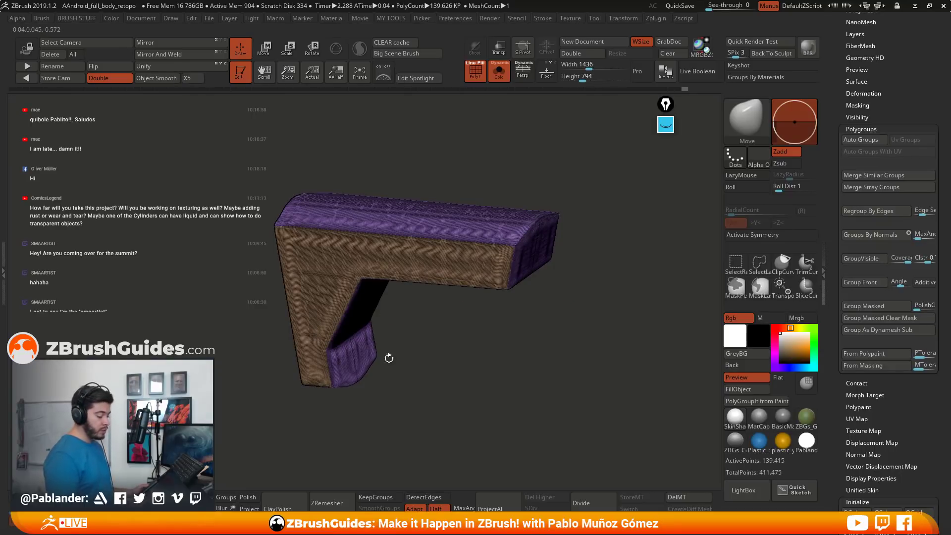
Assign the entire L-shaped piece to a single new polygroup, replacing its separate face groups.
{"action": "left_click_drag", "start_coordinate": [535, 324], "coordinate": [465, 356], "text": "shift"}
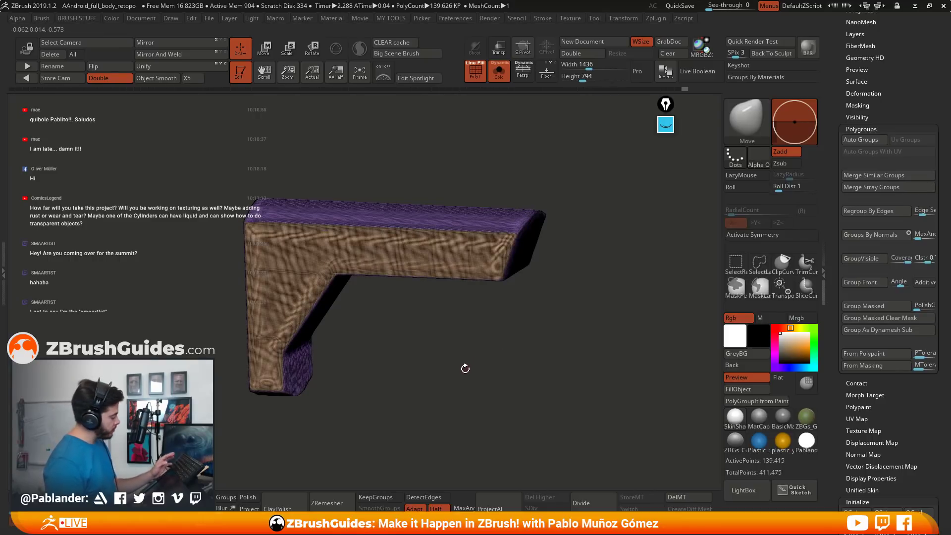
{"action": "key", "text": "ctrl+w"}
{"action": "left_click_drag", "start_coordinate": [488, 340], "coordinate": [502, 361]}
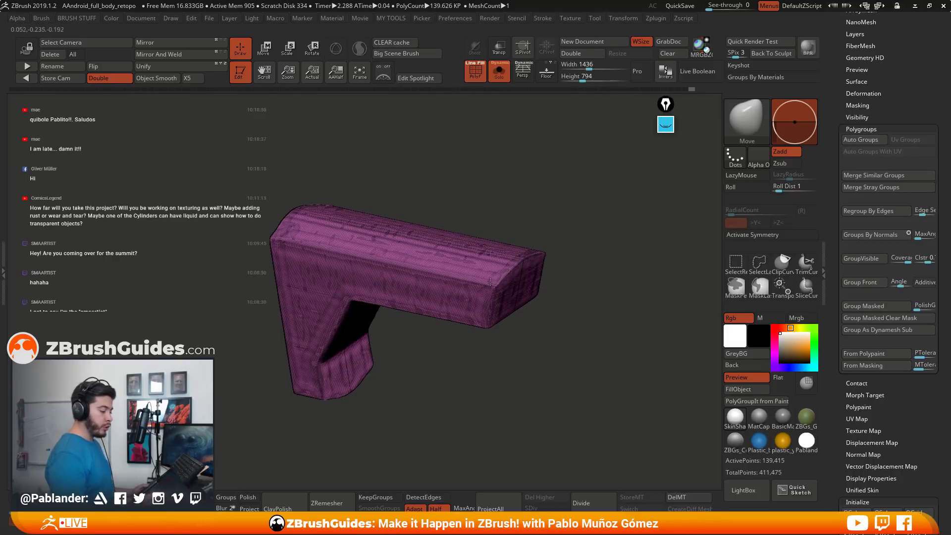
Send the L-shaped piece to the PolyGroupIt plugin and reposition its window clear of the floating icons.
{"action": "left_click", "coordinate": [684, 8]}
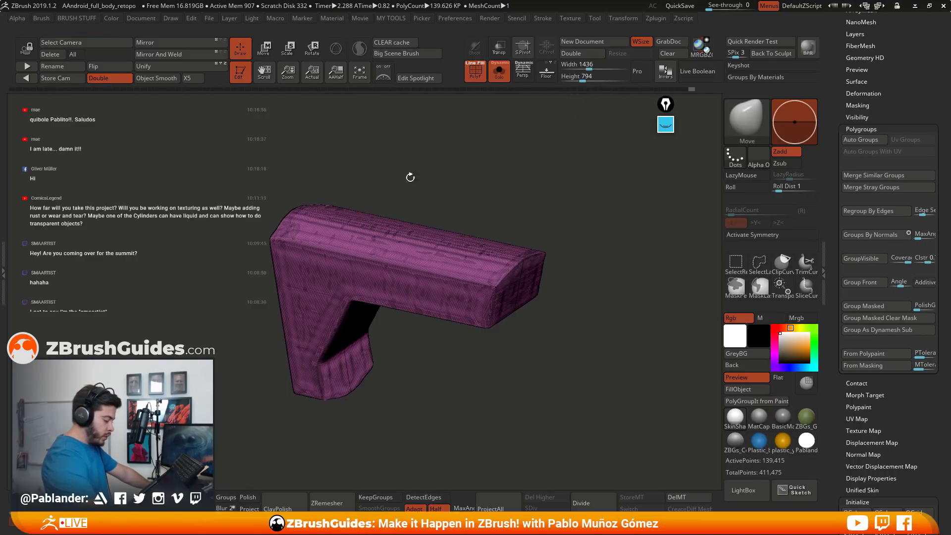
{"action": "left_click", "coordinate": [685, 20]}
{"action": "left_click", "coordinate": [651, 20]}
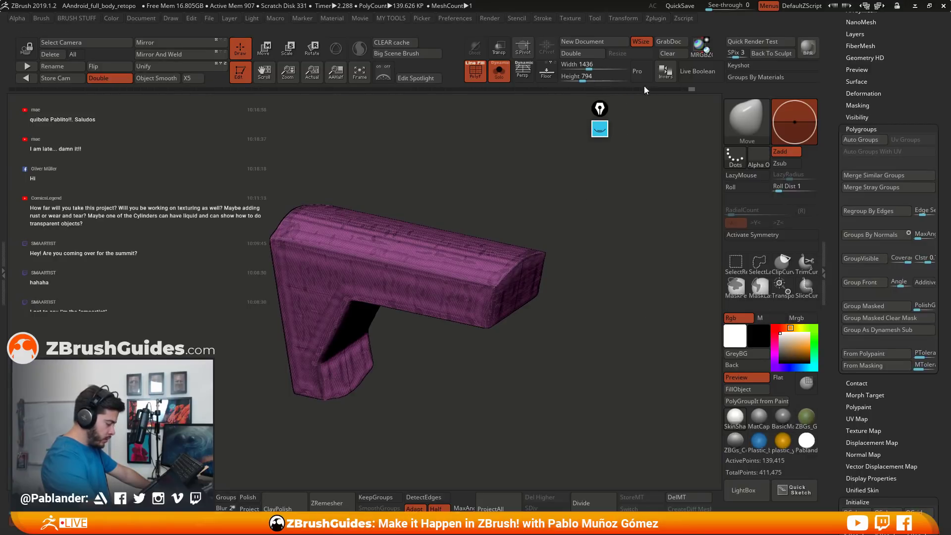
{"action": "left_click", "coordinate": [659, 18]}
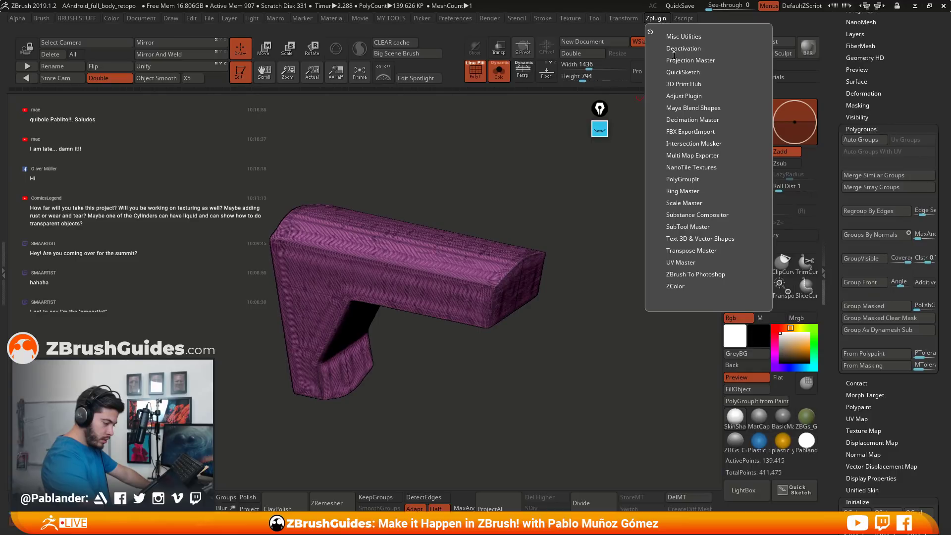
{"action": "left_click", "coordinate": [683, 177]}
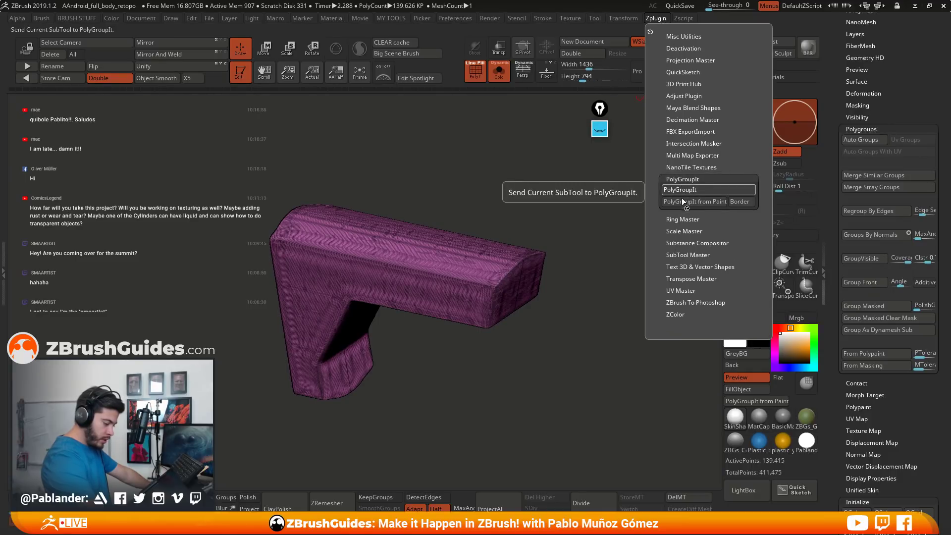
{"action": "left_click", "coordinate": [683, 193]}
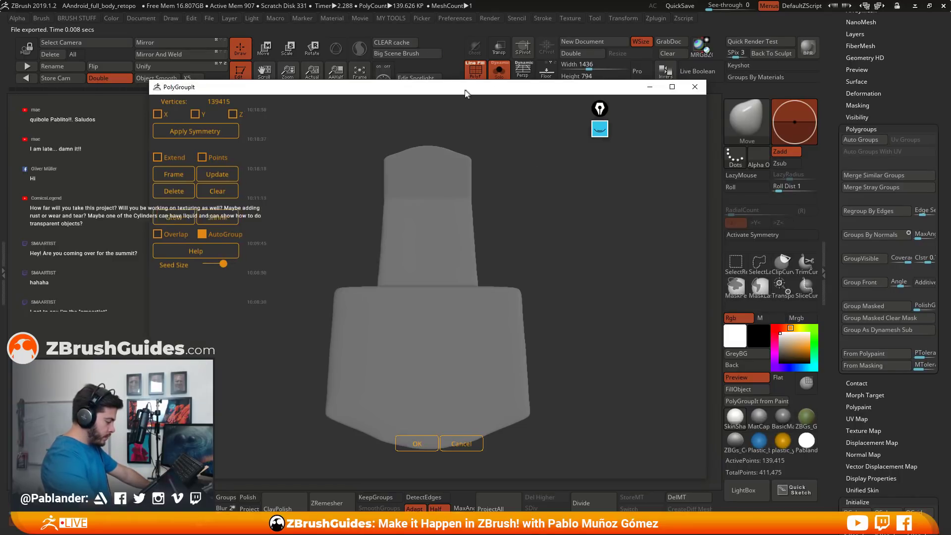
{"action": "left_click_drag", "start_coordinate": [468, 90], "coordinate": [404, 63]}
{"action": "left_click_drag", "start_coordinate": [599, 111], "coordinate": [716, 116]}
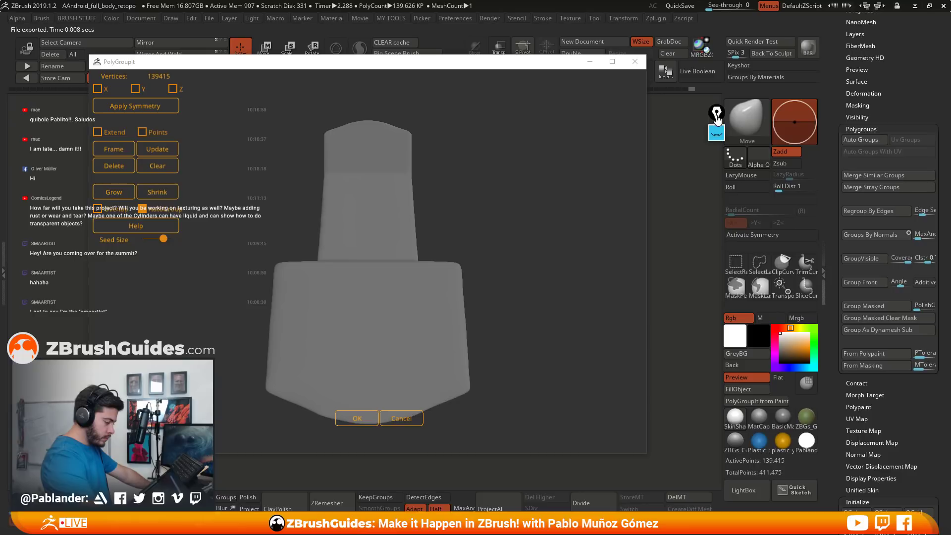
{"action": "left_click_drag", "start_coordinate": [521, 68], "coordinate": [549, 72]}
Place a seed on the broad L-shaped side face and set its spread to 0.06.
{"action": "mouse_move", "coordinate": [530, 192]}
{"action": "left_mouse_down"}
{"action": "mouse_move", "coordinate": [513, 161]}
{"action": "mouse_move", "coordinate": [460, 156]}
{"action": "mouse_move", "coordinate": [550, 180]}
{"action": "mouse_move", "coordinate": [566, 252]}
{"action": "mouse_move", "coordinate": [570, 226]}
{"action": "mouse_move", "coordinate": [555, 233]}
{"action": "mouse_move", "coordinate": [548, 196]}
{"action": "mouse_move", "coordinate": [564, 221]}
{"action": "mouse_move", "coordinate": [565, 196]}
{"action": "mouse_move", "coordinate": [573, 269]}
{"action": "mouse_move", "coordinate": [575, 243]}
{"action": "mouse_move", "coordinate": [599, 213]}
{"action": "mouse_move", "coordinate": [578, 298]}
{"action": "mouse_move", "coordinate": [556, 269]}
{"action": "left_mouse_up"}
{"action": "left_click", "coordinate": [562, 281]}
{"action": "key", "text": "ctrl+z"}
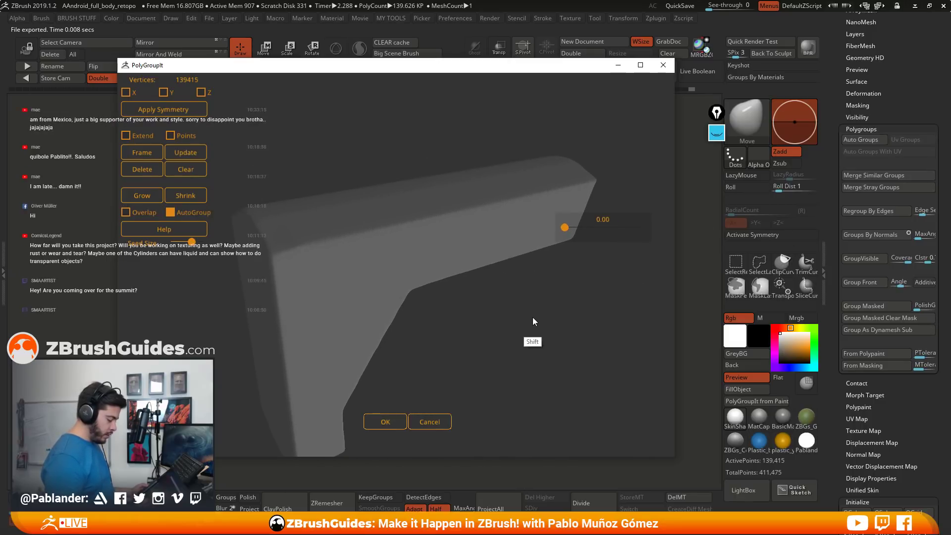
{"action": "mouse_move", "coordinate": [533, 318]}
{"action": "left_mouse_down"}
{"action": "mouse_move", "coordinate": [534, 310]}
{"action": "mouse_move", "coordinate": [507, 335]}
{"action": "mouse_move", "coordinate": [464, 344]}
{"action": "mouse_move", "coordinate": [595, 329]}
{"action": "mouse_move", "coordinate": [548, 318]}
{"action": "mouse_move", "coordinate": [554, 276]}
{"action": "mouse_move", "coordinate": [548, 312]}
{"action": "mouse_move", "coordinate": [603, 326]}
{"action": "mouse_move", "coordinate": [531, 307]}
{"action": "left_mouse_up"}
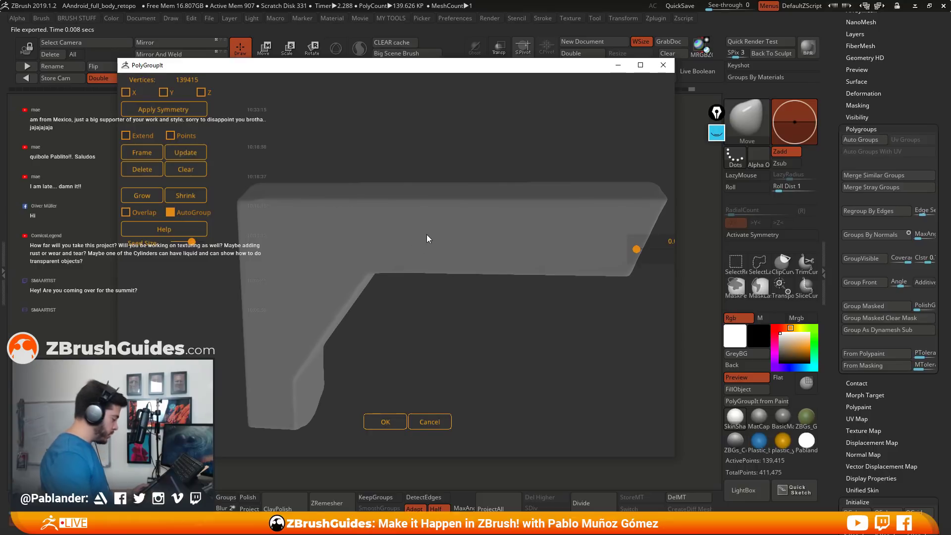
{"action": "left_click", "coordinate": [401, 243]}
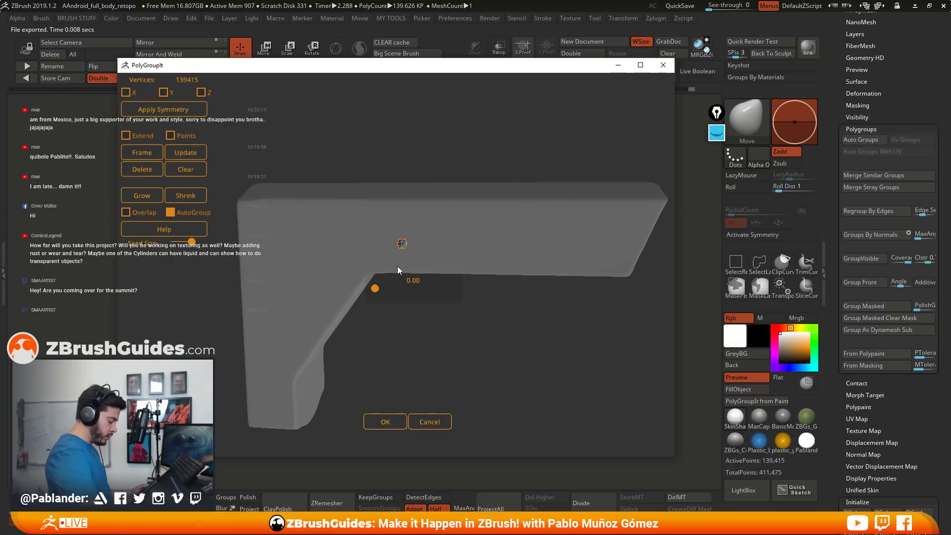
{"action": "right_click_drag", "start_coordinate": [397, 266], "coordinate": [398, 247], "text": "ctrl"}
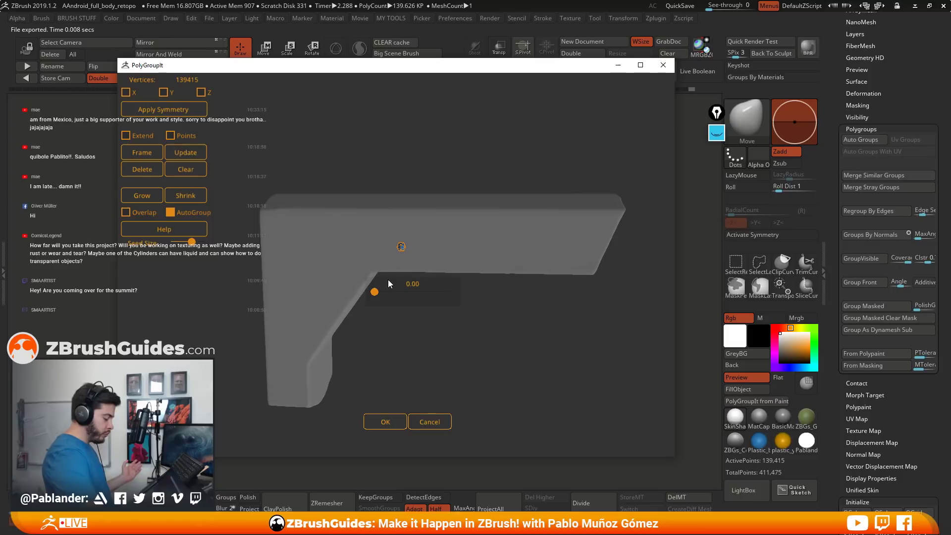
{"action": "mouse_move", "coordinate": [375, 292]}
{"action": "left_mouse_down"}
{"action": "mouse_move", "coordinate": [392, 293]}
{"action": "mouse_move", "coordinate": [383, 295]}
{"action": "left_mouse_up"}
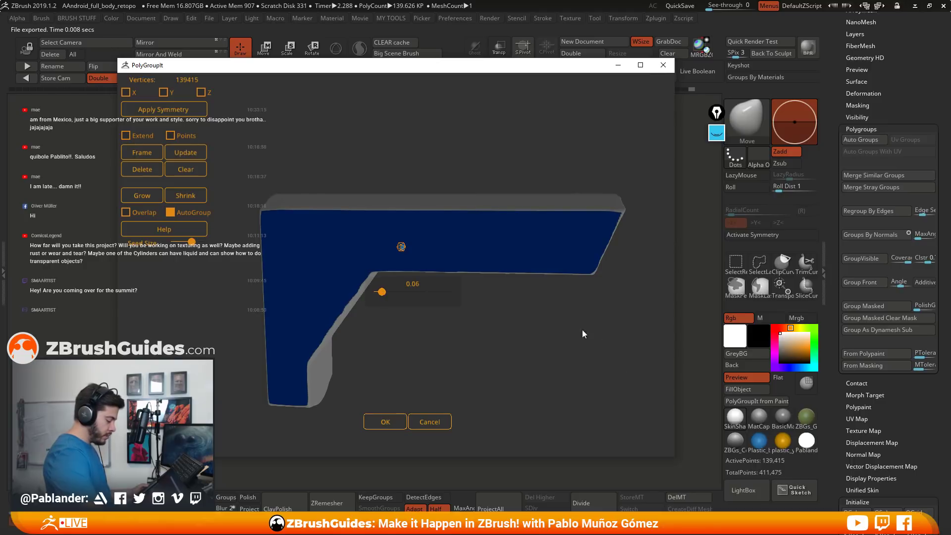
Place seeds on the arm's underside, the diagonal face, the leg's inner face and the leg's bottom end.
{"action": "left_click_drag", "start_coordinate": [581, 332], "coordinate": [537, 326]}
{"action": "left_click_drag", "start_coordinate": [507, 354], "coordinate": [484, 238]}
{"action": "left_click", "coordinate": [485, 238]}
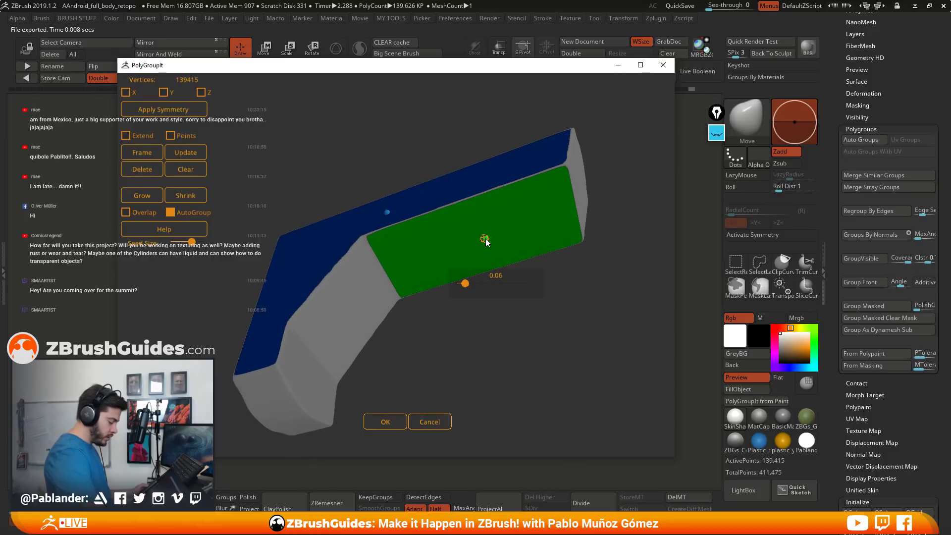
{"action": "left_click", "coordinate": [350, 304]}
{"action": "left_click", "coordinate": [309, 389]}
{"action": "left_click", "coordinate": [276, 397]}
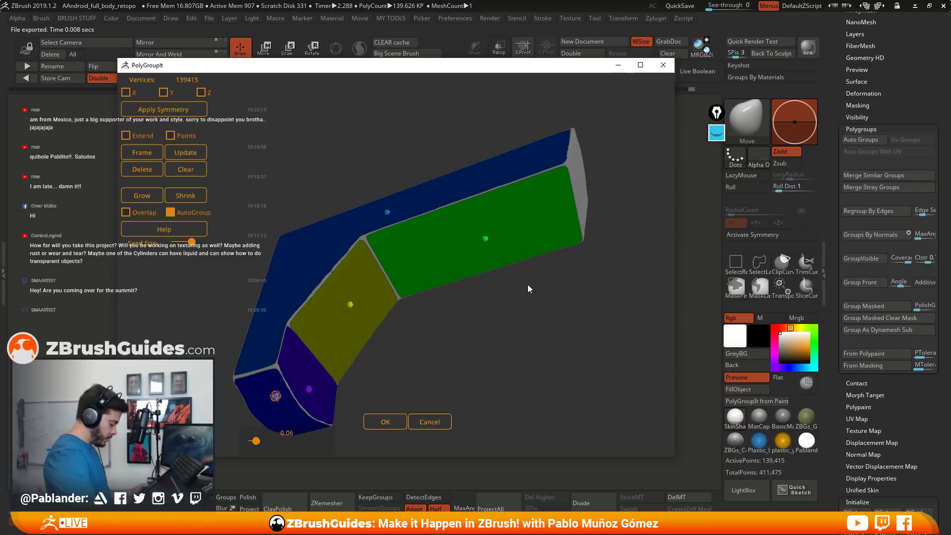
Place seeds on the remaining ungrouped faces: the arm's end, the opposite side, the top and the back.
{"action": "left_click_drag", "start_coordinate": [528, 286], "coordinate": [688, 360]}
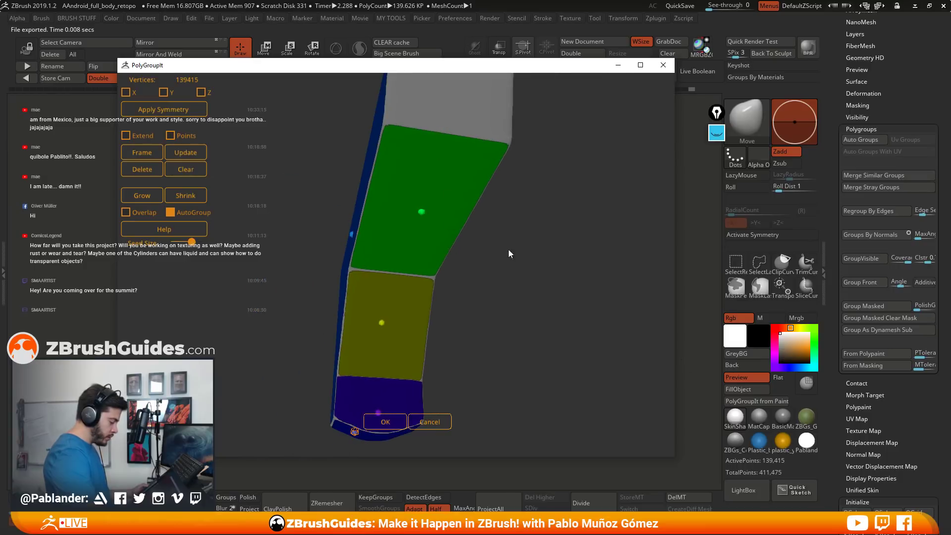
{"action": "mouse_move", "coordinate": [509, 250]}
{"action": "left_mouse_down"}
{"action": "mouse_move", "coordinate": [559, 321]}
{"action": "mouse_move", "coordinate": [513, 261]}
{"action": "left_mouse_up"}
{"action": "left_click", "coordinate": [377, 175]}
{"action": "left_click_drag", "start_coordinate": [490, 204], "coordinate": [640, 230]}
{"action": "left_click", "coordinate": [431, 232]}
{"action": "left_click_drag", "start_coordinate": [572, 213], "coordinate": [295, 254]}
{"action": "left_click", "coordinate": [387, 243]}
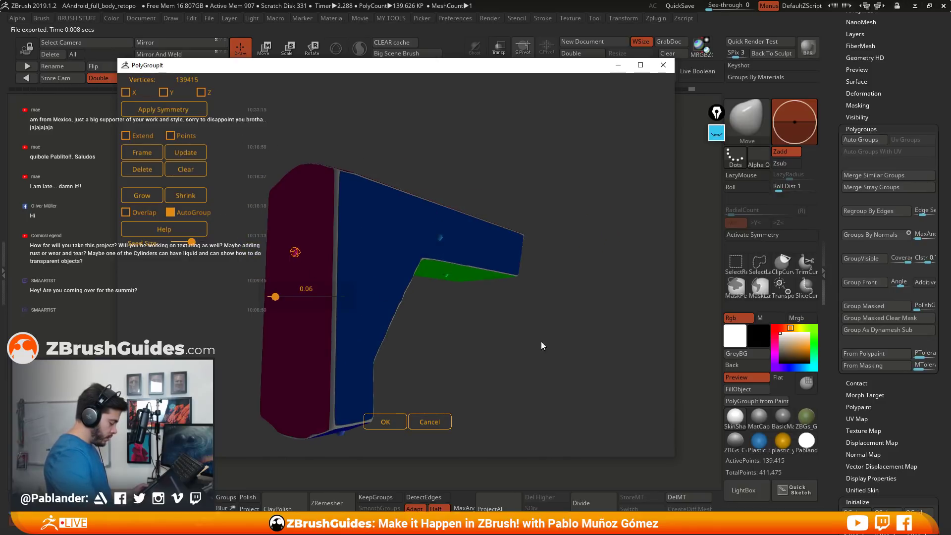
Set the back-face seed's spread to 0.12 and grow its group towards the neighbouring side face.
{"action": "left_click_drag", "start_coordinate": [535, 357], "coordinate": [487, 210]}
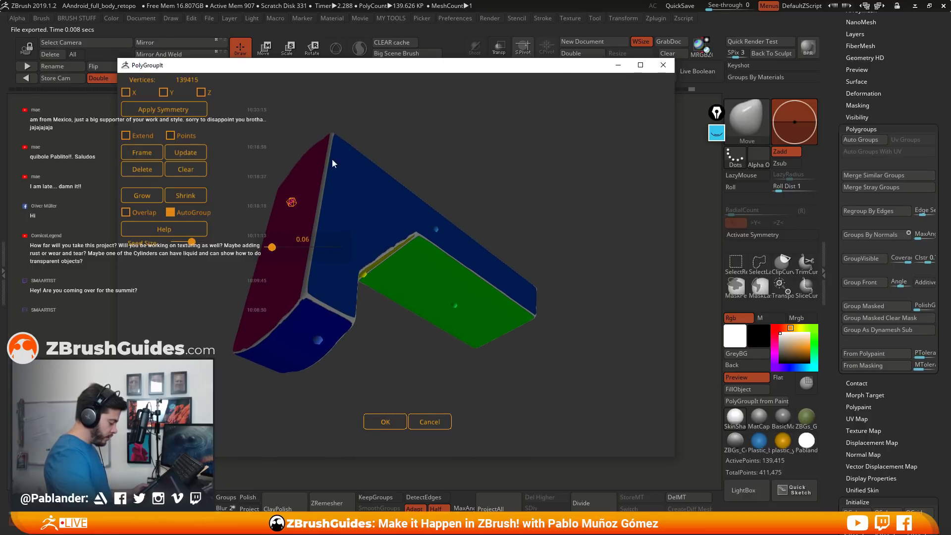
{"action": "left_click_drag", "start_coordinate": [474, 142], "coordinate": [435, 153]}
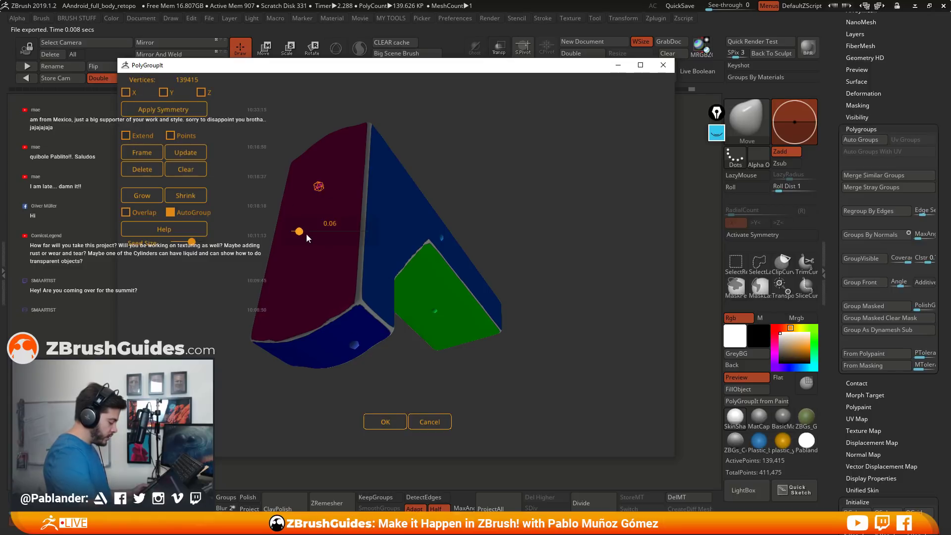
{"action": "left_click_drag", "start_coordinate": [306, 234], "coordinate": [307, 235]}
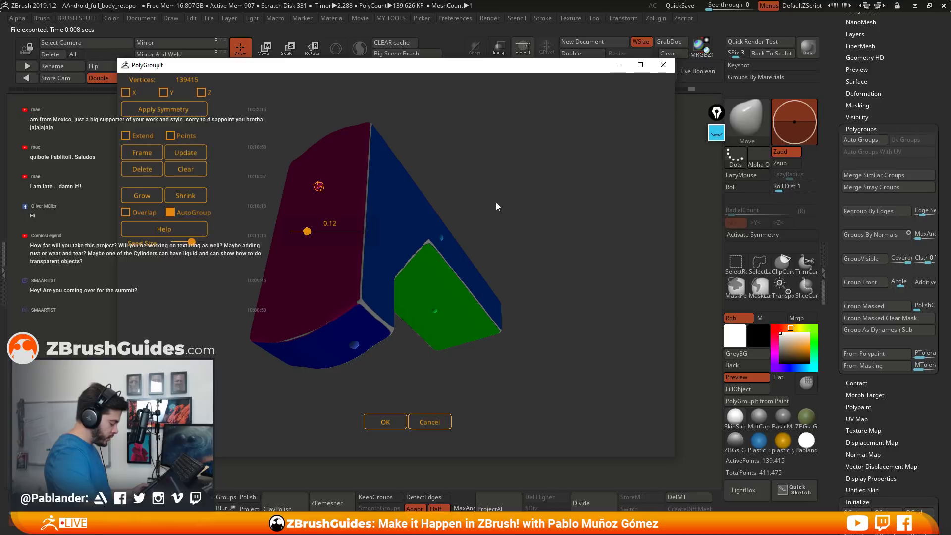
{"action": "left_click_drag", "start_coordinate": [497, 205], "coordinate": [596, 214]}
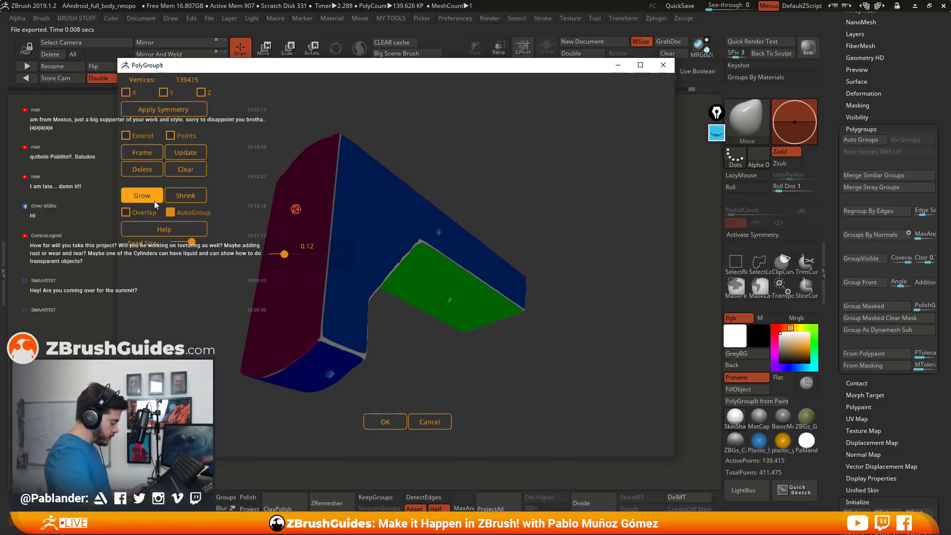
{"action": "left_click", "coordinate": [184, 197]}
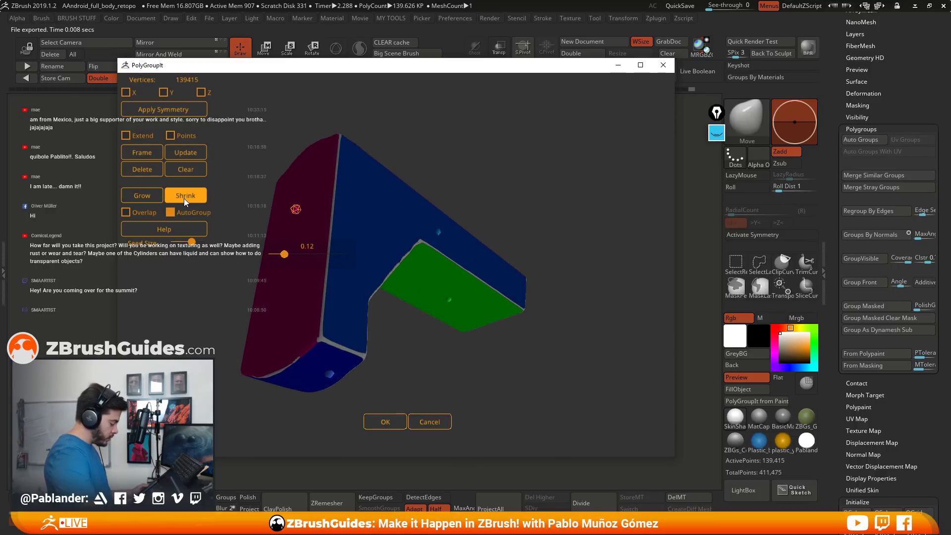
{"action": "left_click", "coordinate": [147, 197]}
{"action": "left_click", "coordinate": [146, 197]}
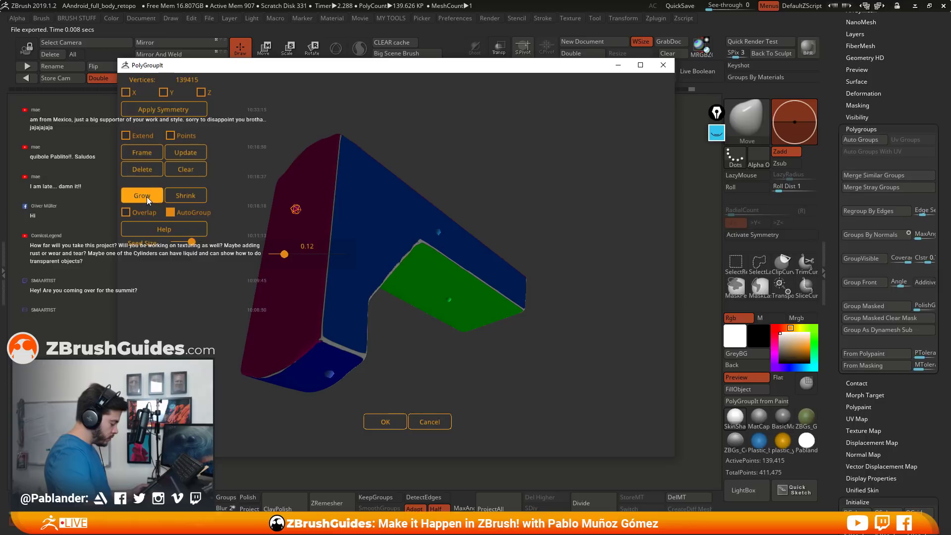
Grow the groups of both broad L-shaped side faces to narrow the gaps along their edges.
{"action": "left_click", "coordinate": [438, 230]}
{"action": "left_click_drag", "start_coordinate": [356, 144], "coordinate": [315, 171]}
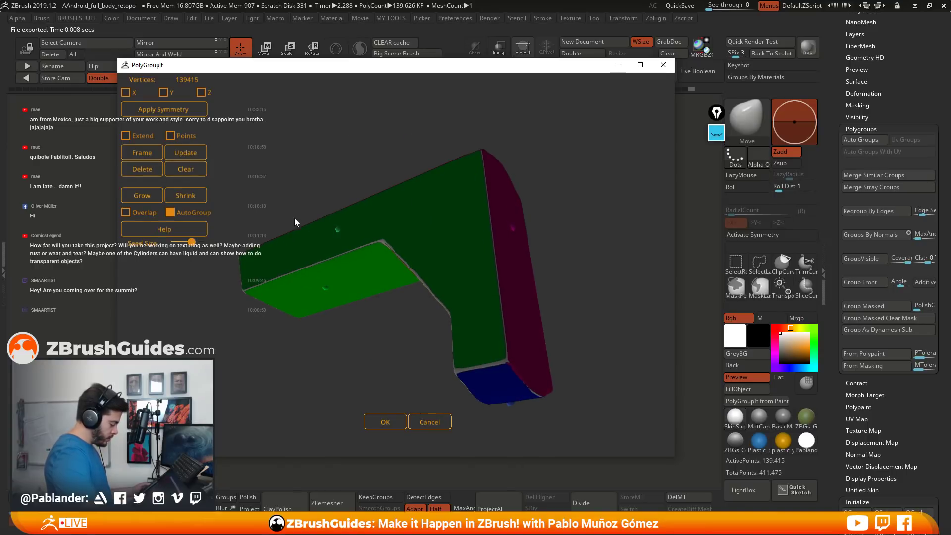
{"action": "left_click", "coordinate": [338, 230]}
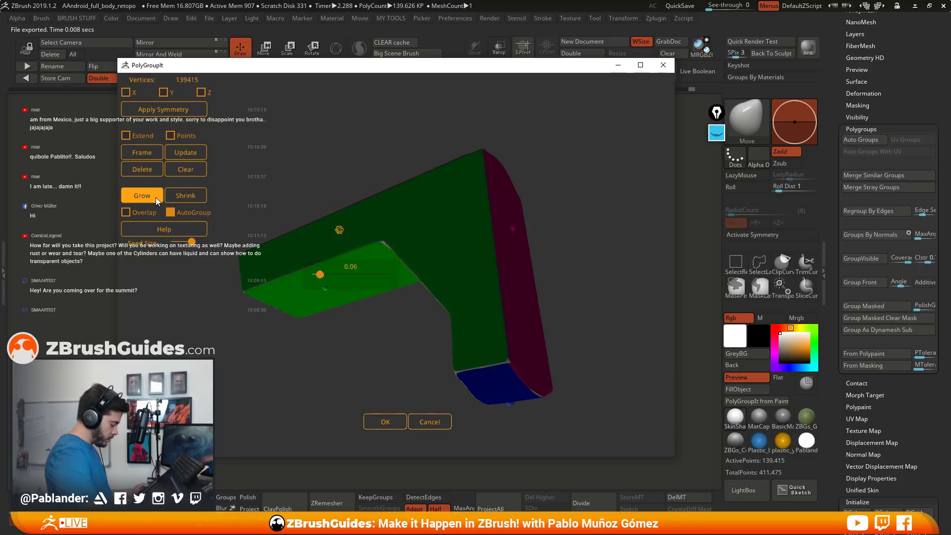
Grow the groups on the arm's underside and the diagonal face, and select the seed on the leg's inner face.
{"action": "left_click_drag", "start_coordinate": [328, 338], "coordinate": [284, 140]}
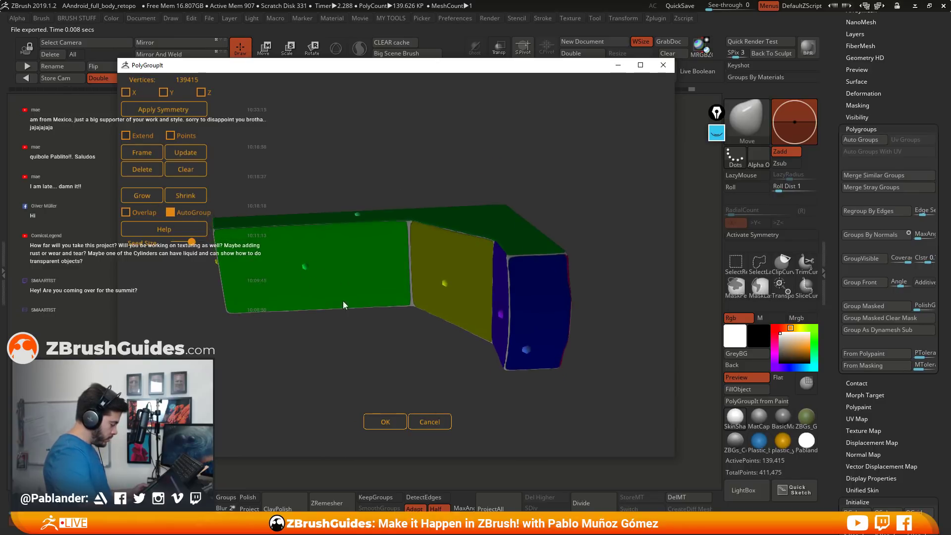
{"action": "left_click_drag", "start_coordinate": [343, 304], "coordinate": [331, 327]}
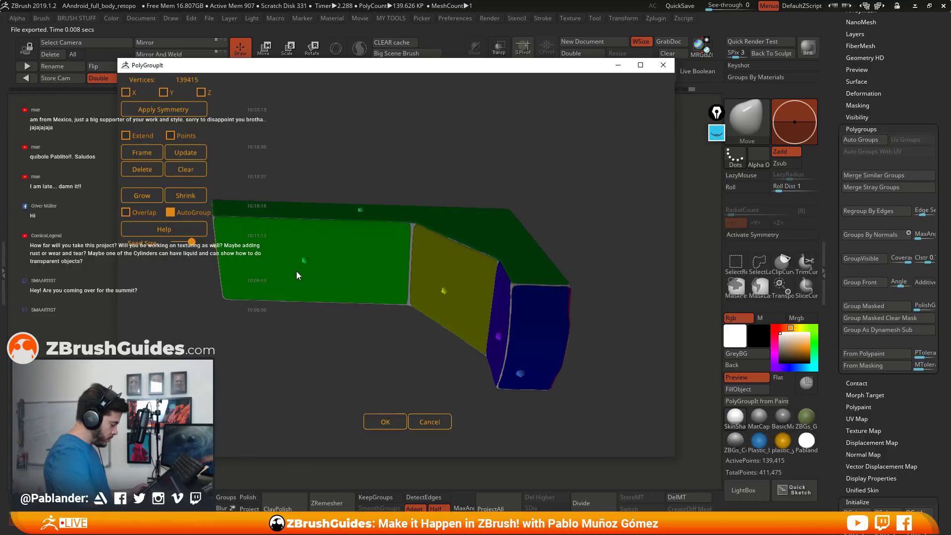
{"action": "mouse_move", "coordinate": [304, 260]}
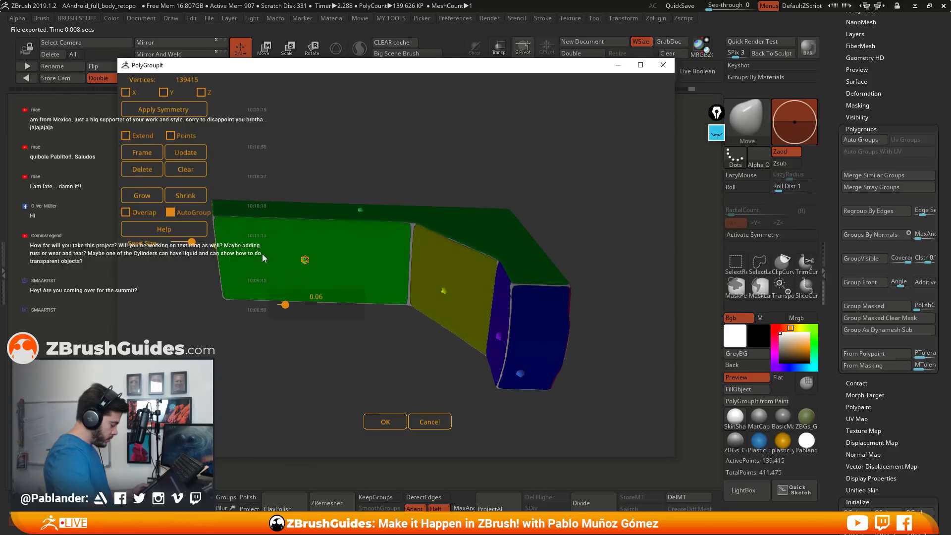
{"action": "left_click", "coordinate": [142, 194]}
{"action": "left_click", "coordinate": [141, 195]}
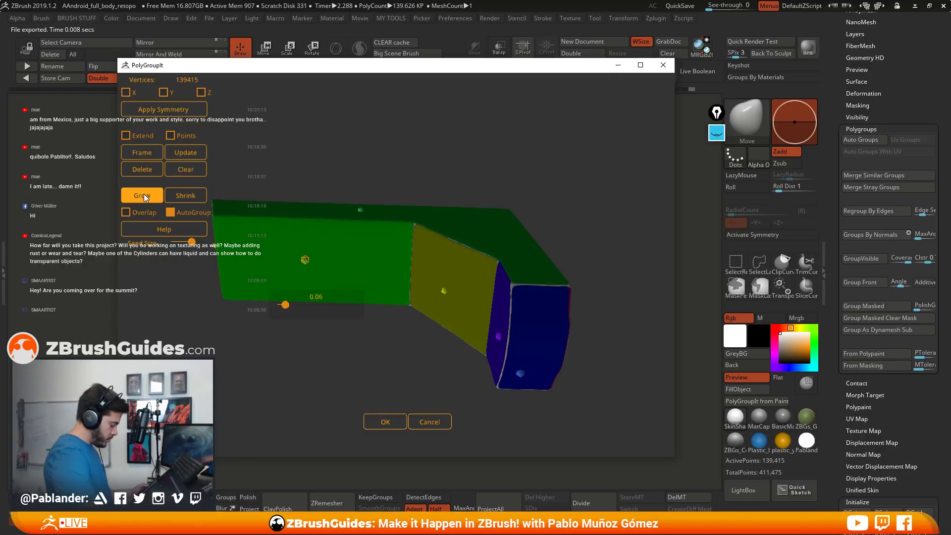
{"action": "left_click", "coordinate": [444, 291]}
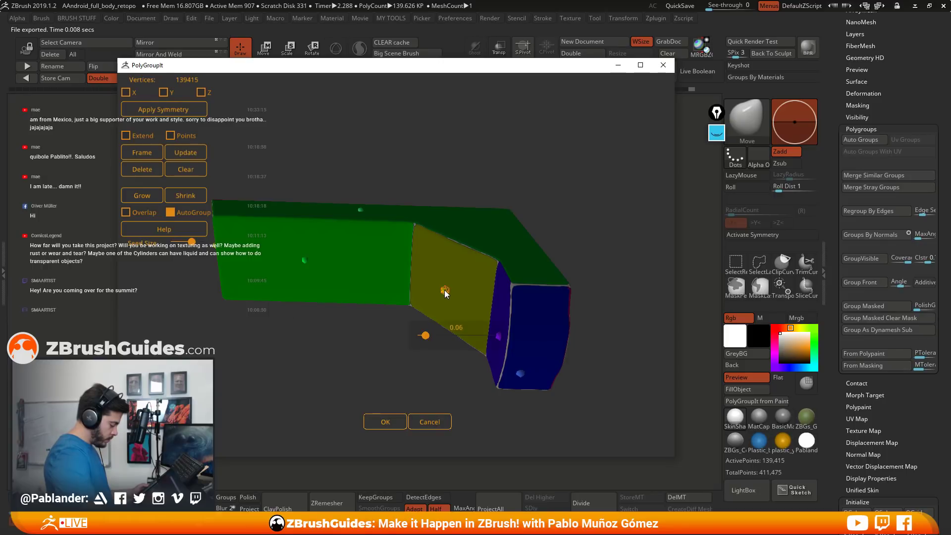
{"action": "right_click_drag", "start_coordinate": [441, 219], "coordinate": [411, 200]}
{"action": "left_click_drag", "start_coordinate": [574, 293], "coordinate": [493, 367]}
{"action": "left_click_drag", "start_coordinate": [492, 321], "coordinate": [465, 402]}
{"action": "left_click", "coordinate": [449, 388]}
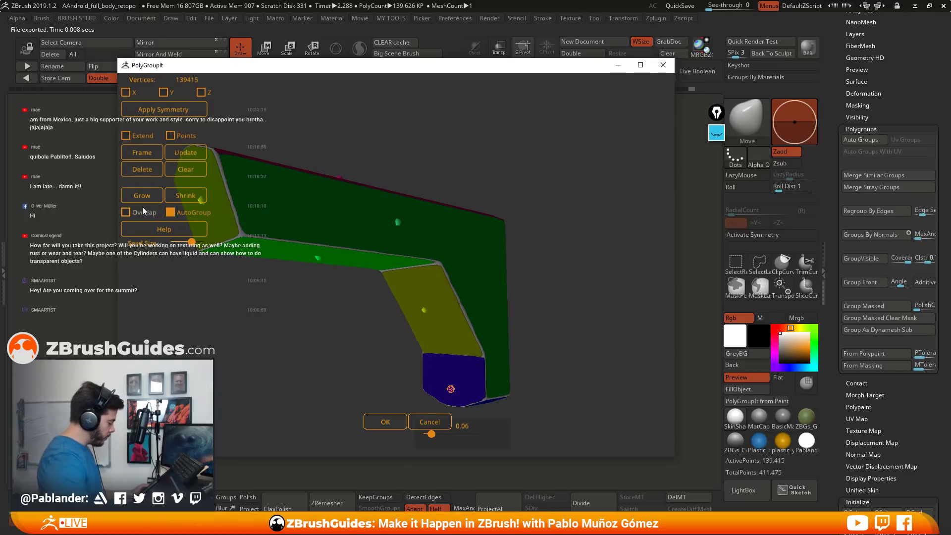
Turn on Extend to fill the gaps between groups, and select the seed on the arm's top face for checking.
{"action": "left_click", "coordinate": [126, 135]}
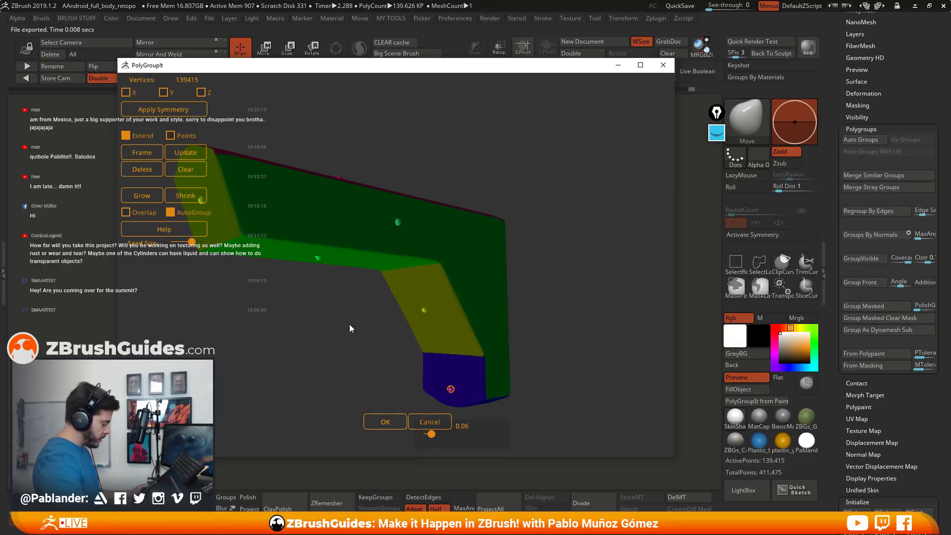
{"action": "left_click_drag", "start_coordinate": [349, 324], "coordinate": [329, 344]}
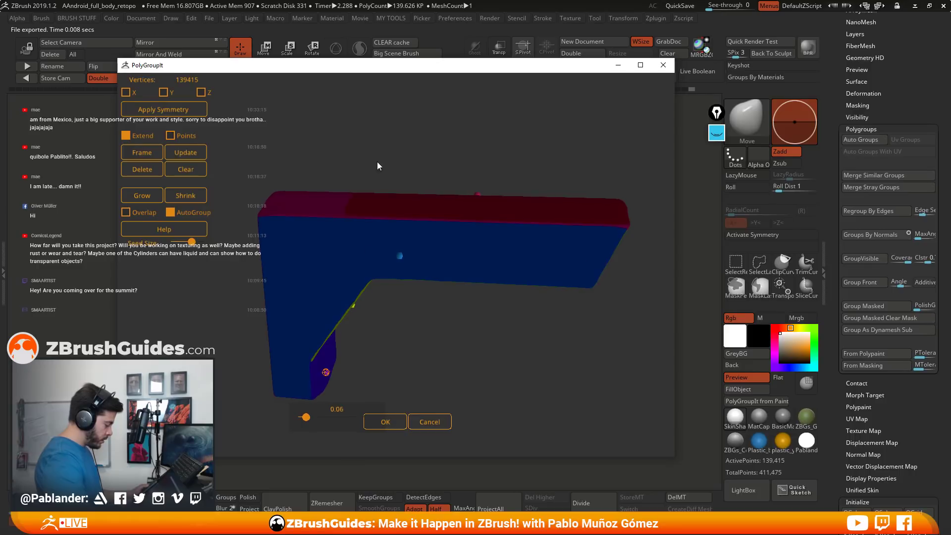
{"action": "left_click_drag", "start_coordinate": [377, 162], "coordinate": [267, 211]}
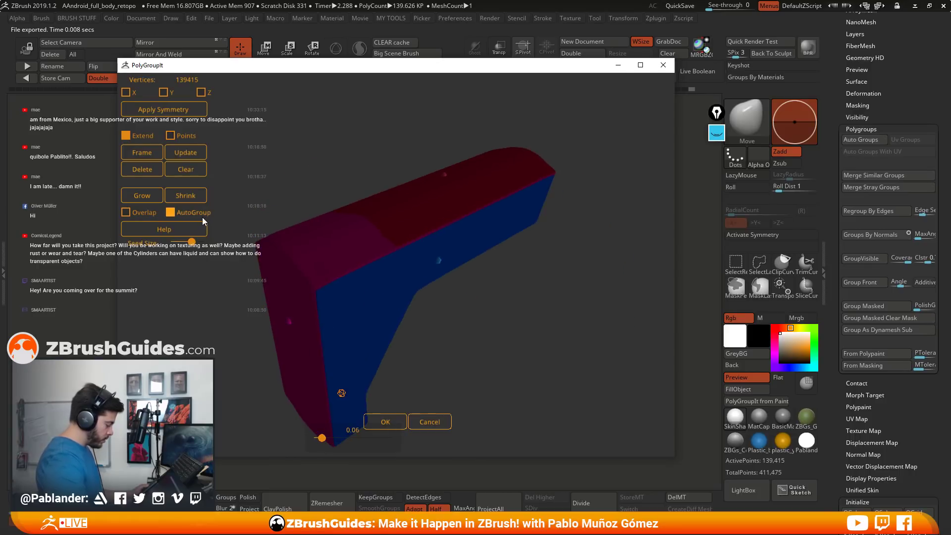
{"action": "mouse_move", "coordinate": [395, 150]}
{"action": "left_mouse_down"}
{"action": "mouse_move", "coordinate": [498, 229]}
{"action": "mouse_move", "coordinate": [460, 202]}
{"action": "mouse_move", "coordinate": [403, 212]}
{"action": "mouse_move", "coordinate": [403, 226]}
{"action": "mouse_move", "coordinate": [323, 233]}
{"action": "mouse_move", "coordinate": [531, 230]}
{"action": "mouse_move", "coordinate": [540, 219]}
{"action": "mouse_move", "coordinate": [525, 209]}
{"action": "left_mouse_up"}
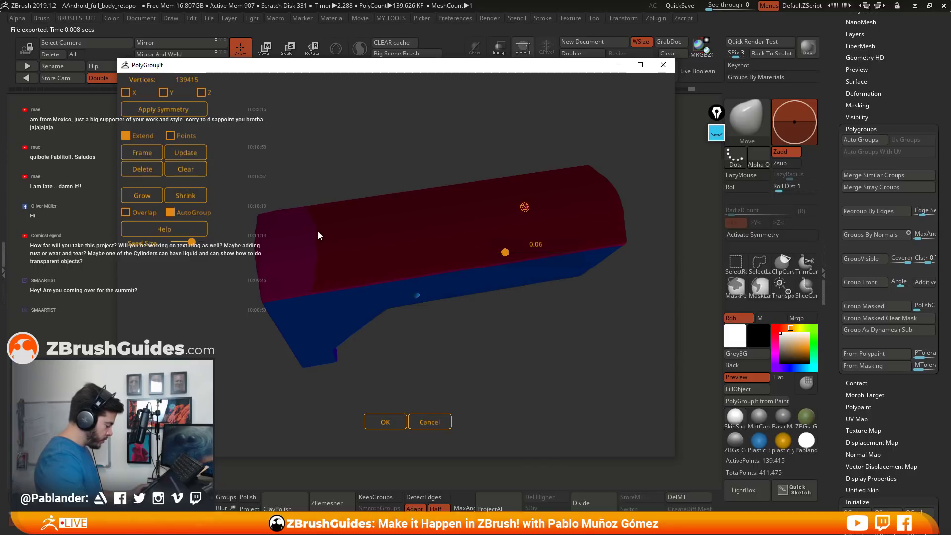
{"action": "left_click", "coordinate": [303, 242]}
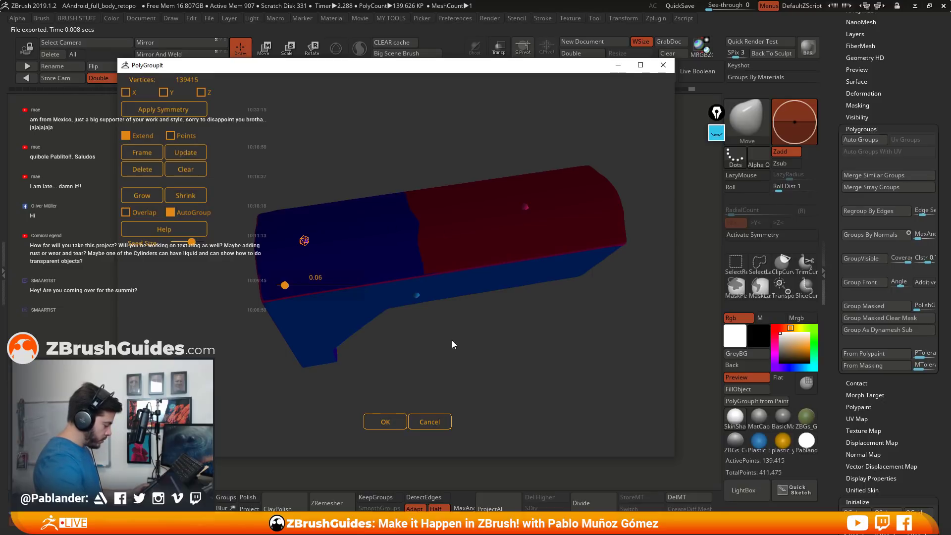
{"action": "left_click_drag", "start_coordinate": [489, 349], "coordinate": [453, 243]}
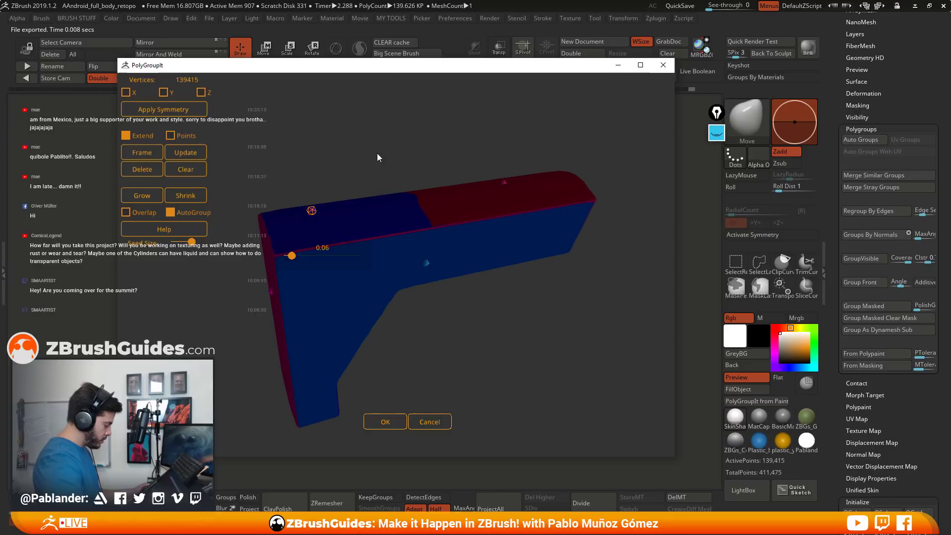
{"action": "mouse_move", "coordinate": [380, 157]}
{"action": "left_mouse_down"}
{"action": "mouse_move", "coordinate": [374, 148]}
{"action": "mouse_move", "coordinate": [372, 165]}
{"action": "left_mouse_up"}
{"action": "key", "text": "ctrl+z"}
{"action": "key", "text": "ctrl+z"}
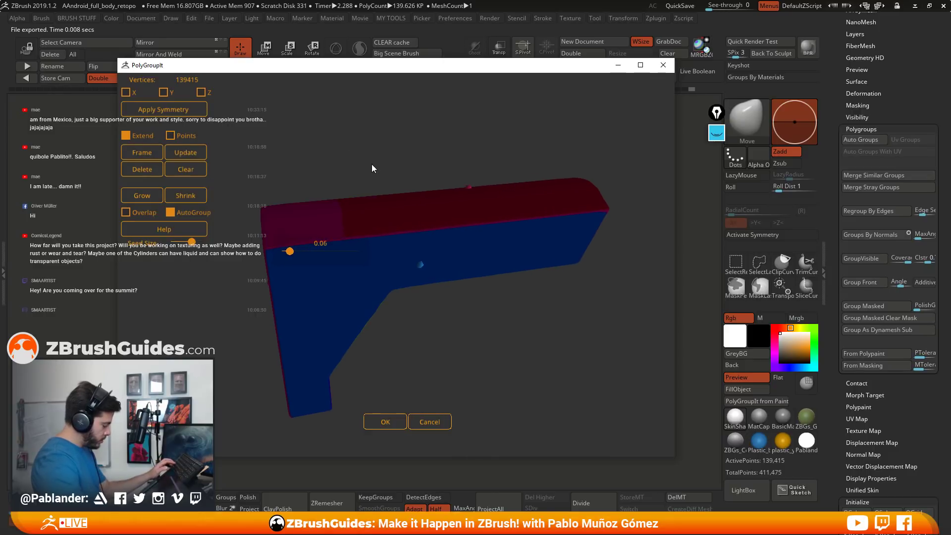
Move the top-face seed closer to the leg end with its spread set to 0.11, and apply the PolyGroupIt groups.
{"action": "left_click_drag", "start_coordinate": [463, 207], "coordinate": [479, 218]}
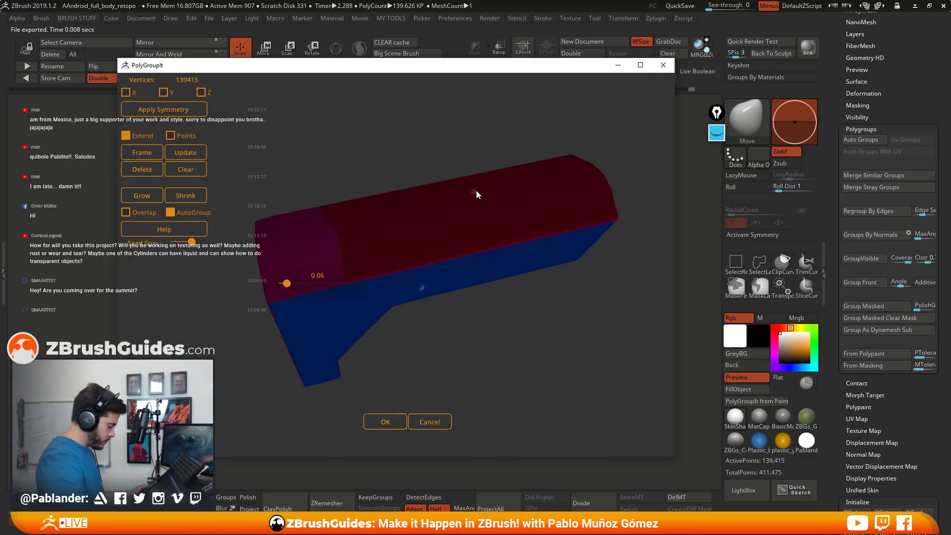
{"action": "left_click", "coordinate": [474, 192]}
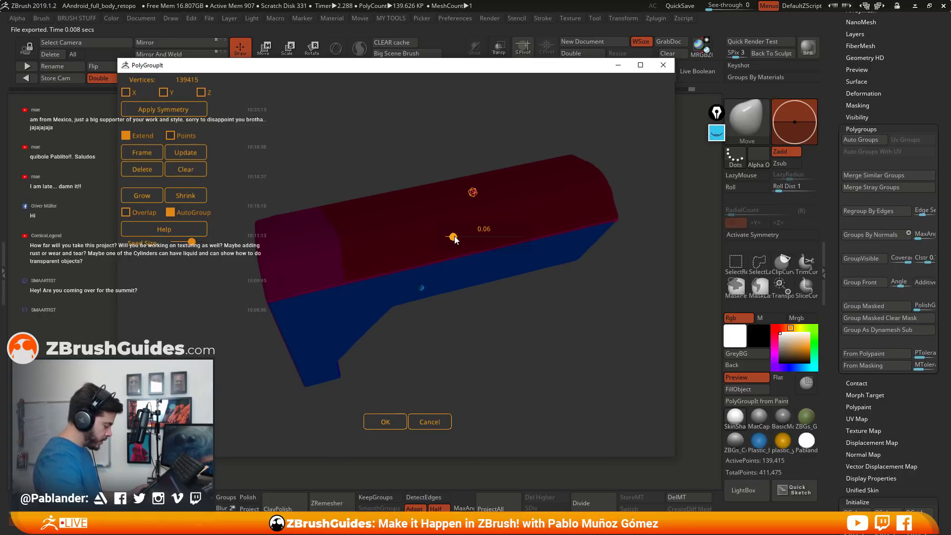
{"action": "left_click_drag", "start_coordinate": [465, 237], "coordinate": [461, 235]}
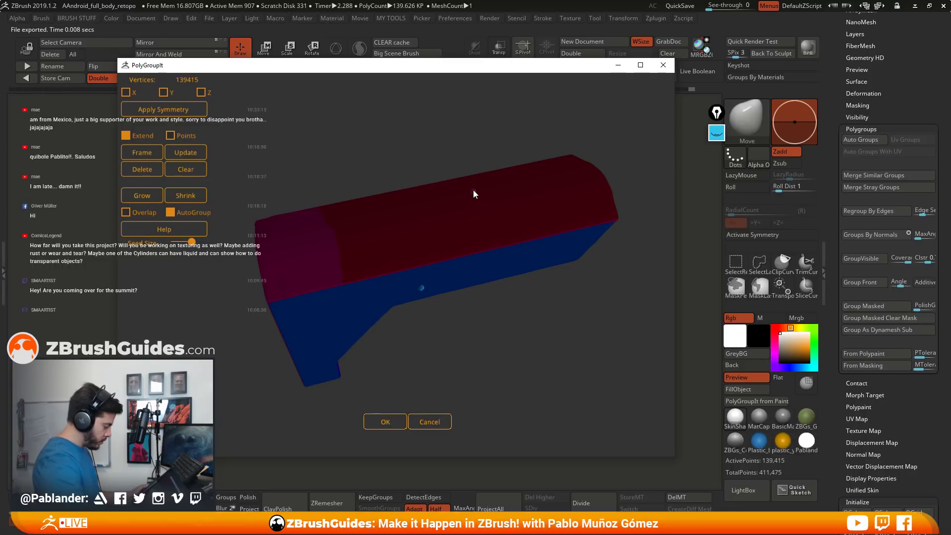
{"action": "left_click_drag", "start_coordinate": [474, 191], "coordinate": [431, 211]}
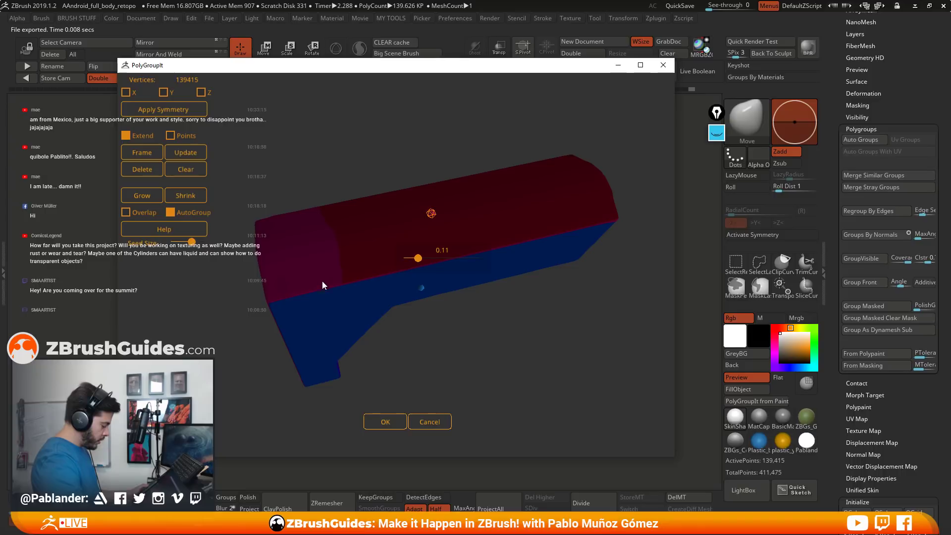
{"action": "left_click_drag", "start_coordinate": [347, 144], "coordinate": [402, 335]}
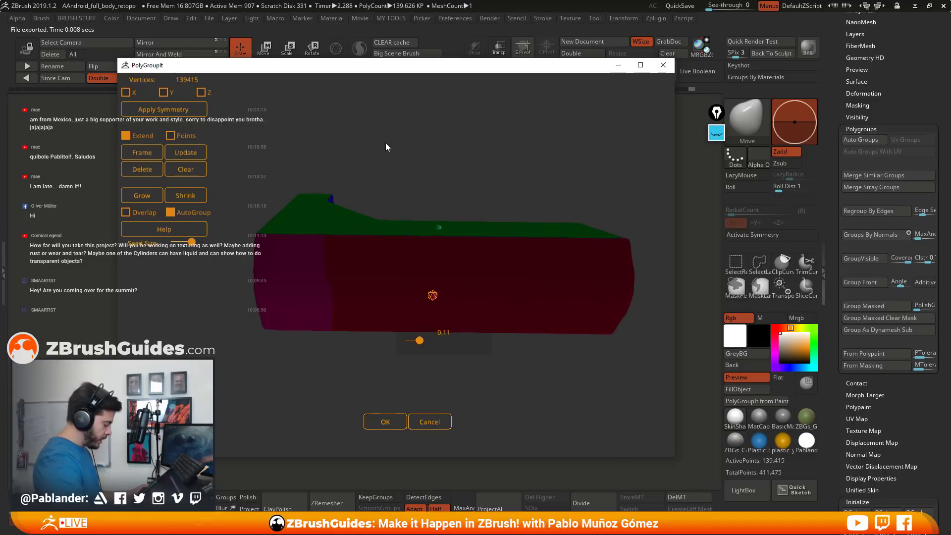
{"action": "left_click", "coordinate": [390, 422]}
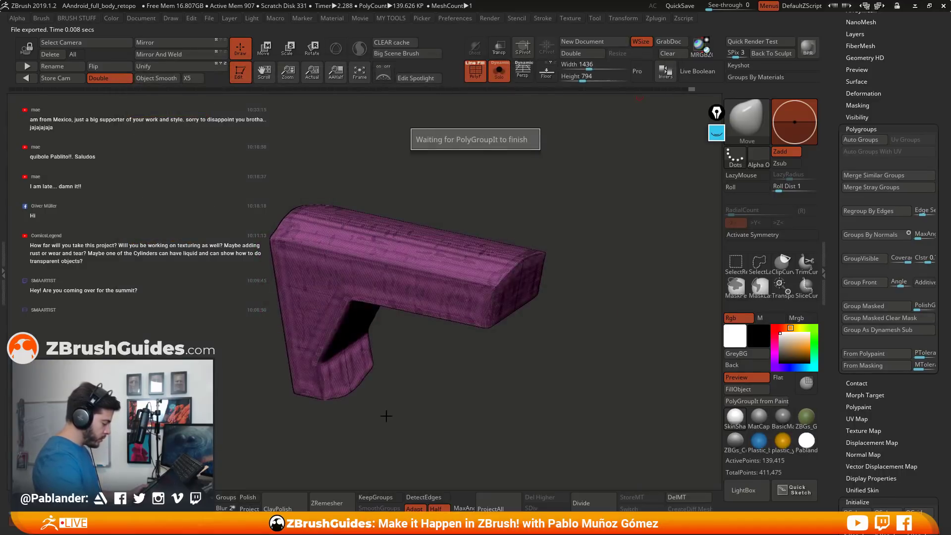
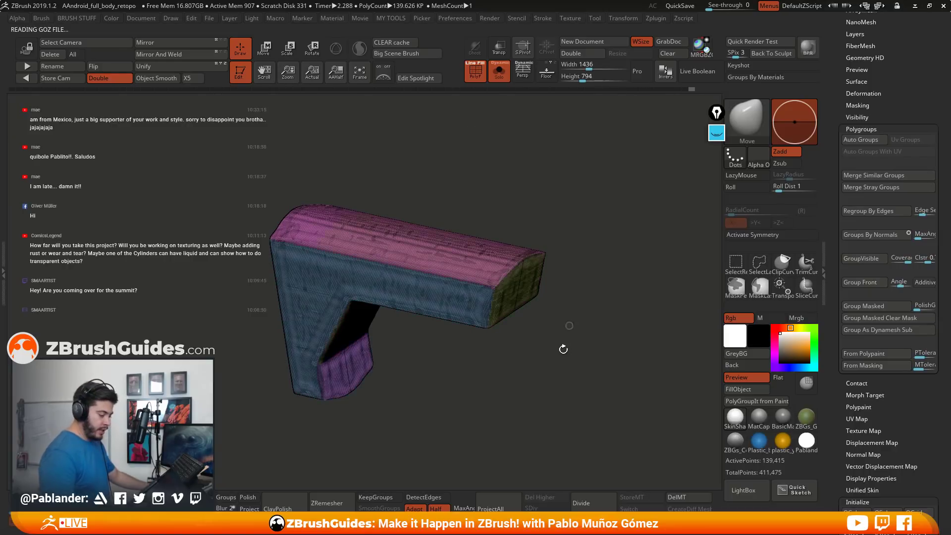
Hide the wireframe lines and show only the arm's top-face groups together with the leg's outer face.
{"action": "left_click_drag", "start_coordinate": [560, 341], "coordinate": [561, 294]}
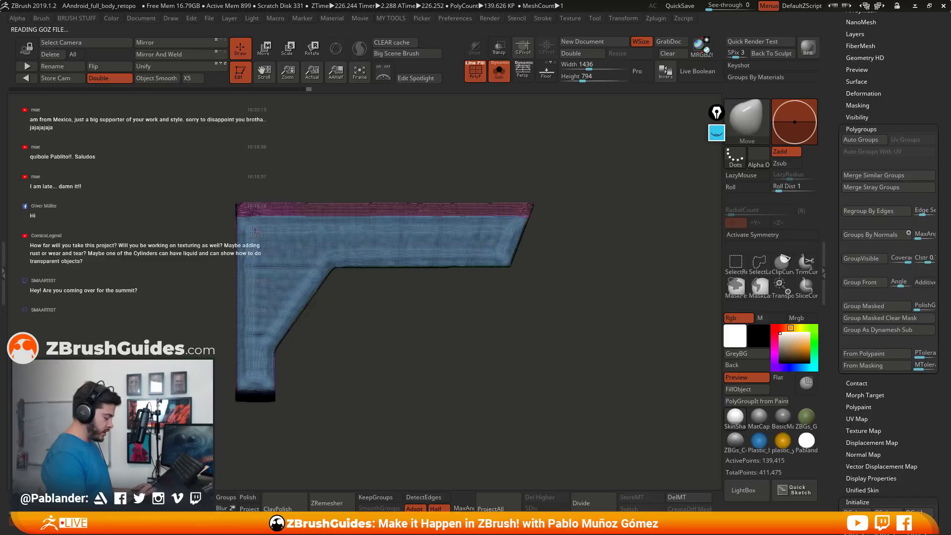
{"action": "left_click_drag", "start_coordinate": [323, 301], "coordinate": [501, 355]}
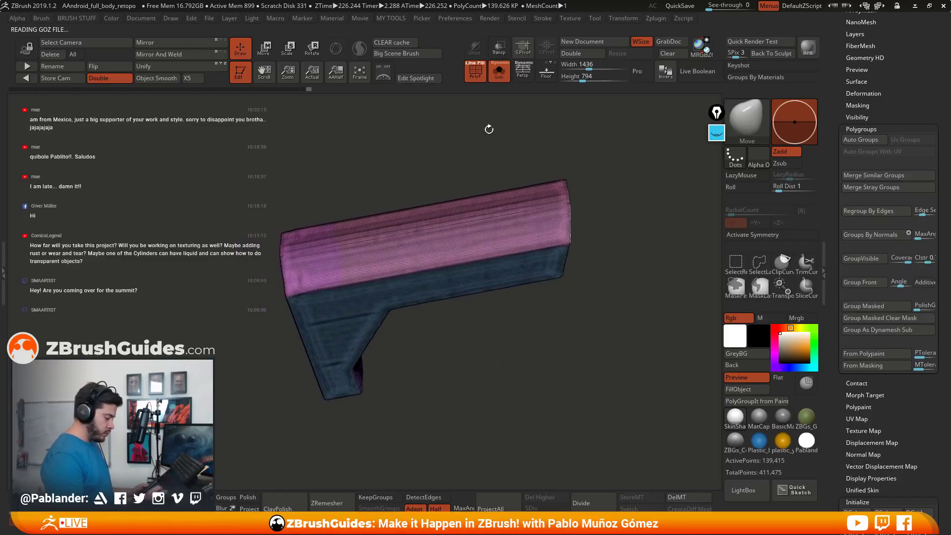
{"action": "left_click", "coordinate": [473, 68]}
{"action": "right_click_drag", "start_coordinate": [508, 193], "coordinate": [514, 212]}
{"action": "left_click_drag", "start_coordinate": [515, 212], "coordinate": [465, 314]}
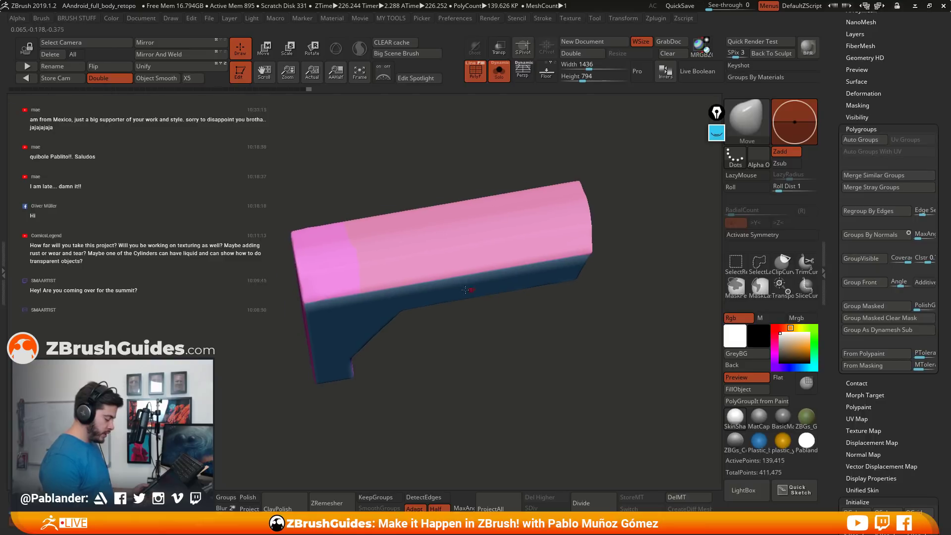
{"action": "left_click", "coordinate": [464, 252], "text": "ctrl+shift"}
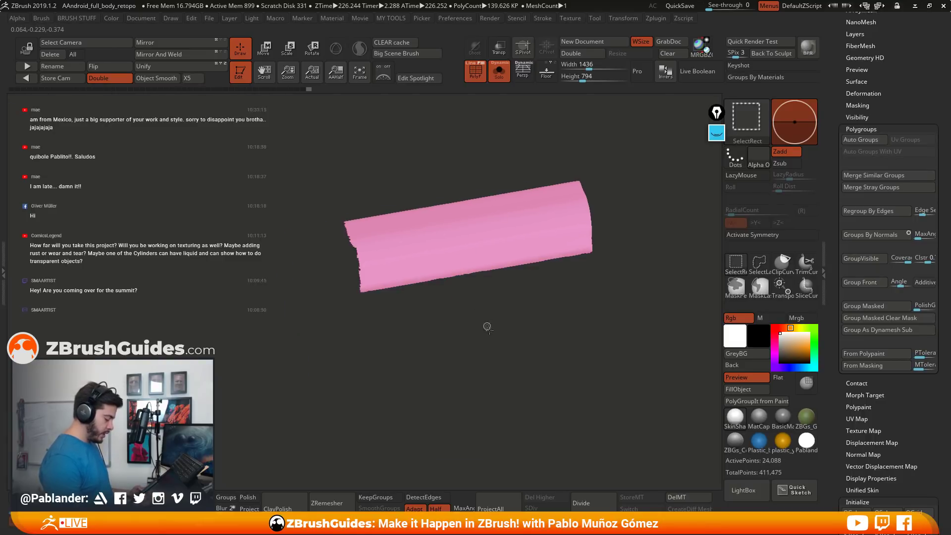
{"action": "left_click", "coordinate": [488, 325], "text": "ctrl+shift"}
{"action": "left_click_drag", "start_coordinate": [464, 366], "coordinate": [478, 398], "text": "ctrl+shift"}
{"action": "left_click_drag", "start_coordinate": [480, 384], "coordinate": [525, 293]}
Isolate the leg's outer face, give it its own polygroup, and show the whole part again.
{"action": "left_click", "coordinate": [759, 263]}
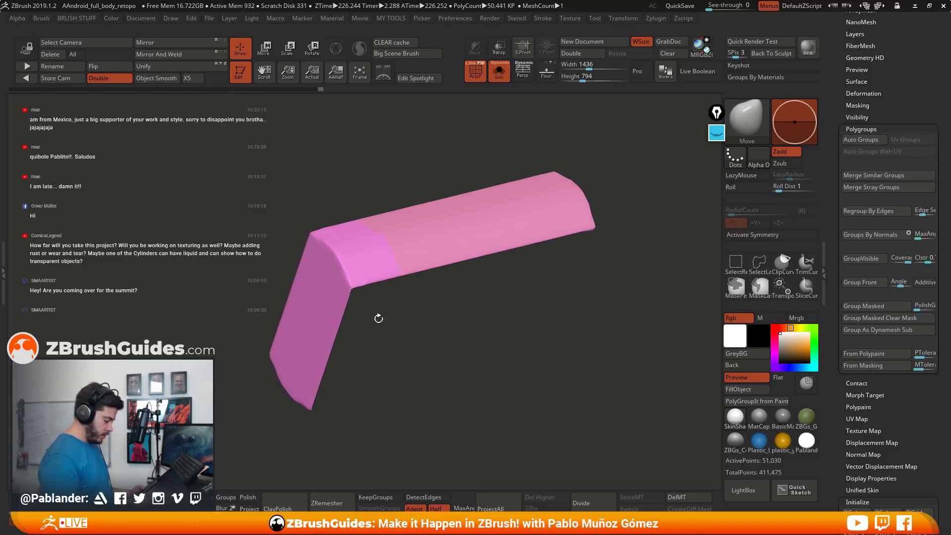
{"action": "mouse_move", "coordinate": [348, 276]}
{"action": "left_mouse_down", "text": "ctrl+shift"}
{"action": "mouse_move", "coordinate": [329, 243]}
{"action": "mouse_move", "coordinate": [233, 243]}
{"action": "mouse_move", "coordinate": [411, 347]}
{"action": "mouse_move", "coordinate": [447, 410]}
{"action": "left_mouse_up", "text": "ctrl+shift"}
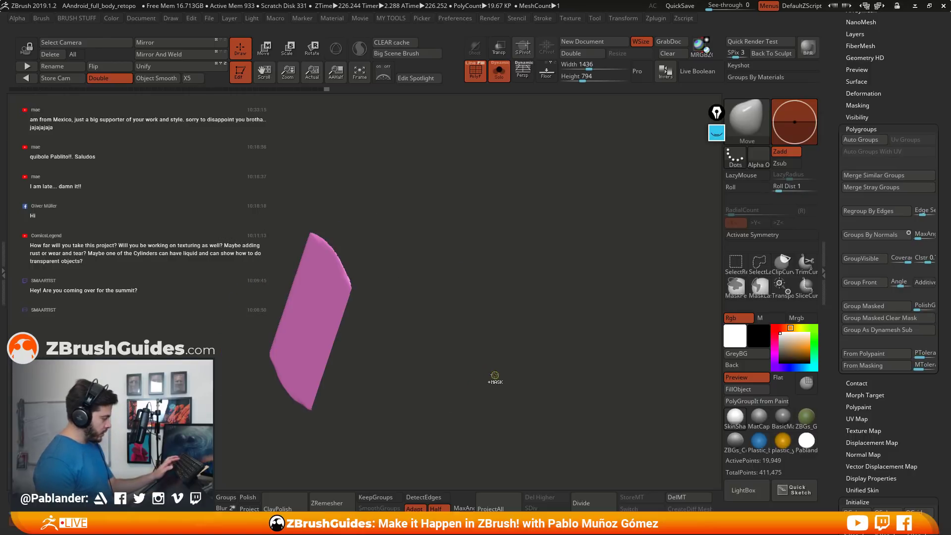
{"action": "left_click", "coordinate": [517, 337], "text": "ctrl+shift"}
Isolate the two groups on the arm's top face, merge them into one polygroup, and unhide the rest.
{"action": "left_click", "coordinate": [373, 263], "text": "ctrl+shift"}
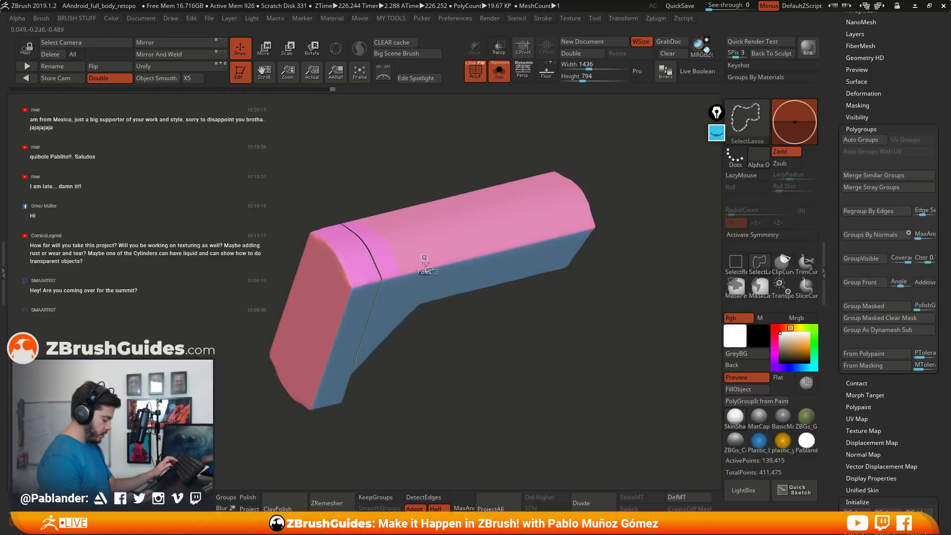
{"action": "left_click", "coordinate": [550, 333], "text": "ctrl+shift"}
{"action": "left_click", "coordinate": [431, 251], "text": "ctrl+shift"}
{"action": "left_click_drag", "start_coordinate": [396, 315], "coordinate": [409, 338], "text": "ctrl+shift"}
{"action": "left_click", "coordinate": [377, 264], "text": "ctrl+shift"}
{"action": "left_click_drag", "start_coordinate": [520, 348], "coordinate": [535, 367], "text": "ctrl+shift"}
{"action": "left_click", "coordinate": [537, 351], "text": "ctrl+shift"}
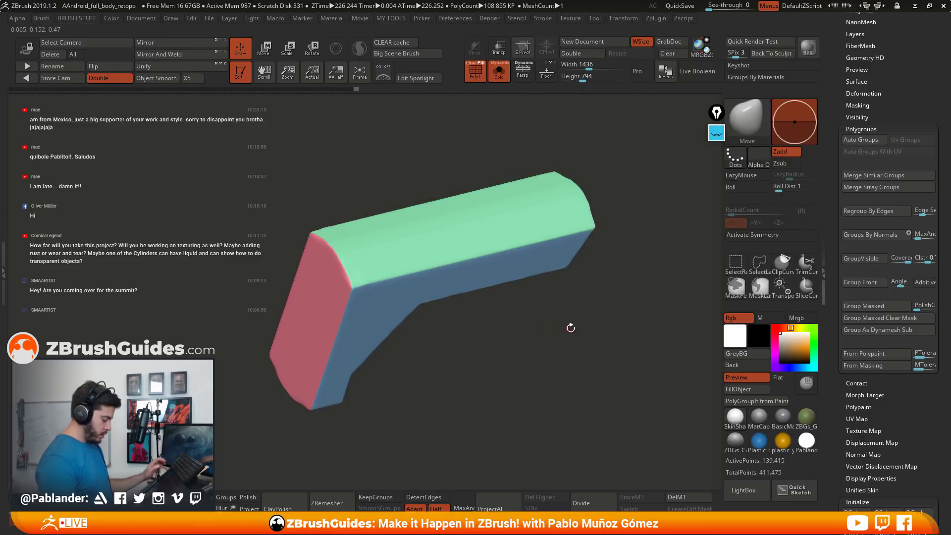
Smooth the jagged polygroup border at the corner where the arm's top face meets the leg's outer face.
{"action": "left_click_drag", "start_coordinate": [570, 325], "coordinate": [509, 304]}
{"action": "right_click_drag", "start_coordinate": [509, 304], "coordinate": [482, 269]}
{"action": "right_click_drag", "start_coordinate": [465, 210], "coordinate": [482, 297], "text": "alt"}
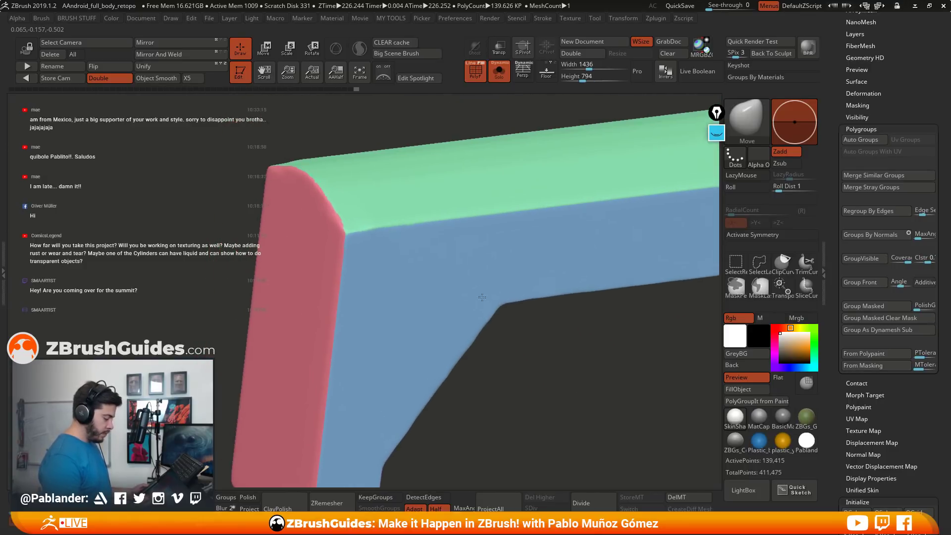
{"action": "right_click_drag", "start_coordinate": [395, 223], "coordinate": [383, 264], "text": "ctrl"}
{"action": "left_click_drag", "start_coordinate": [383, 264], "coordinate": [407, 272]}
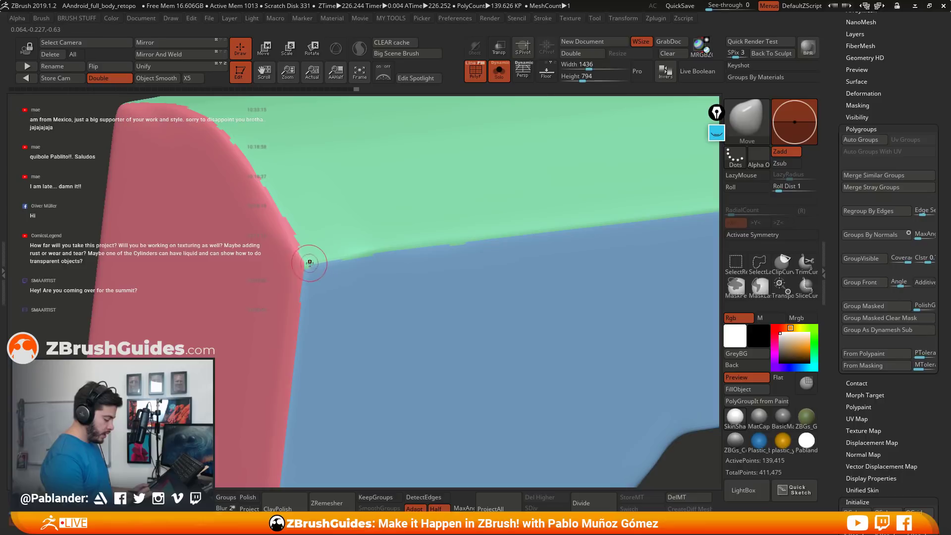
{"action": "right_click_drag", "start_coordinate": [470, 263], "coordinate": [543, 265]}
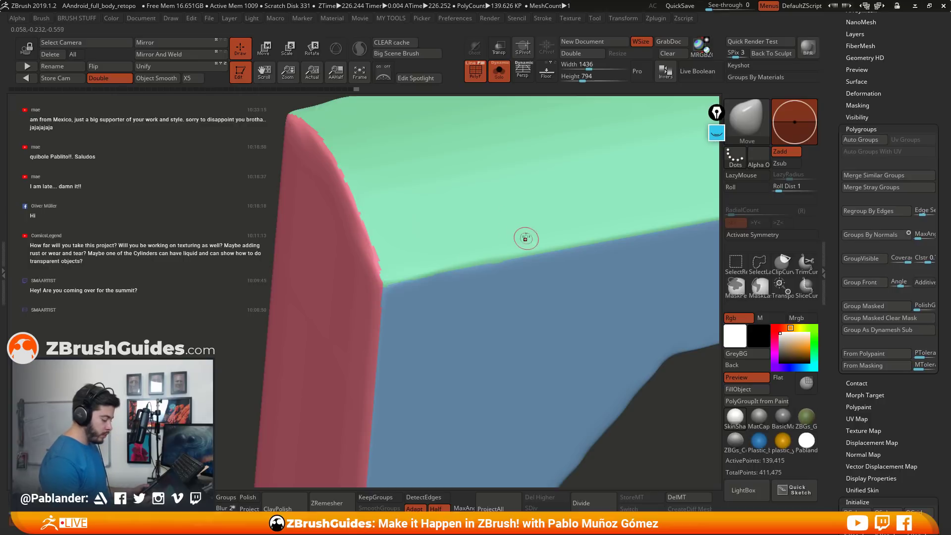
{"action": "key", "text": "2"}
{"action": "left_click_drag", "start_coordinate": [501, 402], "coordinate": [575, 402]}
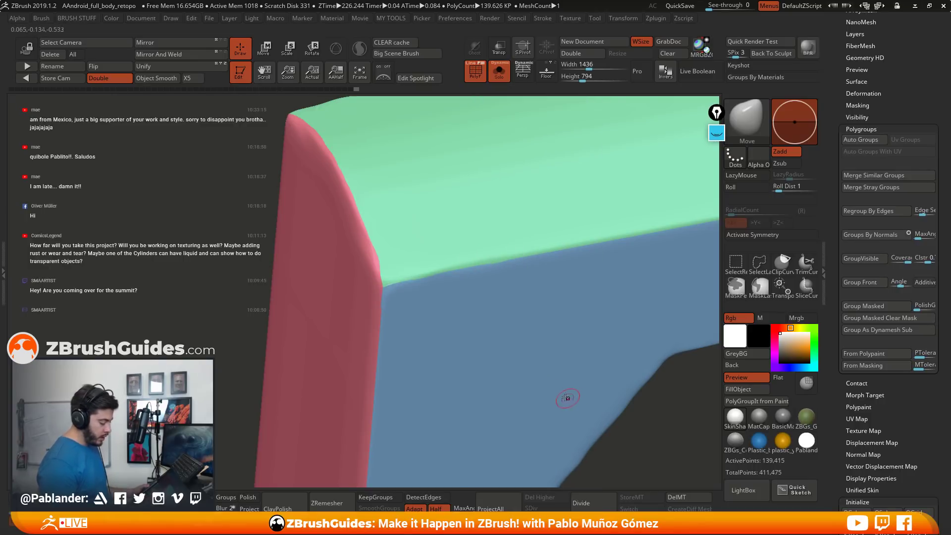
Apply Polish By Groups twice more to straighten the group borders, and check the part from several sides.
{"action": "key", "text": "m"}
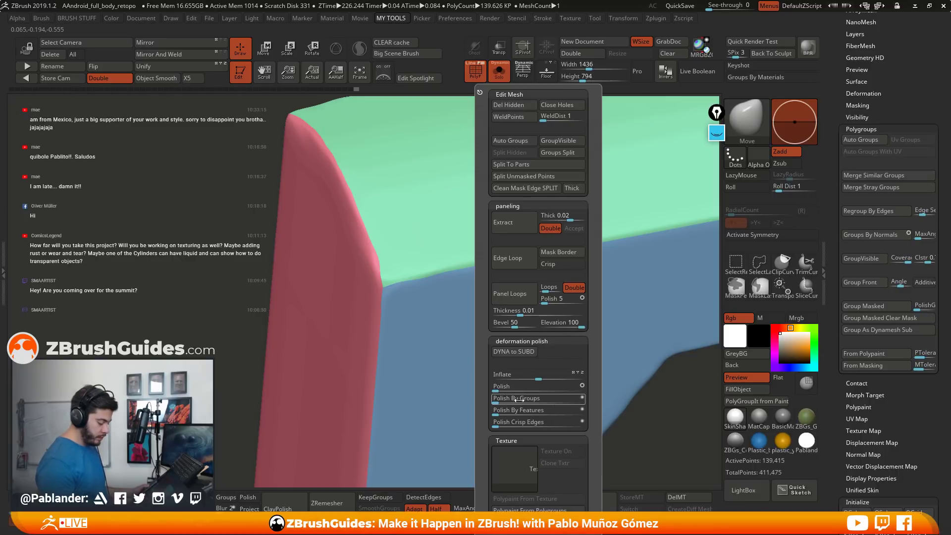
{"action": "key", "text": "m"}
{"action": "left_click", "coordinate": [509, 401]}
{"action": "key", "text": "m"}
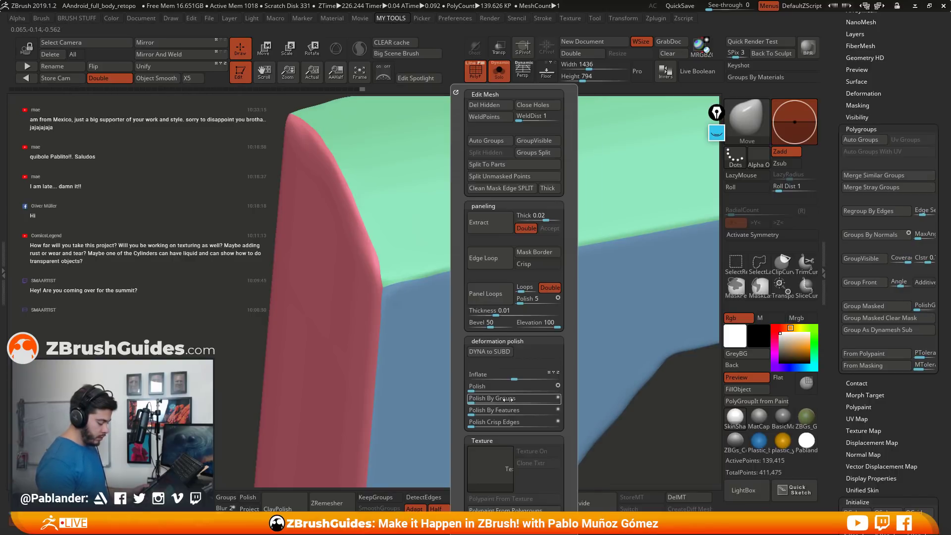
{"action": "left_click", "coordinate": [507, 401]}
{"action": "mouse_move", "coordinate": [559, 380]}
{"action": "right_mouse_down", "text": "ctrl"}
{"action": "mouse_move", "coordinate": [569, 299]}
{"action": "mouse_move", "coordinate": [522, 349]}
{"action": "mouse_move", "coordinate": [568, 369]}
{"action": "right_mouse_up", "text": "ctrl"}
{"action": "left_click_drag", "start_coordinate": [518, 367], "coordinate": [550, 354]}
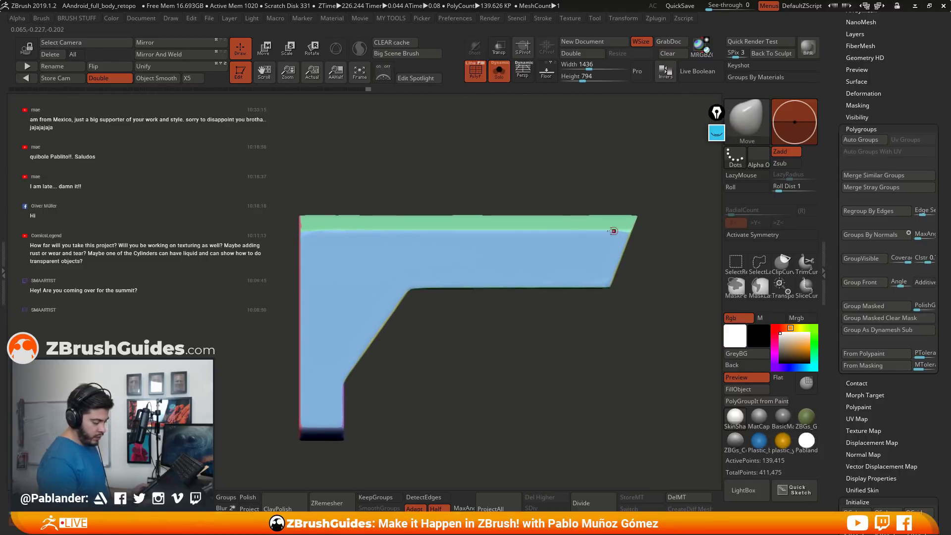
{"action": "left_click_drag", "start_coordinate": [272, 293], "coordinate": [554, 352]}
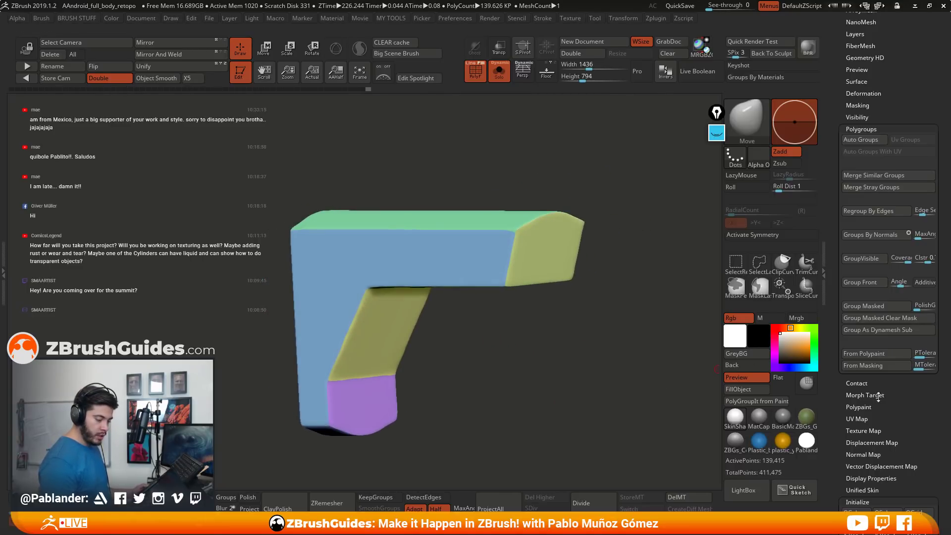
Show the wireframe and set up ZRemesher at Half with Adapt off and KeepGroups on.
{"action": "left_click", "coordinate": [879, 128]}
{"action": "left_click_drag", "start_coordinate": [881, 124], "coordinate": [884, 163]}
{"action": "left_click", "coordinate": [884, 40]}
{"action": "left_click_drag", "start_coordinate": [905, 53], "coordinate": [908, 154]}
{"action": "left_click_drag", "start_coordinate": [665, 347], "coordinate": [606, 329]}
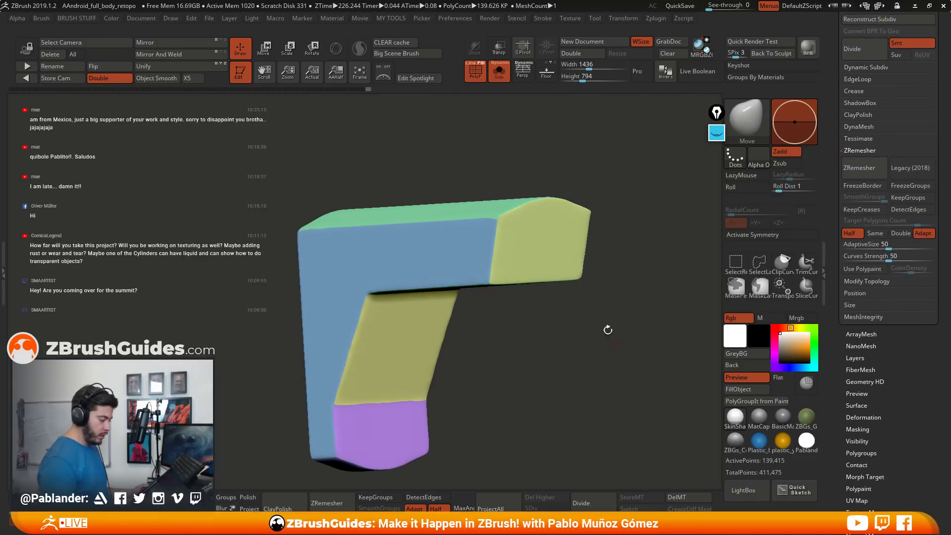
{"action": "left_click", "coordinate": [474, 72]}
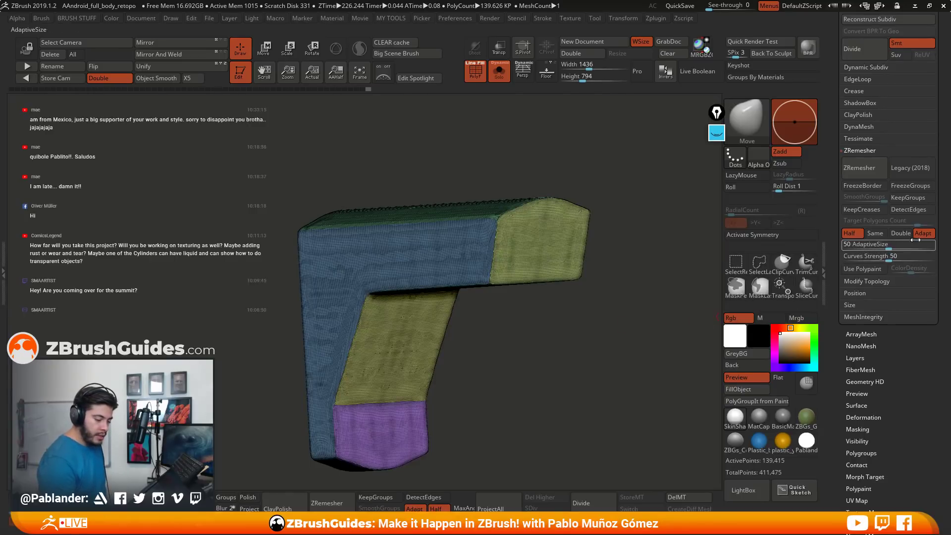
{"action": "left_click", "coordinate": [932, 238]}
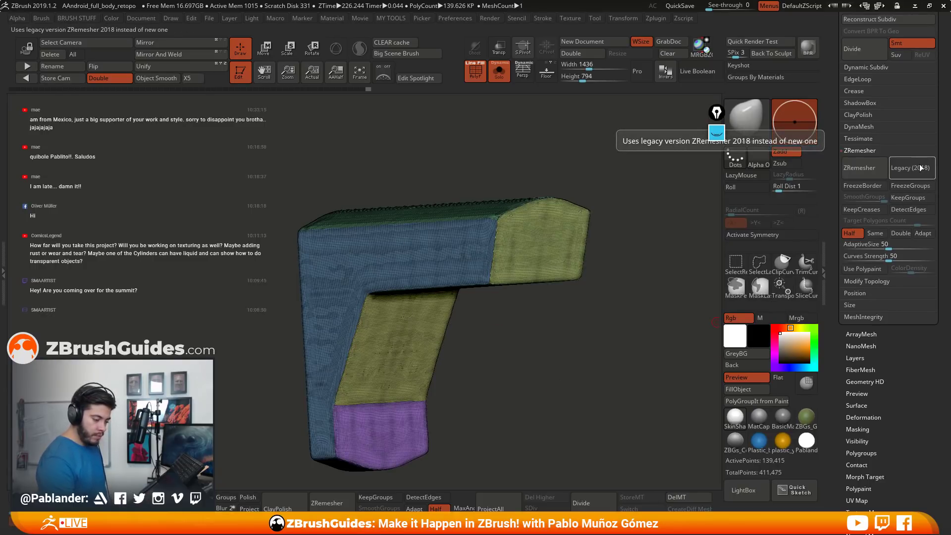
{"action": "left_click", "coordinate": [913, 198]}
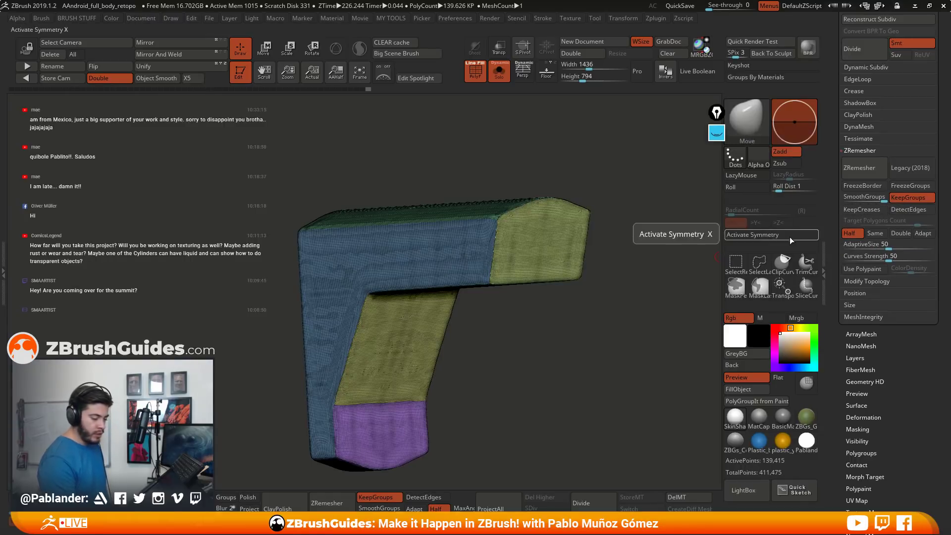
{"action": "left_click", "coordinate": [881, 197]}
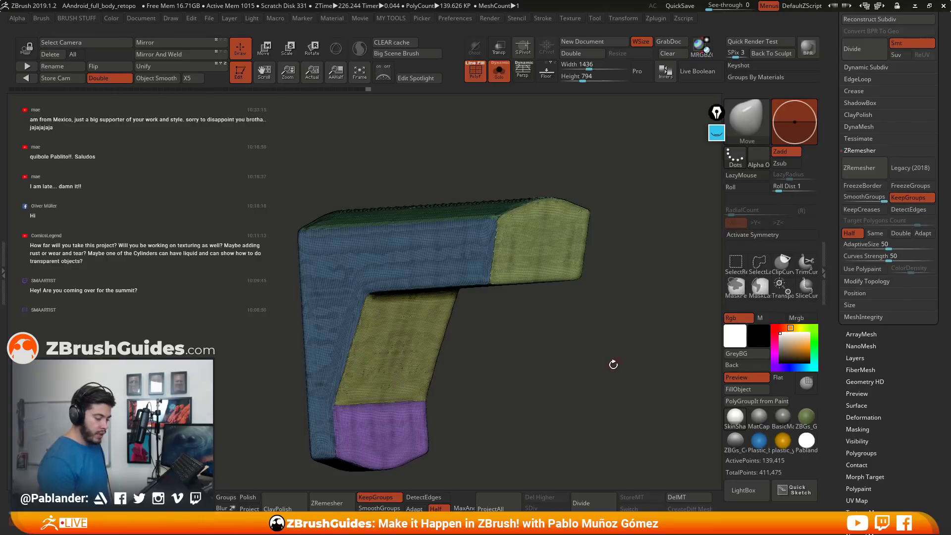
Run ZRemesher at Half repeatedly on the L-shaped part to reduce its dense mesh.
{"action": "left_click_drag", "start_coordinate": [612, 366], "coordinate": [647, 332]}
{"action": "left_click", "coordinate": [869, 168]}
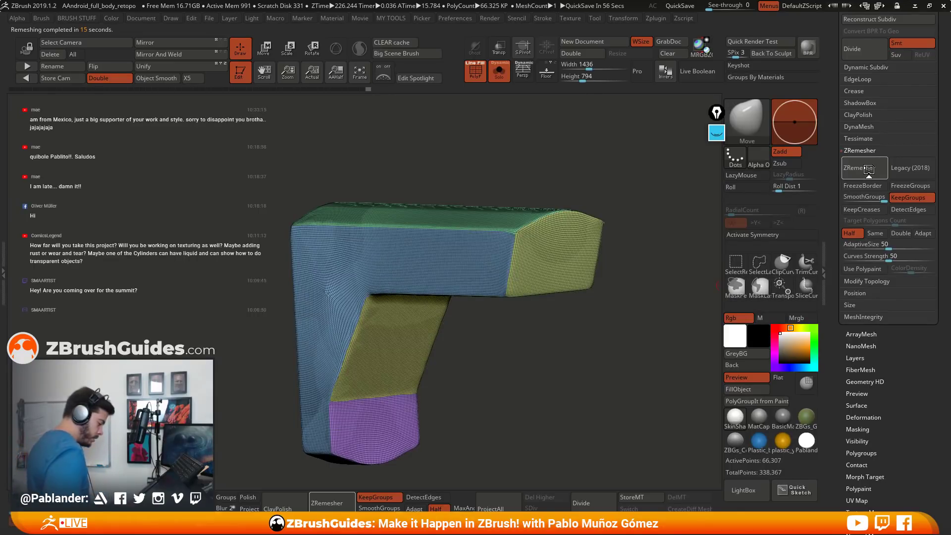
{"action": "left_click_drag", "start_coordinate": [530, 357], "coordinate": [557, 333]}
{"action": "left_click", "coordinate": [866, 169]}
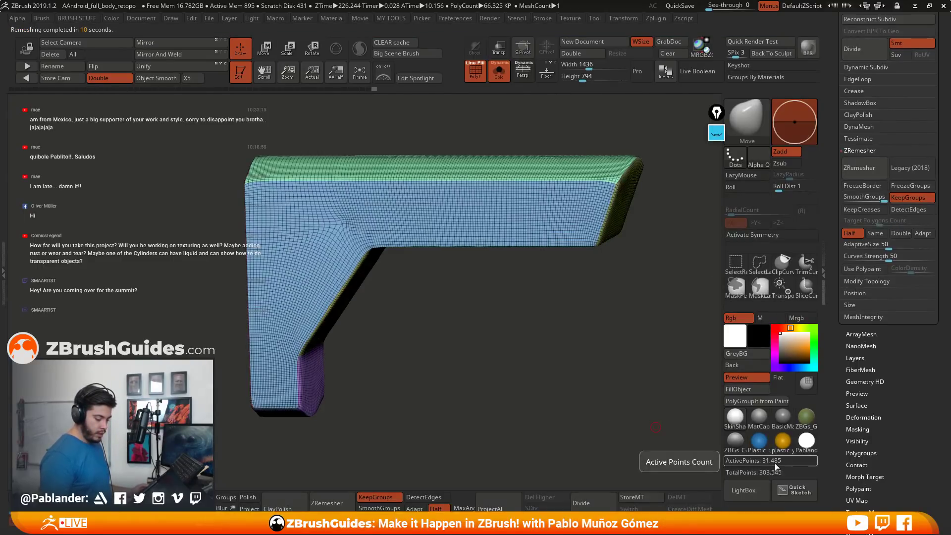
{"action": "left_click", "coordinate": [860, 167]}
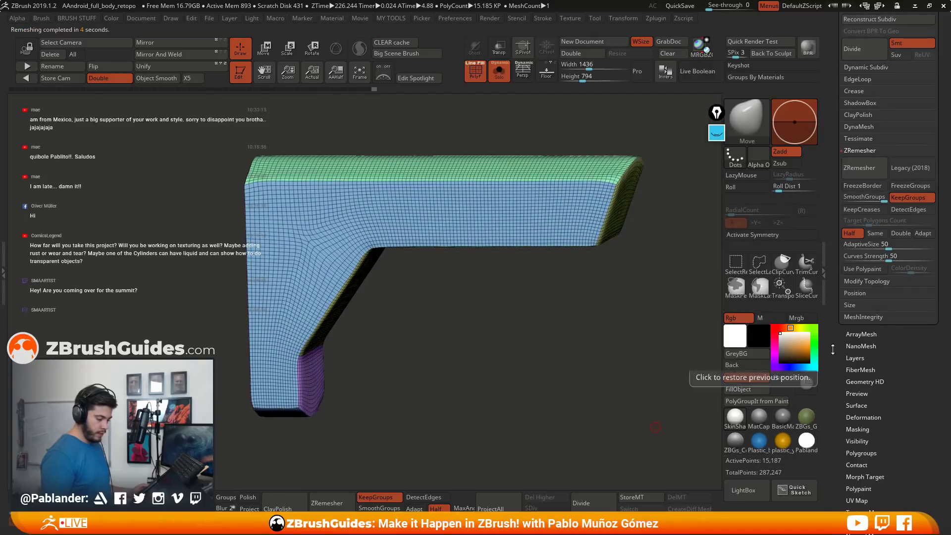
{"action": "left_click", "coordinate": [865, 167]}
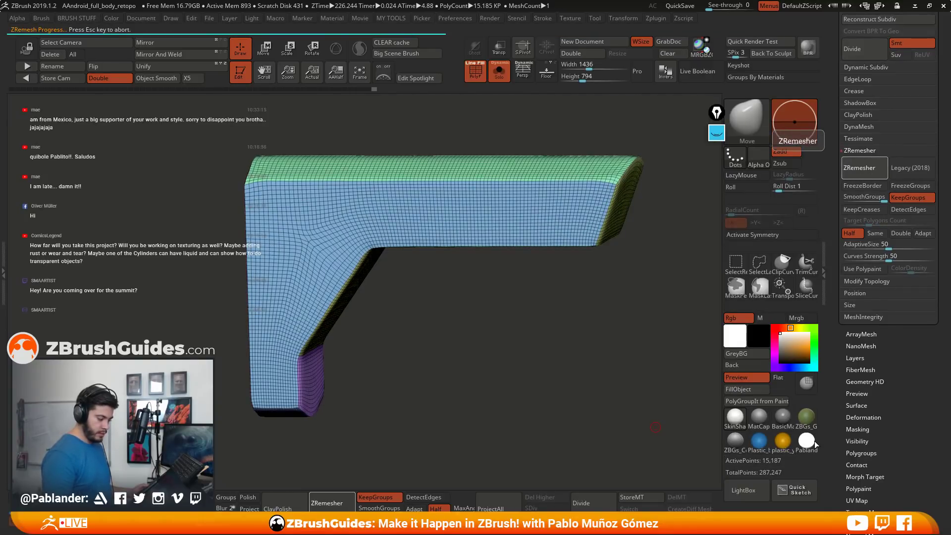
{"action": "left_click", "coordinate": [869, 167]}
Continue halving the part's topology with ZRemesher until its faces carry only a sparse, even quad grid.
{"action": "mouse_move", "coordinate": [786, 454]}
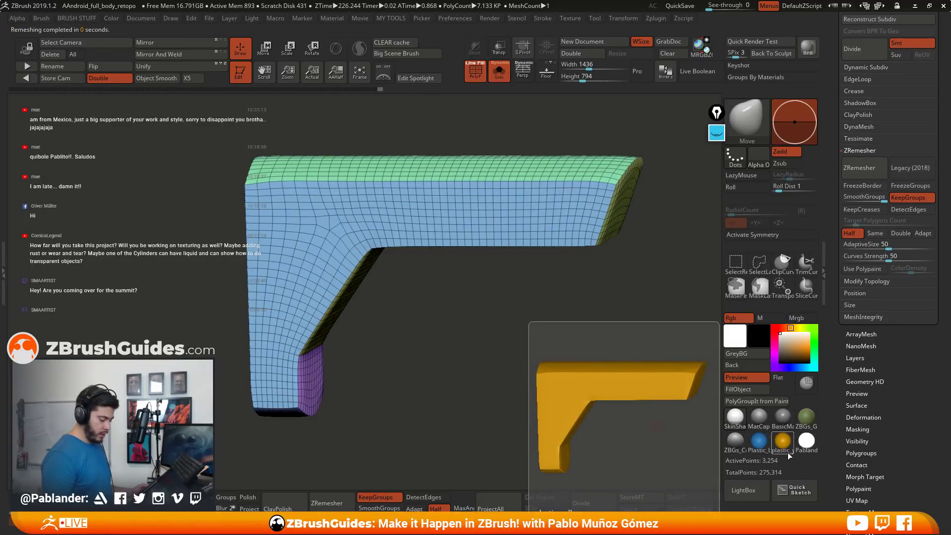
{"action": "left_click", "coordinate": [865, 167]}
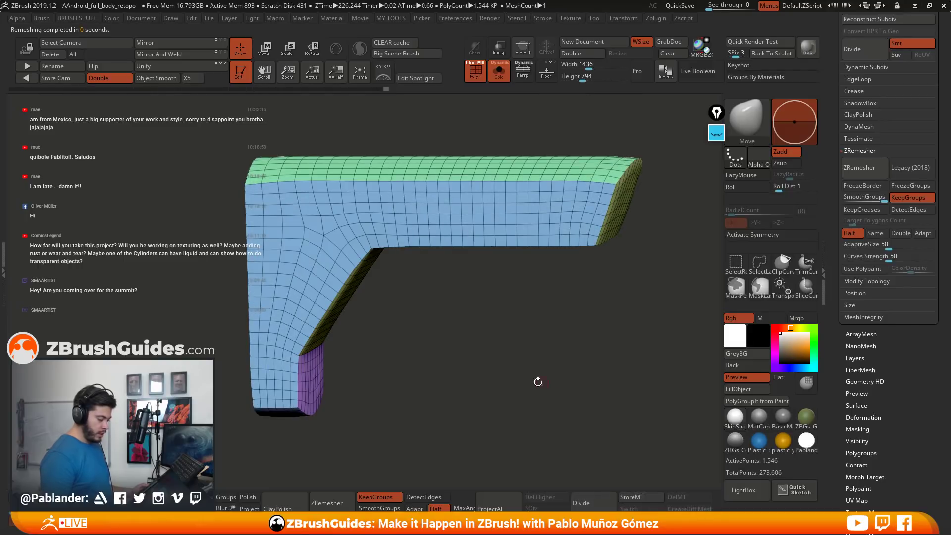
{"action": "left_click_drag", "start_coordinate": [538, 382], "coordinate": [347, 330]}
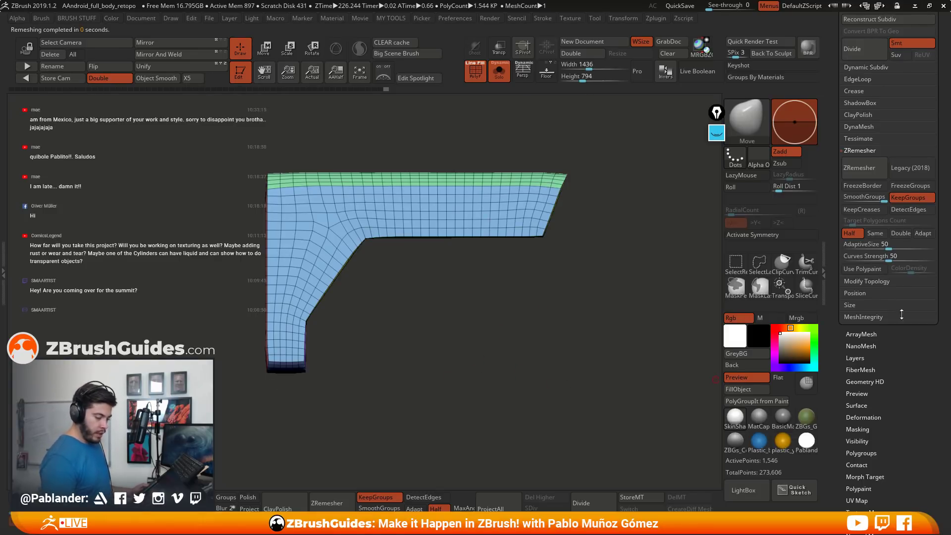
{"action": "left_click", "coordinate": [879, 169]}
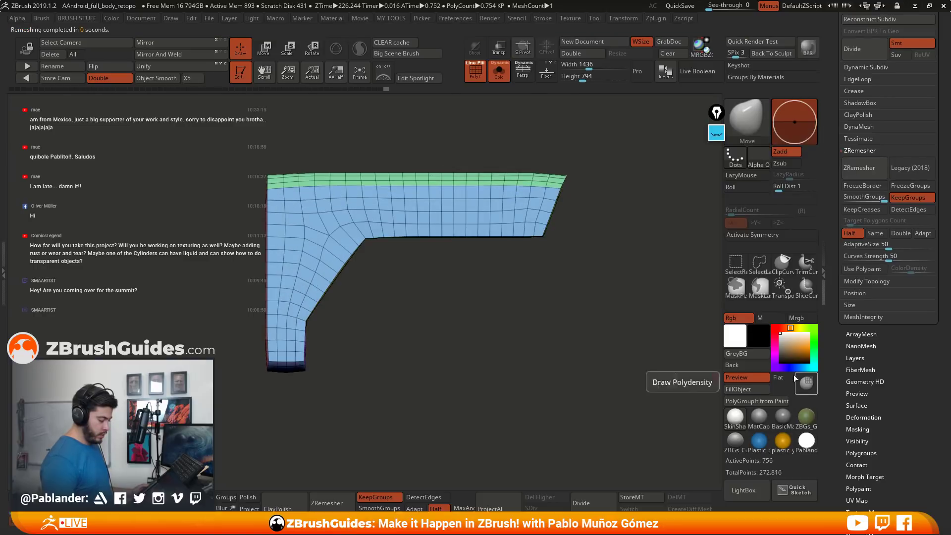
{"action": "left_click", "coordinate": [866, 170]}
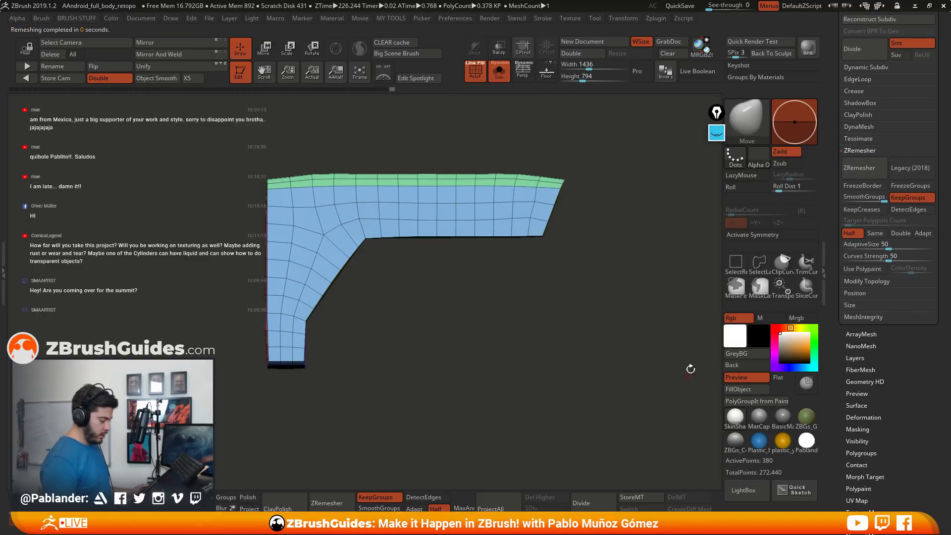
Try one more ZRemesher pass at Half, and undo it.
{"action": "left_click", "coordinate": [867, 170]}
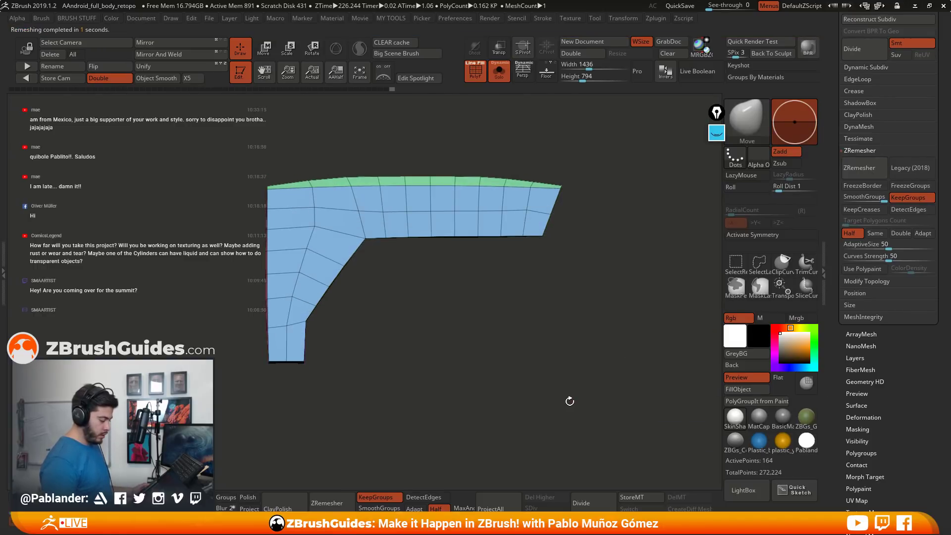
{"action": "left_click_drag", "start_coordinate": [581, 357], "coordinate": [527, 387]}
{"action": "key", "text": "ctrl+z"}
{"action": "left_click_drag", "start_coordinate": [528, 354], "coordinate": [485, 319]}
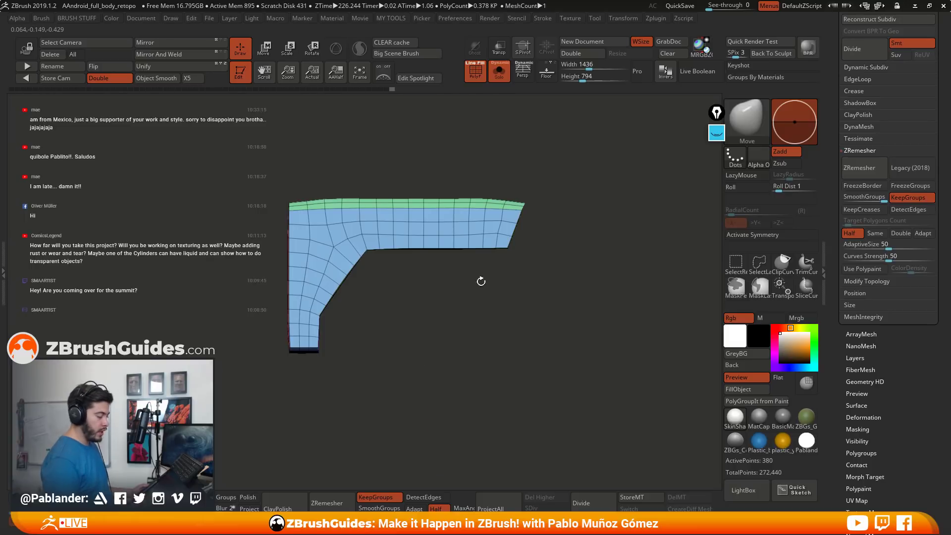
Turn off Solo to show the whole gun over the reference sketch, and quick-save the project.
{"action": "left_click", "coordinate": [499, 71]}
{"action": "scroll", "coordinate": [830, 271], "scroll_direction": "up", "scroll_amount": 5}
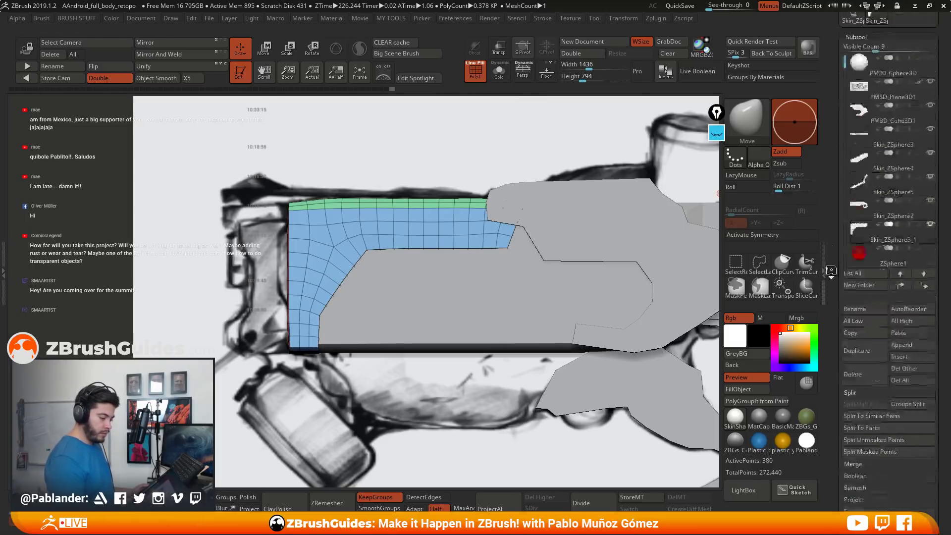
{"action": "left_click_drag", "start_coordinate": [830, 271], "coordinate": [831, 438]}
{"action": "left_click_drag", "start_coordinate": [613, 313], "coordinate": [589, 238], "text": "alt"}
{"action": "left_click", "coordinate": [681, 6]}
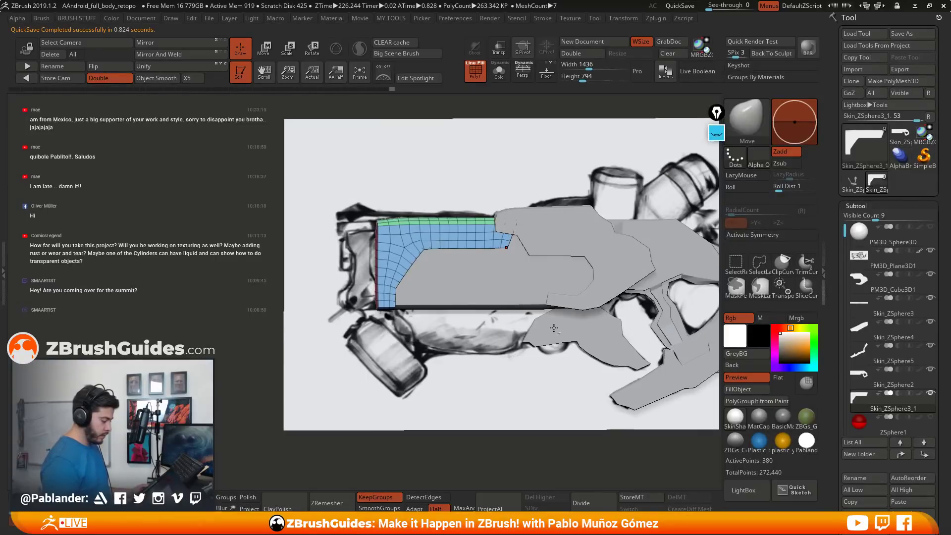
Center the gizmo on the L-shaped front part and scale the part up very slightly.
{"action": "key", "text": "w"}
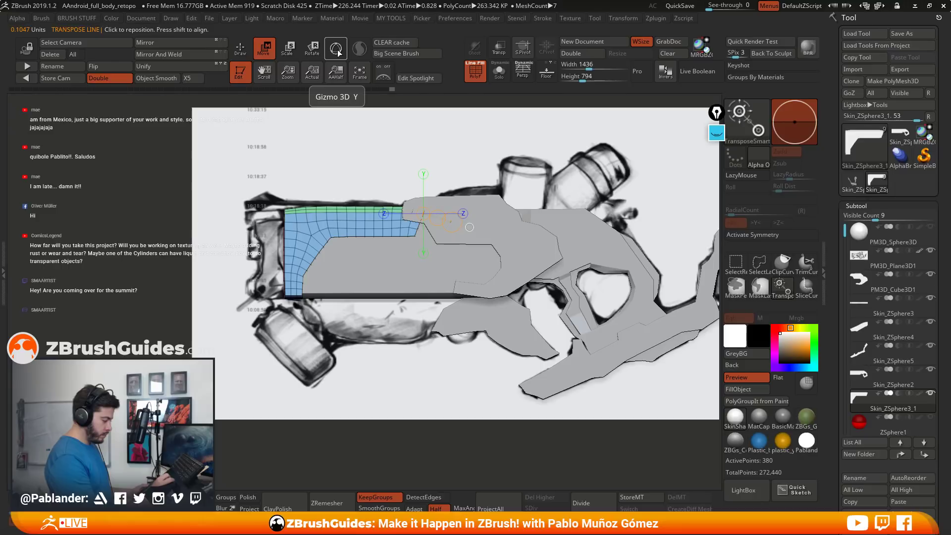
{"action": "key", "text": "y"}
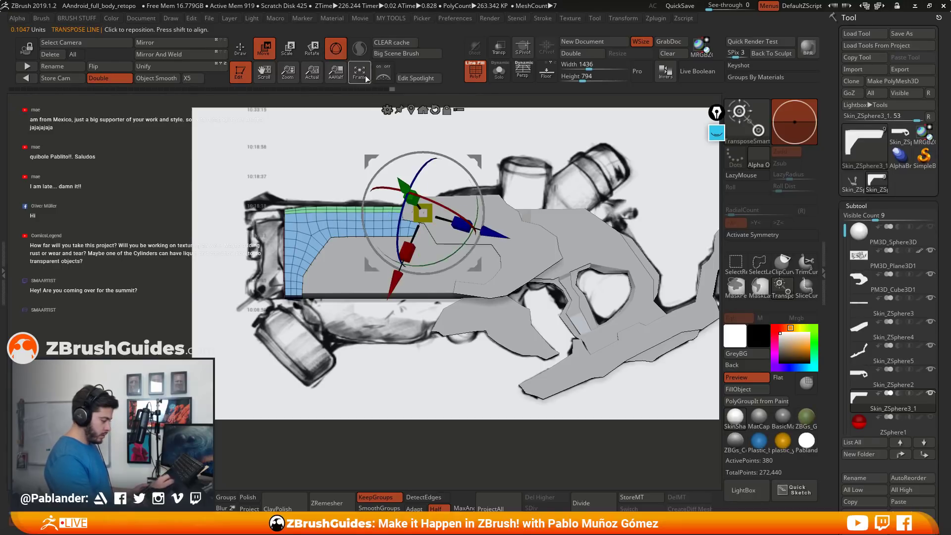
{"action": "left_click", "coordinate": [413, 110]}
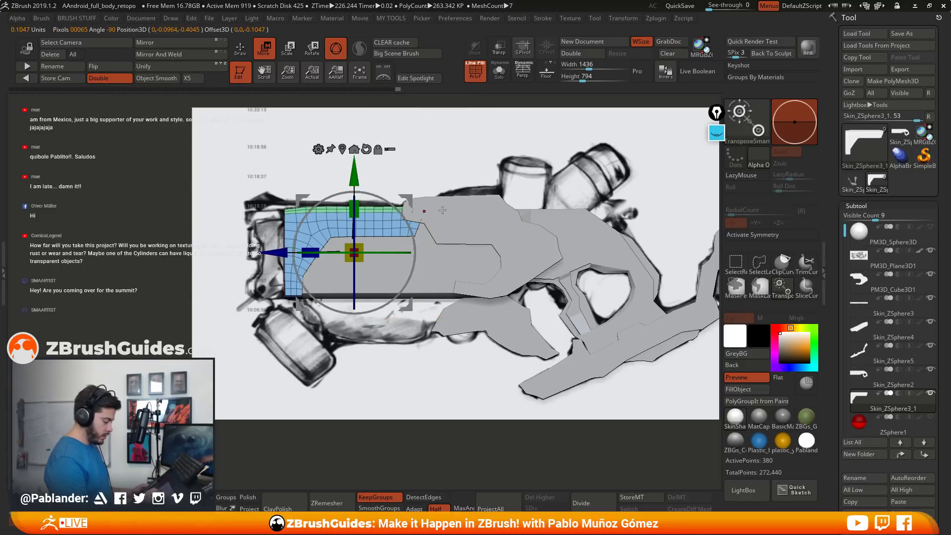
{"action": "left_click_drag", "start_coordinate": [363, 247], "coordinate": [365, 249]}
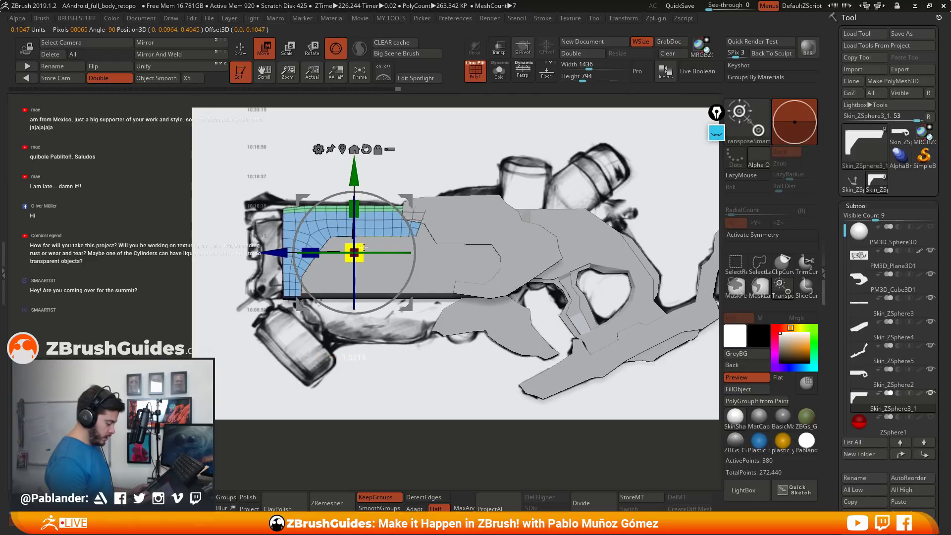
{"action": "left_click_drag", "start_coordinate": [412, 300], "coordinate": [581, 259]}
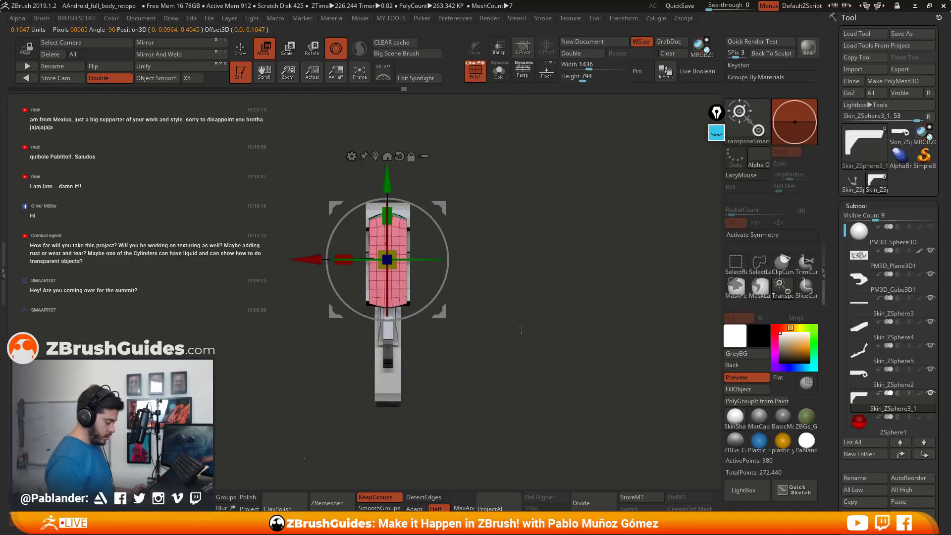
{"action": "left_click_drag", "start_coordinate": [569, 331], "coordinate": [508, 336]}
{"action": "key", "text": "q"}
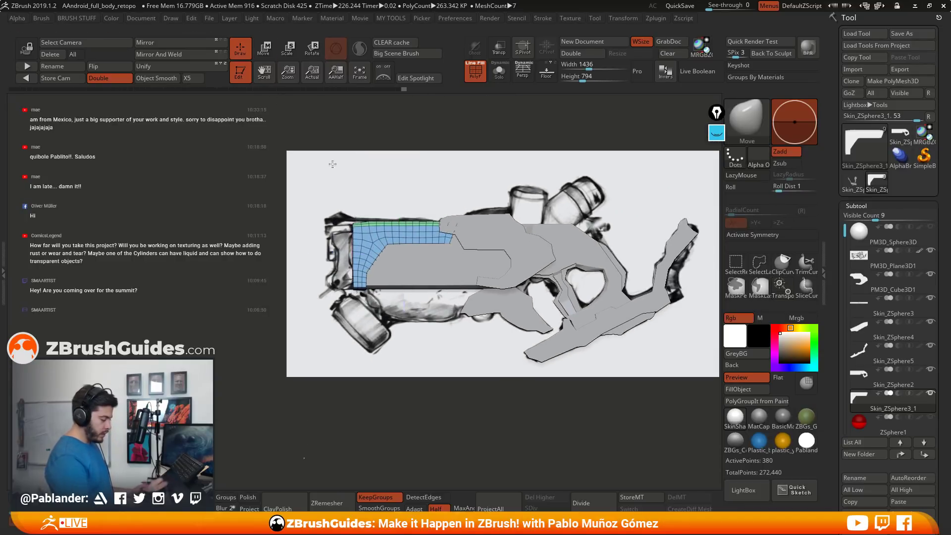
Append a Cylinder3D as a new subtool and make it the active one.
{"action": "left_click_drag", "start_coordinate": [596, 414], "coordinate": [508, 392], "text": "alt"}
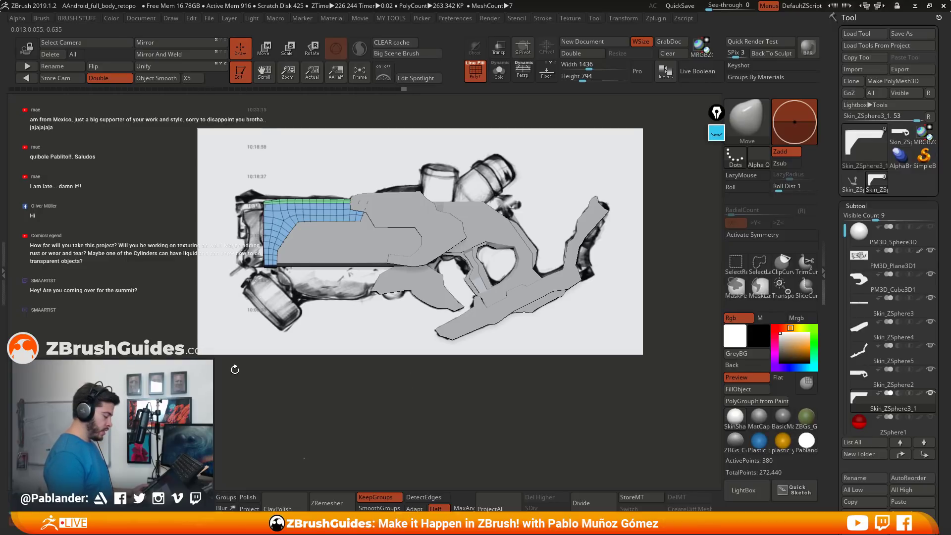
{"action": "right_click_drag", "start_coordinate": [462, 288], "coordinate": [436, 292], "text": "alt"}
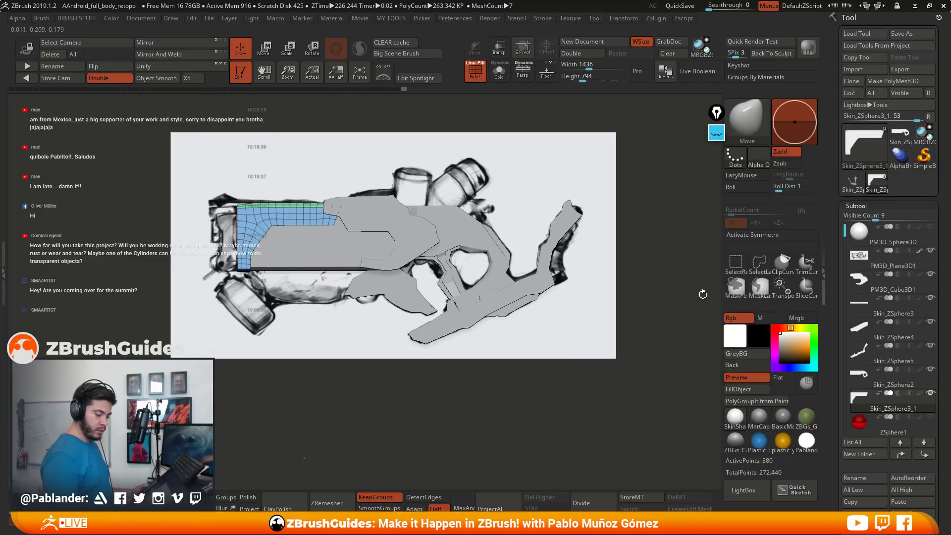
{"action": "scroll", "coordinate": [917, 257], "scroll_direction": "down", "scroll_amount": 3}
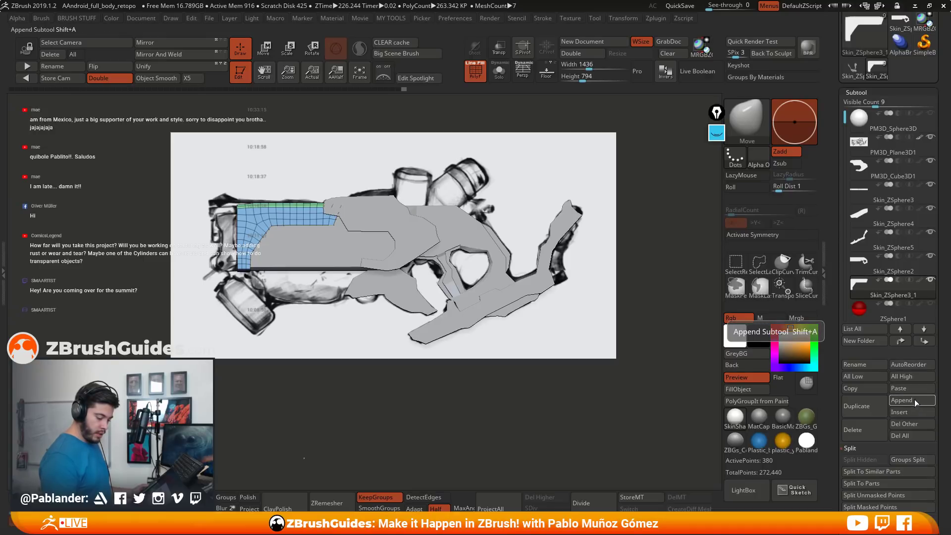
{"action": "left_click", "coordinate": [912, 400]}
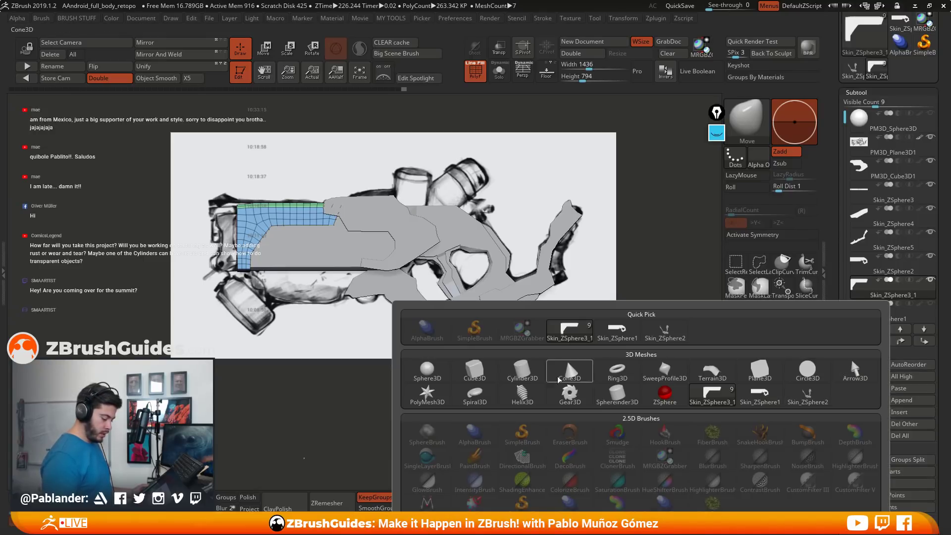
{"action": "left_click", "coordinate": [526, 375]}
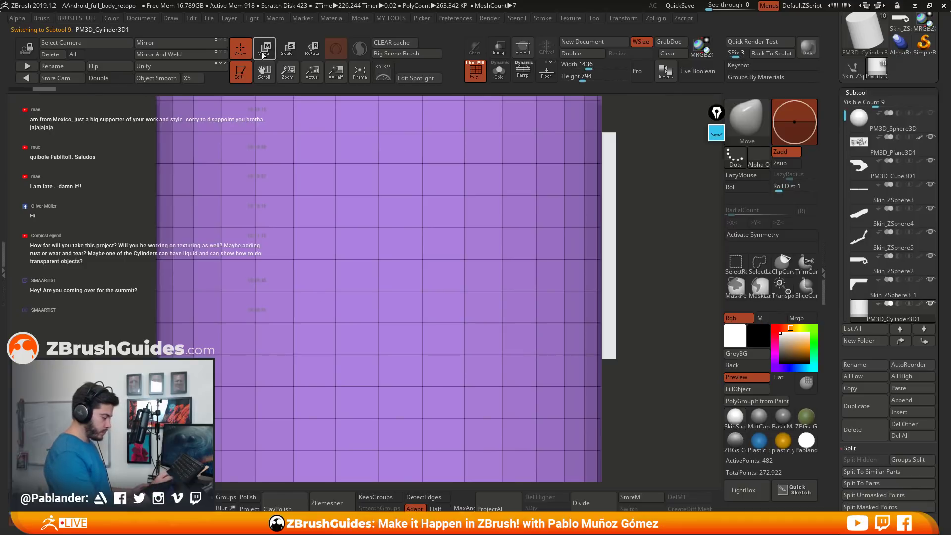
Scale the cylinder down, stretch it lengthwise and place it over the sketched lower body beneath the gun's front part.
{"action": "key", "text": "w"}
{"action": "left_click_drag", "start_coordinate": [428, 224], "coordinate": [410, 304], "text": "shift"}
{"action": "left_click_drag", "start_coordinate": [378, 258], "coordinate": [233, 382]}
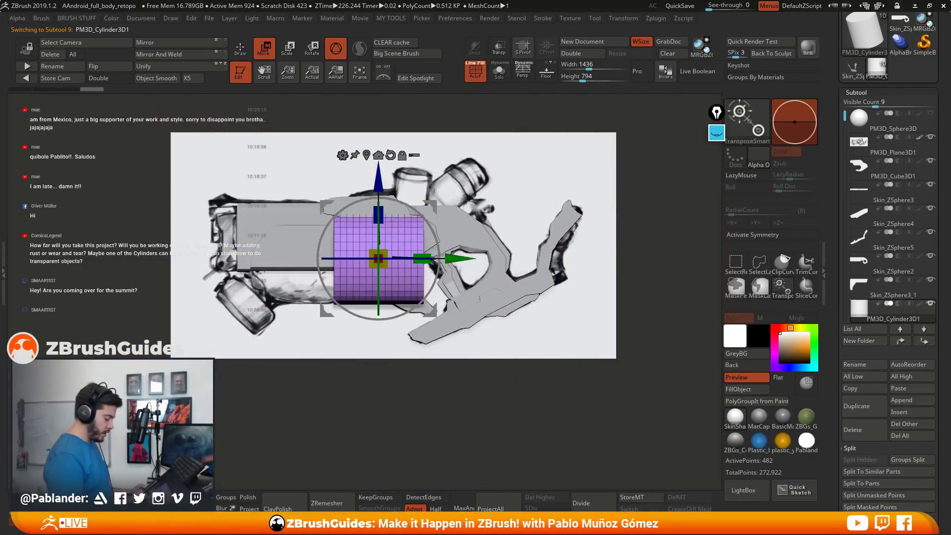
{"action": "left_click_drag", "start_coordinate": [422, 259], "coordinate": [488, 243]}
{"action": "left_click_drag", "start_coordinate": [379, 258], "coordinate": [318, 269]}
{"action": "left_click_drag", "start_coordinate": [358, 226], "coordinate": [374, 275]}
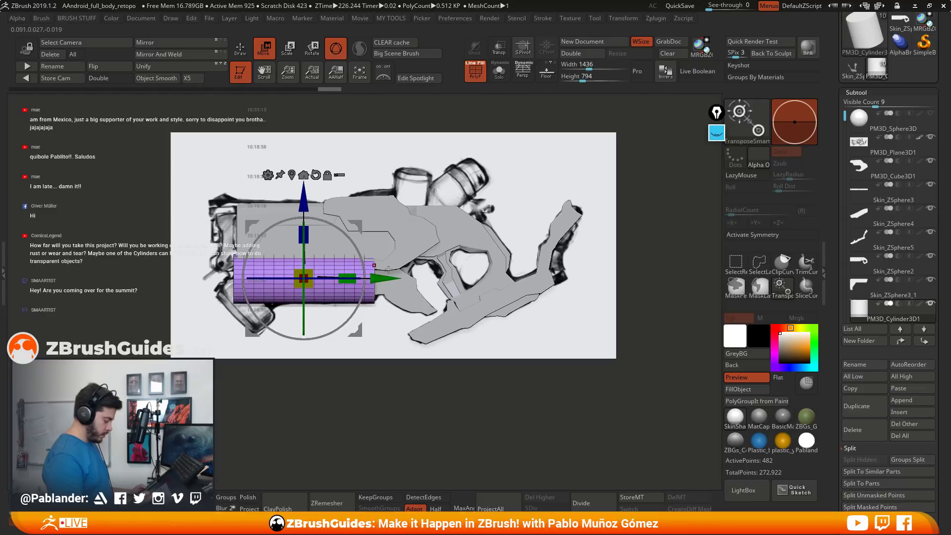
{"action": "key", "text": "q"}
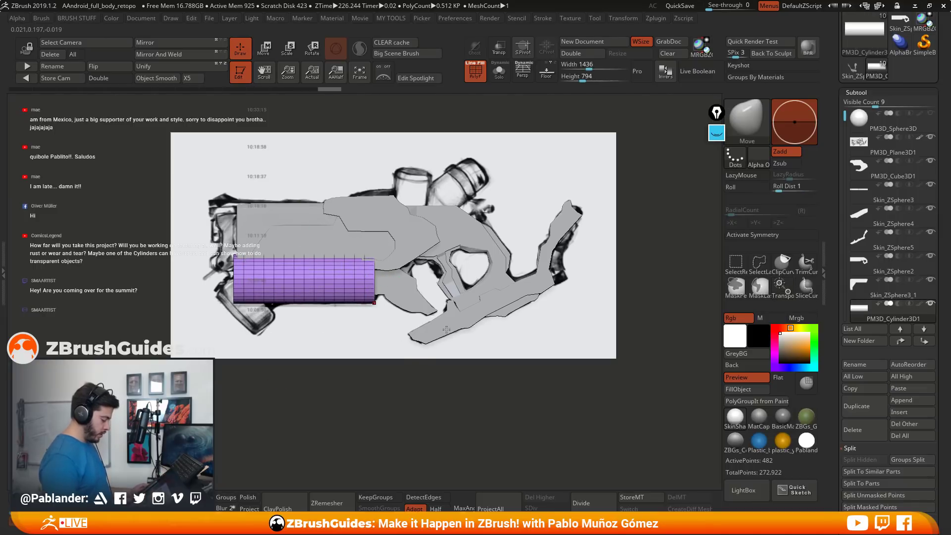
Activate Sculptris Pro mode and X symmetry for sculpting the cylinder.
{"action": "left_click", "coordinate": [455, 217]}
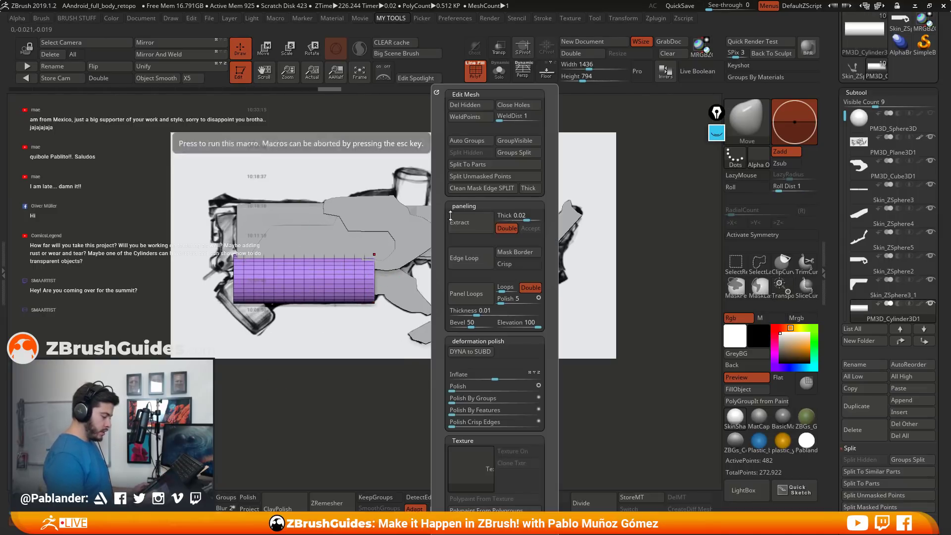
{"action": "key", "text": "2"}
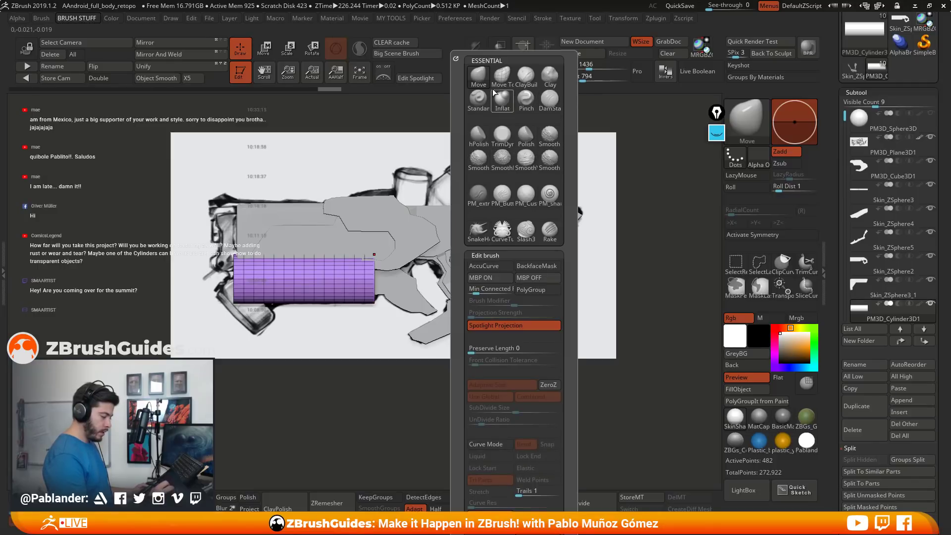
{"action": "left_click", "coordinate": [494, 269]}
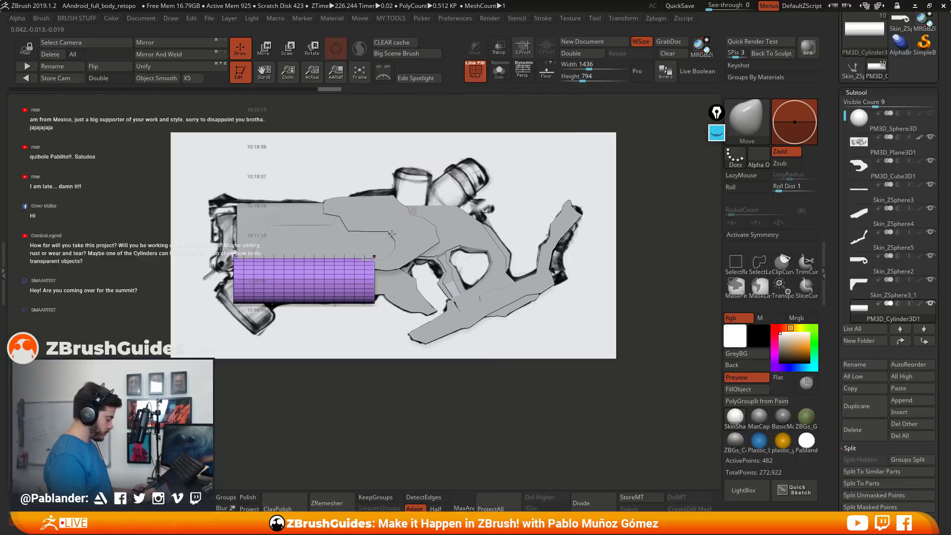
{"action": "key", "text": "shift"}
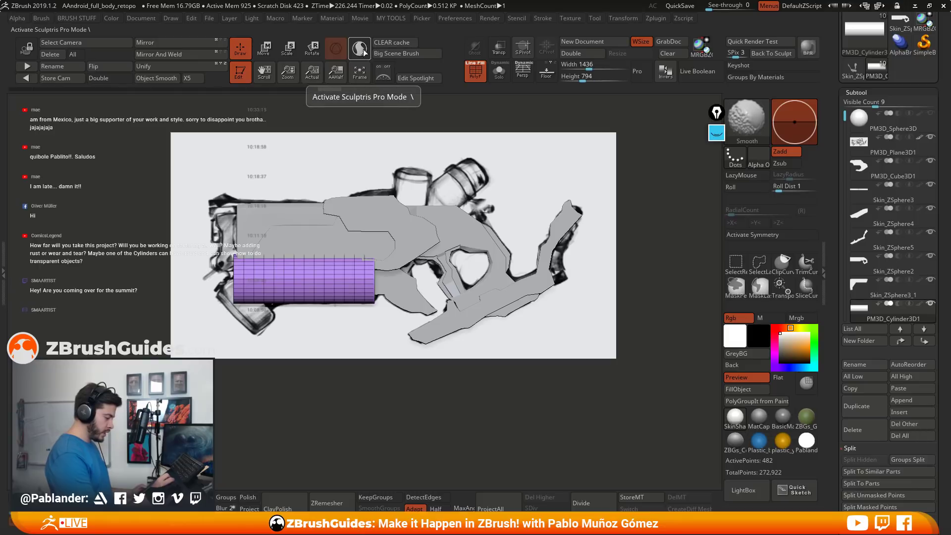
{"action": "right_click", "coordinate": [402, 273]}
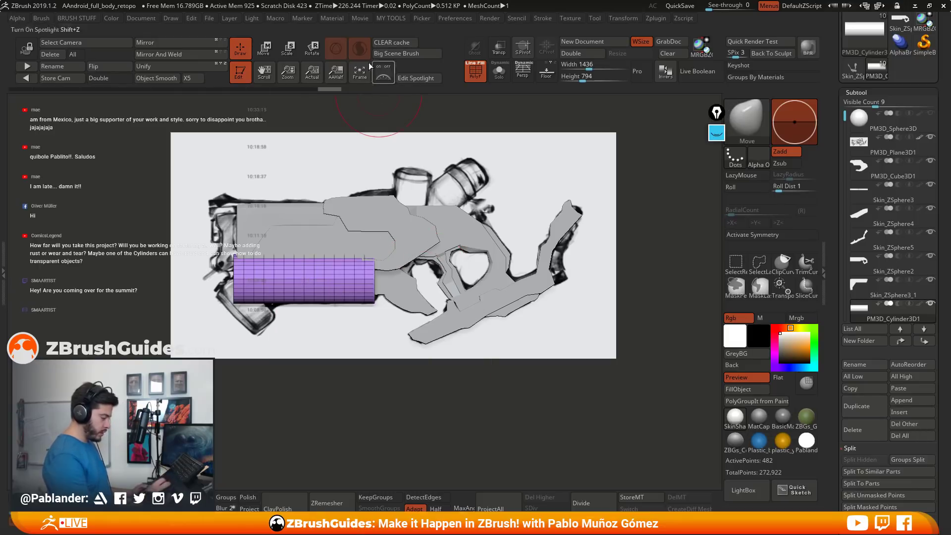
{"action": "right_click_drag", "start_coordinate": [421, 275], "coordinate": [441, 268], "text": "alt"}
{"action": "left_click_drag", "start_coordinate": [441, 268], "coordinate": [452, 265]}
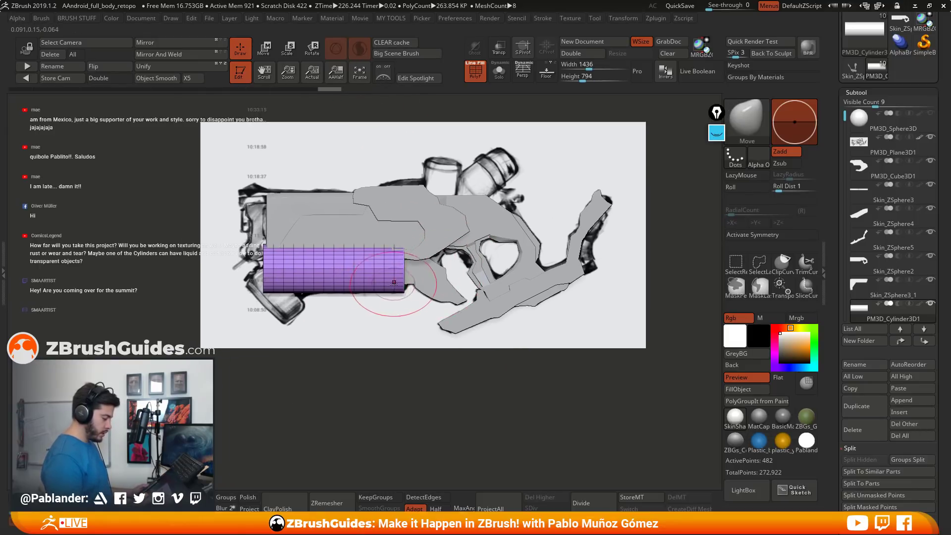
{"action": "left_click", "coordinate": [771, 240]}
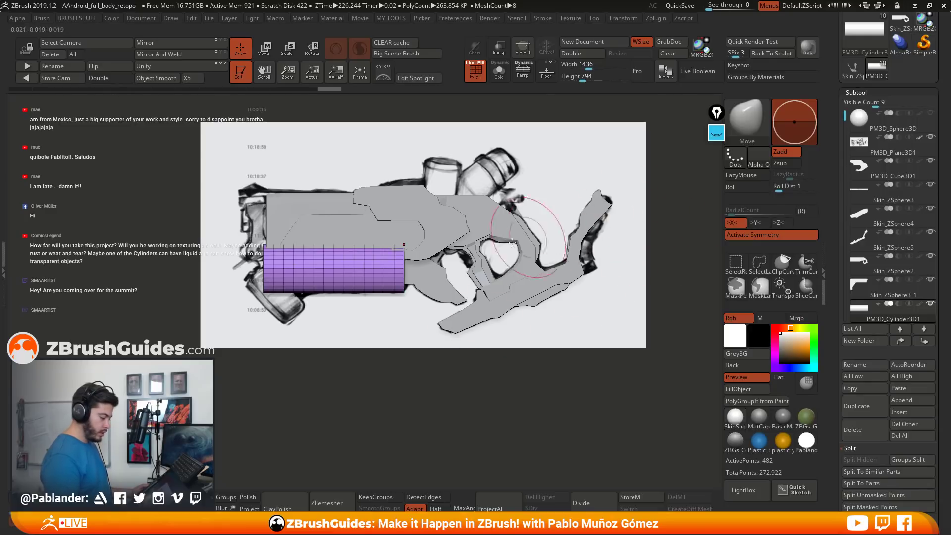
Round off both ends of the cylinder and taper its lower corners to form a capsule-like body.
{"action": "left_click_drag", "start_coordinate": [401, 265], "coordinate": [389, 277], "text": "shift"}
{"action": "mouse_move", "coordinate": [285, 262]}
{"action": "left_mouse_down", "text": "shift"}
{"action": "mouse_move", "coordinate": [278, 286]}
{"action": "mouse_move", "coordinate": [382, 272]}
{"action": "mouse_move", "coordinate": [431, 323]}
{"action": "mouse_move", "coordinate": [452, 301]}
{"action": "mouse_move", "coordinate": [482, 296]}
{"action": "left_mouse_up", "text": "shift"}
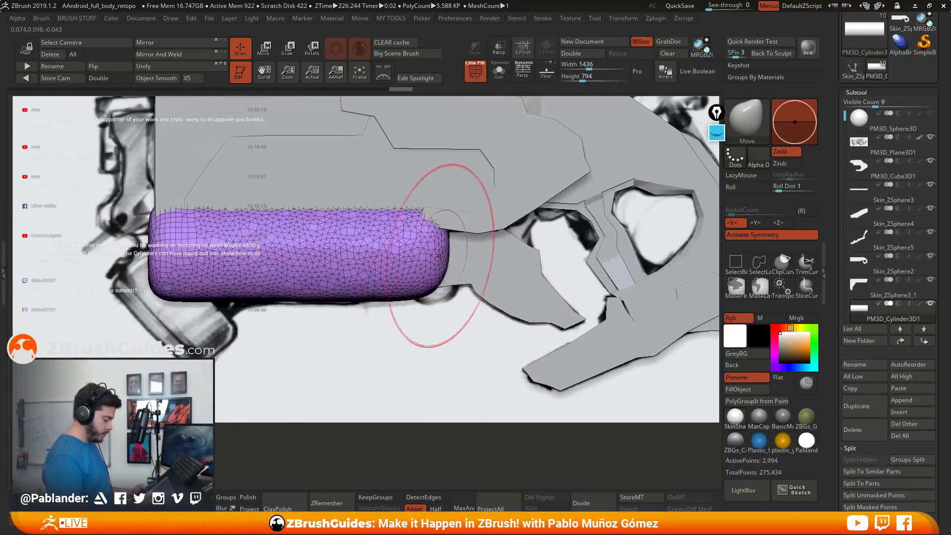
{"action": "mouse_move", "coordinate": [432, 258]}
{"action": "left_mouse_down", "text": "shift"}
{"action": "mouse_move", "coordinate": [398, 267]}
{"action": "mouse_move", "coordinate": [214, 251]}
{"action": "mouse_move", "coordinate": [186, 260]}
{"action": "mouse_move", "coordinate": [218, 259]}
{"action": "mouse_move", "coordinate": [218, 235]}
{"action": "mouse_move", "coordinate": [242, 244]}
{"action": "mouse_move", "coordinate": [225, 282]}
{"action": "left_mouse_up", "text": "shift"}
{"action": "mouse_move", "coordinate": [232, 278]}
{"action": "left_mouse_down"}
{"action": "mouse_move", "coordinate": [227, 290]}
{"action": "mouse_move", "coordinate": [273, 300]}
{"action": "left_mouse_up"}
{"action": "left_click_drag", "start_coordinate": [231, 241], "coordinate": [211, 235]}
{"action": "left_click_drag", "start_coordinate": [342, 229], "coordinate": [214, 239], "text": "shift"}
{"action": "left_click_drag", "start_coordinate": [436, 281], "coordinate": [428, 274]}
{"action": "key", "text": "space"}
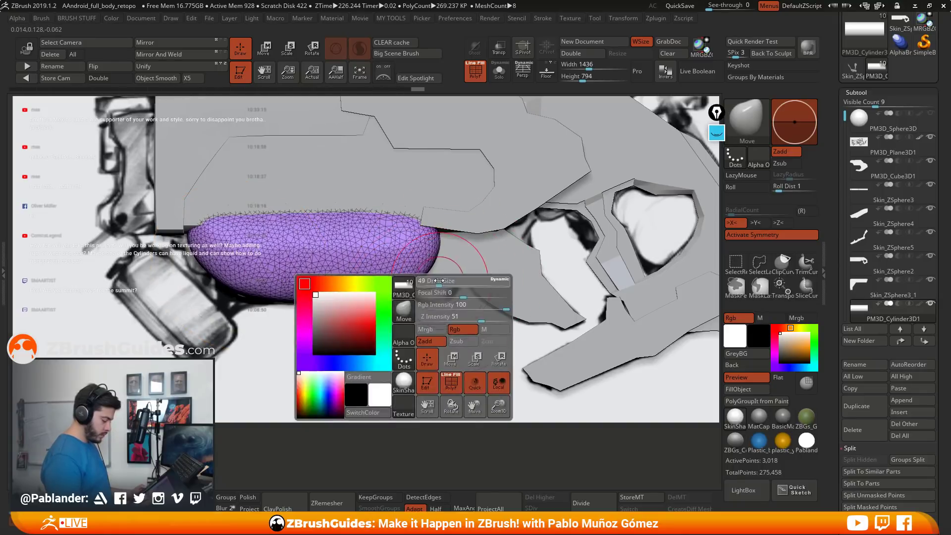
{"action": "left_click_drag", "start_coordinate": [469, 329], "coordinate": [452, 328]}
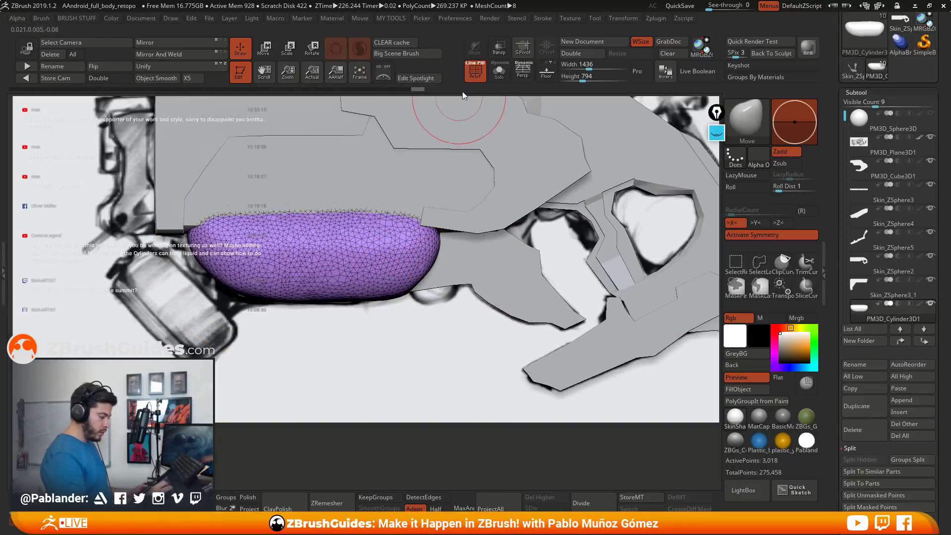
Turn on transparency and hide the six other gun part subtools, keeping only the reference sketch and the cylinder body visible.
{"action": "left_click", "coordinate": [499, 47]}
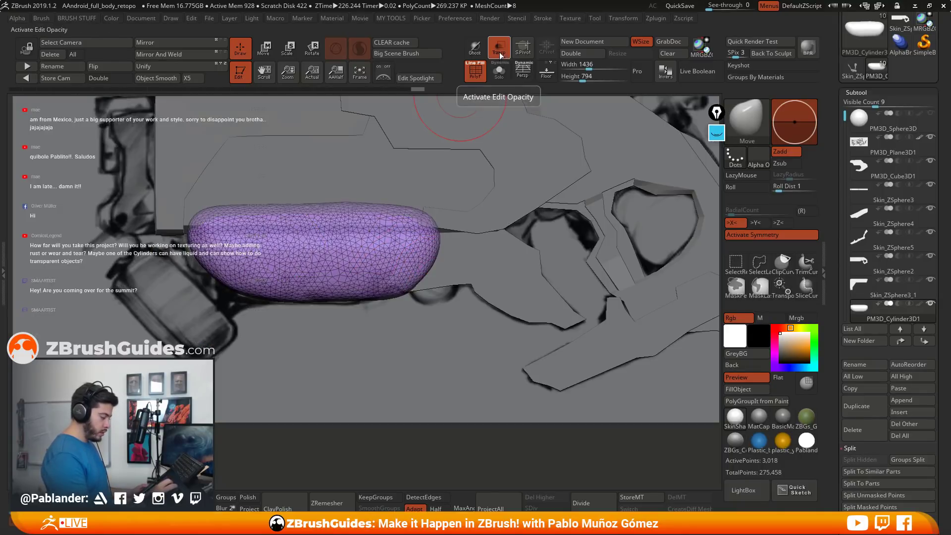
{"action": "left_click", "coordinate": [930, 162]}
{"action": "left_click", "coordinate": [931, 185]}
{"action": "left_click", "coordinate": [931, 209]}
{"action": "left_click", "coordinate": [931, 233]}
{"action": "left_click", "coordinate": [931, 257]}
{"action": "left_click", "coordinate": [931, 280]}
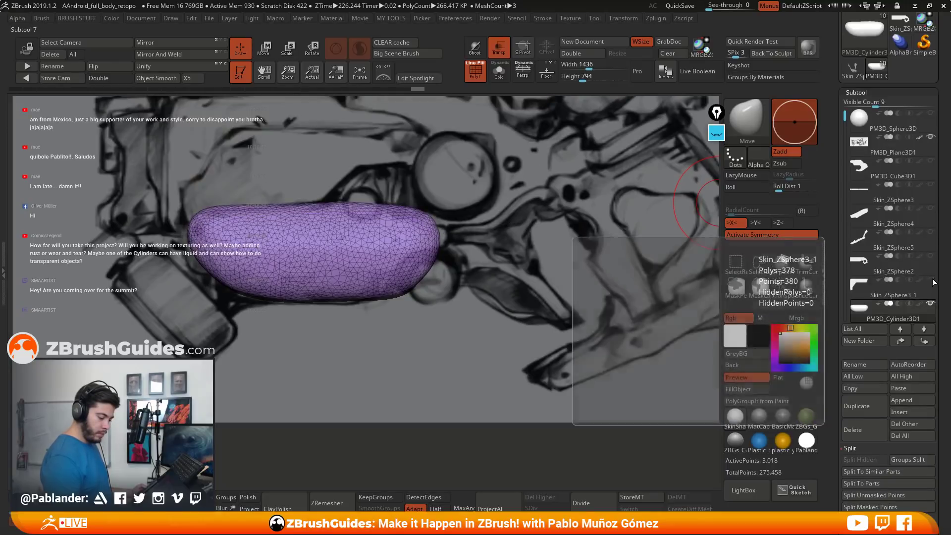
Reshape the body's upper edge and front end with the Move brush to follow the outline in the reference sketch.
{"action": "left_click_drag", "start_coordinate": [455, 275], "coordinate": [477, 289], "text": "alt"}
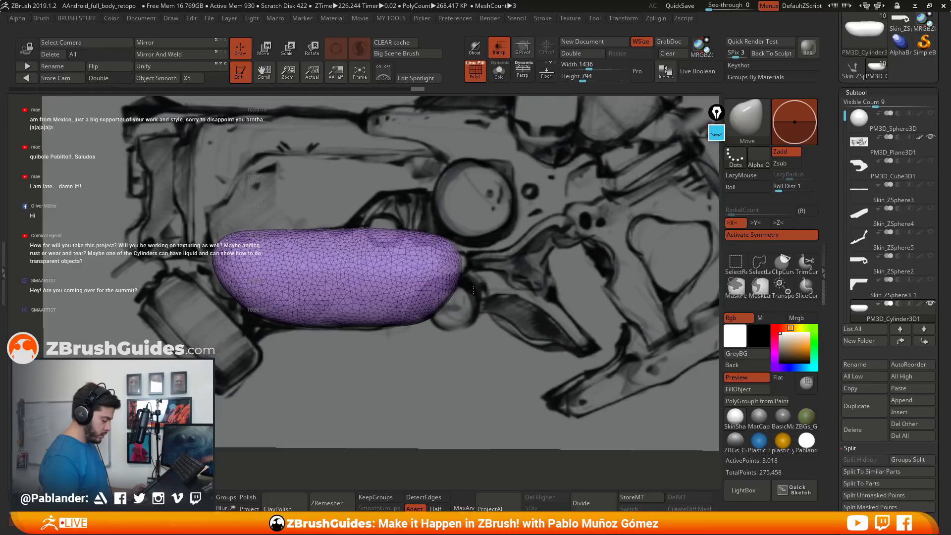
{"action": "left_click_drag", "start_coordinate": [522, 284], "coordinate": [525, 262]}
{"action": "left_click_drag", "start_coordinate": [460, 257], "coordinate": [435, 241]}
{"action": "mouse_move", "coordinate": [380, 230]}
{"action": "left_mouse_down", "text": "shift"}
{"action": "mouse_move", "coordinate": [407, 237]}
{"action": "mouse_move", "coordinate": [347, 233]}
{"action": "mouse_move", "coordinate": [367, 238]}
{"action": "mouse_move", "coordinate": [229, 250]}
{"action": "mouse_move", "coordinate": [220, 237]}
{"action": "left_mouse_up", "text": "shift"}
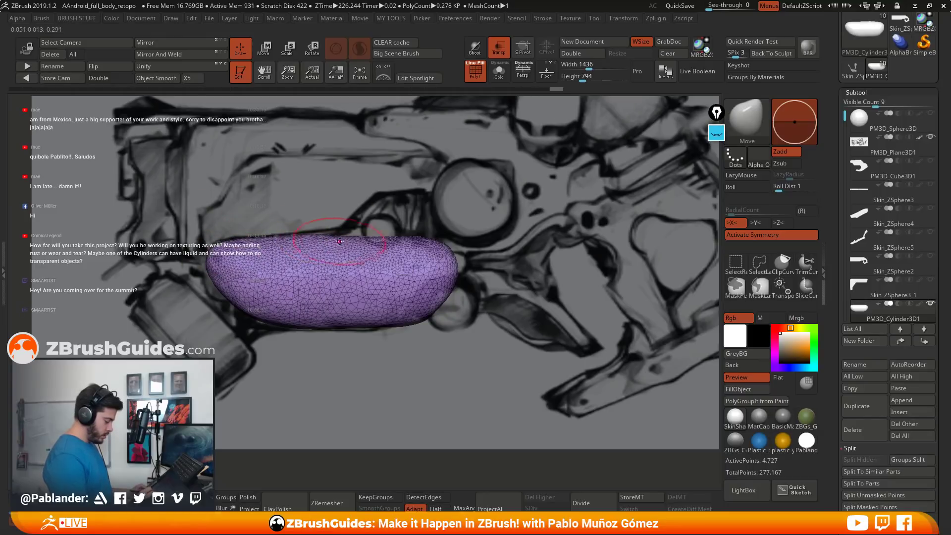
{"action": "left_click_drag", "start_coordinate": [342, 230], "coordinate": [341, 228]}
{"action": "left_click_drag", "start_coordinate": [214, 288], "coordinate": [210, 291]}
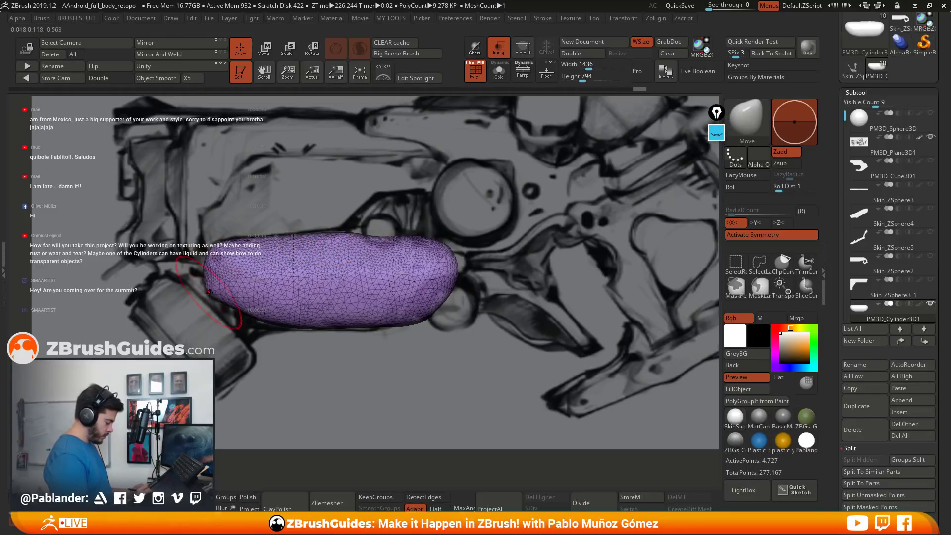
{"action": "left_click_drag", "start_coordinate": [214, 258], "coordinate": [213, 256]}
{"action": "left_click_drag", "start_coordinate": [256, 316], "coordinate": [259, 313]}
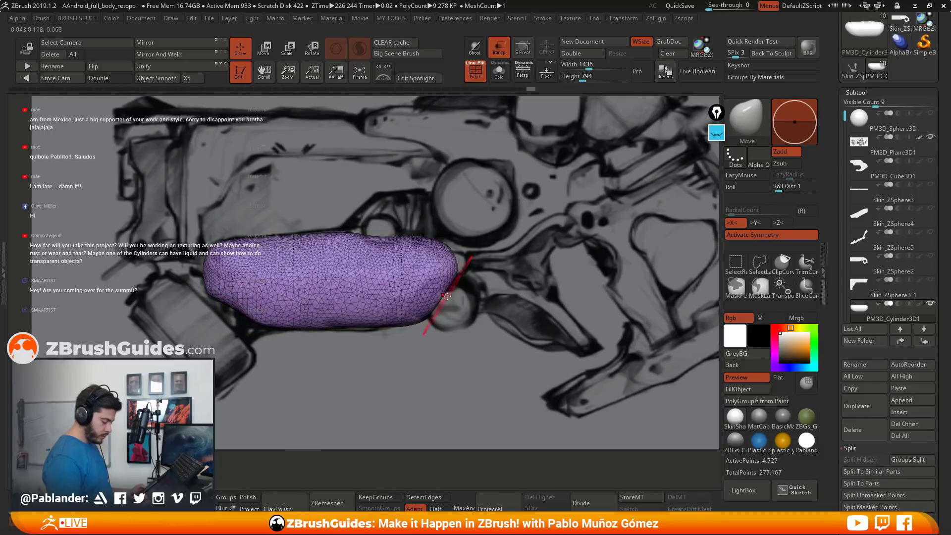
Pull the body's rear into a narrower extension above the small sketched sphere, and smooth the surface.
{"action": "mouse_move", "coordinate": [446, 296]}
{"action": "left_mouse_down"}
{"action": "mouse_move", "coordinate": [436, 284]}
{"action": "mouse_move", "coordinate": [472, 254]}
{"action": "mouse_move", "coordinate": [460, 259]}
{"action": "mouse_move", "coordinate": [452, 246]}
{"action": "left_mouse_up"}
{"action": "left_click_drag", "start_coordinate": [380, 238], "coordinate": [461, 252]}
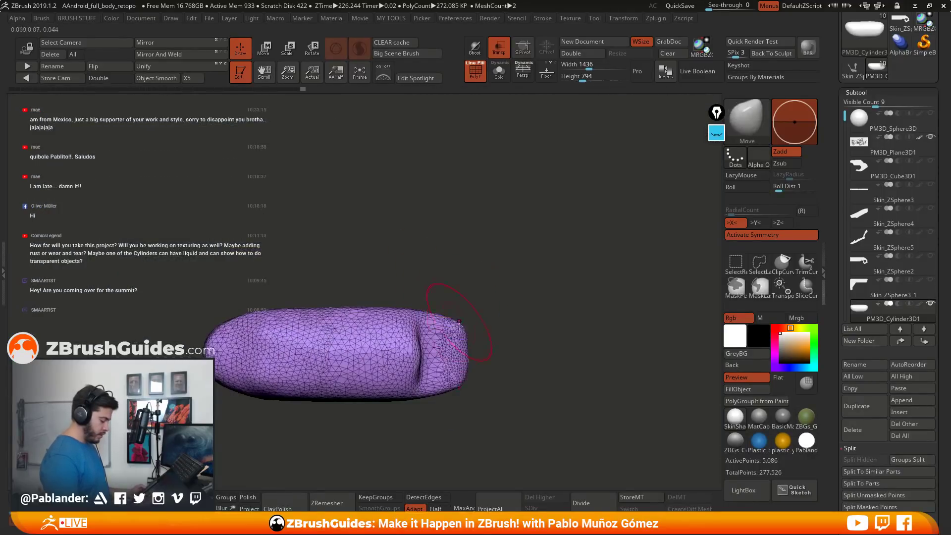
{"action": "left_click_drag", "start_coordinate": [262, 342], "coordinate": [229, 317]}
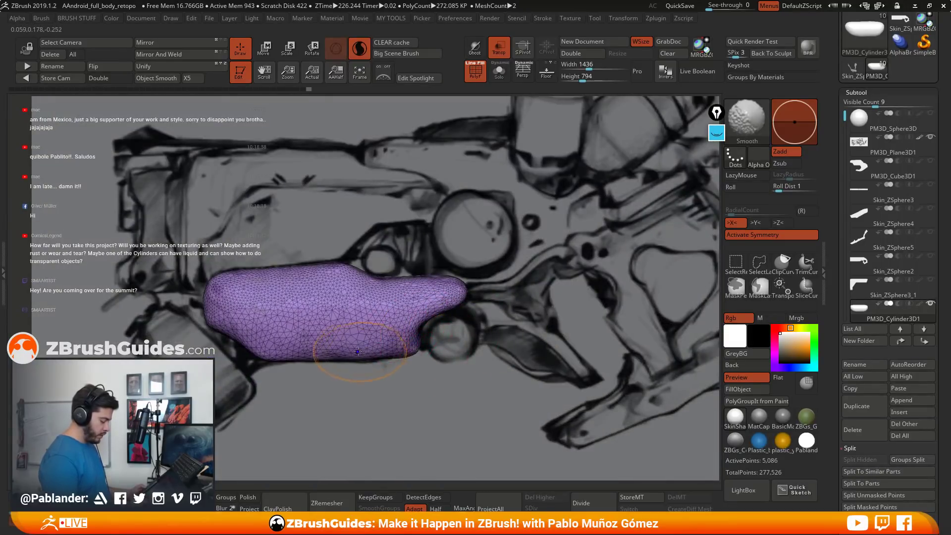
{"action": "mouse_move", "coordinate": [403, 341]}
{"action": "left_mouse_down", "text": "shift"}
{"action": "mouse_move", "coordinate": [272, 334]}
{"action": "mouse_move", "coordinate": [351, 333]}
{"action": "mouse_move", "coordinate": [409, 317]}
{"action": "left_mouse_up", "text": "shift"}
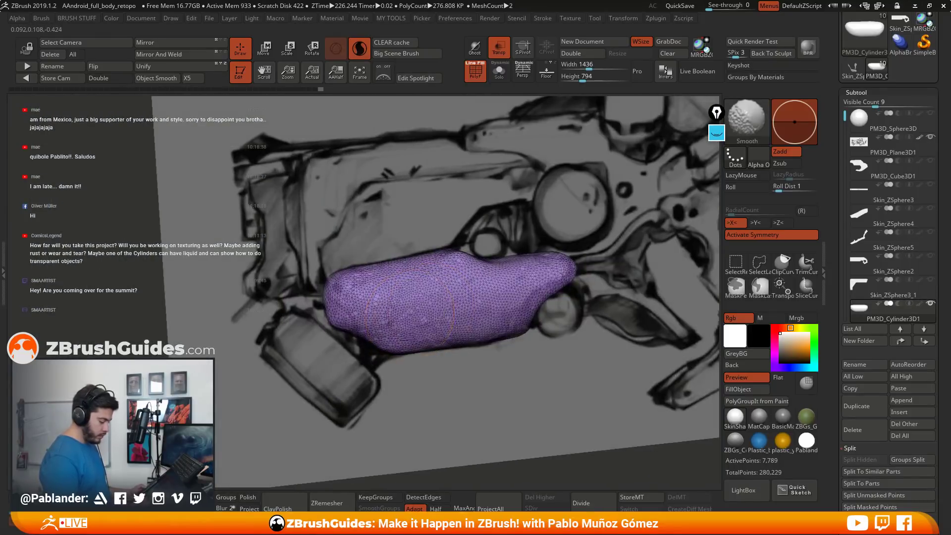
Turn off the wireframe and transparency to show the shaded body over the full reference sketch.
{"action": "left_click_drag", "start_coordinate": [532, 198], "coordinate": [499, 196]}
{"action": "left_click", "coordinate": [481, 77]}
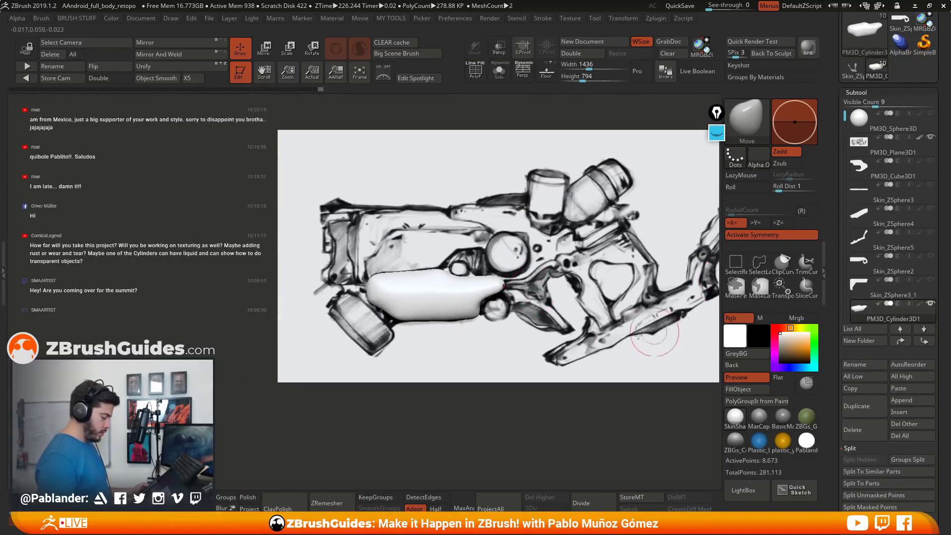
{"action": "left_click_drag", "start_coordinate": [521, 354], "coordinate": [460, 362], "text": "alt"}
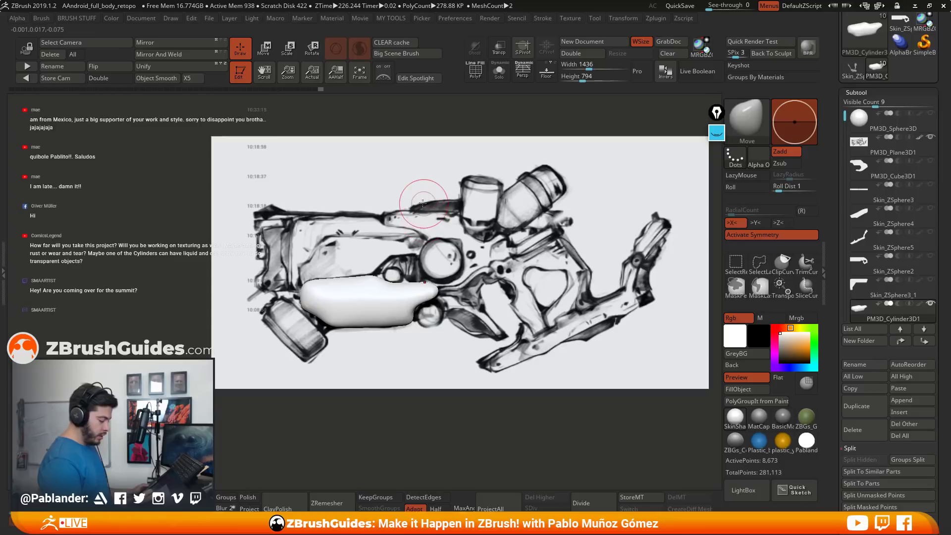
Duplicate the lower body subtool and move the copy up over the sketch's top section, beneath the two upper cylinders.
{"action": "left_click_drag", "start_coordinate": [551, 276], "coordinate": [531, 289], "text": "alt"}
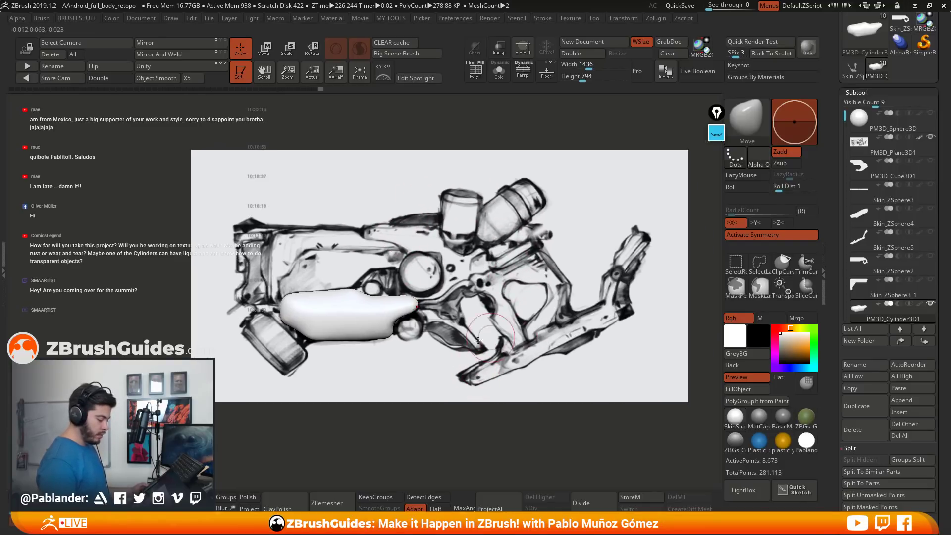
{"action": "key", "text": "ctrl+shift+d"}
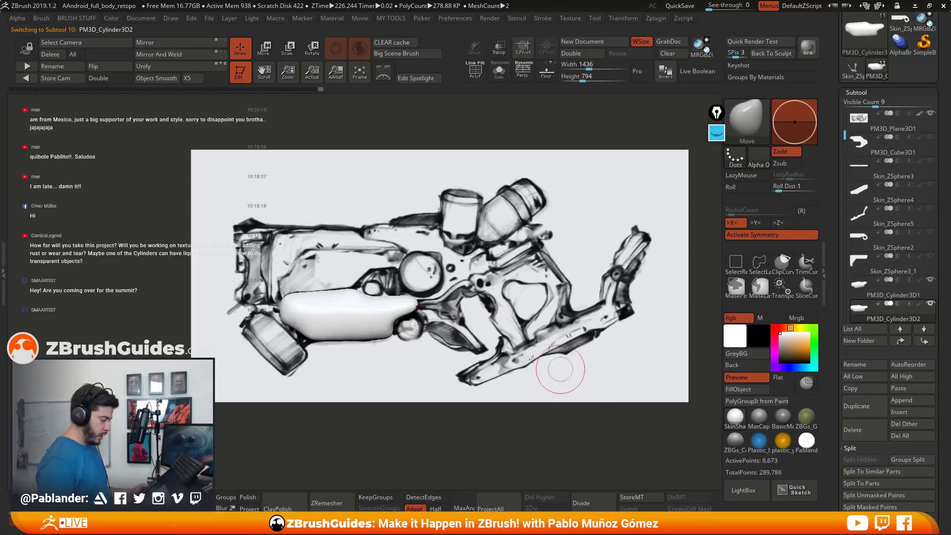
{"action": "left_click", "coordinate": [264, 48]}
{"action": "left_click_drag", "start_coordinate": [331, 318], "coordinate": [460, 231]}
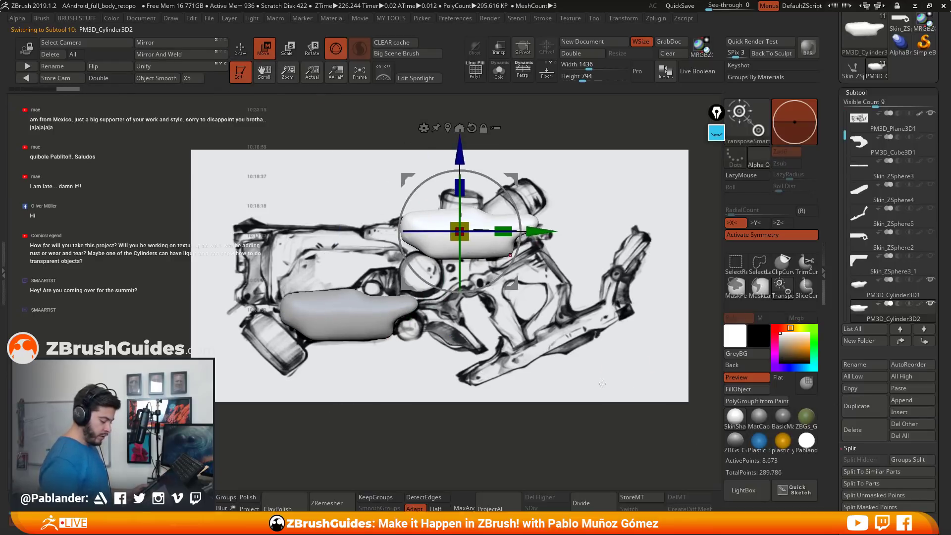
Apply the grey MatCap material, and flip, thin and stretch the copy to span the sketched upper body.
{"action": "left_click", "coordinate": [759, 418]}
{"action": "left_click_drag", "start_coordinate": [500, 258], "coordinate": [458, 268], "text": "alt"}
{"action": "left_click_drag", "start_coordinate": [406, 174], "coordinate": [407, 286]}
{"action": "left_click_drag", "start_coordinate": [354, 158], "coordinate": [380, 160]}
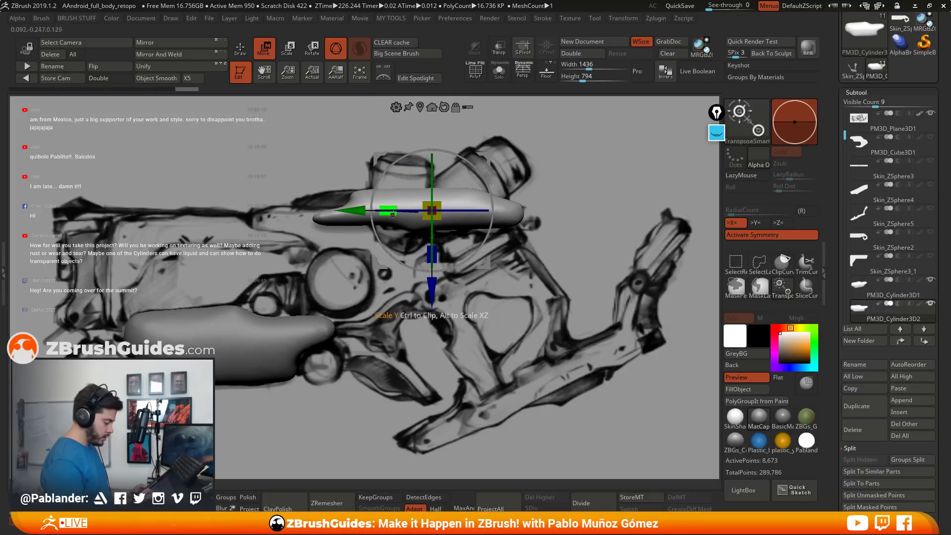
{"action": "left_click_drag", "start_coordinate": [392, 214], "coordinate": [386, 214]}
{"action": "left_click_drag", "start_coordinate": [423, 293], "coordinate": [422, 287]}
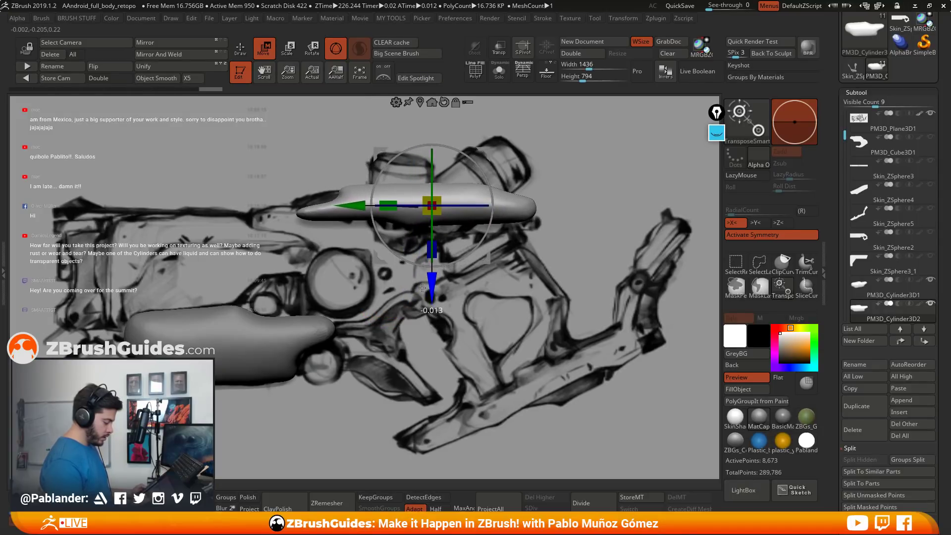
Smooth and pull the upper body's front tip to the sketched outline, and adjust its rear end with the Move brush.
{"action": "key", "text": "q"}
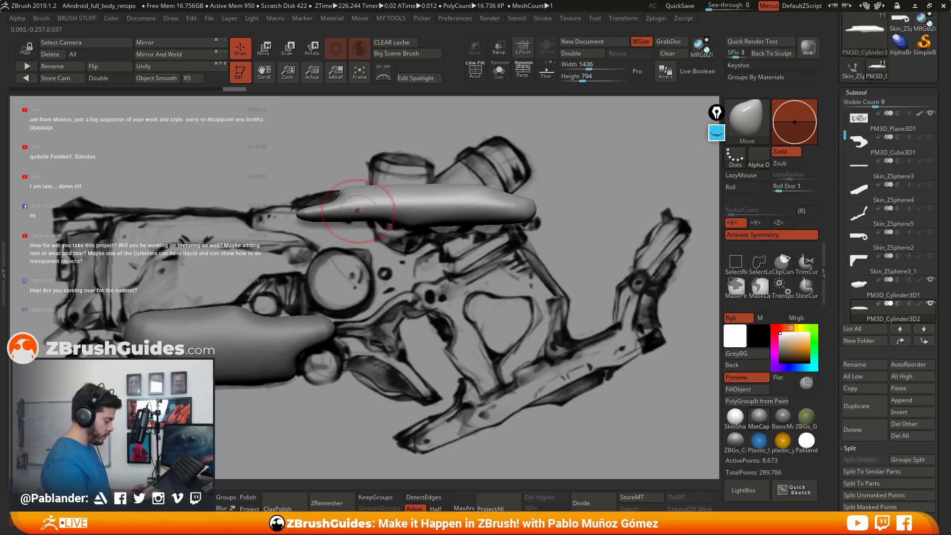
{"action": "key", "text": "shift"}
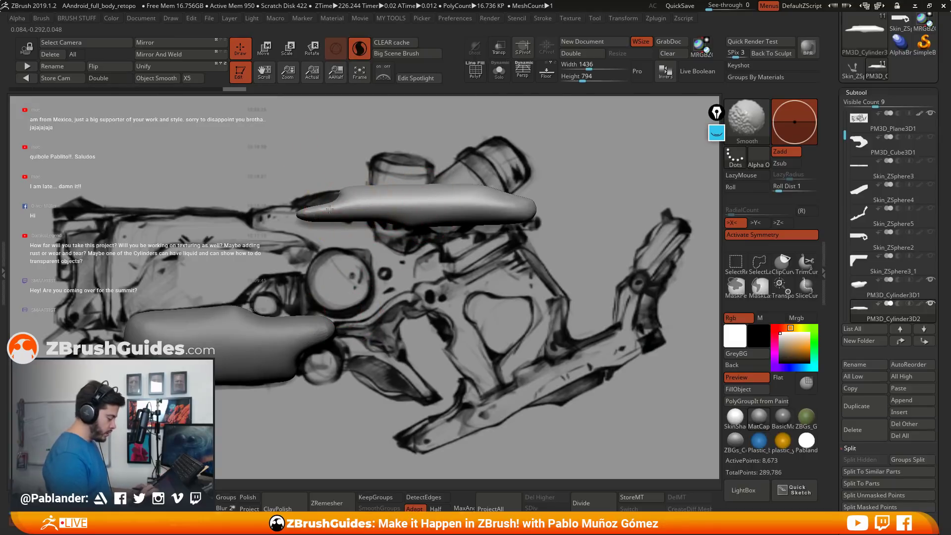
{"action": "mouse_move", "coordinate": [330, 197]}
{"action": "left_mouse_down", "text": "shift"}
{"action": "mouse_move", "coordinate": [329, 206]}
{"action": "mouse_move", "coordinate": [296, 207]}
{"action": "left_mouse_up", "text": "shift"}
{"action": "mouse_move", "coordinate": [300, 208]}
{"action": "left_mouse_down", "text": "shift"}
{"action": "mouse_move", "coordinate": [337, 190]}
{"action": "mouse_move", "coordinate": [323, 191]}
{"action": "left_mouse_up", "text": "shift"}
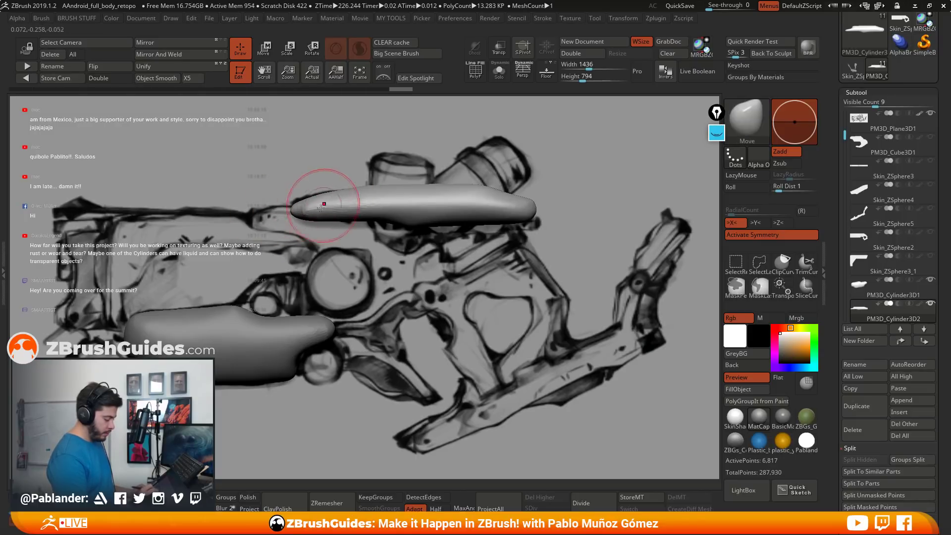
{"action": "left_click_drag", "start_coordinate": [530, 220], "coordinate": [534, 228]}
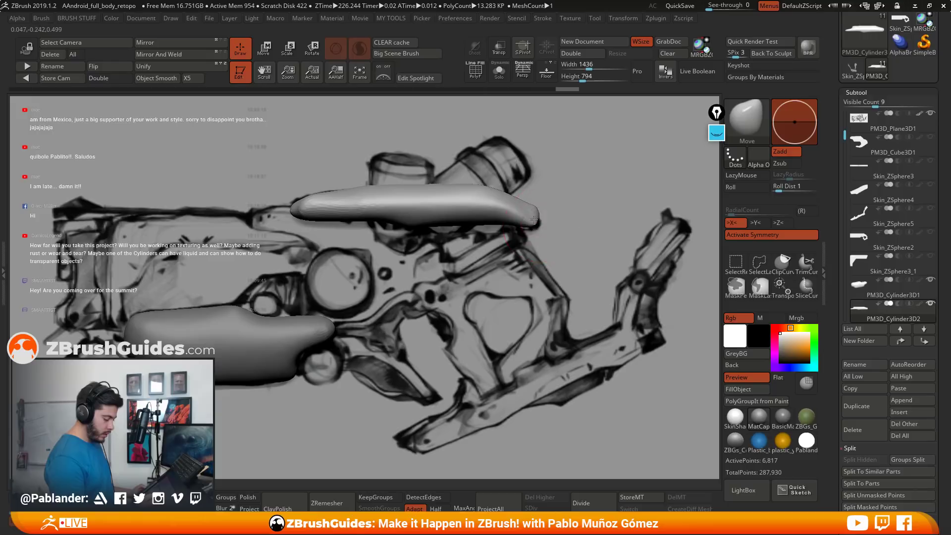
{"action": "key", "text": "ctrl+z"}
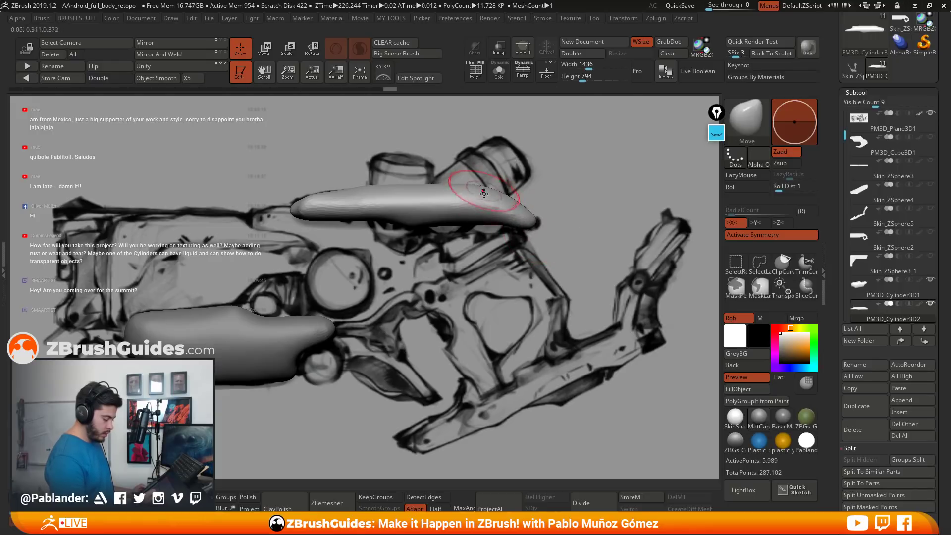
Pull the upper body's underside down into a rounded belly and taper its rear end to match the sketch.
{"action": "left_click_drag", "start_coordinate": [487, 221], "coordinate": [487, 225]}
{"action": "mouse_move", "coordinate": [430, 223]}
{"action": "left_mouse_down"}
{"action": "mouse_move", "coordinate": [429, 235]}
{"action": "mouse_move", "coordinate": [442, 240]}
{"action": "mouse_move", "coordinate": [496, 240]}
{"action": "left_mouse_up"}
{"action": "mouse_move", "coordinate": [501, 228]}
{"action": "left_mouse_down"}
{"action": "mouse_move", "coordinate": [507, 240]}
{"action": "mouse_move", "coordinate": [526, 232]}
{"action": "left_mouse_up"}
{"action": "mouse_move", "coordinate": [537, 220]}
{"action": "left_mouse_down"}
{"action": "mouse_move", "coordinate": [543, 225]}
{"action": "mouse_move", "coordinate": [524, 236]}
{"action": "mouse_move", "coordinate": [436, 235]}
{"action": "mouse_move", "coordinate": [520, 229]}
{"action": "left_mouse_up"}
{"action": "mouse_move", "coordinate": [407, 226]}
{"action": "left_mouse_down"}
{"action": "mouse_move", "coordinate": [406, 235]}
{"action": "mouse_move", "coordinate": [435, 218]}
{"action": "mouse_move", "coordinate": [481, 220]}
{"action": "mouse_move", "coordinate": [426, 202]}
{"action": "left_mouse_up"}
{"action": "key", "text": "ctrl+z"}
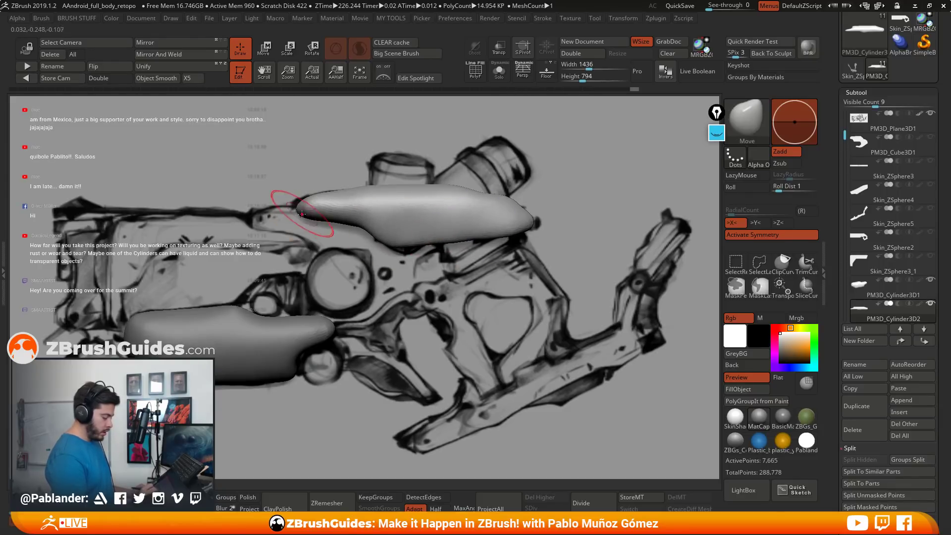
Refine the upper body's front tip and rear end, smoothing the top edge into an even curve.
{"action": "left_click_drag", "start_coordinate": [304, 207], "coordinate": [310, 207], "text": "shift"}
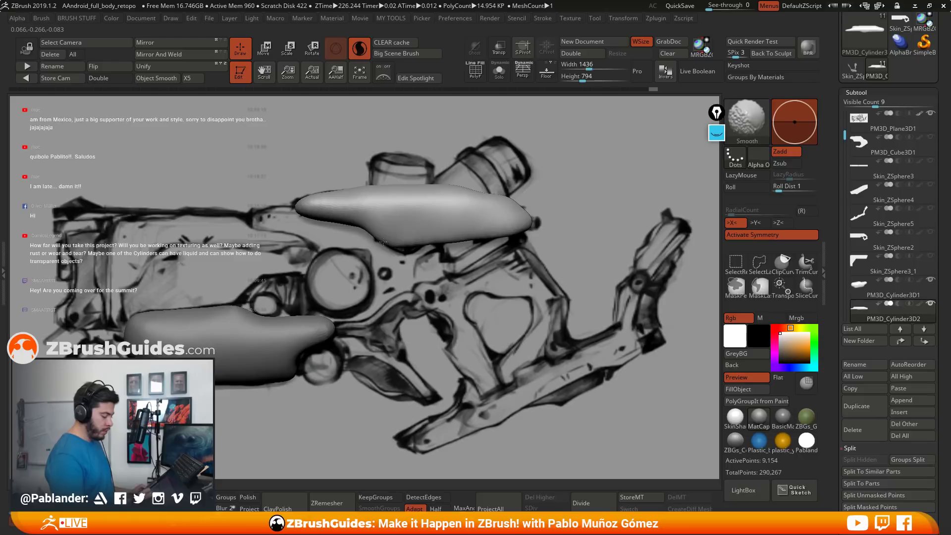
{"action": "mouse_move", "coordinate": [526, 226]}
{"action": "left_mouse_down", "text": "shift"}
{"action": "mouse_move", "coordinate": [516, 198]}
{"action": "mouse_move", "coordinate": [528, 215]}
{"action": "left_mouse_up", "text": "shift"}
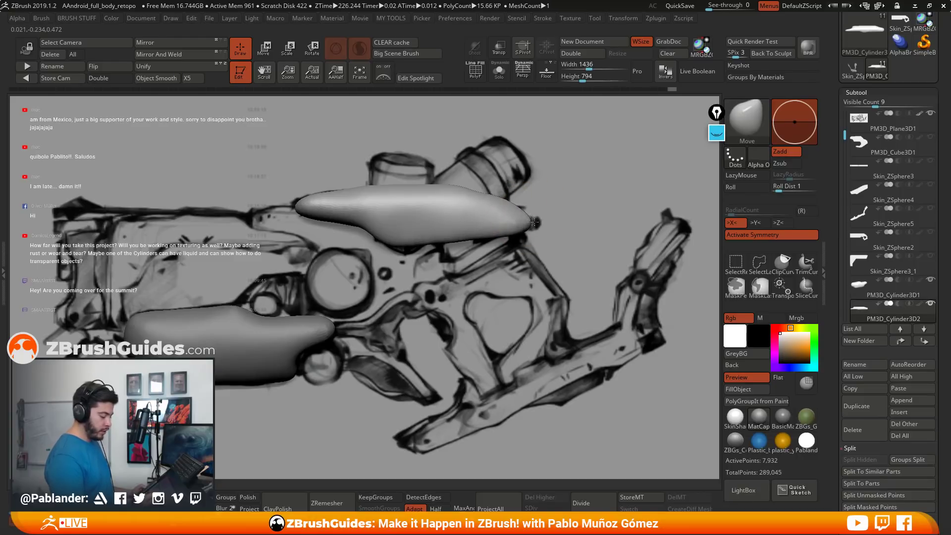
{"action": "left_click_drag", "start_coordinate": [483, 193], "coordinate": [441, 184], "text": "shift"}
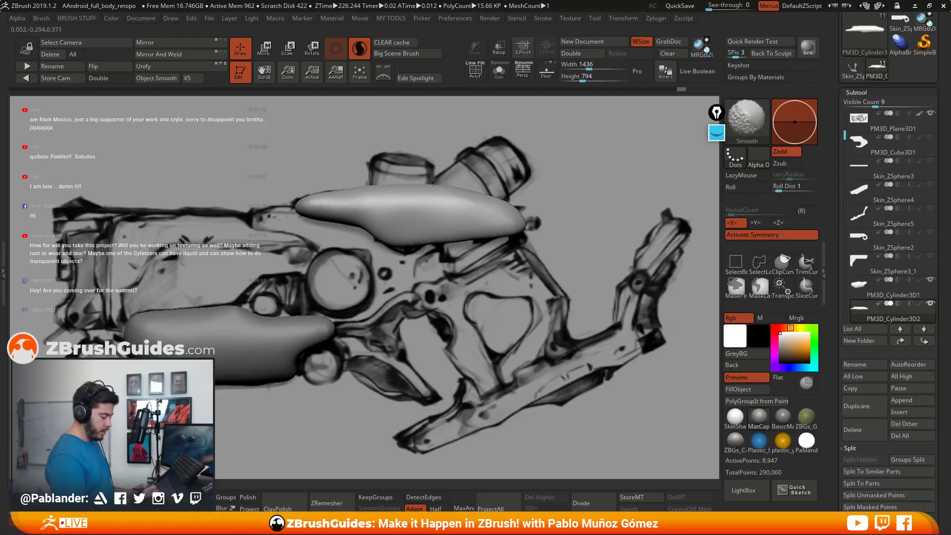
{"action": "left_click_drag", "start_coordinate": [301, 192], "coordinate": [301, 201], "text": "shift"}
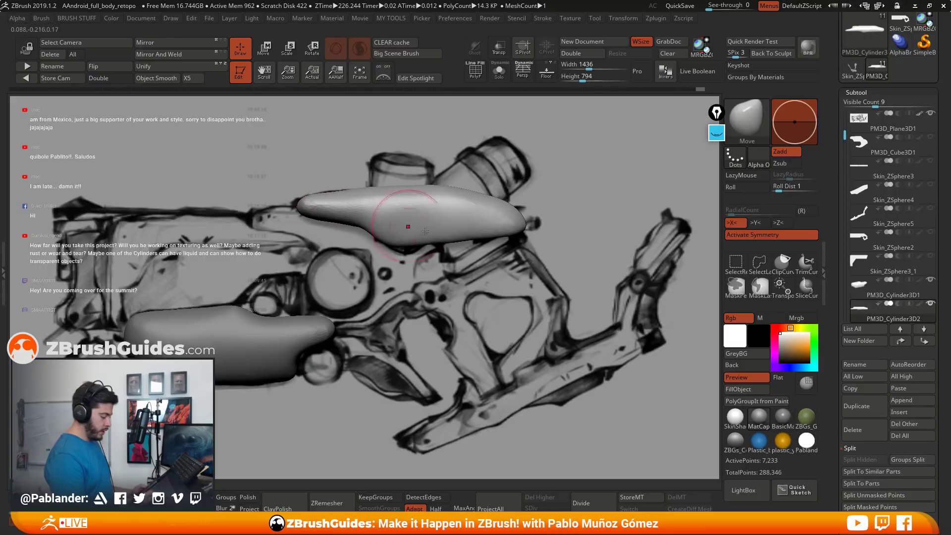
Smooth the upper body's ends from above or below, and adjust its front tip and underside against the sketch.
{"action": "left_click_drag", "start_coordinate": [535, 247], "coordinate": [505, 297], "text": "shift"}
{"action": "left_click_drag", "start_coordinate": [324, 221], "coordinate": [361, 217], "text": "shift"}
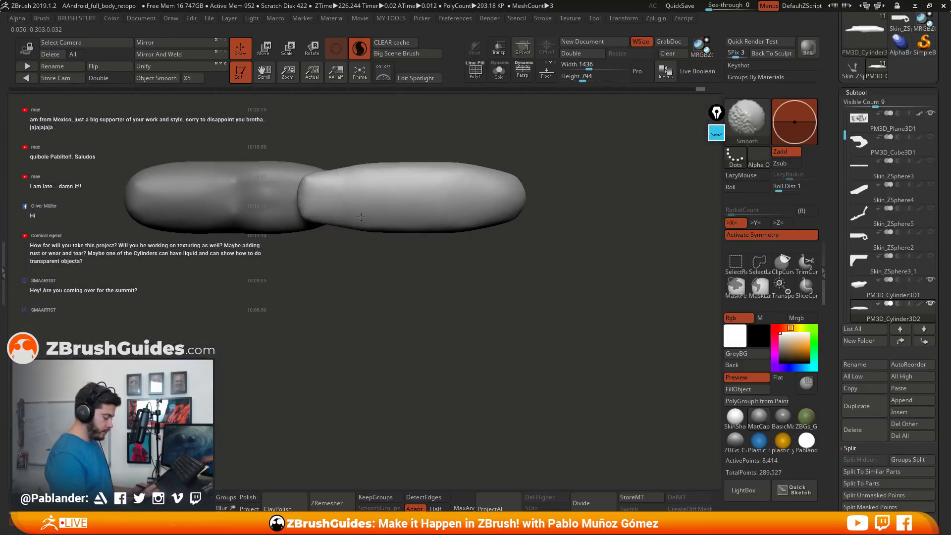
{"action": "mouse_move", "coordinate": [477, 193]}
{"action": "left_mouse_down", "text": "shift"}
{"action": "mouse_move", "coordinate": [506, 196]}
{"action": "mouse_move", "coordinate": [510, 210]}
{"action": "left_mouse_up", "text": "shift"}
{"action": "left_click_drag", "start_coordinate": [535, 297], "coordinate": [526, 240]}
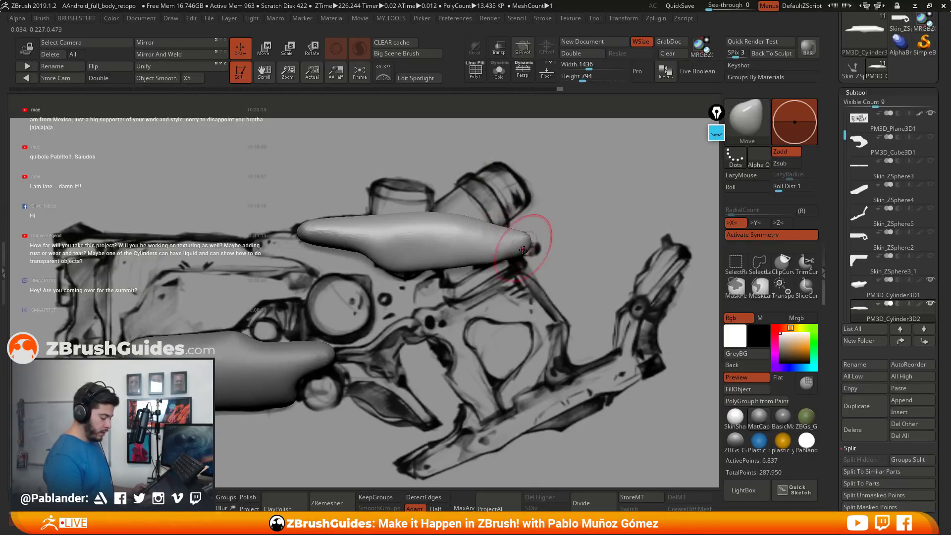
{"action": "mouse_move", "coordinate": [298, 230]}
{"action": "left_mouse_down"}
{"action": "mouse_move", "coordinate": [288, 230]}
{"action": "mouse_move", "coordinate": [367, 258]}
{"action": "mouse_move", "coordinate": [349, 266]}
{"action": "mouse_move", "coordinate": [329, 256]}
{"action": "left_mouse_up"}
{"action": "mouse_move", "coordinate": [422, 277]}
{"action": "right_mouse_down"}
{"action": "mouse_move", "coordinate": [429, 221]}
{"action": "mouse_move", "coordinate": [482, 248]}
{"action": "right_mouse_up"}
Isolate the upper body, fill the hollow along its side and smooth the front end, and show the other parts again.
{"action": "left_click", "coordinate": [499, 71]}
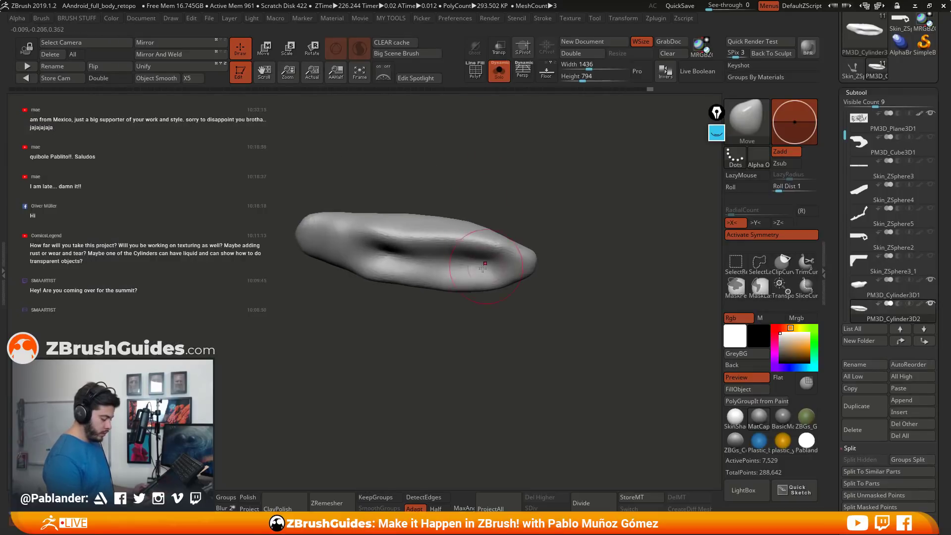
{"action": "mouse_move", "coordinate": [490, 258]}
{"action": "left_mouse_down", "text": "shift"}
{"action": "mouse_move", "coordinate": [388, 261]}
{"action": "mouse_move", "coordinate": [465, 263]}
{"action": "mouse_move", "coordinate": [451, 266]}
{"action": "left_mouse_up", "text": "shift"}
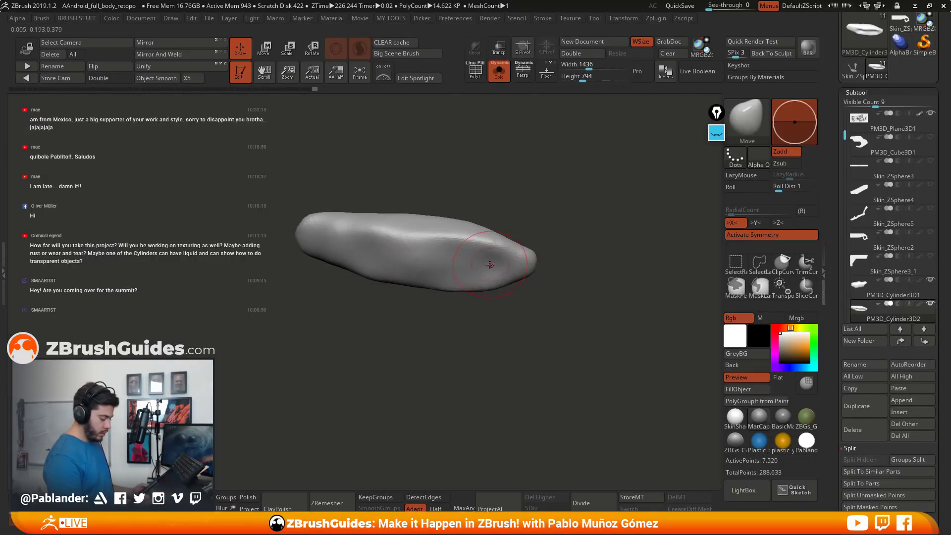
{"action": "left_click_drag", "start_coordinate": [541, 215], "coordinate": [492, 268]}
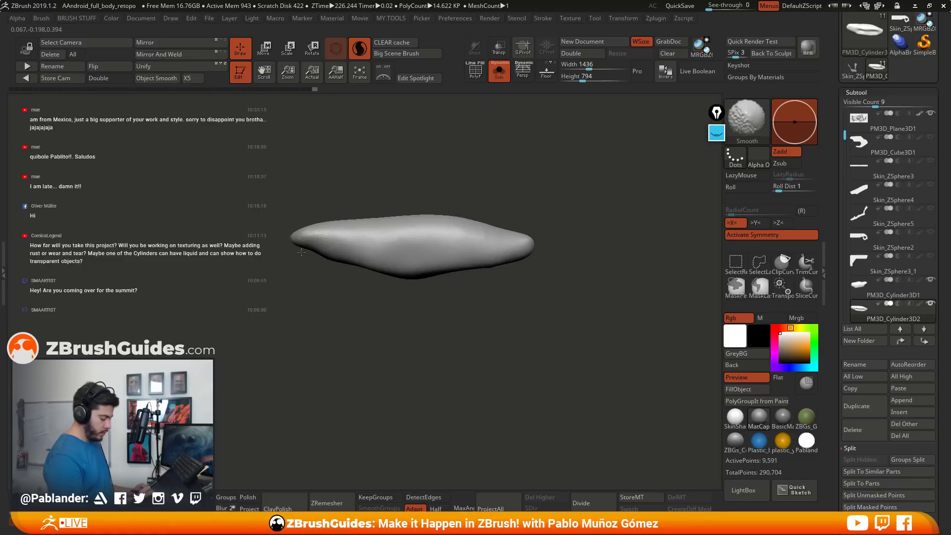
{"action": "left_click_drag", "start_coordinate": [301, 252], "coordinate": [328, 255], "text": "shift"}
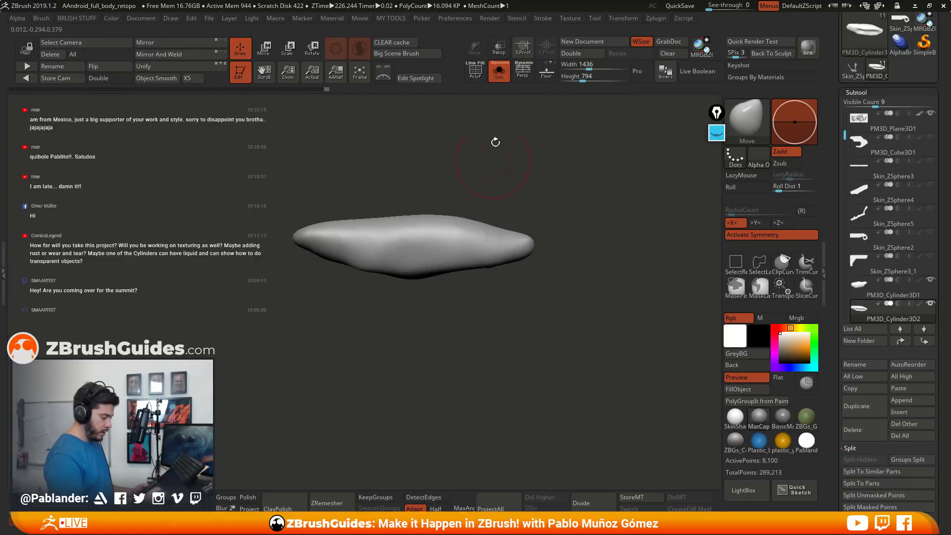
{"action": "left_click", "coordinate": [499, 72]}
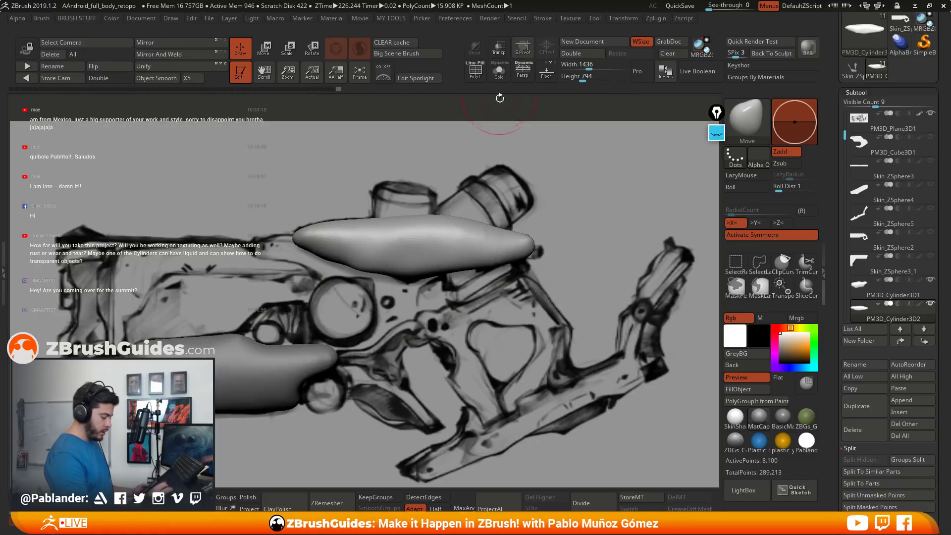
Turn off symmetry and start the Flatten deformer on the upper body.
{"action": "left_click", "coordinate": [268, 56]}
{"action": "left_click", "coordinate": [423, 132]}
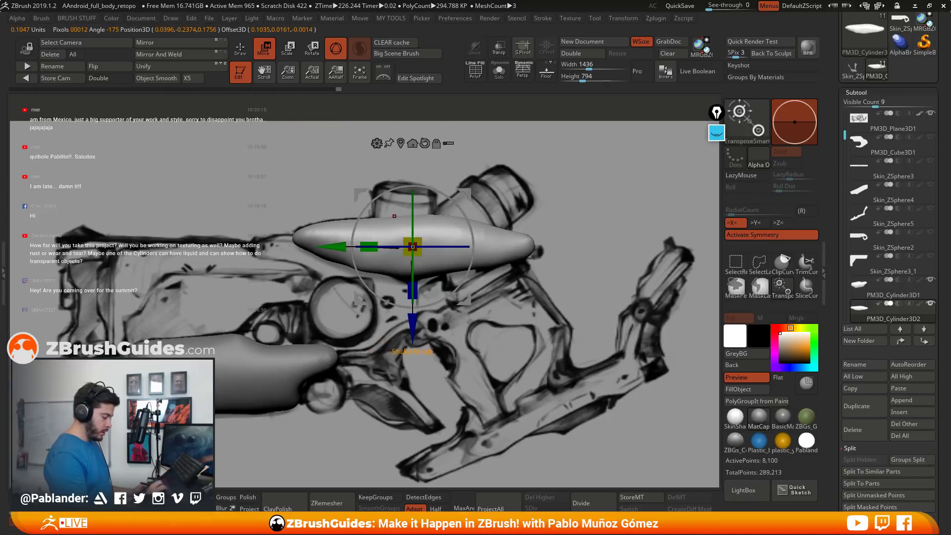
{"action": "left_click", "coordinate": [377, 143]}
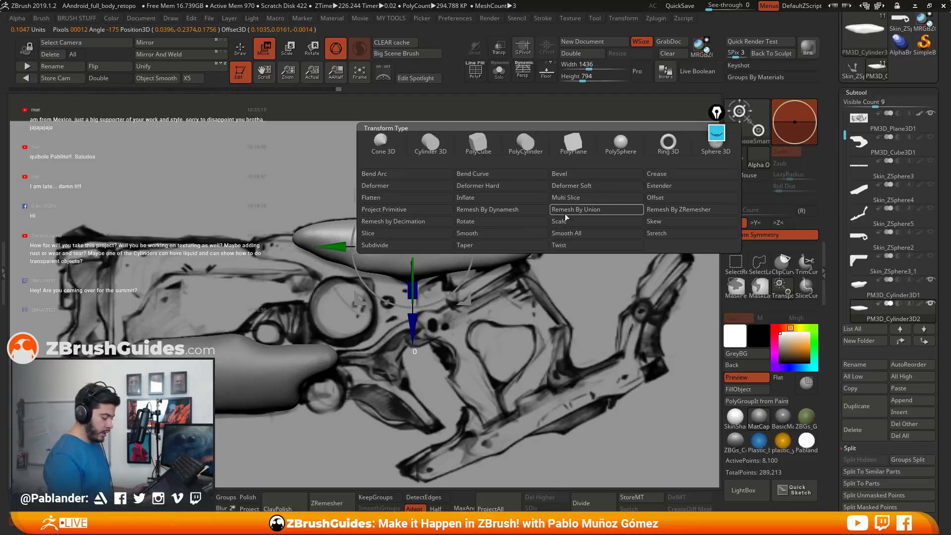
{"action": "left_click", "coordinate": [407, 201]}
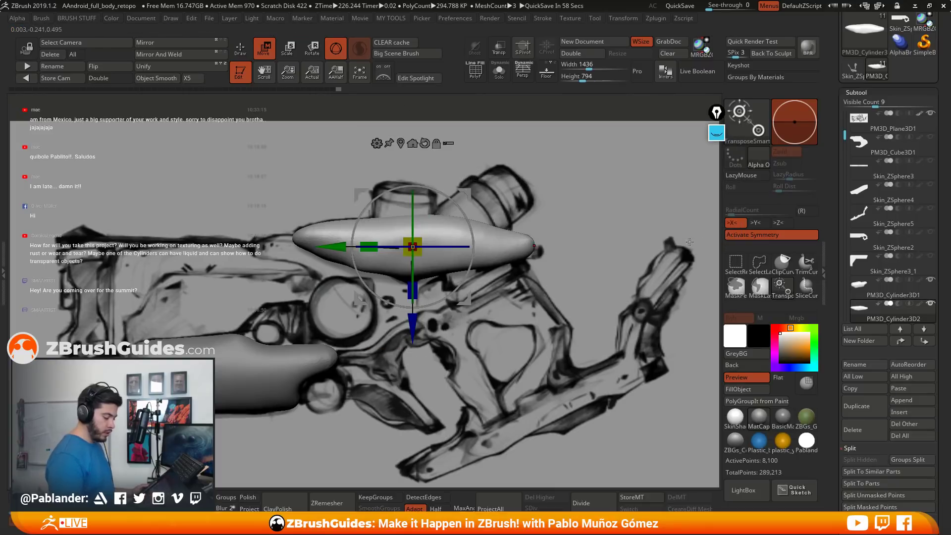
{"action": "left_click", "coordinate": [748, 236]}
{"action": "left_click", "coordinate": [377, 143]}
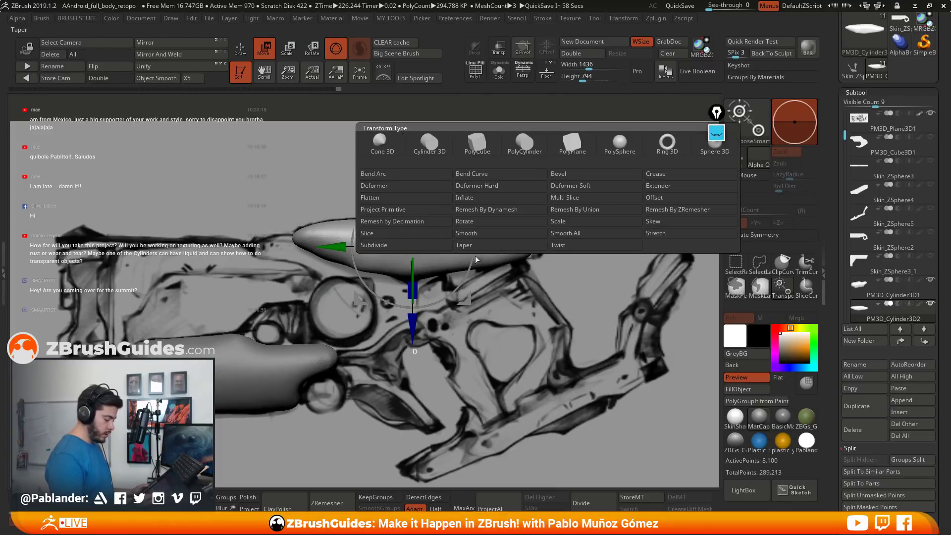
{"action": "left_click", "coordinate": [372, 197]}
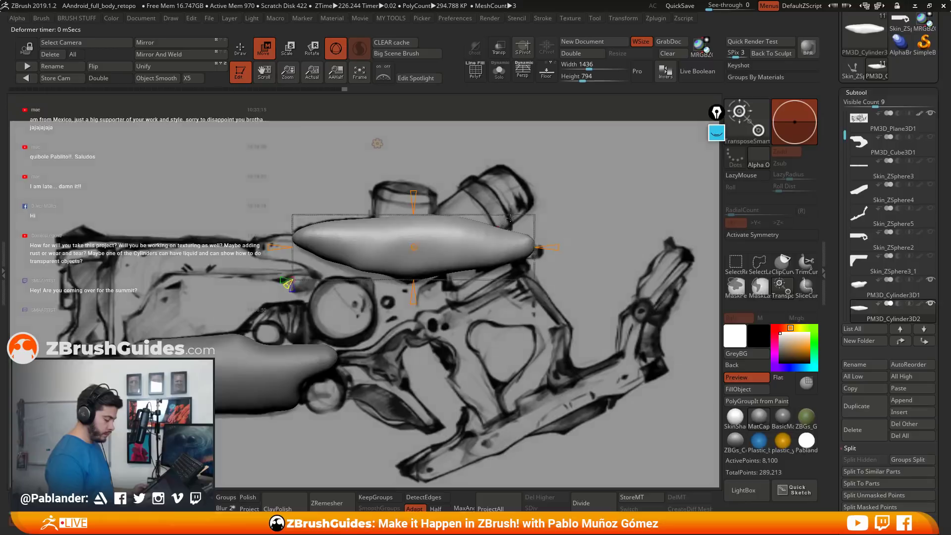
Enable the deformer's X symmetry, flatten both sides of the upper body inward by about 0.177, and accept the result.
{"action": "left_click_drag", "start_coordinate": [511, 218], "coordinate": [548, 225], "text": "shift"}
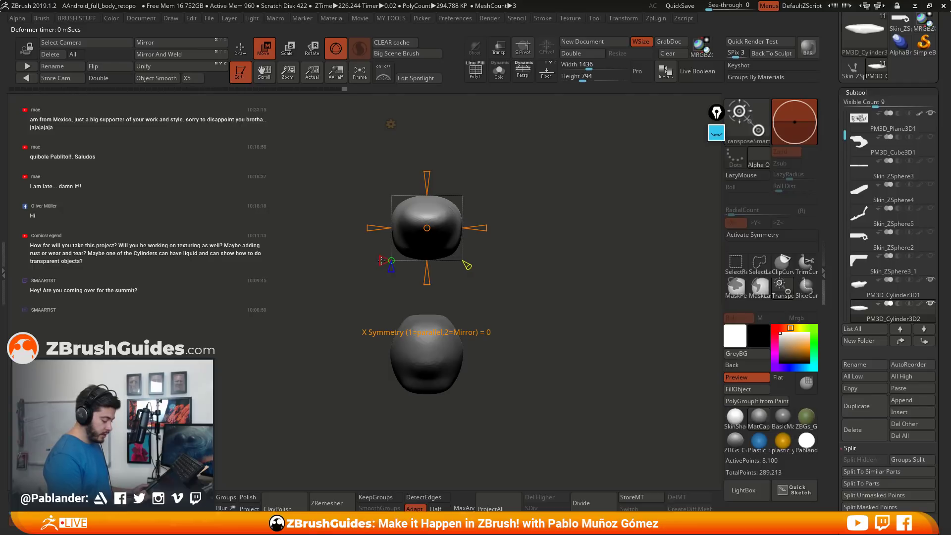
{"action": "left_click_drag", "start_coordinate": [346, 267], "coordinate": [347, 268]}
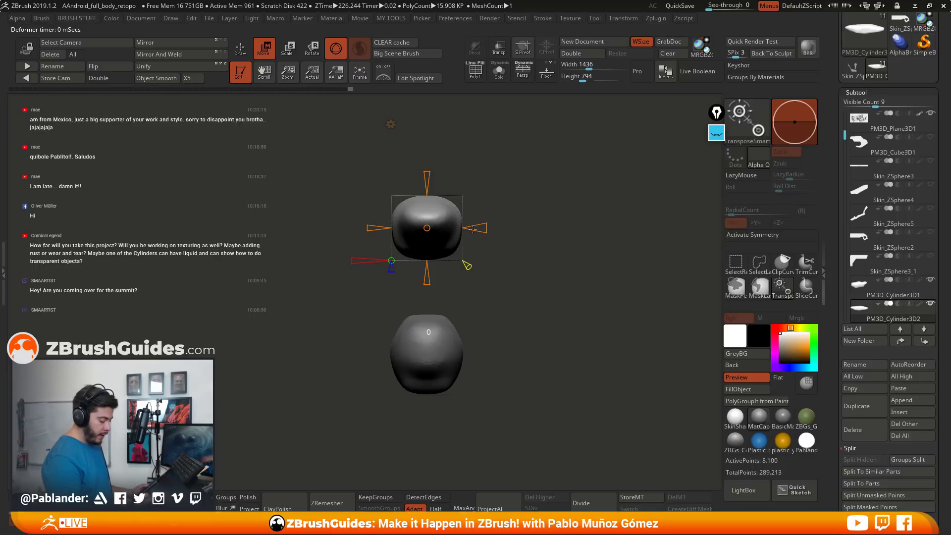
{"action": "left_click_drag", "start_coordinate": [447, 235], "coordinate": [420, 240]}
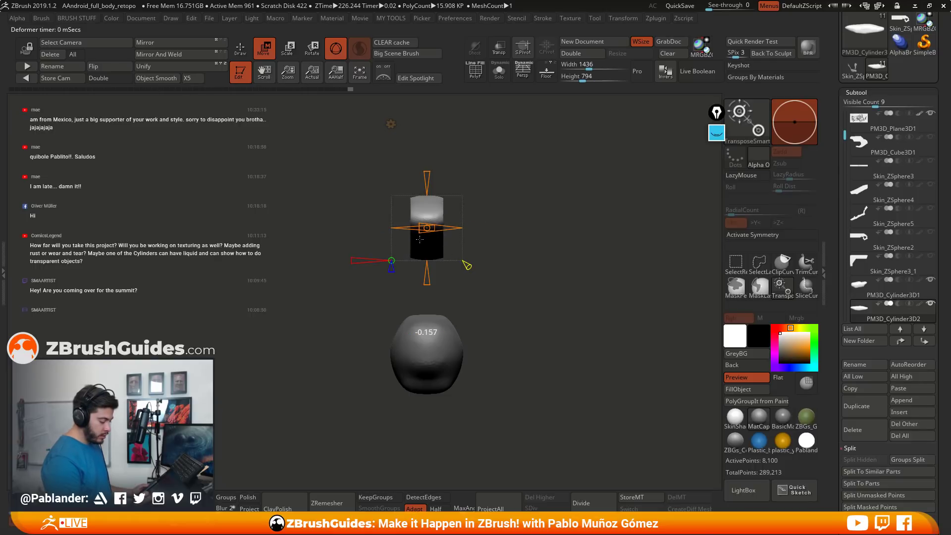
{"action": "left_click", "coordinate": [391, 124]}
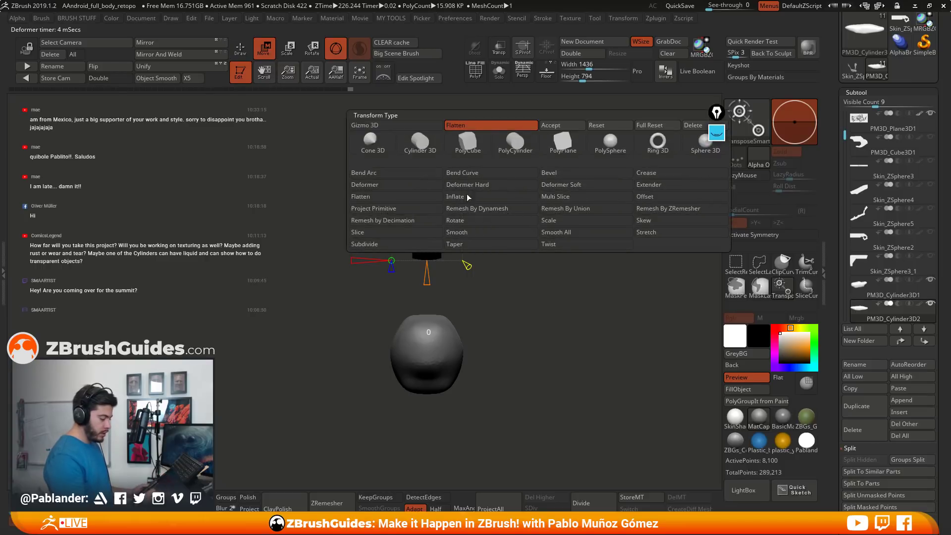
{"action": "left_click", "coordinate": [569, 131]}
Smooth the flattened upper body's hard top edge into a rounded rim, from its front tip to its rear.
{"action": "key", "text": "q"}
{"action": "left_click_drag", "start_coordinate": [280, 183], "coordinate": [519, 248]}
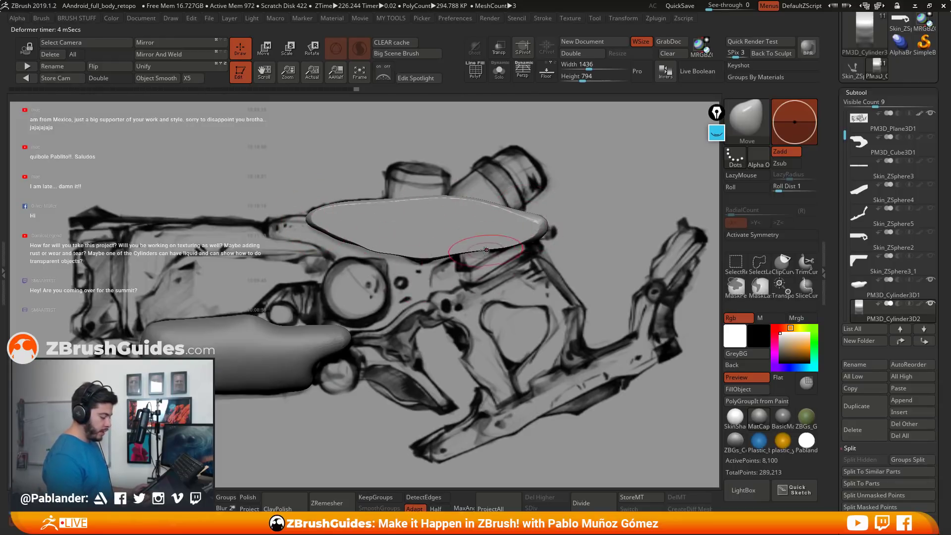
{"action": "right_click_drag", "start_coordinate": [519, 226], "coordinate": [507, 240]}
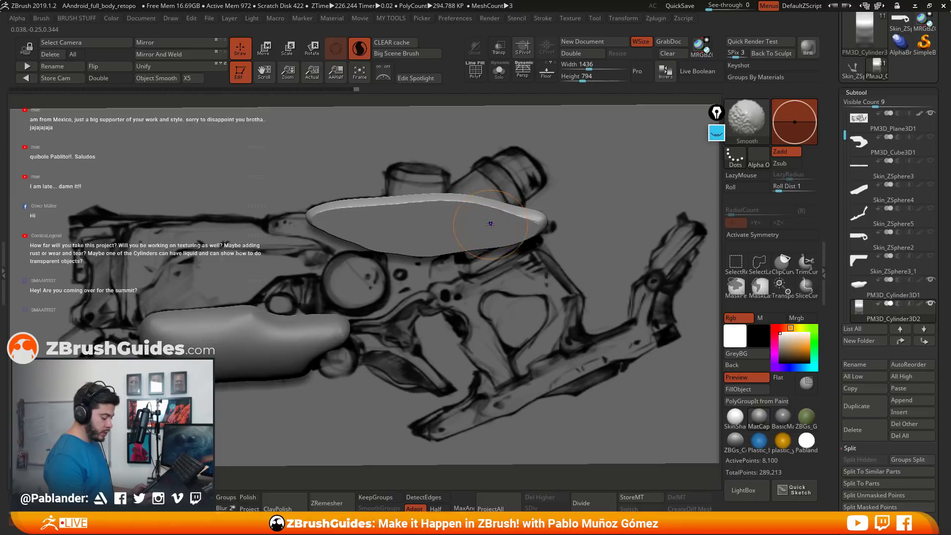
{"action": "key", "text": "space"}
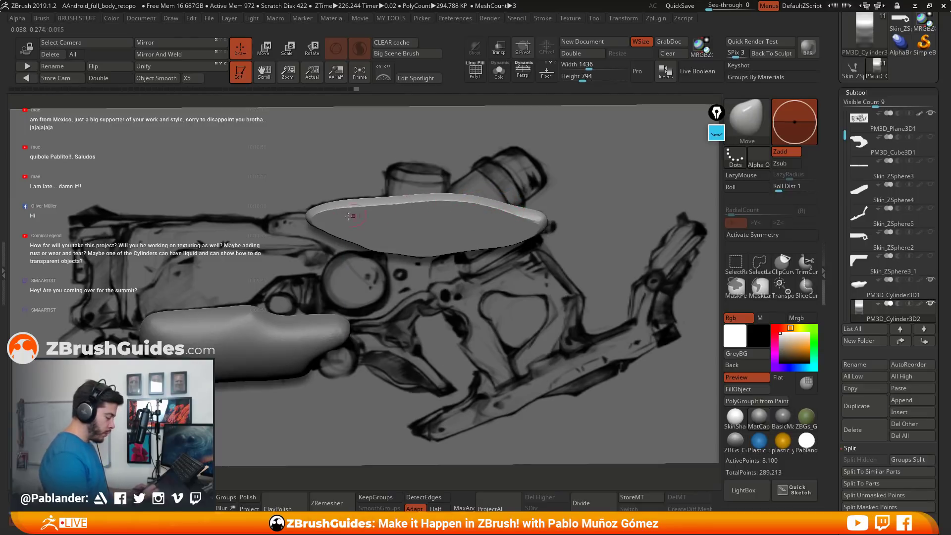
{"action": "key", "text": "shift"}
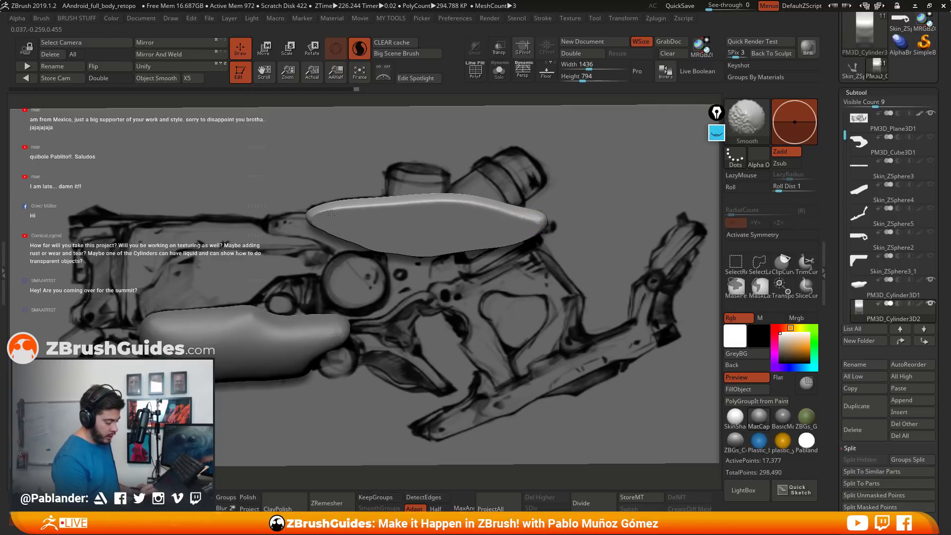
Finish smoothing the upper body's front tip and show the other gun parts again, from PM3D_Cube3D1 through Skin_ZSphere3_1.
{"action": "left_click_drag", "start_coordinate": [331, 214], "coordinate": [318, 214], "text": "shift"}
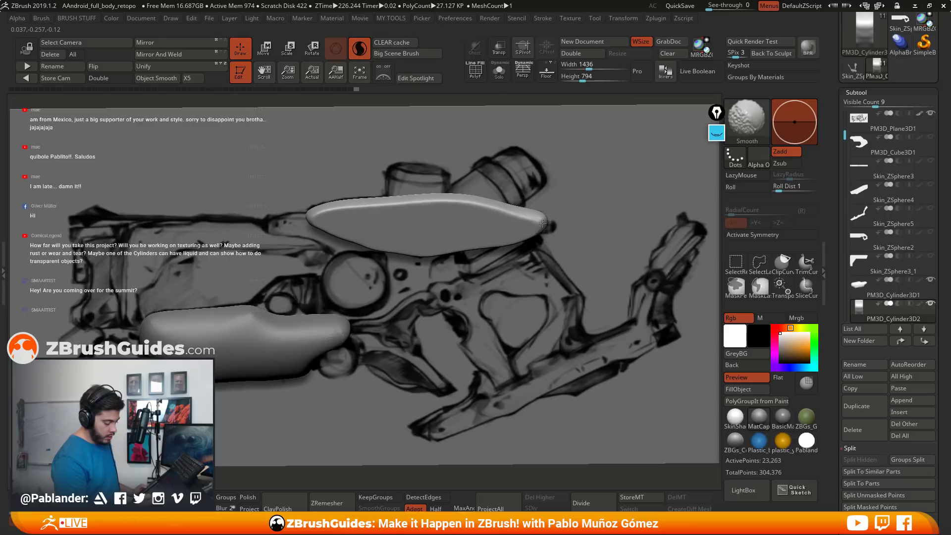
{"action": "mouse_move", "coordinate": [499, 286]}
{"action": "left_mouse_down", "text": "shift"}
{"action": "mouse_move", "coordinate": [574, 278]}
{"action": "mouse_move", "coordinate": [585, 248]}
{"action": "left_mouse_up", "text": "shift"}
{"action": "left_click", "coordinate": [930, 138]}
{"action": "left_click", "coordinate": [930, 162]}
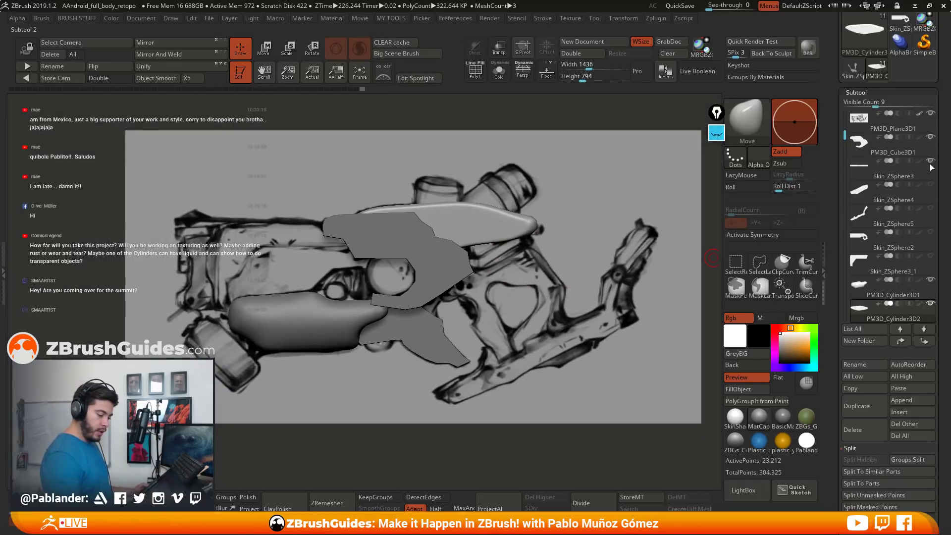
{"action": "left_click", "coordinate": [932, 186]}
{"action": "left_click", "coordinate": [932, 209]}
{"action": "left_click_drag", "start_coordinate": [935, 236], "coordinate": [932, 255]}
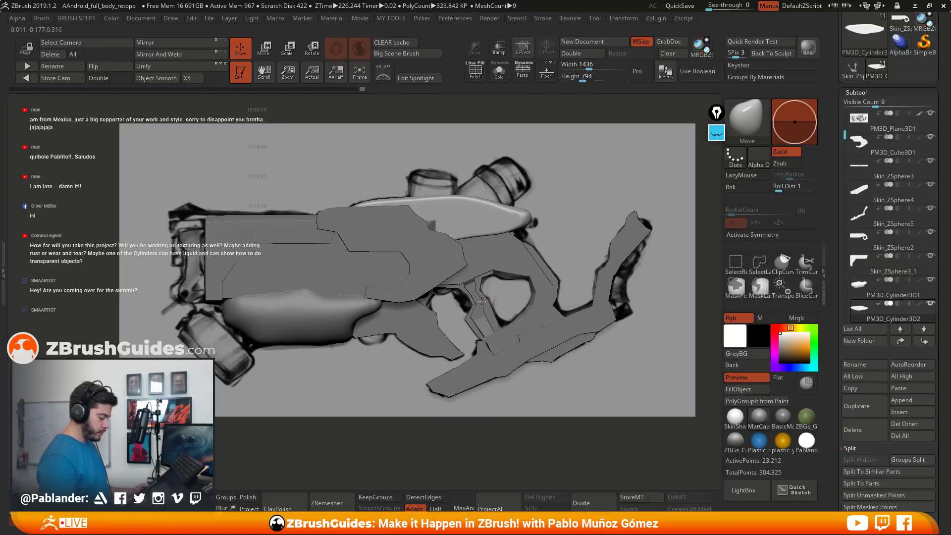
Nudge the upper body's rear end, underside and top edge with the Move brush to follow the reference sketch.
{"action": "key", "text": "w"}
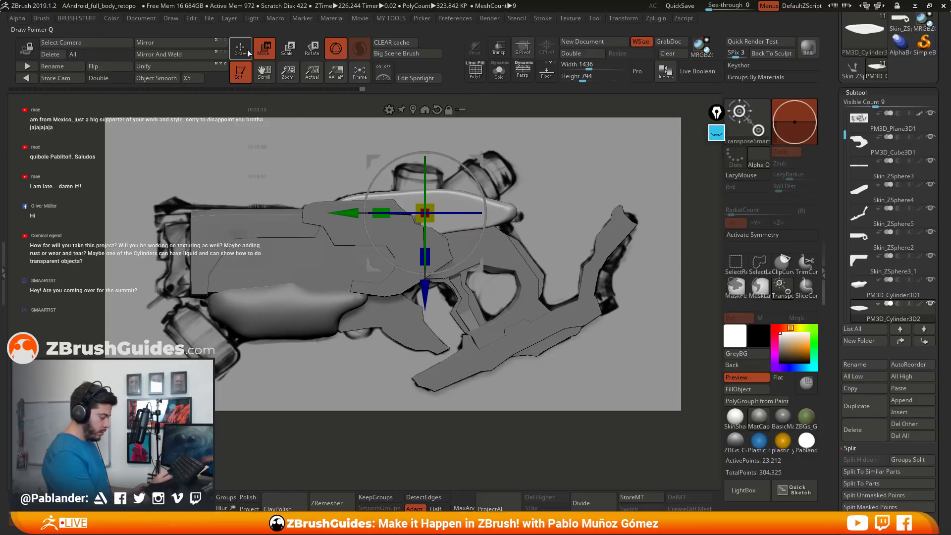
{"action": "key", "text": "q"}
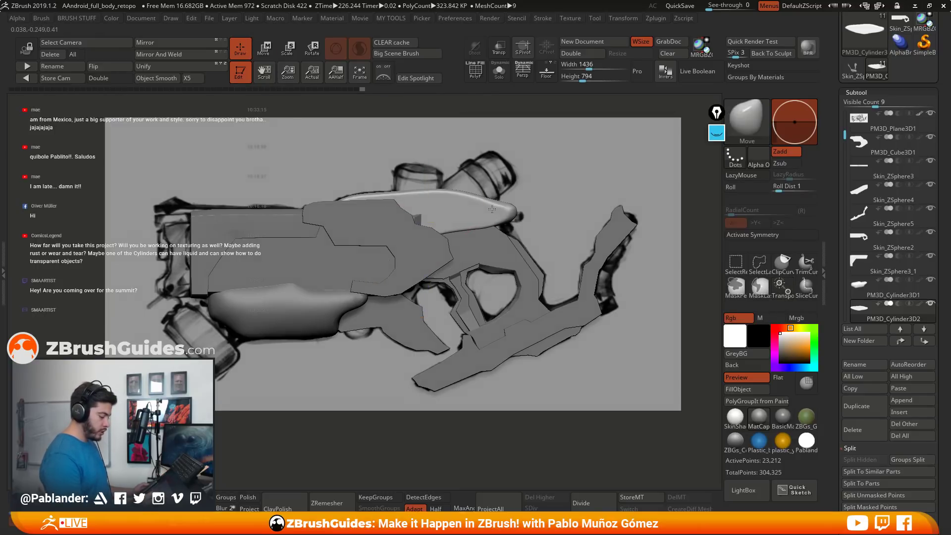
{"action": "key", "text": "space"}
{"action": "mouse_move", "coordinate": [482, 213]}
{"action": "left_mouse_down"}
{"action": "mouse_move", "coordinate": [516, 212]}
{"action": "mouse_move", "coordinate": [512, 222]}
{"action": "left_mouse_up"}
{"action": "left_click_drag", "start_coordinate": [455, 229], "coordinate": [452, 232]}
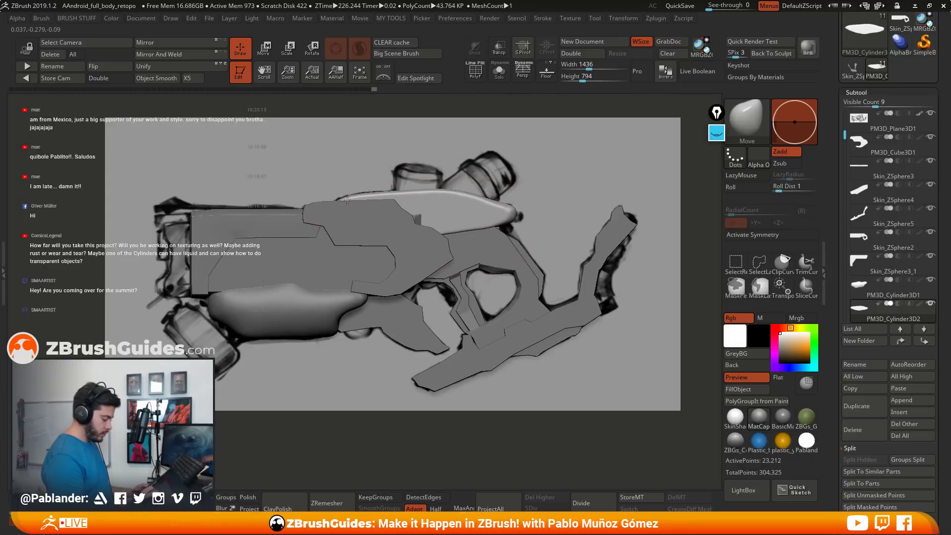
{"action": "left_click_drag", "start_coordinate": [447, 193], "coordinate": [467, 197]}
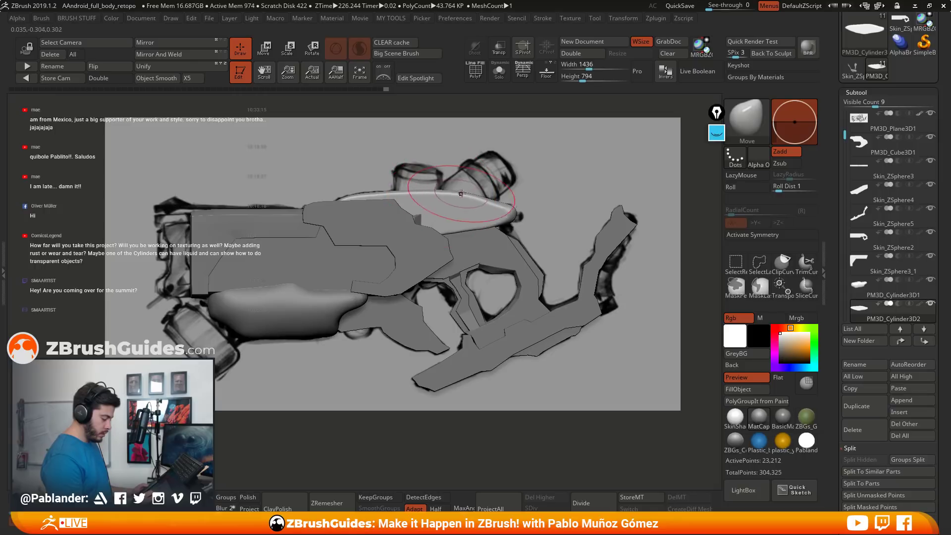
Duplicate the upper body and replace the copy's mesh with a low-poly cube.
{"action": "mouse_move", "coordinate": [499, 324]}
{"action": "right_mouse_down"}
{"action": "mouse_move", "coordinate": [479, 320]}
{"action": "mouse_move", "coordinate": [508, 275]}
{"action": "mouse_move", "coordinate": [495, 212]}
{"action": "right_mouse_up"}
{"action": "right_click_drag", "start_coordinate": [402, 204], "coordinate": [358, 288], "text": "shift"}
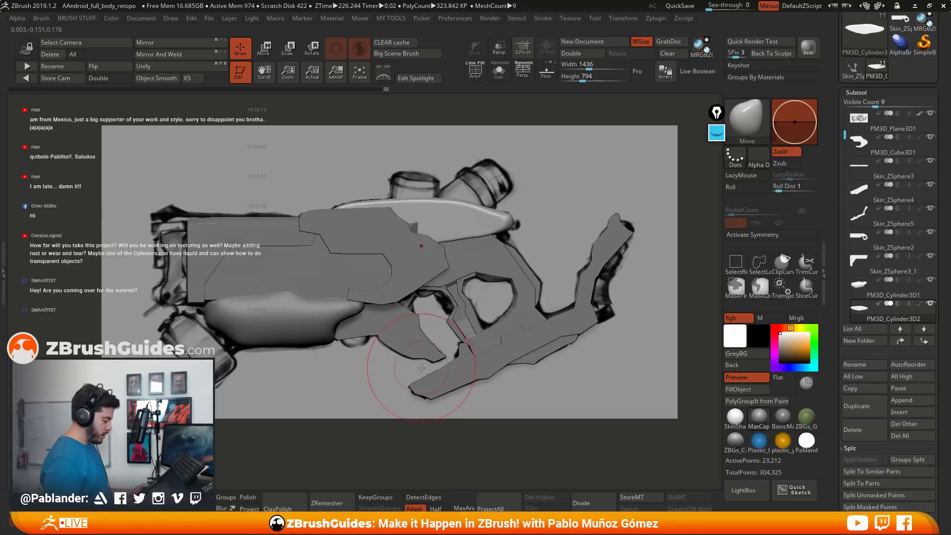
{"action": "right_click_drag", "start_coordinate": [422, 368], "coordinate": [452, 361], "text": "alt"}
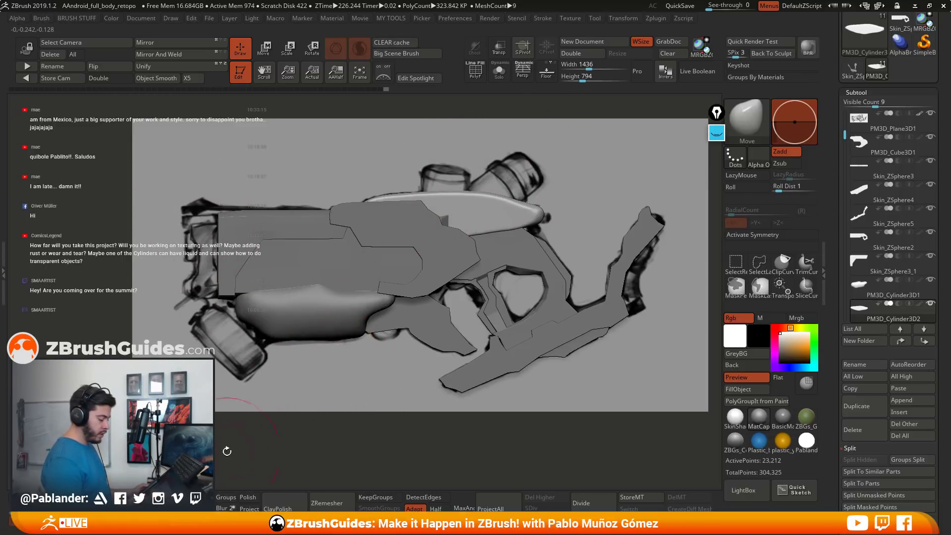
{"action": "right_click_drag", "start_coordinate": [447, 379], "coordinate": [429, 372], "text": "alt"}
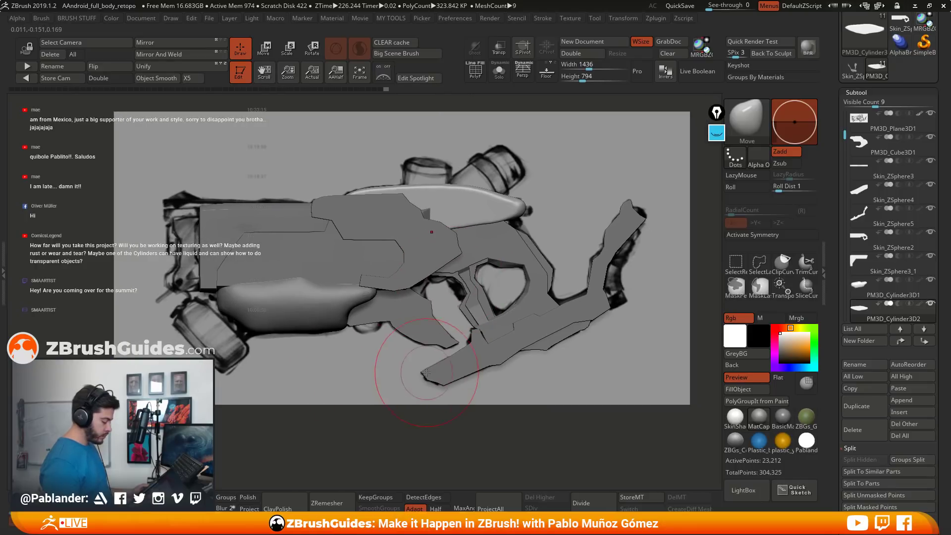
{"action": "left_click", "coordinate": [869, 406]}
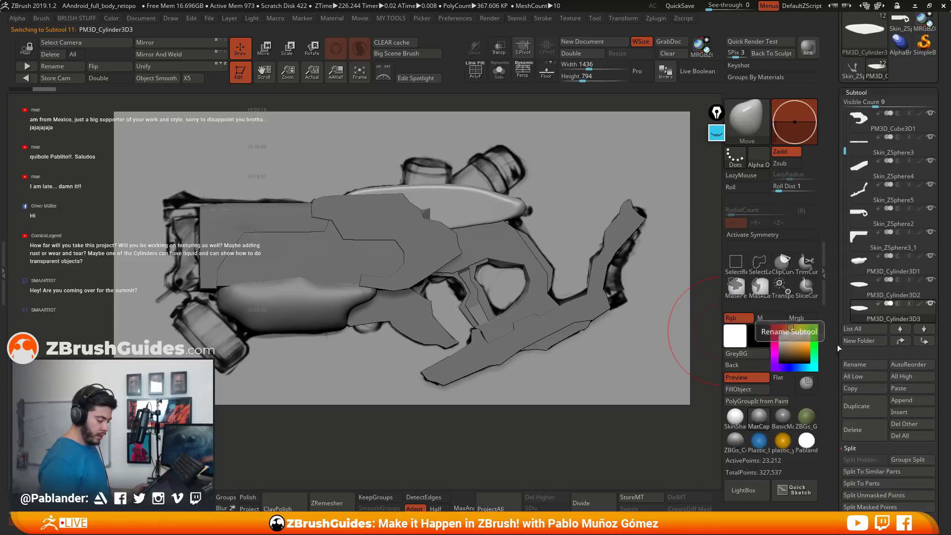
{"action": "left_click", "coordinate": [499, 72]}
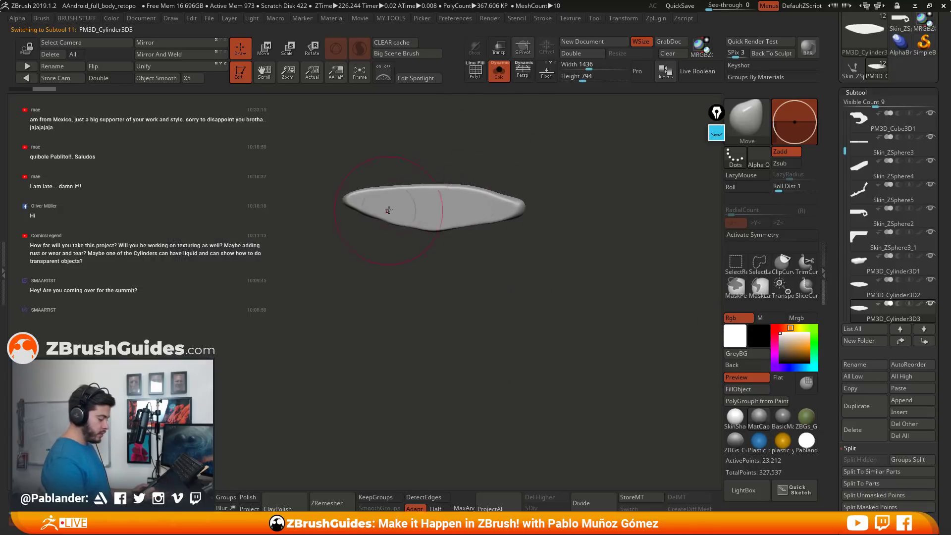
{"action": "key", "text": "alt+shift+s"}
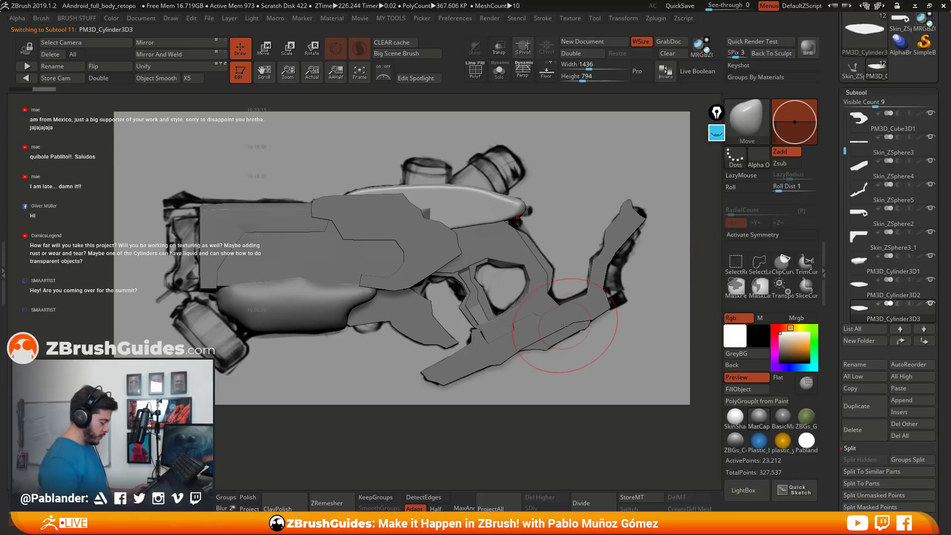
{"action": "left_click", "coordinate": [198, 502]}
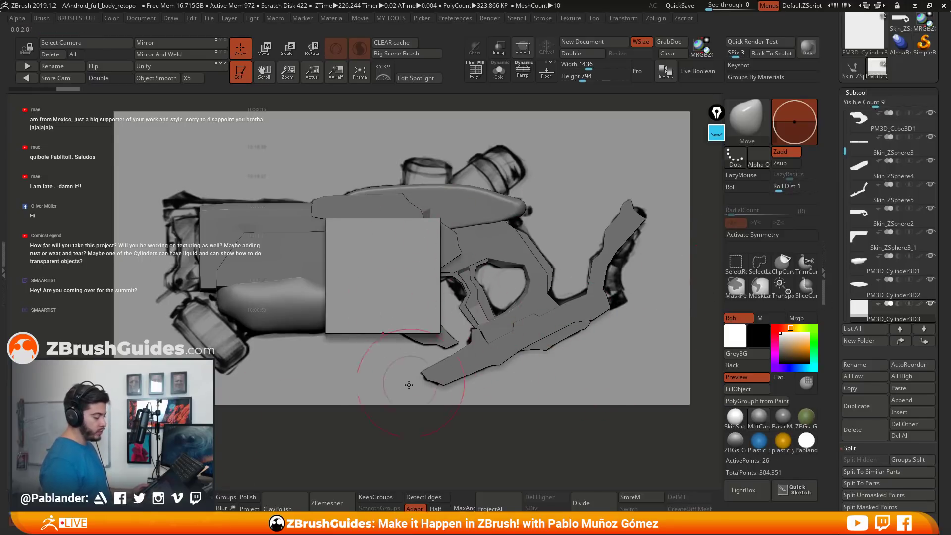
Center the gizmo on the cube, move it to the gun's front end and scale it into a tall block matching the sketch.
{"action": "key", "text": "w"}
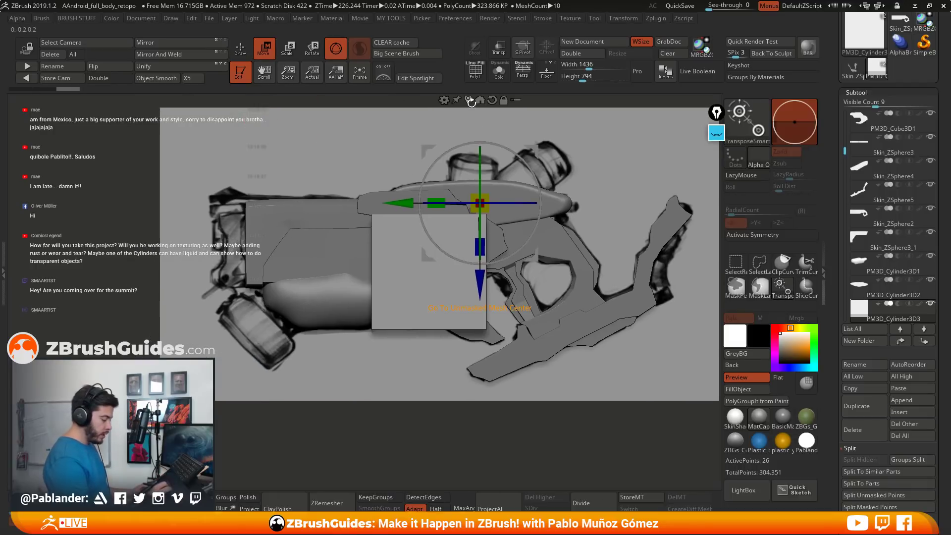
{"action": "left_click", "coordinate": [469, 101]}
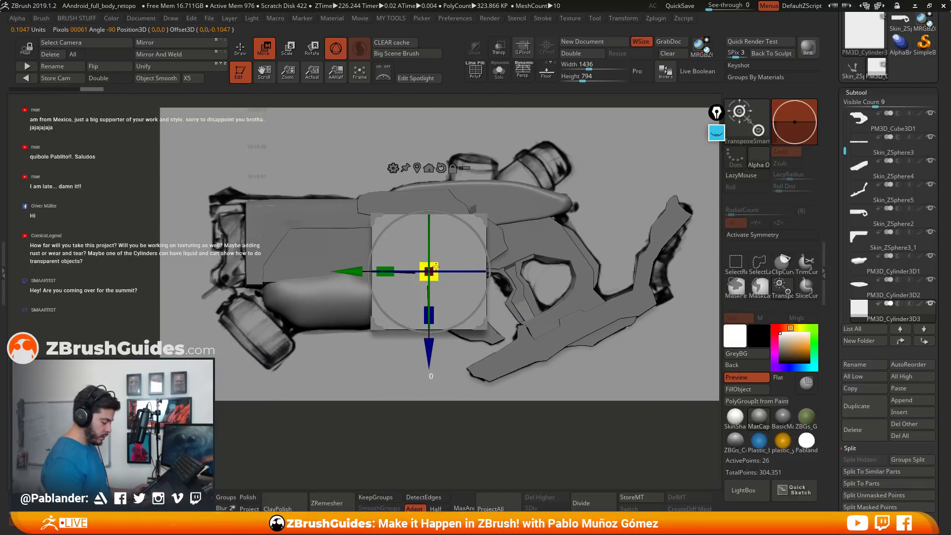
{"action": "left_click_drag", "start_coordinate": [436, 266], "coordinate": [288, 288]}
{"action": "right_click_drag", "start_coordinate": [288, 288], "coordinate": [461, 291], "text": "alt"}
{"action": "left_click_drag", "start_coordinate": [344, 273], "coordinate": [345, 311]}
{"action": "left_click_drag", "start_coordinate": [403, 174], "coordinate": [407, 202]}
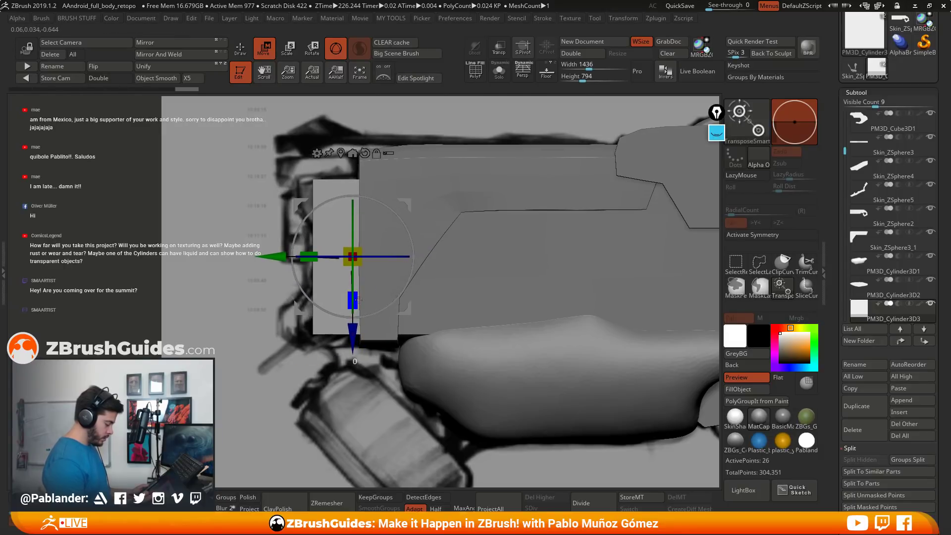
{"action": "left_click_drag", "start_coordinate": [359, 300], "coordinate": [358, 304]}
{"action": "left_click_drag", "start_coordinate": [409, 208], "coordinate": [408, 209]}
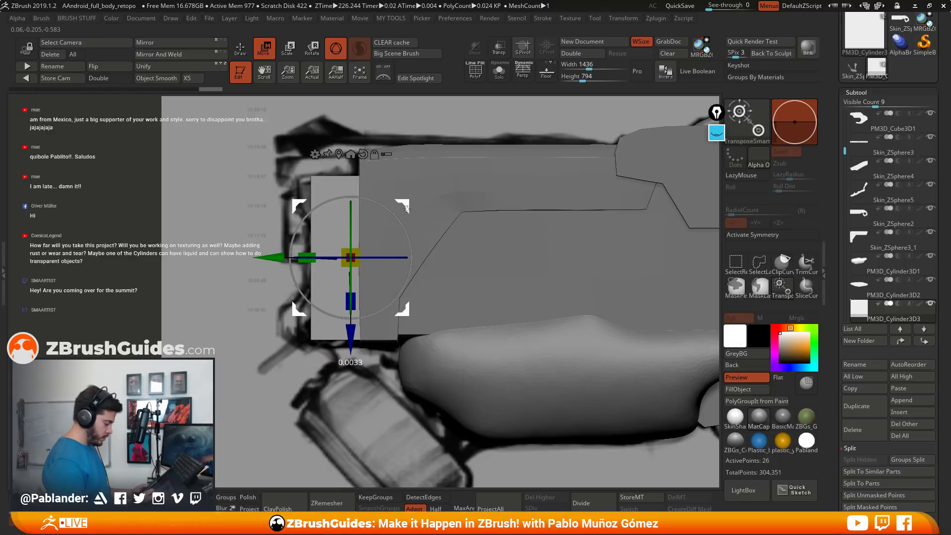
Isolate the front block with its wireframe shown and use ZModeler to bevel its middle horizontal edge loop into a band about half its height.
{"action": "key", "text": "q"}
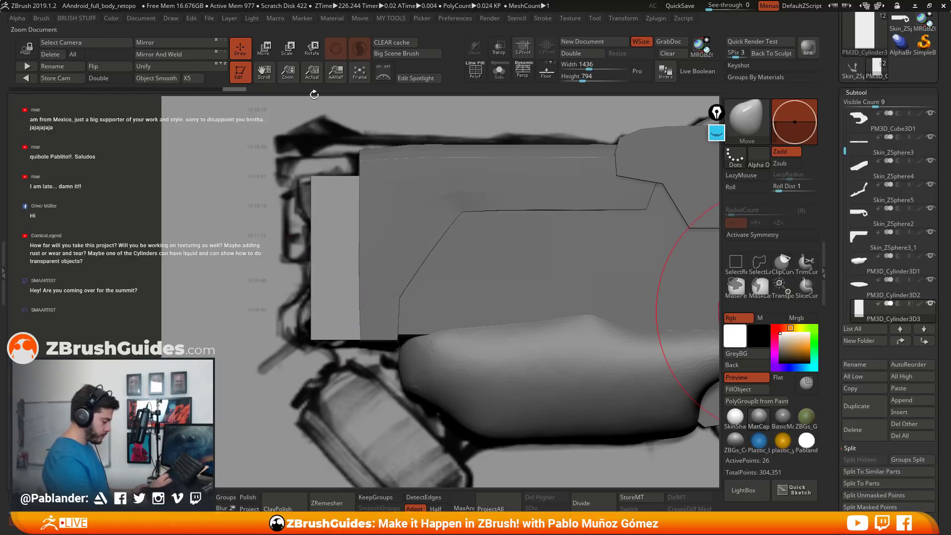
{"action": "left_click", "coordinate": [499, 71]}
{"action": "key", "text": "shift+f"}
{"action": "key", "text": "b"}
{"action": "key", "text": "z"}
{"action": "key", "text": "m"}
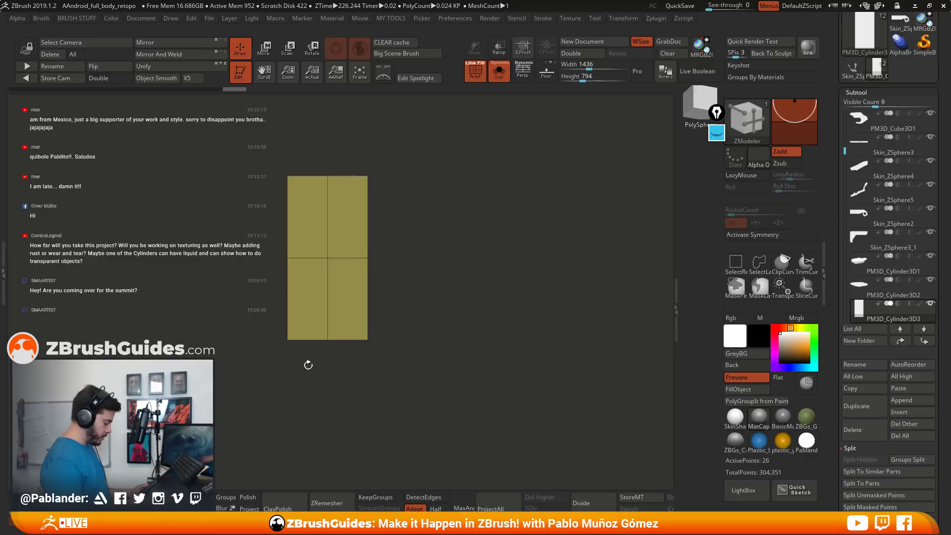
{"action": "key", "text": "space"}
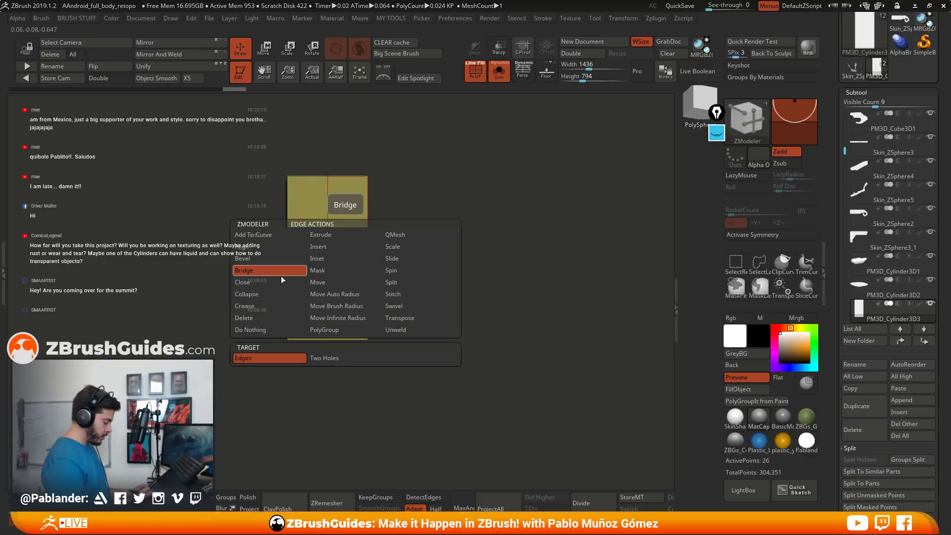
{"action": "left_click", "coordinate": [296, 258]}
{"action": "left_click_drag", "start_coordinate": [364, 261], "coordinate": [385, 364]}
{"action": "left_click_drag", "start_coordinate": [459, 295], "coordinate": [466, 287]}
{"action": "left_click_drag", "start_coordinate": [516, 219], "coordinate": [498, 200]}
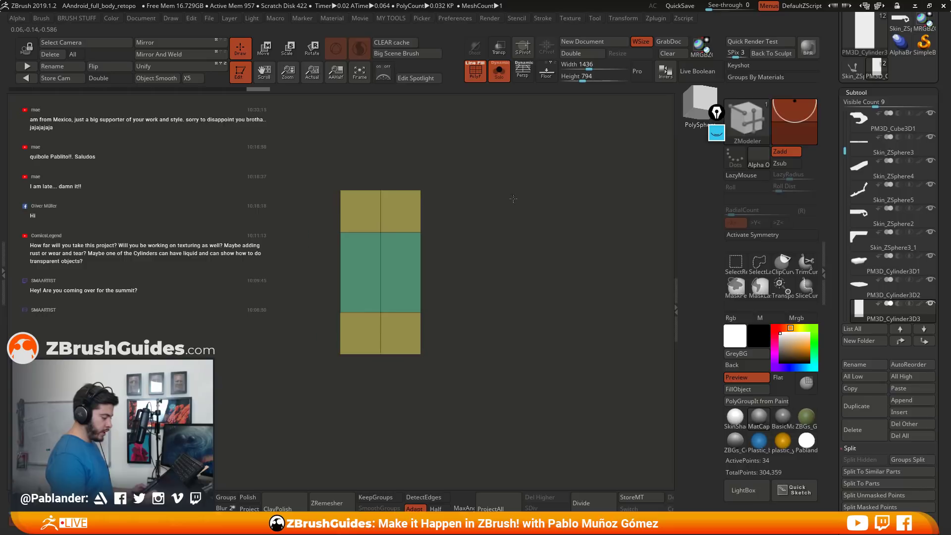
Compare the block with the sketch, then bevel the upper and lower edge loops of its middle band into narrow strips.
{"action": "left_click", "coordinate": [496, 72]}
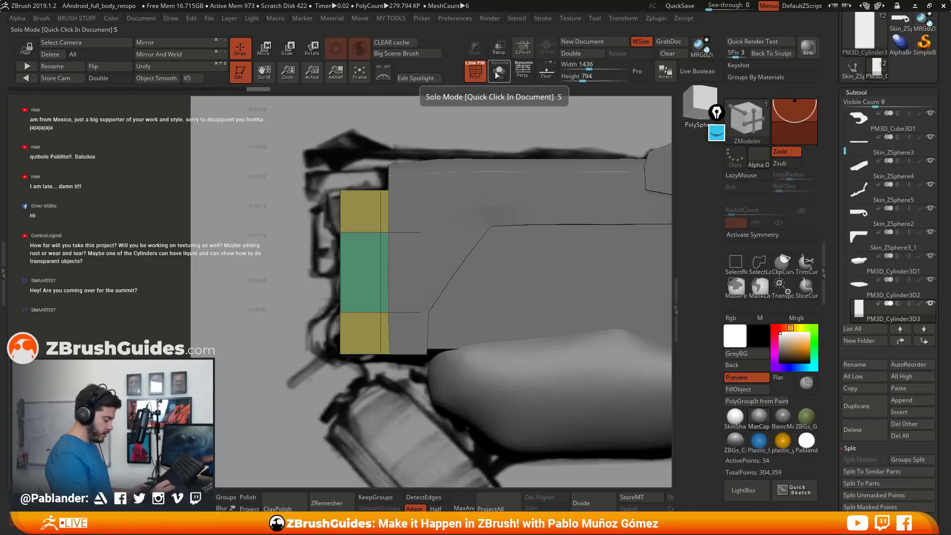
{"action": "left_click", "coordinate": [495, 71]}
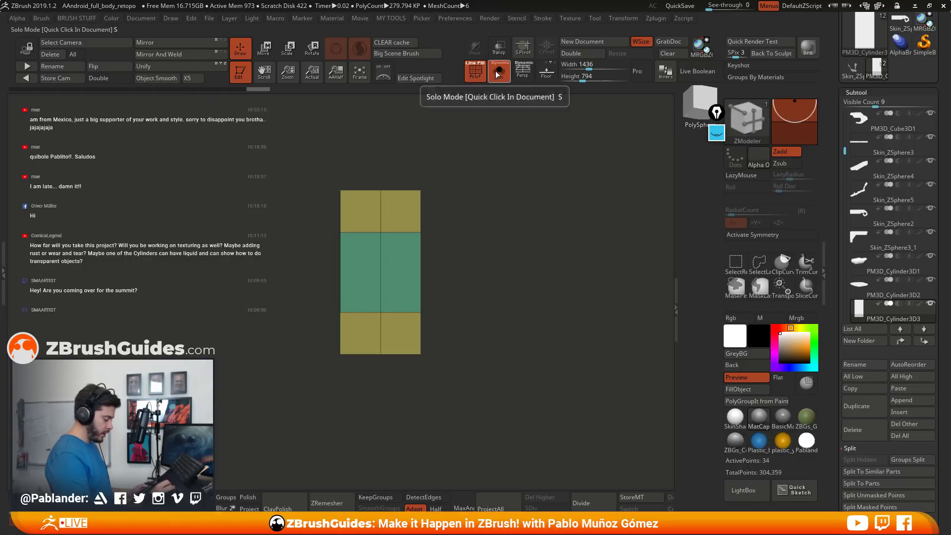
{"action": "left_click", "coordinate": [404, 232]}
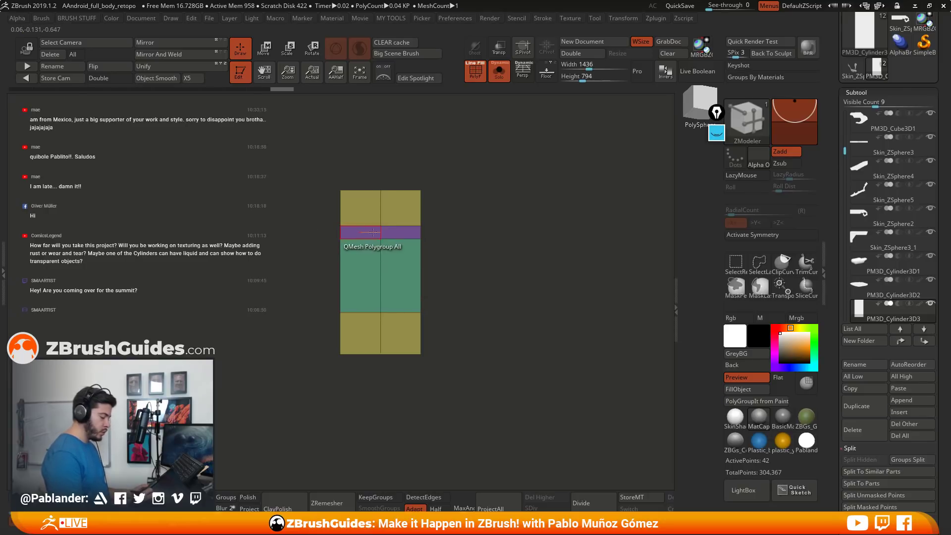
{"action": "left_click", "coordinate": [401, 313]}
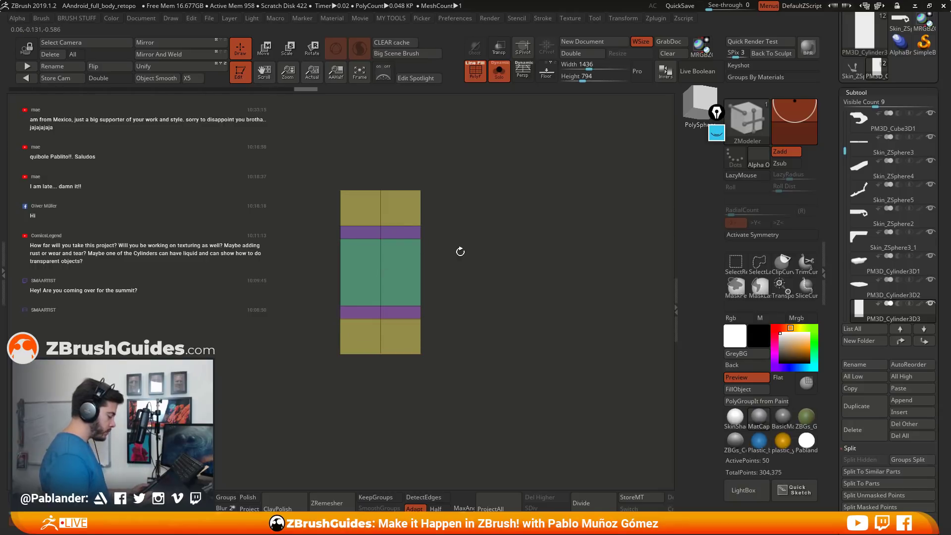
QMesh the block's upper and lower front faces forward so the middle stays recessed between slanted strips, and compare it with the sketch.
{"action": "left_click_drag", "start_coordinate": [460, 252], "coordinate": [484, 244]}
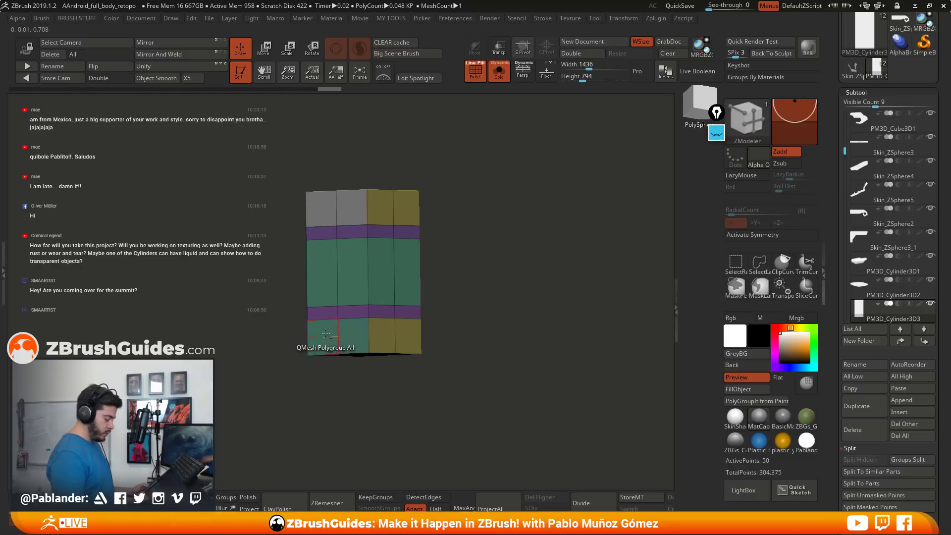
{"action": "left_click_drag", "start_coordinate": [431, 304], "coordinate": [359, 337]}
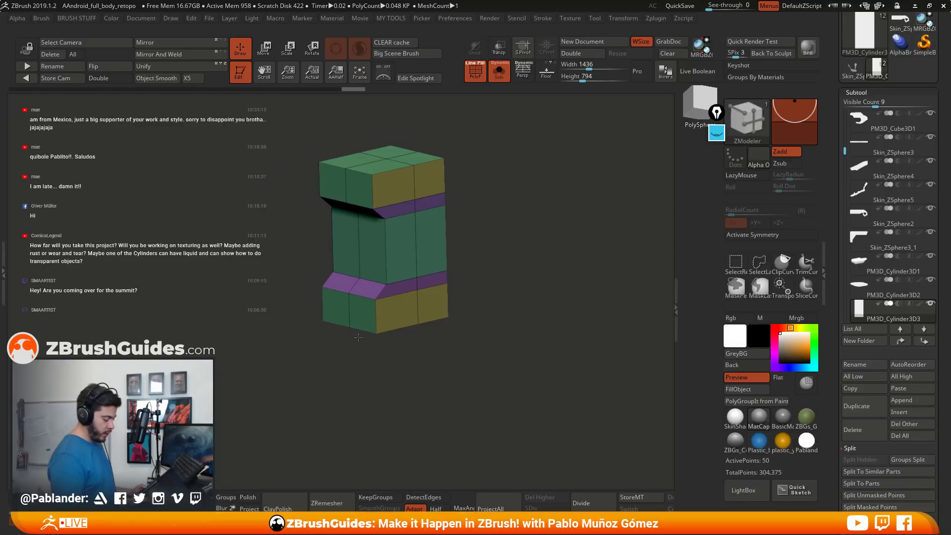
{"action": "left_click_drag", "start_coordinate": [474, 293], "coordinate": [523, 269]}
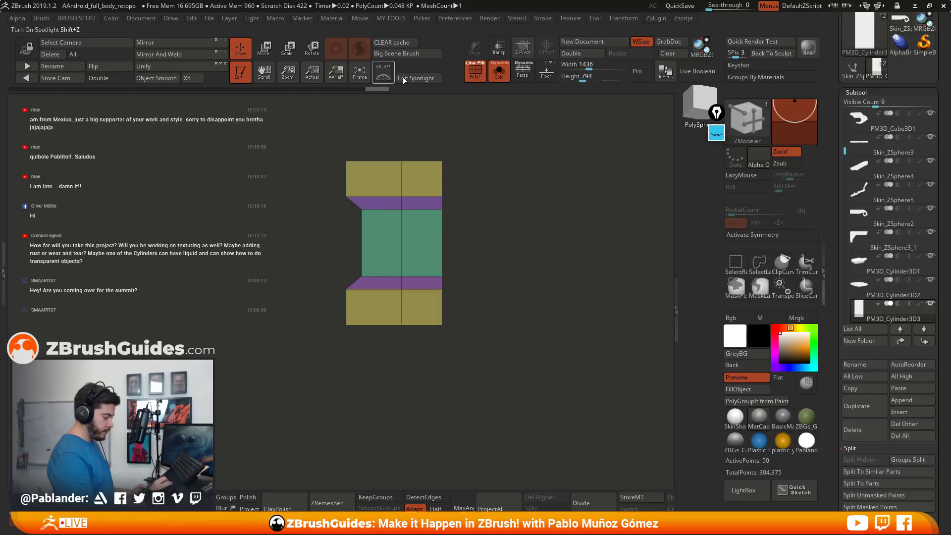
{"action": "left_click", "coordinate": [404, 80]}
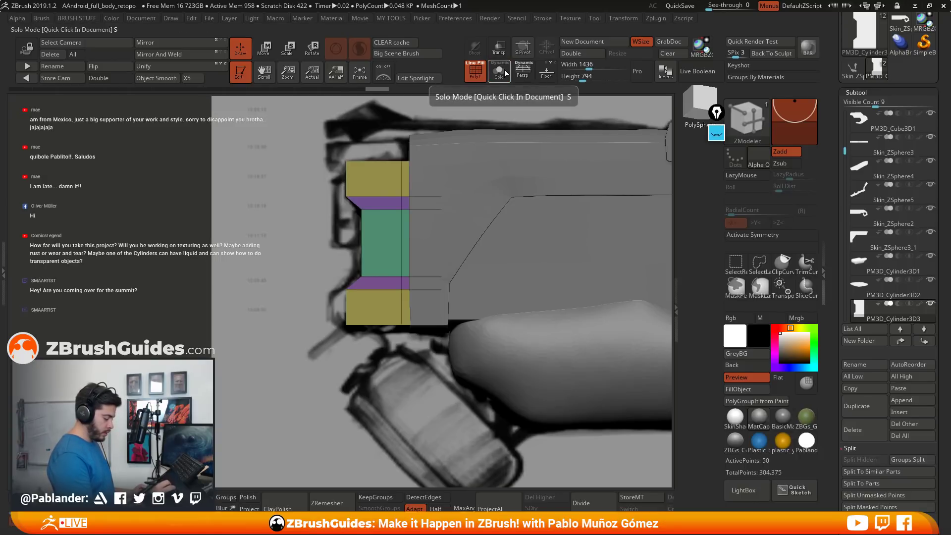
{"action": "left_click", "coordinate": [504, 69]}
{"action": "left_click", "coordinate": [500, 70]}
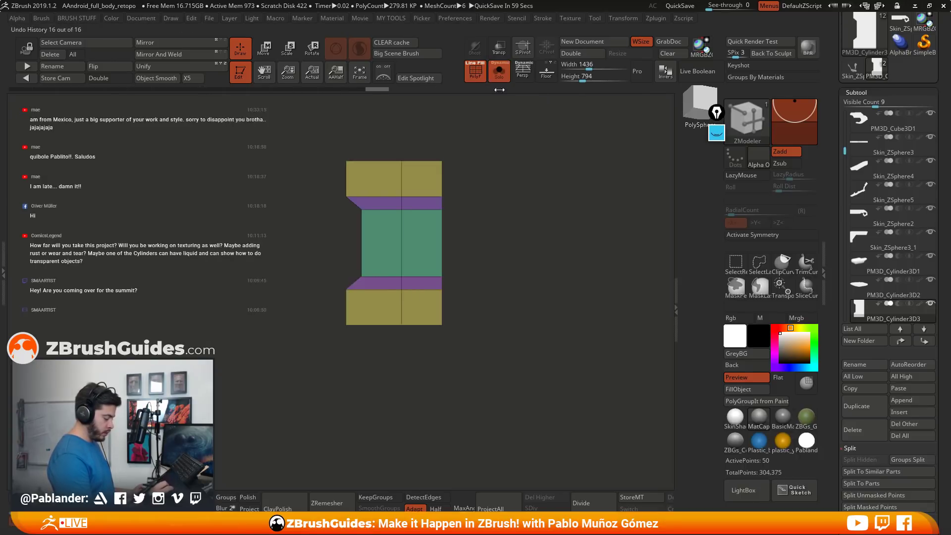
Bevel the edge loops around the front block's top and bottom faces into thin chamfers with ZModeler.
{"action": "mouse_move", "coordinate": [495, 213]}
{"action": "left_mouse_down"}
{"action": "mouse_move", "coordinate": [527, 206]}
{"action": "mouse_move", "coordinate": [498, 198]}
{"action": "left_mouse_up"}
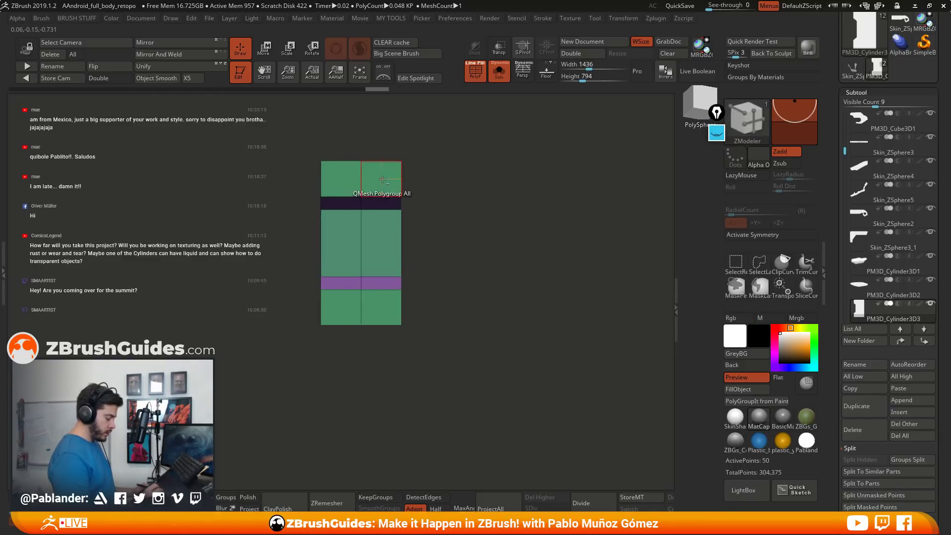
{"action": "left_click_drag", "start_coordinate": [474, 176], "coordinate": [450, 185]}
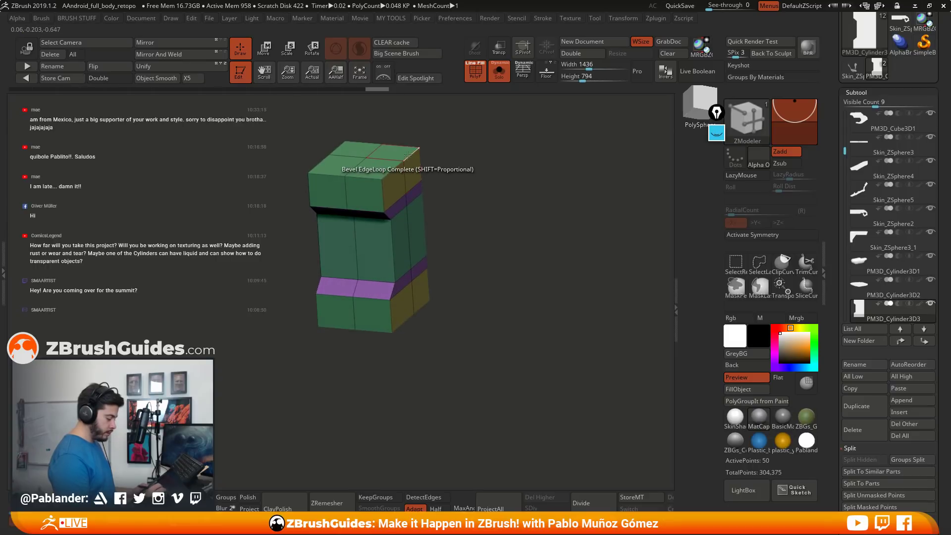
{"action": "key", "text": "space"}
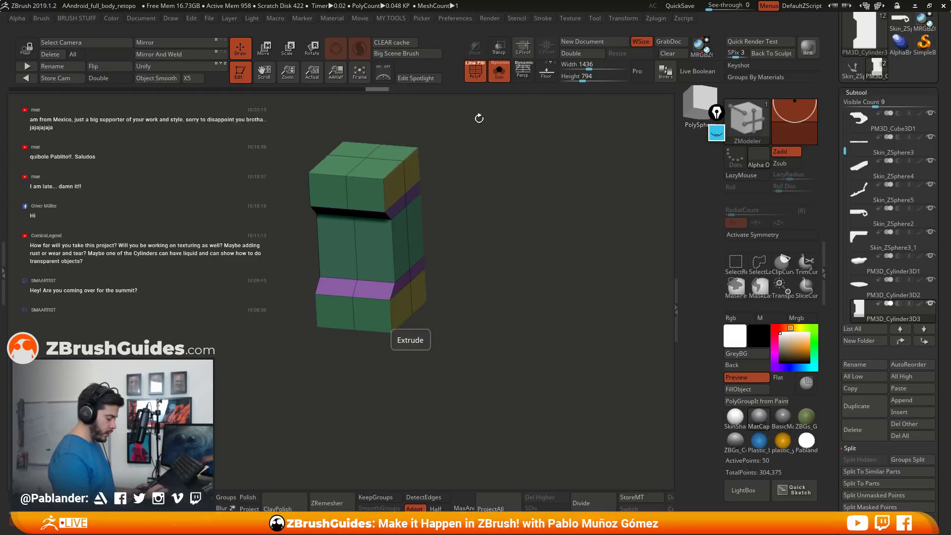
{"action": "key", "text": "space"}
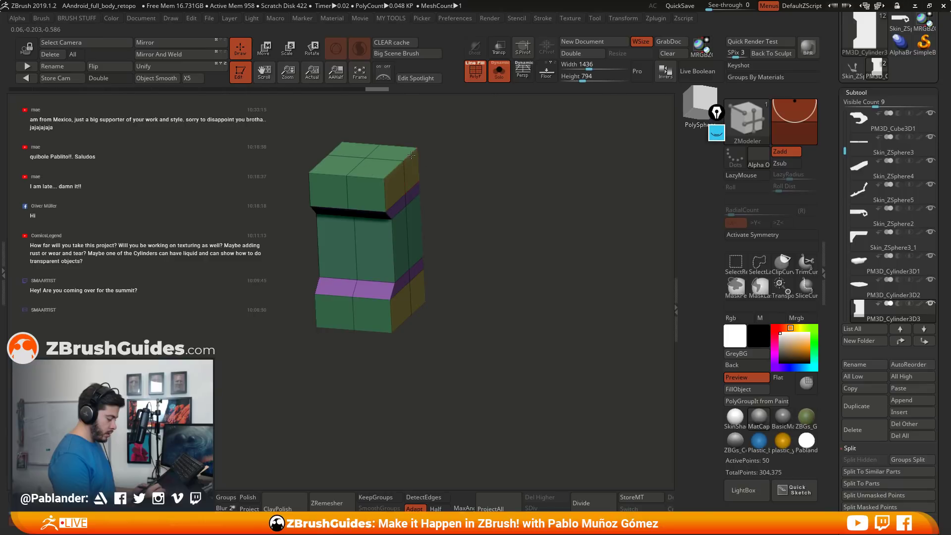
{"action": "key", "text": "space"}
{"action": "key", "text": "space"}
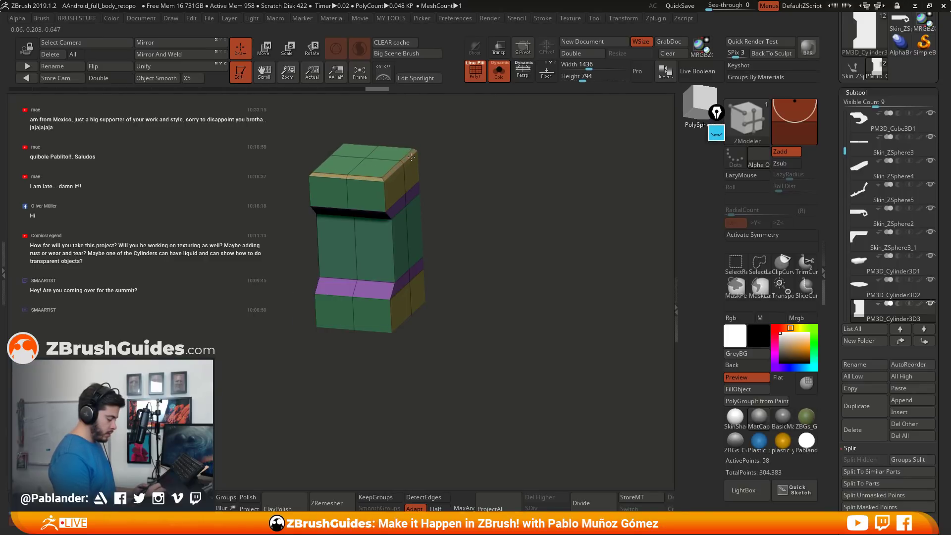
{"action": "left_click_drag", "start_coordinate": [468, 285], "coordinate": [462, 223]}
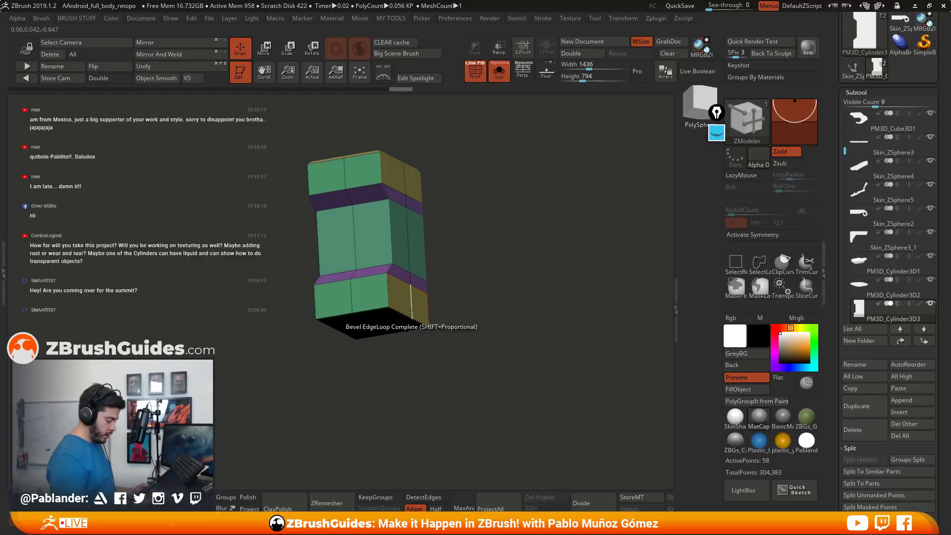
{"action": "left_click", "coordinate": [405, 313]}
{"action": "left_click_drag", "start_coordinate": [470, 317], "coordinate": [484, 292]}
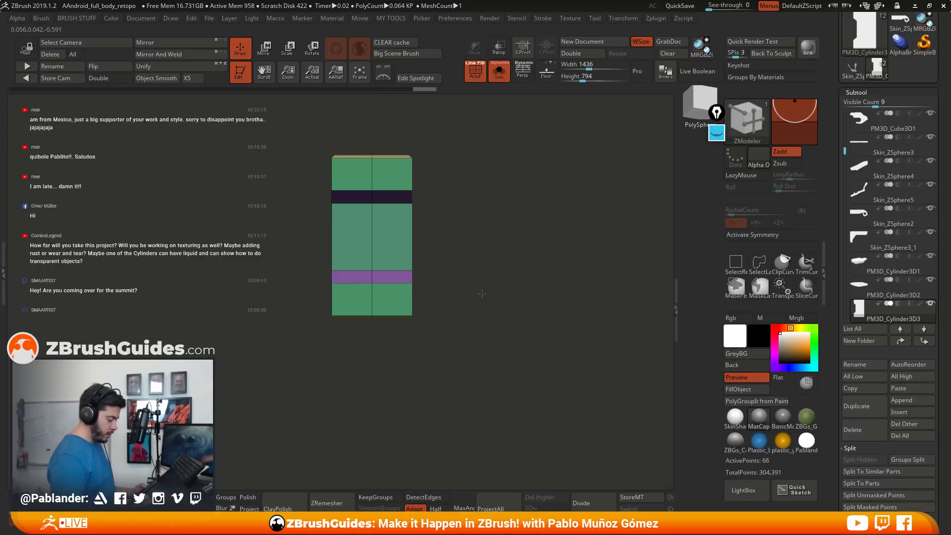
Mark all the block's front faces as a temporary group and inset them with Inset Region, leaving a narrow border.
{"action": "mouse_move", "coordinate": [392, 176]}
{"action": "left_mouse_down", "text": "alt"}
{"action": "mouse_move", "coordinate": [358, 179]}
{"action": "mouse_move", "coordinate": [355, 250]}
{"action": "mouse_move", "coordinate": [386, 296]}
{"action": "mouse_move", "coordinate": [384, 219]}
{"action": "left_mouse_up", "text": "alt"}
{"action": "left_click_drag", "start_coordinate": [459, 184], "coordinate": [522, 225]}
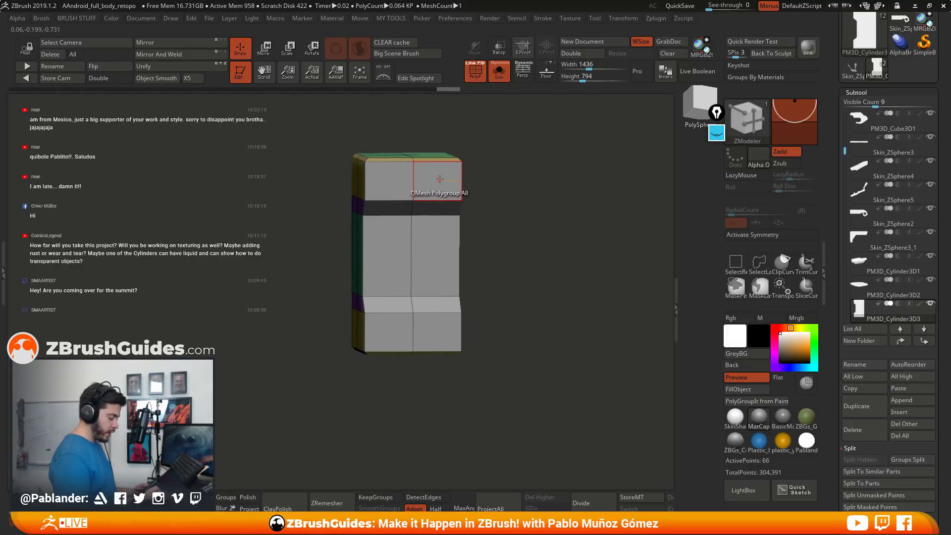
{"action": "key", "text": "space"}
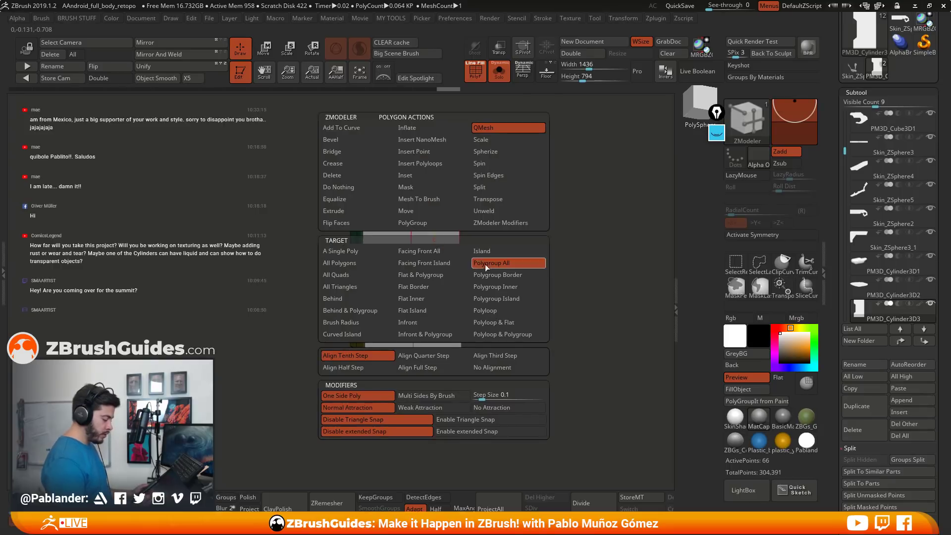
{"action": "left_click", "coordinate": [429, 174]}
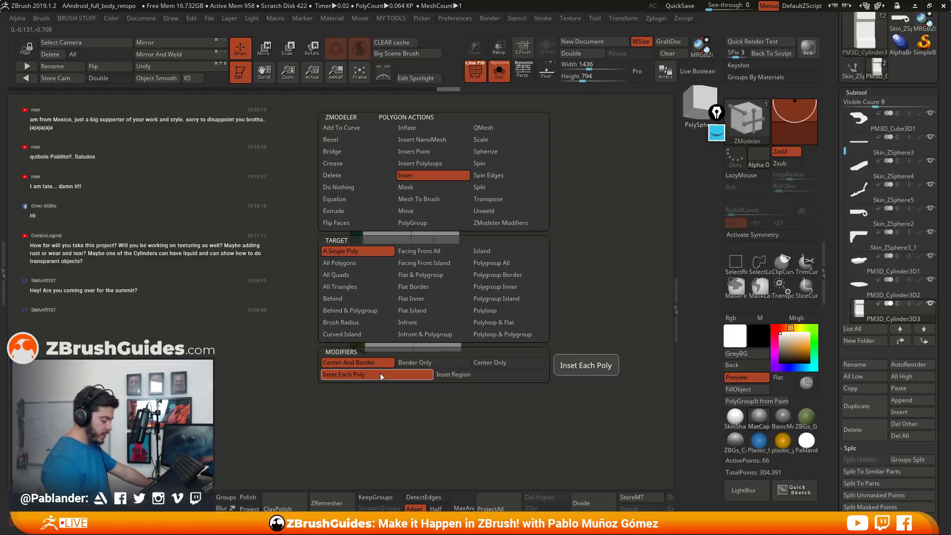
{"action": "left_click", "coordinate": [489, 374]}
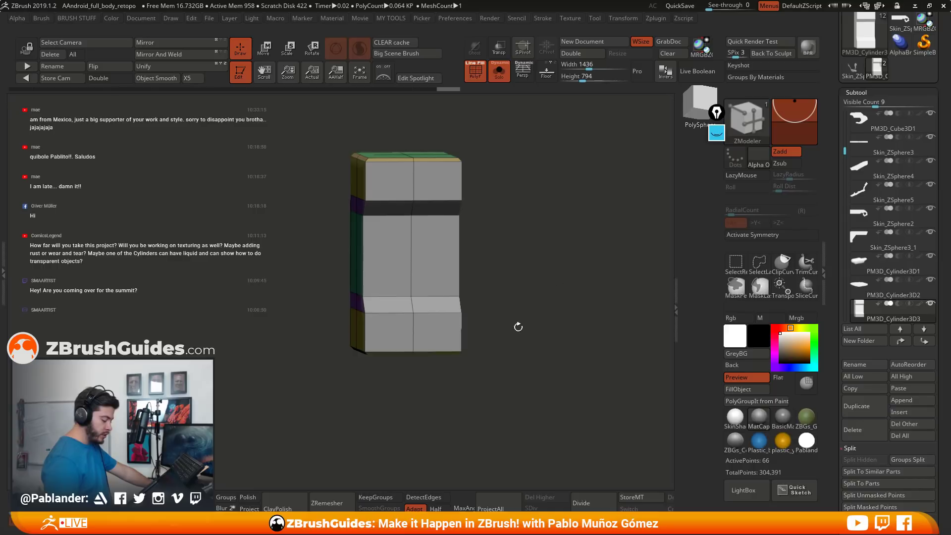
{"action": "mouse_move", "coordinate": [442, 184]}
{"action": "left_mouse_down"}
{"action": "mouse_move", "coordinate": [443, 196]}
{"action": "mouse_move", "coordinate": [452, 185]}
{"action": "mouse_move", "coordinate": [438, 189]}
{"action": "left_mouse_up"}
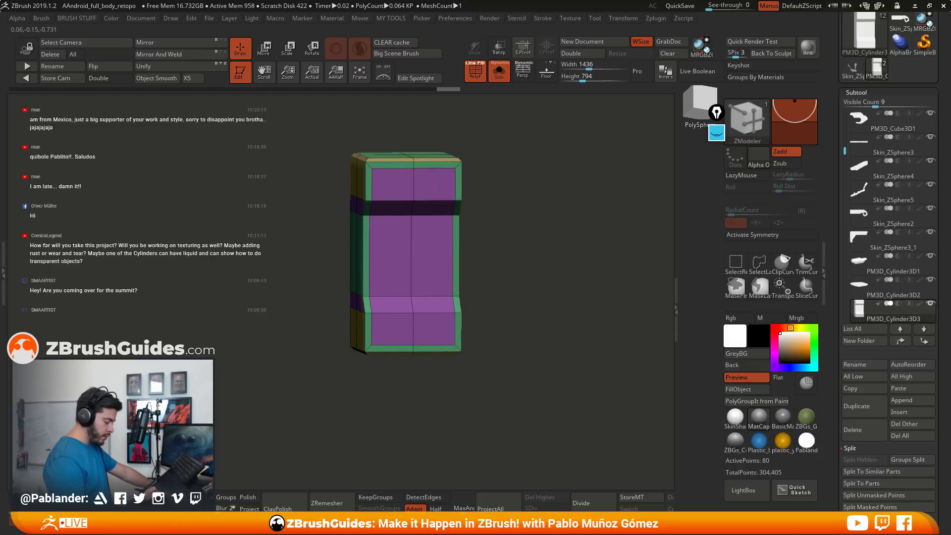
QMesh the inset front panel inward with the Polygroup All target to make a shallow recess inside the border.
{"action": "left_click_drag", "start_coordinate": [436, 185], "coordinate": [496, 185]}
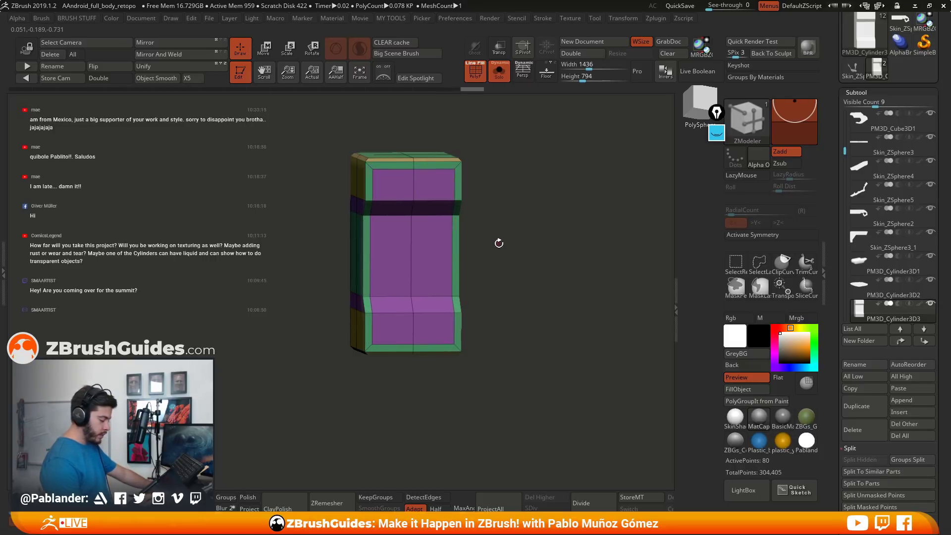
{"action": "left_click_drag", "start_coordinate": [499, 243], "coordinate": [505, 250]}
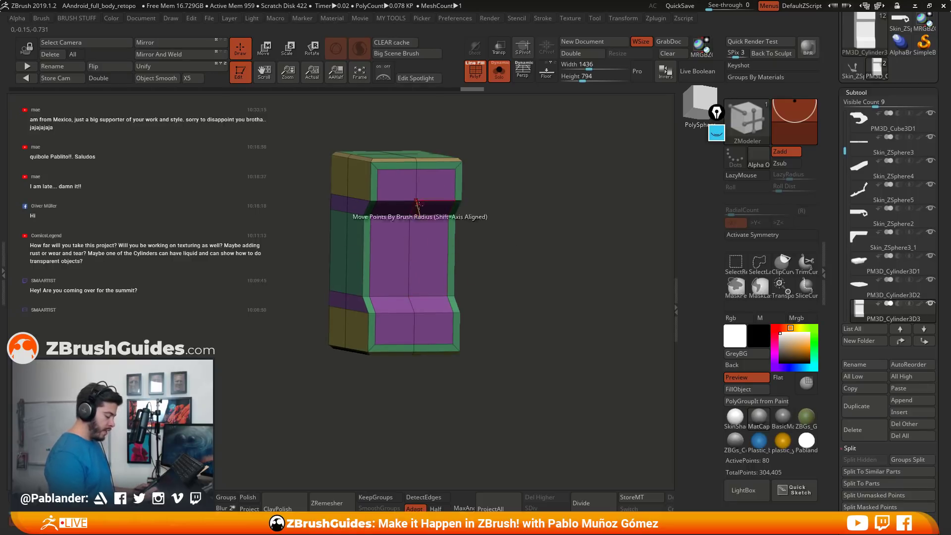
{"action": "key", "text": "space"}
{"action": "left_click", "coordinate": [487, 124]}
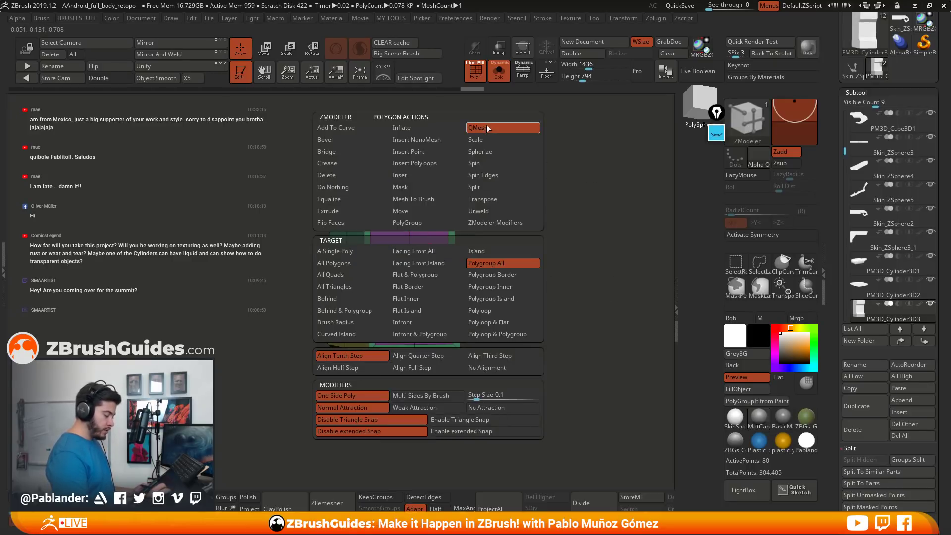
{"action": "left_click", "coordinate": [503, 253]}
{"action": "left_click_drag", "start_coordinate": [619, 258], "coordinate": [595, 257]}
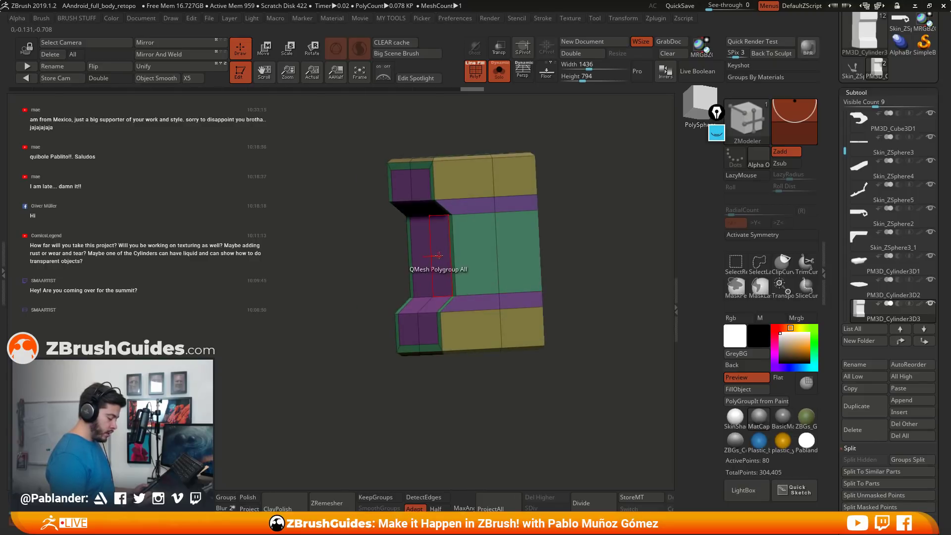
{"action": "left_click_drag", "start_coordinate": [439, 255], "coordinate": [462, 247]}
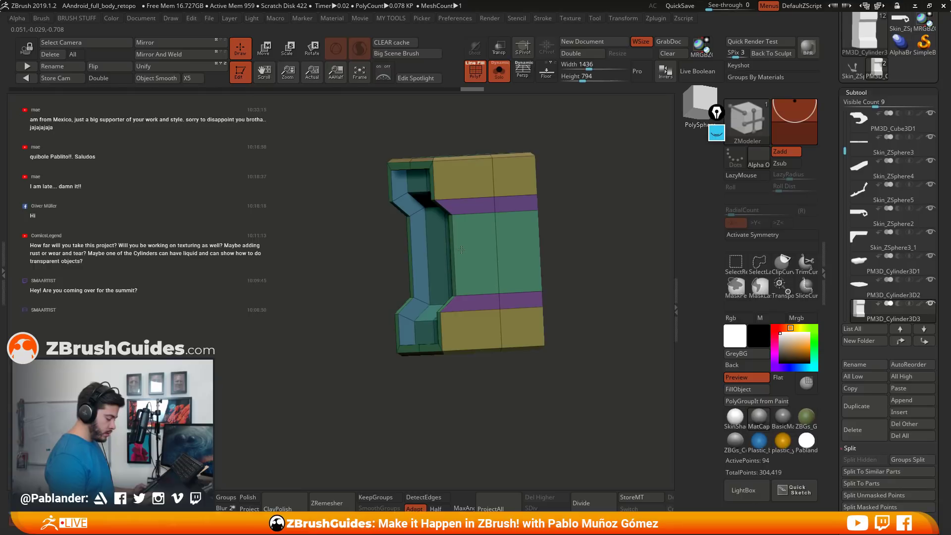
{"action": "mouse_move", "coordinate": [462, 249]}
{"action": "left_mouse_down"}
{"action": "mouse_move", "coordinate": [474, 245]}
{"action": "mouse_move", "coordinate": [467, 248]}
{"action": "left_mouse_up"}
Bevel the block's central vertical edge loop into a band a little under half the block's width.
{"action": "left_click_drag", "start_coordinate": [552, 211], "coordinate": [552, 250]}
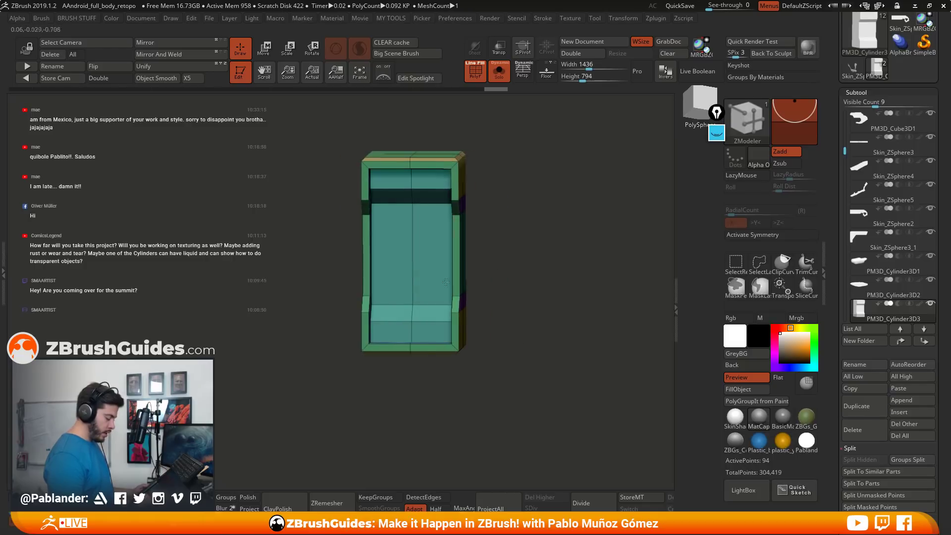
{"action": "left_click", "coordinate": [521, 205], "text": "shift"}
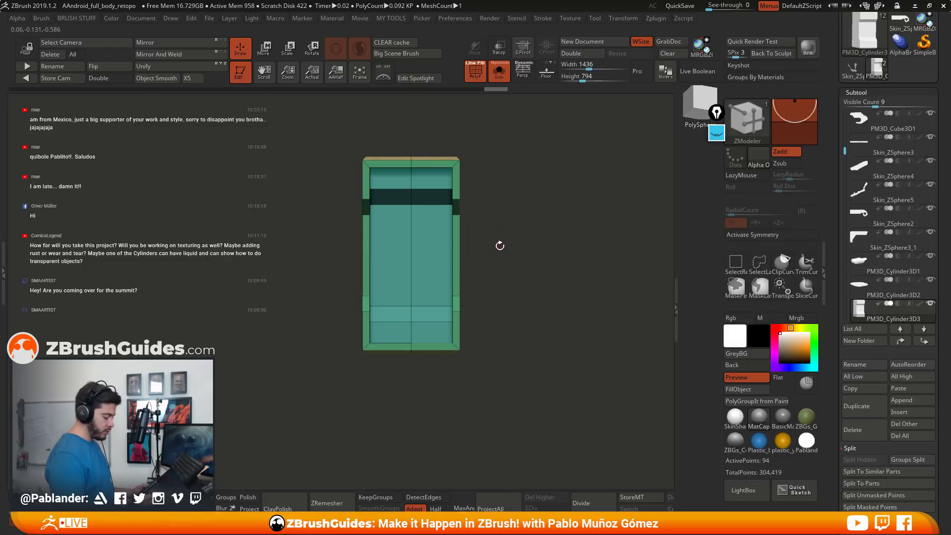
{"action": "left_click_drag", "start_coordinate": [506, 262], "coordinate": [499, 275], "text": "alt"}
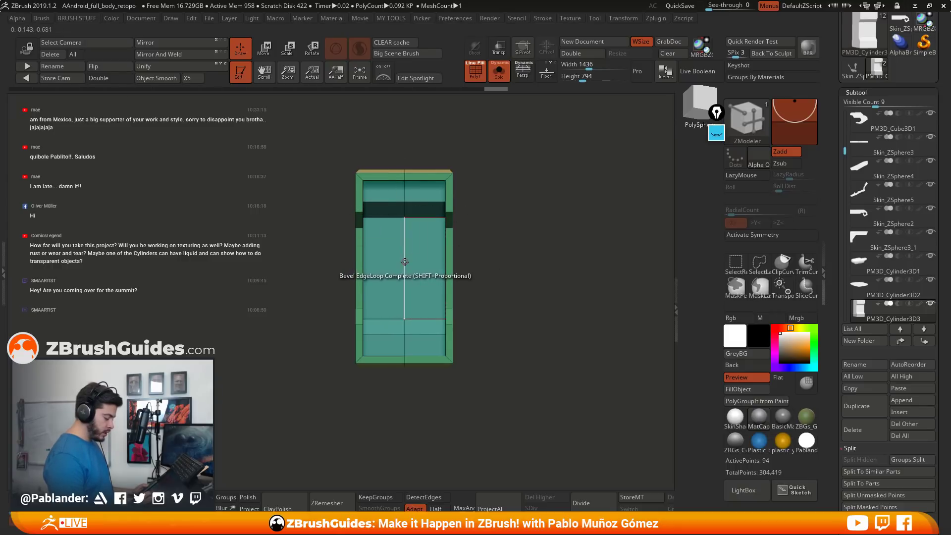
{"action": "key", "text": "space"}
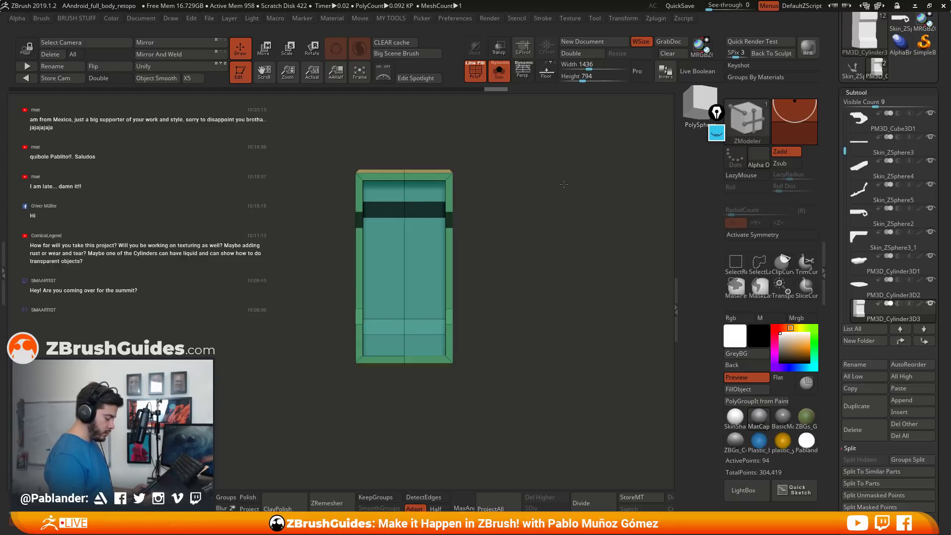
{"action": "left_click_drag", "start_coordinate": [405, 258], "coordinate": [424, 256]}
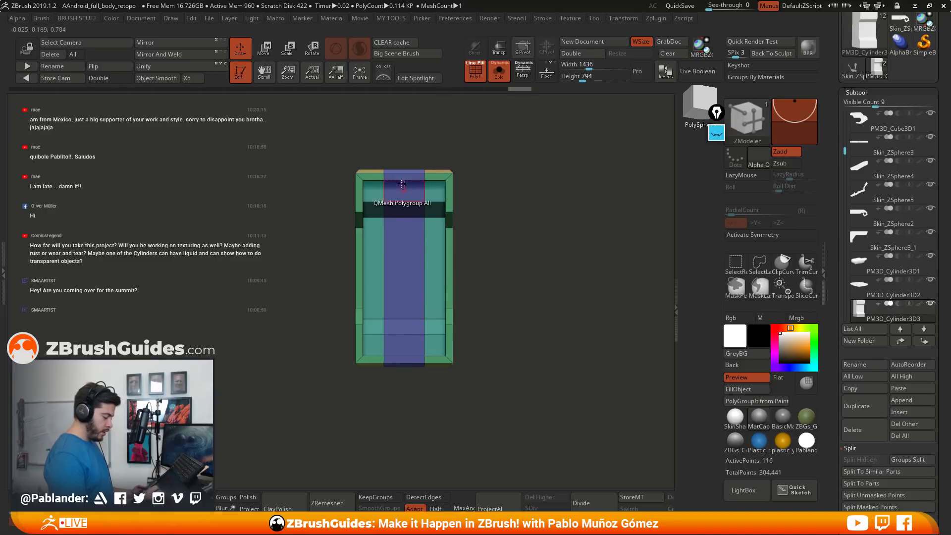
{"action": "mouse_move", "coordinate": [379, 138]}
{"action": "left_mouse_down", "text": "ctrl"}
{"action": "mouse_move", "coordinate": [419, 384]}
{"action": "mouse_move", "coordinate": [432, 399]}
{"action": "left_mouse_up", "text": "ctrl"}
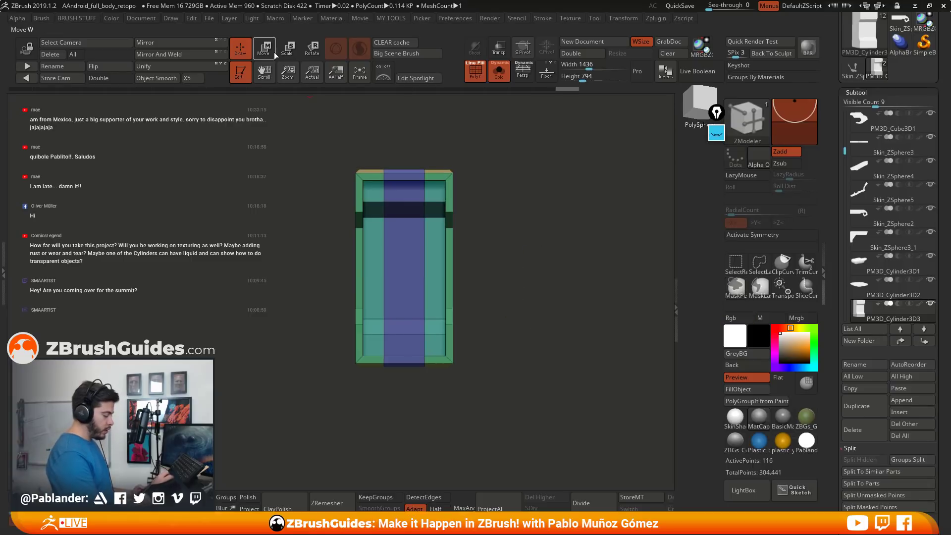
{"action": "key", "text": "w"}
{"action": "left_click_drag", "start_coordinate": [409, 305], "coordinate": [410, 312]}
{"action": "key", "text": "ctrl+z"}
Mask everything except the central band and stretch it vertically so the top and bottom slope down toward the sides.
{"action": "left_click", "coordinate": [521, 279], "text": "ctrl"}
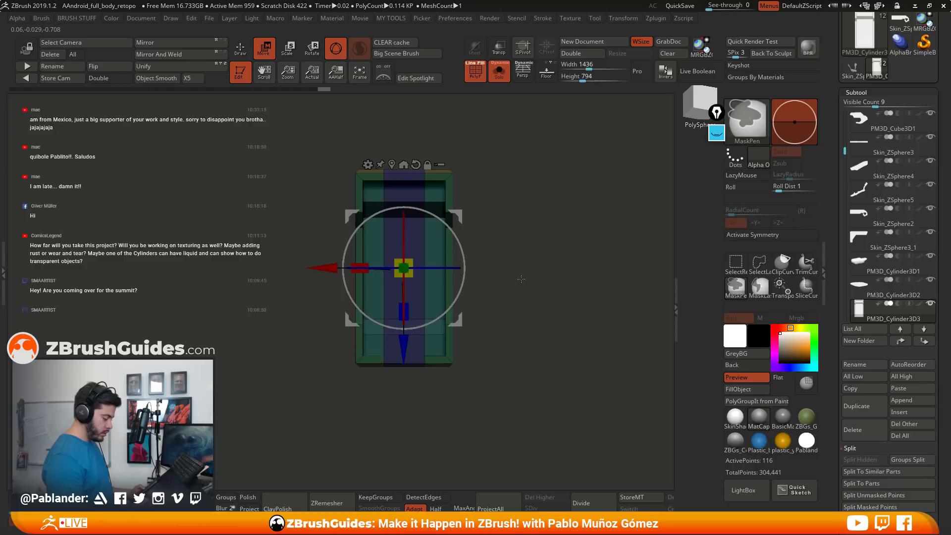
{"action": "left_click", "coordinate": [475, 250], "text": "ctrl"}
{"action": "left_click_drag", "start_coordinate": [379, 119], "coordinate": [431, 417], "text": "ctrl"}
{"action": "left_click_drag", "start_coordinate": [404, 311], "coordinate": [409, 316]}
{"action": "key", "text": "q"}
{"action": "mouse_move", "coordinate": [541, 226]}
{"action": "left_mouse_down"}
{"action": "mouse_move", "coordinate": [463, 182]}
{"action": "mouse_move", "coordinate": [556, 221]}
{"action": "mouse_move", "coordinate": [534, 226]}
{"action": "mouse_move", "coordinate": [539, 298]}
{"action": "mouse_move", "coordinate": [561, 286]}
{"action": "mouse_move", "coordinate": [530, 277]}
{"action": "mouse_move", "coordinate": [550, 291]}
{"action": "mouse_move", "coordinate": [511, 257]}
{"action": "mouse_move", "coordinate": [524, 234]}
{"action": "left_mouse_up"}
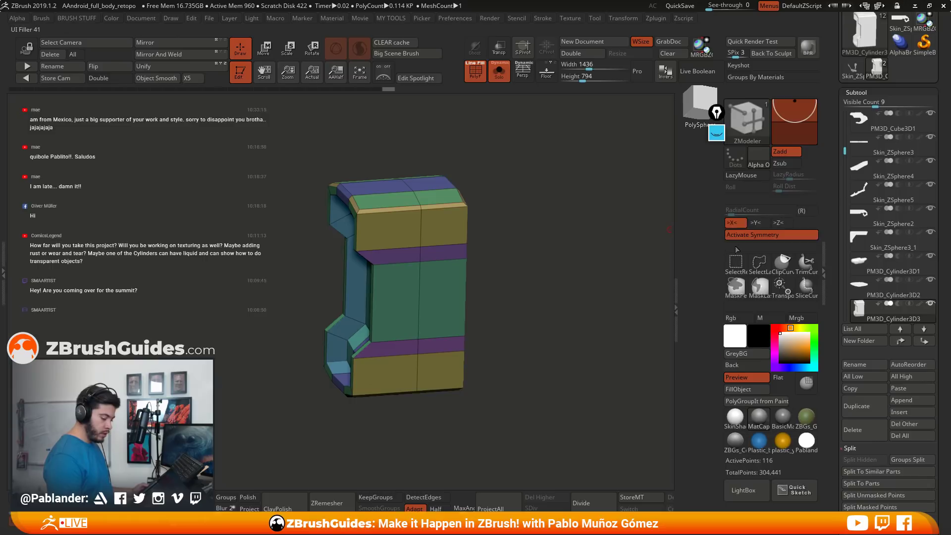
Activate X symmetry and mark the outer faces of the block's upper and lower ends as one temporary polygroup.
{"action": "left_click", "coordinate": [758, 235]}
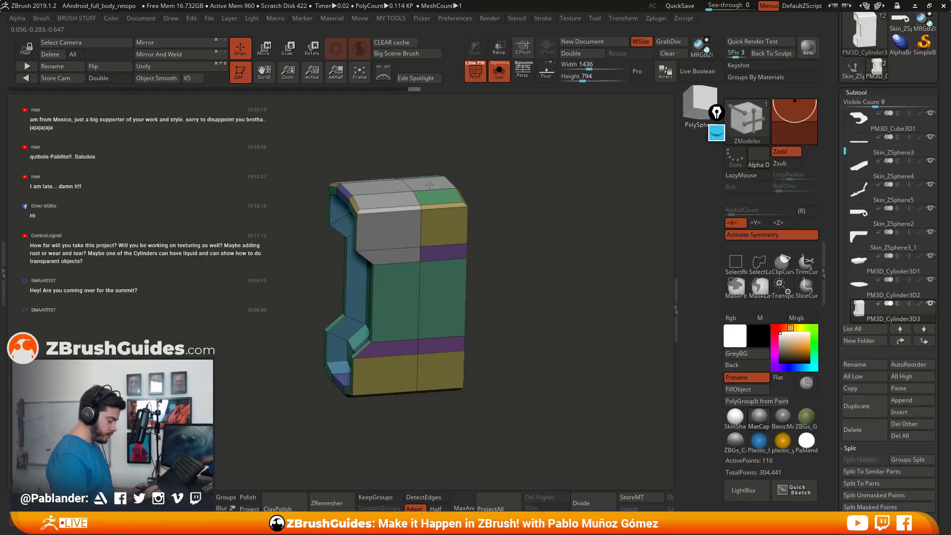
{"action": "left_click_drag", "start_coordinate": [506, 209], "coordinate": [481, 230]}
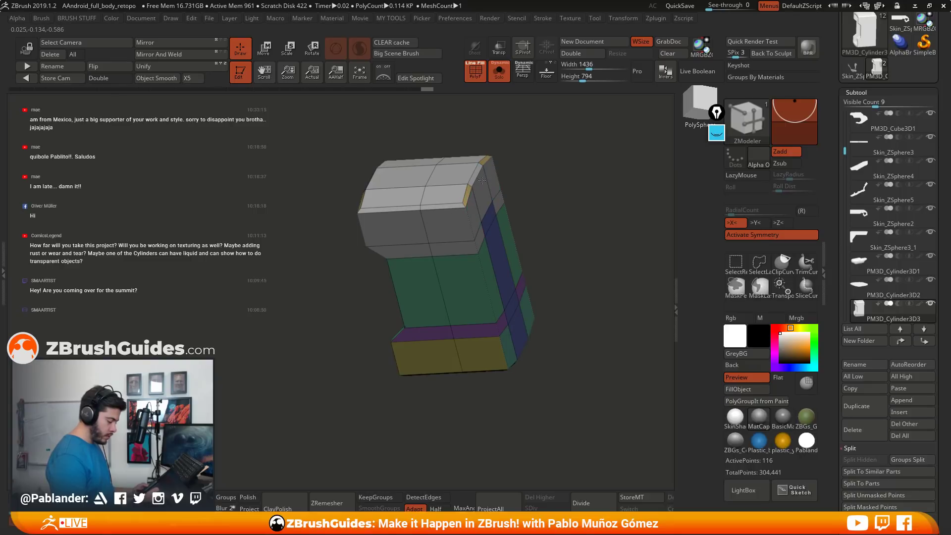
{"action": "left_click_drag", "start_coordinate": [515, 180], "coordinate": [554, 216]}
{"action": "left_click_drag", "start_coordinate": [548, 266], "coordinate": [545, 225], "text": "alt"}
{"action": "mouse_move", "coordinate": [428, 289]}
{"action": "left_mouse_down", "text": "alt"}
{"action": "mouse_move", "coordinate": [433, 312]}
{"action": "mouse_move", "coordinate": [472, 292]}
{"action": "mouse_move", "coordinate": [525, 310]}
{"action": "mouse_move", "coordinate": [557, 335]}
{"action": "mouse_move", "coordinate": [564, 303]}
{"action": "mouse_move", "coordinate": [540, 282]}
{"action": "left_mouse_up", "text": "alt"}
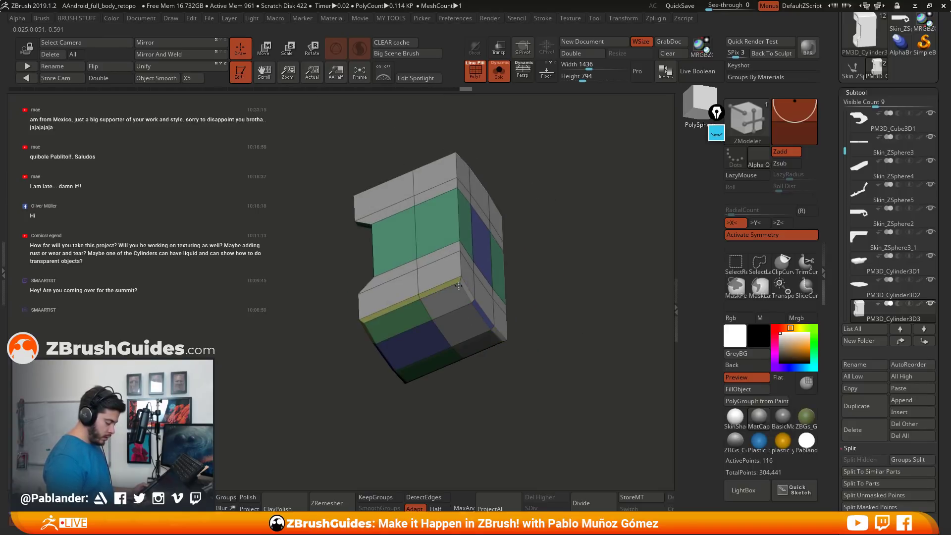
{"action": "mouse_move", "coordinate": [555, 272]}
{"action": "left_mouse_down"}
{"action": "mouse_move", "coordinate": [581, 340]}
{"action": "mouse_move", "coordinate": [554, 337]}
{"action": "mouse_move", "coordinate": [553, 261]}
{"action": "mouse_move", "coordinate": [581, 329]}
{"action": "mouse_move", "coordinate": [565, 308]}
{"action": "mouse_move", "coordinate": [564, 281]}
{"action": "mouse_move", "coordinate": [512, 375]}
{"action": "left_mouse_up"}
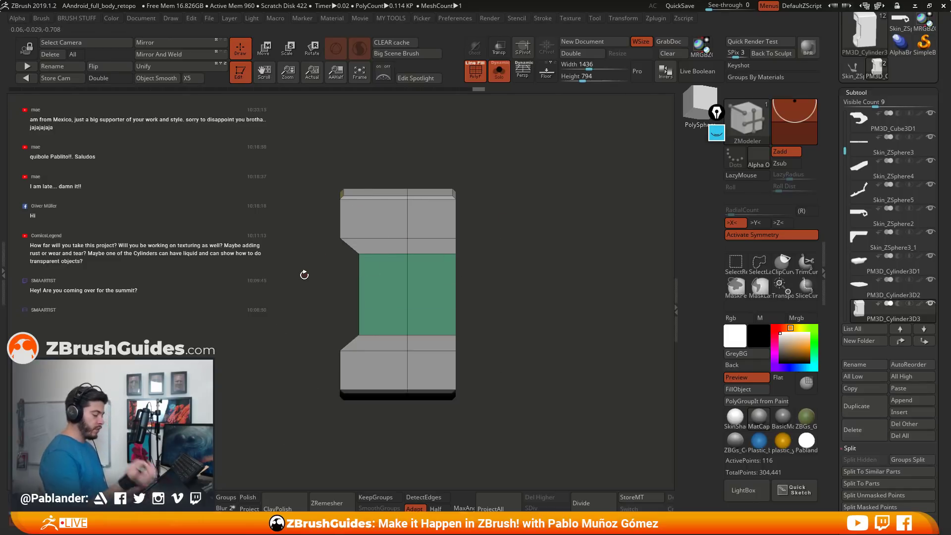
Check the marked faces from several sides and QMesh them slightly outward with the Polygroup All target to form raised end caps.
{"action": "left_click_drag", "start_coordinate": [304, 274], "coordinate": [495, 273]}
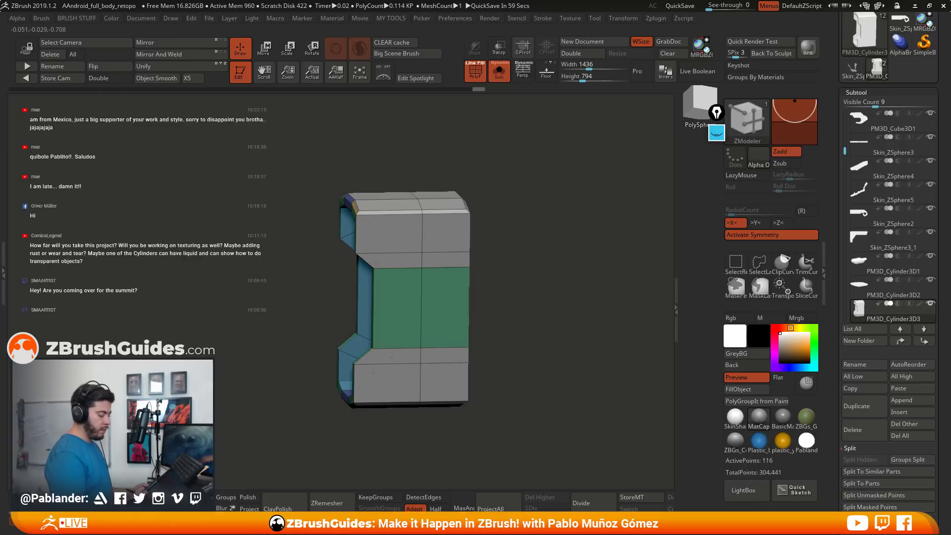
{"action": "left_click_drag", "start_coordinate": [520, 254], "coordinate": [541, 240]}
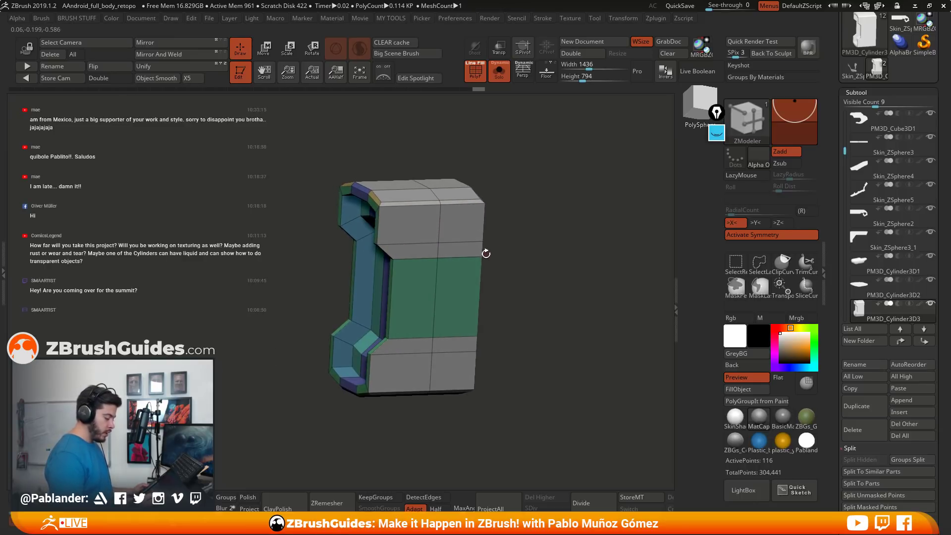
{"action": "left_click_drag", "start_coordinate": [511, 278], "coordinate": [540, 278]}
{"action": "left_click_drag", "start_coordinate": [554, 280], "coordinate": [522, 266], "text": "alt"}
{"action": "left_click_drag", "start_coordinate": [561, 307], "coordinate": [561, 317]}
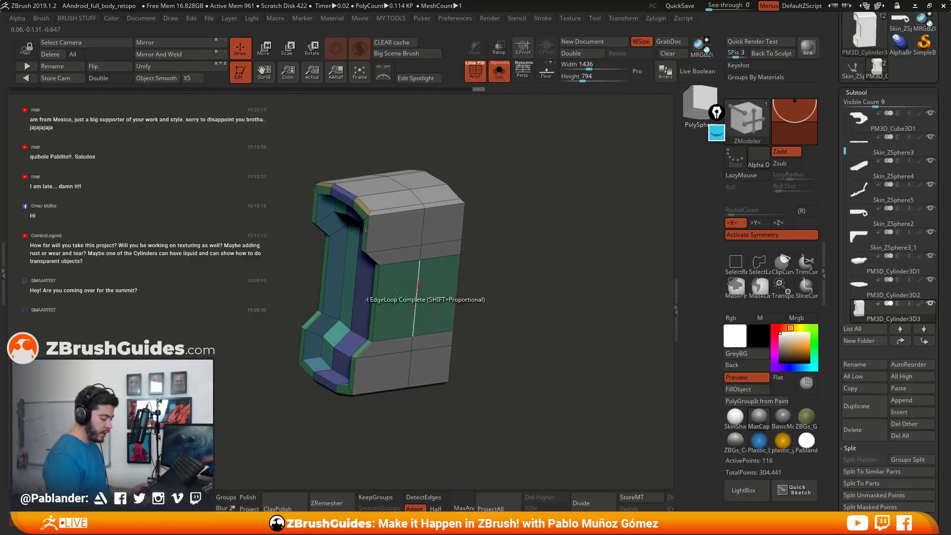
{"action": "left_click_drag", "start_coordinate": [510, 226], "coordinate": [542, 231]}
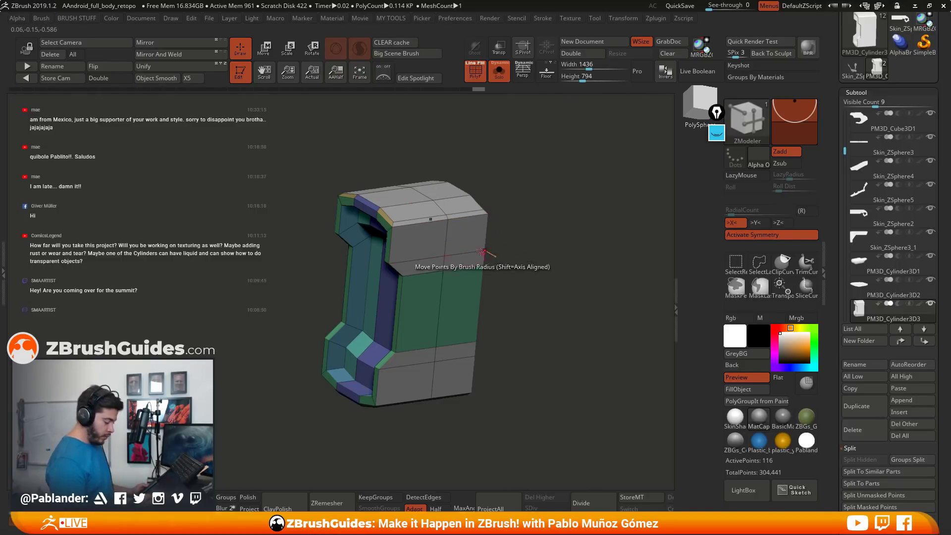
{"action": "key", "text": "space"}
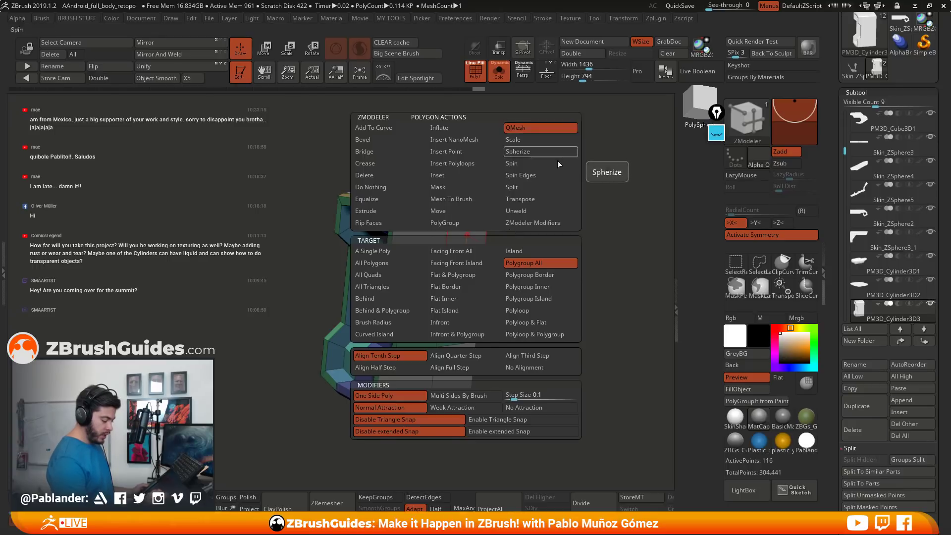
{"action": "left_click_drag", "start_coordinate": [471, 235], "coordinate": [479, 234]}
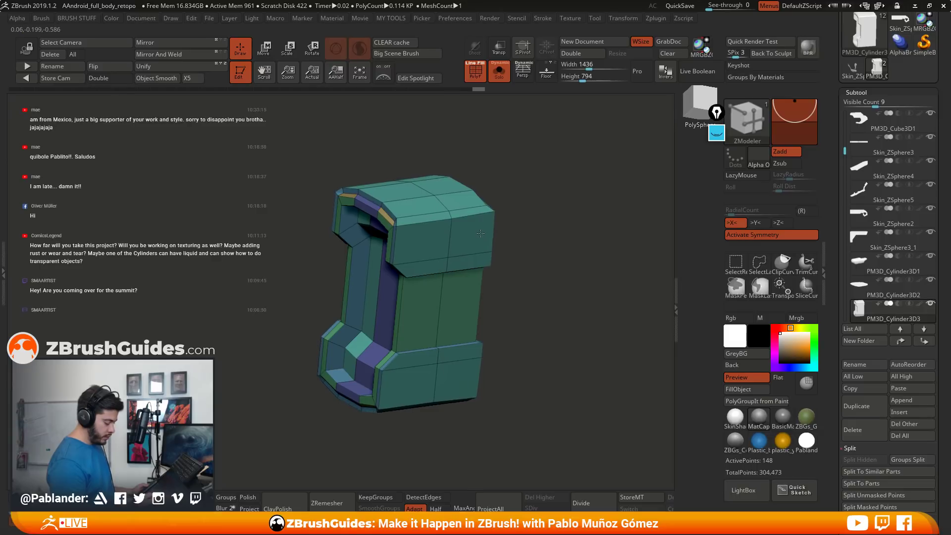
Show the whole gun without wireframe and scale the front end block thinner front to back against the sketch in side view.
{"action": "left_click_drag", "start_coordinate": [542, 296], "coordinate": [431, 125], "text": "alt"}
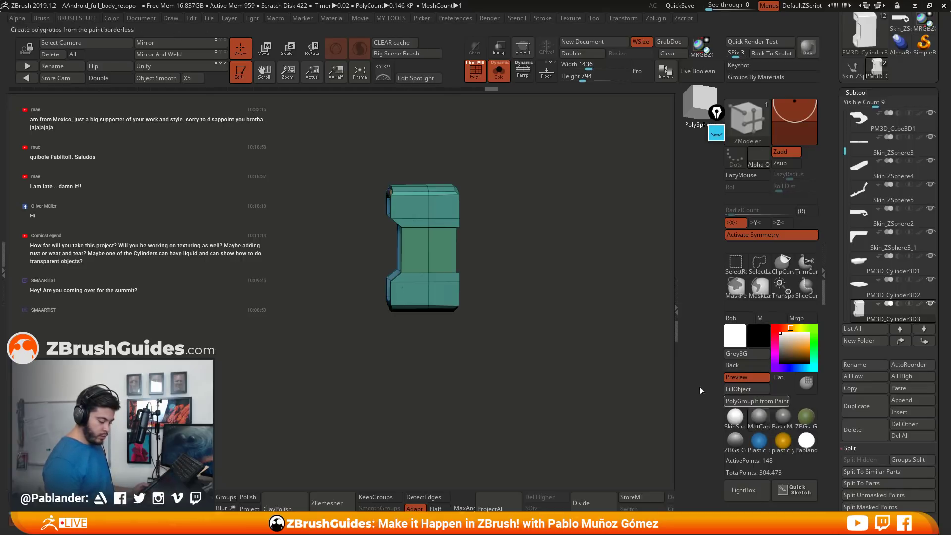
{"action": "left_click", "coordinate": [475, 72]}
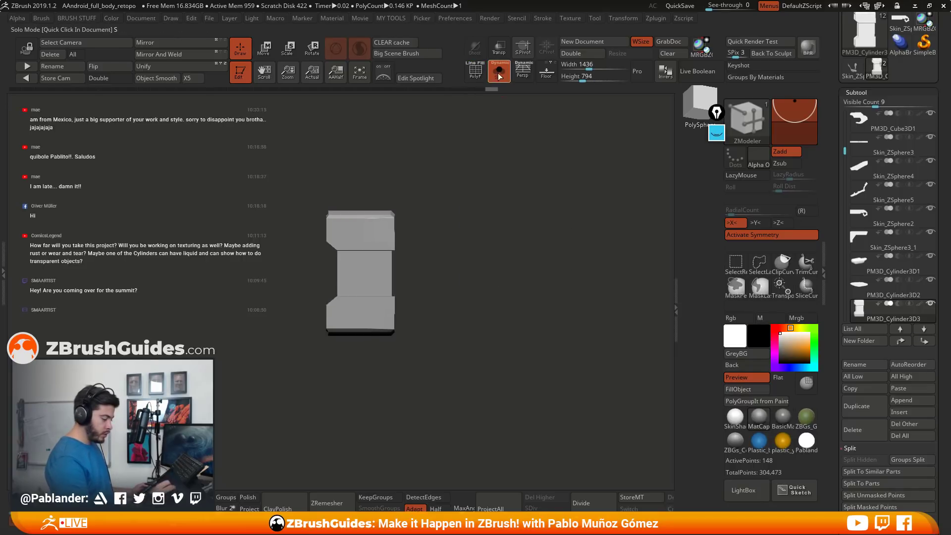
{"action": "left_click", "coordinate": [498, 73]}
{"action": "key", "text": "w"}
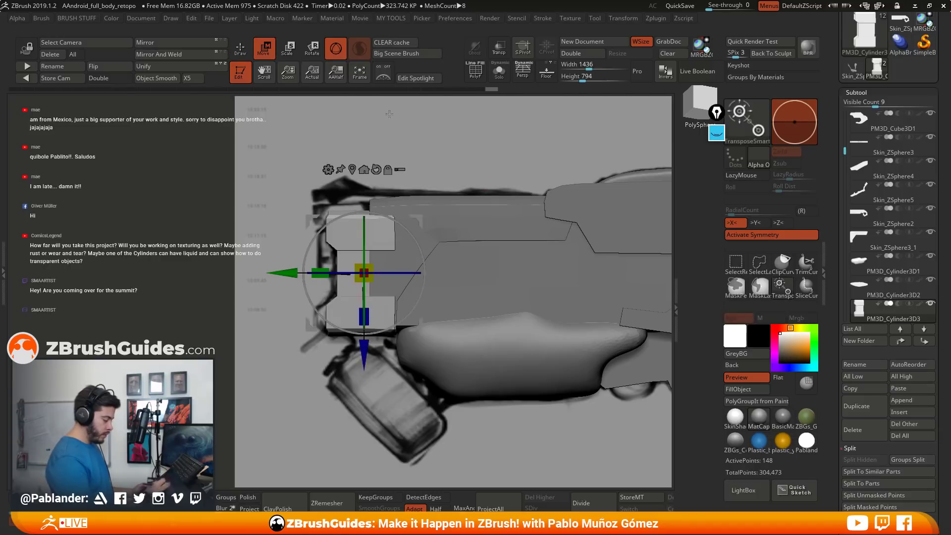
{"action": "left_click_drag", "start_coordinate": [388, 115], "coordinate": [520, 218]}
{"action": "left_click_drag", "start_coordinate": [319, 272], "coordinate": [338, 268]}
{"action": "key", "text": "q"}
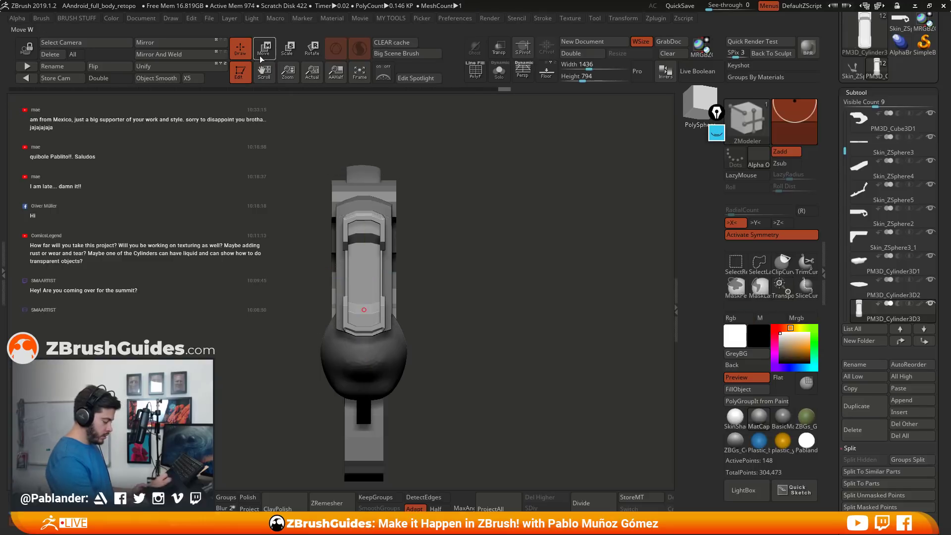
Fine-tune the front end block from the front view, scaling its height slightly and nudging it up by about 0.007.
{"action": "mouse_move", "coordinate": [625, 279]}
{"action": "left_mouse_down"}
{"action": "mouse_move", "coordinate": [428, 285]}
{"action": "mouse_move", "coordinate": [526, 287]}
{"action": "left_mouse_up"}
{"action": "key", "text": "w"}
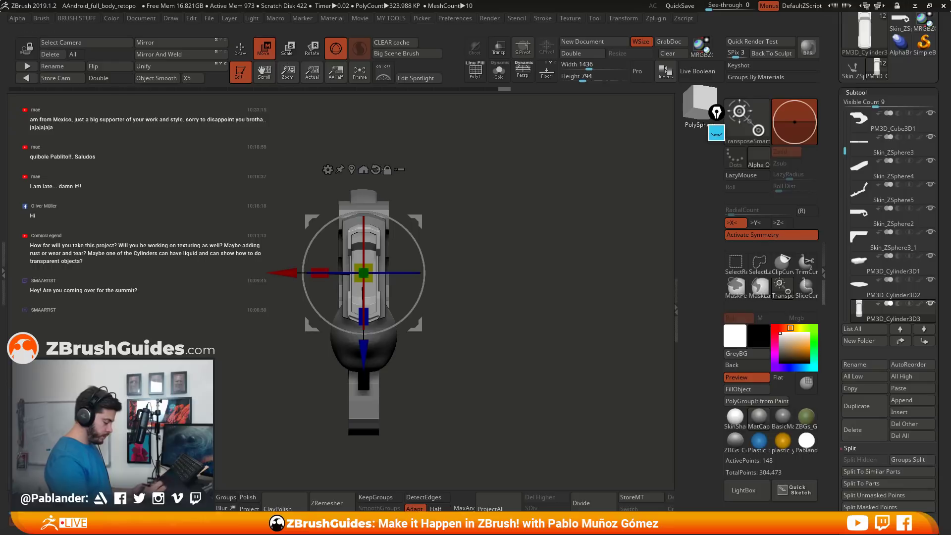
{"action": "left_click_drag", "start_coordinate": [369, 314], "coordinate": [369, 311]}
{"action": "left_click_drag", "start_coordinate": [364, 348], "coordinate": [365, 346]}
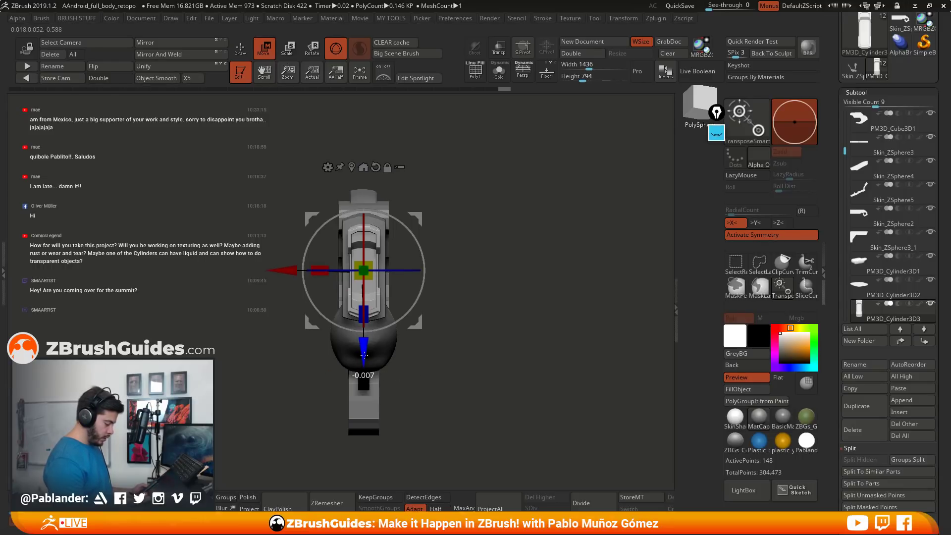
{"action": "key", "text": "q"}
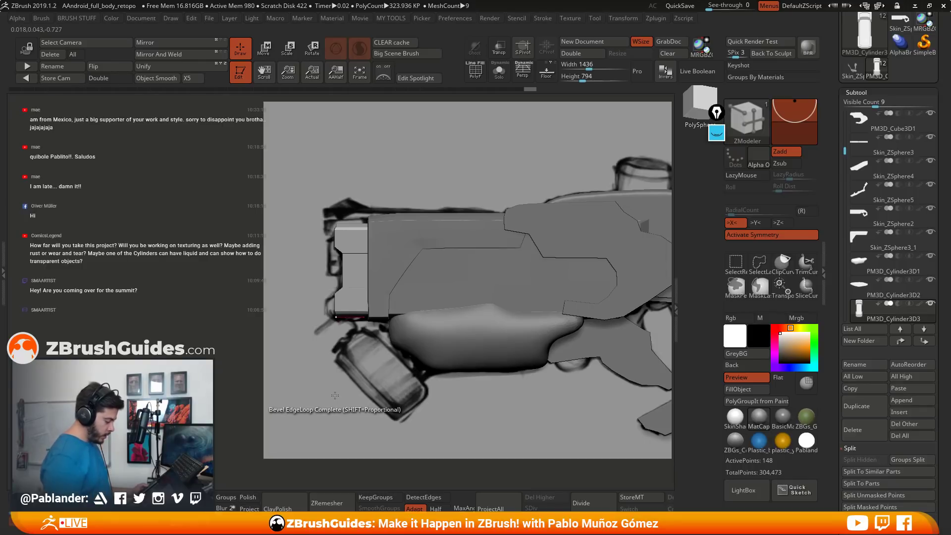
Duplicate the front end block's subtool and replace the copy with a basic cube.
{"action": "left_click_drag", "start_coordinate": [335, 395], "coordinate": [296, 379], "text": "alt"}
{"action": "scroll", "coordinate": [833, 371], "scroll_direction": "down", "scroll_amount": 2}
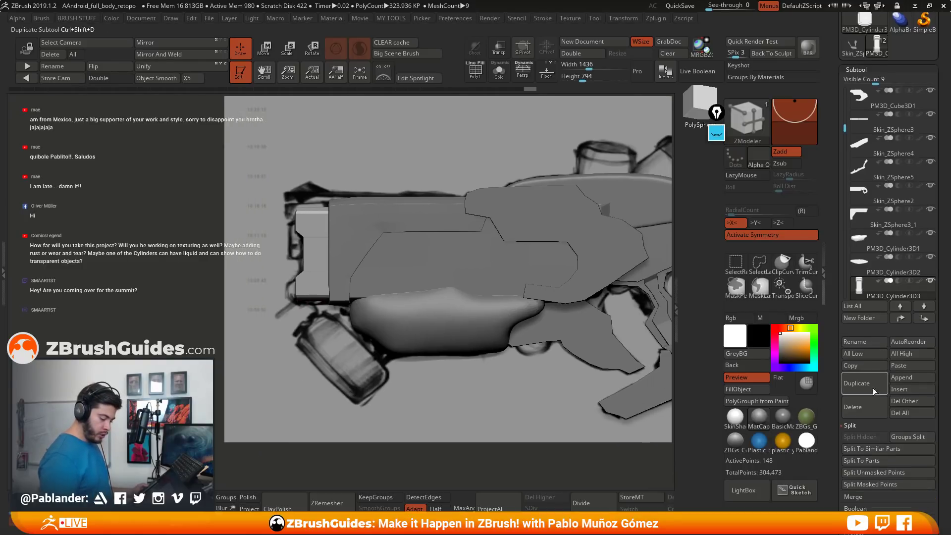
{"action": "left_click", "coordinate": [869, 387]}
{"action": "left_click", "coordinate": [201, 501]}
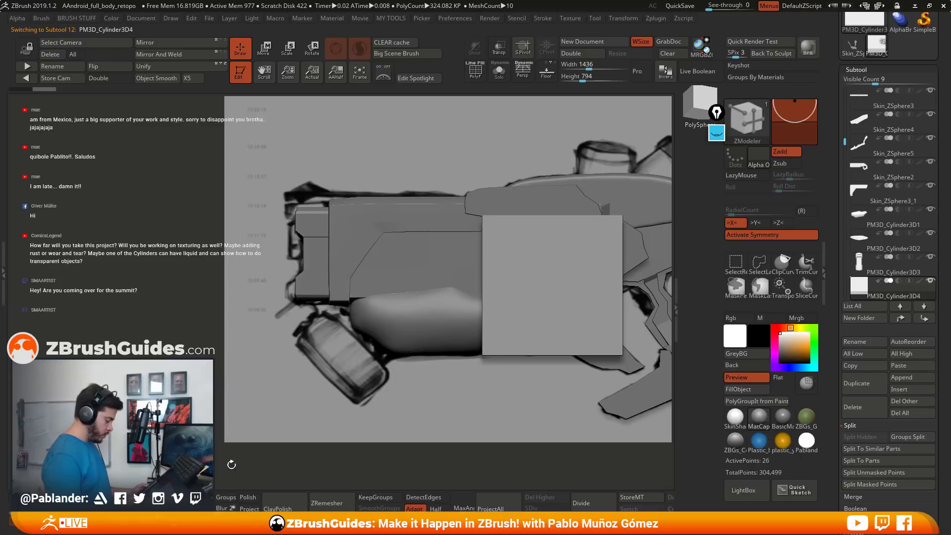
Move the cube to the gun's upper front edge and scale it into a long, thin bar extending past the front end block.
{"action": "key", "text": "w"}
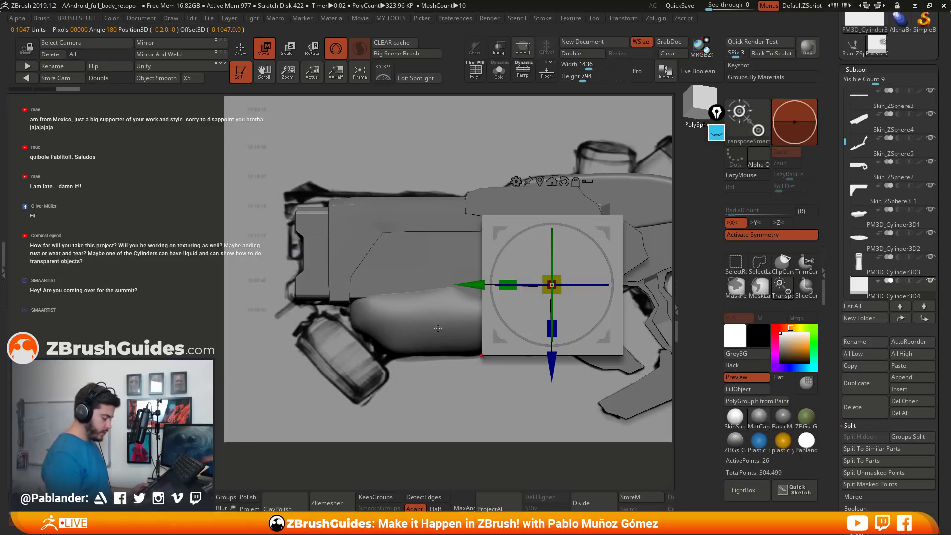
{"action": "left_click_drag", "start_coordinate": [608, 339], "coordinate": [399, 274]}
{"action": "left_click_drag", "start_coordinate": [348, 226], "coordinate": [307, 269]}
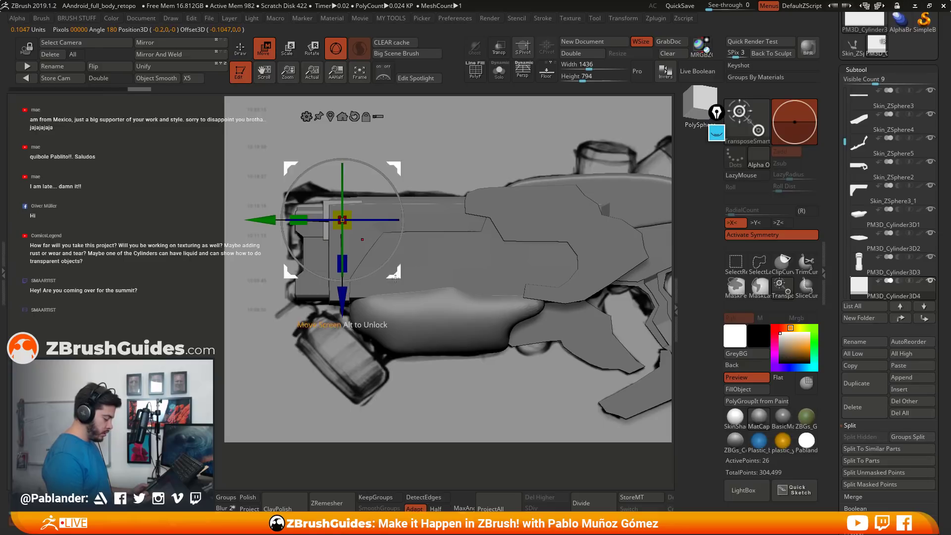
{"action": "left_click_drag", "start_coordinate": [395, 279], "coordinate": [476, 269]}
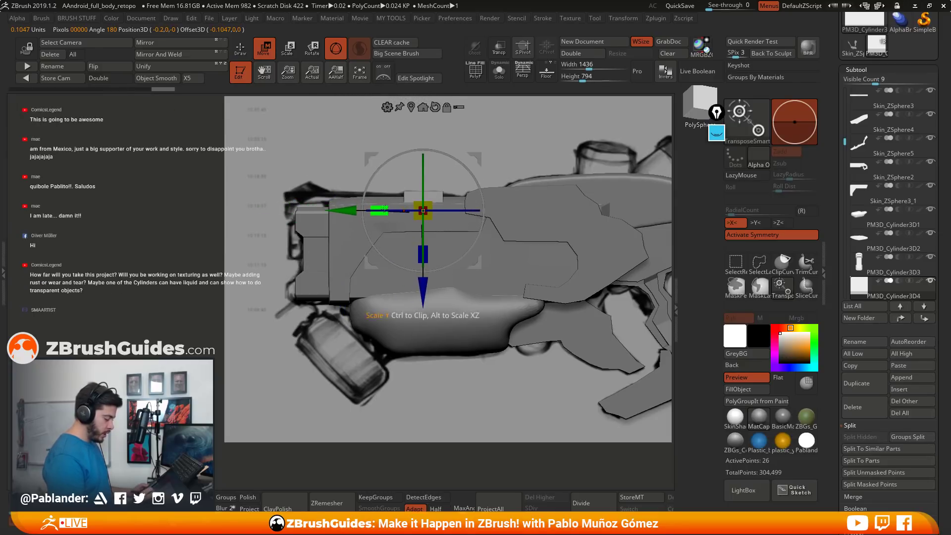
{"action": "left_click_drag", "start_coordinate": [386, 209], "coordinate": [332, 219]}
{"action": "left_click_drag", "start_coordinate": [477, 267], "coordinate": [446, 266]}
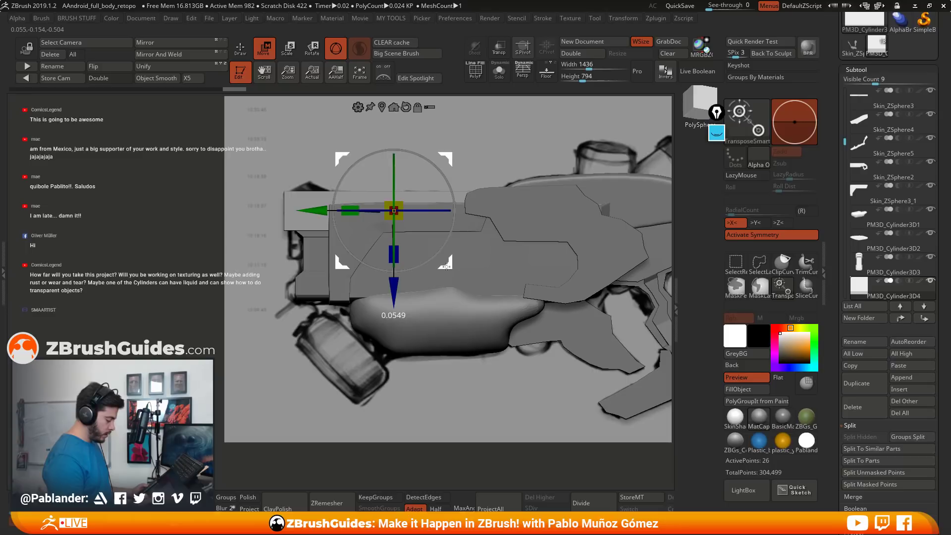
{"action": "left_click_drag", "start_coordinate": [394, 226], "coordinate": [395, 281]}
Insert two vertical edge loops near the bar's front end with ZModeler, the rear one aligned with the body's front edge.
{"action": "key", "text": "q"}
{"action": "key", "text": "b"}
{"action": "key", "text": "z"}
{"action": "key", "text": "m"}
{"action": "key", "text": "shift+f"}
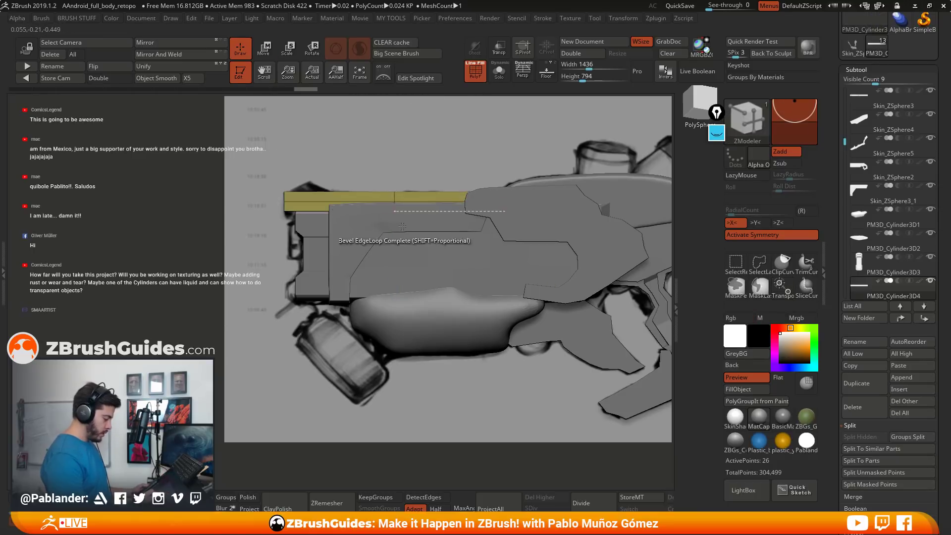
{"action": "key", "text": "space"}
{"action": "left_click", "coordinate": [313, 211]}
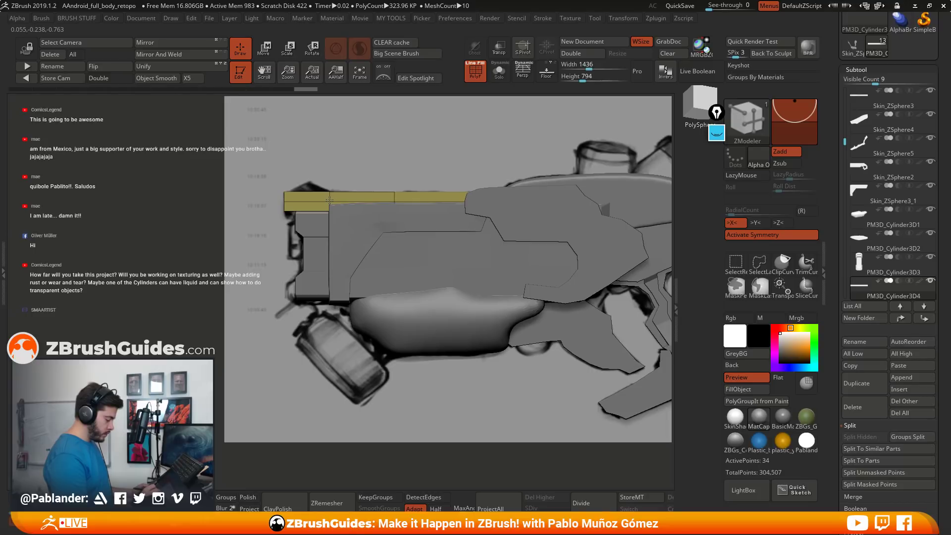
{"action": "left_click", "coordinate": [310, 201]}
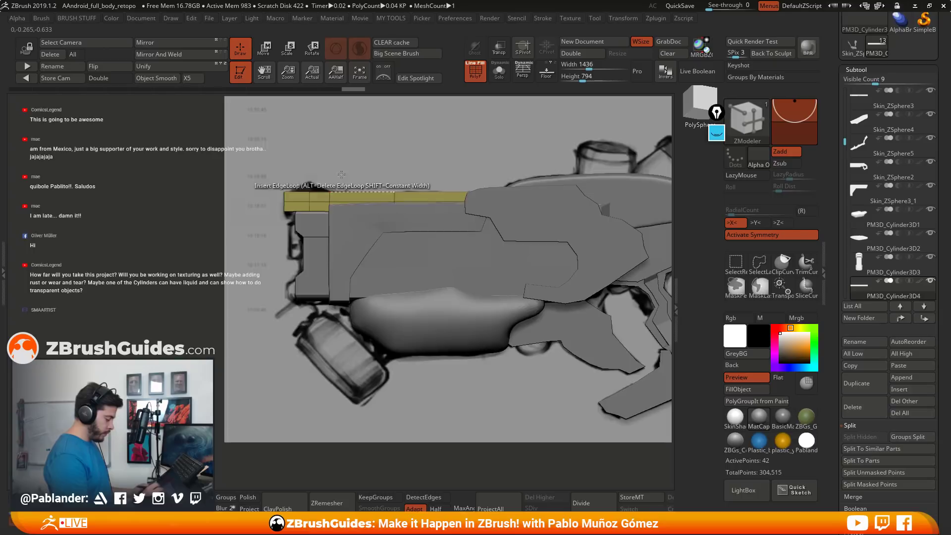
Mark the upper faces of the bar's front section as a temporary polygroup and QMesh them slightly upward.
{"action": "right_click_drag", "start_coordinate": [342, 175], "coordinate": [309, 243]}
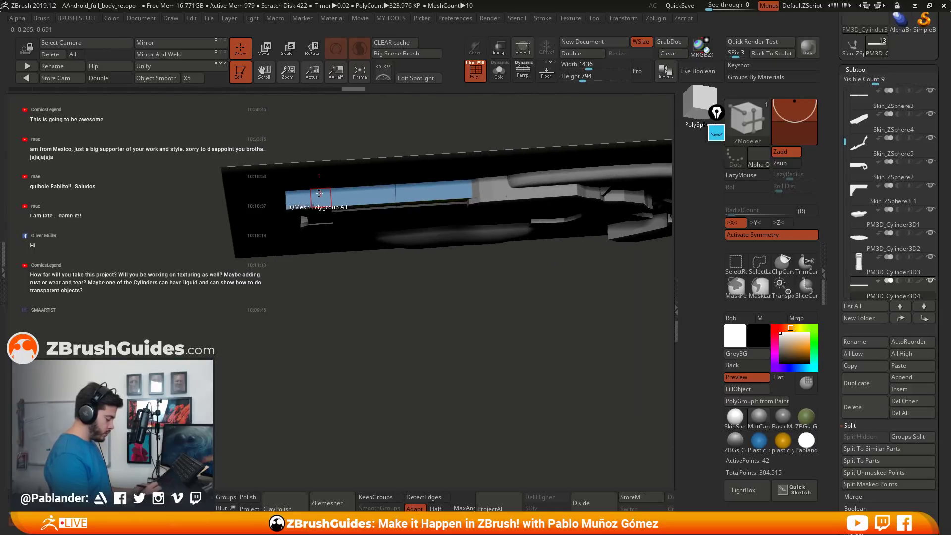
{"action": "left_click_drag", "start_coordinate": [321, 197], "coordinate": [299, 199], "text": "alt"}
{"action": "right_click_drag", "start_coordinate": [317, 228], "coordinate": [341, 258]}
{"action": "mouse_move", "coordinate": [342, 258]}
{"action": "right_mouse_down"}
{"action": "mouse_move", "coordinate": [357, 273]}
{"action": "mouse_move", "coordinate": [334, 189]}
{"action": "mouse_move", "coordinate": [359, 257]}
{"action": "right_mouse_up"}
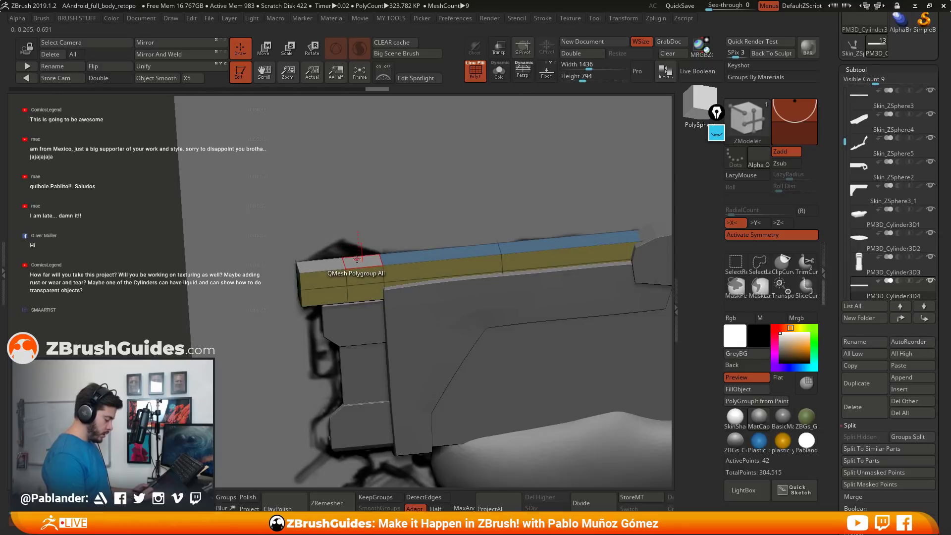
{"action": "right_click", "coordinate": [358, 258]}
{"action": "left_click_drag", "start_coordinate": [353, 260], "coordinate": [354, 256]}
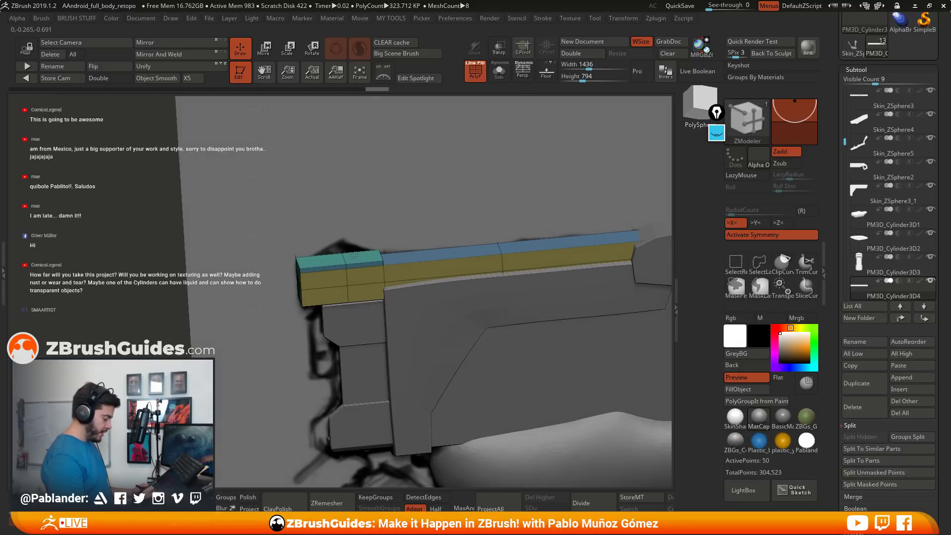
Isolate the bar, mask all but the middle upper edge of its raised front section, and move that edge up into a peak.
{"action": "mouse_move", "coordinate": [364, 241]}
{"action": "right_mouse_down"}
{"action": "mouse_move", "coordinate": [375, 225]}
{"action": "mouse_move", "coordinate": [366, 226]}
{"action": "right_mouse_up"}
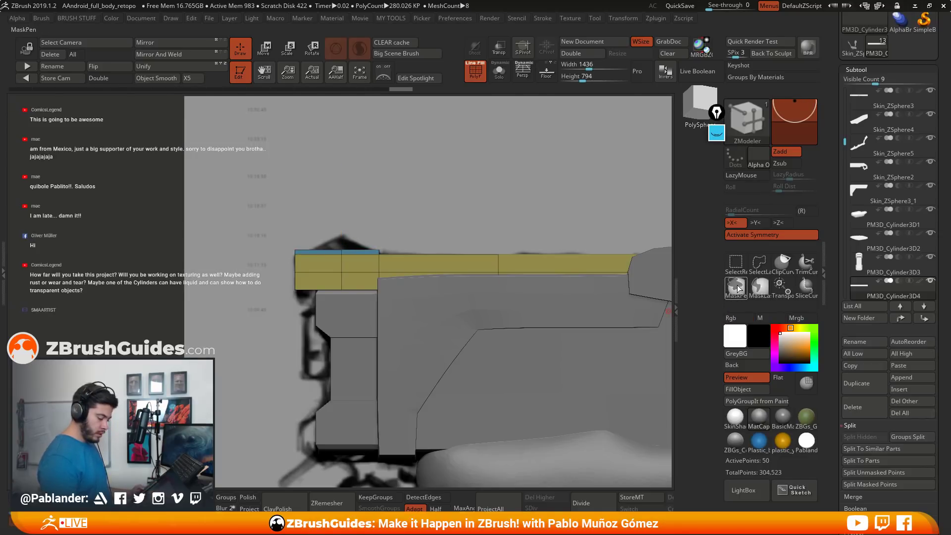
{"action": "left_click", "coordinate": [499, 70]}
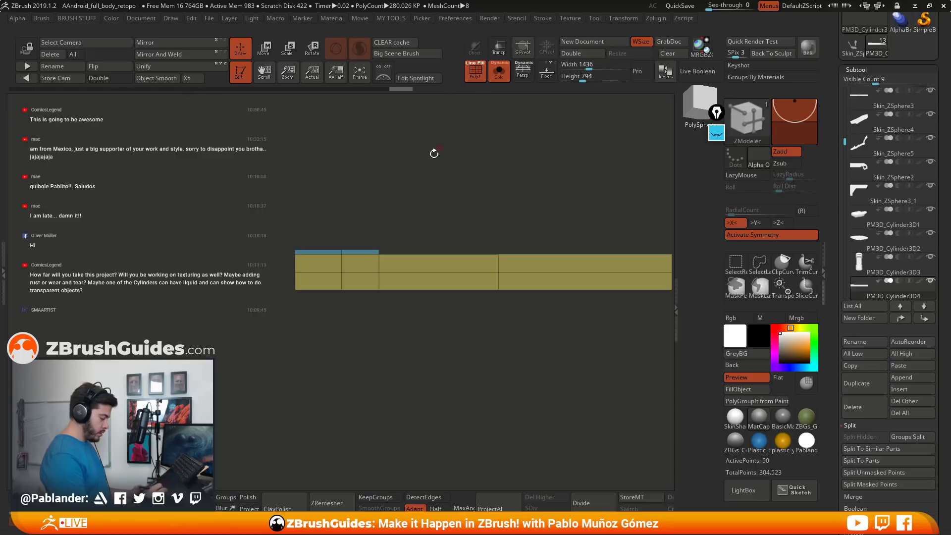
{"action": "left_click_drag", "start_coordinate": [318, 173], "coordinate": [351, 252], "text": "ctrl"}
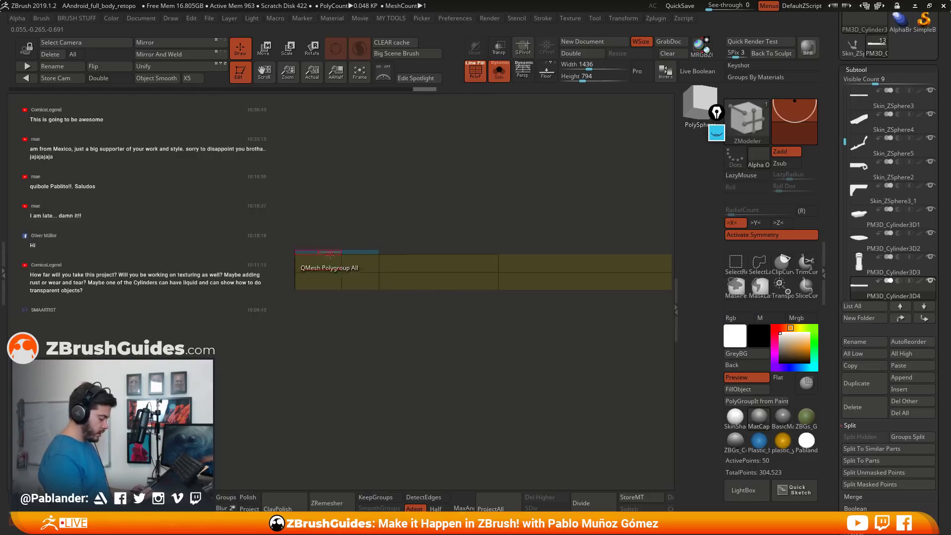
{"action": "key", "text": "w"}
{"action": "left_click", "coordinate": [486, 168]}
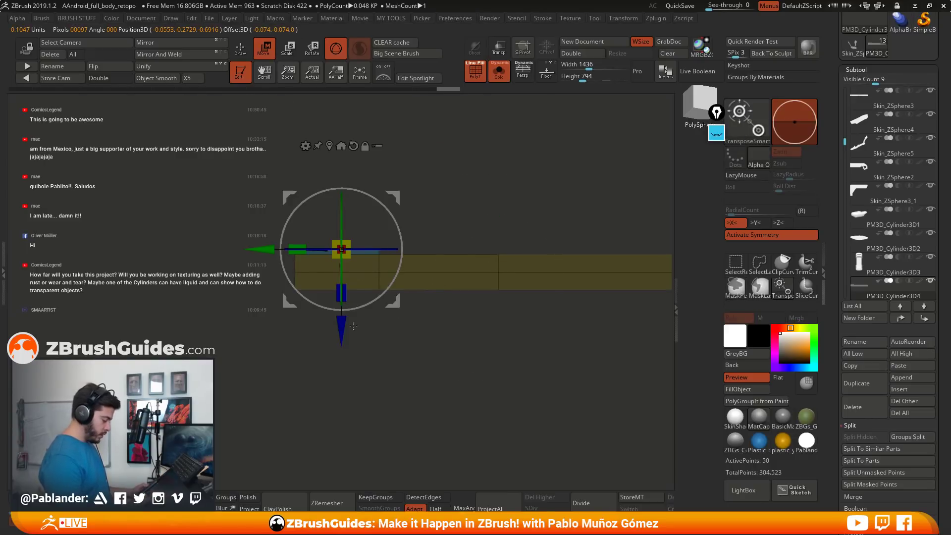
{"action": "left_click_drag", "start_coordinate": [341, 330], "coordinate": [343, 306]}
{"action": "left_click", "coordinate": [499, 70]}
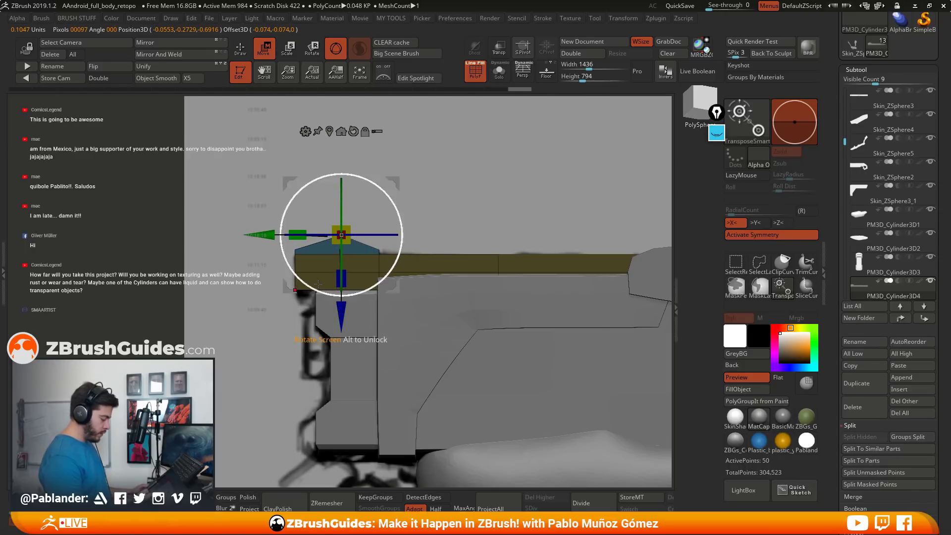
Check the peak against the sketch, clear the bar's mask and quick-save the project.
{"action": "right_click_drag", "start_coordinate": [430, 296], "coordinate": [467, 295]}
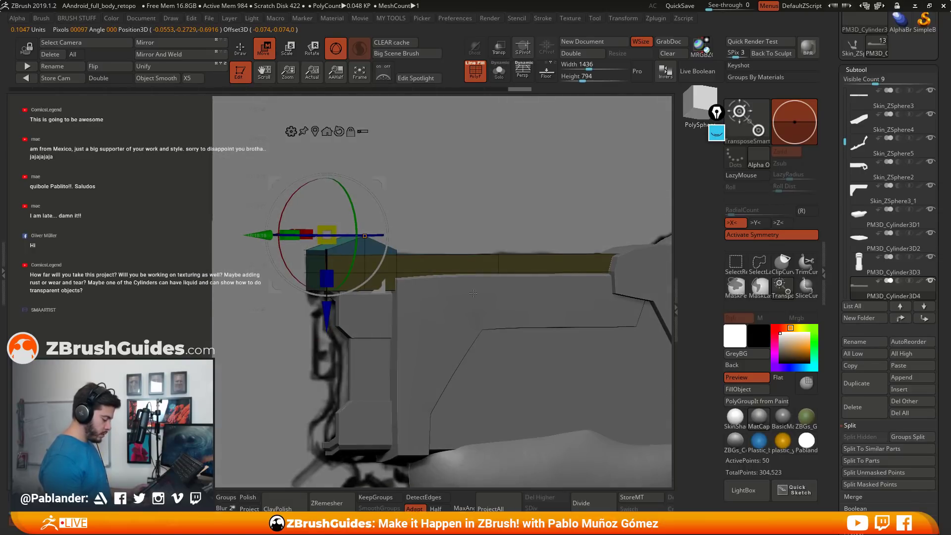
{"action": "left_click_drag", "start_coordinate": [473, 294], "coordinate": [491, 317]}
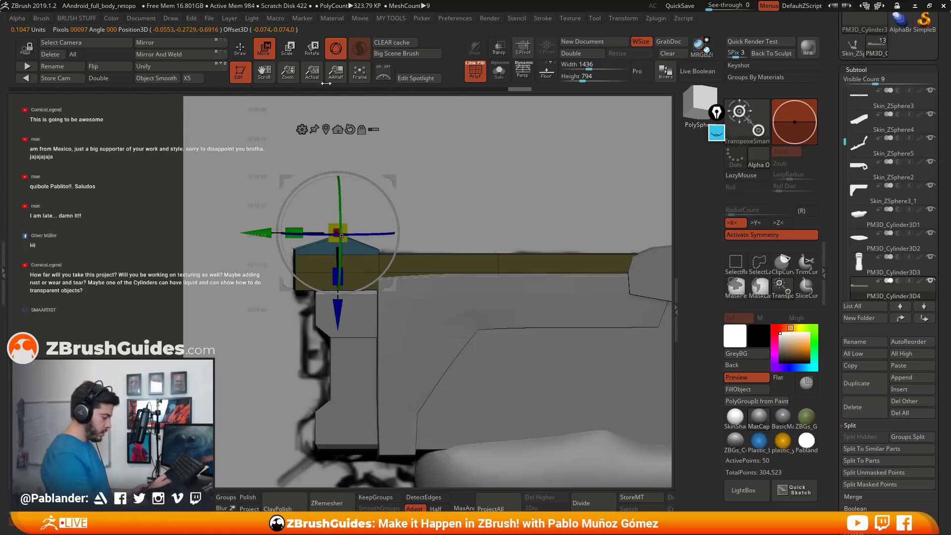
{"action": "key", "text": "q"}
{"action": "key", "text": "ctrl"}
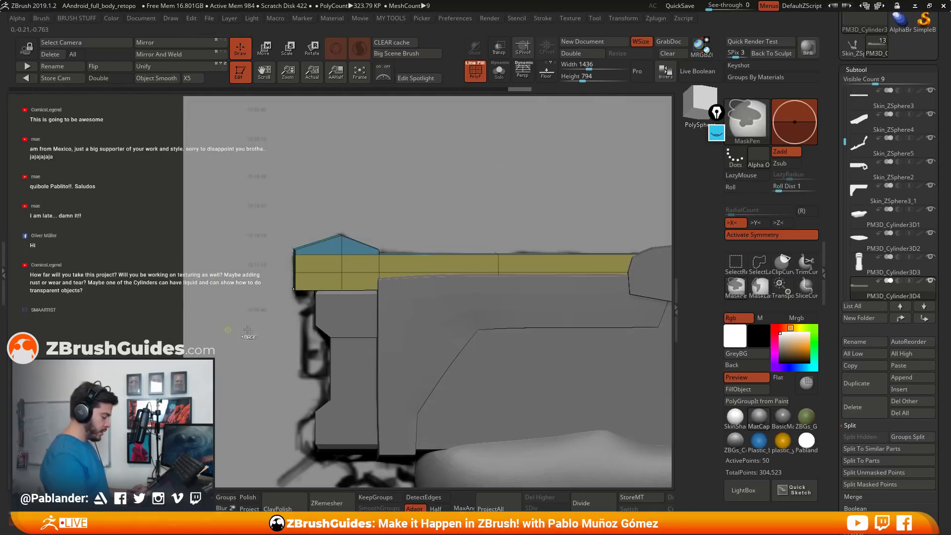
{"action": "key", "text": "ctrl+s"}
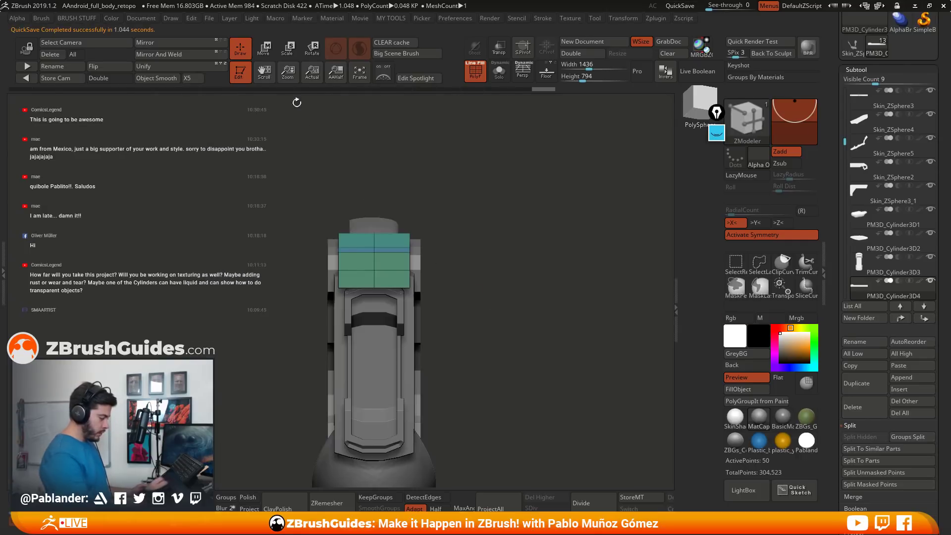
Turn off X symmetry, center the gizmo on the bar and scale the bar narrower in width from the front view.
{"action": "key", "text": "w"}
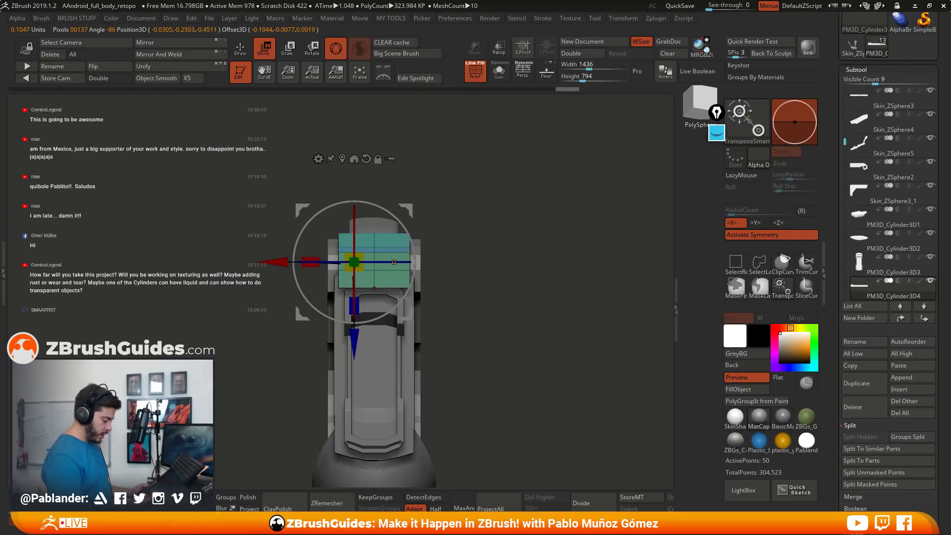
{"action": "key", "text": "x"}
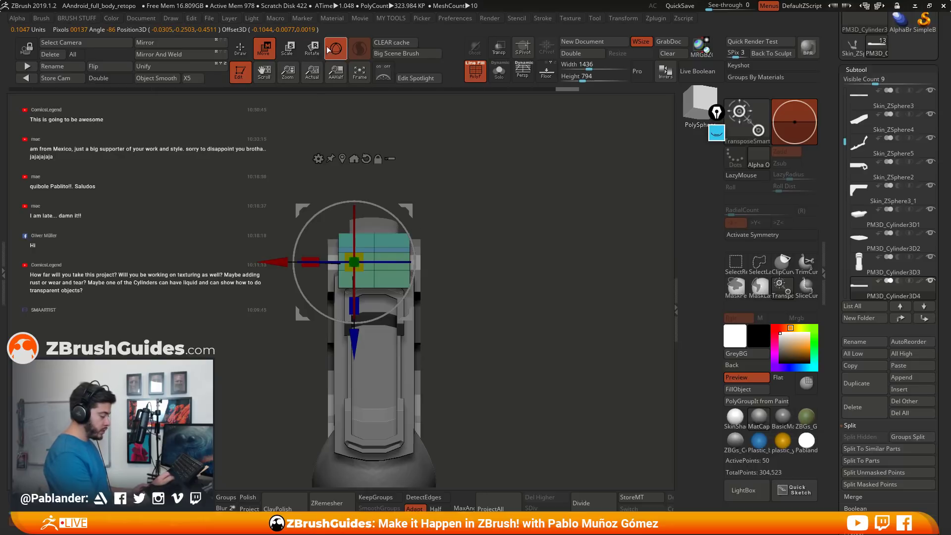
{"action": "left_click", "coordinate": [342, 158]}
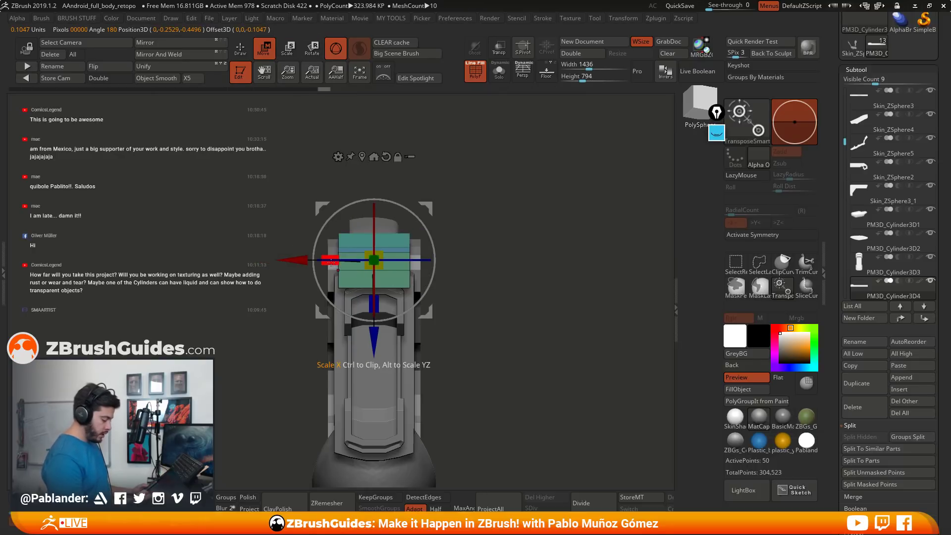
{"action": "left_click_drag", "start_coordinate": [332, 261], "coordinate": [414, 268]}
{"action": "left_click_drag", "start_coordinate": [495, 234], "coordinate": [502, 238]}
{"action": "left_click", "coordinate": [241, 50]}
{"action": "left_click_drag", "start_coordinate": [501, 190], "coordinate": [503, 190]}
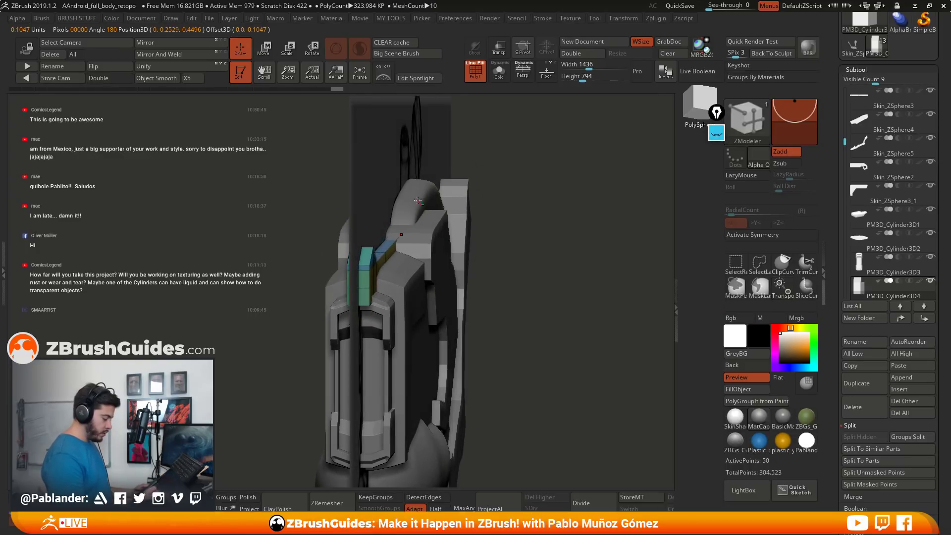
Select the rounded part behind the bar, PM3D_Cylinder3D2, and make it symmetrical with Mirror And Weld.
{"action": "left_click", "coordinate": [418, 201], "text": "alt"}
{"action": "left_click_drag", "start_coordinate": [533, 225], "coordinate": [534, 226], "text": "shift"}
{"action": "left_click_drag", "start_coordinate": [497, 191], "coordinate": [406, 200]}
{"action": "left_click_drag", "start_coordinate": [403, 169], "coordinate": [243, 239]}
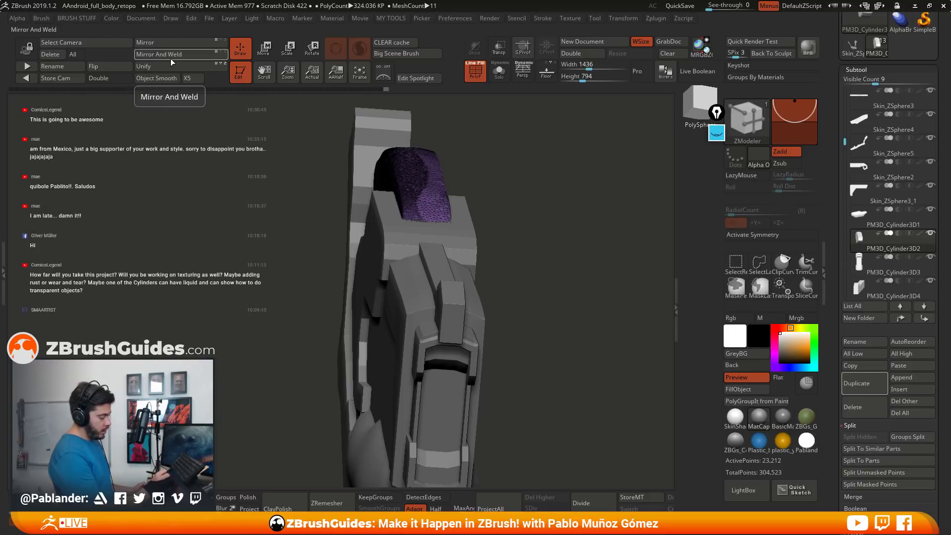
{"action": "left_click", "coordinate": [525, 73]}
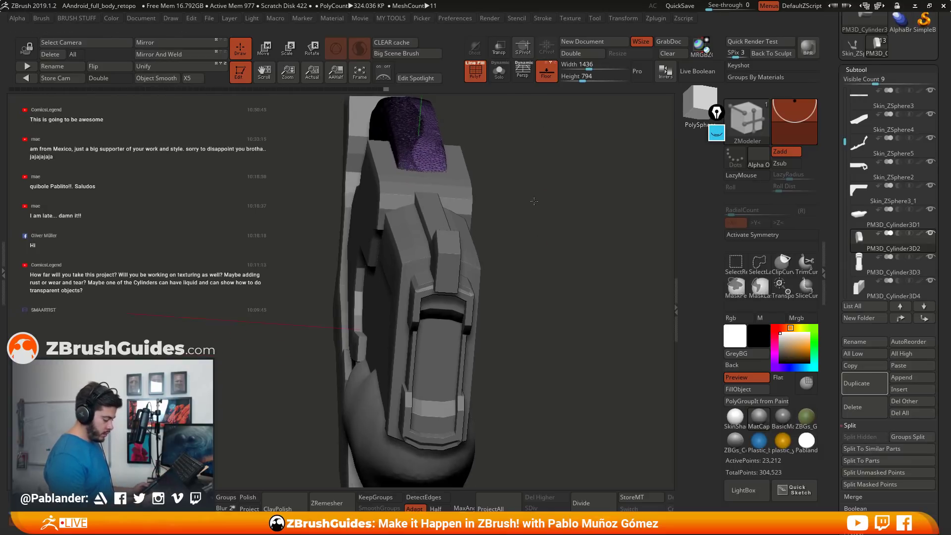
{"action": "left_click", "coordinate": [171, 55]}
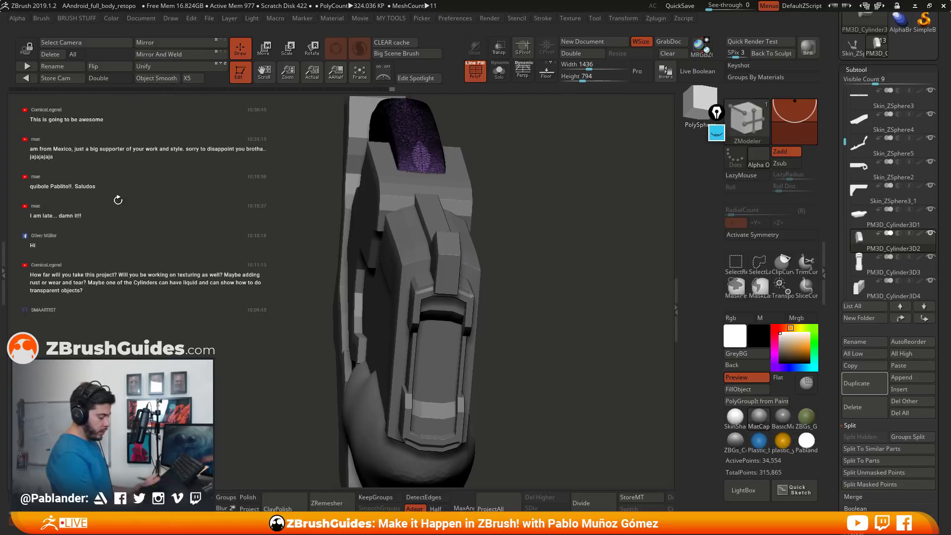
Select the rounded part under the gun's body, PM3D_Cylinder3D1, and switch to the Move brush with the polyframe hidden.
{"action": "left_click_drag", "start_coordinate": [556, 247], "coordinate": [458, 213]}
{"action": "left_click", "coordinate": [429, 187], "text": "alt"}
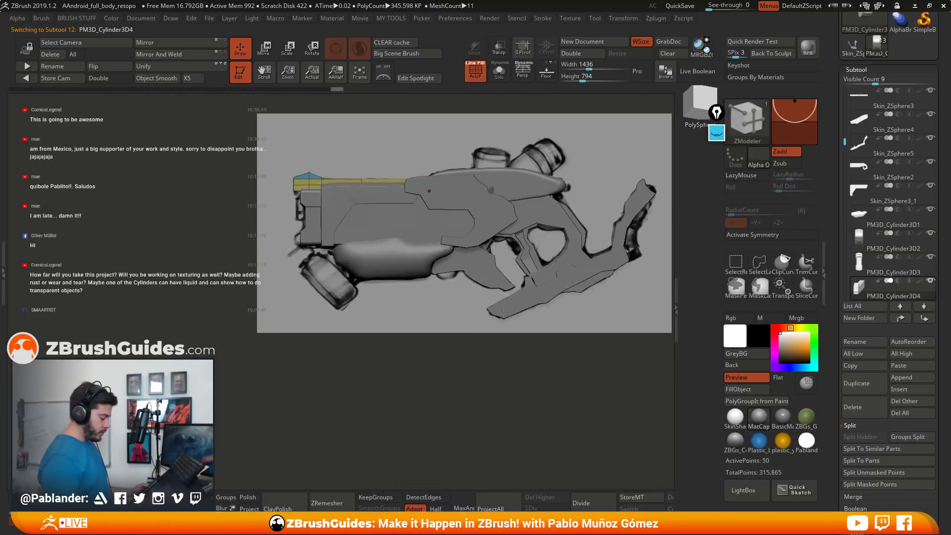
{"action": "left_click_drag", "start_coordinate": [299, 207], "coordinate": [440, 366], "text": "alt"}
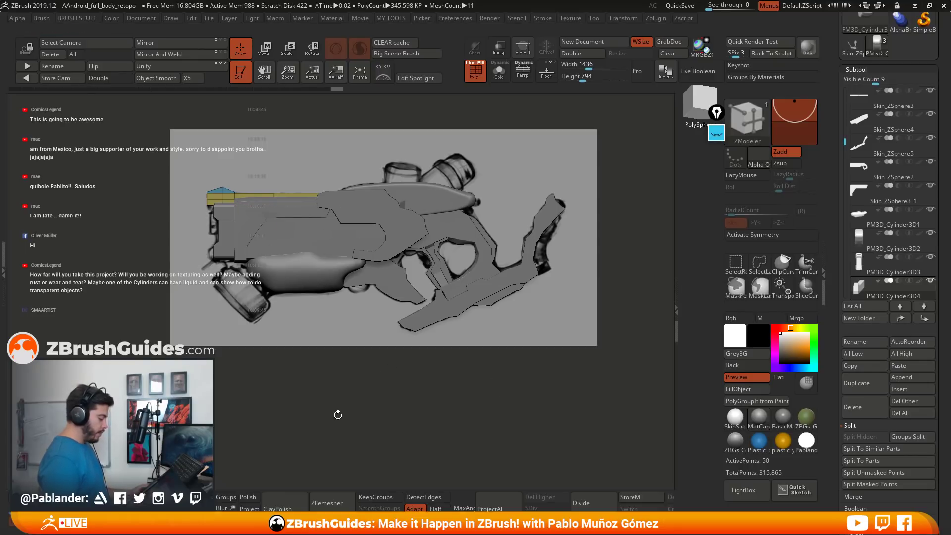
{"action": "key", "text": "Up"}
{"action": "key", "text": "Up"}
{"action": "key", "text": "Up"}
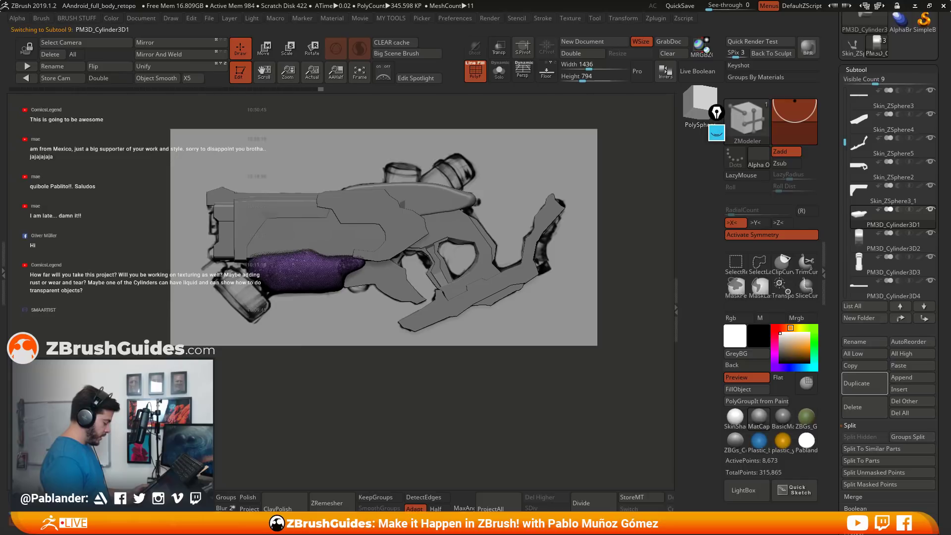
{"action": "key", "text": "space"}
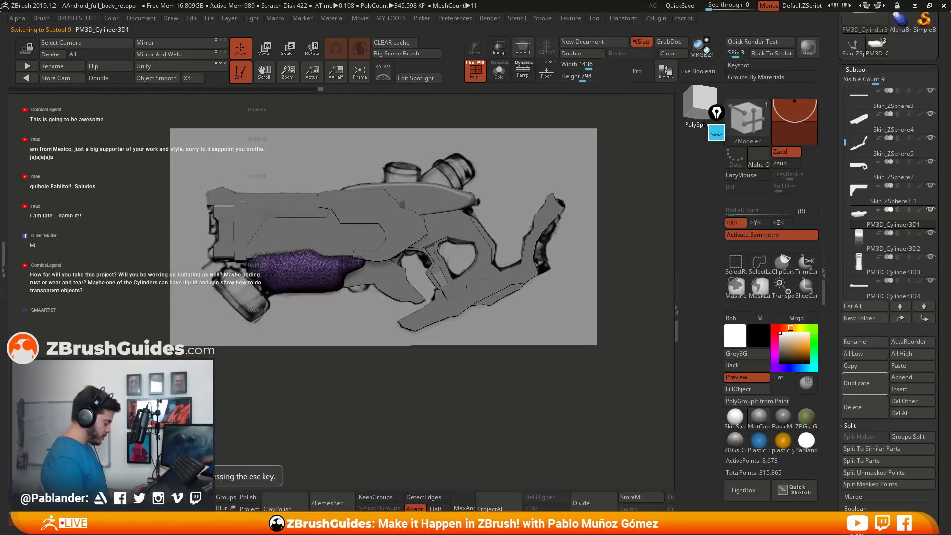
{"action": "key", "text": "b"}
{"action": "key", "text": "m"}
{"action": "key", "text": "v"}
{"action": "key", "text": "shift+f"}
Reshape the rounded part's outline and upper edge to follow the sketch with a smaller Move brush, and quick-save the project.
{"action": "right_click_drag", "start_coordinate": [281, 266], "coordinate": [309, 302], "text": "ctrl"}
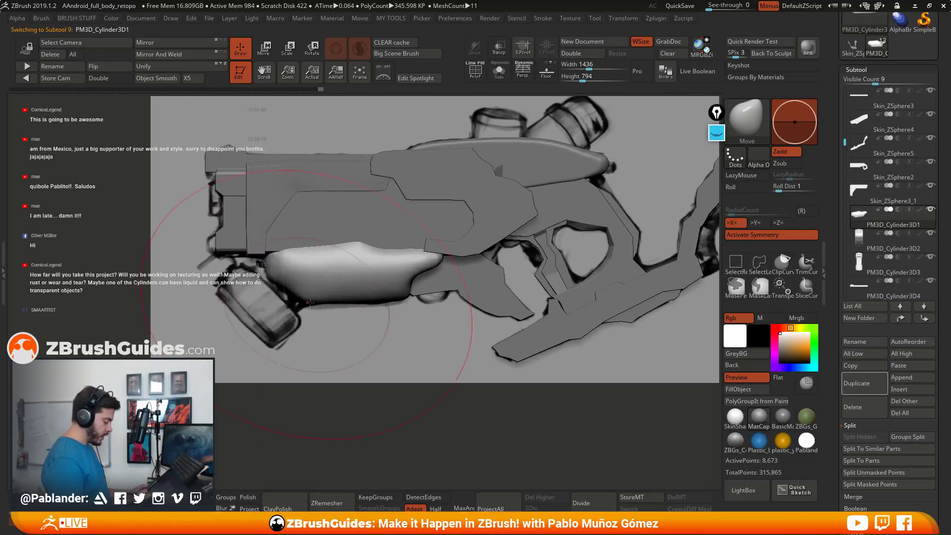
{"action": "key", "text": "space"}
{"action": "left_click_drag", "start_coordinate": [378, 254], "coordinate": [349, 253]}
{"action": "key", "text": "shift+space"}
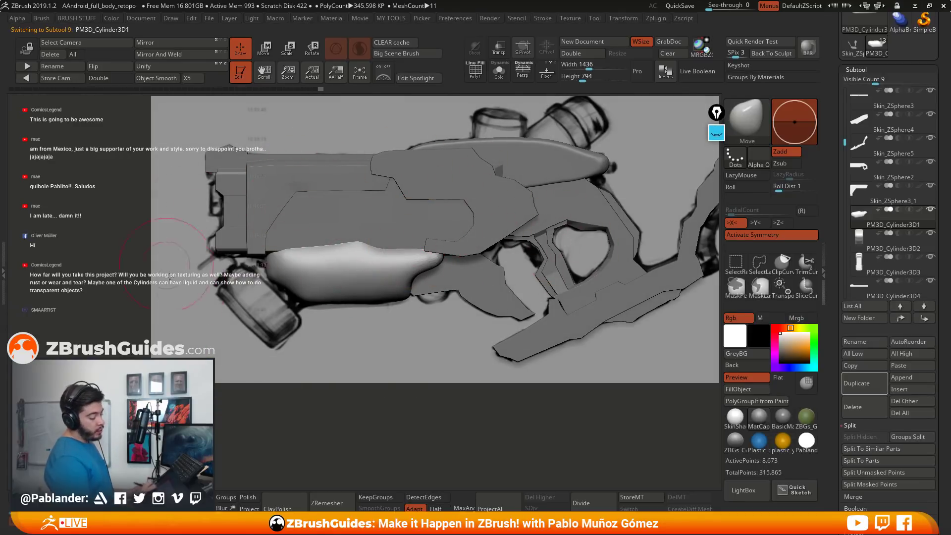
{"action": "right_click_drag", "start_coordinate": [463, 319], "coordinate": [429, 343], "text": "alt"}
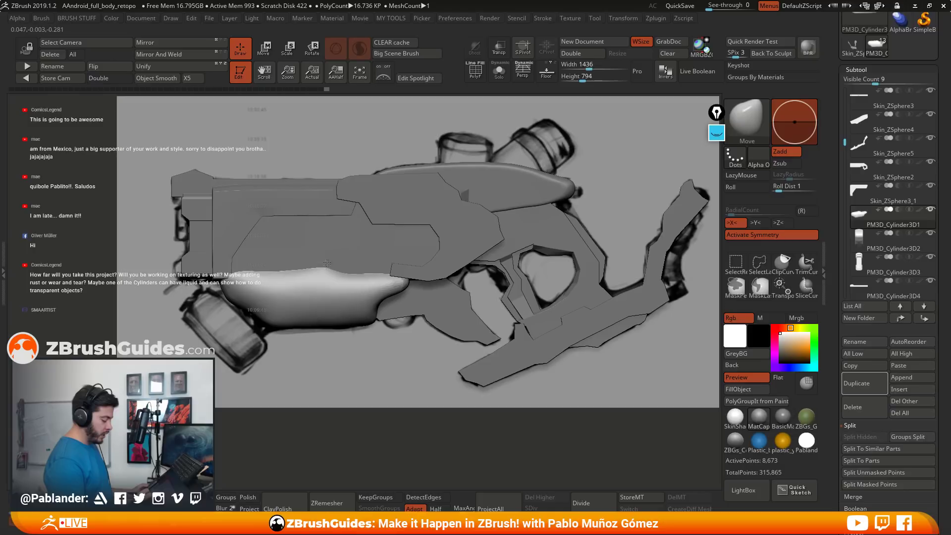
{"action": "key", "text": "space"}
{"action": "mouse_move", "coordinate": [355, 259]}
{"action": "left_mouse_down"}
{"action": "mouse_move", "coordinate": [331, 257]}
{"action": "mouse_move", "coordinate": [324, 271]}
{"action": "mouse_move", "coordinate": [262, 279]}
{"action": "left_mouse_up"}
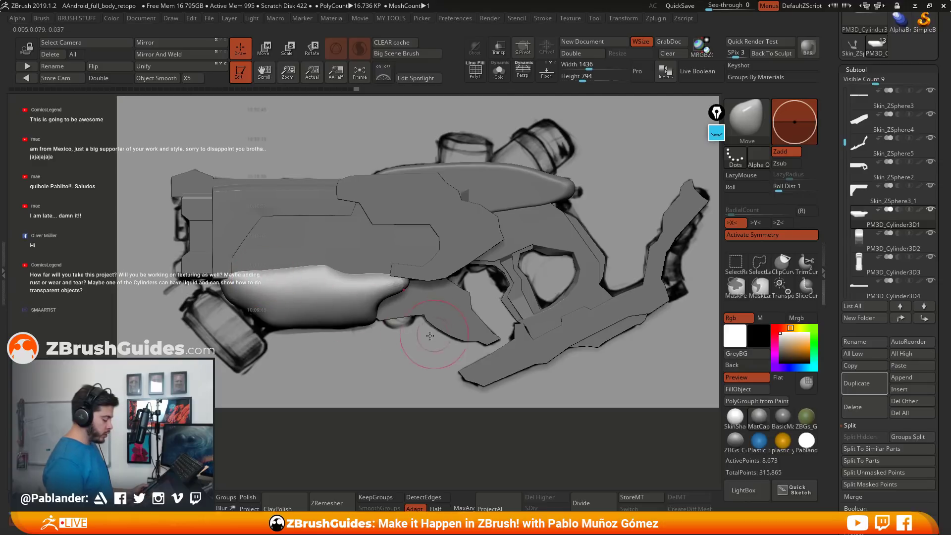
{"action": "left_click_drag", "start_coordinate": [326, 273], "coordinate": [325, 266]}
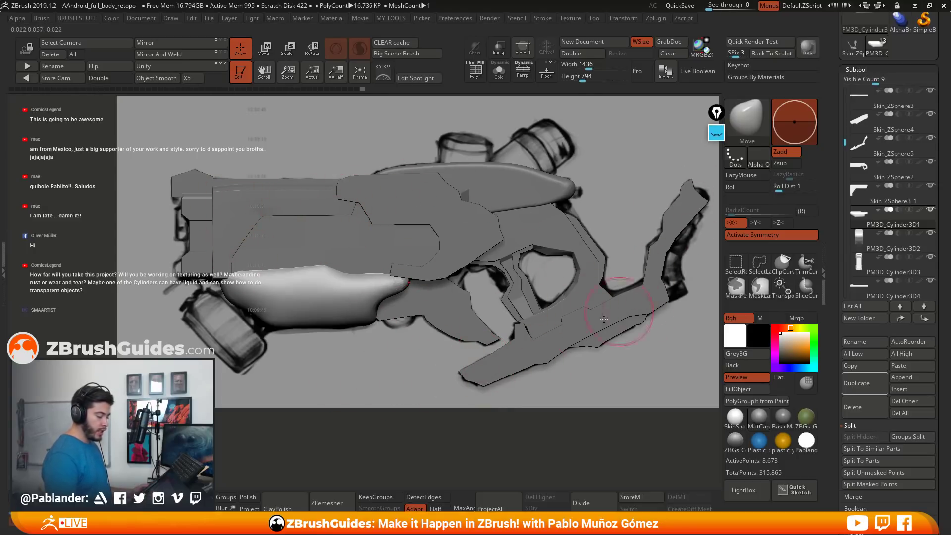
{"action": "mouse_move", "coordinate": [516, 315]}
{"action": "right_mouse_down"}
{"action": "mouse_move", "coordinate": [504, 349]}
{"action": "mouse_move", "coordinate": [513, 290]}
{"action": "right_mouse_up"}
{"action": "left_click", "coordinate": [673, 7]}
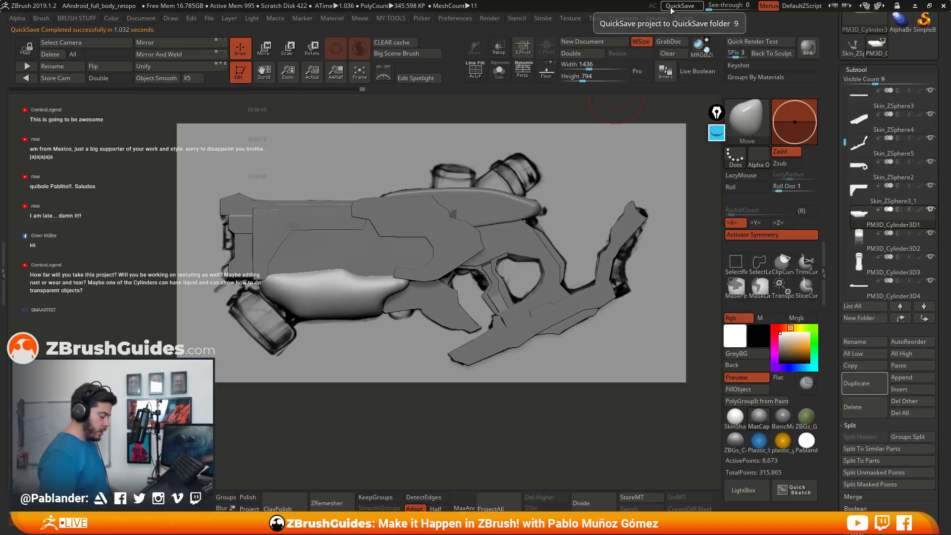
Circle the sketch's cylinders, trigger and front-end detail with pink on-screen annotations and clear the marks.
{"action": "key", "text": "ctrl+n"}
{"action": "left_click", "coordinate": [716, 133]}
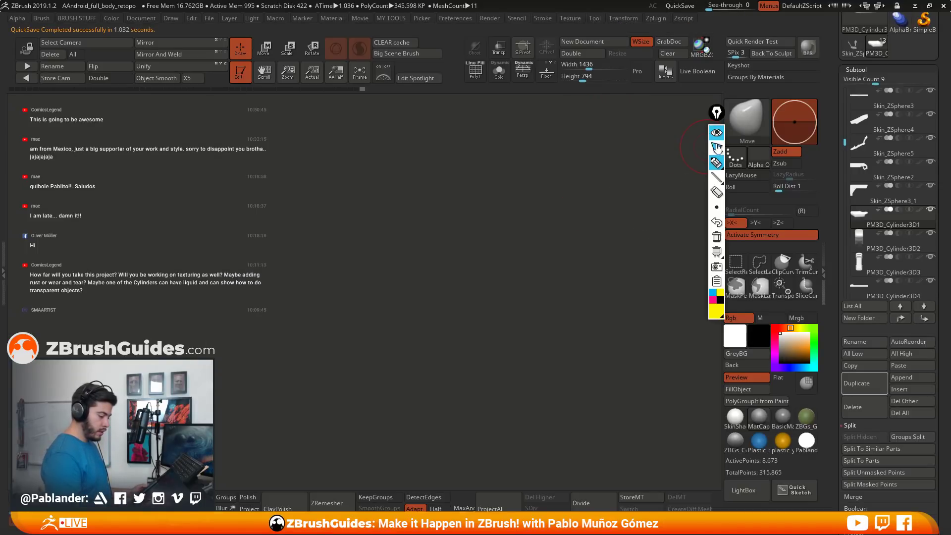
{"action": "left_click", "coordinate": [717, 148]}
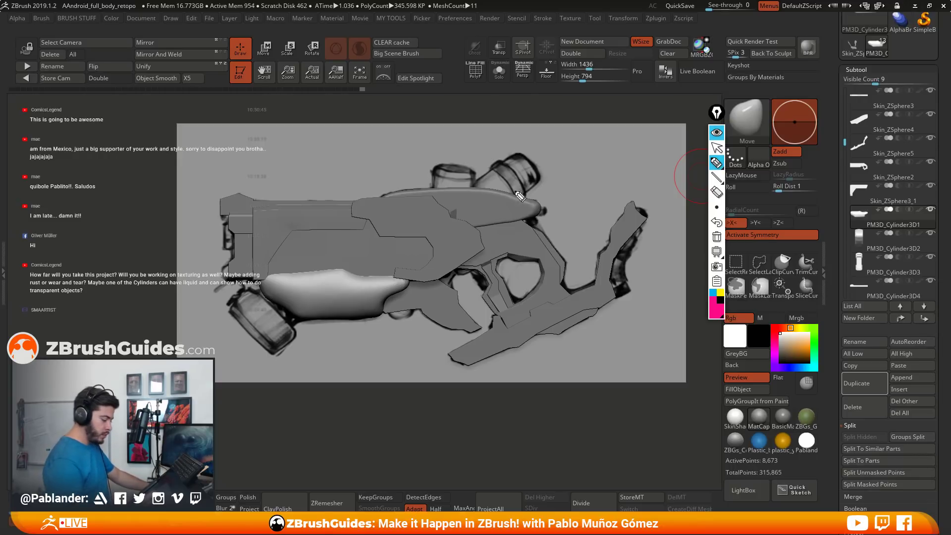
{"action": "left_click_drag", "start_coordinate": [504, 167], "coordinate": [536, 170]}
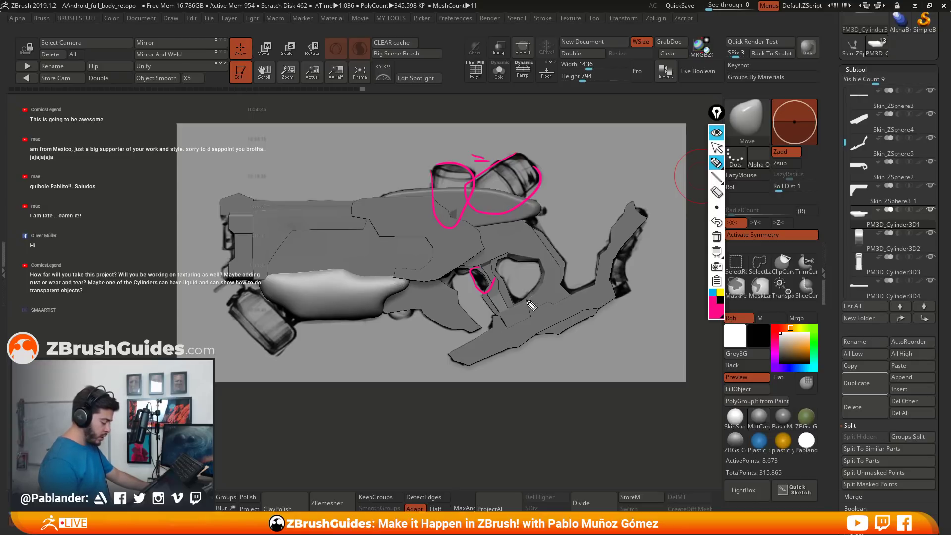
{"action": "mouse_move", "coordinate": [250, 293]}
{"action": "left_mouse_down"}
{"action": "mouse_move", "coordinate": [298, 347]}
{"action": "mouse_move", "coordinate": [253, 291]}
{"action": "mouse_move", "coordinate": [498, 193]}
{"action": "mouse_move", "coordinate": [513, 177]}
{"action": "left_mouse_up"}
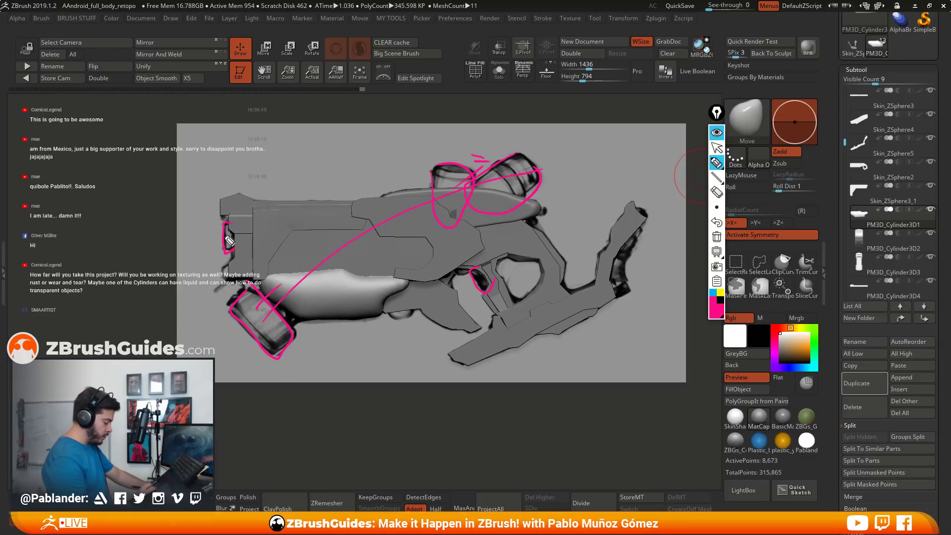
{"action": "mouse_move", "coordinate": [223, 239]}
{"action": "left_mouse_down"}
{"action": "mouse_move", "coordinate": [292, 156]}
{"action": "mouse_move", "coordinate": [333, 148]}
{"action": "left_mouse_up"}
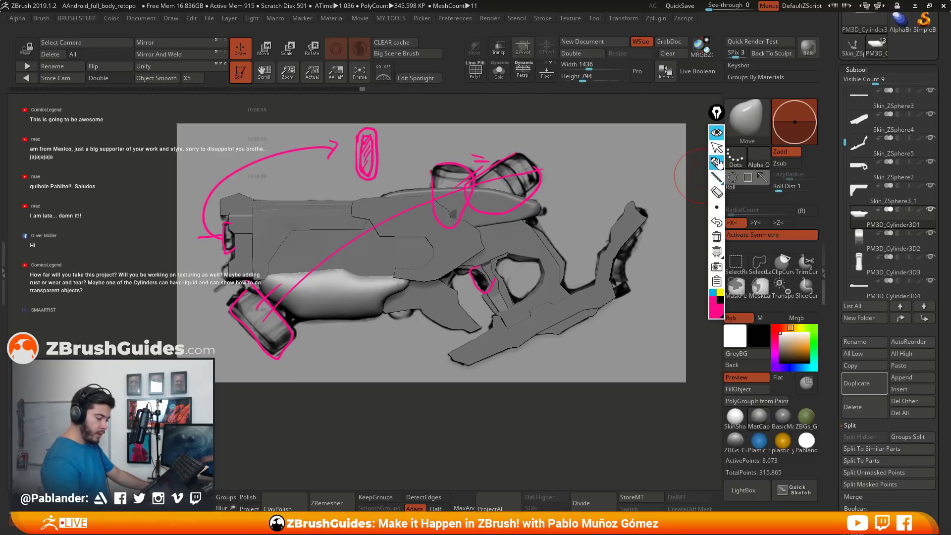
{"action": "left_click", "coordinate": [716, 133]}
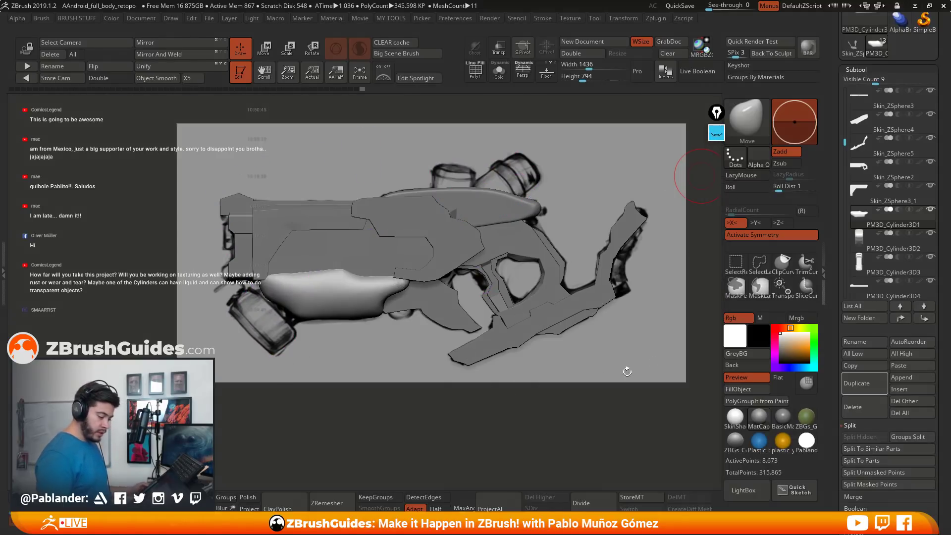
Append a Cylinder3D subtool, make it a simple low-poly box, and isolate it while adjusting its scale.
{"action": "left_click", "coordinate": [910, 378]}
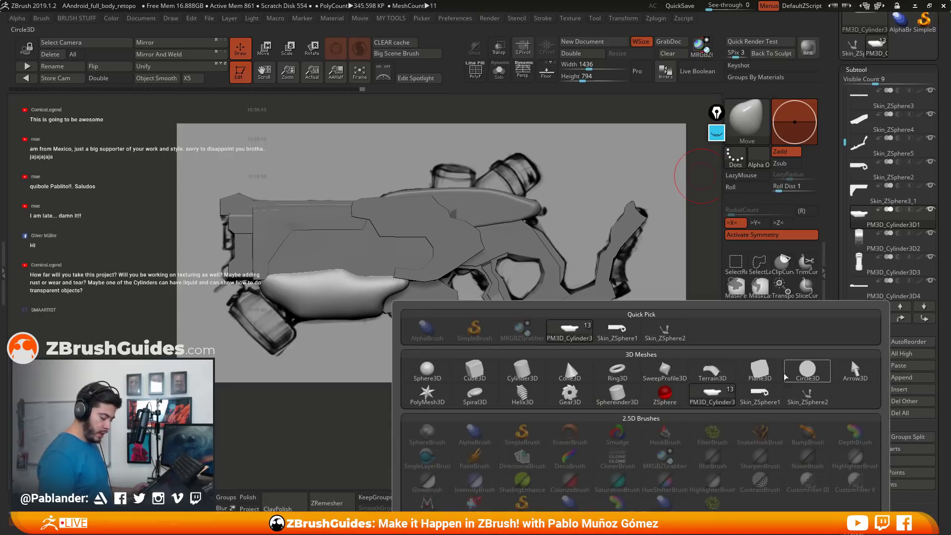
{"action": "left_click", "coordinate": [525, 378]}
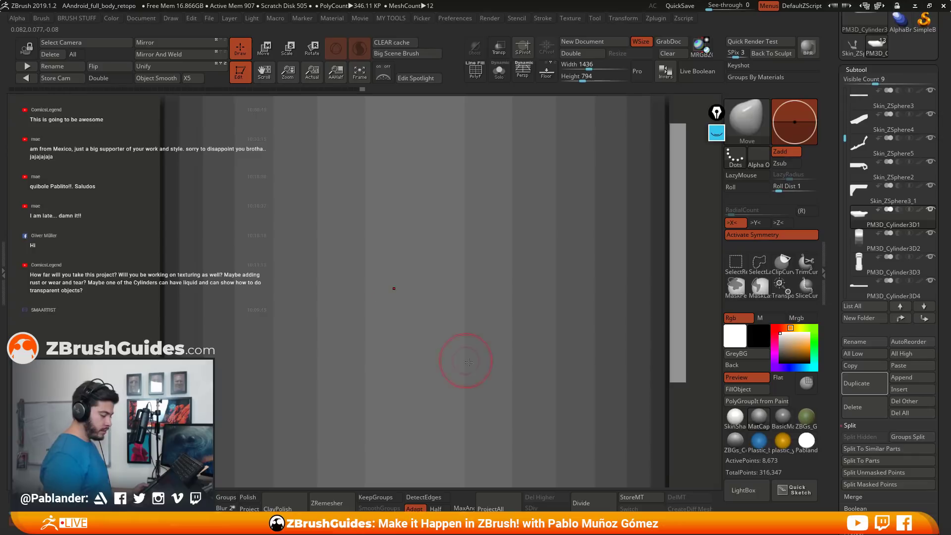
{"action": "key", "text": "w"}
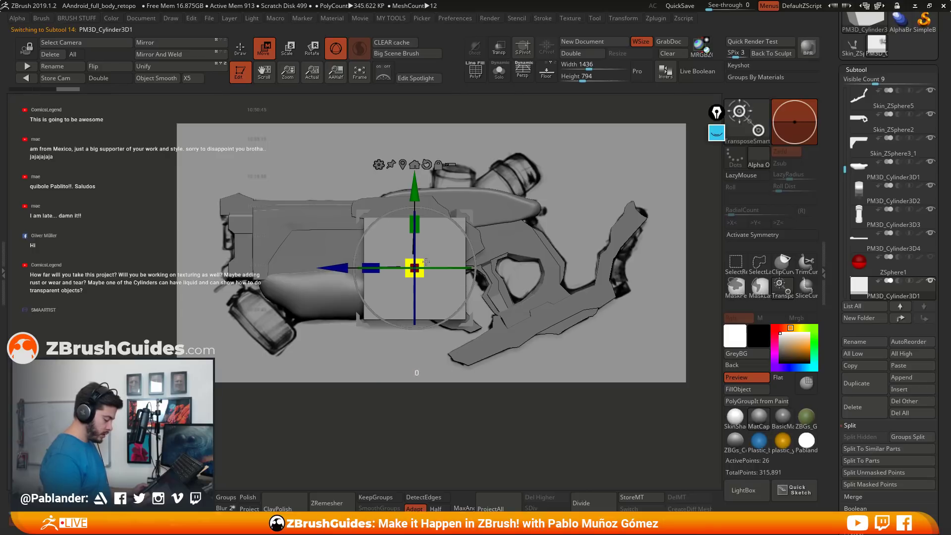
{"action": "left_click_drag", "start_coordinate": [414, 268], "coordinate": [395, 276]}
{"action": "left_click", "coordinate": [499, 72]}
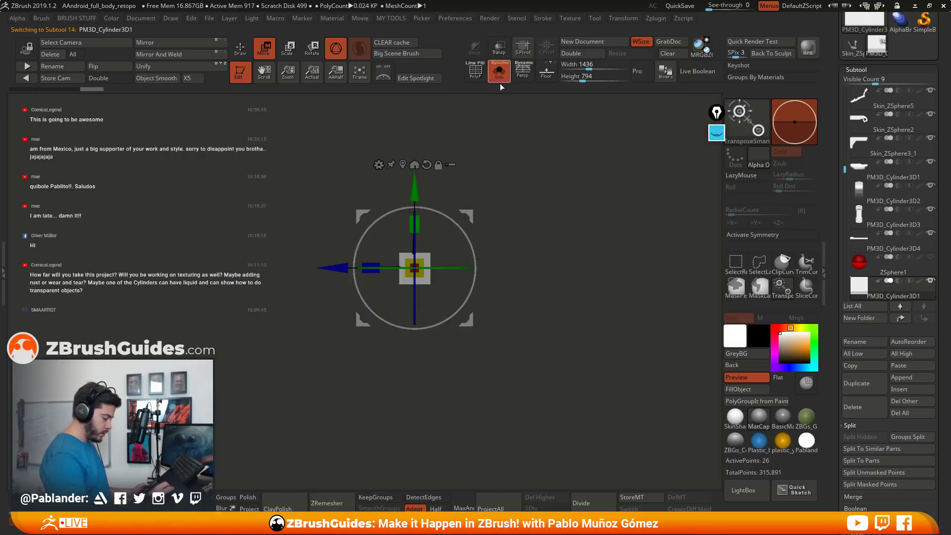
{"action": "left_click_drag", "start_coordinate": [425, 260], "coordinate": [417, 263]}
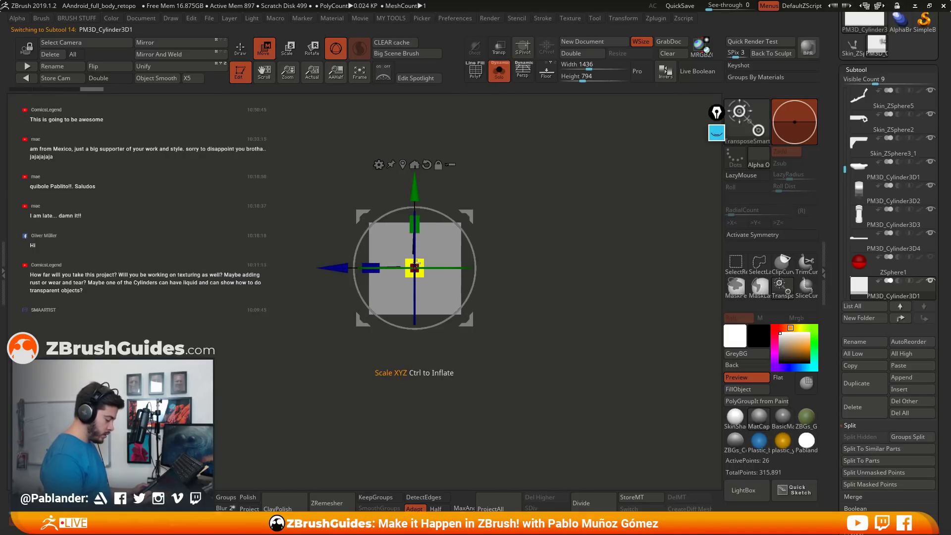
Display the box's polyframe and use ZModeler to turn its middle horizontal edge loop into a wide central band.
{"action": "left_click", "coordinate": [240, 47]}
{"action": "key", "text": "shift+f"}
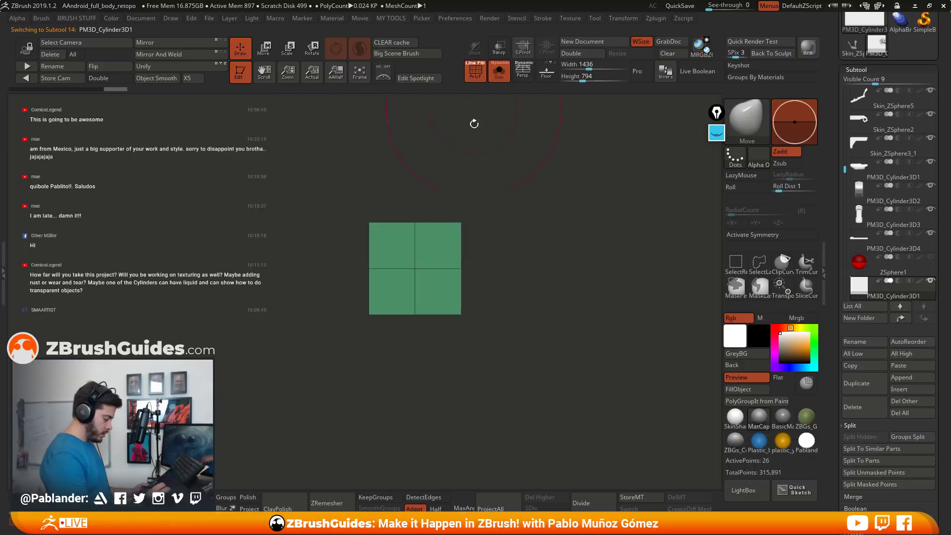
{"action": "key", "text": "space"}
{"action": "key", "text": "b"}
{"action": "key", "text": "z"}
{"action": "key", "text": "m"}
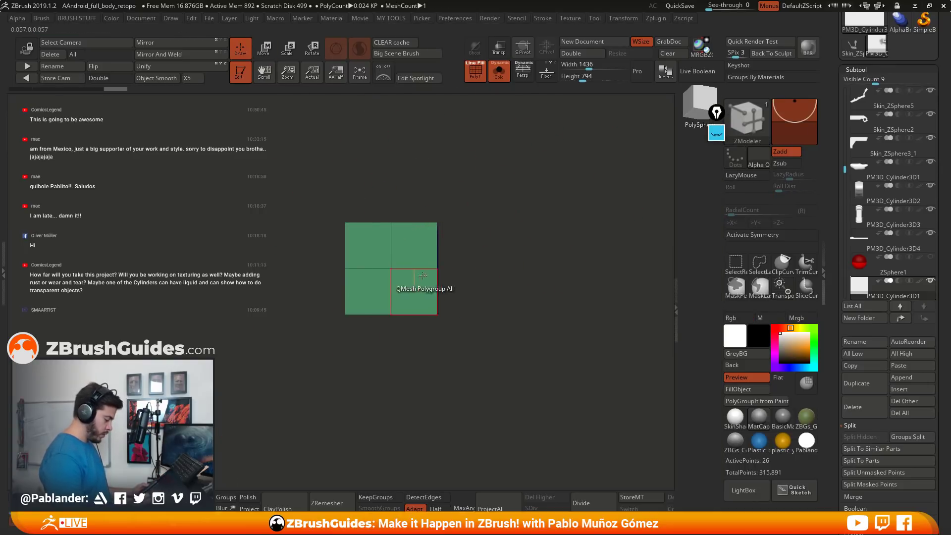
{"action": "key", "text": "space"}
{"action": "left_click", "coordinate": [337, 258]}
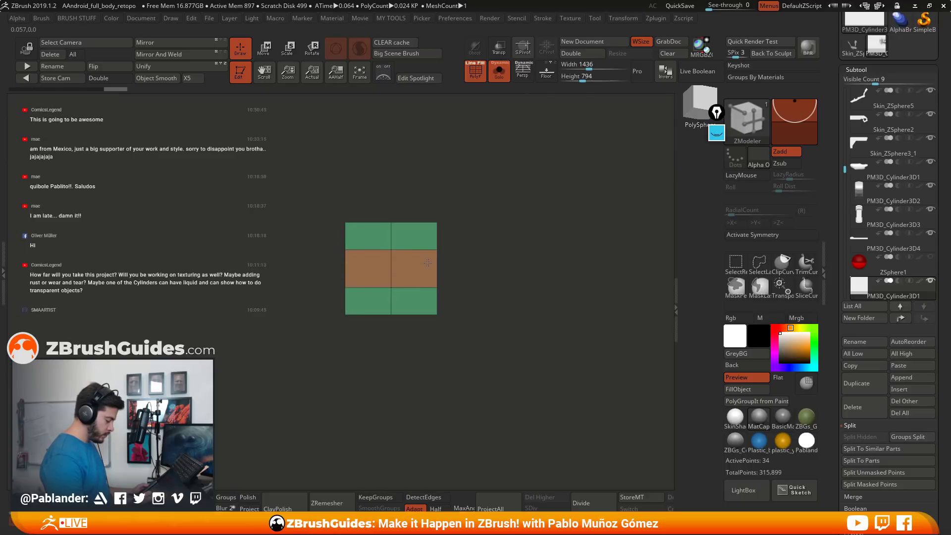
{"action": "left_click_drag", "start_coordinate": [429, 260], "coordinate": [428, 261]}
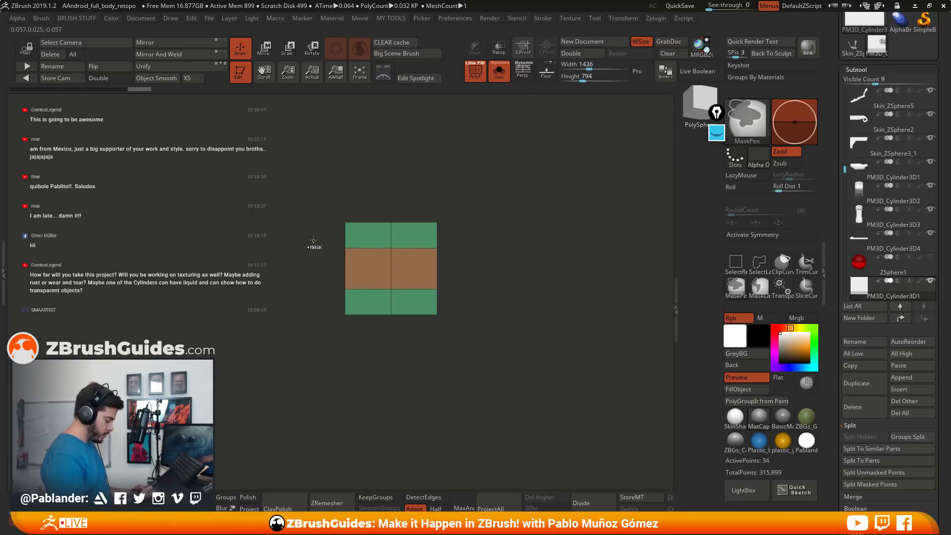
Mask all but the front of the box's central band and move it inward to form a concave front face.
{"action": "left_click_drag", "start_coordinate": [314, 239], "coordinate": [360, 304], "text": "ctrl"}
{"action": "left_click", "coordinate": [333, 317], "text": "ctrl"}
{"action": "key", "text": "w"}
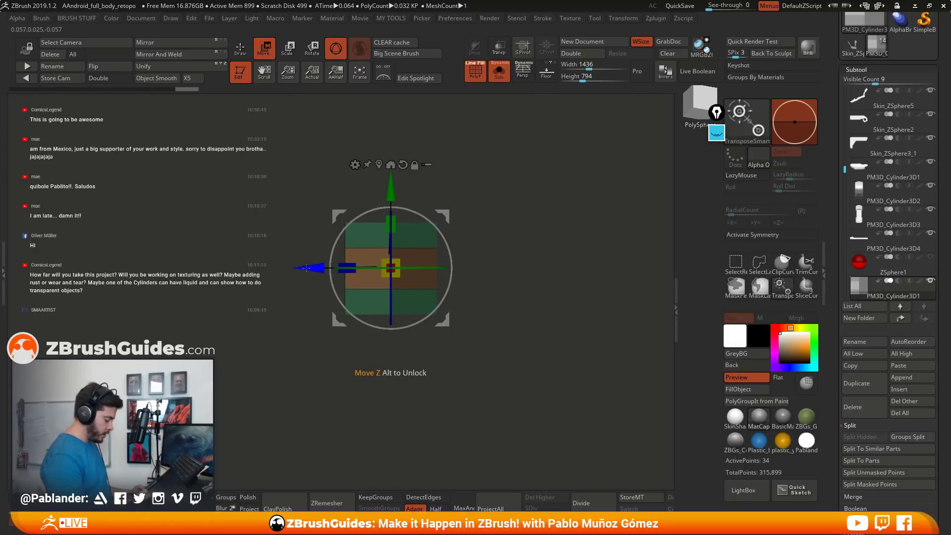
{"action": "left_click_drag", "start_coordinate": [319, 268], "coordinate": [317, 269]}
{"action": "key", "text": "q"}
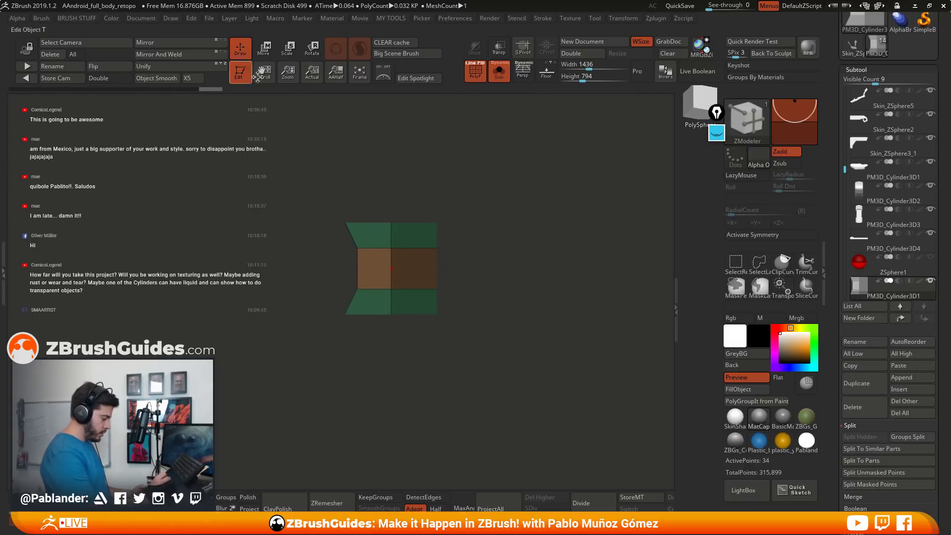
Clear the box's mask and scale the box narrower in width.
{"action": "left_click_drag", "start_coordinate": [471, 208], "coordinate": [496, 230]}
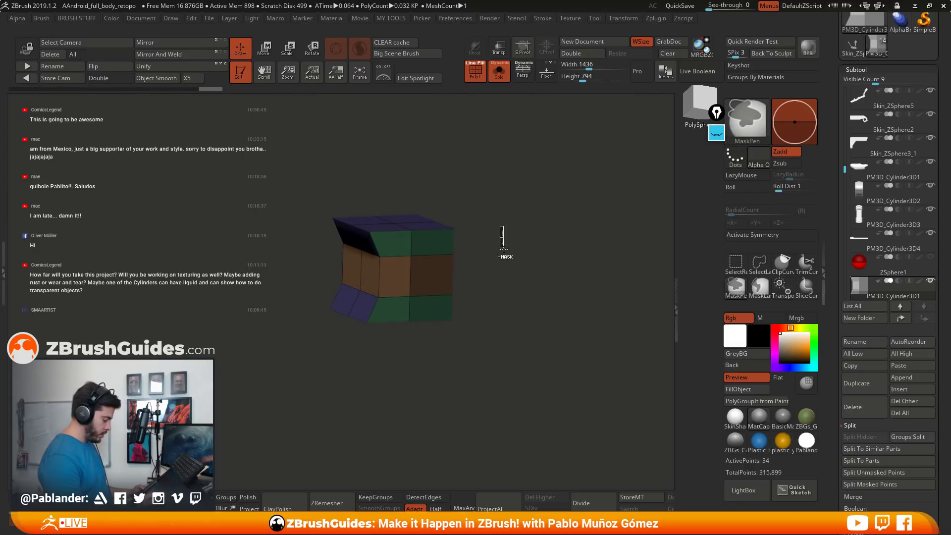
{"action": "left_click_drag", "start_coordinate": [439, 201], "coordinate": [417, 200]}
{"action": "left_click", "coordinate": [264, 48]}
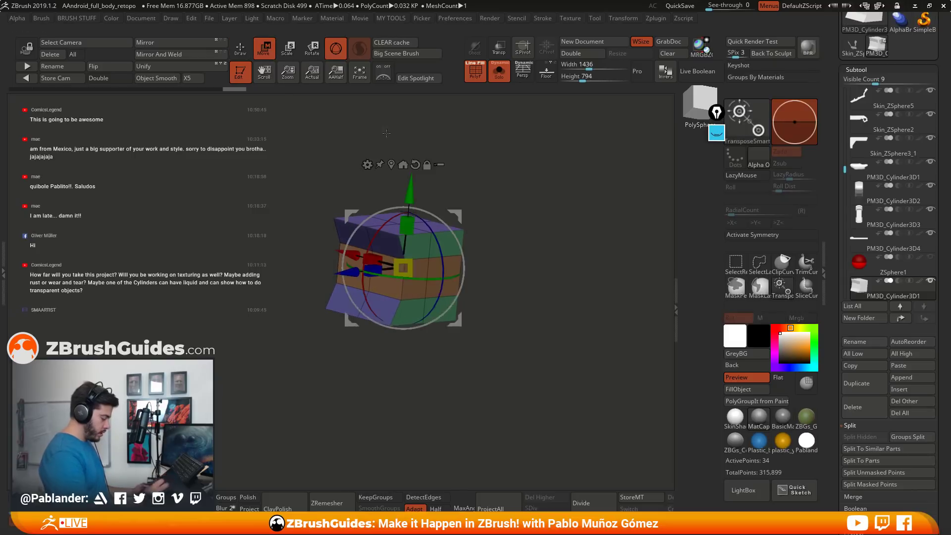
{"action": "left_click_drag", "start_coordinate": [373, 259], "coordinate": [388, 263]}
{"action": "left_click", "coordinate": [240, 48]}
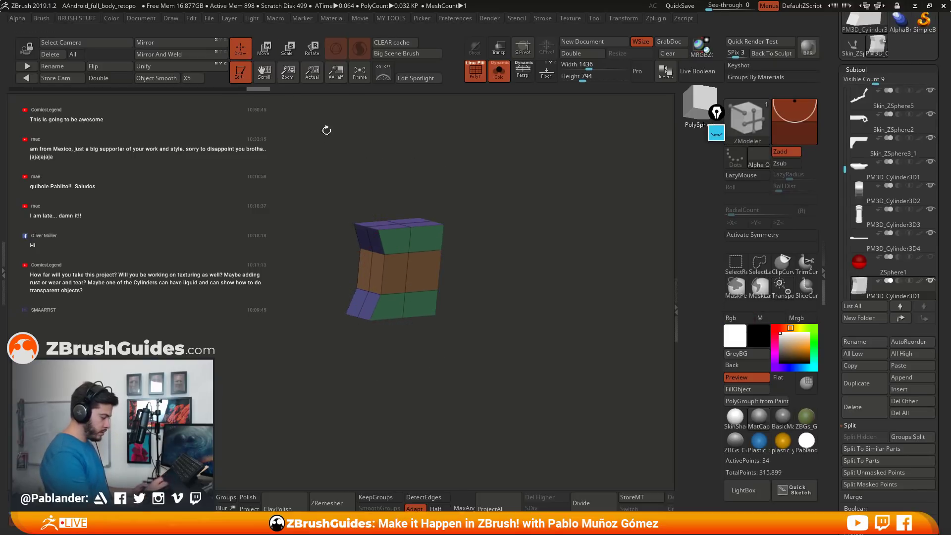
Show all the gun parts again and move the notched box over the sketch's trigger, in front of the grip opening.
{"action": "left_click", "coordinate": [499, 72]}
{"action": "left_click_drag", "start_coordinate": [496, 205], "coordinate": [504, 224], "text": "shift"}
{"action": "right_click_drag", "start_coordinate": [526, 256], "coordinate": [412, 202], "text": "ctrl"}
{"action": "key", "text": "w"}
{"action": "left_click_drag", "start_coordinate": [377, 302], "coordinate": [504, 329]}
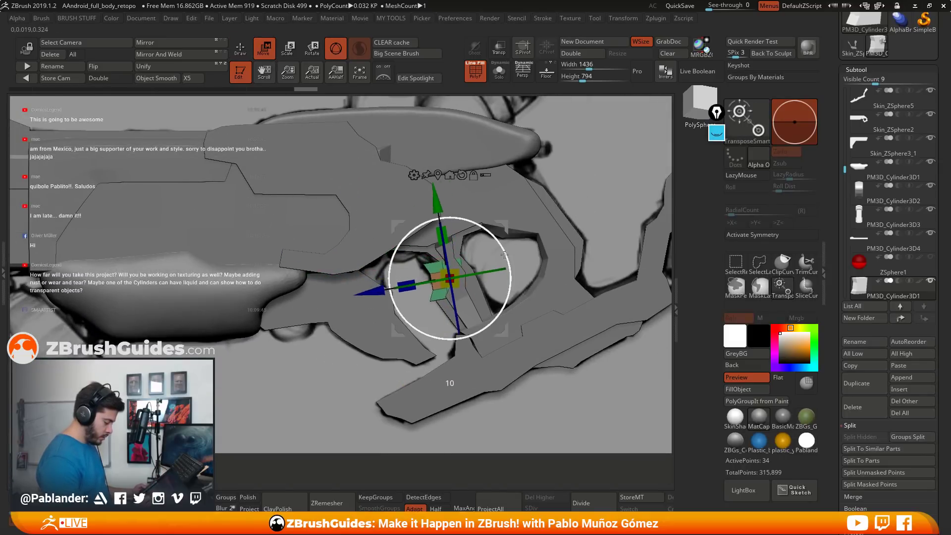
Rotate, move and scale the notched box to match the angle and size of the sketch's trigger in front of the grip opening.
{"action": "left_click_drag", "start_coordinate": [502, 227], "coordinate": [497, 213]}
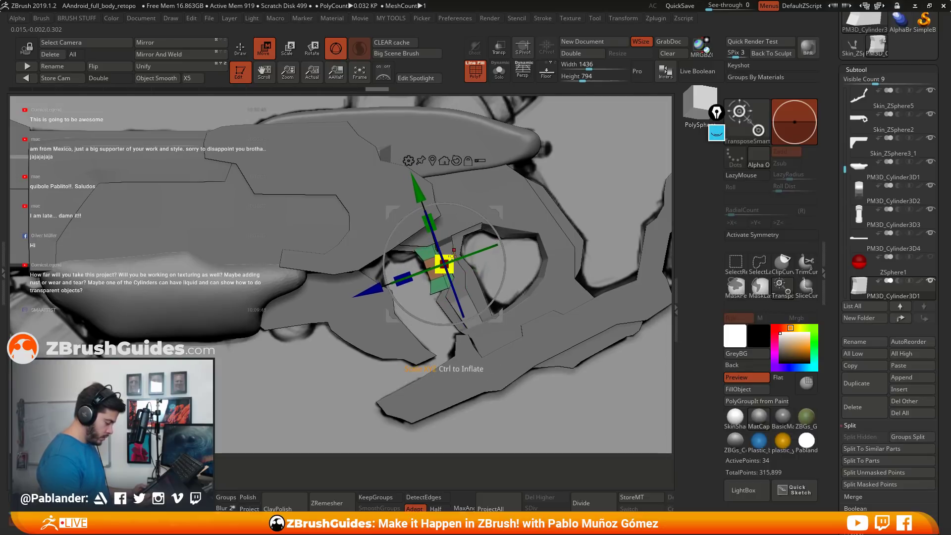
{"action": "left_click_drag", "start_coordinate": [448, 258], "coordinate": [447, 258]}
{"action": "right_click_drag", "start_coordinate": [448, 258], "coordinate": [399, 285]}
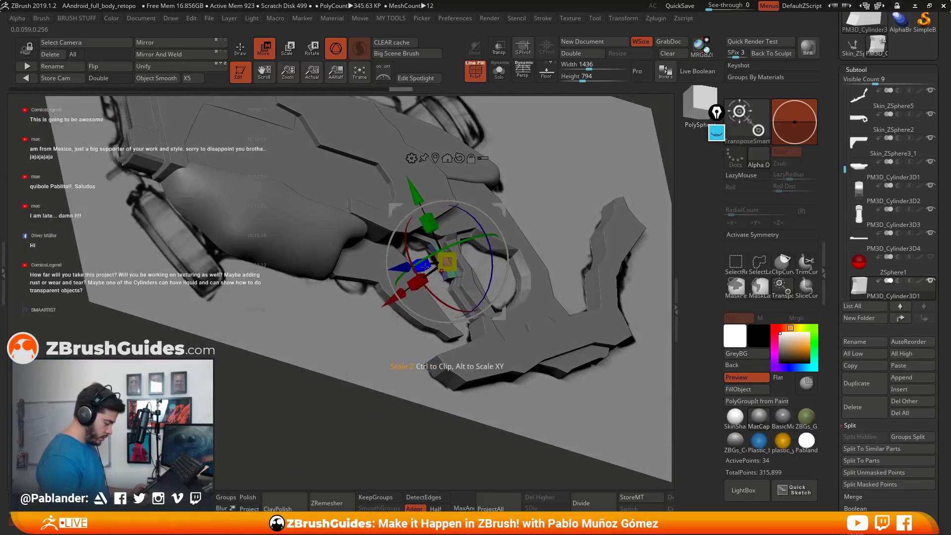
{"action": "right_click_drag", "start_coordinate": [445, 262], "coordinate": [495, 291]}
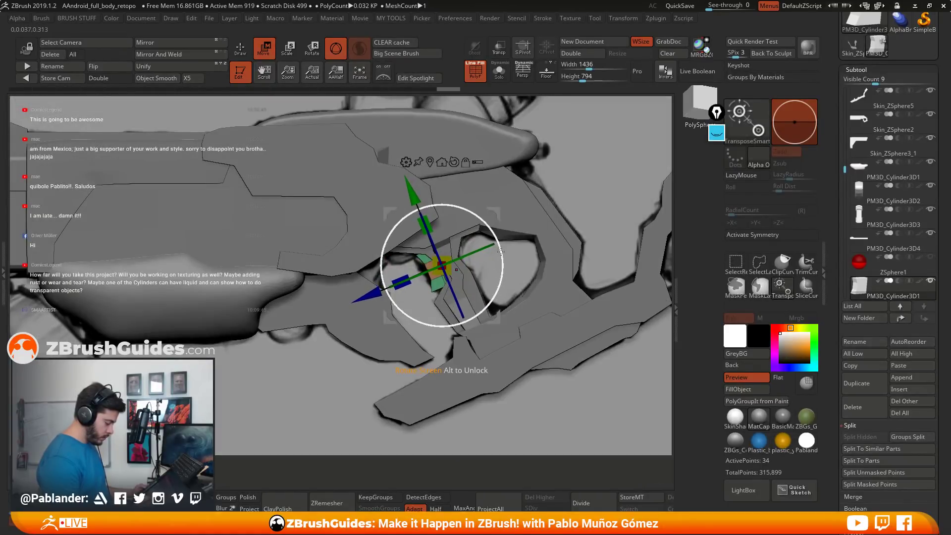
{"action": "left_click_drag", "start_coordinate": [498, 225], "coordinate": [501, 242]}
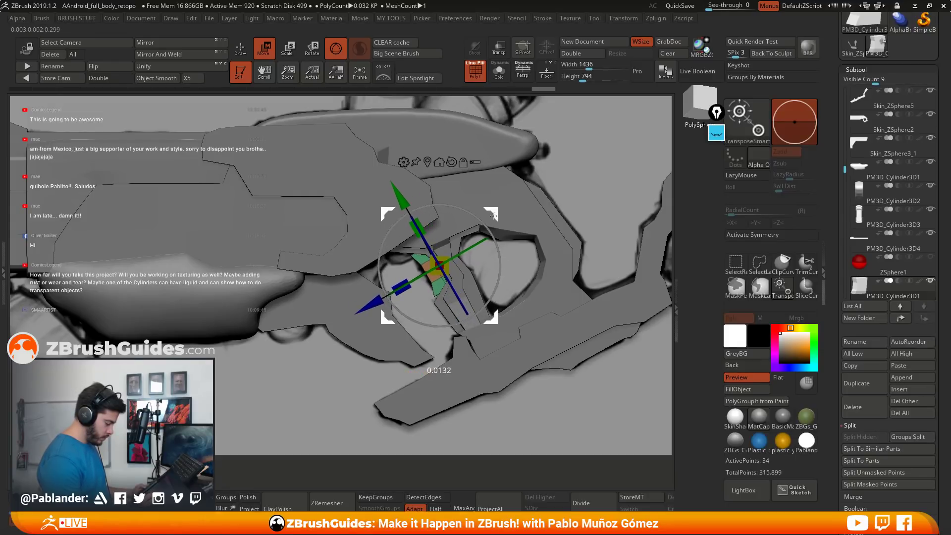
{"action": "left_click_drag", "start_coordinate": [395, 297], "coordinate": [394, 297]}
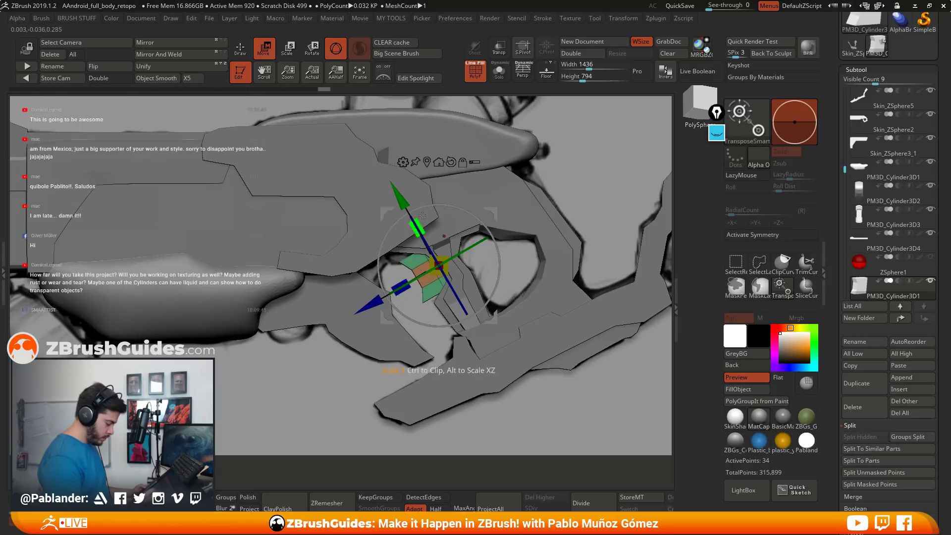
{"action": "left_click_drag", "start_coordinate": [491, 212], "coordinate": [502, 208]}
Isolate the trigger, mask its front half, then show all parts and move the unmasked rear half forward along the trigger's depth axis.
{"action": "left_click", "coordinate": [242, 51]}
{"action": "left_click", "coordinate": [499, 72]}
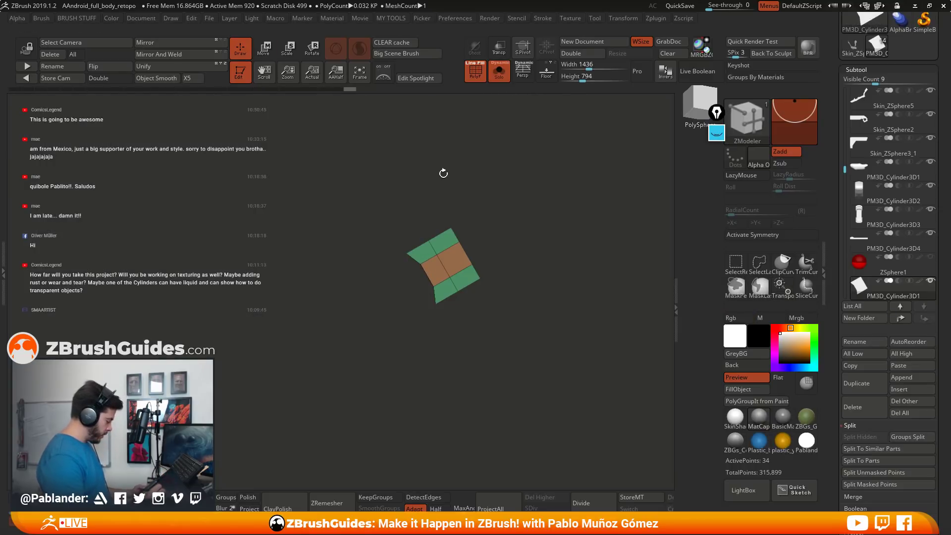
{"action": "left_click_drag", "start_coordinate": [429, 193], "coordinate": [515, 325], "text": "ctrl"}
{"action": "left_click_drag", "start_coordinate": [584, 325], "coordinate": [694, 323], "text": "ctrl"}
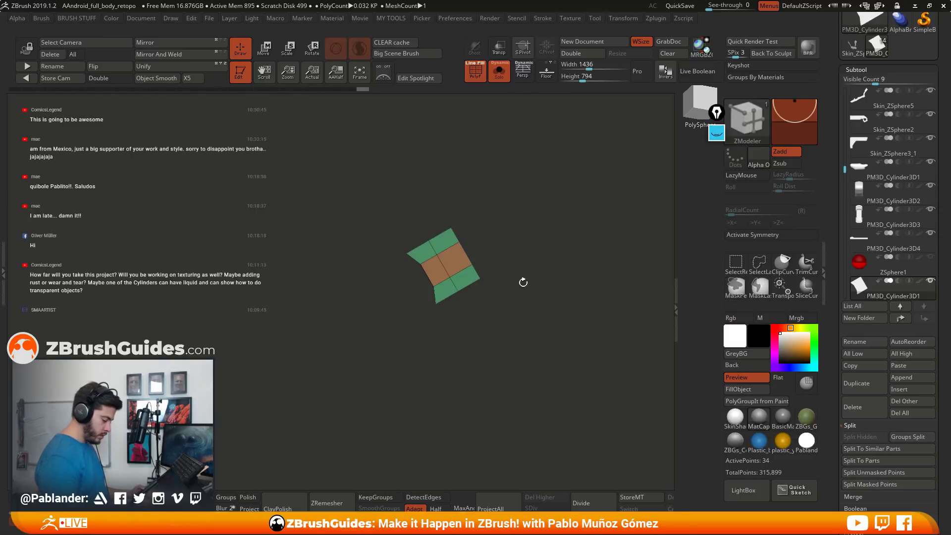
{"action": "key", "text": "w"}
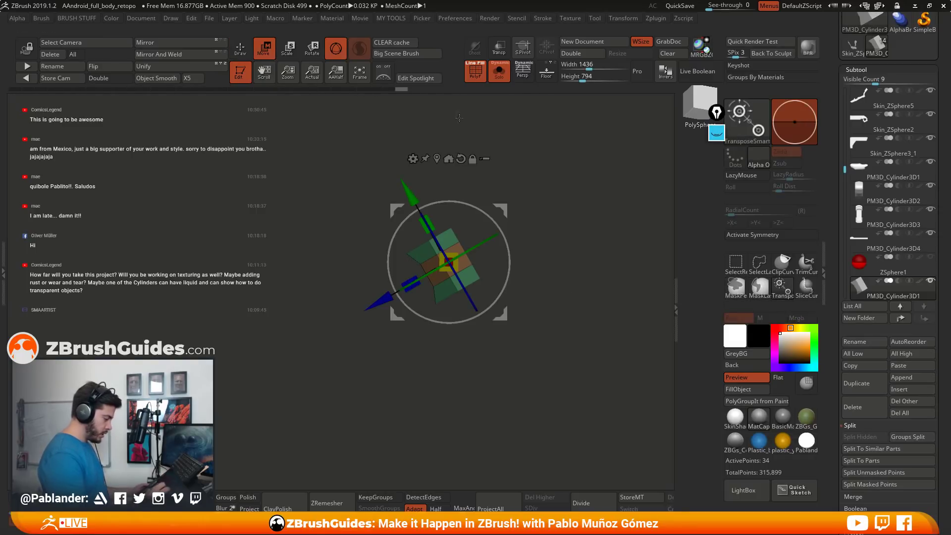
{"action": "left_click", "coordinate": [499, 72]}
{"action": "left_click_drag", "start_coordinate": [384, 301], "coordinate": [374, 307]}
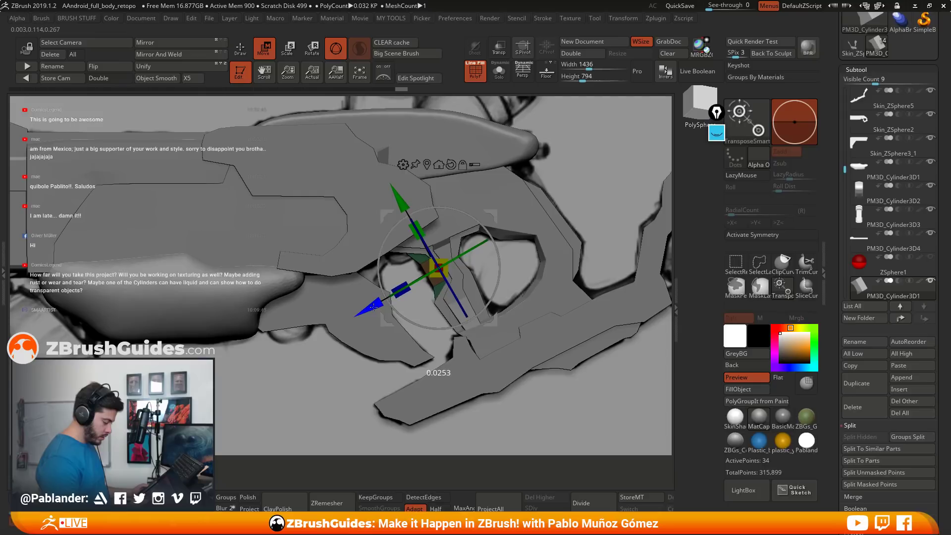
Clear the trigger's mask and quick-save the project.
{"action": "key", "text": "q"}
{"action": "mouse_move", "coordinate": [466, 333]}
{"action": "right_mouse_down", "text": "alt"}
{"action": "mouse_move", "coordinate": [466, 402]}
{"action": "mouse_move", "coordinate": [513, 389]}
{"action": "mouse_move", "coordinate": [477, 395]}
{"action": "mouse_move", "coordinate": [459, 381]}
{"action": "right_mouse_up", "text": "alt"}
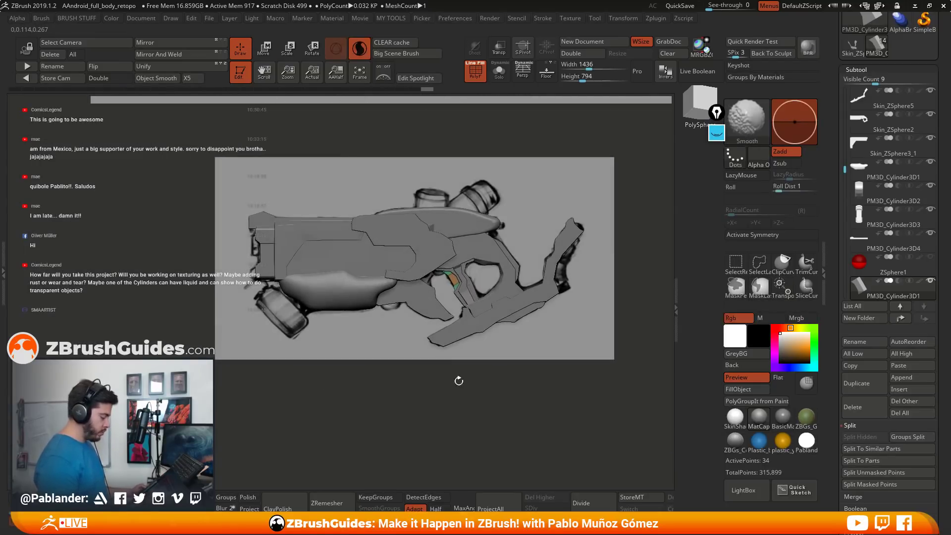
{"action": "right_click_drag", "start_coordinate": [519, 256], "coordinate": [501, 278], "text": "alt"}
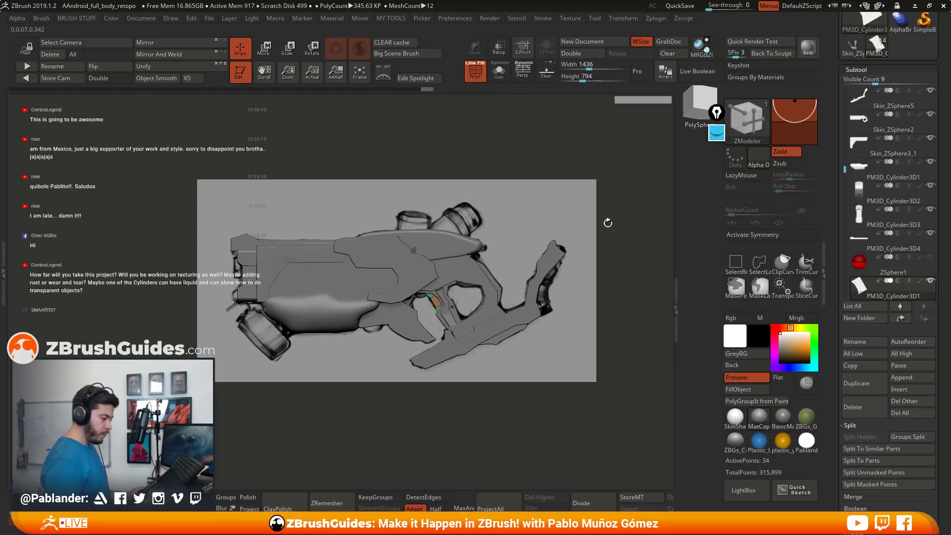
{"action": "key", "text": "ctrl+s"}
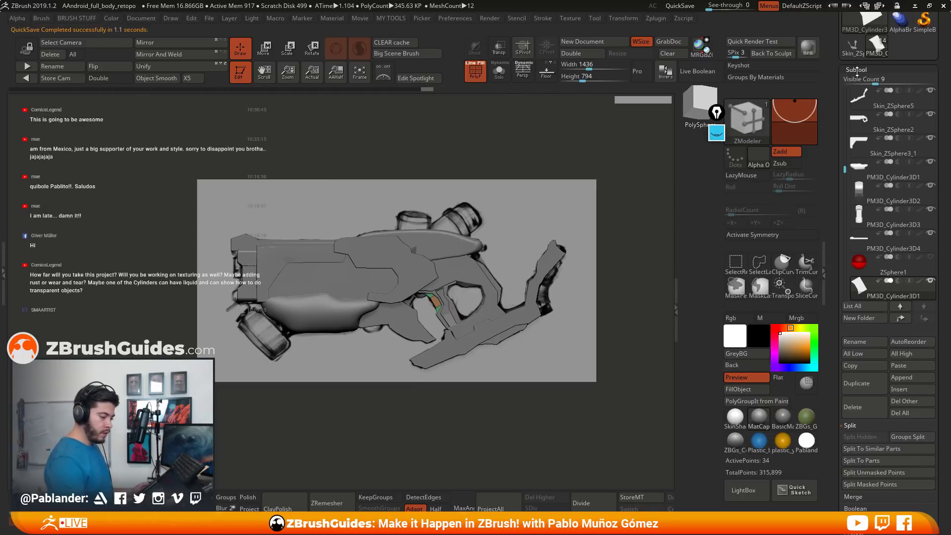
Switch to a new Cylinder3D primitive and open its Initialize settings.
{"action": "left_click_drag", "start_coordinate": [860, 64], "coordinate": [867, 143]}
{"action": "left_click", "coordinate": [862, 152]}
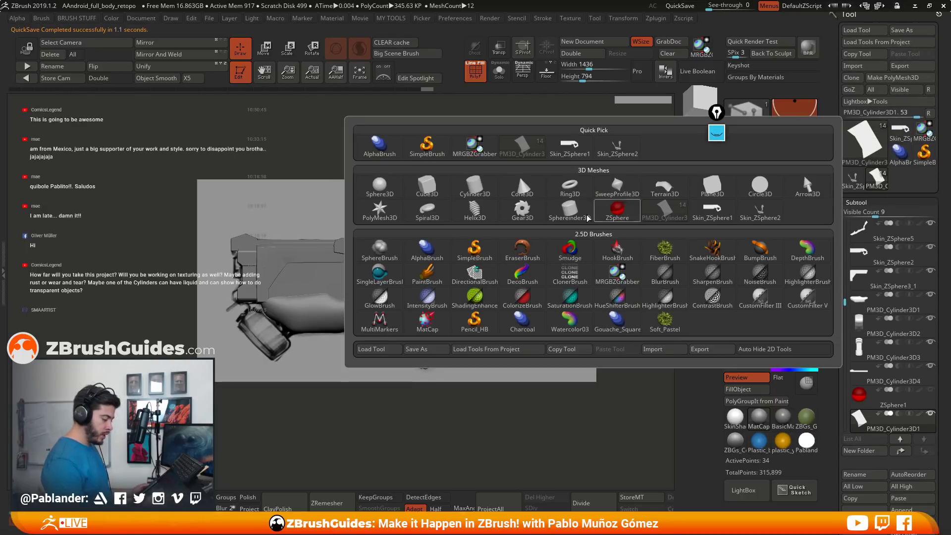
{"action": "left_click", "coordinate": [469, 193]}
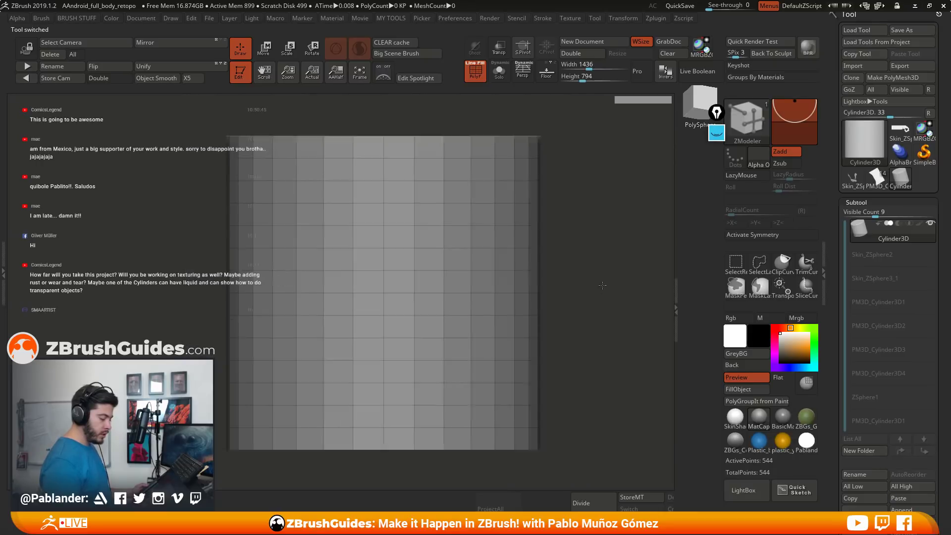
{"action": "left_click_drag", "start_coordinate": [588, 296], "coordinate": [593, 303]}
{"action": "left_click_drag", "start_coordinate": [835, 287], "coordinate": [830, 128]}
{"action": "left_click_drag", "start_coordinate": [867, 227], "coordinate": [867, 242]}
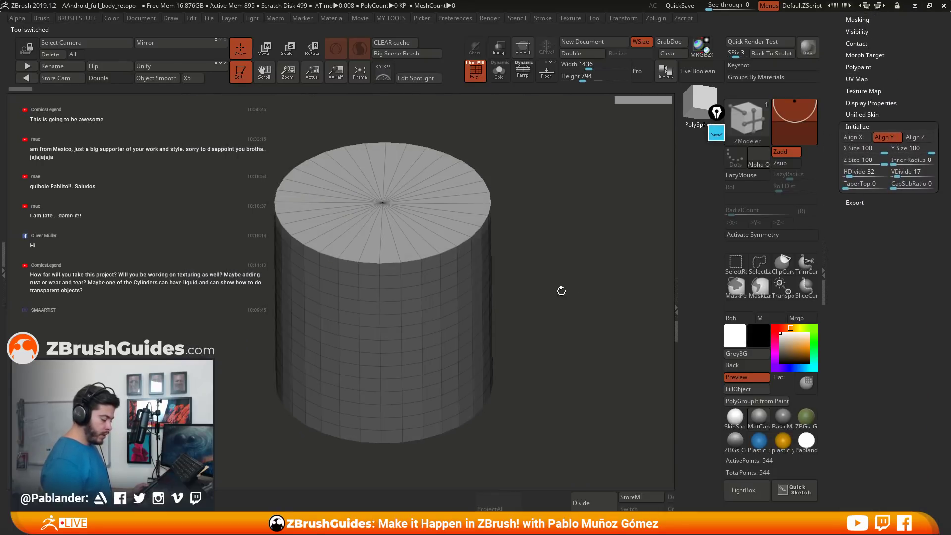
{"action": "left_click_drag", "start_coordinate": [561, 291], "coordinate": [534, 318]}
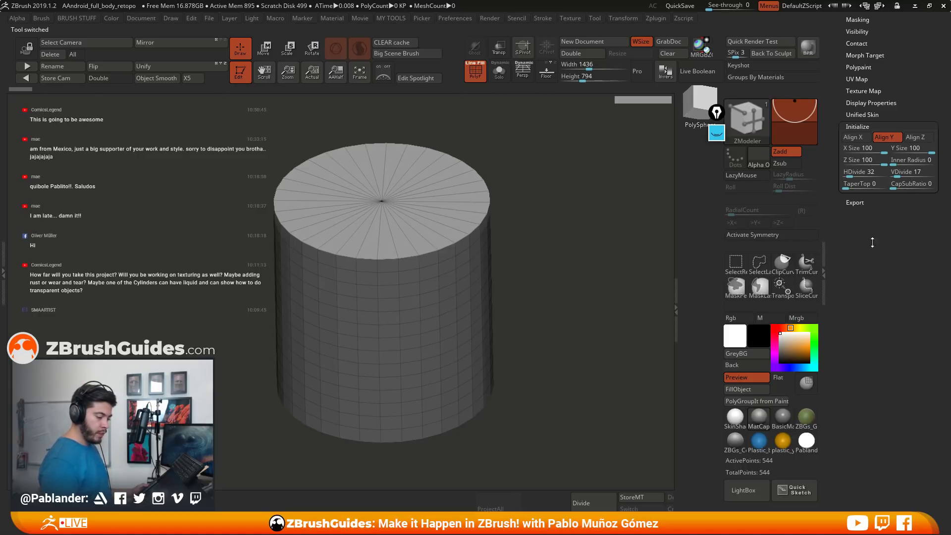
Set the cylinder's HDivide to 16, lower VDivide until five rows of side faces remain, and convert it to a PolyMesh3D.
{"action": "left_click", "coordinate": [850, 174]}
{"action": "left_click_drag", "start_coordinate": [851, 173], "coordinate": [895, 172]}
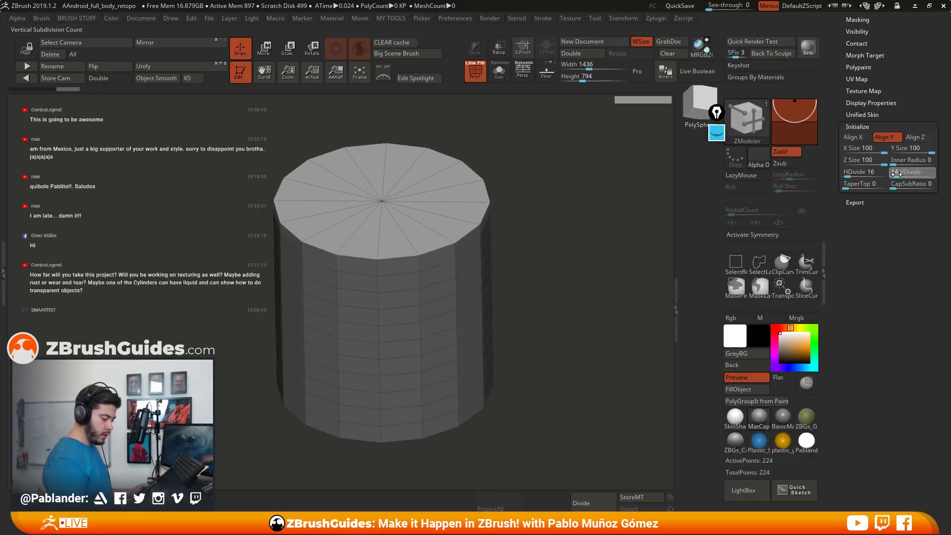
{"action": "left_click_drag", "start_coordinate": [572, 292], "coordinate": [556, 319]}
{"action": "left_click_drag", "start_coordinate": [879, 221], "coordinate": [857, 424]}
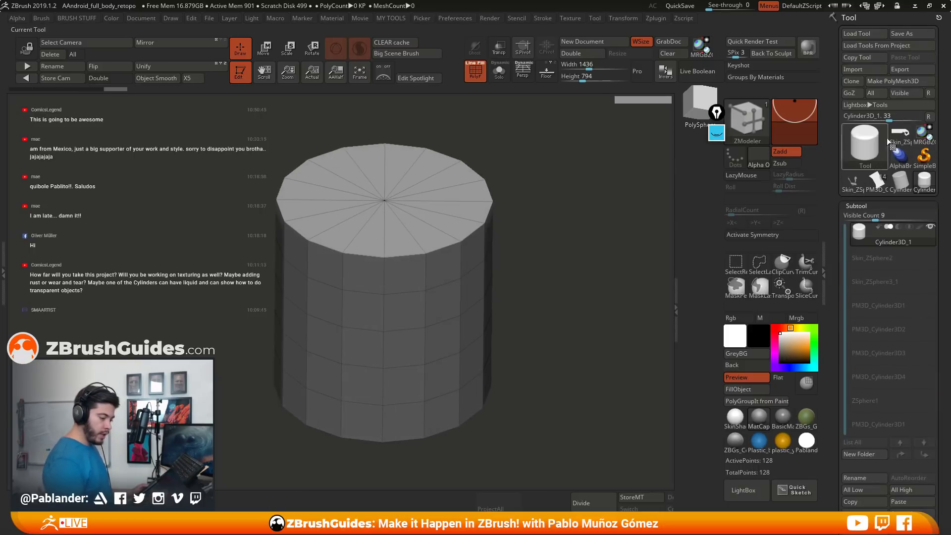
{"action": "left_click", "coordinate": [891, 81]}
Stretch the cylinder vertically with the gizmo so it is clearly taller than it is wide.
{"action": "left_click_drag", "start_coordinate": [520, 319], "coordinate": [513, 228], "text": "shift"}
{"action": "left_click_drag", "start_coordinate": [449, 251], "coordinate": [441, 266], "text": "alt"}
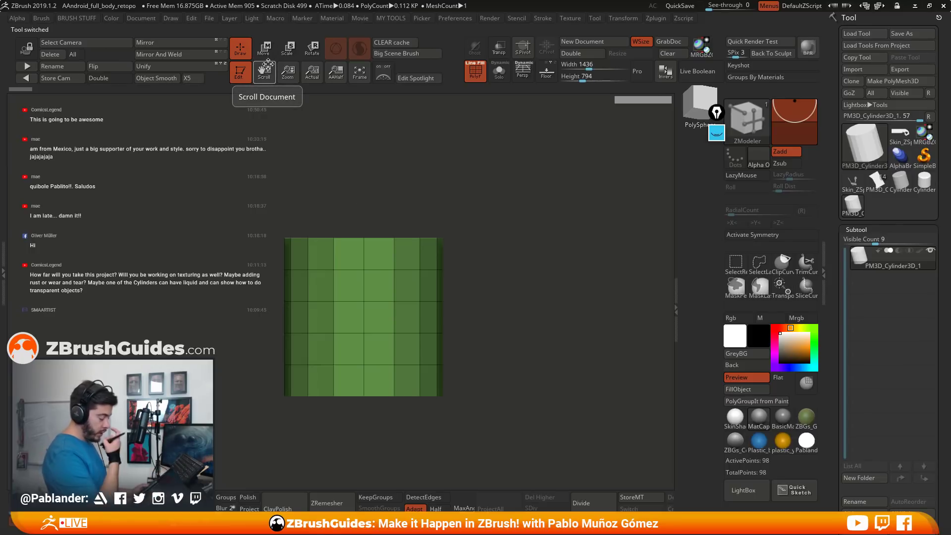
{"action": "left_click", "coordinate": [264, 48]}
{"action": "left_click_drag", "start_coordinate": [365, 273], "coordinate": [374, 238]}
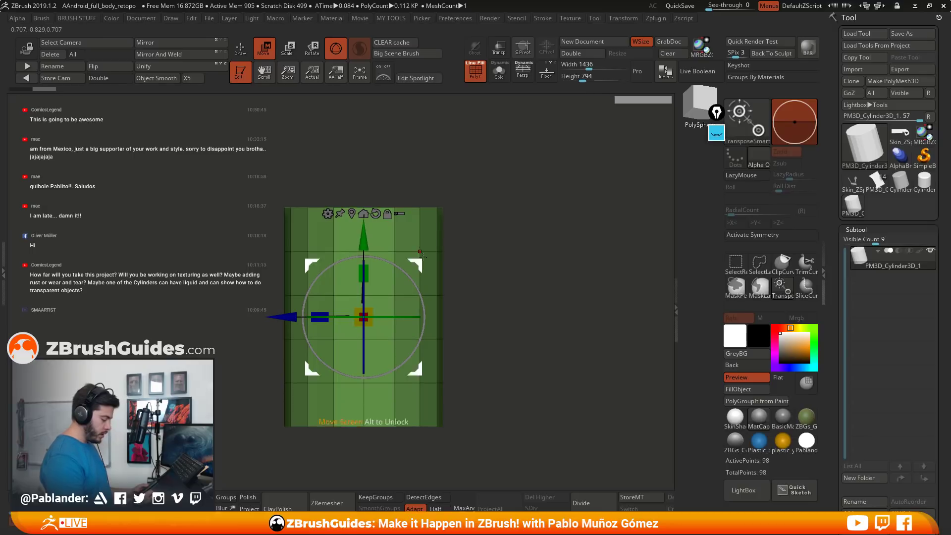
Duplicate the cylinder subtool, make the original active again and hide the copy.
{"action": "left_click_drag", "start_coordinate": [844, 337], "coordinate": [846, 433]}
{"action": "left_click", "coordinate": [857, 447]}
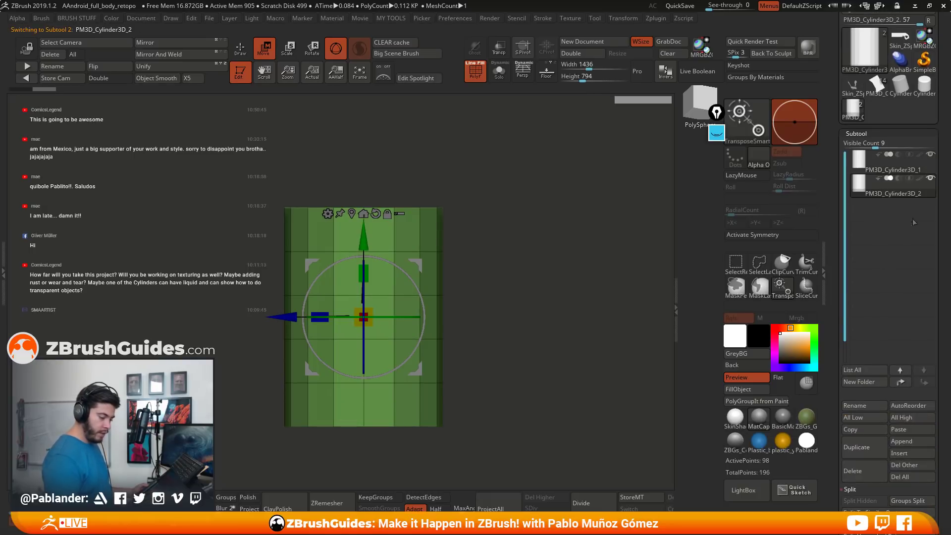
{"action": "left_click", "coordinate": [920, 168]}
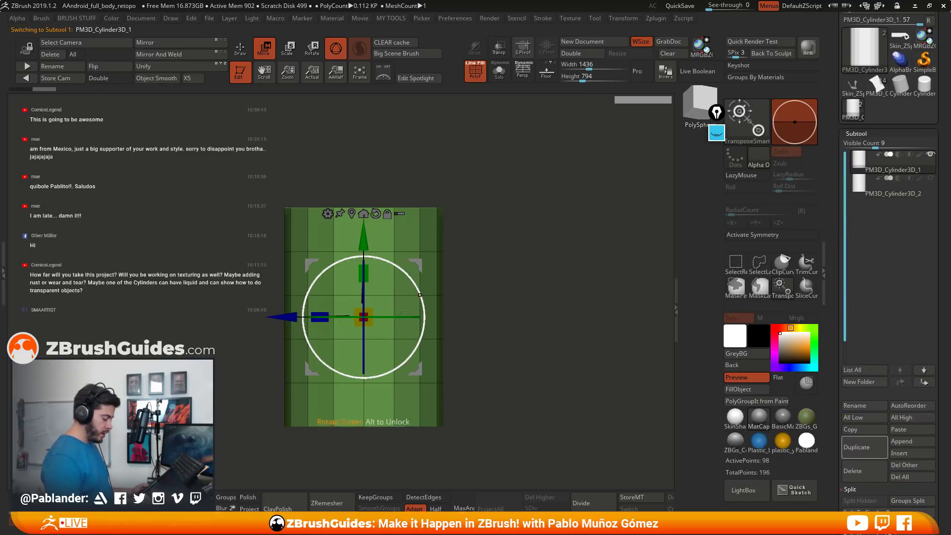
Bevel the cylinder's uppermost and lowermost inner edge loops with ZModeler into two narrow bands using EdgeLoop Complete.
{"action": "left_click_drag", "start_coordinate": [512, 257], "coordinate": [514, 259], "text": "alt"}
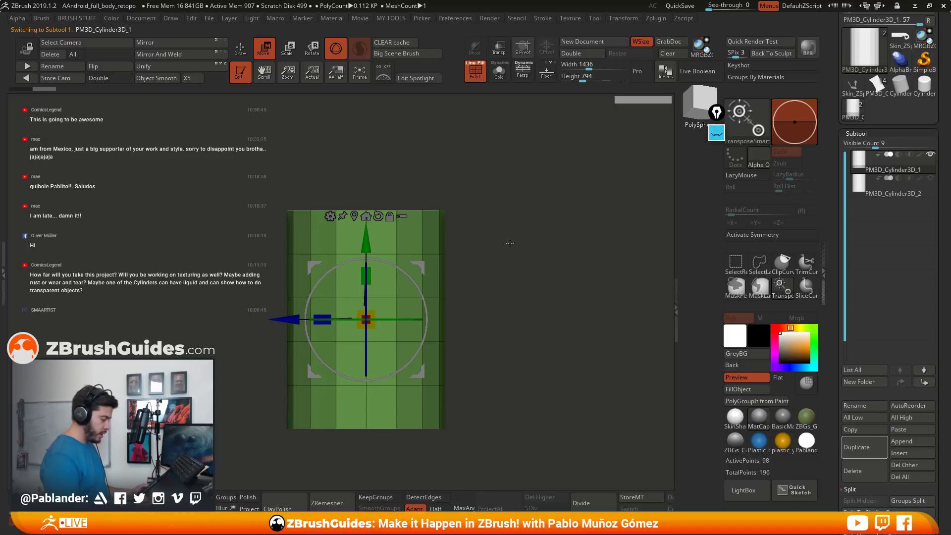
{"action": "left_click", "coordinate": [243, 54]}
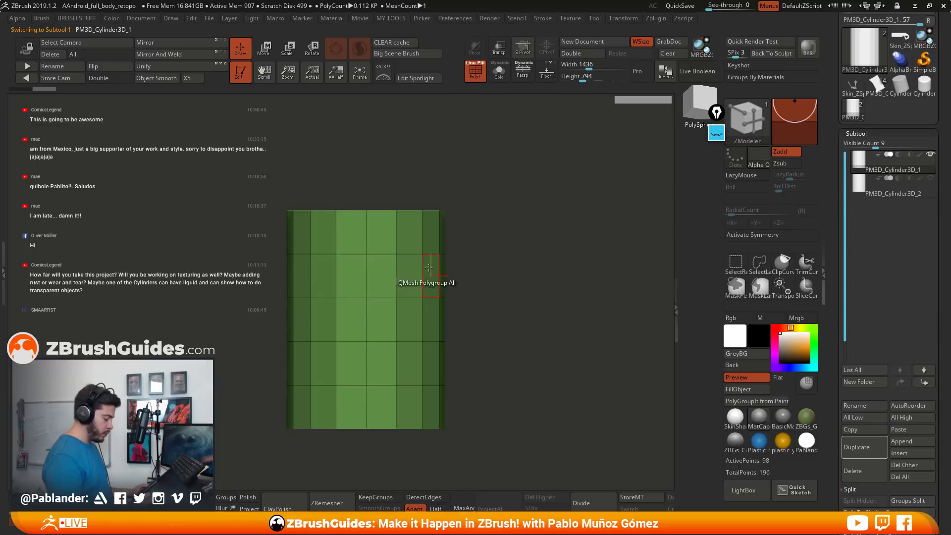
{"action": "key", "text": "space"}
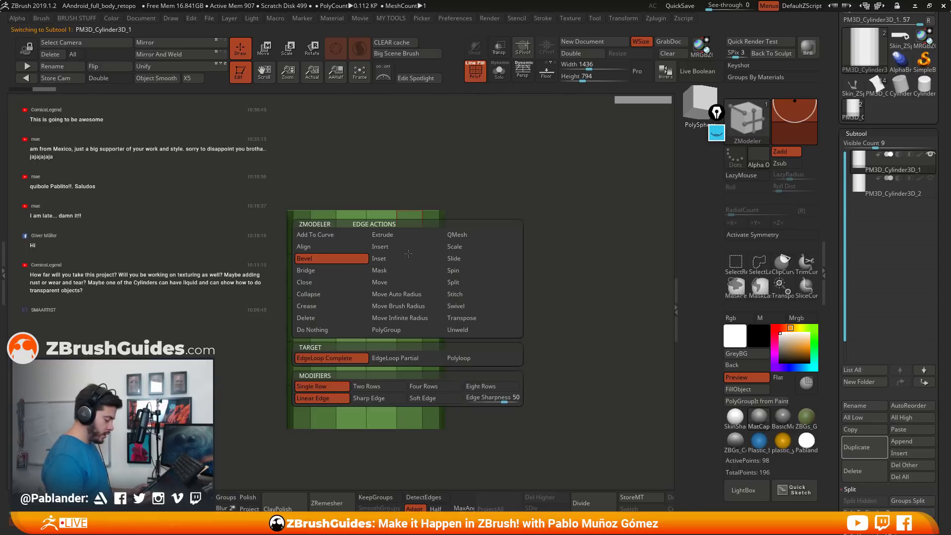
{"action": "left_click_drag", "start_coordinate": [409, 254], "coordinate": [414, 254]}
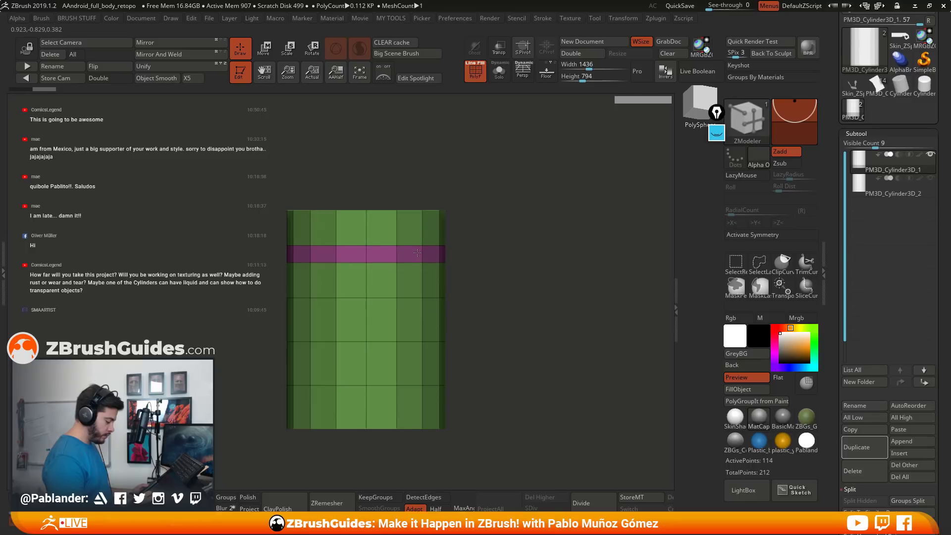
{"action": "left_click_drag", "start_coordinate": [416, 386], "coordinate": [415, 387]}
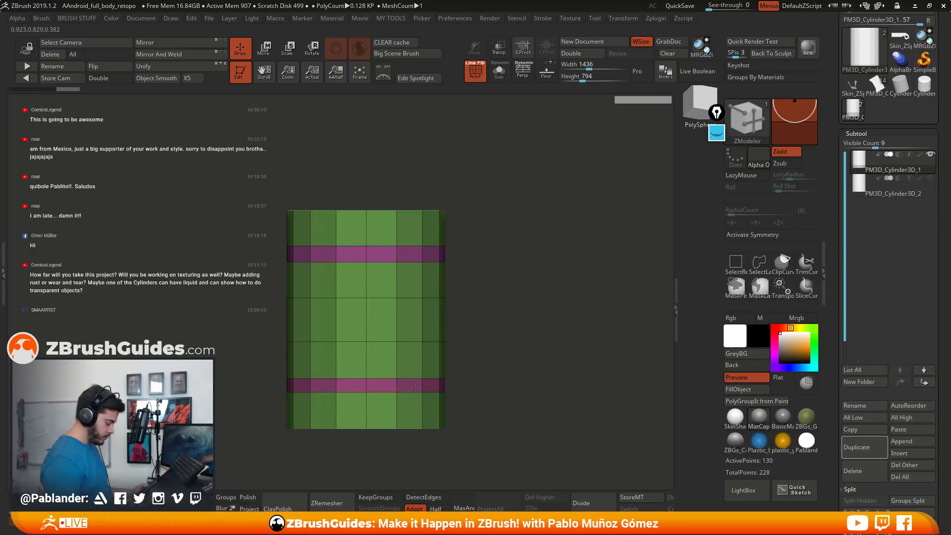
Bevel the cylinder's top and bottom rim edge loops repeatedly with ZModeler to give both ends a rounded, multi-segment chamfer.
{"action": "left_click_drag", "start_coordinate": [530, 288], "coordinate": [520, 317]}
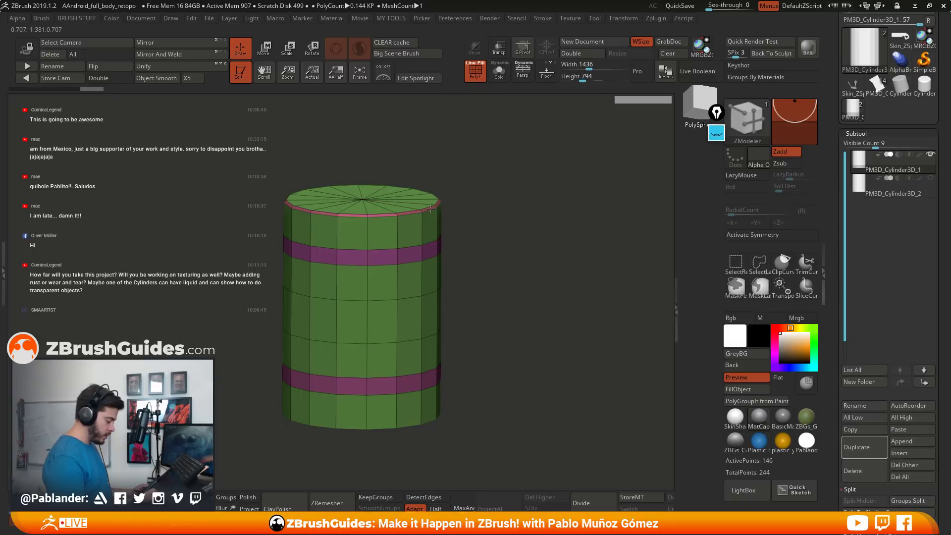
{"action": "left_click_drag", "start_coordinate": [431, 208], "coordinate": [439, 208]}
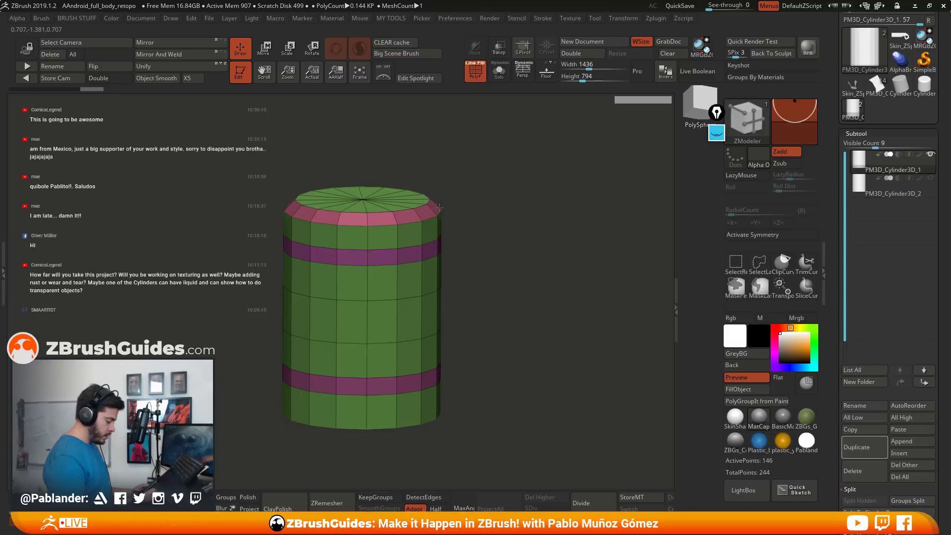
{"action": "left_click", "coordinate": [428, 421]}
{"action": "left_click_drag", "start_coordinate": [497, 343], "coordinate": [493, 354]}
{"action": "left_click", "coordinate": [428, 226]}
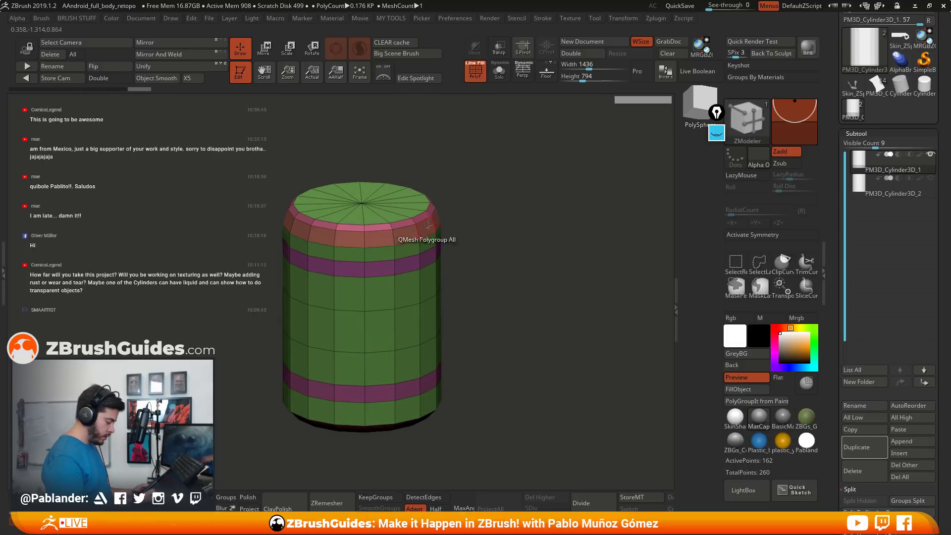
{"action": "left_click_drag", "start_coordinate": [479, 282], "coordinate": [494, 296], "text": "shift"}
{"action": "left_click", "coordinate": [431, 418]}
{"action": "left_click", "coordinate": [422, 226]}
{"action": "mouse_move", "coordinate": [501, 360]}
{"action": "left_mouse_down"}
{"action": "mouse_move", "coordinate": [503, 297]}
{"action": "mouse_move", "coordinate": [500, 359]}
{"action": "left_mouse_up"}
{"action": "left_click", "coordinate": [432, 380]}
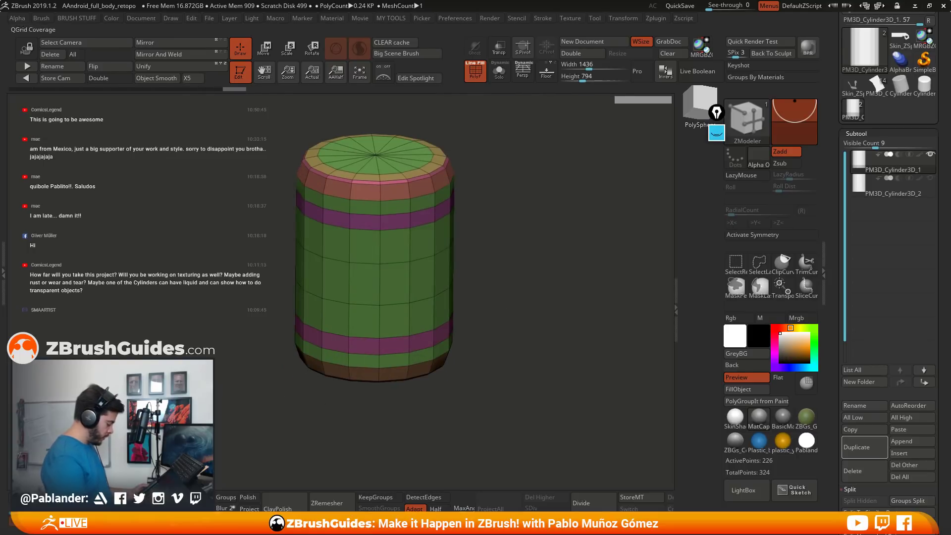
Preview the beveled cylinder smoothed with Dynamic Subdivision and without polyframe, and return to the low-poly polyframe display.
{"action": "key", "text": "d"}
{"action": "key", "text": "shift+f"}
{"action": "left_click_drag", "start_coordinate": [507, 243], "coordinate": [533, 235]}
{"action": "left_click_drag", "start_coordinate": [491, 271], "coordinate": [531, 311]}
{"action": "left_click", "coordinate": [480, 75]}
{"action": "key", "text": "shift+d"}
{"action": "left_click_drag", "start_coordinate": [463, 248], "coordinate": [467, 270], "text": "alt"}
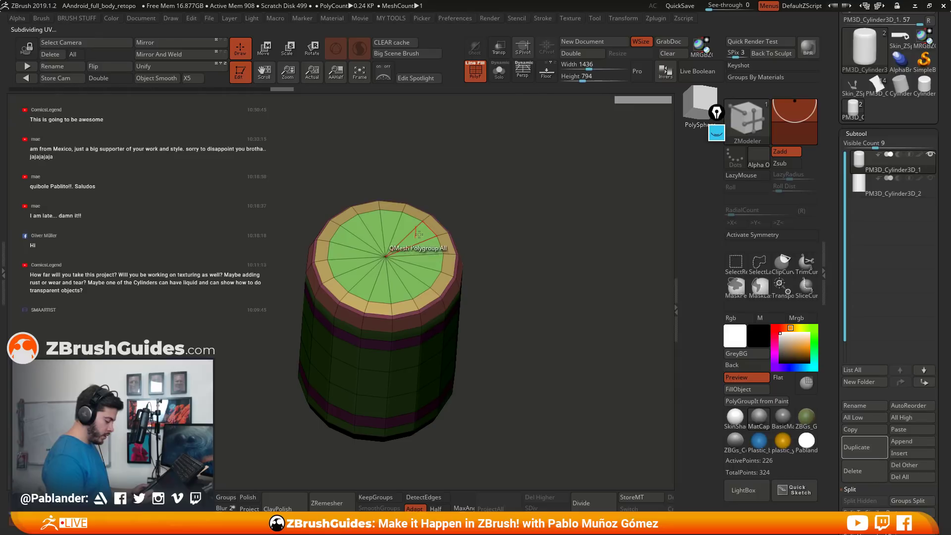
Push the inner disc of the cylinder's top cap slightly inward with ZModeler's QMesh on Polygroup All, leaving a raised rim.
{"action": "mouse_move", "coordinate": [419, 235]}
{"action": "left_mouse_down", "text": "alt"}
{"action": "mouse_move", "coordinate": [392, 283]}
{"action": "mouse_move", "coordinate": [425, 247]}
{"action": "left_mouse_up", "text": "alt"}
{"action": "key", "text": "space"}
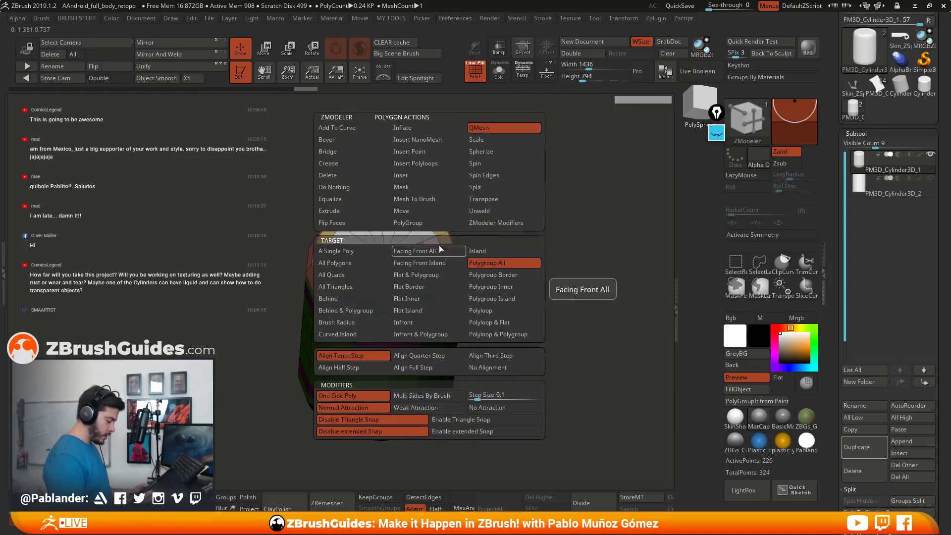
{"action": "left_click", "coordinate": [491, 127]}
{"action": "left_click", "coordinate": [427, 249]}
{"action": "left_click_drag", "start_coordinate": [427, 249], "coordinate": [427, 257]}
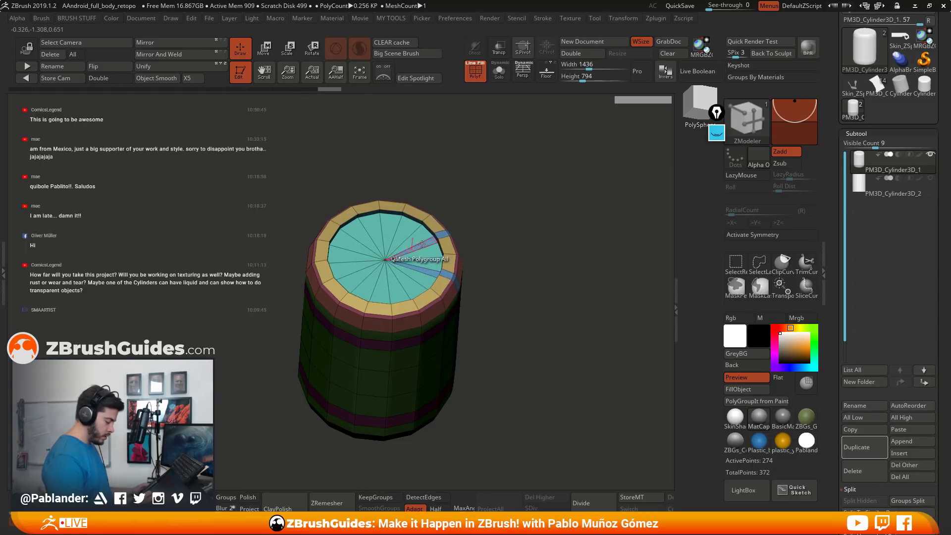
{"action": "key", "text": "space"}
{"action": "left_click", "coordinate": [423, 248]}
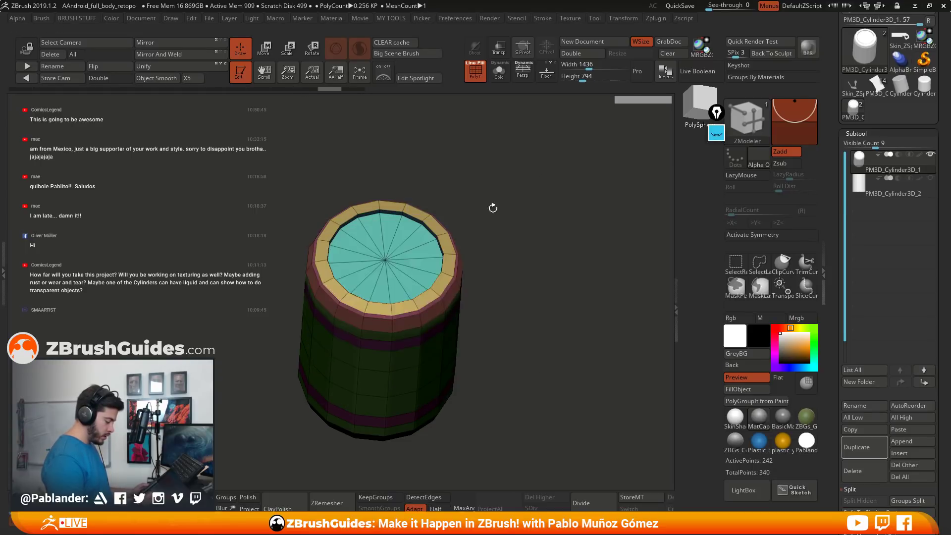
Insert edge loops in the cylinder's recessed top cap and raise its central disc into a short knob with ZModeler's QMesh.
{"action": "left_click", "coordinate": [433, 241]}
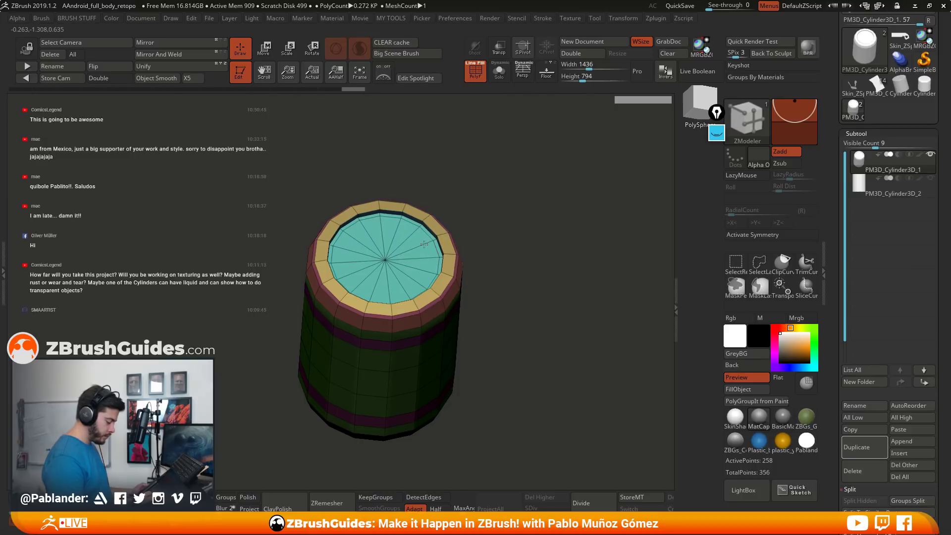
{"action": "left_click", "coordinate": [419, 247]}
{"action": "key", "text": "ctrl+z"}
{"action": "left_click_drag", "start_coordinate": [419, 246], "coordinate": [419, 233]}
{"action": "right_click_drag", "start_coordinate": [419, 233], "coordinate": [425, 206]}
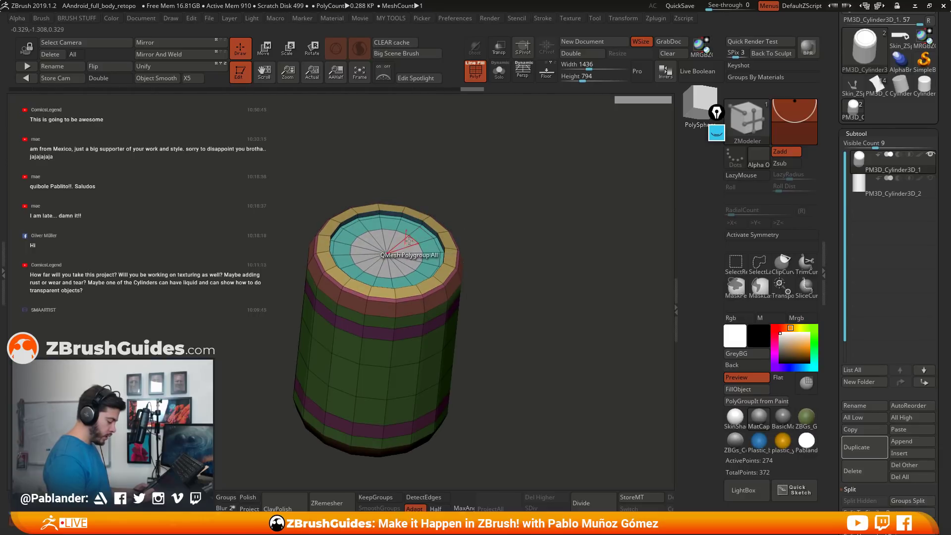
{"action": "left_click_drag", "start_coordinate": [409, 242], "coordinate": [412, 259]}
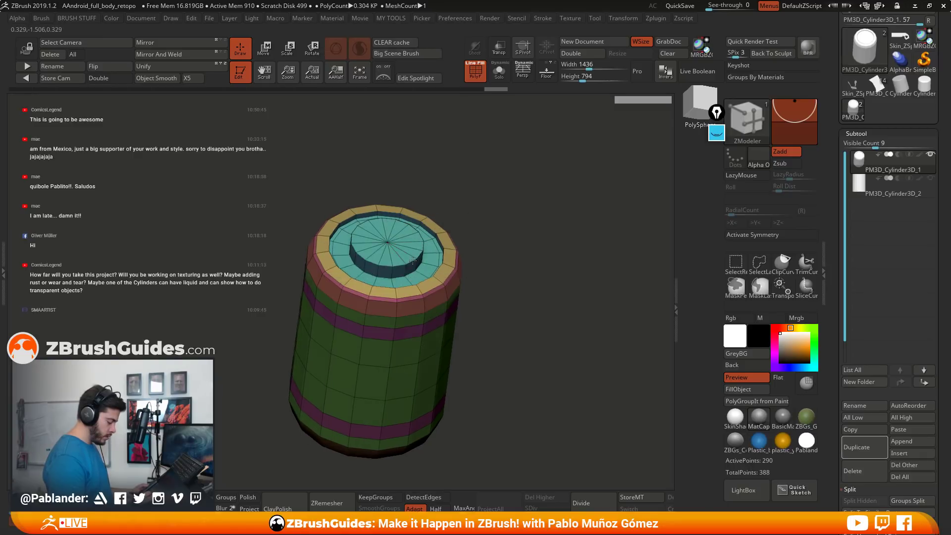
Bevel the upper rim edge loop of the raised central knob with ZModeler.
{"action": "right_click", "coordinate": [412, 258]}
{"action": "left_click", "coordinate": [328, 260]}
{"action": "left_click_drag", "start_coordinate": [412, 263], "coordinate": [413, 265]}
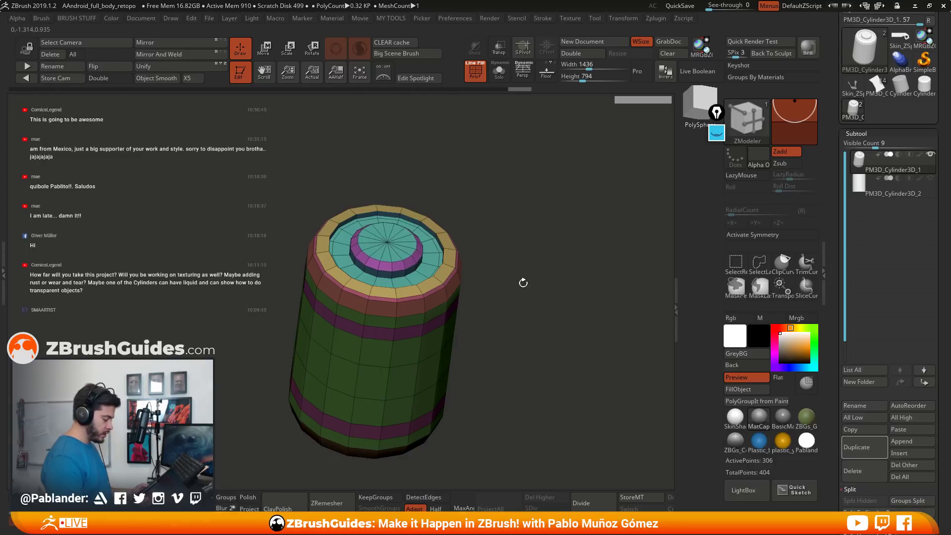
Push the two narrow bands around the cylinder slightly outward with QMesh on Polygroup All, forming raised rings.
{"action": "mouse_move", "coordinate": [523, 283]}
{"action": "left_mouse_down", "text": "shift"}
{"action": "mouse_move", "coordinate": [533, 280]}
{"action": "mouse_move", "coordinate": [522, 251]}
{"action": "mouse_move", "coordinate": [509, 291]}
{"action": "mouse_move", "coordinate": [520, 278]}
{"action": "mouse_move", "coordinate": [507, 277]}
{"action": "left_mouse_up", "text": "shift"}
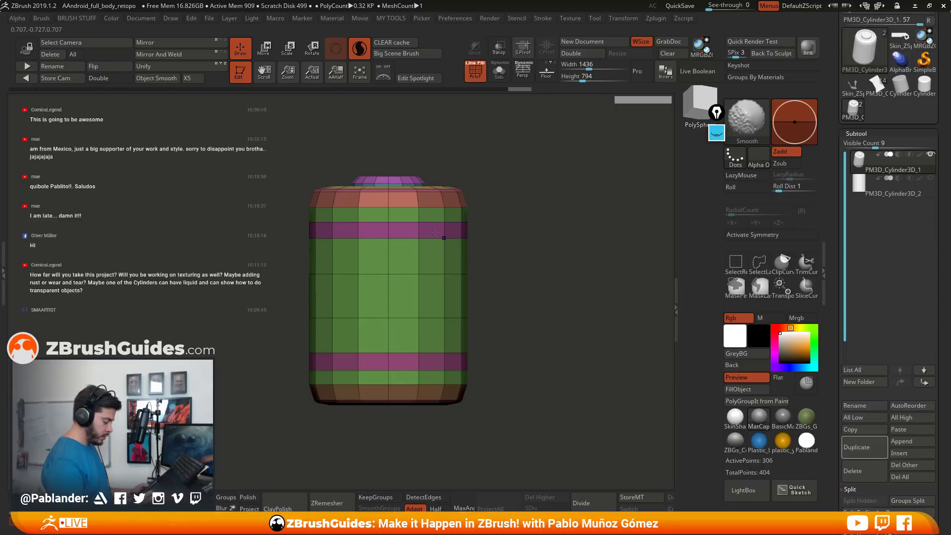
{"action": "key", "text": "space"}
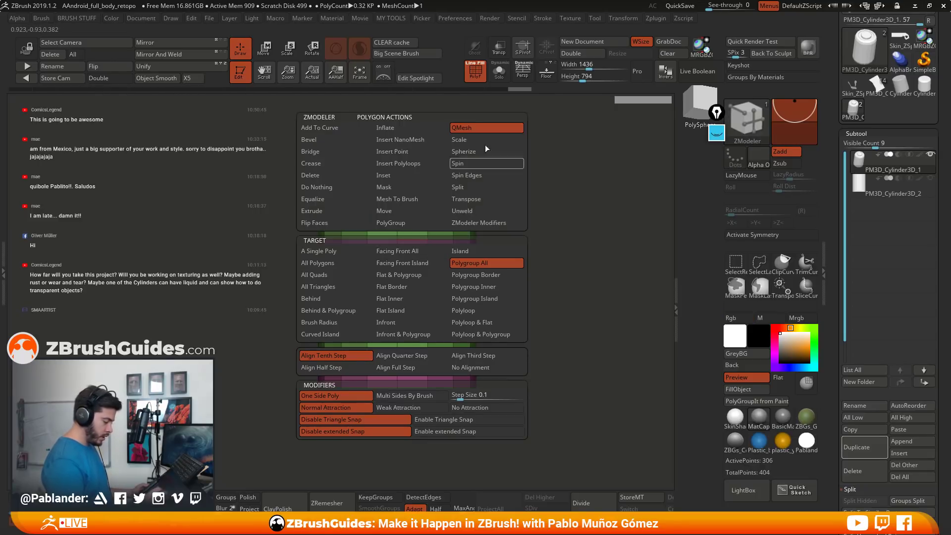
{"action": "left_click_drag", "start_coordinate": [565, 229], "coordinate": [529, 312]}
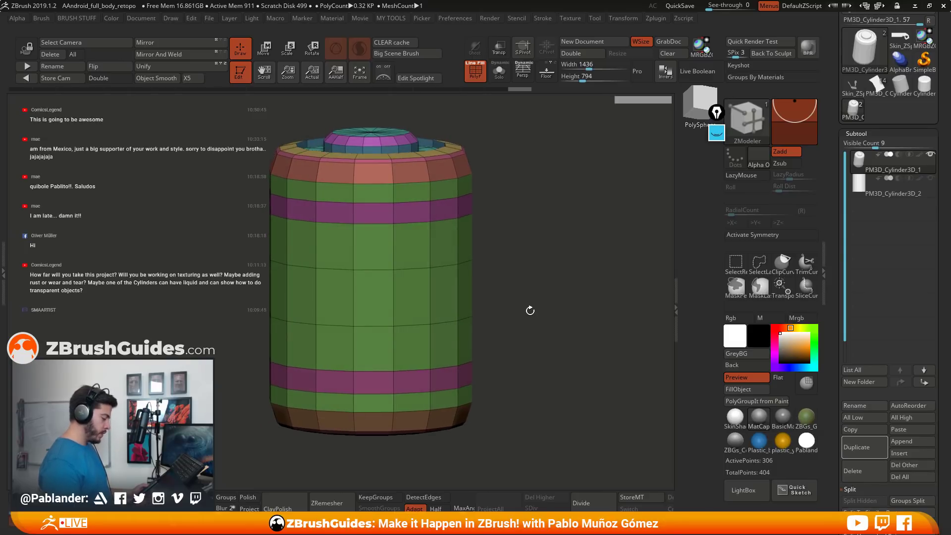
{"action": "left_click", "coordinate": [469, 204]}
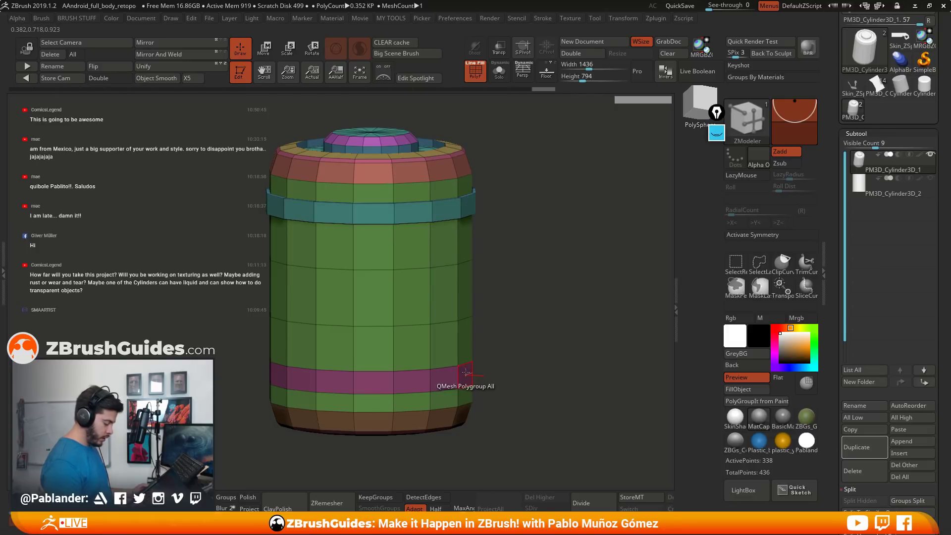
{"action": "left_click", "coordinate": [444, 384]}
{"action": "left_click_drag", "start_coordinate": [502, 319], "coordinate": [537, 313]}
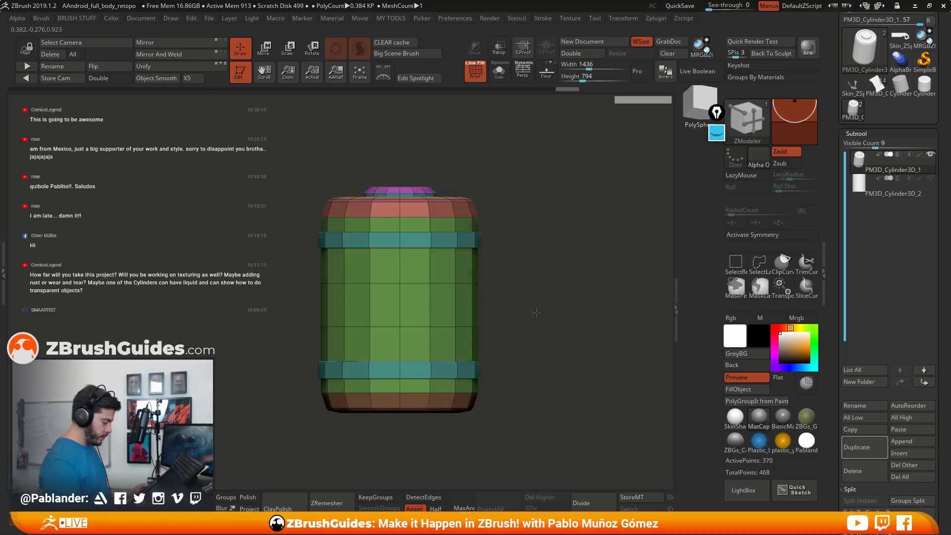
{"action": "mouse_move", "coordinate": [540, 288]}
{"action": "left_mouse_down"}
{"action": "mouse_move", "coordinate": [542, 322]}
{"action": "mouse_move", "coordinate": [543, 287]}
{"action": "mouse_move", "coordinate": [569, 281]}
{"action": "mouse_move", "coordinate": [547, 292]}
{"action": "left_mouse_up"}
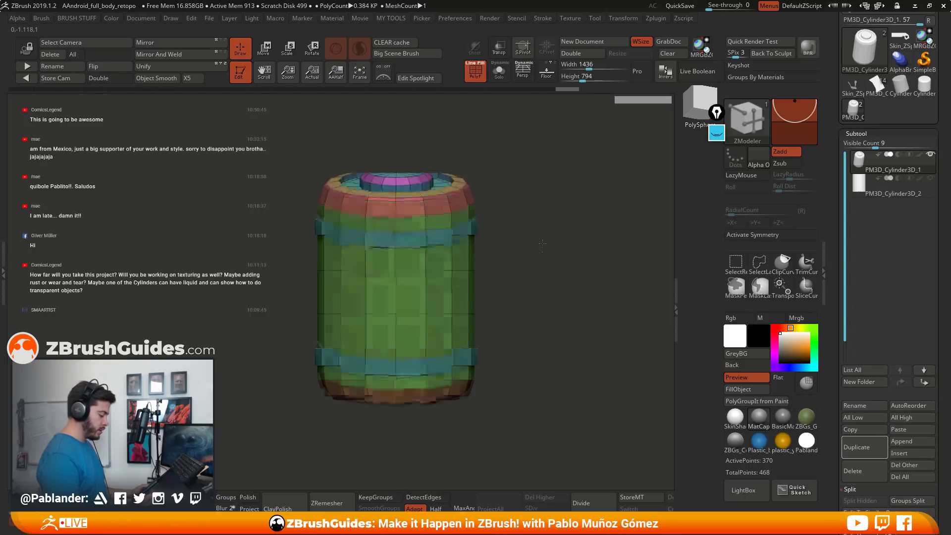
{"action": "left_click_drag", "start_coordinate": [548, 225], "coordinate": [538, 285]}
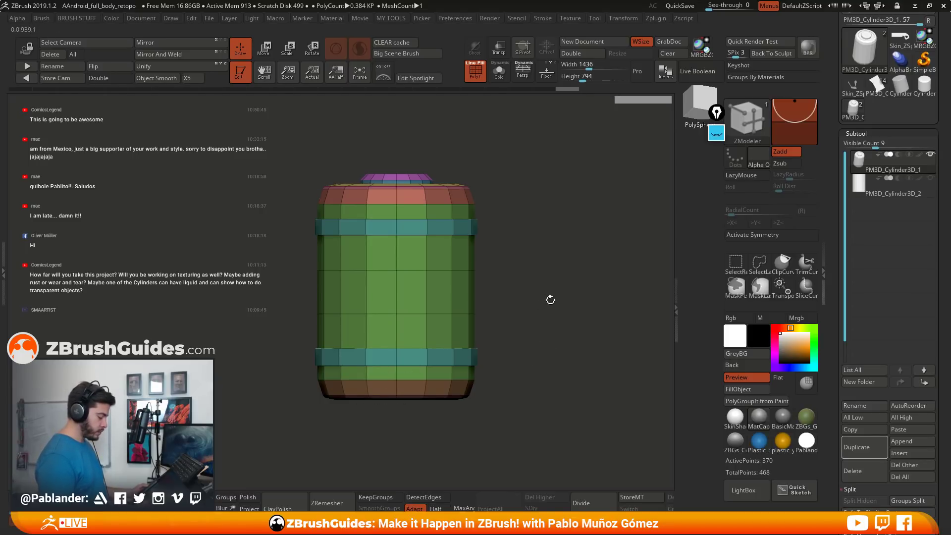
Extrude the cylinder's bottom cap slightly outward with QMesh on Polygroup All.
{"action": "left_click_drag", "start_coordinate": [550, 299], "coordinate": [431, 305]}
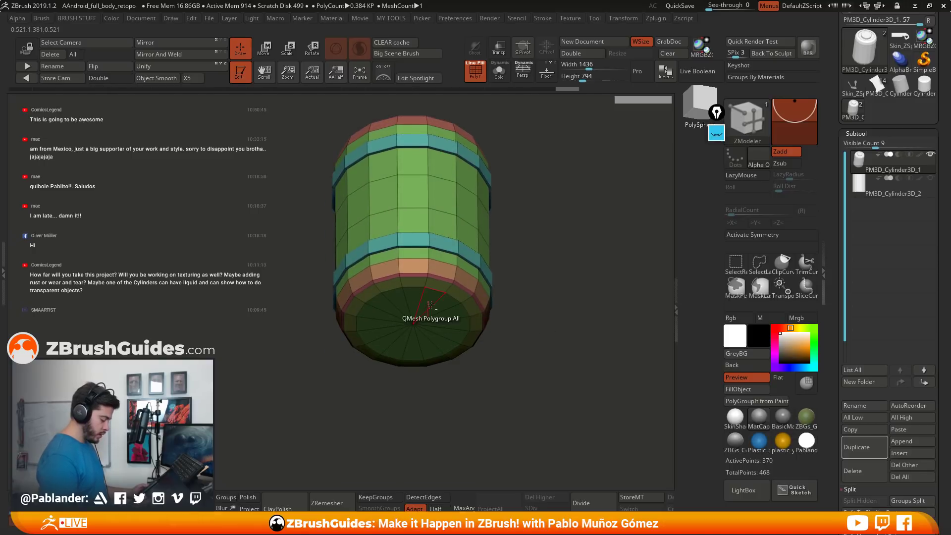
{"action": "left_click", "coordinate": [444, 307]}
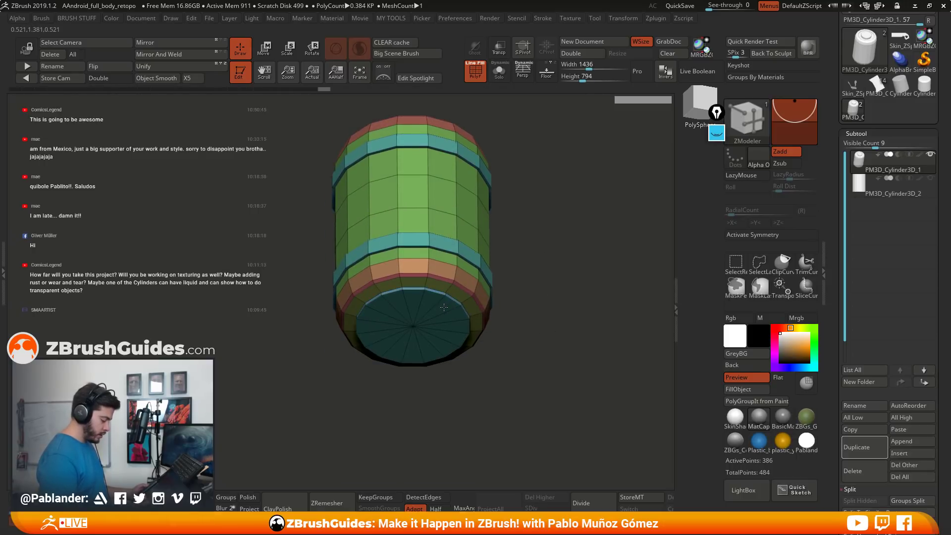
{"action": "left_click_drag", "start_coordinate": [434, 305], "coordinate": [437, 309]}
{"action": "key", "text": "ctrl+z"}
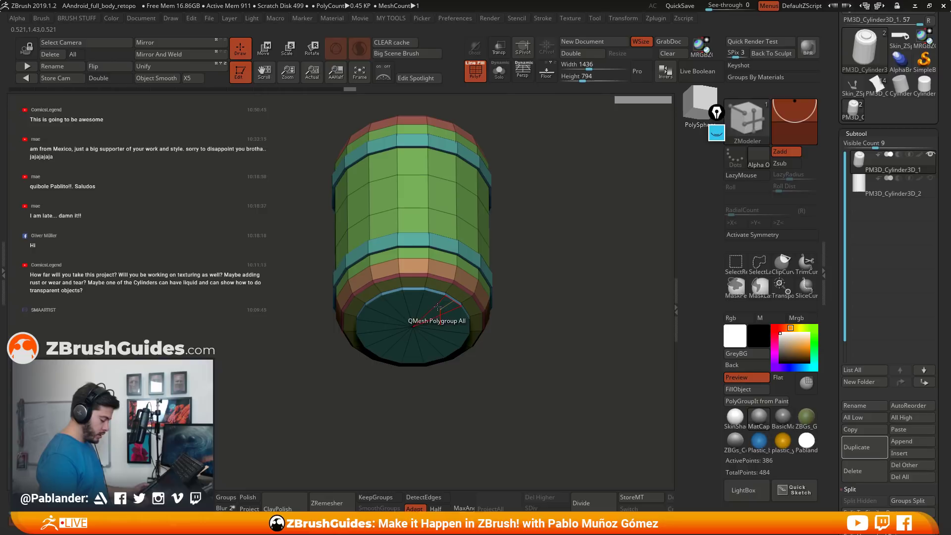
{"action": "key", "text": "space"}
{"action": "left_click", "coordinate": [460, 246]}
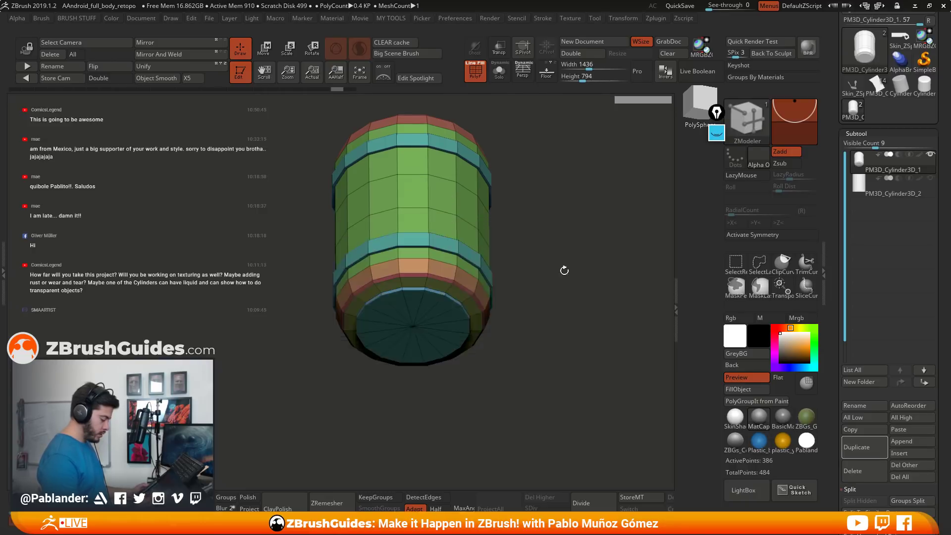
Insert edge loops in the bottom cap and push its central disc inward to form a round recess.
{"action": "mouse_move", "coordinate": [563, 269]}
{"action": "left_mouse_down"}
{"action": "mouse_move", "coordinate": [435, 329]}
{"action": "mouse_move", "coordinate": [426, 323]}
{"action": "mouse_move", "coordinate": [394, 347]}
{"action": "mouse_move", "coordinate": [434, 340]}
{"action": "left_mouse_up"}
{"action": "left_click_drag", "start_coordinate": [521, 336], "coordinate": [523, 316]}
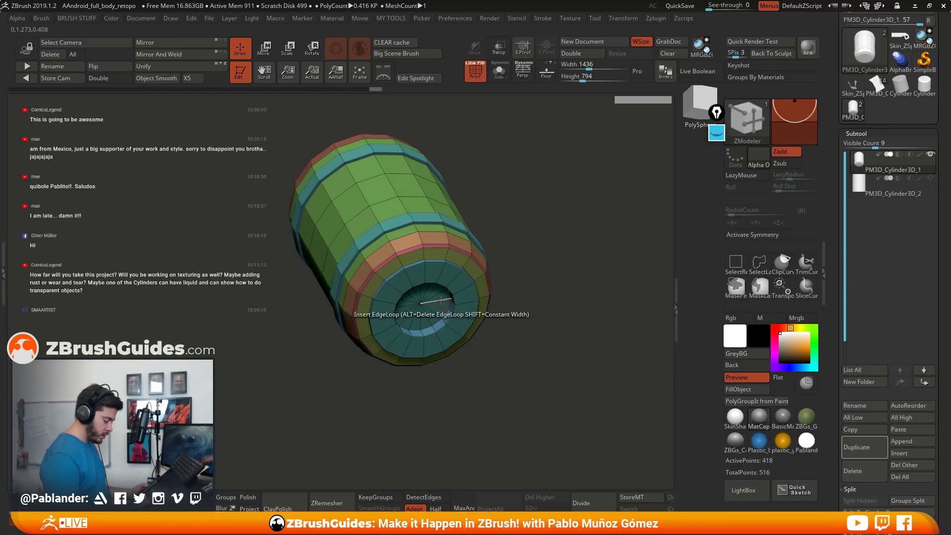
{"action": "left_click_drag", "start_coordinate": [536, 291], "coordinate": [444, 308]}
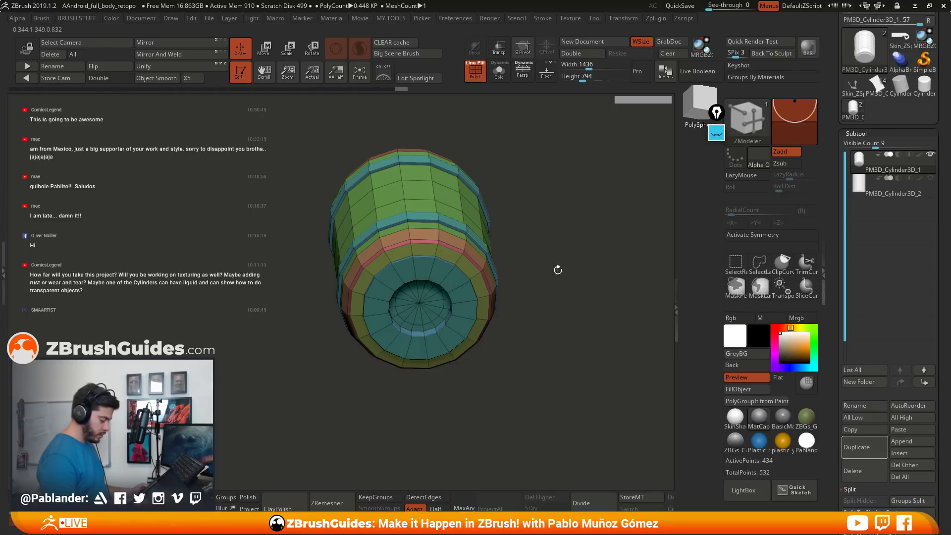
Mark the recess's central faces as a temporary polygroup and extrude them out with QMesh into a long narrow stem.
{"action": "left_click_drag", "start_coordinate": [558, 267], "coordinate": [563, 304]}
{"action": "left_click_drag", "start_coordinate": [394, 313], "coordinate": [394, 272], "text": "alt"}
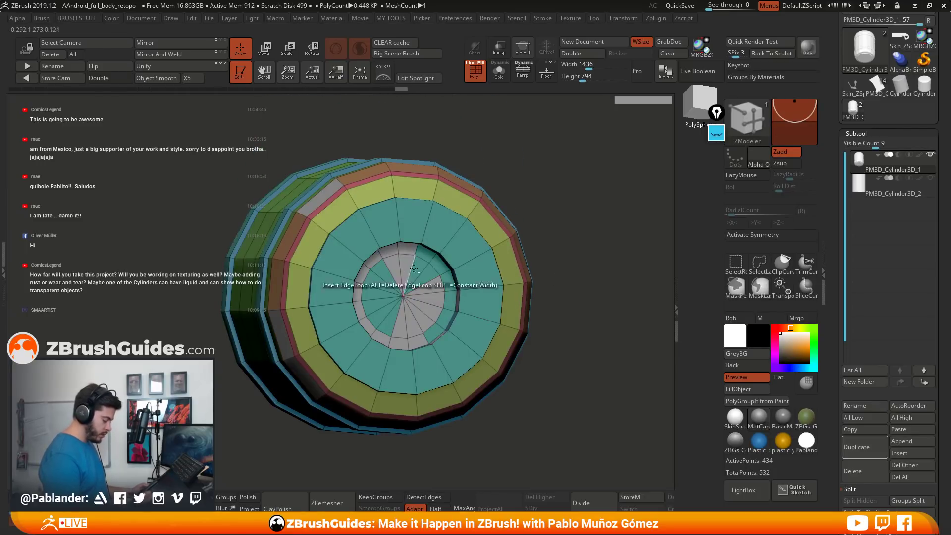
{"action": "key", "text": "ctrl+z"}
{"action": "right_click_drag", "start_coordinate": [440, 275], "coordinate": [432, 276], "text": "shift"}
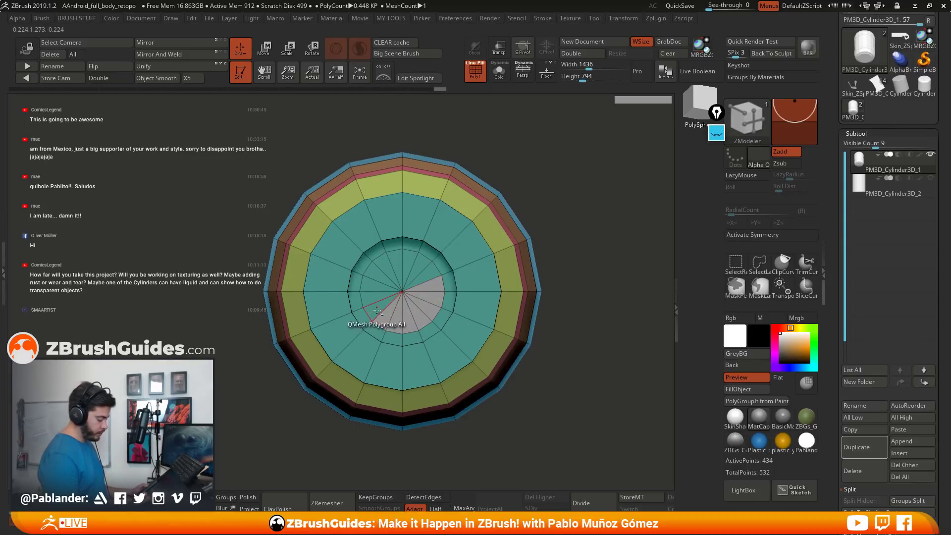
{"action": "left_click", "coordinate": [378, 275], "text": "alt"}
{"action": "left_click", "coordinate": [387, 267], "text": "alt"}
{"action": "left_click", "coordinate": [397, 264], "text": "alt"}
{"action": "left_click", "coordinate": [408, 264], "text": "alt"}
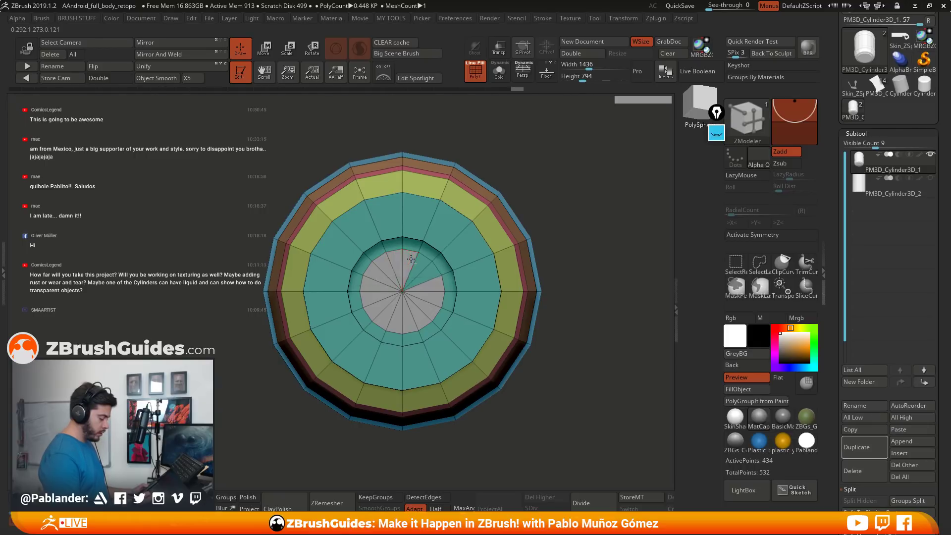
{"action": "left_click", "coordinate": [419, 267], "text": "alt"}
{"action": "left_click_drag", "start_coordinate": [557, 218], "coordinate": [559, 240]}
{"action": "left_click_drag", "start_coordinate": [425, 294], "coordinate": [695, 306]}
{"action": "mouse_move", "coordinate": [594, 297]}
{"action": "left_mouse_down", "text": "shift"}
{"action": "mouse_move", "coordinate": [562, 278]}
{"action": "mouse_move", "coordinate": [535, 348]}
{"action": "mouse_move", "coordinate": [515, 325]}
{"action": "mouse_move", "coordinate": [502, 368]}
{"action": "left_mouse_up", "text": "shift"}
Insert two edge loops around the stem and push the section between them slightly inward with QMesh.
{"action": "left_click", "coordinate": [414, 323]}
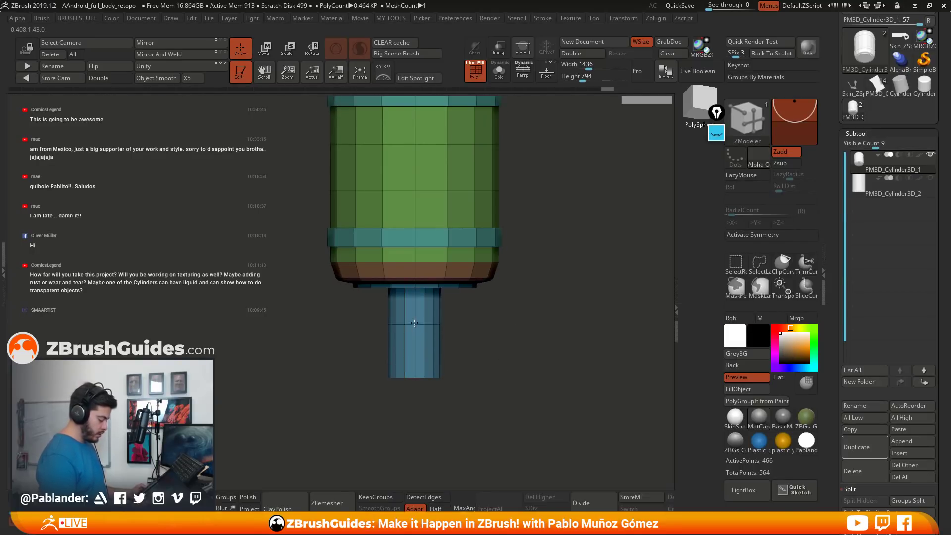
{"action": "left_click", "coordinate": [415, 340]}
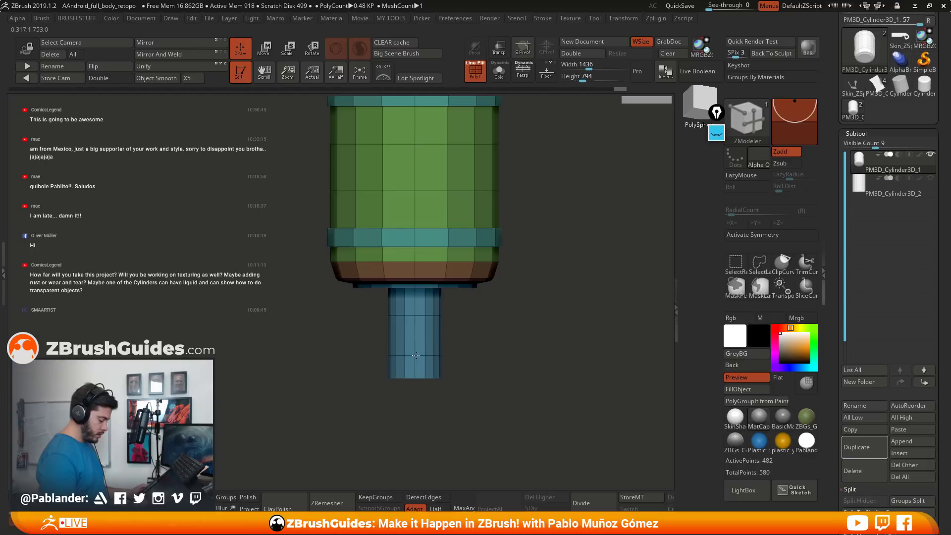
{"action": "right_click_drag", "start_coordinate": [438, 330], "coordinate": [540, 322]}
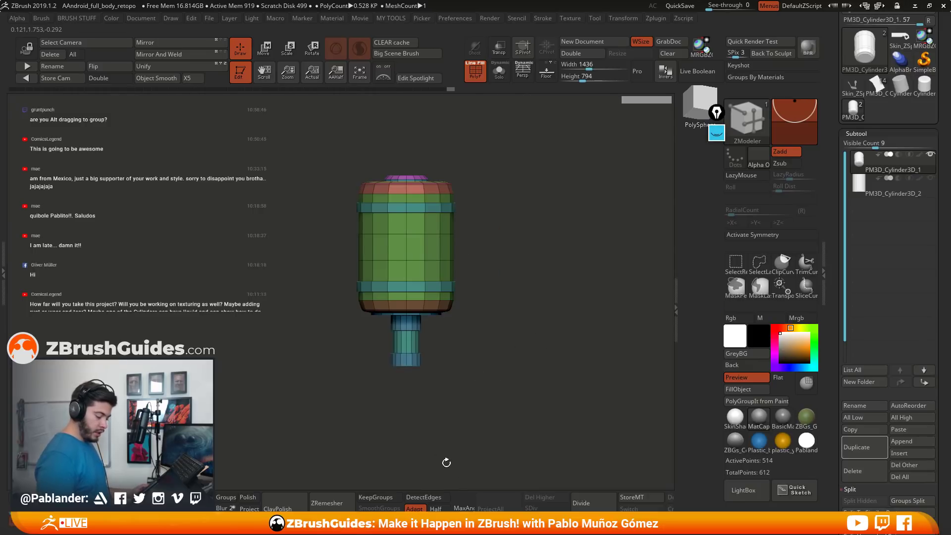
Switch to the PM3D_Cylinder3D1 tool holding the gun parts and frame the gun over its reference sketch.
{"action": "right_click", "coordinate": [573, 224]}
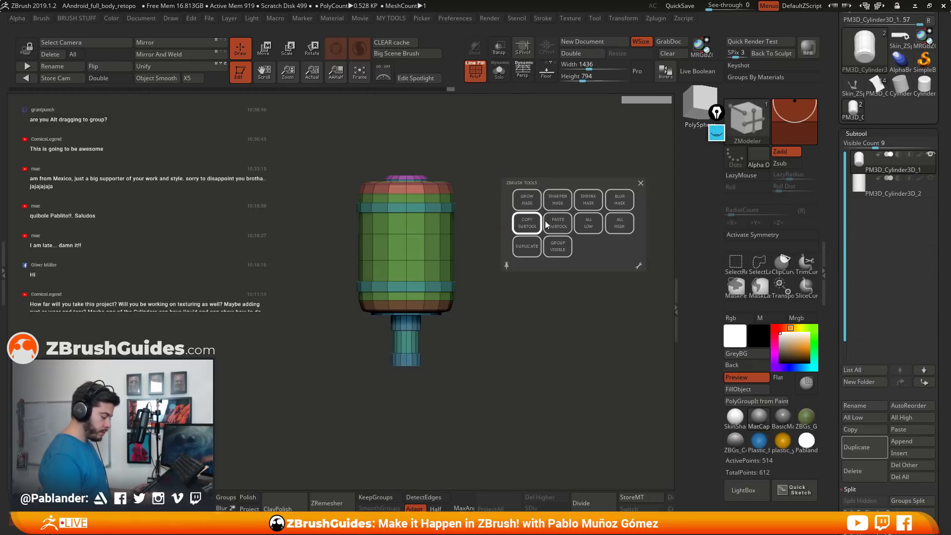
{"action": "left_click", "coordinate": [641, 183]}
{"action": "left_click", "coordinate": [877, 86]}
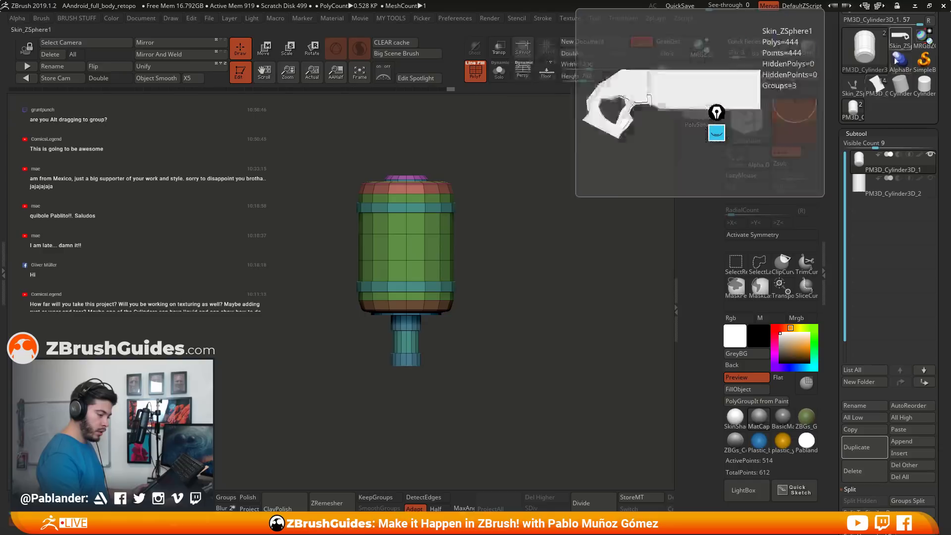
{"action": "right_click_drag", "start_coordinate": [508, 275], "coordinate": [519, 362], "text": "ctrl"}
{"action": "right_click_drag", "start_coordinate": [518, 362], "coordinate": [460, 346]}
{"action": "right_click_drag", "start_coordinate": [422, 295], "coordinate": [457, 346], "text": "ctrl"}
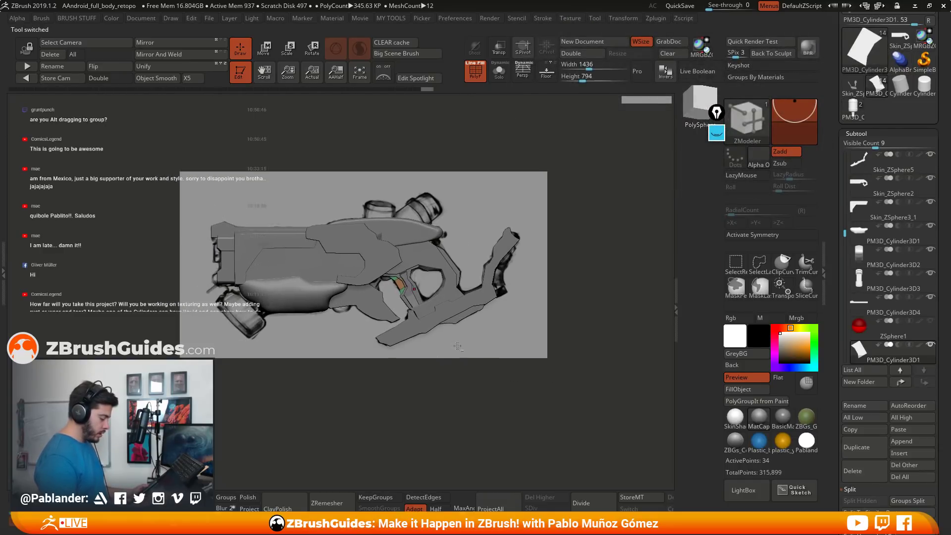
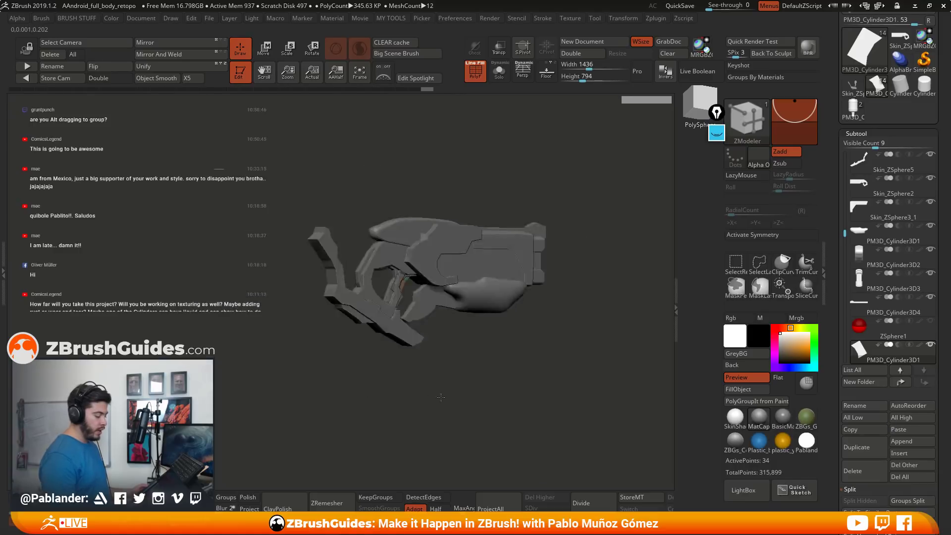
Paste the copied canister into the gun tool as a new subtool and ready it for moving.
{"action": "left_click_drag", "start_coordinate": [283, 397], "coordinate": [403, 382]}
{"action": "key", "text": "shift+space"}
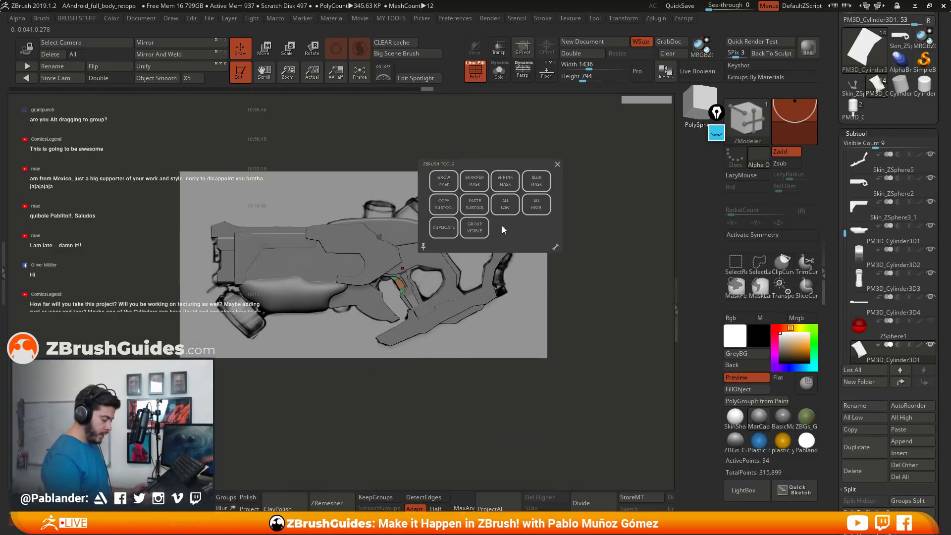
{"action": "left_click", "coordinate": [475, 203]}
{"action": "left_click", "coordinate": [557, 165]}
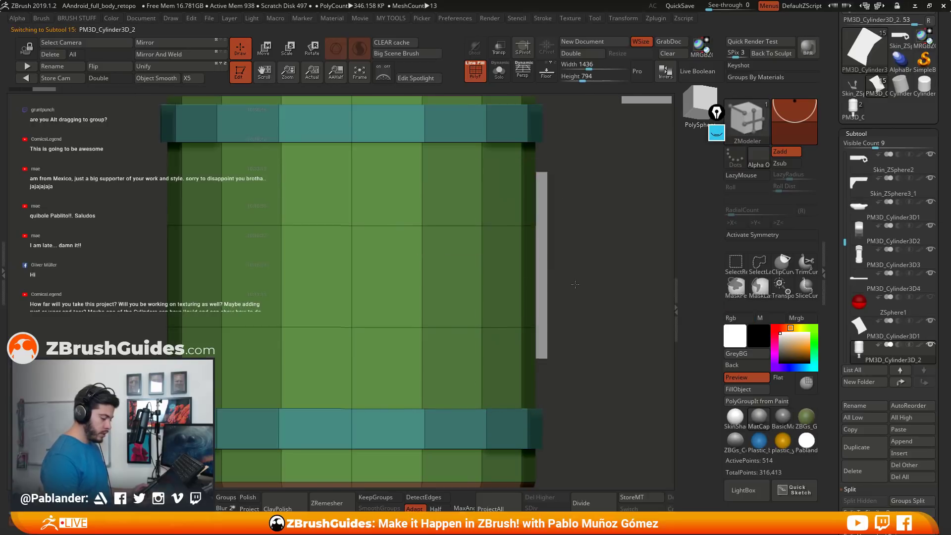
{"action": "key", "text": "f"}
{"action": "key", "text": "w"}
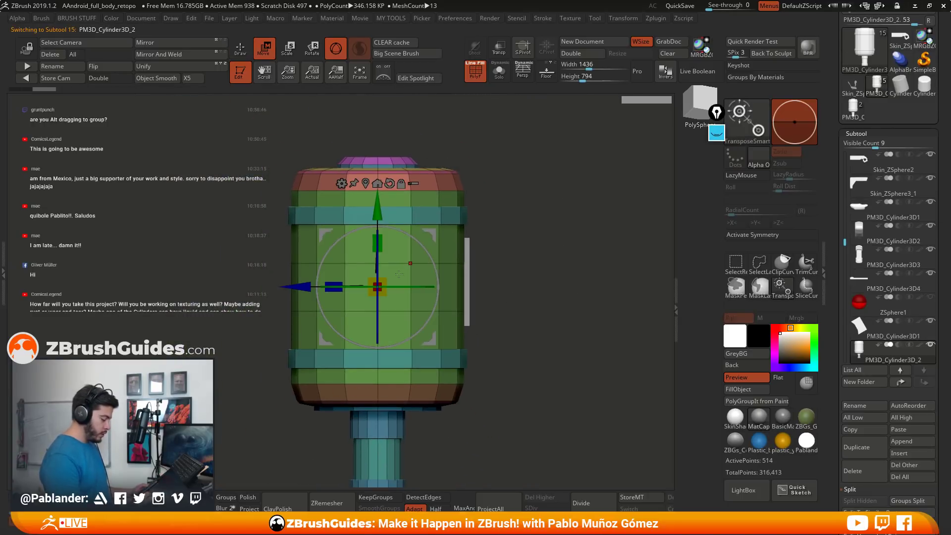
Scale the canister down to the sketched size and move it over the rear canister drawn above the gun.
{"action": "left_click_drag", "start_coordinate": [378, 287], "coordinate": [311, 370]}
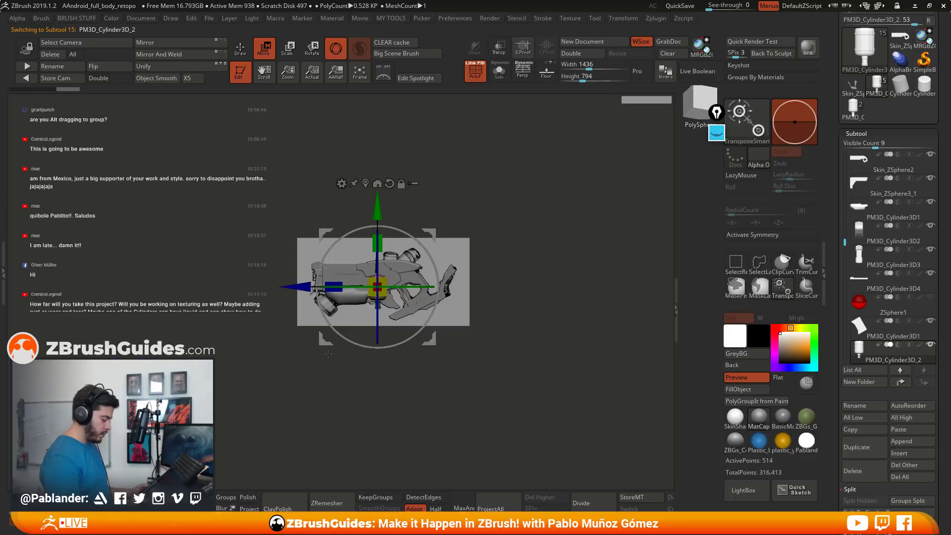
{"action": "left_click_drag", "start_coordinate": [430, 339], "coordinate": [455, 315]}
{"action": "right_click_drag", "start_coordinate": [455, 317], "coordinate": [501, 352], "text": "ctrl"}
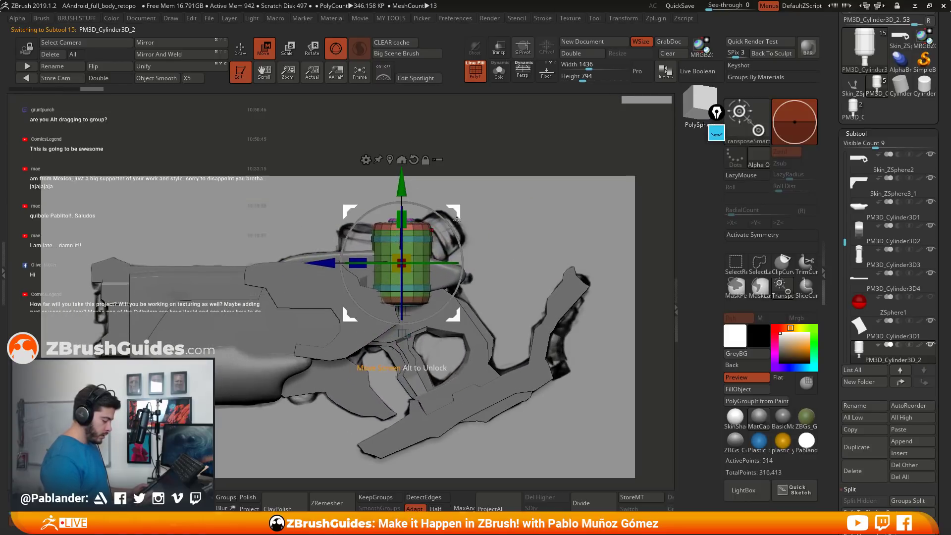
{"action": "left_click_drag", "start_coordinate": [455, 211], "coordinate": [475, 237]}
{"action": "left_click_drag", "start_coordinate": [415, 253], "coordinate": [429, 244]}
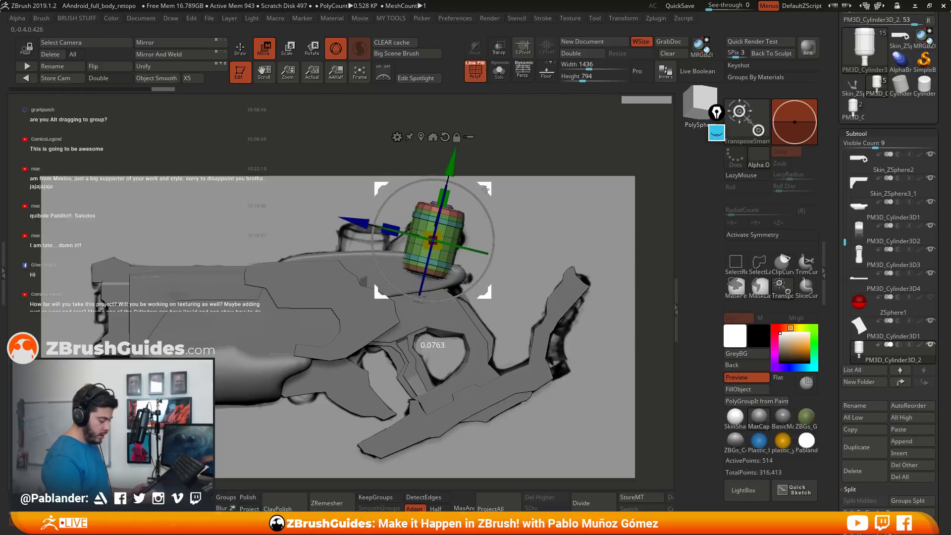
Rotate the canister to the sketch's diagonal tilt and align it with the drawn rear canister.
{"action": "left_click_drag", "start_coordinate": [481, 192], "coordinate": [485, 184]}
{"action": "left_click_drag", "start_coordinate": [486, 196], "coordinate": [495, 225]}
{"action": "left_click_drag", "start_coordinate": [484, 288], "coordinate": [476, 301]}
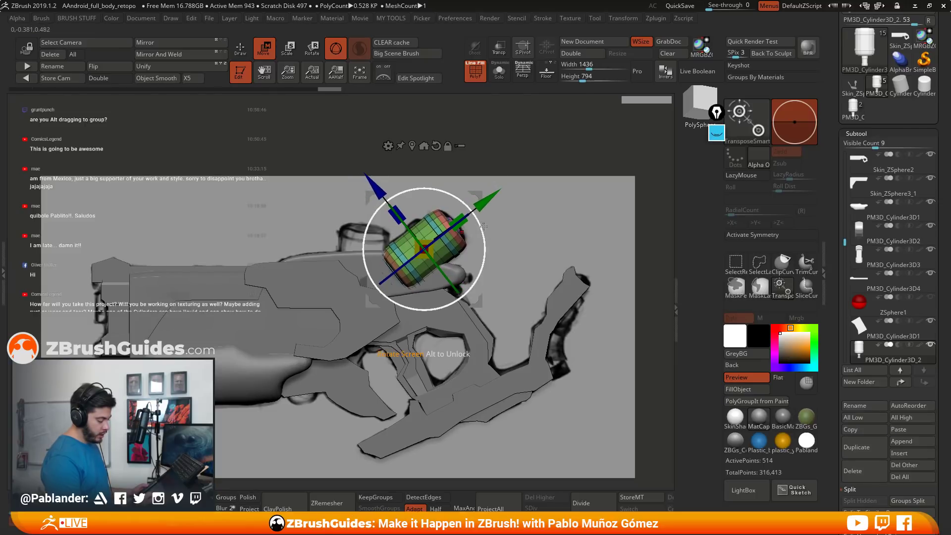
{"action": "left_click_drag", "start_coordinate": [475, 191], "coordinate": [479, 188]}
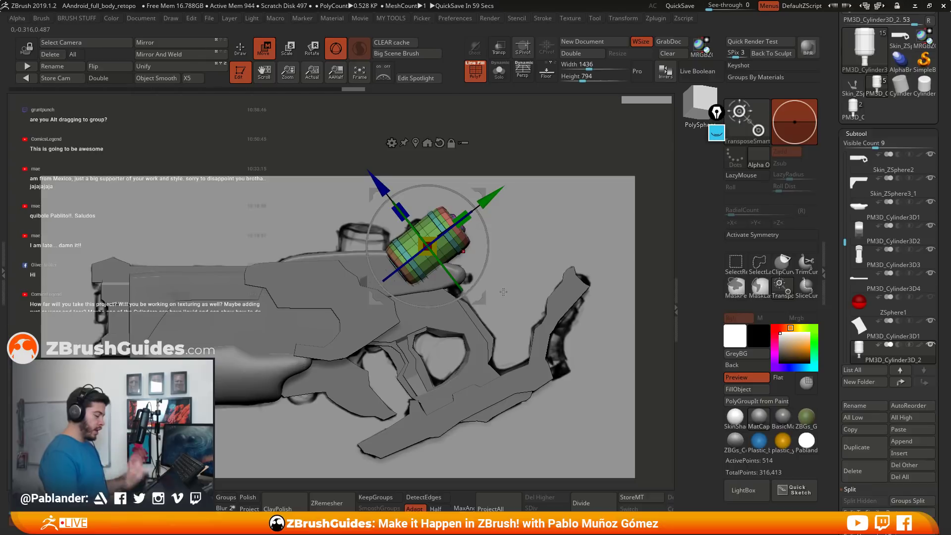
Angle the canister outward from the gun's centerline and shift it sideways so its stem meets the body.
{"action": "right_click_drag", "start_coordinate": [381, 242], "coordinate": [277, 246]}
{"action": "right_click_drag", "start_coordinate": [537, 278], "coordinate": [514, 279], "text": "alt"}
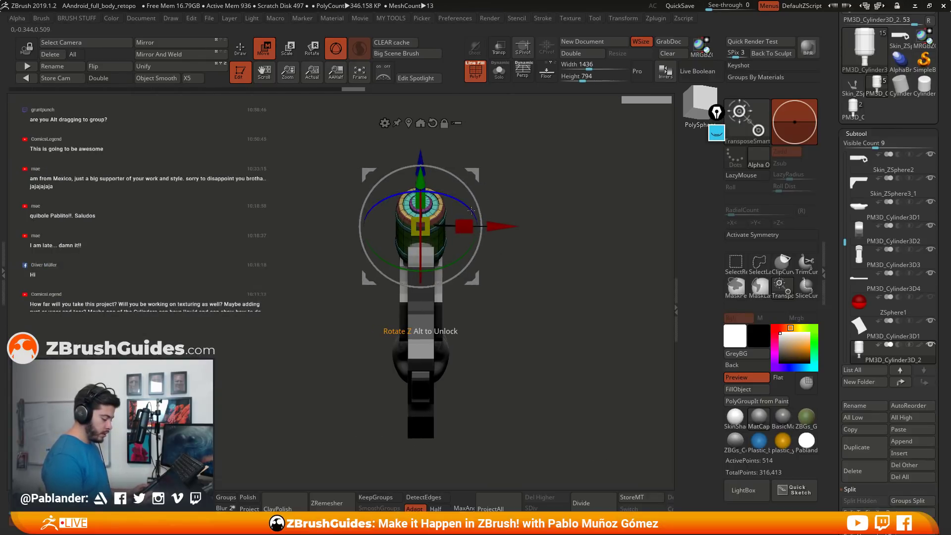
{"action": "mouse_move", "coordinate": [454, 206]}
{"action": "left_mouse_down"}
{"action": "mouse_move", "coordinate": [439, 203]}
{"action": "mouse_move", "coordinate": [488, 208]}
{"action": "mouse_move", "coordinate": [455, 208]}
{"action": "left_mouse_up"}
{"action": "right_click_drag", "start_coordinate": [438, 282], "coordinate": [537, 255]}
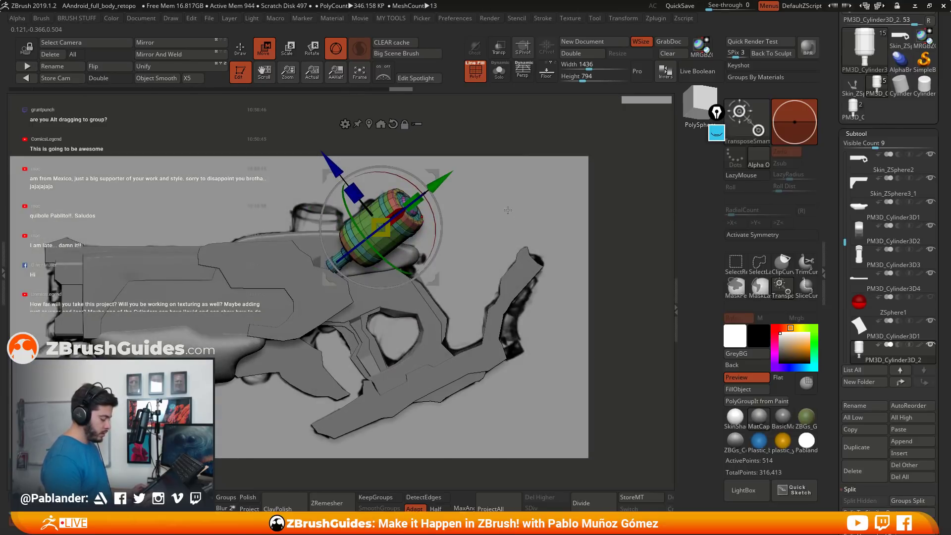
{"action": "right_click_drag", "start_coordinate": [447, 219], "coordinate": [460, 297]}
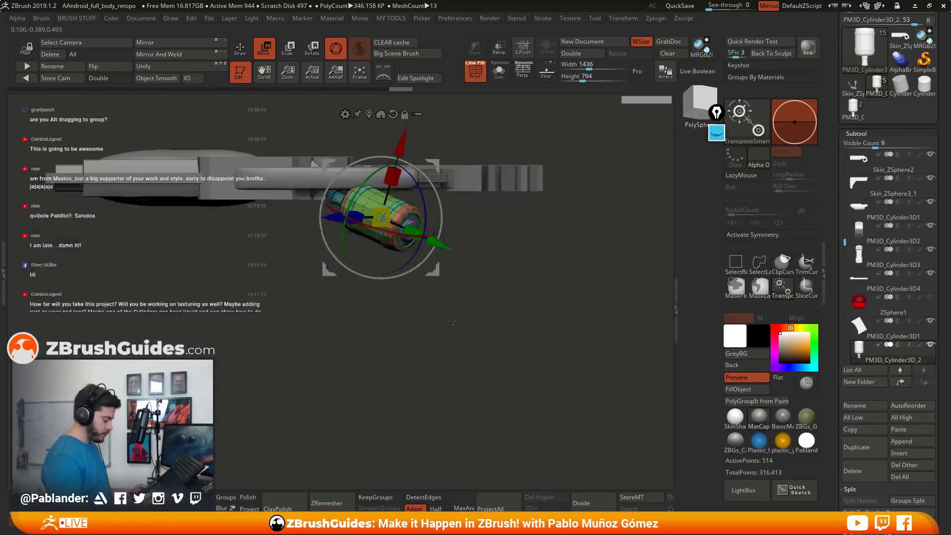
{"action": "left_click_drag", "start_coordinate": [424, 200], "coordinate": [437, 167]}
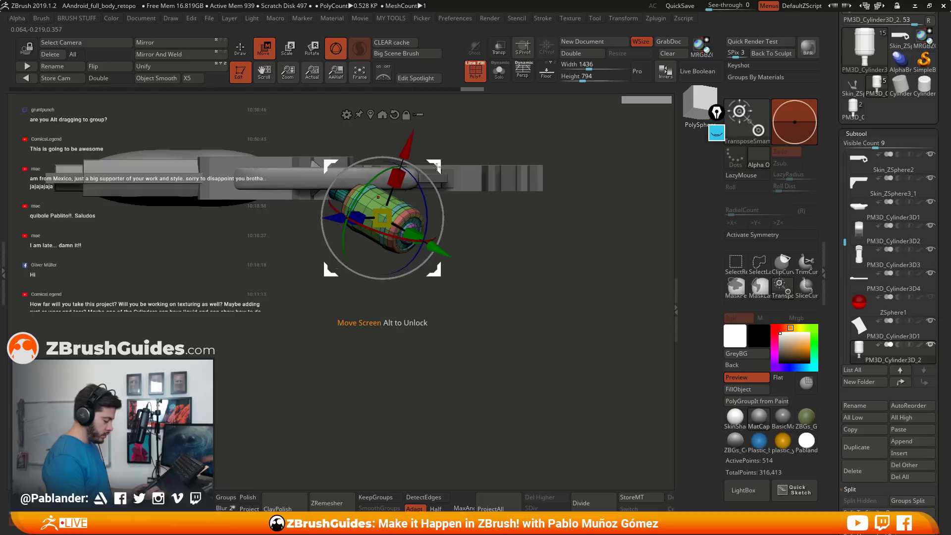
{"action": "right_click_drag", "start_coordinate": [428, 224], "coordinate": [445, 276], "text": "alt"}
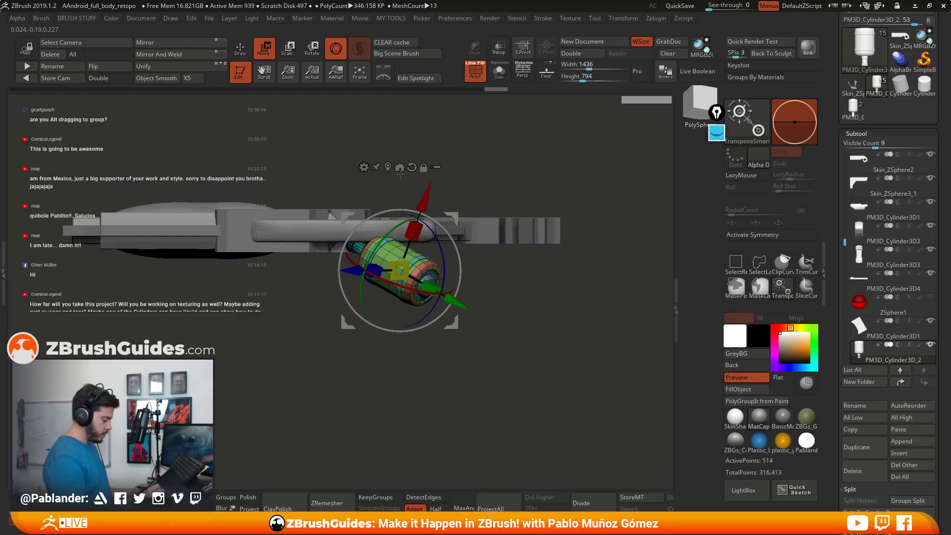
Create a matching canister on the gun's other side with Mirror And Weld.
{"action": "key", "text": "q"}
{"action": "mouse_move", "coordinate": [297, 233]}
{"action": "left_mouse_down"}
{"action": "mouse_move", "coordinate": [314, 272]}
{"action": "mouse_move", "coordinate": [413, 309]}
{"action": "left_mouse_up"}
{"action": "left_click_drag", "start_coordinate": [423, 349], "coordinate": [436, 334]}
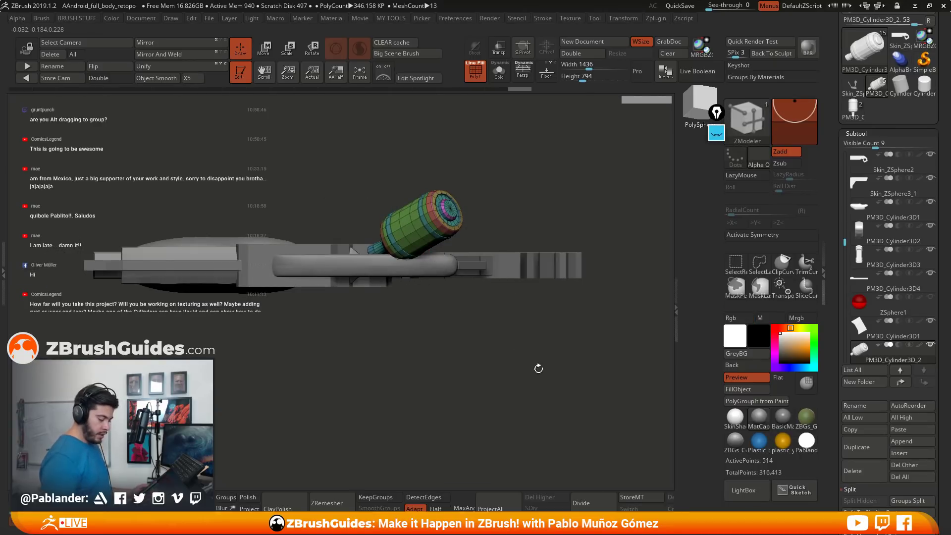
{"action": "left_click", "coordinate": [158, 54]}
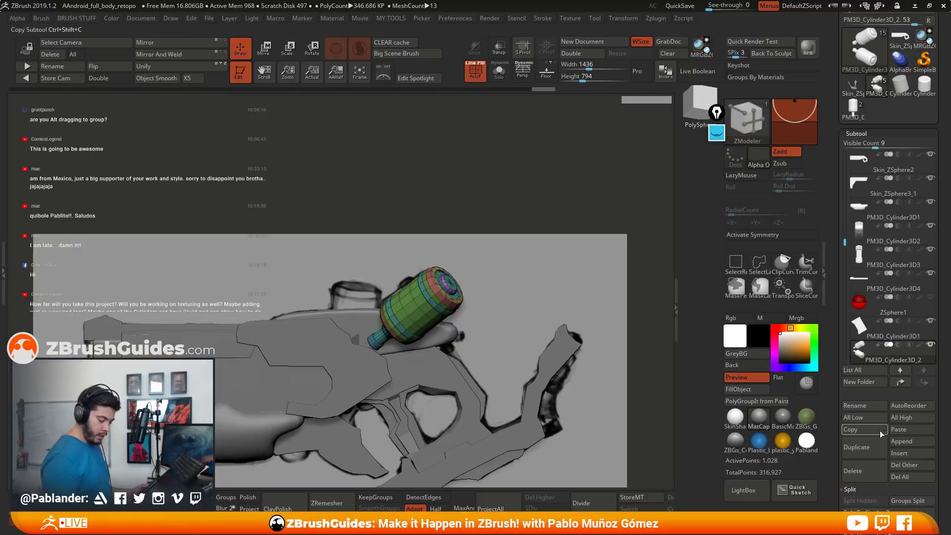
Duplicate the mirrored canister subtool and isolate the copy in Solo mode.
{"action": "left_click", "coordinate": [866, 444]}
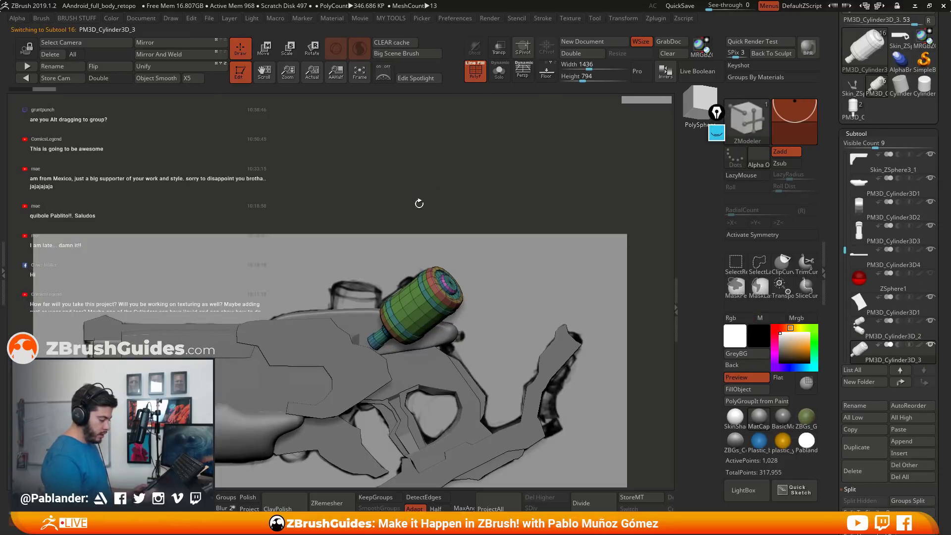
{"action": "mouse_move", "coordinate": [419, 204]}
{"action": "left_mouse_down"}
{"action": "mouse_move", "coordinate": [420, 292]}
{"action": "mouse_move", "coordinate": [413, 207]}
{"action": "left_mouse_up"}
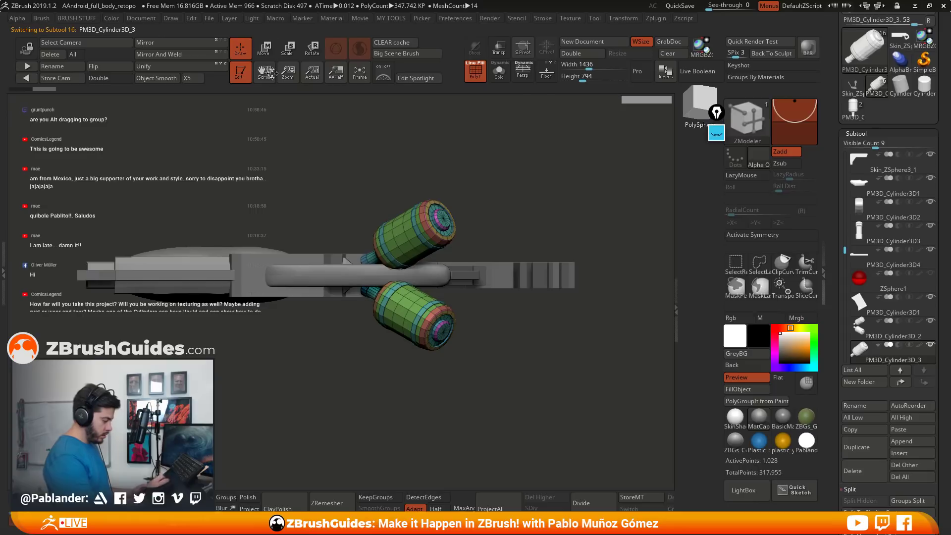
{"action": "key", "text": "w"}
{"action": "left_click", "coordinate": [499, 72]}
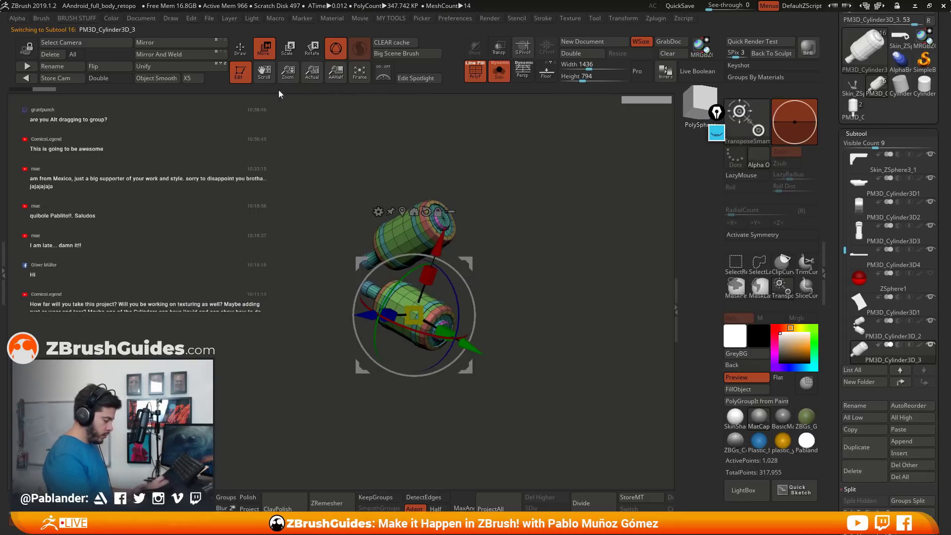
{"action": "key", "text": "q"}
{"action": "left_click_drag", "start_coordinate": [467, 281], "coordinate": [409, 401], "text": "ctrl+shift"}
{"action": "left_click_drag", "start_coordinate": [492, 355], "coordinate": [495, 359], "text": "ctrl+shift"}
{"action": "left_click", "coordinate": [500, 361], "text": "ctrl+shift"}
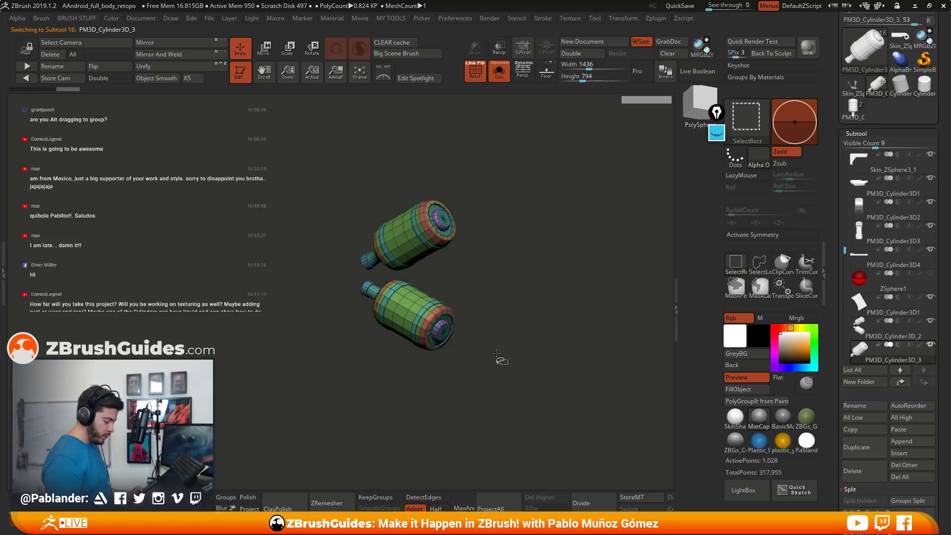
Hide one canister of the duplicated pair and separate it into its own subtool with Split Hidden.
{"action": "left_click", "coordinate": [756, 263]}
{"action": "mouse_move", "coordinate": [446, 276]}
{"action": "left_mouse_down", "text": "ctrl+shift"}
{"action": "mouse_move", "coordinate": [407, 275]}
{"action": "mouse_move", "coordinate": [449, 391]}
{"action": "mouse_move", "coordinate": [534, 301]}
{"action": "mouse_move", "coordinate": [548, 338]}
{"action": "left_mouse_up", "text": "ctrl+shift"}
{"action": "key", "text": "1"}
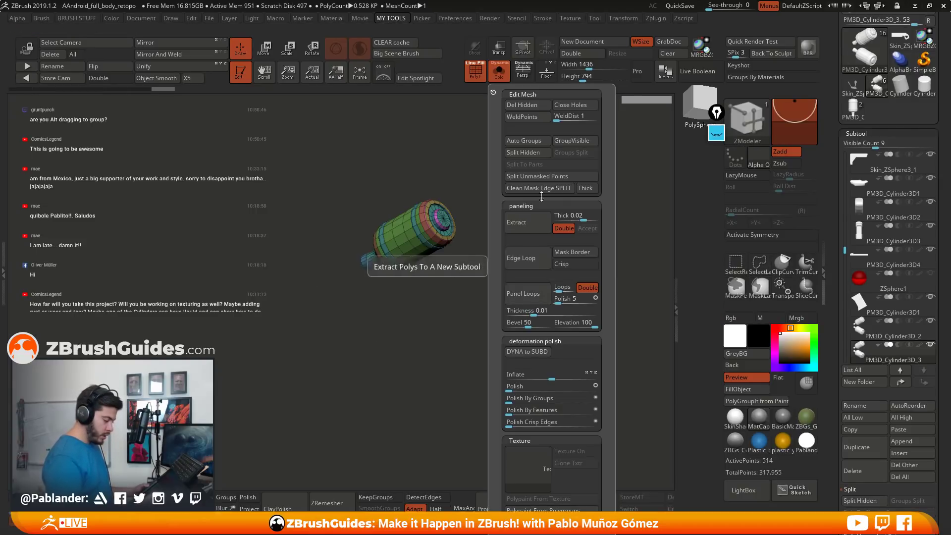
{"action": "left_click", "coordinate": [531, 154]}
Center the gizmo on the remaining canister, reset its orientation, and show the whole gun again.
{"action": "key", "text": "w"}
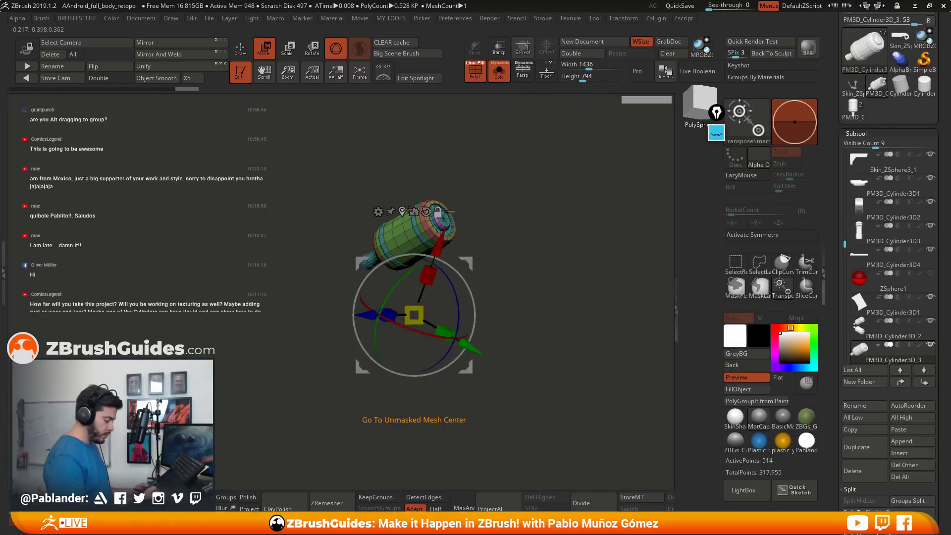
{"action": "left_click", "coordinate": [427, 211]}
{"action": "left_click", "coordinate": [420, 132], "text": "alt"}
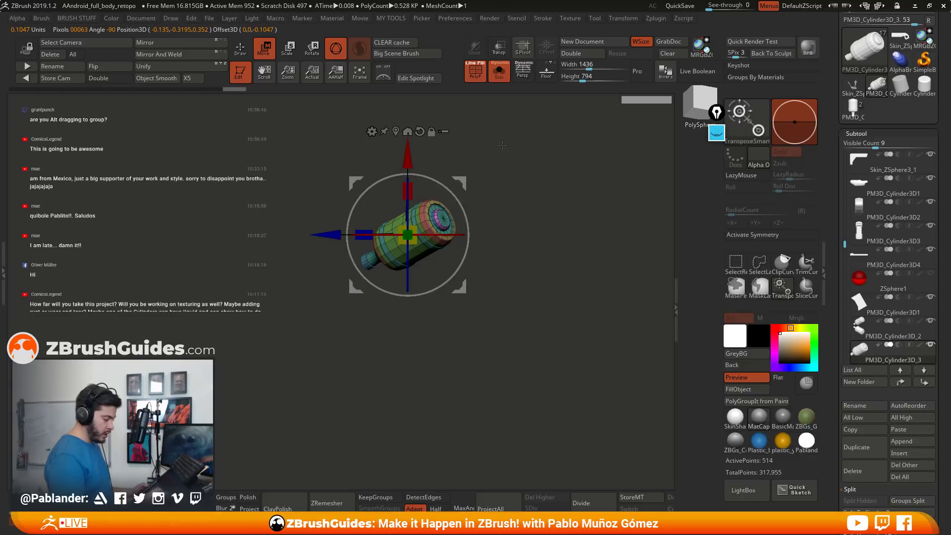
{"action": "key", "text": "ctrl+shift+s"}
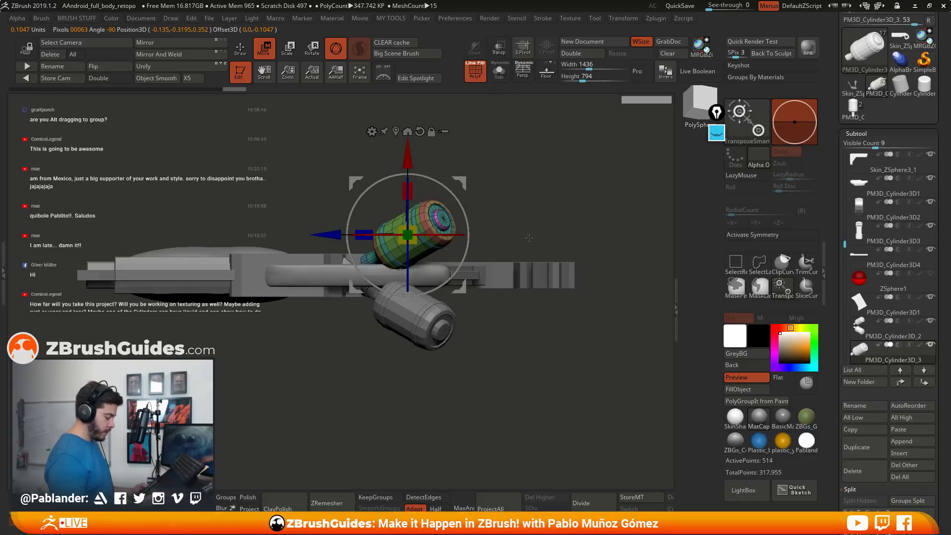
Rotate the copied canister more upright and move it forward along the gun, ahead of the rear pair.
{"action": "left_click_drag", "start_coordinate": [438, 233], "coordinate": [396, 273]}
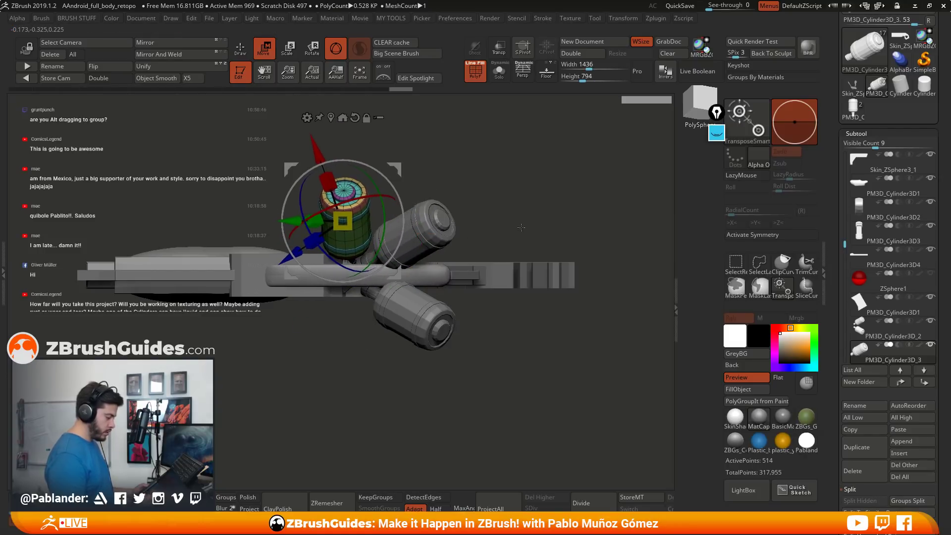
{"action": "left_click_drag", "start_coordinate": [520, 229], "coordinate": [547, 216]}
{"action": "left_click_drag", "start_coordinate": [428, 285], "coordinate": [435, 284]}
{"action": "left_click_drag", "start_coordinate": [502, 180], "coordinate": [493, 184]}
Mirror the front canister to the gun's opposite side and recenter the gizmo on it.
{"action": "left_click", "coordinate": [209, 43]}
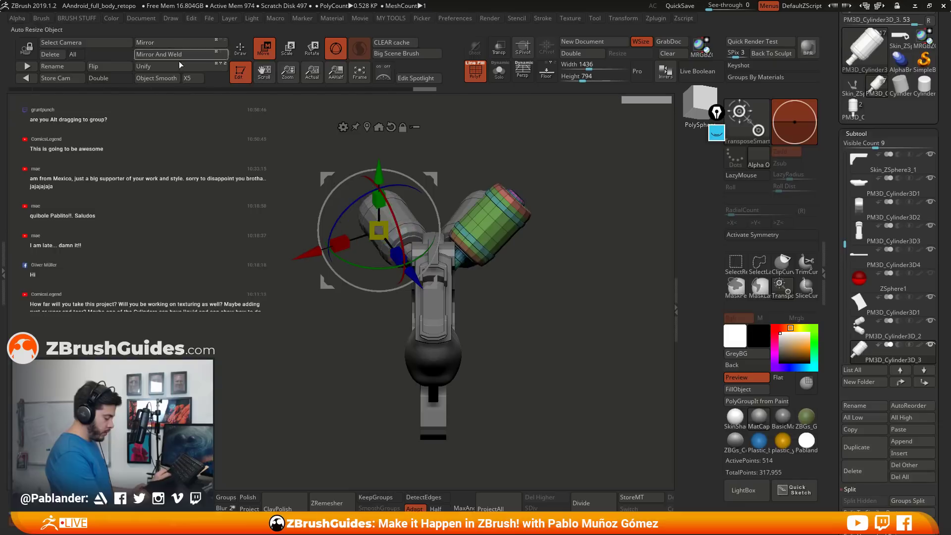
{"action": "left_click_drag", "start_coordinate": [290, 141], "coordinate": [307, 143], "text": "shift"}
{"action": "left_click", "coordinate": [367, 127]}
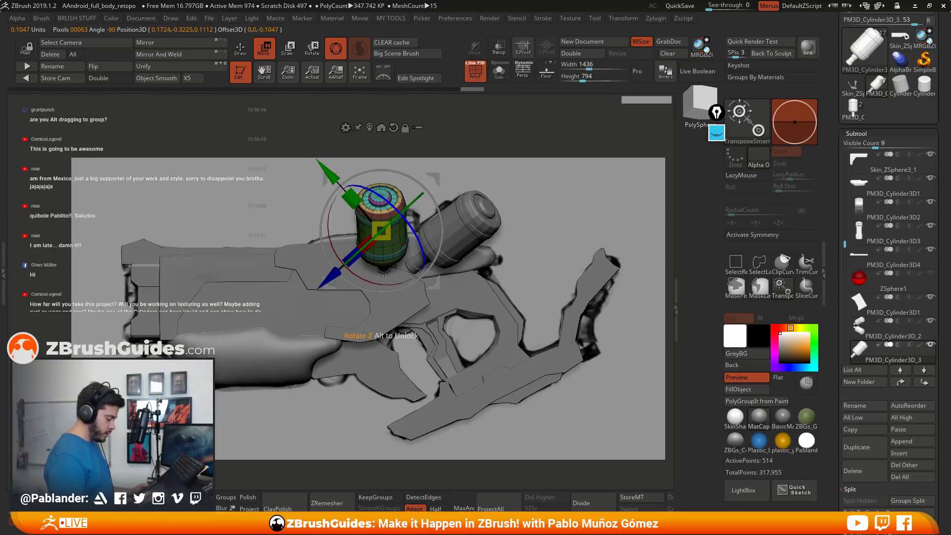
Move, scale and rotate the front canister to match the upright canister in the sketch, tilting it outward.
{"action": "left_click_drag", "start_coordinate": [434, 182], "coordinate": [448, 189]}
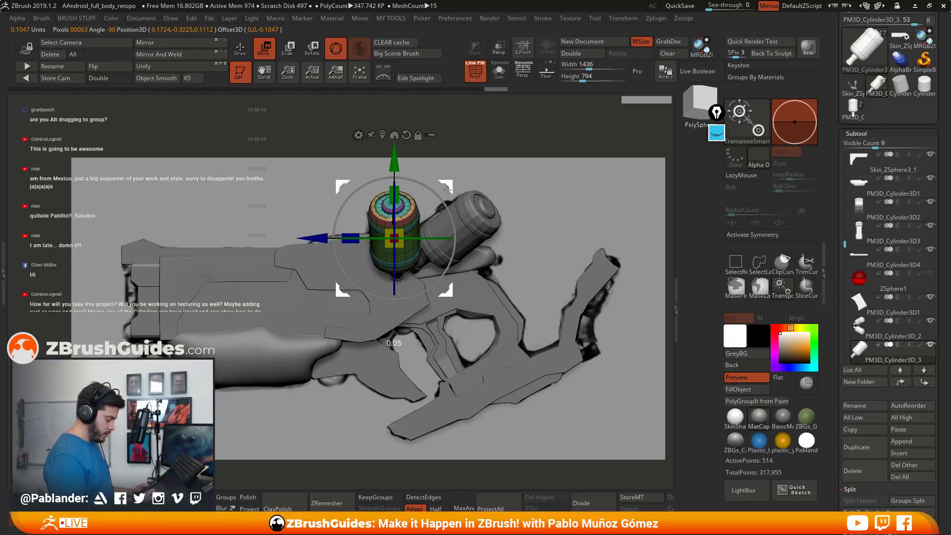
{"action": "key", "text": "ctrl+shift+z"}
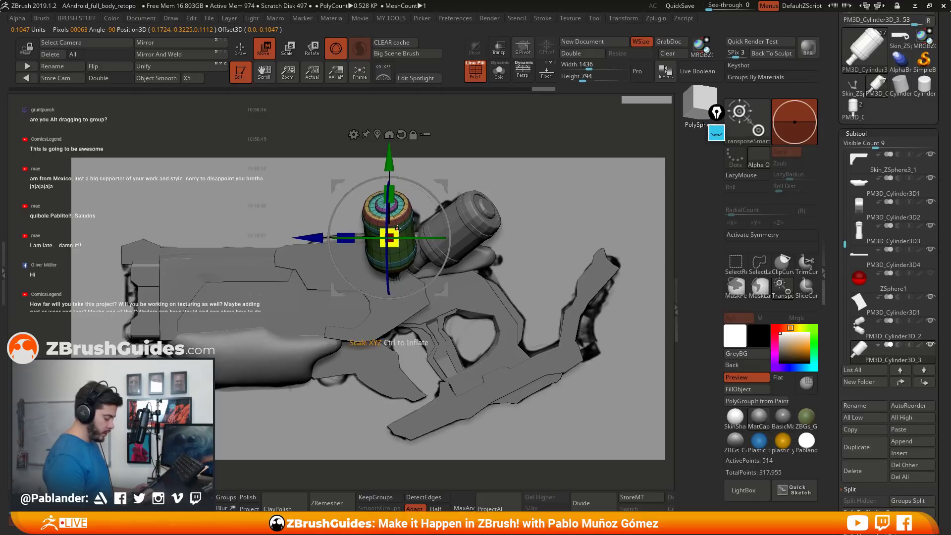
{"action": "left_click_drag", "start_coordinate": [394, 232], "coordinate": [391, 233]}
{"action": "left_click_drag", "start_coordinate": [449, 192], "coordinate": [451, 189]}
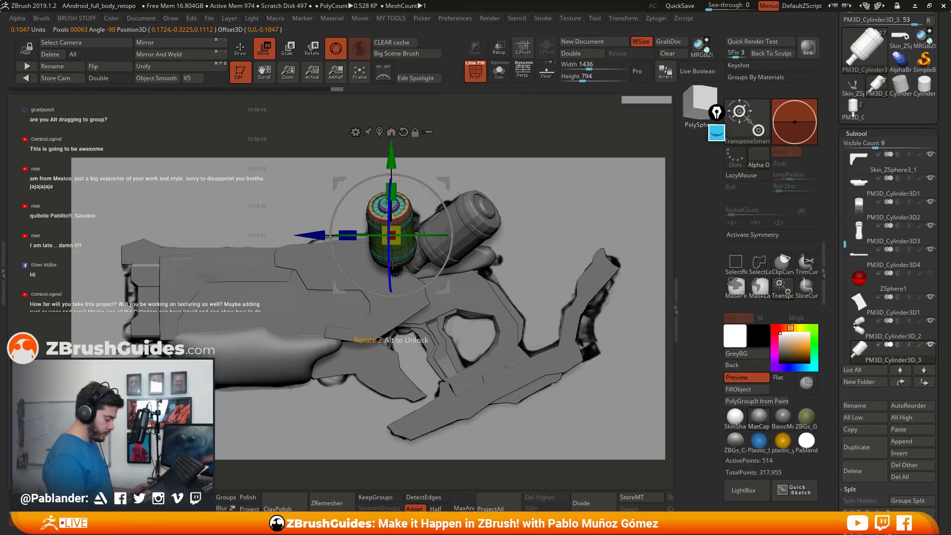
{"action": "left_click_drag", "start_coordinate": [391, 291], "coordinate": [391, 293]}
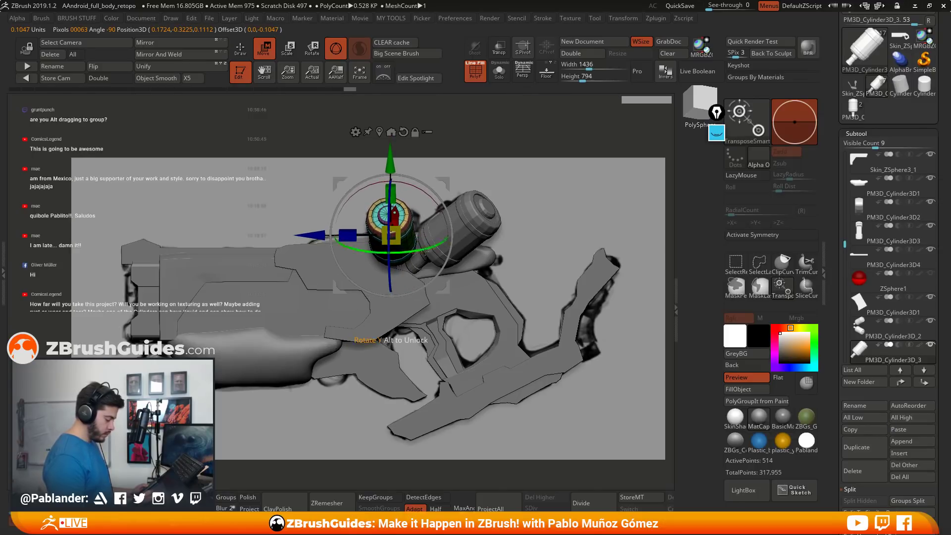
{"action": "left_click_drag", "start_coordinate": [444, 183], "coordinate": [437, 199]}
Mirror And Weld the front canister across the gun and isolate the resulting pair in Solo mode.
{"action": "left_click_drag", "start_coordinate": [510, 255], "coordinate": [505, 296]}
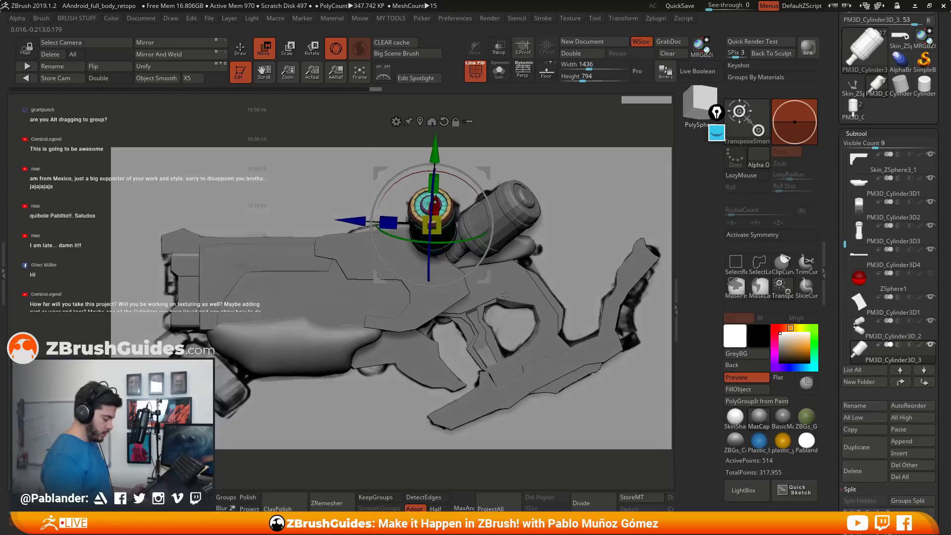
{"action": "left_click_drag", "start_coordinate": [512, 349], "coordinate": [446, 307]}
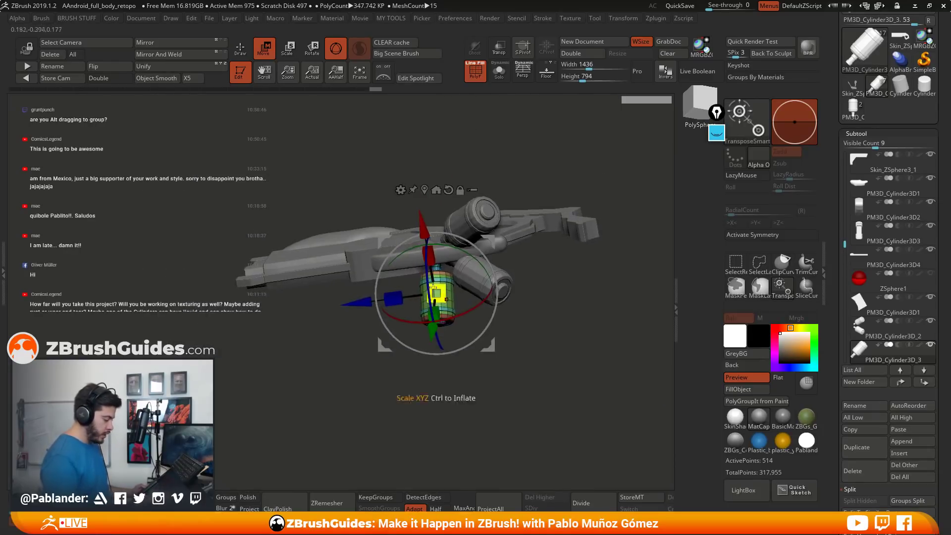
{"action": "left_click", "coordinate": [158, 42]}
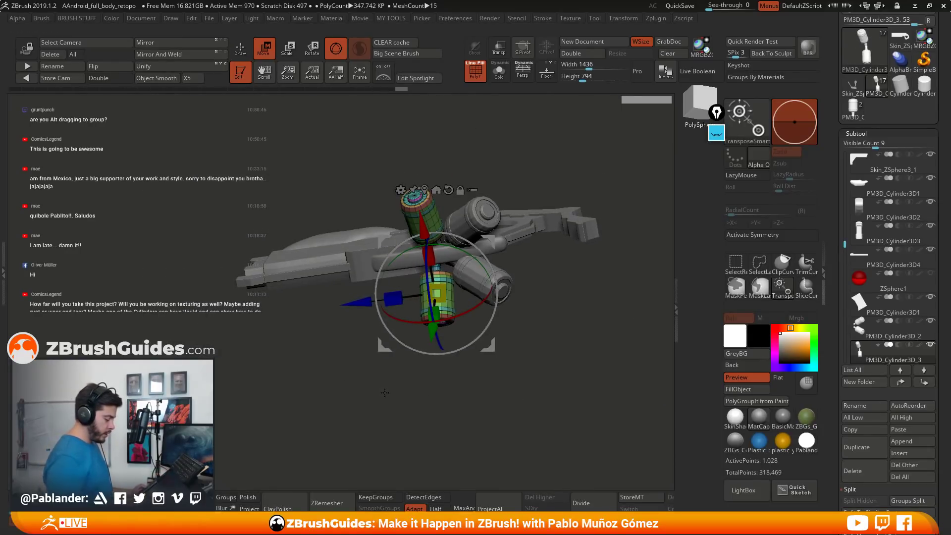
{"action": "key", "text": "q"}
{"action": "left_click", "coordinate": [499, 74]}
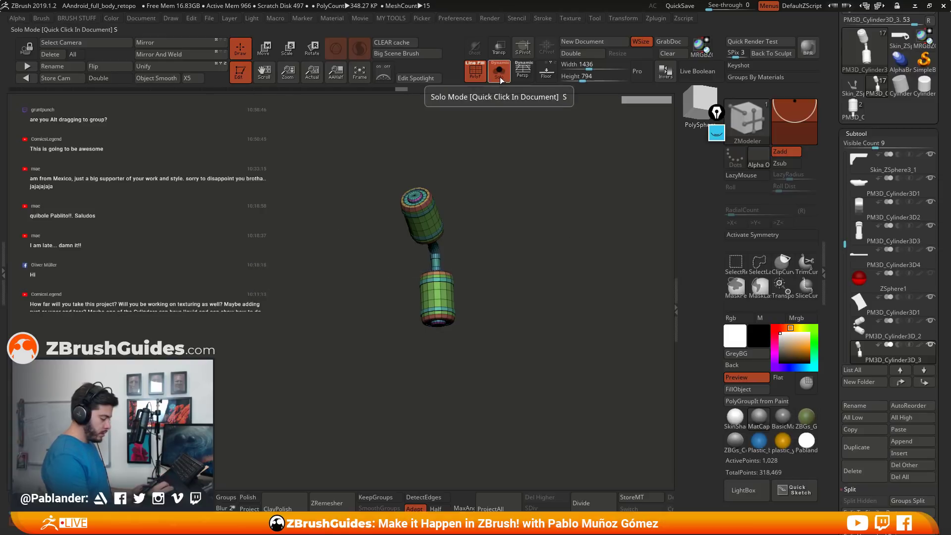
{"action": "left_click_drag", "start_coordinate": [486, 174], "coordinate": [518, 232], "text": "alt"}
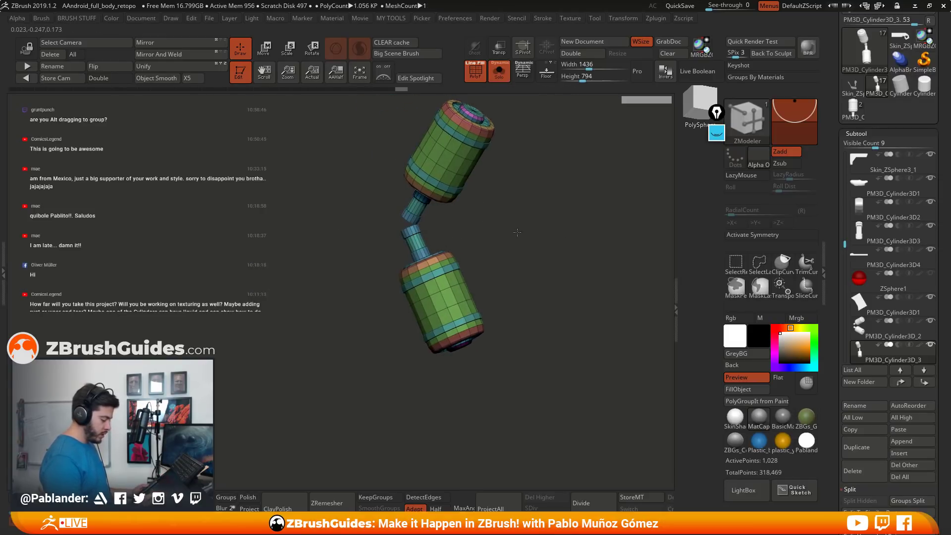
Undo and redo the front canister mirror, and exit Solo mode to bring back the whole gun.
{"action": "key", "text": "ctrl+z"}
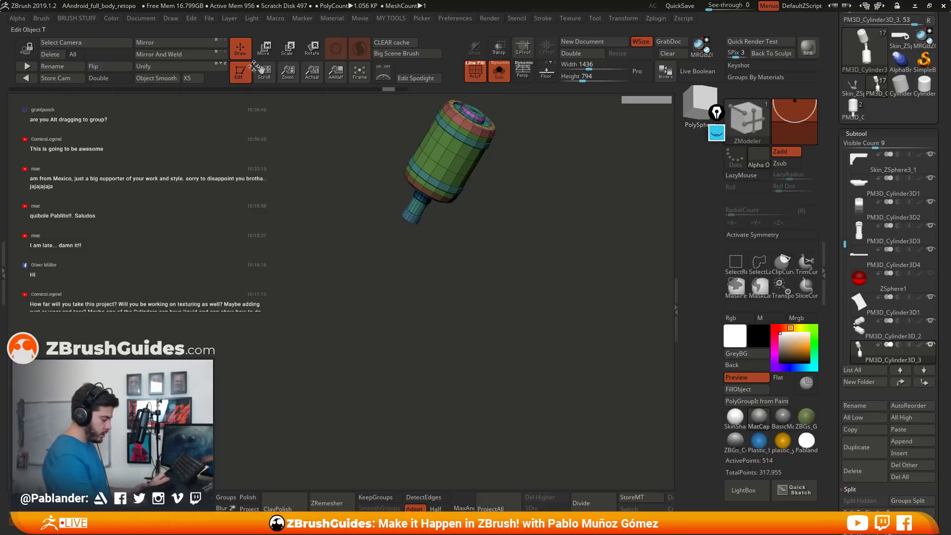
{"action": "key", "text": "w"}
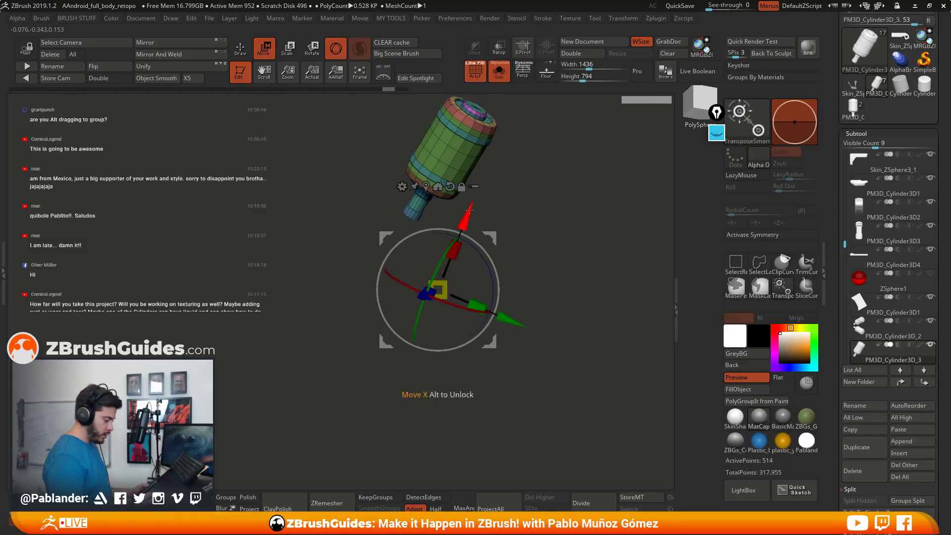
{"action": "key", "text": "ctrl+shift+z"}
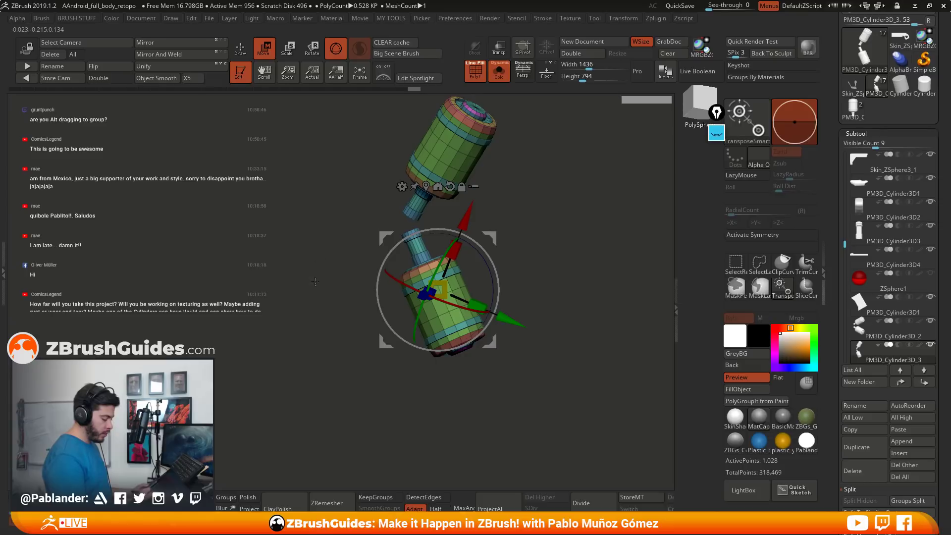
{"action": "right_click_drag", "start_coordinate": [451, 141], "coordinate": [457, 177], "text": "alt"}
{"action": "left_click", "coordinate": [499, 72]}
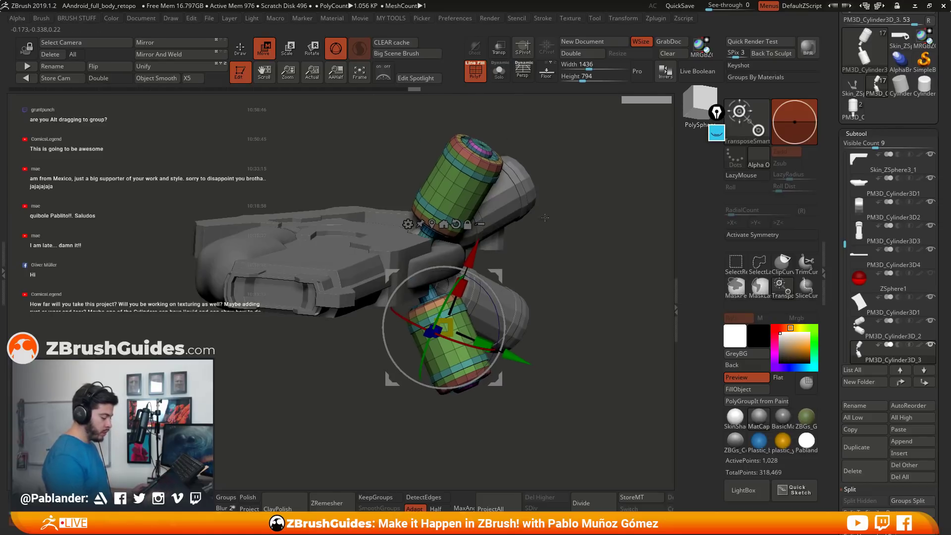
Examine how both mirrored canister pairs sit on the gun and against the reference sketch from several angles.
{"action": "left_click", "coordinate": [241, 57]}
{"action": "left_click_drag", "start_coordinate": [567, 272], "coordinate": [571, 225], "text": "shift"}
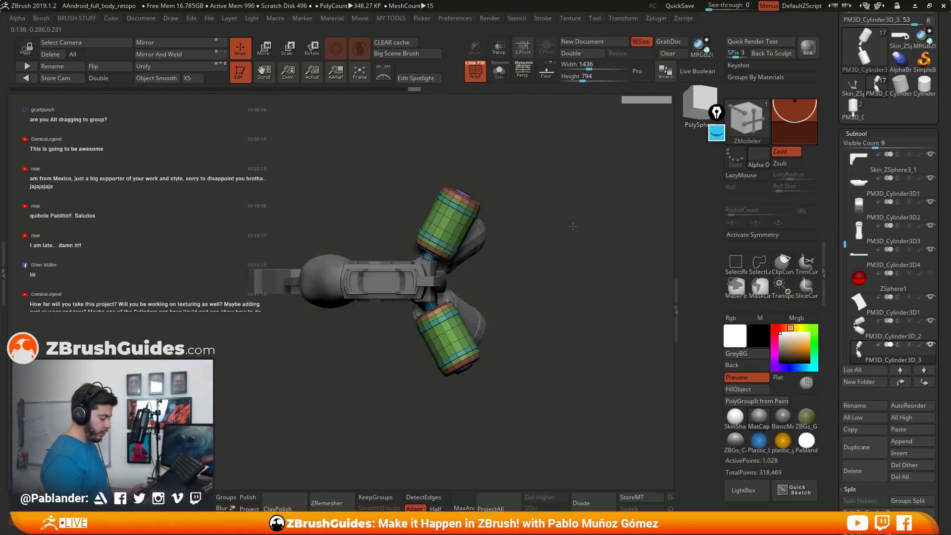
{"action": "left_click_drag", "start_coordinate": [552, 340], "coordinate": [524, 326], "text": "shift"}
{"action": "left_click_drag", "start_coordinate": [560, 421], "coordinate": [584, 366]}
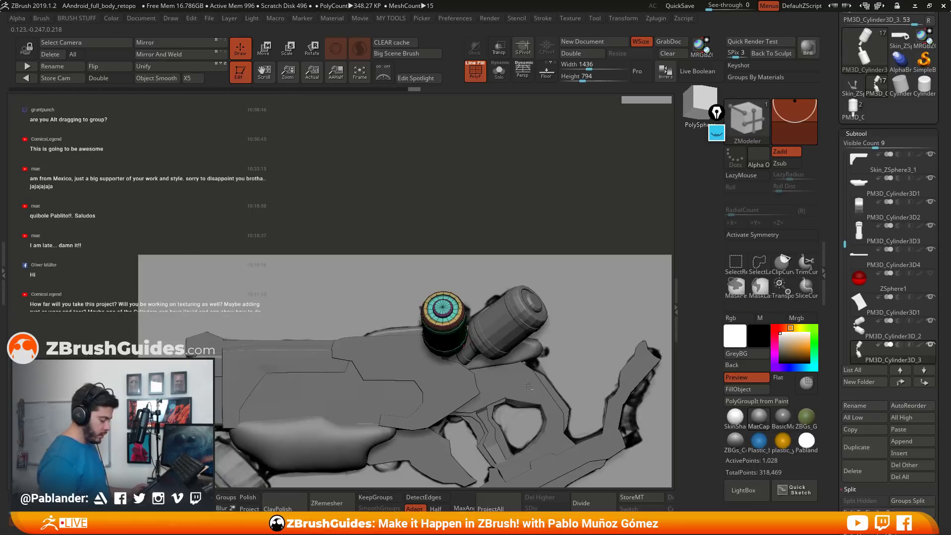
{"action": "mouse_move", "coordinate": [540, 446]}
{"action": "left_mouse_down", "text": "alt"}
{"action": "mouse_move", "coordinate": [507, 487]}
{"action": "mouse_move", "coordinate": [481, 375]}
{"action": "mouse_move", "coordinate": [453, 399]}
{"action": "mouse_move", "coordinate": [425, 395]}
{"action": "mouse_move", "coordinate": [461, 396]}
{"action": "mouse_move", "coordinate": [443, 403]}
{"action": "mouse_move", "coordinate": [453, 405]}
{"action": "left_mouse_up", "text": "alt"}
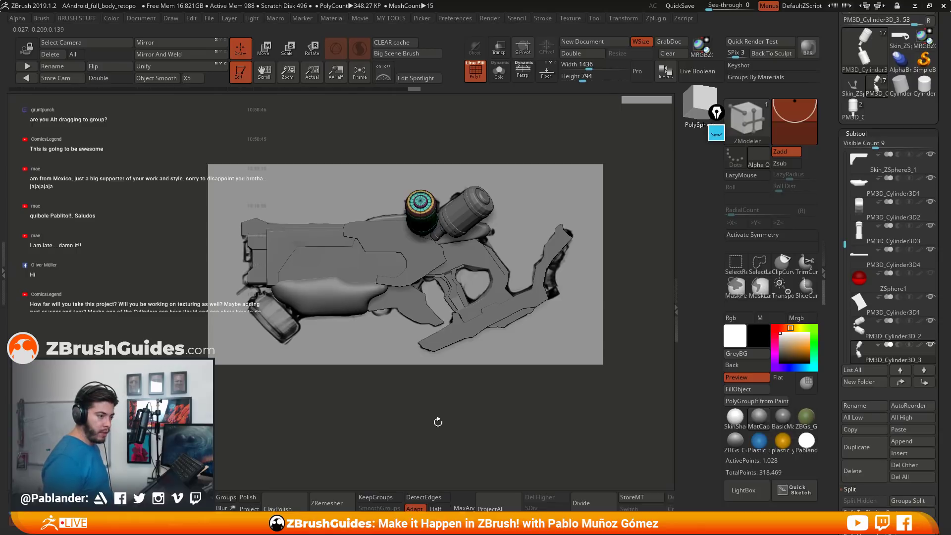
{"action": "right_click_drag", "start_coordinate": [458, 369], "coordinate": [455, 367], "text": "alt"}
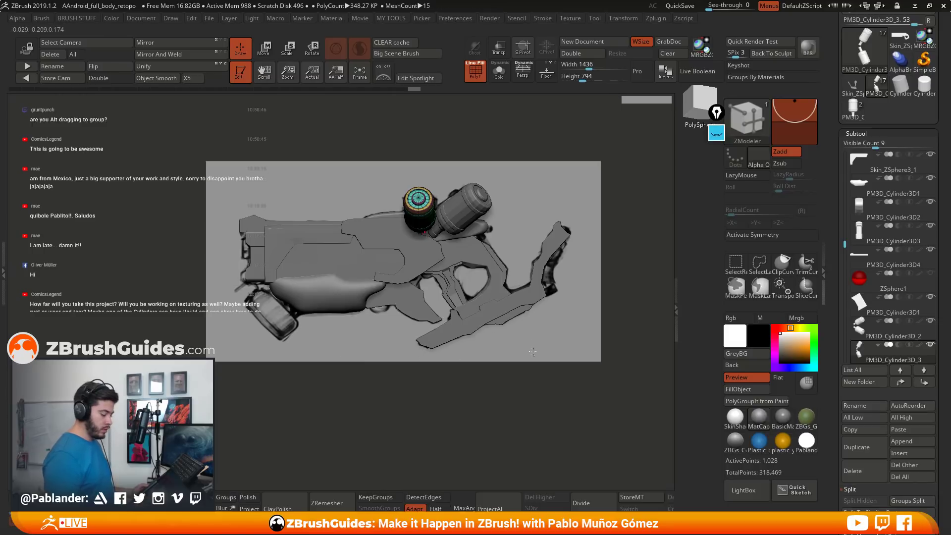
{"action": "left_click_drag", "start_coordinate": [447, 371], "coordinate": [456, 361]}
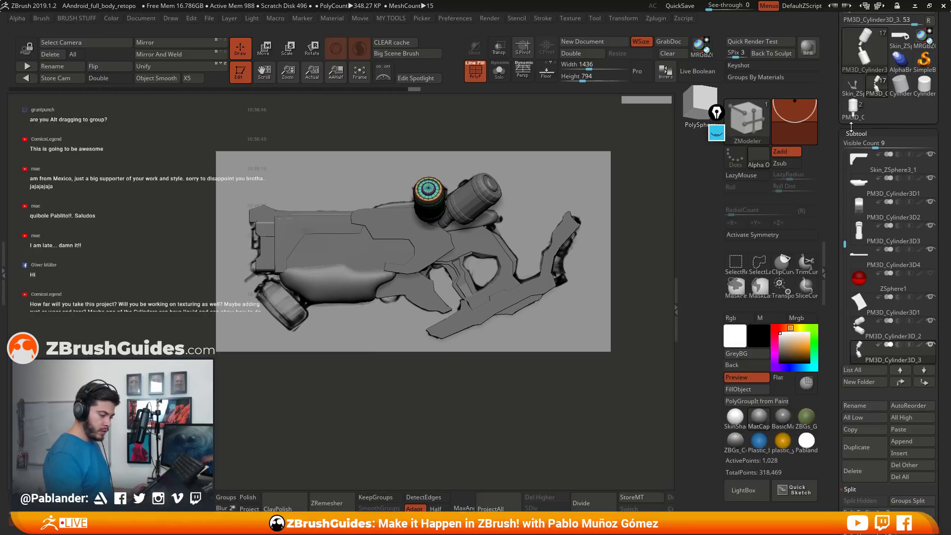
Switch to the two-part canister tool, hide its detailed canister and select the plain cylinder PM3D_Cylinder3D_2.
{"action": "left_click_drag", "start_coordinate": [846, 112], "coordinate": [846, 166]}
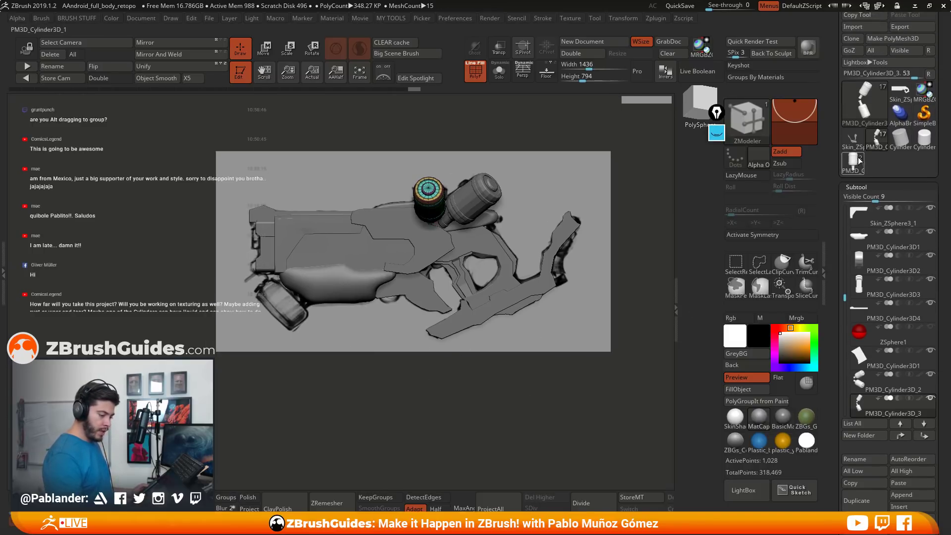
{"action": "left_click", "coordinate": [858, 159]}
{"action": "left_click", "coordinate": [868, 224]}
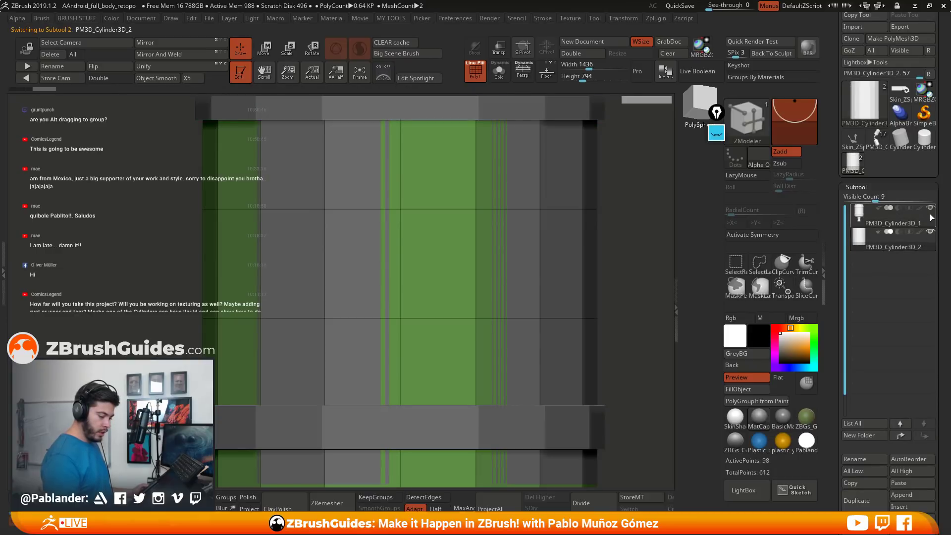
{"action": "left_click", "coordinate": [892, 243]}
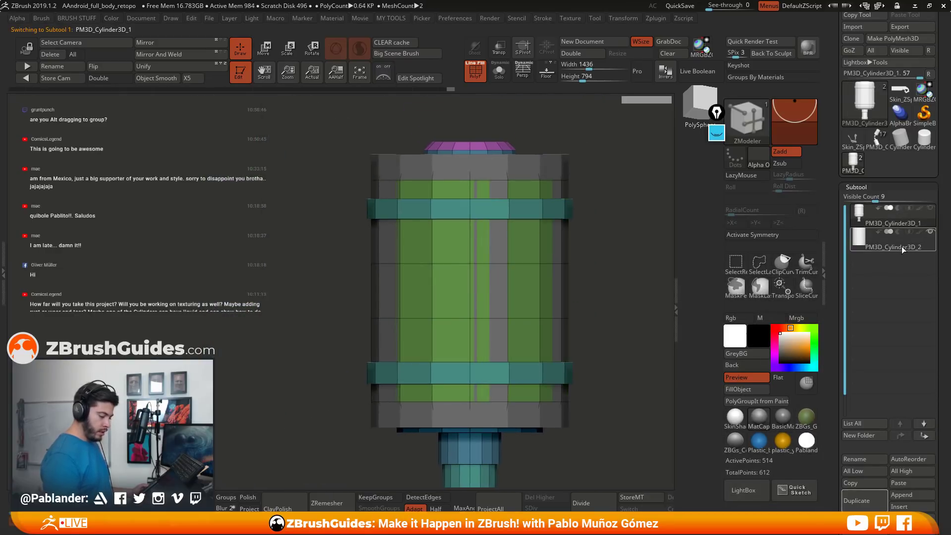
Scale the plain cylinder down along its height to turn it into a short, thick disc.
{"action": "right_click_drag", "start_coordinate": [415, 257], "coordinate": [399, 239], "text": "alt"}
{"action": "left_click", "coordinate": [271, 50]}
{"action": "left_click_drag", "start_coordinate": [372, 231], "coordinate": [395, 322]}
{"action": "right_click_drag", "start_coordinate": [518, 278], "coordinate": [546, 278], "text": "ctrl"}
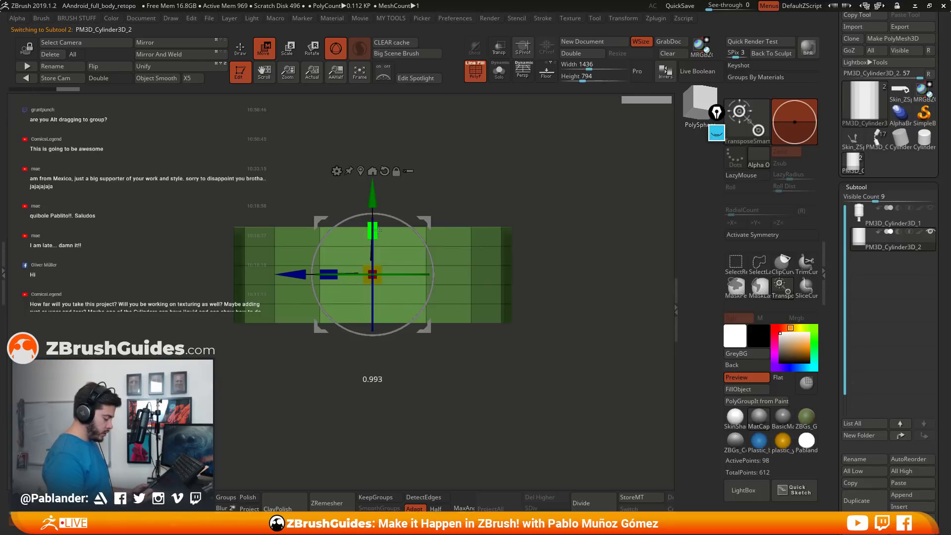
{"action": "left_click_drag", "start_coordinate": [377, 230], "coordinate": [379, 232]}
{"action": "right_click_drag", "start_coordinate": [547, 274], "coordinate": [550, 326]}
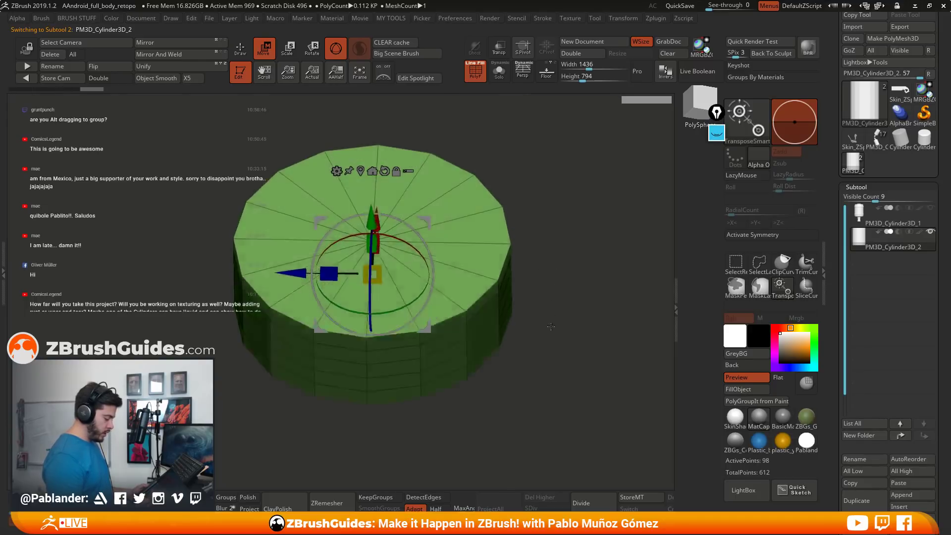
Remesh the disc into a dense uniform mesh, polish it to soften the edges and hide its wireframe.
{"action": "key", "text": "q"}
{"action": "mouse_move", "coordinate": [551, 326]}
{"action": "left_mouse_down"}
{"action": "mouse_move", "coordinate": [555, 242]}
{"action": "mouse_move", "coordinate": [476, 307]}
{"action": "left_mouse_up"}
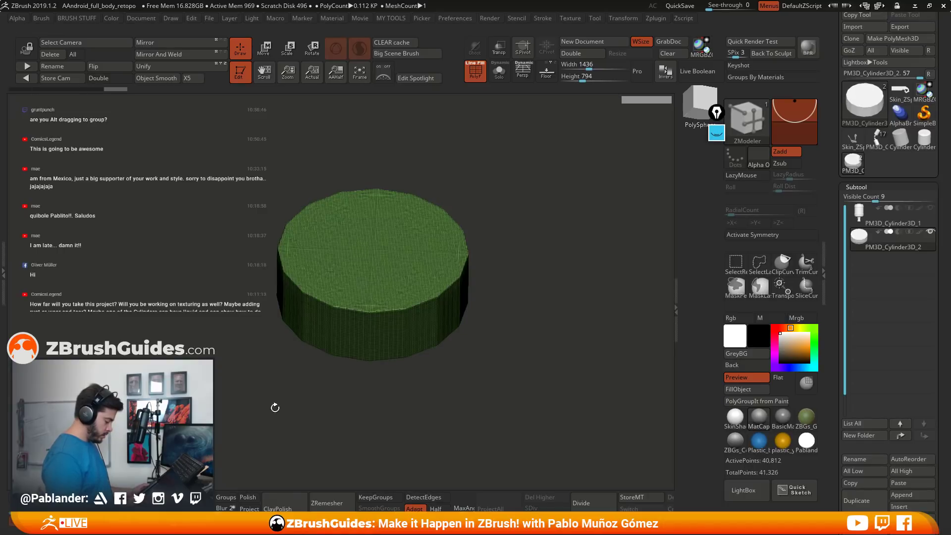
{"action": "key", "text": "space"}
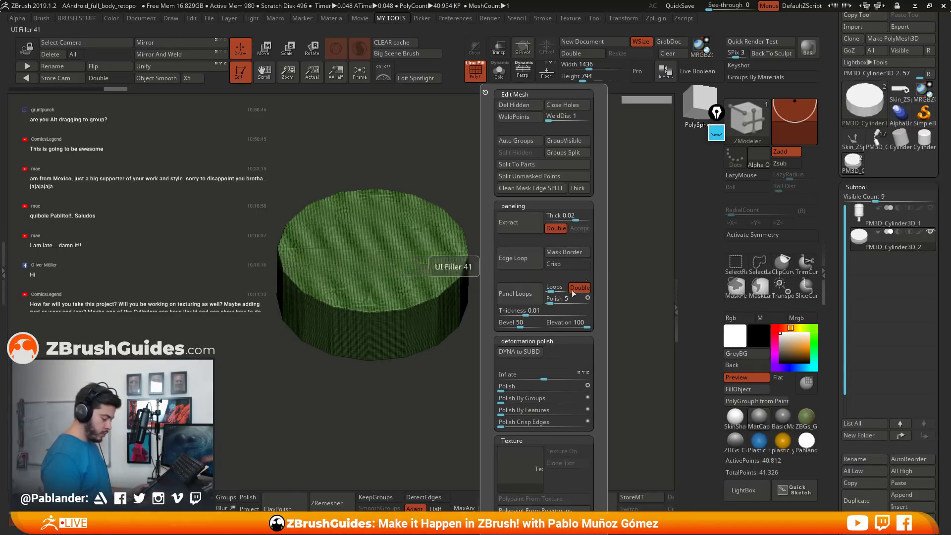
{"action": "key", "text": "space"}
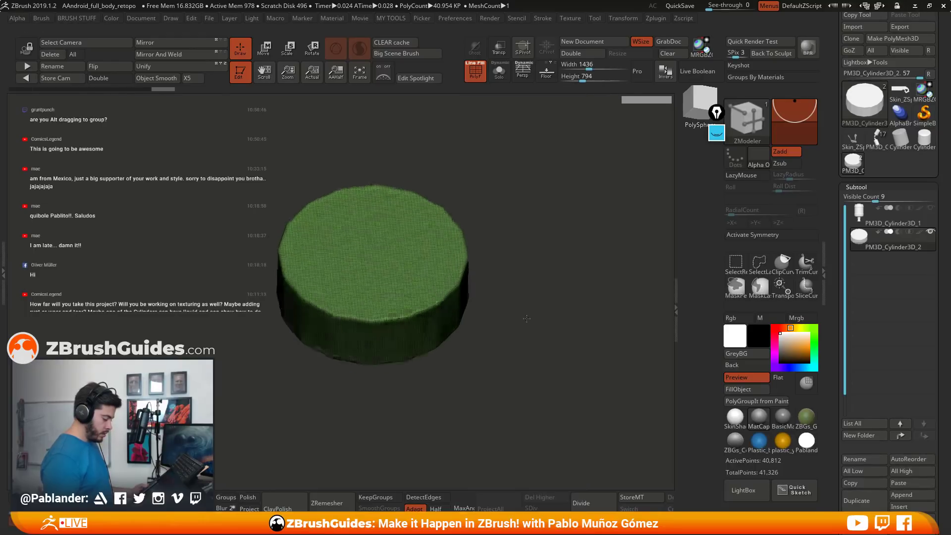
{"action": "left_click_drag", "start_coordinate": [516, 340], "coordinate": [467, 283], "text": "shift"}
{"action": "key", "text": "shift+f"}
{"action": "left_click_drag", "start_coordinate": [520, 193], "coordinate": [533, 289]}
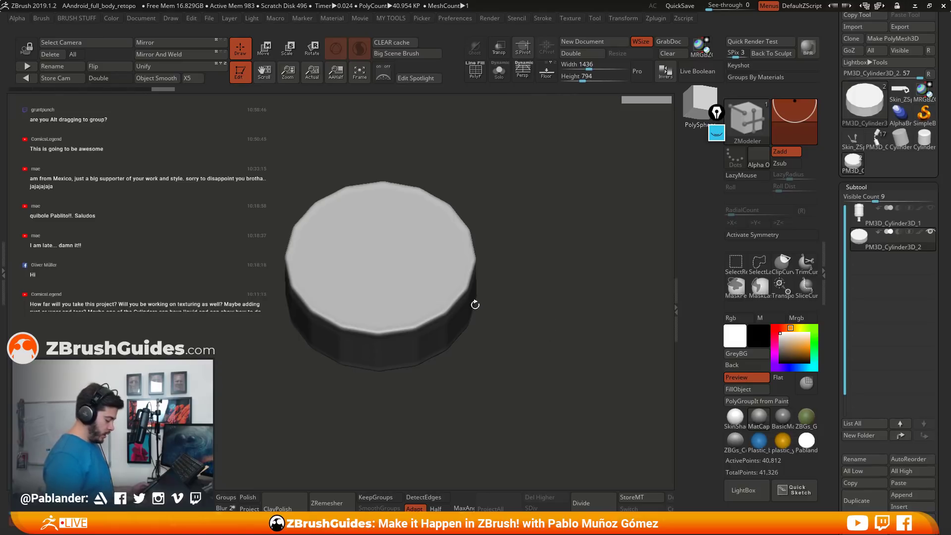
Choose the Clay brush for sculpting on the disc.
{"action": "key", "text": "space"}
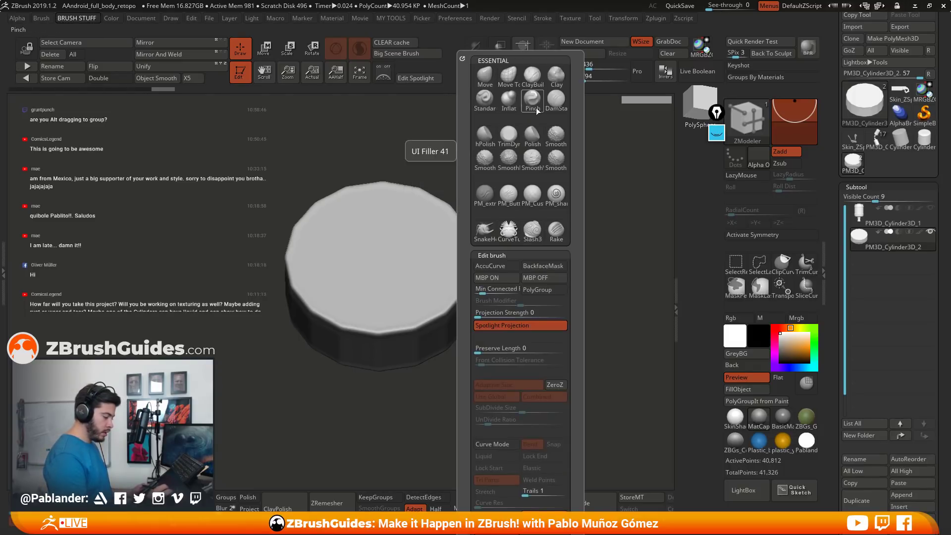
{"action": "left_click", "coordinate": [557, 75]}
{"action": "key", "text": "space"}
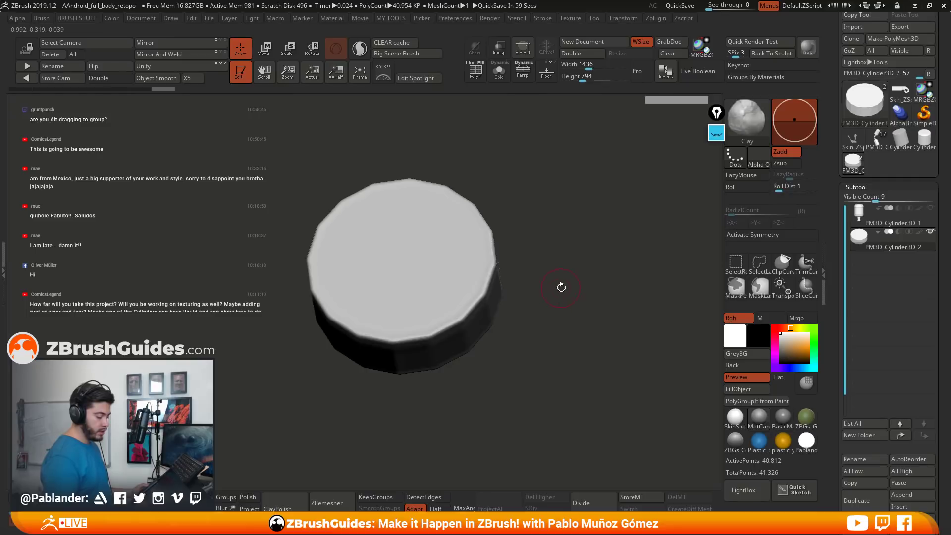
Activate radial symmetry around the Y axis with a radial count of 32.
{"action": "left_click_drag", "start_coordinate": [561, 287], "coordinate": [579, 275]}
{"action": "left_click", "coordinate": [754, 234]}
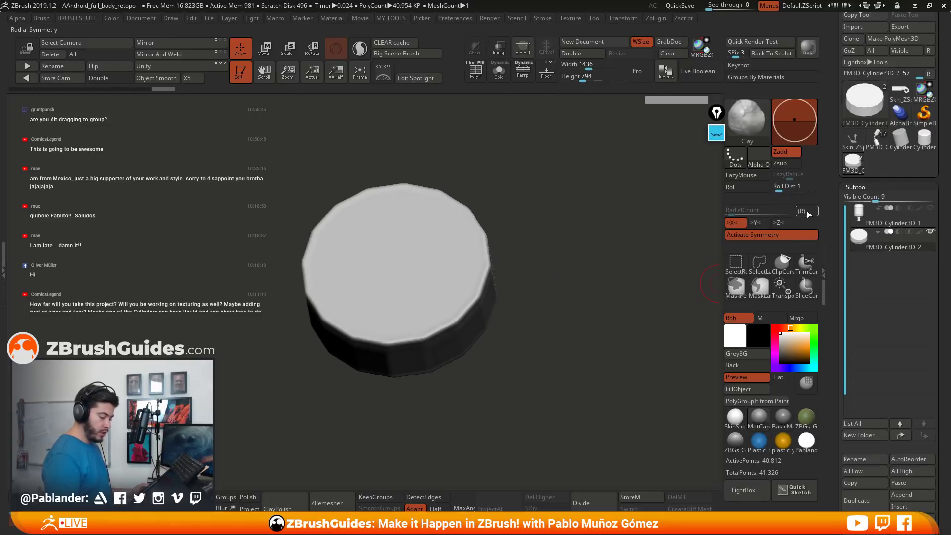
{"action": "left_click", "coordinate": [753, 223]}
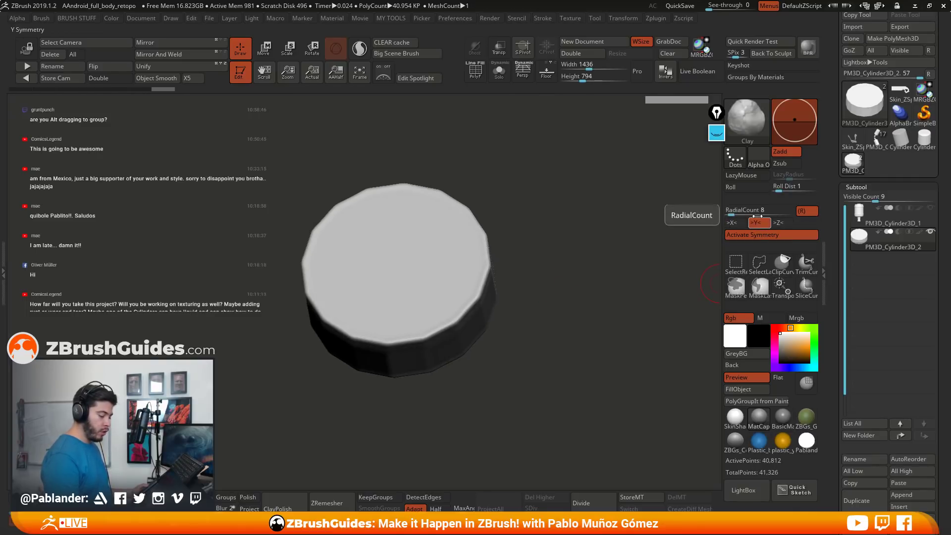
{"action": "left_click_drag", "start_coordinate": [513, 266], "coordinate": [490, 224], "text": "shift"}
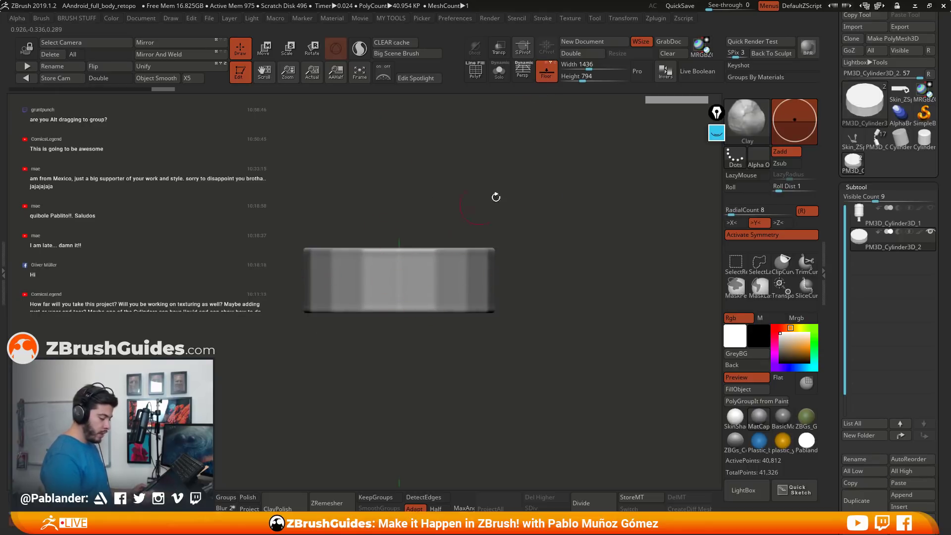
{"action": "left_click_drag", "start_coordinate": [709, 233], "coordinate": [646, 289]}
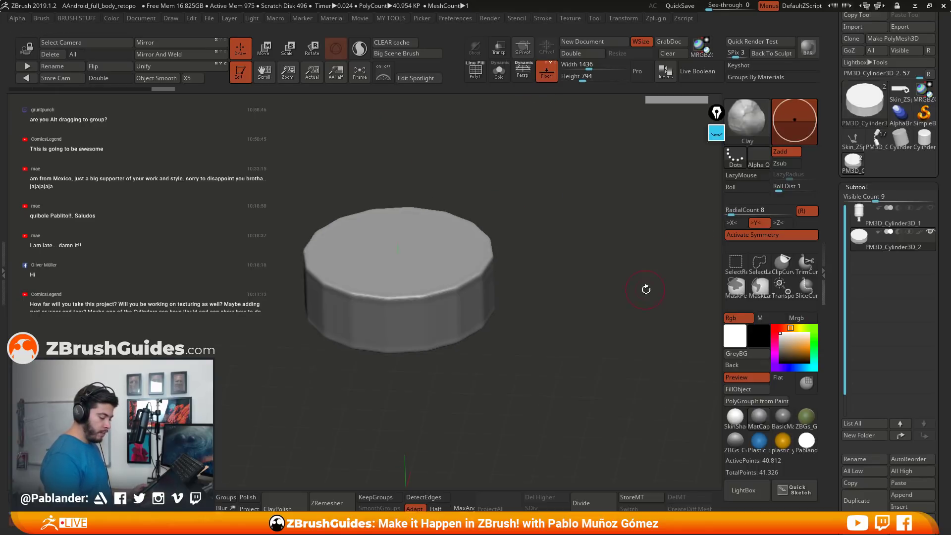
{"action": "left_click_drag", "start_coordinate": [738, 212], "coordinate": [742, 211]}
{"action": "left_click", "coordinate": [745, 211]}
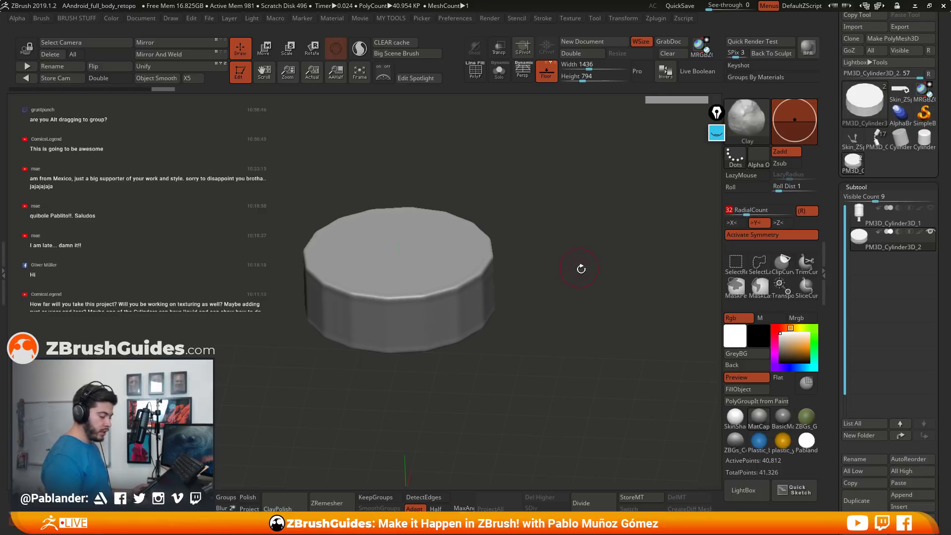
{"action": "left_click_drag", "start_coordinate": [580, 267], "coordinate": [593, 272]}
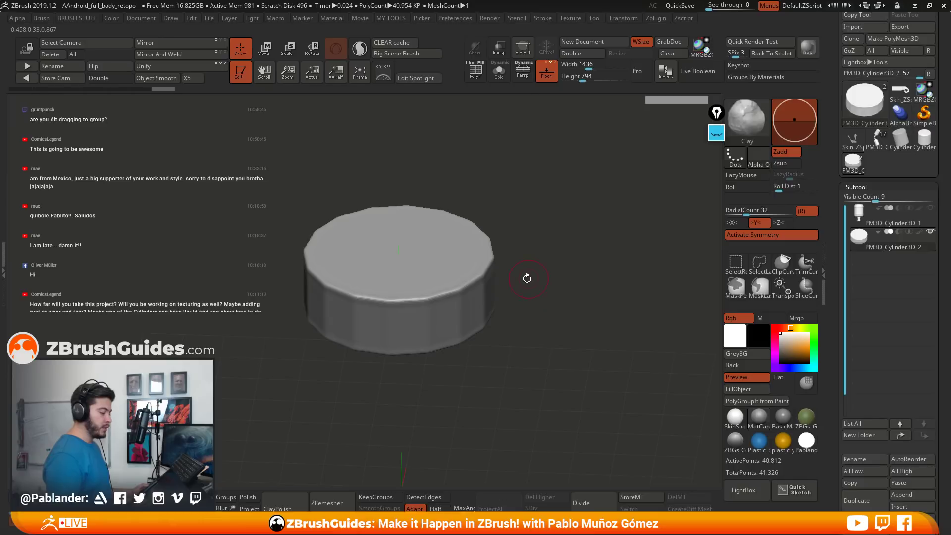
{"action": "left_click", "coordinate": [620, 19]}
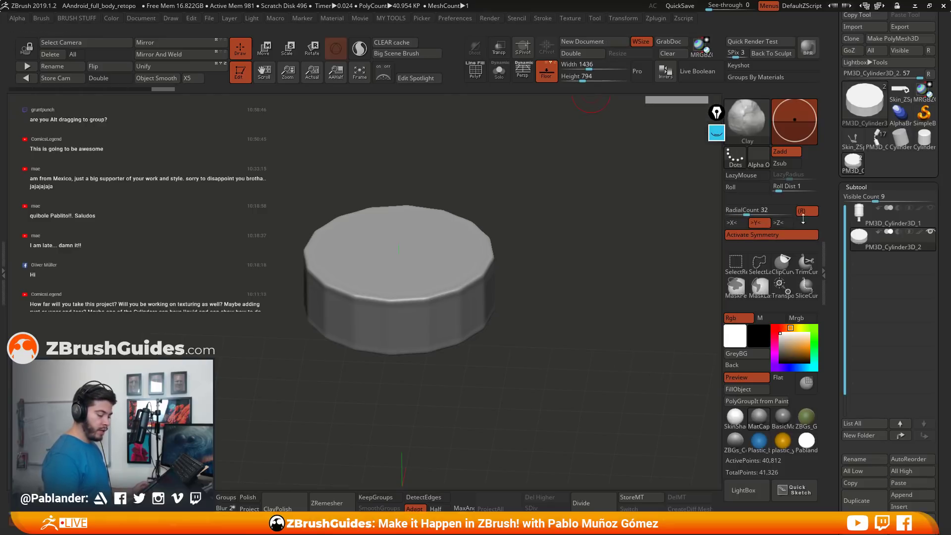
Sculpt a circular groove and a raised outer band around the disc's top face with the Clay brush.
{"action": "mouse_move", "coordinate": [519, 279]}
{"action": "left_mouse_down"}
{"action": "mouse_move", "coordinate": [528, 284]}
{"action": "mouse_move", "coordinate": [512, 286]}
{"action": "left_mouse_up"}
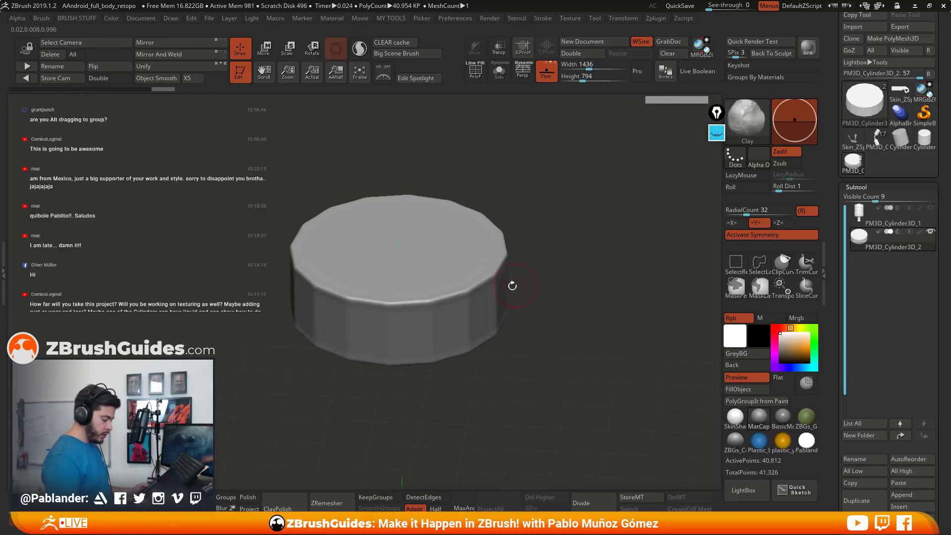
{"action": "mouse_move", "coordinate": [547, 253]}
{"action": "left_mouse_down"}
{"action": "mouse_move", "coordinate": [488, 265]}
{"action": "mouse_move", "coordinate": [462, 292]}
{"action": "mouse_move", "coordinate": [483, 266]}
{"action": "left_mouse_up"}
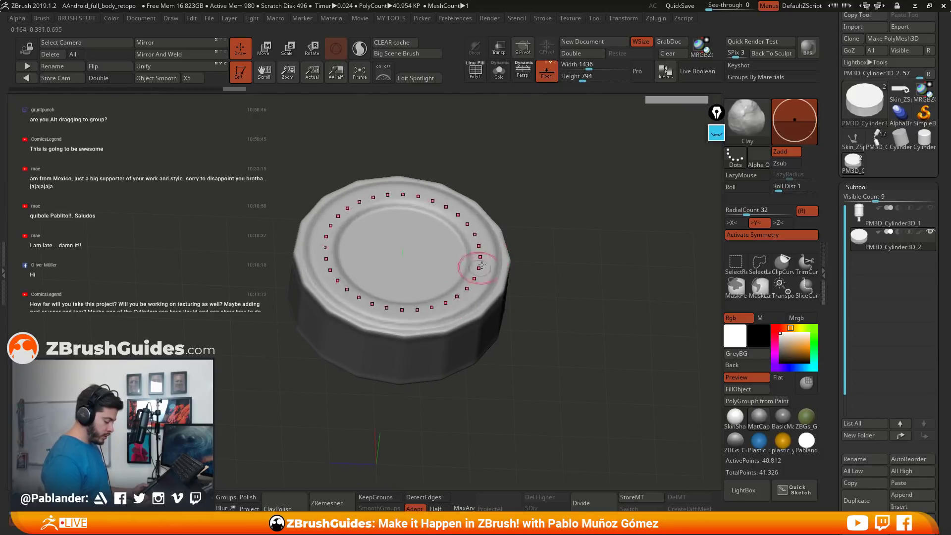
{"action": "key", "text": "ctrl+shift+z"}
{"action": "key", "text": "ctrl+shift+z"}
{"action": "key", "text": "ctrl+shift+z"}
{"action": "key", "text": "ctrl+shift+z"}
{"action": "key", "text": "ctrl+shift+z"}
{"action": "key", "text": "ctrl+shift+z"}
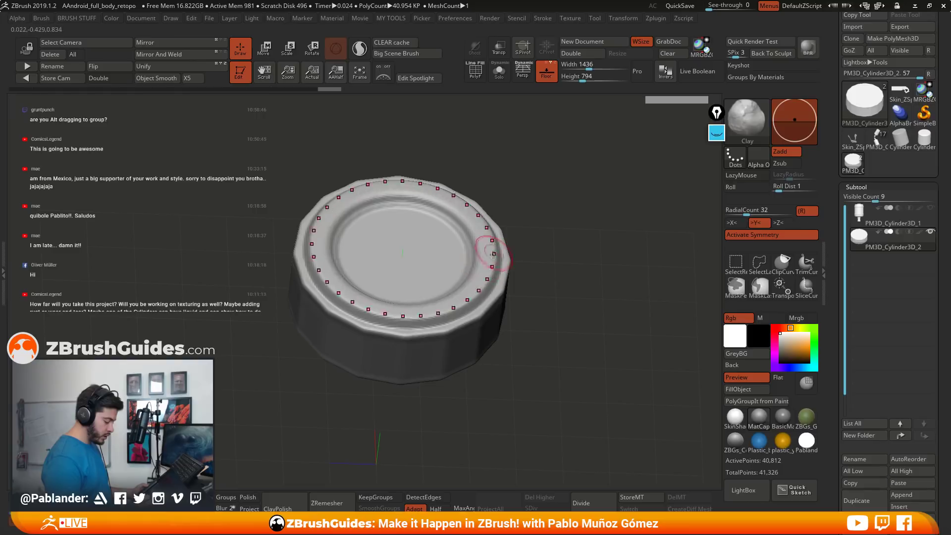
Sculpt further concentric ridges and grooves toward the disc's centre, with a round recess in the middle.
{"action": "key", "text": "ctrl+shift+z"}
{"action": "key", "text": "ctrl+shift+z"}
{"action": "key", "text": "ctrl+shift+z"}
{"action": "key", "text": "ctrl+shift+z"}
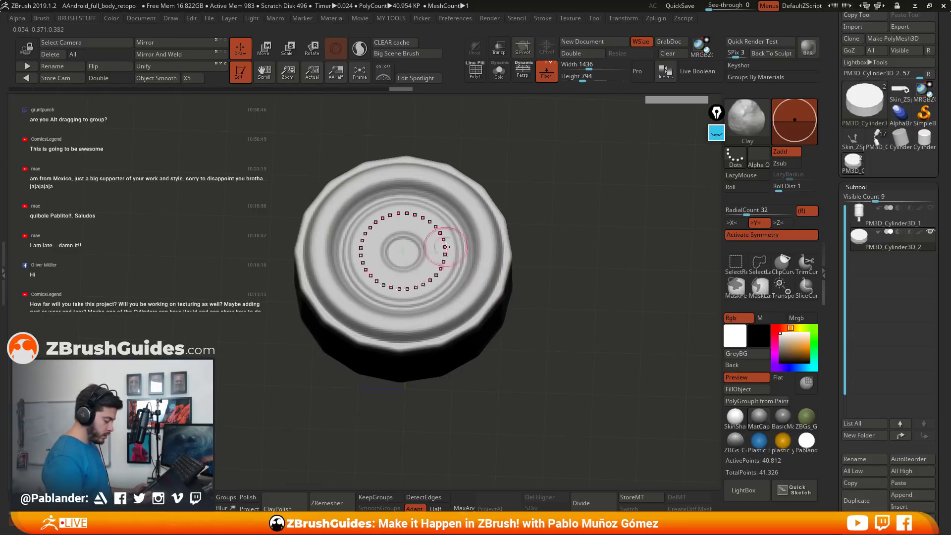
{"action": "key", "text": "ctrl+shift+z"}
{"action": "key", "text": "ctrl+shift+z"}
{"action": "key", "text": "ctrl+shift+z"}
{"action": "key", "text": "ctrl+shift+z"}
{"action": "key", "text": "ctrl+shift+z"}
{"action": "key", "text": "ctrl+shift+z"}
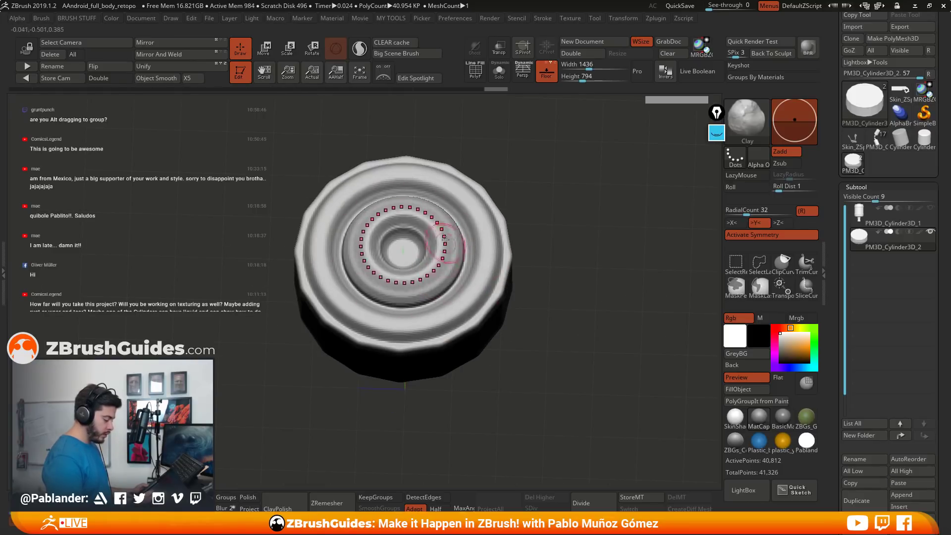
Rework the ridge around the disc's central recess and increase the density of its mesh.
{"action": "key", "text": "ctrl+z"}
{"action": "key", "text": "ctrl+z"}
{"action": "key", "text": "ctrl+z"}
{"action": "key", "text": "ctrl+z"}
{"action": "key", "text": "ctrl+z"}
{"action": "key", "text": "ctrl+z"}
{"action": "key", "text": "ctrl+z"}
{"action": "key", "text": "ctrl+z"}
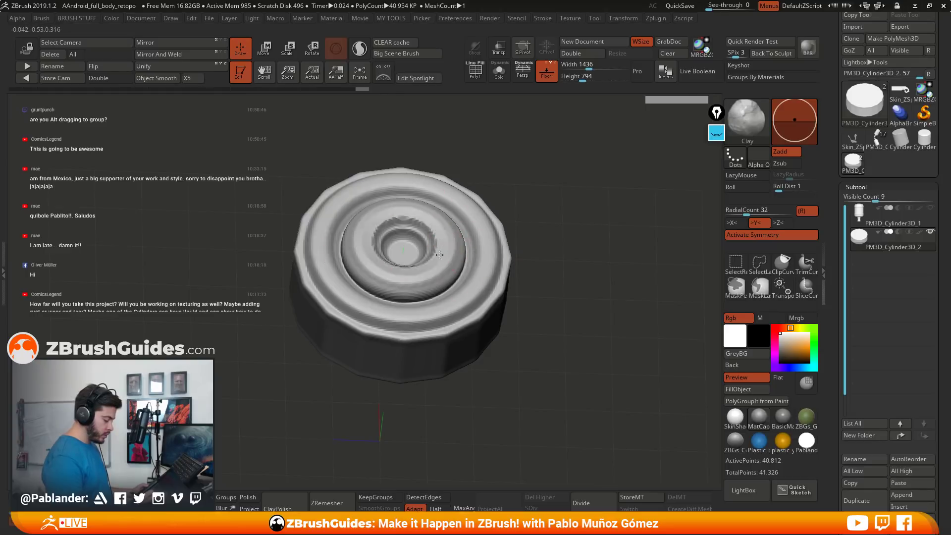
{"action": "key", "text": "ctrl+shift+z"}
{"action": "key", "text": "ctrl+shift+z"}
{"action": "left_click_drag", "start_coordinate": [551, 206], "coordinate": [537, 229]}
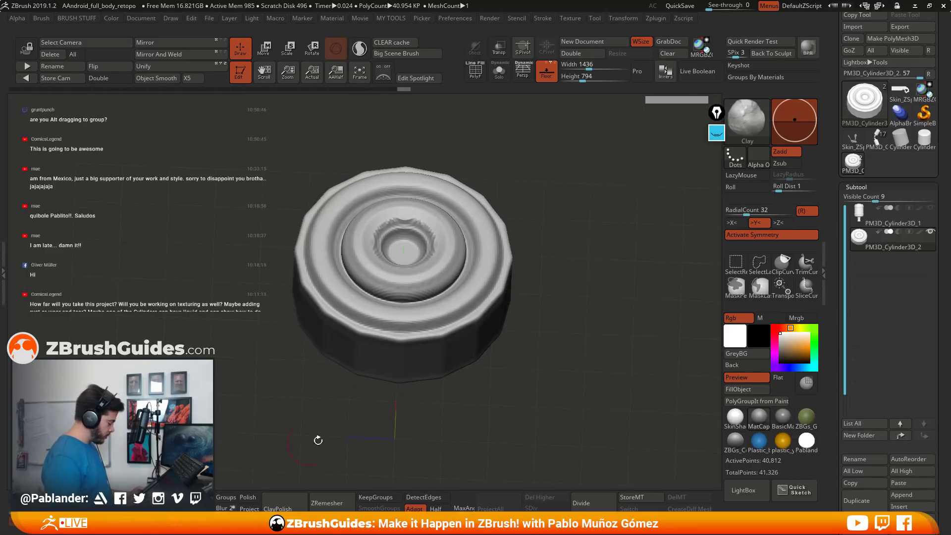
{"action": "left_click_drag", "start_coordinate": [593, 354], "coordinate": [583, 349], "text": "ctrl"}
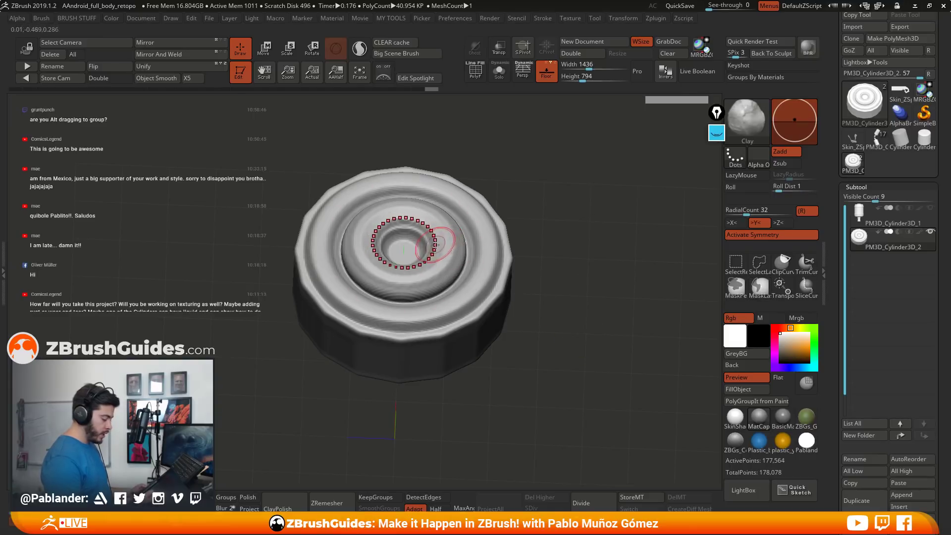
Smooth the concentric ridges on the disc's top face and soften its faceted outer rim.
{"action": "left_click_drag", "start_coordinate": [436, 237], "coordinate": [430, 242], "text": "shift"}
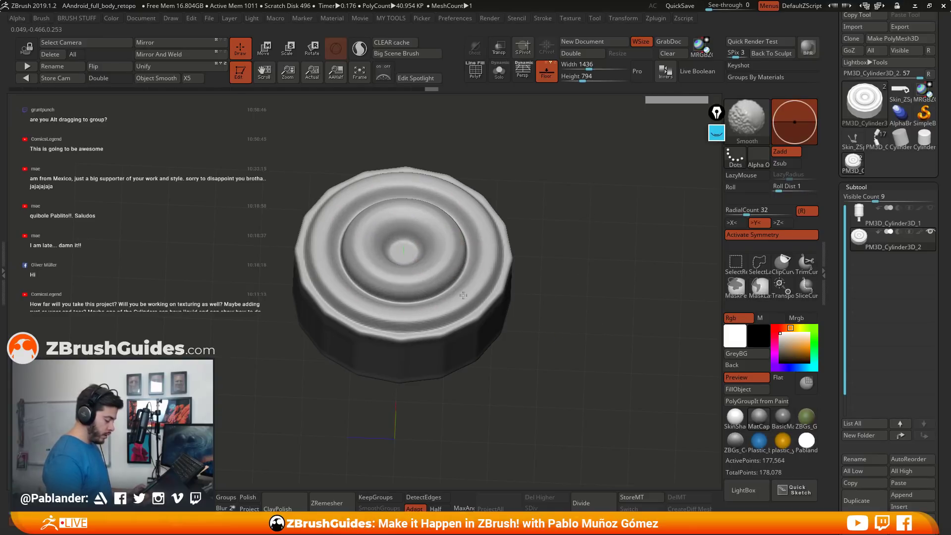
{"action": "left_click_drag", "start_coordinate": [464, 296], "coordinate": [465, 294], "text": "shift"}
{"action": "left_click_drag", "start_coordinate": [537, 251], "coordinate": [526, 275]}
{"action": "left_click_drag", "start_coordinate": [453, 240], "coordinate": [448, 260]}
{"action": "left_click_drag", "start_coordinate": [546, 305], "coordinate": [462, 303]}
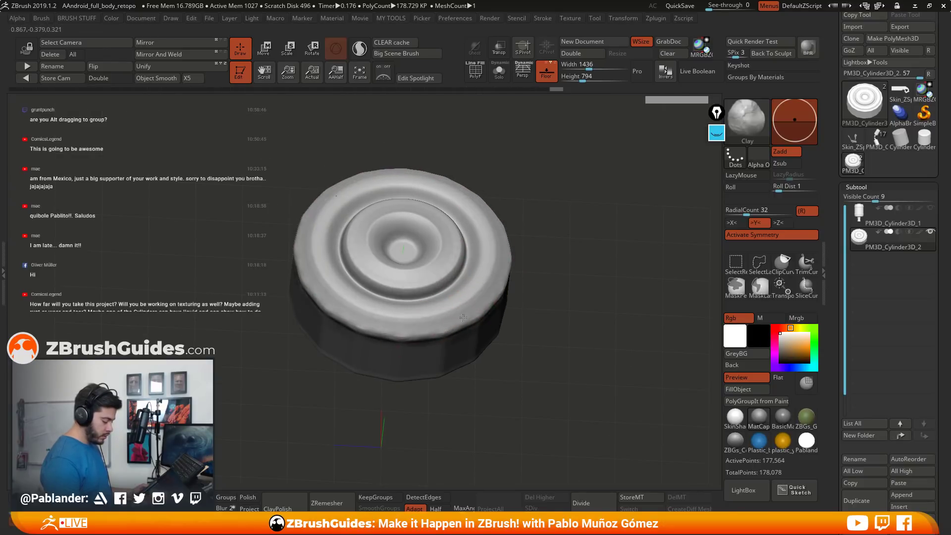
Build up and smooth a raised band around the upper edge of the disc's side wall with the Clay brush.
{"action": "mouse_move", "coordinate": [535, 314]}
{"action": "left_mouse_down"}
{"action": "mouse_move", "coordinate": [552, 288]}
{"action": "mouse_move", "coordinate": [530, 308]}
{"action": "mouse_move", "coordinate": [550, 269]}
{"action": "left_mouse_up"}
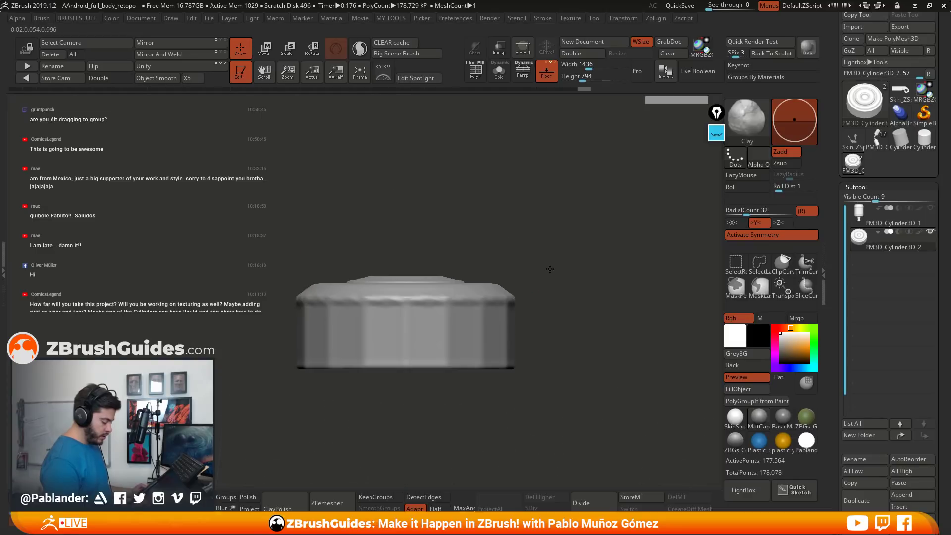
{"action": "left_click_drag", "start_coordinate": [432, 304], "coordinate": [512, 304]}
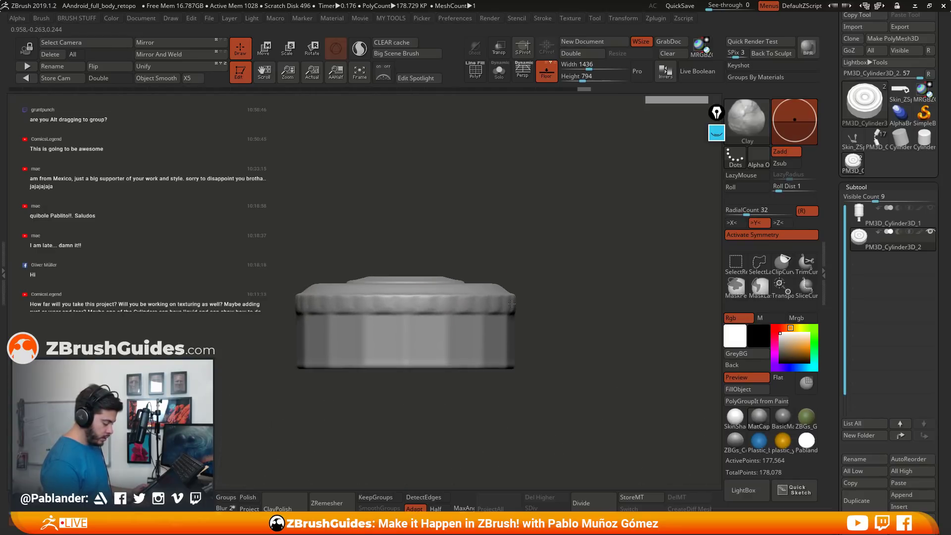
{"action": "left_click_drag", "start_coordinate": [423, 309], "coordinate": [500, 306]}
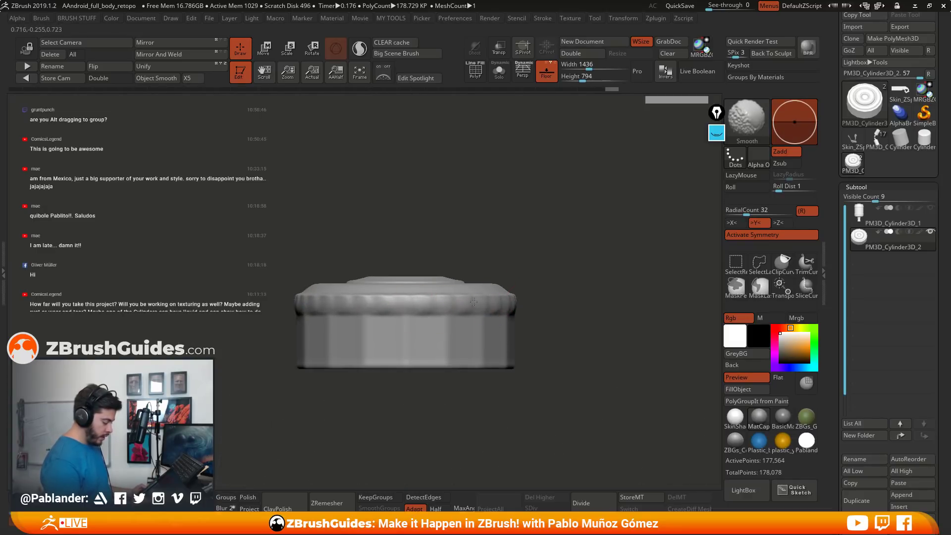
Build up the lower part of the side wall with the Clay brush and smooth out its facets down to the bottom edge.
{"action": "mouse_move", "coordinate": [552, 342]}
{"action": "left_mouse_down", "text": "alt"}
{"action": "mouse_move", "coordinate": [544, 298]}
{"action": "mouse_move", "coordinate": [573, 300]}
{"action": "mouse_move", "coordinate": [547, 272]}
{"action": "left_mouse_up", "text": "alt"}
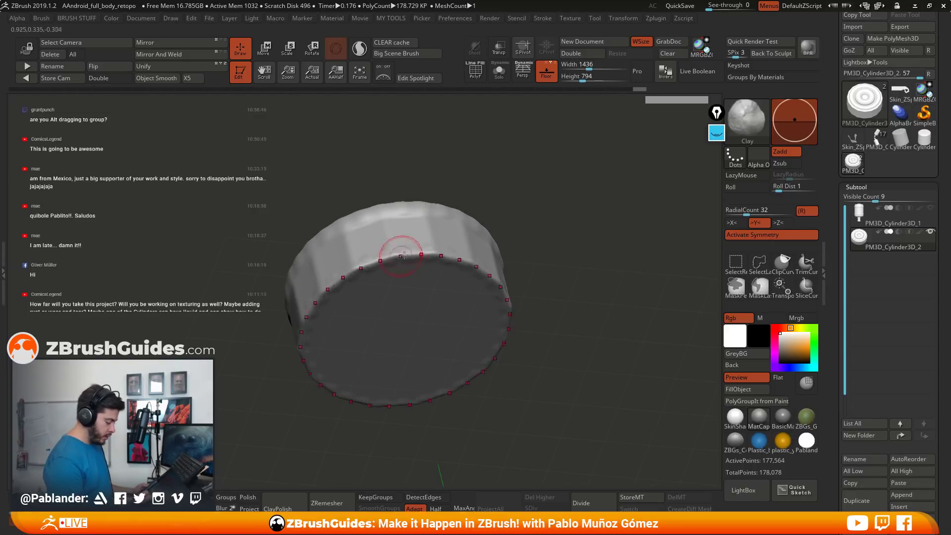
{"action": "left_click_drag", "start_coordinate": [420, 252], "coordinate": [386, 252], "text": "alt"}
{"action": "left_click_drag", "start_coordinate": [532, 218], "coordinate": [545, 244]}
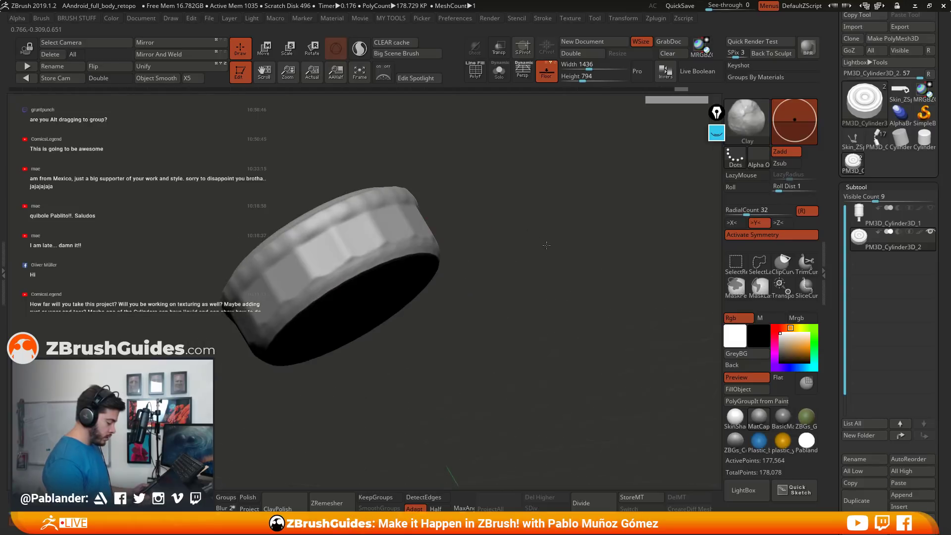
{"action": "mouse_move", "coordinate": [394, 224]}
{"action": "left_mouse_down", "text": "shift"}
{"action": "mouse_move", "coordinate": [317, 252]}
{"action": "mouse_move", "coordinate": [351, 226]}
{"action": "mouse_move", "coordinate": [327, 244]}
{"action": "mouse_move", "coordinate": [369, 225]}
{"action": "left_mouse_up", "text": "shift"}
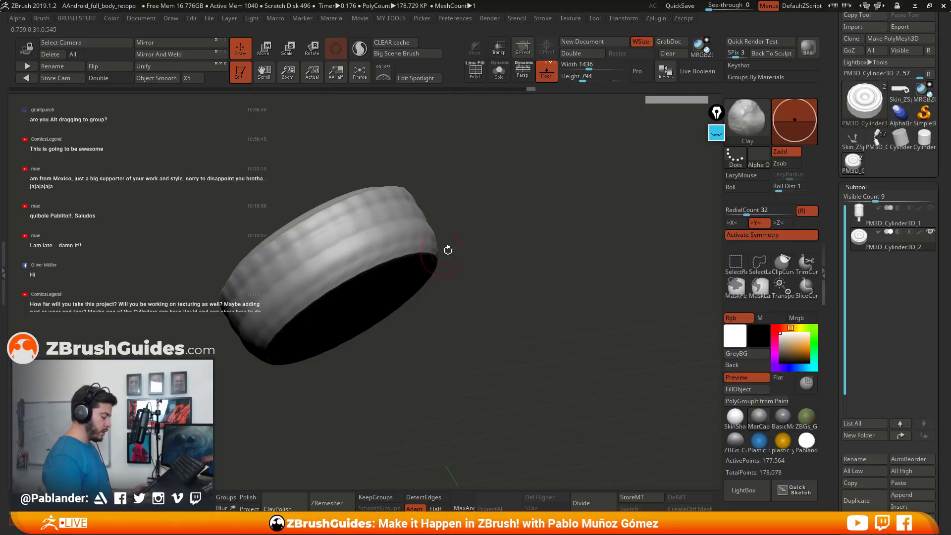
{"action": "mouse_move", "coordinate": [448, 250]}
{"action": "left_mouse_down"}
{"action": "mouse_move", "coordinate": [538, 243]}
{"action": "mouse_move", "coordinate": [418, 229]}
{"action": "left_mouse_up"}
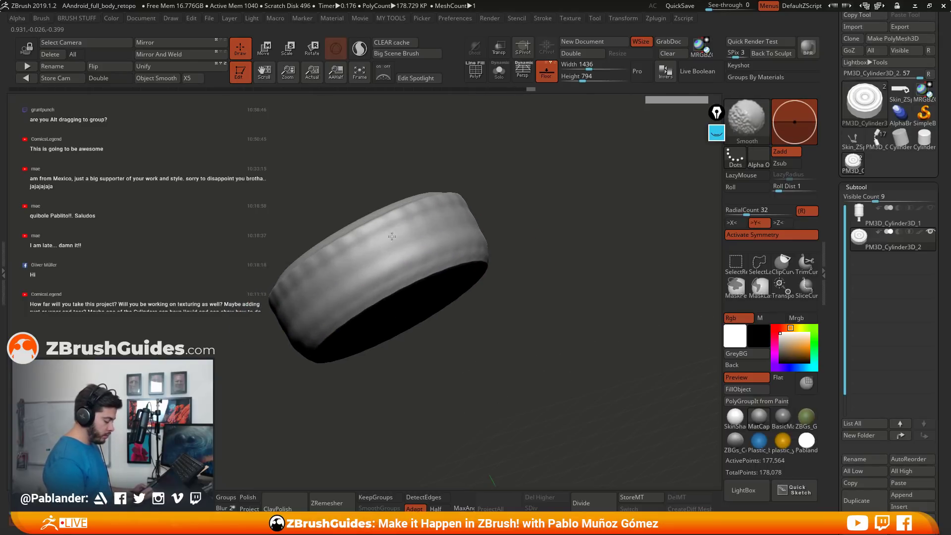
{"action": "left_click_drag", "start_coordinate": [535, 293], "coordinate": [555, 270]}
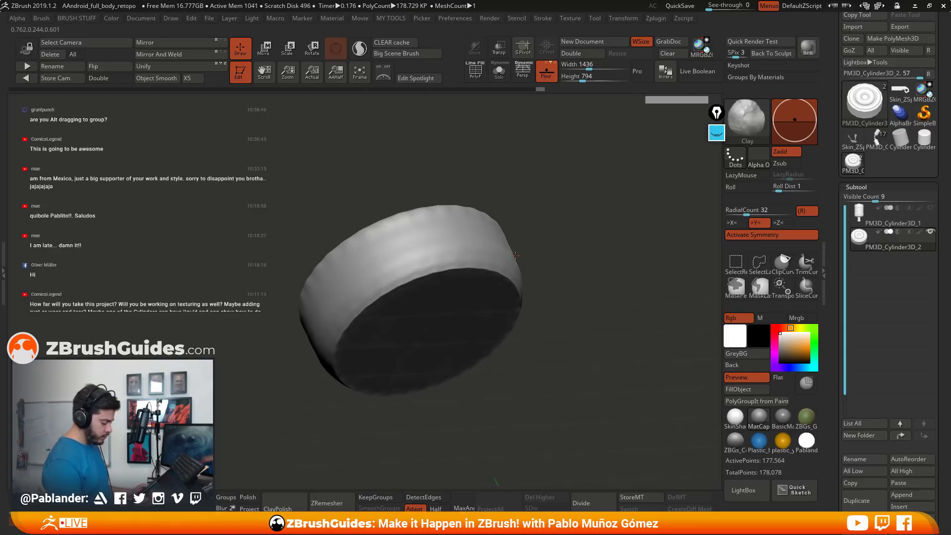
{"action": "left_click_drag", "start_coordinate": [439, 266], "coordinate": [453, 278], "text": "shift"}
{"action": "mouse_move", "coordinate": [568, 288]}
{"action": "left_mouse_down"}
{"action": "mouse_move", "coordinate": [565, 263]}
{"action": "mouse_move", "coordinate": [579, 269]}
{"action": "mouse_move", "coordinate": [576, 300]}
{"action": "mouse_move", "coordinate": [566, 280]}
{"action": "left_mouse_up"}
{"action": "left_click", "coordinate": [443, 259]}
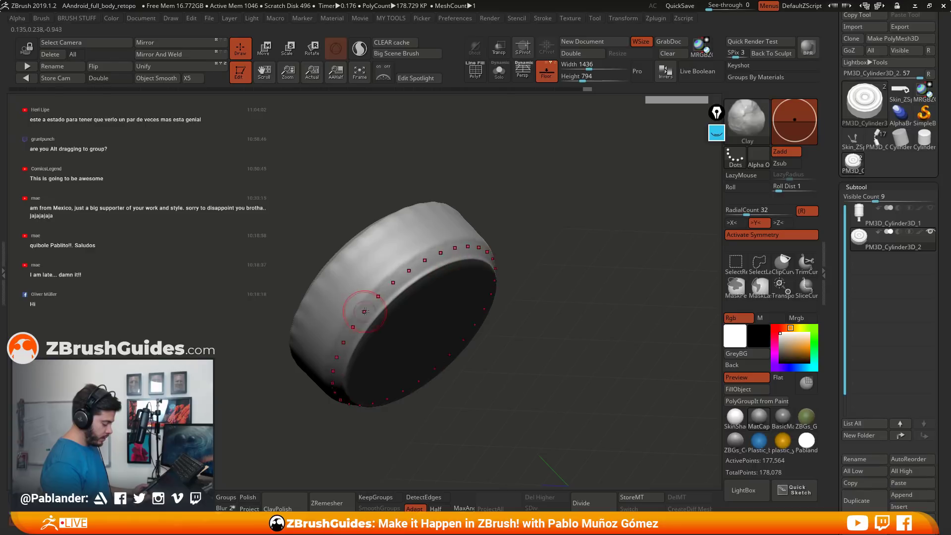
Sculpt a shallow recessed band around the middle of the disc's side wall with the Clay brush.
{"action": "left_click_drag", "start_coordinate": [533, 242], "coordinate": [543, 267]}
{"action": "left_click_drag", "start_coordinate": [414, 201], "coordinate": [356, 241]}
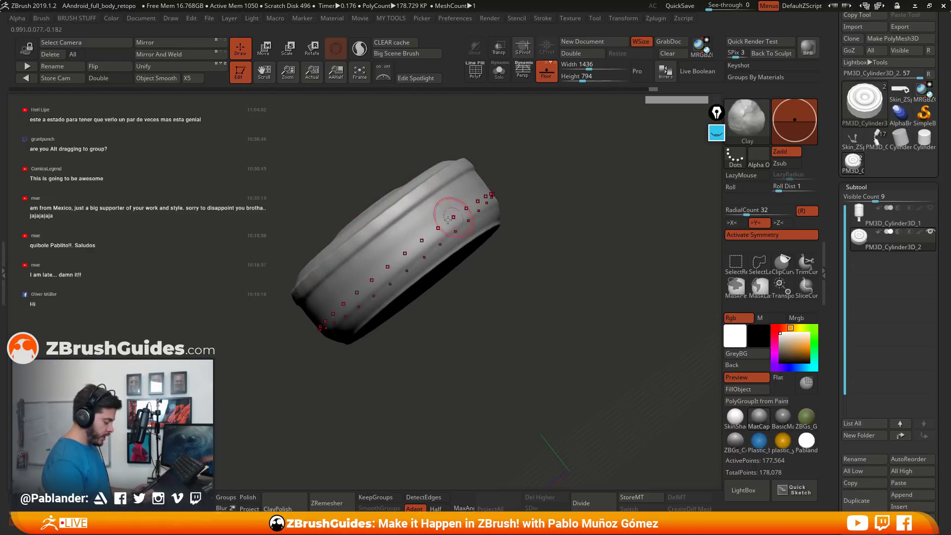
{"action": "left_click_drag", "start_coordinate": [519, 206], "coordinate": [529, 217], "text": "shift"}
Sculpt a smooth raised ring around the disc's underside, leaving a flat circular recess in the middle.
{"action": "left_click_drag", "start_coordinate": [536, 361], "coordinate": [551, 275]}
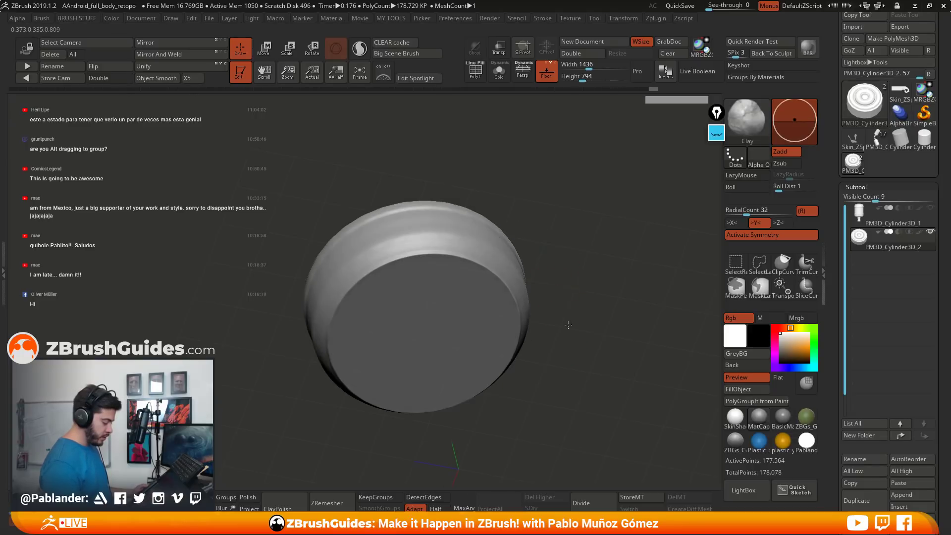
{"action": "mouse_move", "coordinate": [563, 325]}
{"action": "left_mouse_down"}
{"action": "mouse_move", "coordinate": [544, 274]}
{"action": "mouse_move", "coordinate": [506, 265]}
{"action": "mouse_move", "coordinate": [516, 254]}
{"action": "left_mouse_up"}
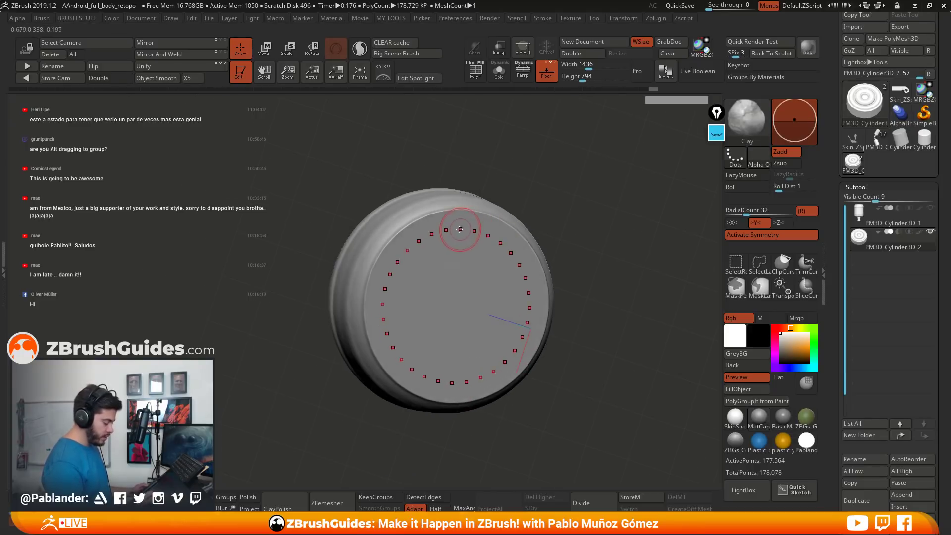
{"action": "left_click_drag", "start_coordinate": [455, 228], "coordinate": [426, 238]}
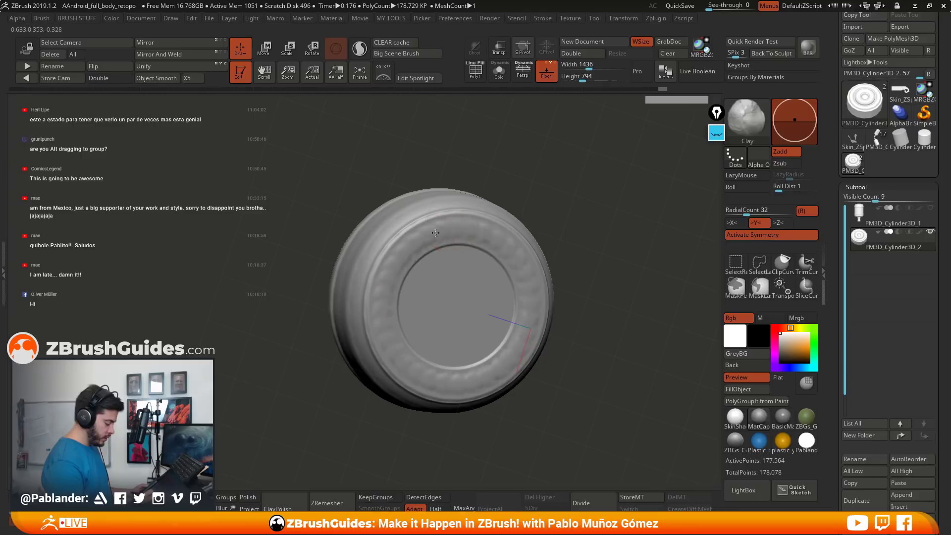
{"action": "left_click_drag", "start_coordinate": [381, 297], "coordinate": [383, 311]}
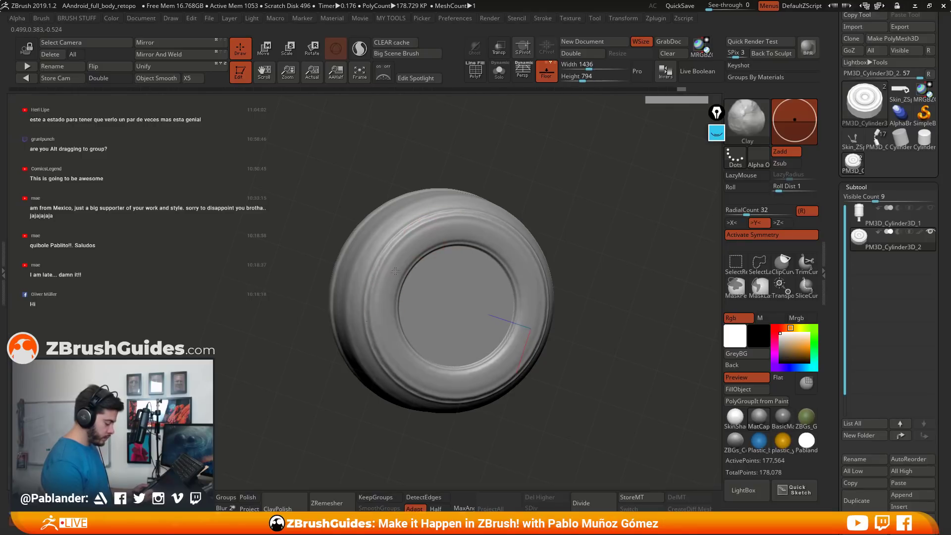
{"action": "mouse_move", "coordinate": [587, 277]}
{"action": "left_mouse_down"}
{"action": "mouse_move", "coordinate": [620, 268]}
{"action": "mouse_move", "coordinate": [567, 246]}
{"action": "mouse_move", "coordinate": [555, 215]}
{"action": "mouse_move", "coordinate": [543, 221]}
{"action": "mouse_move", "coordinate": [588, 224]}
{"action": "mouse_move", "coordinate": [584, 291]}
{"action": "left_mouse_up"}
{"action": "left_click_drag", "start_coordinate": [486, 223], "coordinate": [494, 240], "text": "shift"}
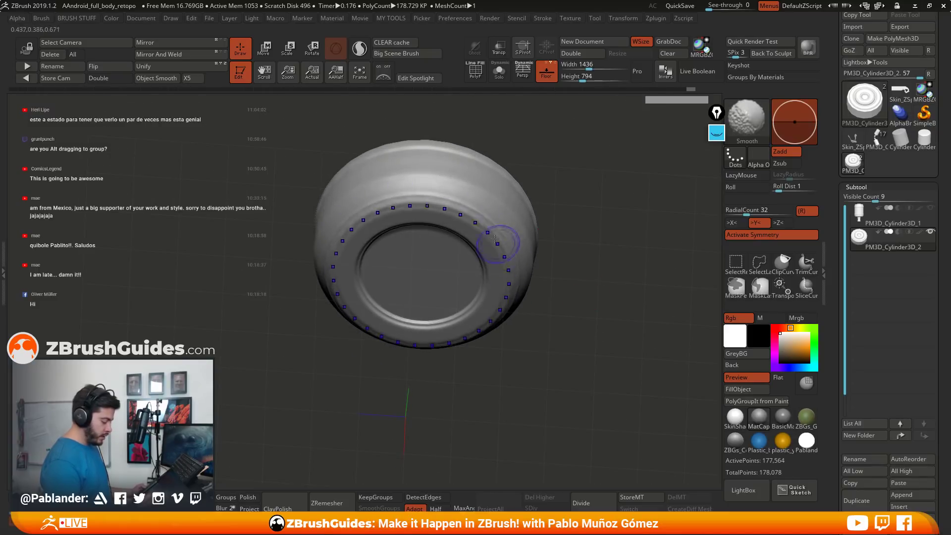
{"action": "left_click_drag", "start_coordinate": [586, 263], "coordinate": [586, 224]}
Carve a sharp groove around the side wall below the upper band using the DamStandard brush with an adjusted size.
{"action": "key", "text": "b"}
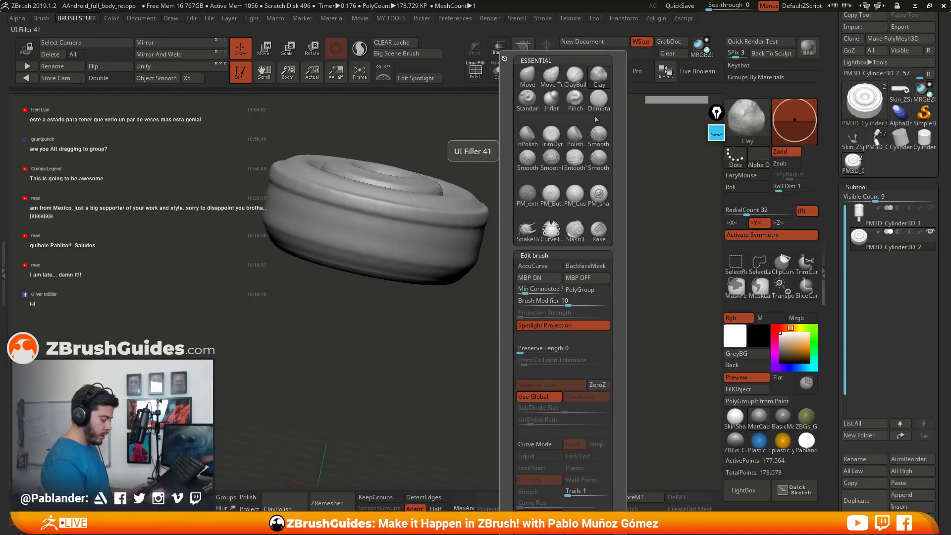
{"action": "left_click", "coordinate": [552, 160]}
{"action": "left_click_drag", "start_coordinate": [490, 284], "coordinate": [565, 263]}
{"action": "key", "text": "space"}
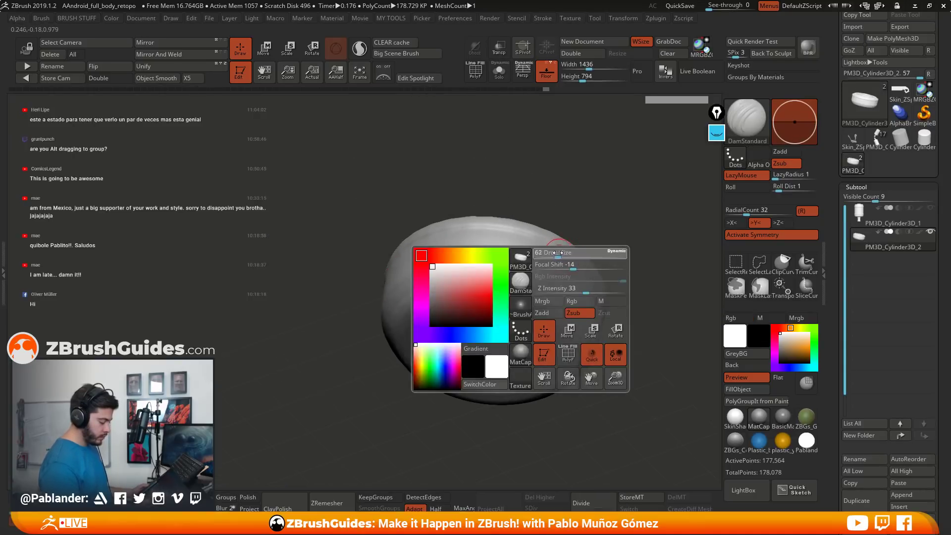
{"action": "mouse_move", "coordinate": [622, 248]}
{"action": "left_mouse_down"}
{"action": "mouse_move", "coordinate": [628, 220]}
{"action": "mouse_move", "coordinate": [425, 240]}
{"action": "left_mouse_up"}
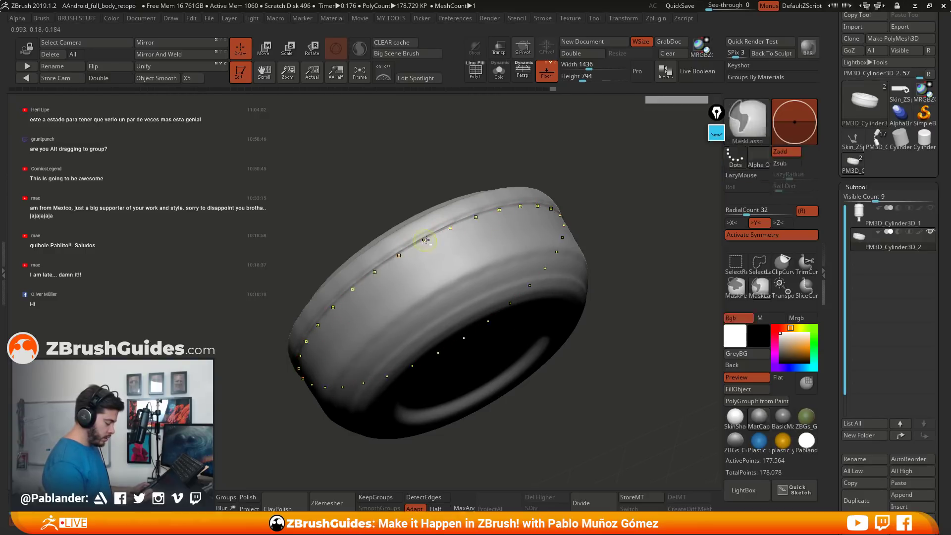
{"action": "key", "text": "ctrl+z"}
{"action": "left_click_drag", "start_coordinate": [527, 143], "coordinate": [552, 182]}
{"action": "left_click_drag", "start_coordinate": [451, 221], "coordinate": [421, 239]}
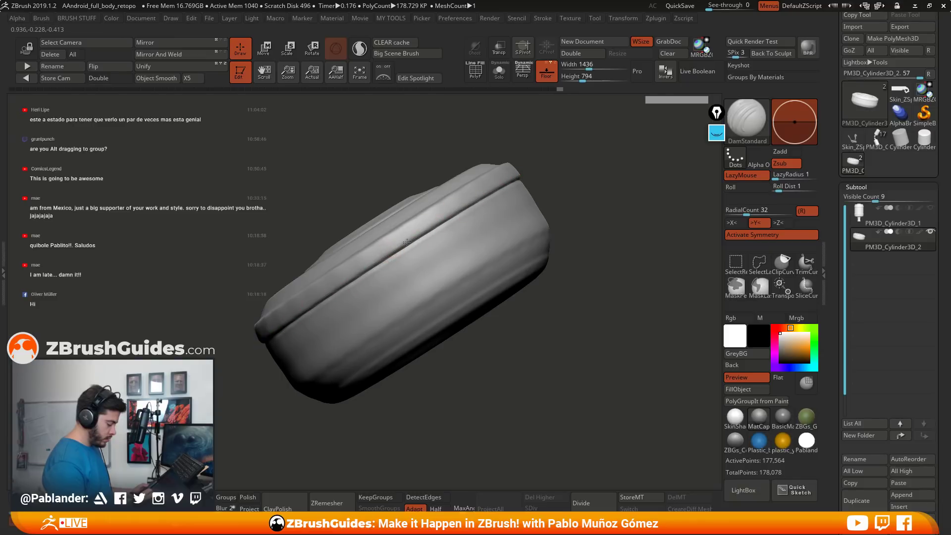
{"action": "left_click_drag", "start_coordinate": [416, 237], "coordinate": [490, 188]}
{"action": "left_click_drag", "start_coordinate": [537, 149], "coordinate": [543, 211]}
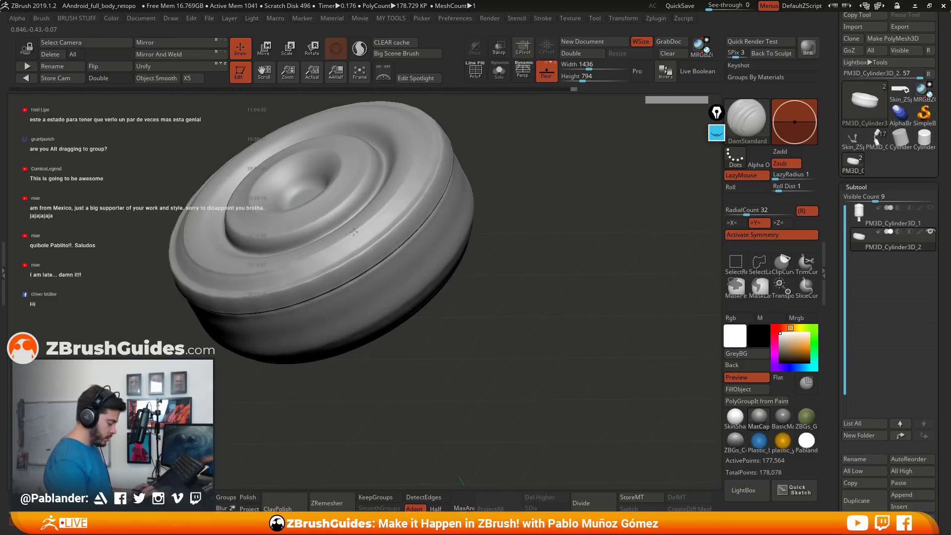
{"action": "mouse_move", "coordinate": [353, 232]}
{"action": "left_mouse_down"}
{"action": "mouse_move", "coordinate": [349, 204]}
{"action": "mouse_move", "coordinate": [357, 211]}
{"action": "left_mouse_up"}
{"action": "key", "text": "ctrl+z"}
{"action": "left_click_drag", "start_coordinate": [543, 168], "coordinate": [556, 218], "text": "alt"}
{"action": "right_click_drag", "start_coordinate": [511, 234], "coordinate": [489, 228], "text": "ctrl"}
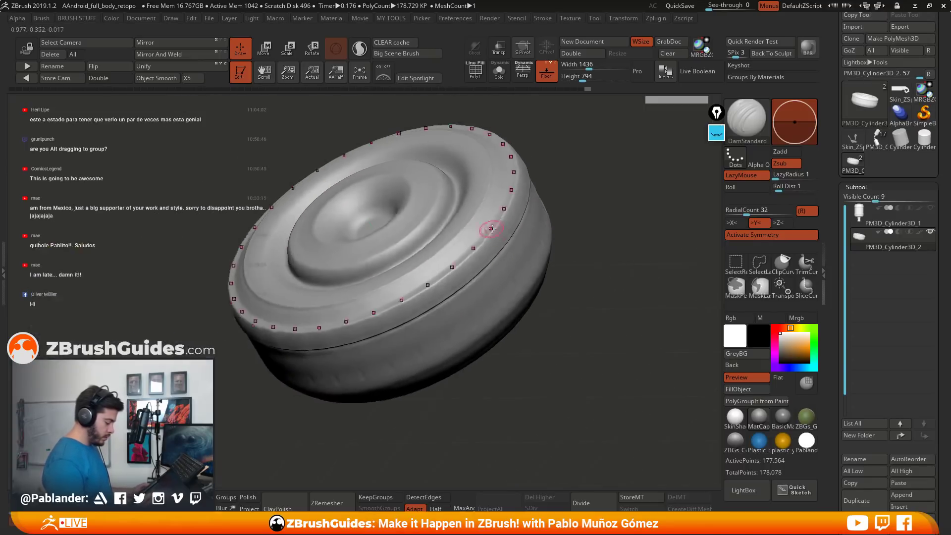
{"action": "key", "text": "ctrl+z"}
Carve crease lines around the lower side wall and the bottom edge of the disc with the DamStandard brush.
{"action": "right_click_drag", "start_coordinate": [488, 341], "coordinate": [468, 280]}
{"action": "left_click_drag", "start_coordinate": [434, 283], "coordinate": [440, 281]}
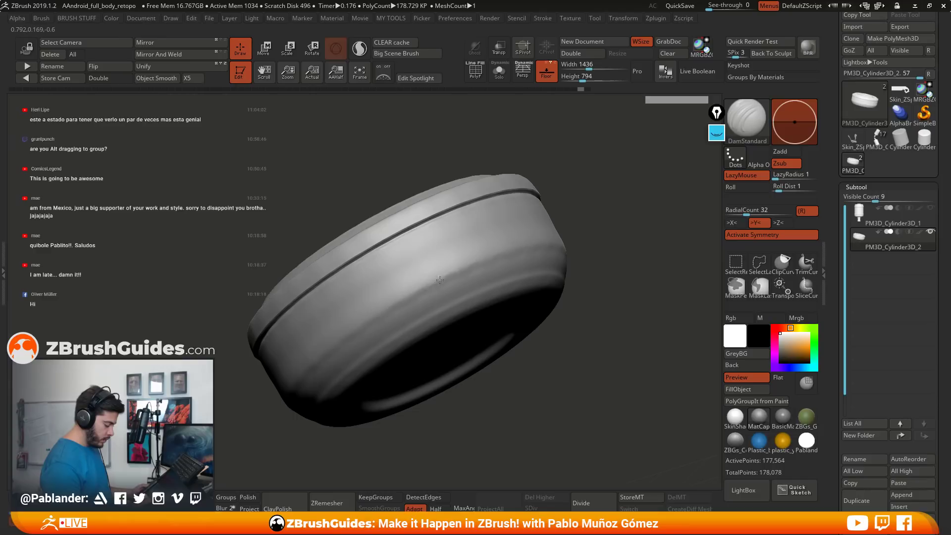
{"action": "left_click_drag", "start_coordinate": [489, 259], "coordinate": [534, 245]}
{"action": "left_click_drag", "start_coordinate": [605, 286], "coordinate": [567, 248]}
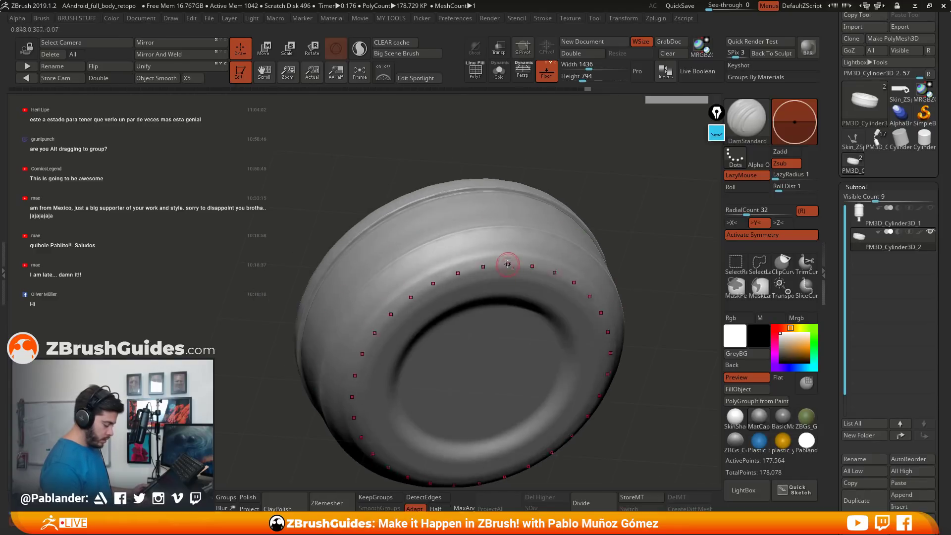
{"action": "mouse_move", "coordinate": [514, 261]}
{"action": "left_mouse_down"}
{"action": "mouse_move", "coordinate": [414, 293]}
{"action": "mouse_move", "coordinate": [363, 343]}
{"action": "left_mouse_up"}
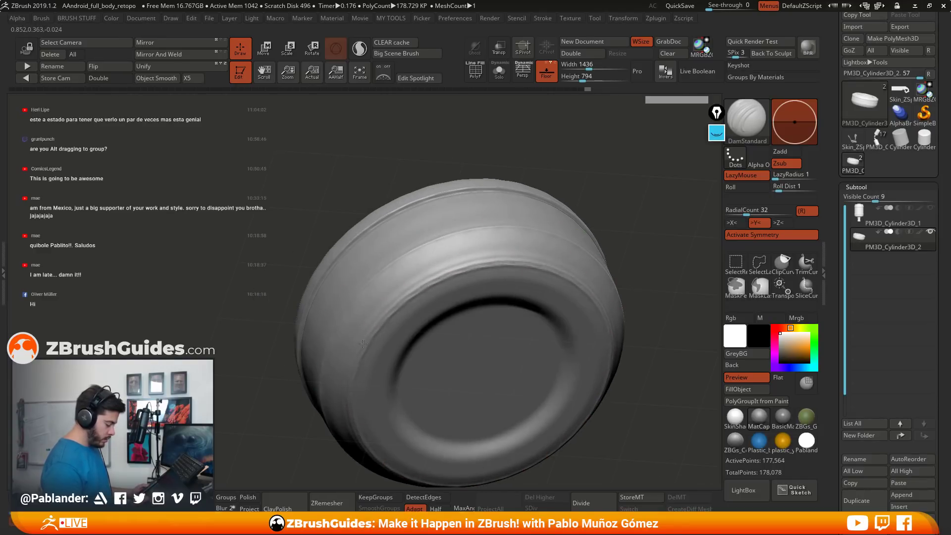
{"action": "left_click_drag", "start_coordinate": [500, 264], "coordinate": [401, 303]}
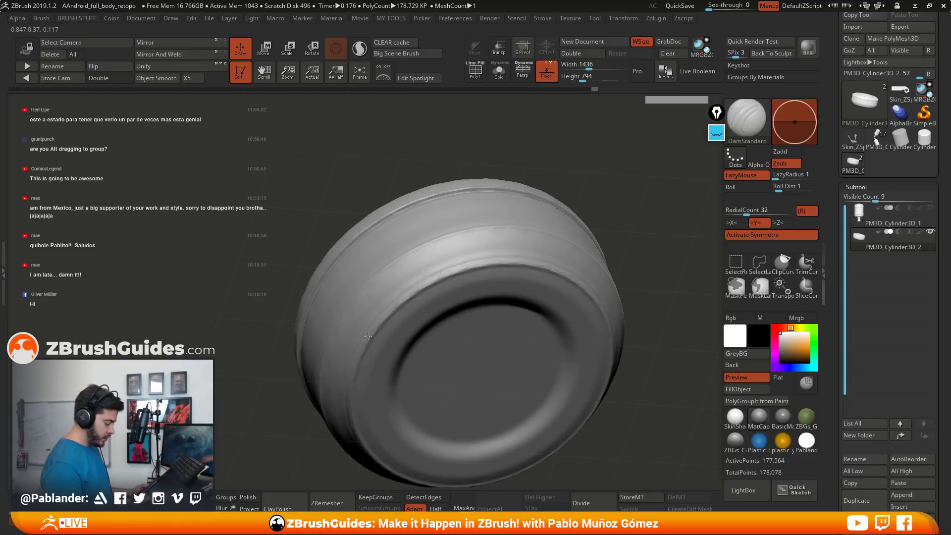
{"action": "mouse_move", "coordinate": [441, 312]}
{"action": "right_mouse_down", "text": "alt"}
{"action": "mouse_move", "coordinate": [395, 289]}
{"action": "mouse_move", "coordinate": [594, 258]}
{"action": "right_mouse_up", "text": "alt"}
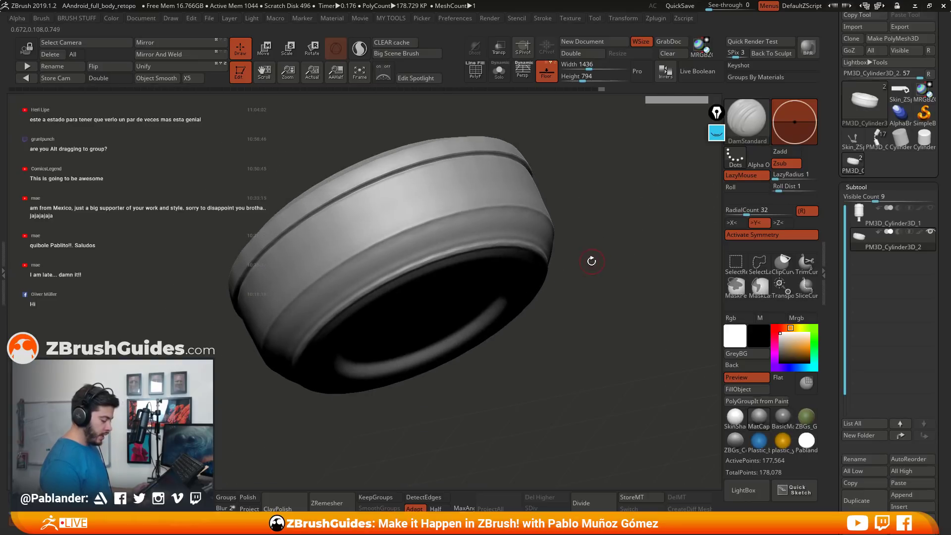
Flatten the disc's lower bevel, side wall and top ridges into crisp planes with the hPolish brush.
{"action": "key", "text": "b"}
{"action": "key", "text": "h"}
{"action": "key", "text": "p"}
{"action": "right_click_drag", "start_coordinate": [493, 234], "coordinate": [490, 235]}
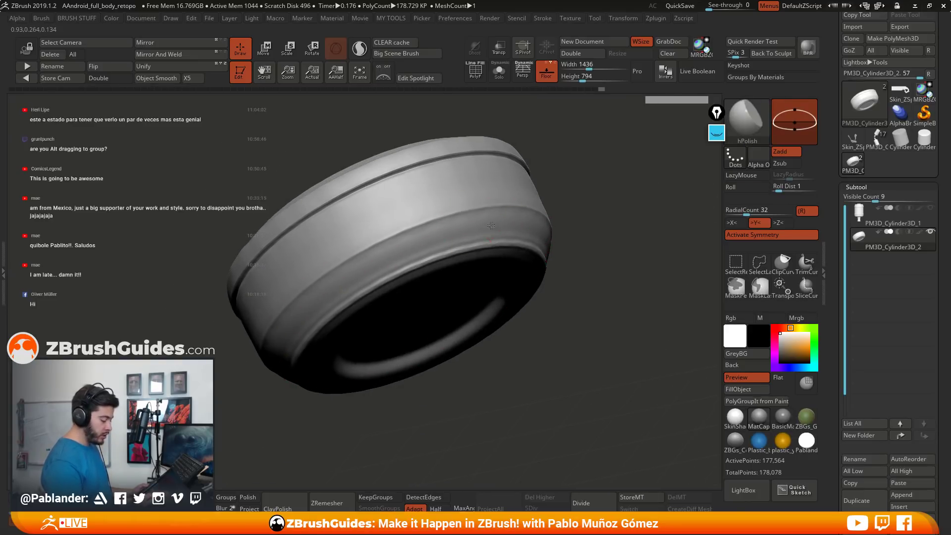
{"action": "key", "text": "space"}
{"action": "left_click_drag", "start_coordinate": [489, 225], "coordinate": [496, 224]}
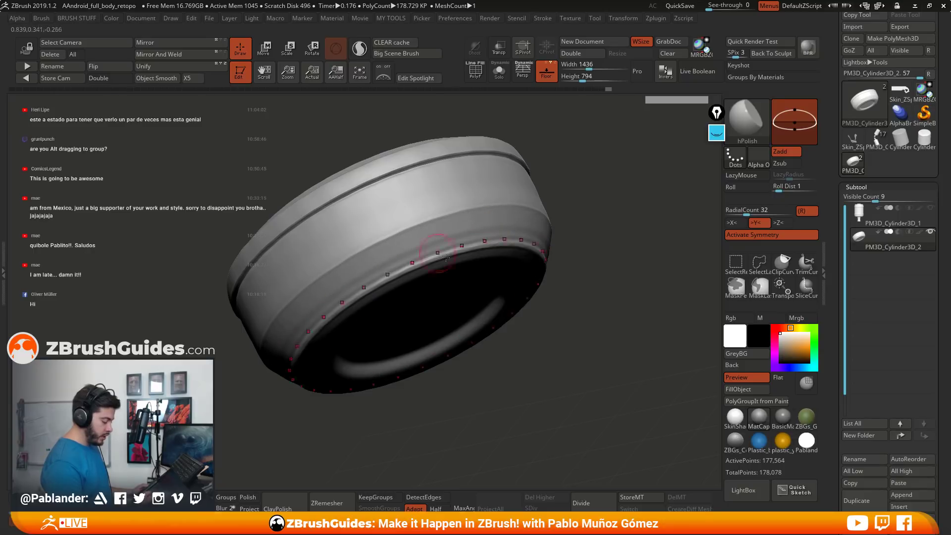
{"action": "right_click_drag", "start_coordinate": [446, 257], "coordinate": [573, 277]}
{"action": "left_click_drag", "start_coordinate": [467, 238], "coordinate": [396, 251]}
{"action": "right_click_drag", "start_coordinate": [557, 200], "coordinate": [384, 247]}
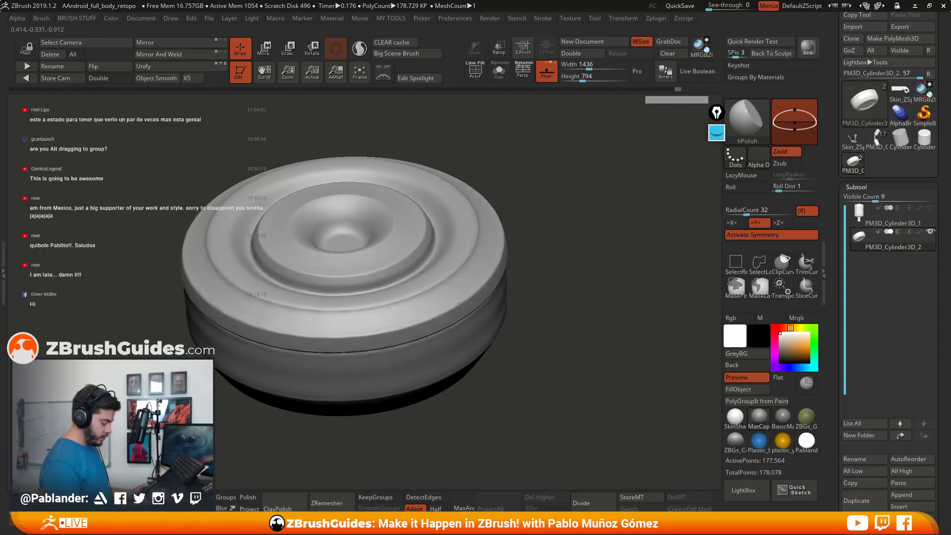
Carve a recessed band around the side wall just below the groove with the Clay brush.
{"action": "right_click_drag", "start_coordinate": [459, 306], "coordinate": [580, 278]}
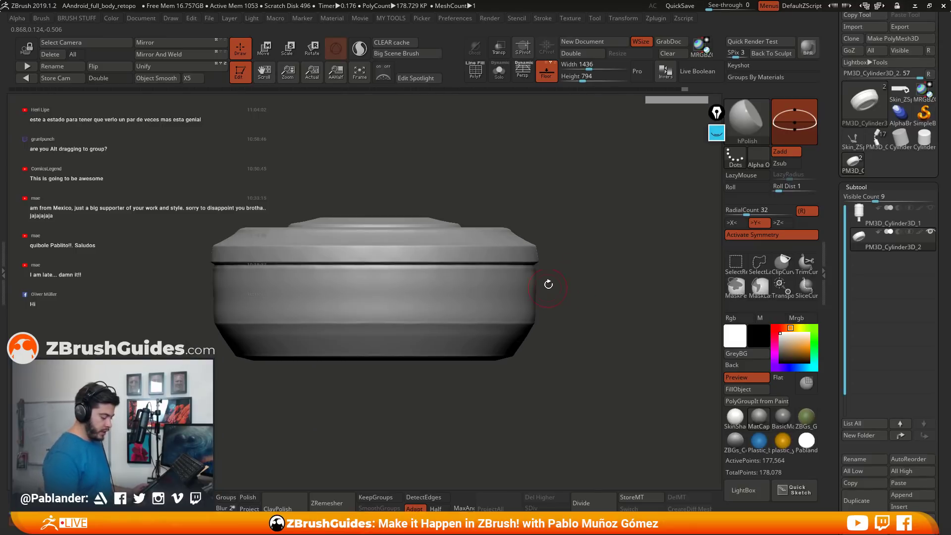
{"action": "key", "text": "b"}
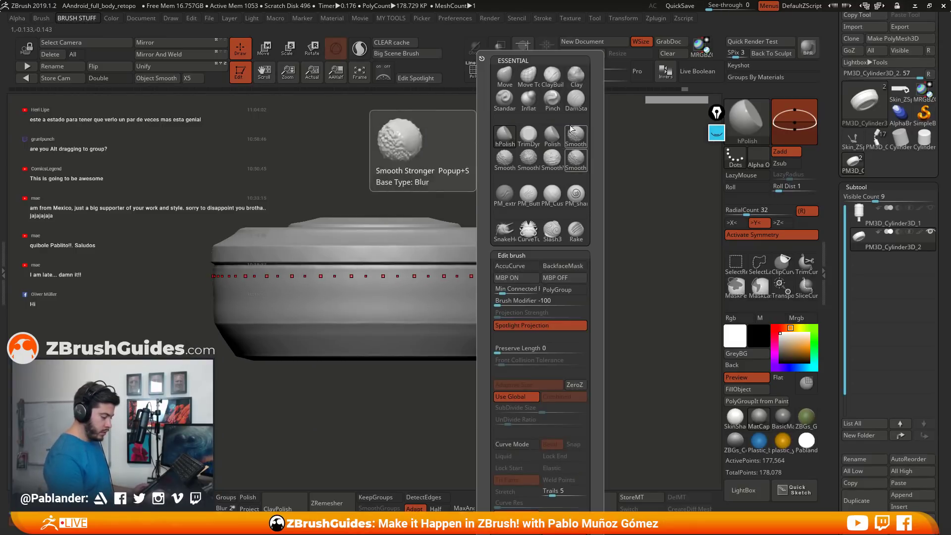
{"action": "left_click", "coordinate": [577, 78]}
{"action": "left_click_drag", "start_coordinate": [450, 282], "coordinate": [537, 280]}
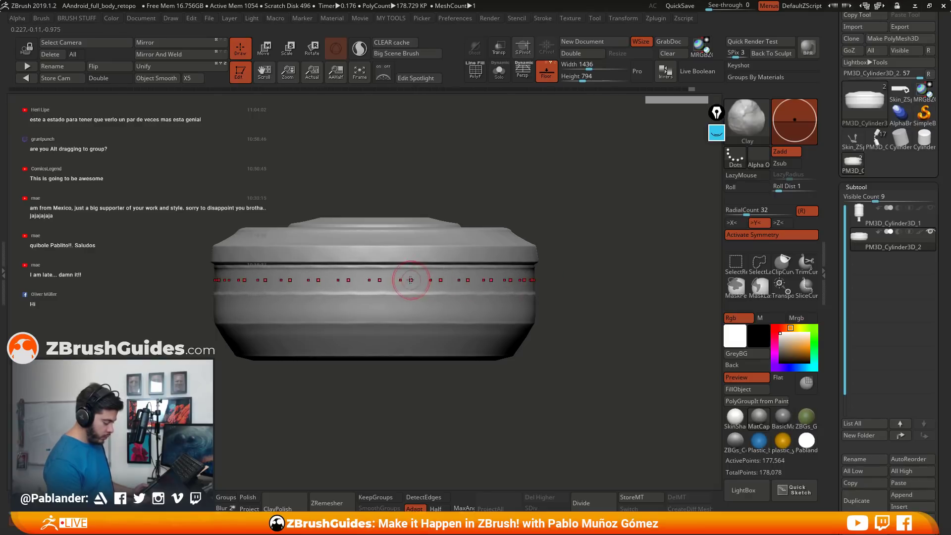
{"action": "mouse_move", "coordinate": [410, 280]}
{"action": "left_mouse_down", "text": "alt"}
{"action": "mouse_move", "coordinate": [544, 280]}
{"action": "mouse_move", "coordinate": [440, 281]}
{"action": "mouse_move", "coordinate": [506, 283]}
{"action": "left_mouse_up", "text": "alt"}
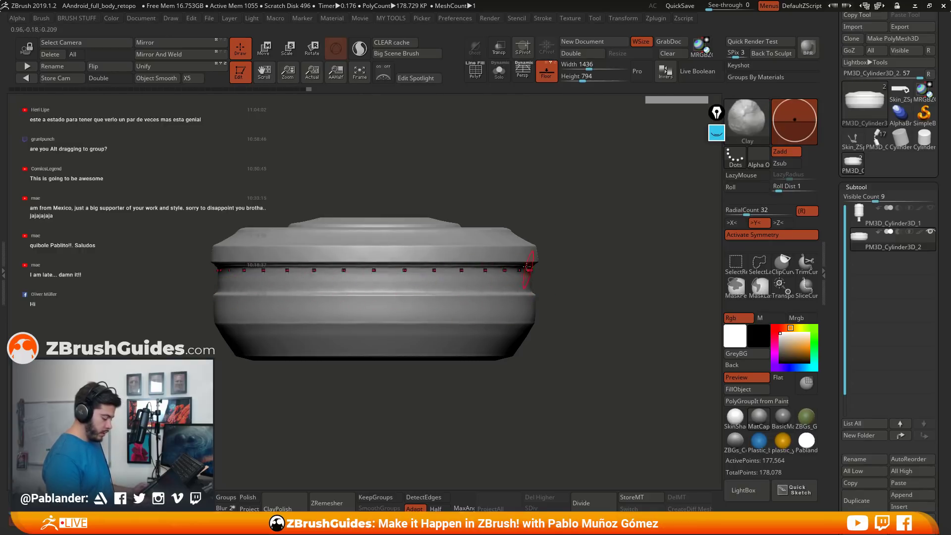
Carve a crease around the lower edge of the recessed band with the DamStandard brush at an adjusted size.
{"action": "key", "text": "b"}
{"action": "key", "text": "d"}
{"action": "key", "text": "s"}
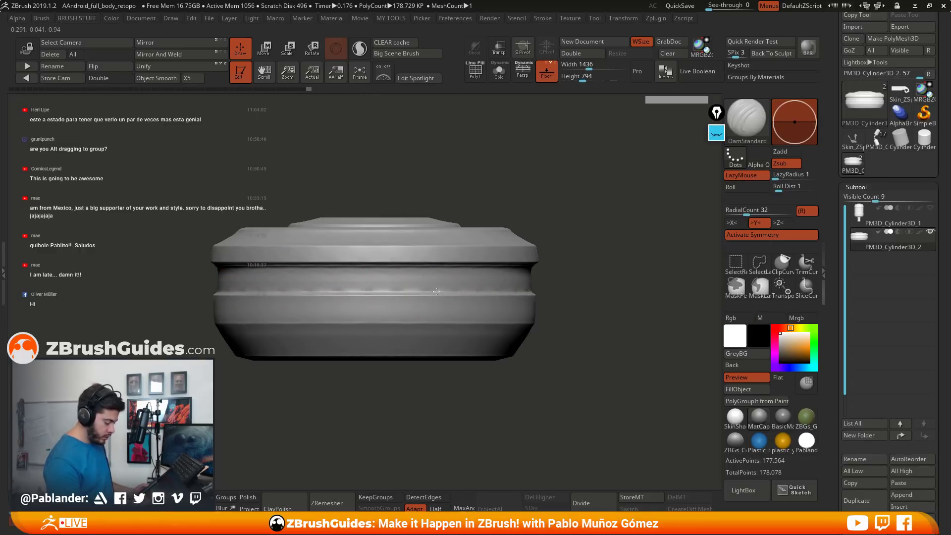
{"action": "left_click_drag", "start_coordinate": [570, 298], "coordinate": [453, 206]}
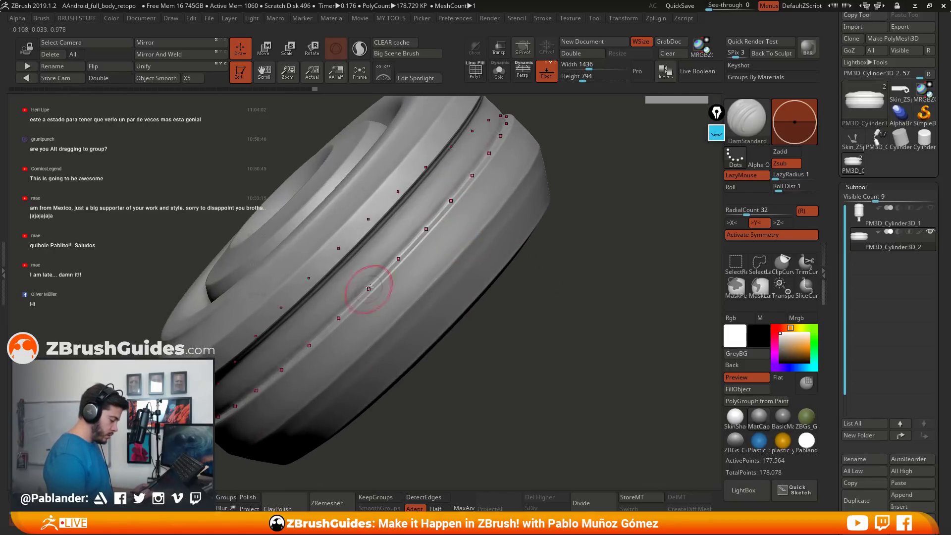
{"action": "key", "text": "space"}
{"action": "left_click_drag", "start_coordinate": [587, 252], "coordinate": [575, 229]}
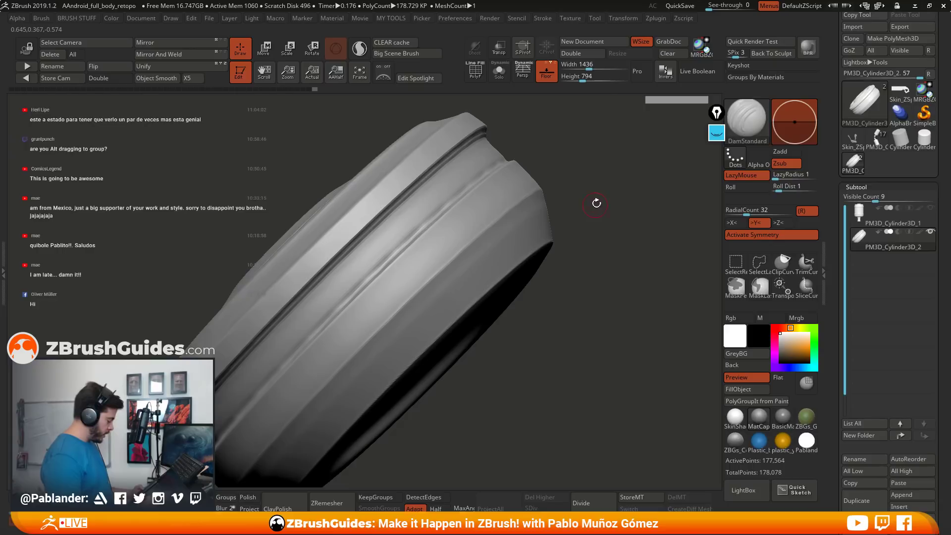
{"action": "left_click_drag", "start_coordinate": [625, 307], "coordinate": [610, 292]}
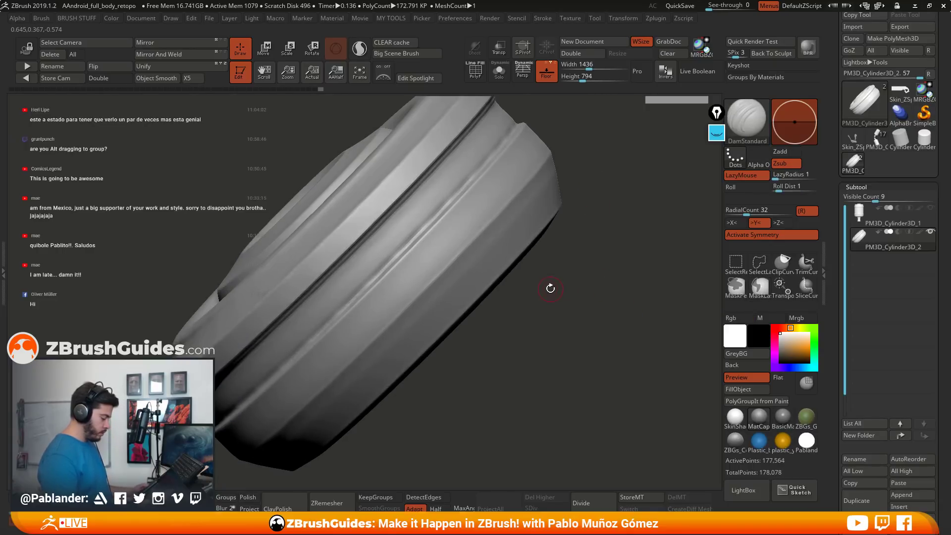
{"action": "left_click_drag", "start_coordinate": [551, 288], "coordinate": [520, 251]}
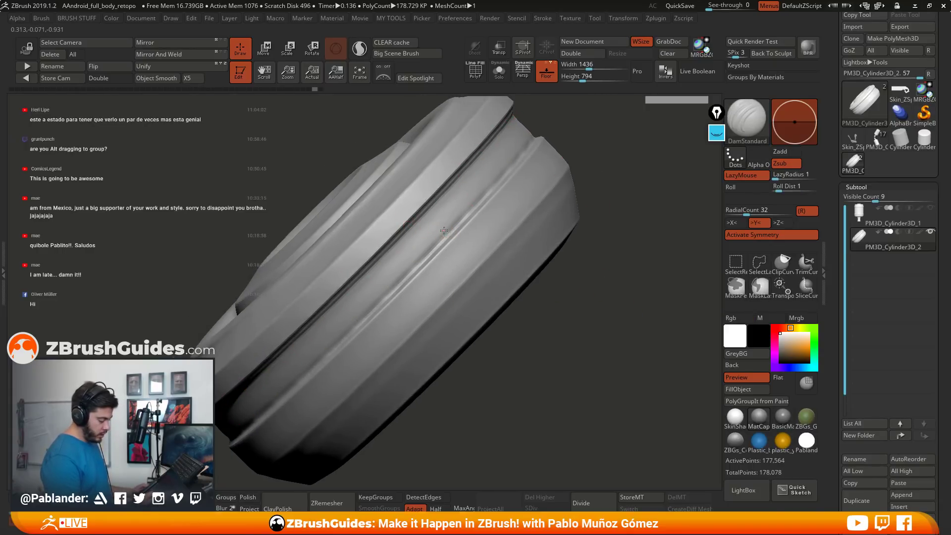
Carve repeating diagonal grooves across the recessed band with the DamStandard brush and 32-fold radial symmetry.
{"action": "right_click", "coordinate": [412, 293]}
{"action": "left_click_drag", "start_coordinate": [578, 284], "coordinate": [554, 296]}
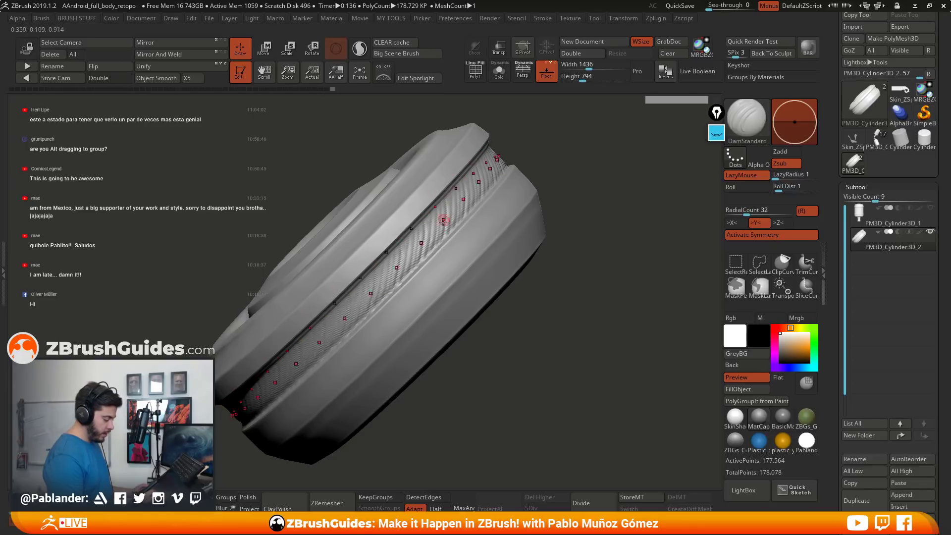
{"action": "right_click_drag", "start_coordinate": [433, 243], "coordinate": [545, 260]}
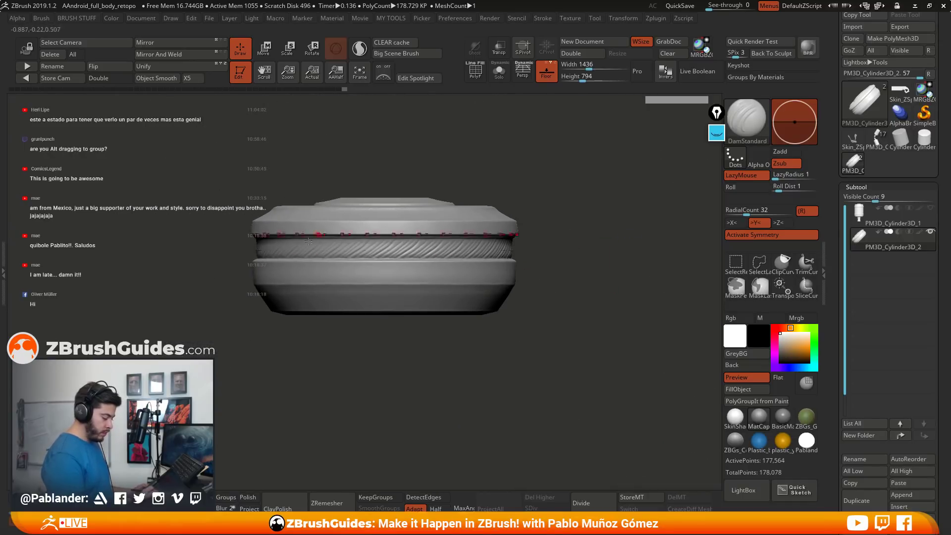
Set the radial symmetry count to 6 on the Y axis.
{"action": "left_click", "coordinate": [762, 211]}
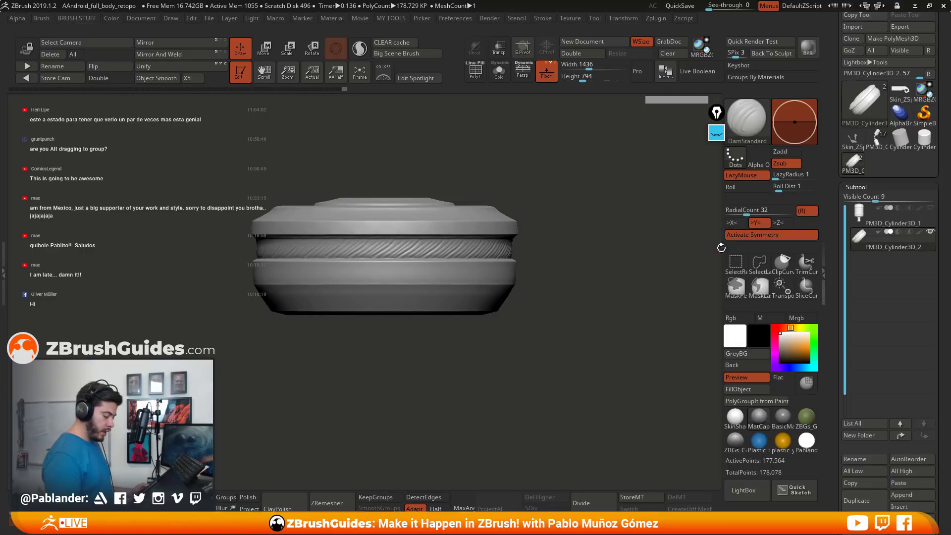
{"action": "left_click", "coordinate": [753, 210]}
{"action": "type", "text": "4"}
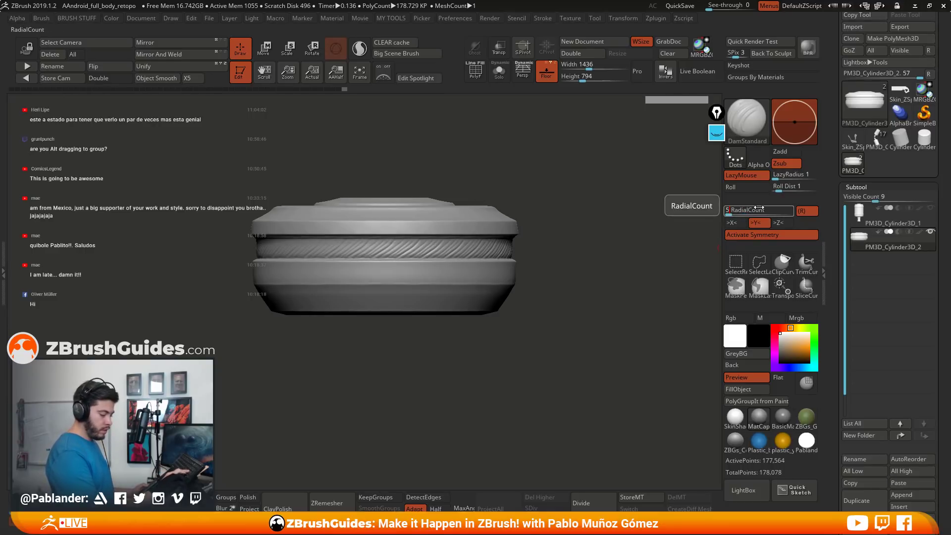
{"action": "key", "text": "BackSpace"}
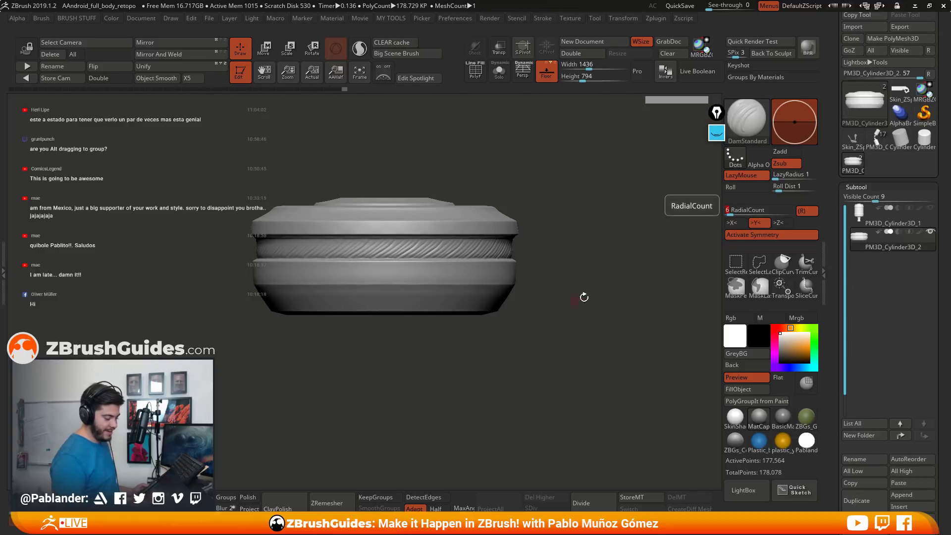
{"action": "left_click_drag", "start_coordinate": [585, 297], "coordinate": [585, 266]}
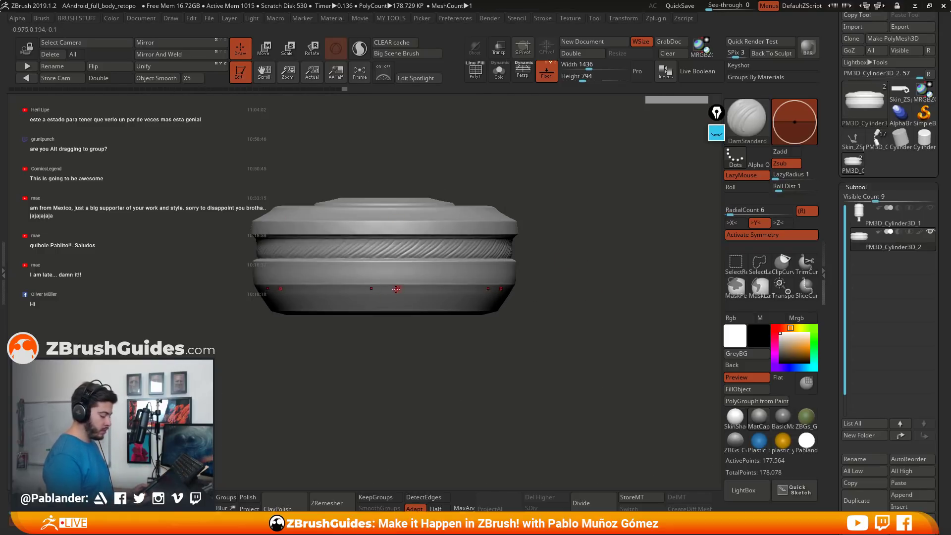
{"action": "mouse_move", "coordinate": [526, 337]}
{"action": "left_mouse_down"}
{"action": "mouse_move", "coordinate": [529, 257]}
{"action": "mouse_move", "coordinate": [547, 244]}
{"action": "left_mouse_up"}
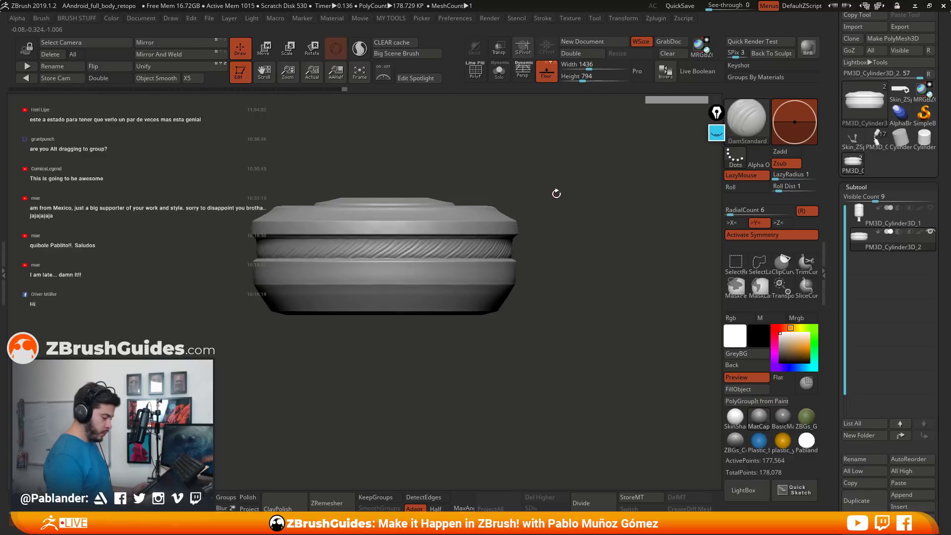
Build up six raised vertical tabs around the lower side wall with the Clay brush at an adjusted size.
{"action": "key", "text": "b"}
{"action": "left_click", "coordinate": [594, 79]}
{"action": "key", "text": "space"}
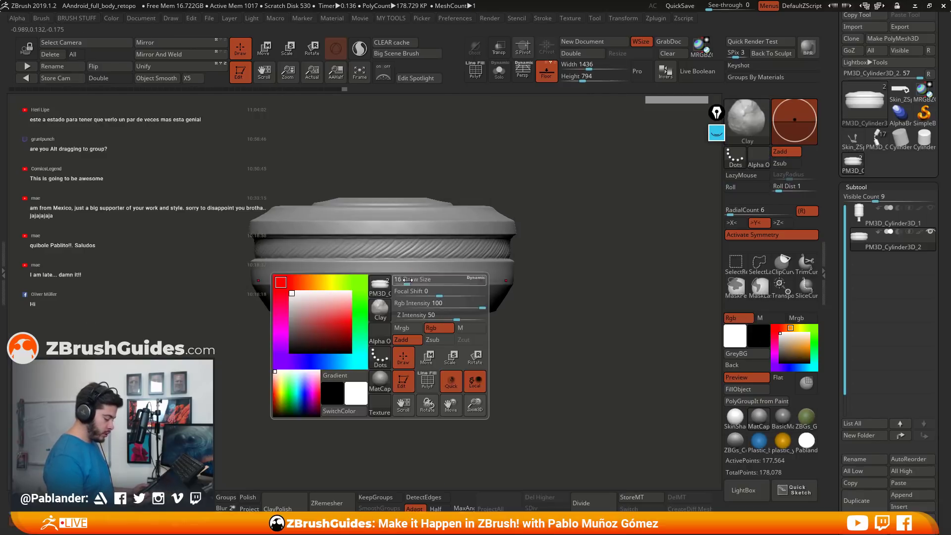
{"action": "right_click_drag", "start_coordinate": [411, 275], "coordinate": [394, 290], "text": "ctrl"}
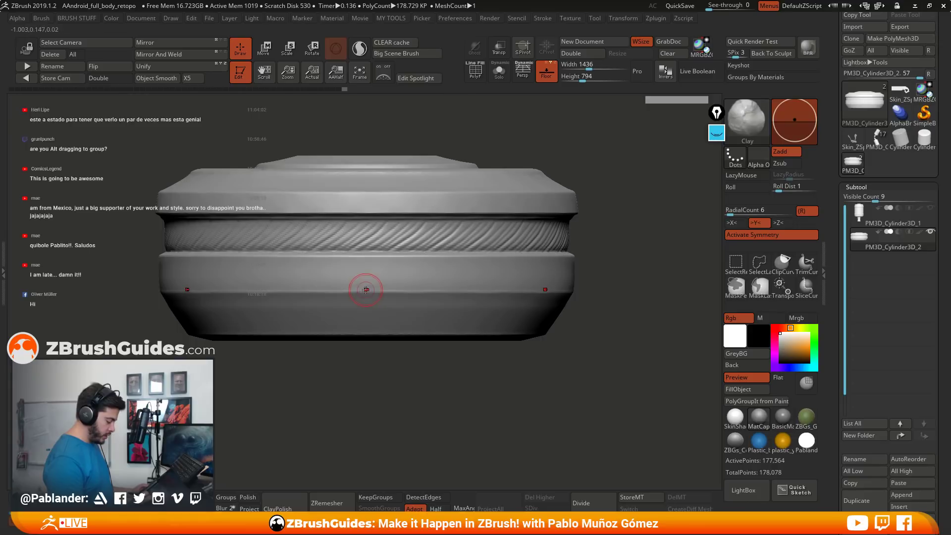
{"action": "left_click", "coordinate": [368, 293]}
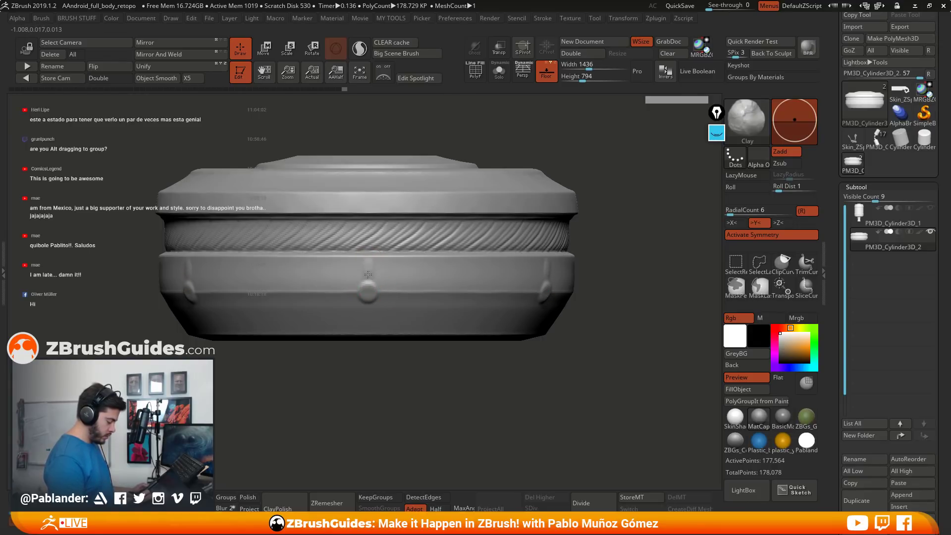
{"action": "mouse_move", "coordinate": [368, 274]}
{"action": "left_mouse_down"}
{"action": "mouse_move", "coordinate": [368, 292]}
{"action": "mouse_move", "coordinate": [369, 266]}
{"action": "left_mouse_up"}
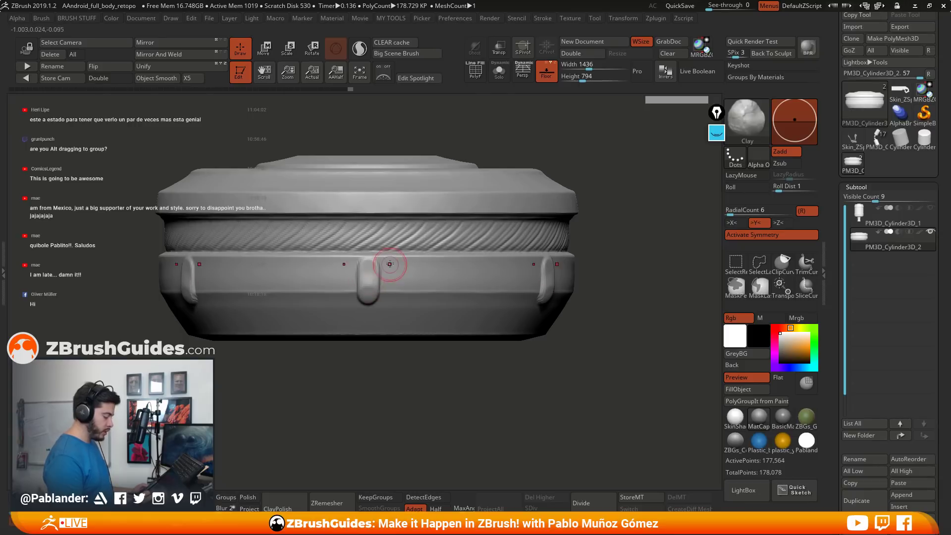
Define the edges of the side tabs with the DamStandard brush and flatten their faces with the hPolish brush.
{"action": "left_click_drag", "start_coordinate": [607, 232], "coordinate": [611, 154]}
{"action": "mouse_move", "coordinate": [526, 281]}
{"action": "right_mouse_down"}
{"action": "mouse_move", "coordinate": [480, 218]}
{"action": "mouse_move", "coordinate": [411, 282]}
{"action": "right_mouse_up"}
{"action": "key", "text": "b"}
{"action": "left_click", "coordinate": [471, 98]}
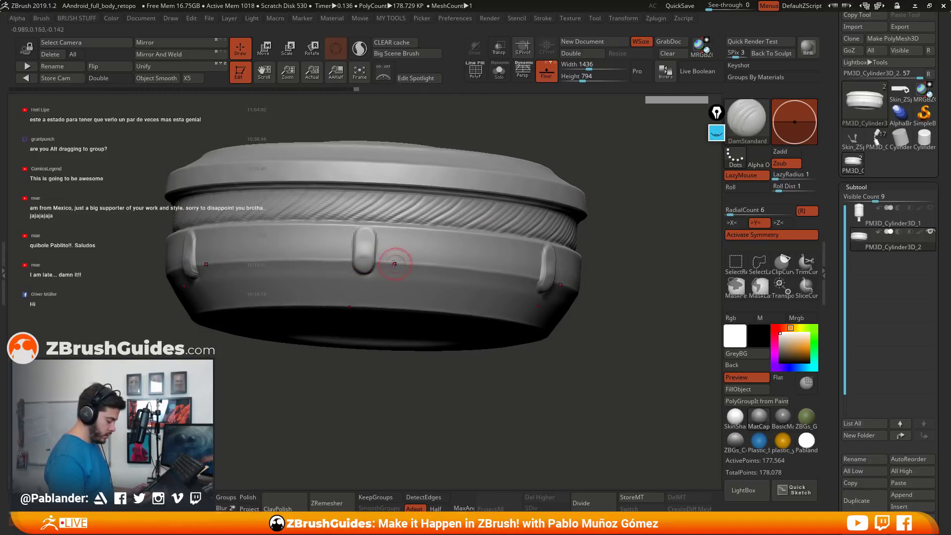
{"action": "mouse_move", "coordinate": [393, 261]}
{"action": "right_mouse_down"}
{"action": "mouse_move", "coordinate": [377, 179]}
{"action": "mouse_move", "coordinate": [385, 139]}
{"action": "right_mouse_up"}
{"action": "key", "text": "space"}
{"action": "left_click", "coordinate": [385, 139]}
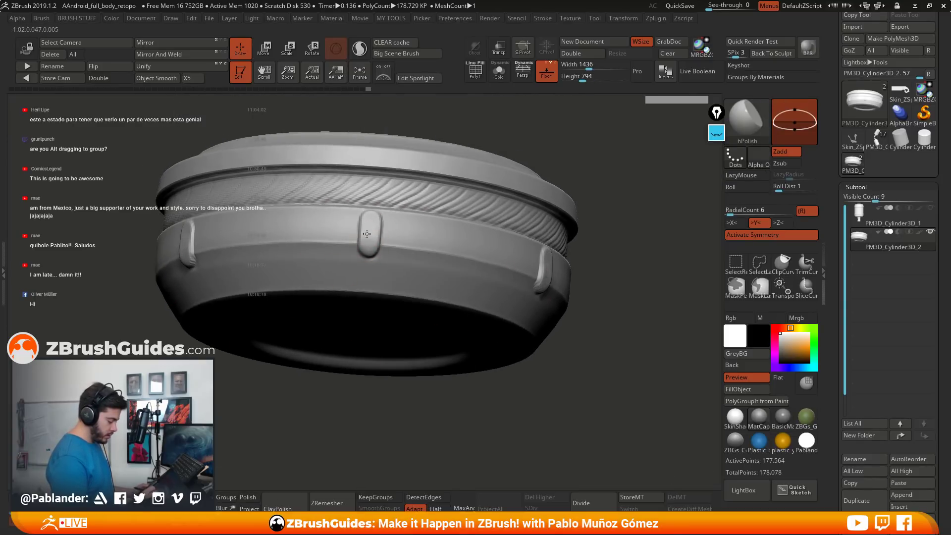
{"action": "right_click_drag", "start_coordinate": [403, 283], "coordinate": [409, 342]}
{"action": "mouse_move", "coordinate": [409, 342]}
{"action": "right_mouse_down", "text": "ctrl"}
{"action": "mouse_move", "coordinate": [411, 285]}
{"action": "mouse_move", "coordinate": [416, 355]}
{"action": "mouse_move", "coordinate": [432, 384]}
{"action": "right_mouse_up", "text": "ctrl"}
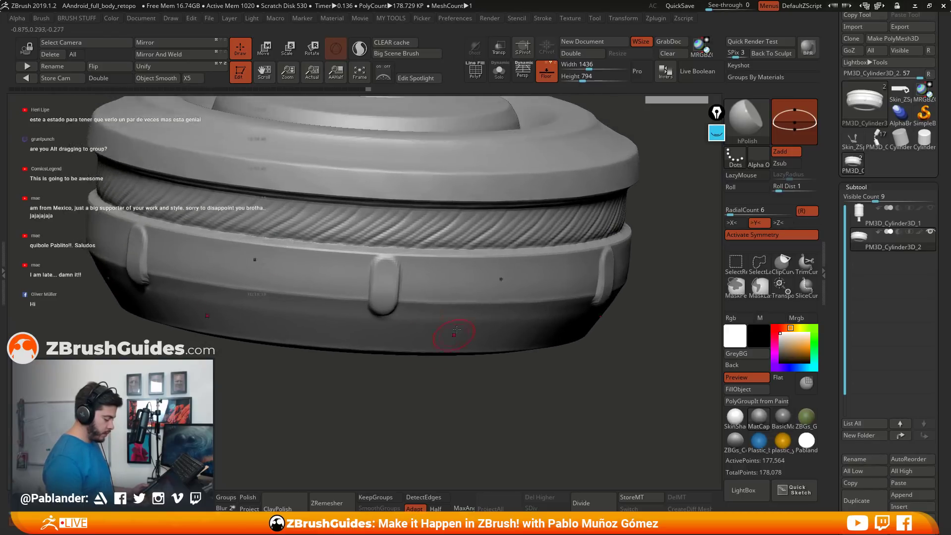
Sink a small round hole into the upper end of each side tab with the Clay brush.
{"action": "right_click_drag", "start_coordinate": [456, 330], "coordinate": [452, 280]}
{"action": "key", "text": "space"}
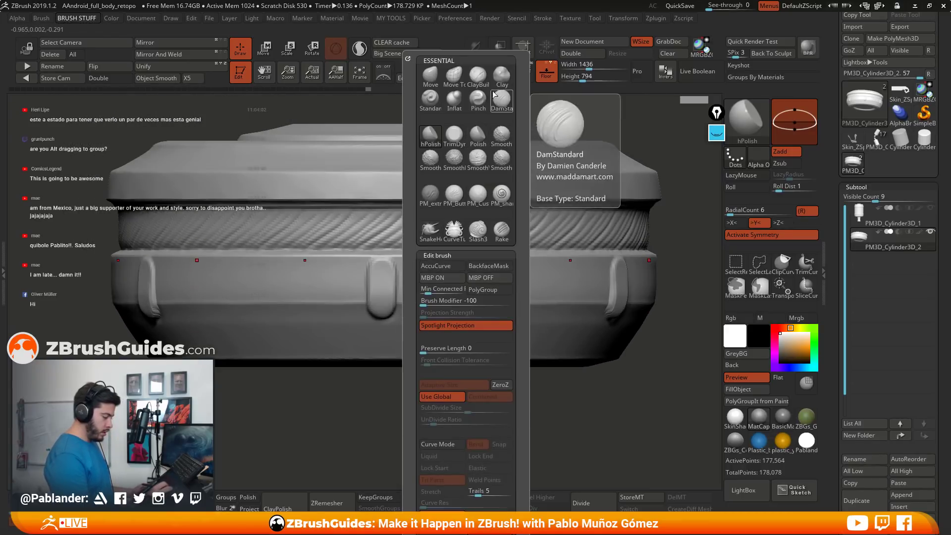
{"action": "left_click", "coordinate": [501, 76]}
{"action": "key", "text": "space"}
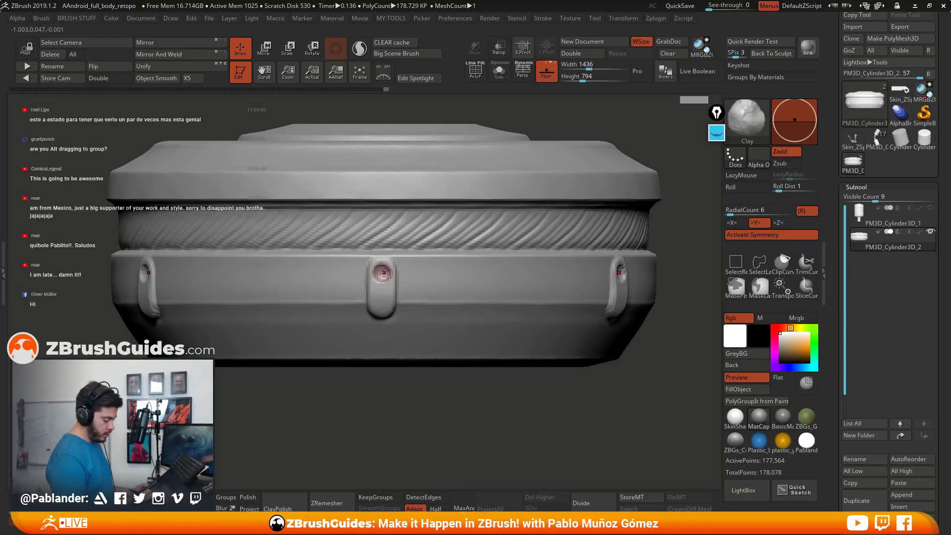
{"action": "right_click_drag", "start_coordinate": [436, 332], "coordinate": [460, 321], "text": "ctrl"}
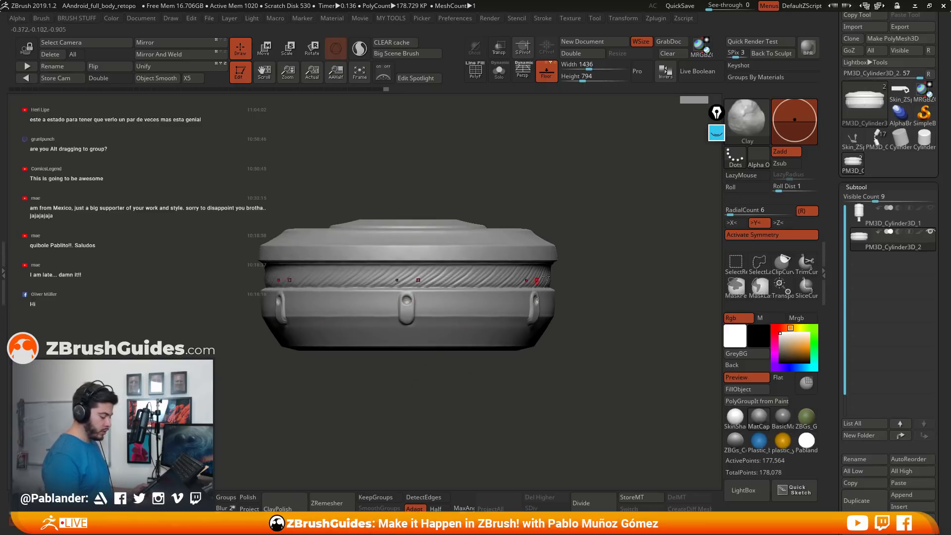
Build up six short raised tabs bridging the ring groove on the disc's top face with the Clay brush.
{"action": "right_click_drag", "start_coordinate": [545, 276], "coordinate": [441, 228]}
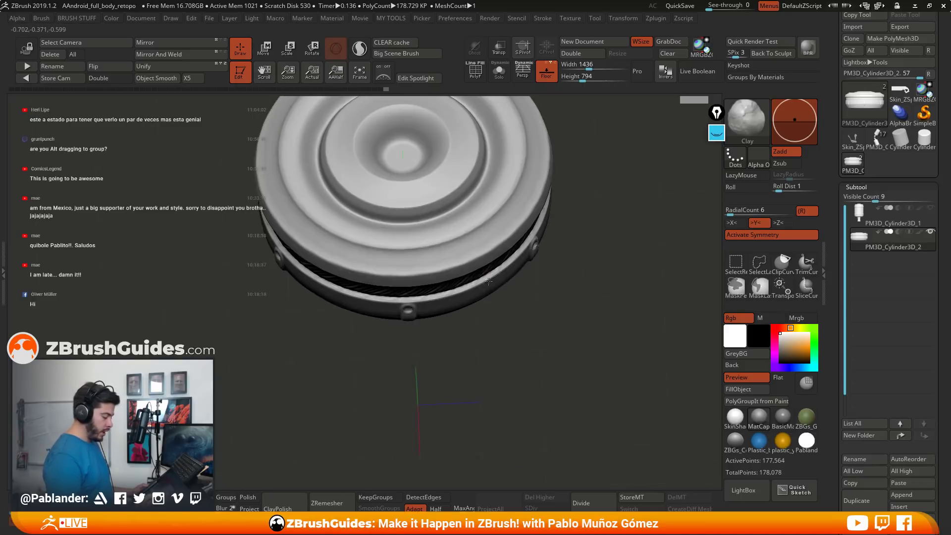
{"action": "right_click", "coordinate": [442, 235]}
{"action": "right_click_drag", "start_coordinate": [533, 213], "coordinate": [555, 244], "text": "shift"}
{"action": "right_click_drag", "start_coordinate": [476, 265], "coordinate": [465, 324], "text": "alt"}
{"action": "mouse_move", "coordinate": [399, 258]}
{"action": "left_mouse_down"}
{"action": "mouse_move", "coordinate": [400, 274]}
{"action": "mouse_move", "coordinate": [401, 259]}
{"action": "left_mouse_up"}
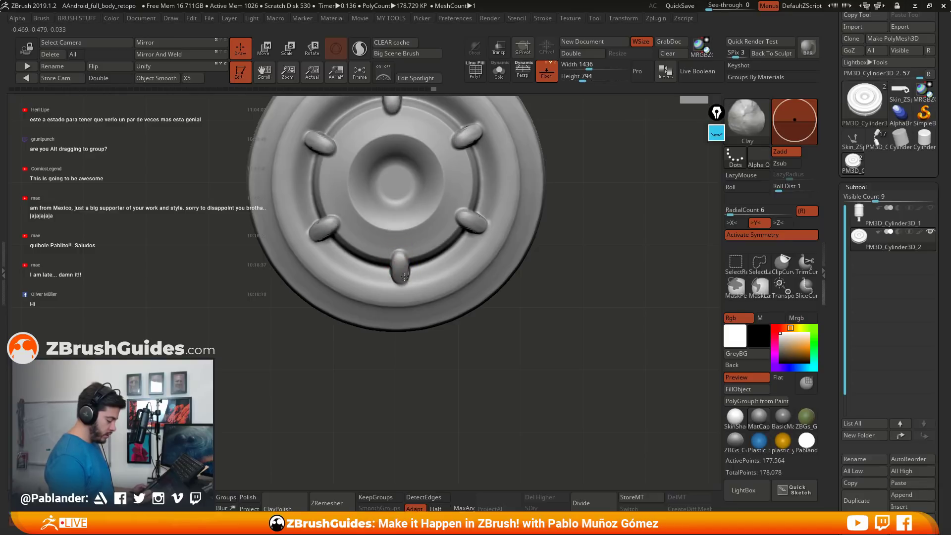
Remesh the disc with DynaMesh at a higher resolution and smooth the tabs on its top face.
{"action": "left_click_drag", "start_coordinate": [486, 344], "coordinate": [581, 281]}
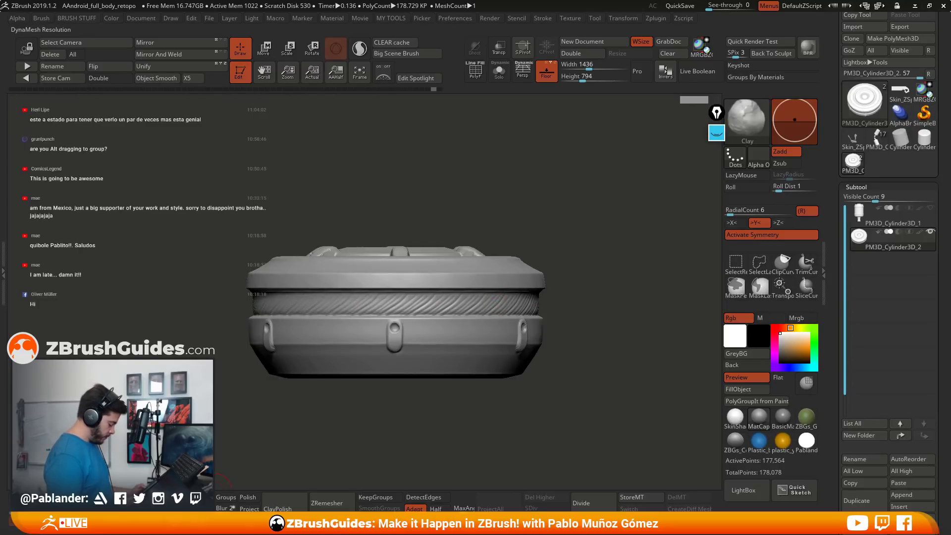
{"action": "left_click_drag", "start_coordinate": [576, 204], "coordinate": [581, 212]}
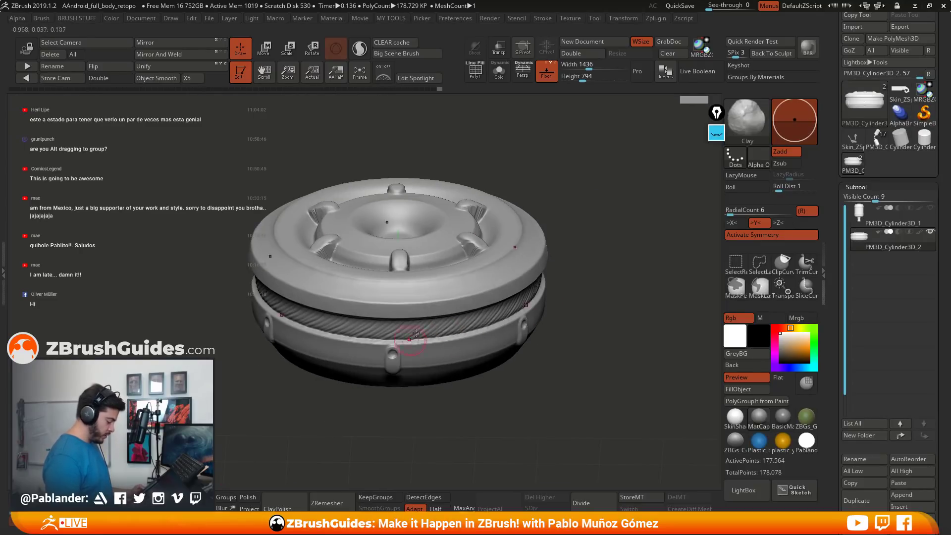
{"action": "mouse_move", "coordinate": [605, 168]}
{"action": "left_mouse_down", "text": "ctrl"}
{"action": "mouse_move", "coordinate": [603, 323]}
{"action": "mouse_move", "coordinate": [593, 347]}
{"action": "left_mouse_up", "text": "ctrl"}
{"action": "mouse_move", "coordinate": [471, 230]}
{"action": "left_mouse_down", "text": "shift"}
{"action": "mouse_move", "coordinate": [469, 239]}
{"action": "mouse_move", "coordinate": [479, 238]}
{"action": "left_mouse_up", "text": "shift"}
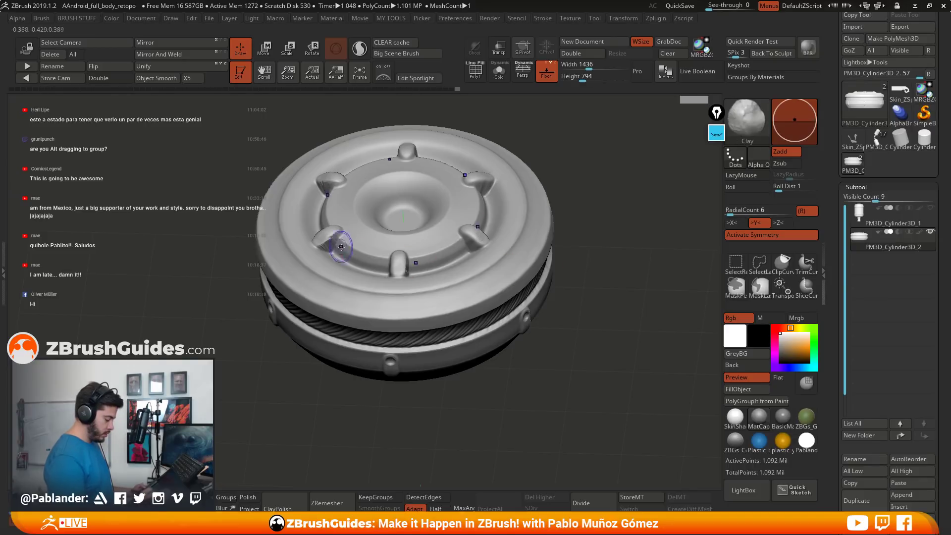
{"action": "left_click_drag", "start_coordinate": [341, 247], "coordinate": [335, 238], "text": "shift"}
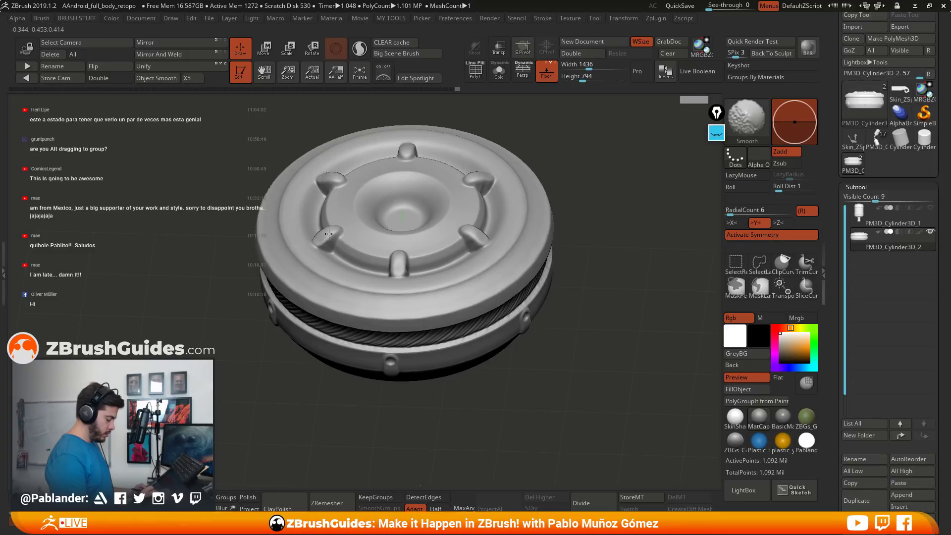
Quick-save the project, and shape the inner ends of the six top tabs with the Clay and Smooth brushes.
{"action": "key", "text": "ctrl+s"}
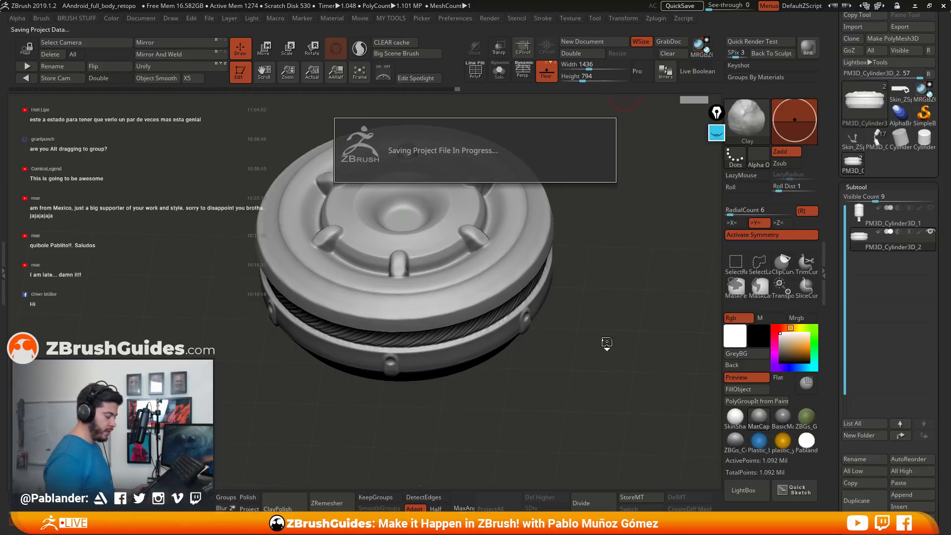
{"action": "left_click_drag", "start_coordinate": [596, 343], "coordinate": [599, 336]}
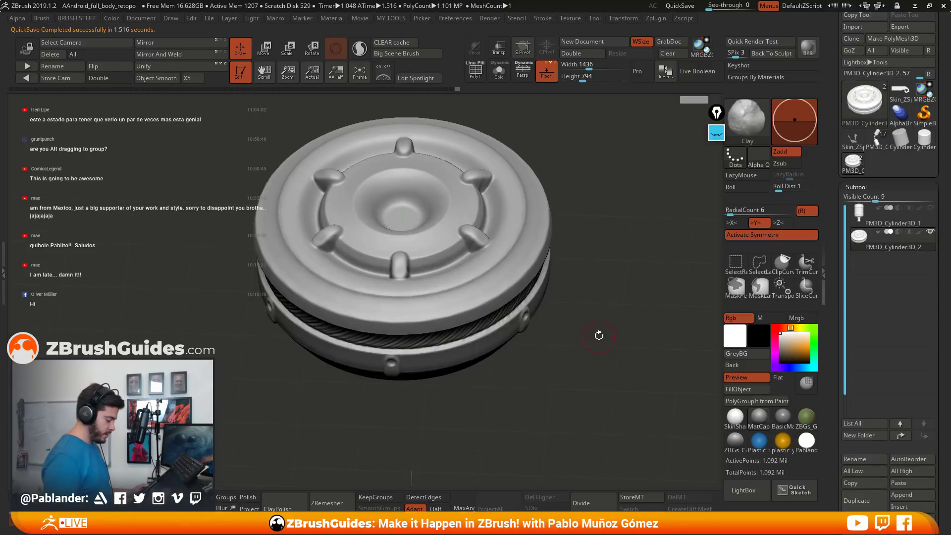
{"action": "key", "text": "space"}
{"action": "left_click_drag", "start_coordinate": [631, 174], "coordinate": [680, 197], "text": "ctrl"}
{"action": "left_click_drag", "start_coordinate": [614, 237], "coordinate": [608, 294]}
{"action": "left_click_drag", "start_coordinate": [468, 232], "coordinate": [469, 233]}
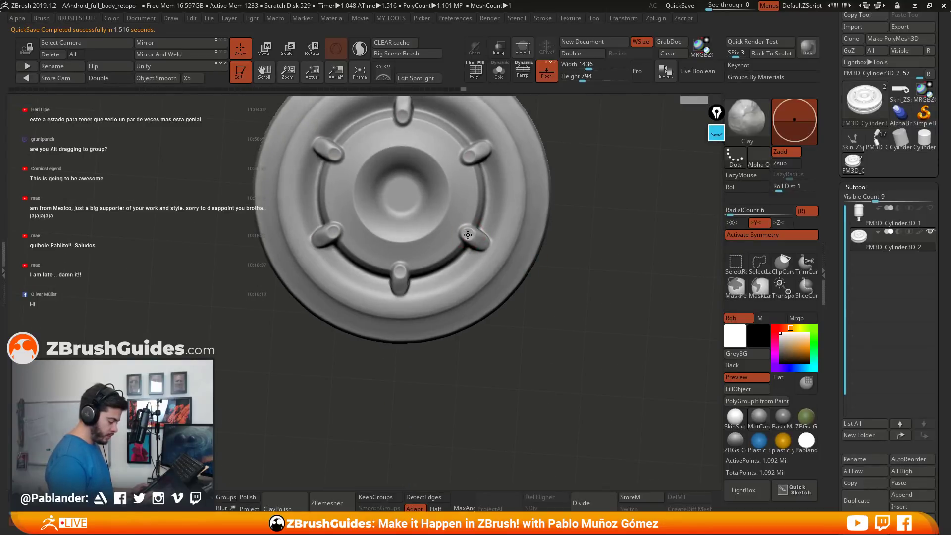
{"action": "left_click_drag", "start_coordinate": [575, 251], "coordinate": [576, 234]}
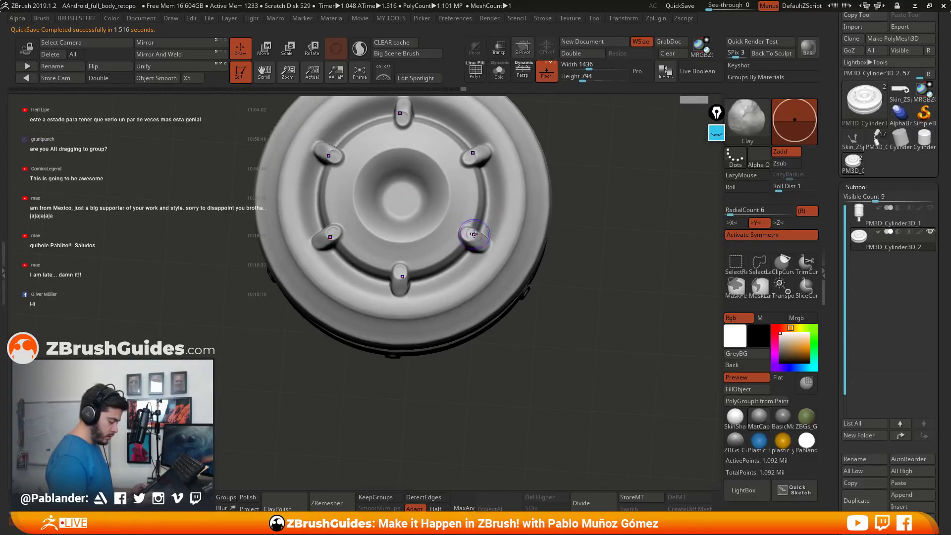
{"action": "left_click_drag", "start_coordinate": [470, 232], "coordinate": [470, 238], "text": "shift"}
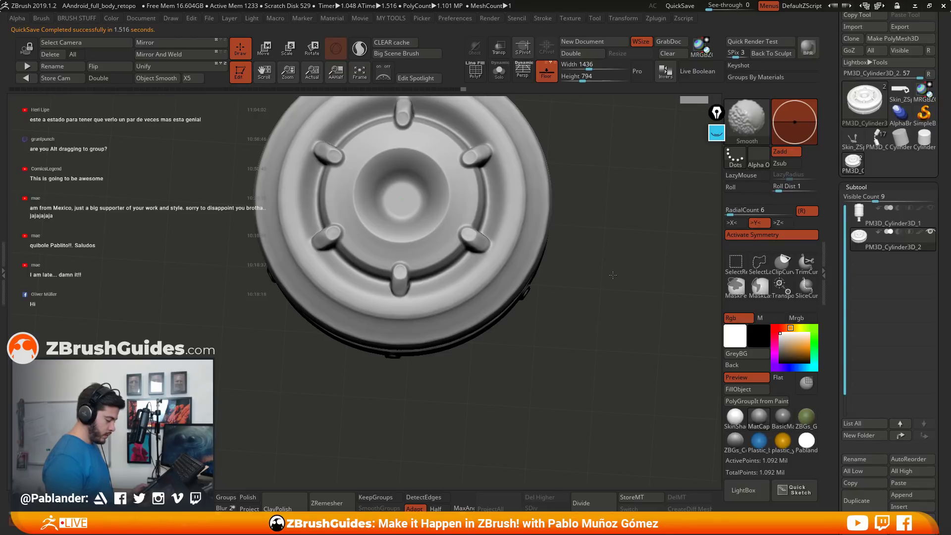
Copy the sculpted disc subtool and paste it into the multi-part gun tool.
{"action": "mouse_move", "coordinate": [607, 288]}
{"action": "left_mouse_down"}
{"action": "mouse_move", "coordinate": [604, 264]}
{"action": "mouse_move", "coordinate": [590, 347]}
{"action": "mouse_move", "coordinate": [588, 293]}
{"action": "mouse_move", "coordinate": [575, 347]}
{"action": "left_mouse_up"}
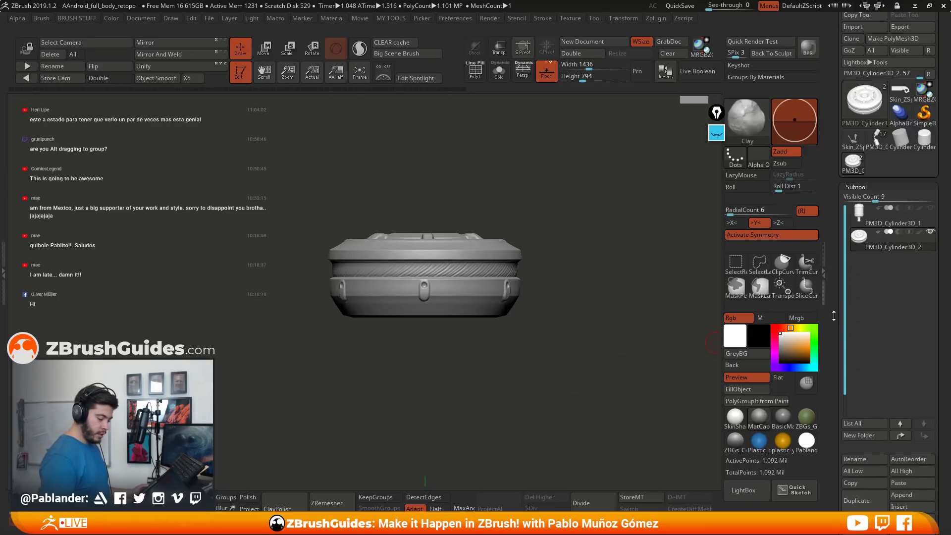
{"action": "left_click_drag", "start_coordinate": [832, 316], "coordinate": [832, 255]}
{"action": "right_click", "coordinate": [575, 214]}
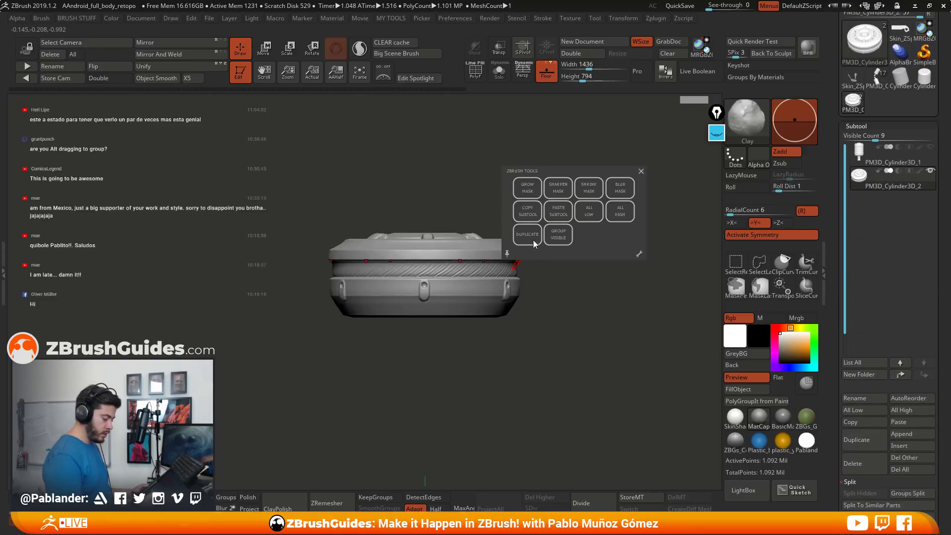
{"action": "left_click", "coordinate": [527, 210]}
{"action": "left_click", "coordinate": [641, 172]}
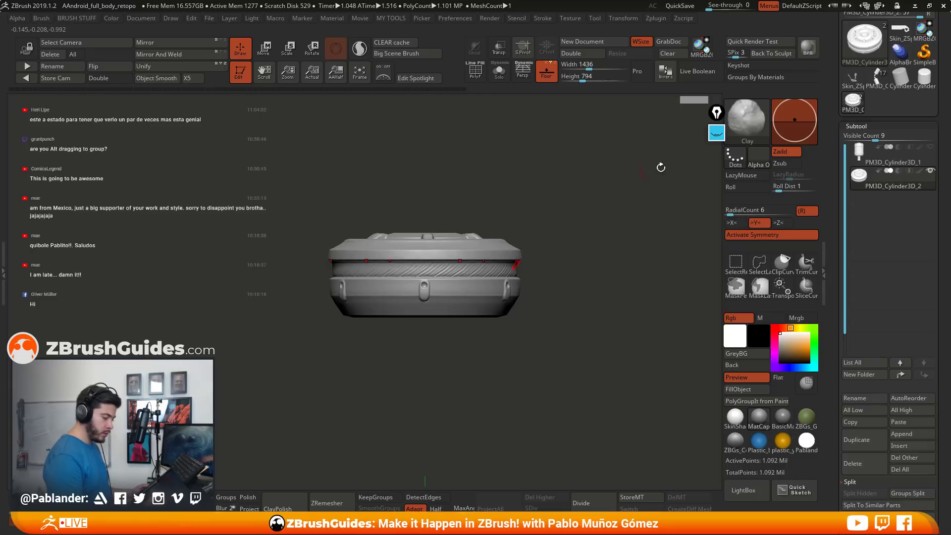
{"action": "left_click", "coordinate": [877, 78]}
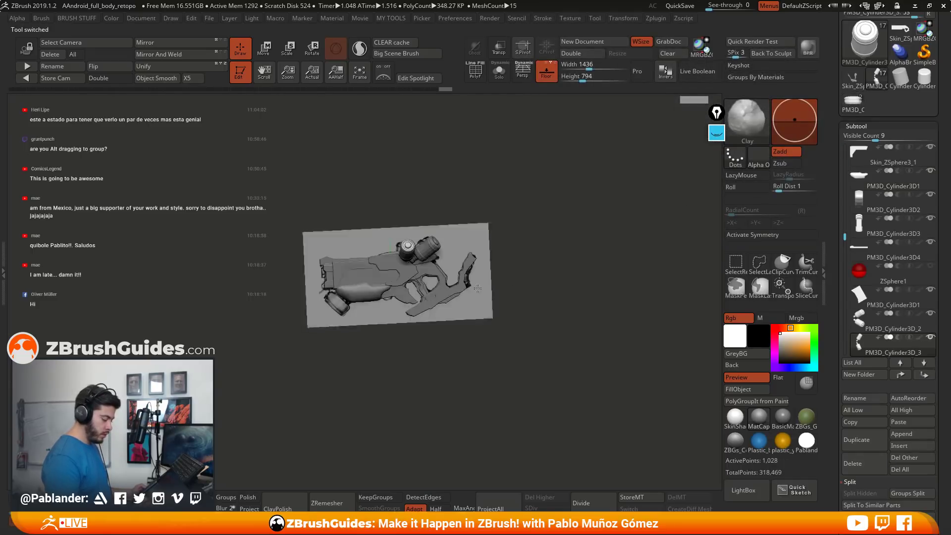
{"action": "right_click", "coordinate": [548, 228]}
{"action": "left_click", "coordinate": [529, 224]}
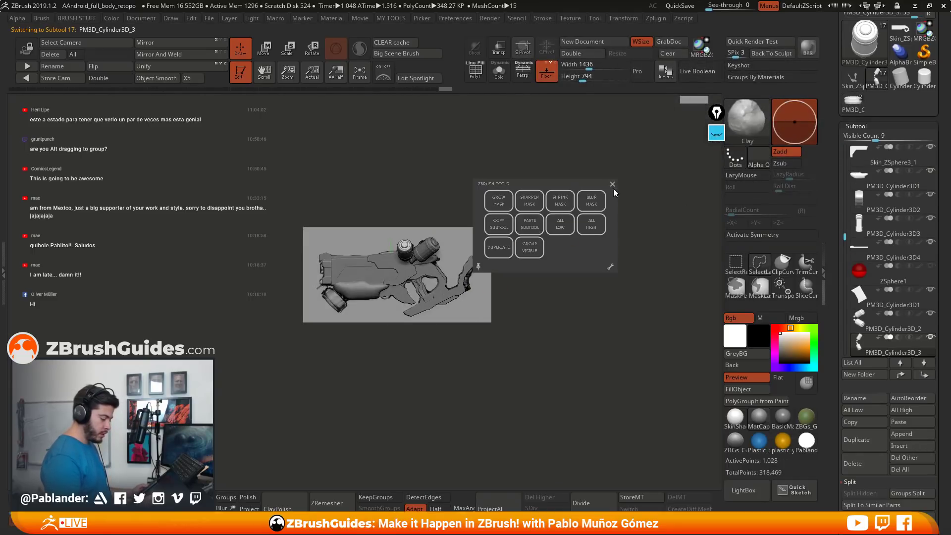
Turn off symmetry and rotate the pasted disc diagonally to match the tilted round part at the gun's lower front end.
{"action": "key", "text": "w"}
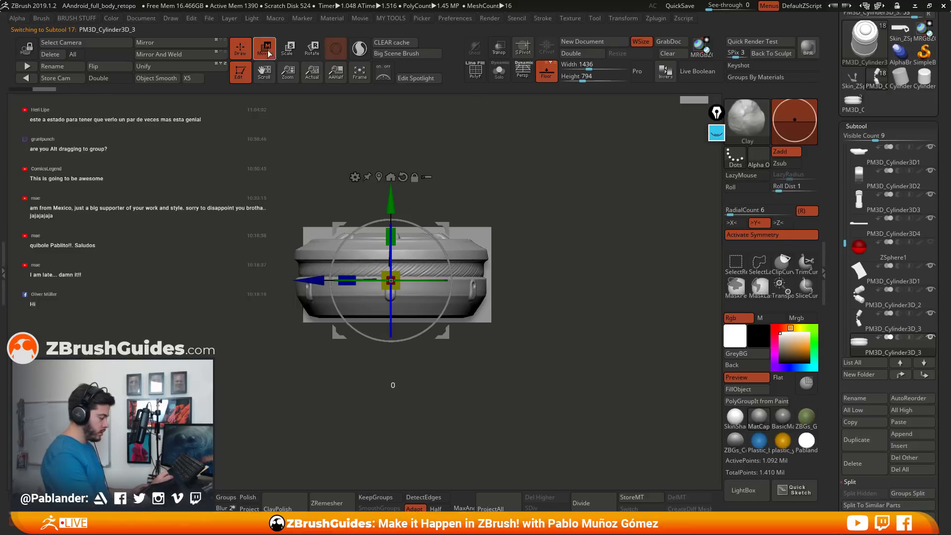
{"action": "left_click", "coordinate": [792, 238]}
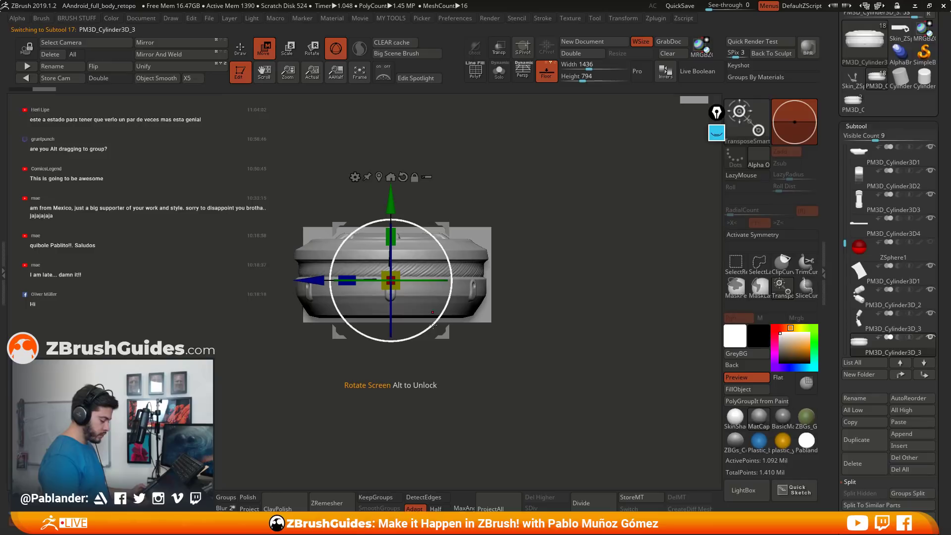
{"action": "left_click_drag", "start_coordinate": [433, 325], "coordinate": [402, 196]}
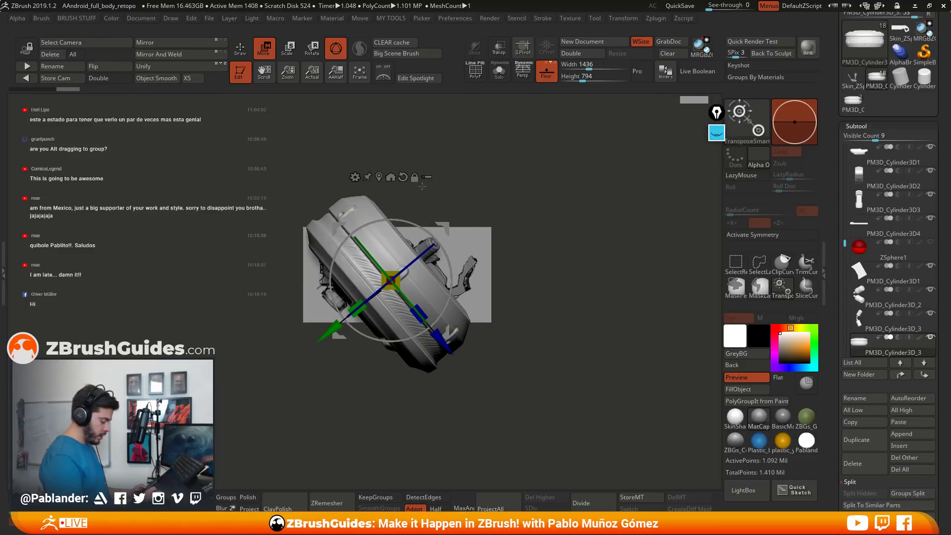
{"action": "left_click_drag", "start_coordinate": [390, 280], "coordinate": [282, 353]}
{"action": "left_click_drag", "start_coordinate": [334, 300], "coordinate": [341, 293]}
{"action": "left_click_drag", "start_coordinate": [407, 330], "coordinate": [428, 365], "text": "alt"}
{"action": "left_click_drag", "start_coordinate": [428, 365], "coordinate": [532, 334], "text": "alt"}
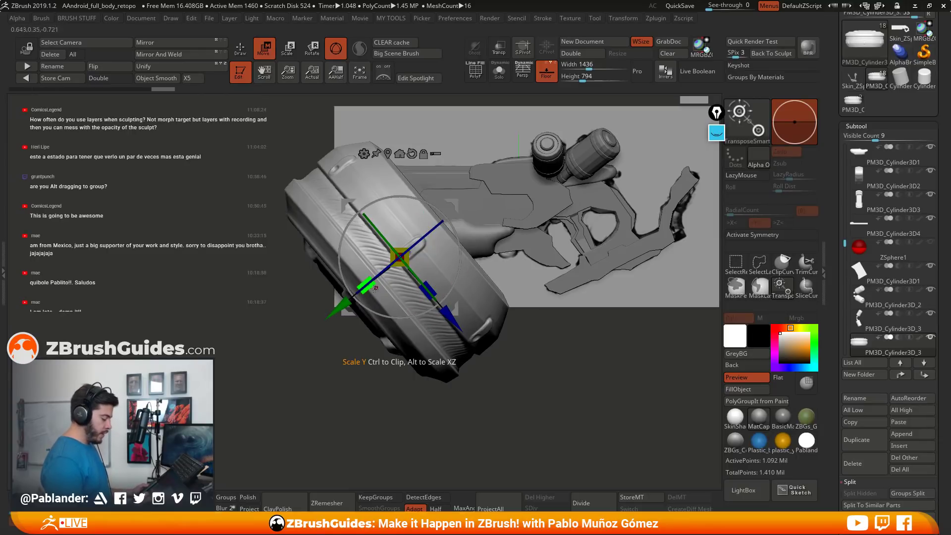
Thicken the disc along its Y axis, scale it down uniformly and position it under the front of the gun.
{"action": "mouse_move", "coordinate": [367, 284]}
{"action": "left_mouse_down"}
{"action": "mouse_move", "coordinate": [353, 303]}
{"action": "mouse_move", "coordinate": [367, 296]}
{"action": "left_mouse_up"}
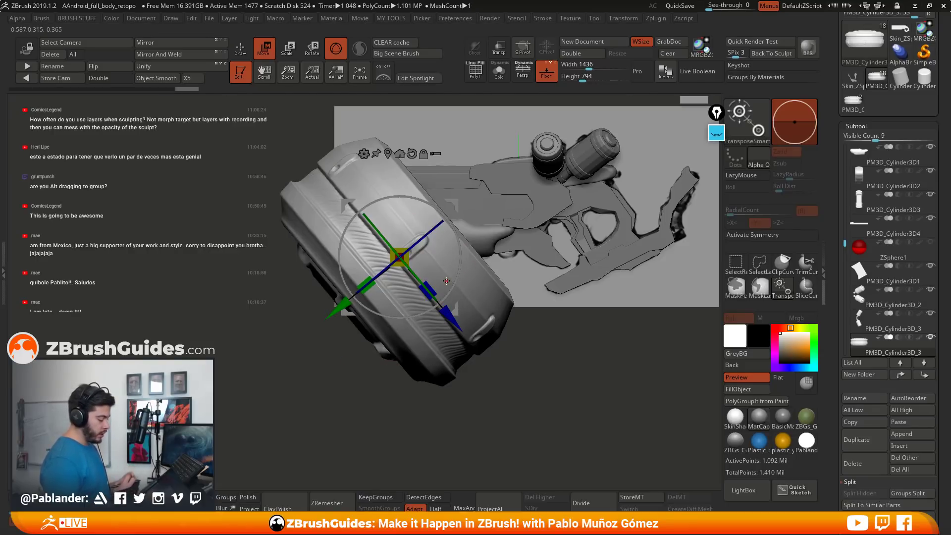
{"action": "mouse_move", "coordinate": [400, 258]}
{"action": "left_mouse_down"}
{"action": "mouse_move", "coordinate": [417, 241]}
{"action": "mouse_move", "coordinate": [408, 251]}
{"action": "left_mouse_up"}
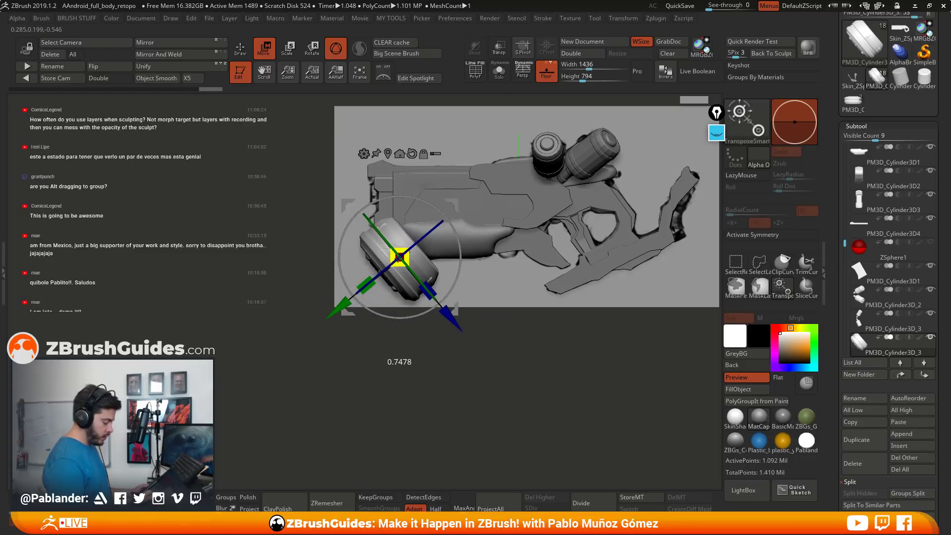
{"action": "left_click_drag", "start_coordinate": [456, 208], "coordinate": [456, 223]}
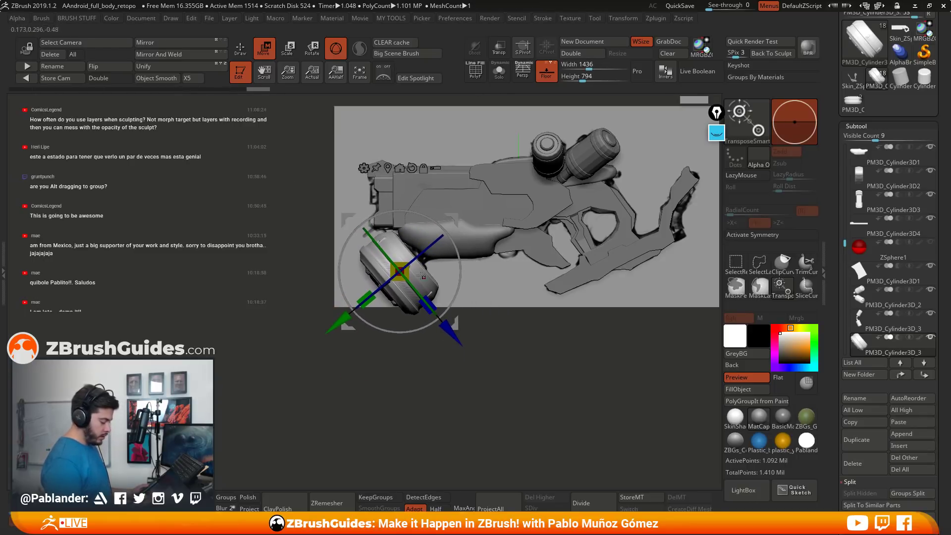
{"action": "left_click_drag", "start_coordinate": [399, 274], "coordinate": [402, 272]}
{"action": "left_click_drag", "start_coordinate": [453, 219], "coordinate": [455, 210]}
Fine-tune the disc's rotation, size and position against the reference at the gun's lower front, and return to Draw mode.
{"action": "right_click_drag", "start_coordinate": [559, 245], "coordinate": [508, 296], "text": "ctrl"}
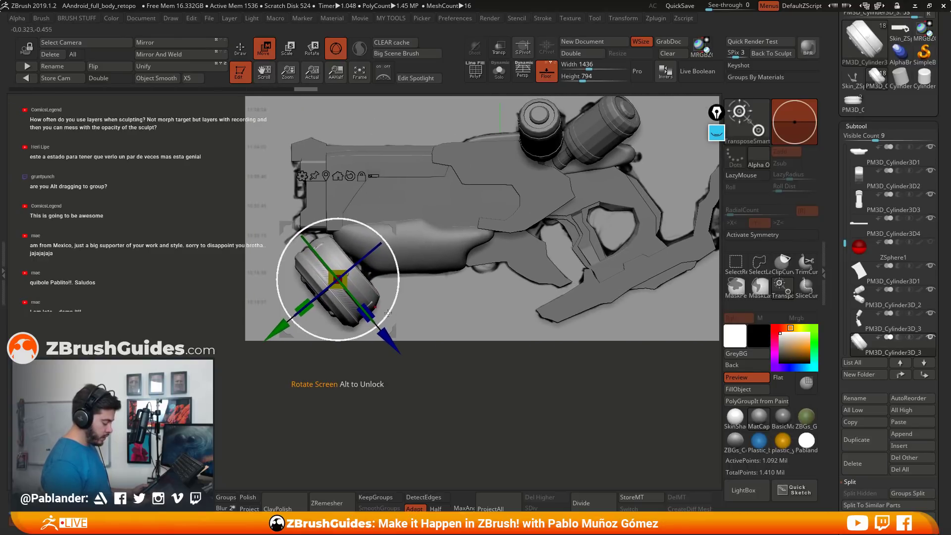
{"action": "left_click_drag", "start_coordinate": [382, 323], "coordinate": [386, 320]}
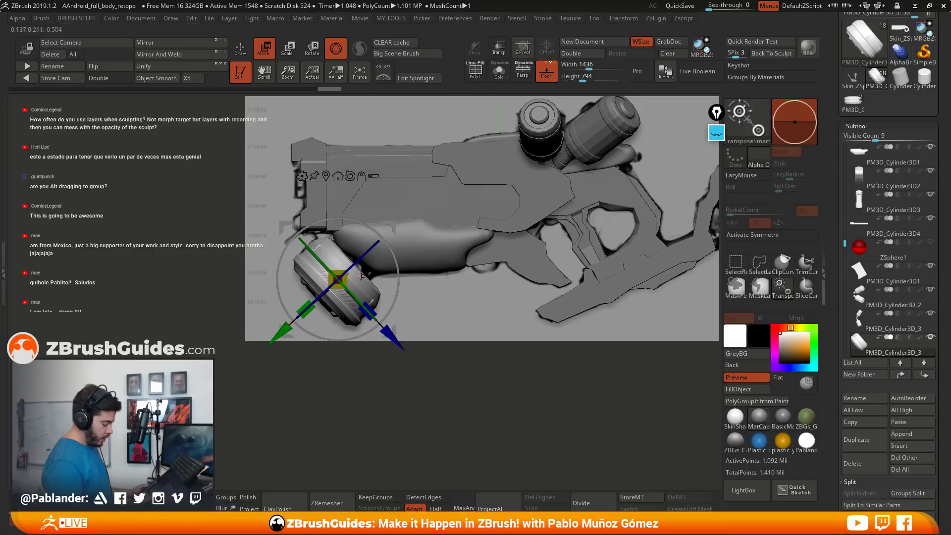
{"action": "left_click_drag", "start_coordinate": [339, 278], "coordinate": [338, 284]}
{"action": "left_click_drag", "start_coordinate": [390, 333], "coordinate": [391, 328]}
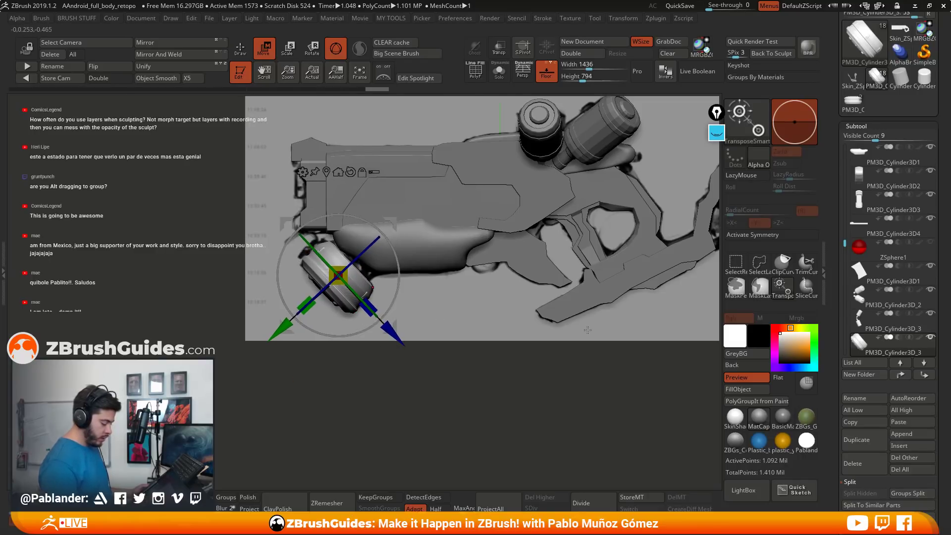
{"action": "left_click_drag", "start_coordinate": [339, 277], "coordinate": [340, 272]}
{"action": "left_click_drag", "start_coordinate": [390, 225], "coordinate": [392, 230]}
{"action": "left_click_drag", "start_coordinate": [395, 321], "coordinate": [459, 376]}
{"action": "left_click_drag", "start_coordinate": [506, 292], "coordinate": [471, 319], "text": "alt"}
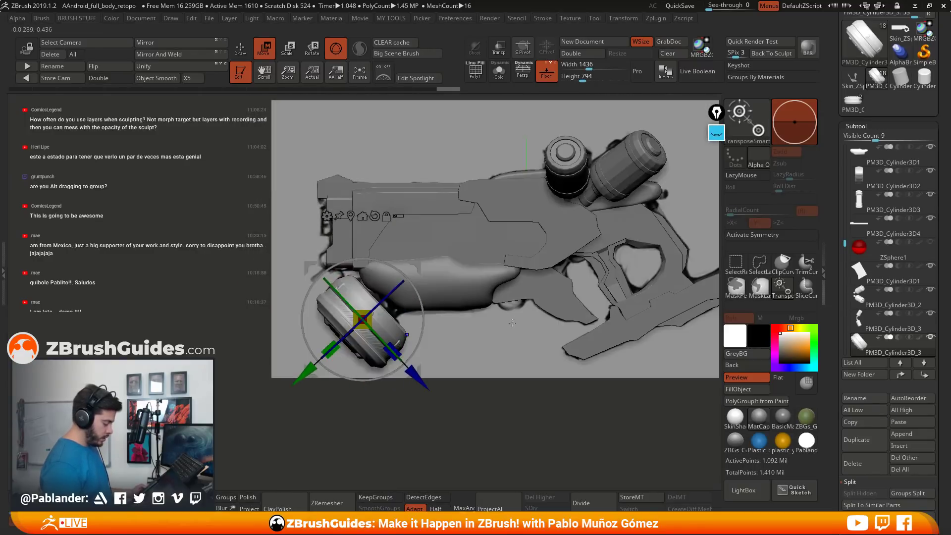
{"action": "left_click", "coordinate": [240, 48]}
Examine the assembled gun with the placed disc from both sides.
{"action": "mouse_move", "coordinate": [495, 382]}
{"action": "left_mouse_down", "text": "alt"}
{"action": "mouse_move", "coordinate": [514, 348]}
{"action": "mouse_move", "coordinate": [457, 335]}
{"action": "left_mouse_up", "text": "alt"}
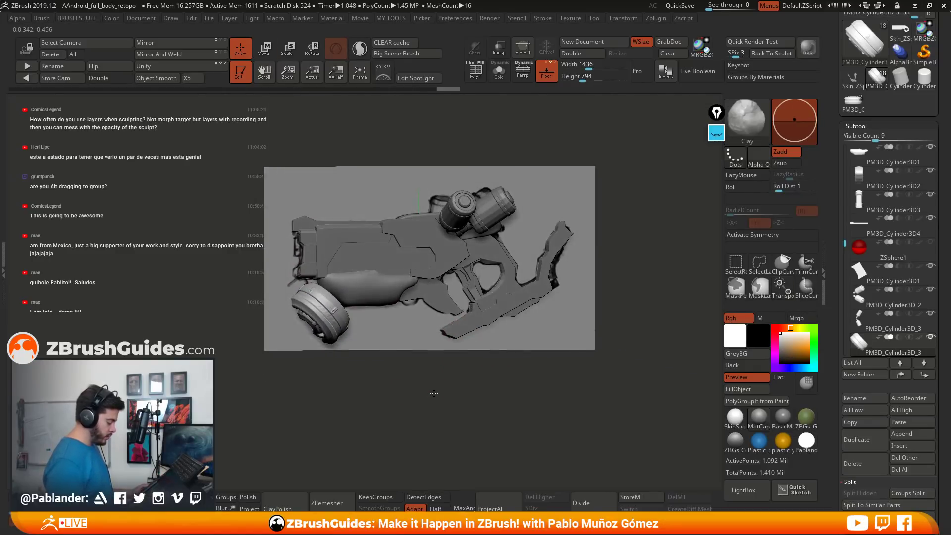
{"action": "mouse_move", "coordinate": [423, 393]}
{"action": "left_mouse_down", "text": "shift"}
{"action": "mouse_move", "coordinate": [505, 382]}
{"action": "mouse_move", "coordinate": [395, 378]}
{"action": "mouse_move", "coordinate": [507, 389]}
{"action": "left_mouse_up", "text": "shift"}
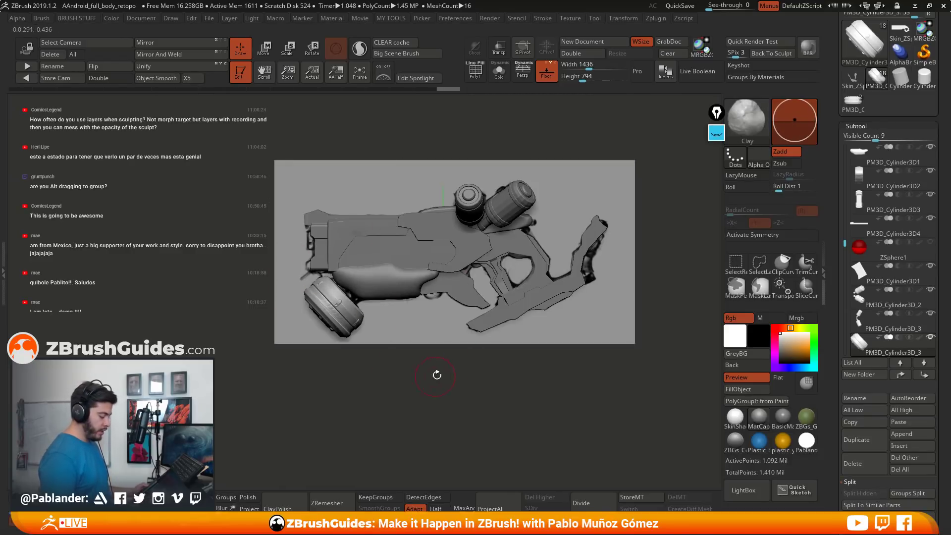
{"action": "mouse_move", "coordinate": [452, 380]}
{"action": "left_mouse_down"}
{"action": "mouse_move", "coordinate": [436, 362]}
{"action": "mouse_move", "coordinate": [459, 376]}
{"action": "mouse_move", "coordinate": [470, 354]}
{"action": "mouse_move", "coordinate": [531, 368]}
{"action": "mouse_move", "coordinate": [512, 357]}
{"action": "mouse_move", "coordinate": [654, 333]}
{"action": "left_mouse_up"}
{"action": "scroll", "coordinate": [849, 225], "scroll_direction": "up", "scroll_amount": 4}
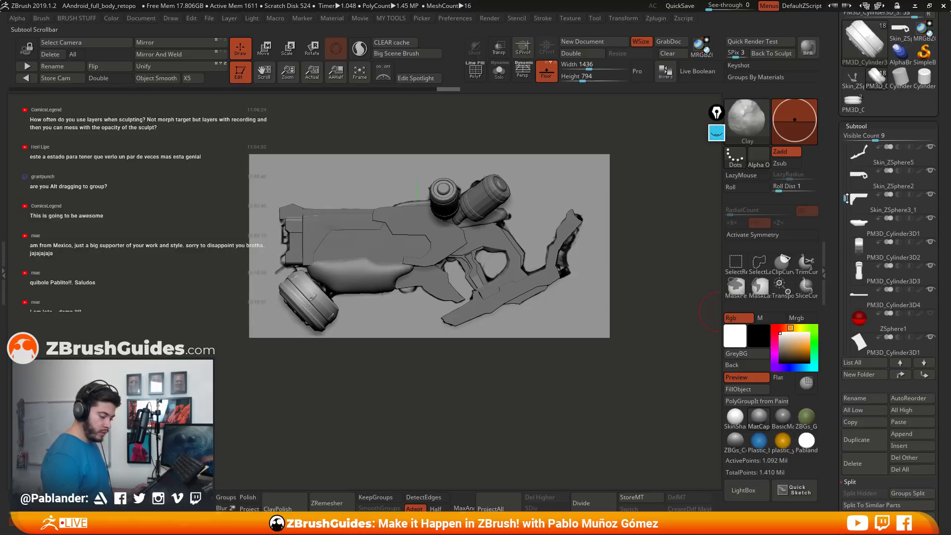
{"action": "left_click_drag", "start_coordinate": [323, 366], "coordinate": [534, 382]}
{"action": "left_click", "coordinate": [475, 72]}
{"action": "left_click", "coordinate": [475, 72]}
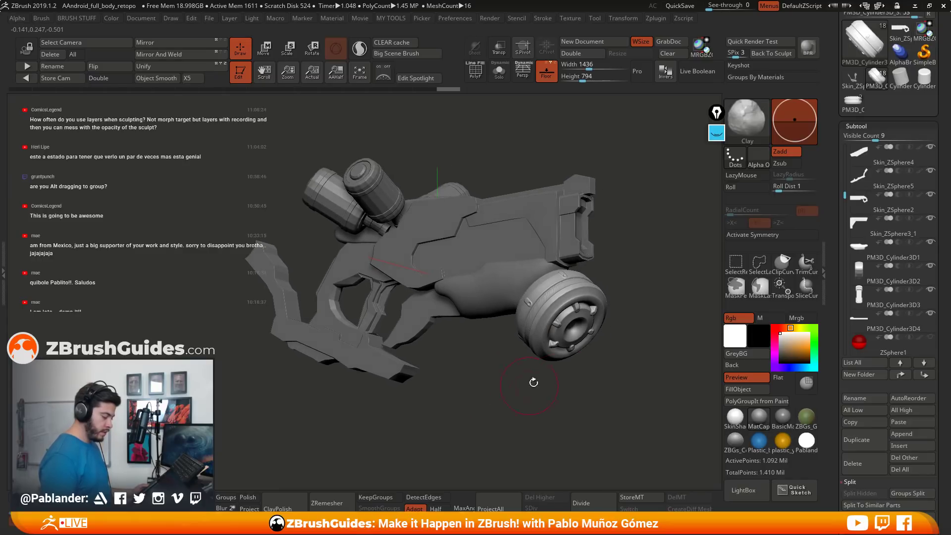
Hide the floor grid and render a BPR preview of the gun from the disc's side.
{"action": "key", "text": "shift+ctrl+r"}
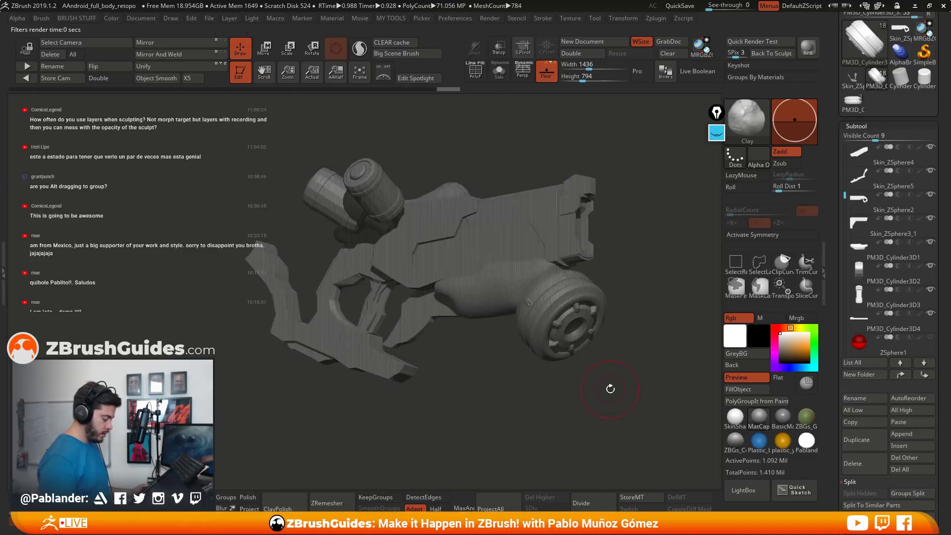
{"action": "mouse_move", "coordinate": [610, 388]}
{"action": "left_mouse_down"}
{"action": "mouse_move", "coordinate": [614, 397]}
{"action": "mouse_move", "coordinate": [605, 391]}
{"action": "left_mouse_up"}
{"action": "left_click", "coordinate": [547, 72]}
{"action": "left_click_drag", "start_coordinate": [620, 234], "coordinate": [647, 231]}
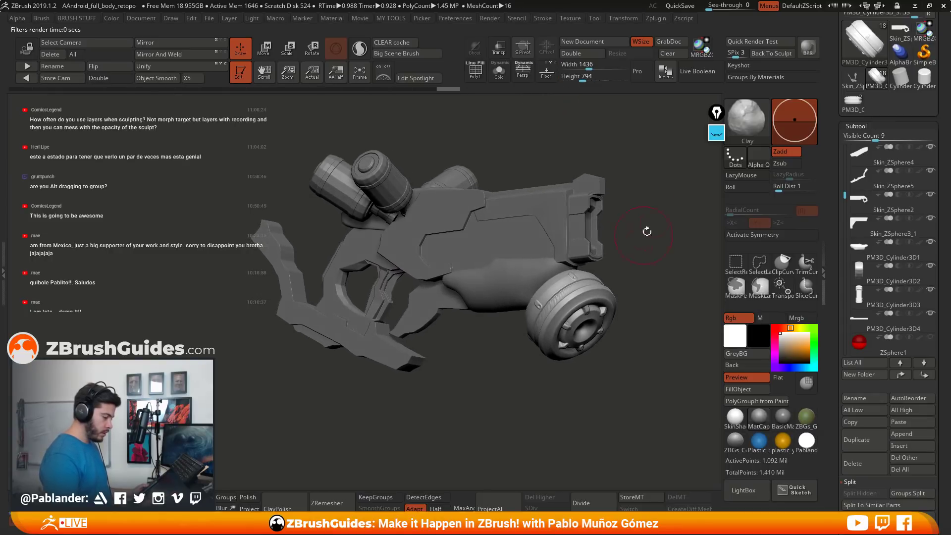
{"action": "key", "text": "shift+ctrl+r"}
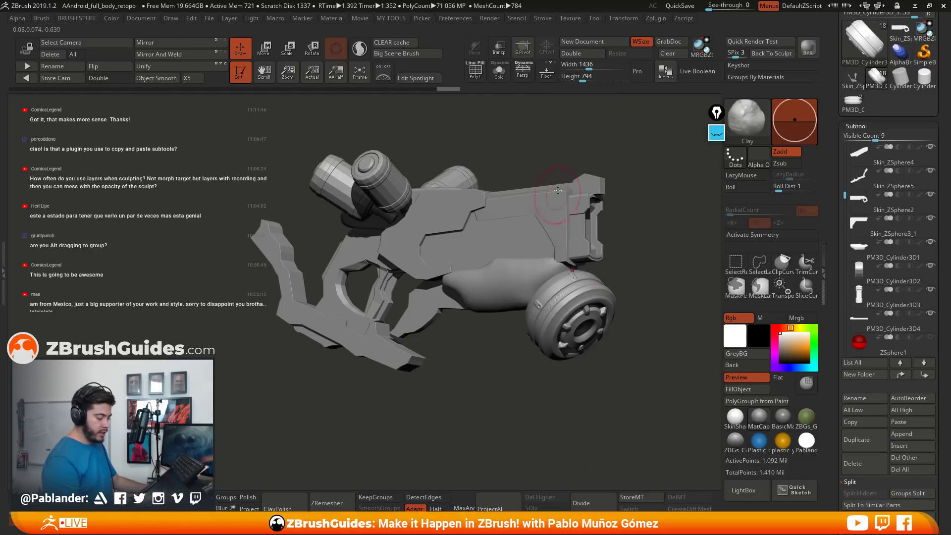
Show the custom ZBrush Tools pop-up with its Copy SubTool and Paste SubTool commands, and close it.
{"action": "right_click", "coordinate": [561, 143]}
{"action": "right_click", "coordinate": [558, 169]}
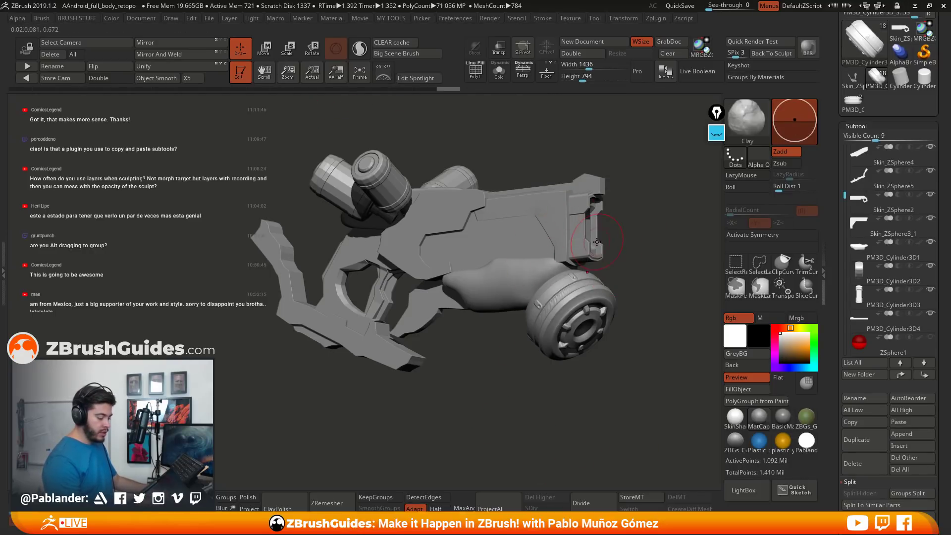
{"action": "right_click", "coordinate": [533, 317]}
{"action": "right_click", "coordinate": [616, 243]}
{"action": "key", "text": "space"}
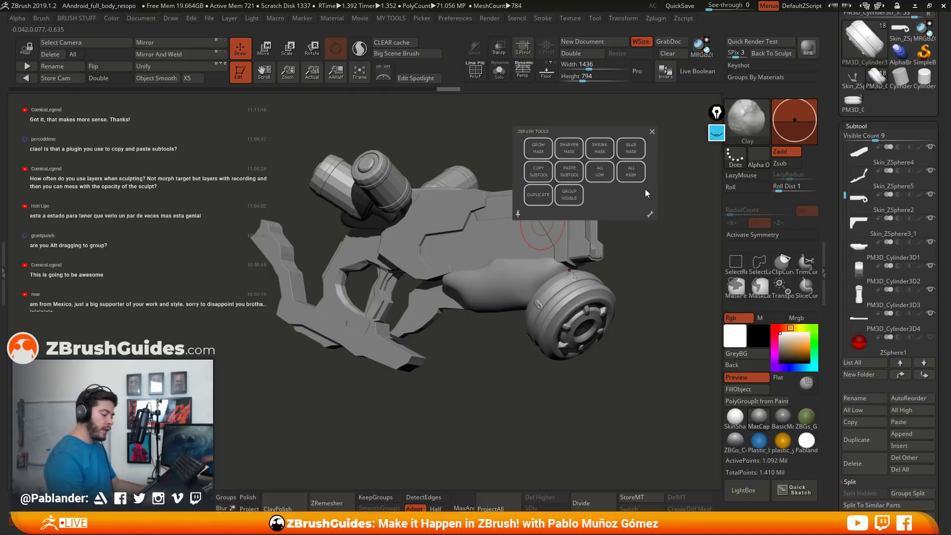
{"action": "left_click", "coordinate": [652, 132]}
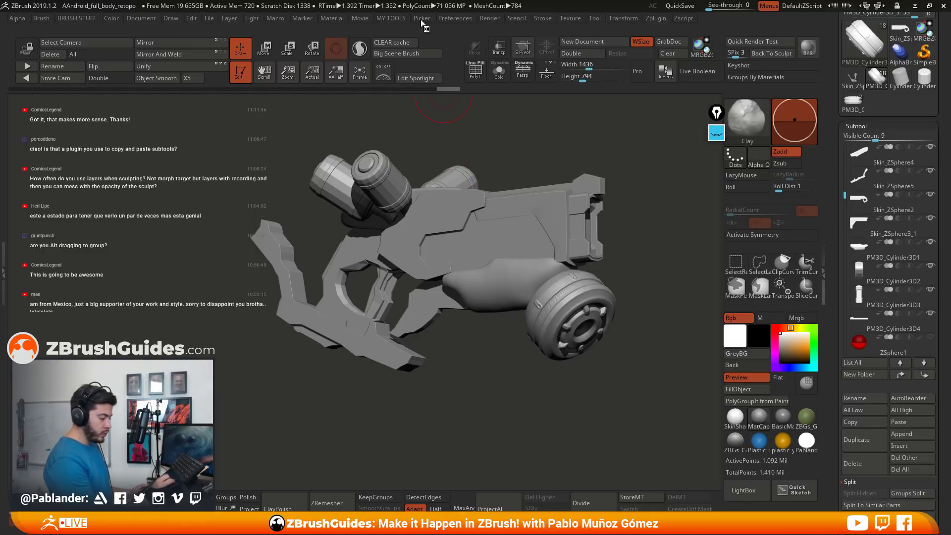
Look through the custom interface menus and open the Brush Stuff palette with its essential brushes and editing settings.
{"action": "left_click", "coordinate": [76, 18]}
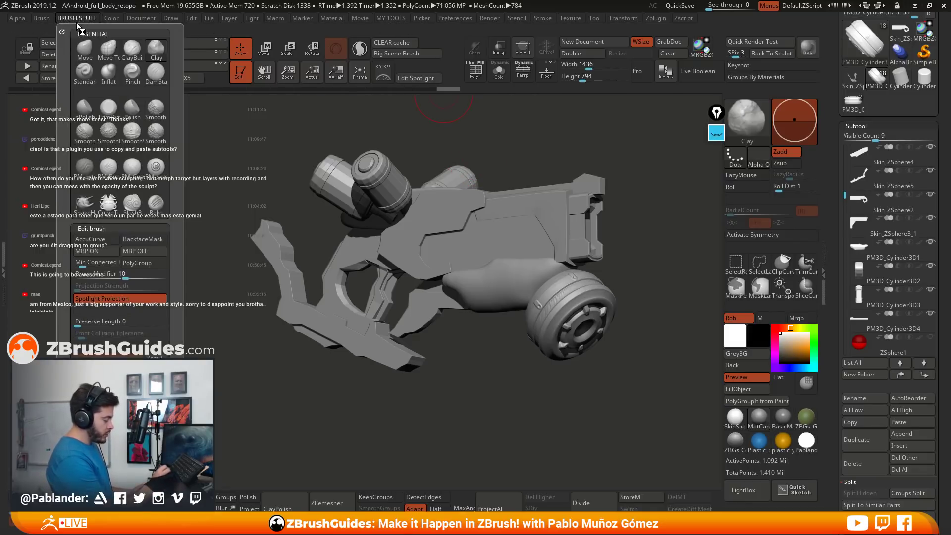
{"action": "left_click", "coordinate": [387, 16]}
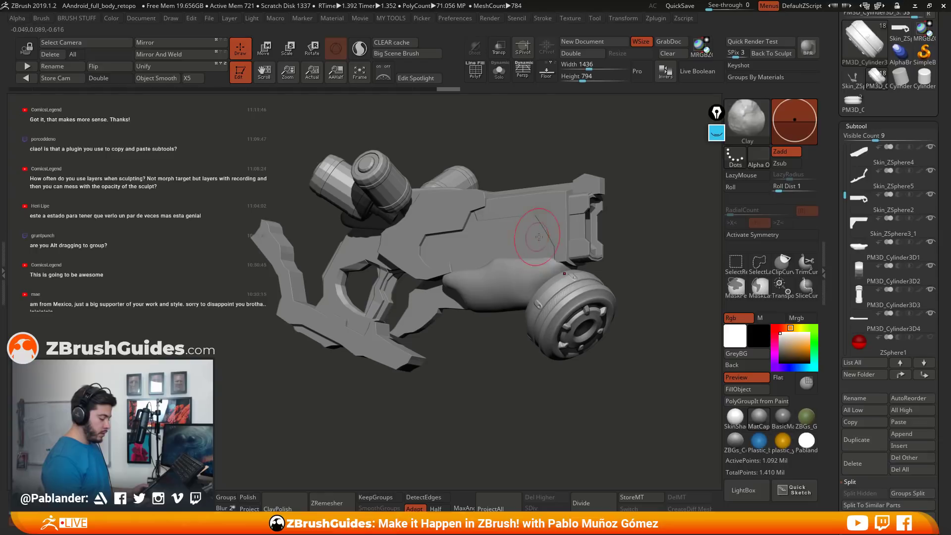
{"action": "key", "text": "m"}
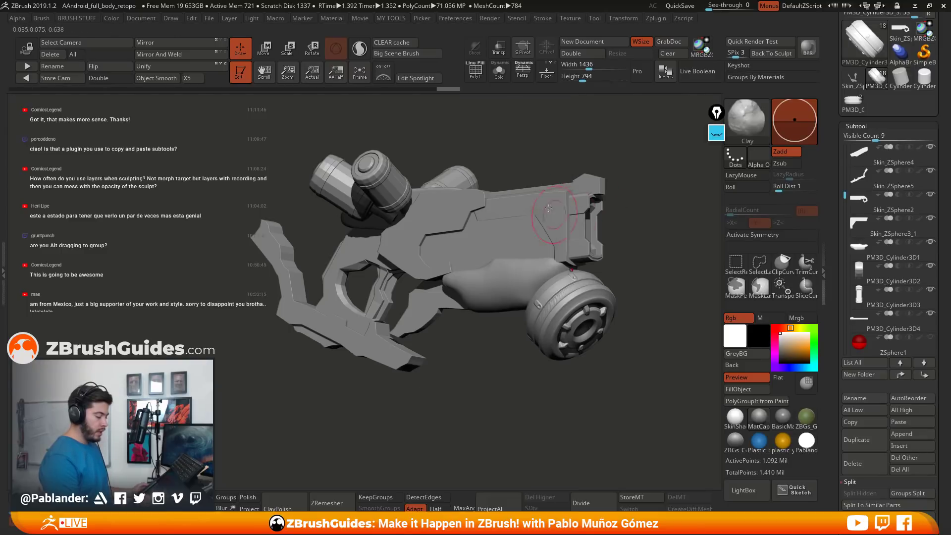
{"action": "key", "text": "b"}
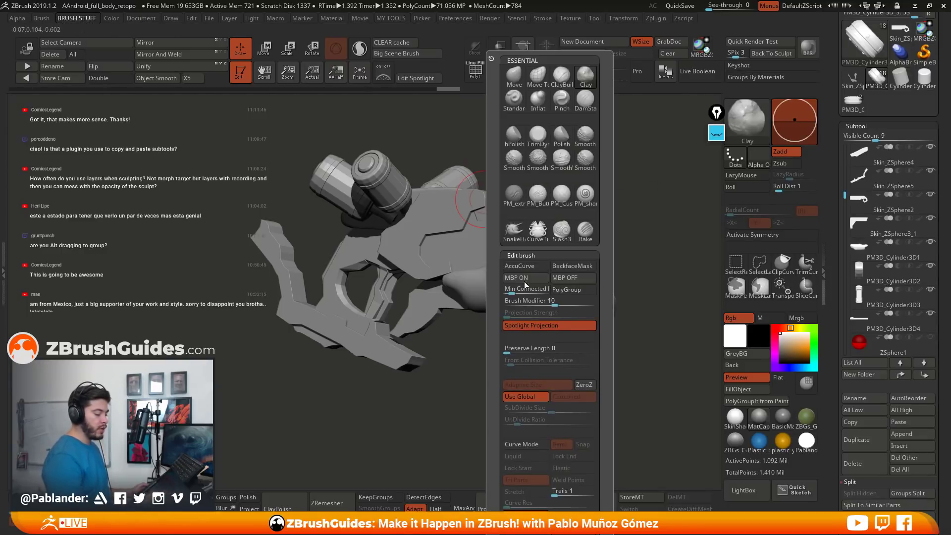